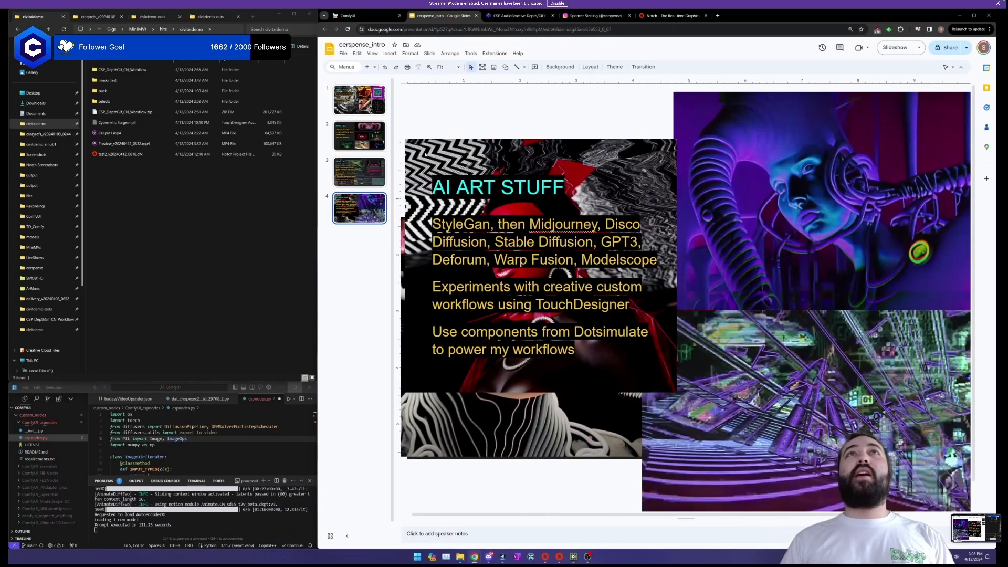
Switch to the Instagram profile and open the post with the generative portrait video.
{"action": "left_click", "coordinate": [598, 16]}
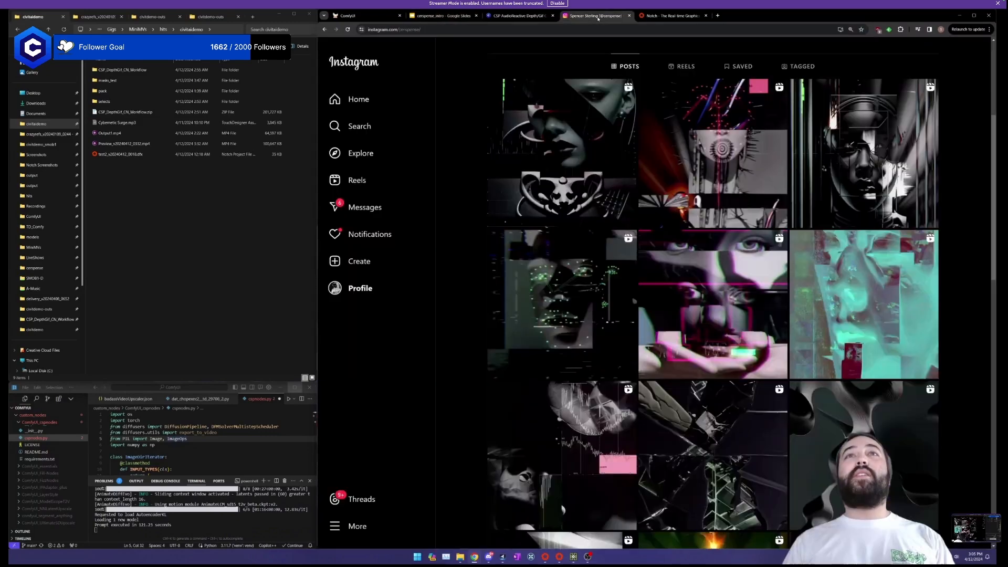
{"action": "left_click", "coordinate": [560, 162]}
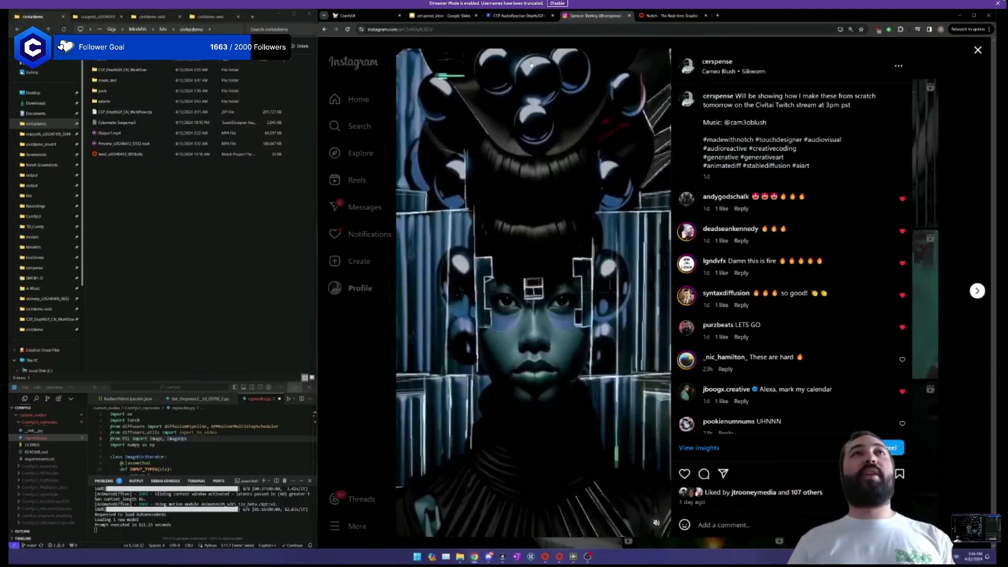
Switch to the Notch website and look through its home page, covering Notch Builder, Notch Playback and the companies using it.
{"action": "left_click", "coordinate": [671, 15]}
{"action": "scroll", "coordinate": [668, 174], "scroll_direction": "down", "scroll_amount": 7}
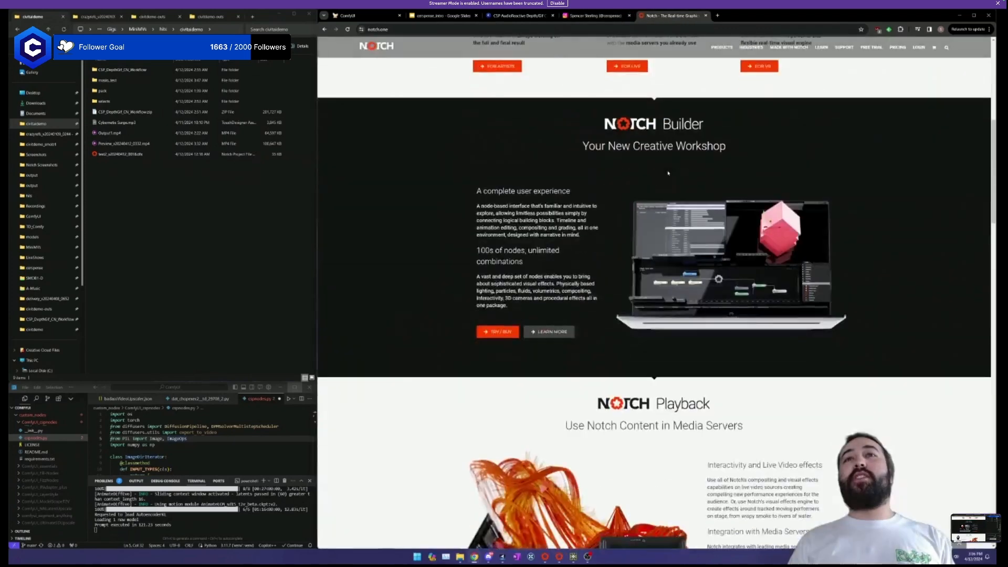
{"action": "scroll", "coordinate": [677, 131], "scroll_direction": "up", "scroll_amount": 7}
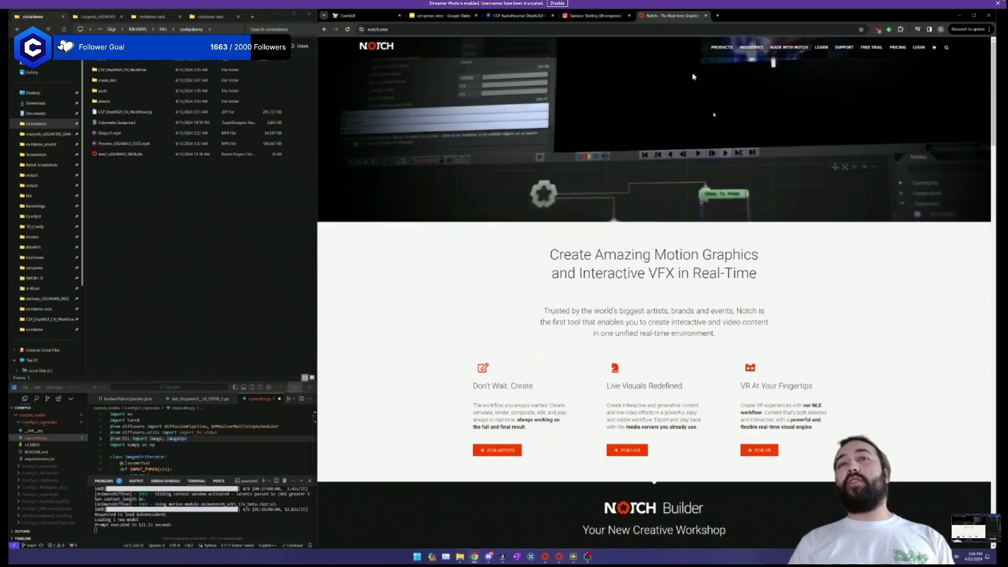
{"action": "scroll", "coordinate": [714, 113], "scroll_direction": "down", "scroll_amount": 4}
{"action": "scroll", "coordinate": [713, 114], "scroll_direction": "down", "scroll_amount": 15}
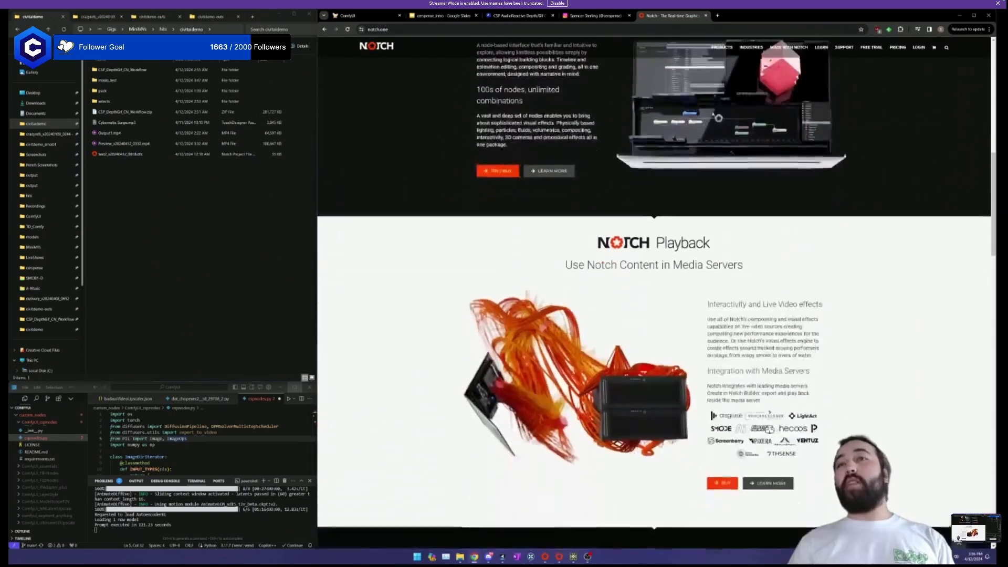
{"action": "scroll", "coordinate": [711, 116], "scroll_direction": "up", "scroll_amount": 1}
{"action": "scroll", "coordinate": [712, 115], "scroll_direction": "down", "scroll_amount": 12}
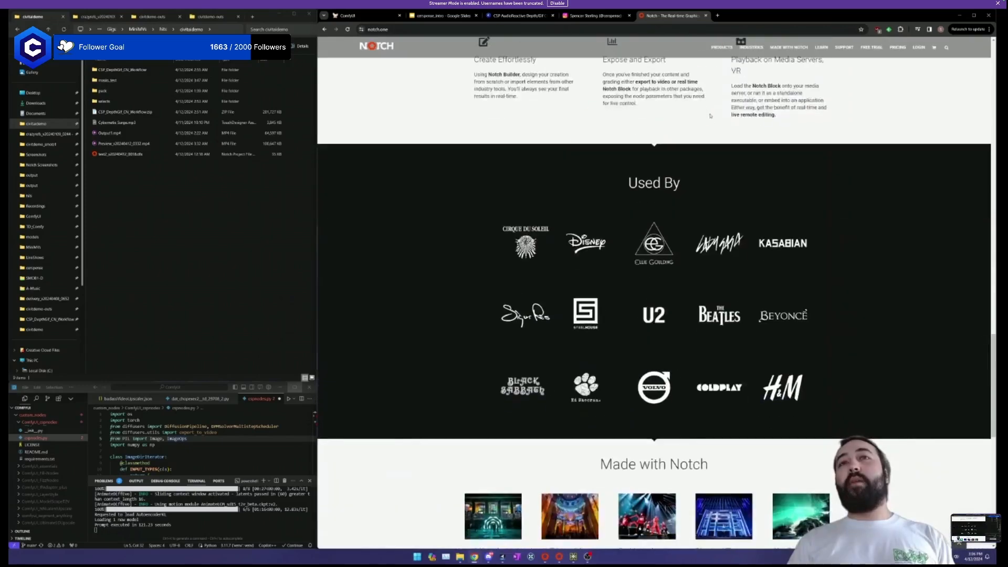
{"action": "scroll", "coordinate": [712, 115], "scroll_direction": "up", "scroll_amount": 10}
{"action": "scroll", "coordinate": [712, 116], "scroll_direction": "up", "scroll_amount": 8}
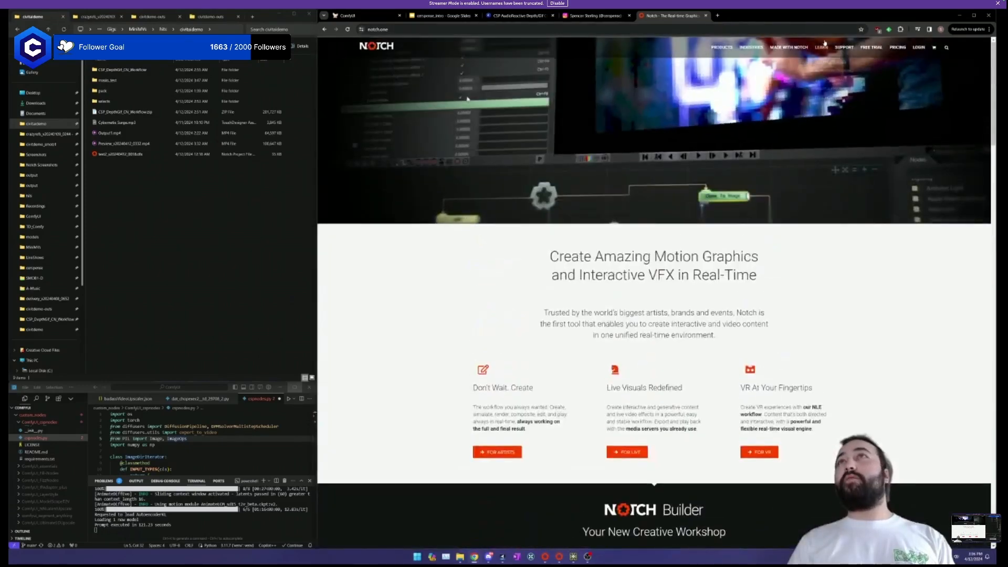
Open the Notch pricing page and examine the Learning licence's price and perpetual terms in the Notch Builder comparison.
{"action": "mouse_move", "coordinate": [843, 48]}
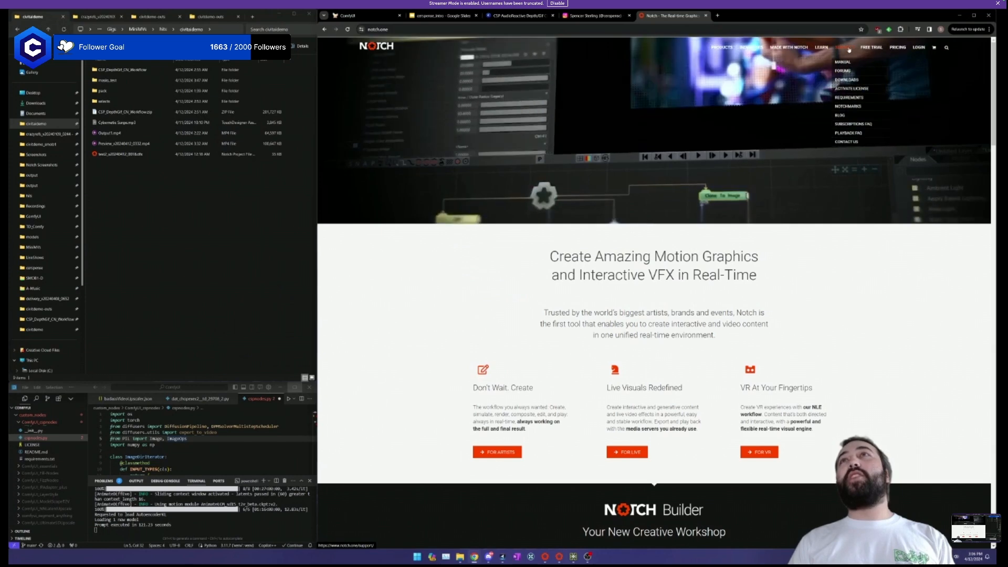
{"action": "left_click", "coordinate": [901, 49]}
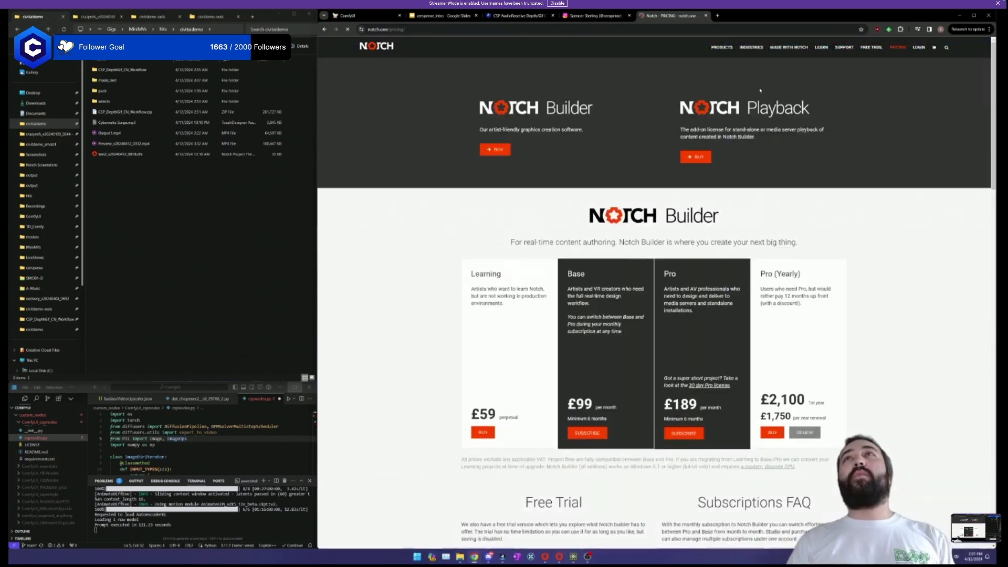
{"action": "scroll", "coordinate": [645, 221], "scroll_direction": "down", "scroll_amount": 3}
{"action": "mouse_move", "coordinate": [511, 254]}
{"action": "left_mouse_down"}
{"action": "mouse_move", "coordinate": [464, 254]}
{"action": "mouse_move", "coordinate": [517, 249]}
{"action": "left_mouse_up"}
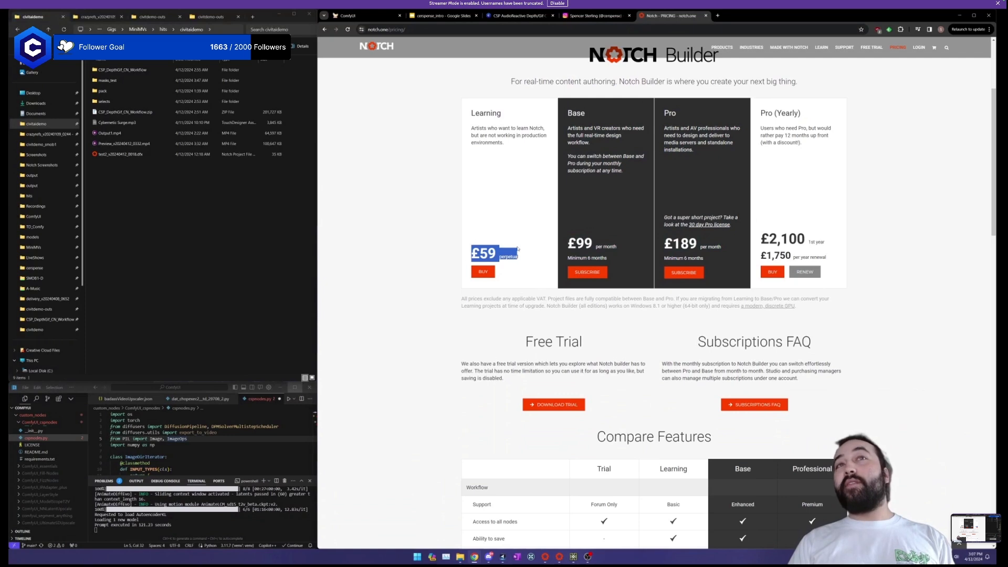
{"action": "left_click", "coordinate": [517, 250]}
{"action": "scroll", "coordinate": [446, 224], "scroll_direction": "up", "scroll_amount": 3}
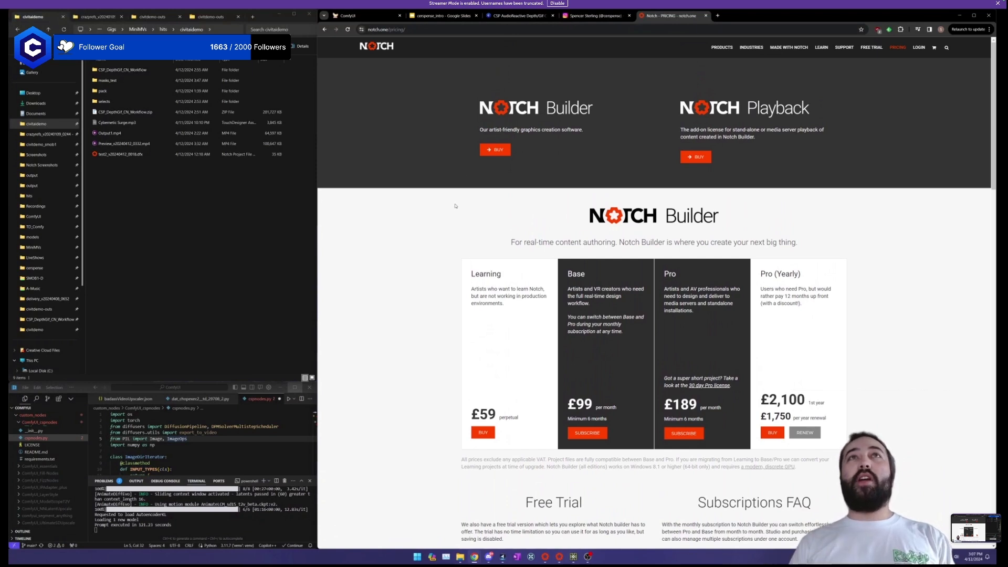
{"action": "scroll", "coordinate": [537, 199], "scroll_direction": "down", "scroll_amount": 2}
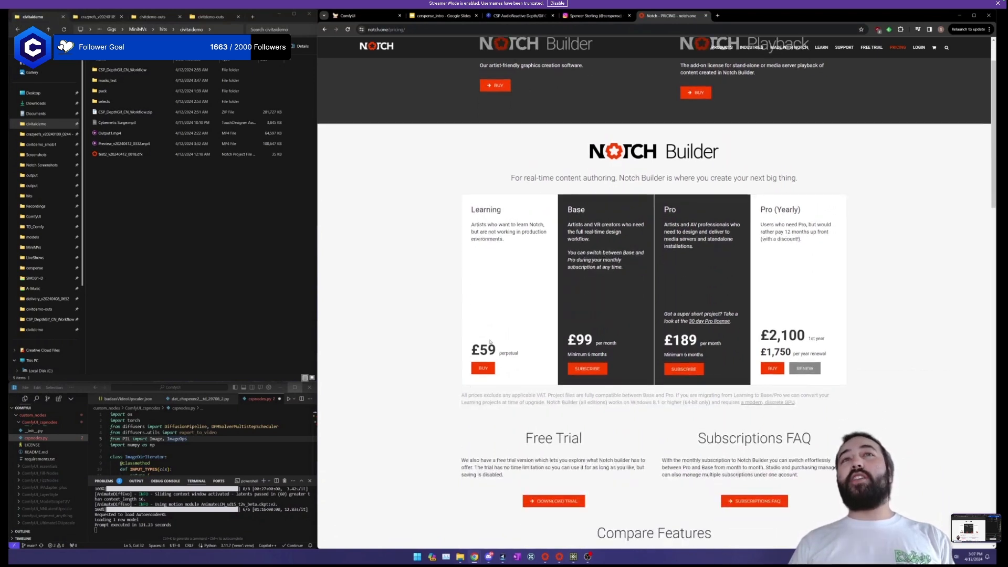
{"action": "left_click_drag", "start_coordinate": [517, 346], "coordinate": [473, 338]}
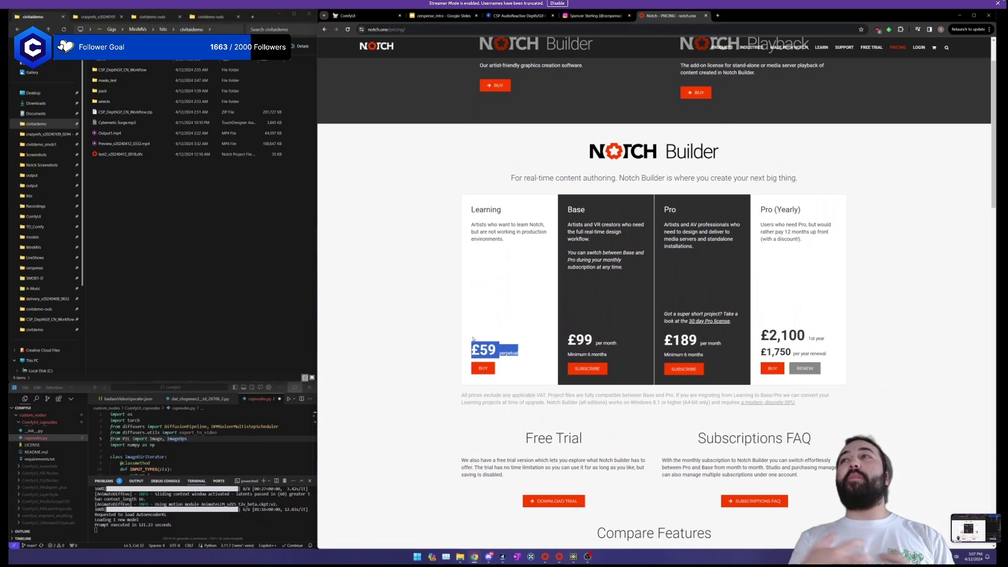
{"action": "left_click", "coordinate": [509, 237]}
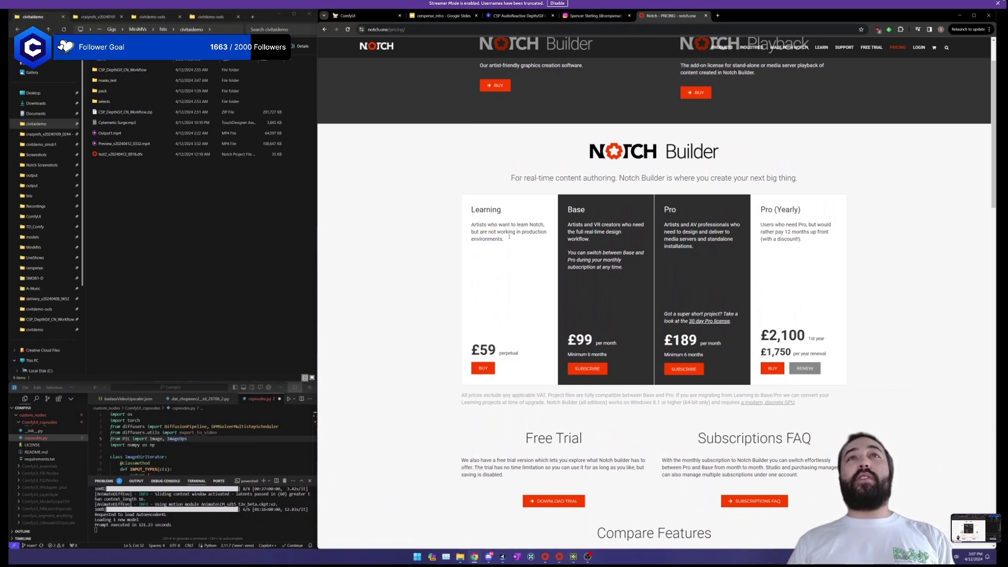
{"action": "left_click_drag", "start_coordinate": [496, 350], "coordinate": [520, 354]}
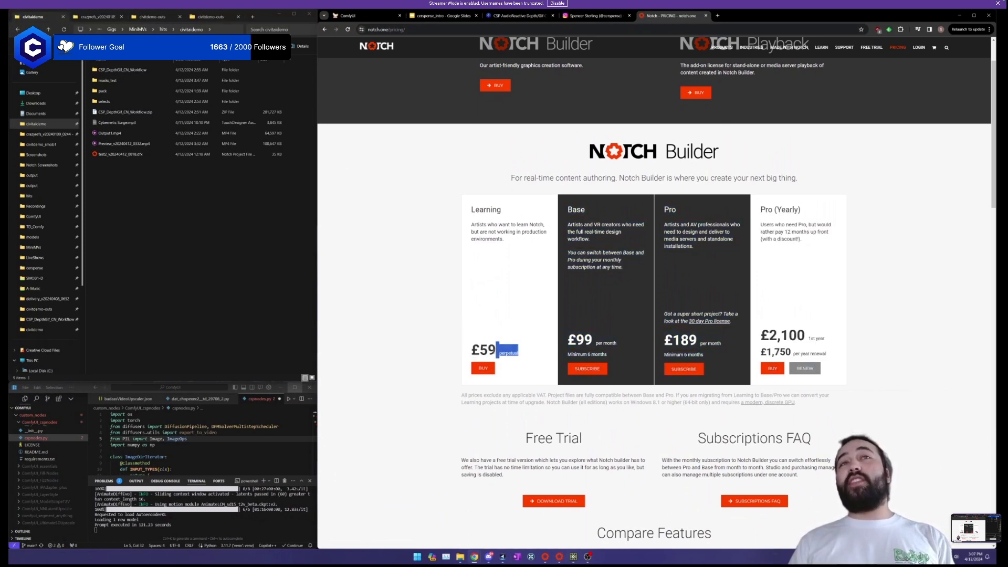
{"action": "left_click", "coordinate": [500, 352]}
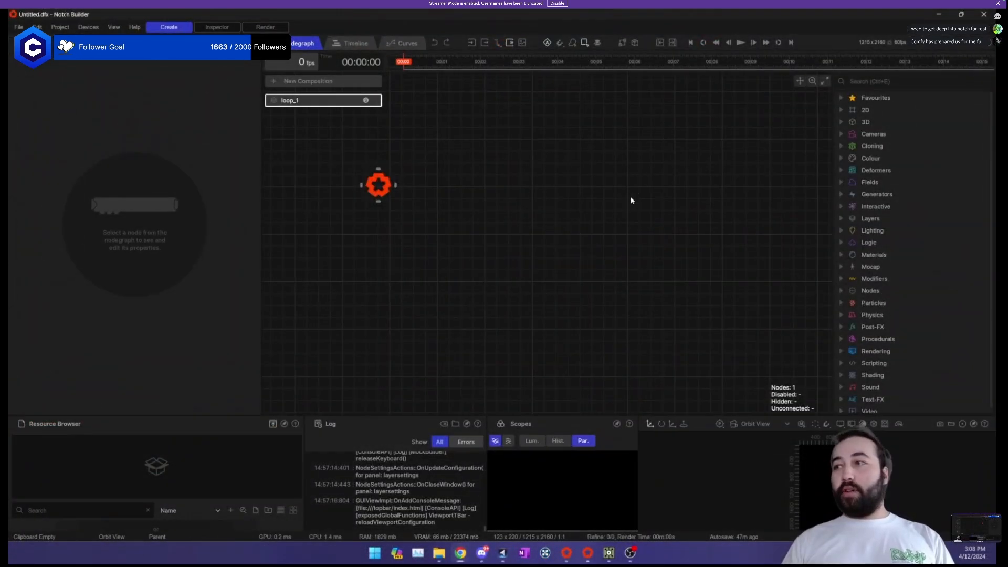
{"action": "left_click_drag", "start_coordinate": [630, 203], "coordinate": [614, 227]}
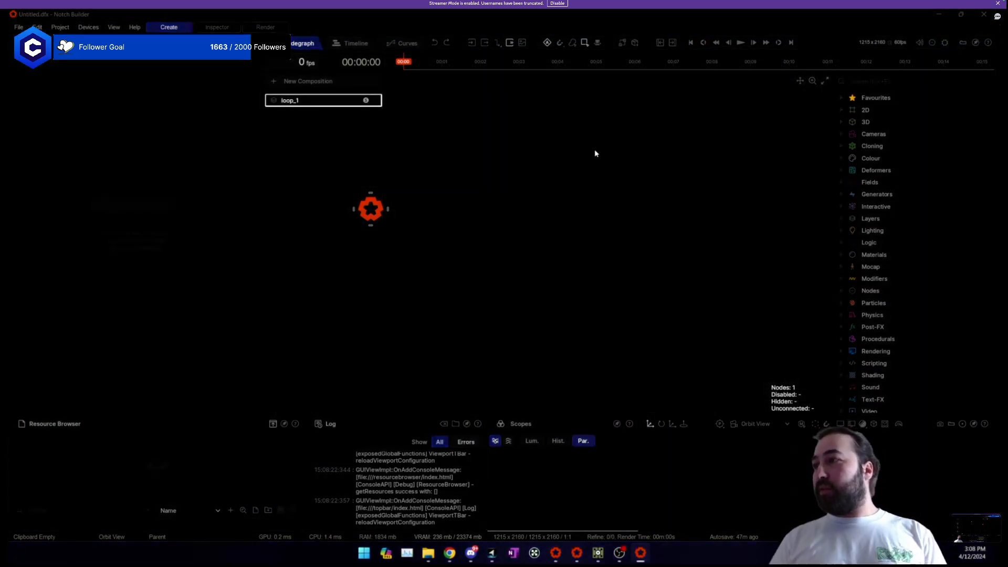
{"action": "left_click_drag", "start_coordinate": [560, 178], "coordinate": [521, 138]}
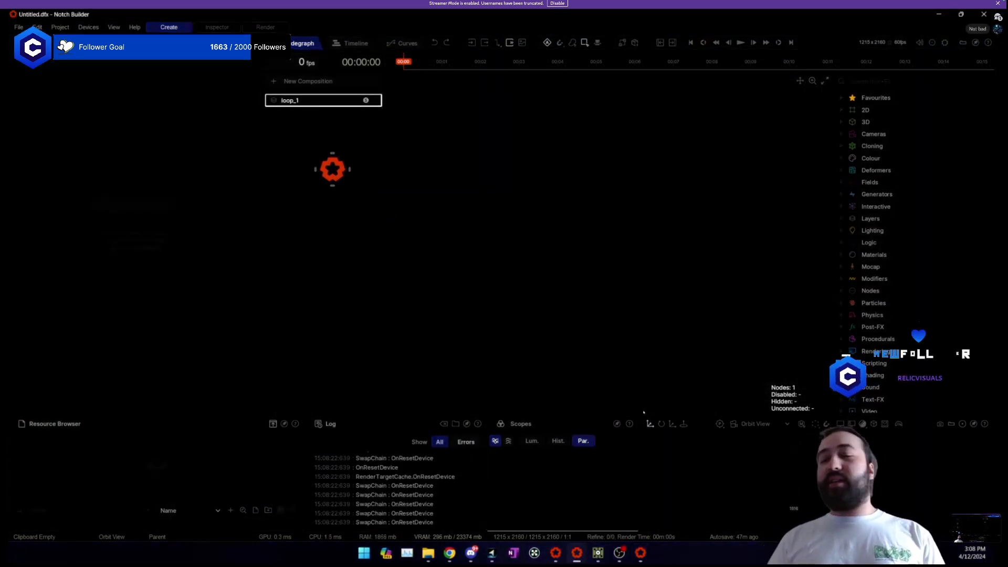
{"action": "left_click_drag", "start_coordinate": [369, 190], "coordinate": [468, 228]}
{"action": "left_click_drag", "start_coordinate": [482, 193], "coordinate": [457, 191]}
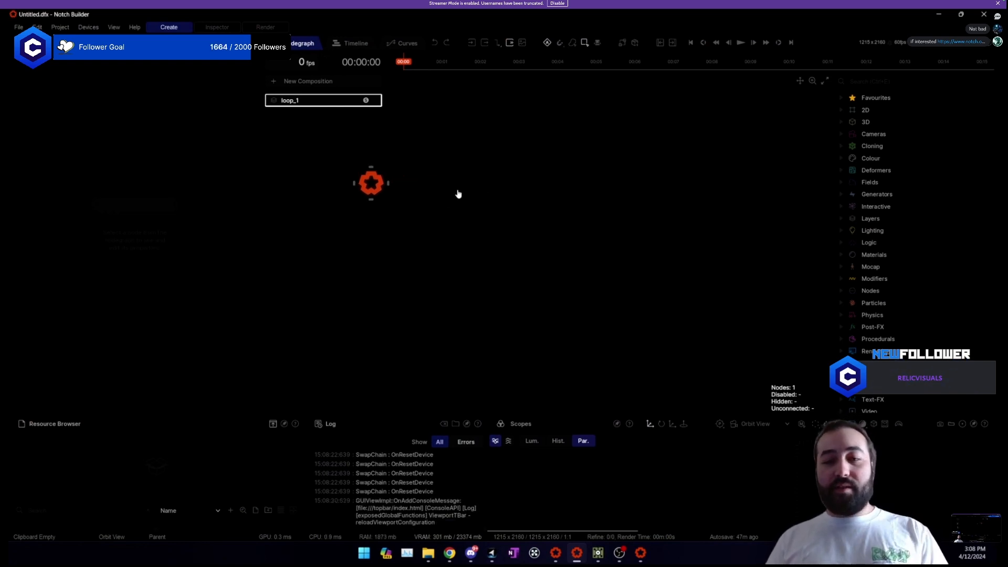
{"action": "left_click_drag", "start_coordinate": [508, 209], "coordinate": [493, 214]}
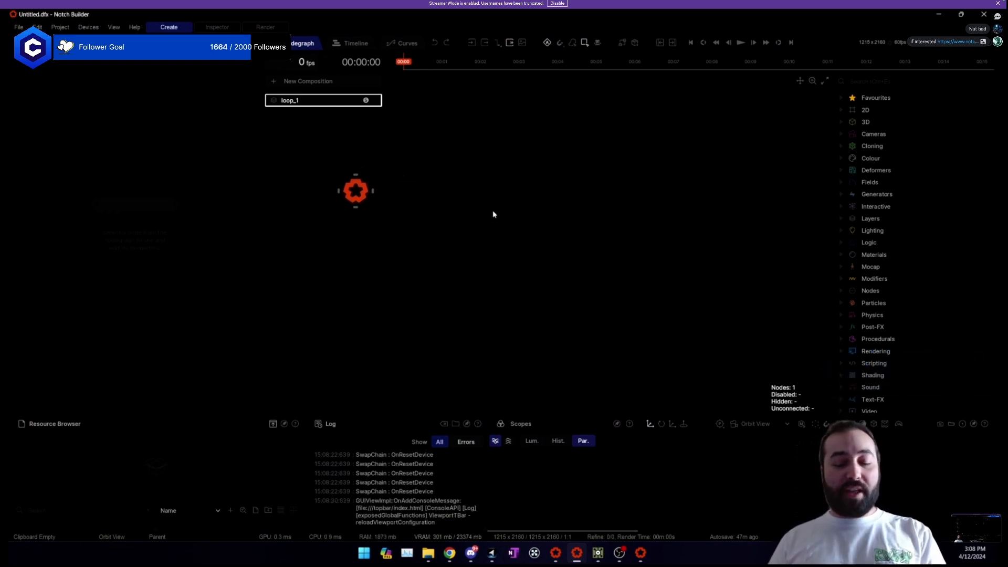
Add a Cloner node to the nodegraph and connect it to the root node.
{"action": "key", "text": "c"}
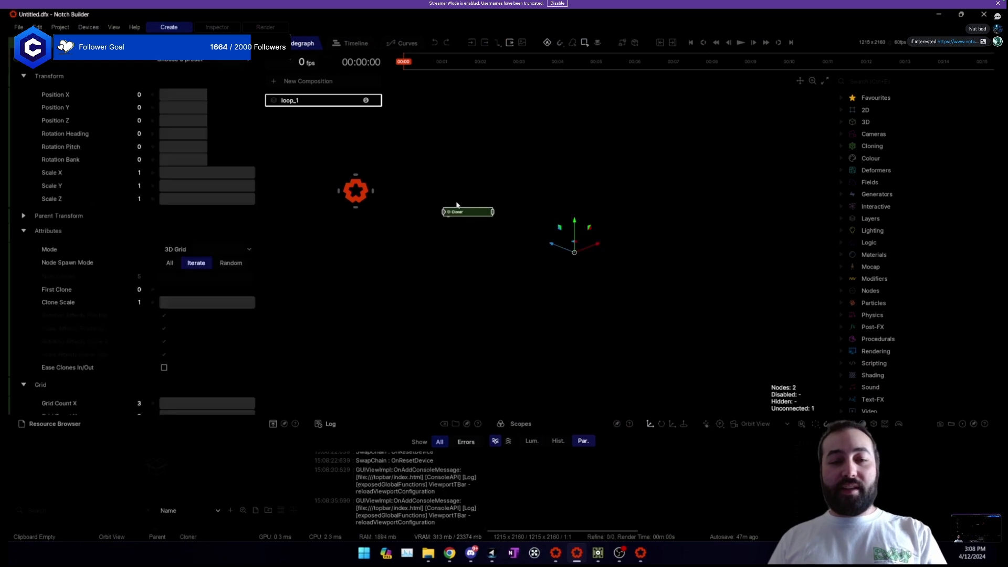
{"action": "key", "text": "r"}
{"action": "left_click_drag", "start_coordinate": [463, 227], "coordinate": [471, 222]}
{"action": "scroll", "coordinate": [504, 231], "scroll_direction": "up", "scroll_amount": 5}
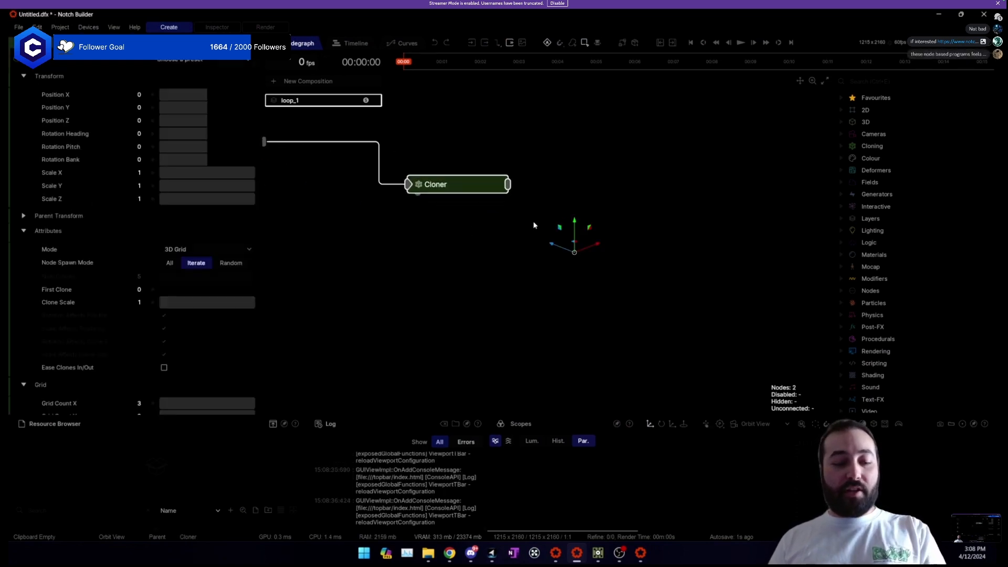
Add a Shape 3D sphere node and connect it to the Cloner's output.
{"action": "key", "text": "s"}
{"action": "left_click_drag", "start_coordinate": [508, 184], "coordinate": [586, 239]}
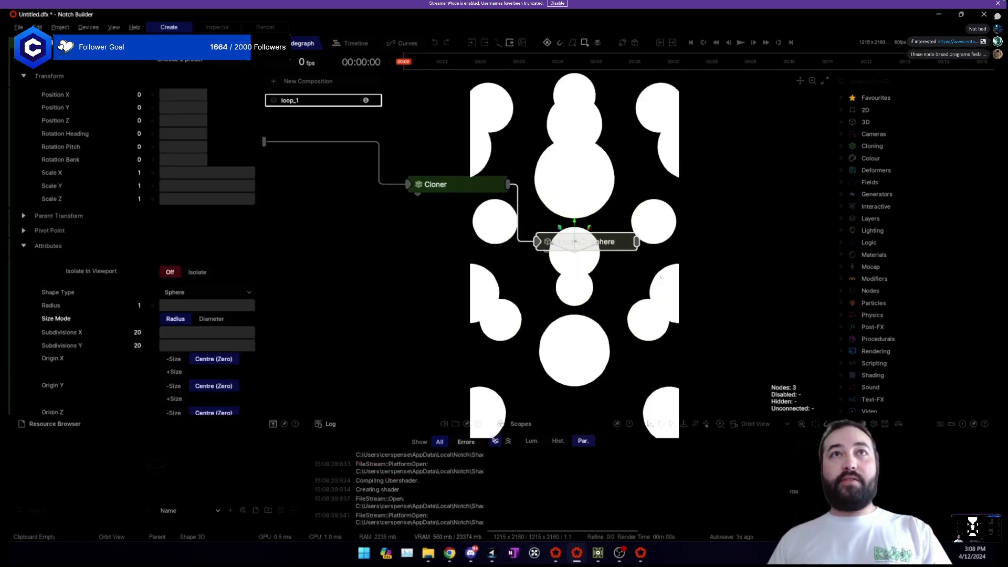
{"action": "scroll", "coordinate": [660, 277], "scroll_direction": "down", "scroll_amount": 5}
{"action": "mouse_move", "coordinate": [660, 277]}
{"action": "left_mouse_down"}
{"action": "mouse_move", "coordinate": [609, 173]}
{"action": "mouse_move", "coordinate": [592, 188]}
{"action": "left_mouse_up"}
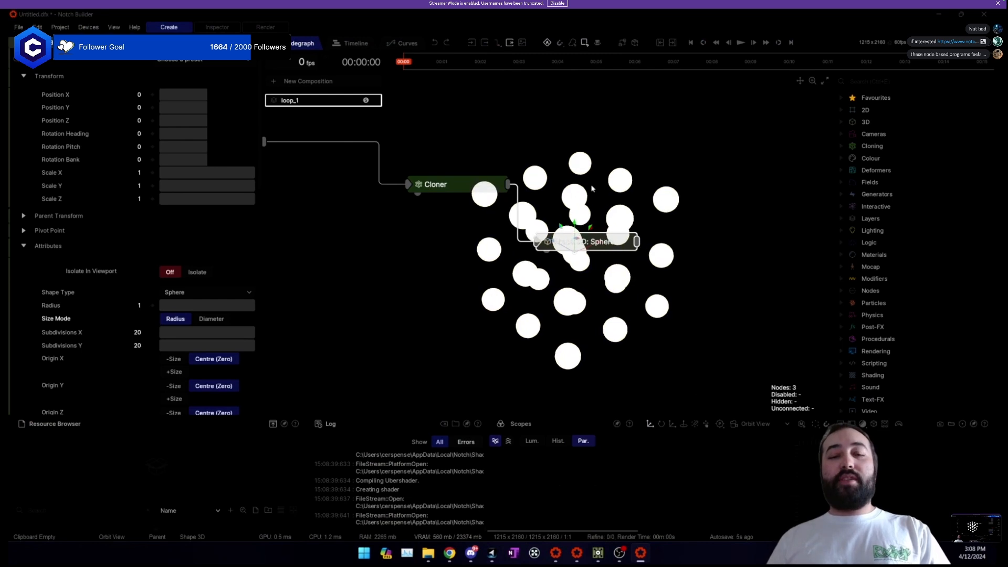
Add a Material node and connect it to the Shape 3D sphere.
{"action": "left_click", "coordinate": [387, 293]}
{"action": "key", "text": "m"}
{"action": "left_click", "coordinate": [331, 254]}
{"action": "left_click_drag", "start_coordinate": [473, 296], "coordinate": [547, 251]}
{"action": "left_click_drag", "start_coordinate": [383, 247], "coordinate": [542, 229]}
Add a Tiles generator node and connect it to the material to texture the spheres.
{"action": "key", "text": "g"}
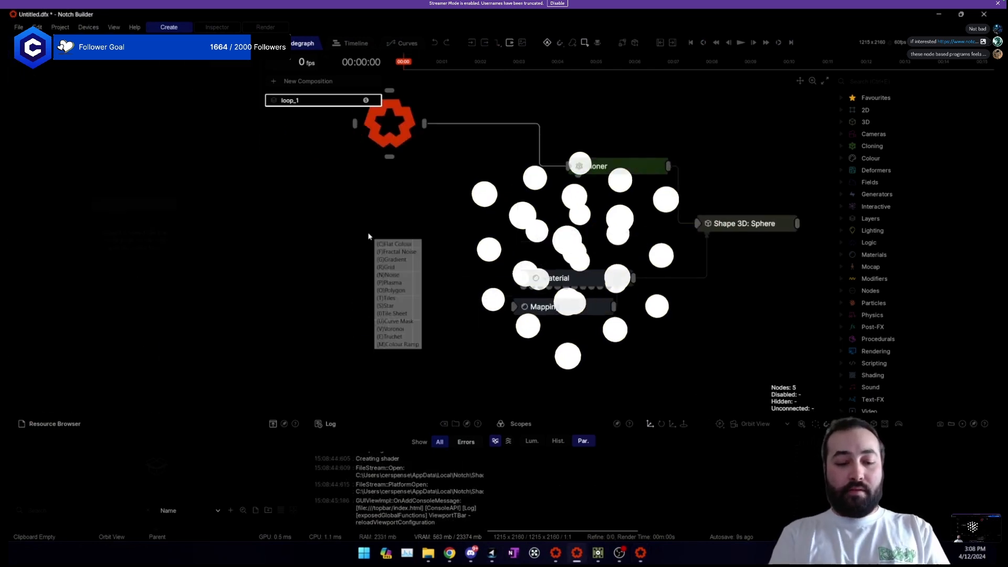
{"action": "key", "text": "t"}
{"action": "left_click_drag", "start_coordinate": [470, 248], "coordinate": [535, 299]}
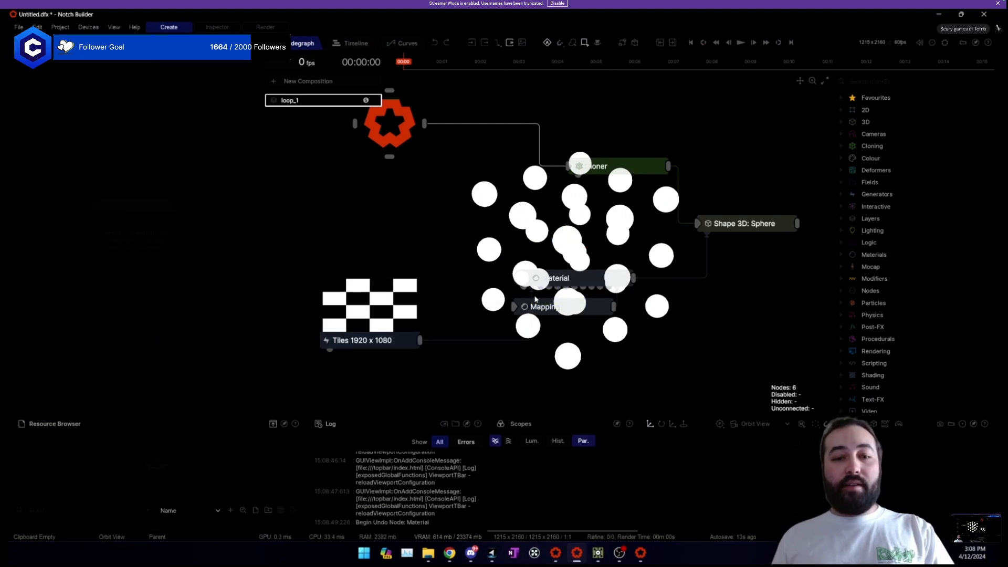
{"action": "left_click_drag", "start_coordinate": [428, 344], "coordinate": [520, 293]}
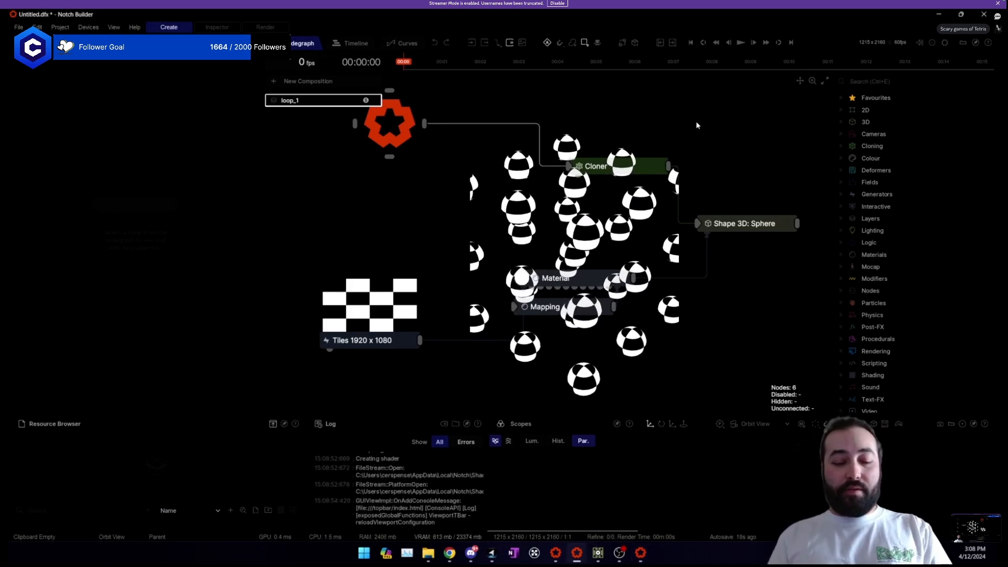
Add a Random Cloner under the root node and connect it to the Shape 3D sphere in place of the Cloner.
{"action": "key", "text": "Tab"}
{"action": "type", "text": "rand"}
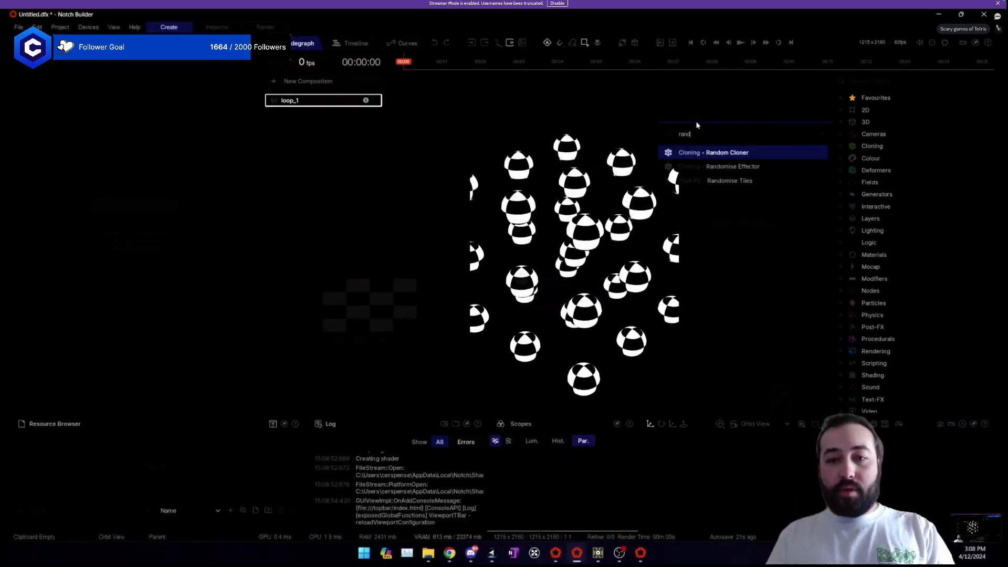
{"action": "key", "text": "Return"}
{"action": "left_click_drag", "start_coordinate": [729, 142], "coordinate": [389, 157]}
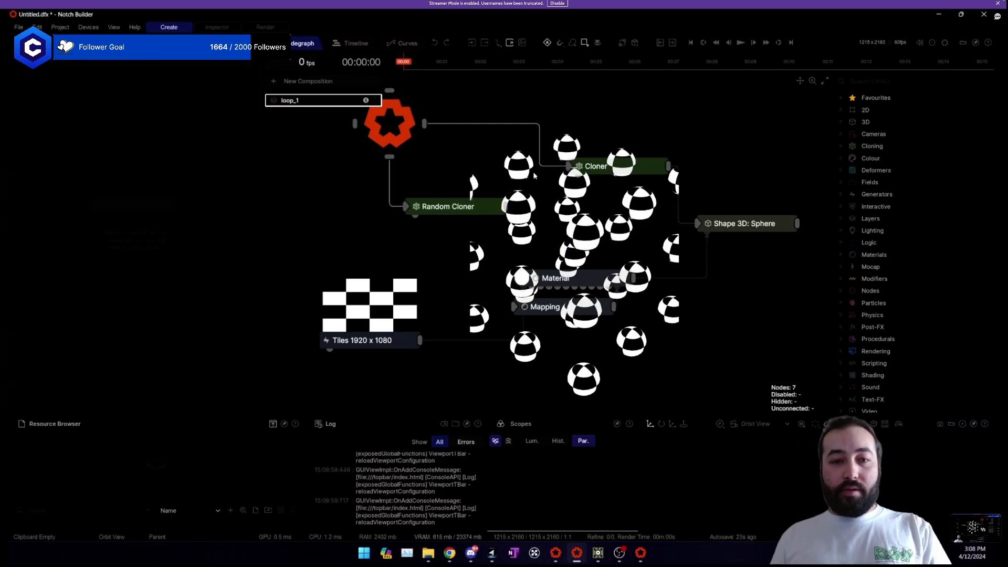
{"action": "left_click_drag", "start_coordinate": [568, 166], "coordinate": [700, 223]}
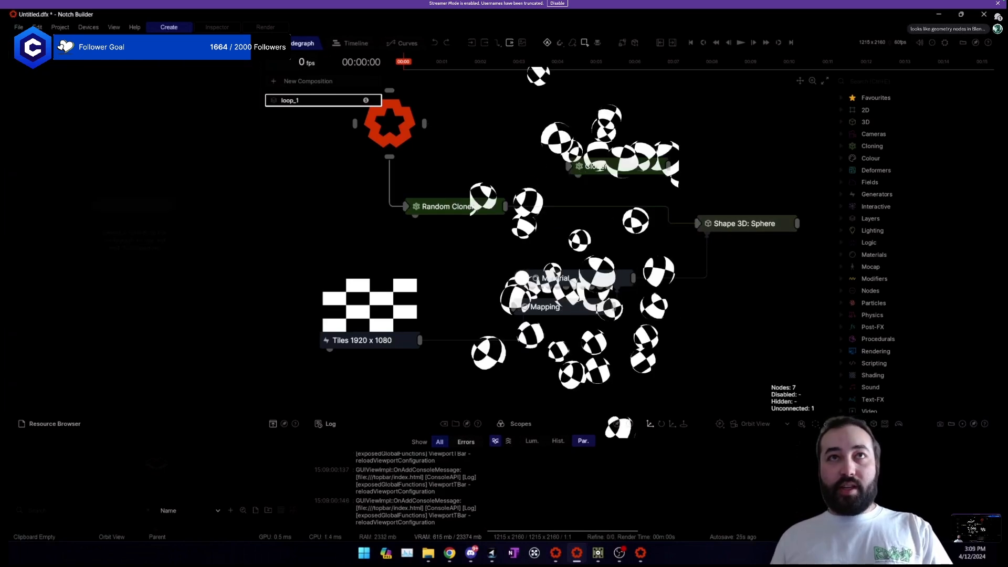
Delete the disconnected Cloner node and reposition the Random Cloner between the root node and the sphere.
{"action": "left_click_drag", "start_coordinate": [629, 177], "coordinate": [628, 178]}
{"action": "key", "text": "Delete"}
{"action": "left_click_drag", "start_coordinate": [483, 208], "coordinate": [601, 198]}
{"action": "left_click_drag", "start_coordinate": [741, 151], "coordinate": [722, 225]}
{"action": "scroll", "coordinate": [574, 252], "scroll_direction": "down", "scroll_amount": 5}
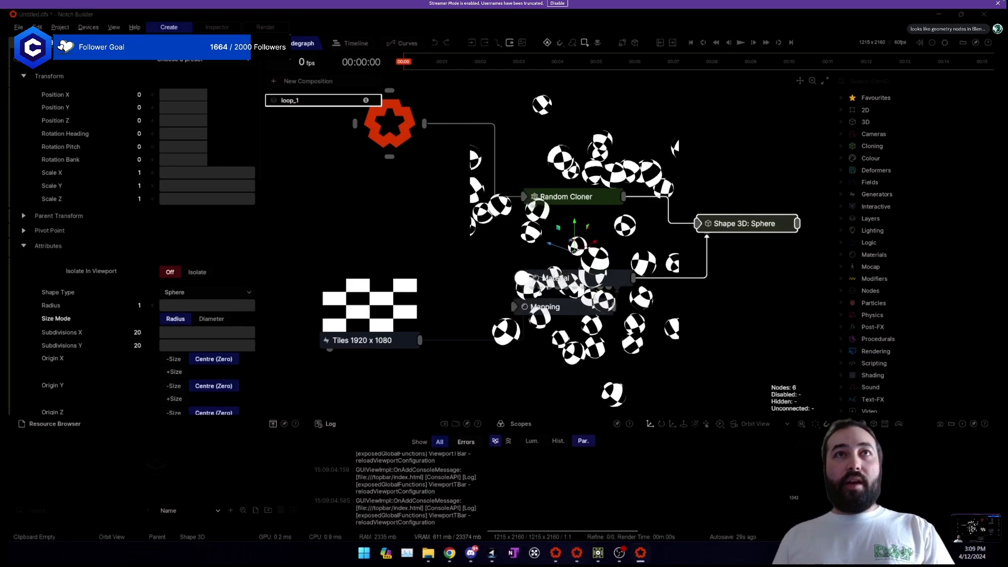
Set the Random Cloner's Scale Randomness to about 0.92 and its Spread X, Y and Z together to about 1.47.
{"action": "left_click_drag", "start_coordinate": [545, 219], "coordinate": [545, 220]}
{"action": "scroll", "coordinate": [71, 304], "scroll_direction": "down", "scroll_amount": 1}
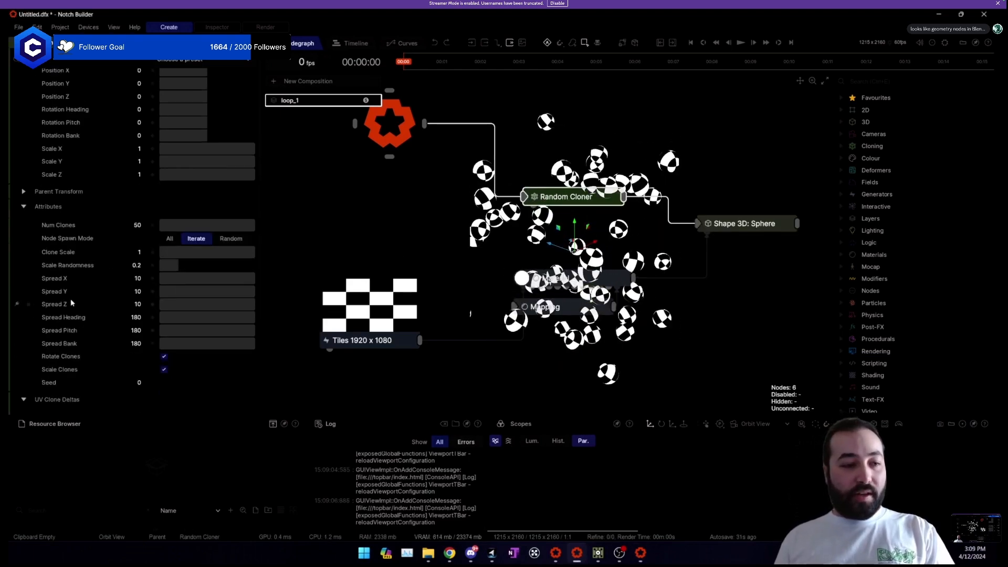
{"action": "mouse_move", "coordinate": [241, 283]}
{"action": "left_mouse_down"}
{"action": "mouse_move", "coordinate": [192, 283]}
{"action": "mouse_move", "coordinate": [189, 265]}
{"action": "mouse_move", "coordinate": [380, 262]}
{"action": "mouse_move", "coordinate": [224, 266]}
{"action": "mouse_move", "coordinate": [248, 266]}
{"action": "left_mouse_up"}
{"action": "scroll", "coordinate": [574, 252], "scroll_direction": "up", "scroll_amount": 5}
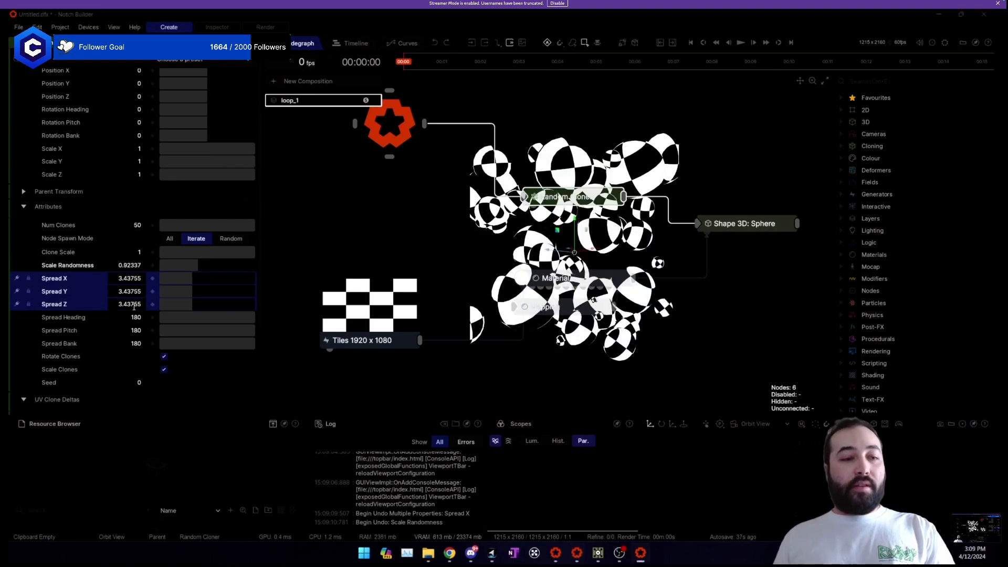
{"action": "left_click_drag", "start_coordinate": [157, 275], "coordinate": [173, 278]}
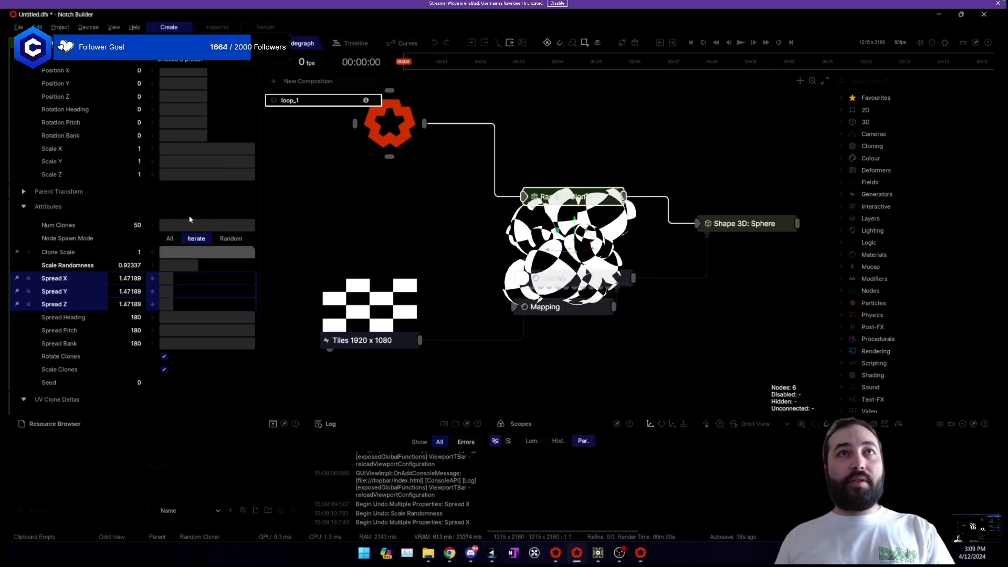
{"action": "scroll", "coordinate": [550, 259], "scroll_direction": "up", "scroll_amount": 3}
{"action": "left_click_drag", "start_coordinate": [557, 260], "coordinate": [534, 258]}
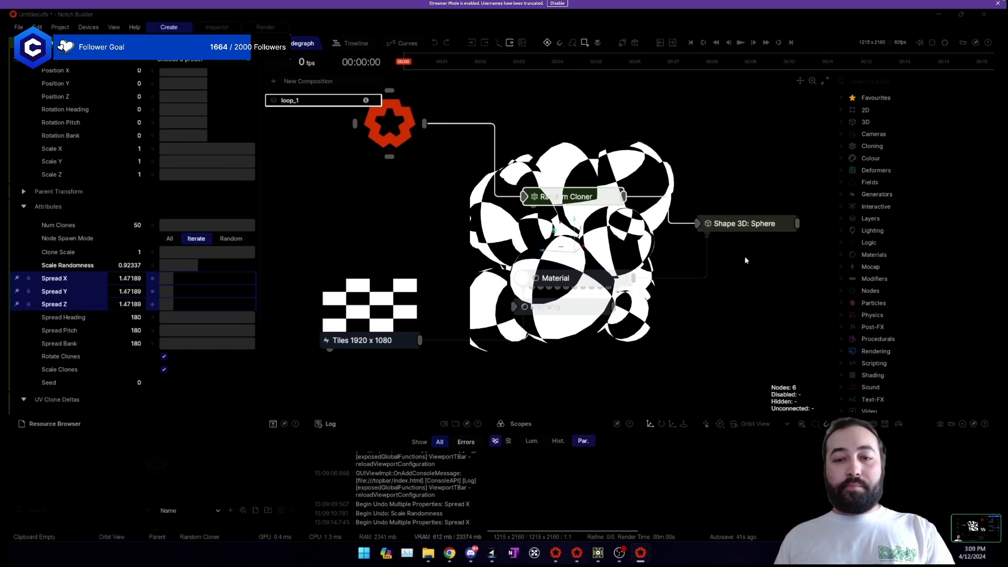
Set the Shape 3D sphere's Subdivisions X and Y together to 58.
{"action": "left_click", "coordinate": [746, 224]}
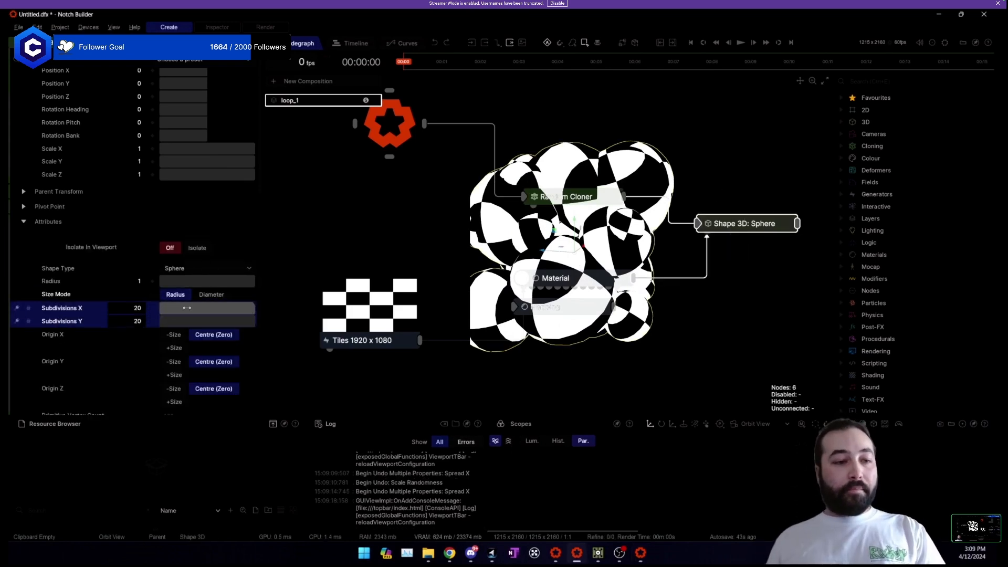
{"action": "left_click_drag", "start_coordinate": [186, 308], "coordinate": [286, 301]}
{"action": "scroll", "coordinate": [631, 237], "scroll_direction": "up", "scroll_amount": 4}
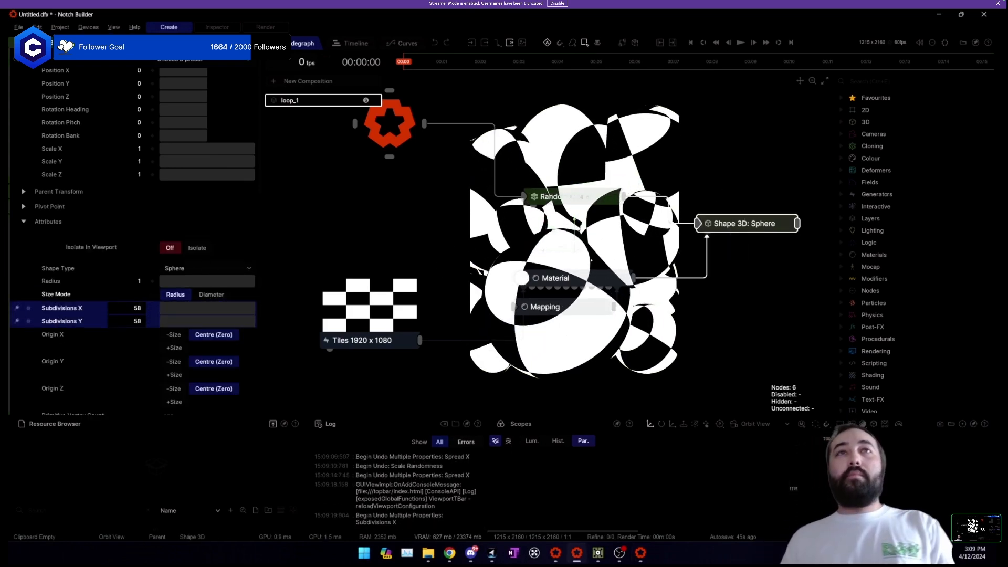
{"action": "left_click_drag", "start_coordinate": [631, 237], "coordinate": [598, 279]}
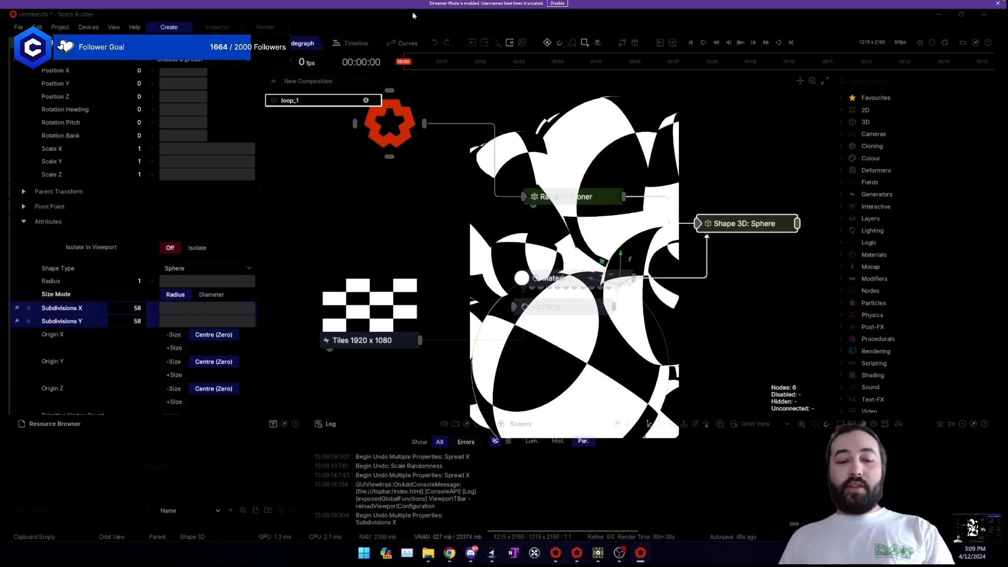
Switch to File Explorer and open the masks folder inside CSP_DepthGif_CN_Workflow, showing its files as large thumbnails.
{"action": "mouse_move", "coordinate": [430, 553]}
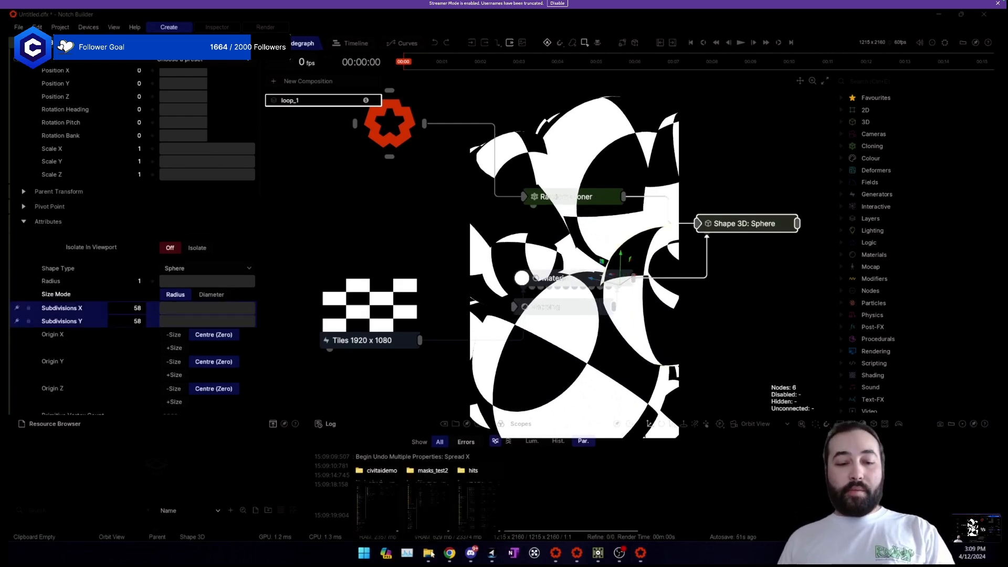
{"action": "left_click", "coordinate": [399, 520]}
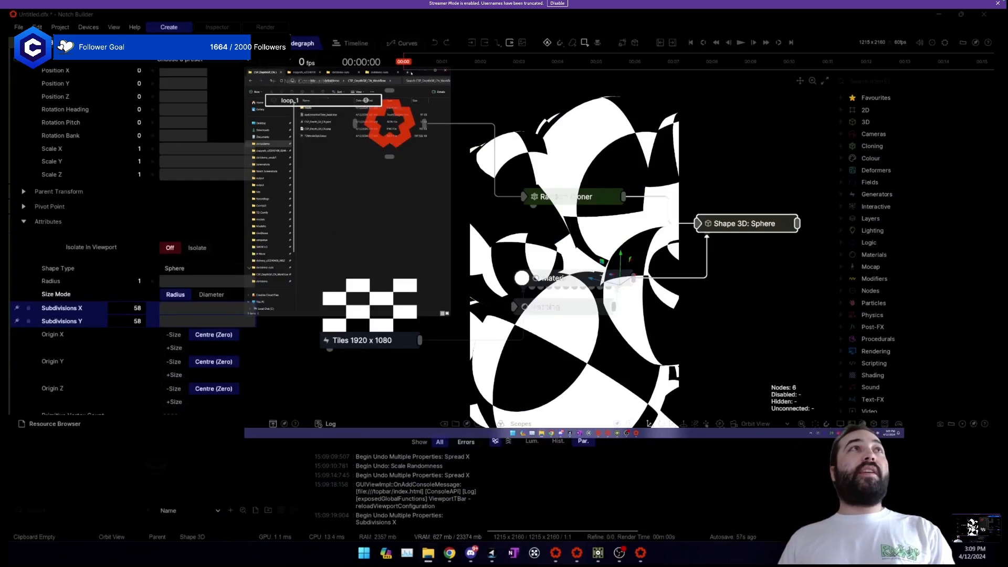
{"action": "left_click_drag", "start_coordinate": [417, 72], "coordinate": [683, 109]}
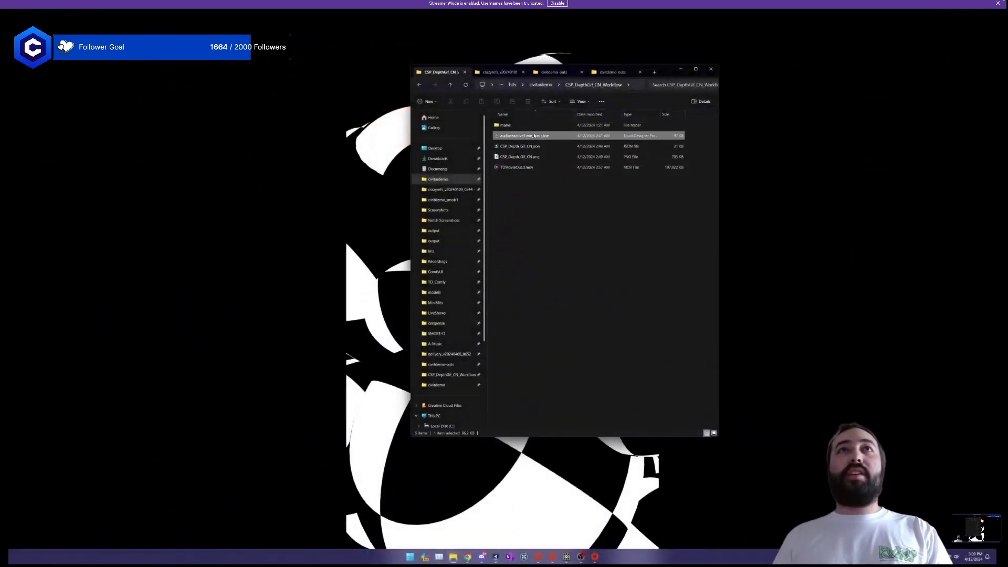
{"action": "left_click", "coordinate": [538, 157]}
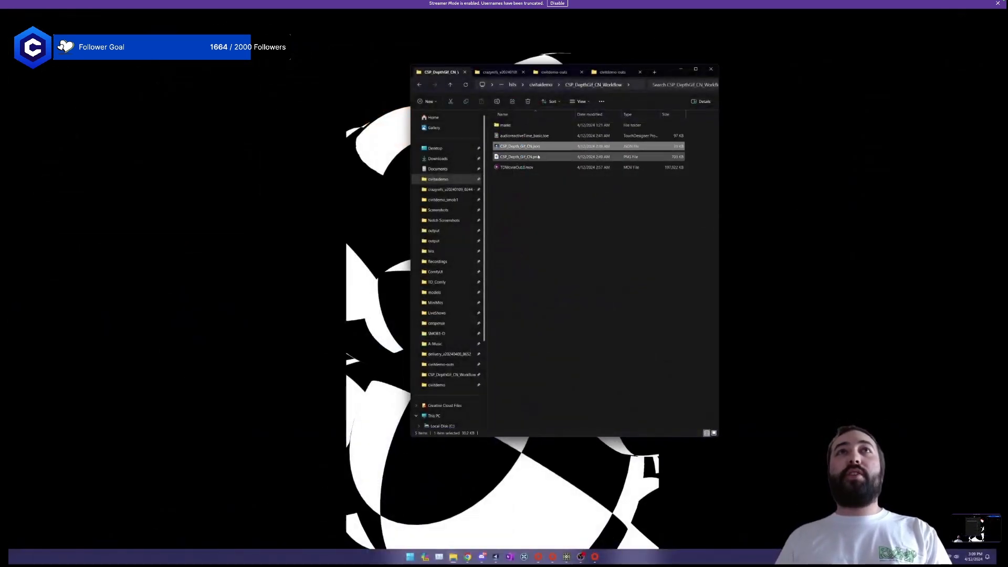
{"action": "left_click", "coordinate": [507, 126]}
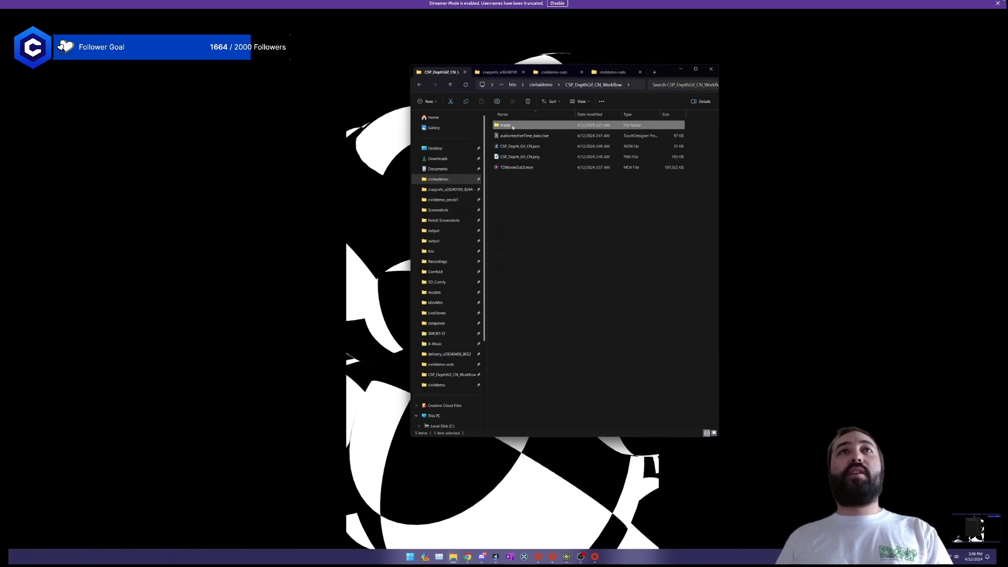
{"action": "double_click", "coordinate": [512, 126]}
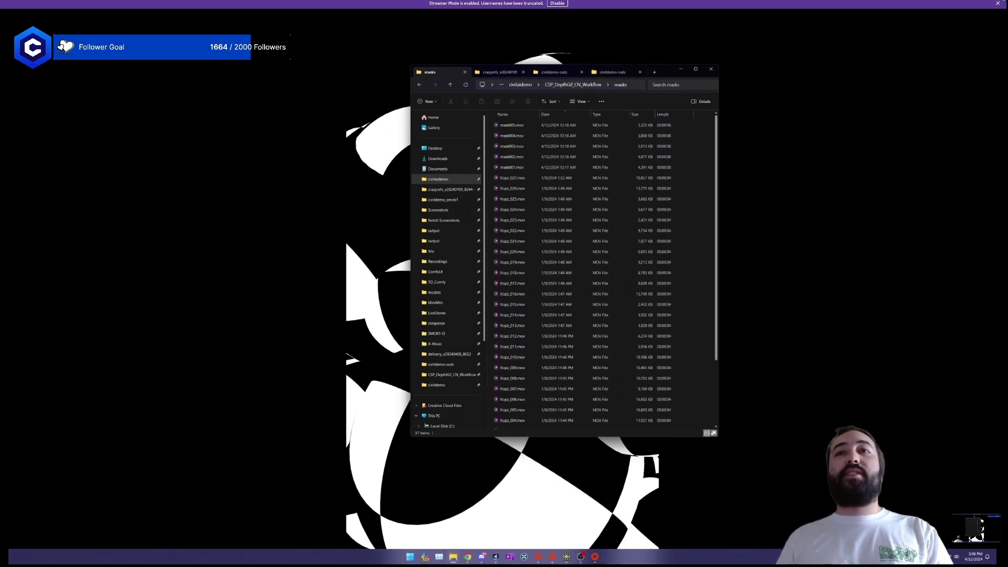
{"action": "left_click", "coordinate": [713, 433]}
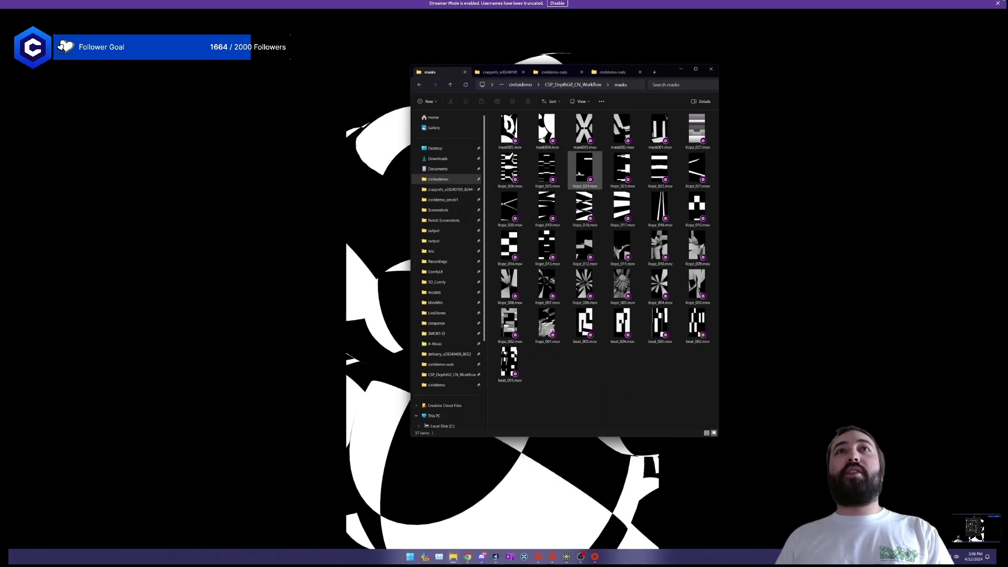
Play several mask clips from the folder, covering both the geometric and the beat series, and close the video player.
{"action": "double_click", "coordinate": [579, 172]}
{"action": "left_click_drag", "start_coordinate": [551, 32], "coordinate": [377, 23]}
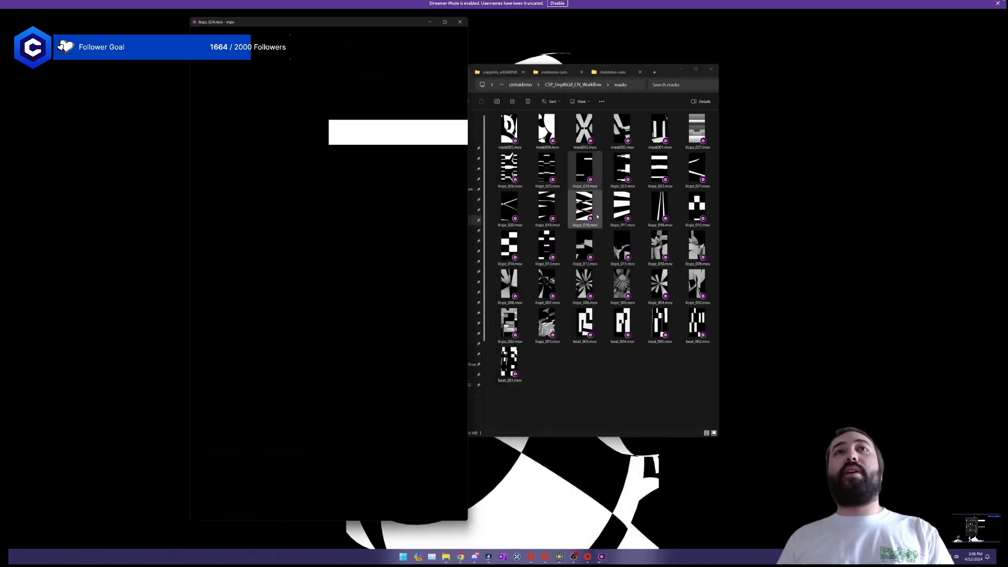
{"action": "double_click", "coordinate": [596, 216]}
{"action": "double_click", "coordinate": [584, 322]}
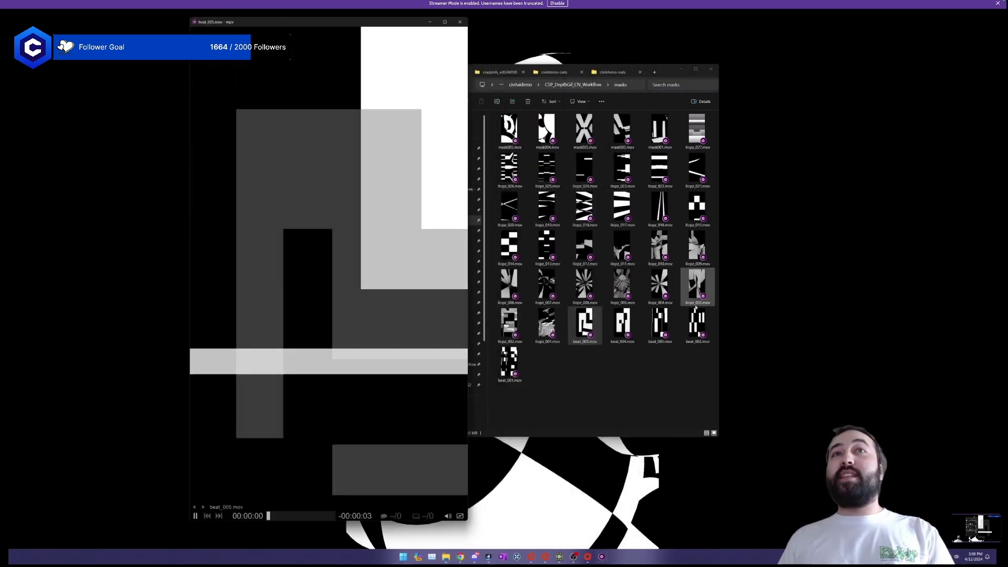
{"action": "double_click", "coordinate": [659, 284]}
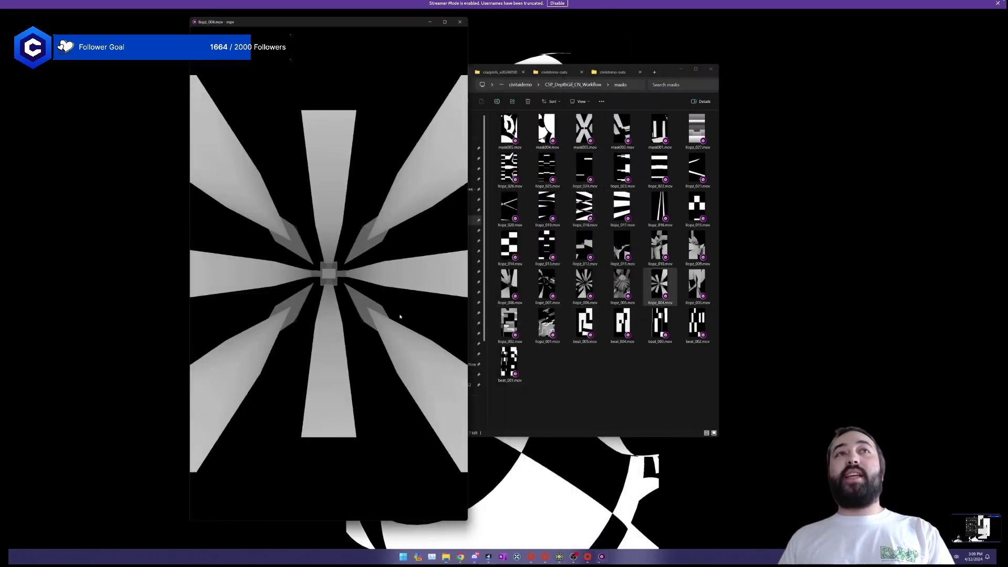
{"action": "double_click", "coordinate": [656, 319]}
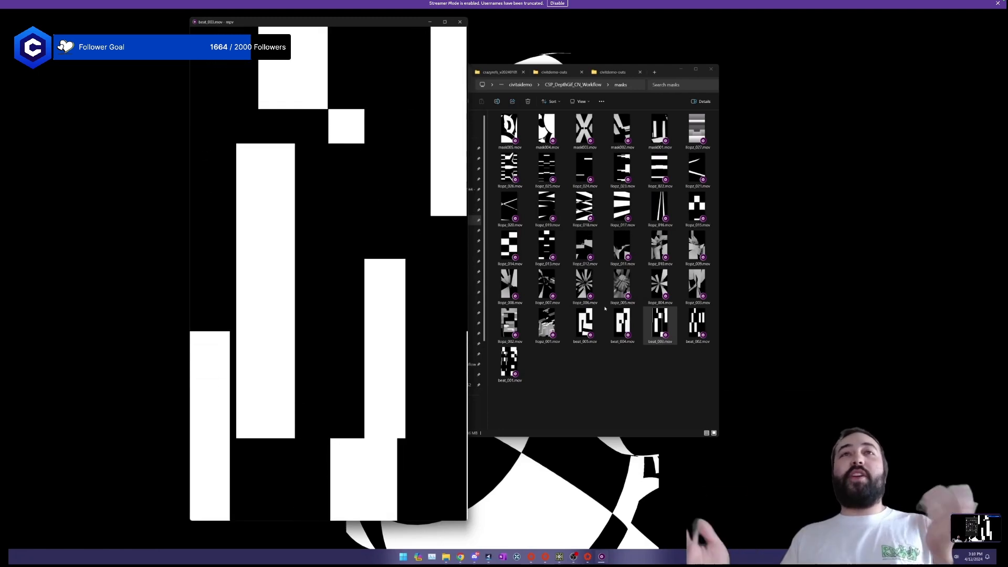
{"action": "double_click", "coordinate": [508, 286]}
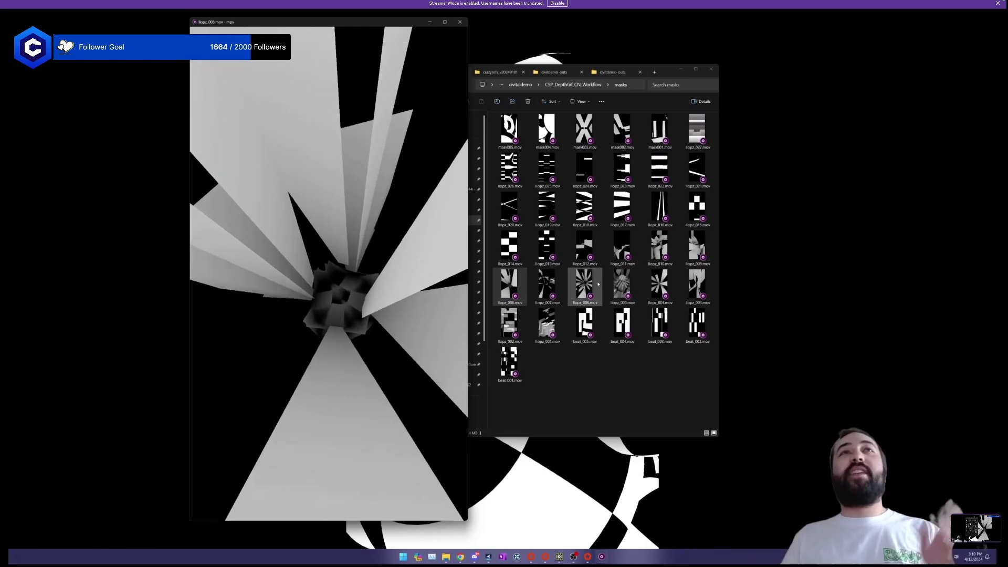
{"action": "key", "text": "q"}
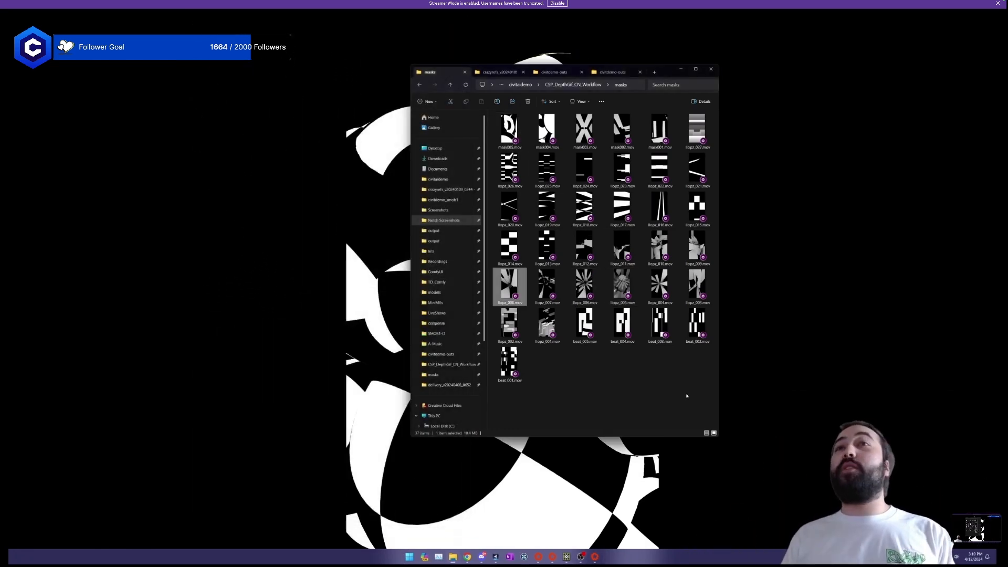
Highlight all clips in the masks folder and switch back to Notch's node graph.
{"action": "left_click_drag", "start_coordinate": [686, 395], "coordinate": [490, 117]}
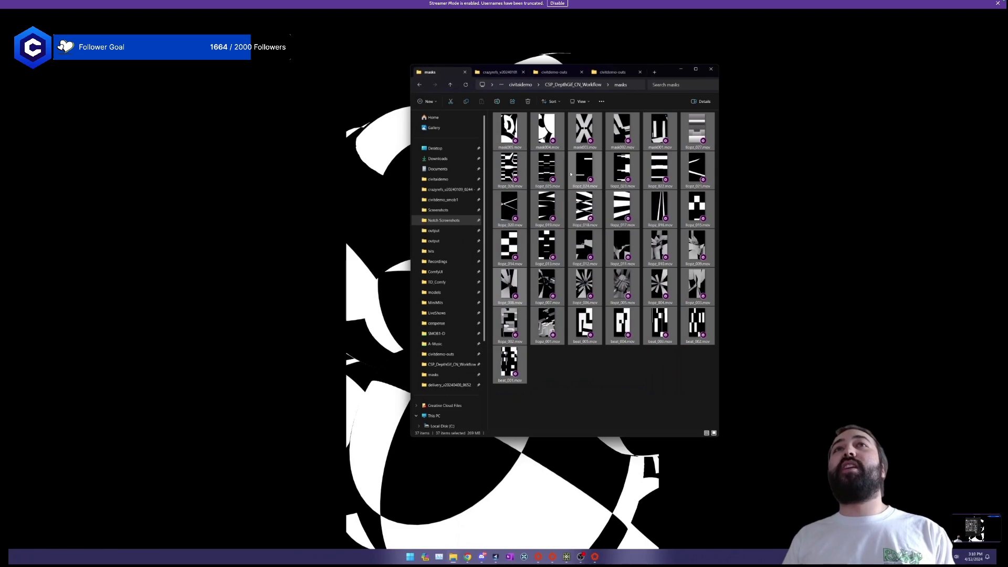
{"action": "left_click", "coordinate": [817, 153]}
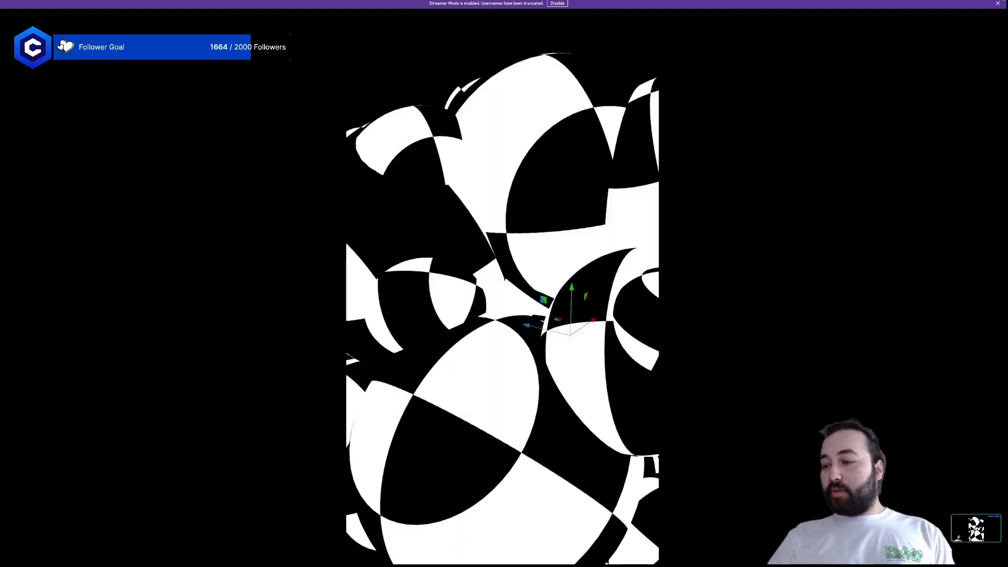
{"action": "key", "text": "Escape"}
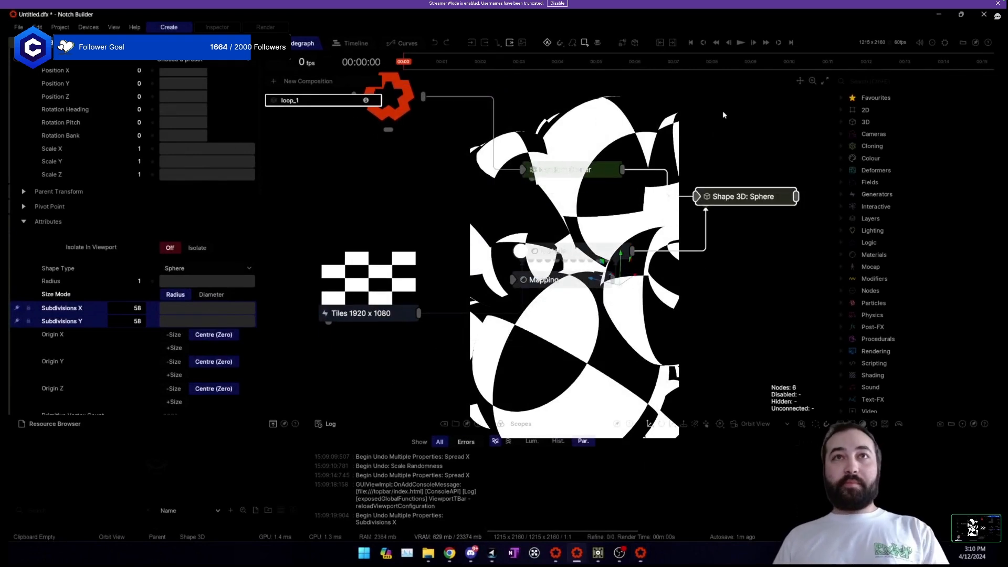
Start timeline playback and reduce the Tiles node's Num Tiles X to 0 so the pattern becomes horizontal stripes.
{"action": "key", "text": "space"}
{"action": "scroll", "coordinate": [571, 200], "scroll_direction": "up", "scroll_amount": 3}
{"action": "mouse_move", "coordinate": [524, 336]}
{"action": "left_mouse_down"}
{"action": "mouse_move", "coordinate": [449, 297]}
{"action": "mouse_move", "coordinate": [543, 338]}
{"action": "left_mouse_up"}
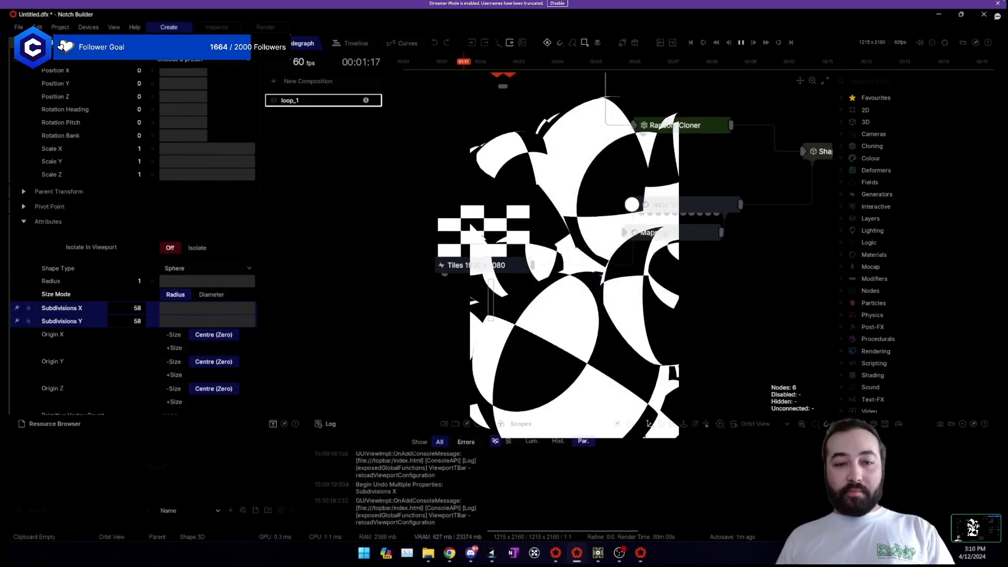
{"action": "left_click", "coordinate": [480, 257]}
{"action": "left_click_drag", "start_coordinate": [192, 362], "coordinate": [159, 360]}
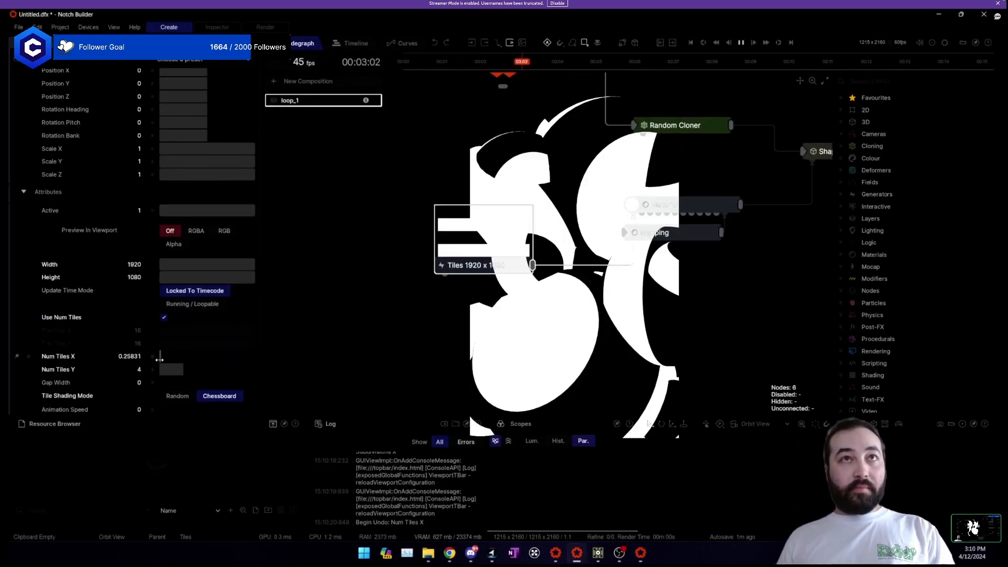
{"action": "left_click", "coordinate": [664, 315]}
Set the Mapping node's Source Channel to Local Coordinates.
{"action": "scroll", "coordinate": [447, 344], "scroll_direction": "down", "scroll_amount": 3}
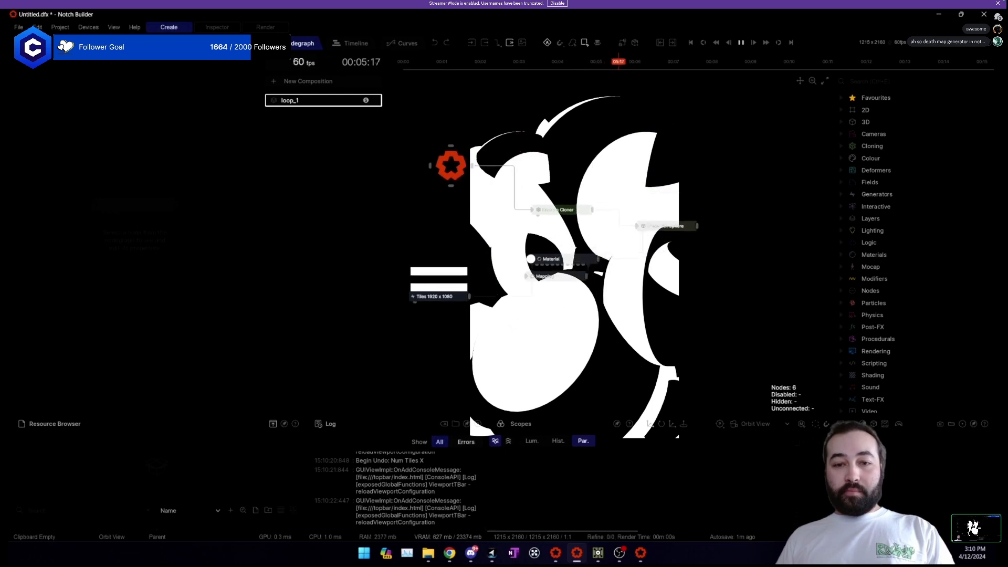
{"action": "left_click_drag", "start_coordinate": [554, 240], "coordinate": [578, 279]}
{"action": "left_click_drag", "start_coordinate": [557, 276], "coordinate": [559, 275]}
{"action": "left_click", "coordinate": [559, 297]}
{"action": "left_click", "coordinate": [556, 276]}
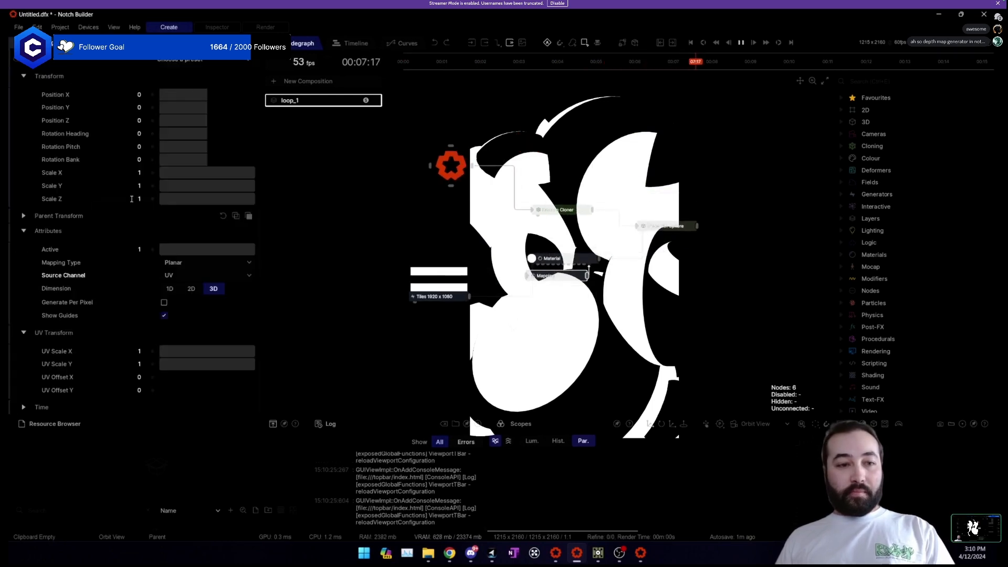
{"action": "left_click", "coordinate": [186, 275]}
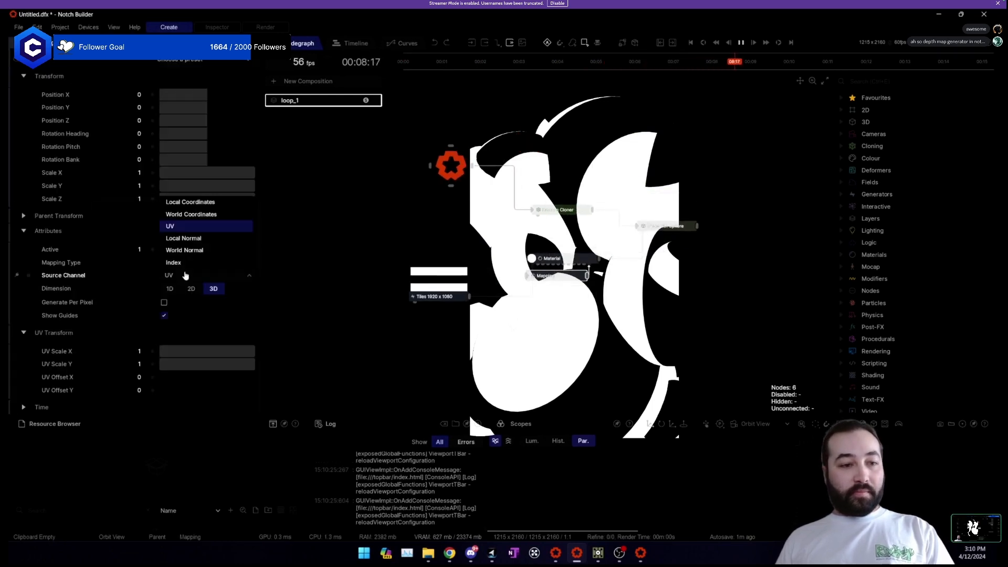
{"action": "left_click", "coordinate": [192, 203]}
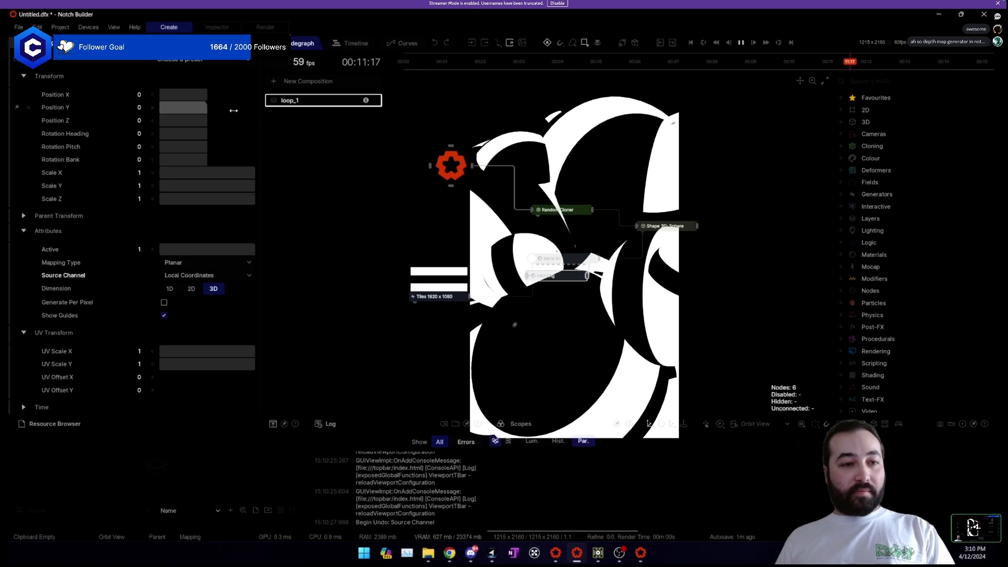
Try several Rotation Pitch values on the Mapping node, including about -75 and about 114, to turn the stripes on the spheres.
{"action": "mouse_move", "coordinate": [205, 147]}
{"action": "left_mouse_down"}
{"action": "mouse_move", "coordinate": [263, 139]}
{"action": "mouse_move", "coordinate": [193, 142]}
{"action": "left_mouse_up"}
{"action": "left_click_drag", "start_coordinate": [499, 266], "coordinate": [512, 247]}
{"action": "scroll", "coordinate": [446, 245], "scroll_direction": "up", "scroll_amount": 3}
{"action": "left_click_drag", "start_coordinate": [445, 243], "coordinate": [462, 278]}
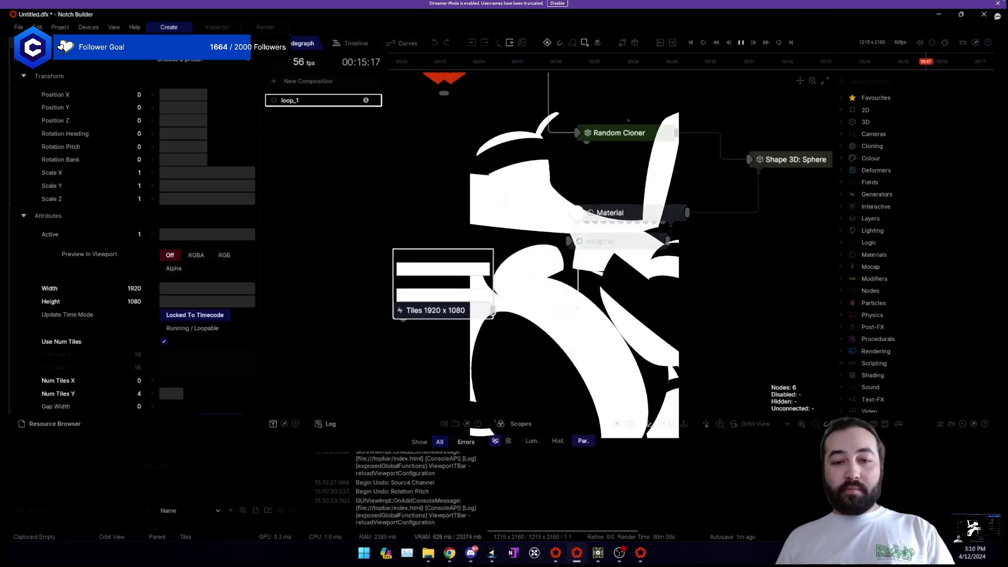
{"action": "scroll", "coordinate": [399, 209], "scroll_direction": "down", "scroll_amount": 2}
{"action": "left_click_drag", "start_coordinate": [468, 202], "coordinate": [526, 211]}
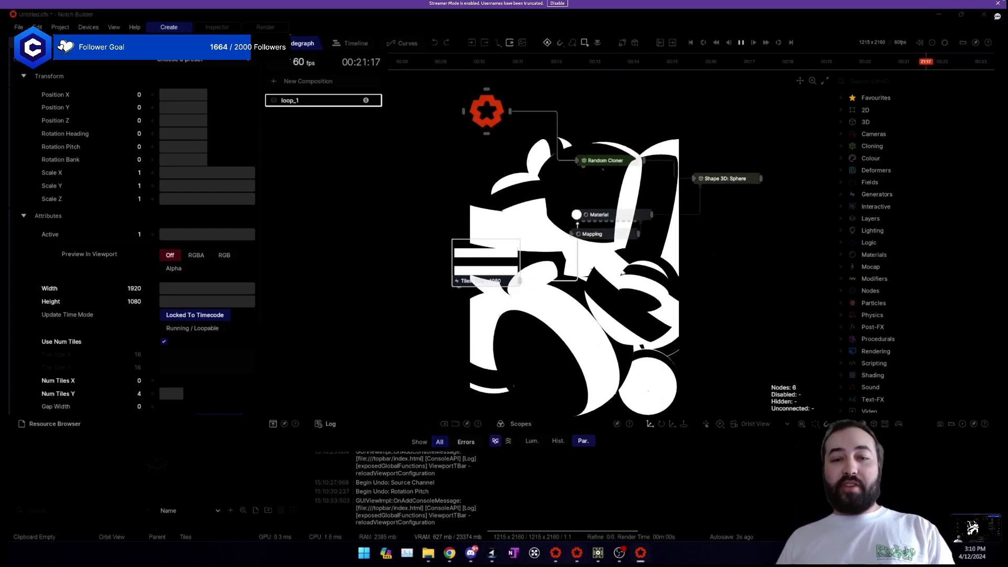
{"action": "left_click", "coordinate": [593, 233]}
{"action": "left_click_drag", "start_coordinate": [196, 145], "coordinate": [217, 175]}
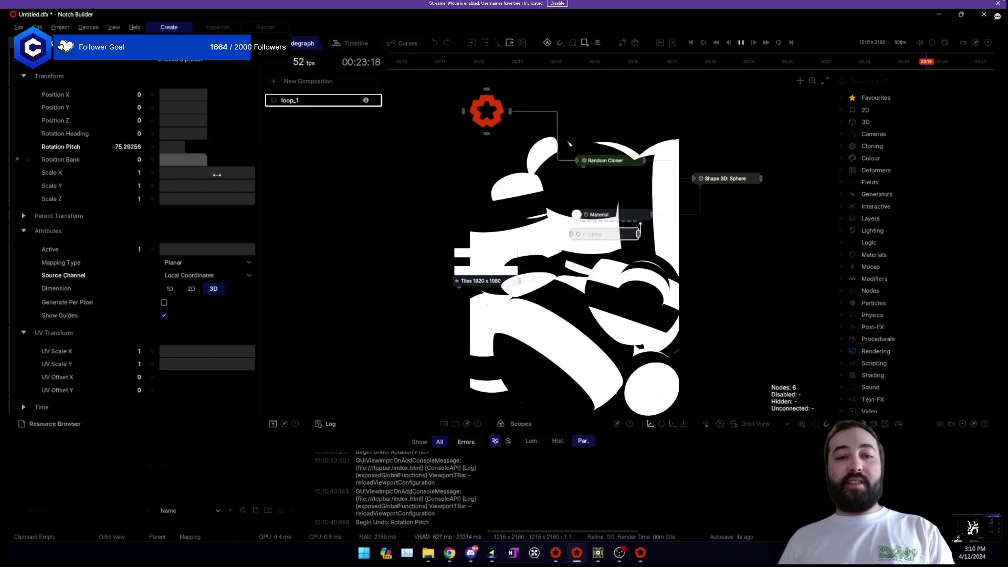
{"action": "left_click_drag", "start_coordinate": [155, 145], "coordinate": [230, 148]}
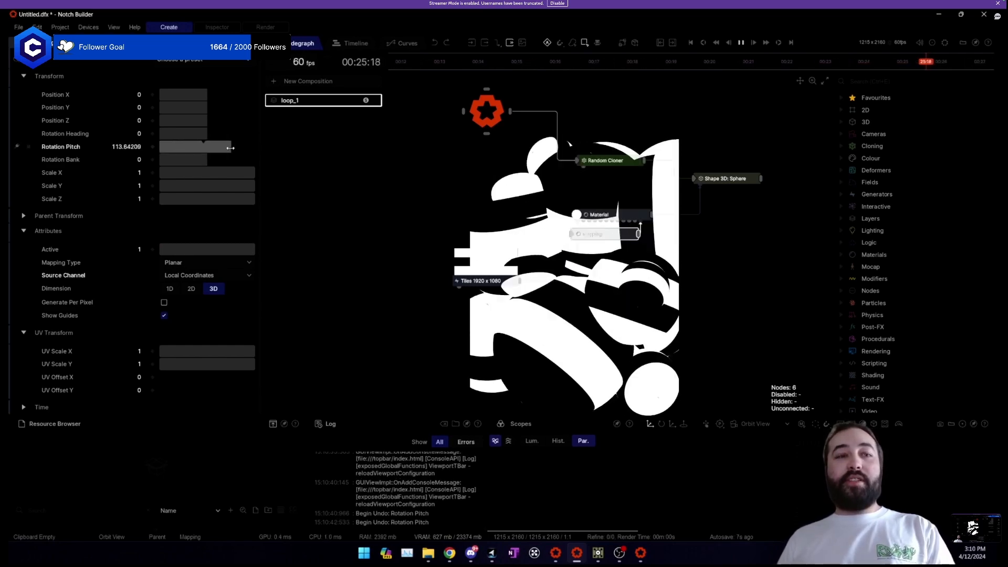
{"action": "left_click", "coordinate": [180, 148]}
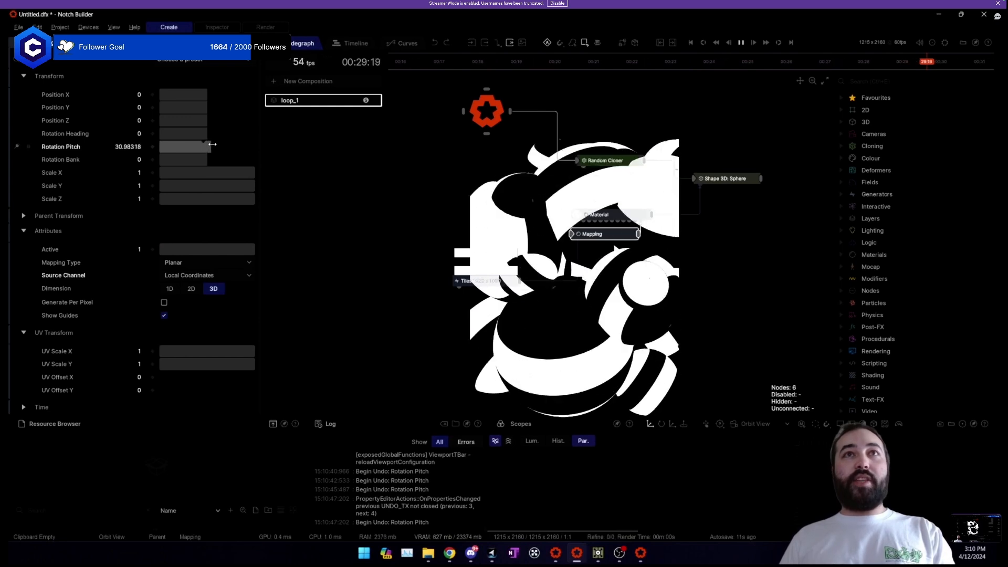
Try shifting the Mapping node's UV Offset Y to about 1.09 and undo the change.
{"action": "left_click", "coordinate": [480, 281]}
{"action": "left_click", "coordinate": [604, 235]}
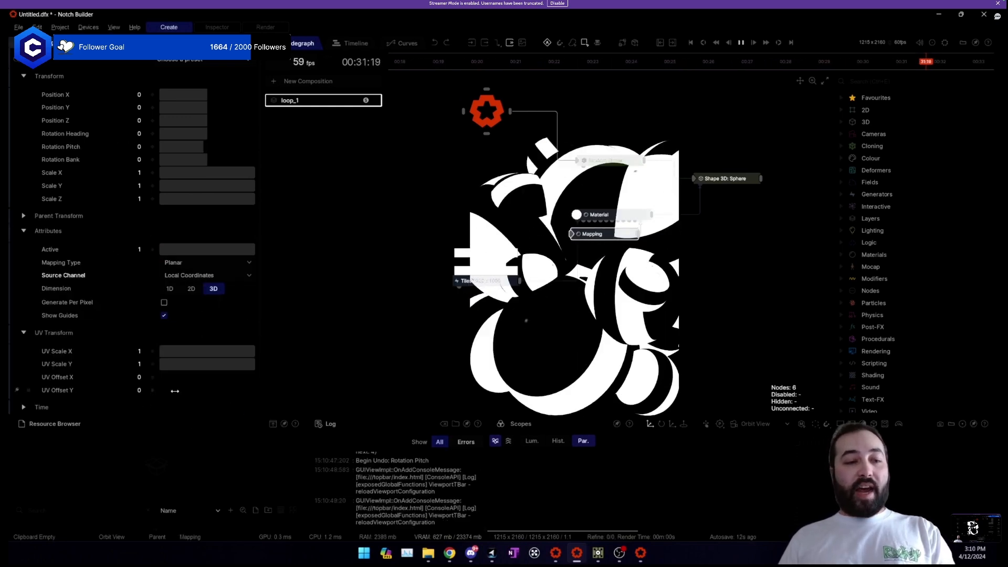
{"action": "left_click_drag", "start_coordinate": [175, 391], "coordinate": [264, 387]}
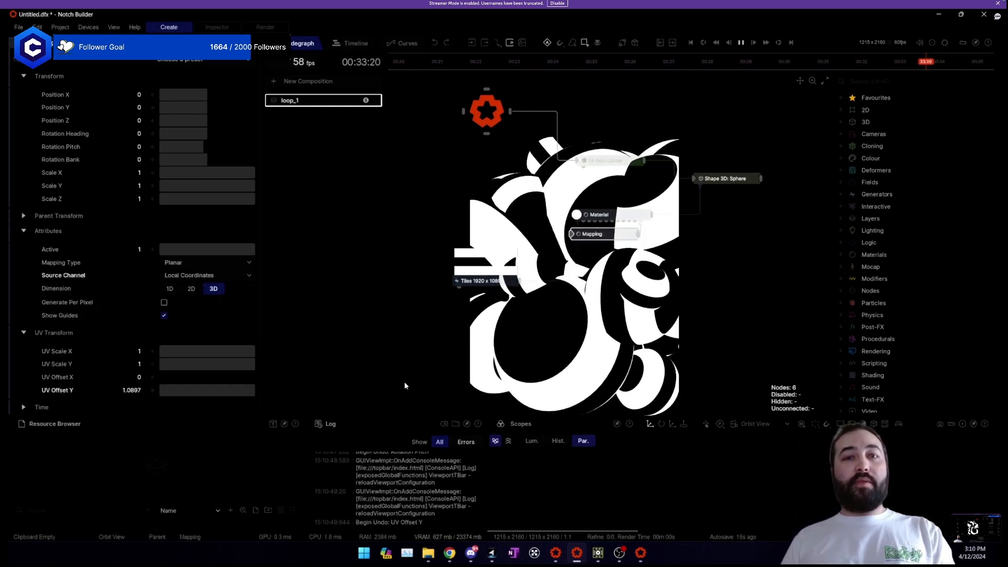
{"action": "key", "text": "ctrl+z"}
Try further Rotation Pitch changes on the Mapping node, undo them, and clear the node selection.
{"action": "mouse_move", "coordinate": [206, 148]}
{"action": "left_mouse_down"}
{"action": "mouse_move", "coordinate": [264, 152]}
{"action": "mouse_move", "coordinate": [203, 154]}
{"action": "left_mouse_up"}
{"action": "key", "text": "ctrl+z"}
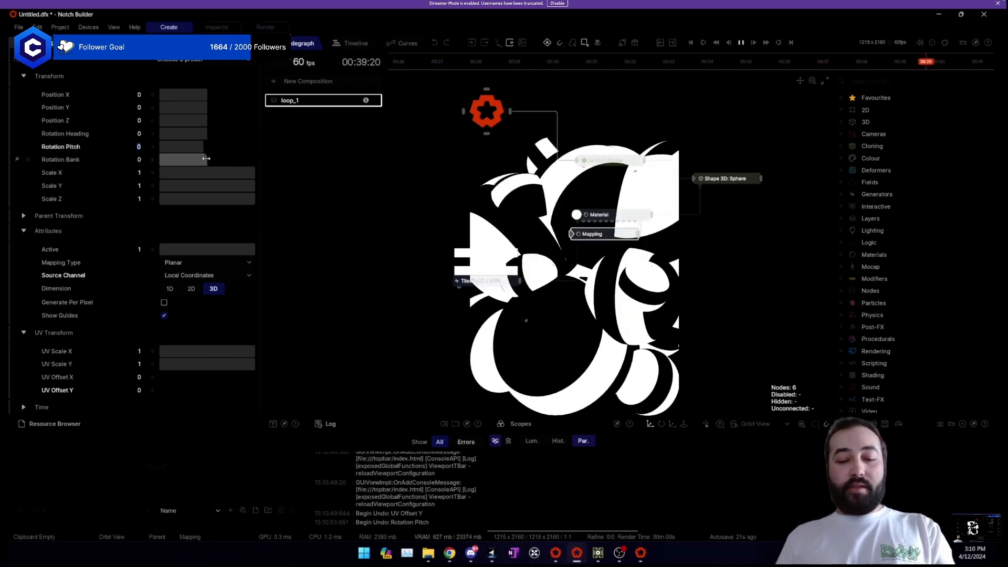
{"action": "key", "text": "Return"}
{"action": "key", "text": "ctrl+z"}
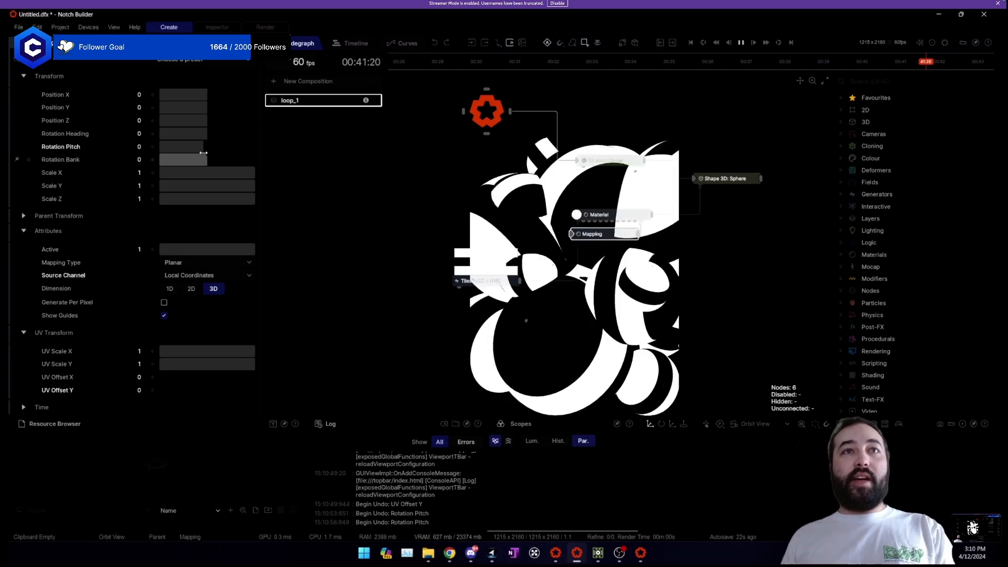
{"action": "left_click_drag", "start_coordinate": [193, 147], "coordinate": [229, 150]}
{"action": "key", "text": "ctrl+z"}
{"action": "left_click_drag", "start_coordinate": [555, 307], "coordinate": [556, 298]}
{"action": "left_click", "coordinate": [440, 288]}
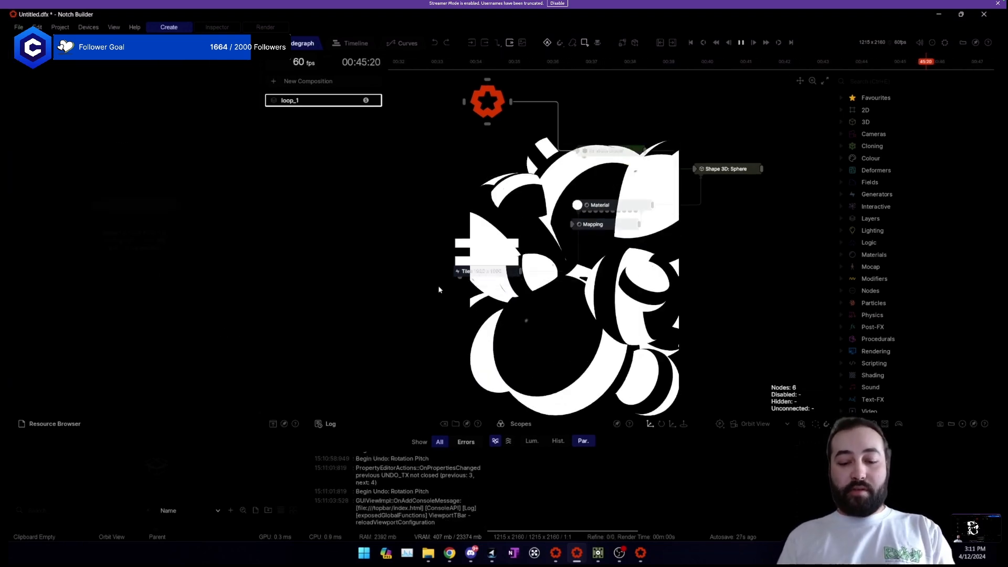
Add a Transform Image node beside the Tiles node and attach it to the Tiles output.
{"action": "key", "text": "t"}
{"action": "left_click_drag", "start_coordinate": [512, 271], "coordinate": [416, 242]}
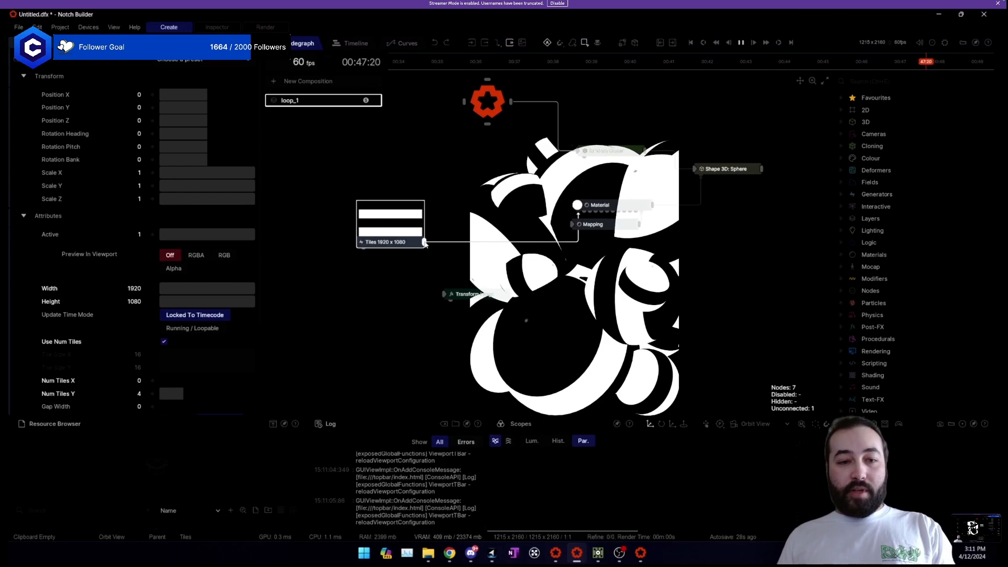
{"action": "left_click_drag", "start_coordinate": [471, 291], "coordinate": [472, 293]}
{"action": "left_click_drag", "start_coordinate": [472, 294], "coordinate": [492, 258]}
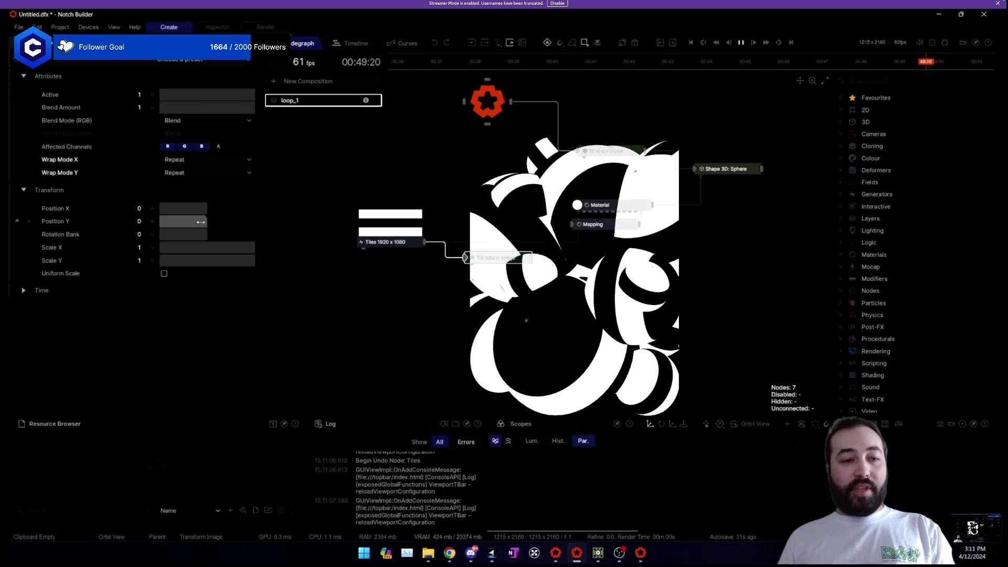
Try shifting the stripes by moving the Transform Image node's Position Y to about 5.04.
{"action": "mouse_move", "coordinate": [201, 222]}
{"action": "left_mouse_down"}
{"action": "mouse_move", "coordinate": [233, 224]}
{"action": "mouse_move", "coordinate": [220, 221]}
{"action": "left_mouse_up"}
{"action": "key", "text": "ctrl+z"}
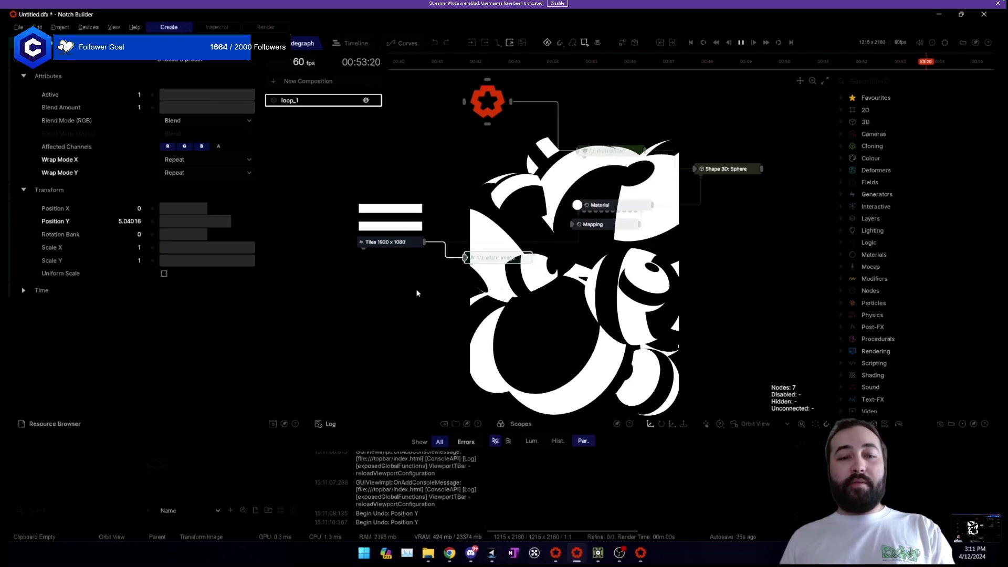
{"action": "left_click", "coordinate": [418, 293]}
{"action": "scroll", "coordinate": [423, 291], "scroll_direction": "up", "scroll_amount": 2}
{"action": "left_click_drag", "start_coordinate": [491, 266], "coordinate": [479, 251]}
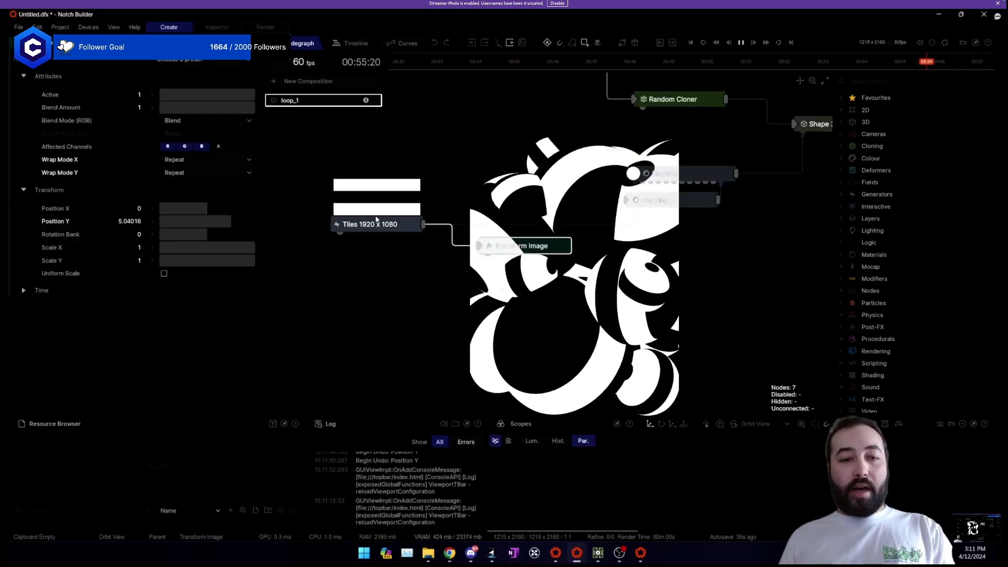
Set the Transform Image node's Position Y to 1.
{"action": "left_click", "coordinate": [375, 222]}
{"action": "left_click_drag", "start_coordinate": [455, 332], "coordinate": [513, 330]}
{"action": "left_click", "coordinate": [548, 242]}
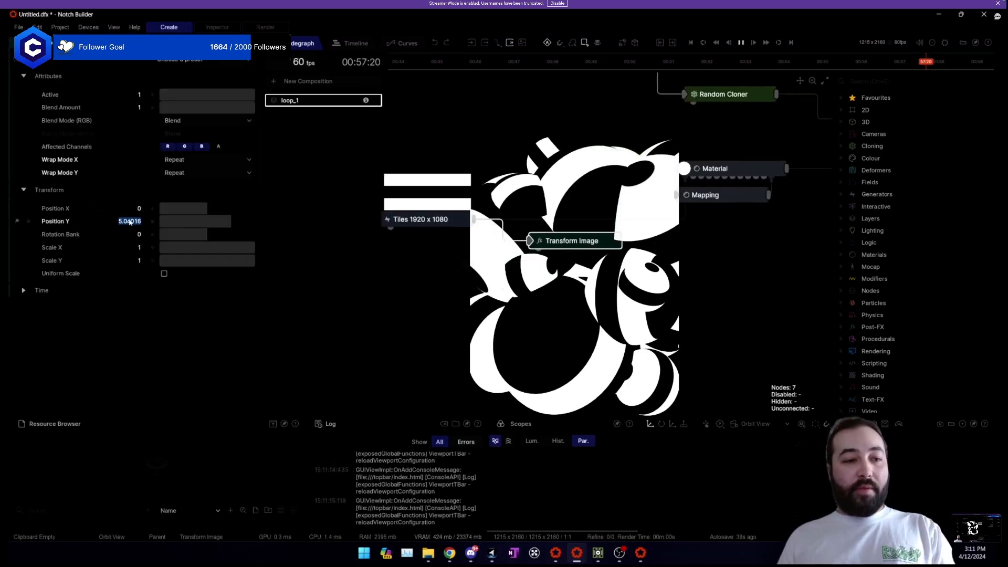
{"action": "type", "text": "1"}
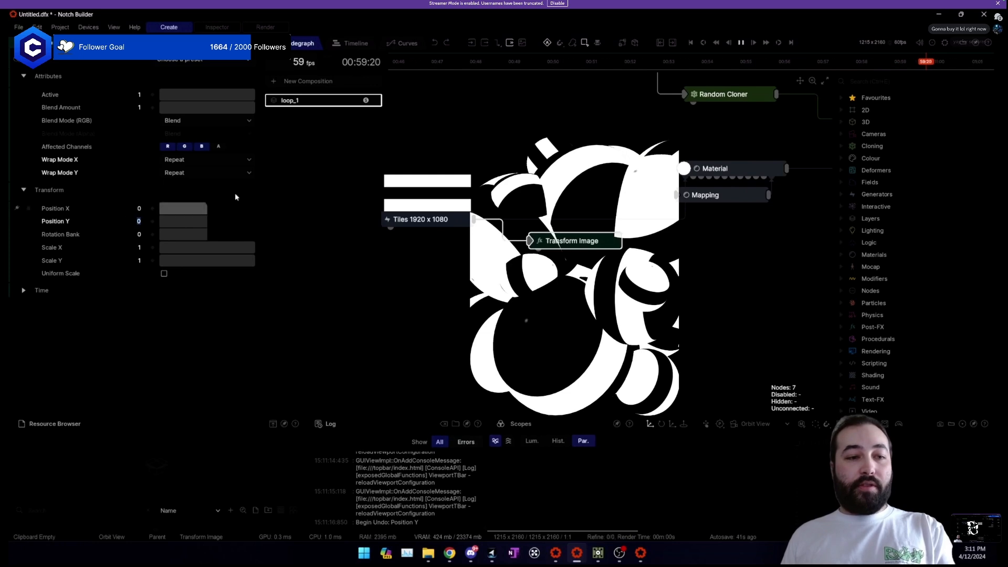
{"action": "key", "text": "Return"}
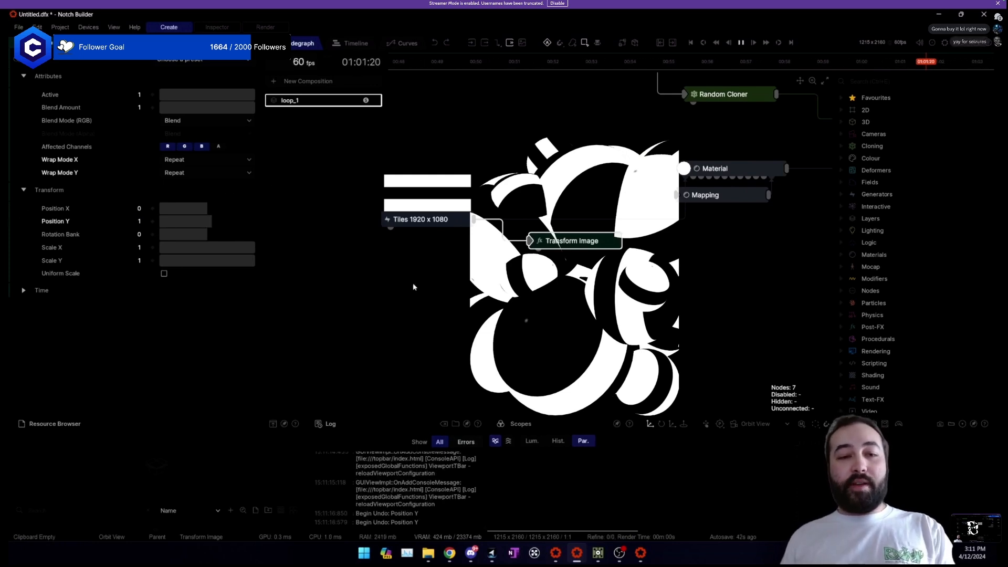
Add a Continuous Modifier node and place it below the Tiles node.
{"action": "left_click", "coordinate": [386, 304]}
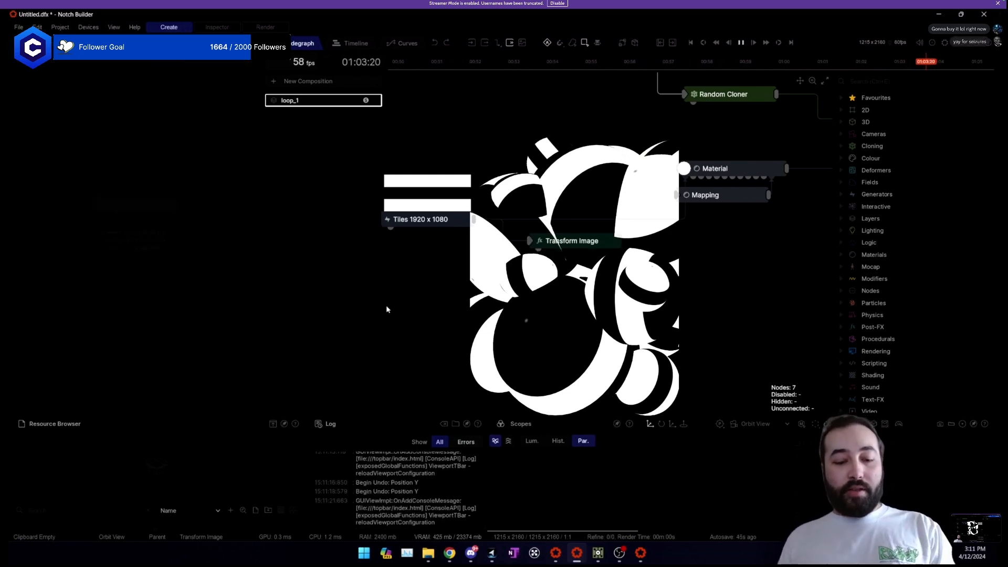
{"action": "type", "text": "cont"}
{"action": "key", "text": "Return"}
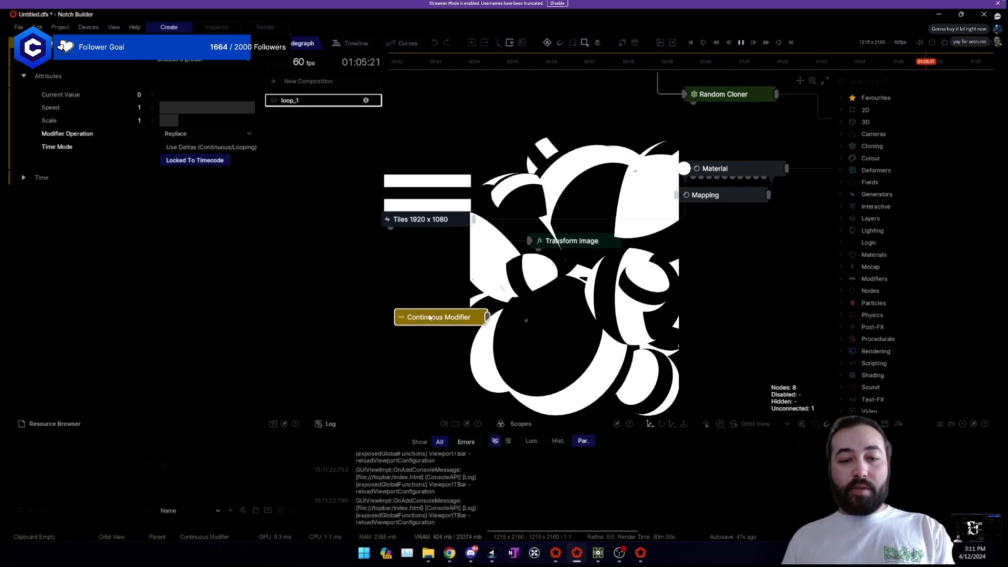
{"action": "left_click_drag", "start_coordinate": [429, 317], "coordinate": [399, 309]}
Pause playback, connect the Continuous Modifier to the Transform Image node's Position Y, and resume playback.
{"action": "key", "text": "space"}
{"action": "left_click", "coordinate": [599, 244]}
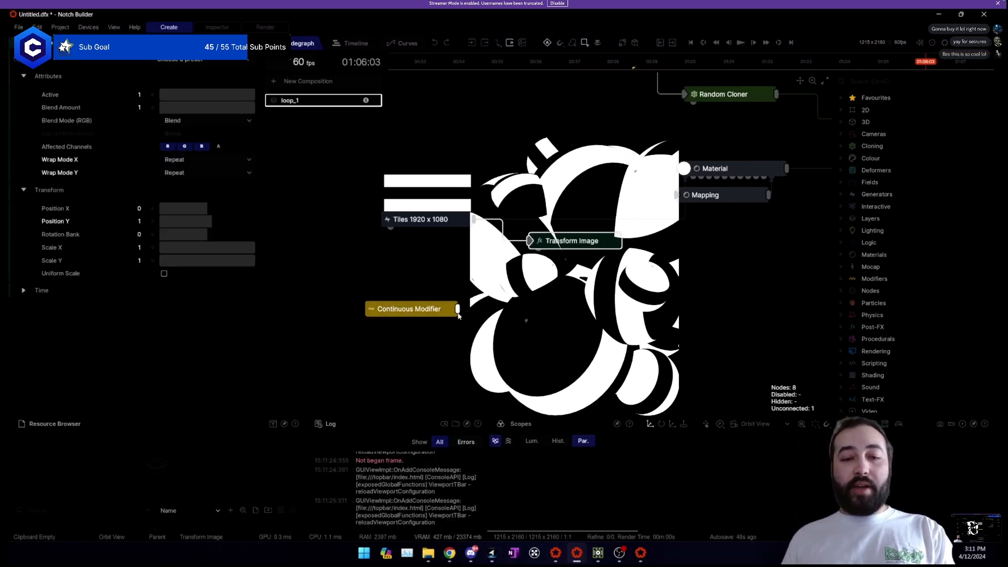
{"action": "left_click_drag", "start_coordinate": [94, 227], "coordinate": [139, 220]}
{"action": "key", "text": "space"}
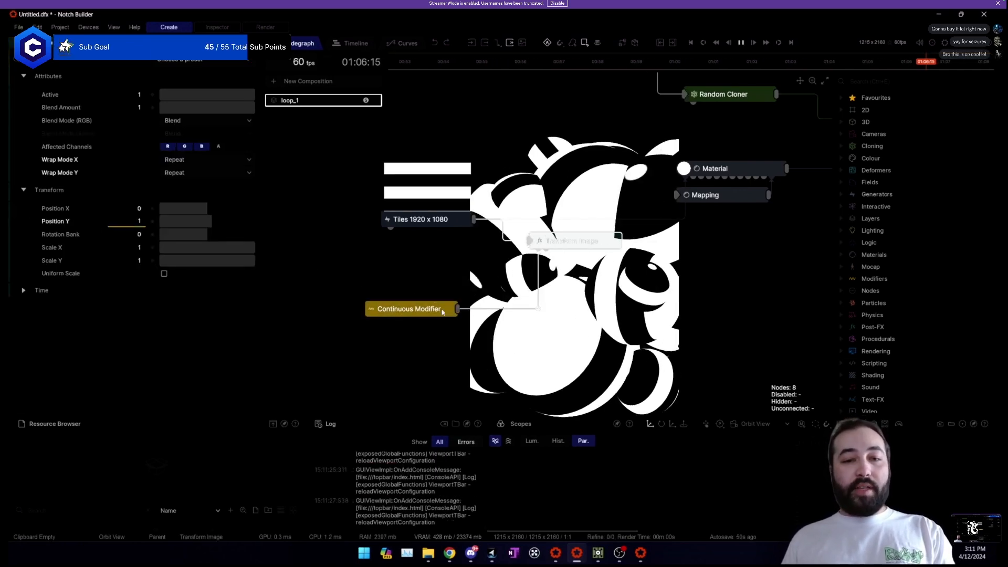
Set the Continuous Modifier's Speed to 0.25.
{"action": "left_click", "coordinate": [415, 309]}
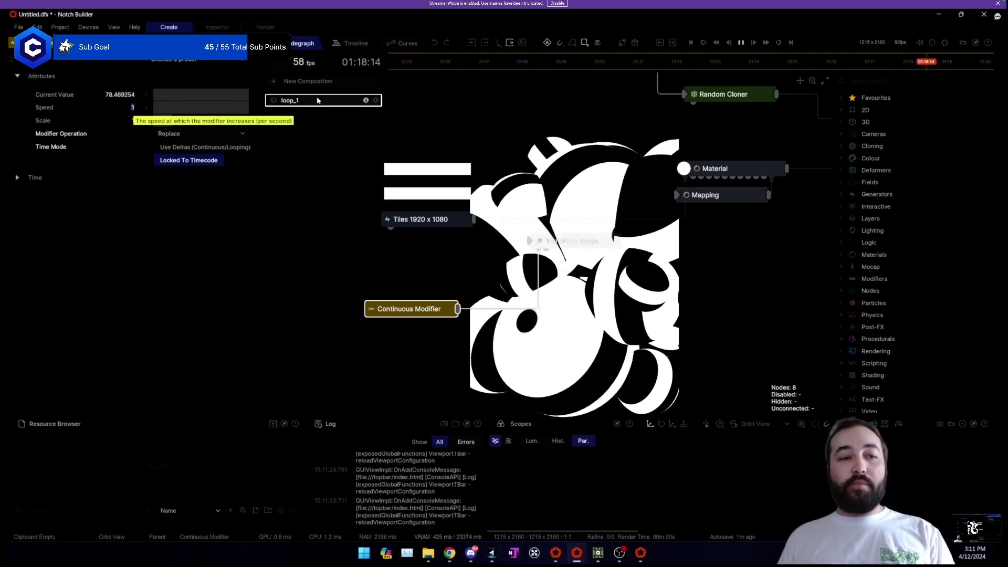
{"action": "type", "text": "0.25"}
{"action": "key", "text": "Return"}
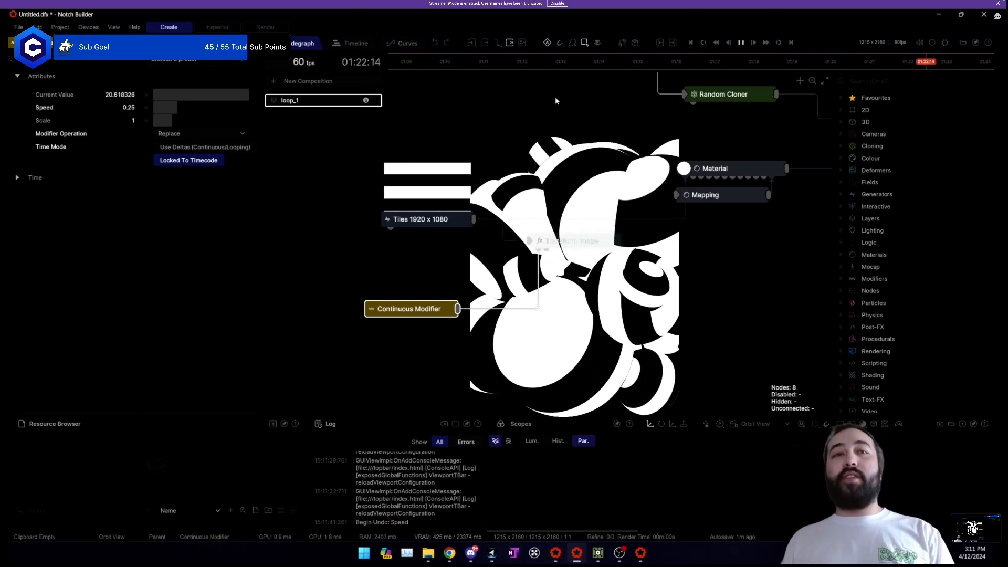
Try Use Deltas as the Continuous Modifier's Time Mode, restore Locked To Timecode, and scrub through the first four seconds of the loop.
{"action": "key", "text": "space"}
{"action": "key", "text": "Home"}
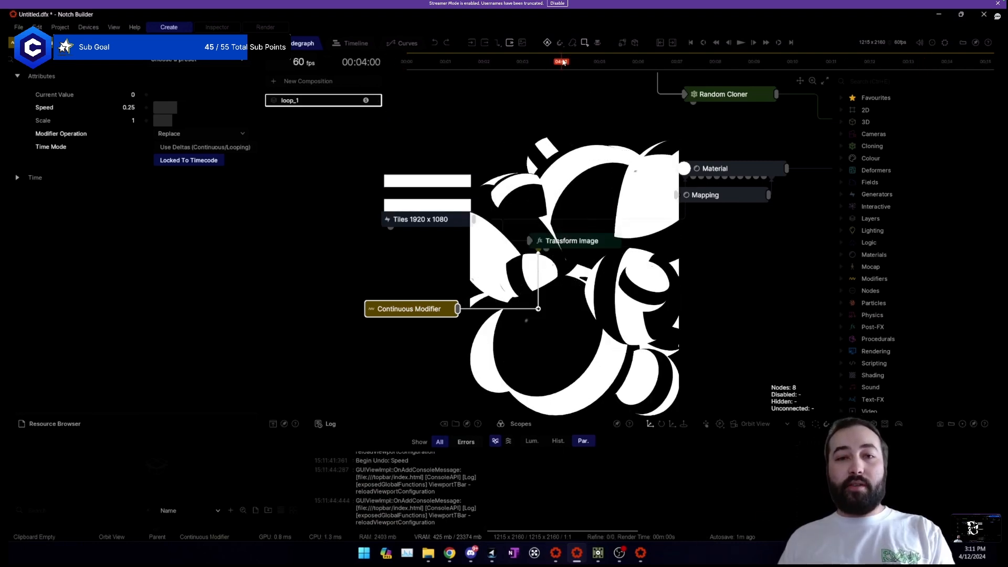
{"action": "left_click", "coordinate": [229, 147]}
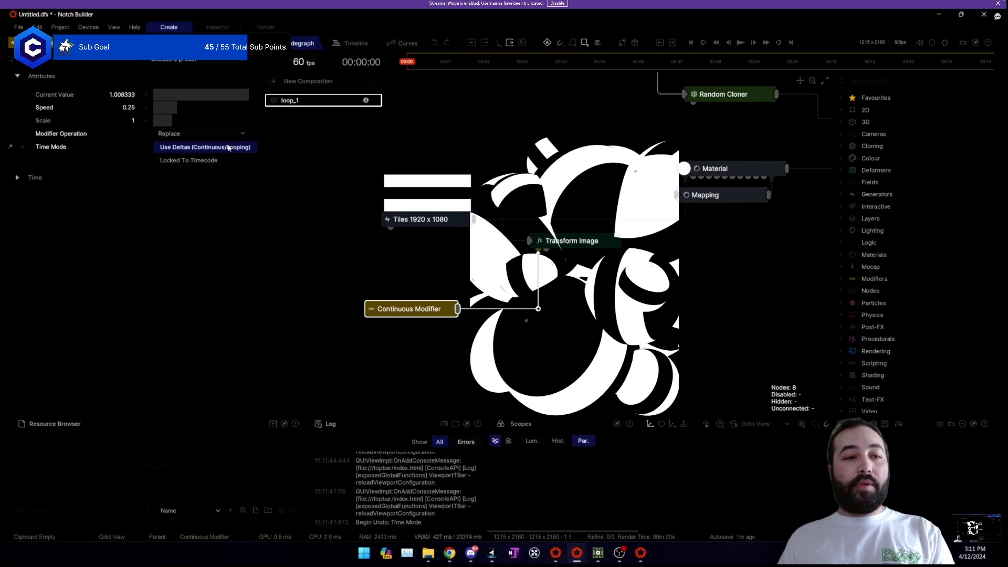
{"action": "left_click", "coordinate": [192, 160]}
{"action": "left_click_drag", "start_coordinate": [524, 61], "coordinate": [560, 63]}
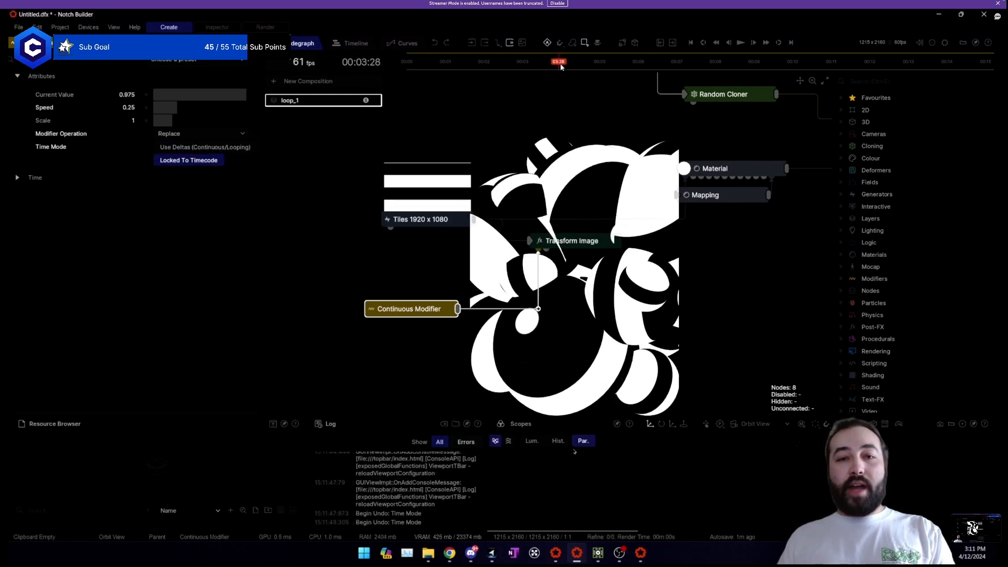
{"action": "key", "text": "Home"}
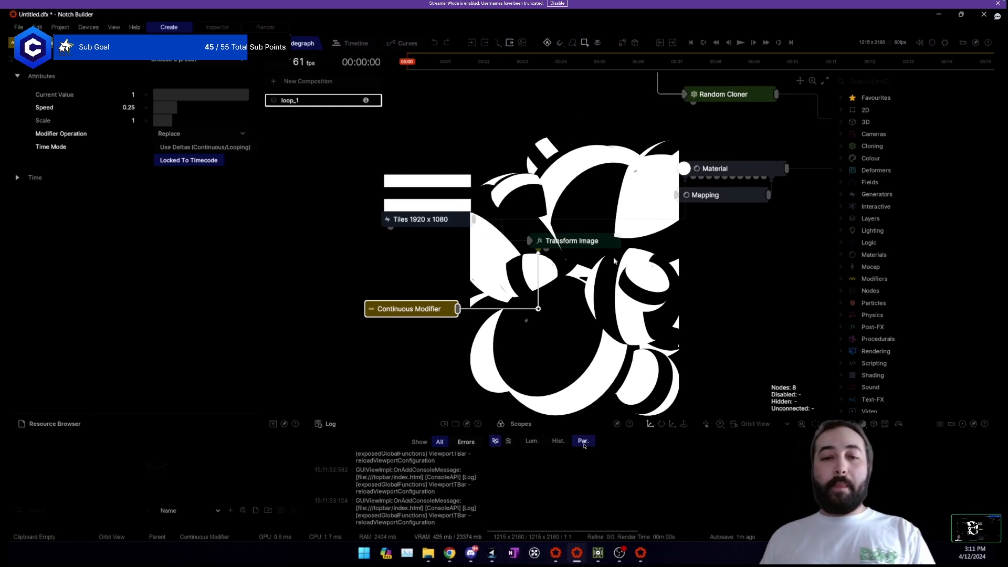
Resume playback and add a Fractal Noise node with its RGB output previewed in the viewport.
{"action": "scroll", "coordinate": [677, 293], "scroll_direction": "down", "scroll_amount": 4}
{"action": "key", "text": "space"}
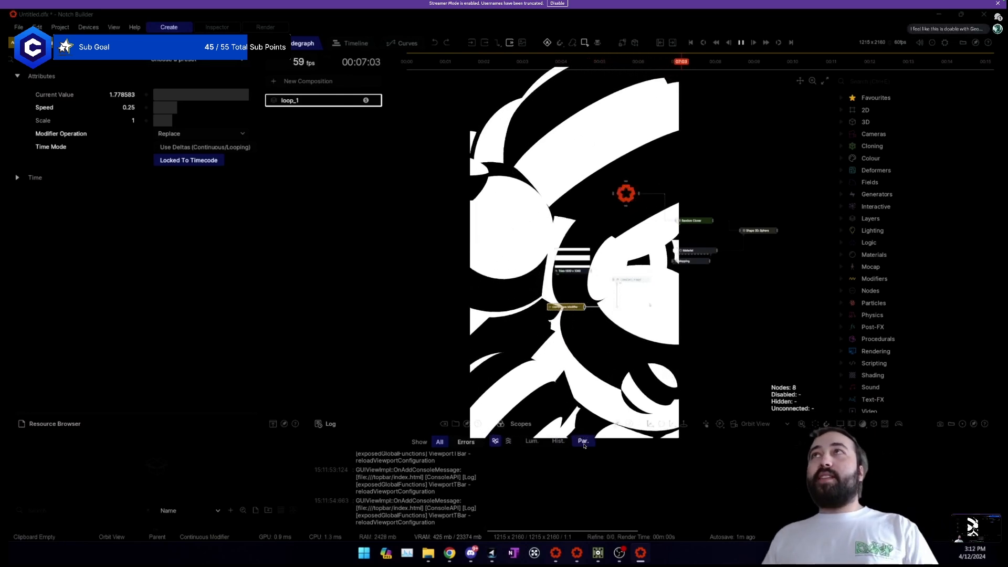
{"action": "left_click", "coordinate": [679, 22]}
{"action": "left_click_drag", "start_coordinate": [654, 354], "coordinate": [537, 243]}
{"action": "left_click", "coordinate": [620, 325]}
{"action": "right_click", "coordinate": [620, 324]}
{"action": "left_click", "coordinate": [634, 334]}
{"action": "key", "text": "p"}
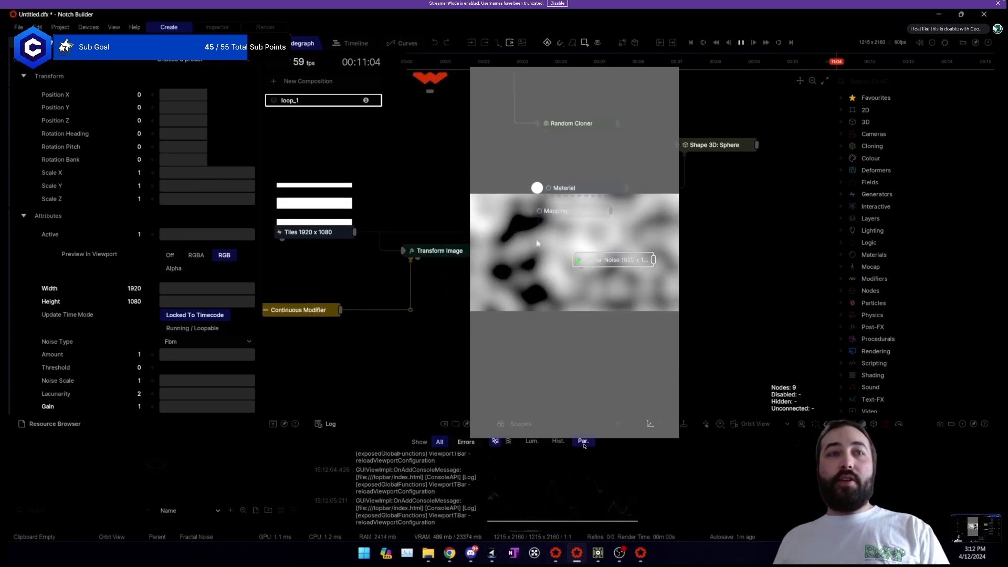
Try shifting the Fractal Noise node along Z, including about -1.12, and along X, and delete the node.
{"action": "scroll", "coordinate": [138, 294], "scroll_direction": "down", "scroll_amount": 3}
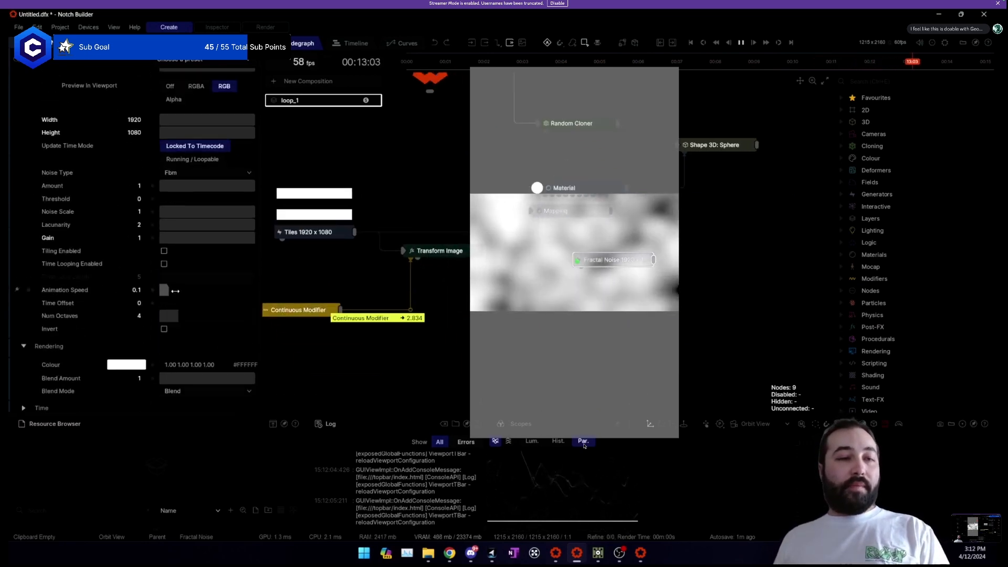
{"action": "scroll", "coordinate": [175, 290], "scroll_direction": "up", "scroll_amount": 3}
{"action": "left_click_drag", "start_coordinate": [184, 121], "coordinate": [211, 117]}
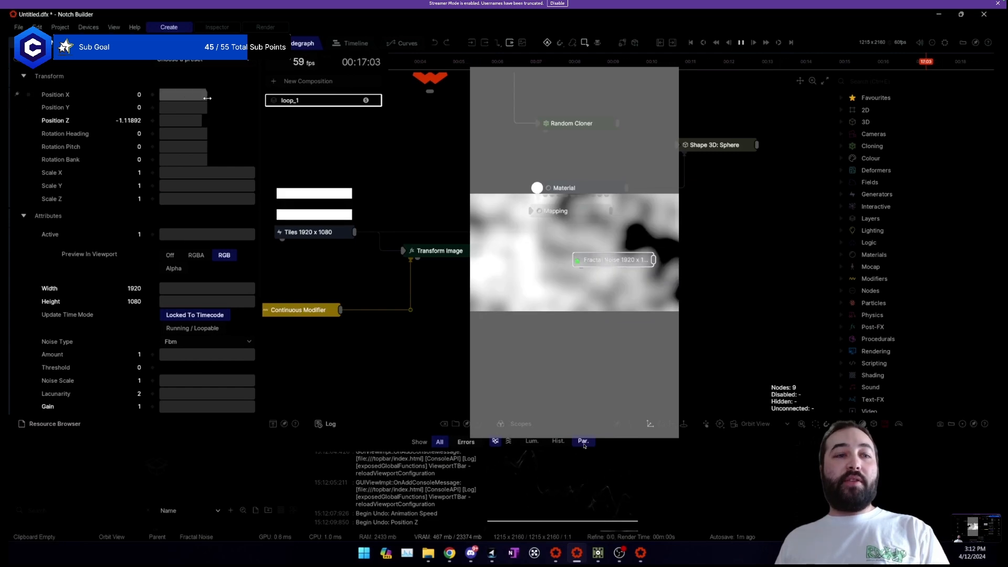
{"action": "left_click_drag", "start_coordinate": [208, 97], "coordinate": [195, 102]}
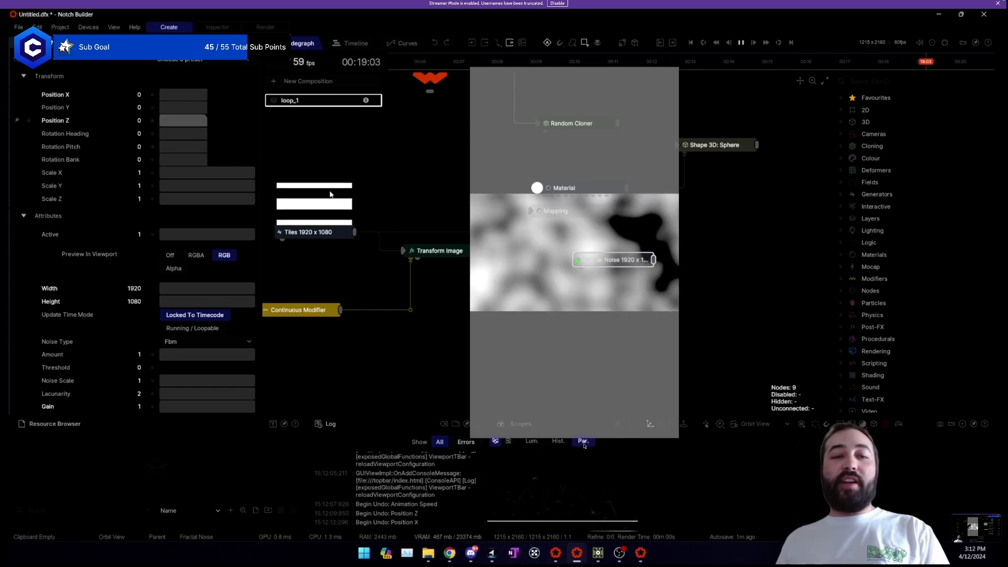
{"action": "left_click_drag", "start_coordinate": [510, 292], "coordinate": [510, 280]}
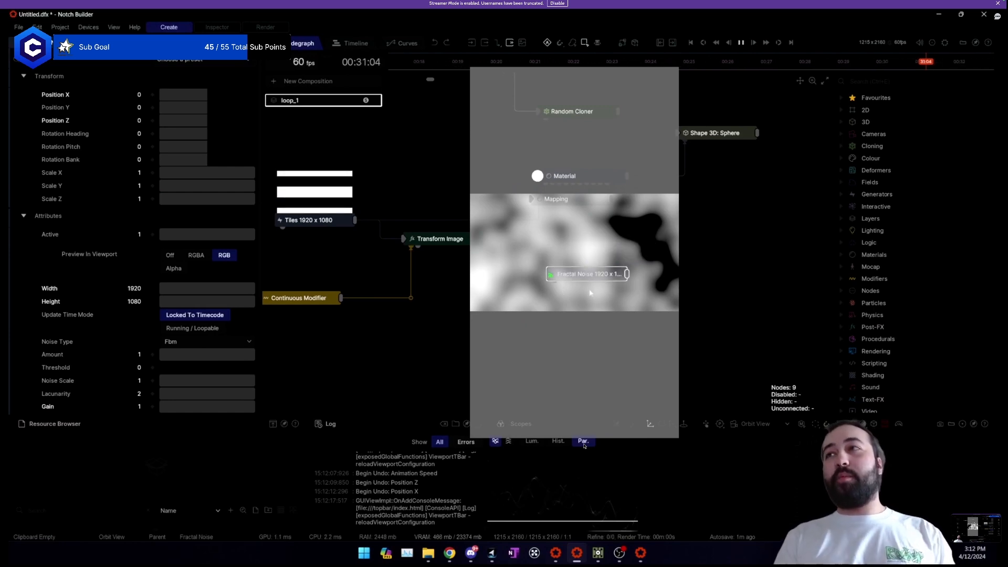
{"action": "key", "text": "Delete"}
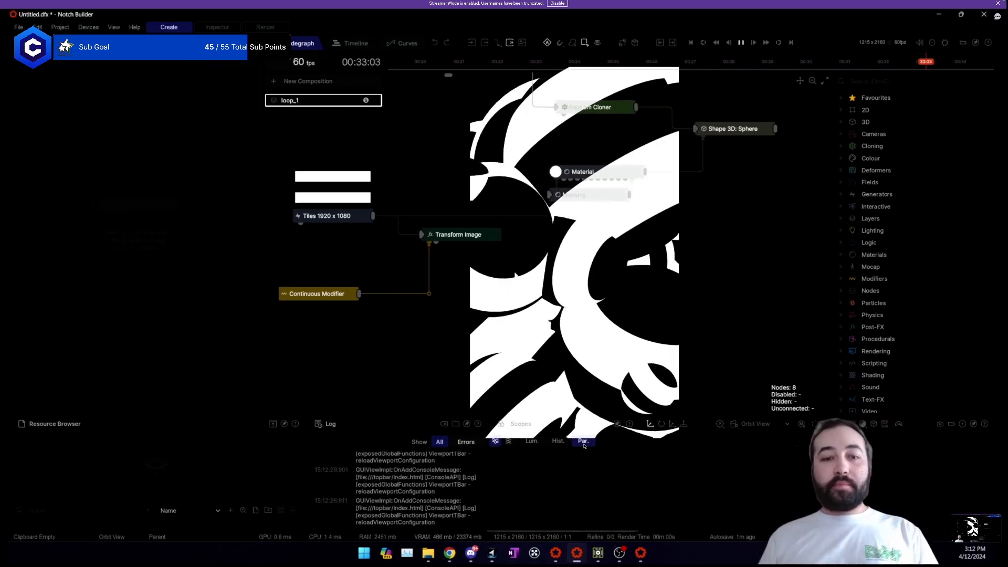
Adjust the Mapping node's Scale X, Y and Z together, trying about 0.71 and ending at about 1.18.
{"action": "left_click", "coordinate": [731, 130]}
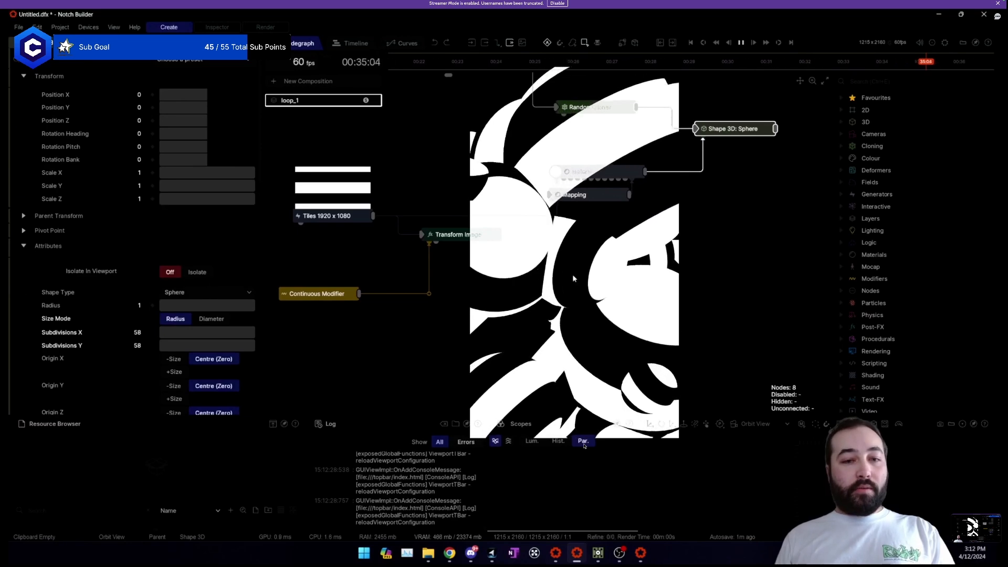
{"action": "left_click_drag", "start_coordinate": [603, 237], "coordinate": [590, 198]}
{"action": "left_click_drag", "start_coordinate": [100, 173], "coordinate": [103, 199]}
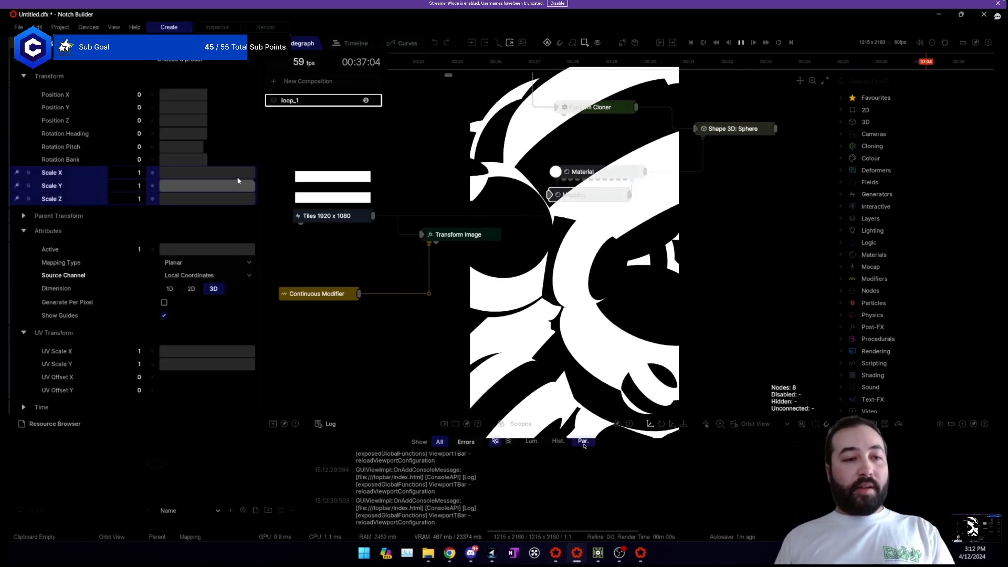
{"action": "left_click_drag", "start_coordinate": [236, 174], "coordinate": [206, 164]}
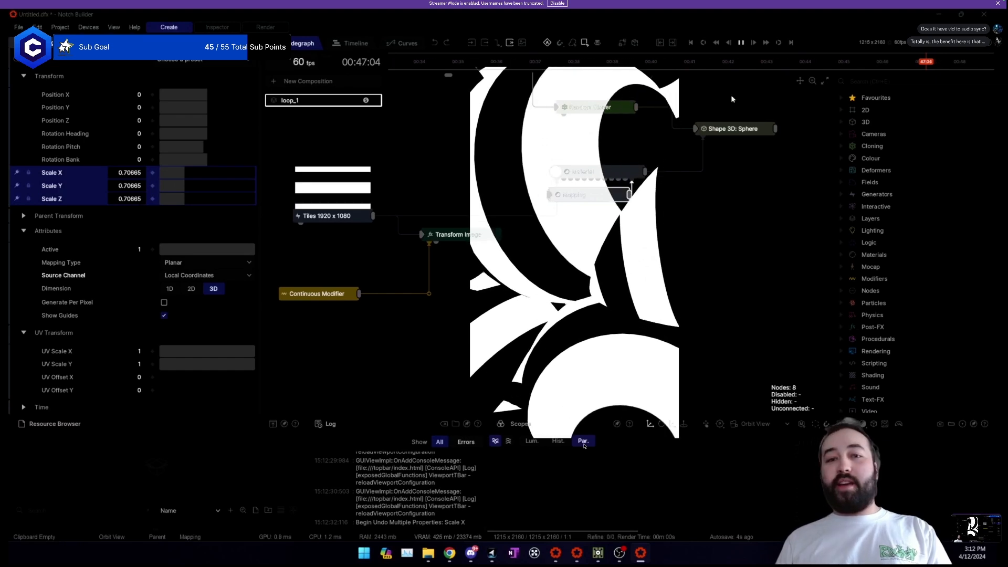
{"action": "left_click_drag", "start_coordinate": [732, 99], "coordinate": [740, 126]}
{"action": "mouse_move", "coordinate": [215, 177]}
{"action": "left_mouse_down"}
{"action": "mouse_move", "coordinate": [244, 175]}
{"action": "mouse_move", "coordinate": [204, 173]}
{"action": "left_mouse_up"}
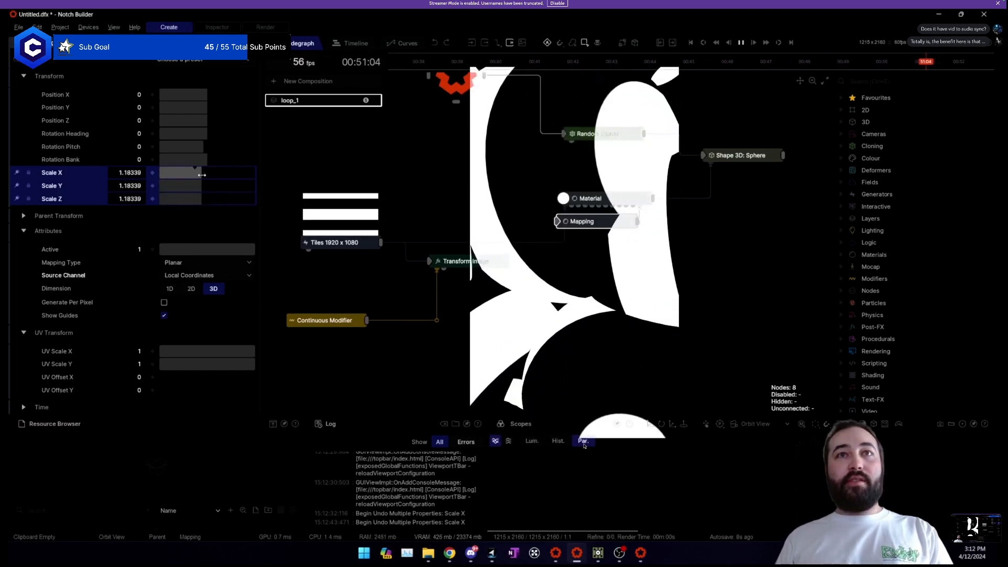
Set the Random Cloner's Seed to 27 and reframe the cloned spheres in the viewport.
{"action": "left_click", "coordinate": [584, 135]}
{"action": "scroll", "coordinate": [140, 285], "scroll_direction": "down", "scroll_amount": 1}
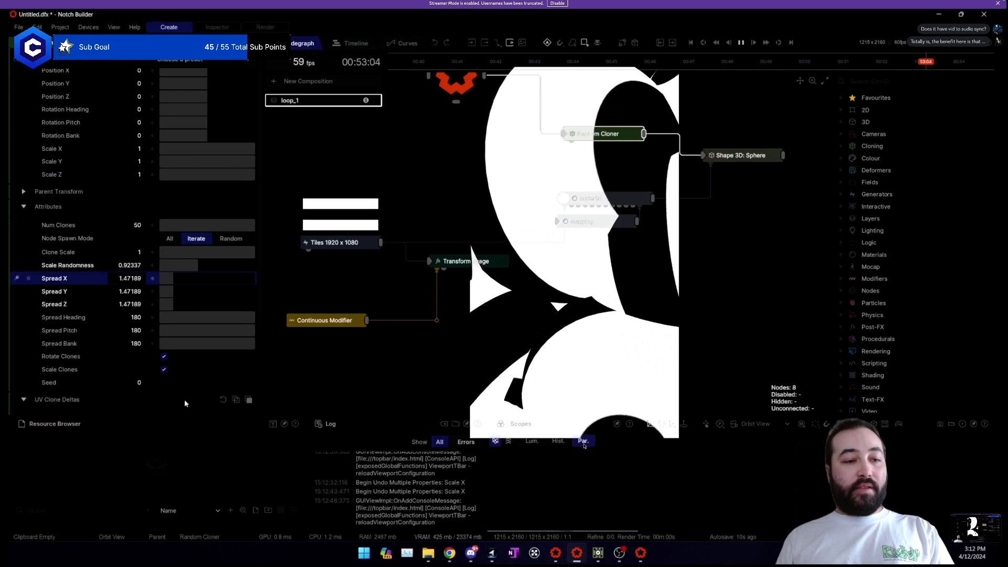
{"action": "scroll", "coordinate": [173, 367], "scroll_direction": "down", "scroll_amount": 4}
{"action": "left_click_drag", "start_coordinate": [168, 309], "coordinate": [288, 306]}
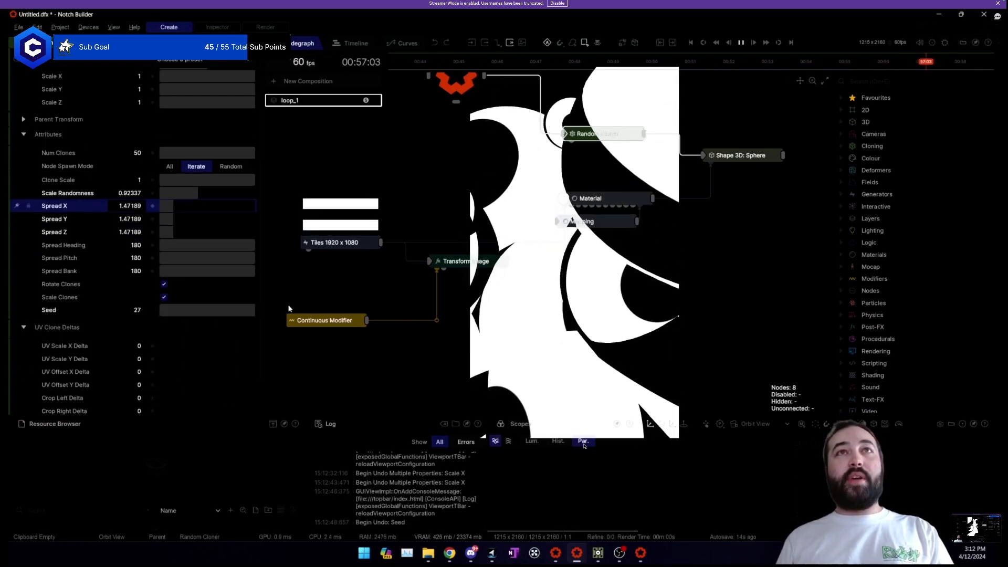
{"action": "left_click", "coordinate": [640, 293]}
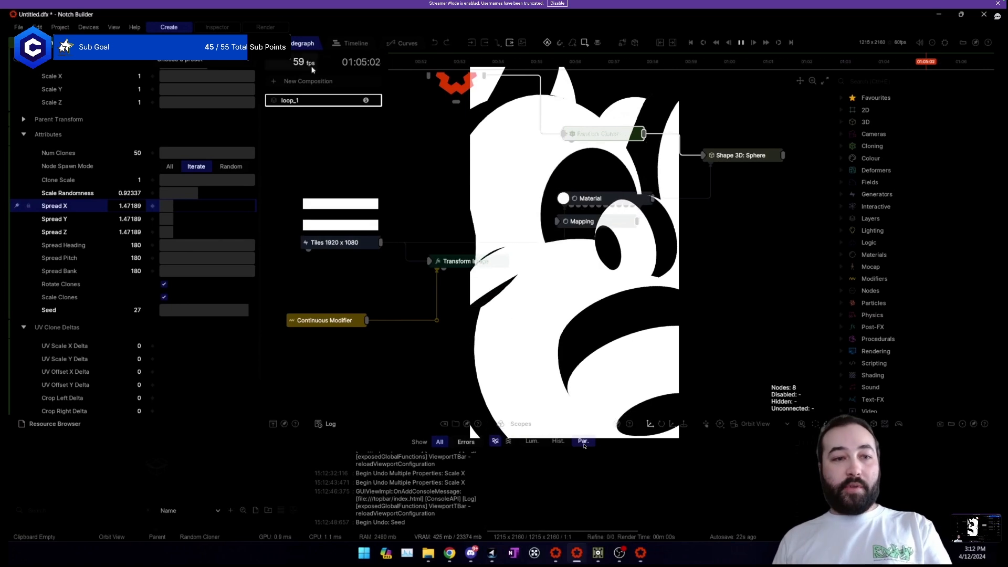
Duplicate the loop_1 layer in the timeline and collapse the original and the copy.
{"action": "left_click", "coordinate": [351, 43]}
{"action": "left_click", "coordinate": [309, 80]}
{"action": "key", "text": "ctrl+d"}
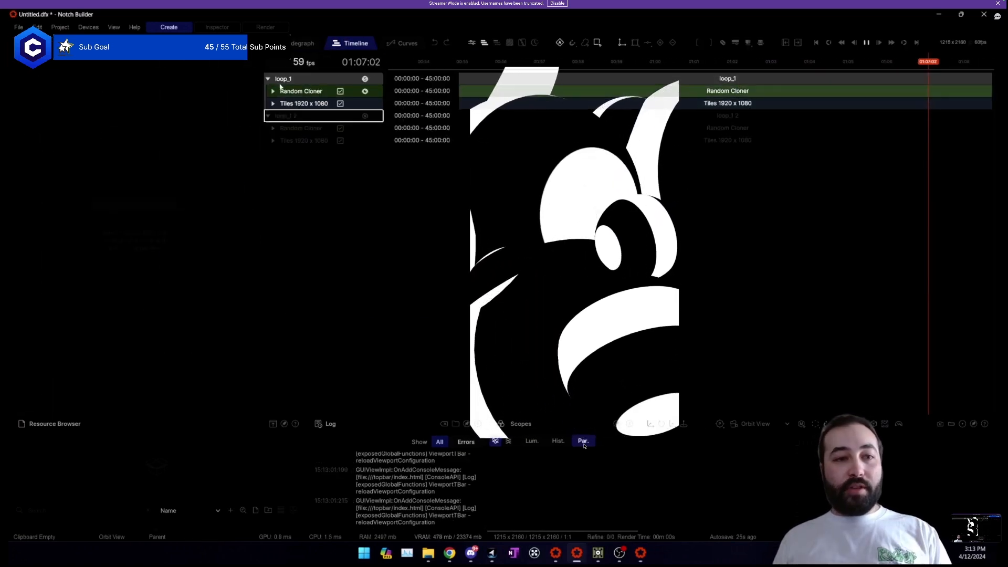
{"action": "left_click", "coordinate": [268, 79]}
{"action": "left_click", "coordinate": [273, 91]}
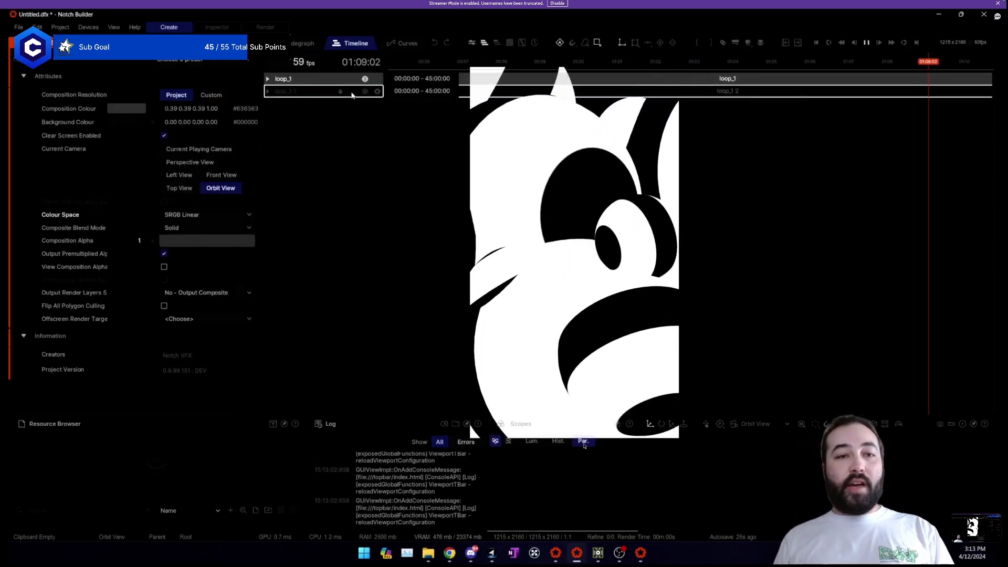
Display the duplicated layer instead of loop_1 and bring up its node graph.
{"action": "left_click", "coordinate": [365, 92]}
{"action": "left_click", "coordinate": [268, 91]}
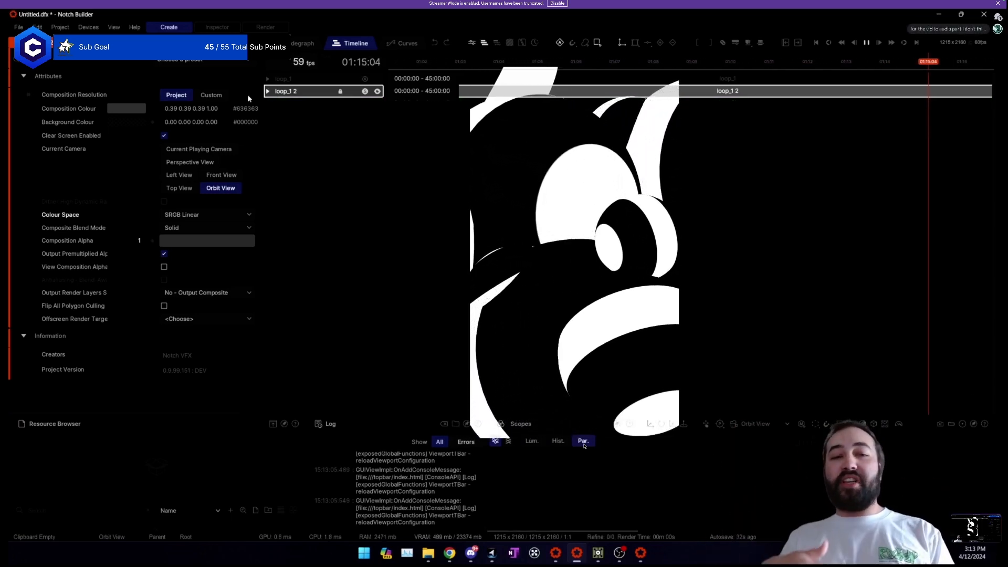
{"action": "left_click", "coordinate": [296, 43]}
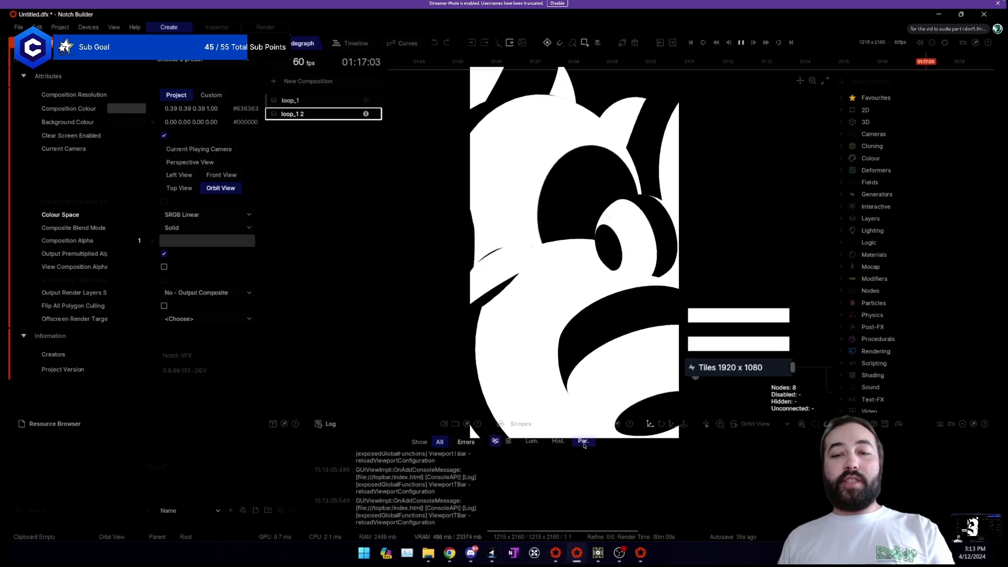
Reframe the cloned spheres and change the Shape 3D node's Shape Type to Box.
{"action": "left_click_drag", "start_coordinate": [735, 263], "coordinate": [659, 242]}
{"action": "key", "text": "space"}
{"action": "left_click_drag", "start_coordinate": [776, 169], "coordinate": [551, 207]}
{"action": "scroll", "coordinate": [551, 206], "scroll_direction": "down", "scroll_amount": 5}
{"action": "left_click_drag", "start_coordinate": [685, 260], "coordinate": [526, 231]}
{"action": "key", "text": "space"}
{"action": "scroll", "coordinate": [525, 230], "scroll_direction": "up", "scroll_amount": 3}
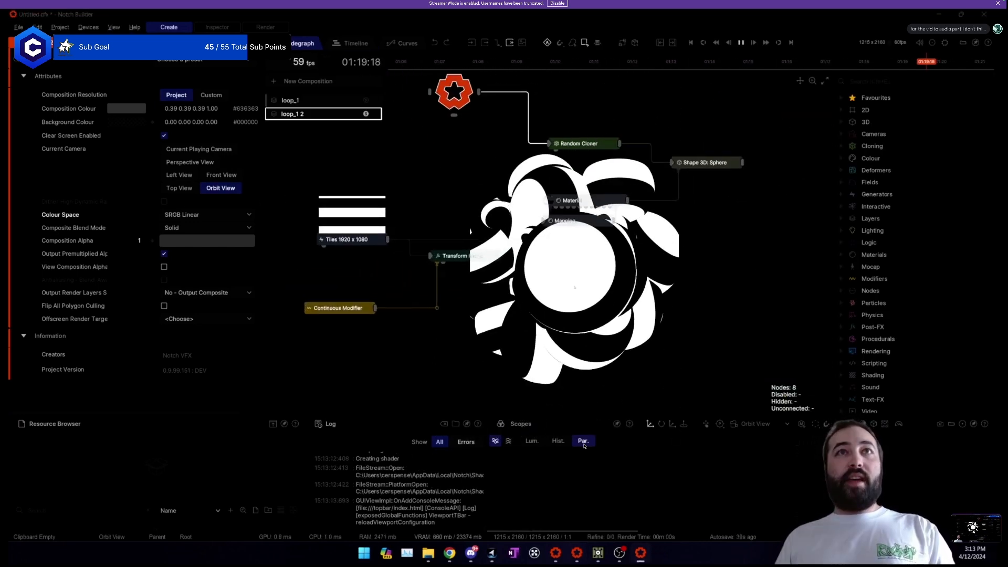
{"action": "left_click", "coordinate": [706, 162]}
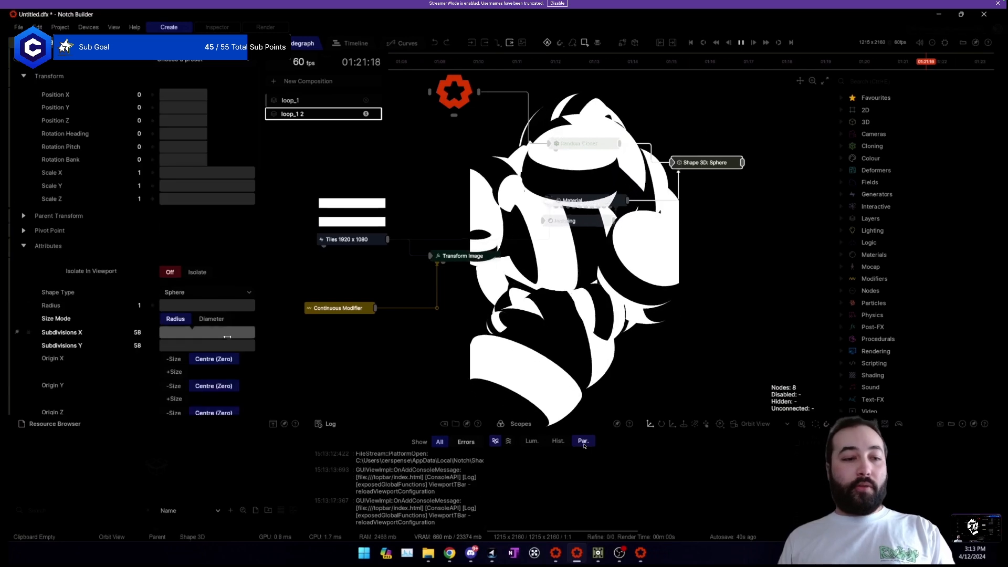
{"action": "left_click", "coordinate": [197, 294]}
{"action": "left_click", "coordinate": [173, 208]}
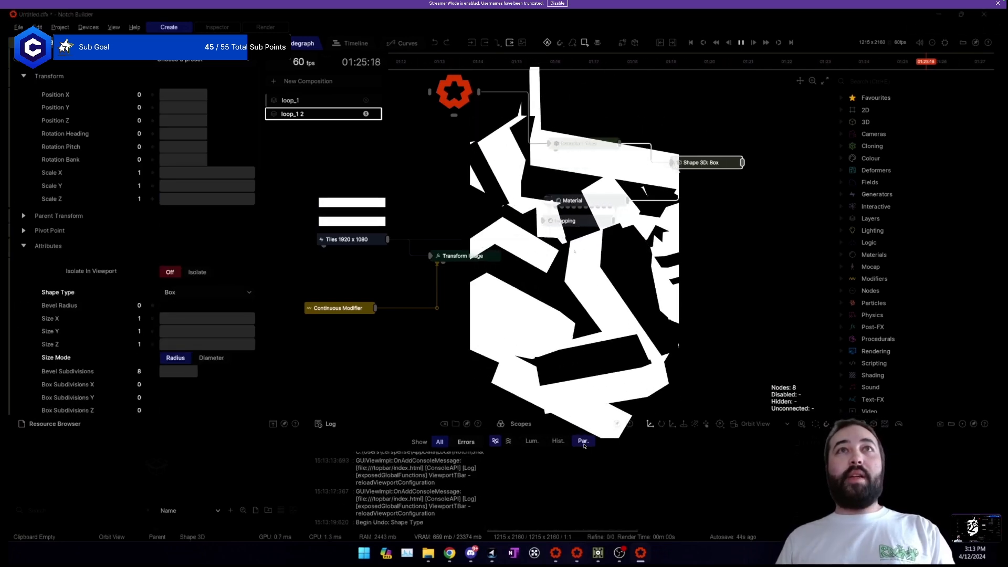
Add a Quantise Effector node and connect it to the Random Cloner.
{"action": "left_click", "coordinate": [584, 445]}
{"action": "type", "text": "quan"}
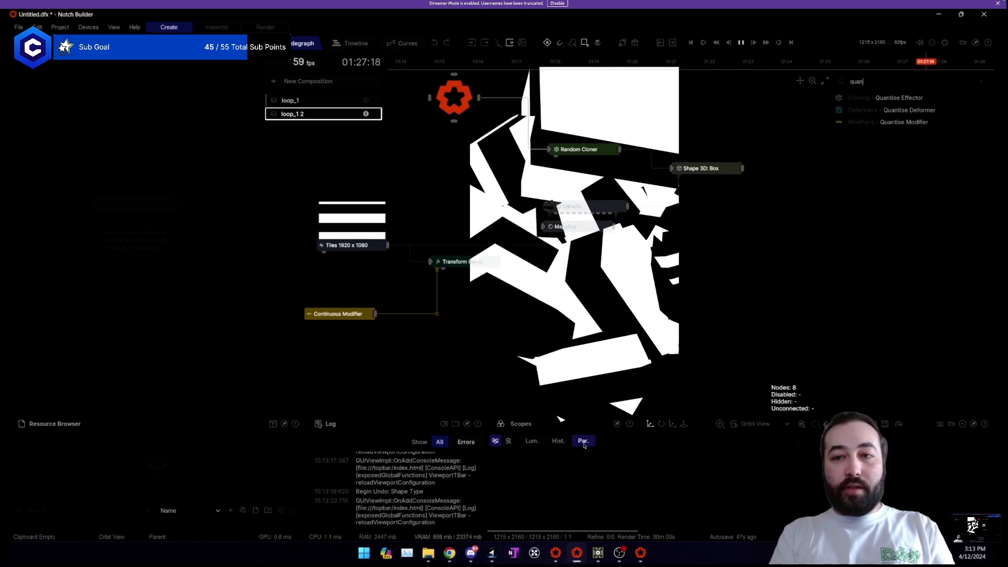
{"action": "key", "text": "Return"}
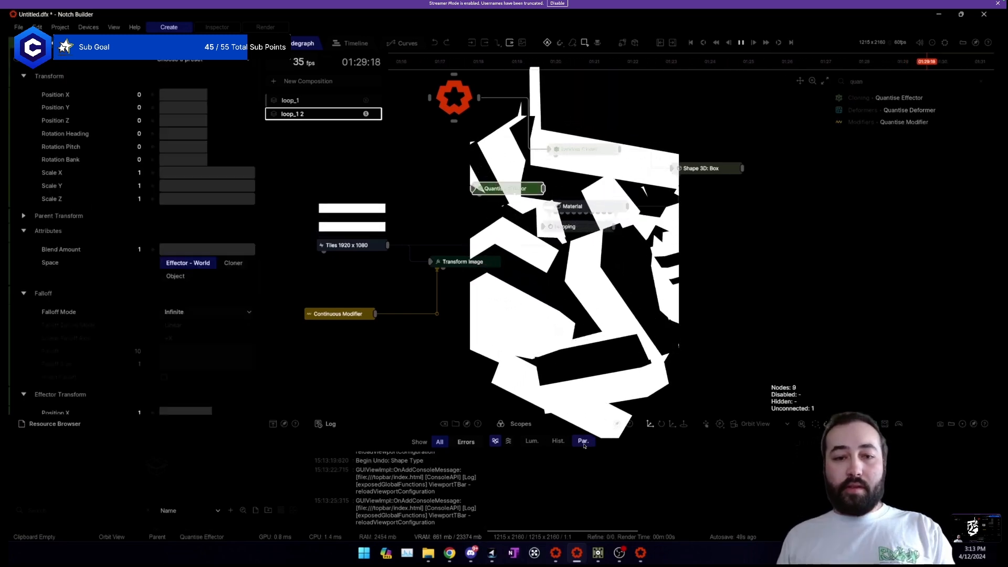
{"action": "left_click_drag", "start_coordinate": [544, 188], "coordinate": [556, 149]}
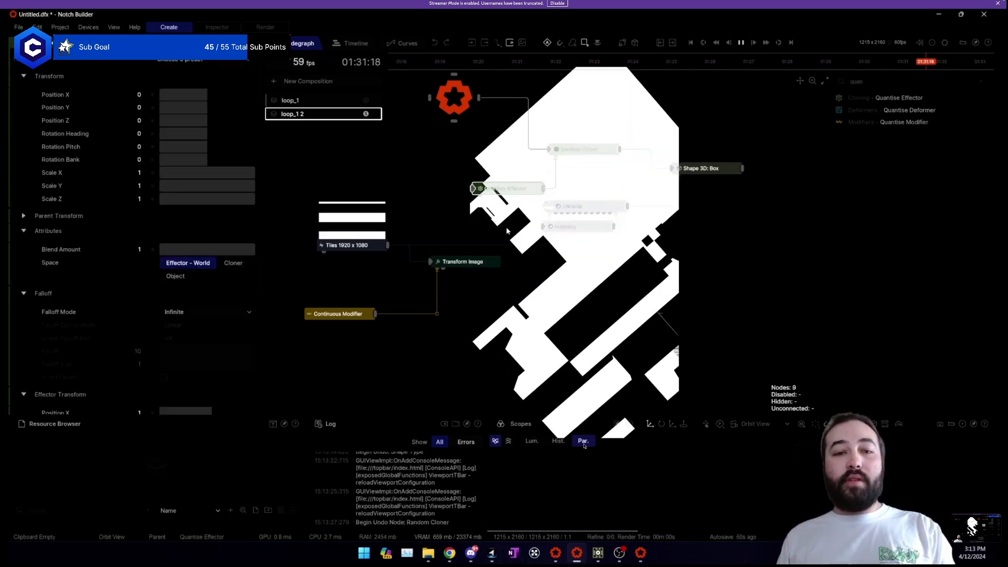
{"action": "scroll", "coordinate": [116, 247], "scroll_direction": "down", "scroll_amount": 5}
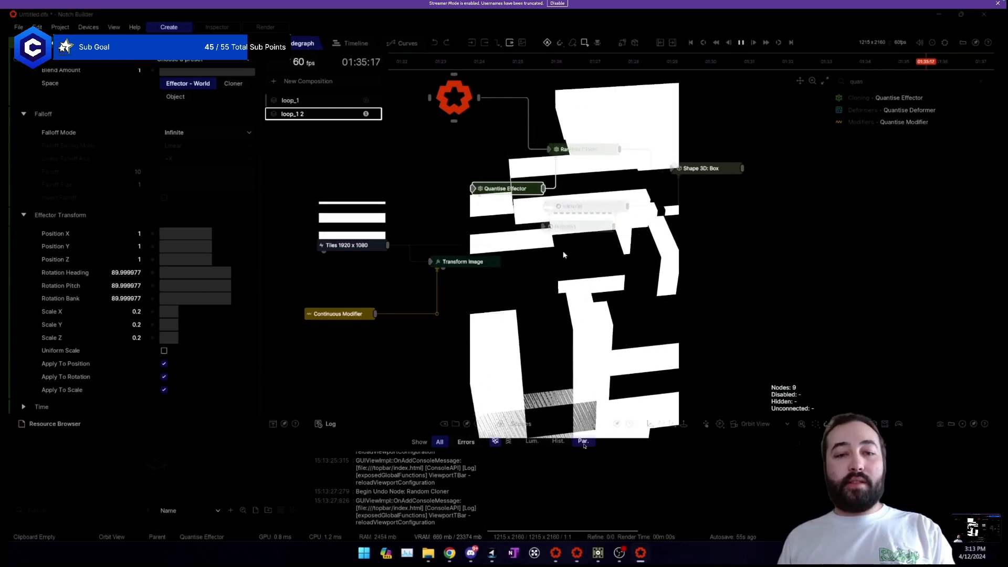
Set the Random Cloner's Seed to 15.
{"action": "left_click", "coordinate": [592, 151]}
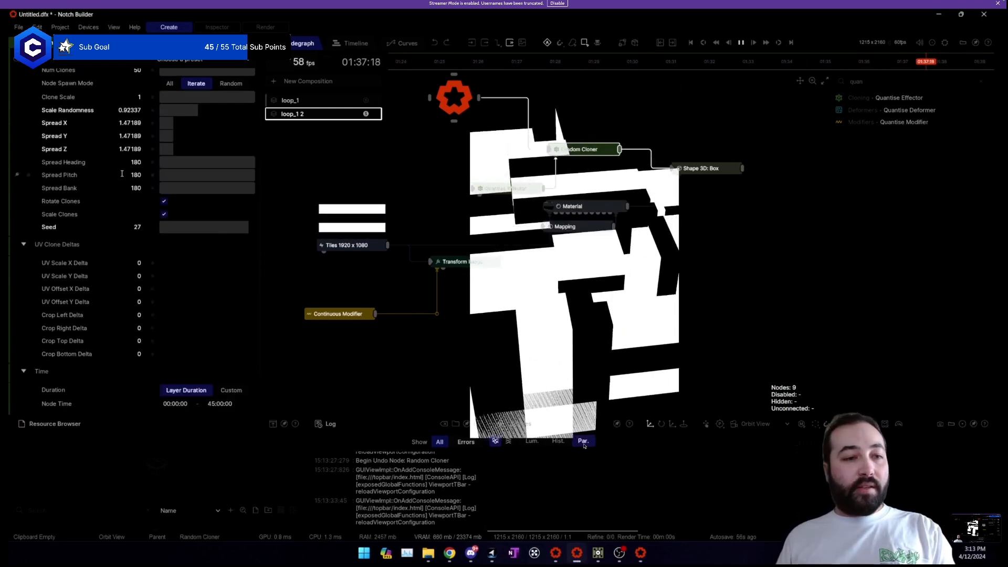
{"action": "left_click", "coordinate": [199, 226]}
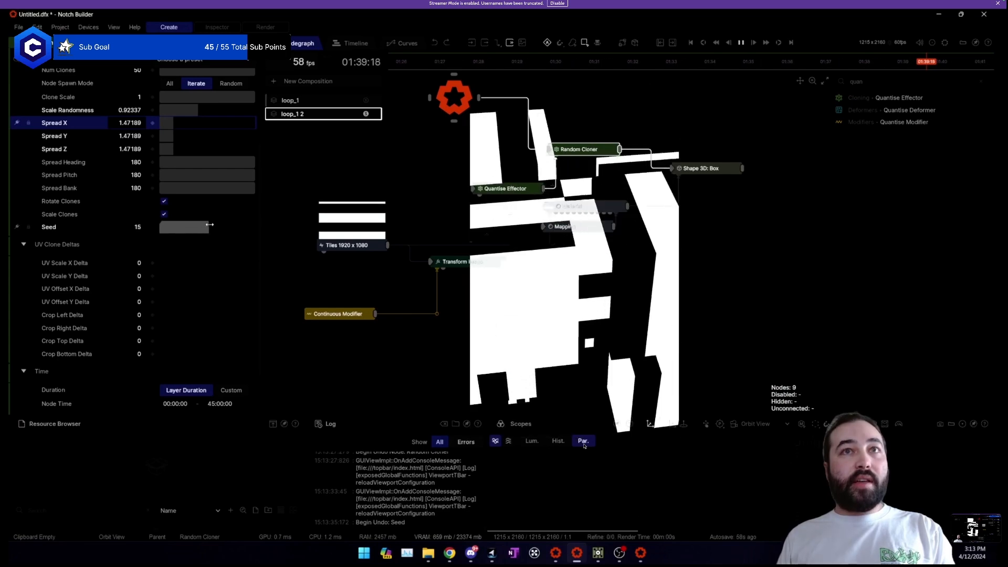
{"action": "left_click_drag", "start_coordinate": [209, 224], "coordinate": [210, 225]}
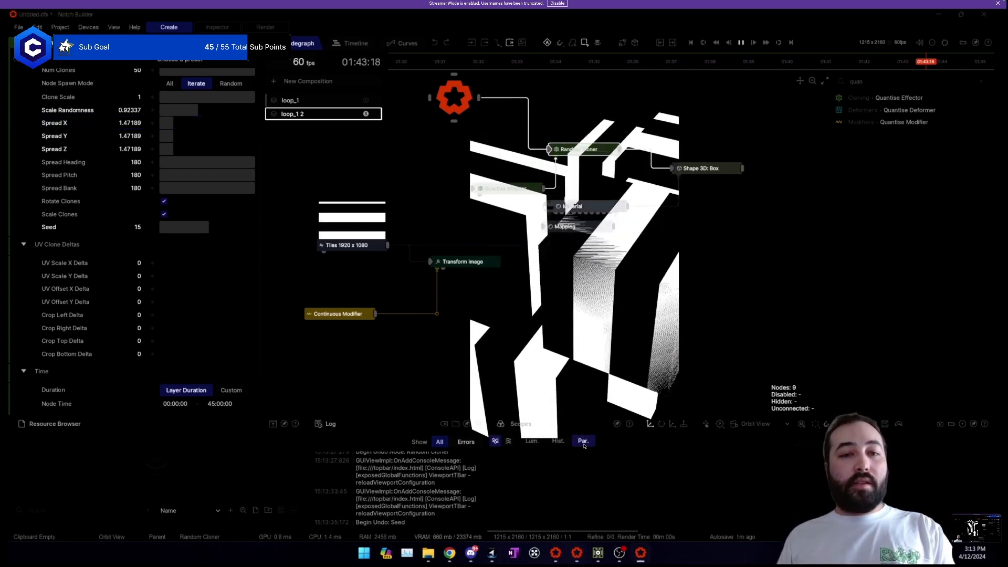
Set the box shape's Rotation Heading to about 2.36 and the Mapping node's Rotation Bank to about 5.62.
{"action": "left_click_drag", "start_coordinate": [712, 147], "coordinate": [707, 145]}
{"action": "scroll", "coordinate": [185, 153], "scroll_direction": "up", "scroll_amount": 4}
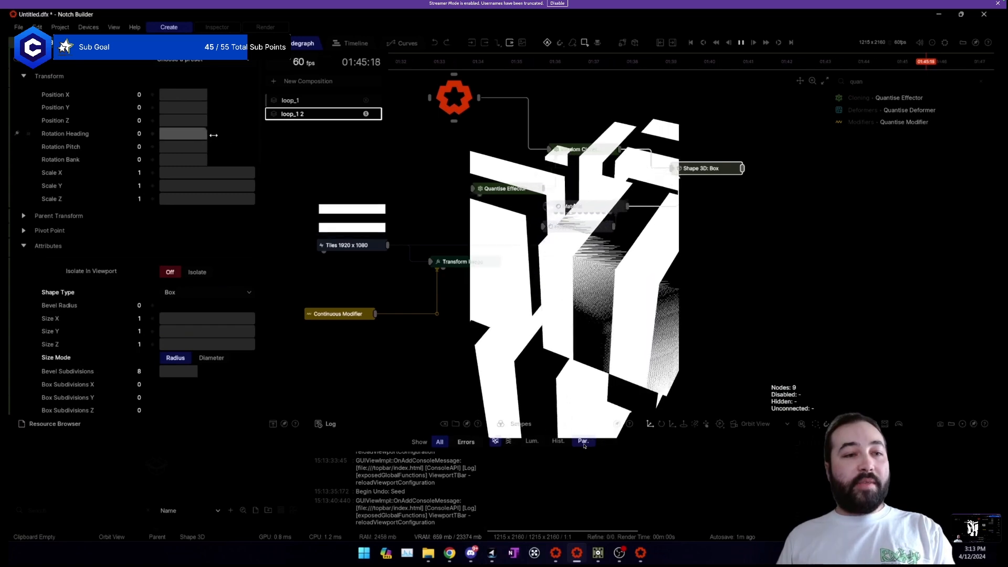
{"action": "left_click_drag", "start_coordinate": [212, 136], "coordinate": [214, 136]}
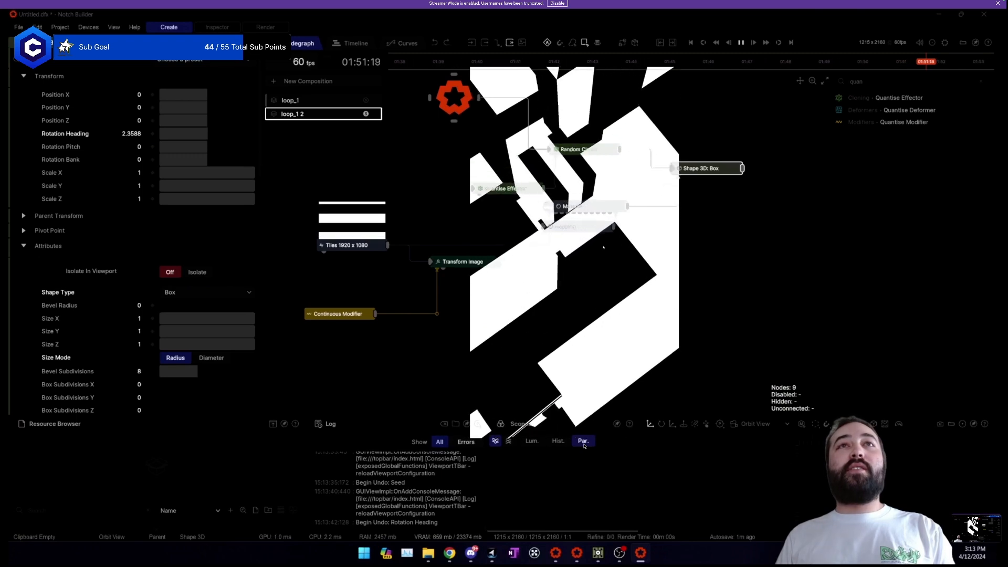
{"action": "left_click", "coordinate": [569, 227]}
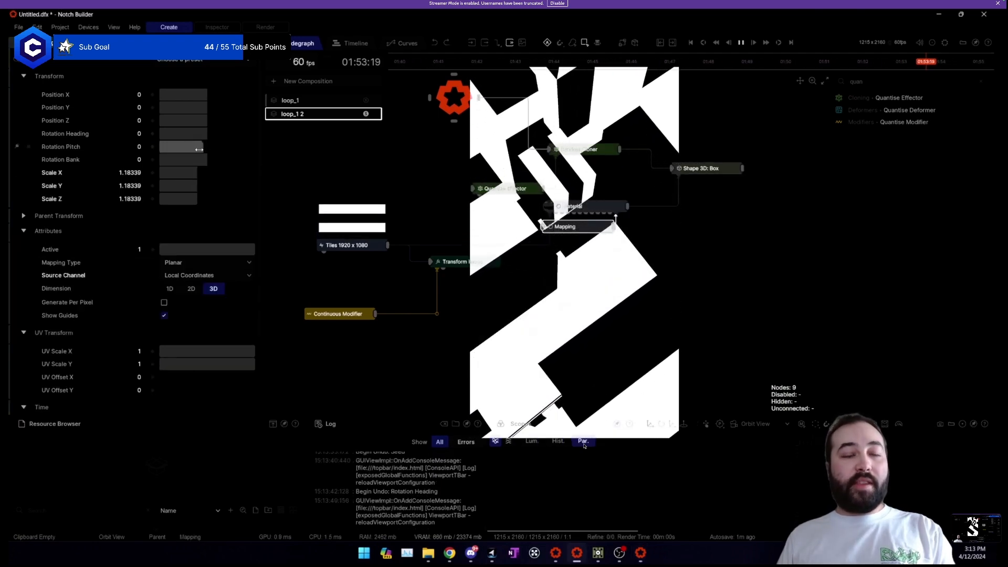
{"action": "left_click_drag", "start_coordinate": [197, 148], "coordinate": [222, 162]}
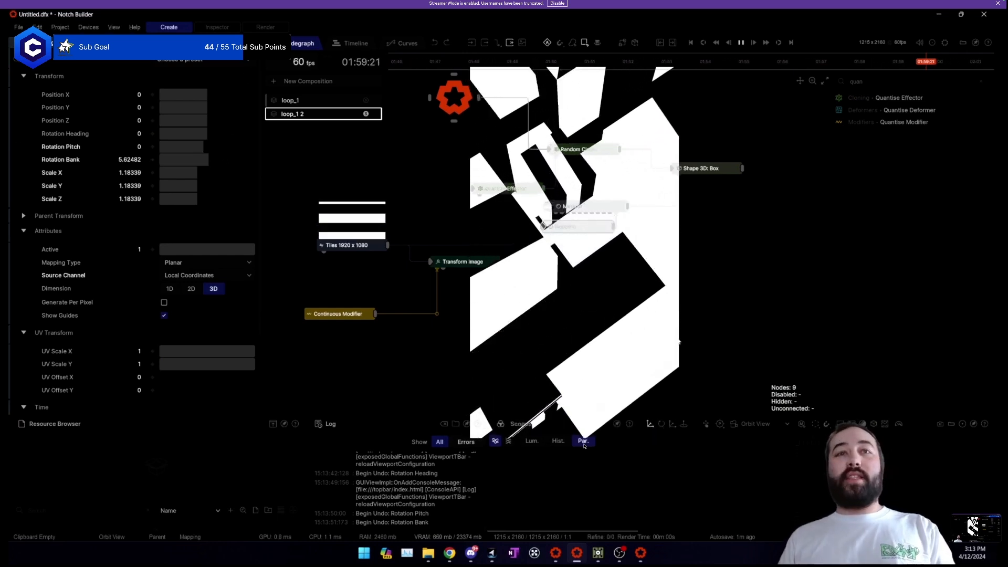
Duplicate the loop_1 2 layer in the timeline, display the copy instead, and bring up its node graph.
{"action": "key", "text": "Tab"}
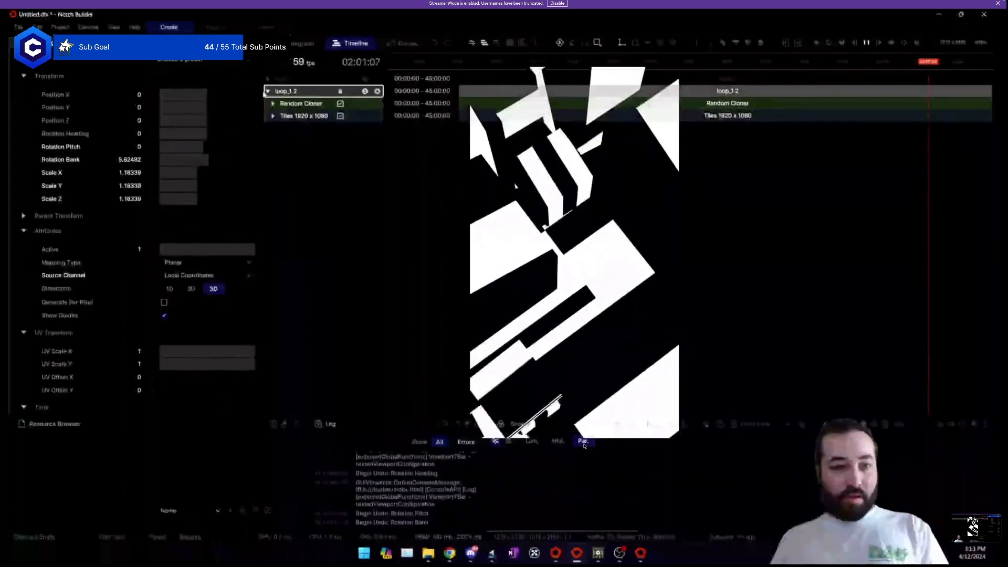
{"action": "left_click", "coordinate": [268, 92]}
{"action": "key", "text": "ctrl+d"}
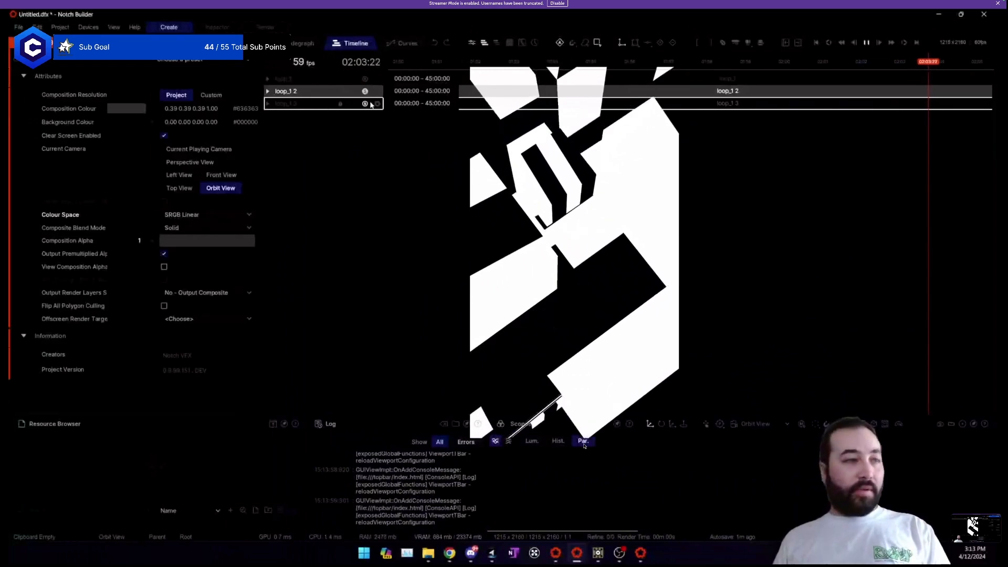
{"action": "left_click", "coordinate": [365, 103]}
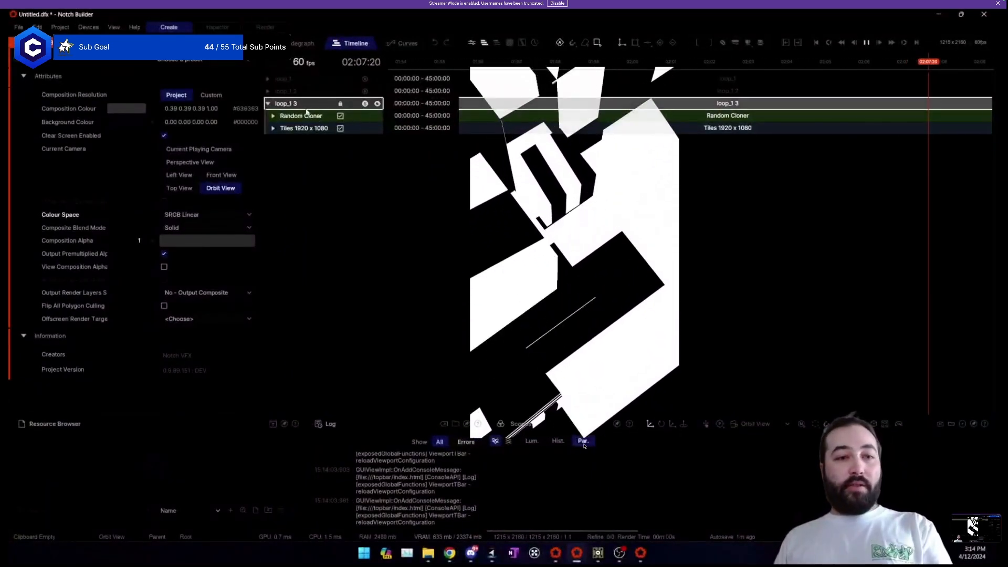
{"action": "left_click", "coordinate": [308, 44]}
{"action": "scroll", "coordinate": [637, 220], "scroll_direction": "down", "scroll_amount": 3}
{"action": "left_click_drag", "start_coordinate": [637, 220], "coordinate": [364, 161]}
{"action": "left_click_drag", "start_coordinate": [632, 303], "coordinate": [664, 330]}
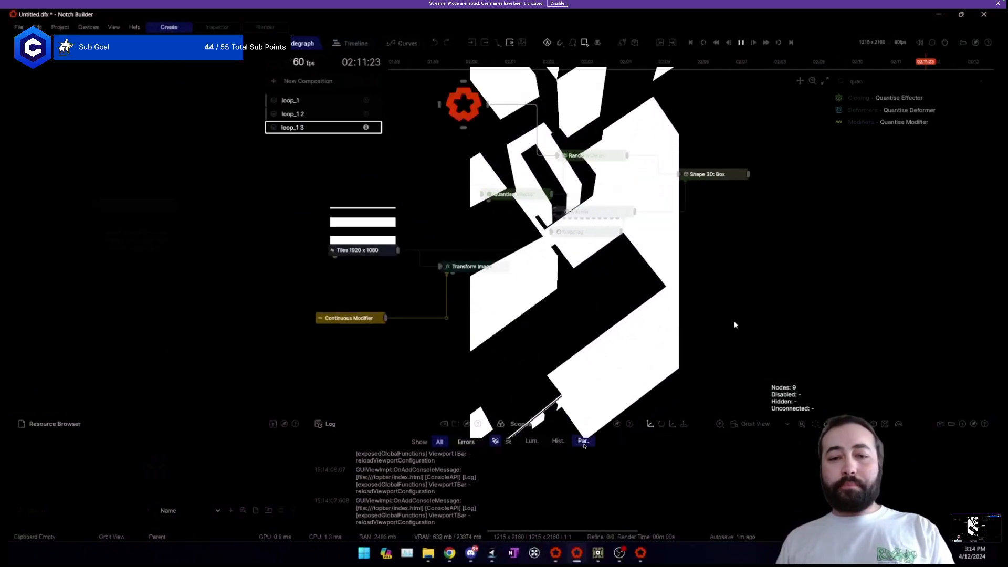
{"action": "left_click_drag", "start_coordinate": [784, 330], "coordinate": [614, 178]}
{"action": "key", "text": "Delete"}
{"action": "key", "text": "c"}
{"action": "left_click", "coordinate": [669, 173]}
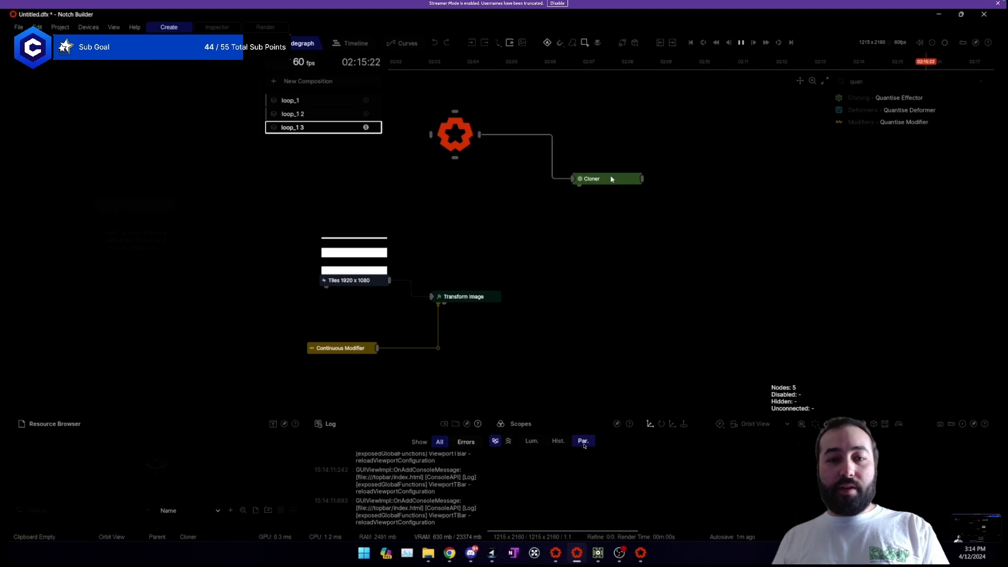
{"action": "left_click", "coordinate": [610, 180]}
{"action": "key", "text": "Delete"}
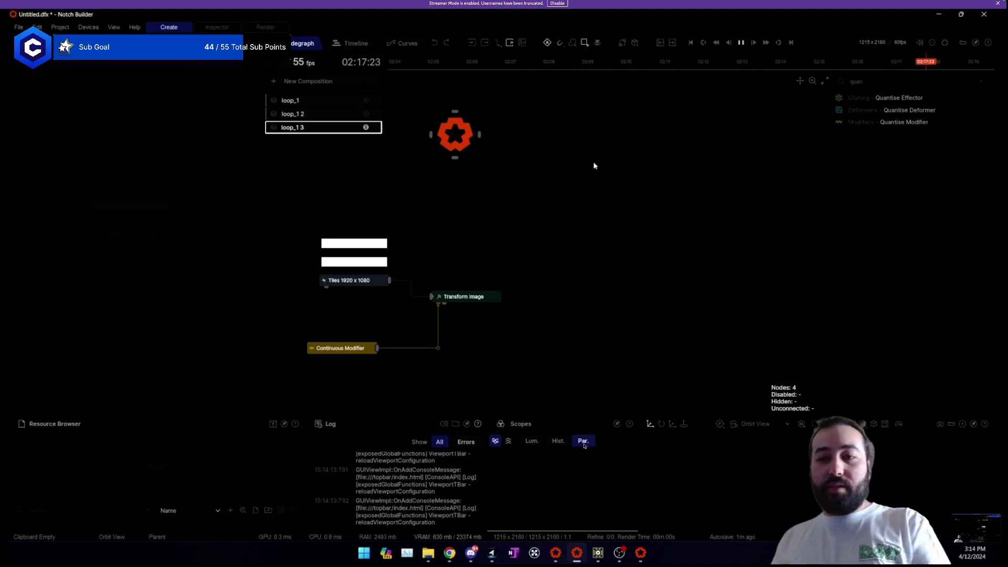
{"action": "type", "text": "rand"}
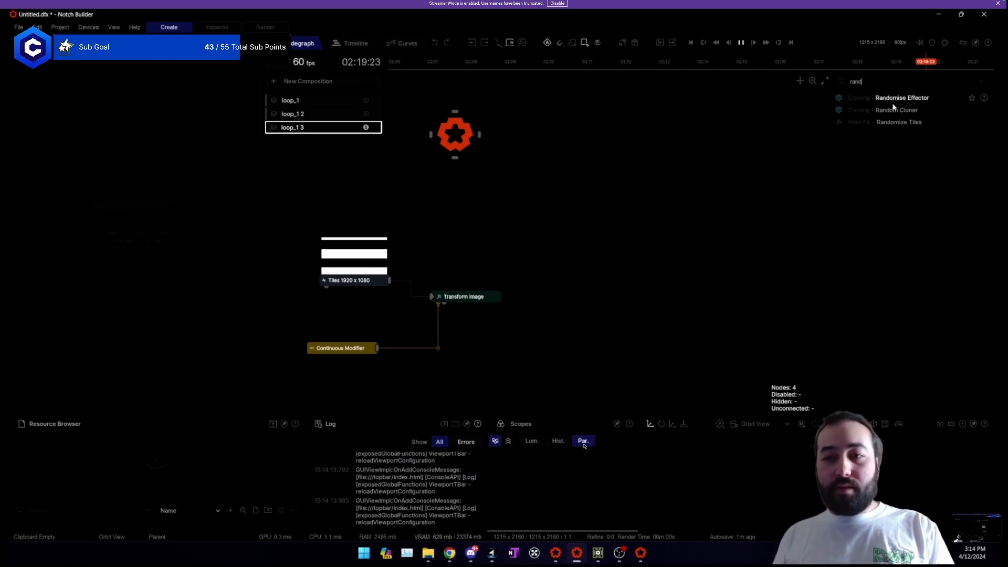
{"action": "key", "text": "ctrl+z"}
{"action": "key", "text": "ctrl+z"}
{"action": "key", "text": "ctrl+z"}
{"action": "key", "text": "ctrl+z"}
{"action": "key", "text": "ctrl+z"}
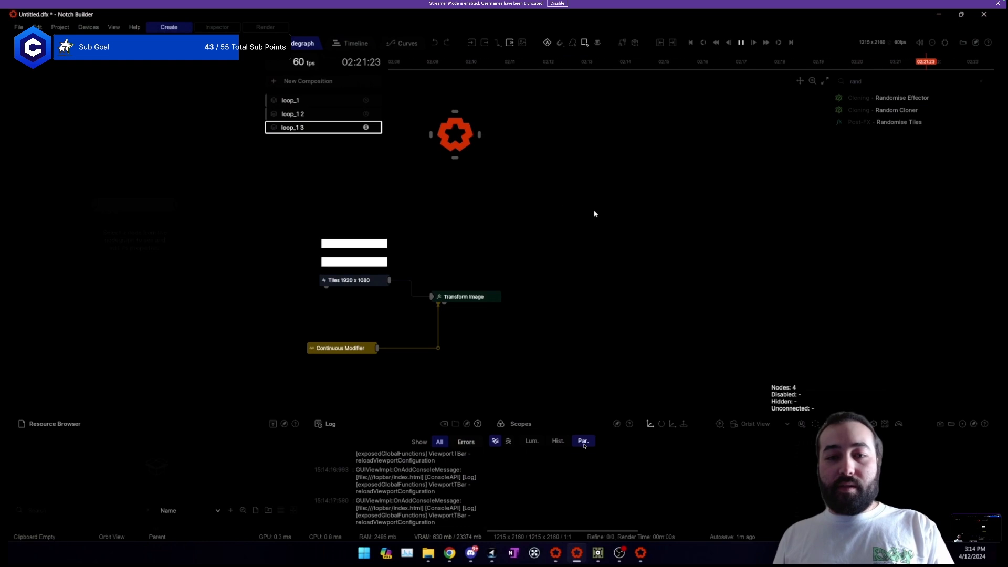
Detach the Material node from the box shape and move it with its Mapping node below the cloner nodes.
{"action": "left_click", "coordinate": [700, 205]}
{"action": "left_click", "coordinate": [601, 242]}
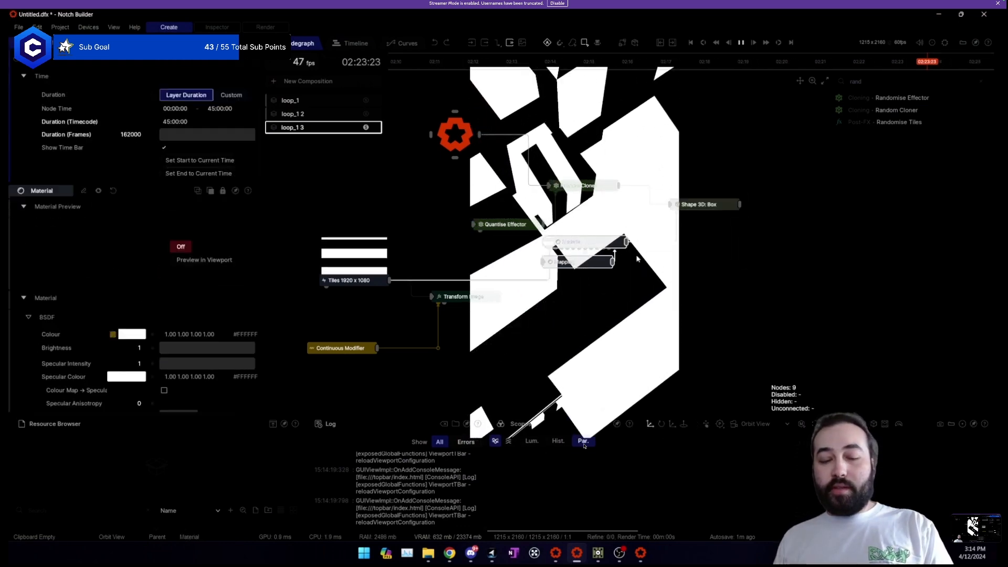
{"action": "left_click", "coordinate": [639, 243]}
{"action": "left_click_drag", "start_coordinate": [599, 242], "coordinate": [597, 315]}
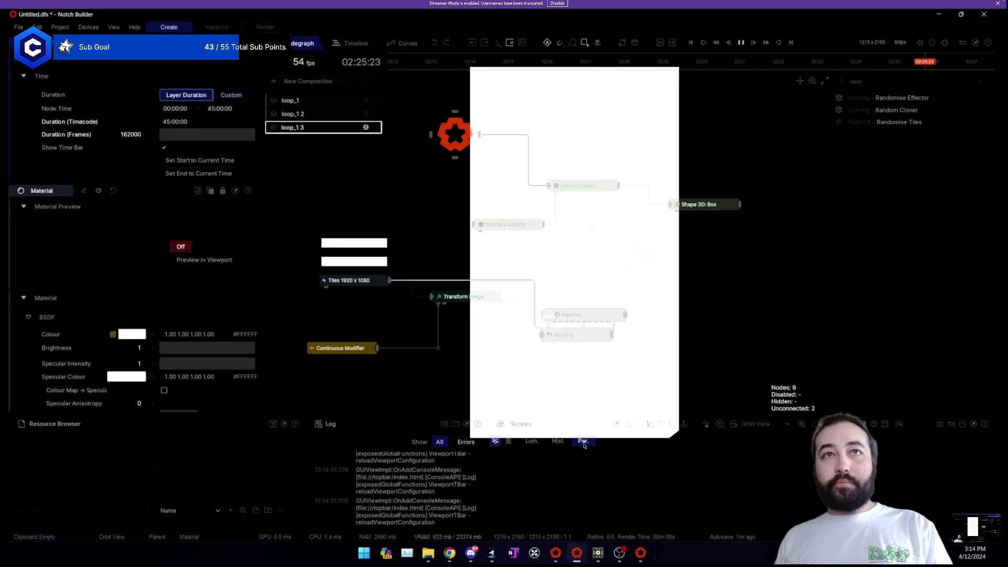
Add a Light node with its Null target above the cloner and connect the Light to the Root node.
{"action": "scroll", "coordinate": [603, 210], "scroll_direction": "down", "scroll_amount": 6}
{"action": "left_click_drag", "start_coordinate": [596, 220], "coordinate": [603, 204]}
{"action": "scroll", "coordinate": [603, 204], "scroll_direction": "up", "scroll_amount": 5}
{"action": "left_click", "coordinate": [582, 146]}
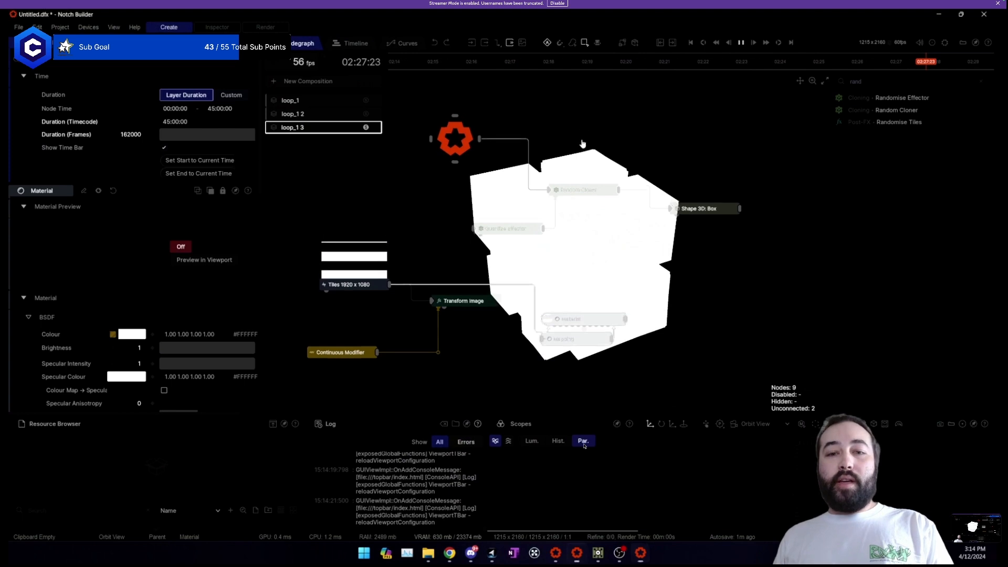
{"action": "left_click_drag", "start_coordinate": [602, 72], "coordinate": [575, 140]}
{"action": "key", "text": "ctrl+v"}
{"action": "left_click", "coordinate": [602, 135]}
{"action": "left_click", "coordinate": [614, 148]}
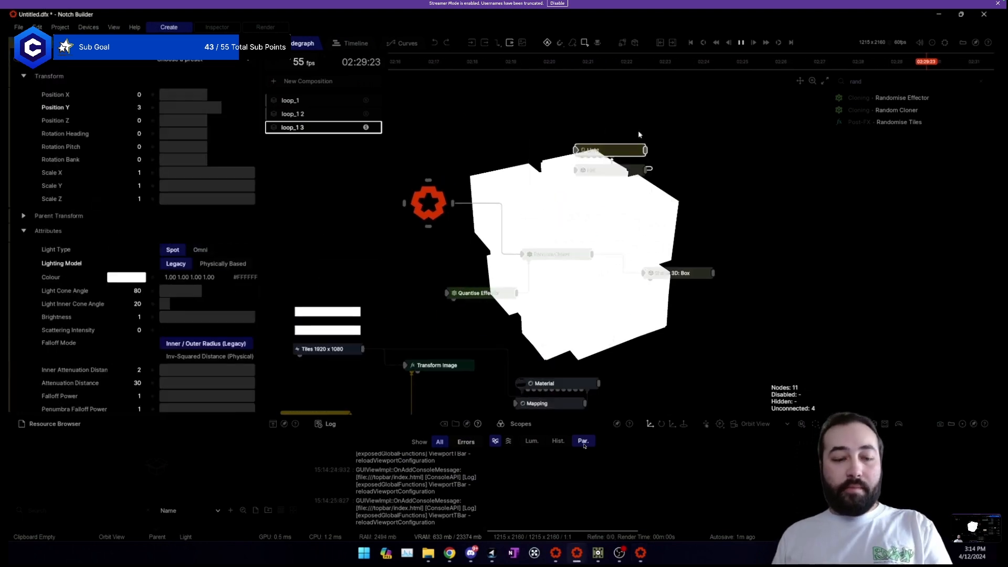
{"action": "key", "text": "r"}
{"action": "left_click", "coordinate": [638, 135]}
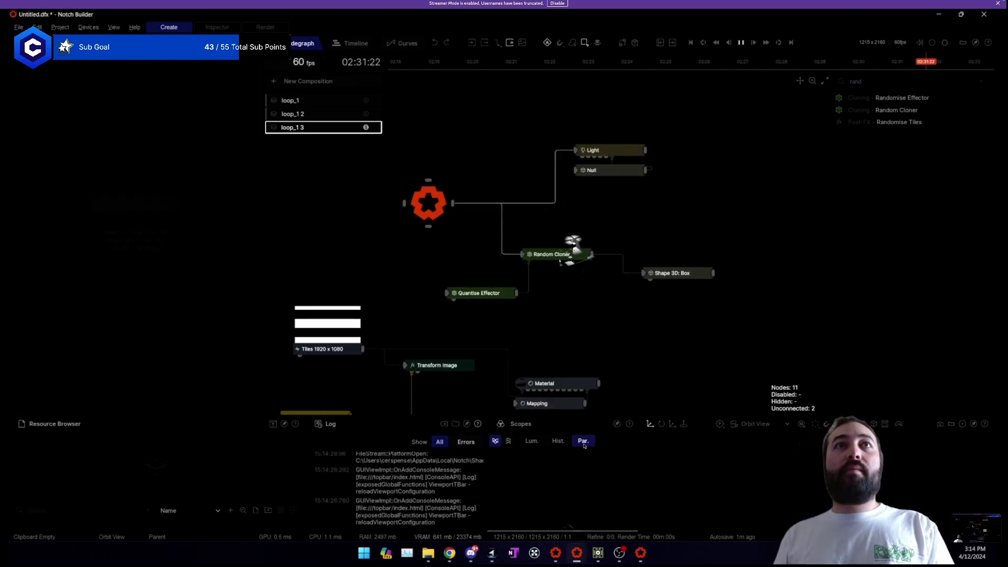
Move the Light to about 6.56 in Position X and 3.27 in Position Y.
{"action": "left_click", "coordinate": [608, 151]}
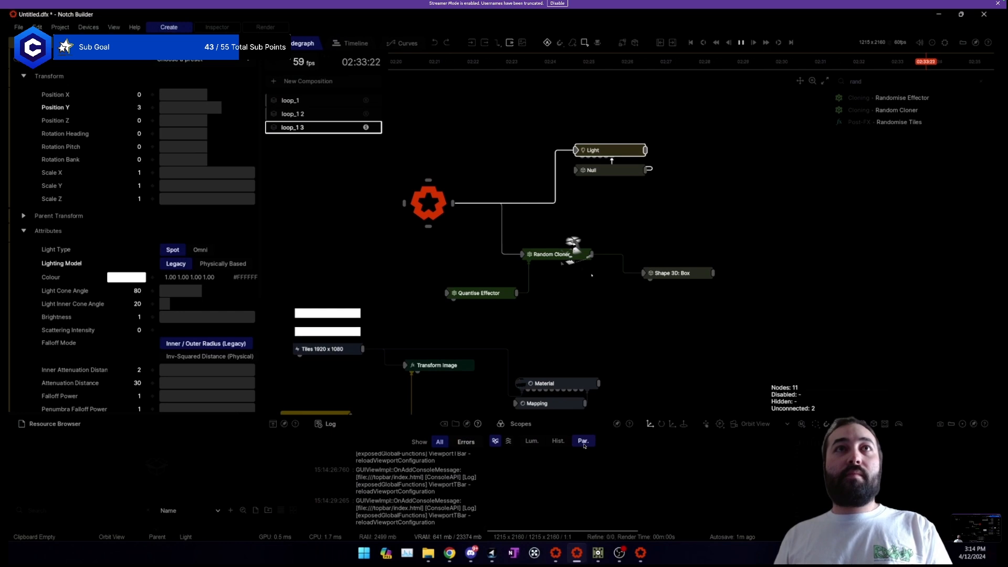
{"action": "left_click_drag", "start_coordinate": [206, 96], "coordinate": [234, 91]}
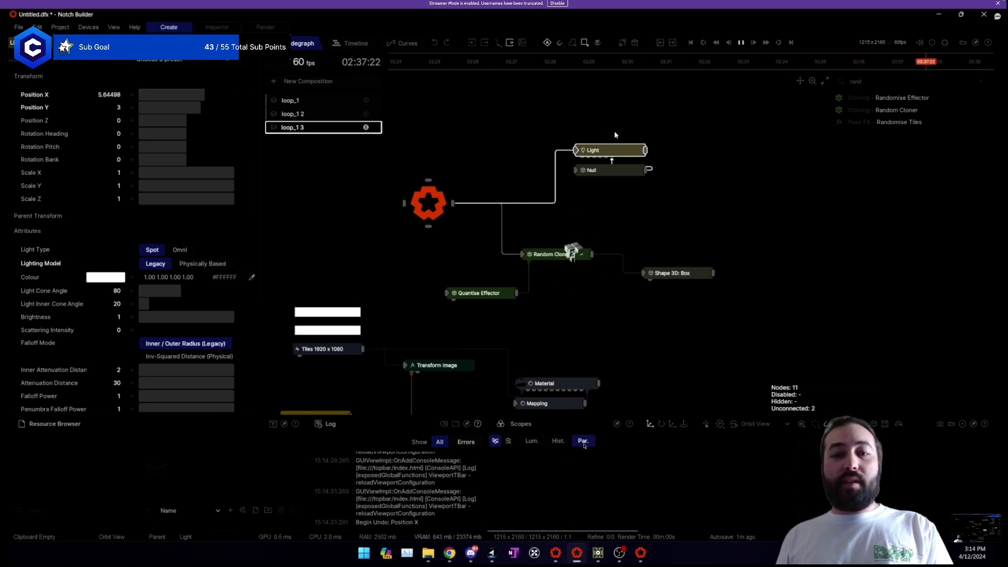
{"action": "left_click_drag", "start_coordinate": [619, 152], "coordinate": [618, 154]}
{"action": "key", "text": "space"}
{"action": "scroll", "coordinate": [558, 229], "scroll_direction": "up", "scroll_amount": 4}
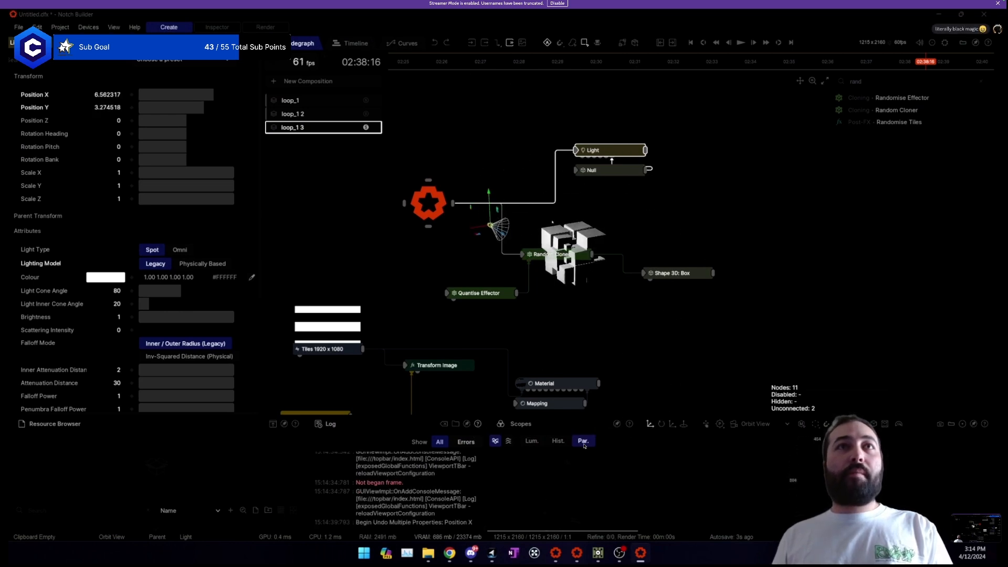
{"action": "key", "text": "space"}
{"action": "key", "text": "space"}
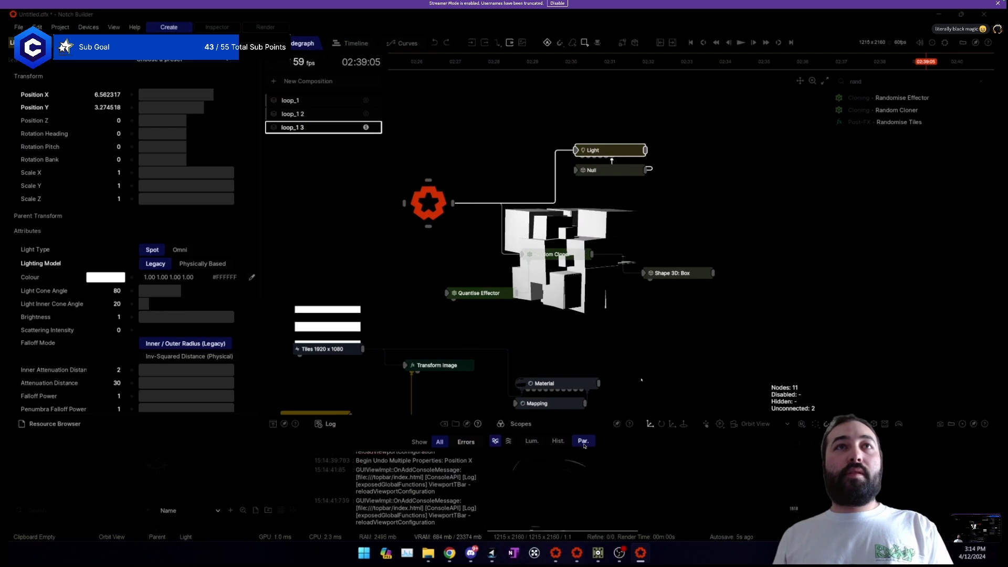
Reduce the Random Cloner's Num Clones.
{"action": "left_click", "coordinate": [558, 254]}
{"action": "left_click_drag", "start_coordinate": [210, 248], "coordinate": [169, 246]}
{"action": "left_click_drag", "start_coordinate": [653, 319], "coordinate": [667, 271]}
Set the box shape's Size Z to about 7.42 and its Rotation Heading to 0.
{"action": "left_click_drag", "start_coordinate": [184, 344], "coordinate": [942, 225]}
{"action": "left_click_drag", "start_coordinate": [201, 344], "coordinate": [107, 71]}
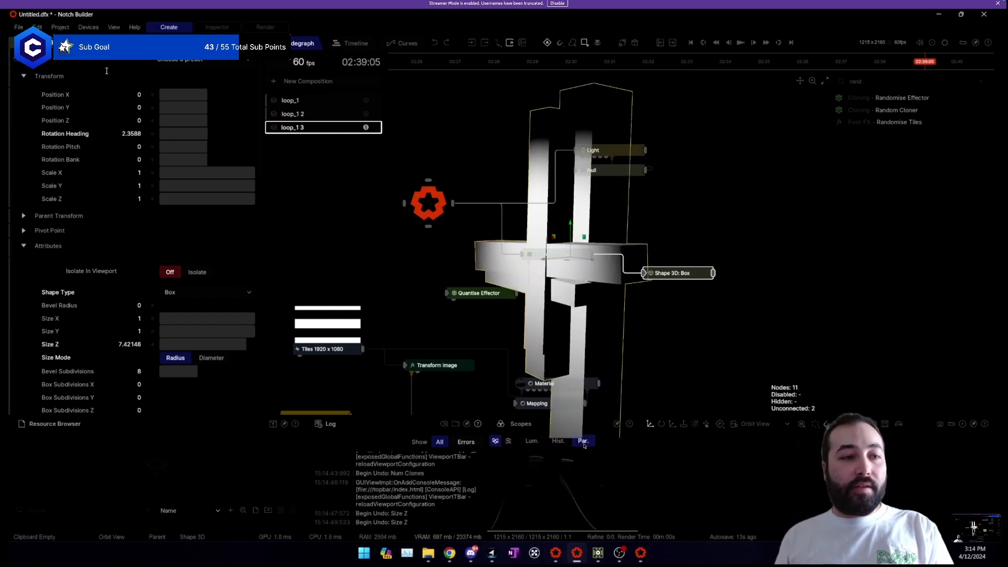
{"action": "type", "text": "0"}
{"action": "key", "text": "Return"}
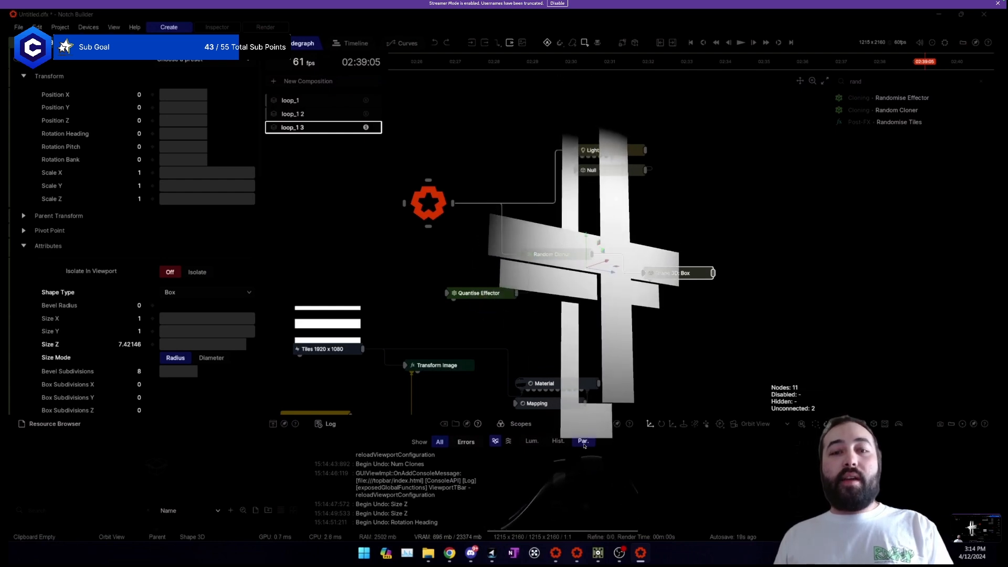
Move the Random Cloner, Quantise Effector and box shape nodes further right in the graph to make room beside Root.
{"action": "left_click_drag", "start_coordinate": [764, 241], "coordinate": [510, 294]}
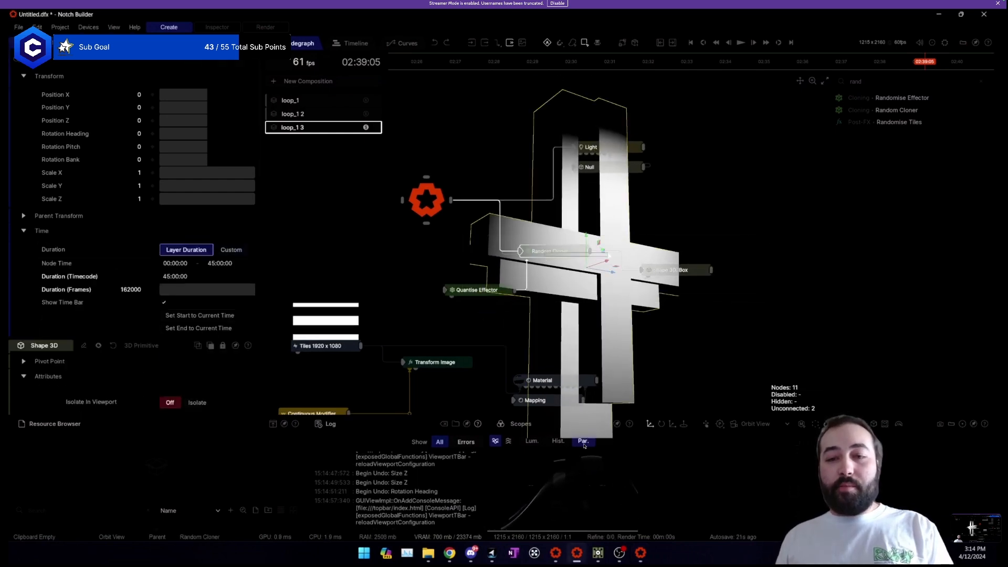
{"action": "left_click_drag", "start_coordinate": [722, 216], "coordinate": [492, 289]}
{"action": "left_click_drag", "start_coordinate": [663, 262], "coordinate": [663, 263]}
{"action": "left_click_drag", "start_coordinate": [723, 240], "coordinate": [478, 298]}
{"action": "left_click_drag", "start_coordinate": [479, 290], "coordinate": [552, 313]}
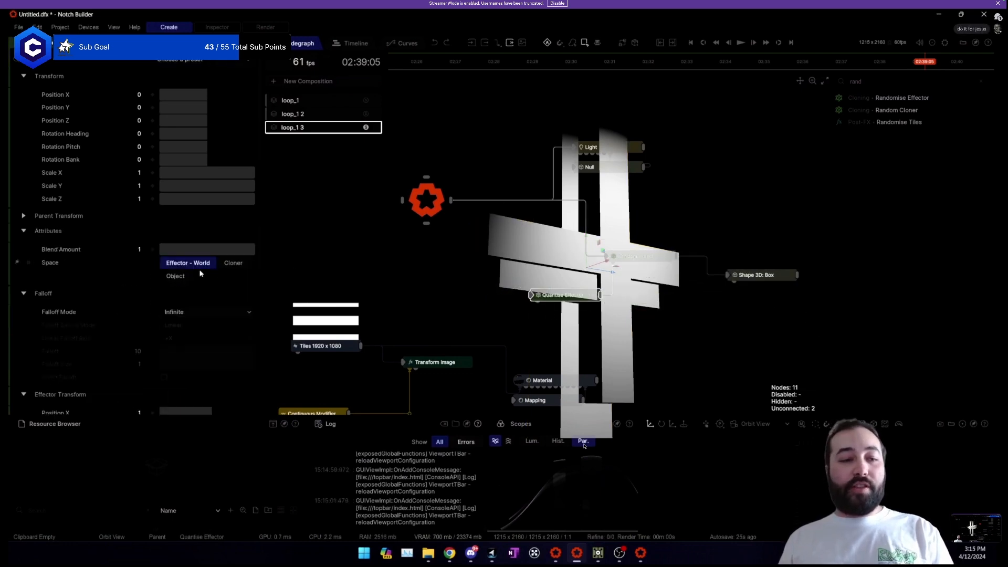
Add a Cloner under Root and connect the Random Cloner to its output instead of directly to Root.
{"action": "scroll", "coordinate": [193, 275], "scroll_direction": "down", "scroll_amount": 5}
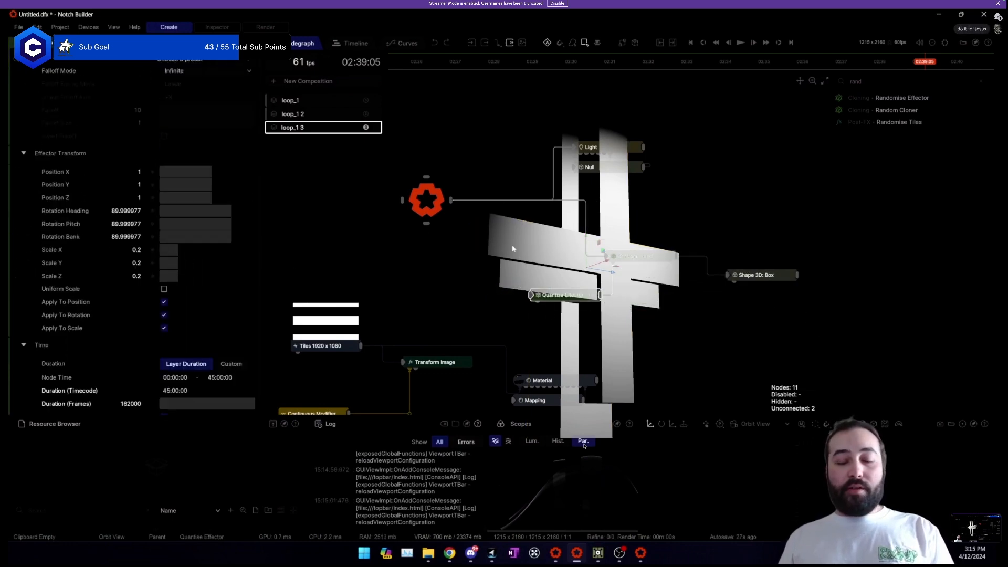
{"action": "left_click", "coordinate": [476, 240]}
{"action": "left_click_drag", "start_coordinate": [546, 326], "coordinate": [547, 326]}
{"action": "left_click", "coordinate": [461, 255]}
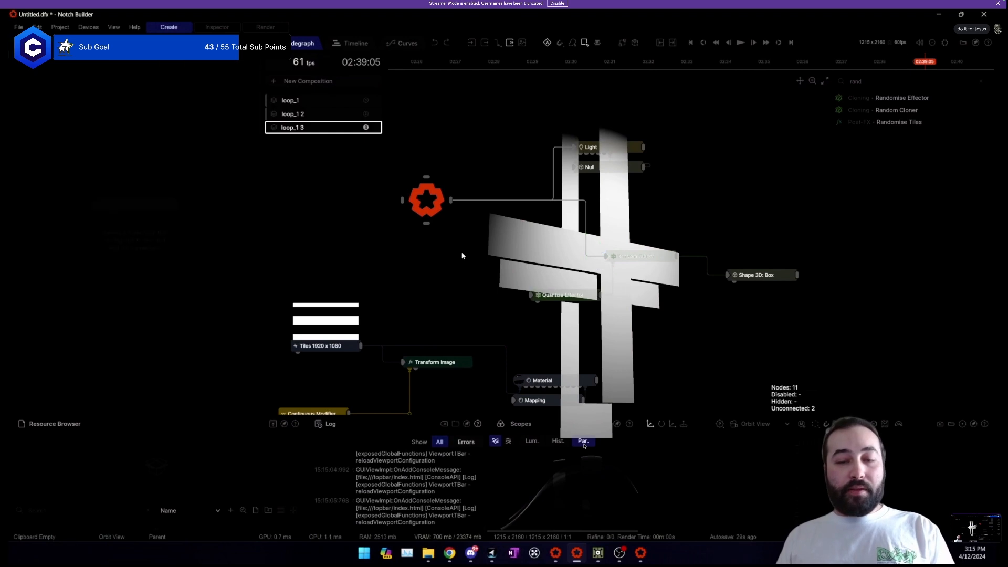
{"action": "key", "text": "c"}
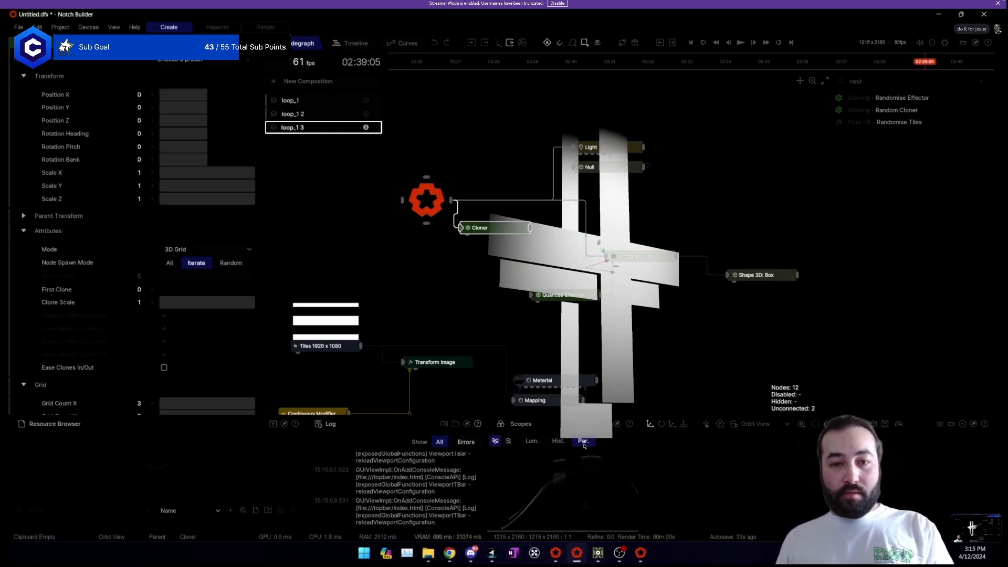
{"action": "left_click_drag", "start_coordinate": [634, 247], "coordinate": [637, 256]}
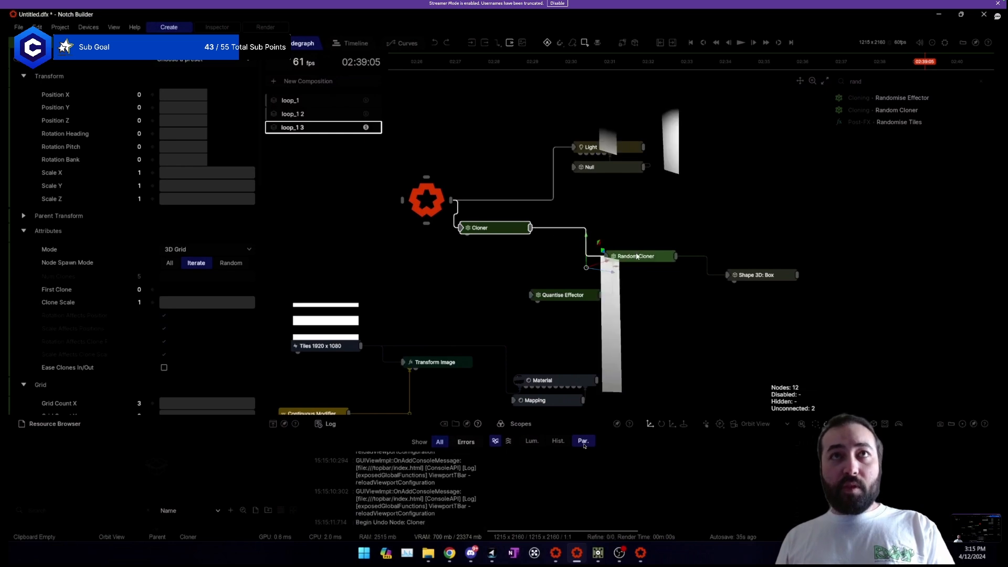
{"action": "left_click", "coordinate": [588, 200]}
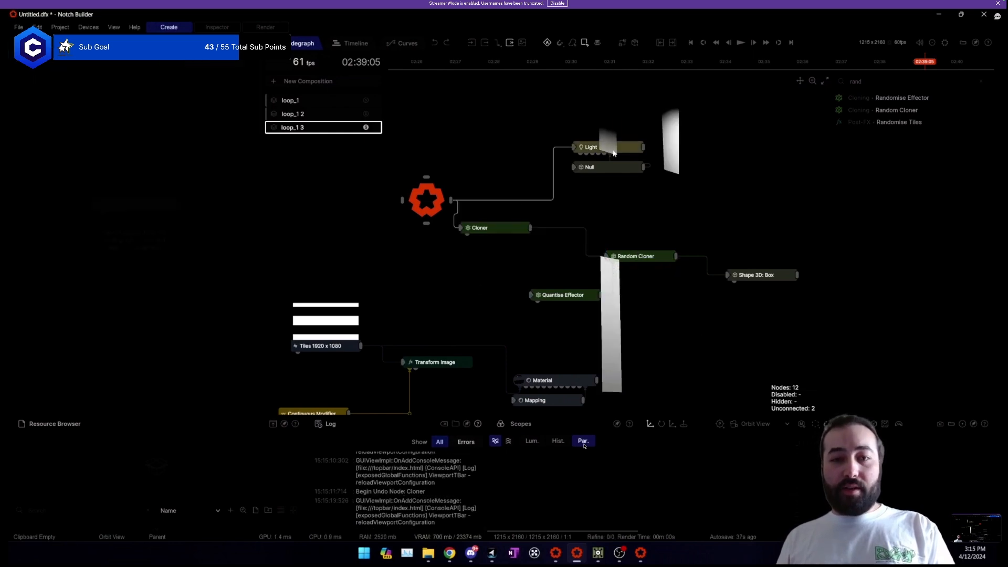
Disable the Light so the cloned boxes render as flat white shapes.
{"action": "left_click", "coordinate": [612, 149]}
{"action": "key", "text": "d"}
{"action": "scroll", "coordinate": [622, 220], "scroll_direction": "down", "scroll_amount": 8}
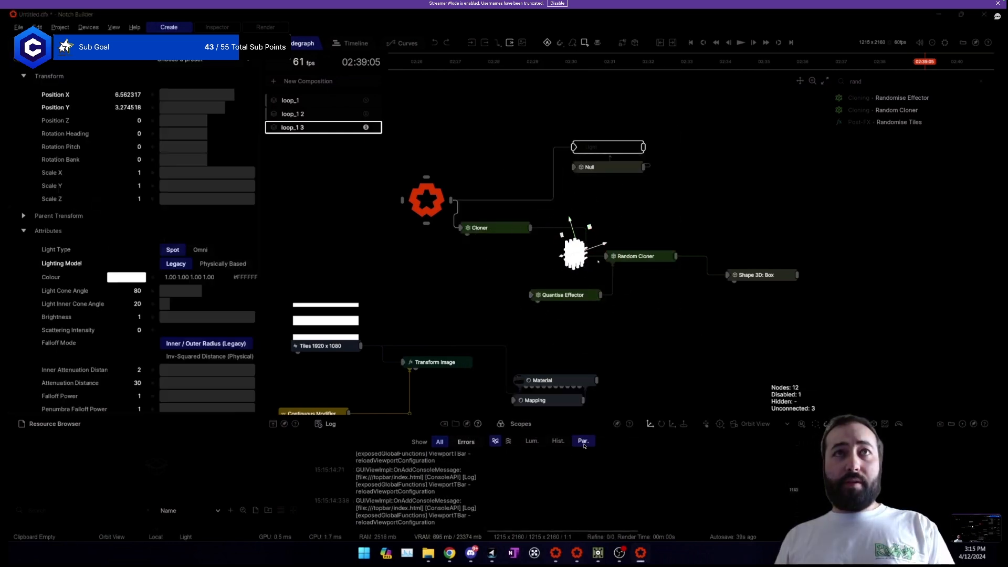
Set the new Cloner's Mode to Radial and its Radial Plane to XZ.
{"action": "left_click", "coordinate": [493, 227]}
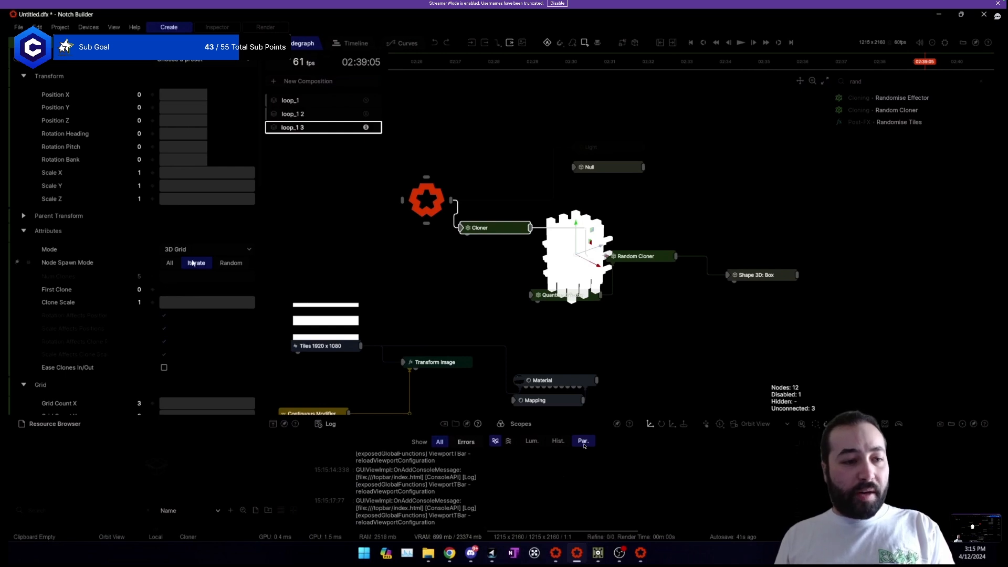
{"action": "left_click", "coordinate": [194, 254]}
{"action": "left_click", "coordinate": [174, 224]}
{"action": "scroll", "coordinate": [141, 320], "scroll_direction": "down", "scroll_amount": 10}
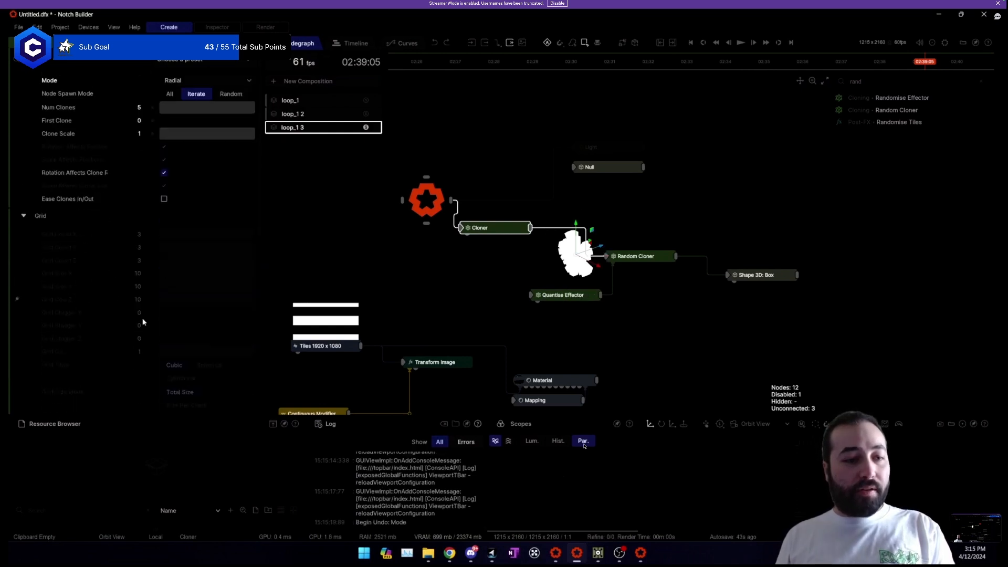
{"action": "left_click", "coordinate": [213, 240]}
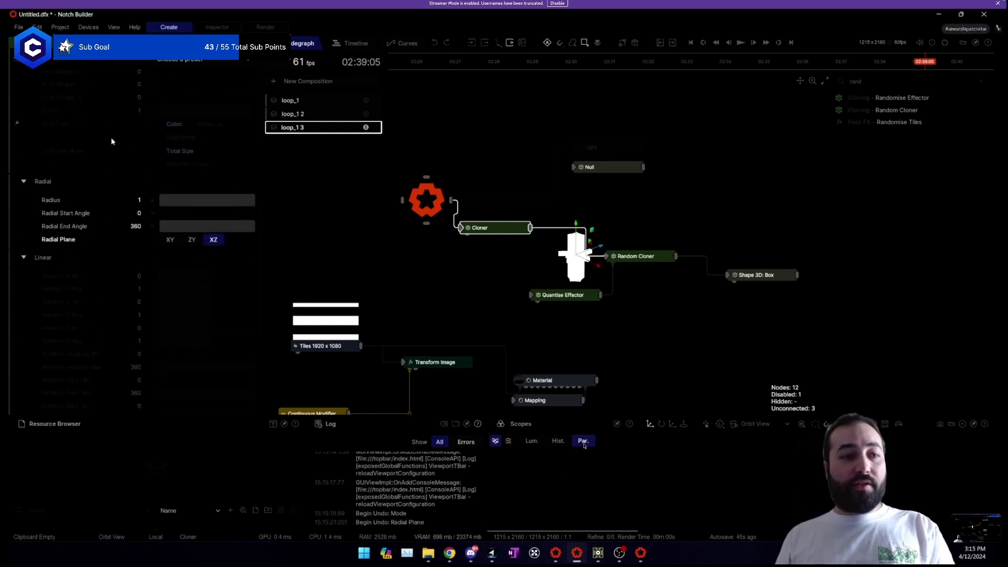
Set the Cloner's Radius to about 10.91 and its Num Clones to 8.
{"action": "scroll", "coordinate": [160, 224], "scroll_direction": "up", "scroll_amount": 10}
{"action": "left_click_drag", "start_coordinate": [184, 276], "coordinate": [240, 279]}
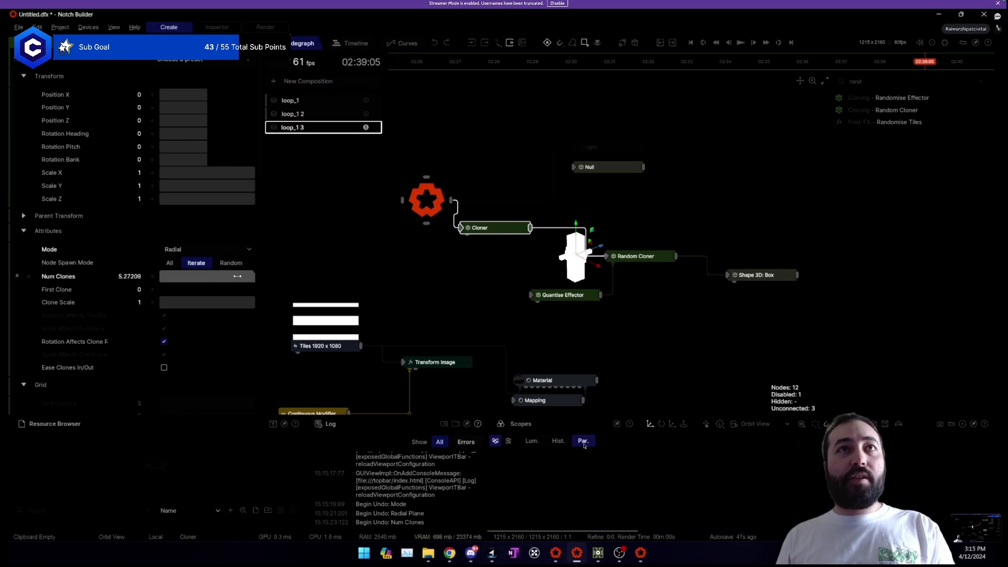
{"action": "scroll", "coordinate": [147, 323], "scroll_direction": "down", "scroll_amount": 10}
{"action": "left_click_drag", "start_coordinate": [176, 341], "coordinate": [801, 285]}
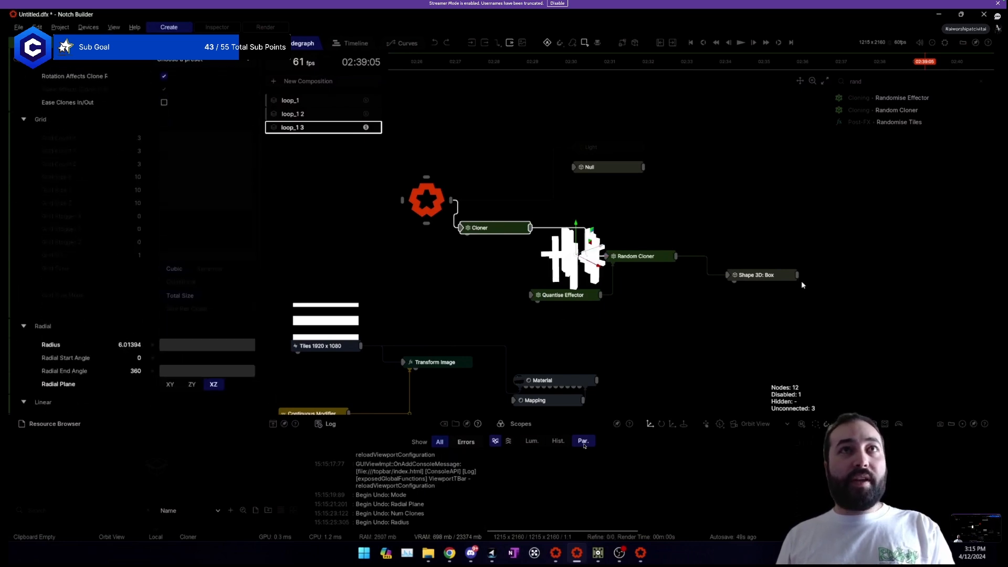
{"action": "left_click_drag", "start_coordinate": [222, 346], "coordinate": [257, 346]}
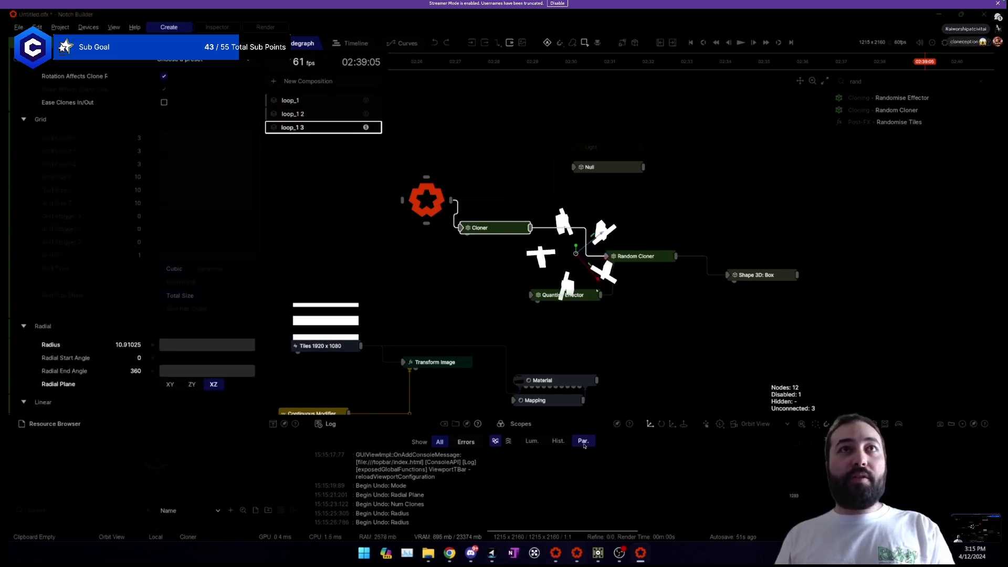
{"action": "scroll", "coordinate": [164, 227], "scroll_direction": "up", "scroll_amount": 8}
{"action": "mouse_move", "coordinate": [168, 228]}
{"action": "left_mouse_down"}
{"action": "mouse_move", "coordinate": [427, 197]}
{"action": "mouse_move", "coordinate": [259, 205]}
{"action": "mouse_move", "coordinate": [382, 194]}
{"action": "mouse_move", "coordinate": [338, 196]}
{"action": "left_mouse_up"}
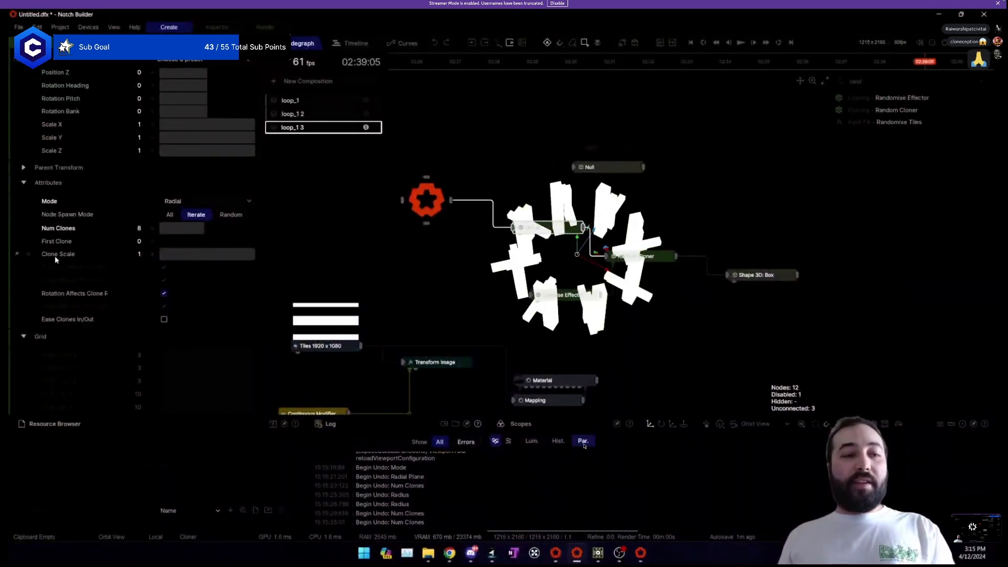
Set the Cloner's Rotation Heading to 360/8.
{"action": "scroll", "coordinate": [140, 120], "scroll_direction": "up", "scroll_amount": 2}
{"action": "left_click_drag", "start_coordinate": [210, 137], "coordinate": [228, 136]}
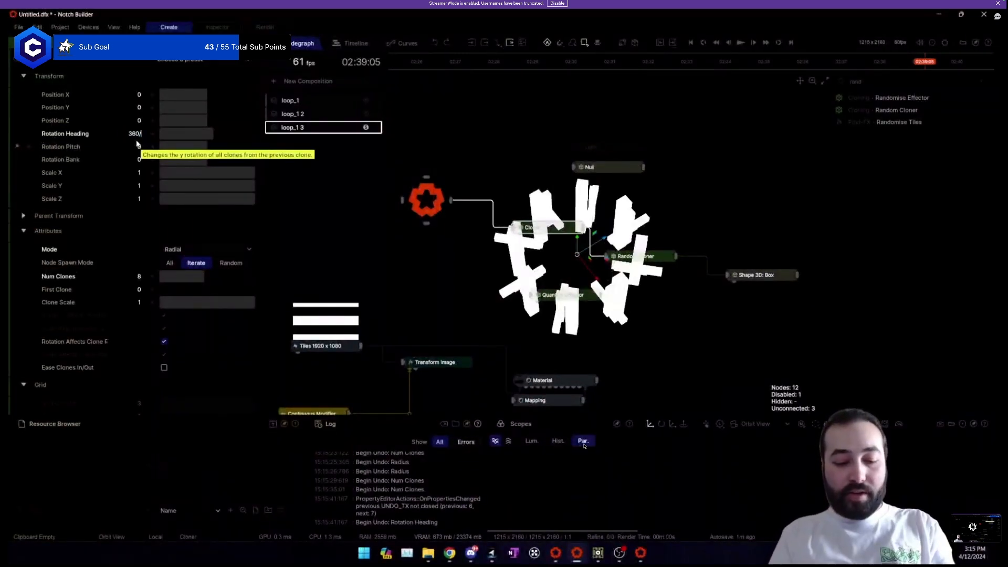
{"action": "type", "text": "8"}
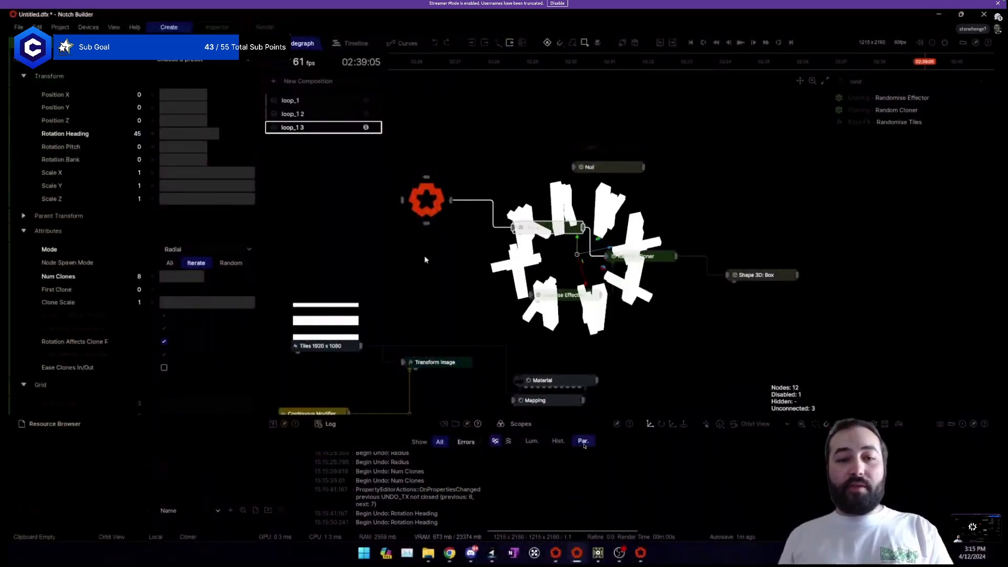
Disconnect the Continuous Modifier from Transform Image and connect it to the Cloner's Rotation Heading.
{"action": "left_click_drag", "start_coordinate": [425, 257], "coordinate": [448, 215]}
{"action": "left_click", "coordinate": [359, 372]}
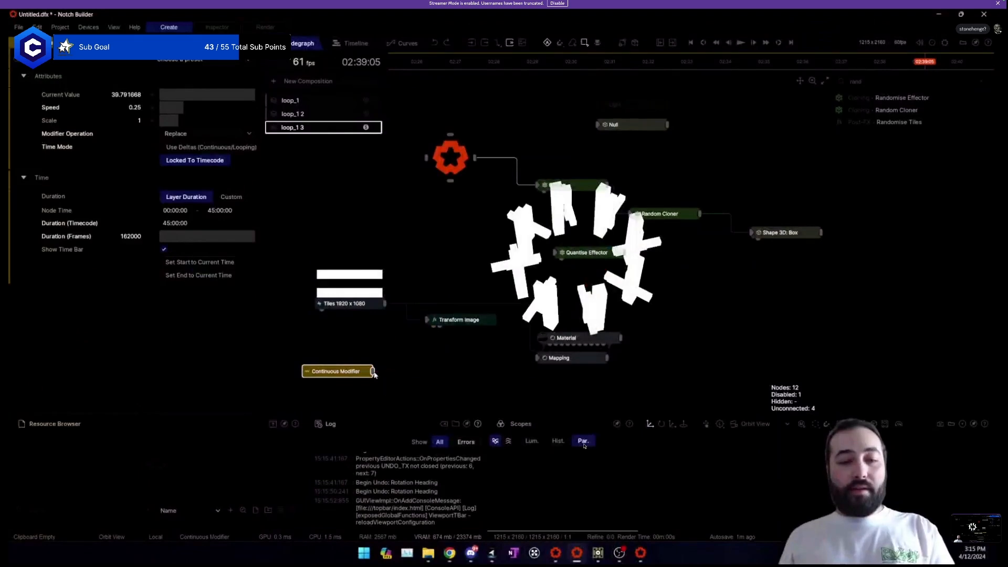
{"action": "left_click", "coordinate": [577, 188]}
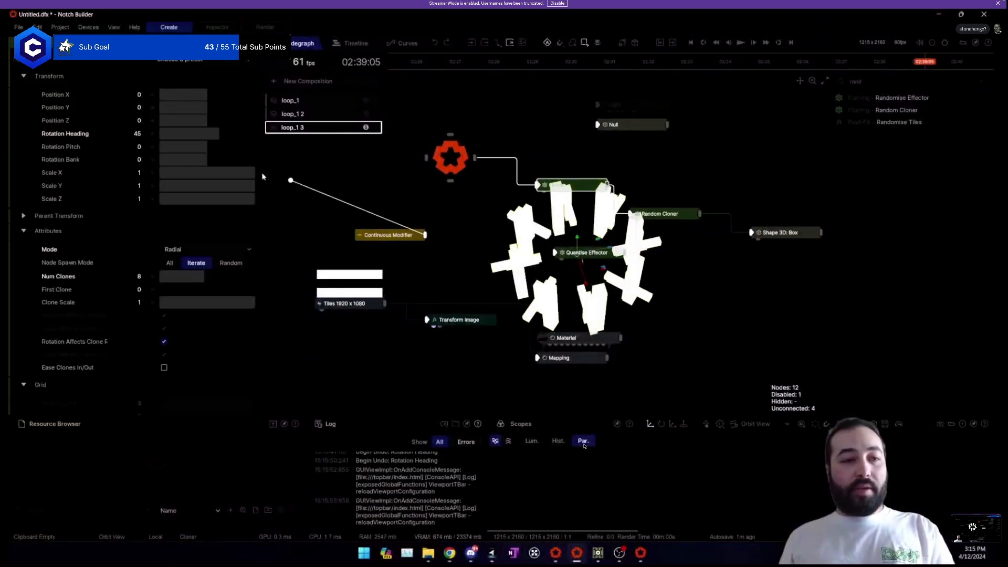
{"action": "left_click_drag", "start_coordinate": [84, 137], "coordinate": [84, 138]}
Change the Continuous Modifier's Modifier Operation so that it multiplies the Cloner's Rotation Heading.
{"action": "left_click", "coordinate": [405, 237]}
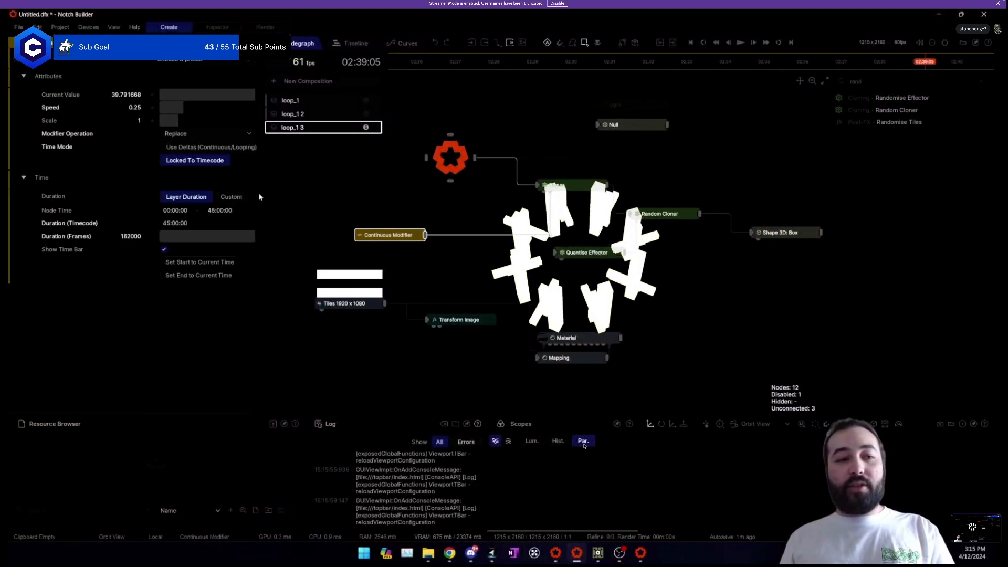
{"action": "left_click", "coordinate": [196, 180]}
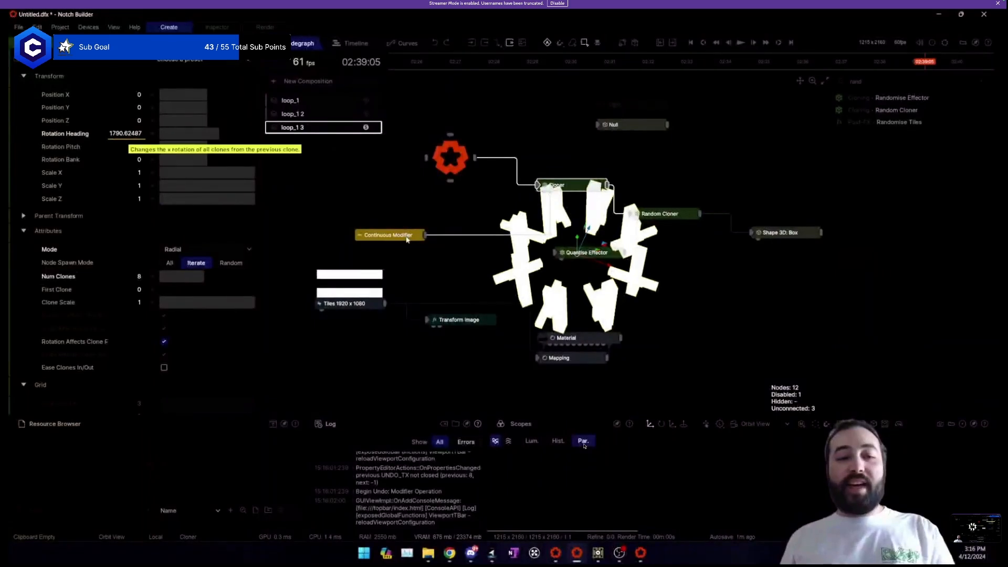
{"action": "left_click", "coordinate": [406, 239]}
{"action": "left_click", "coordinate": [562, 184]}
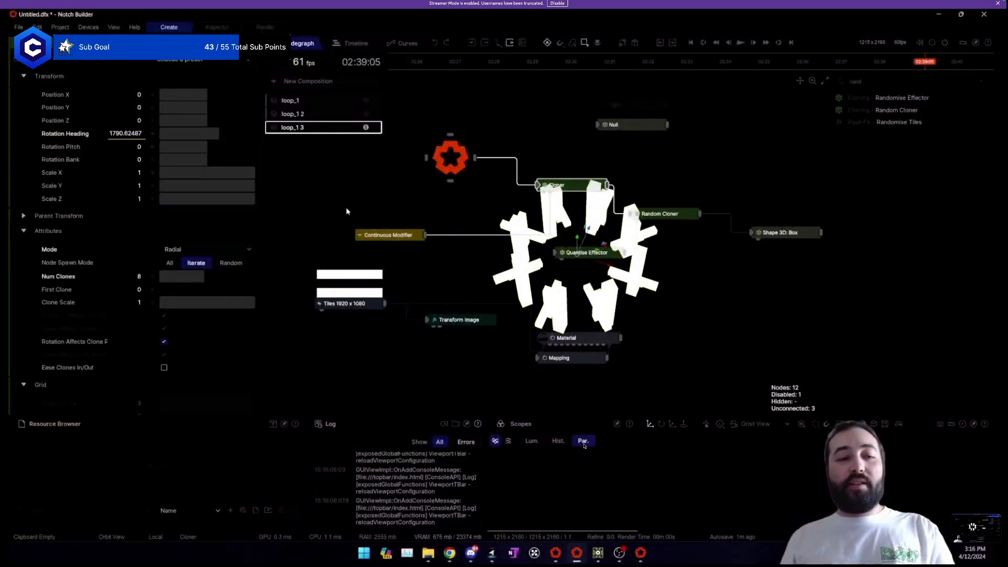
Play the rotating ring and compare the frame at zero with the one at four seconds.
{"action": "key", "text": "Return"}
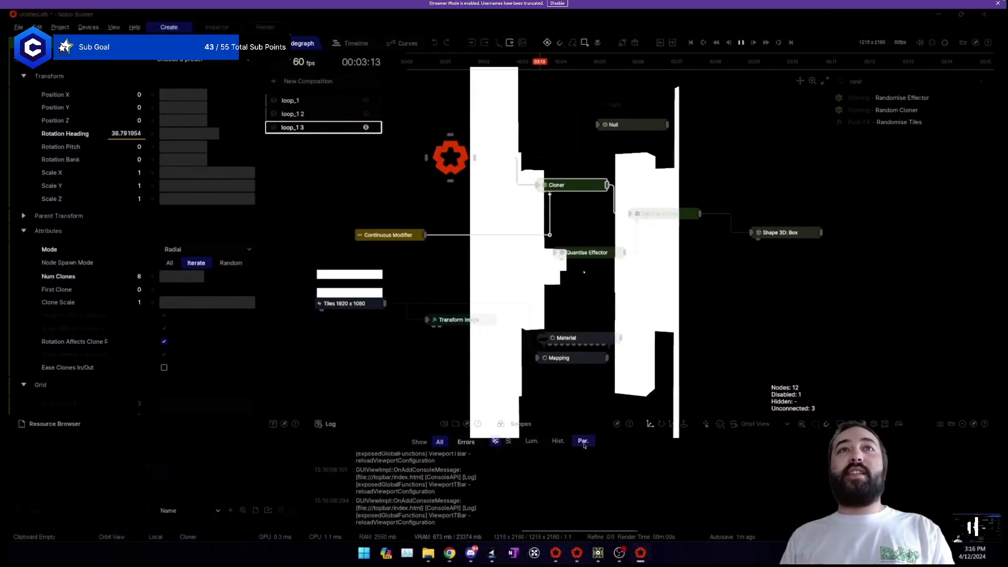
{"action": "left_click", "coordinate": [560, 63]}
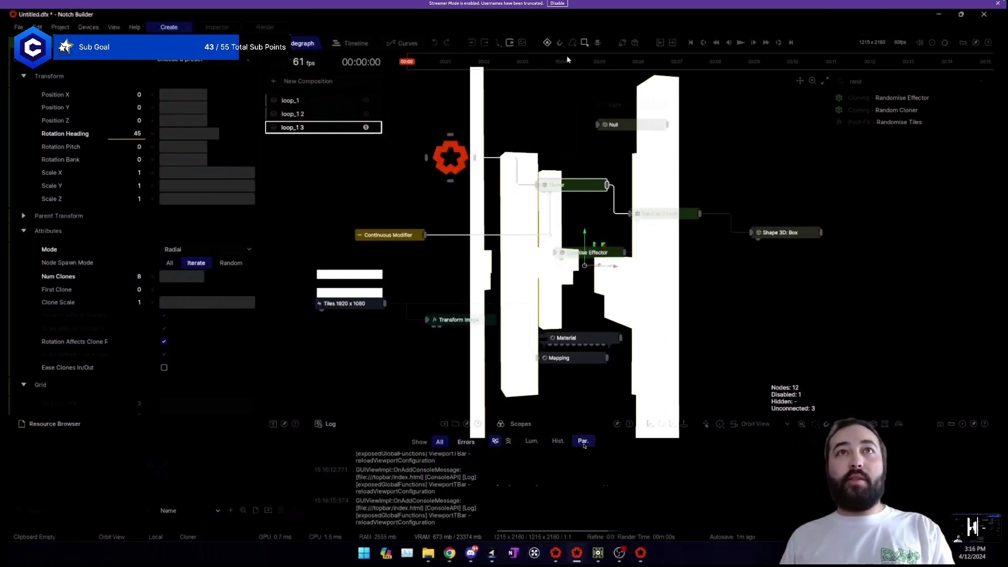
{"action": "left_click", "coordinate": [562, 63]}
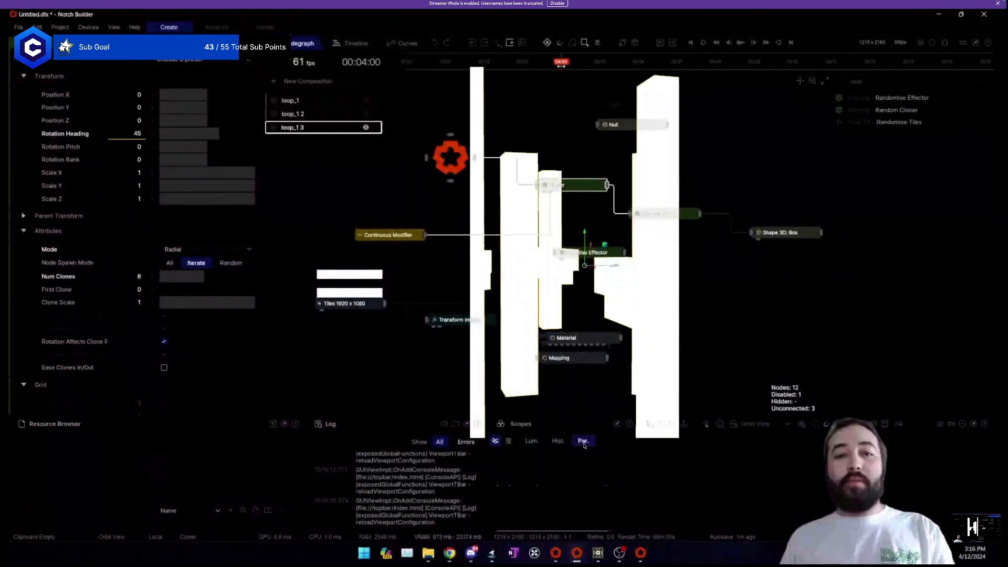
Re-enable the Light, move it to about 25.79 in Position X and 12.87 in Position Y, and start playback.
{"action": "left_click_drag", "start_coordinate": [651, 110], "coordinate": [608, 135]}
{"action": "left_click", "coordinate": [610, 133]}
{"action": "key", "text": "ctrl+e"}
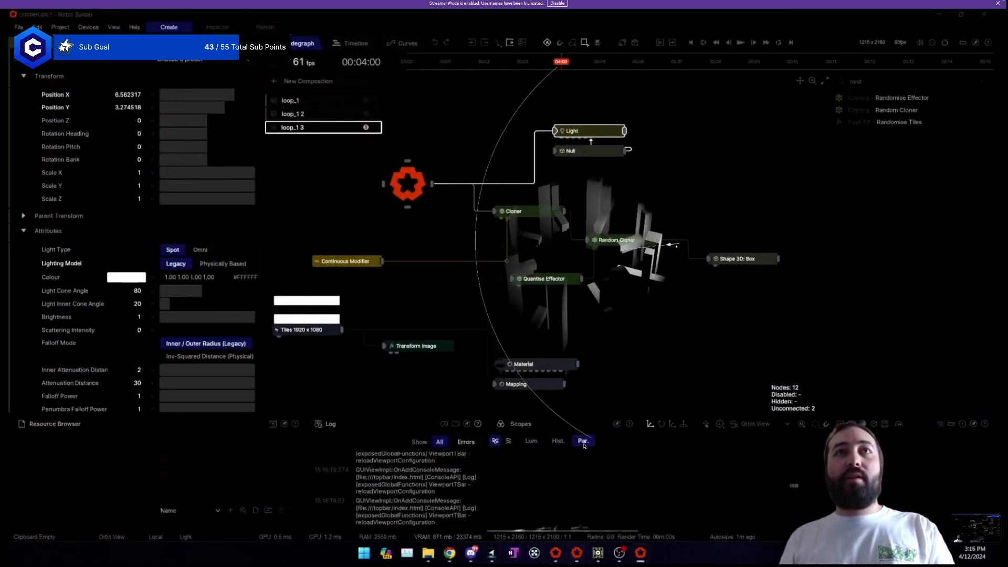
{"action": "key", "text": "space"}
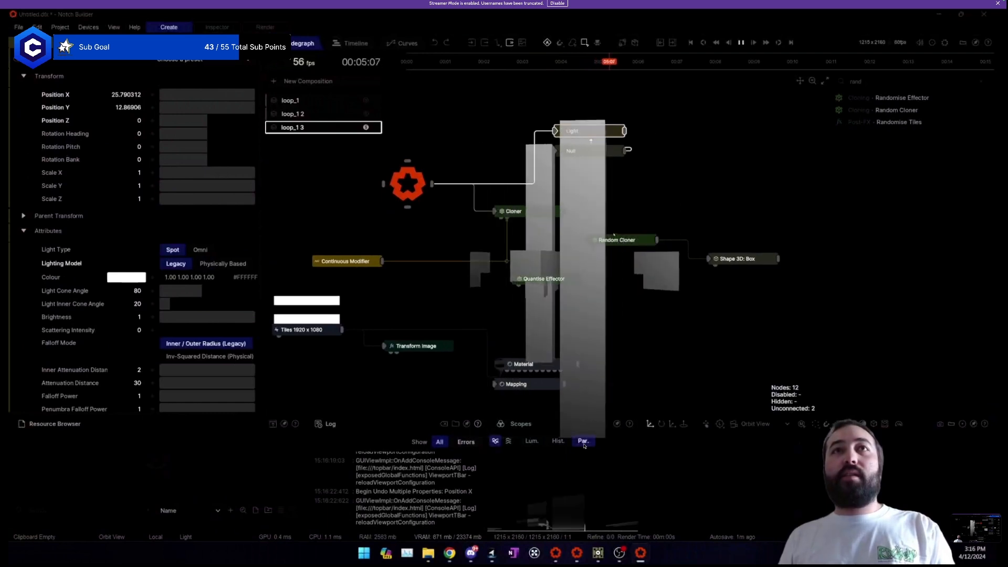
Reduce the Cloner's Radius to about 3.92 to pull the box clusters into a tighter ring.
{"action": "left_click", "coordinate": [524, 211]}
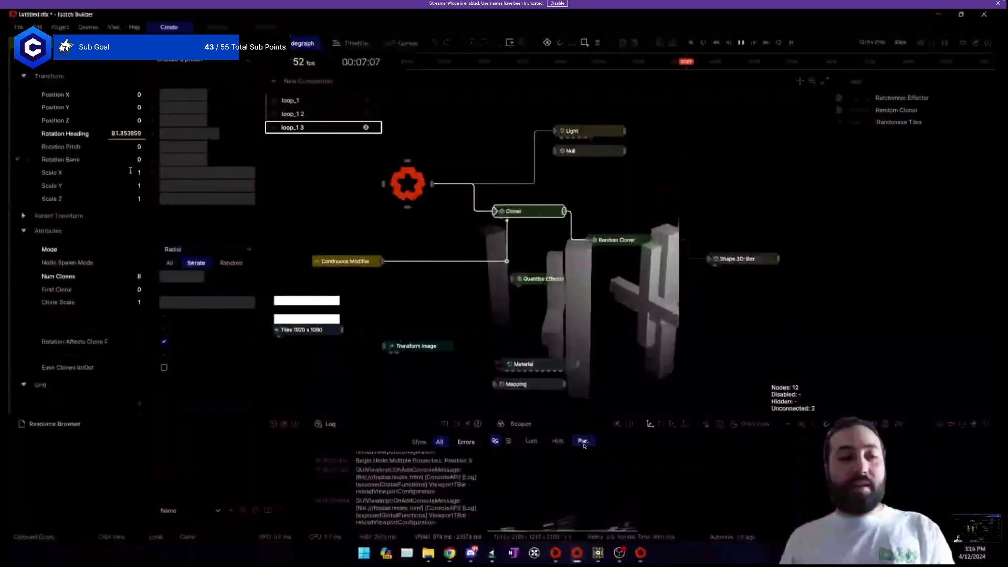
{"action": "scroll", "coordinate": [146, 267], "scroll_direction": "down", "scroll_amount": 10}
{"action": "left_click_drag", "start_coordinate": [207, 175], "coordinate": [224, 175]}
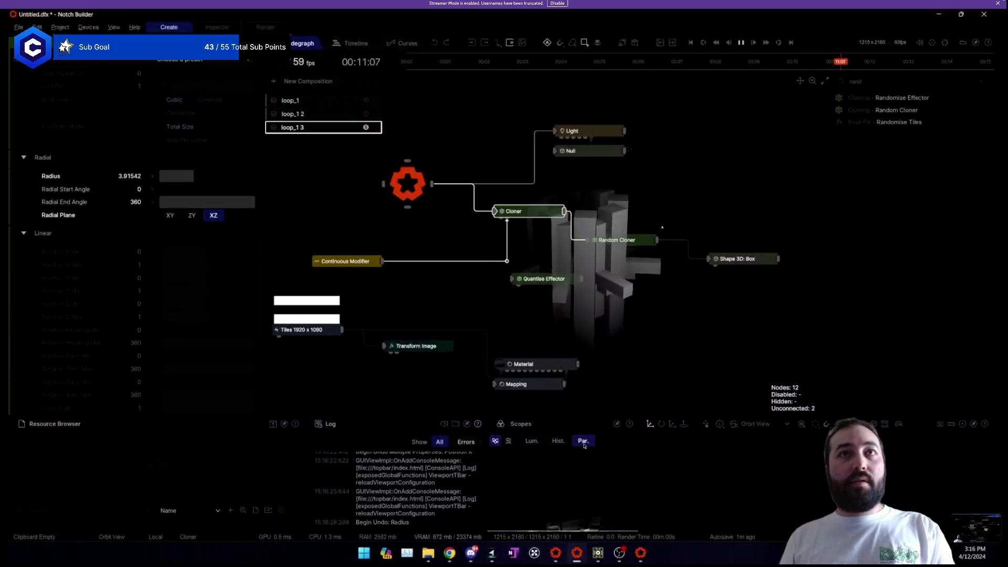
{"action": "left_click", "coordinate": [604, 222]}
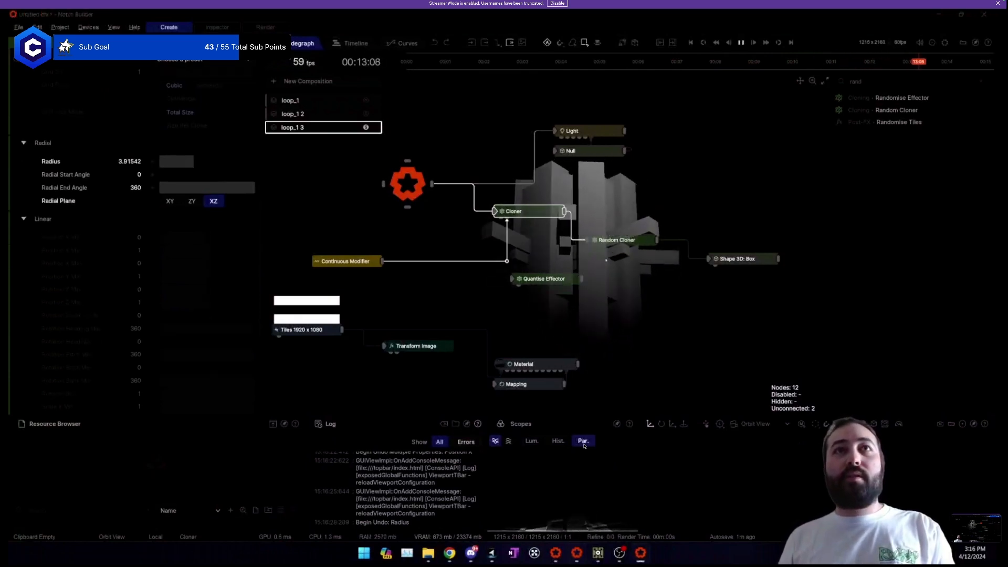
Connect the Material node to the Shape 3D box.
{"action": "left_click", "coordinate": [737, 259]}
{"action": "left_click_drag", "start_coordinate": [666, 333], "coordinate": [642, 306]}
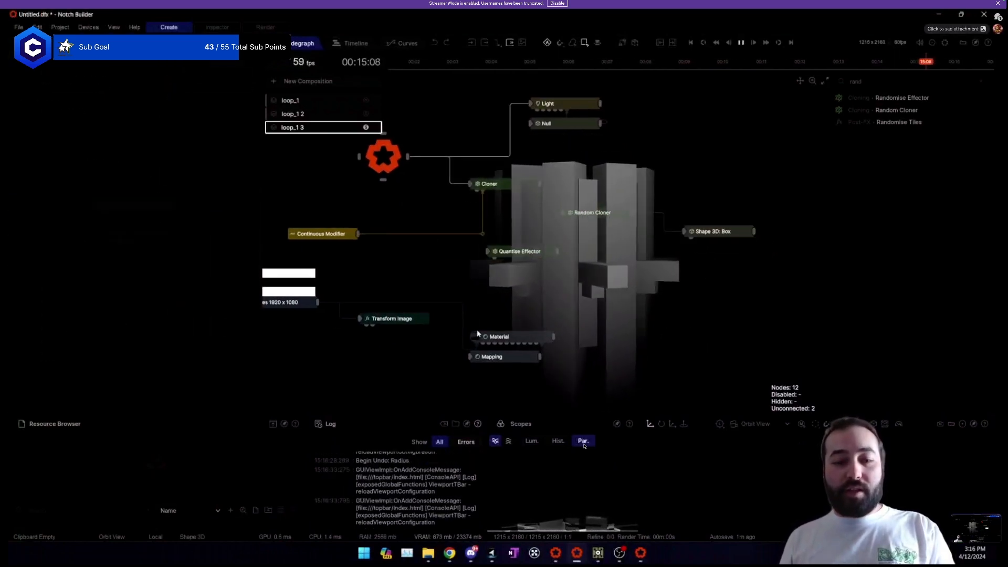
{"action": "left_click", "coordinate": [529, 340]}
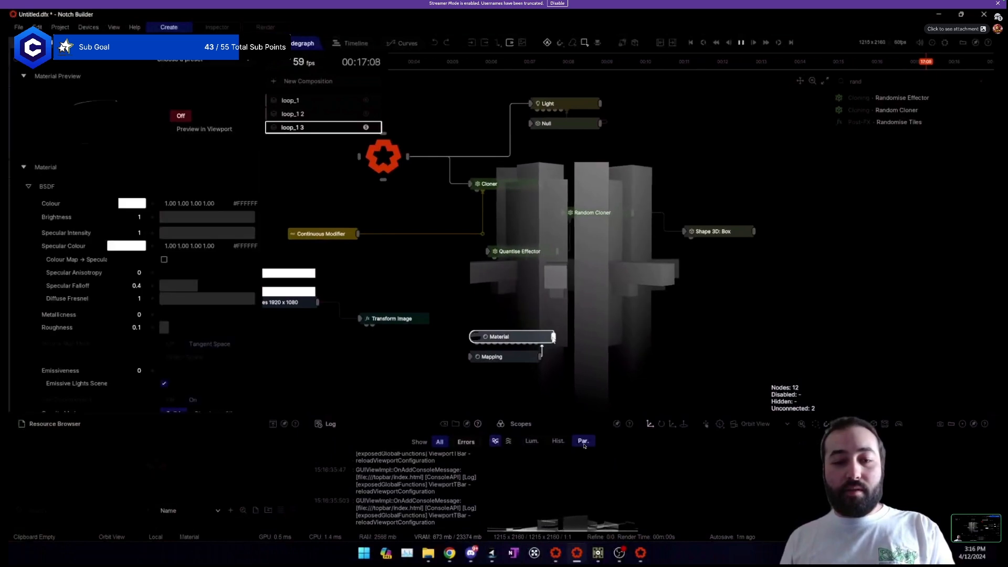
{"action": "left_click_drag", "start_coordinate": [692, 243], "coordinate": [692, 240]}
Set the Material's Roughness to 1.
{"action": "scroll", "coordinate": [147, 265], "scroll_direction": "down", "scroll_amount": 3}
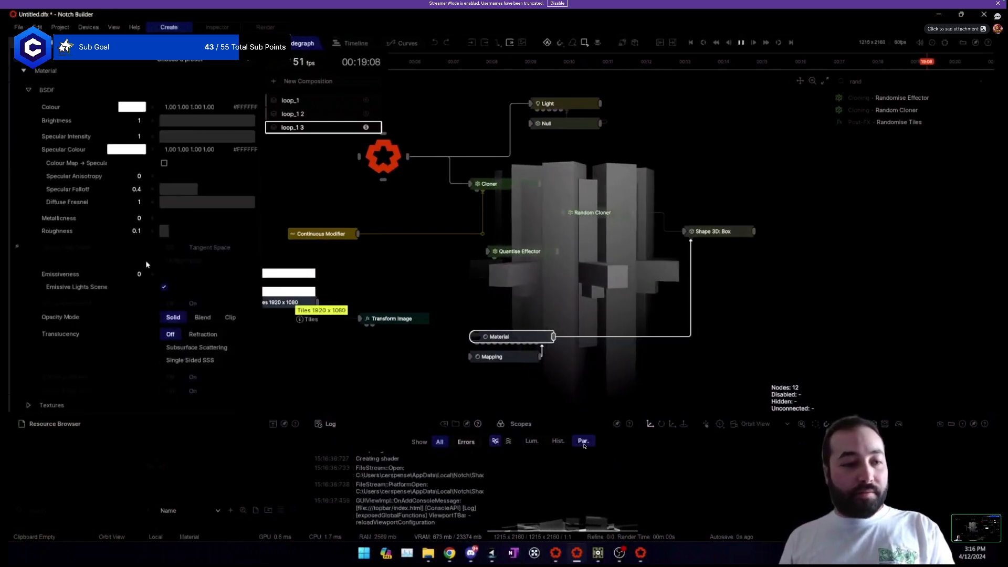
{"action": "left_click_drag", "start_coordinate": [165, 232], "coordinate": [426, 225]}
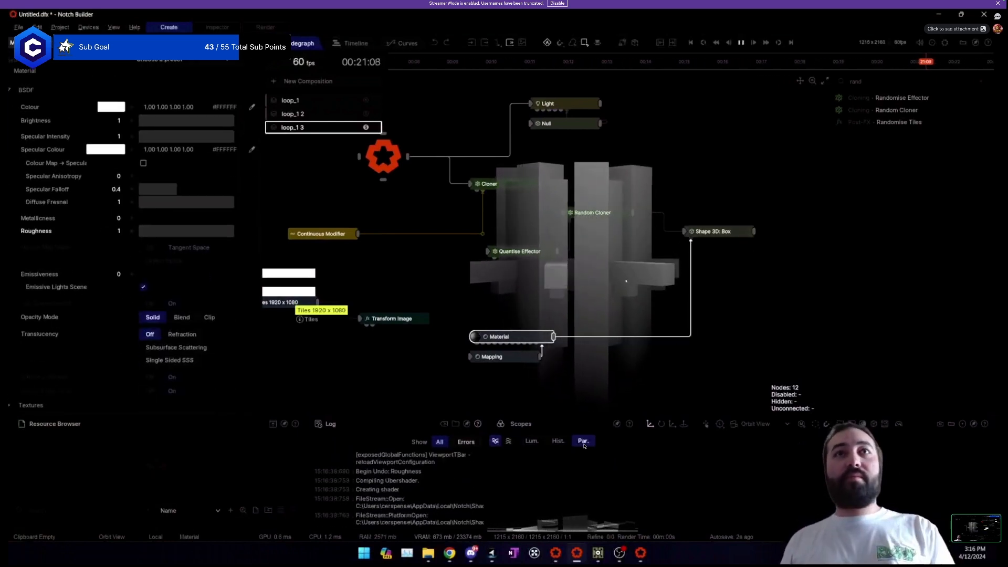
{"action": "mouse_move", "coordinate": [625, 281]}
{"action": "left_mouse_down"}
{"action": "mouse_move", "coordinate": [635, 254]}
{"action": "mouse_move", "coordinate": [633, 300]}
{"action": "left_mouse_up"}
Search the node library for "dire" and add a Directional Light under Root.
{"action": "left_click", "coordinate": [646, 125]}
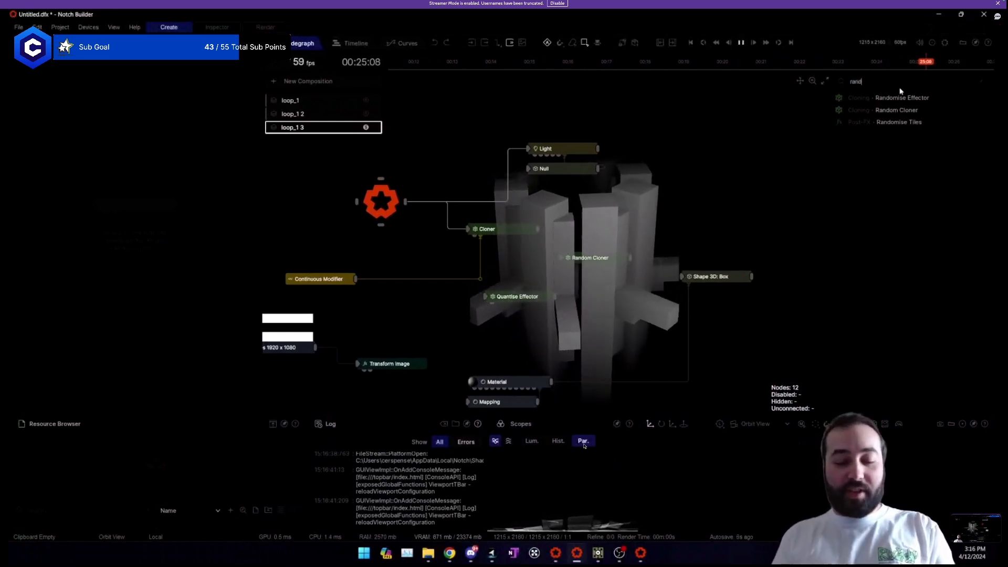
{"action": "key", "text": "BackSpace"}
{"action": "key", "text": "BackSpace"}
{"action": "key", "text": "BackSpace"}
{"action": "key", "text": "BackSpace"}
{"action": "type", "text": "dire"}
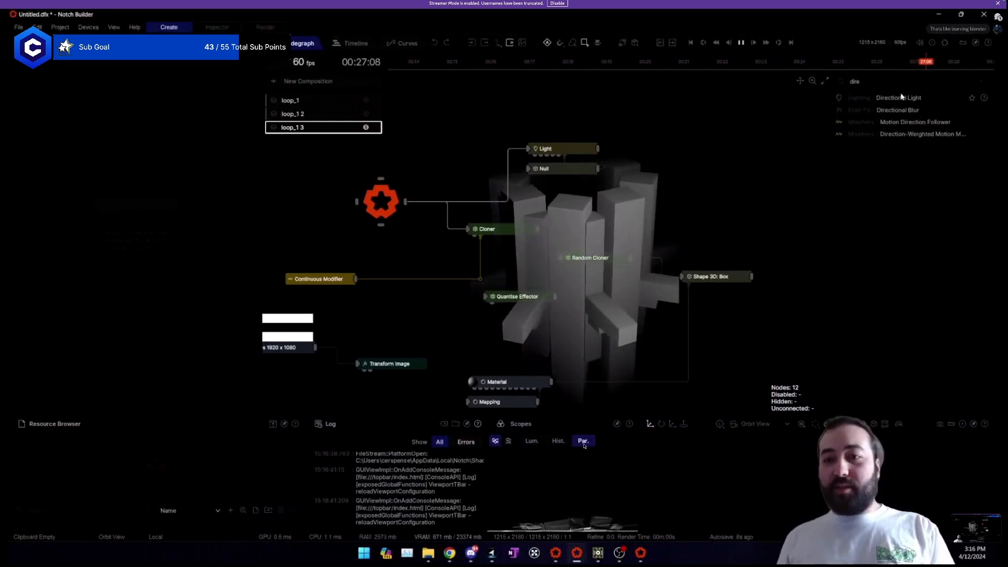
{"action": "left_click", "coordinate": [901, 96]}
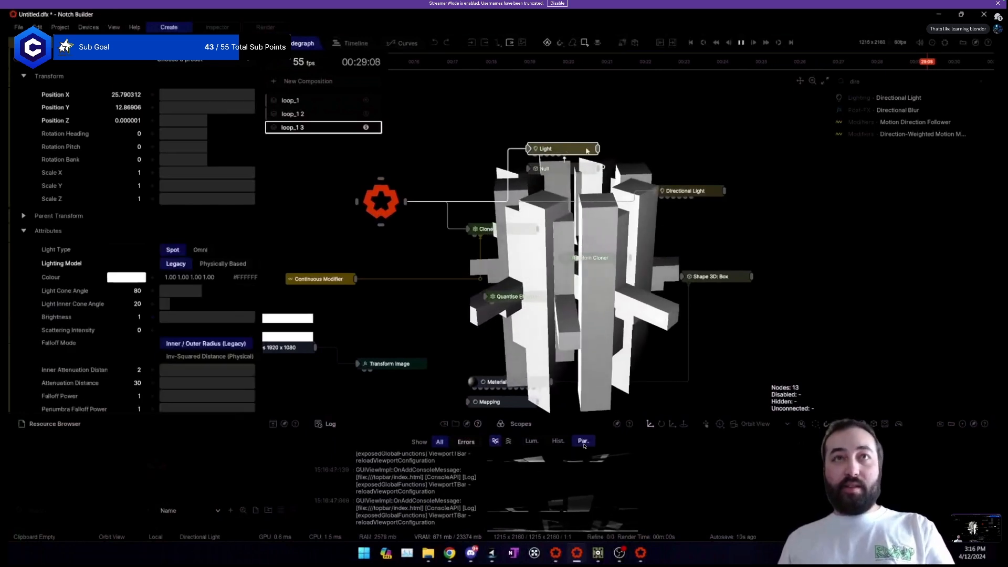
Disable the original Light node so that only the Directional Light illuminates the box clusters, and check the result from another angle.
{"action": "key", "text": "d"}
{"action": "left_click", "coordinate": [693, 192]}
{"action": "left_click_drag", "start_coordinate": [493, 303], "coordinate": [541, 257]}
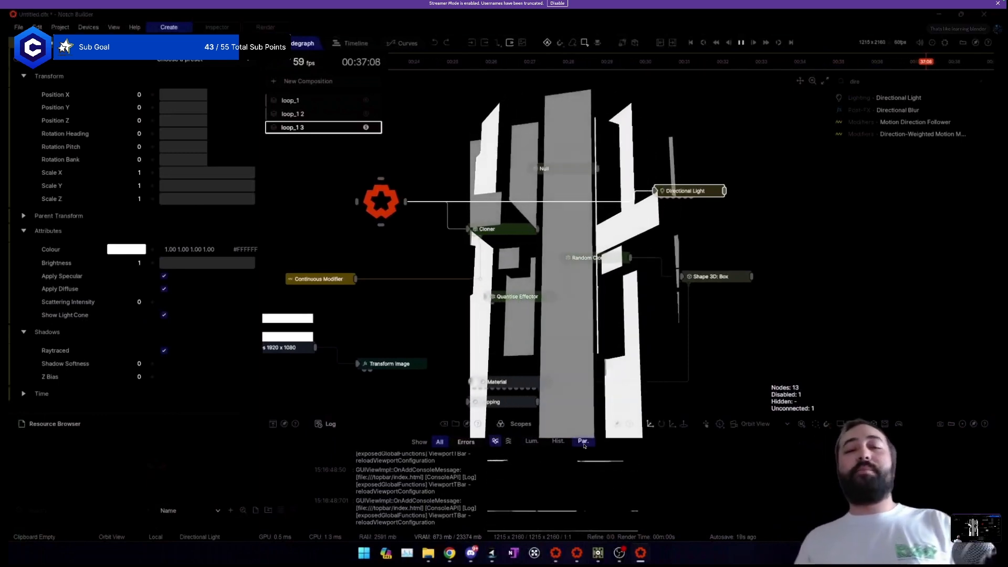
{"action": "left_click", "coordinate": [713, 163]}
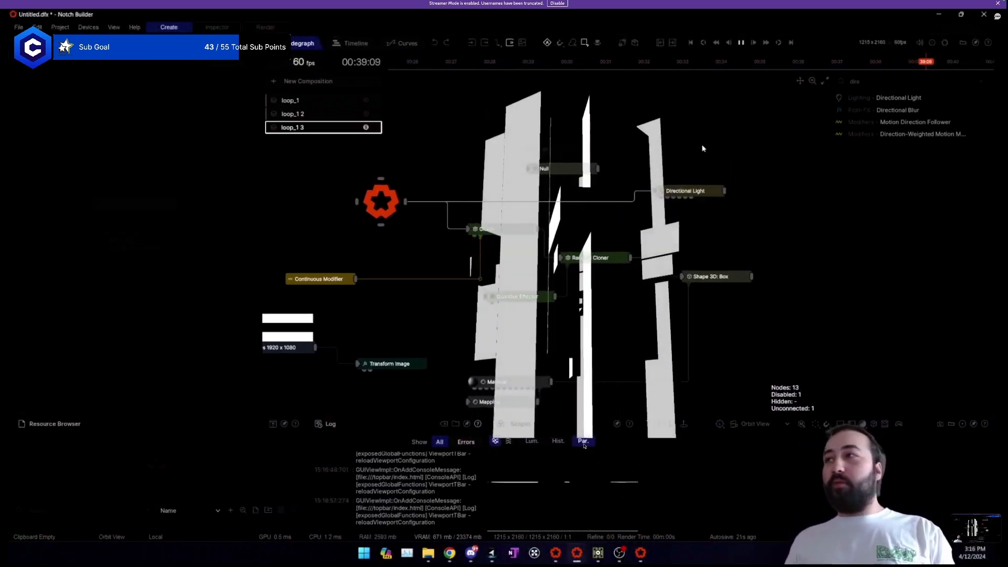
Try other Rotation Pitch and Rotation Bank values on the Shape 3D box and undo them.
{"action": "left_click", "coordinate": [714, 276]}
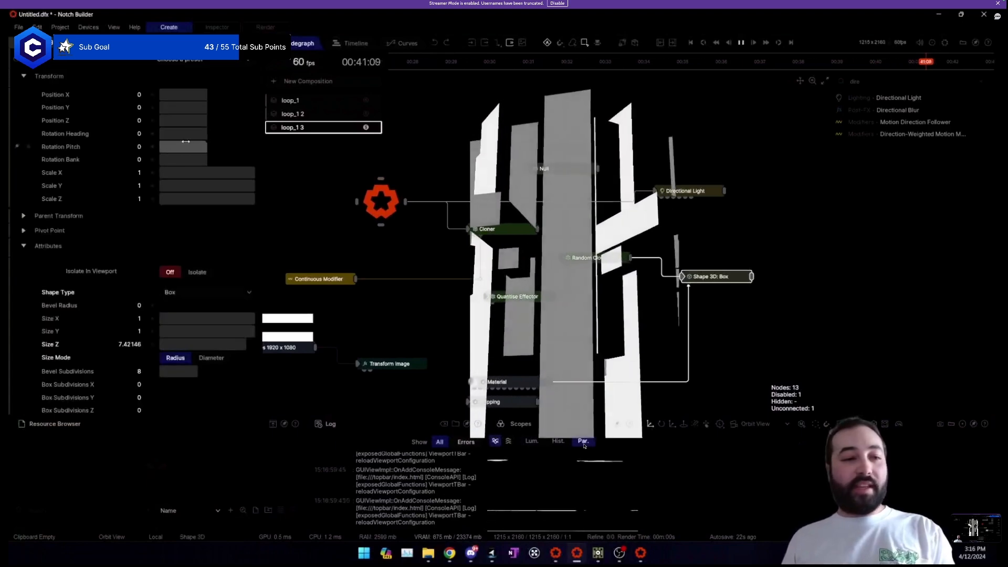
{"action": "left_click", "coordinate": [211, 147]}
{"action": "left_click_drag", "start_coordinate": [211, 147], "coordinate": [242, 152]}
{"action": "key", "text": "ctrl+z"}
{"action": "key", "text": "ctrl+z"}
{"action": "key", "text": "ctrl+z"}
{"action": "key", "text": "ctrl+z"}
{"action": "key", "text": "ctrl+z"}
Set the Random Cloner's Seed to 19.
{"action": "left_click", "coordinate": [595, 258]}
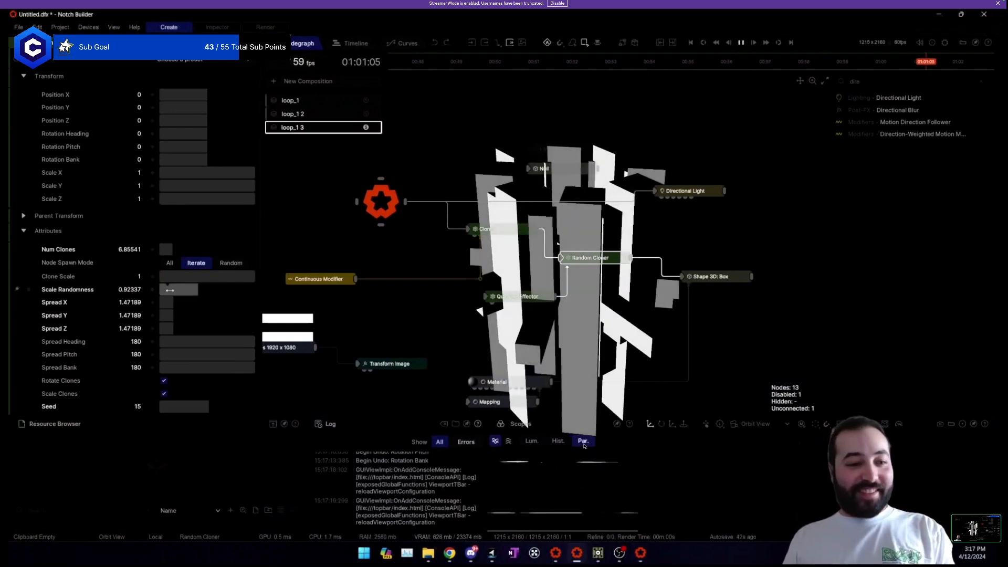
{"action": "scroll", "coordinate": [198, 327], "scroll_direction": "down", "scroll_amount": 1}
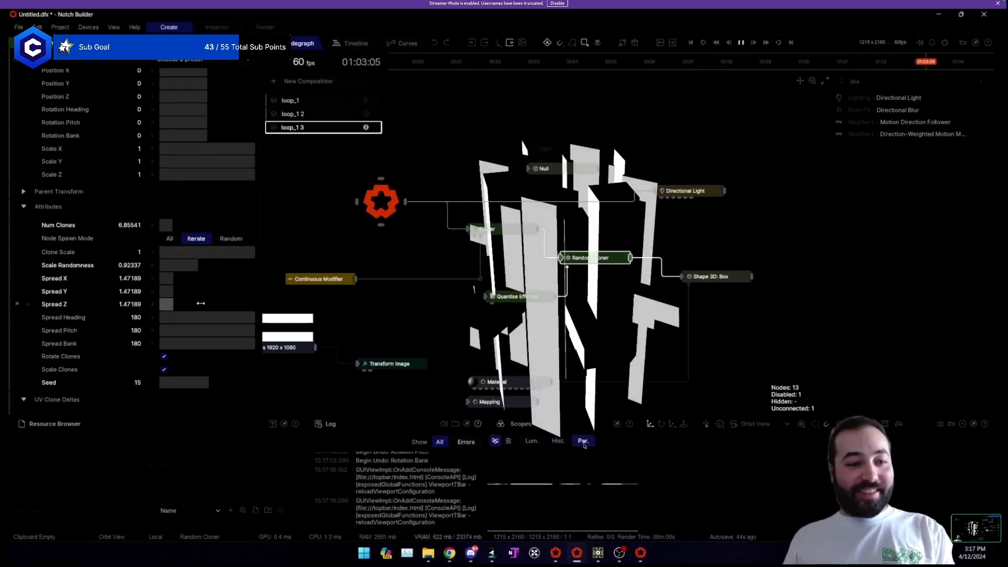
{"action": "scroll", "coordinate": [207, 326], "scroll_direction": "down", "scroll_amount": 4}
{"action": "left_click_drag", "start_coordinate": [208, 285], "coordinate": [222, 285]}
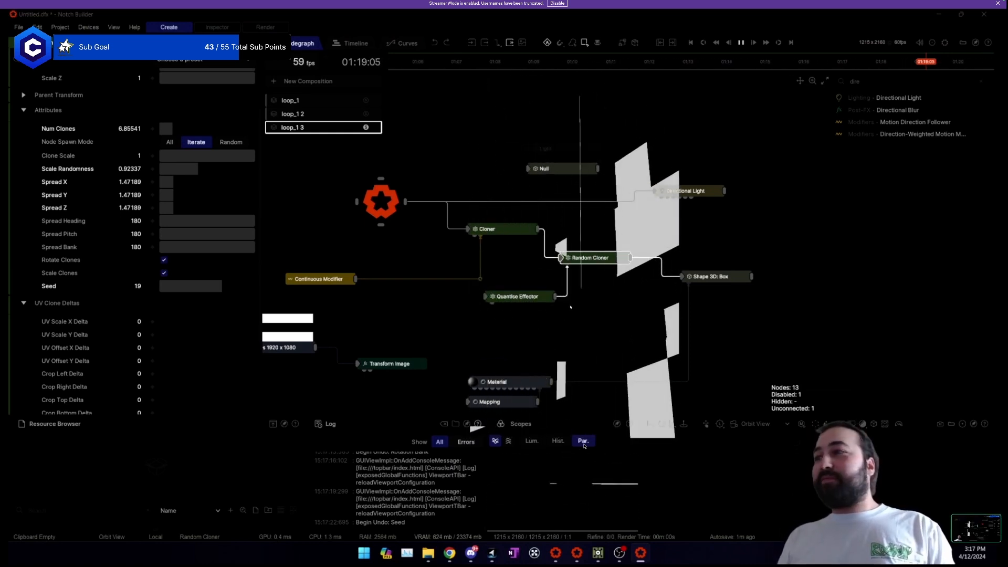
Set the Directional Light's Rotation Heading to about 181.4 and move its node level with the Root node.
{"action": "left_click", "coordinate": [685, 190]}
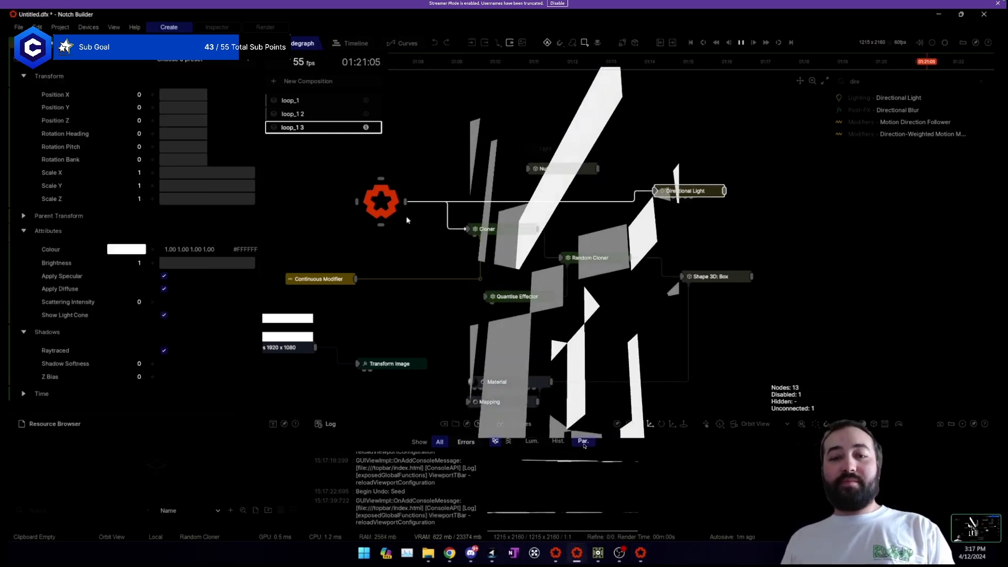
{"action": "left_click_drag", "start_coordinate": [206, 133], "coordinate": [256, 133]}
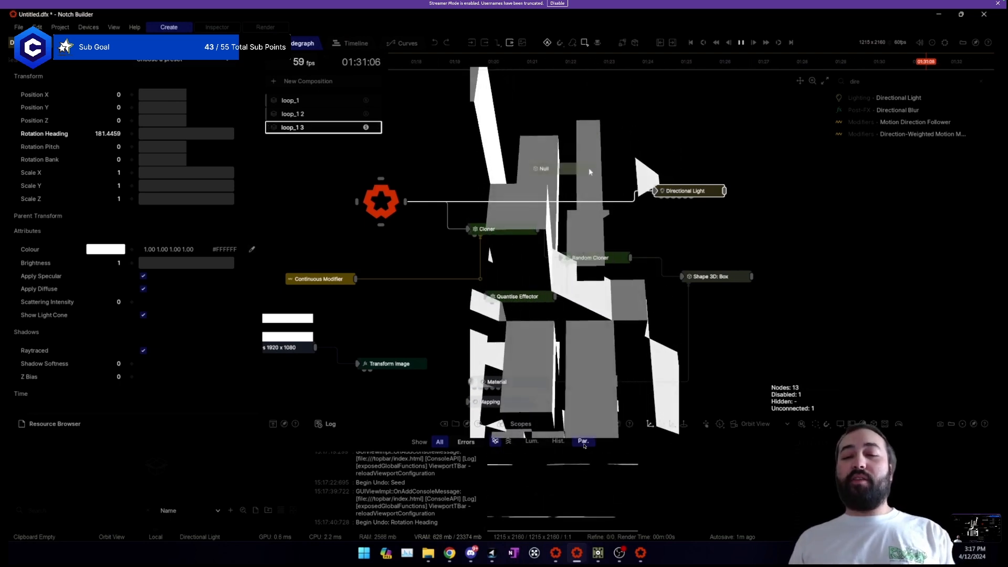
{"action": "left_click_drag", "start_coordinate": [699, 193], "coordinate": [696, 205]}
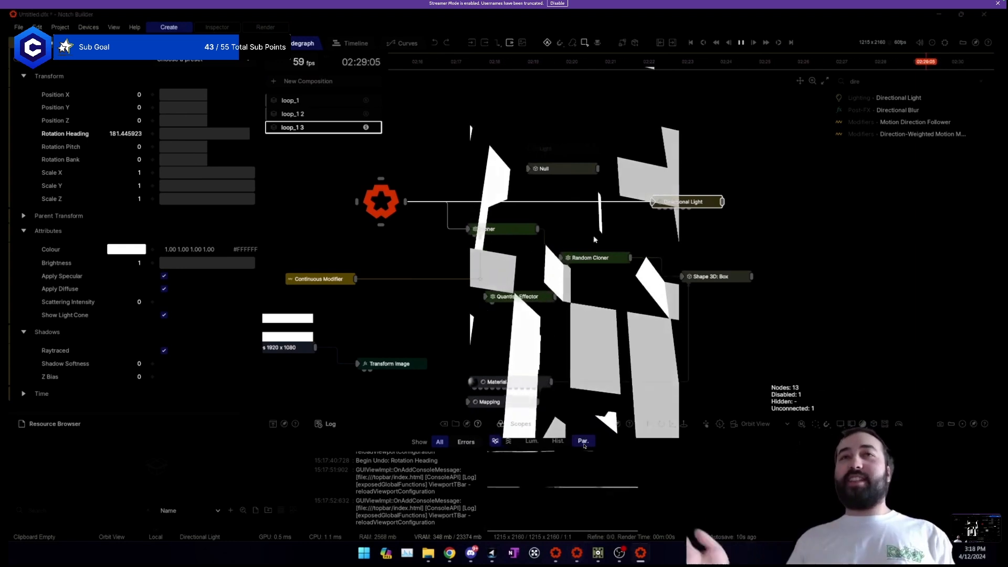
Tidy the node graph by lining up the Random Cloner and Shape 3D box nodes in one row.
{"action": "left_click", "coordinate": [581, 234]}
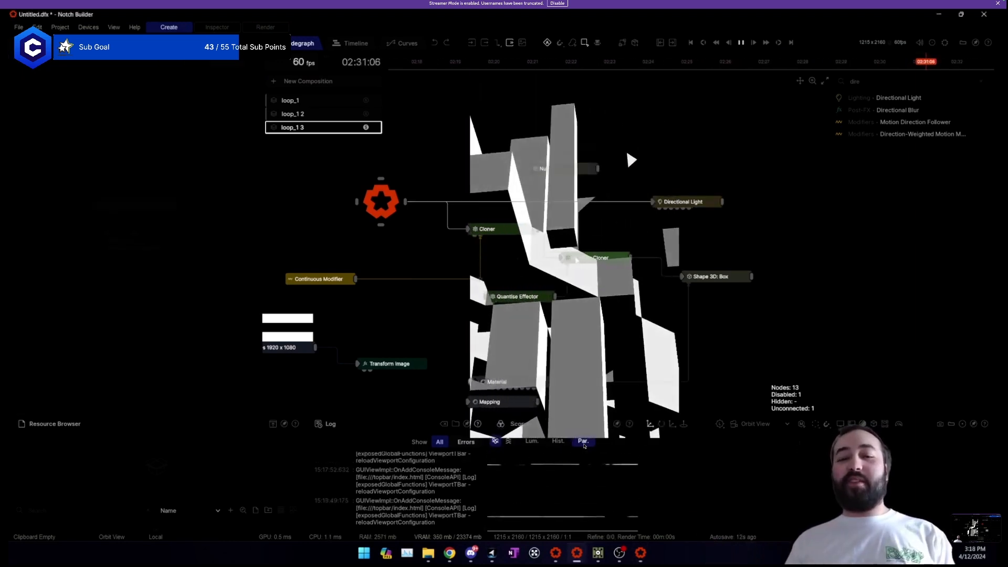
{"action": "left_click_drag", "start_coordinate": [581, 259], "coordinate": [611, 251]}
{"action": "left_click", "coordinate": [609, 261]}
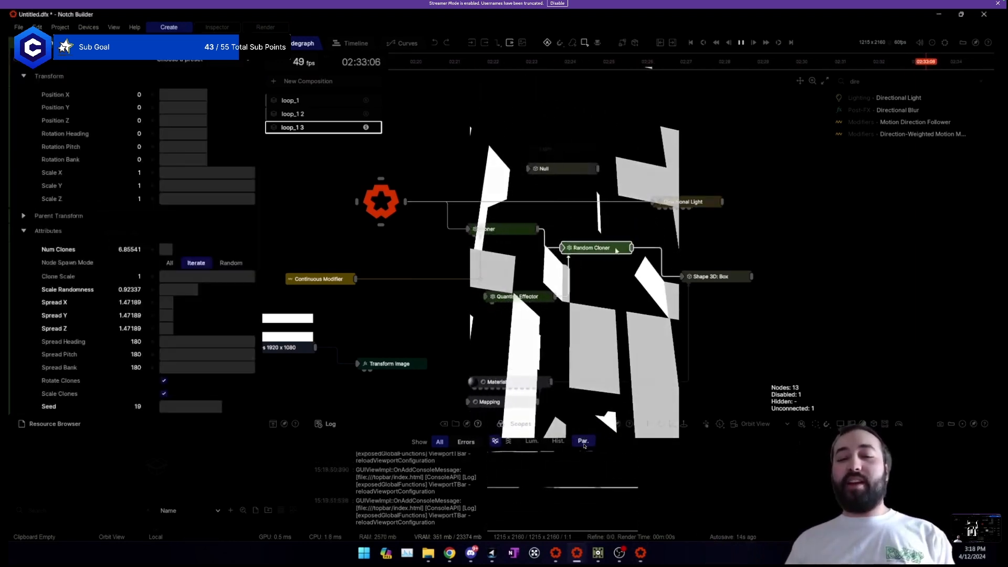
{"action": "left_click_drag", "start_coordinate": [718, 276], "coordinate": [709, 247]}
{"action": "left_click", "coordinate": [738, 277]}
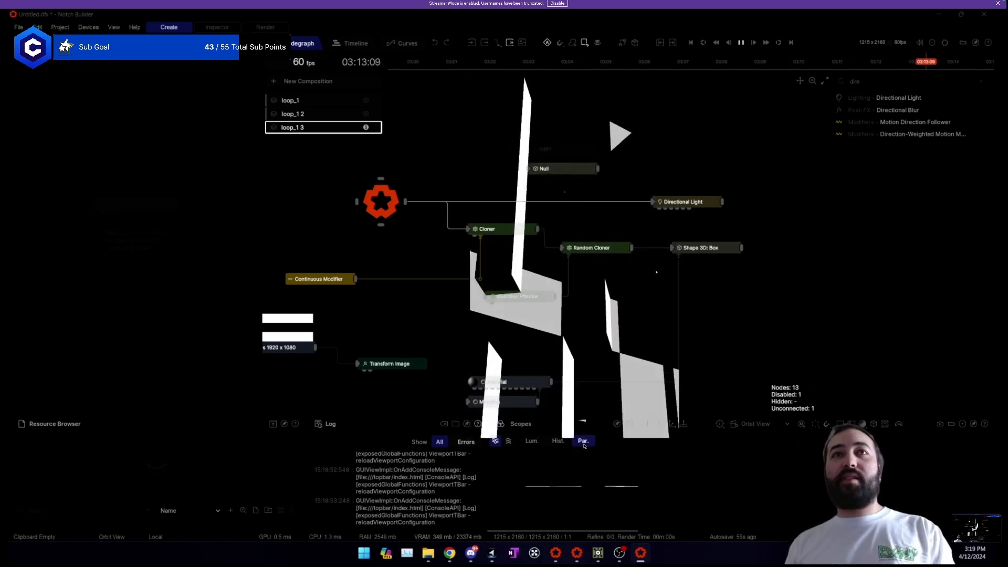
Paste a copy of the Transform Image node into free space below the shape nodes and connect it to Root.
{"action": "left_click_drag", "start_coordinate": [585, 284], "coordinate": [530, 180]}
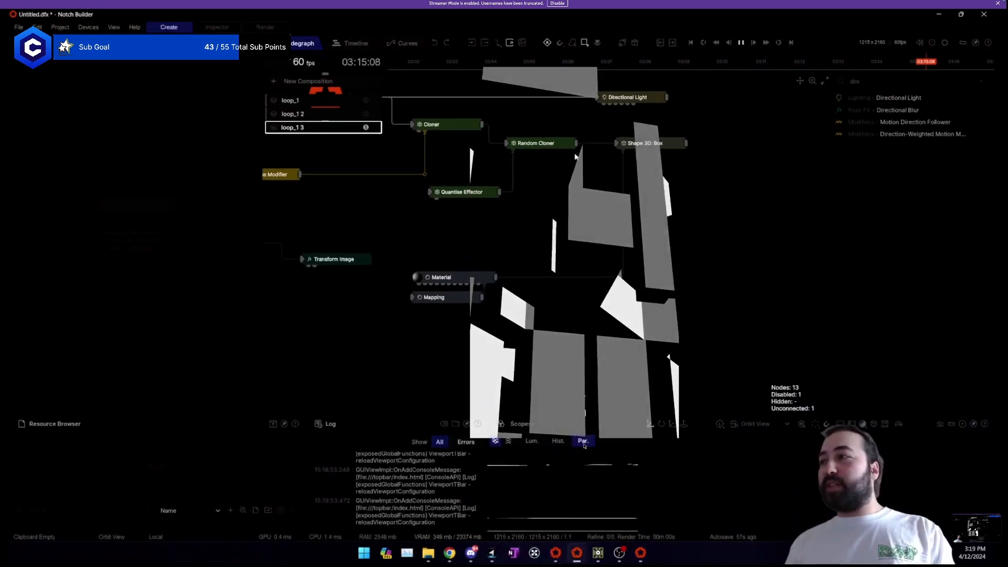
{"action": "left_click_drag", "start_coordinate": [572, 307], "coordinate": [517, 294]}
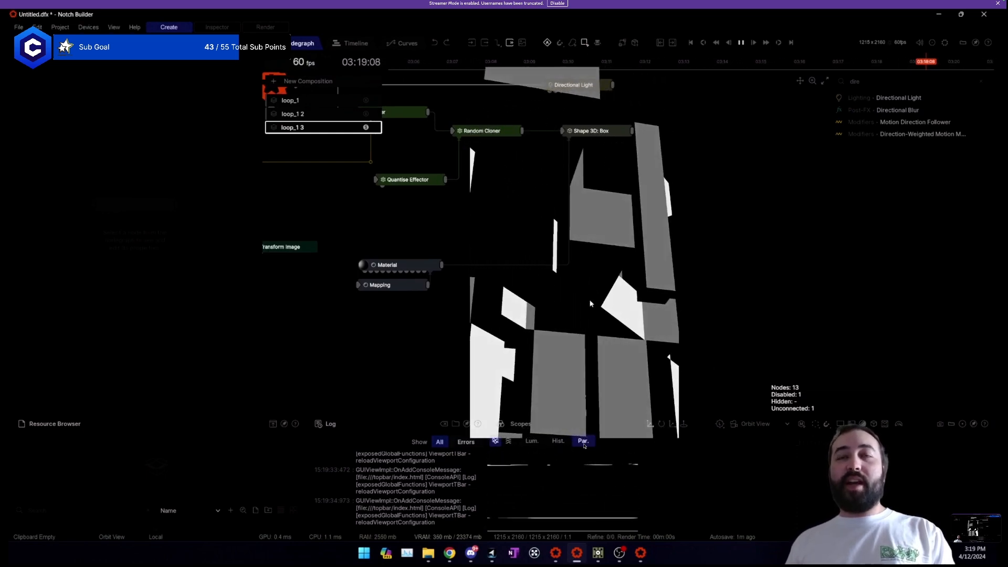
{"action": "key", "text": "ctrl+v"}
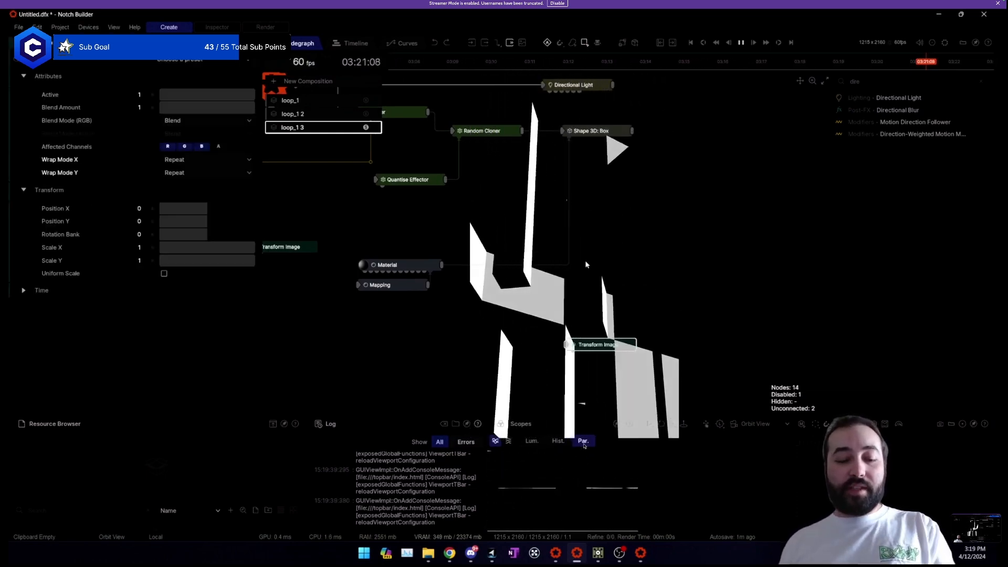
{"action": "left_click_drag", "start_coordinate": [528, 346], "coordinate": [530, 286]}
{"action": "left_click", "coordinate": [601, 324]}
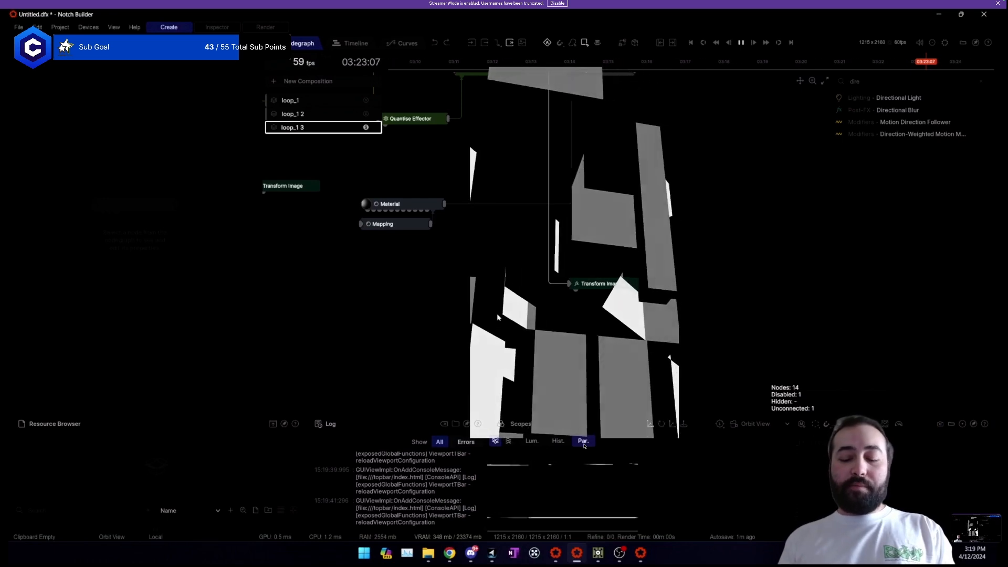
{"action": "left_click", "coordinate": [608, 283]}
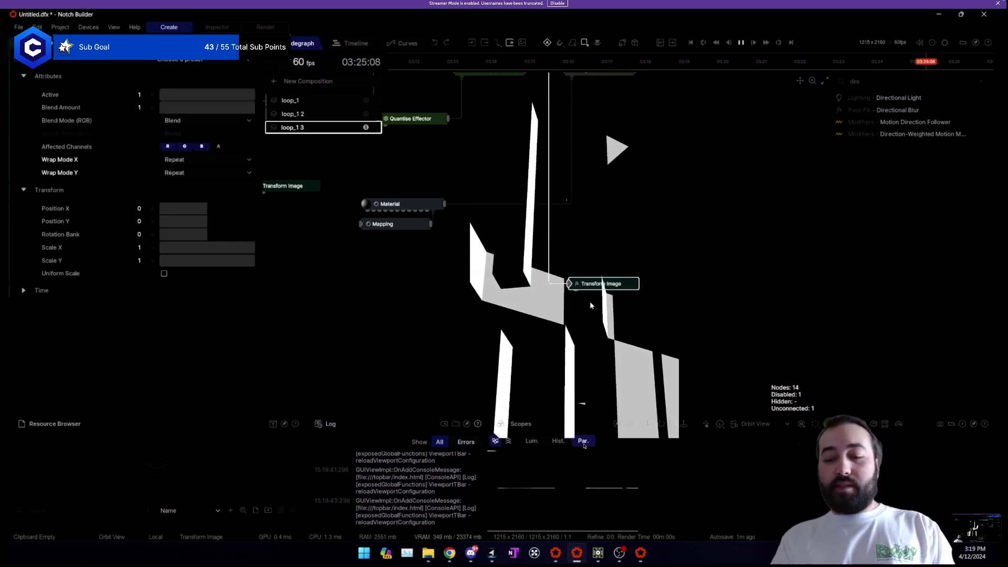
{"action": "left_click_drag", "start_coordinate": [534, 313], "coordinate": [509, 292]}
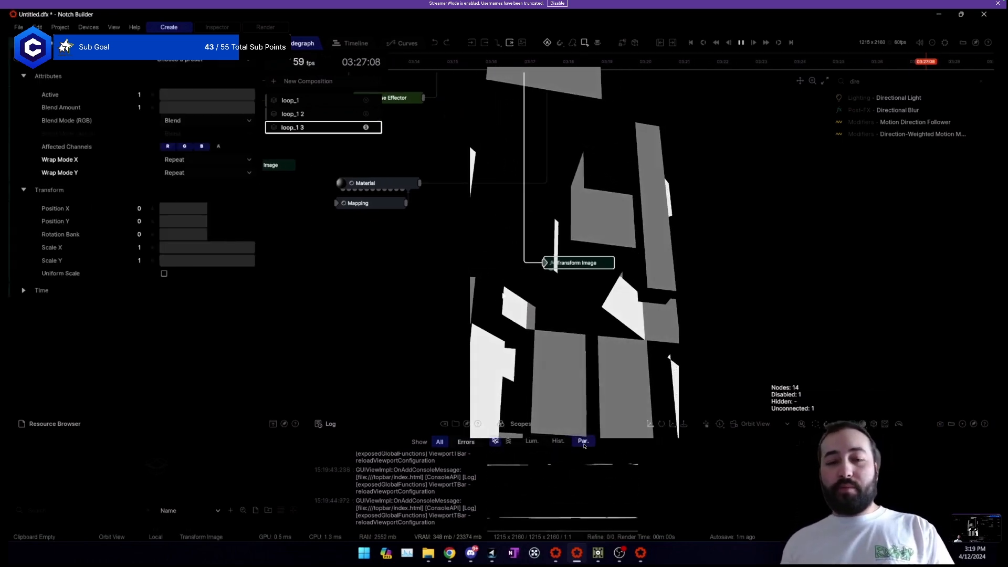
Pause playback and try out Scale Y and Scale X changes on the new Transform Image node.
{"action": "scroll", "coordinate": [509, 291], "scroll_direction": "up", "scroll_amount": 3}
{"action": "key", "text": "space"}
{"action": "left_click_drag", "start_coordinate": [221, 261], "coordinate": [256, 246]}
{"action": "mouse_move", "coordinate": [247, 247]}
{"action": "left_mouse_down"}
{"action": "mouse_move", "coordinate": [156, 246]}
{"action": "mouse_move", "coordinate": [260, 247]}
{"action": "left_mouse_up"}
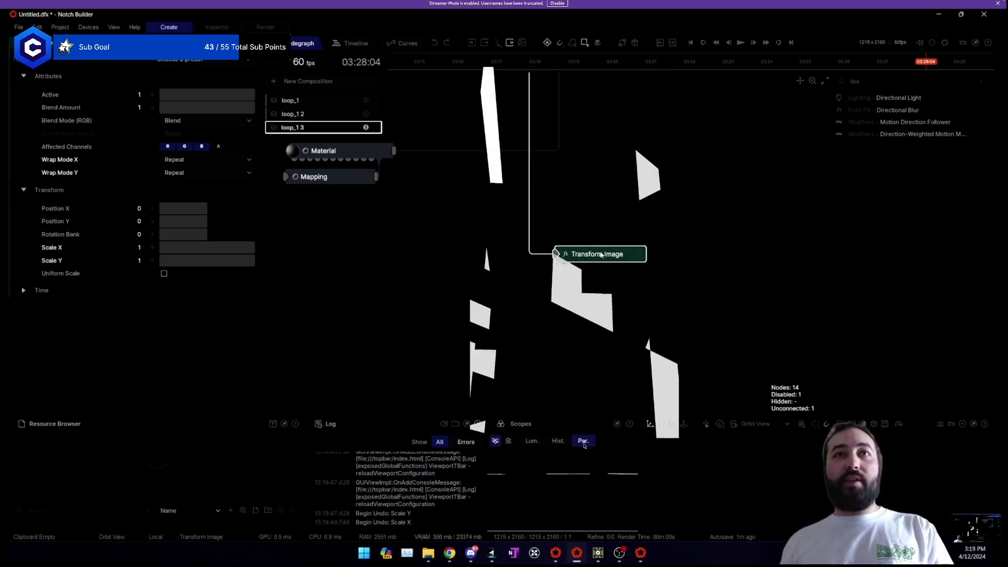
{"action": "left_click", "coordinate": [519, 278]}
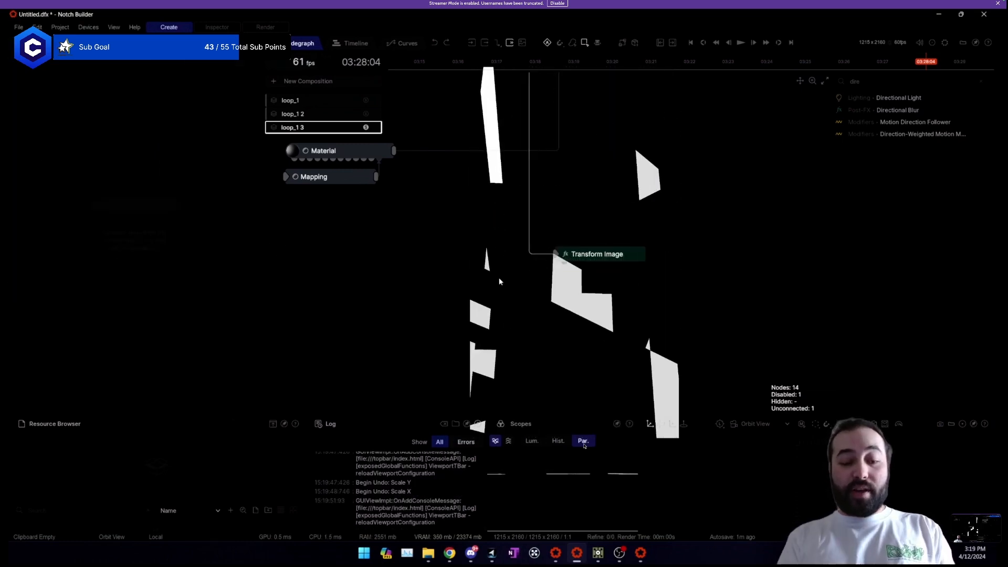
Add a Polygon generator with a Width of 699 and connect its output to the new Transform Image node.
{"action": "key", "text": "g"}
{"action": "key", "text": "p"}
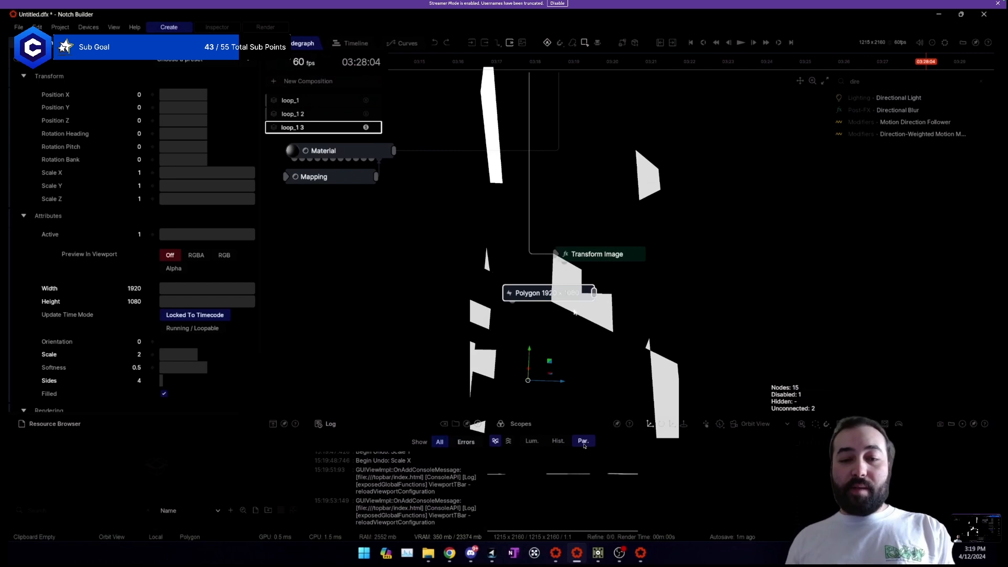
{"action": "left_click_drag", "start_coordinate": [574, 311], "coordinate": [470, 280]}
{"action": "left_click_drag", "start_coordinate": [229, 288], "coordinate": [215, 291]}
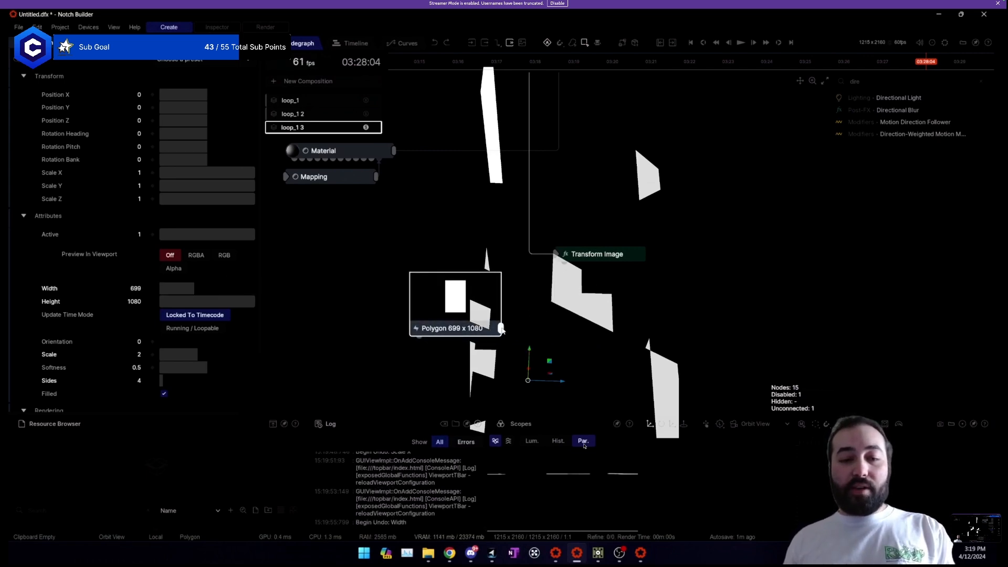
{"action": "left_click_drag", "start_coordinate": [556, 271], "coordinate": [555, 255]}
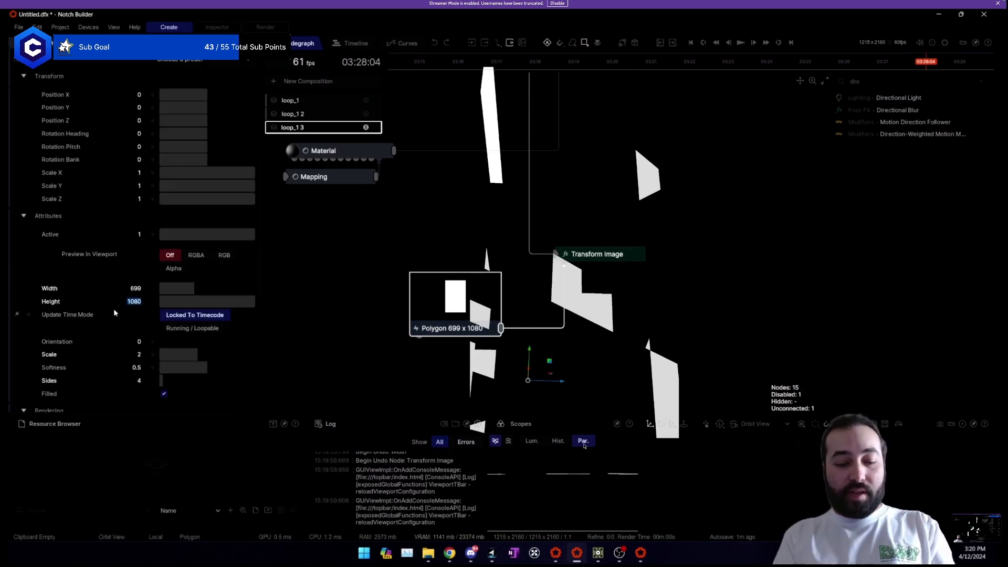
Set the Polygon's Height to 2160 and its Width to 1216.
{"action": "type", "text": "2160"}
{"action": "key", "text": "Return"}
{"action": "left_click", "coordinate": [136, 289]}
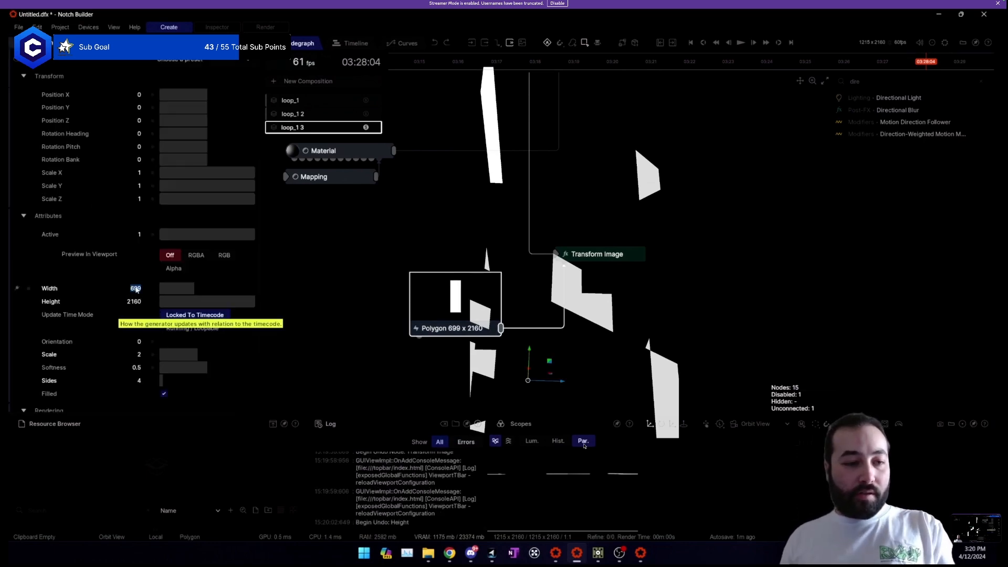
{"action": "type", "text": "1216"}
{"action": "key", "text": "Return"}
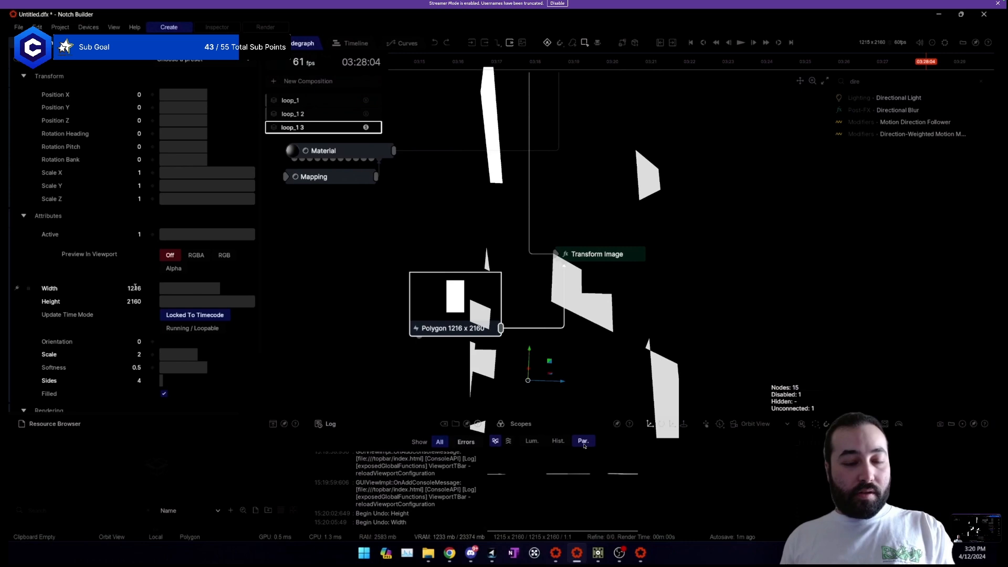
{"action": "left_click", "coordinate": [465, 268]}
Resume playback and adjust the new Transform Image to a Scale X of about 1.01 and a Scale Y of about -0.85.
{"action": "left_click", "coordinate": [598, 254]}
{"action": "mouse_move", "coordinate": [173, 260]}
{"action": "left_mouse_down"}
{"action": "mouse_move", "coordinate": [222, 260]}
{"action": "mouse_move", "coordinate": [156, 264]}
{"action": "mouse_move", "coordinate": [191, 256]}
{"action": "left_mouse_up"}
{"action": "left_click_drag", "start_coordinate": [227, 246], "coordinate": [267, 251]}
{"action": "key", "text": "space"}
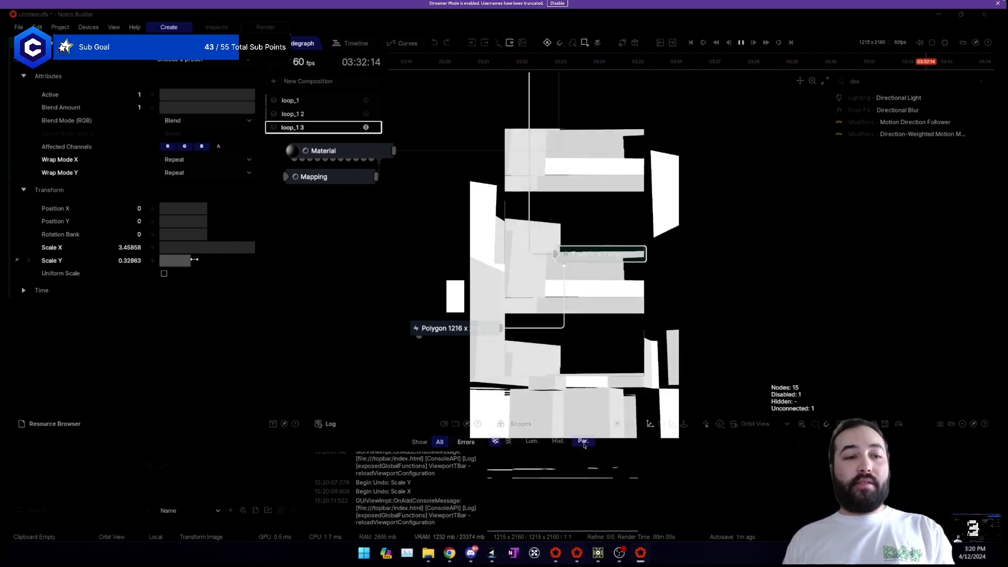
{"action": "left_click_drag", "start_coordinate": [194, 259], "coordinate": [284, 254]}
{"action": "left_click_drag", "start_coordinate": [222, 249], "coordinate": [163, 249]}
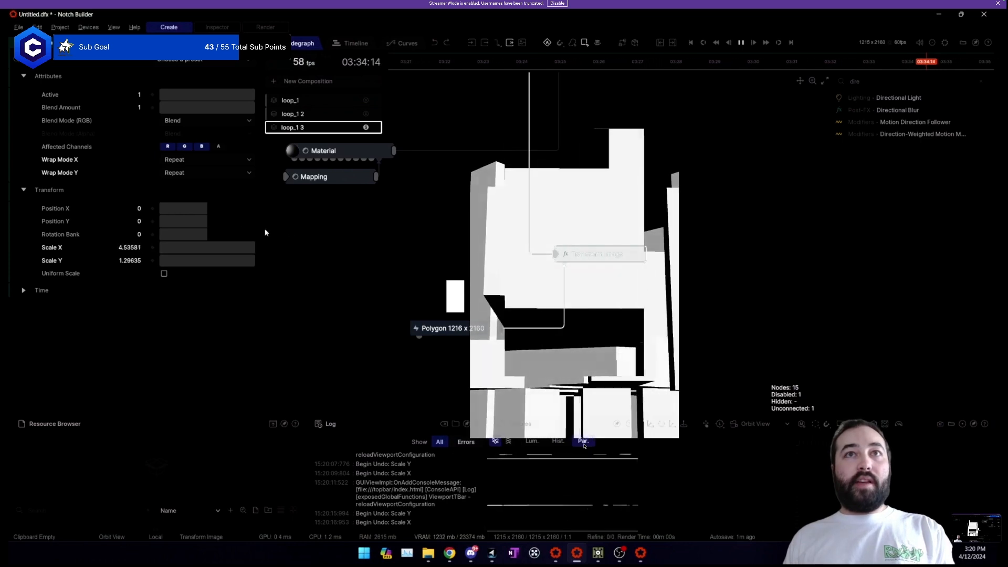
{"action": "left_click_drag", "start_coordinate": [223, 262], "coordinate": [145, 255]}
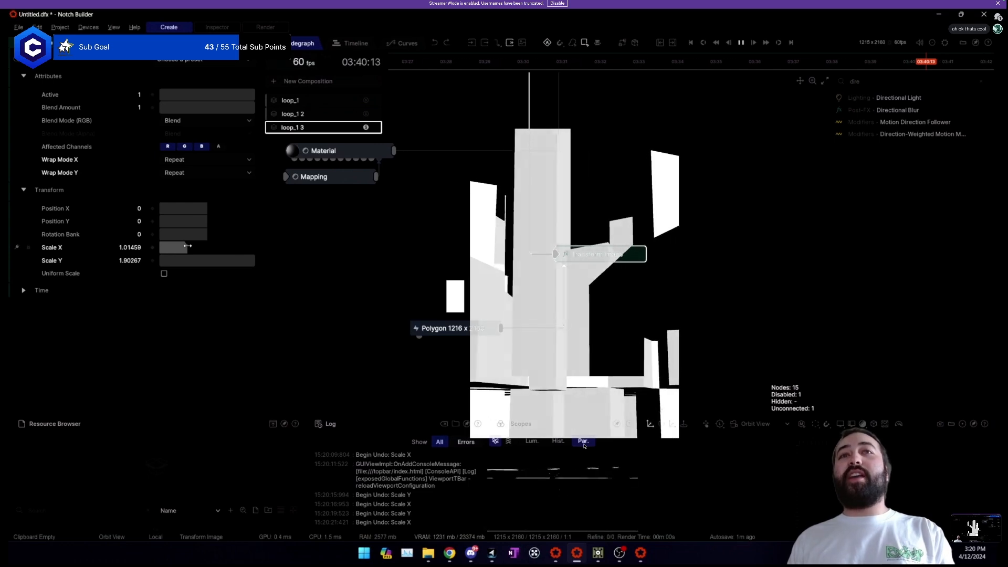
{"action": "left_click_drag", "start_coordinate": [190, 261], "coordinate": [131, 261]}
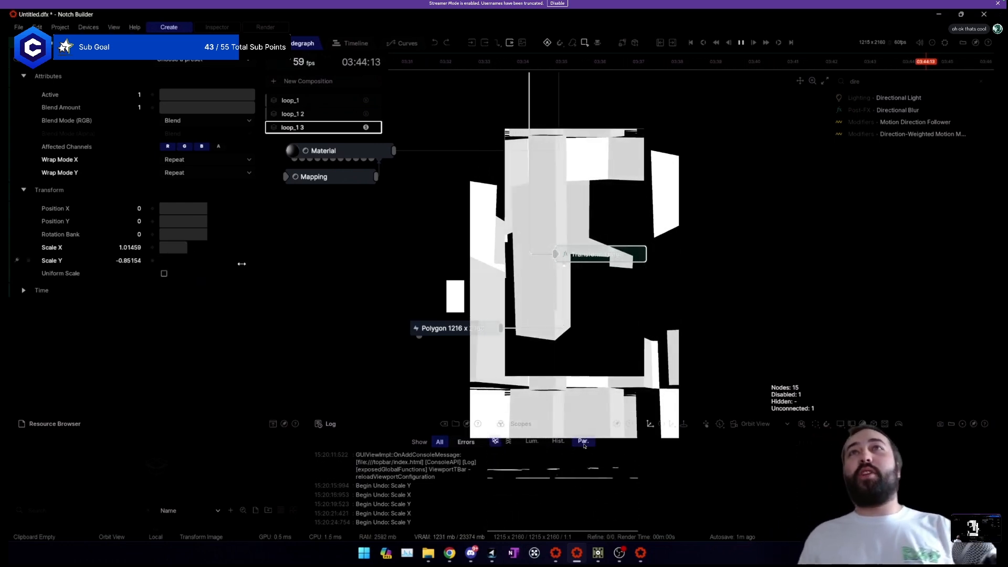
Set the Polygon's Softness to 0 for a hard-edged mask.
{"action": "left_click", "coordinate": [471, 329]}
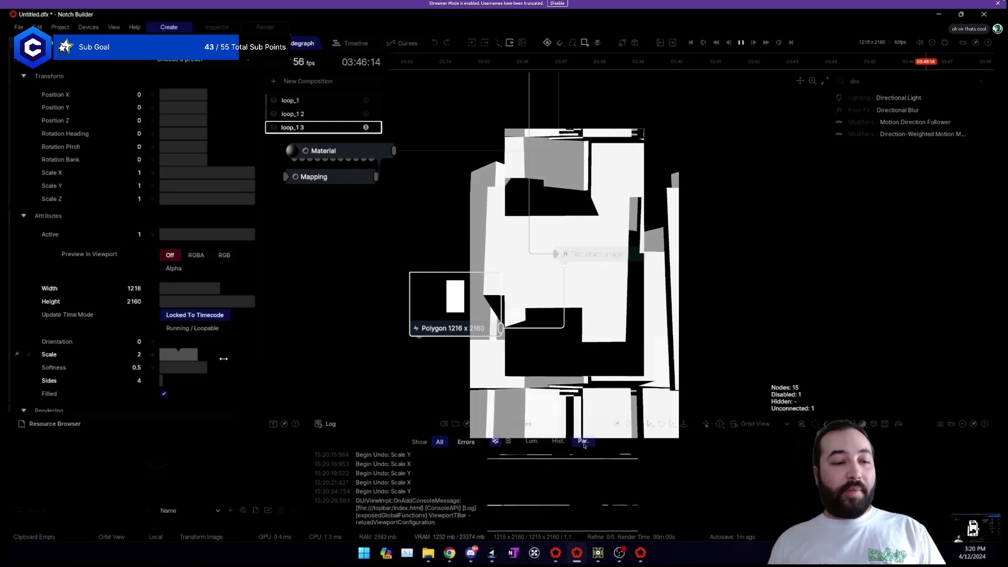
{"action": "scroll", "coordinate": [222, 357], "scroll_direction": "down", "scroll_amount": 1}
{"action": "left_click_drag", "start_coordinate": [203, 345], "coordinate": [202, 344]}
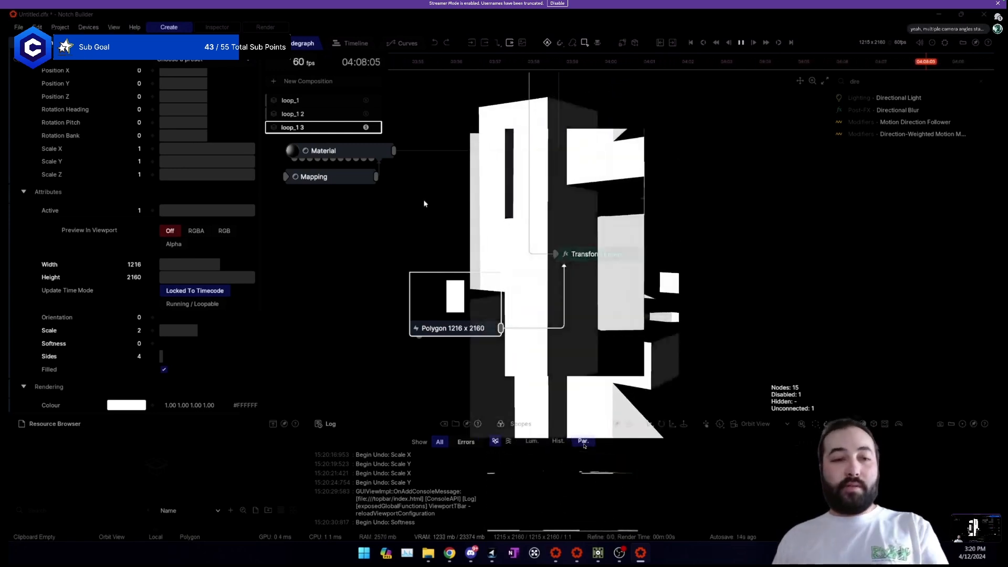
Duplicate the loop_1 3 layer in the timeline, make the copy the active layer and open its node graph.
{"action": "left_click", "coordinate": [351, 43]}
{"action": "left_click", "coordinate": [294, 104]}
{"action": "key", "text": "ctrl+d"}
{"action": "left_click", "coordinate": [268, 103]}
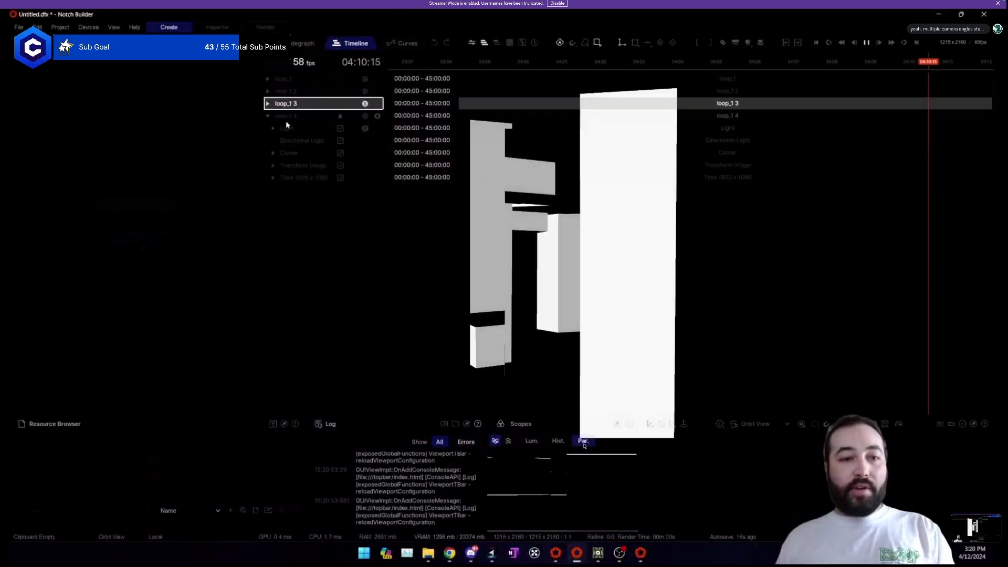
{"action": "left_click", "coordinate": [355, 118]}
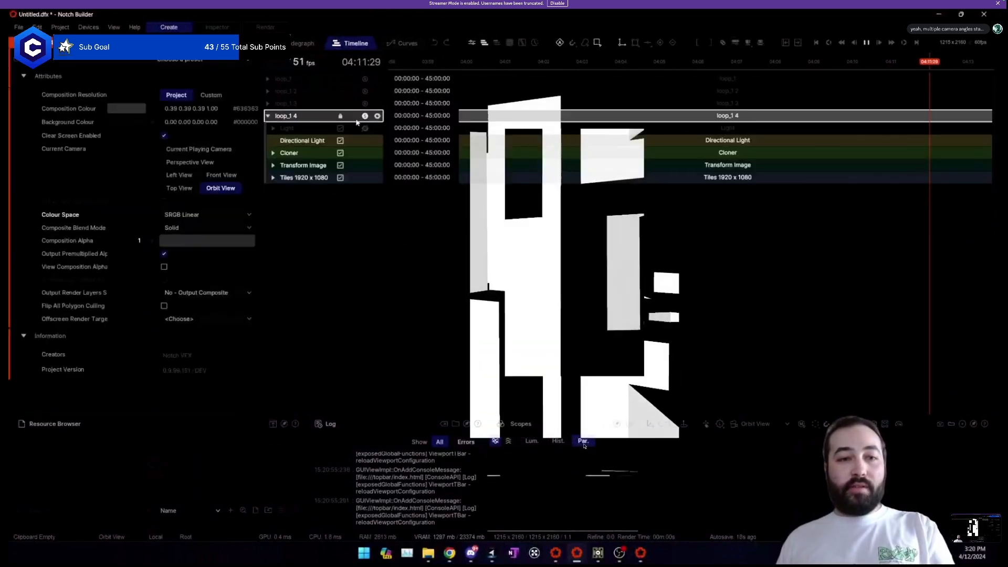
{"action": "left_click", "coordinate": [268, 116]}
{"action": "left_click", "coordinate": [304, 43]}
Add a Moebius Warp node to the loop_1 4 graph and connect it after the existing nodes.
{"action": "scroll", "coordinate": [567, 173], "scroll_direction": "down", "scroll_amount": 4}
{"action": "left_click_drag", "start_coordinate": [772, 212], "coordinate": [569, 205]}
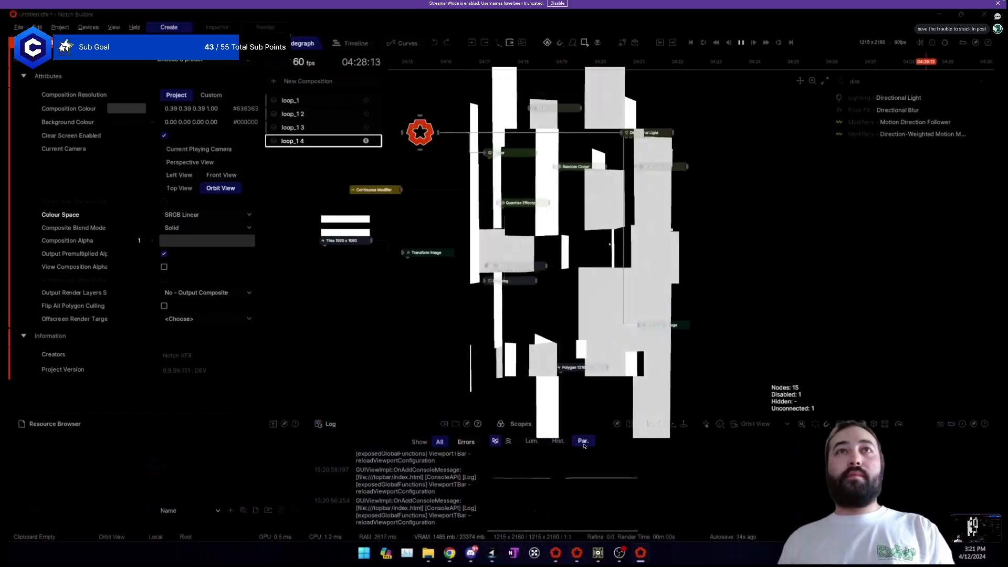
{"action": "left_click_drag", "start_coordinate": [678, 290], "coordinate": [612, 260]}
{"action": "left_click", "coordinate": [514, 276]}
{"action": "left_click", "coordinate": [875, 83]}
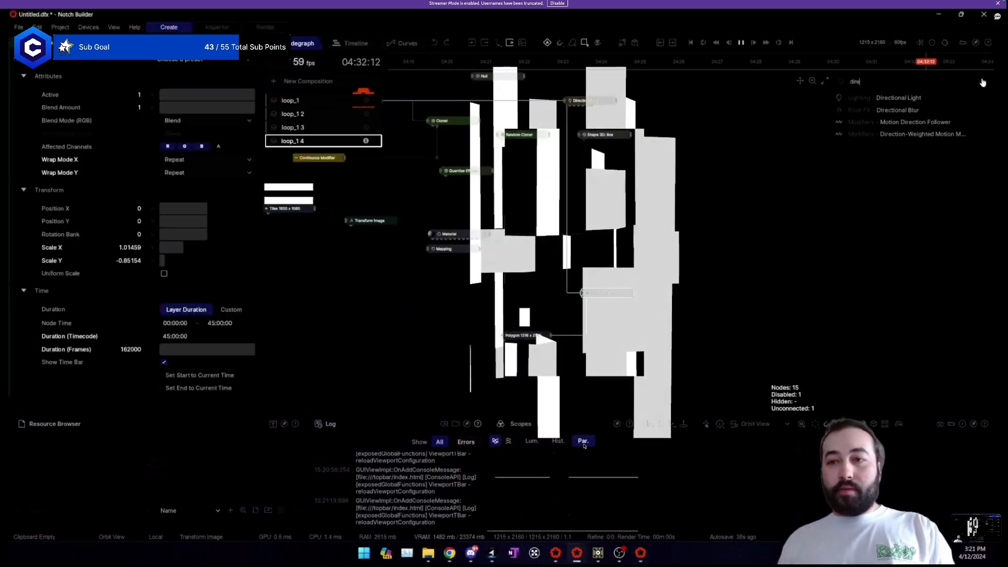
{"action": "key", "text": "BackSpace"}
{"action": "key", "text": "BackSpace"}
{"action": "key", "text": "BackSpace"}
{"action": "key", "text": "BackSpace"}
{"action": "type", "text": "moe"}
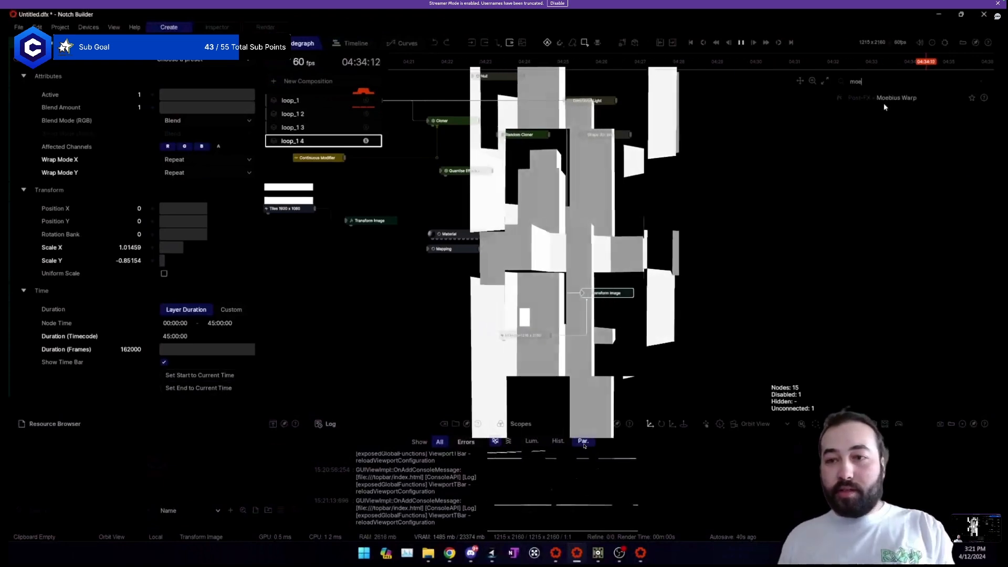
{"action": "left_click_drag", "start_coordinate": [893, 98], "coordinate": [696, 220]}
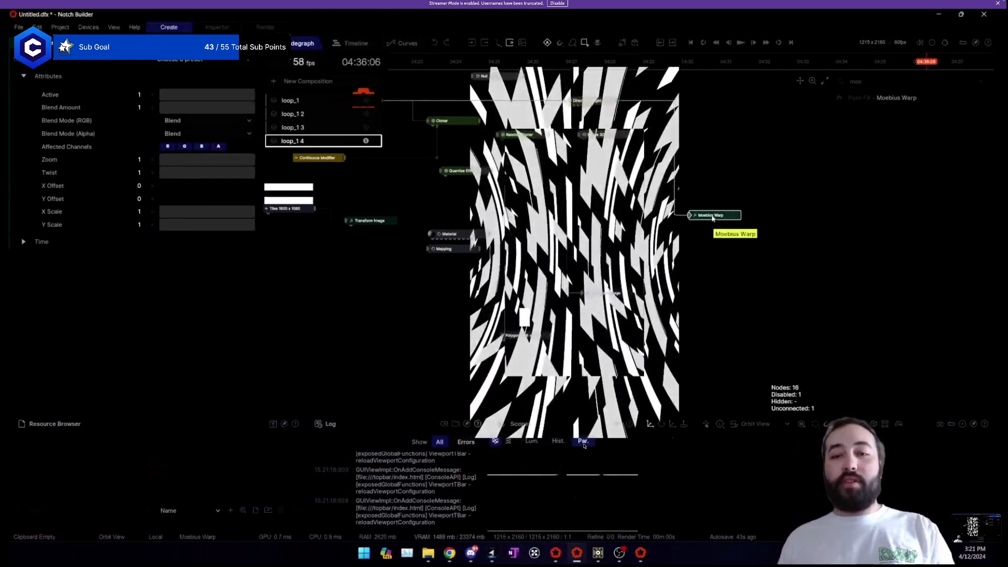
Resume playback and adjust the Moebius Warp to a Zoom of about 1.49 and a Twist of about 0.19, with a small Y Offset.
{"action": "key", "text": "space"}
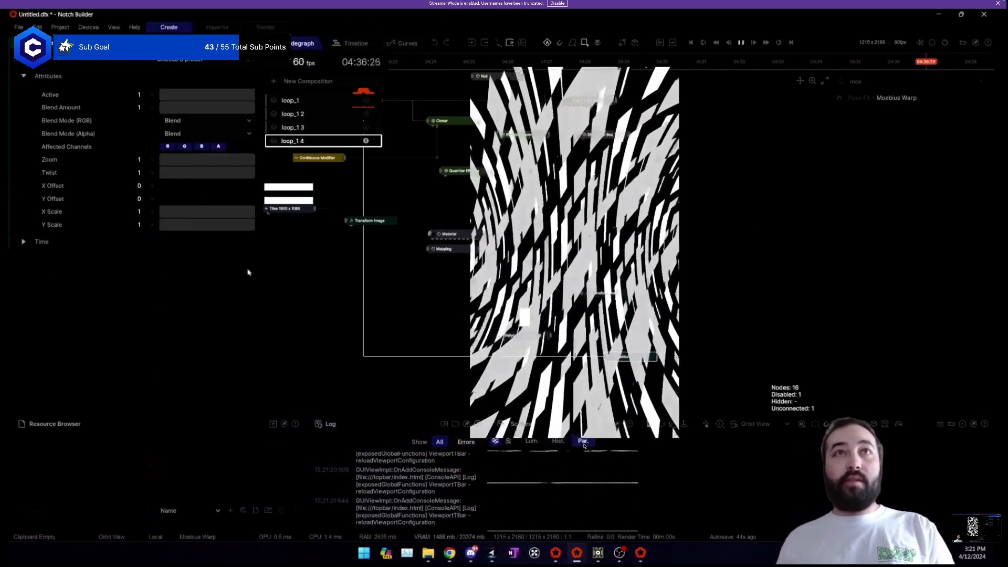
{"action": "mouse_move", "coordinate": [246, 159]}
{"action": "left_mouse_down"}
{"action": "mouse_move", "coordinate": [206, 154]}
{"action": "mouse_move", "coordinate": [249, 157]}
{"action": "left_mouse_up"}
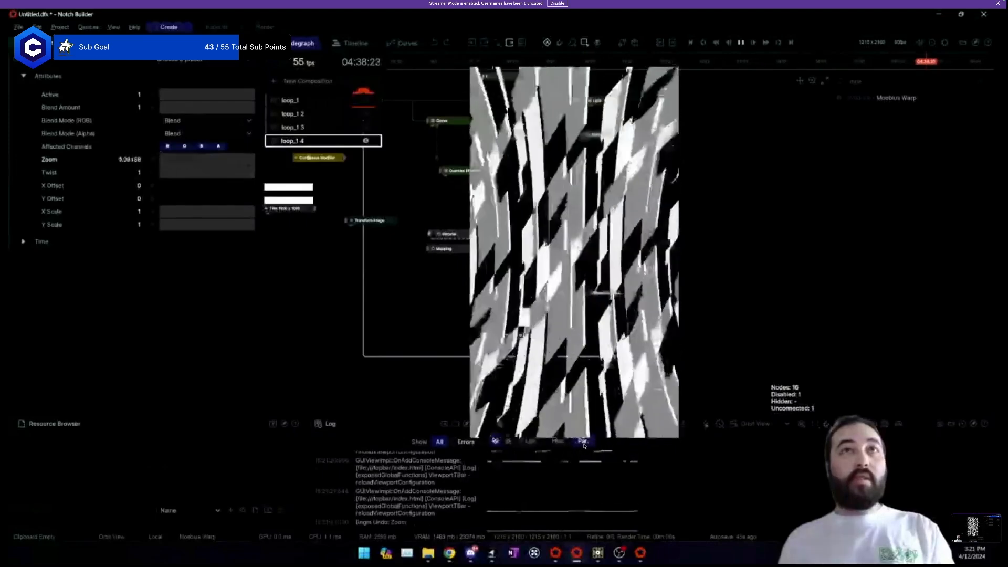
{"action": "left_click_drag", "start_coordinate": [206, 200], "coordinate": [181, 202]}
{"action": "left_click_drag", "start_coordinate": [246, 173], "coordinate": [177, 174]}
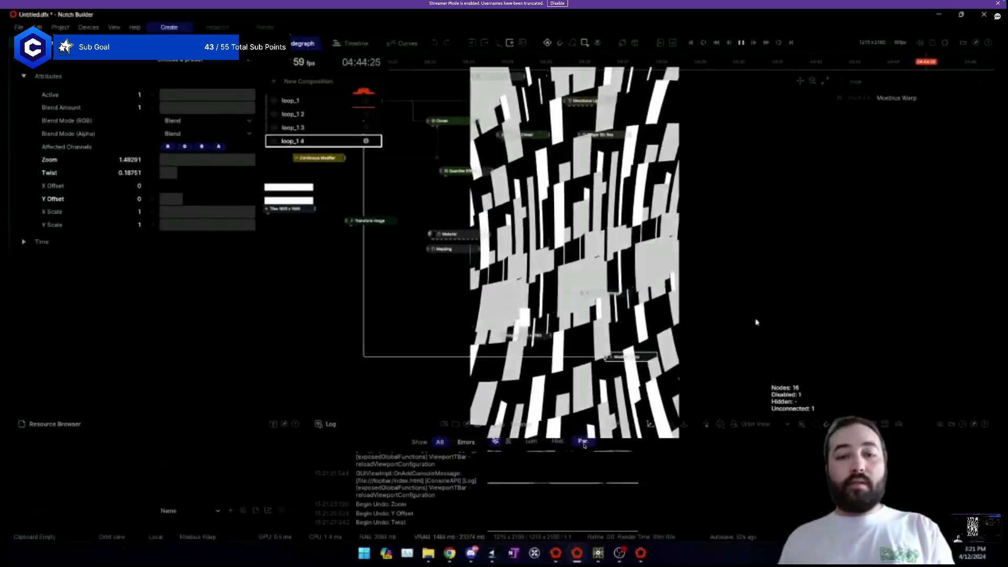
Insert a new composition in the timeline and open its empty node graph.
{"action": "left_click", "coordinate": [351, 44]}
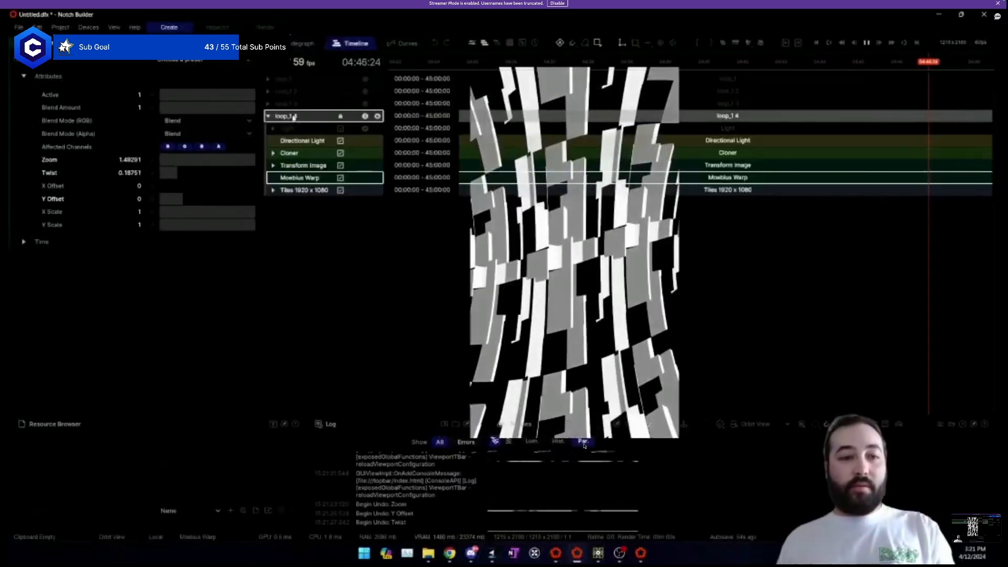
{"action": "left_click", "coordinate": [316, 117]}
{"action": "right_click", "coordinate": [318, 117]}
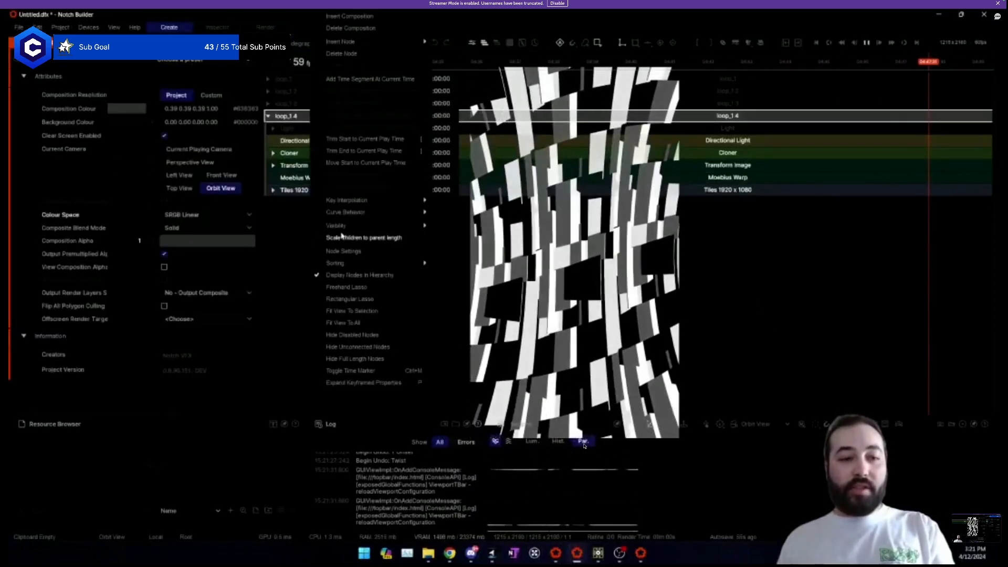
{"action": "left_click", "coordinate": [340, 23]}
{"action": "double_click", "coordinate": [499, 201]}
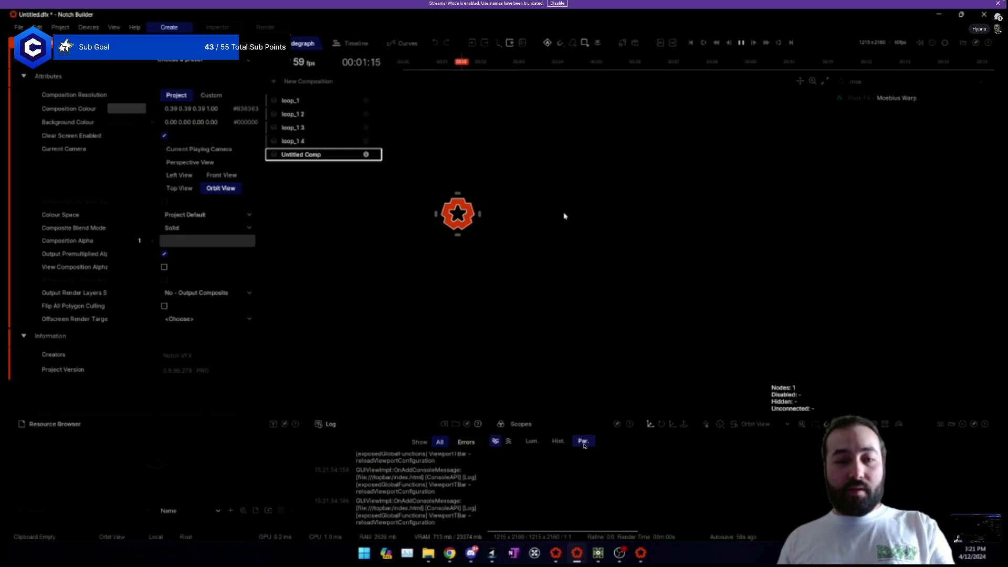
Add a Cloner to the root node, connect a Shape 3D node to it and change the shape type to Torus.
{"action": "double_click", "coordinate": [541, 224]}
{"action": "left_click", "coordinate": [599, 225]}
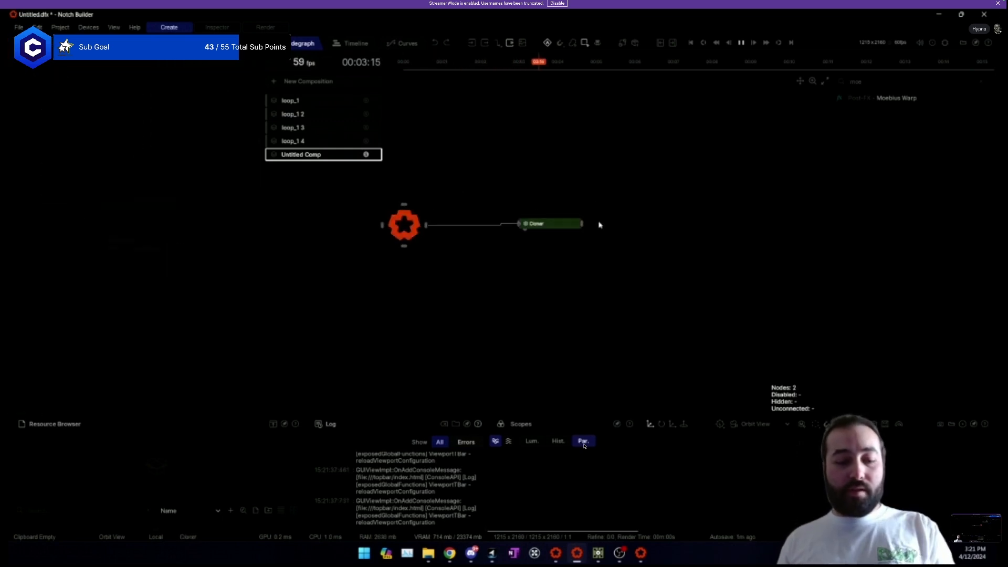
{"action": "key", "text": "s"}
{"action": "left_click_drag", "start_coordinate": [582, 225], "coordinate": [621, 257]}
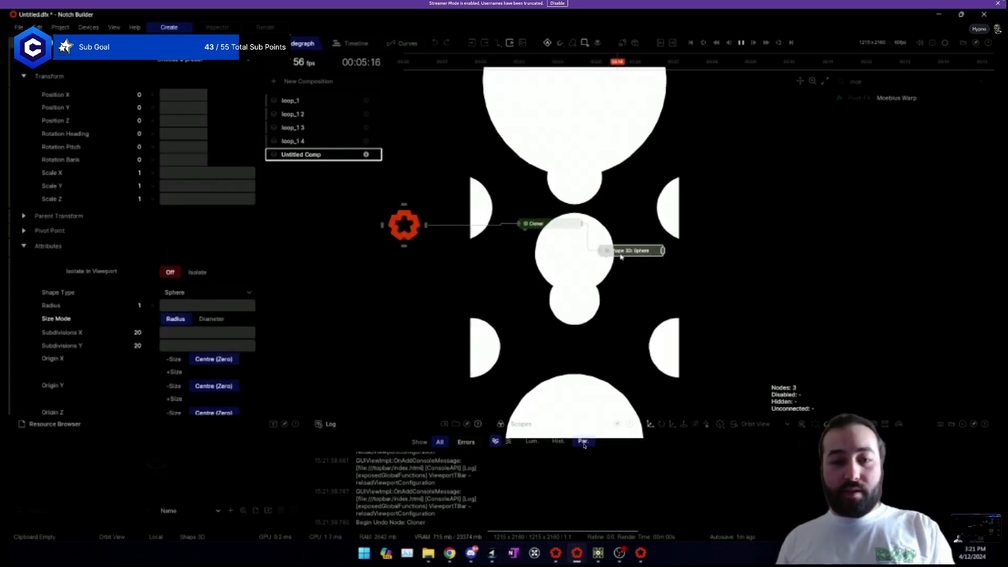
{"action": "left_click", "coordinate": [203, 292]}
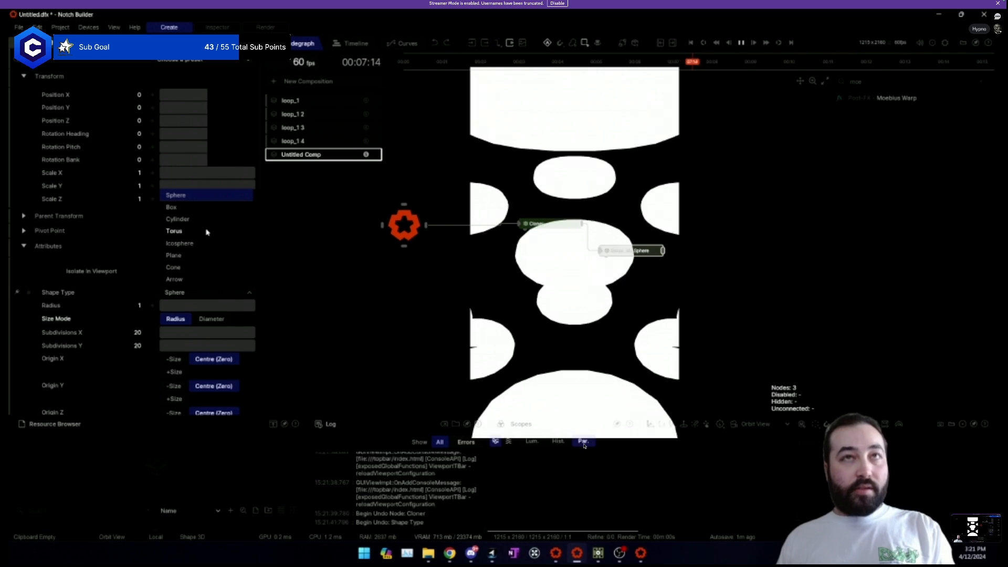
{"action": "left_click", "coordinate": [210, 231]}
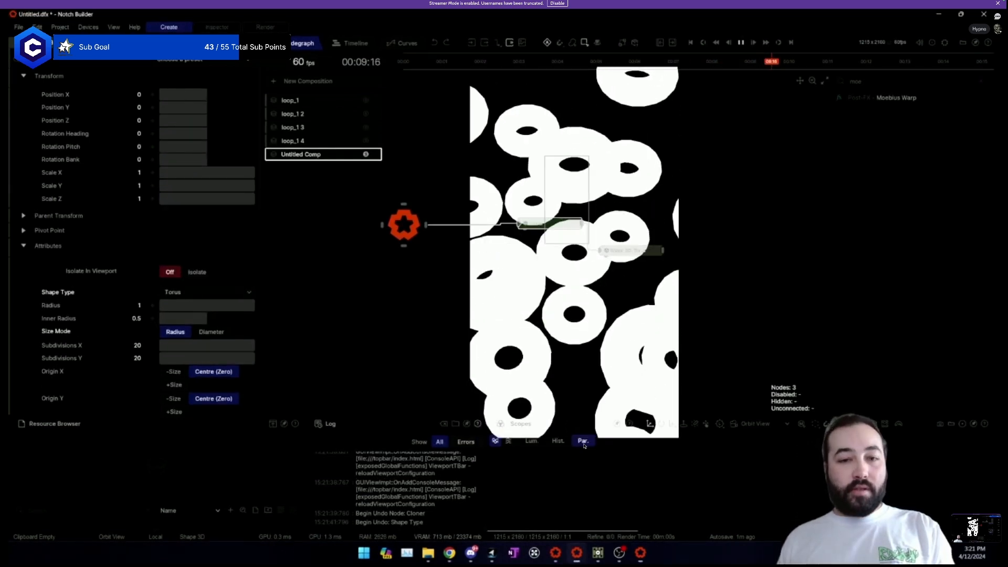
Set the Cloner's Grid Count Y to 0 and its Grid Count X and Z to about 1.91.
{"action": "left_click_drag", "start_coordinate": [544, 156], "coordinate": [589, 243]}
{"action": "scroll", "coordinate": [122, 306], "scroll_direction": "down", "scroll_amount": 2}
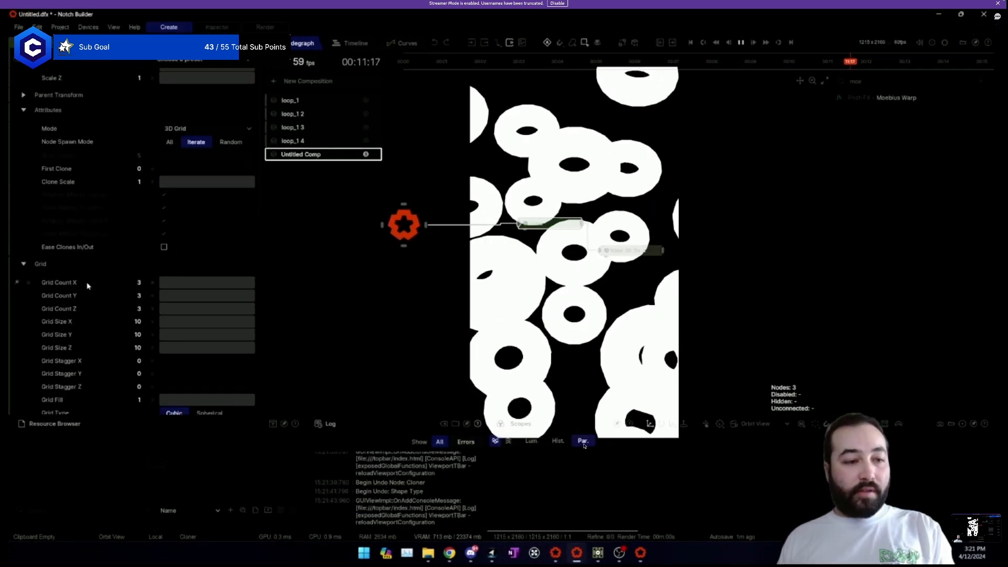
{"action": "left_click_drag", "start_coordinate": [85, 296], "coordinate": [81, 289]}
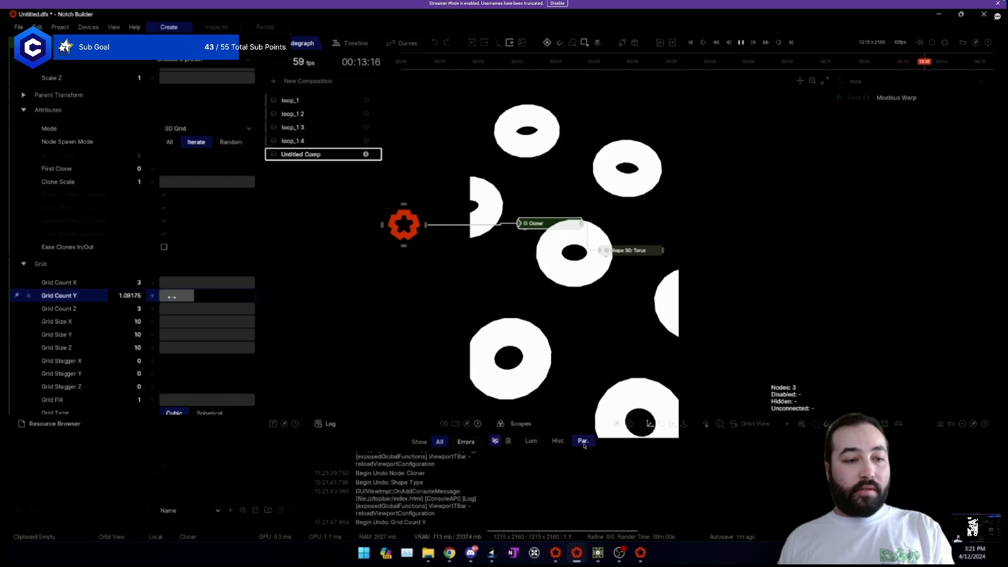
{"action": "left_click_drag", "start_coordinate": [181, 287], "coordinate": [212, 282]}
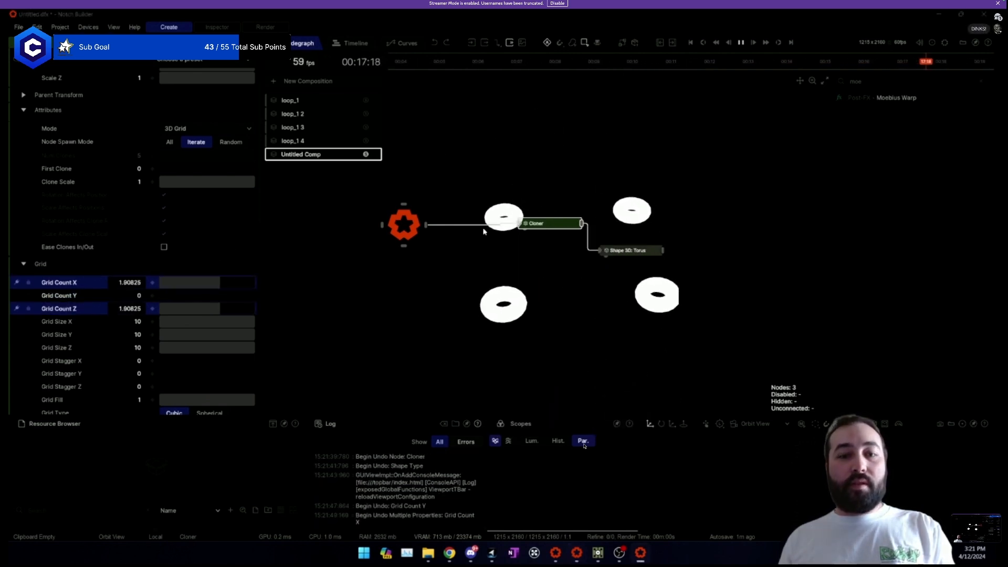
Reduce the Cloner's Grid Size X, Y and Z together to bring the tori closer.
{"action": "left_click", "coordinate": [605, 241]}
{"action": "left_click", "coordinate": [546, 223]}
{"action": "scroll", "coordinate": [98, 307], "scroll_direction": "down", "scroll_amount": 2}
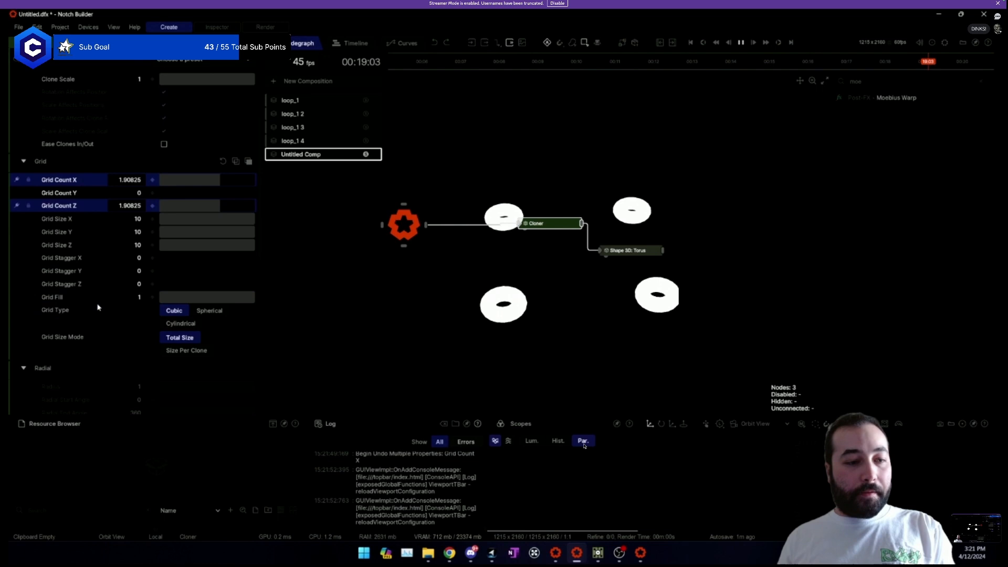
{"action": "left_click", "coordinate": [85, 222]}
{"action": "left_click", "coordinate": [74, 246], "text": "shift"}
{"action": "left_click_drag", "start_coordinate": [240, 218], "coordinate": [193, 217]}
Set the torus's Inner Radius to about 0.92 and both Subdivisions X and Y to 37.
{"action": "left_click_drag", "start_coordinate": [637, 280], "coordinate": [614, 200]}
{"action": "scroll", "coordinate": [205, 236], "scroll_direction": "down", "scroll_amount": 3}
{"action": "left_click_drag", "start_coordinate": [207, 191], "coordinate": [247, 182]}
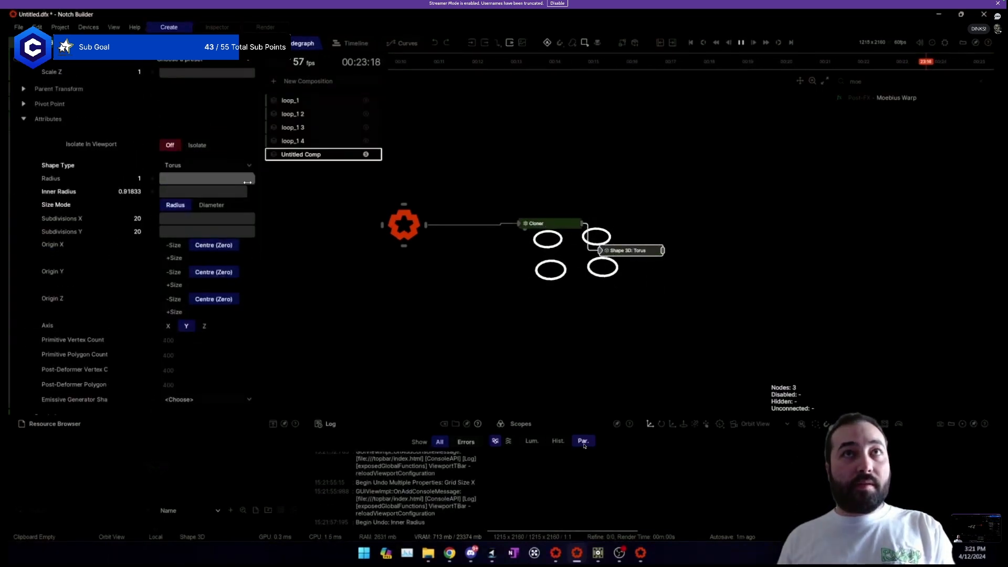
{"action": "left_click", "coordinate": [86, 232], "text": "shift"}
{"action": "left_click_drag", "start_coordinate": [207, 231], "coordinate": [395, 196]}
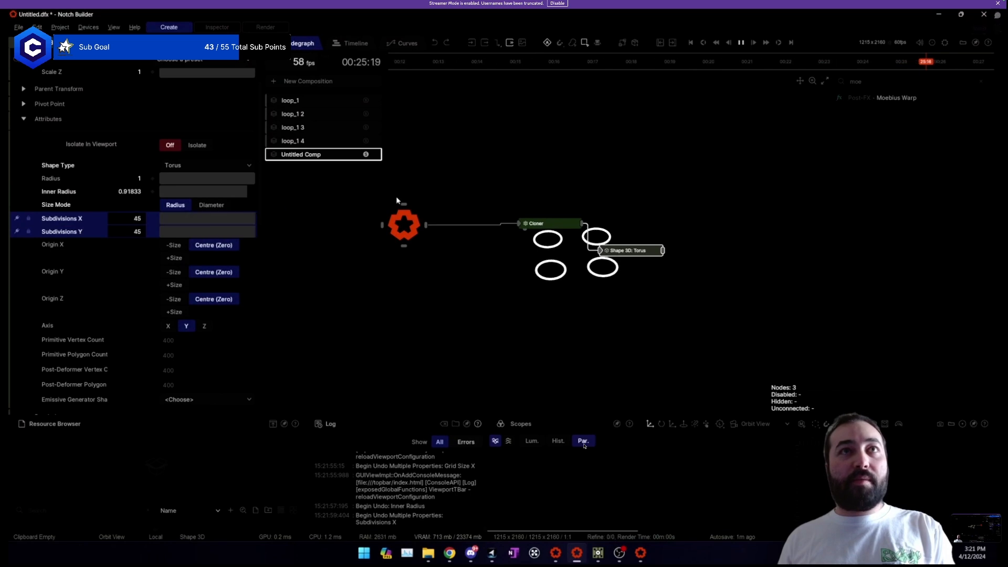
{"action": "left_click_drag", "start_coordinate": [324, 213], "coordinate": [337, 211]}
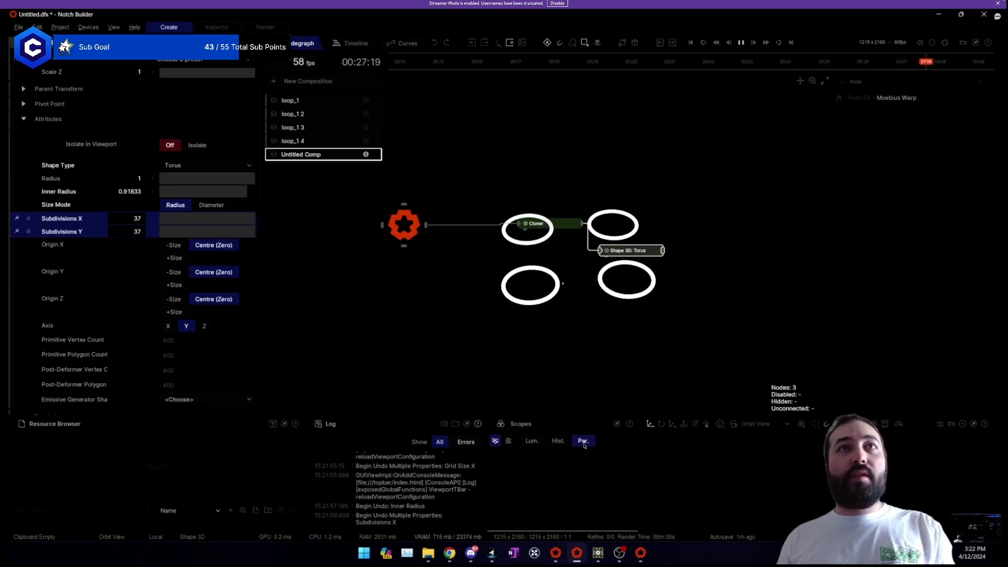
Scale the torus uniformly on X, Y and Z to about 3.58 so the rings overlap.
{"action": "scroll", "coordinate": [119, 169], "scroll_direction": "up", "scroll_amount": 5}
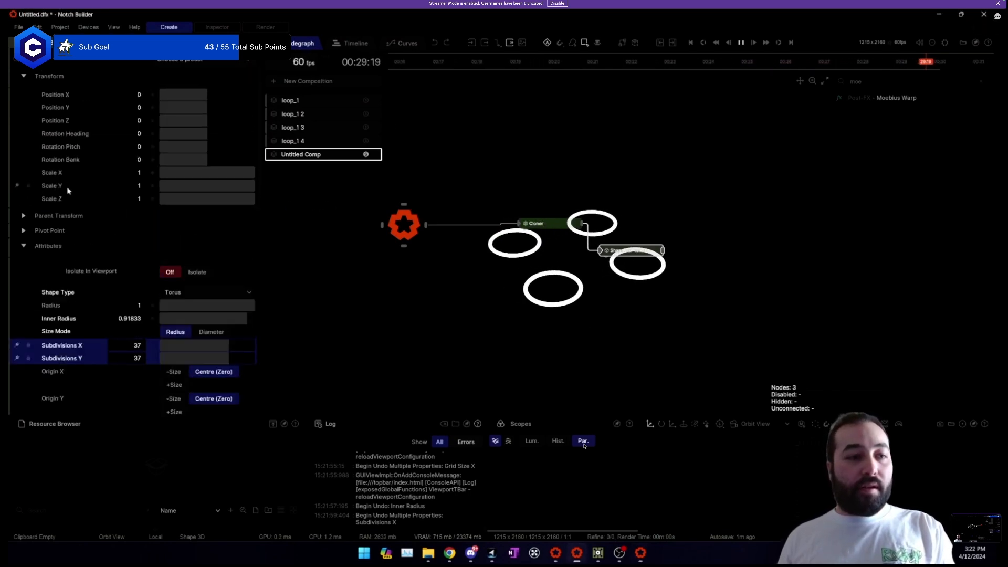
{"action": "left_click", "coordinate": [60, 173]}
{"action": "left_click", "coordinate": [57, 199], "text": "shift"}
{"action": "left_click_drag", "start_coordinate": [183, 185], "coordinate": [488, 157]}
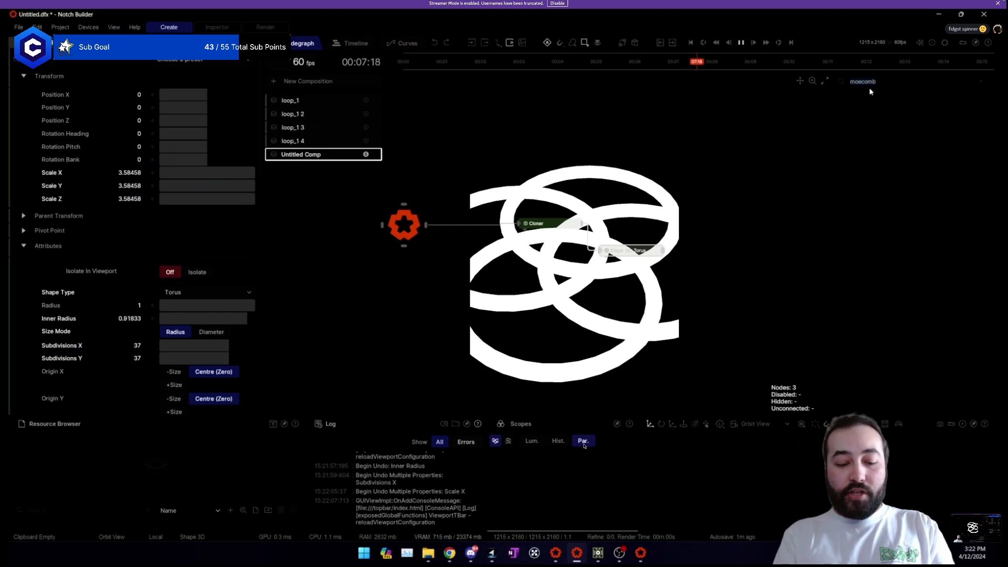
Add a Combine Geometry node under the root and move the Cloner and torus nodes below it.
{"action": "type", "text": "comb"}
{"action": "left_click_drag", "start_coordinate": [848, 122], "coordinate": [611, 161]}
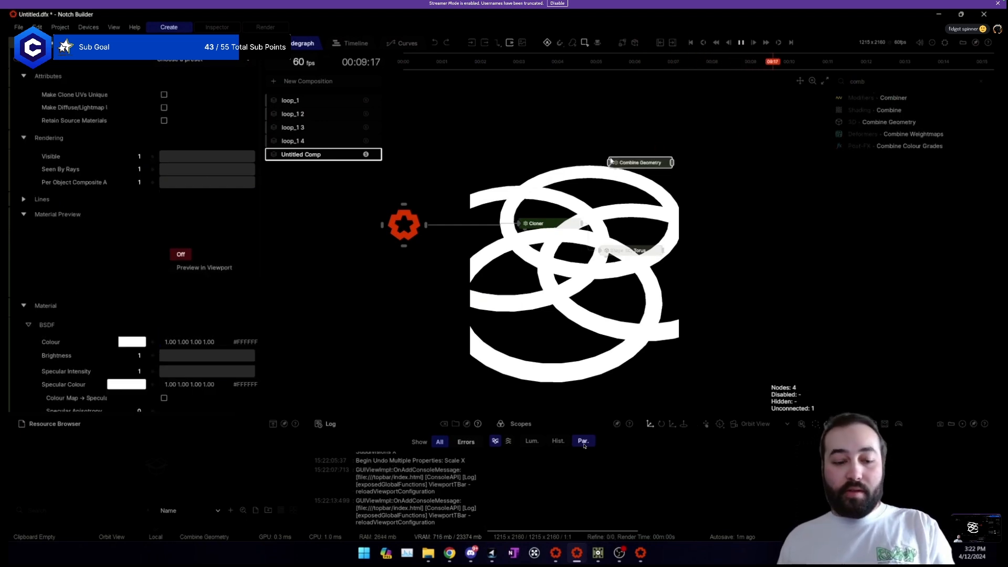
{"action": "left_click_drag", "start_coordinate": [547, 225], "coordinate": [546, 225]}
{"action": "left_click_drag", "start_coordinate": [547, 224], "coordinate": [540, 283]}
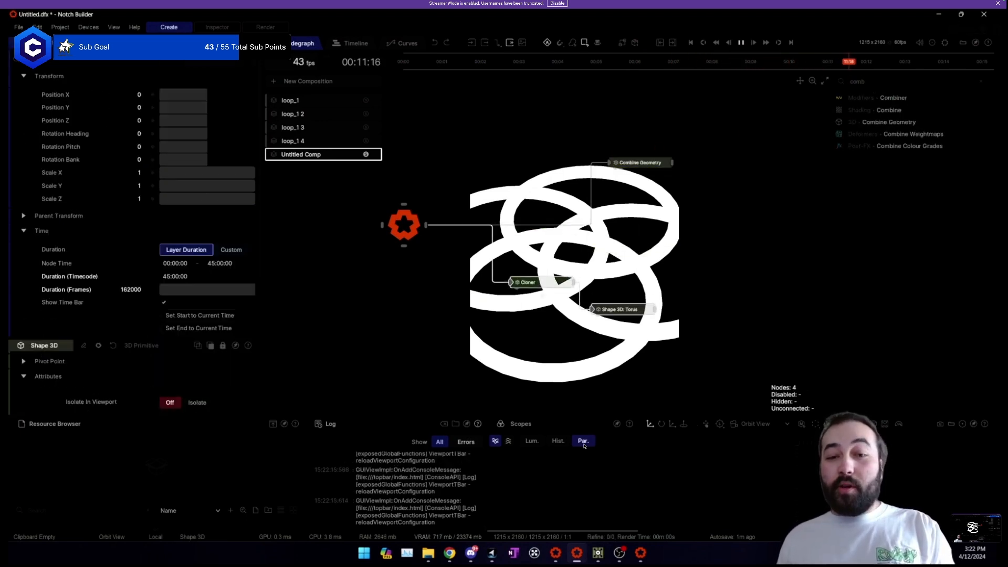
Reposition the Combine Geometry node beside the Cloner and feed the Cloner into its geometry input.
{"action": "left_click", "coordinate": [543, 315]}
{"action": "left_click_drag", "start_coordinate": [611, 167], "coordinate": [645, 241]}
{"action": "left_click", "coordinate": [609, 258]}
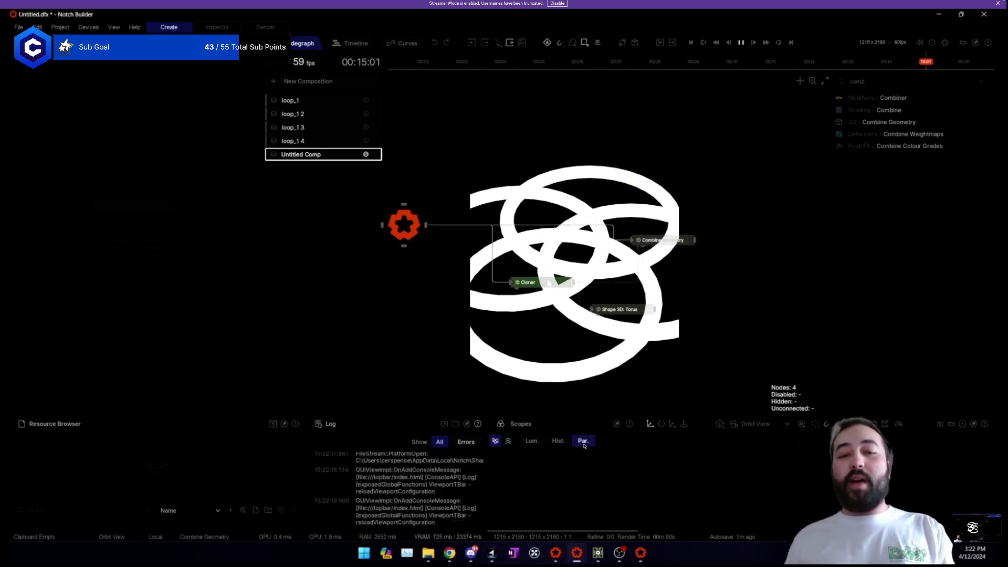
{"action": "left_click", "coordinate": [626, 311]}
{"action": "left_click_drag", "start_coordinate": [626, 277], "coordinate": [502, 237]}
{"action": "scroll", "coordinate": [456, 222], "scroll_direction": "up", "scroll_amount": 4}
{"action": "left_click", "coordinate": [517, 171]}
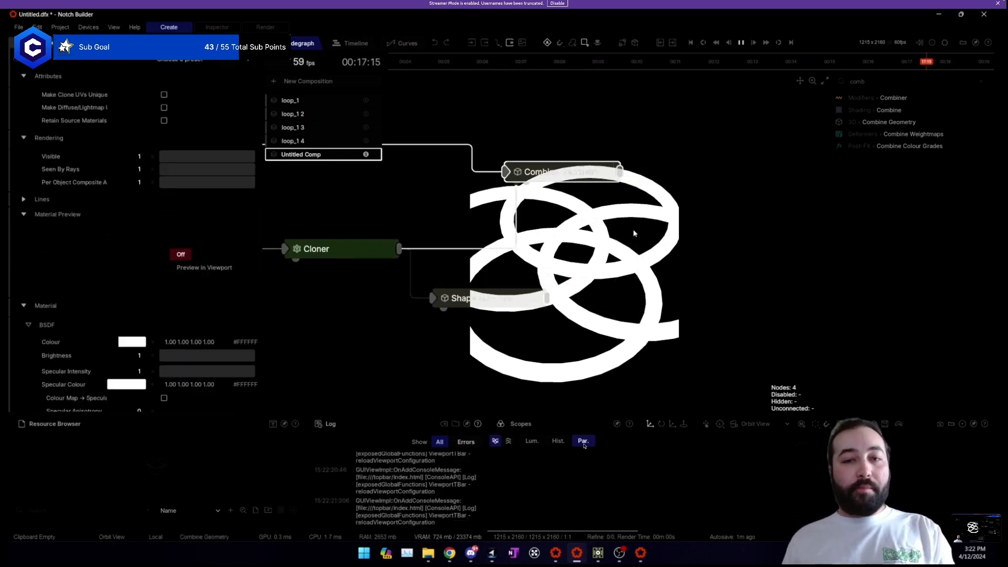
Find the Twist deformer and connect it to the Combine Geometry node.
{"action": "left_click", "coordinate": [980, 81]}
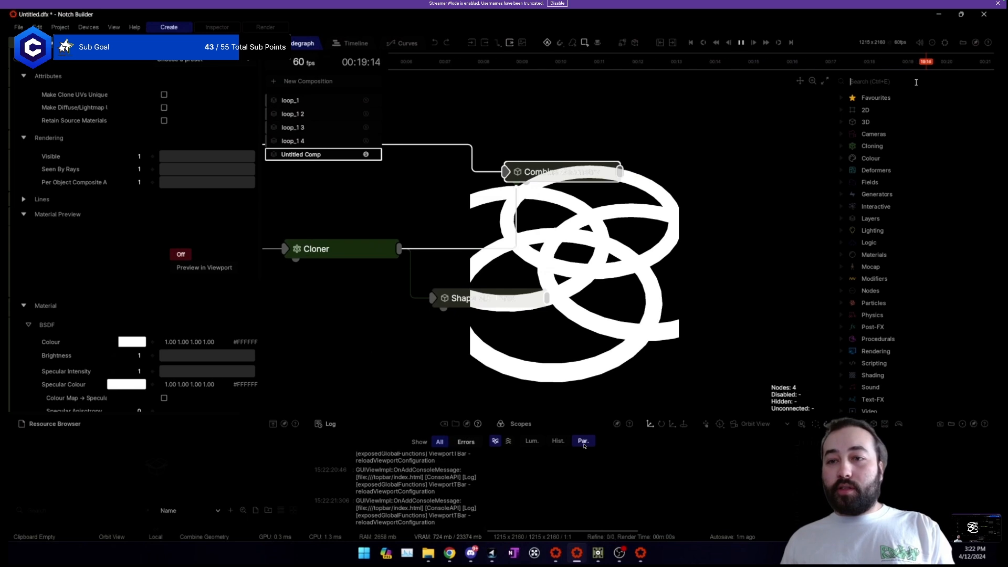
{"action": "type", "text": "twis"}
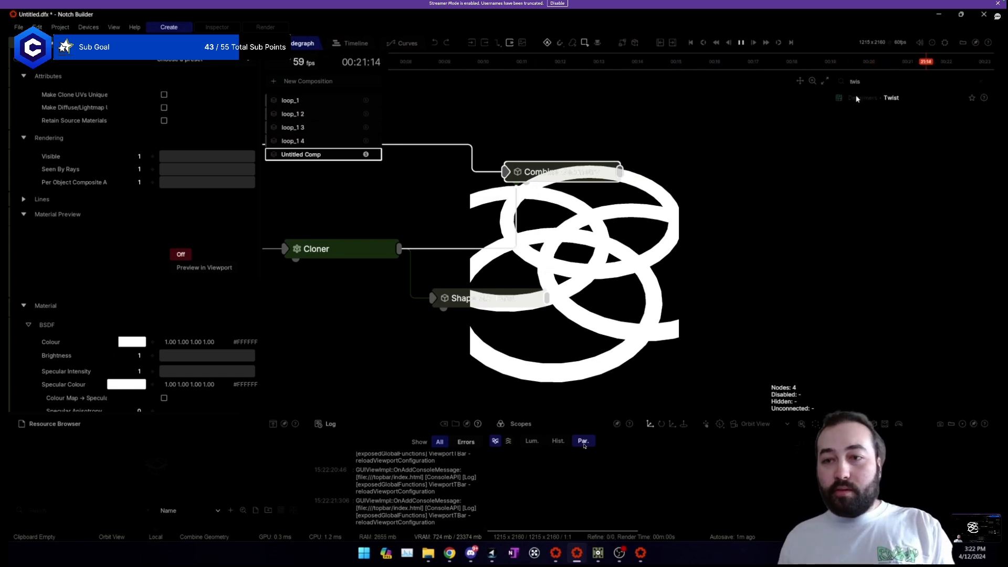
{"action": "key", "text": "Return"}
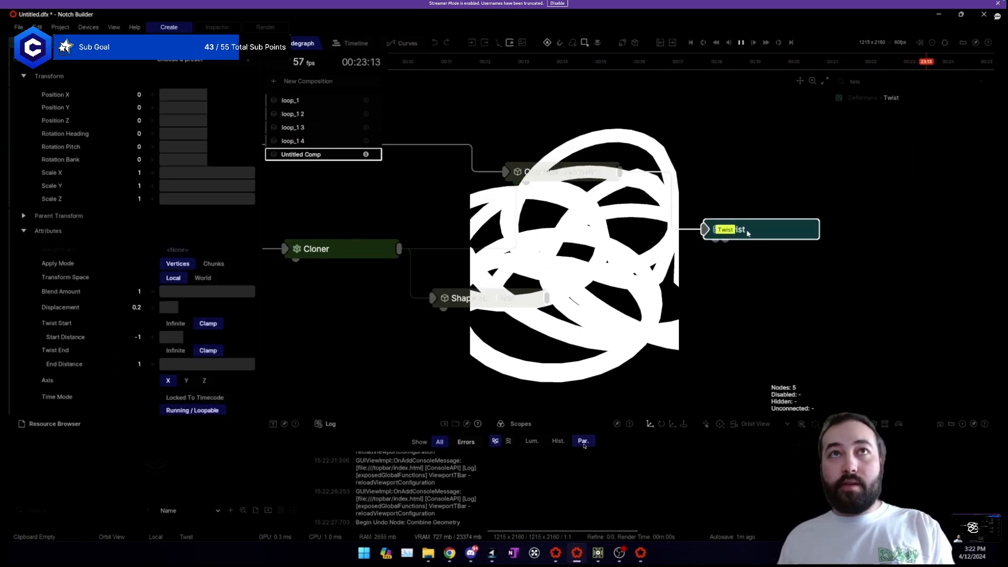
Set the source torus's Visible value to 0 so only the twisted combined geometry renders.
{"action": "left_click", "coordinate": [457, 298]}
{"action": "scroll", "coordinate": [63, 253], "scroll_direction": "down", "scroll_amount": 3}
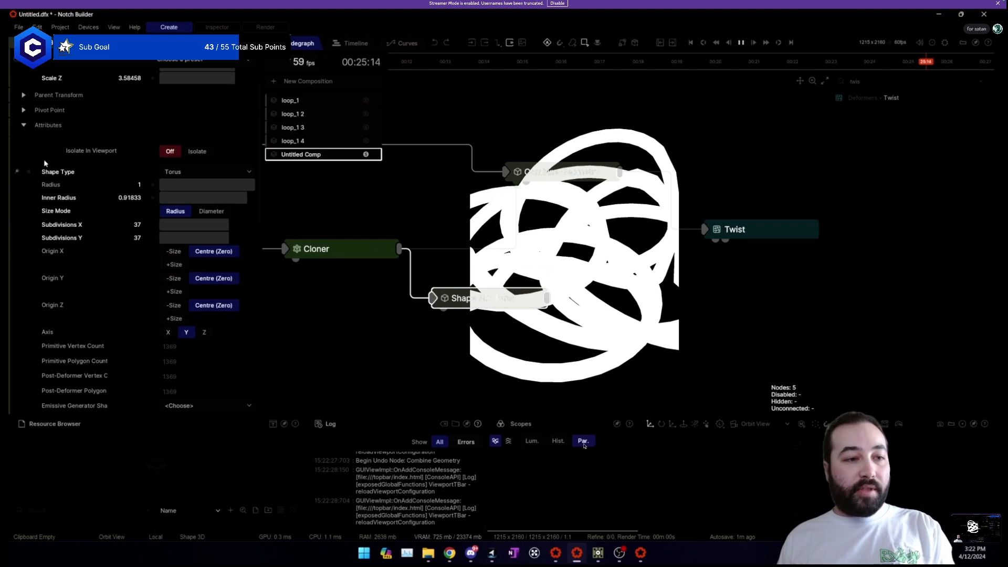
{"action": "left_click", "coordinate": [39, 125]}
{"action": "left_click_drag", "start_coordinate": [223, 162], "coordinate": [158, 162]}
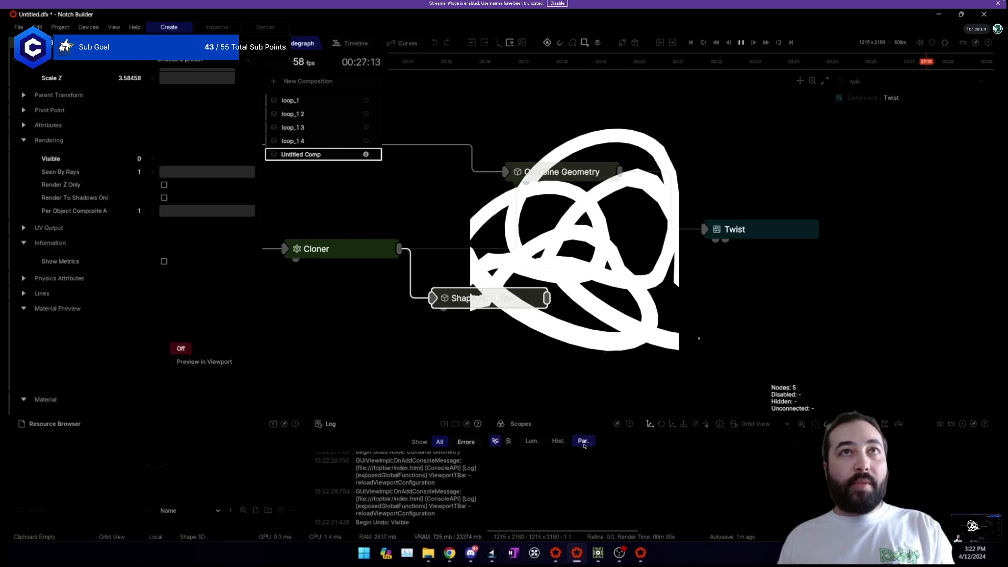
Set the source torus's Subdivisions X and Y to 146 and thin it with an Inner Radius of 0.9763.
{"action": "left_click", "coordinate": [39, 125]}
{"action": "key", "text": "alt+Tab"}
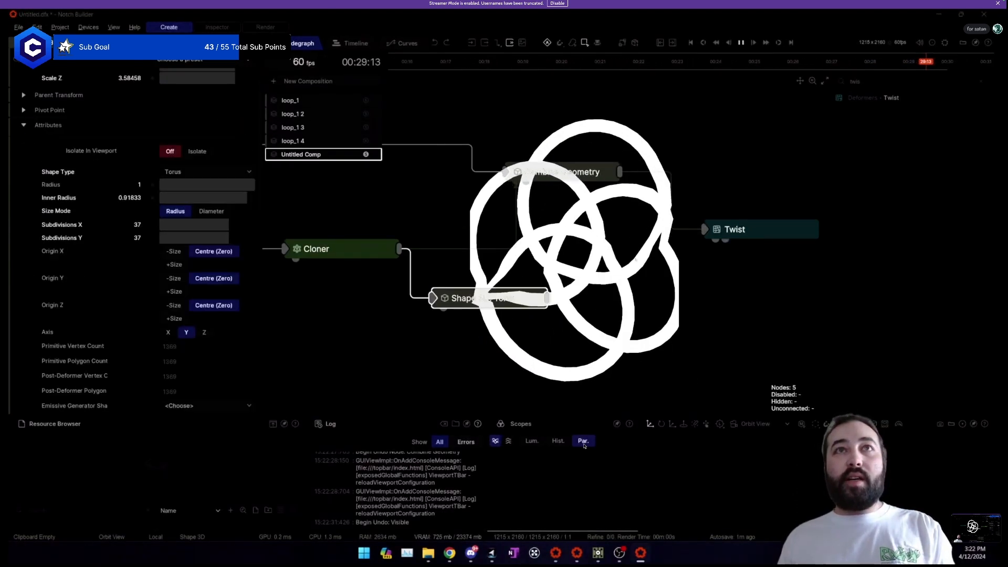
{"action": "left_click_drag", "start_coordinate": [568, 245], "coordinate": [539, 129]}
{"action": "left_click", "coordinate": [488, 298]}
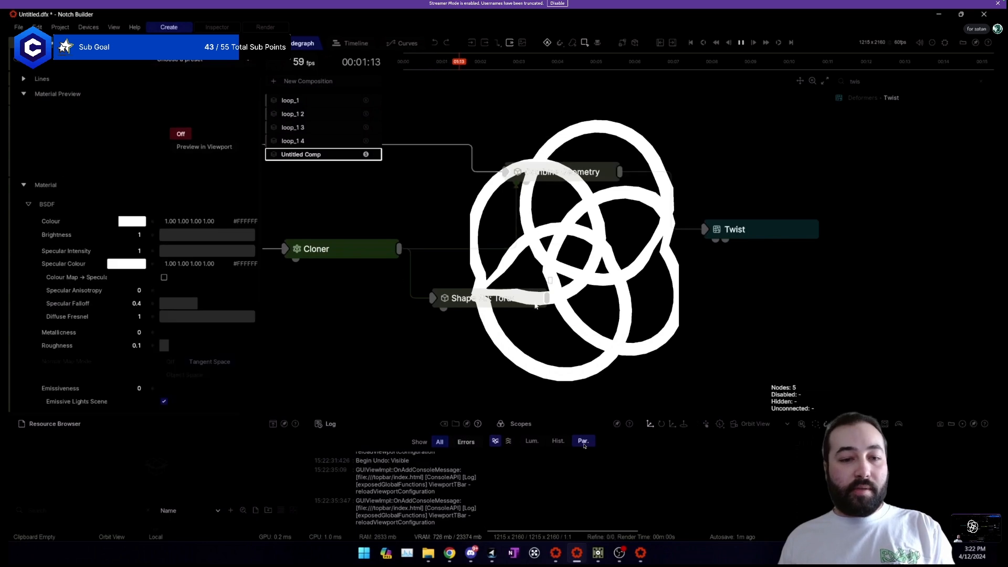
{"action": "left_click", "coordinate": [80, 240], "text": "shift"}
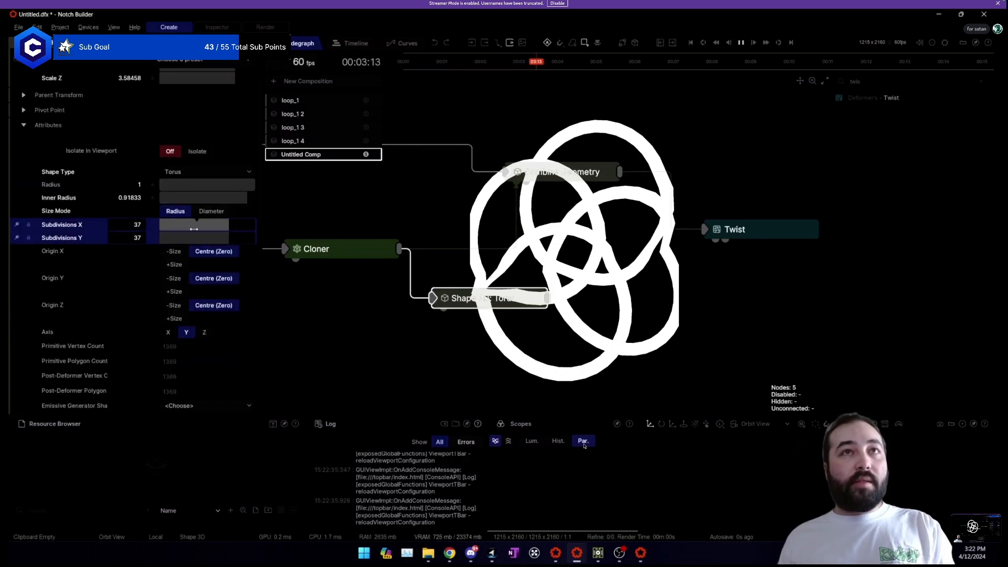
{"action": "left_click_drag", "start_coordinate": [209, 226], "coordinate": [430, 218]}
{"action": "left_click", "coordinate": [541, 333]}
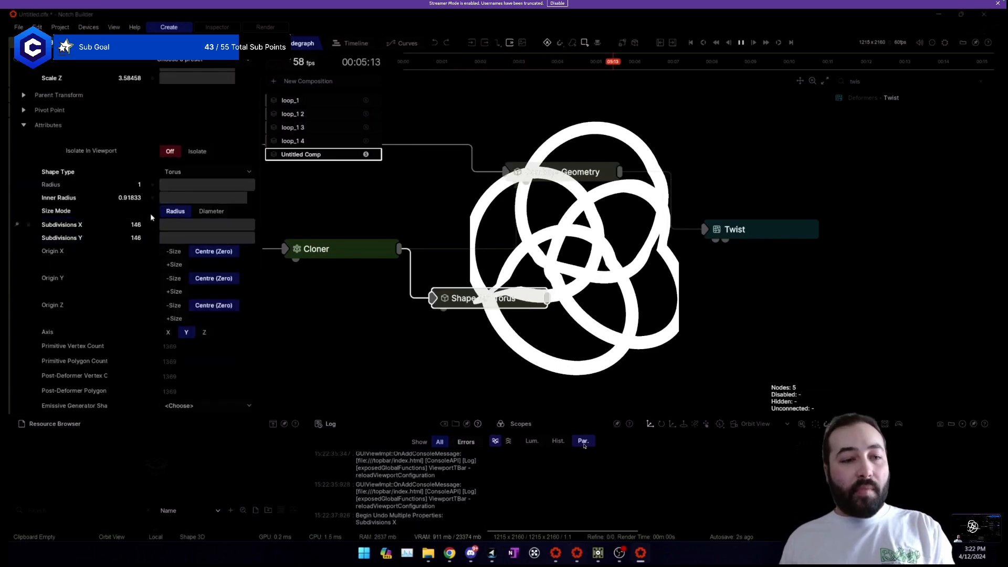
{"action": "left_click_drag", "start_coordinate": [228, 197], "coordinate": [403, 192]}
Add a Continuous Modifier node in free space below the root node.
{"action": "left_click_drag", "start_coordinate": [310, 319], "coordinate": [559, 294]}
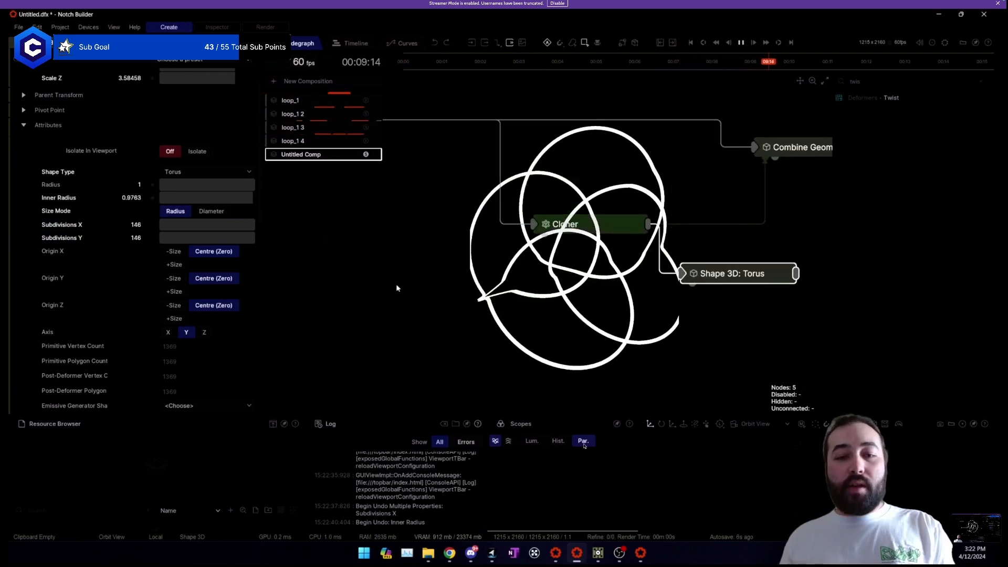
{"action": "left_click", "coordinate": [396, 285]}
{"action": "left_click_drag", "start_coordinate": [397, 285], "coordinate": [486, 288]}
{"action": "key", "text": "m"}
{"action": "key", "text": "c"}
{"action": "left_click_drag", "start_coordinate": [440, 242], "coordinate": [404, 317]}
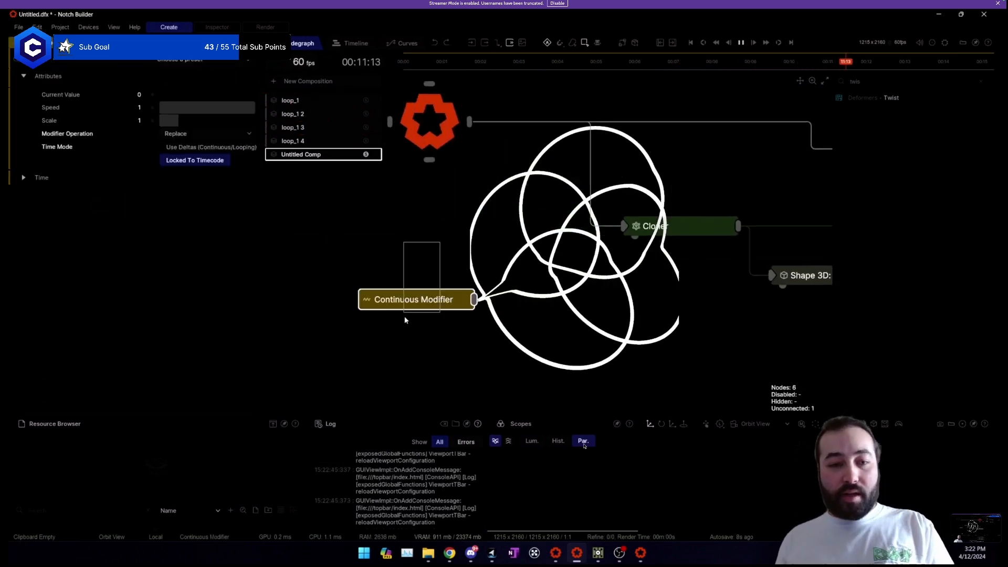
Try out other Rotation Heading values on the Cloner and undo the changes.
{"action": "left_click", "coordinate": [656, 226]}
{"action": "mouse_move", "coordinate": [202, 131]}
{"action": "left_mouse_down"}
{"action": "mouse_move", "coordinate": [285, 123]}
{"action": "mouse_move", "coordinate": [197, 130]}
{"action": "left_mouse_up"}
{"action": "key", "text": "ctrl+z"}
{"action": "left_click", "coordinate": [551, 232]}
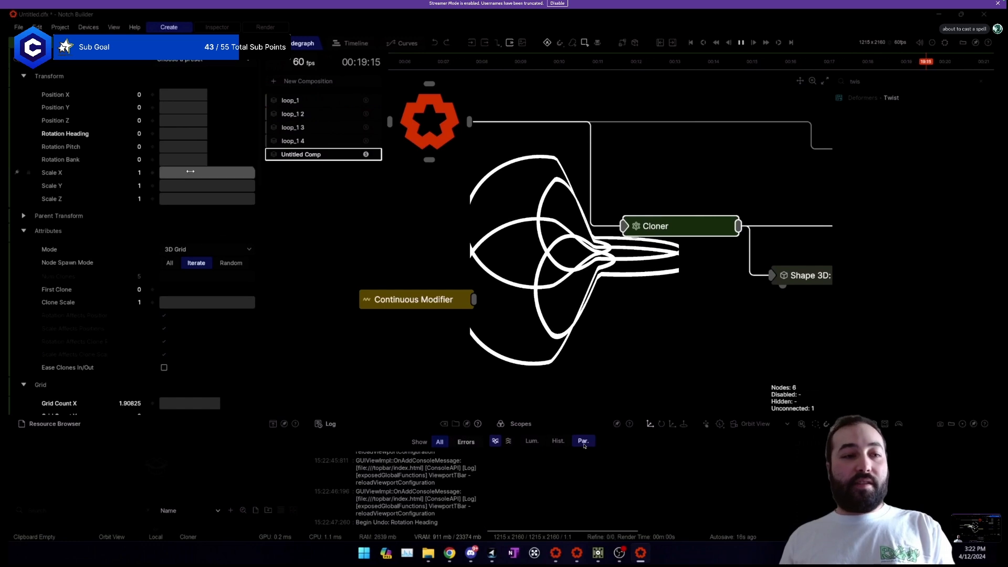
{"action": "left_click_drag", "start_coordinate": [196, 134], "coordinate": [226, 143]}
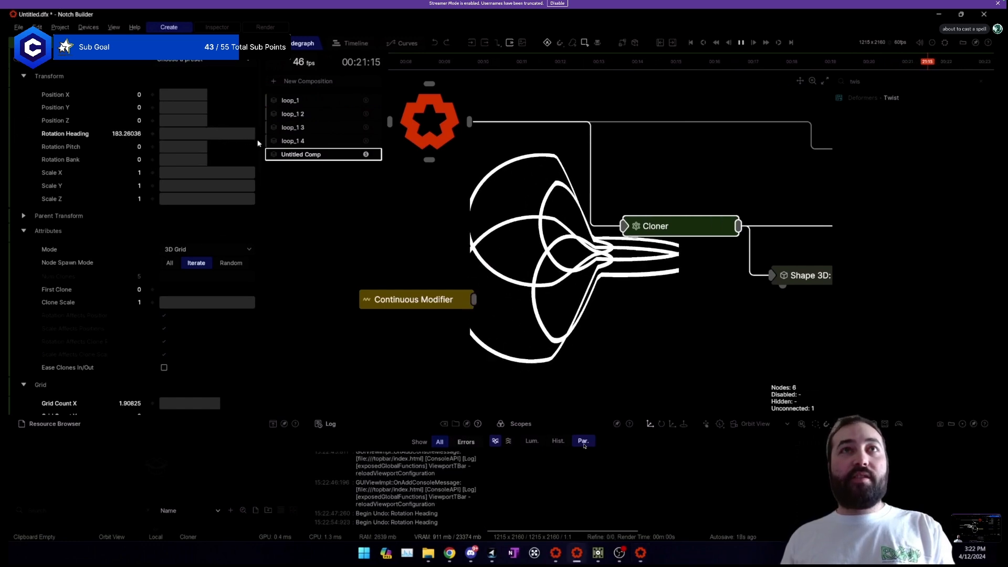
{"action": "key", "text": "ctrl+z"}
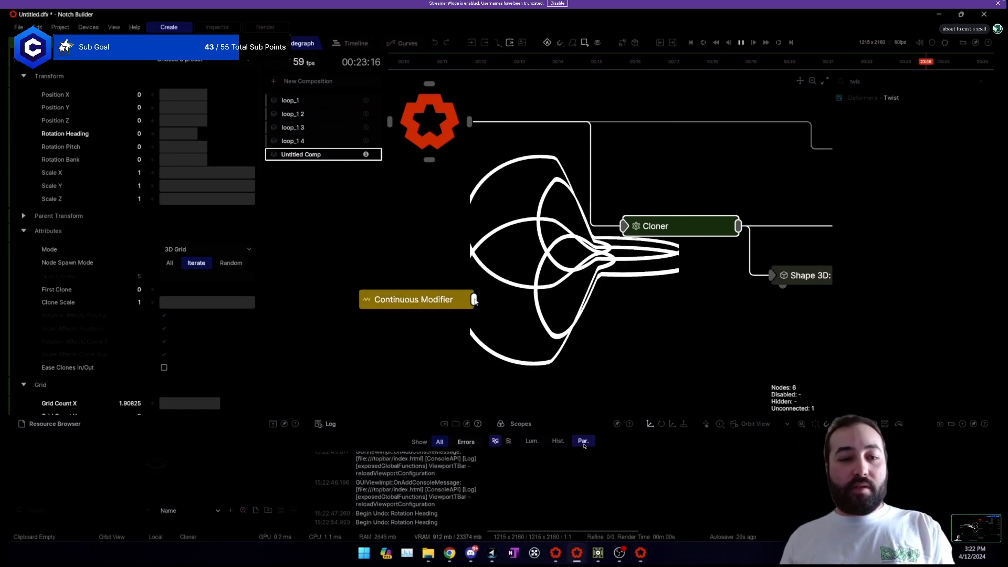
Drive the Cloner's Rotation Heading with the Continuous Modifier and set the modifier's Scale to 90.
{"action": "left_click_drag", "start_coordinate": [474, 299], "coordinate": [87, 139]}
{"action": "left_click", "coordinate": [417, 294]}
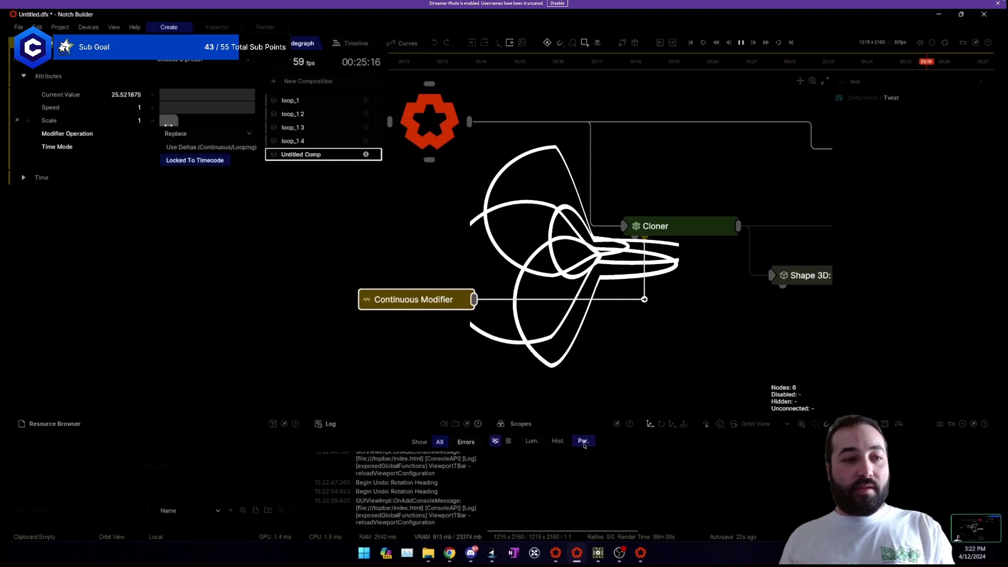
{"action": "left_click", "coordinate": [140, 119]}
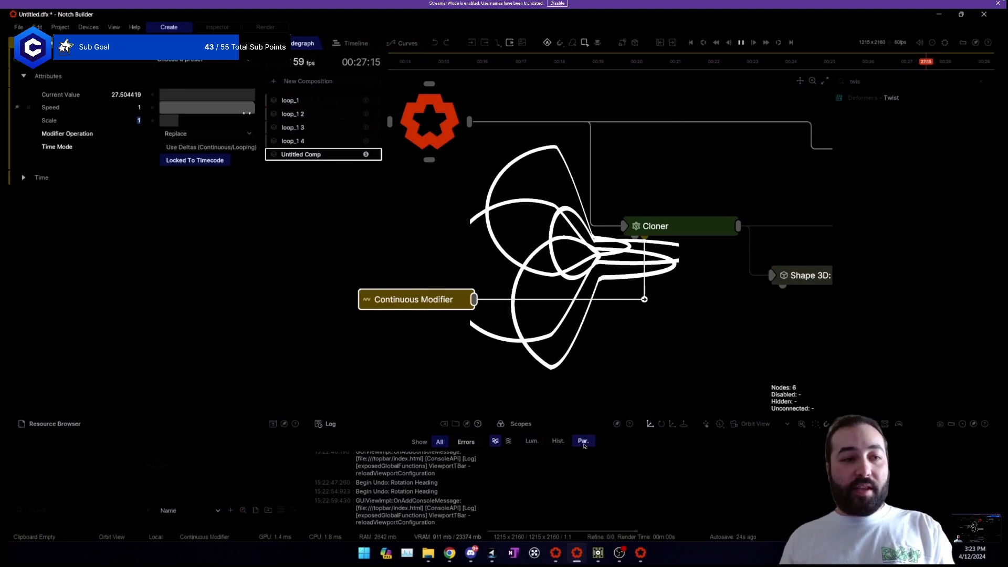
{"action": "type", "text": "90"}
{"action": "key", "text": "Return"}
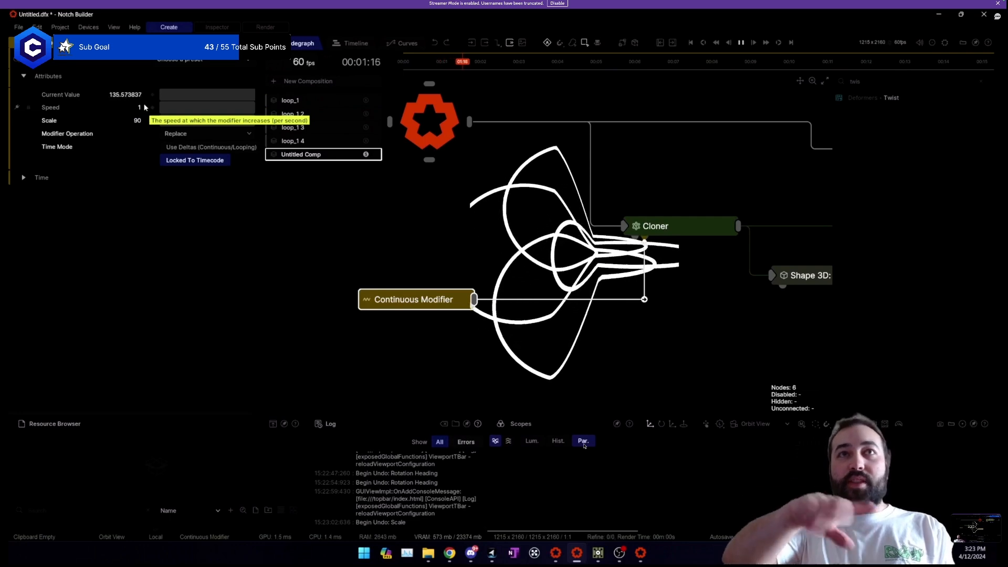
Set the Continuous Modifier's Speed to 1/4.
{"action": "left_click", "coordinate": [120, 107]}
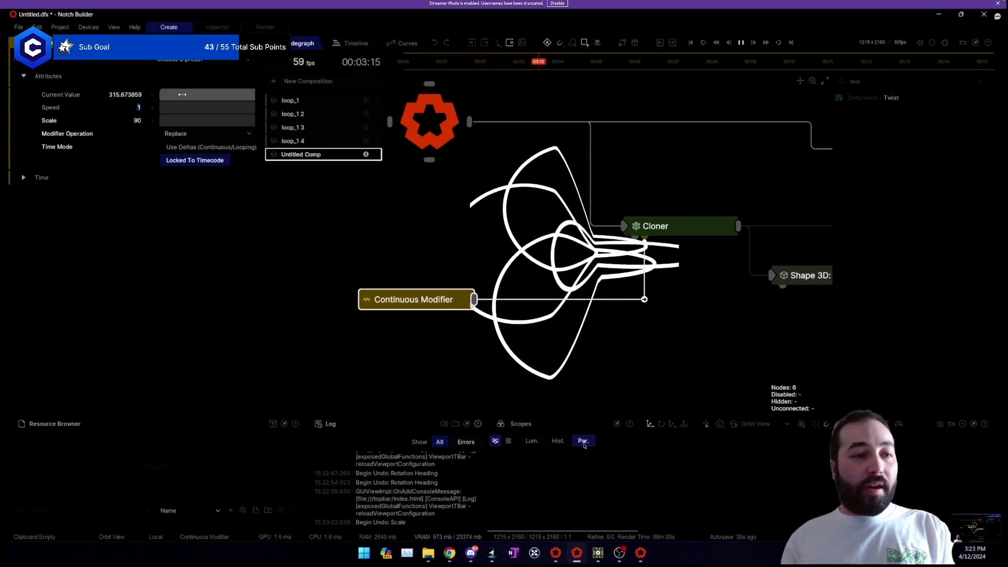
{"action": "type", "text": "1/4"}
{"action": "key", "text": "Return"}
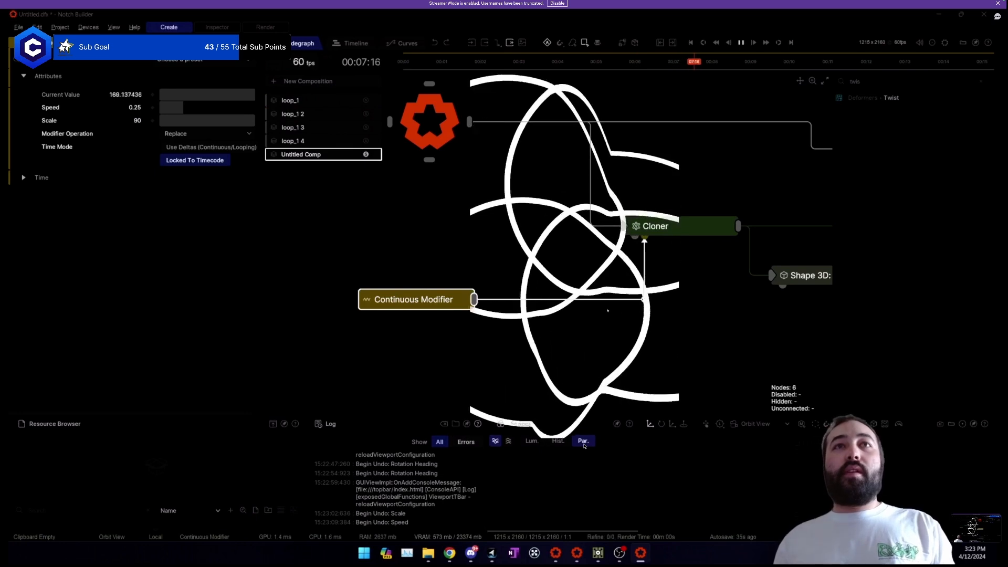
{"action": "left_click_drag", "start_coordinate": [629, 251], "coordinate": [471, 163]}
{"action": "left_click_drag", "start_coordinate": [471, 147], "coordinate": [539, 198]}
{"action": "left_click_drag", "start_coordinate": [708, 172], "coordinate": [695, 253]}
{"action": "left_click", "coordinate": [718, 248]}
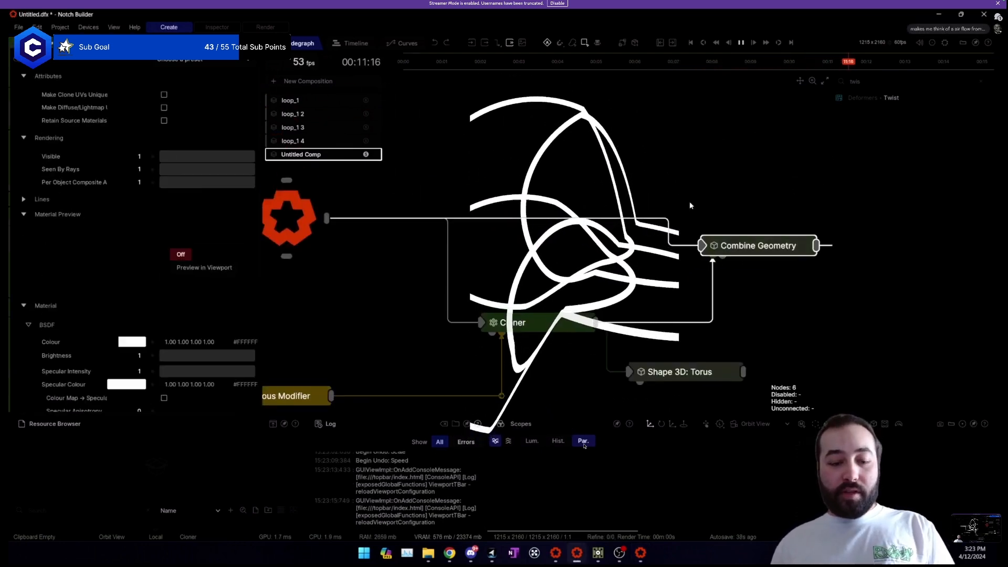
{"action": "key", "text": "ctrl+c"}
{"action": "key", "text": "ctrl+v"}
{"action": "key", "text": "Delete"}
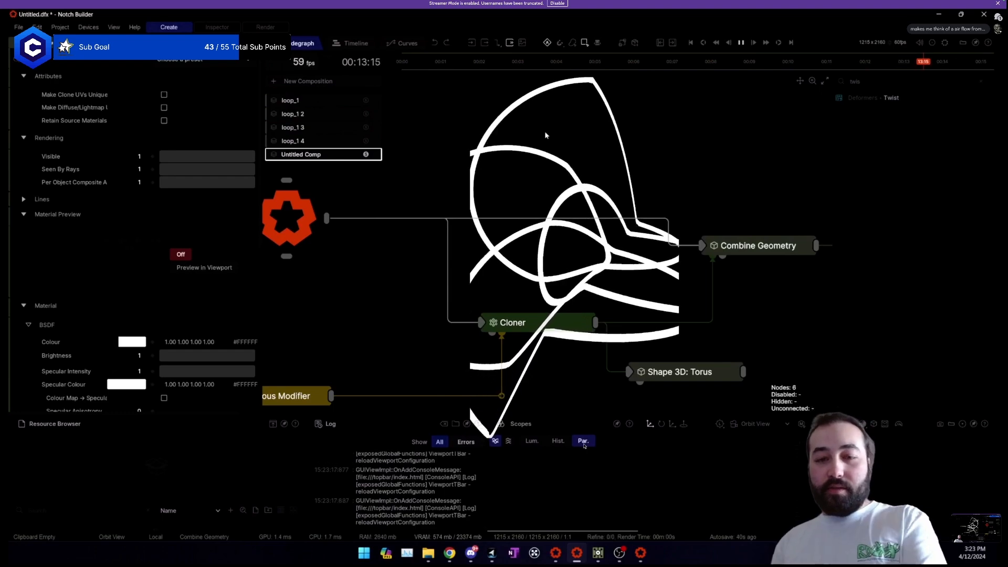
Add a second Cloner under the root and connect its output to the Combine Geometry node.
{"action": "key", "text": "c"}
{"action": "key", "text": "r"}
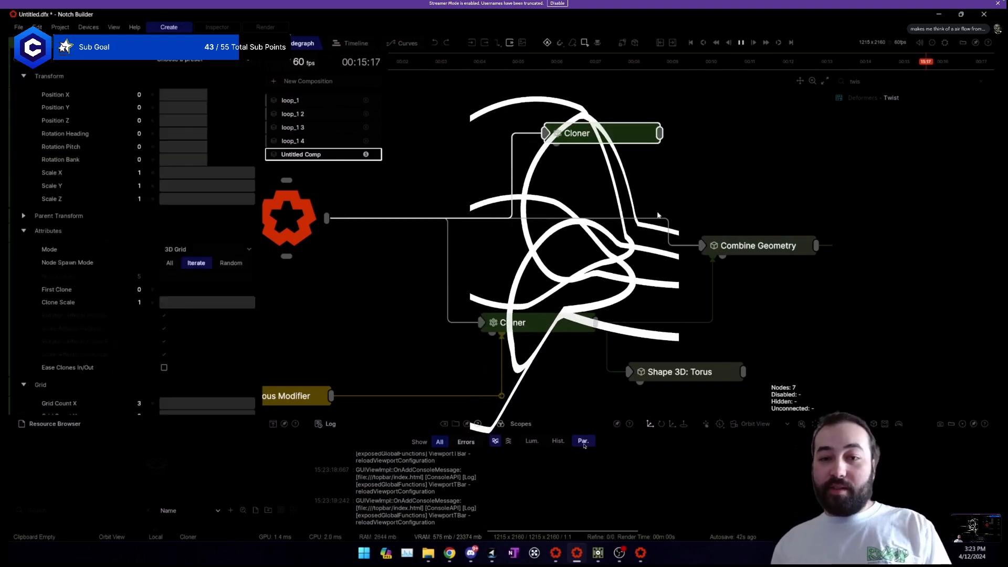
{"action": "left_click_drag", "start_coordinate": [659, 133], "coordinate": [776, 246]}
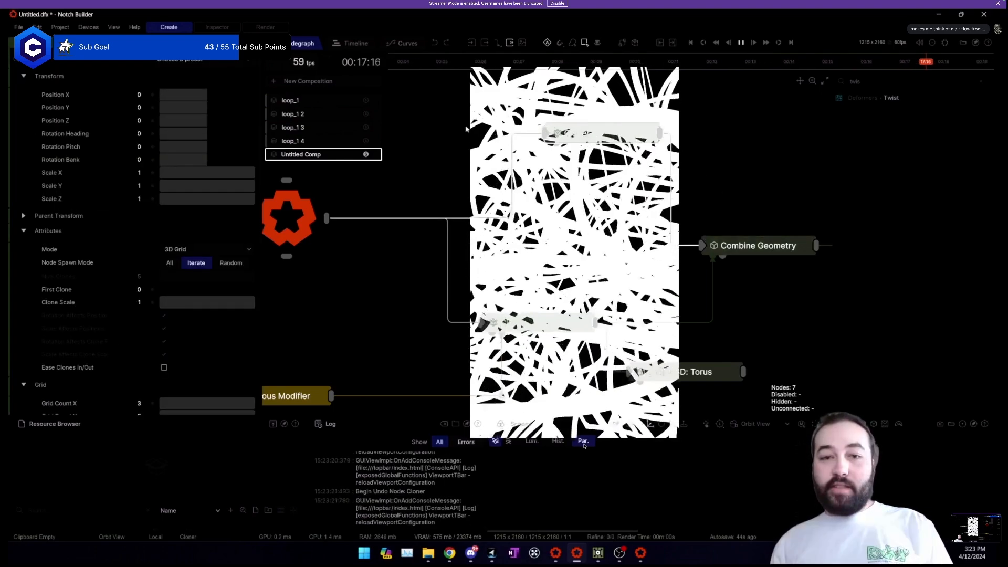
Switch the new Cloner's Mode to Iterative Cloning after trying Radial.
{"action": "left_click", "coordinate": [198, 249]}
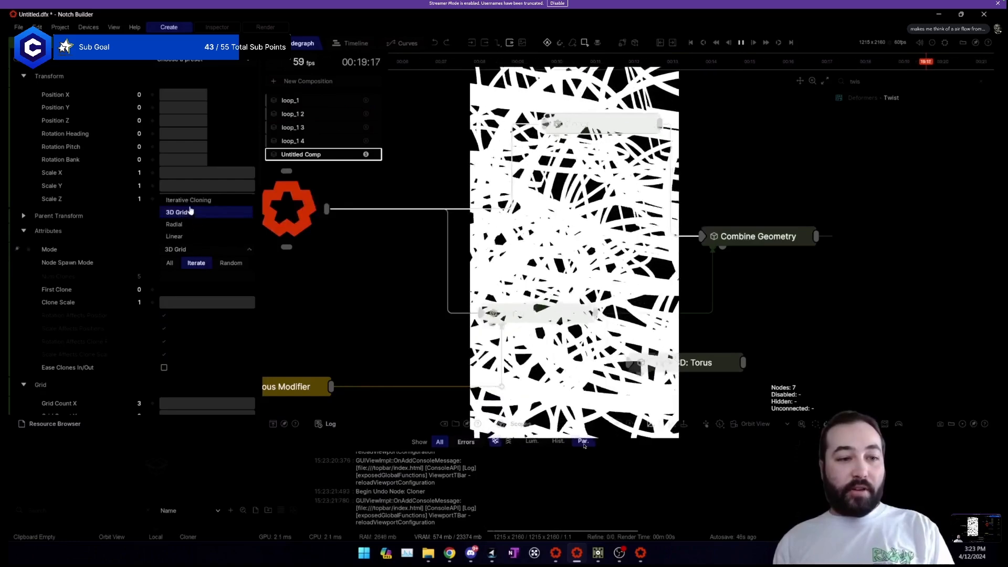
{"action": "left_click", "coordinate": [198, 224]}
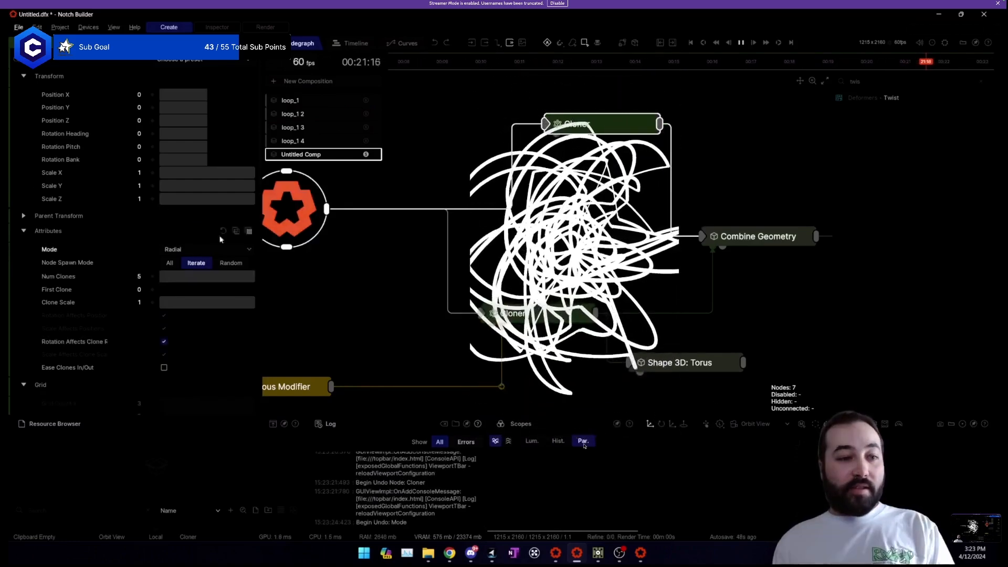
{"action": "left_click", "coordinate": [198, 250]}
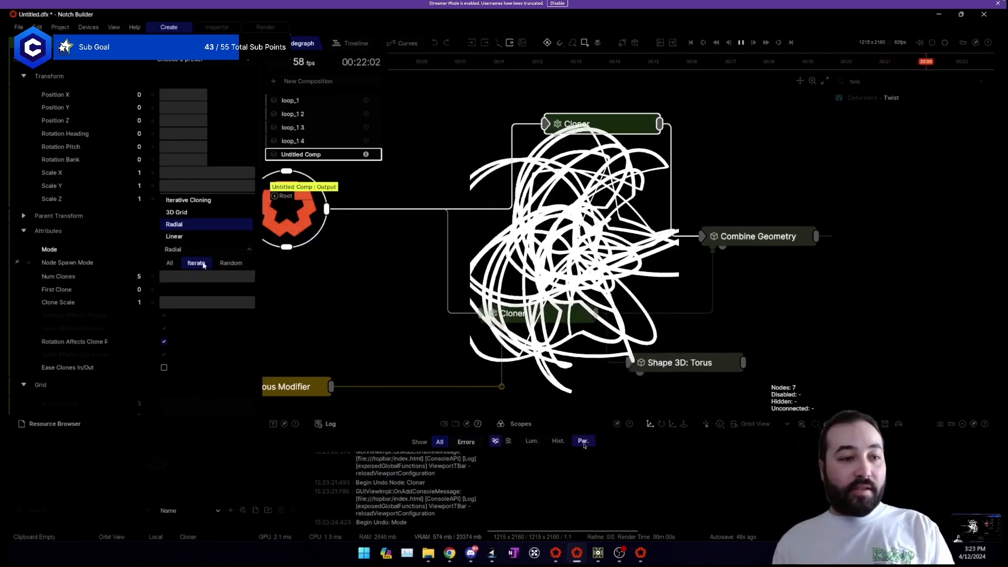
{"action": "left_click", "coordinate": [188, 200]}
Set the new Cloner's Position Y to about 0.48 and its Scale X, Y and Z to about 1.256.
{"action": "left_click_drag", "start_coordinate": [201, 108], "coordinate": [225, 106]}
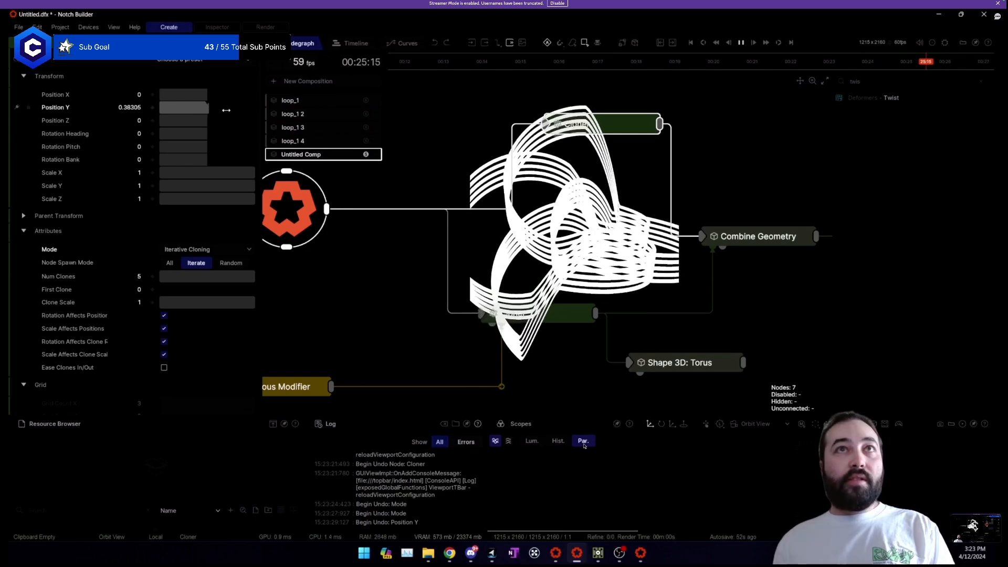
{"action": "left_click", "coordinate": [85, 198], "text": "shift"}
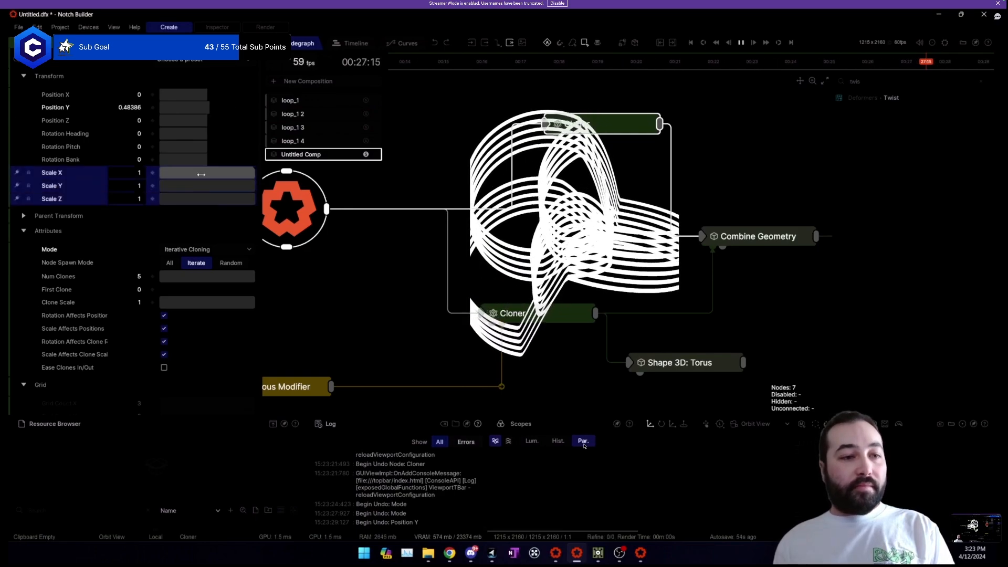
{"action": "left_click_drag", "start_coordinate": [200, 173], "coordinate": [267, 166]}
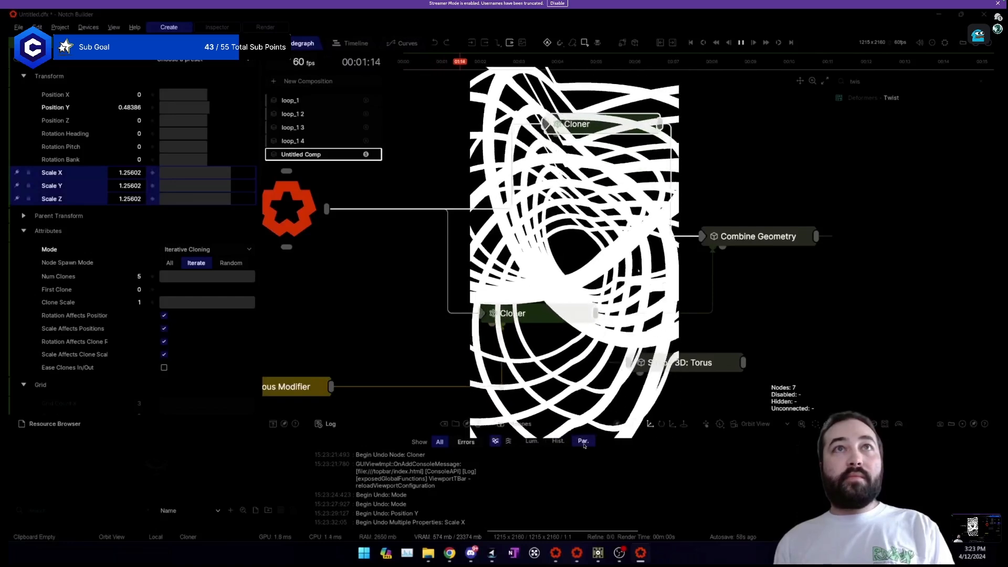
Disable the second Cloner and reconnect the Combine Geometry node directly to the root.
{"action": "left_click_drag", "start_coordinate": [744, 197], "coordinate": [684, 193]}
{"action": "key", "text": "d"}
{"action": "left_click", "coordinate": [682, 232]}
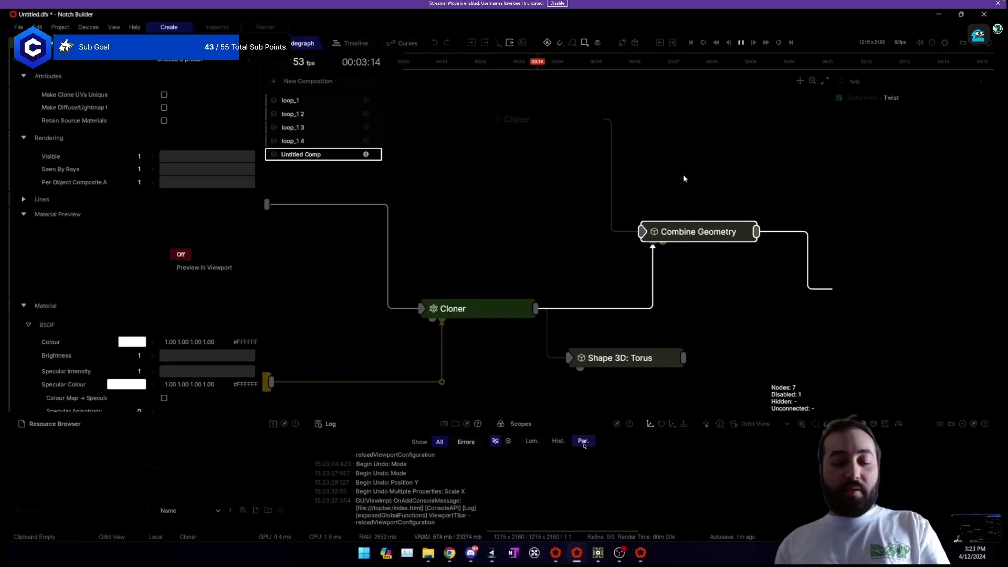
{"action": "left_click_drag", "start_coordinate": [696, 396], "coordinate": [668, 299]}
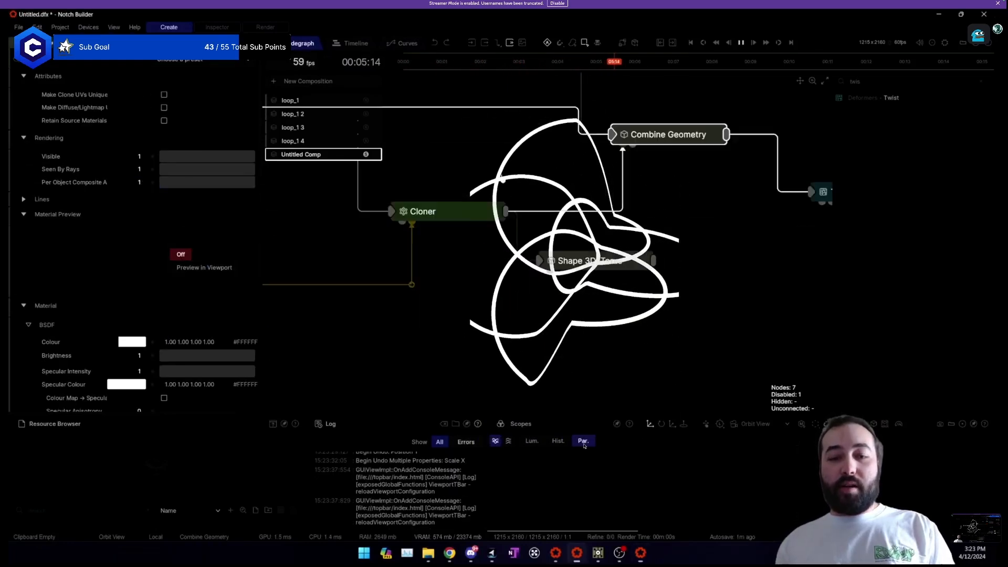
Add a Frame Feedback node below the torus and connect it to the root.
{"action": "scroll", "coordinate": [669, 299], "scroll_direction": "down", "scroll_amount": 4}
{"action": "left_click", "coordinate": [631, 322]}
{"action": "key", "text": "shift+f"}
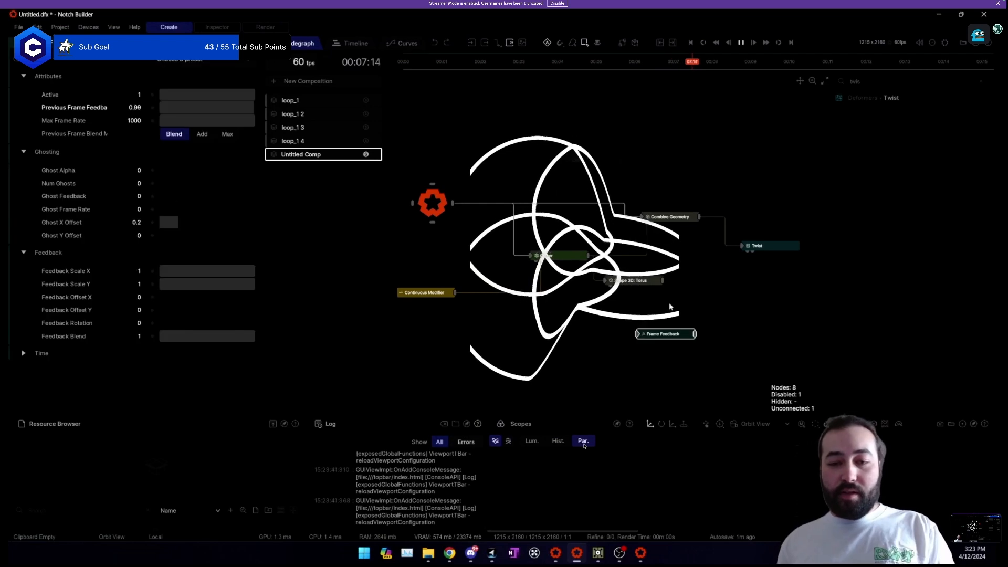
{"action": "key", "text": "r"}
{"action": "key", "text": "f"}
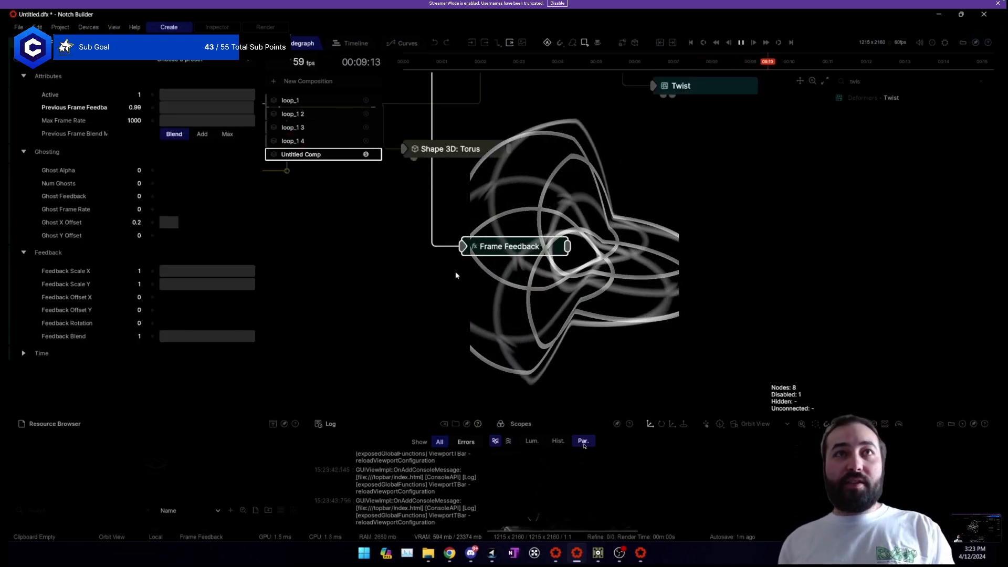
Set Frame Feedback's Previous Frame Blend Mode to Max and its Previous Frame Feedback to 0.9637.
{"action": "left_click", "coordinate": [229, 134]}
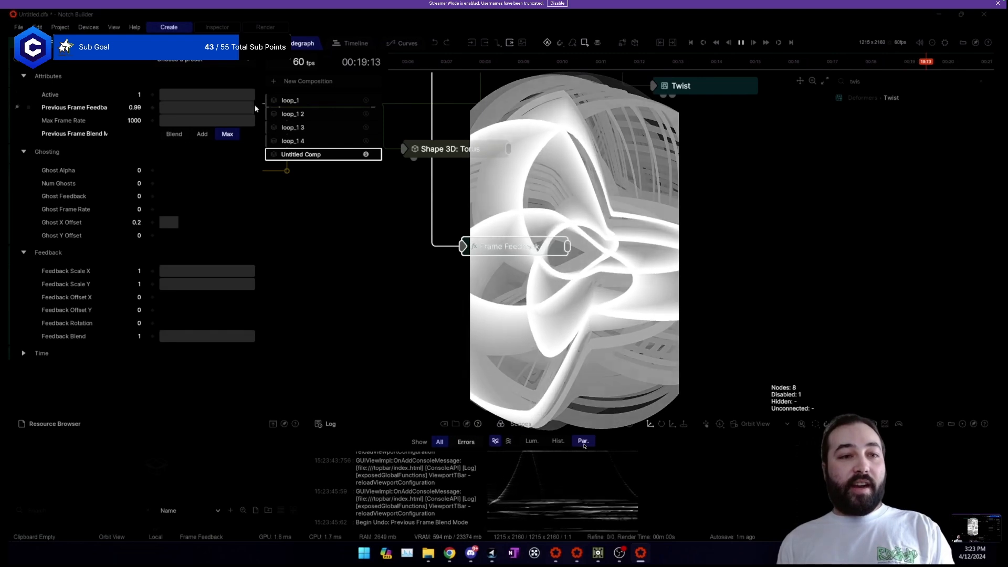
{"action": "left_click_drag", "start_coordinate": [254, 107], "coordinate": [252, 108]}
{"action": "left_click", "coordinate": [497, 314]}
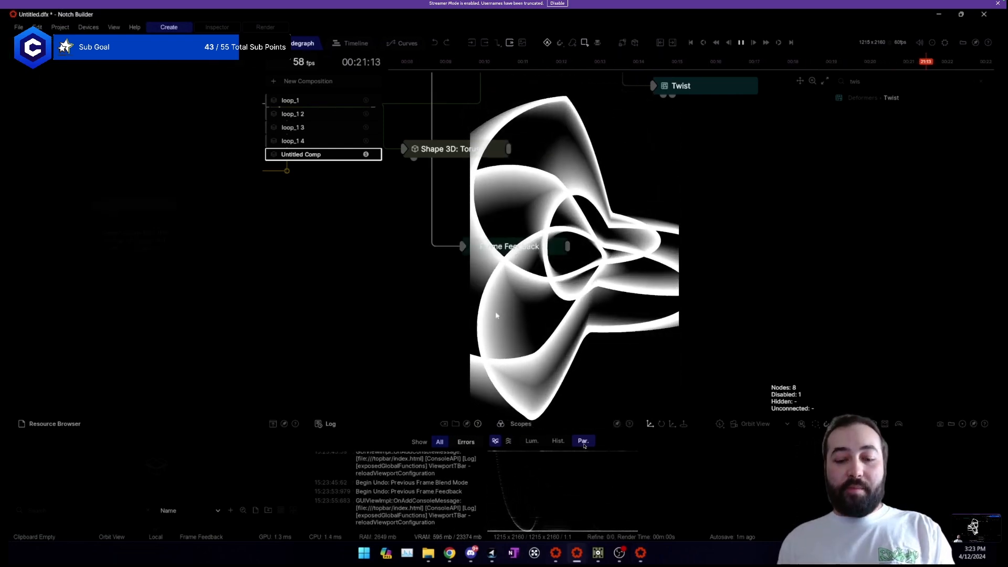
Add a Transform Image node under Frame Feedback and set its Position Y to about -0.02.
{"action": "key", "text": "shift+t"}
{"action": "left_click", "coordinate": [528, 414]}
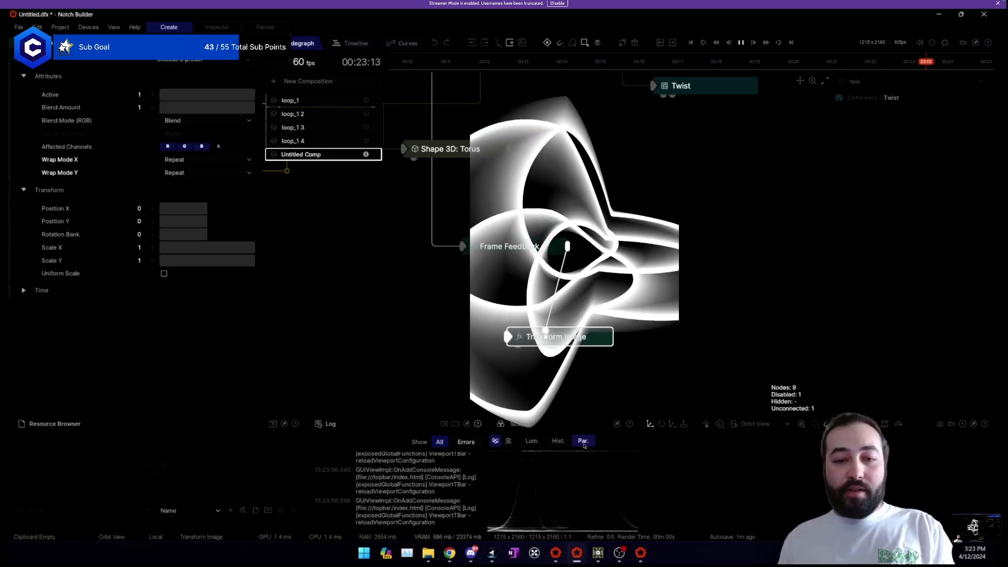
{"action": "left_click_drag", "start_coordinate": [546, 331], "coordinate": [547, 334]}
{"action": "left_click_drag", "start_coordinate": [208, 224], "coordinate": [206, 223]}
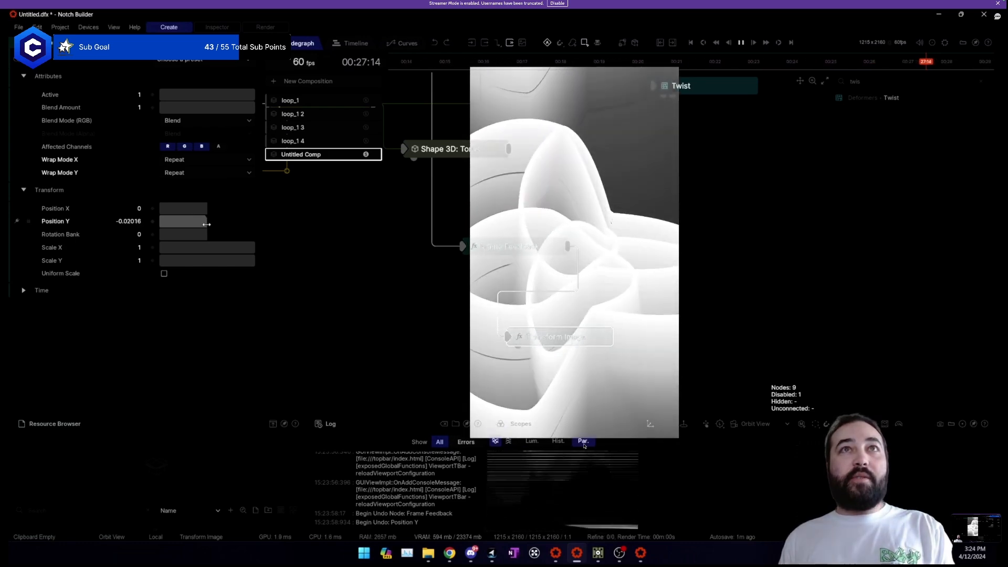
Lower the Frame Feedback node's Previous Frame Feedback to about 0.80.
{"action": "left_click", "coordinate": [526, 248]}
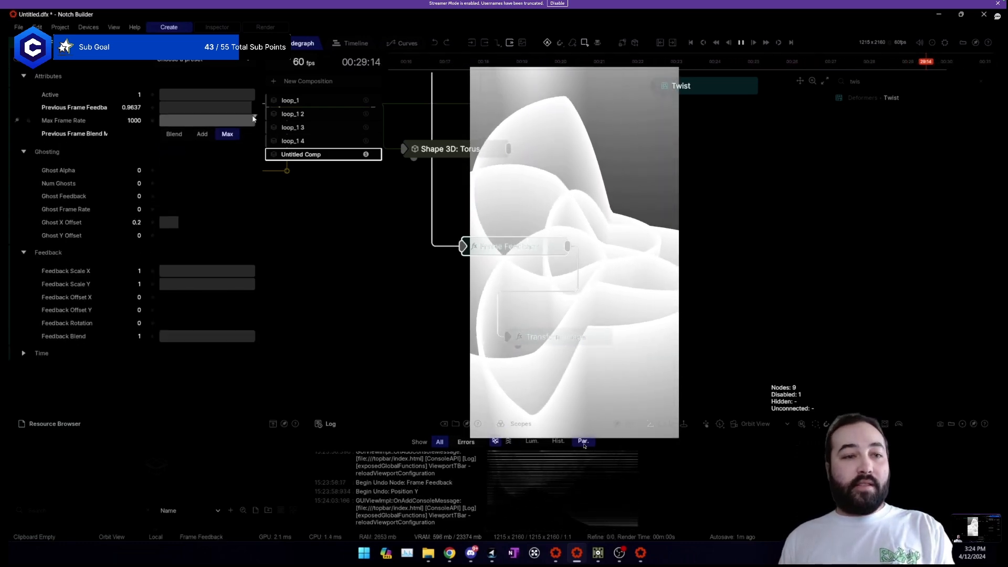
{"action": "left_click_drag", "start_coordinate": [250, 109], "coordinate": [236, 108]}
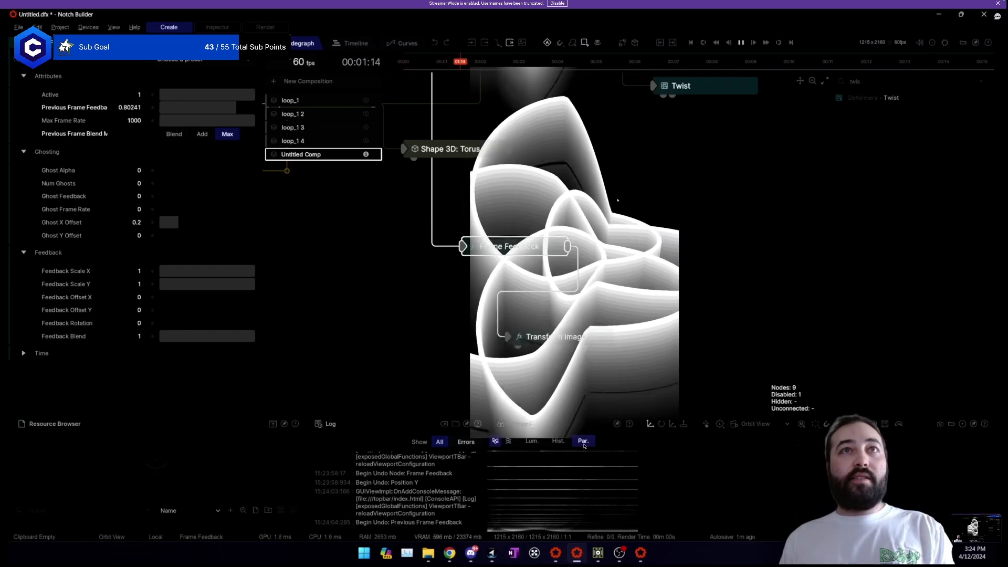
{"action": "left_click_drag", "start_coordinate": [688, 110], "coordinate": [640, 196]}
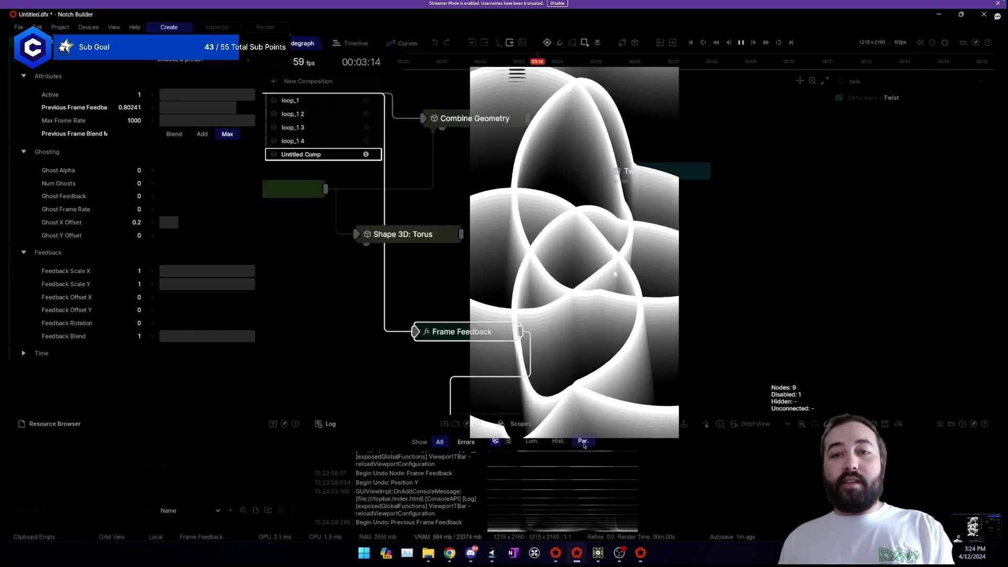
Scale the Twist deformer uniformly to about 4.13 on all three axes and raise its Displacement to about 2.19.
{"action": "left_click", "coordinate": [642, 171]}
{"action": "left_click", "coordinate": [69, 201], "text": "shift"}
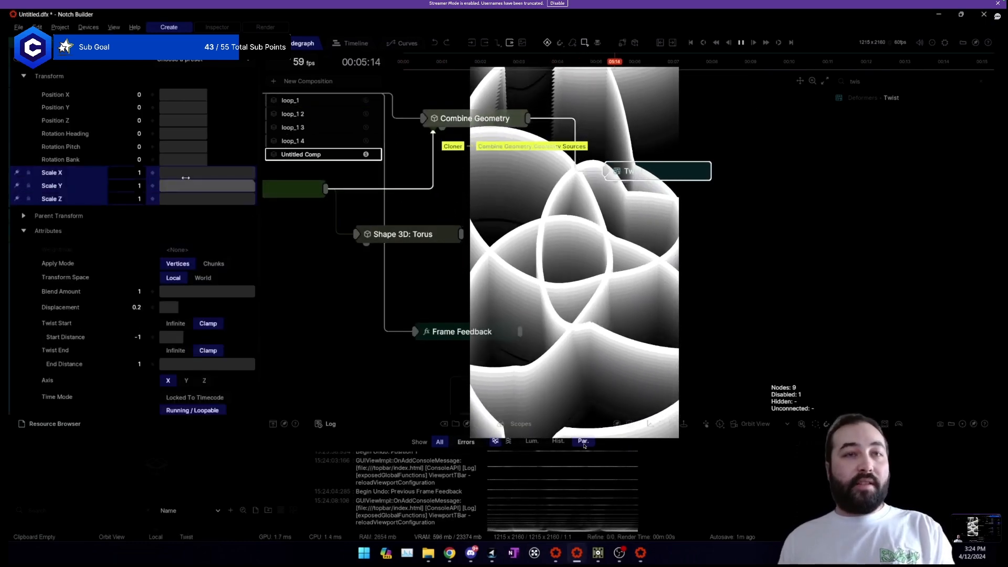
{"action": "left_click_drag", "start_coordinate": [186, 176], "coordinate": [236, 177]}
{"action": "left_click_drag", "start_coordinate": [199, 292], "coordinate": [250, 307]}
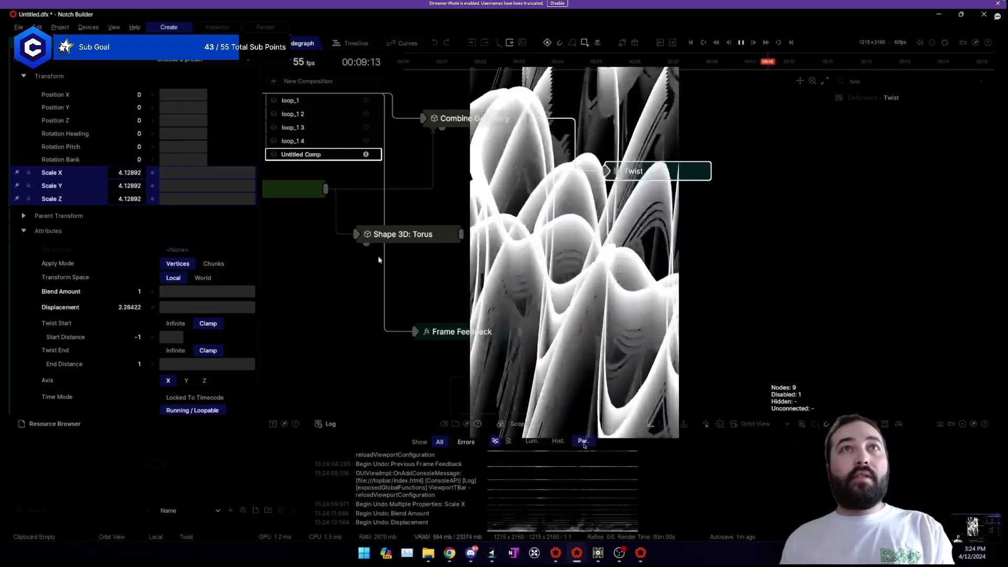
{"action": "left_click", "coordinate": [584, 446]}
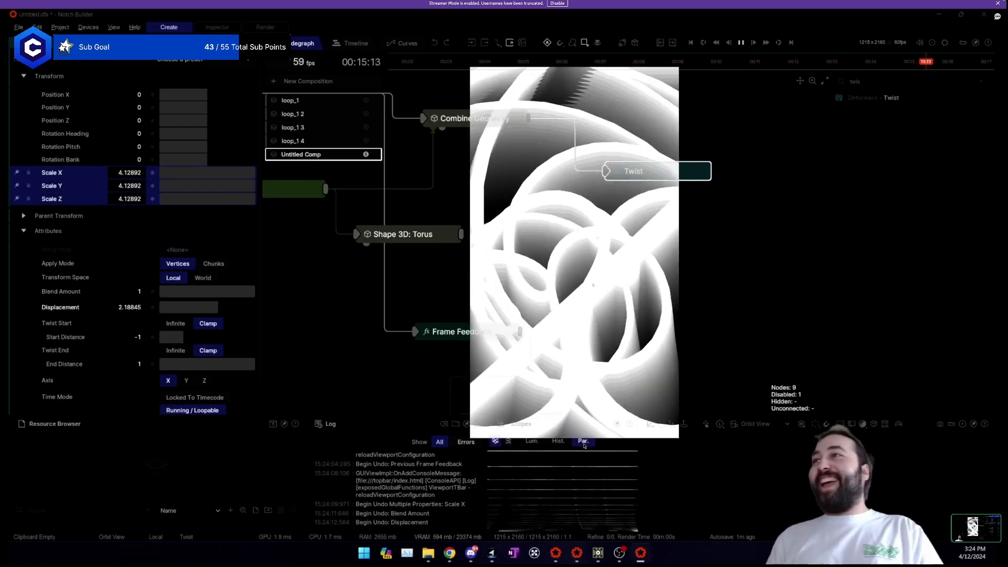
Set the Inner Radius of the Shape 3D torus to about 0.989 for thinner rings.
{"action": "left_click_drag", "start_coordinate": [510, 213], "coordinate": [641, 286]}
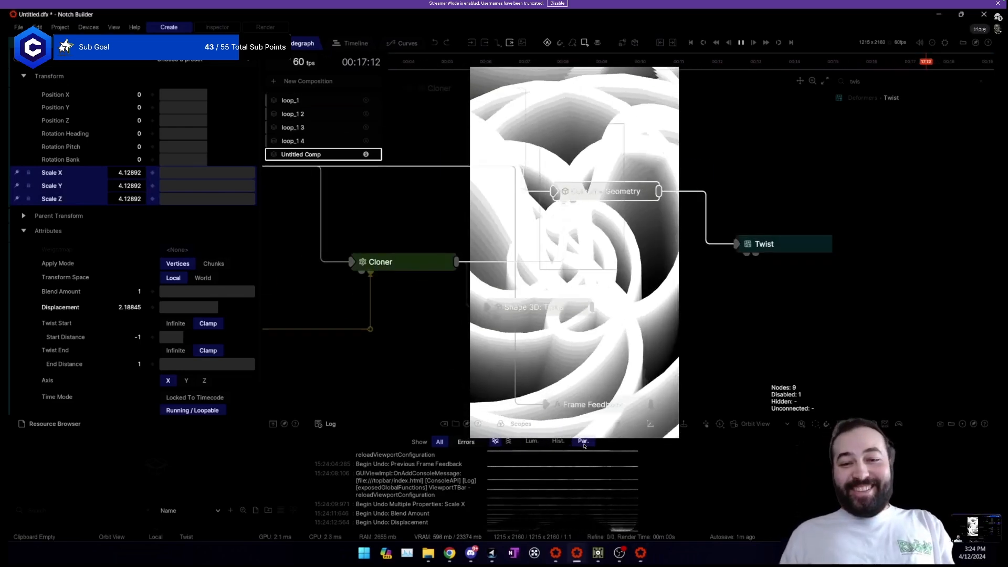
{"action": "left_click", "coordinate": [601, 191]}
{"action": "left_click", "coordinate": [535, 307]}
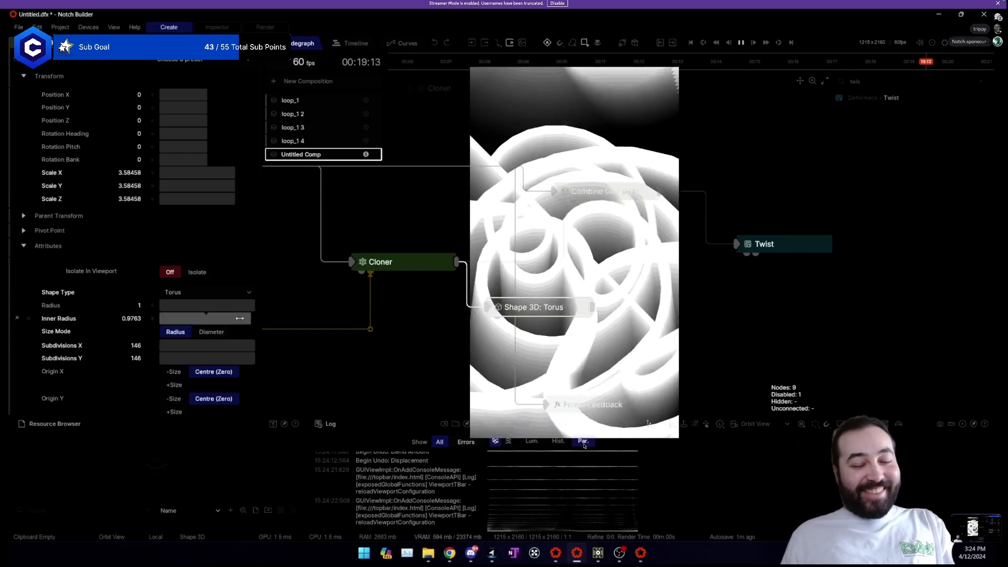
{"action": "left_click_drag", "start_coordinate": [239, 318], "coordinate": [263, 321]}
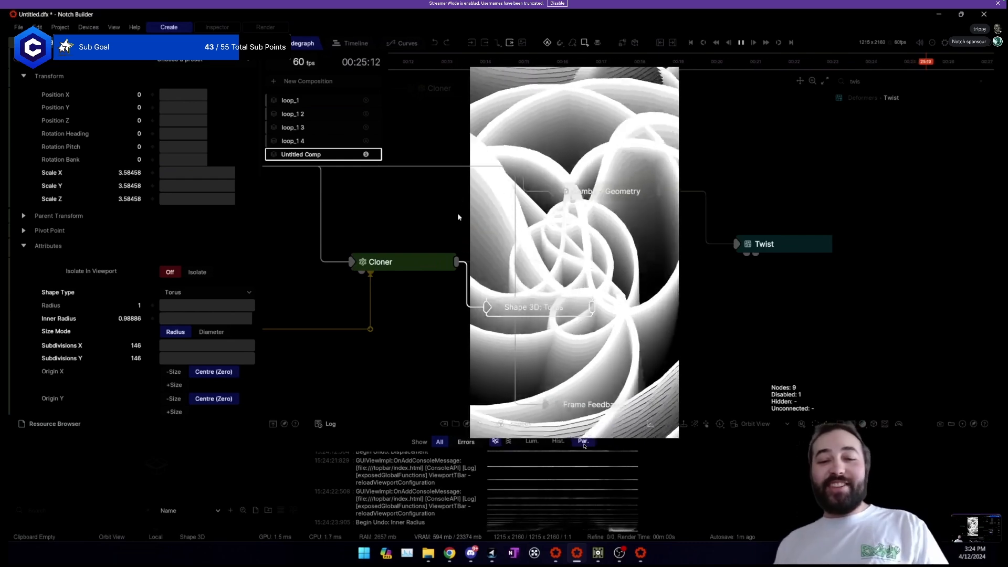
{"action": "left_click", "coordinate": [383, 258]}
{"action": "left_click_drag", "start_coordinate": [624, 249], "coordinate": [626, 243]}
{"action": "left_click", "coordinate": [540, 300]}
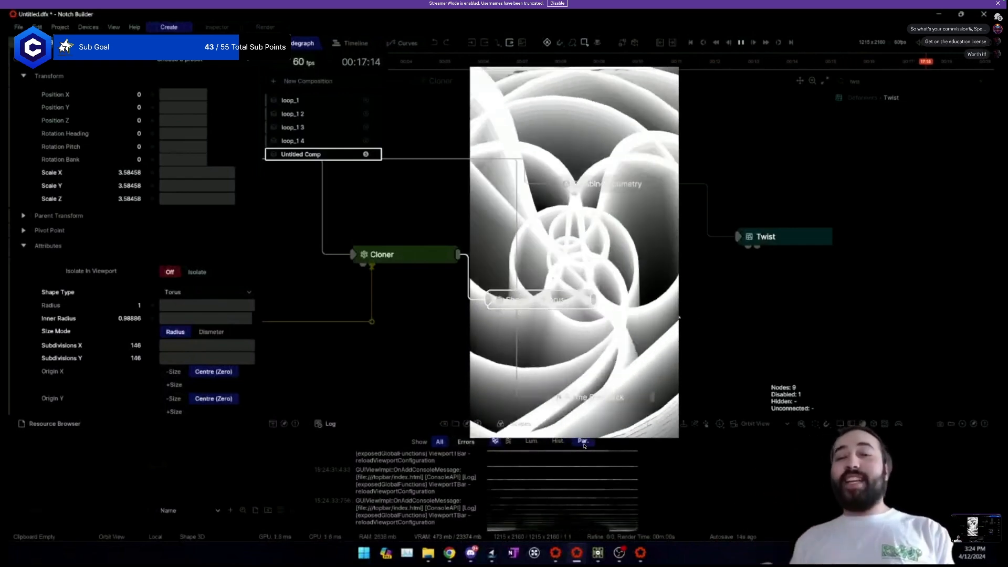
Switch to Chrome and review the Notch Builder licence options on the Notch pricing page.
{"action": "left_click", "coordinate": [447, 555]}
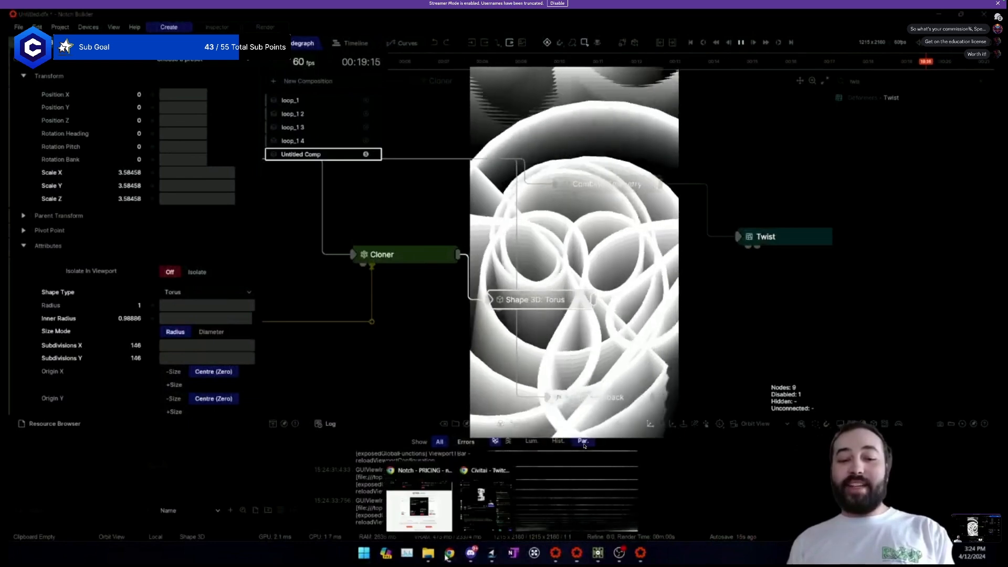
{"action": "left_click", "coordinate": [429, 523]}
{"action": "scroll", "coordinate": [735, 210], "scroll_direction": "up", "scroll_amount": 2}
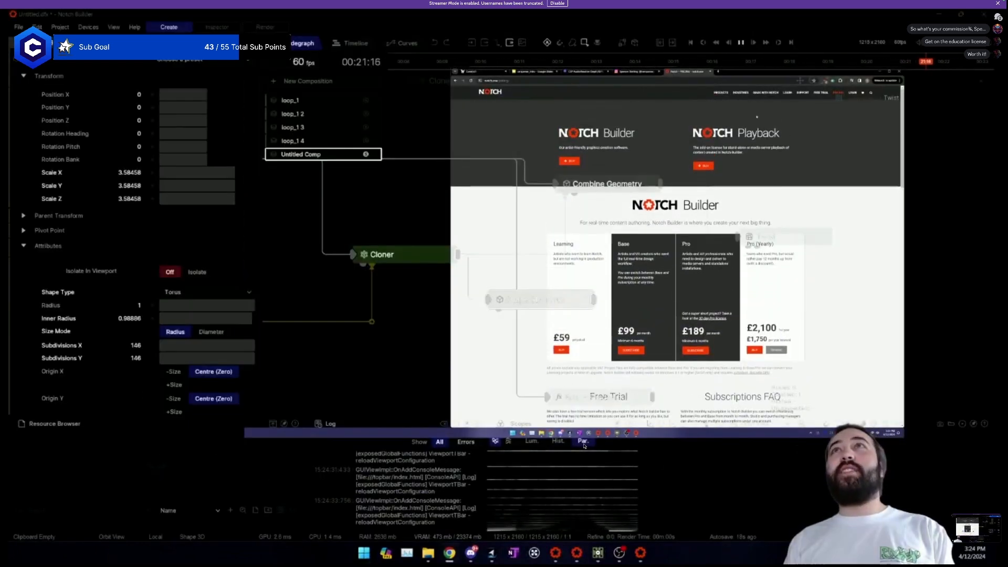
{"action": "mouse_move", "coordinate": [802, 94]}
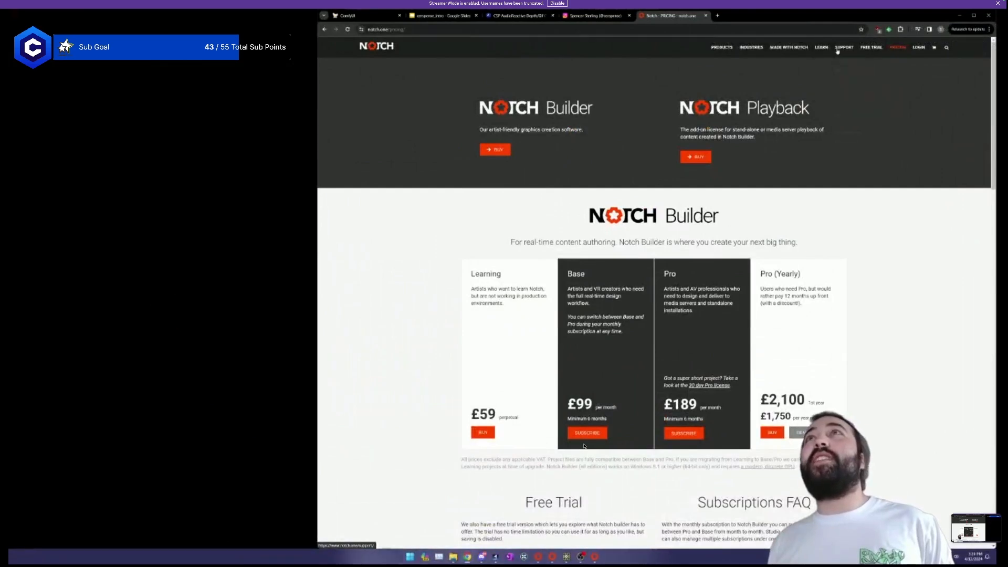
Browse the Made with Notch showcase of concert, event and installation projects.
{"action": "left_click", "coordinate": [789, 48]}
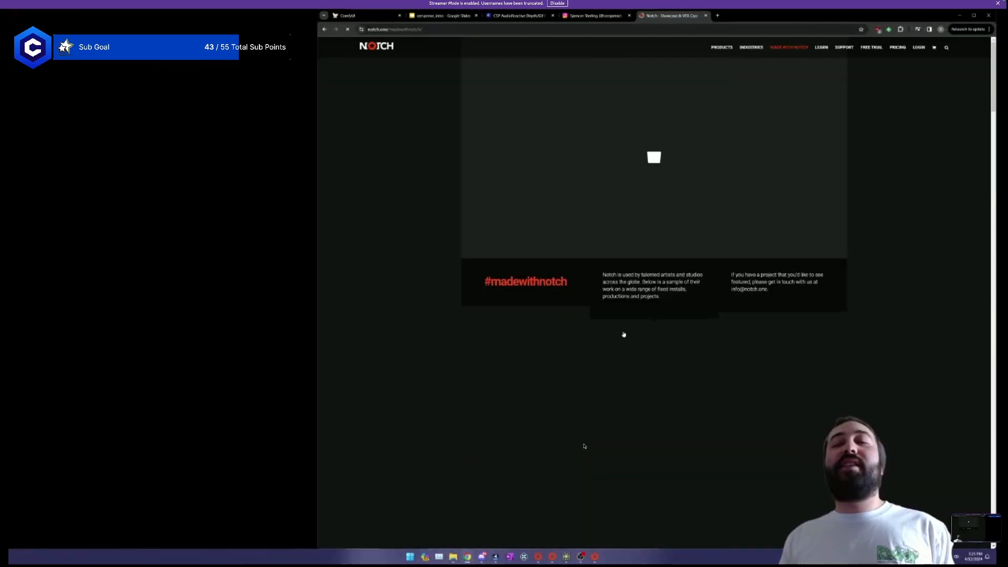
{"action": "scroll", "coordinate": [583, 446], "scroll_direction": "down", "scroll_amount": 4}
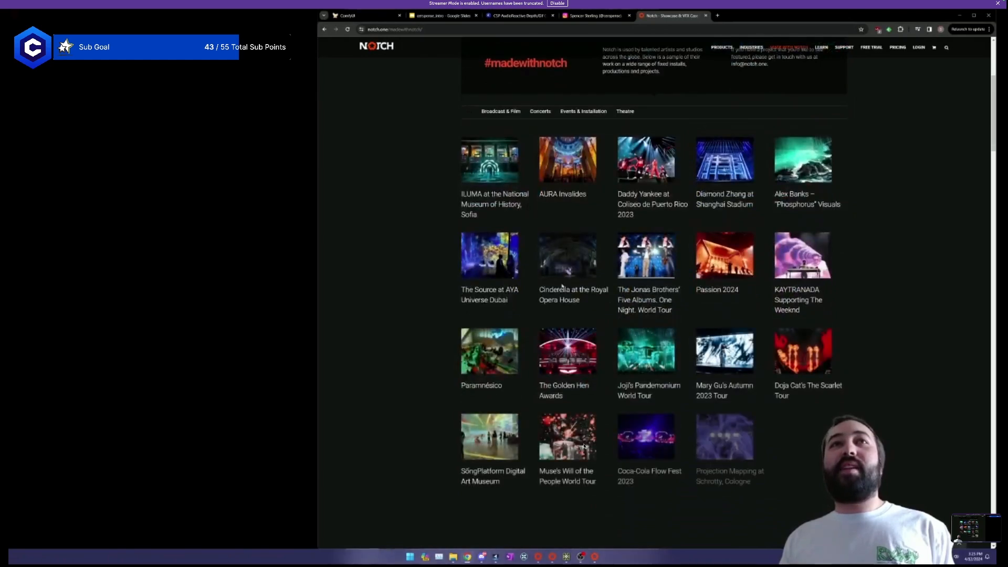
{"action": "scroll", "coordinate": [584, 446], "scroll_direction": "down", "scroll_amount": 2}
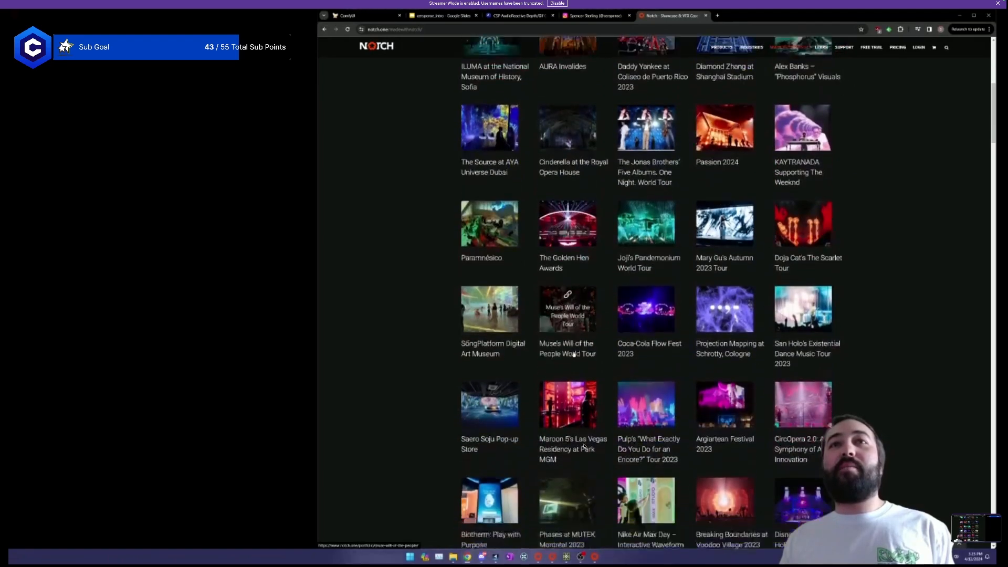
{"action": "scroll", "coordinate": [574, 355], "scroll_direction": "down", "scroll_amount": 3}
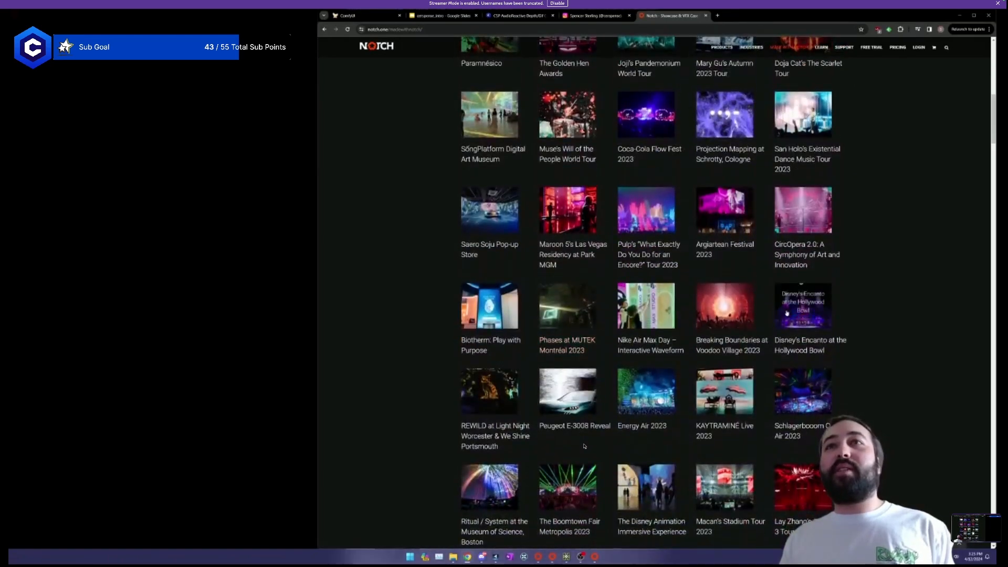
{"action": "scroll", "coordinate": [584, 446], "scroll_direction": "down", "scroll_amount": 3}
{"action": "scroll", "coordinate": [583, 446], "scroll_direction": "down", "scroll_amount": 3}
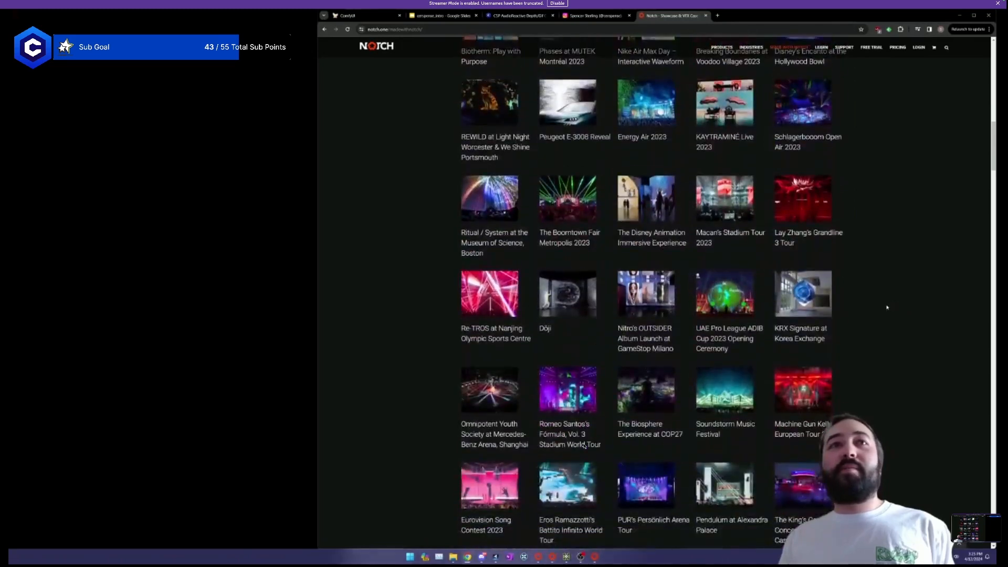
{"action": "scroll", "coordinate": [583, 446], "scroll_direction": "down", "scroll_amount": 2}
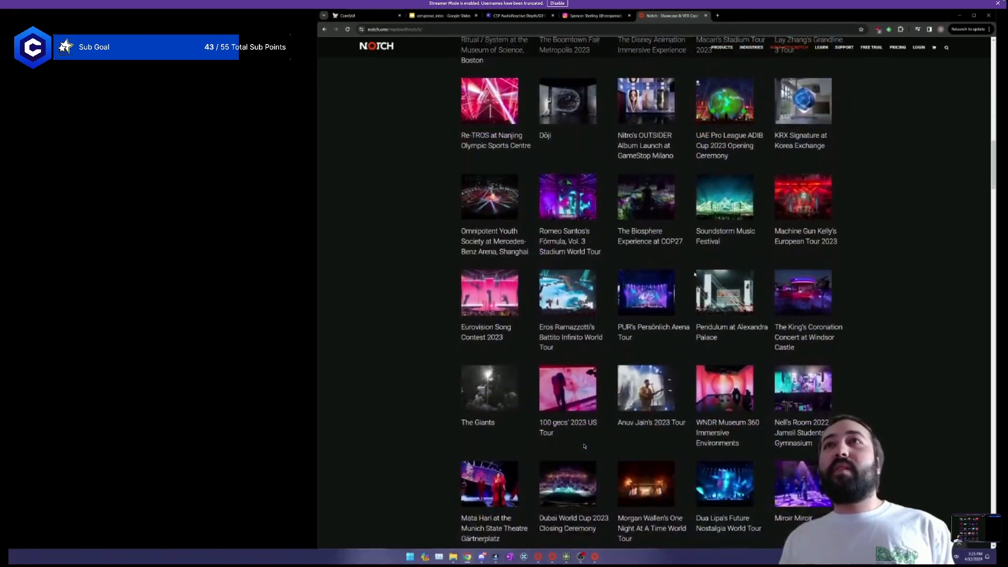
{"action": "scroll", "coordinate": [584, 446], "scroll_direction": "down", "scroll_amount": 4}
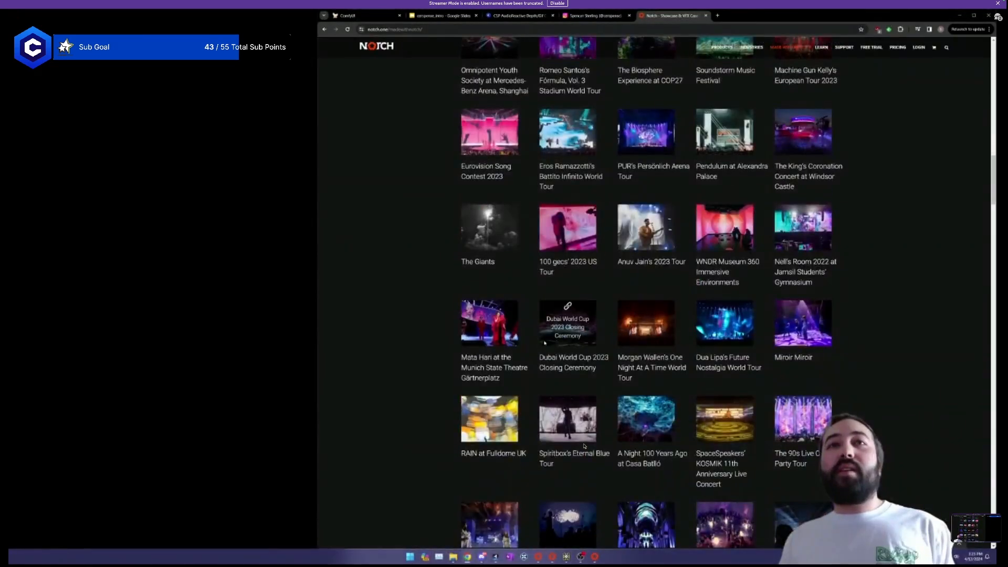
{"action": "scroll", "coordinate": [583, 446], "scroll_direction": "down", "scroll_amount": 1}
{"action": "scroll", "coordinate": [583, 446], "scroll_direction": "down", "scroll_amount": 6}
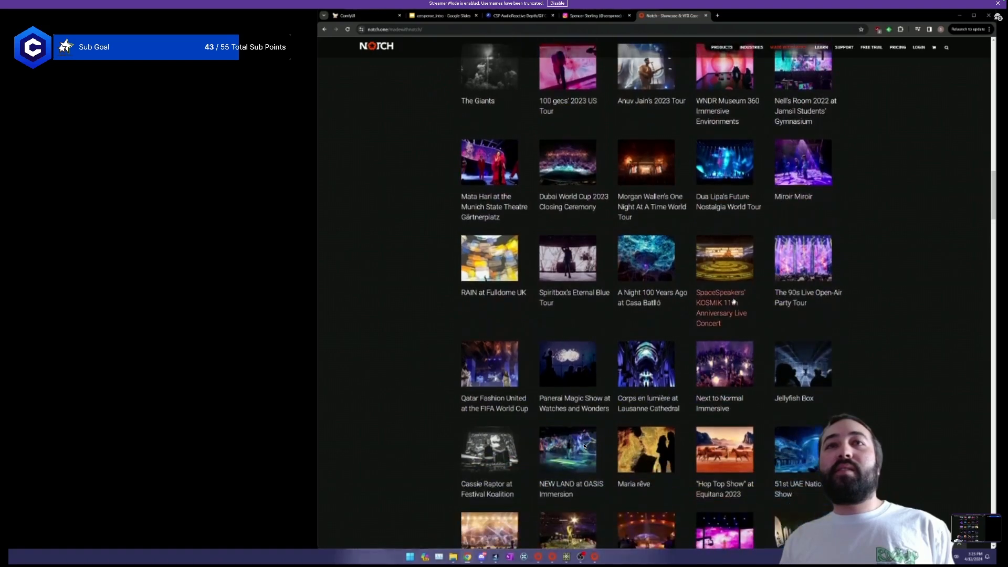
{"action": "scroll", "coordinate": [584, 447], "scroll_direction": "down", "scroll_amount": 5}
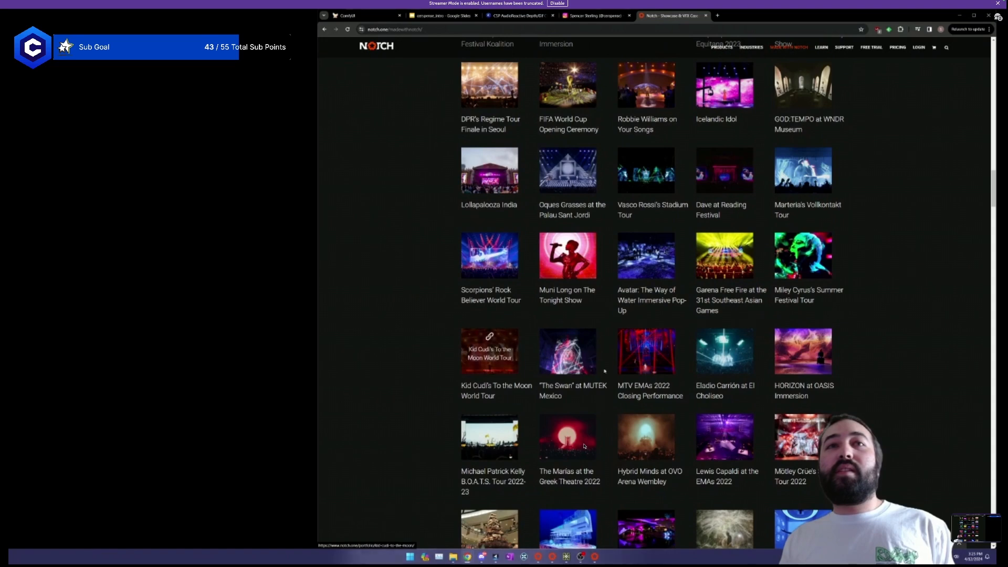
{"action": "scroll", "coordinate": [584, 445], "scroll_direction": "down", "scroll_amount": 9}
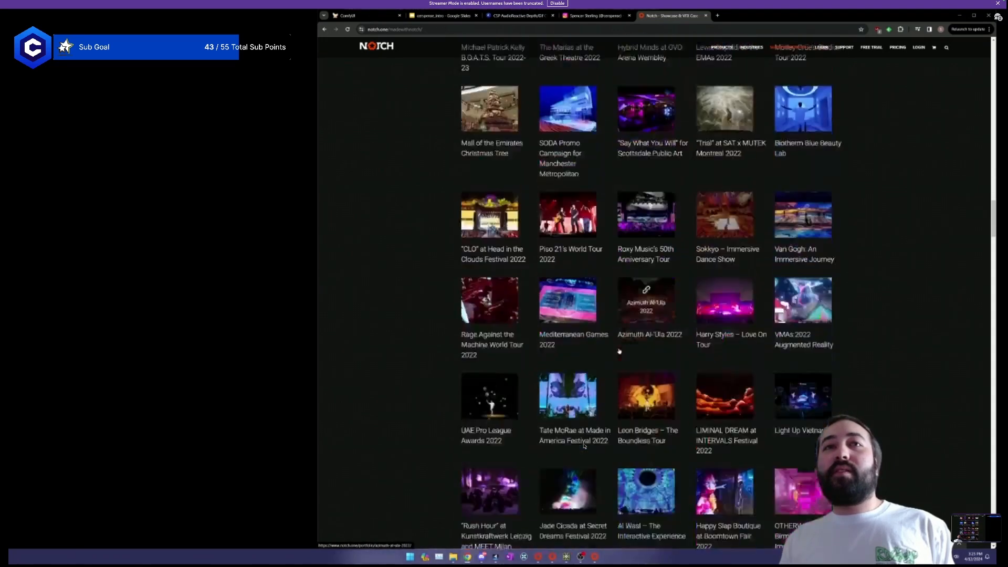
Open the "Tate McRae at Made in America Festival 2022" project and examine its stage photos and credits at a larger zoom.
{"action": "scroll", "coordinate": [584, 445], "scroll_direction": "down", "scroll_amount": 1}
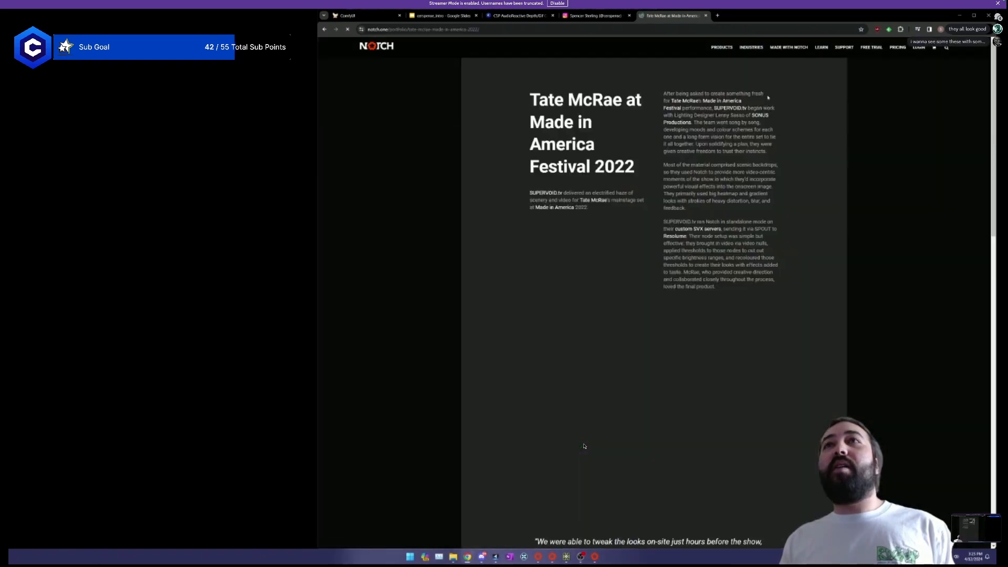
{"action": "scroll", "coordinate": [584, 445], "scroll_direction": "down", "scroll_amount": 4}
{"action": "scroll", "coordinate": [584, 446], "scroll_direction": "down", "scroll_amount": 7}
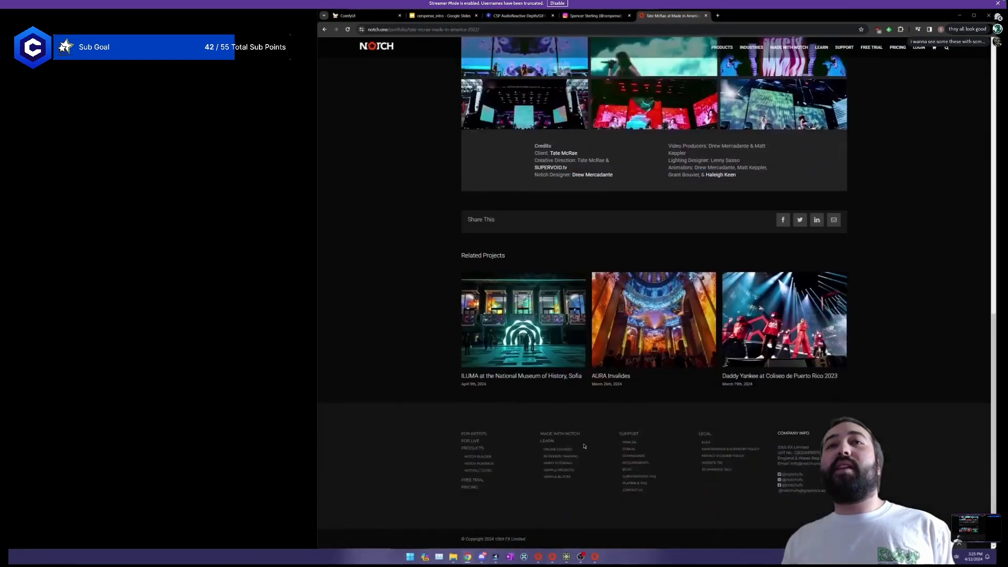
{"action": "scroll", "coordinate": [584, 445], "scroll_direction": "up", "scroll_amount": 3}
{"action": "key", "text": "ctrl+plus"}
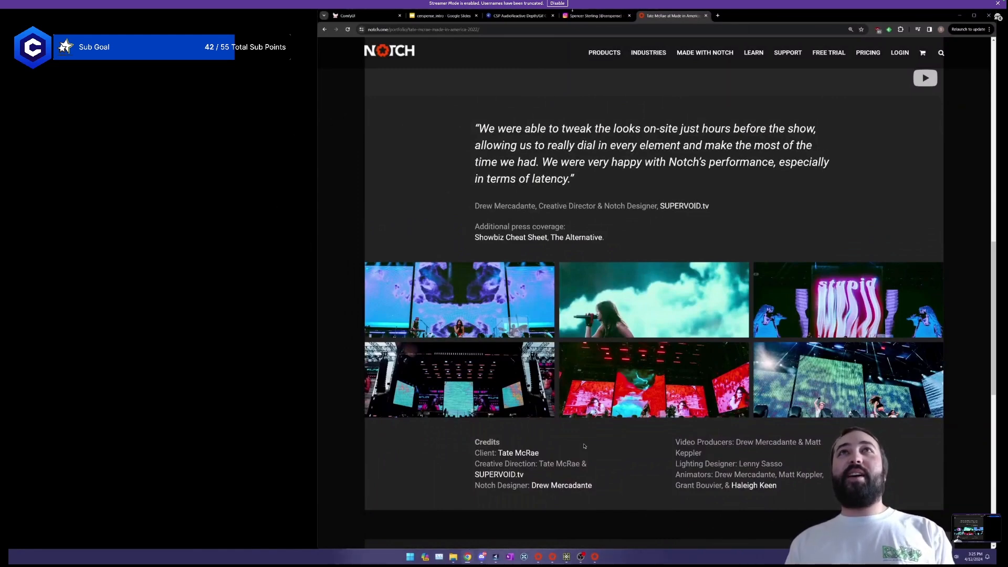
Switch back to Notch Builder and raise the Frame Feedback node's Previous Frame Feedback to about 0.84.
{"action": "key", "text": "alt+Tab"}
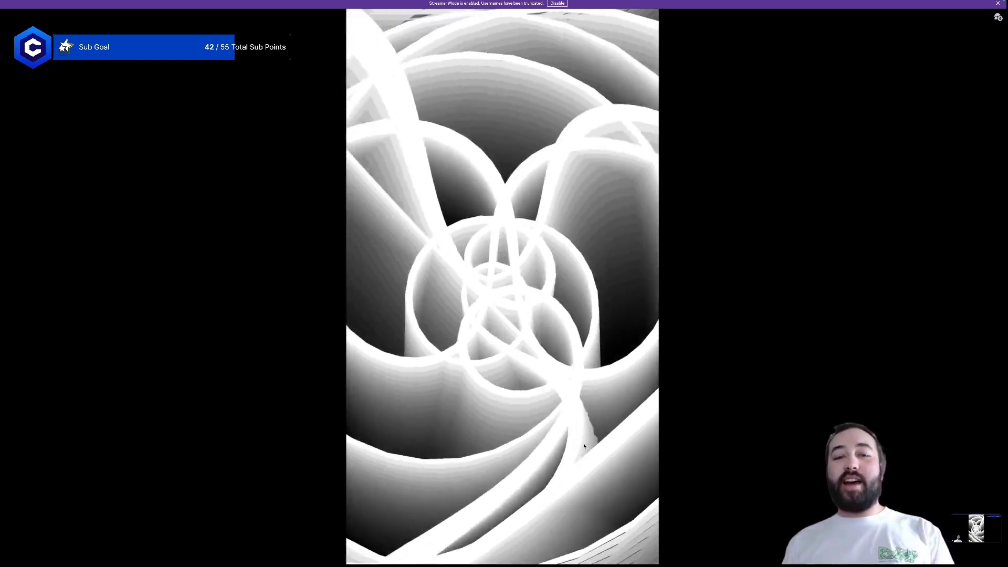
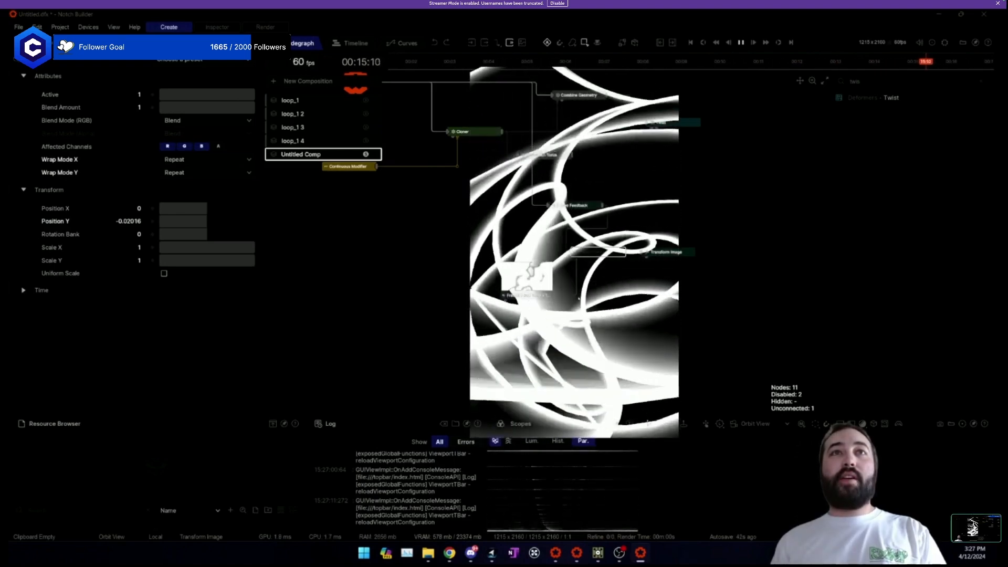
{"action": "left_click", "coordinate": [577, 205]}
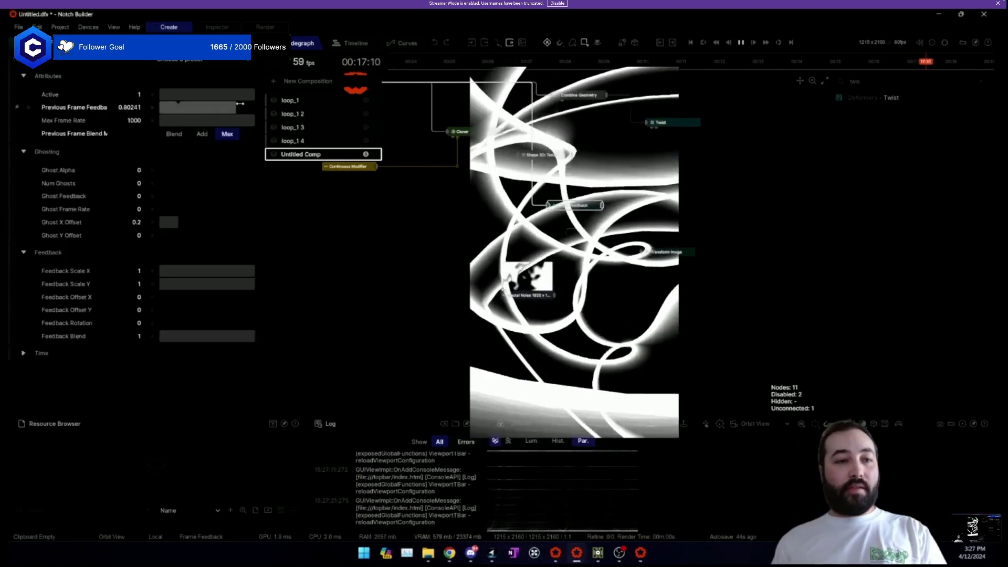
{"action": "left_click_drag", "start_coordinate": [240, 103], "coordinate": [286, 109]}
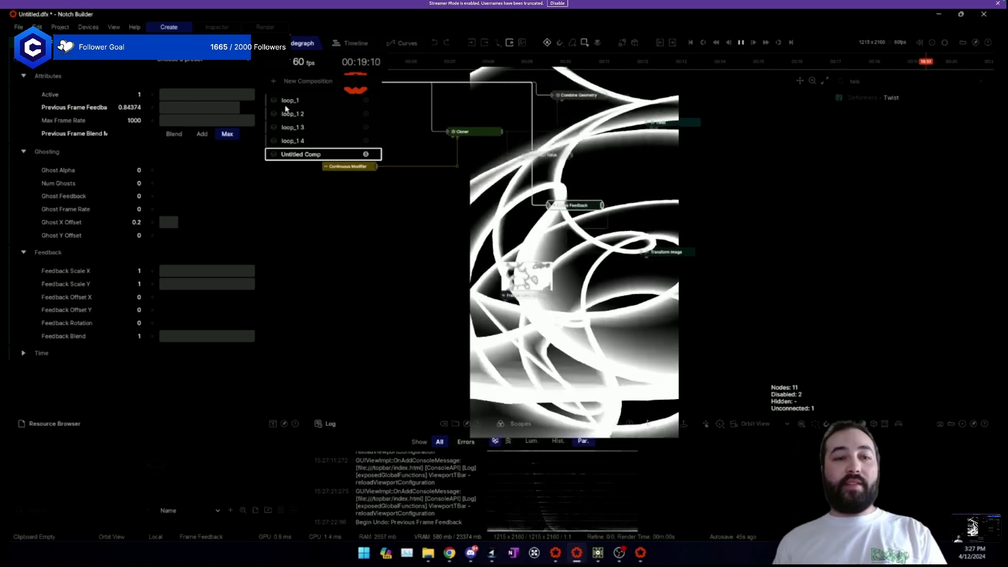
Compare the finished loop compositions with the untitled one, ending with loop_1 as the active composition.
{"action": "left_click", "coordinate": [311, 140]}
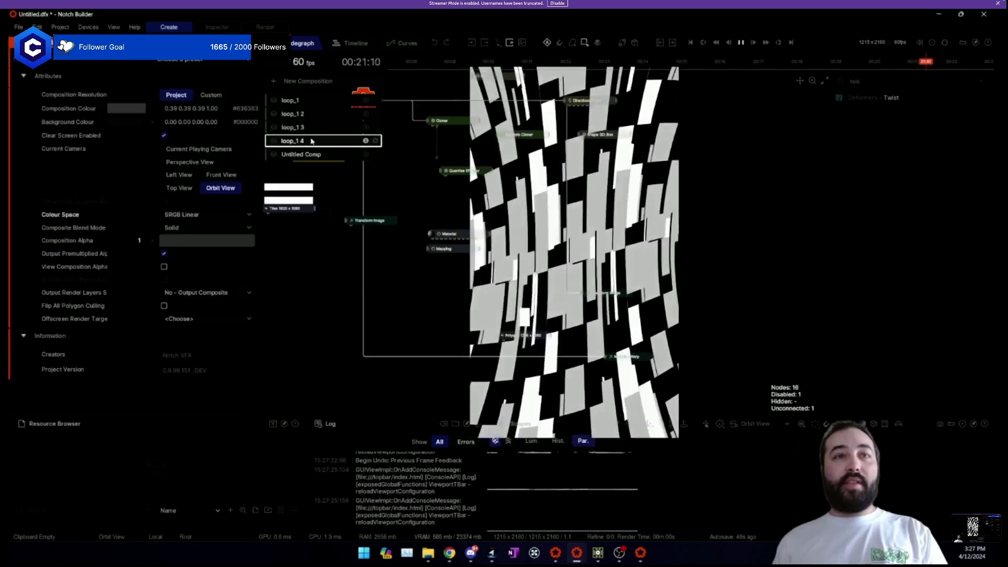
{"action": "left_click", "coordinate": [290, 100]}
{"action": "left_click", "coordinate": [292, 113]}
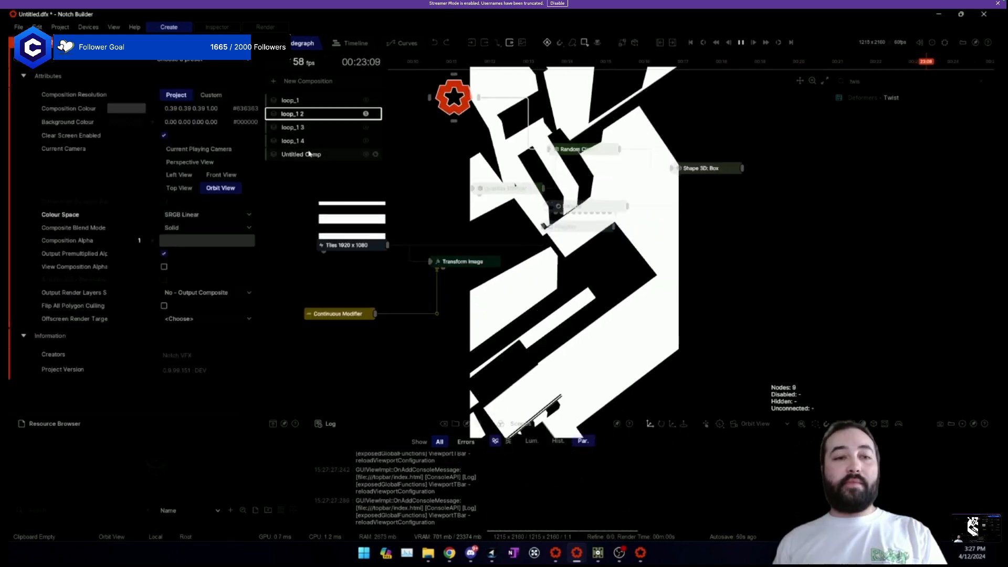
{"action": "left_click", "coordinate": [309, 154]}
{"action": "left_click", "coordinate": [290, 115]}
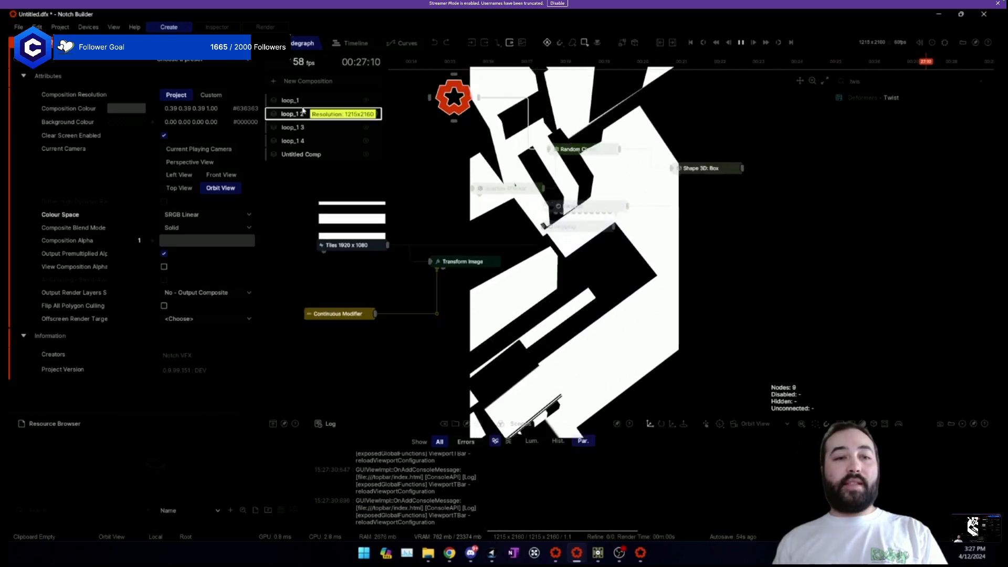
{"action": "left_click", "coordinate": [296, 100]}
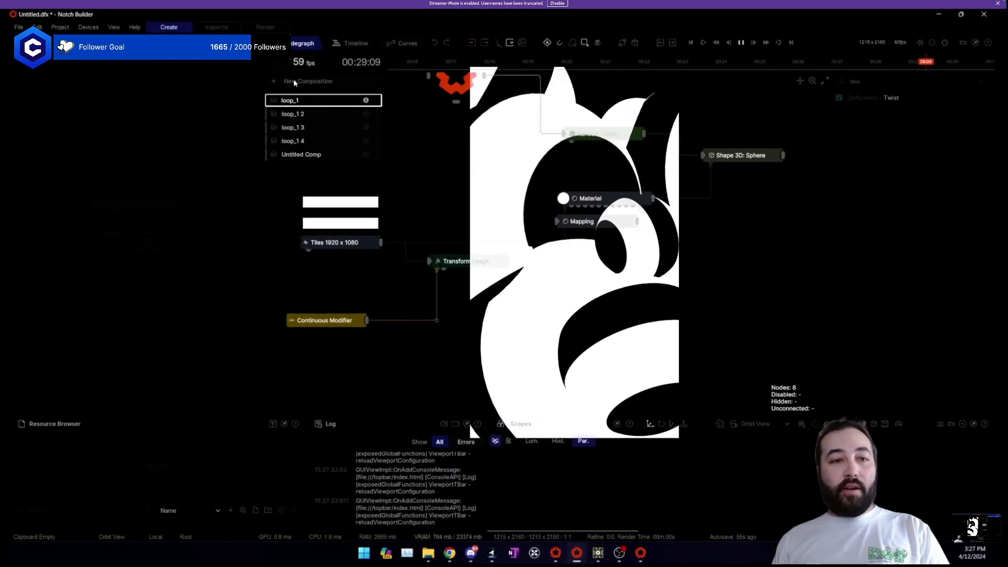
Open the video render settings and set the render's end time to 00:08:00.
{"action": "left_click", "coordinate": [269, 26]}
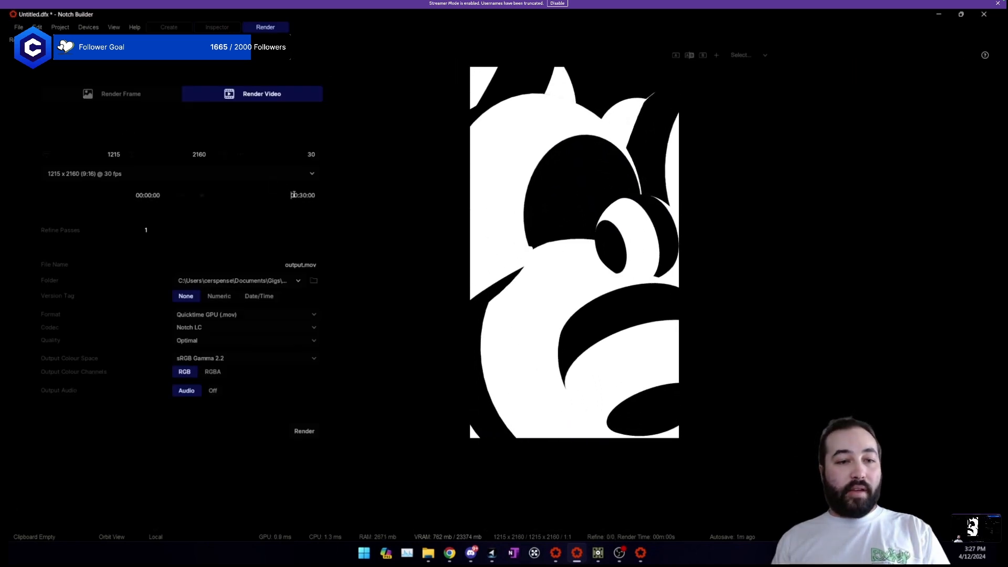
{"action": "left_click", "coordinate": [307, 195]}
{"action": "key", "text": "BackSpace"}
{"action": "key", "text": "BackSpace"}
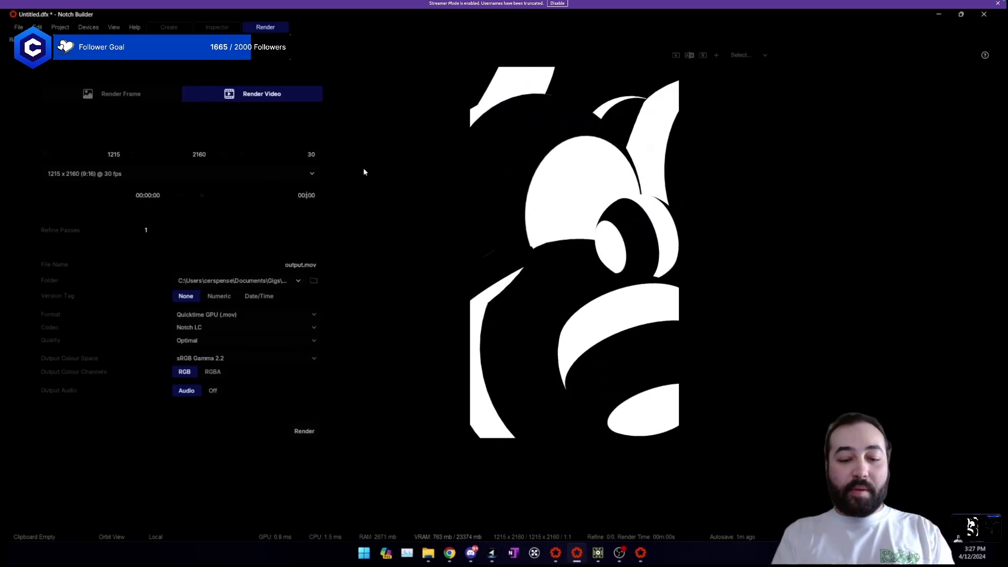
{"action": "type", "text": "08:00"}
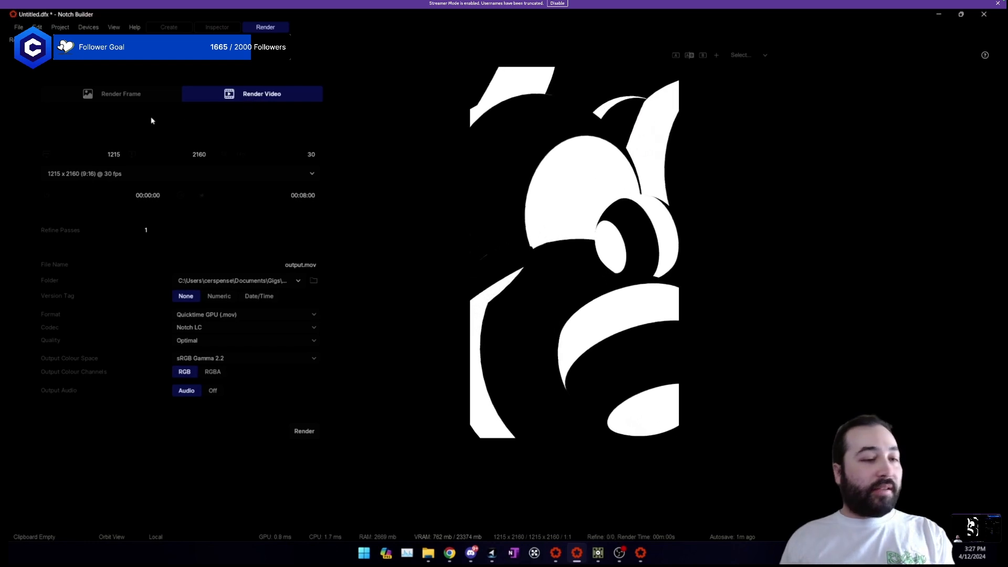
Set the video render resolution to 608 x 1080 and choose the Numeric version tag.
{"action": "double_click", "coordinate": [114, 154]}
{"action": "type", "text": "608"}
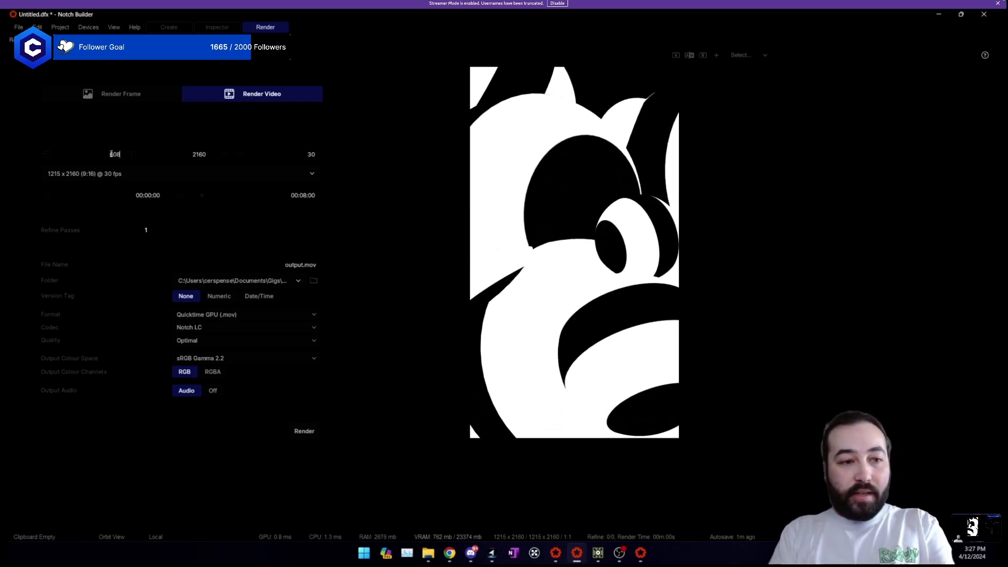
{"action": "double_click", "coordinate": [181, 153]}
{"action": "type", "text": "10"}
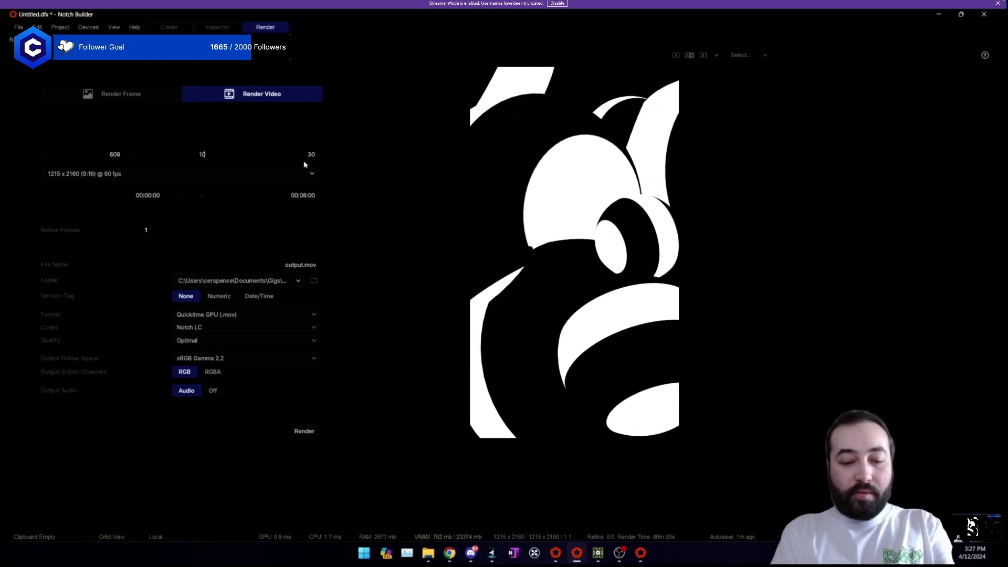
{"action": "type", "text": "80"}
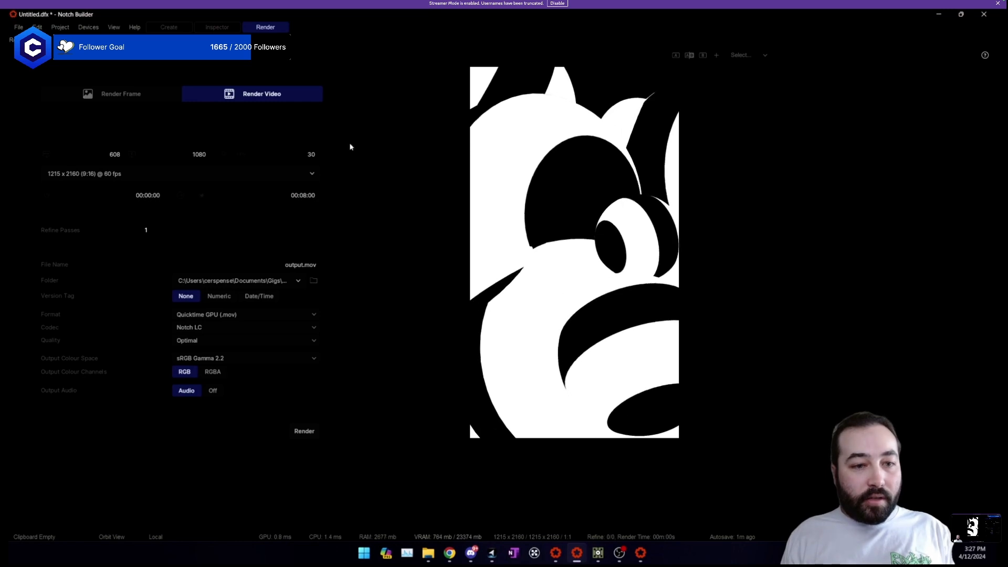
{"action": "left_click", "coordinate": [222, 296]}
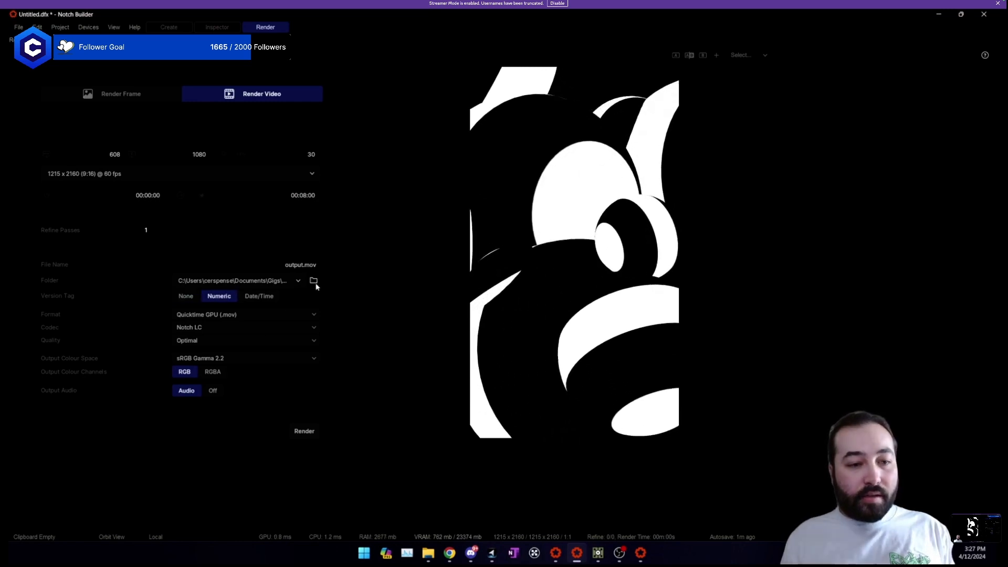
Create a "masks" folder inside the current output folder and set the render output there as mask.mov.
{"action": "left_click", "coordinate": [314, 280]}
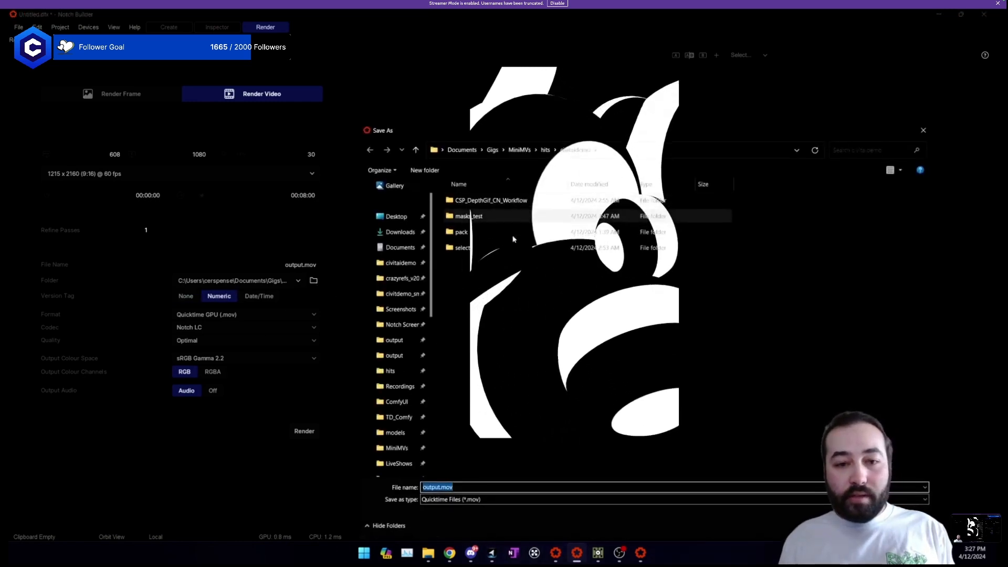
{"action": "key", "text": "ctrl+shift+n"}
{"action": "type", "text": "m"}
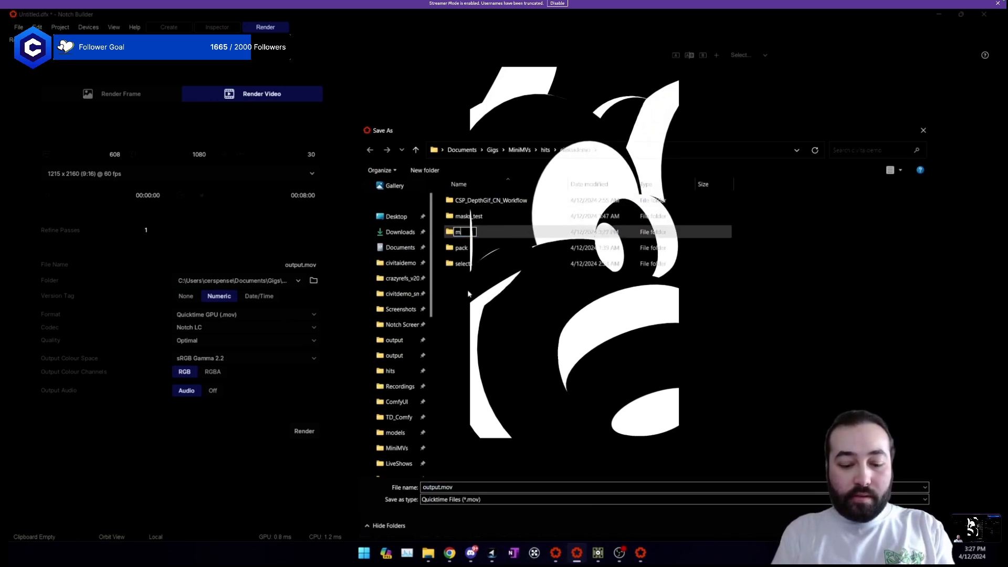
{"action": "type", "text": "asks"}
{"action": "key", "text": "Return"}
{"action": "key", "text": "Return"}
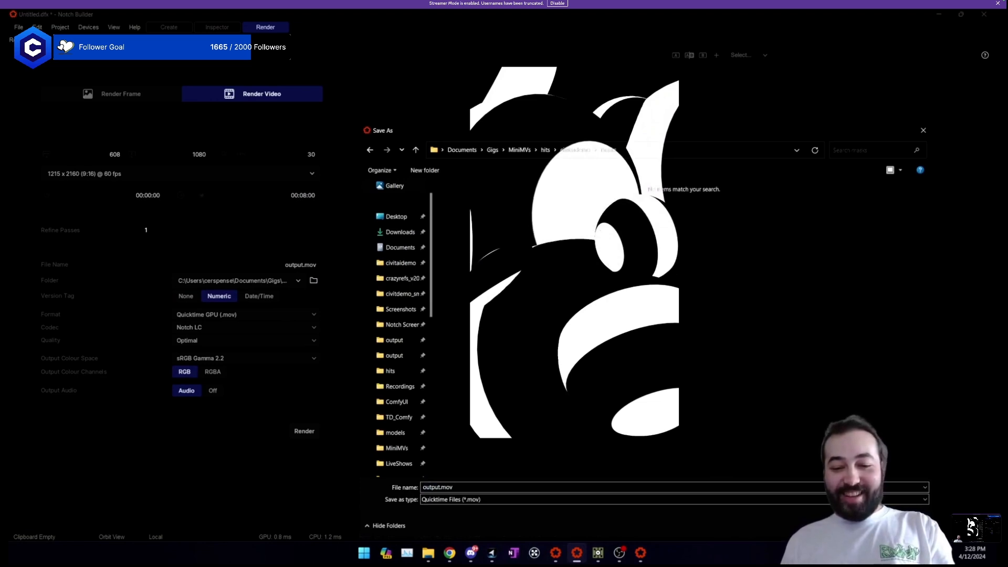
{"action": "key", "text": "Return"}
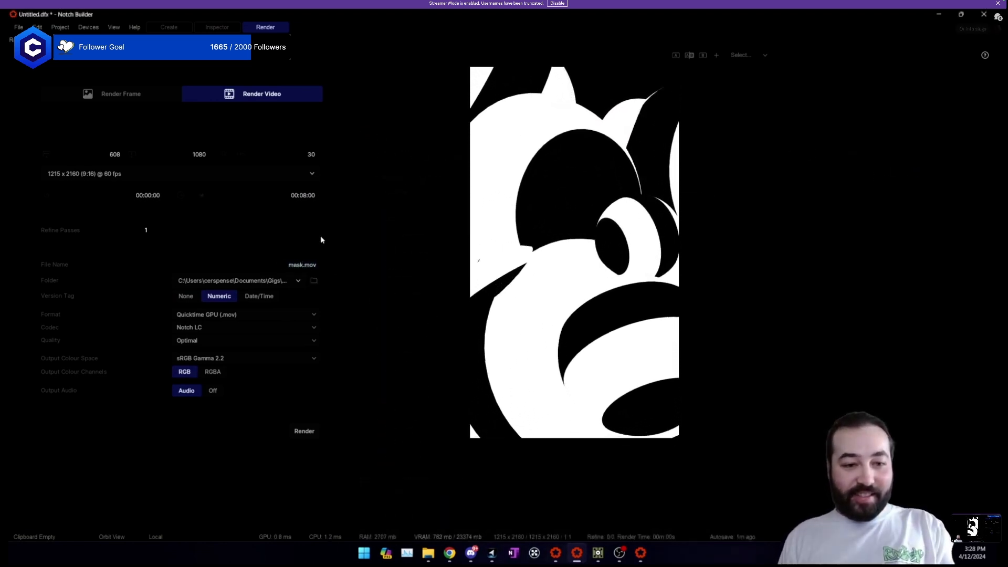
Set the render codec to Photo JPEG and render the loop_1 composition, keeping the composition list accessible.
{"action": "left_click", "coordinate": [224, 328]}
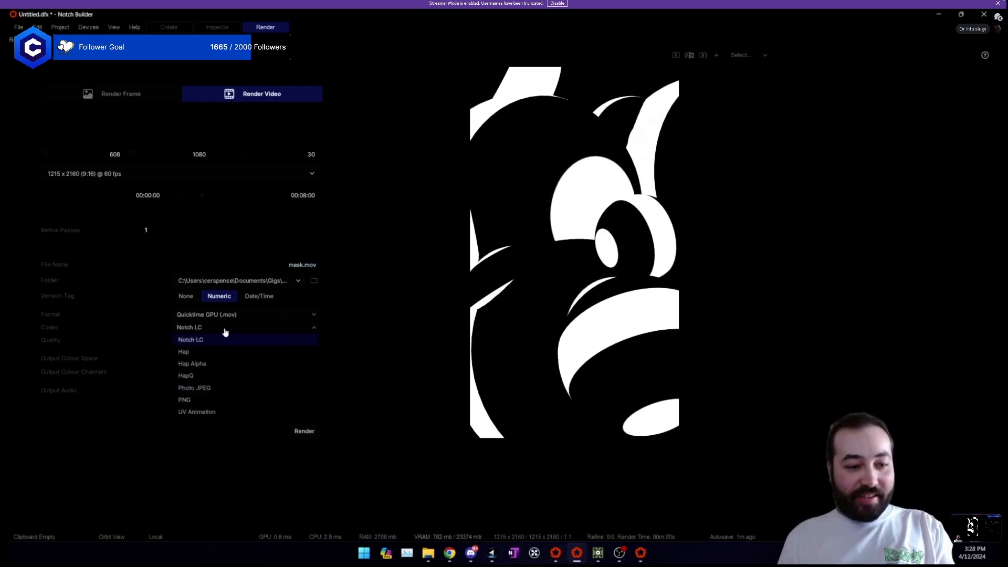
{"action": "left_click", "coordinate": [213, 387]}
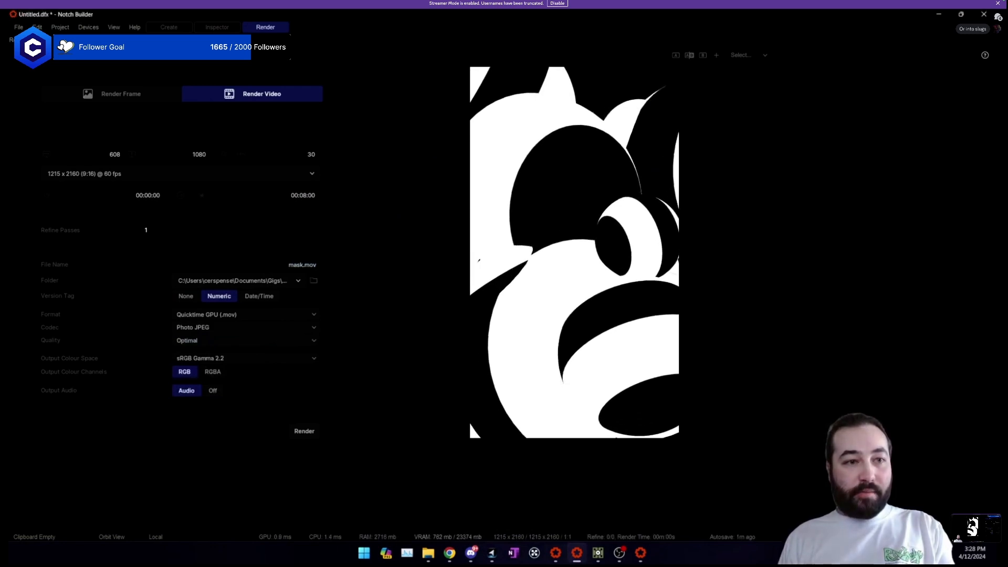
{"action": "left_click_drag", "start_coordinate": [419, 40], "coordinate": [571, 222]}
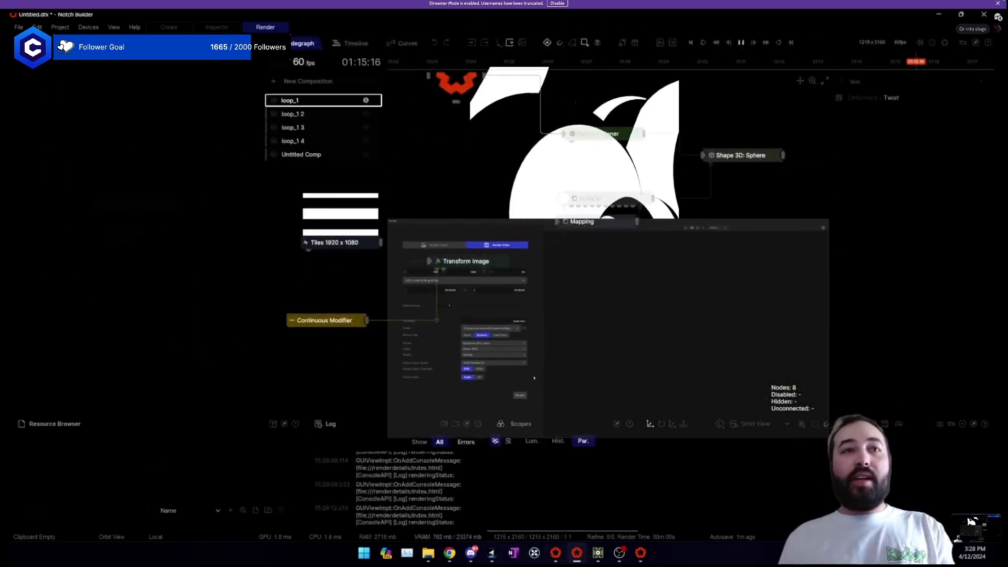
{"action": "left_click", "coordinate": [521, 394]}
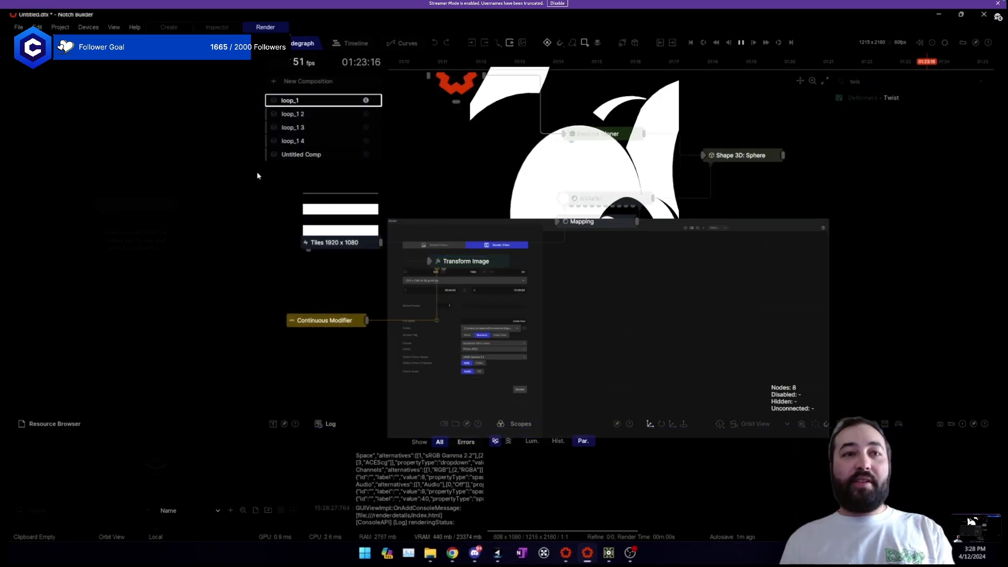
Activate the loop_1 2 and loop_1 3 compositions in turn and render each with the same video settings.
{"action": "left_click", "coordinate": [302, 117]}
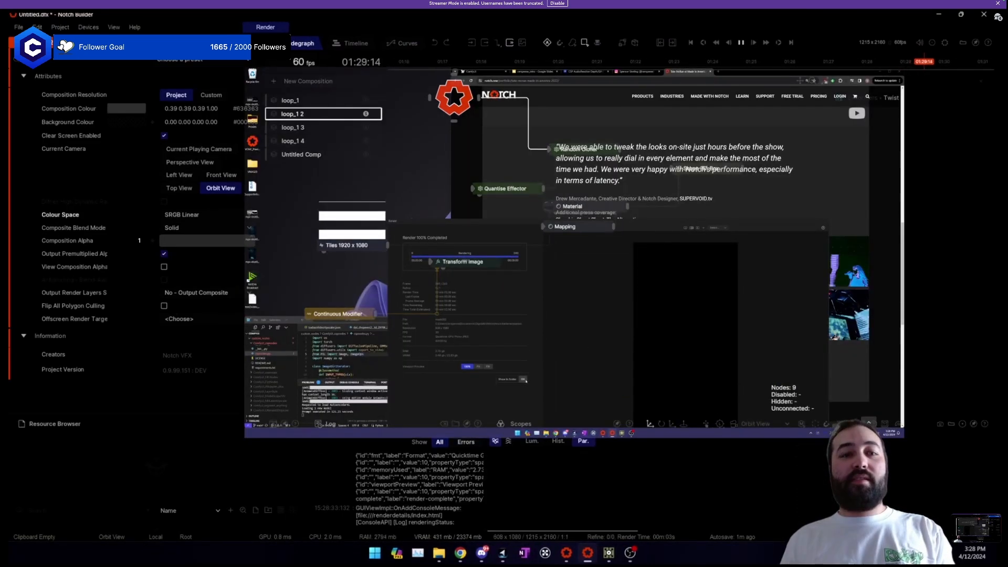
{"action": "key", "text": "Down"}
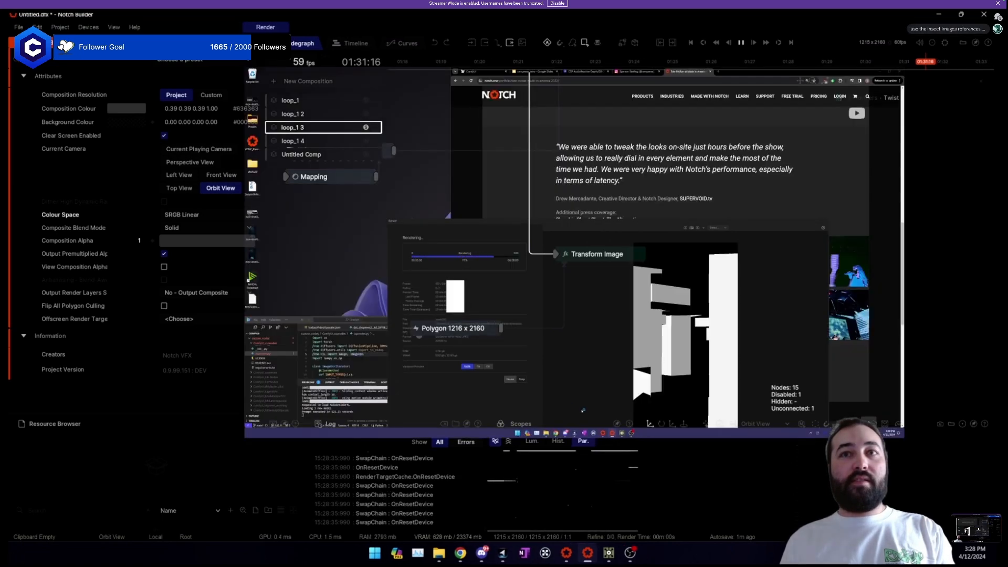
{"action": "key", "text": "Down"}
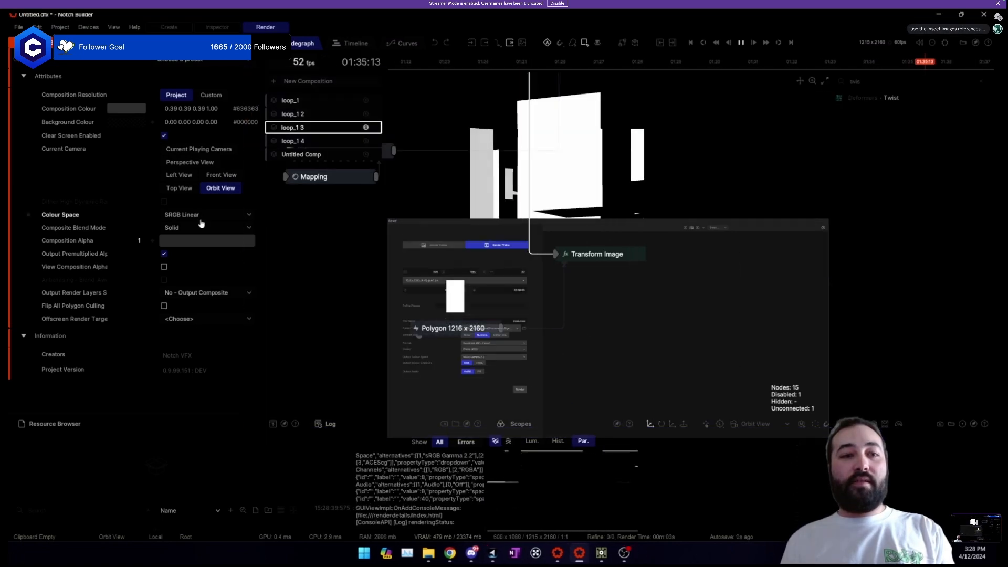
{"action": "key", "text": "Down"}
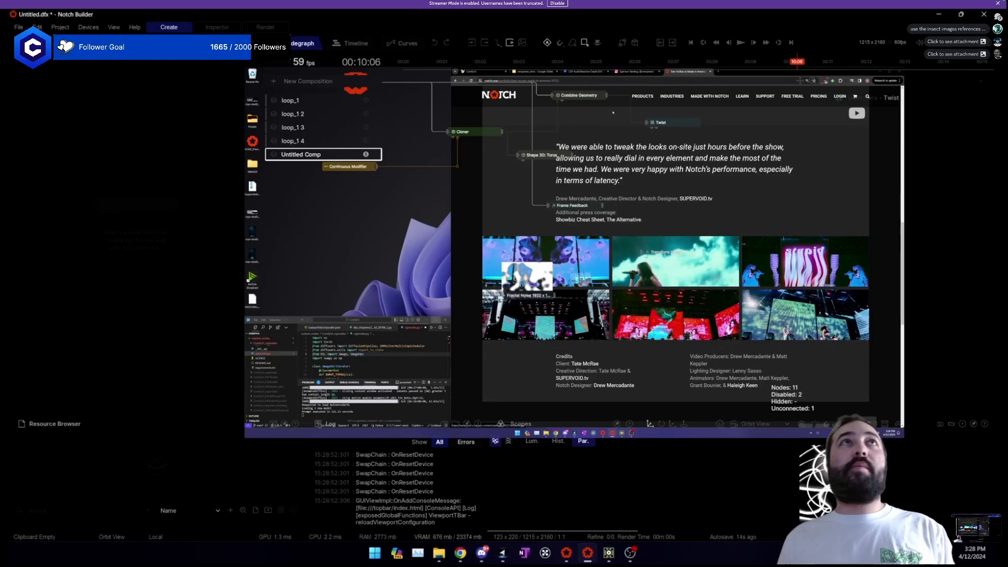
Switch to the ComfyUI browser window and place the File Explorer window showing the masks folder beside it.
{"action": "left_click", "coordinate": [362, 16]}
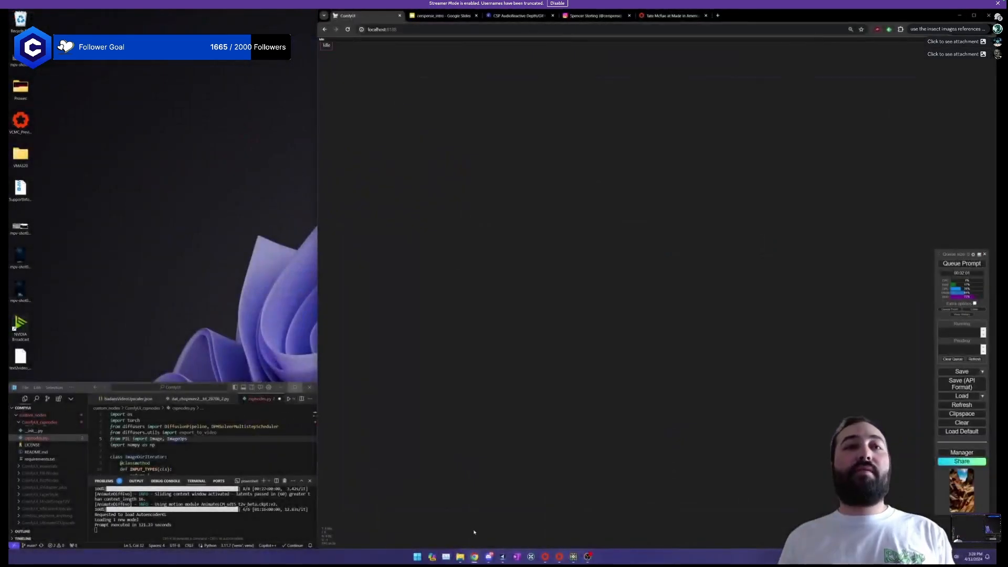
{"action": "mouse_move", "coordinate": [459, 556]}
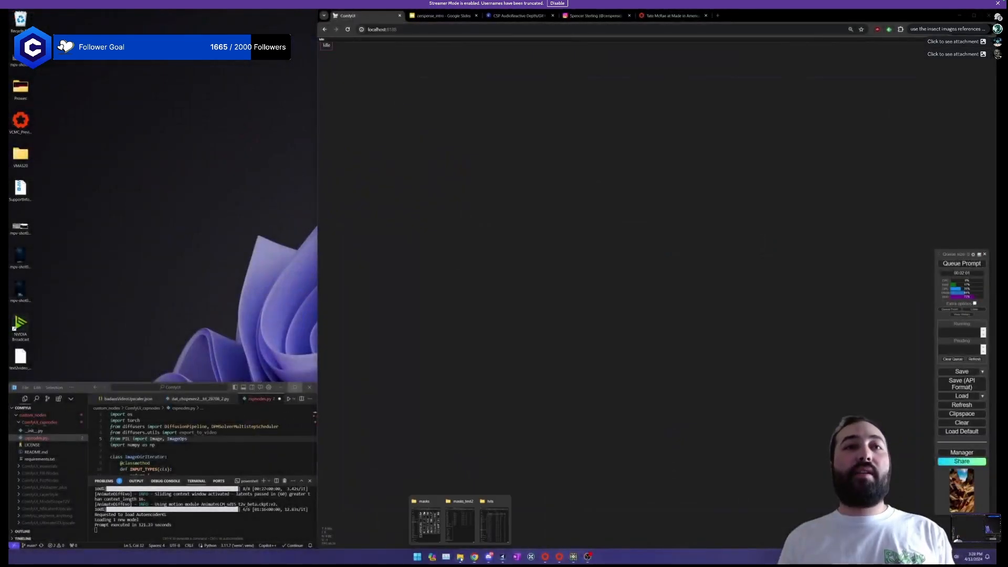
{"action": "left_click", "coordinate": [437, 531]}
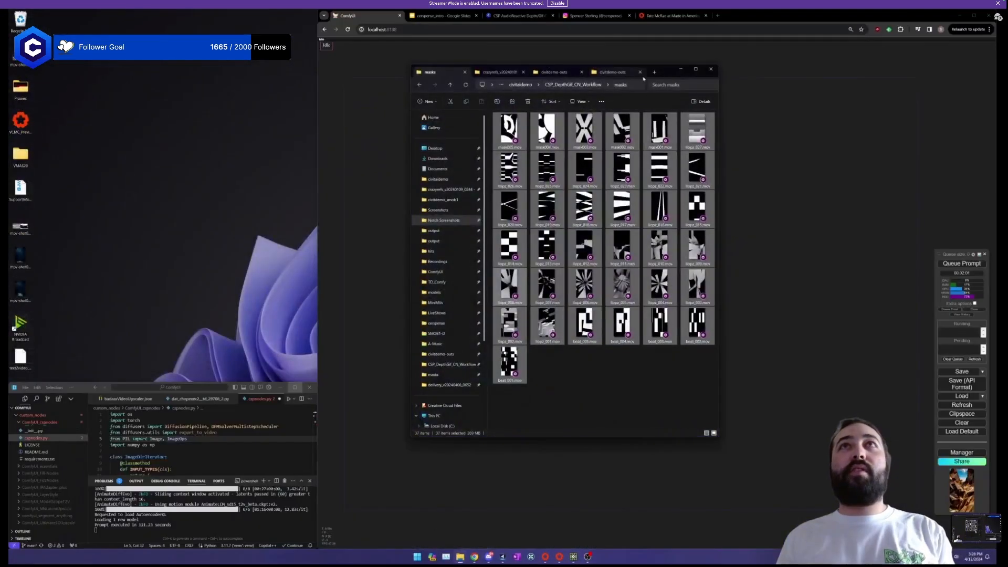
{"action": "left_click_drag", "start_coordinate": [669, 72], "coordinate": [268, 17]}
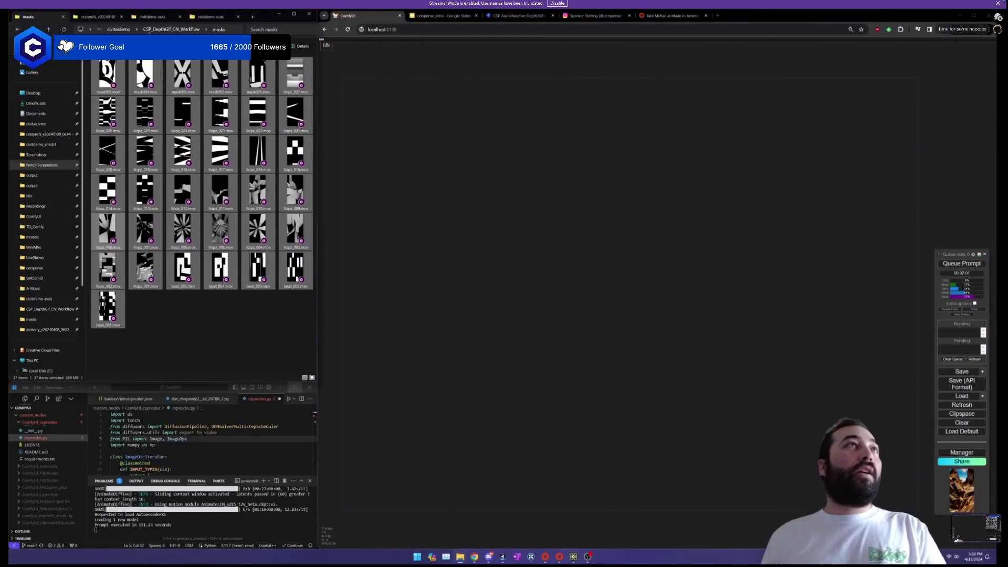
Go up to the civitaidemo folder and open its own masks subfolder.
{"action": "left_click", "coordinate": [183, 30]}
{"action": "left_click", "coordinate": [140, 30]}
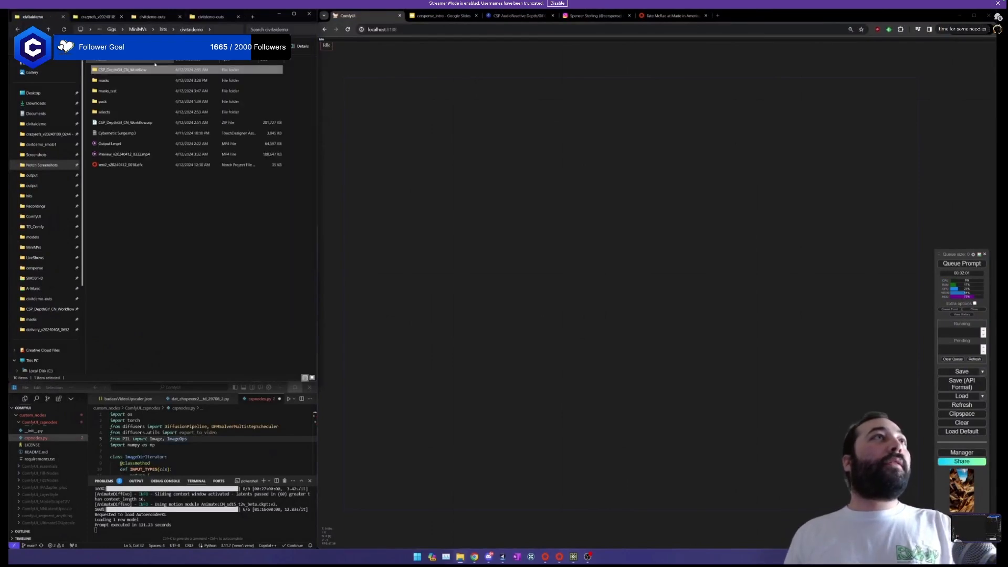
{"action": "double_click", "coordinate": [126, 81]}
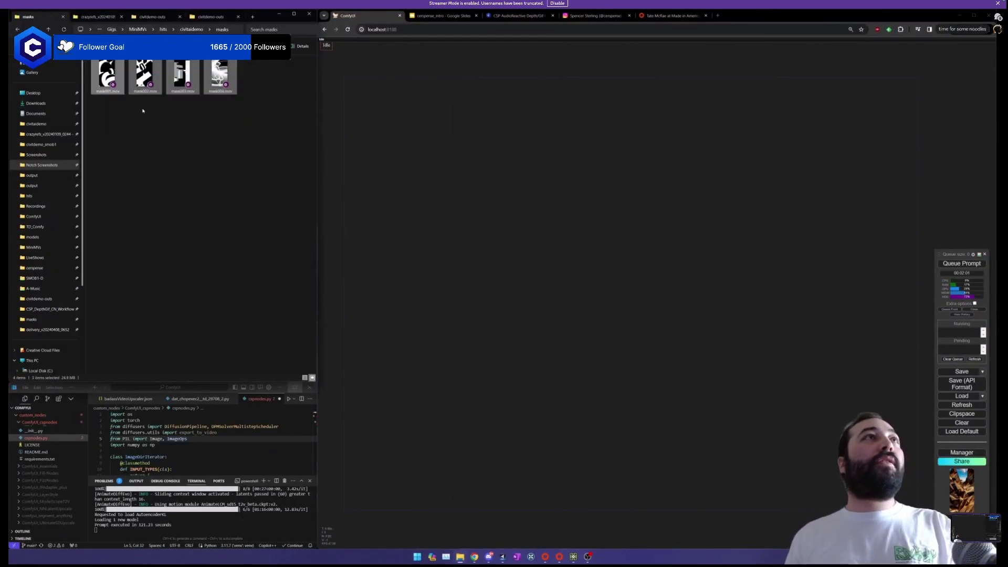
Look through the reference images in the crazyrefs folder and return to the masks folder.
{"action": "left_click", "coordinate": [112, 17]}
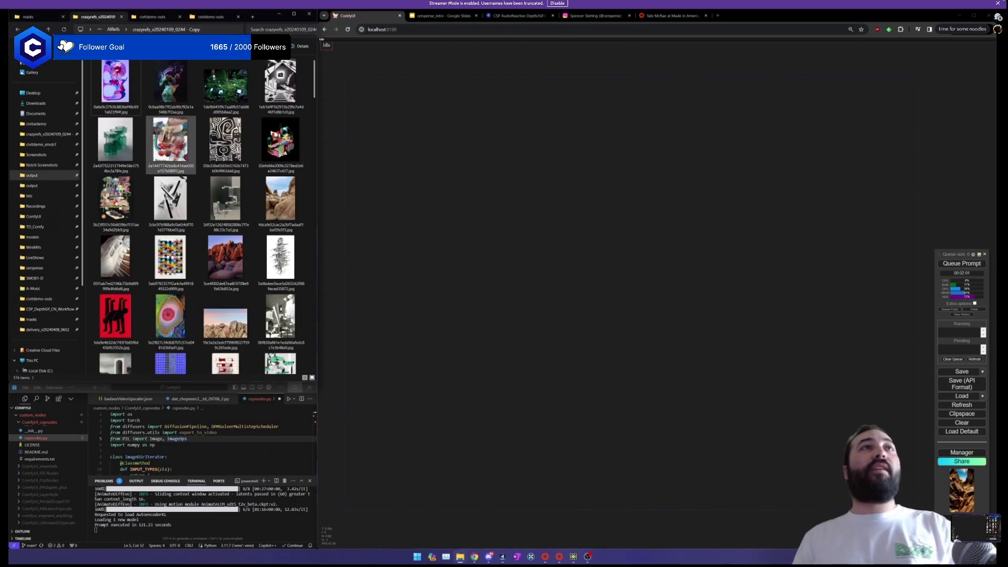
{"action": "scroll", "coordinate": [182, 149], "scroll_direction": "up", "scroll_amount": 10}
{"action": "scroll", "coordinate": [182, 148], "scroll_direction": "down", "scroll_amount": 4, "text": "ctrl"}
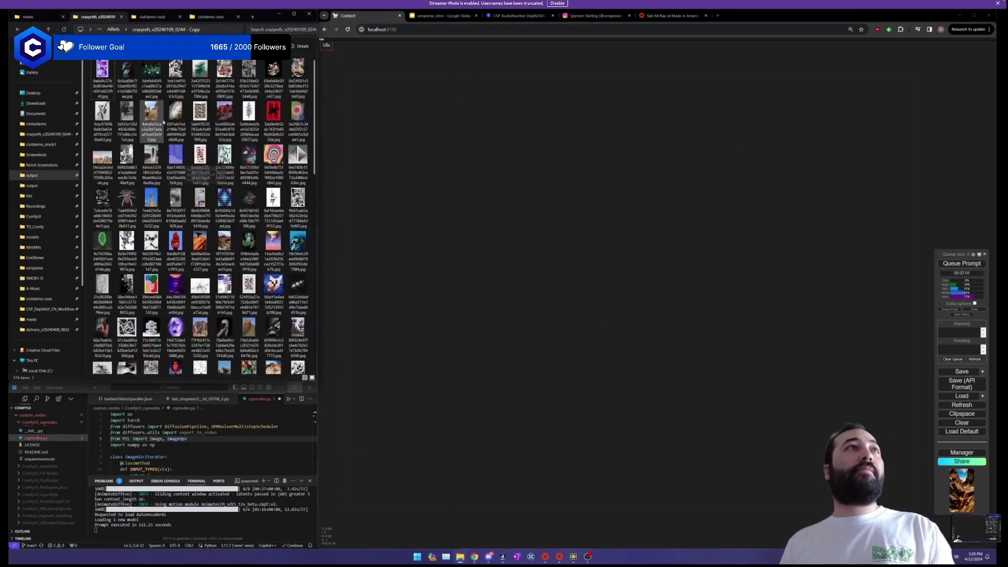
{"action": "scroll", "coordinate": [185, 165], "scroll_direction": "up", "scroll_amount": 4, "text": "ctrl"}
{"action": "left_click", "coordinate": [51, 15]}
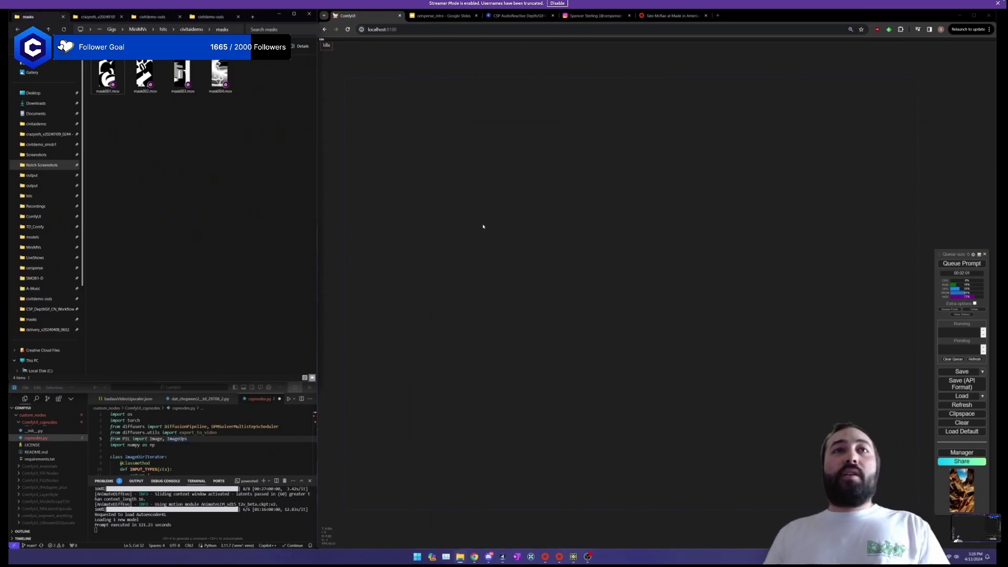
Add a Load Video (Path) node to the empty ComfyUI graph.
{"action": "double_click", "coordinate": [384, 274]}
{"action": "type", "text": "video"}
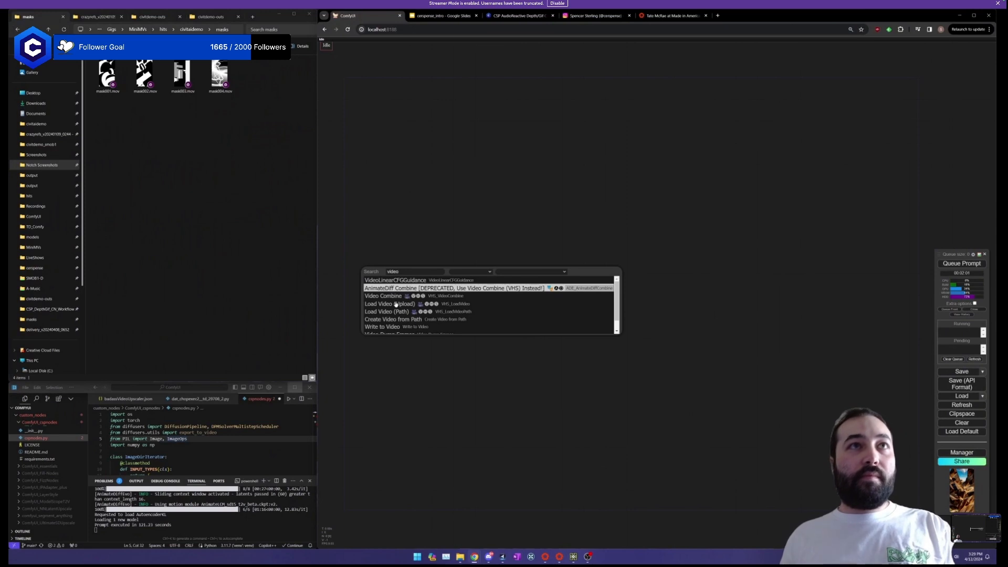
{"action": "left_click", "coordinate": [391, 311]}
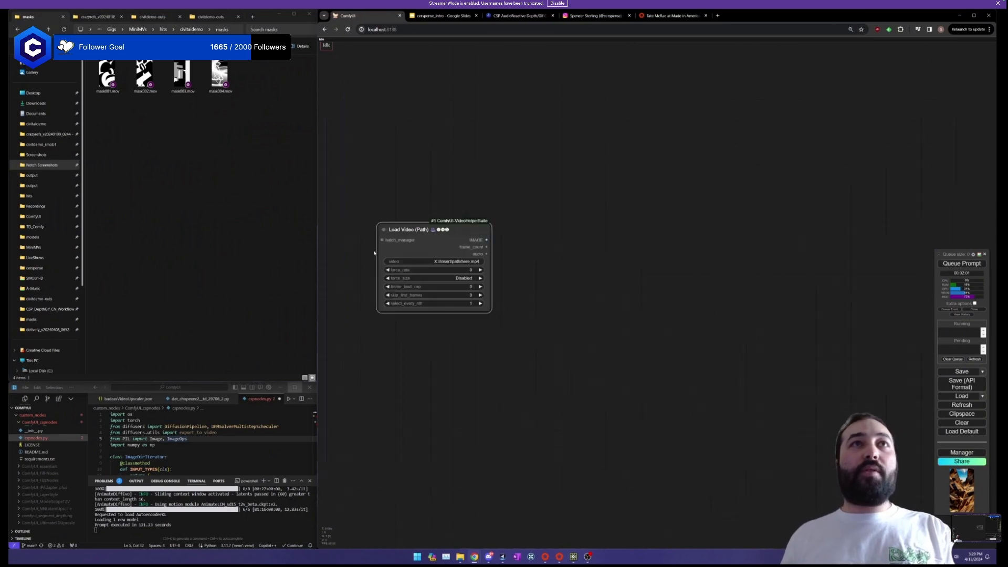
Set the Load Video node's video path to the mask001.mov file in the masks folder.
{"action": "scroll", "coordinate": [374, 253], "scroll_direction": "up", "scroll_amount": 3}
{"action": "left_click", "coordinate": [440, 262]}
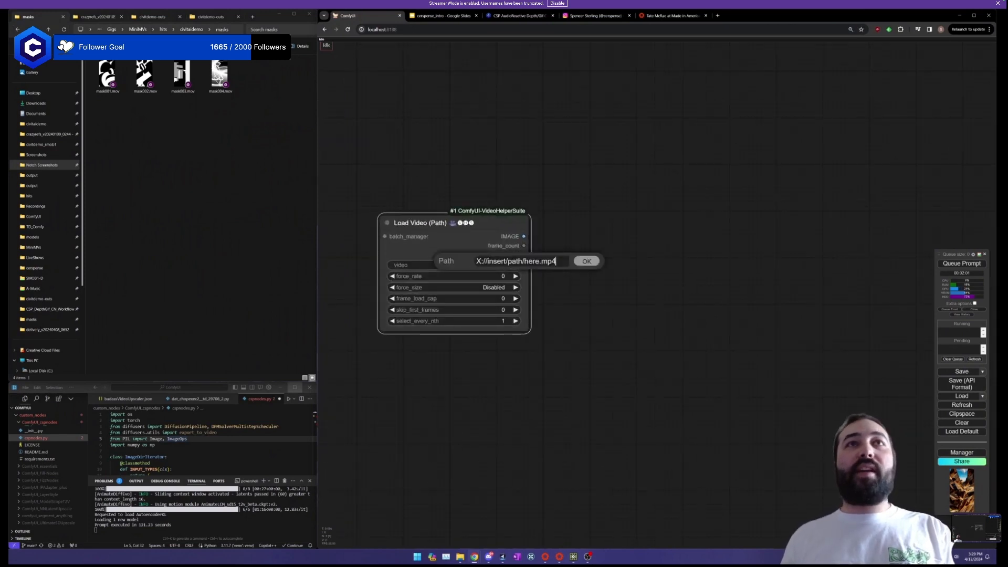
{"action": "left_click", "coordinate": [584, 261]}
{"action": "left_click", "coordinate": [107, 75]}
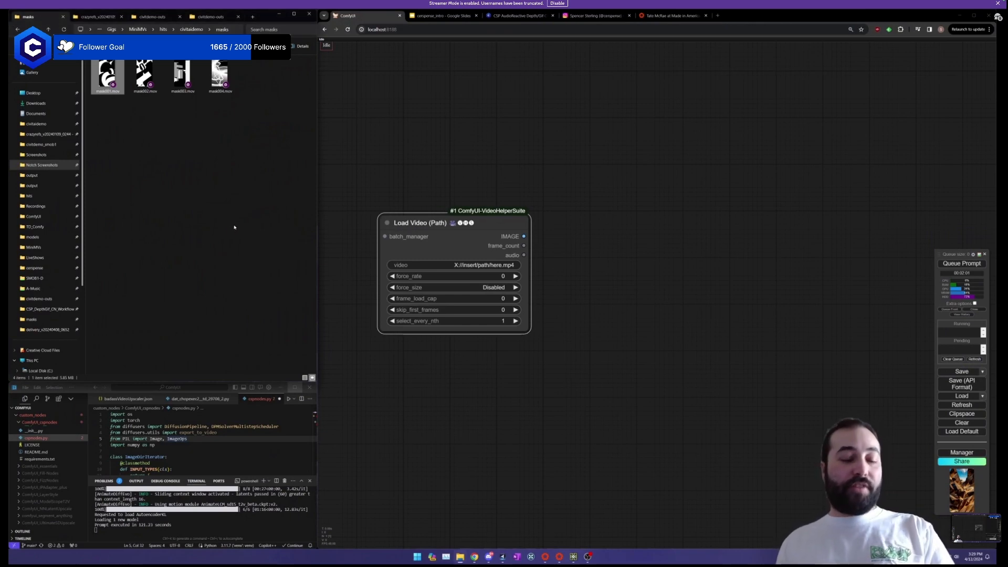
{"action": "left_click", "coordinate": [456, 266]}
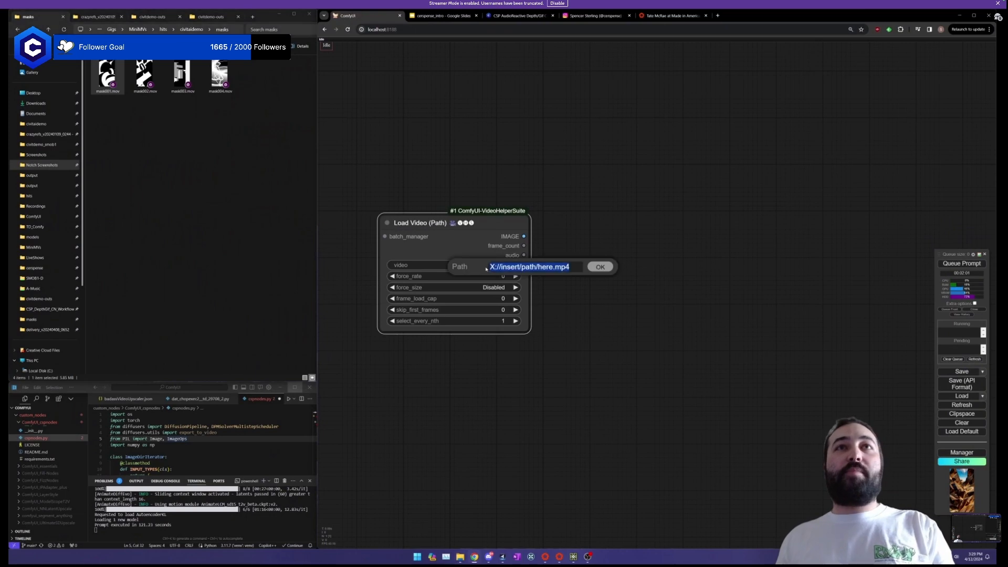
{"action": "key", "text": "ctrl+v"}
{"action": "key", "text": "Return"}
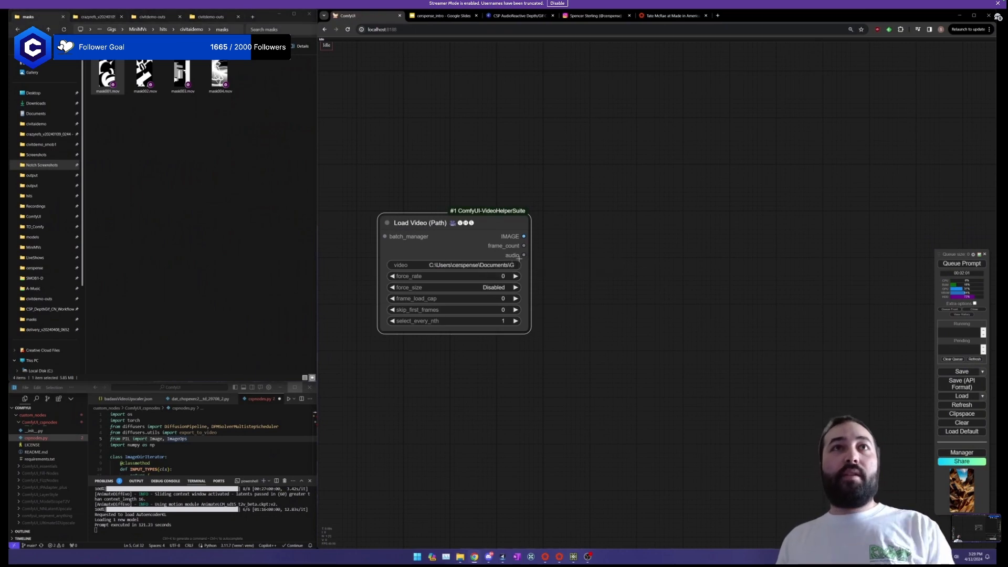
Set the Load Video node's skip_first_frames to 120 and select_every_nth to 4.
{"action": "left_click_drag", "start_coordinate": [610, 285], "coordinate": [622, 209]}
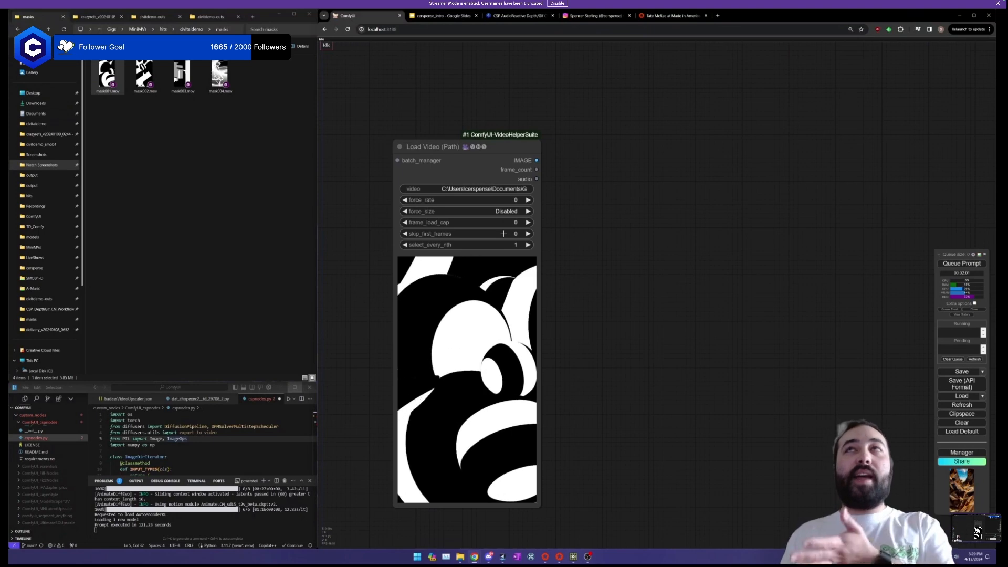
{"action": "left_click", "coordinate": [503, 234]}
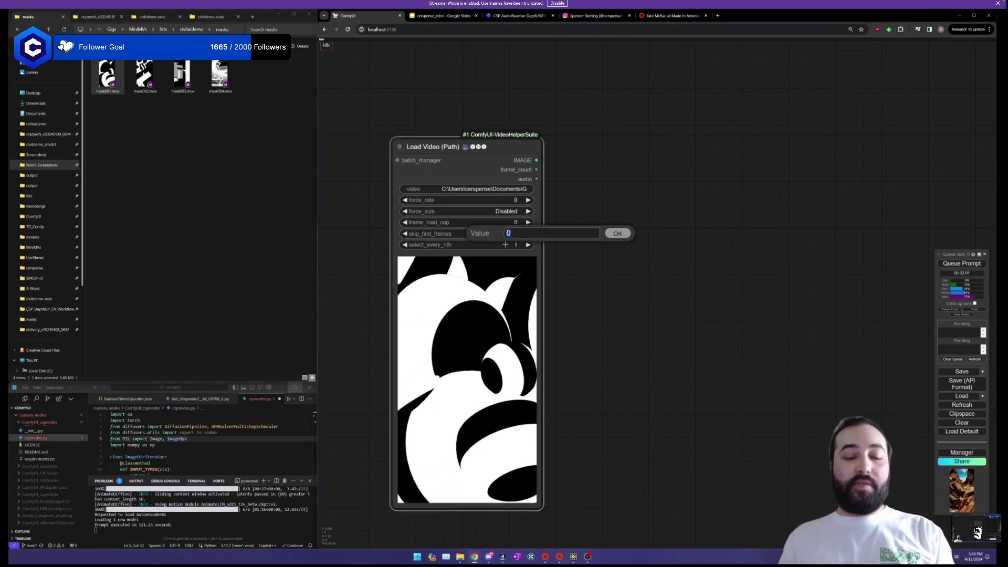
{"action": "key", "text": "Return"}
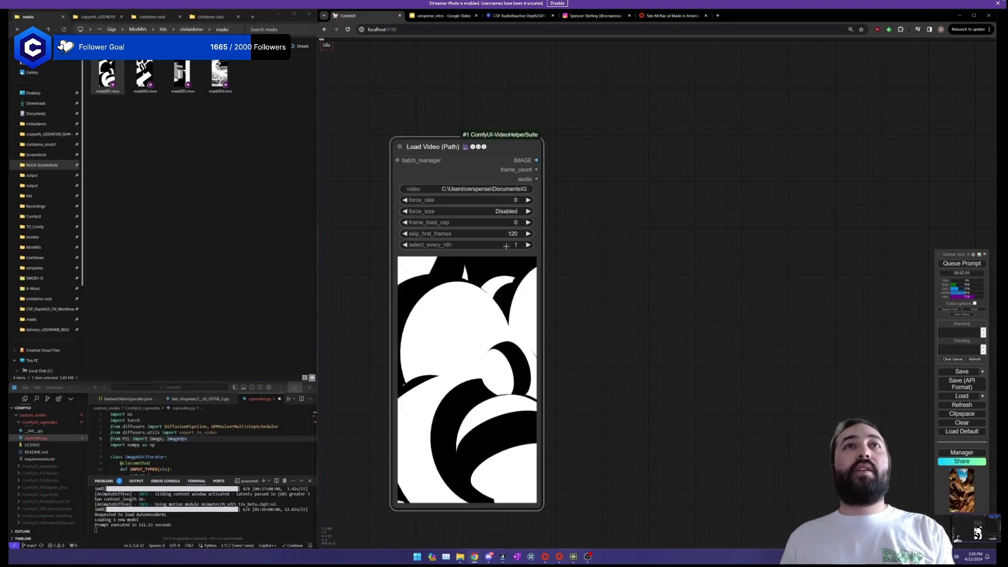
{"action": "left_click", "coordinate": [506, 245]}
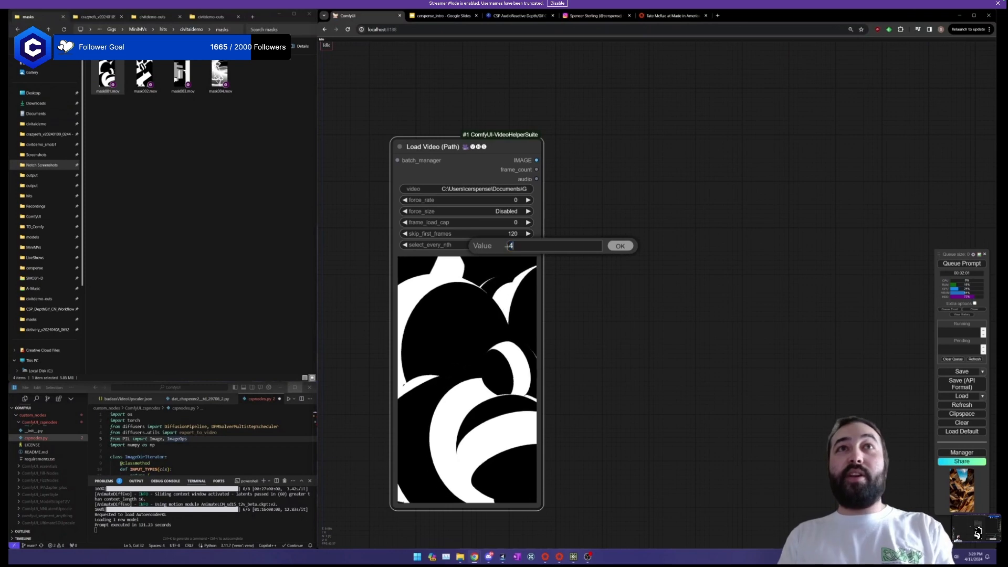
{"action": "type", "text": "4"}
{"action": "key", "text": "Return"}
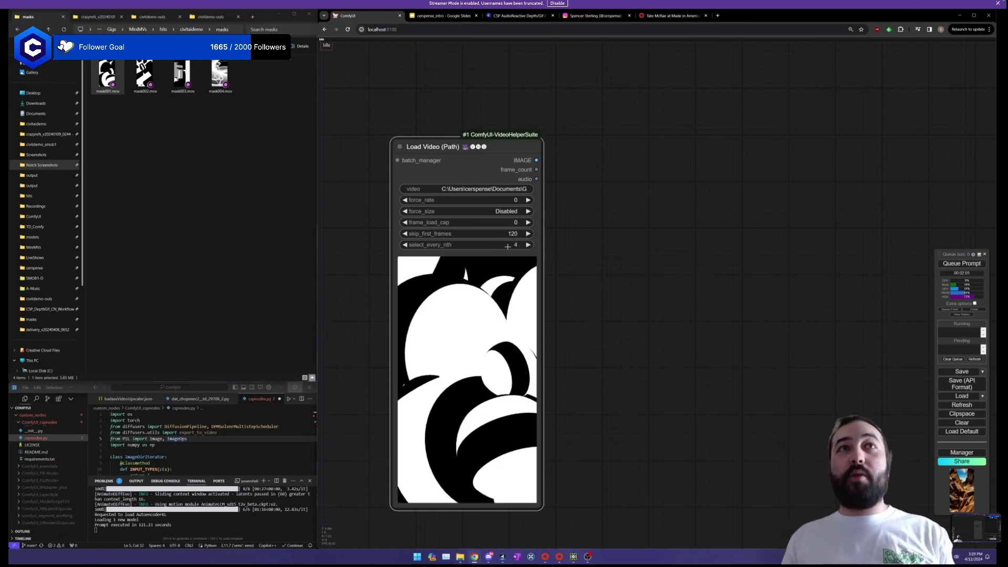
Set the Load Video node's frame_load_cap to 30.
{"action": "left_click", "coordinate": [519, 220]}
{"action": "type", "text": "0"}
{"action": "key", "text": "Return"}
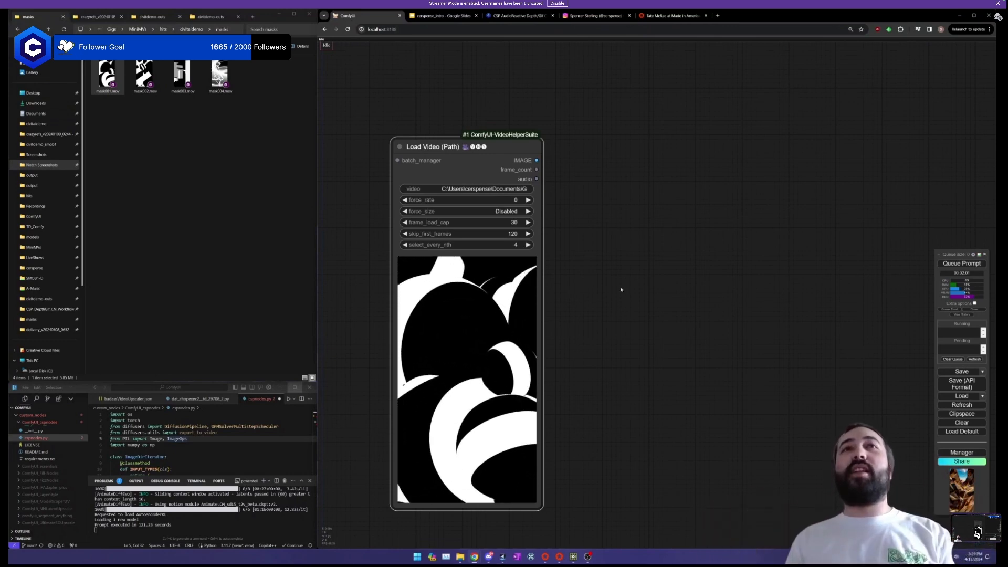
Add an Efficient Loader node above the Load Video node.
{"action": "scroll", "coordinate": [621, 289], "scroll_direction": "down", "scroll_amount": 6}
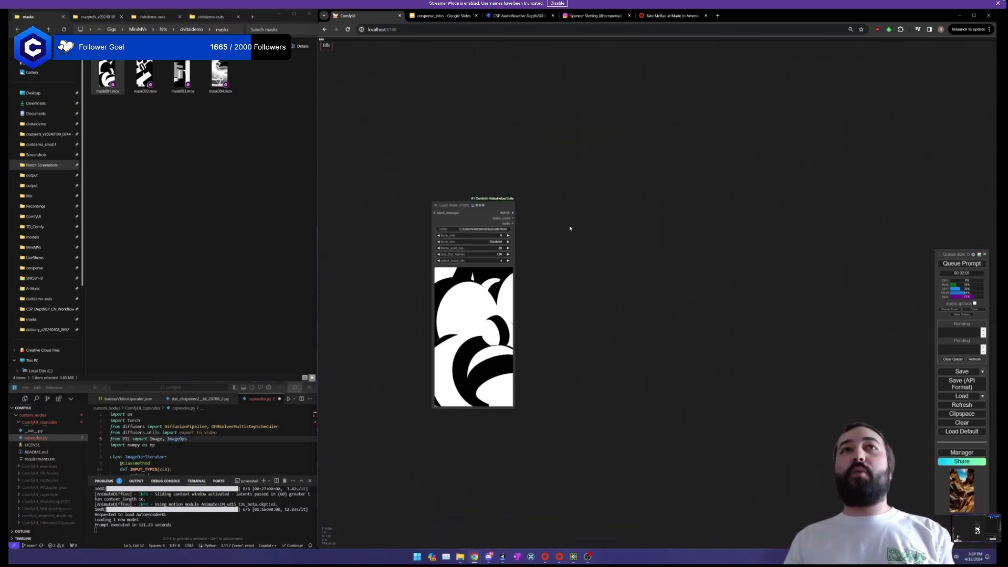
{"action": "mouse_move", "coordinate": [519, 202]}
{"action": "left_mouse_down"}
{"action": "mouse_move", "coordinate": [511, 223]}
{"action": "mouse_move", "coordinate": [413, 246]}
{"action": "left_mouse_up"}
{"action": "left_click_drag", "start_coordinate": [464, 206], "coordinate": [531, 266]}
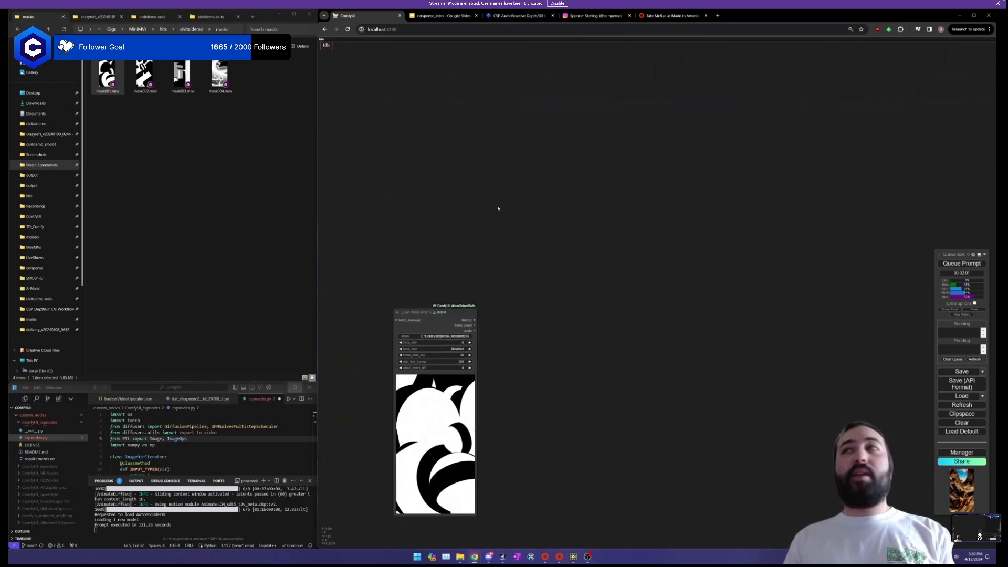
{"action": "double_click", "coordinate": [505, 217]}
{"action": "type", "text": "efficie"}
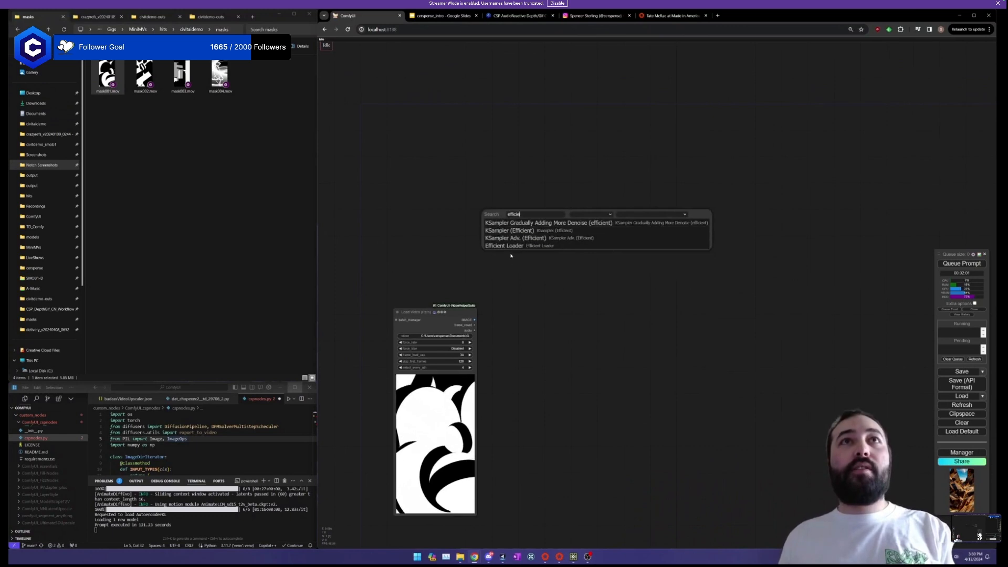
{"action": "left_click", "coordinate": [505, 246]}
{"action": "left_click_drag", "start_coordinate": [545, 224], "coordinate": [513, 179]}
Choose SD15\photonLCM_v10.safetensors as the Efficient Loader's checkpoint.
{"action": "scroll", "coordinate": [514, 184], "scroll_direction": "up", "scroll_amount": 3}
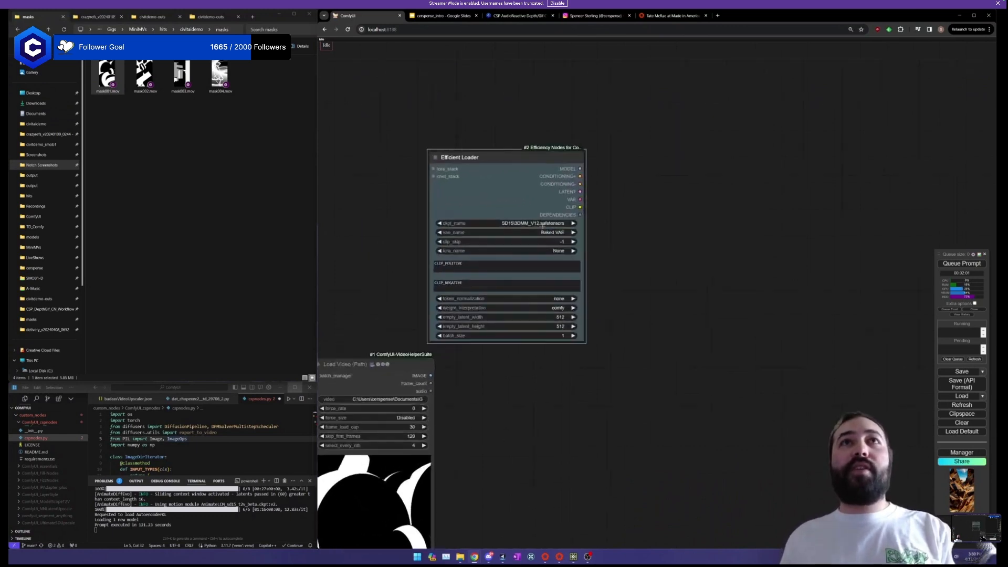
{"action": "left_click", "coordinate": [517, 223]}
{"action": "type", "text": "phot"}
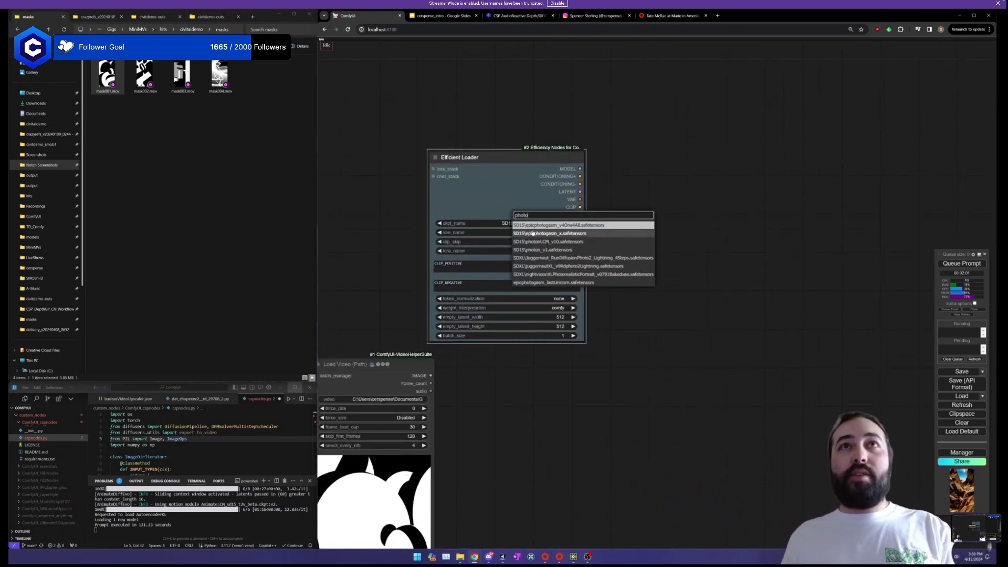
{"action": "type", "text": "o"}
{"action": "left_click", "coordinate": [548, 243]}
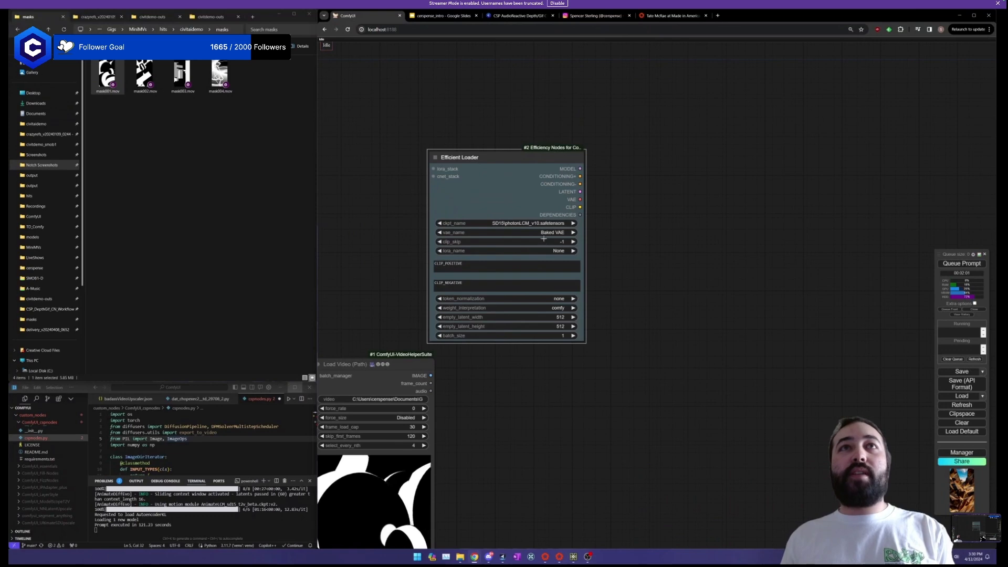
Choose SD15\AnimateLCM_sd15_lora_beta.safetensors as the Efficient Loader's LoRA.
{"action": "left_click", "coordinate": [538, 251]}
{"action": "type", "text": "anima"}
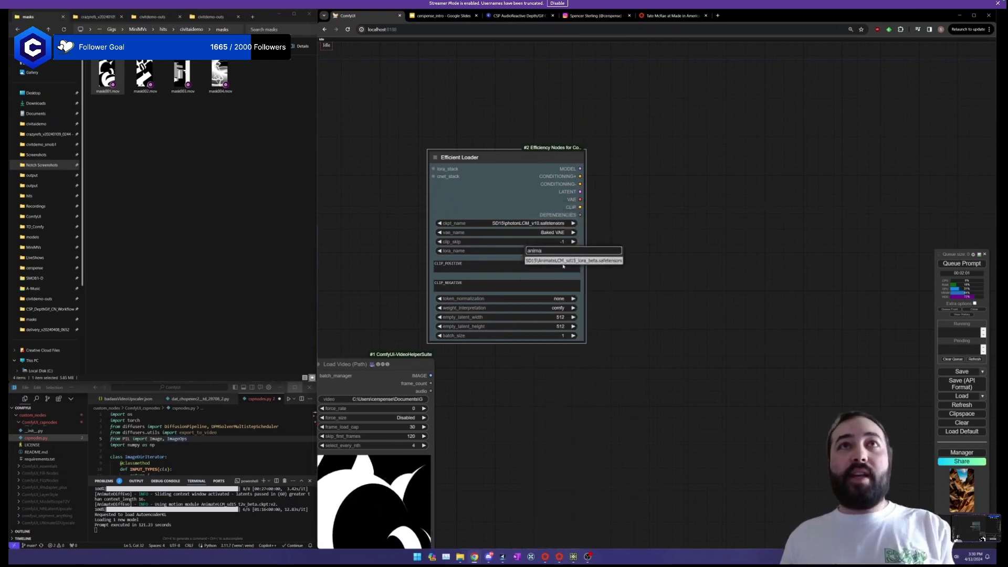
{"action": "left_click", "coordinate": [563, 261]}
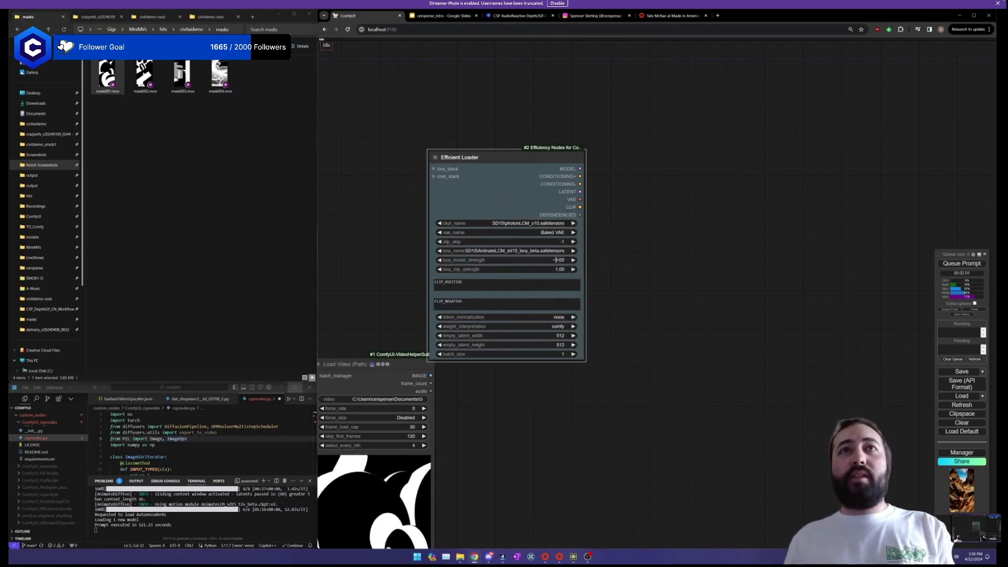
Set both lora_model_strength and lora_clip_strength on the Efficient Loader to 0.14.
{"action": "left_click", "coordinate": [556, 260]}
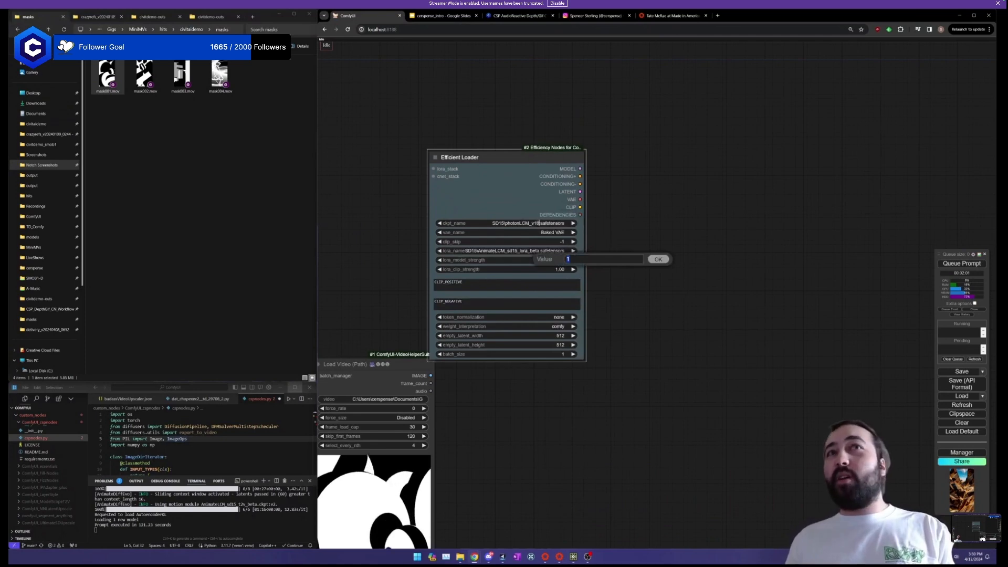
{"action": "left_click", "coordinate": [501, 261]}
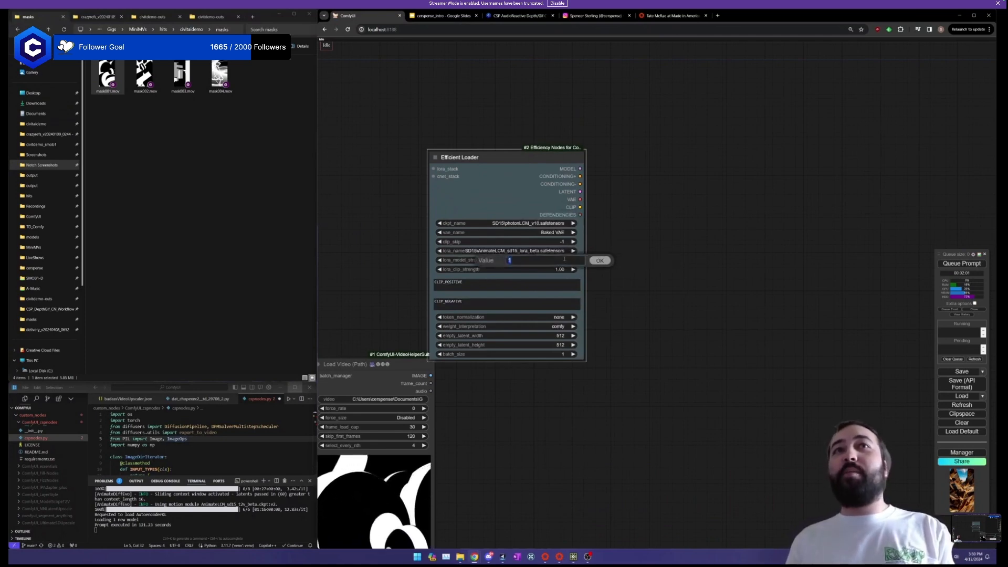
{"action": "key", "text": "Return"}
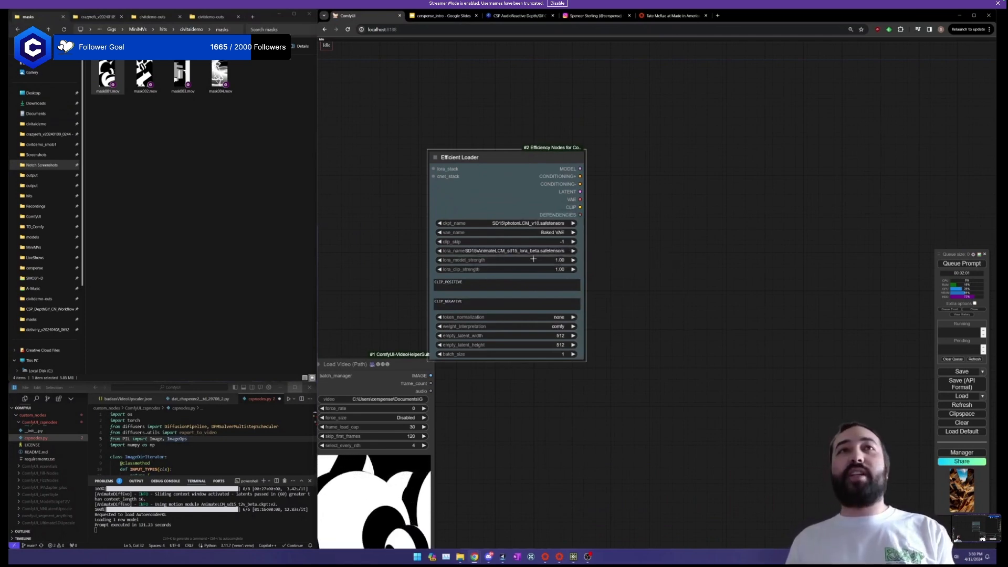
{"action": "left_click", "coordinate": [532, 259]}
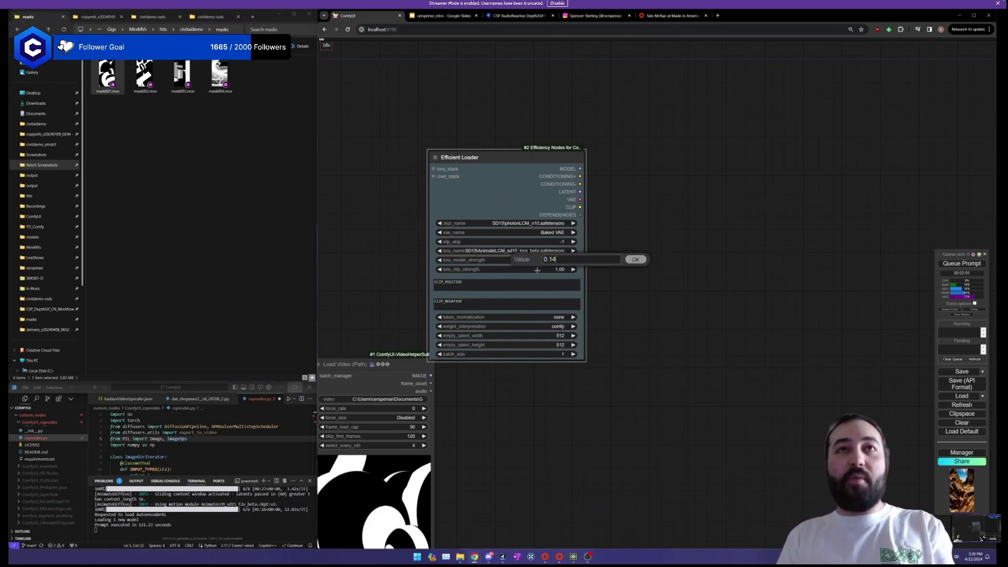
{"action": "key", "text": "Return"}
{"action": "left_click", "coordinate": [527, 268]}
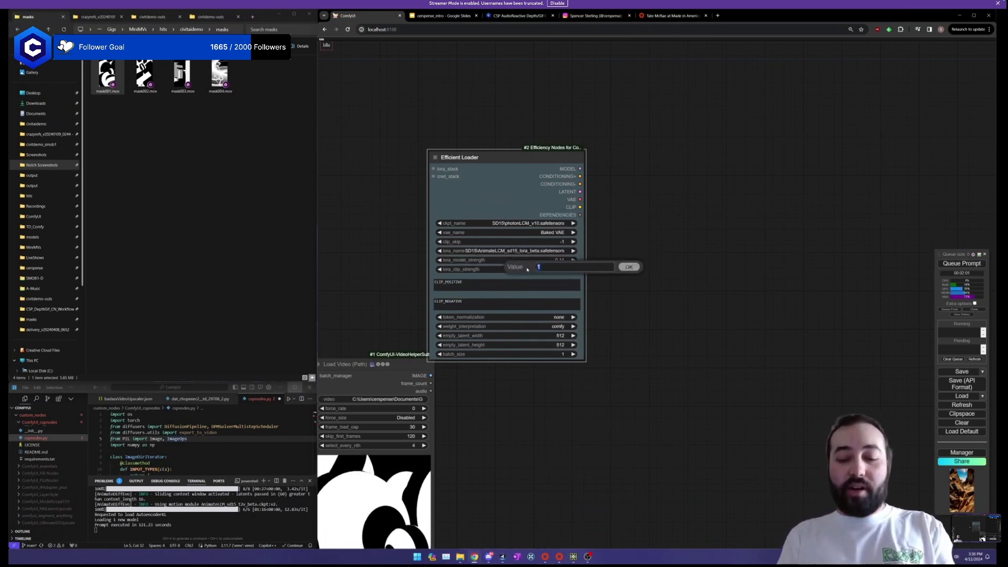
{"action": "type", "text": "0.14"}
{"action": "key", "text": "Return"}
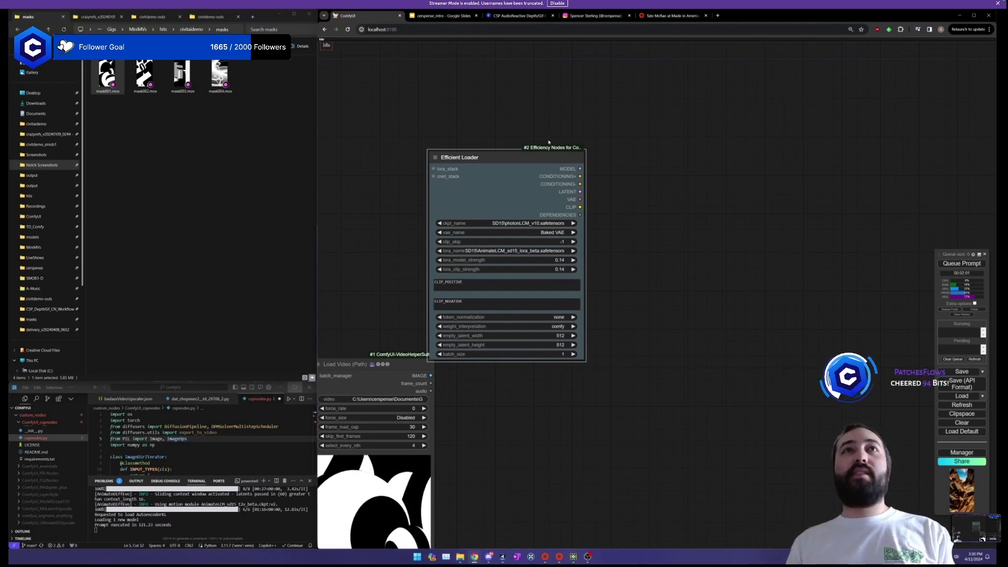
Convert the Efficient Loader's batch_size to an input and connect the Load Video node's frame_count to it.
{"action": "left_click_drag", "start_coordinate": [504, 156], "coordinate": [368, 109]}
{"action": "left_click_drag", "start_coordinate": [582, 343], "coordinate": [751, 329]}
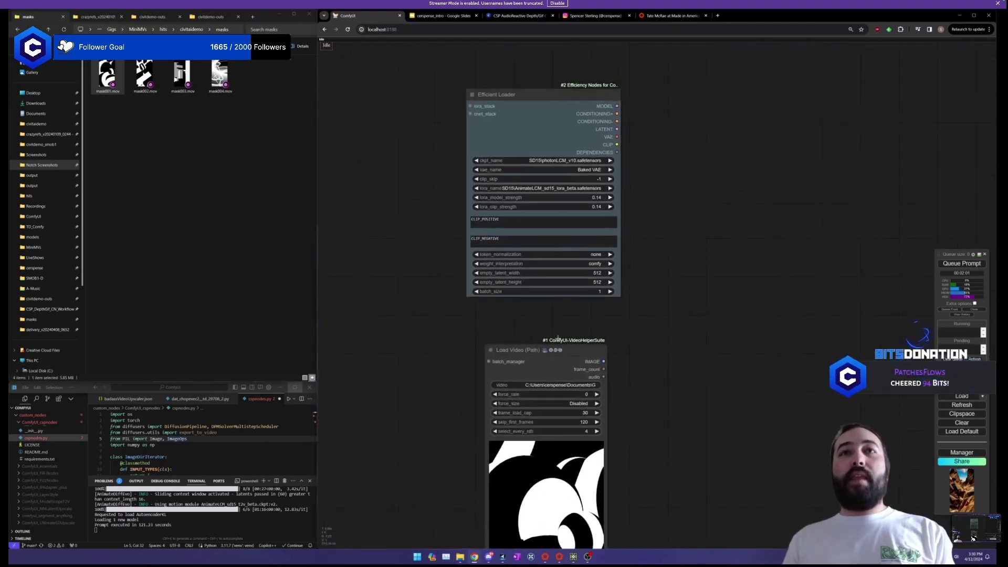
{"action": "left_click_drag", "start_coordinate": [539, 121], "coordinate": [572, 141]}
{"action": "left_click", "coordinate": [602, 371]}
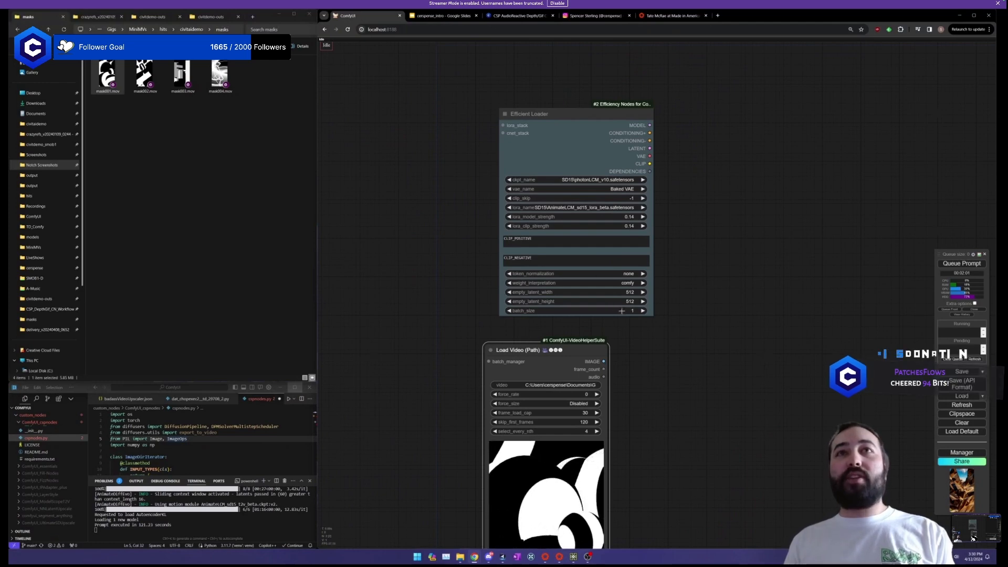
{"action": "right_click", "coordinate": [650, 301]}
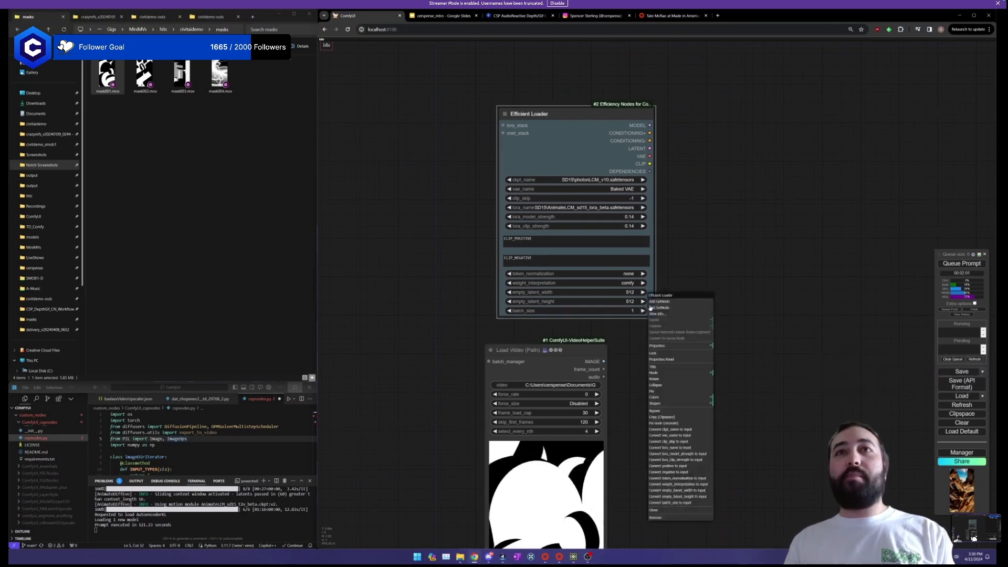
{"action": "left_click", "coordinate": [672, 503]}
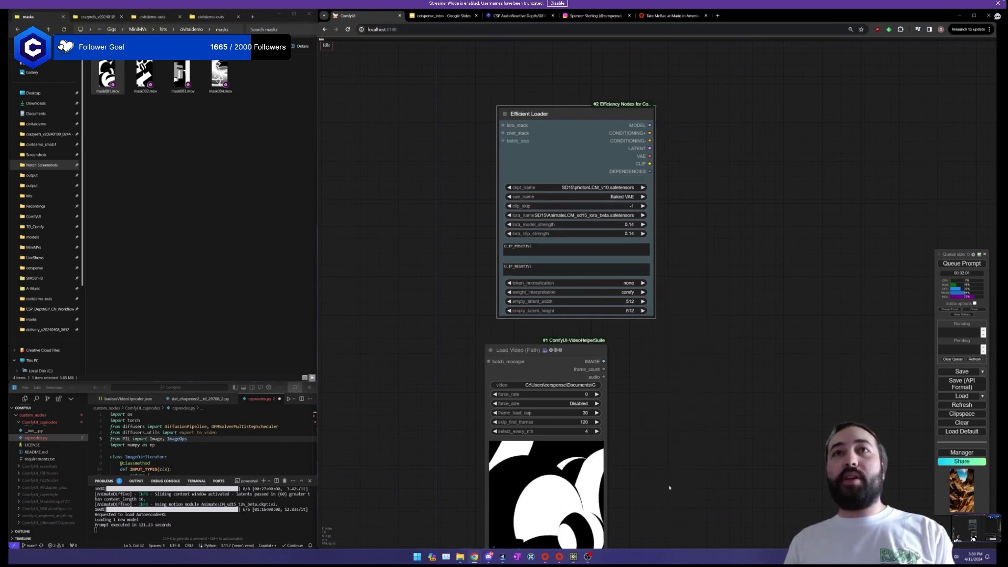
{"action": "scroll", "coordinate": [626, 366], "scroll_direction": "up", "scroll_amount": 3}
{"action": "left_click_drag", "start_coordinate": [626, 366], "coordinate": [514, 115]}
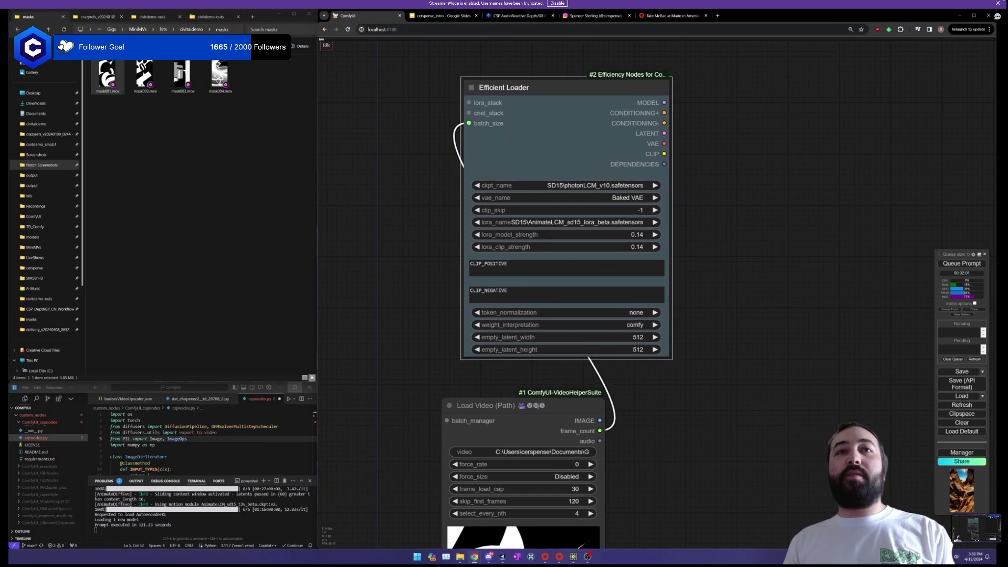
Place the Load Video node to the lower left of the Efficient Loader and add a reroute on its IMAGE output.
{"action": "left_click_drag", "start_coordinate": [519, 423], "coordinate": [532, 412]}
{"action": "scroll", "coordinate": [657, 408], "scroll_direction": "down", "scroll_amount": 3}
{"action": "left_click_drag", "start_coordinate": [656, 408], "coordinate": [593, 373]}
{"action": "left_click", "coordinate": [595, 389]}
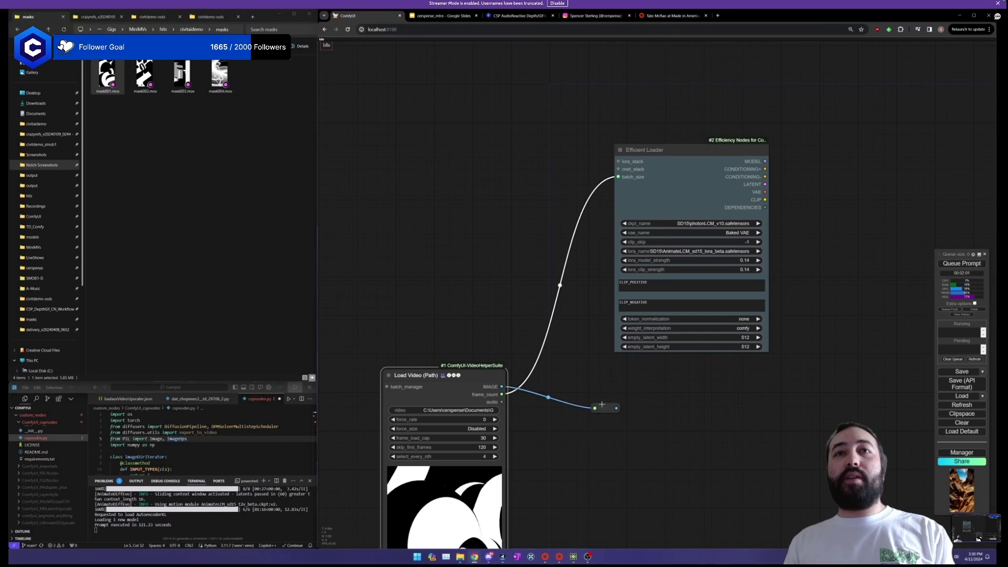
{"action": "left_click_drag", "start_coordinate": [603, 407], "coordinate": [555, 402]}
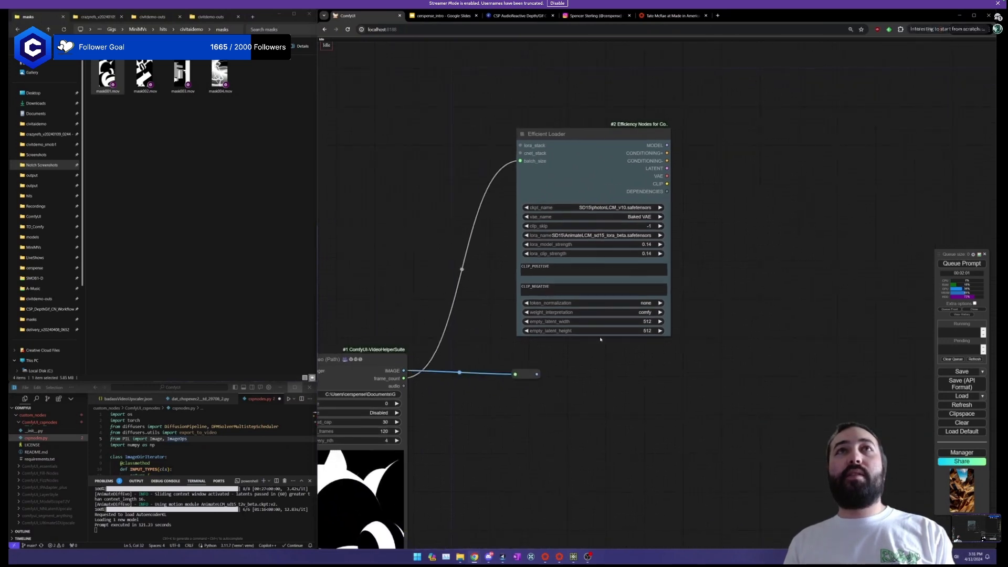
{"action": "left_click_drag", "start_coordinate": [576, 185], "coordinate": [558, 178]}
Set the Efficient Loader's empty_latent_width to 320 and empty_latent_height to 576.
{"action": "left_click", "coordinate": [608, 314]}
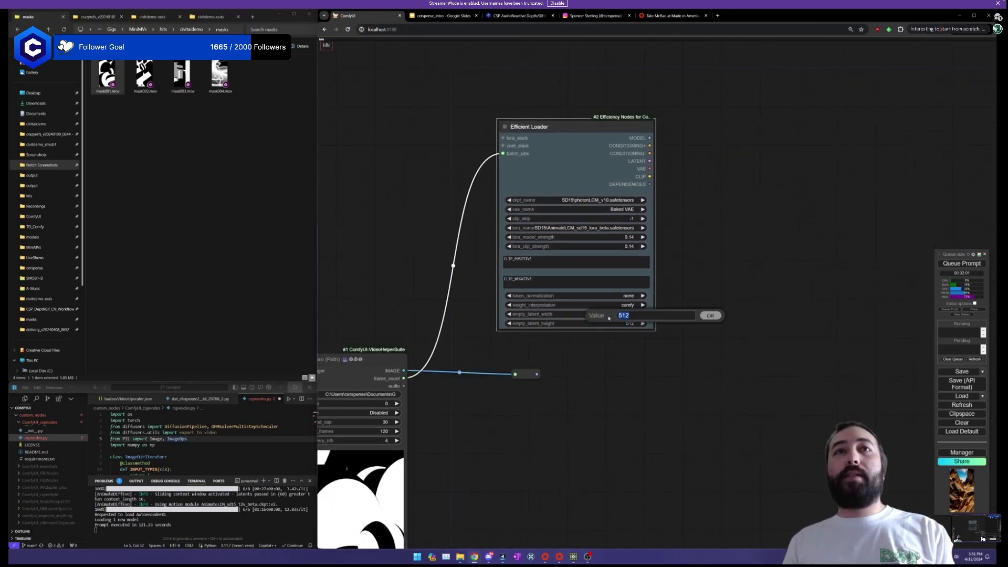
{"action": "type", "text": "512"}
{"action": "key", "text": "Return"}
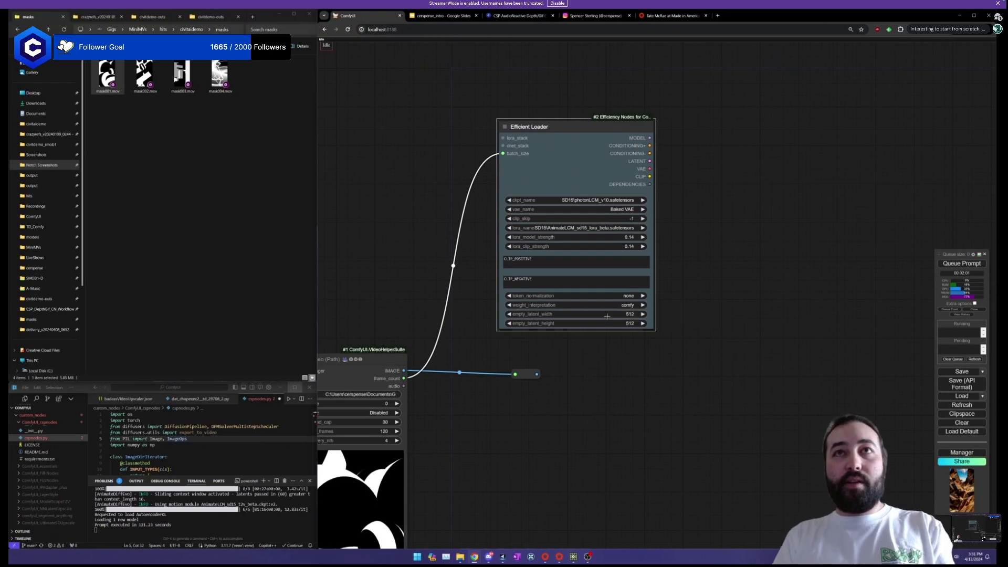
{"action": "left_click", "coordinate": [614, 323]}
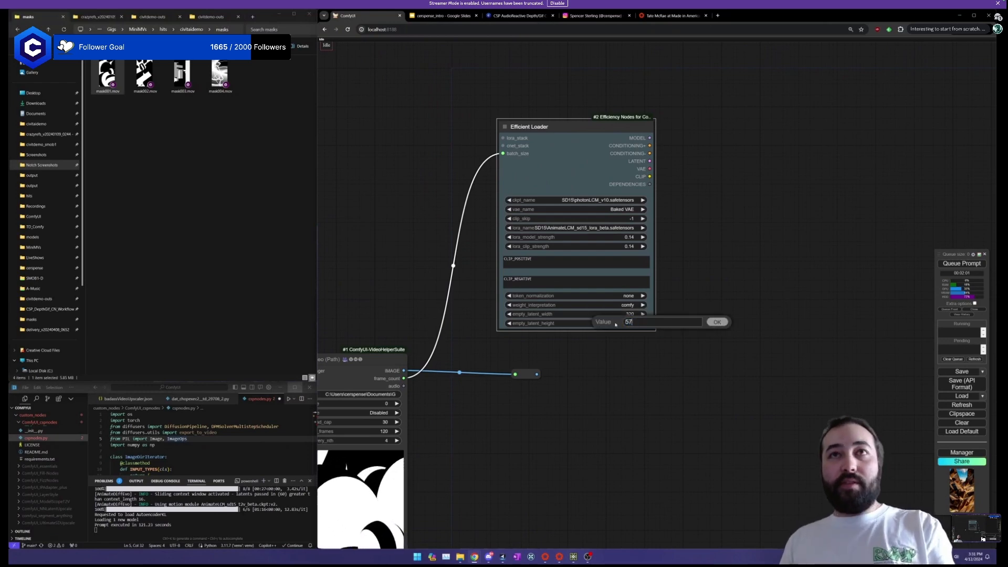
{"action": "key", "text": "Return"}
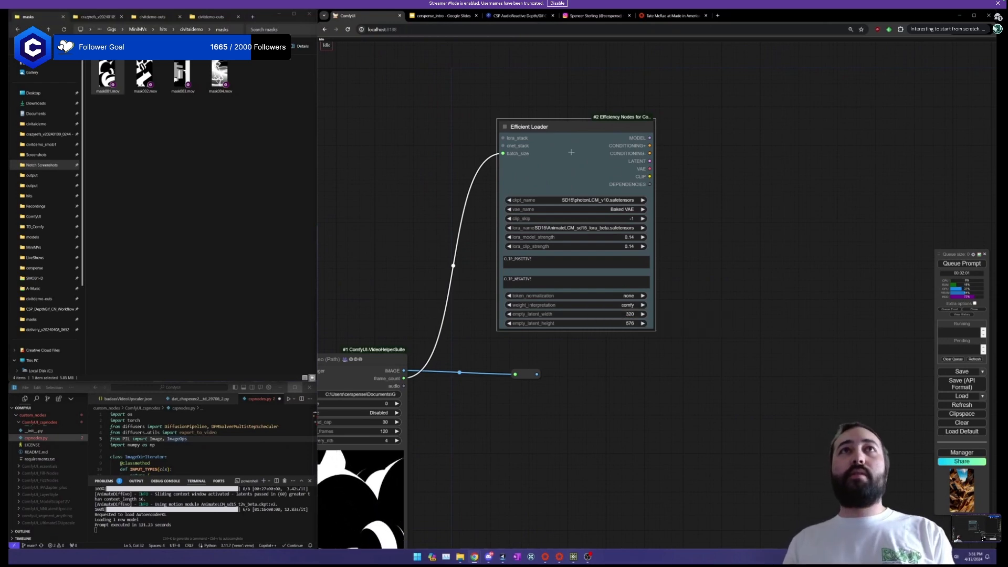
Add an AnimateDiff Loader [Legacy] node to the right of the Efficient Loader.
{"action": "scroll", "coordinate": [646, 321], "scroll_direction": "down", "scroll_amount": 4}
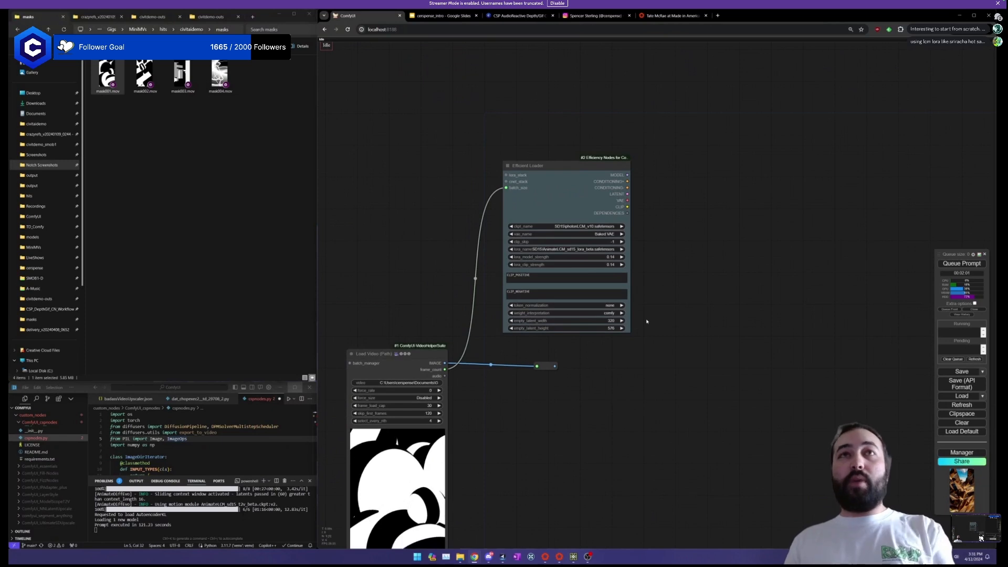
{"action": "left_click_drag", "start_coordinate": [663, 354], "coordinate": [618, 337]}
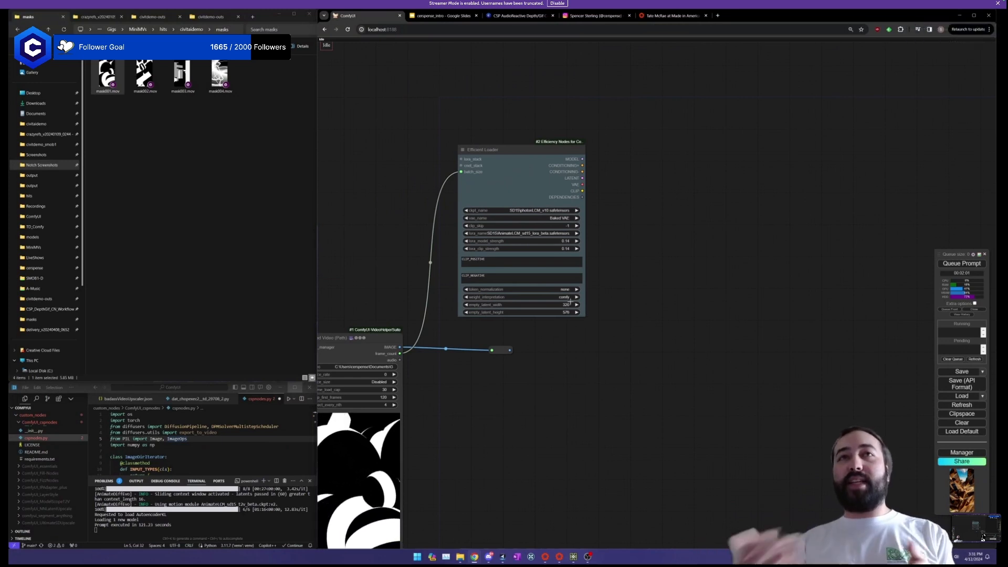
{"action": "left_click_drag", "start_coordinate": [612, 278], "coordinate": [561, 281]}
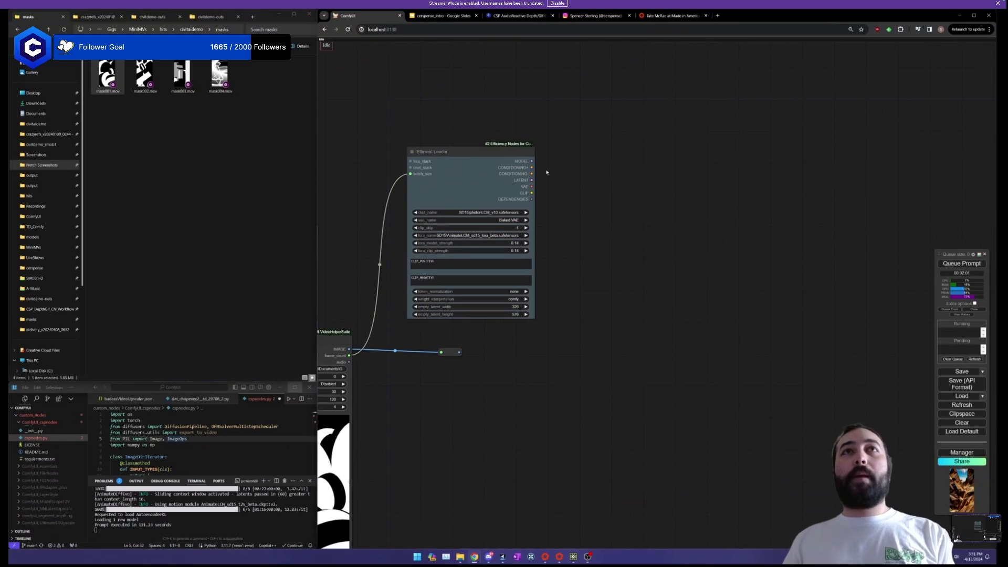
{"action": "left_click_drag", "start_coordinate": [587, 195], "coordinate": [609, 182]}
{"action": "double_click", "coordinate": [588, 160]}
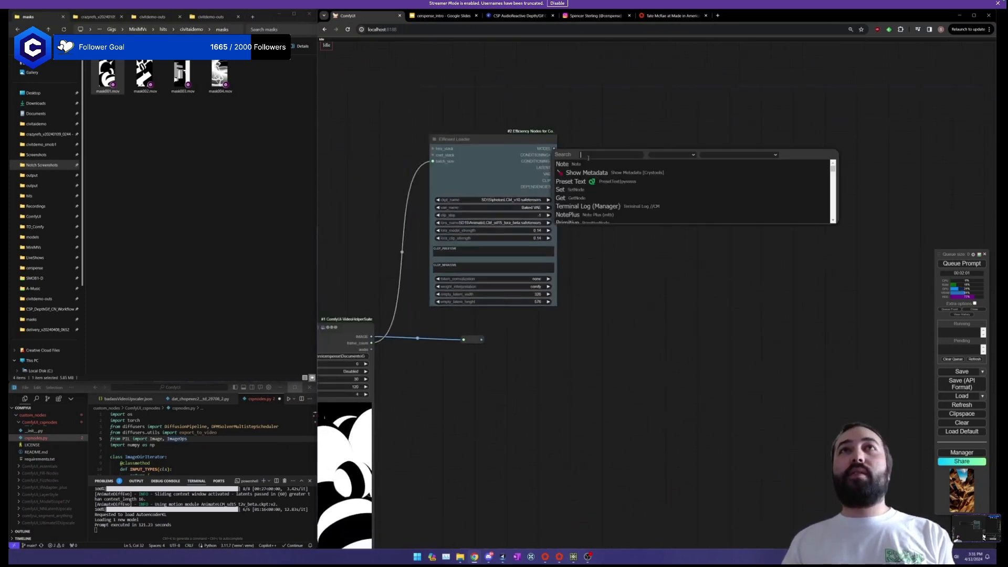
{"action": "type", "text": "ani"}
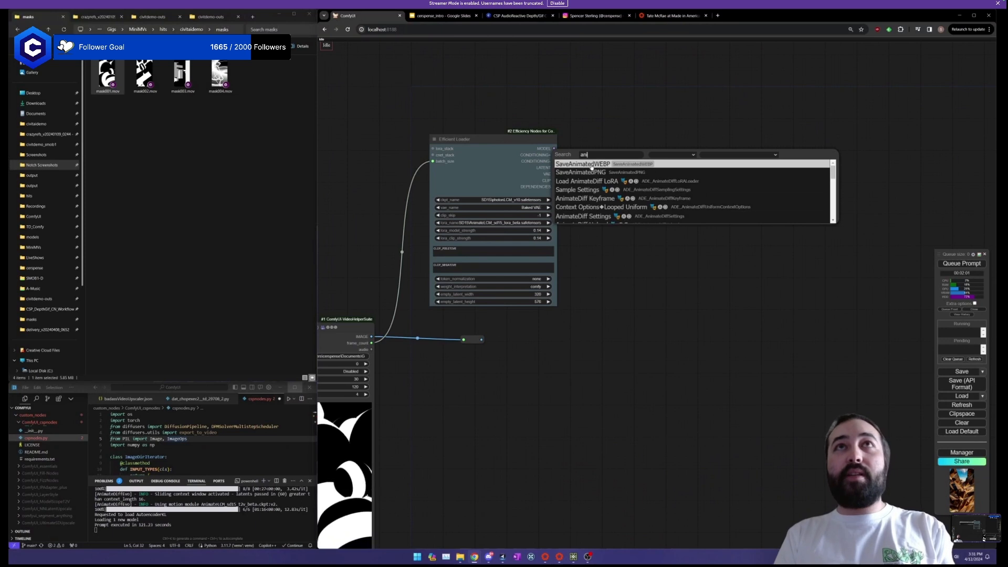
{"action": "type", "text": "matediff"}
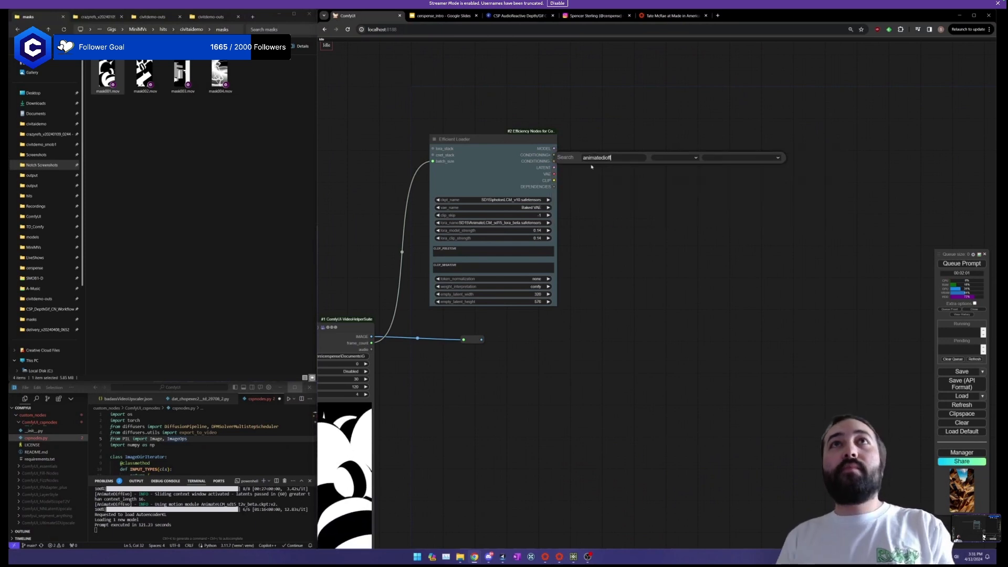
{"action": "key", "text": "BackSpace"}
{"action": "key", "text": "BackSpace"}
{"action": "scroll", "coordinate": [612, 186], "scroll_direction": "down", "scroll_amount": 1}
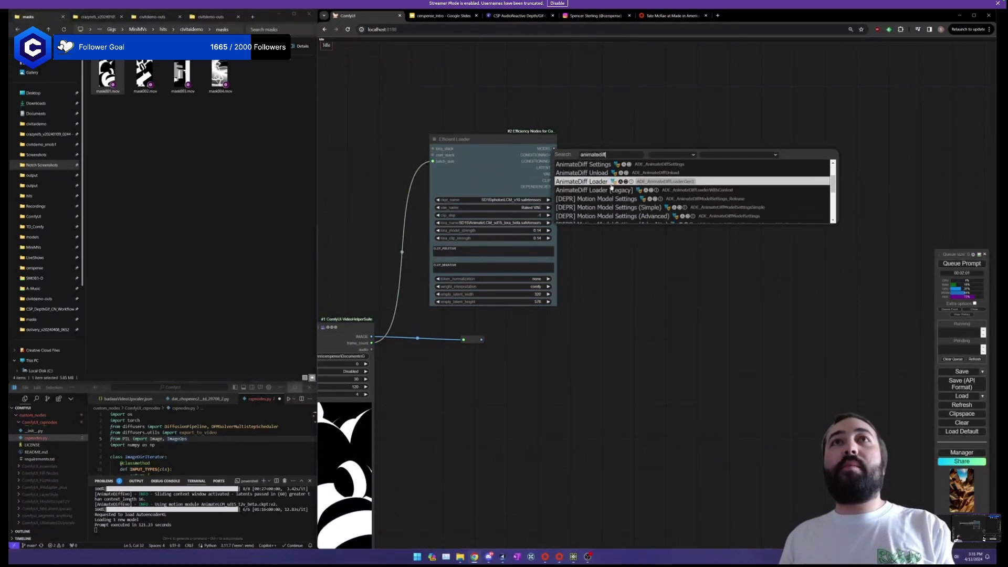
{"action": "left_click", "coordinate": [630, 190]}
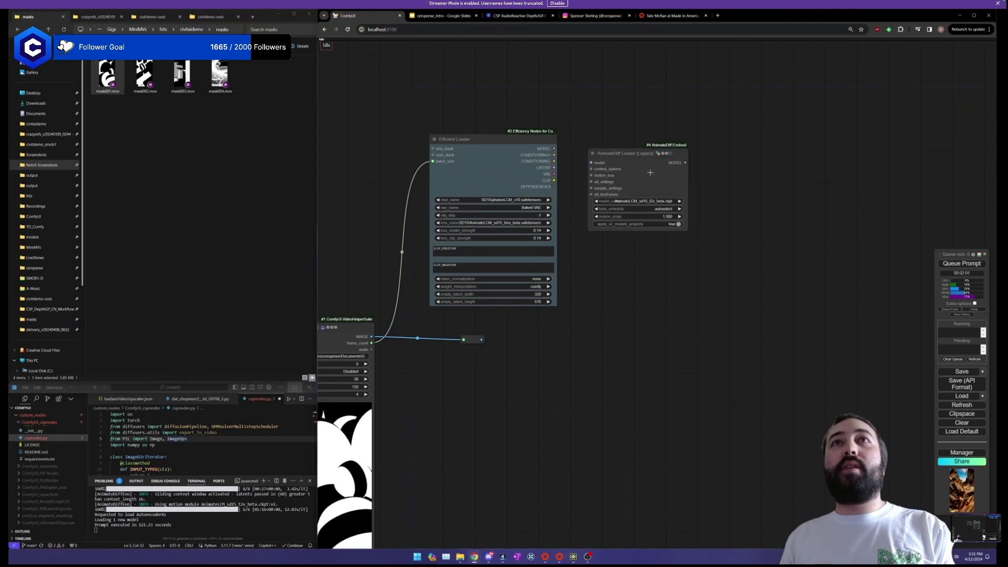
Connect the Efficient Loader's MODEL to the AnimateDiff Loader and attach a Context Options Looped Uniform node to its context_options input.
{"action": "left_click_drag", "start_coordinate": [640, 166], "coordinate": [663, 149]}
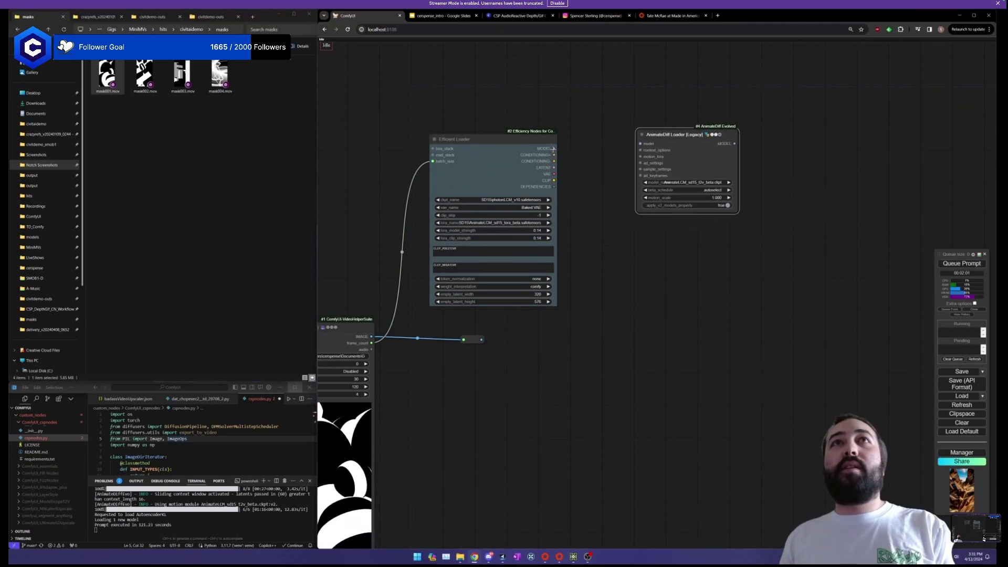
{"action": "left_click_drag", "start_coordinate": [553, 149], "coordinate": [633, 251]}
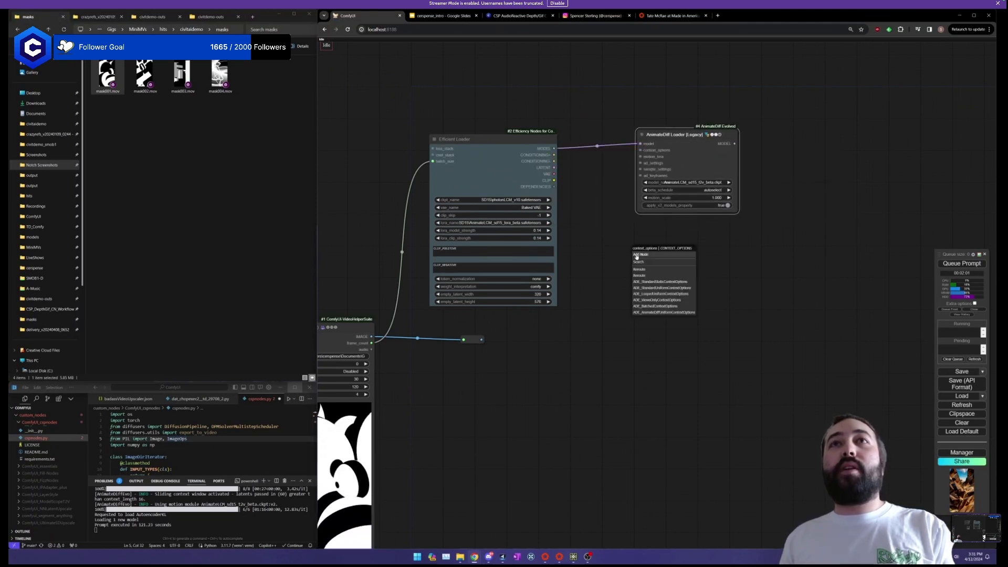
{"action": "left_click", "coordinate": [658, 294]}
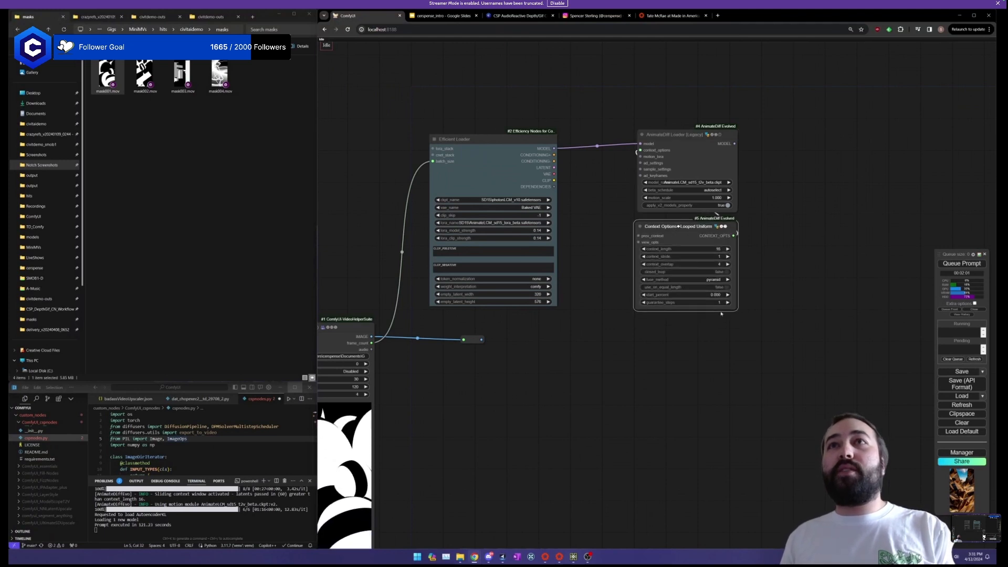
Set the AnimateDiff Loader's beta_schedule to lcm >> sqrt_linear and move it with the Context Options node closer to the Efficient Loader.
{"action": "scroll", "coordinate": [735, 252], "scroll_direction": "up", "scroll_amount": 3}
{"action": "left_click", "coordinate": [645, 210]}
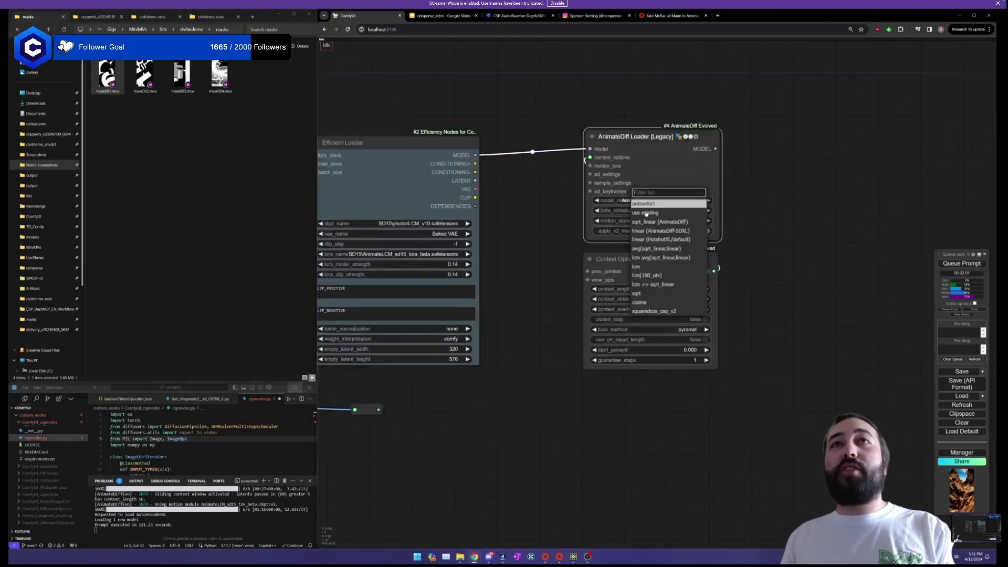
{"action": "left_click", "coordinate": [650, 285]}
{"action": "scroll", "coordinate": [709, 252], "scroll_direction": "down", "scroll_amount": 2}
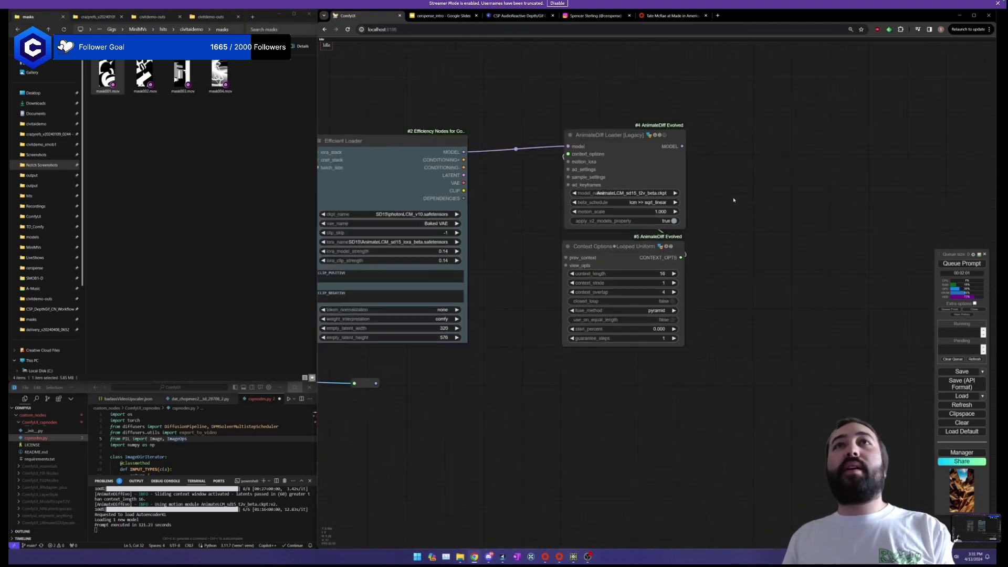
{"action": "left_click_drag", "start_coordinate": [733, 170], "coordinate": [621, 322]}
{"action": "left_click_drag", "start_coordinate": [627, 170], "coordinate": [575, 182]}
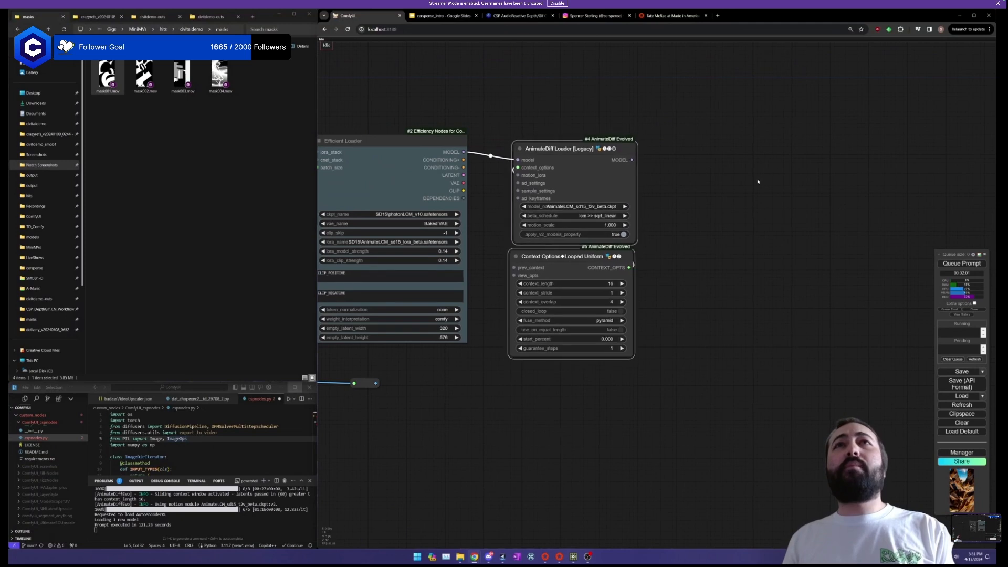
Add an IPAdapter Advanced node to the right of the AnimateDiff Loader.
{"action": "left_click_drag", "start_coordinate": [749, 191], "coordinate": [609, 189]}
{"action": "double_click", "coordinate": [608, 190]}
{"action": "type", "text": "ipa"}
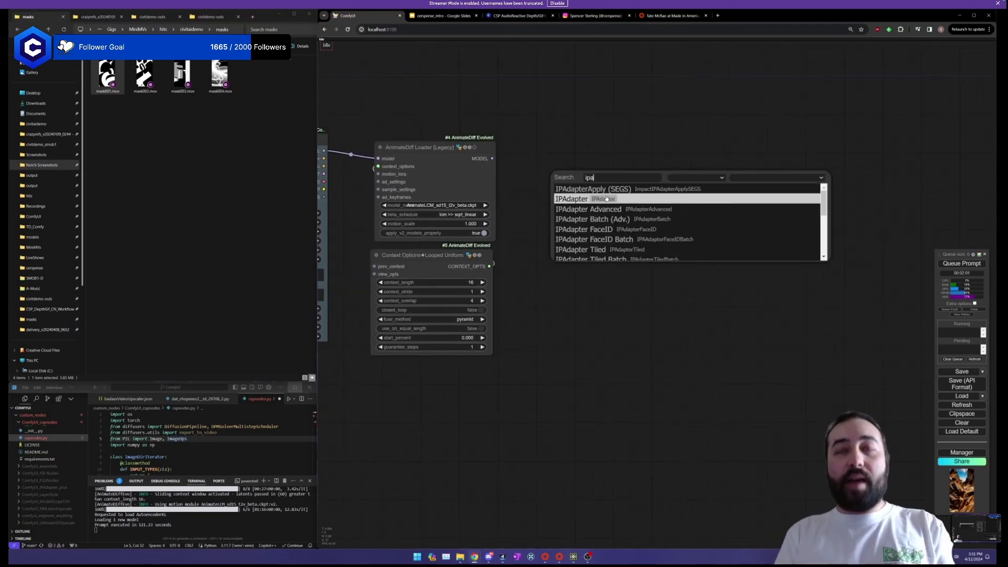
{"action": "left_click", "coordinate": [604, 209]}
Connect the AnimateDiff Loader's MODEL to IPAdapter Advanced and attach an IPAdapter Model Loader to its ipadapter input.
{"action": "left_click_drag", "start_coordinate": [629, 181], "coordinate": [615, 157]}
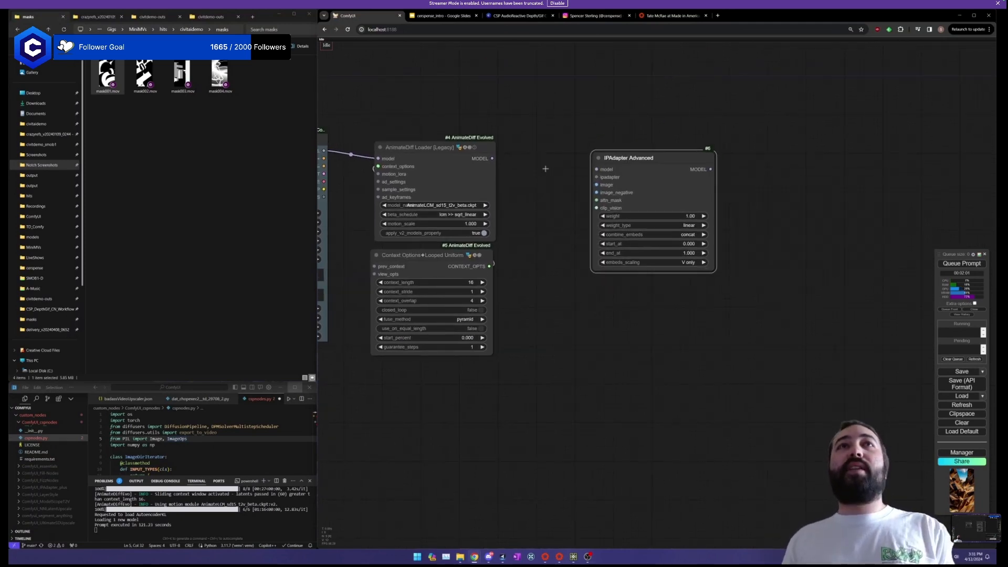
{"action": "left_click_drag", "start_coordinate": [490, 158], "coordinate": [557, 101]}
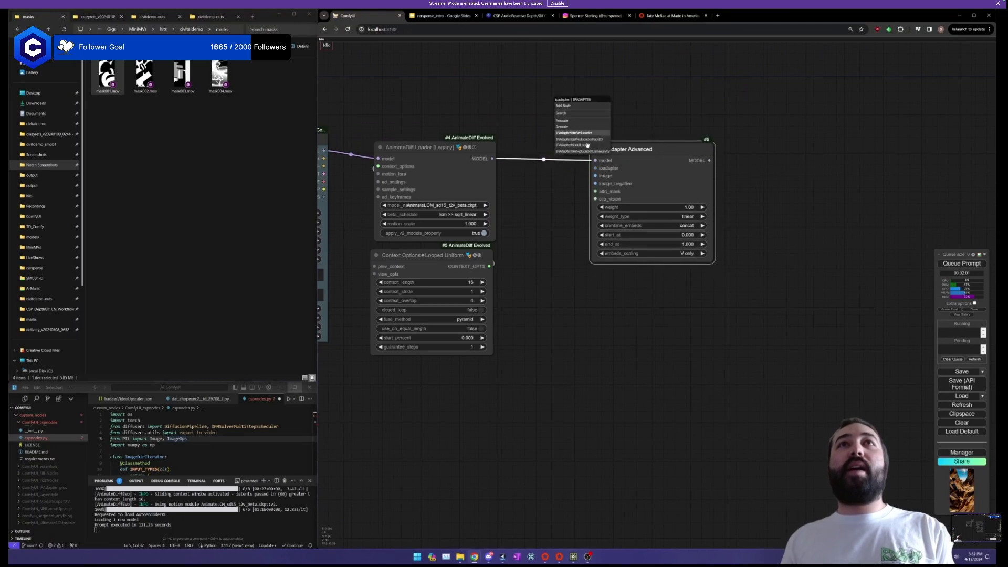
{"action": "left_click", "coordinate": [588, 139]}
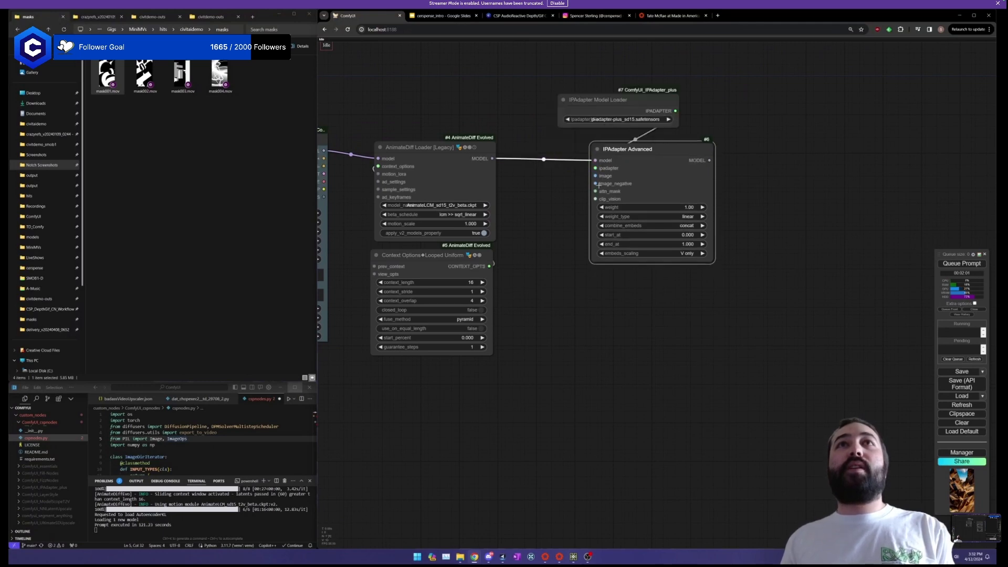
Attach a Load CLIP Vision node to IPAdapter Advanced's clip_vision input and select the SD 1.5 vision model.
{"action": "left_click_drag", "start_coordinate": [595, 198], "coordinate": [558, 105]}
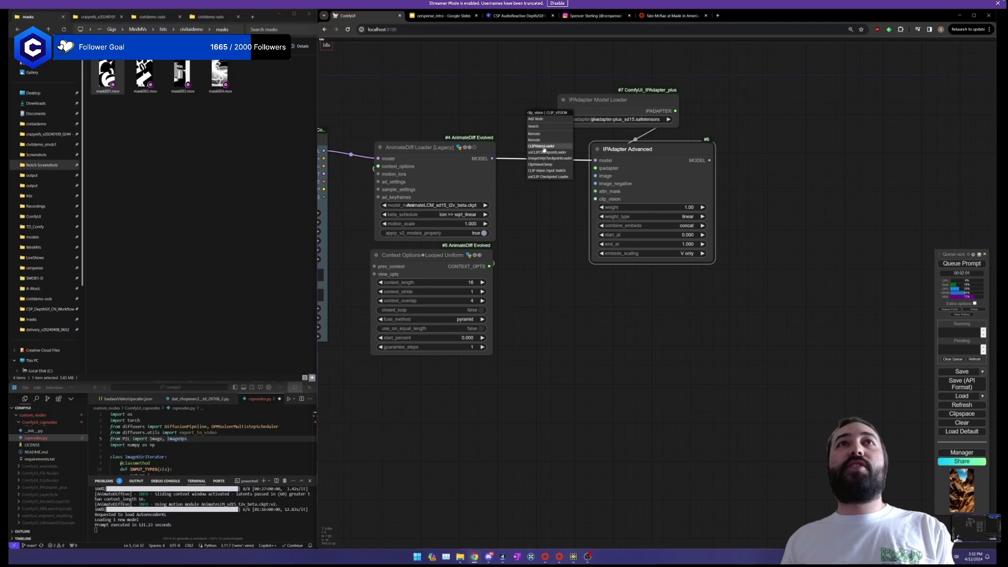
{"action": "left_click", "coordinate": [559, 149]}
{"action": "left_click", "coordinate": [571, 133]}
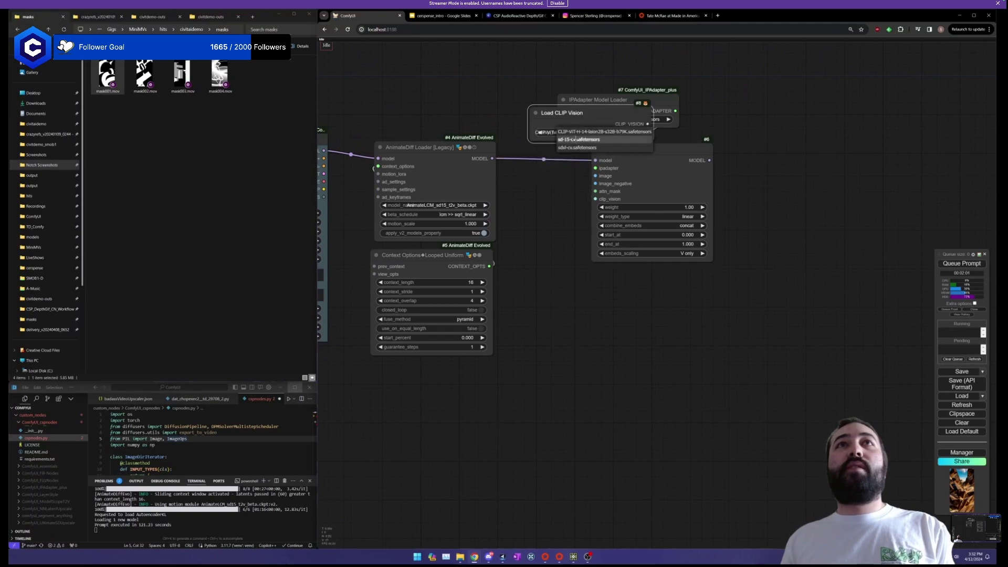
{"action": "left_click", "coordinate": [574, 140]}
Collapse the Load CLIP Vision and IPAdapter Model Loader nodes and stack them just above IPAdapter Advanced.
{"action": "left_click_drag", "start_coordinate": [574, 102], "coordinate": [617, 132]}
{"action": "key", "text": "alt+c"}
{"action": "left_click", "coordinate": [541, 111]}
{"action": "key", "text": "alt+c"}
{"action": "left_click_drag", "start_coordinate": [551, 79], "coordinate": [629, 118]}
Load the first pink-and-purple image from the crazyrefs folder as a Load Image node below the mask video loader.
{"action": "scroll", "coordinate": [618, 326], "scroll_direction": "down", "scroll_amount": 3}
{"action": "left_click_drag", "start_coordinate": [647, 320], "coordinate": [759, 277]}
{"action": "left_click_drag", "start_coordinate": [459, 369], "coordinate": [628, 284]}
{"action": "left_click", "coordinate": [98, 16]}
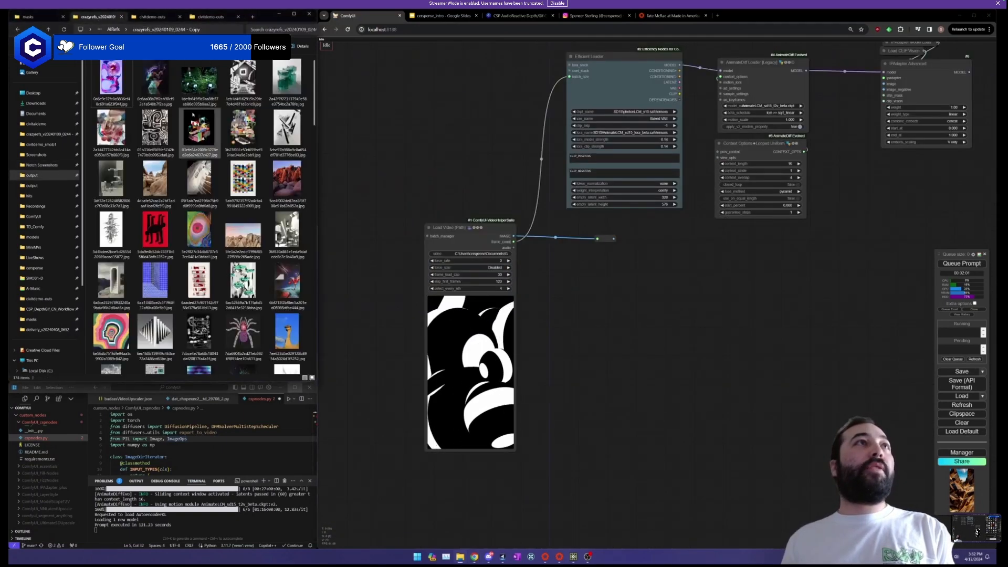
{"action": "left_click_drag", "start_coordinate": [110, 79], "coordinate": [464, 466]}
Route the Load Image node's IMAGE output through a Reroute into a new ImageScaleToTotalPixels node.
{"action": "left_click_drag", "start_coordinate": [564, 376], "coordinate": [524, 286]}
{"action": "left_click_drag", "start_coordinate": [495, 385], "coordinate": [564, 377]}
{"action": "left_click", "coordinate": [545, 395]}
{"action": "left_click_drag", "start_coordinate": [578, 375], "coordinate": [617, 346]}
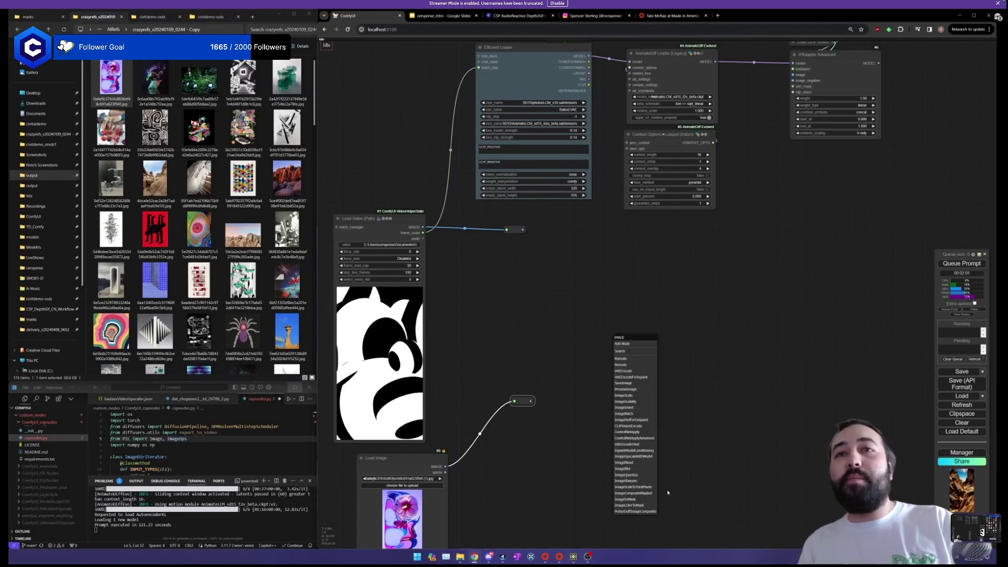
{"action": "left_click", "coordinate": [651, 480]}
Move the ImageScaleToTotalPixels node nearer the Reroute and set its megapixels to 0.25.
{"action": "scroll", "coordinate": [651, 363], "scroll_direction": "up", "scroll_amount": 3}
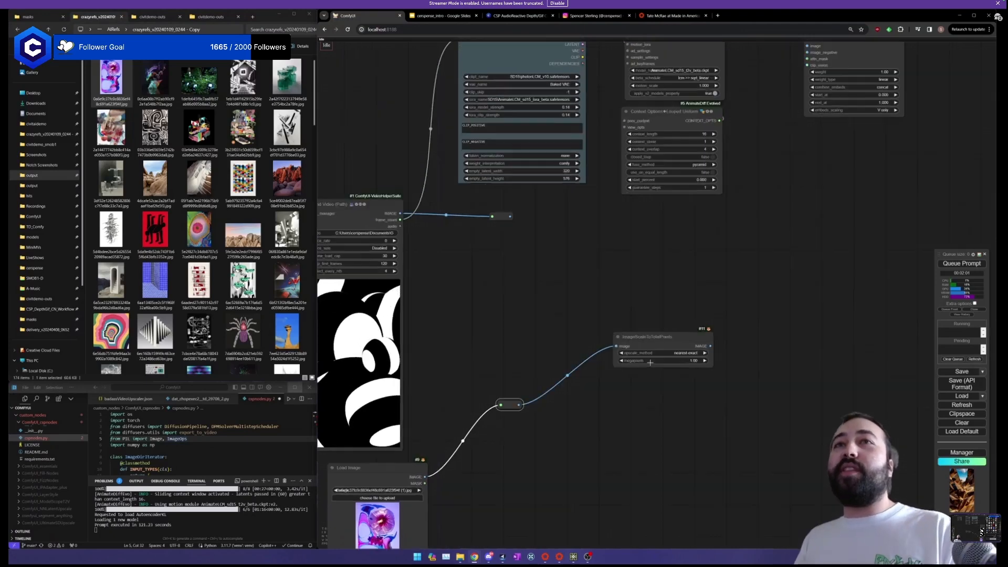
{"action": "left_click_drag", "start_coordinate": [669, 341], "coordinate": [642, 380]}
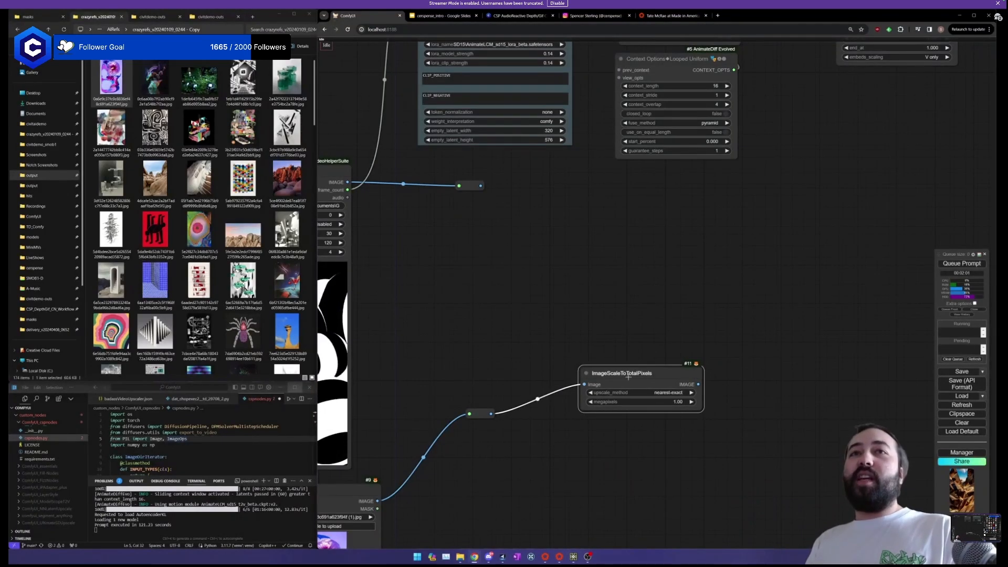
{"action": "left_click_drag", "start_coordinate": [627, 377], "coordinate": [617, 360]}
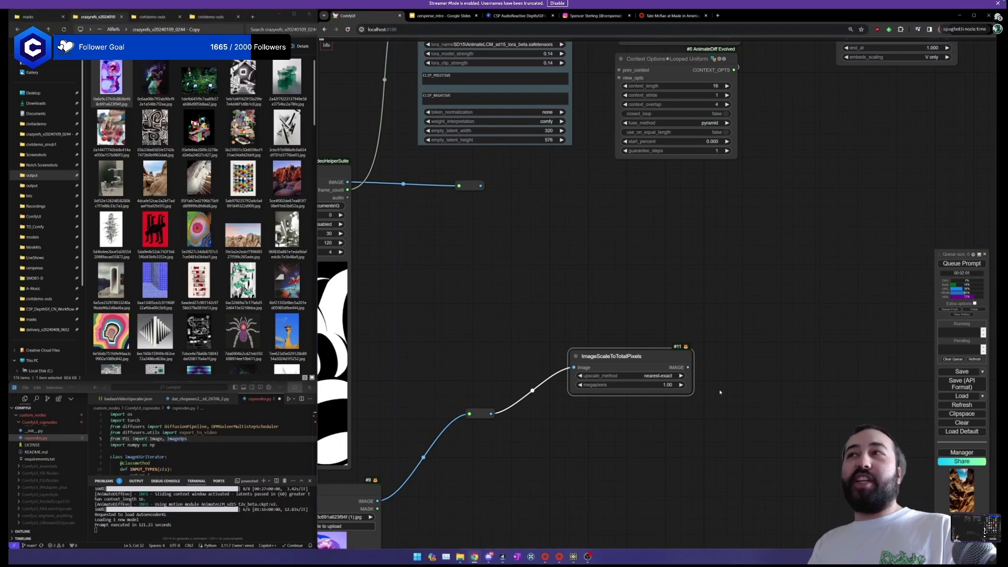
{"action": "left_click", "coordinate": [667, 385]}
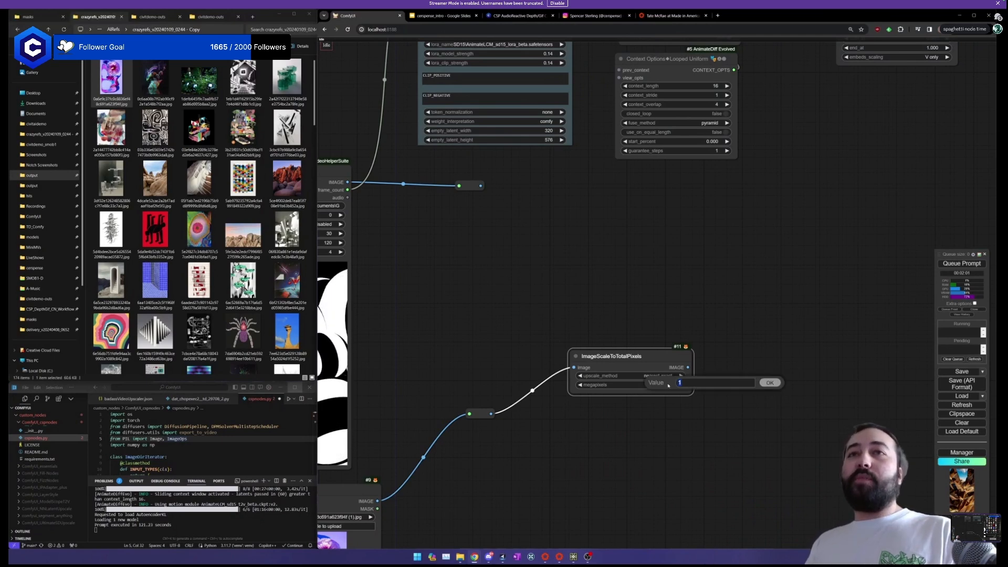
{"action": "type", "text": ".25"}
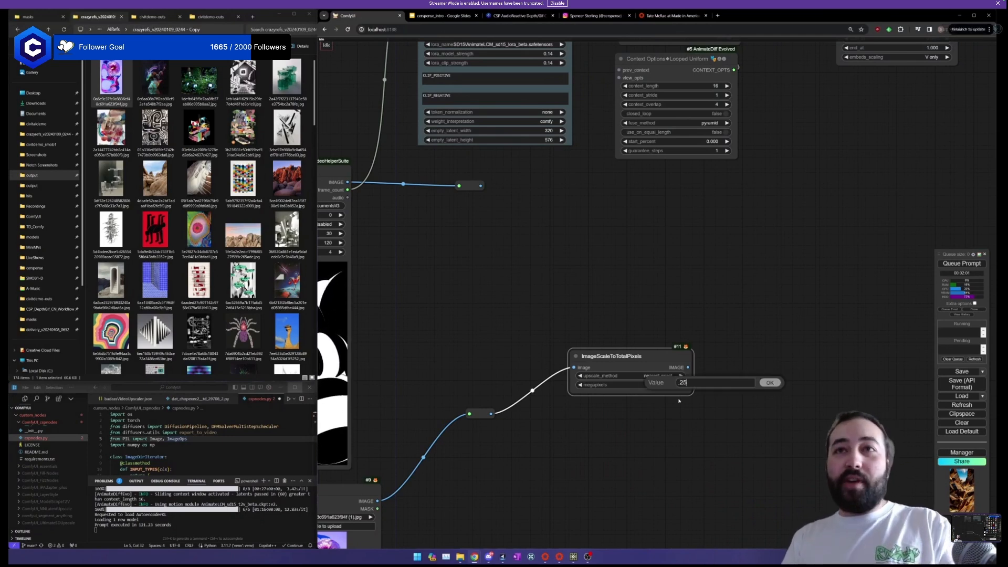
{"action": "key", "text": "Return"}
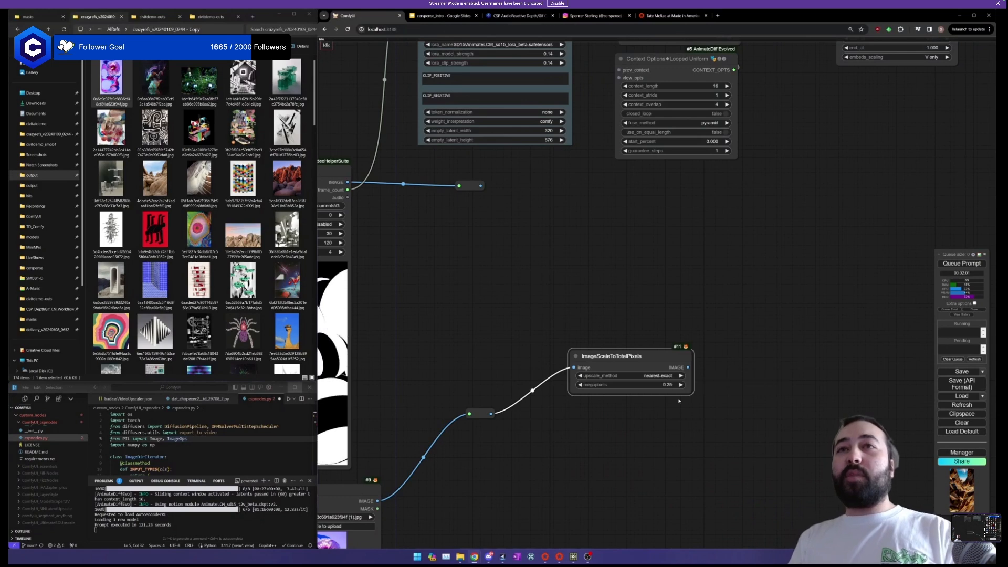
Place the ImageScaleToTotalPixels node below IPAdapter Advanced and connect its IMAGE output to the adapter's image input.
{"action": "left_click_drag", "start_coordinate": [624, 363], "coordinate": [793, 81]}
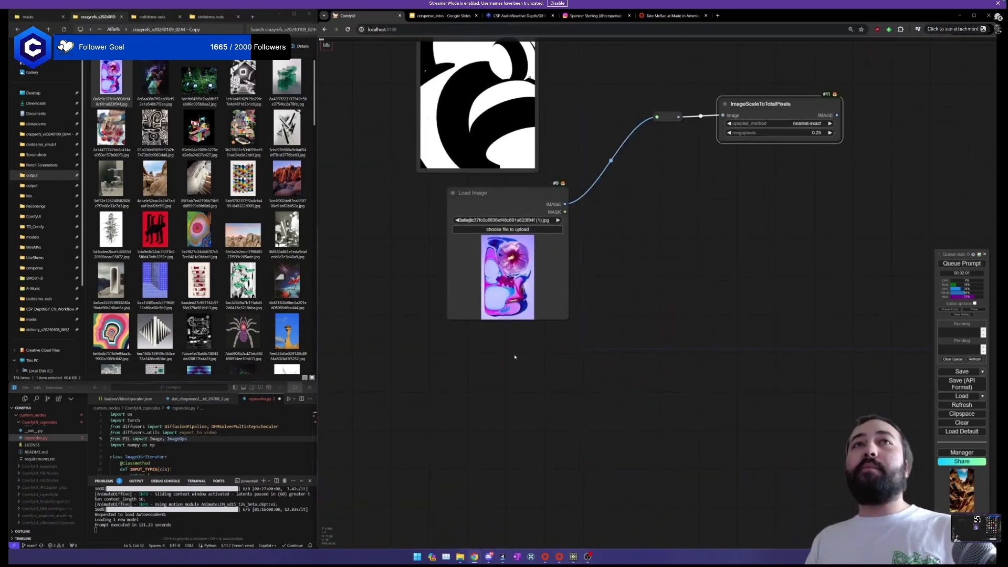
{"action": "left_click_drag", "start_coordinate": [564, 324], "coordinate": [546, 378]}
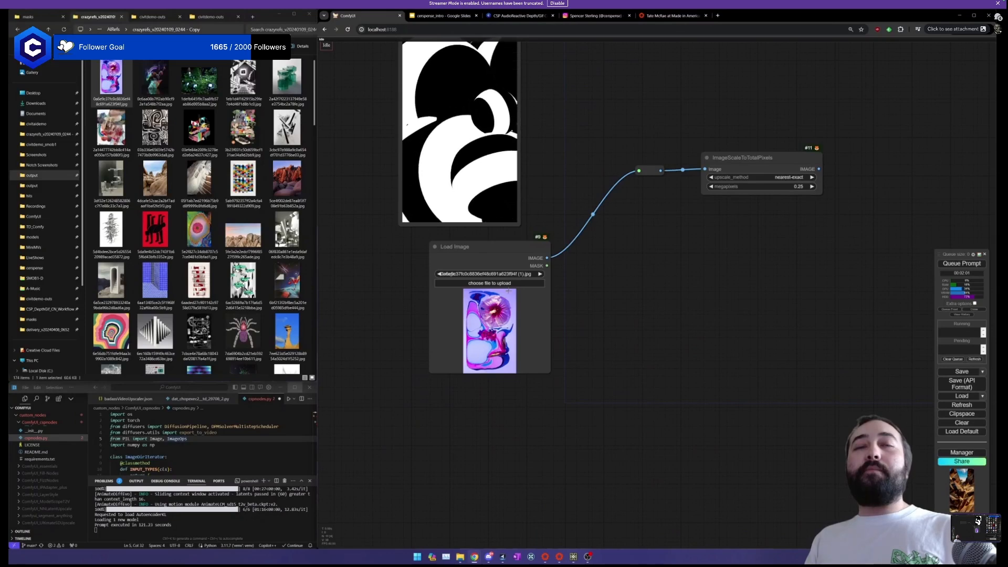
{"action": "left_click_drag", "start_coordinate": [593, 297], "coordinate": [574, 335]}
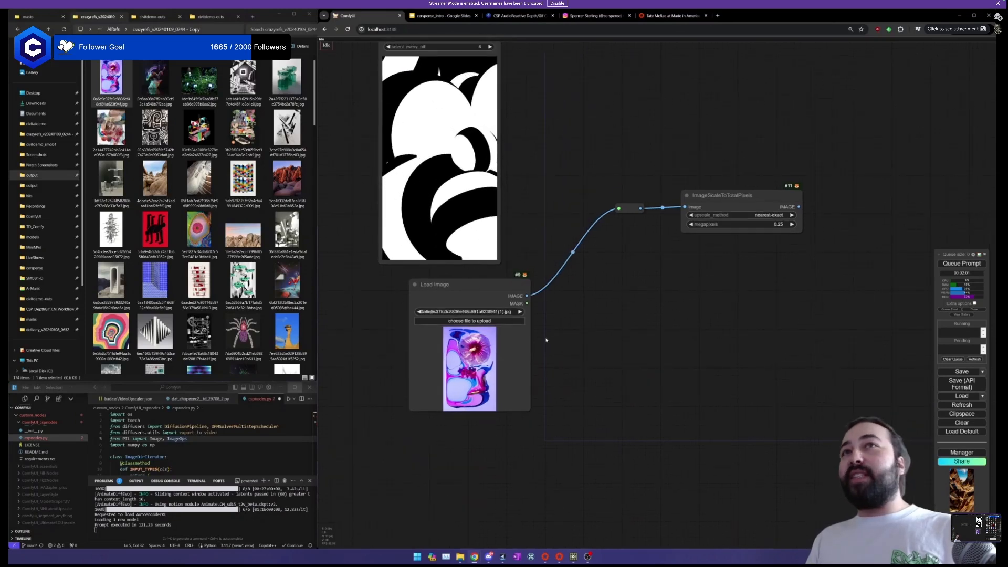
{"action": "left_click_drag", "start_coordinate": [745, 247], "coordinate": [708, 278]}
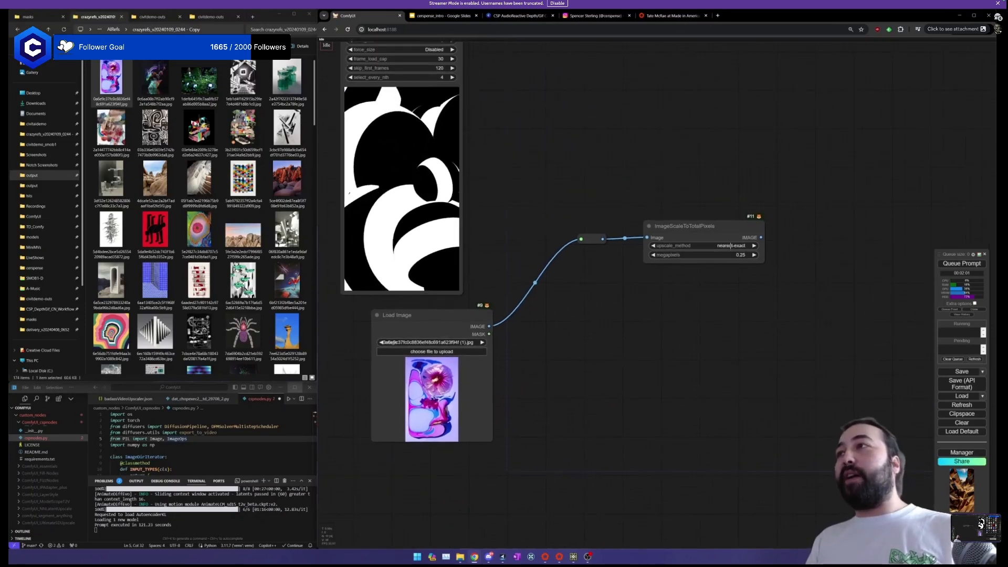
{"action": "scroll", "coordinate": [623, 316], "scroll_direction": "down", "scroll_amount": 3}
{"action": "left_click_drag", "start_coordinate": [623, 317], "coordinate": [611, 427]}
{"action": "left_click_drag", "start_coordinate": [546, 400], "coordinate": [780, 159]}
{"action": "left_click_drag", "start_coordinate": [816, 225], "coordinate": [711, 412]}
{"action": "scroll", "coordinate": [710, 412], "scroll_direction": "up", "scroll_amount": 3}
{"action": "left_click_drag", "start_coordinate": [712, 329], "coordinate": [597, 216]}
{"action": "scroll", "coordinate": [611, 353], "scroll_direction": "down", "scroll_amount": 2}
{"action": "scroll", "coordinate": [611, 353], "scroll_direction": "down", "scroll_amount": 1}
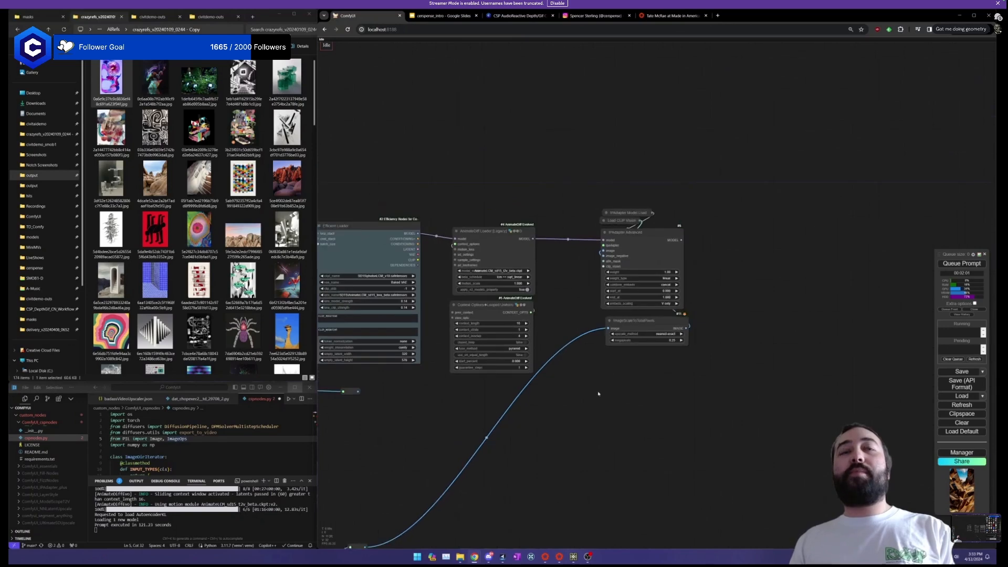
Move IPAdapter Advanced, its two collapsed loaders and the ImageScaleToTotalPixels node together closer to the AnimateDiff Loader.
{"action": "left_click_drag", "start_coordinate": [599, 395], "coordinate": [611, 369]}
{"action": "scroll", "coordinate": [655, 324], "scroll_direction": "up", "scroll_amount": 3}
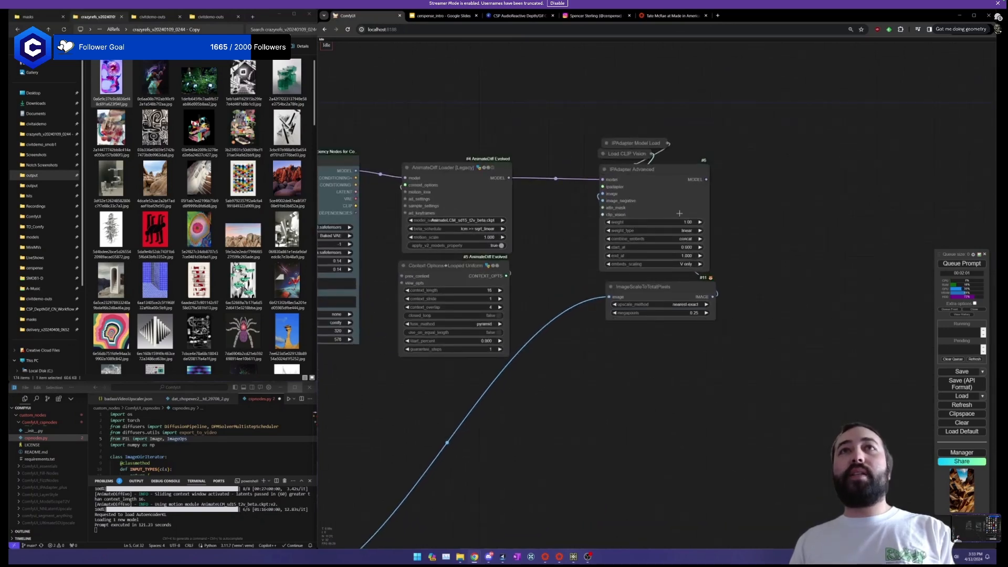
{"action": "left_click_drag", "start_coordinate": [720, 103], "coordinate": [611, 334]}
{"action": "left_click_drag", "start_coordinate": [681, 191], "coordinate": [609, 197]}
Set IPAdapter Advanced's weight_type to ease in-out.
{"action": "scroll", "coordinate": [660, 239], "scroll_direction": "up", "scroll_amount": 3}
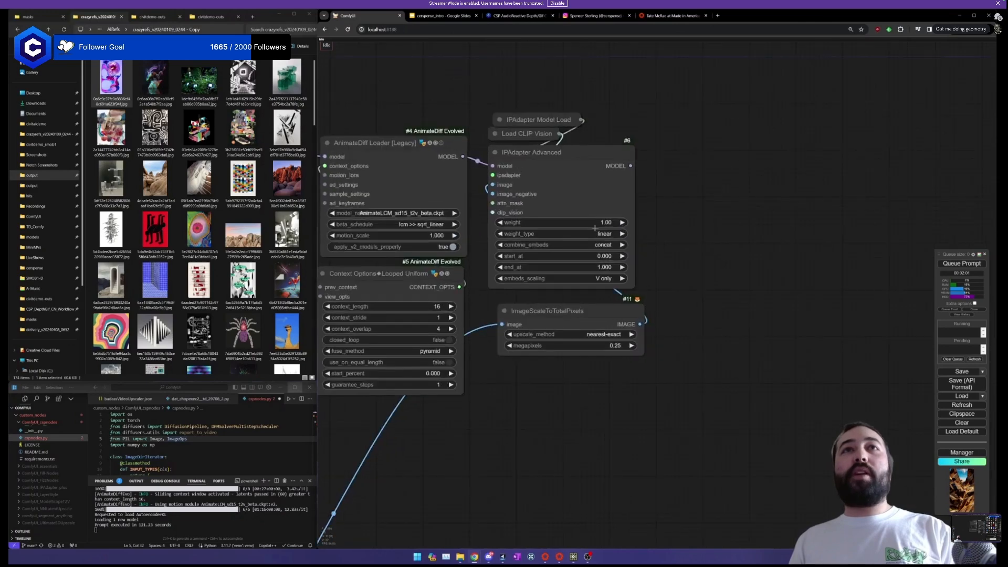
{"action": "left_click", "coordinate": [591, 234]}
{"action": "left_click", "coordinate": [595, 249]}
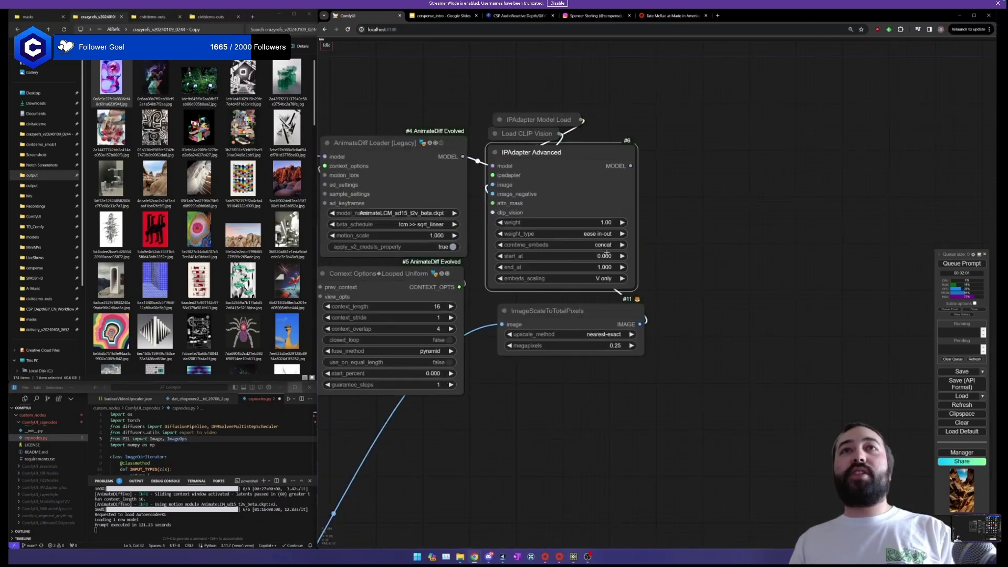
Add a KSampler (Efficient) node well to the right of IPAdapter Advanced and connect the adapter's MODEL to its model input.
{"action": "left_click_drag", "start_coordinate": [667, 258], "coordinate": [630, 269]}
{"action": "scroll", "coordinate": [714, 227], "scroll_direction": "down", "scroll_amount": 2}
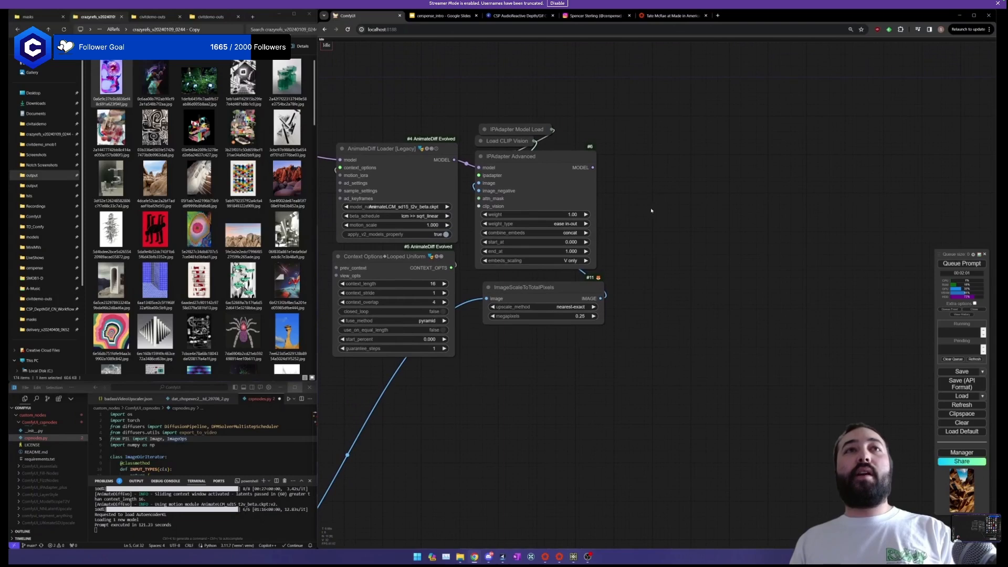
{"action": "left_click_drag", "start_coordinate": [651, 211], "coordinate": [689, 176]}
{"action": "double_click", "coordinate": [694, 173]}
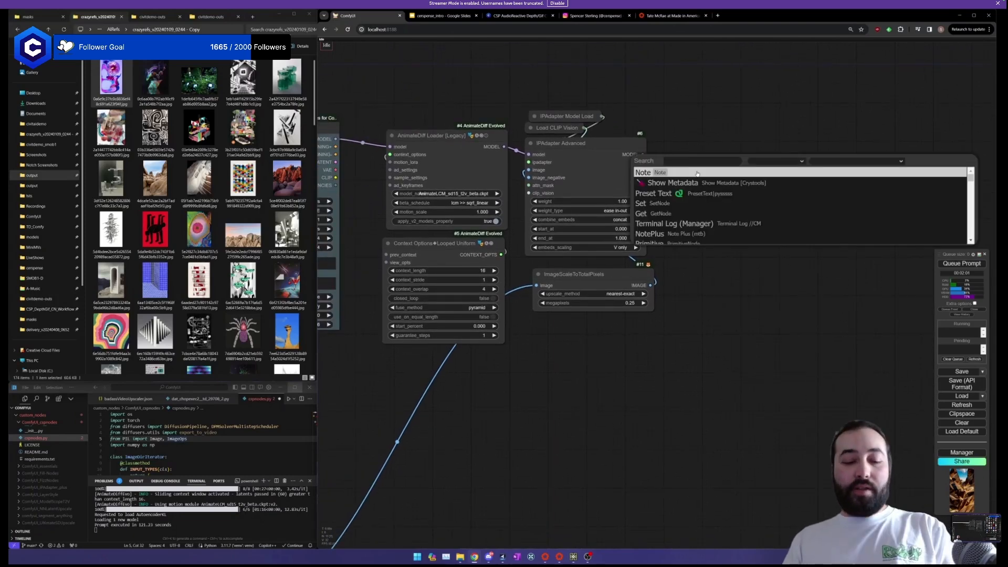
{"action": "type", "text": "efi"}
{"action": "key", "text": "BackSpace"}
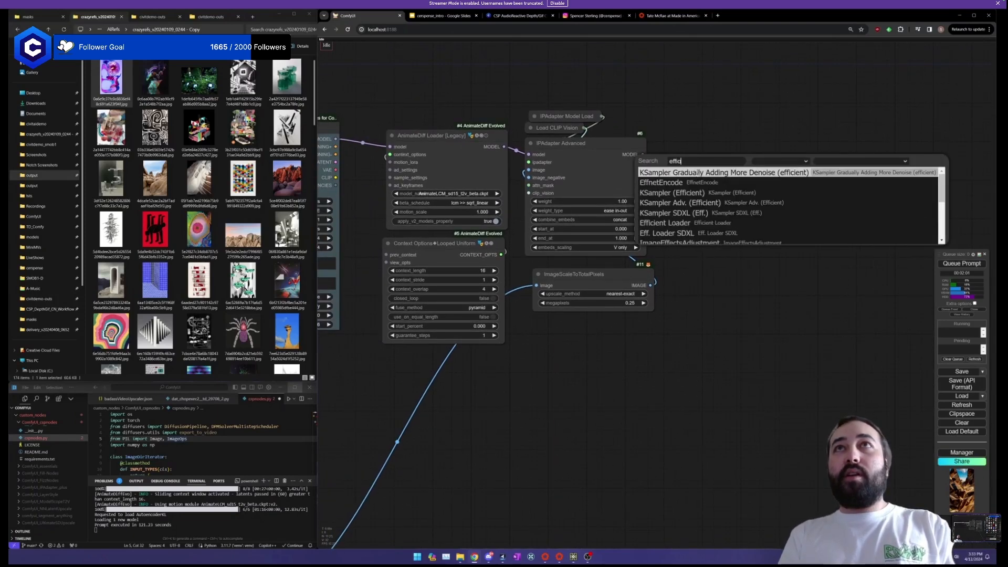
{"action": "type", "text": "fi"}
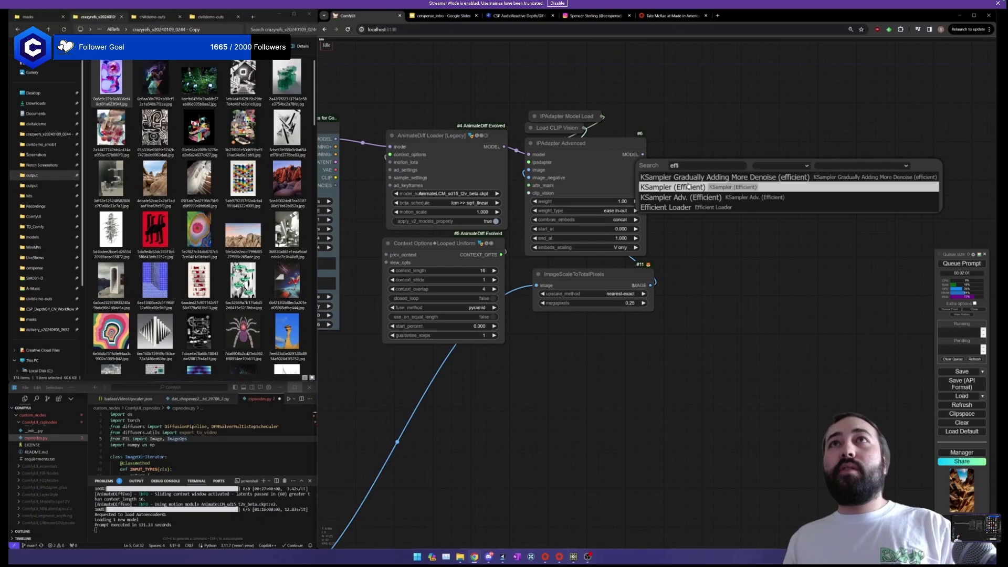
{"action": "left_click", "coordinate": [698, 187]}
{"action": "scroll", "coordinate": [682, 167], "scroll_direction": "down", "scroll_amount": 3}
{"action": "left_click_drag", "start_coordinate": [668, 156], "coordinate": [891, 171]}
{"action": "scroll", "coordinate": [762, 180], "scroll_direction": "up", "scroll_amount": 4}
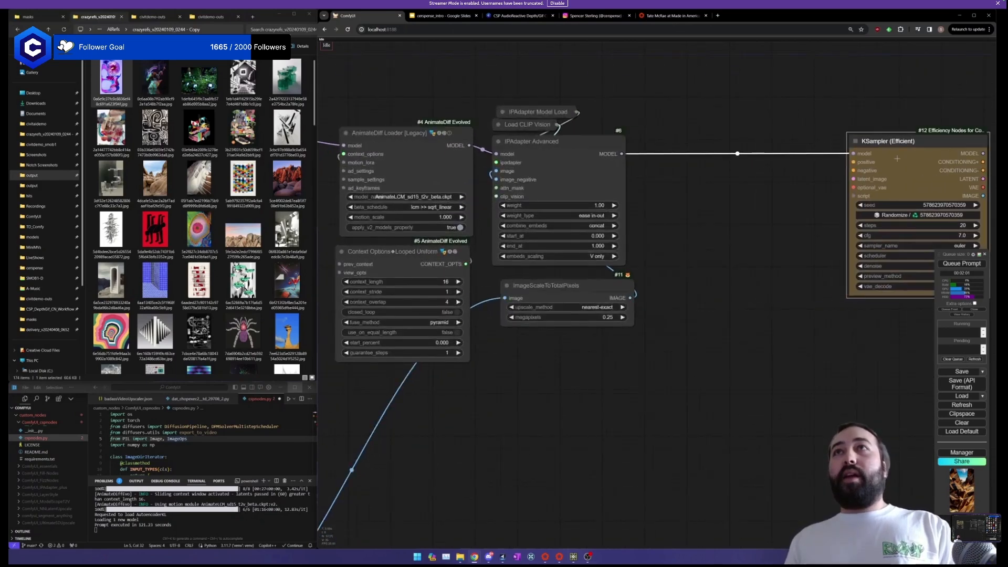
Clear the placeholder text from the Efficient Loader's negative prompt.
{"action": "scroll", "coordinate": [697, 205], "scroll_direction": "down", "scroll_amount": 1}
{"action": "left_click_drag", "start_coordinate": [698, 206], "coordinate": [742, 205]}
{"action": "left_click_drag", "start_coordinate": [512, 302], "coordinate": [412, 294]}
{"action": "scroll", "coordinate": [633, 321], "scroll_direction": "down", "scroll_amount": 3}
{"action": "left_click_drag", "start_coordinate": [632, 320], "coordinate": [899, 254]}
{"action": "scroll", "coordinate": [563, 144], "scroll_direction": "up", "scroll_amount": 1}
{"action": "scroll", "coordinate": [563, 144], "scroll_direction": "up", "scroll_amount": 3}
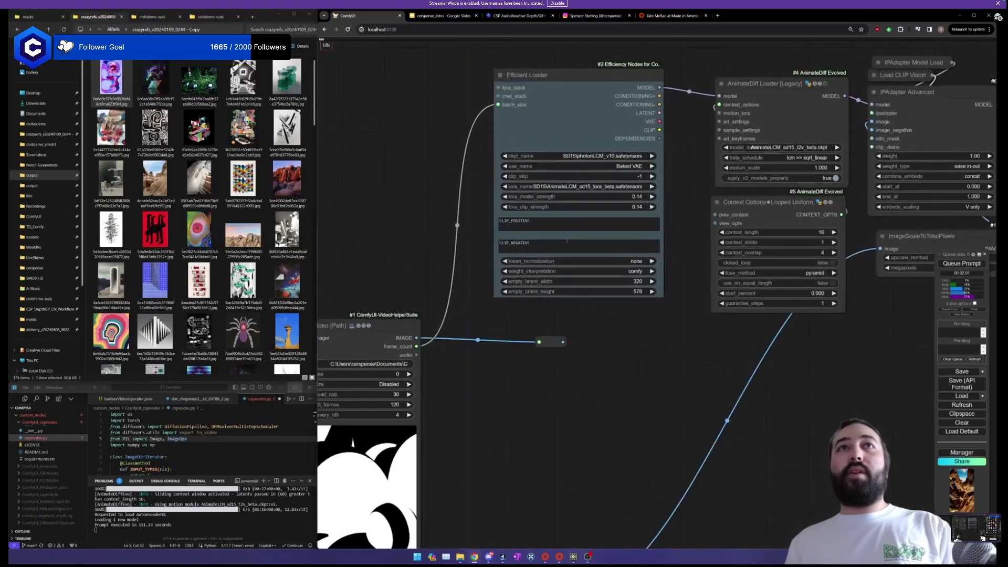
{"action": "left_click", "coordinate": [543, 248]}
{"action": "key", "text": "BackSpace"}
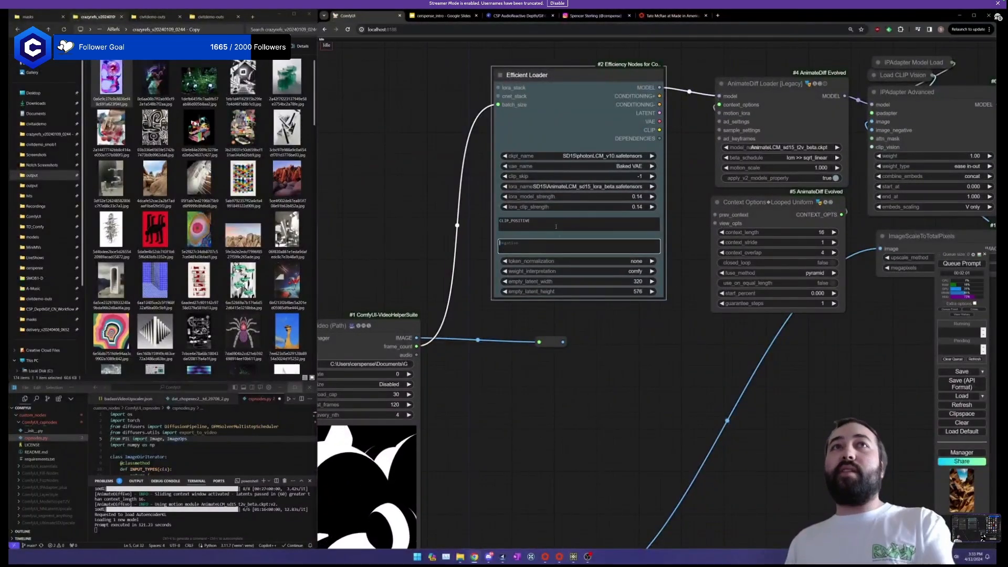
Set the Efficient Loader's positive prompt to "extremely detailed, high quality, studio lighting, 4k".
{"action": "double_click", "coordinate": [514, 220]}
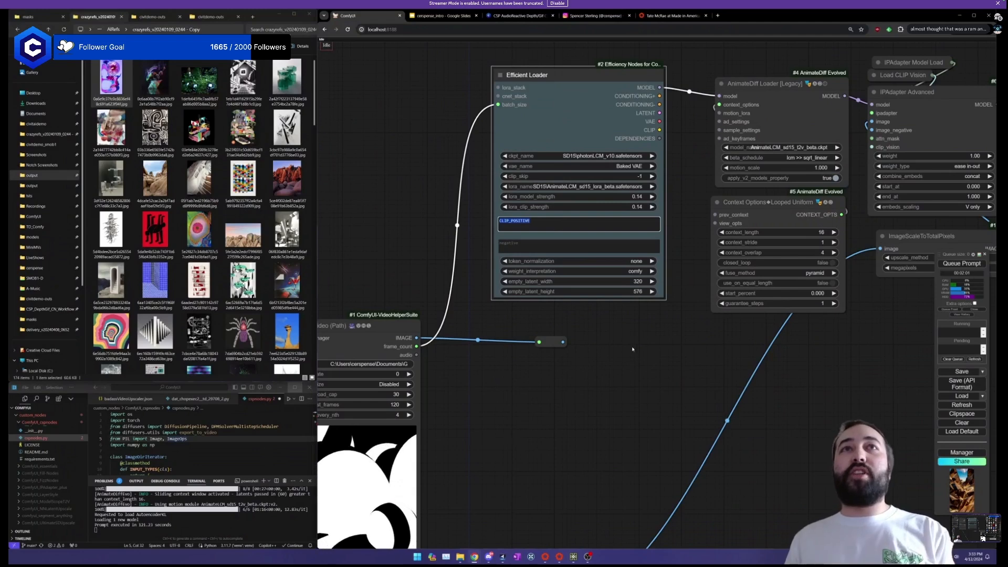
{"action": "left_click_drag", "start_coordinate": [631, 349], "coordinate": [613, 388]}
{"action": "double_click", "coordinate": [519, 265]}
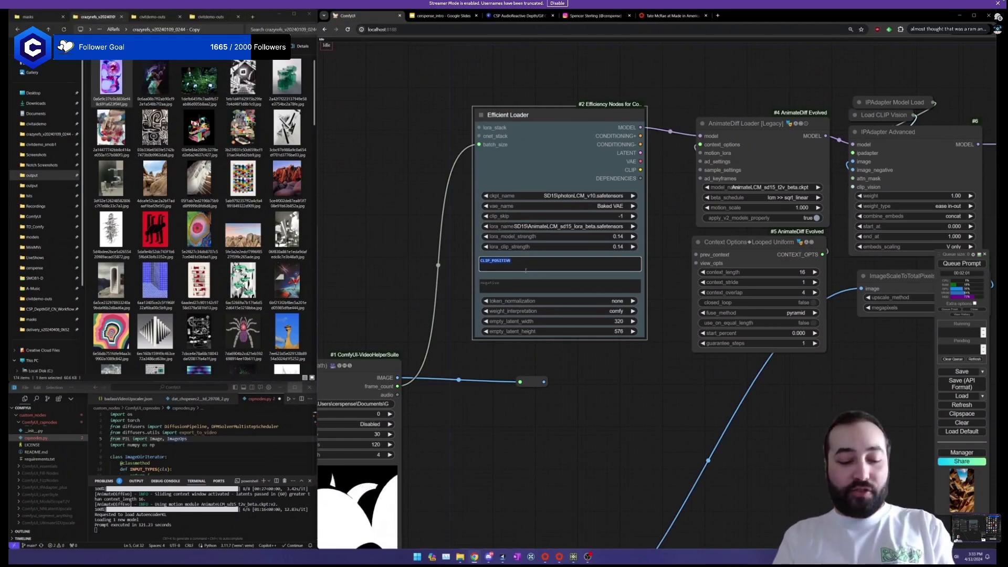
{"action": "type", "text": "extremely detailed, high quality"}
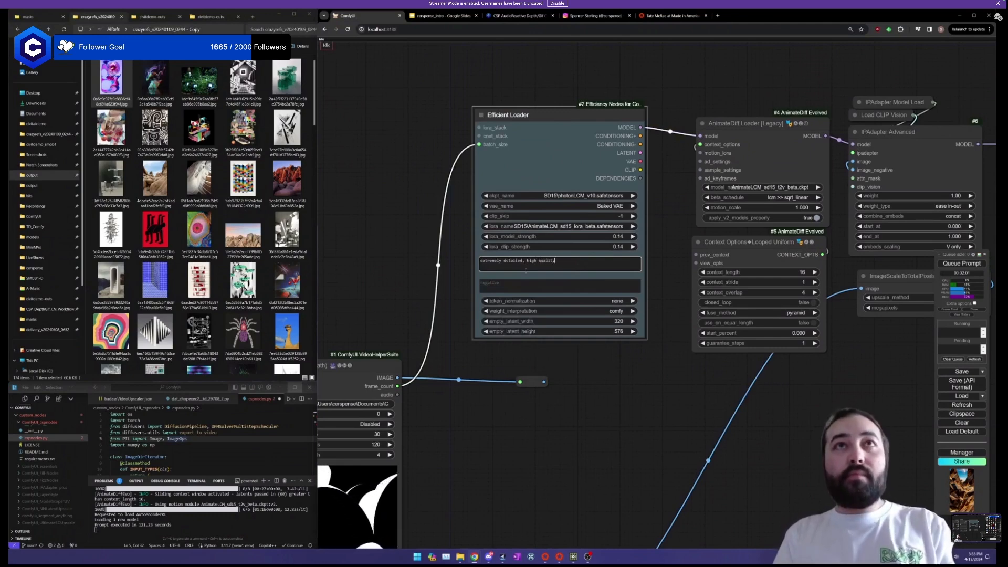
{"action": "type", "text": "studio lighting, 4k"}
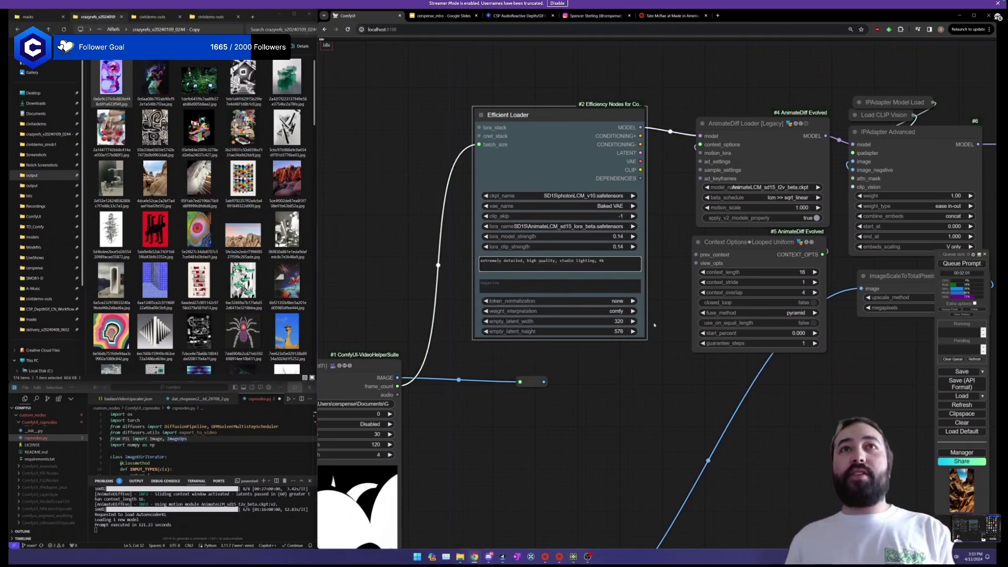
{"action": "left_click", "coordinate": [654, 325]}
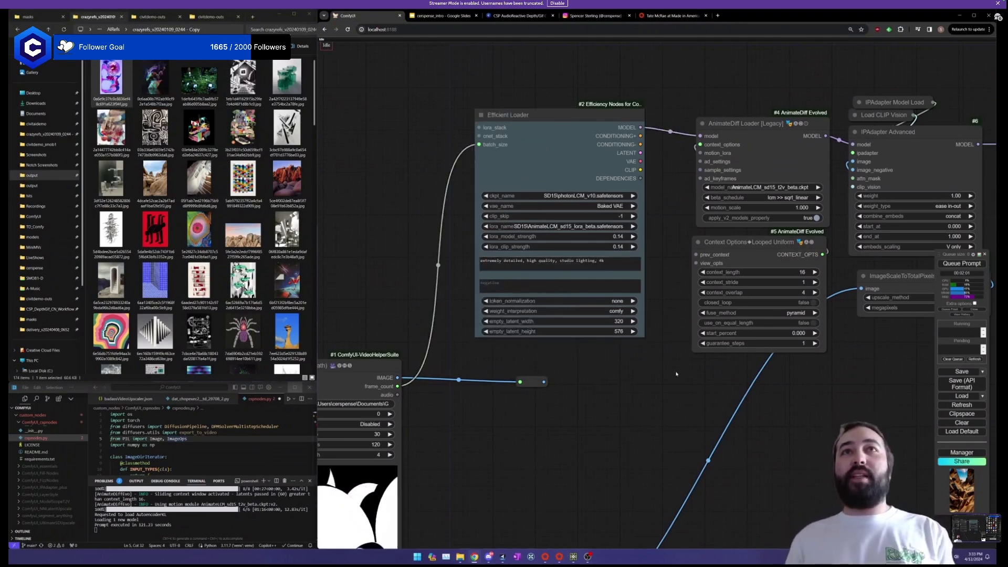
Move the KSampler (Efficient) node farther right of IPAdapter Advanced to widen the gap between them.
{"action": "scroll", "coordinate": [675, 371], "scroll_direction": "down", "scroll_amount": 3}
{"action": "scroll", "coordinate": [752, 407], "scroll_direction": "down", "scroll_amount": 1}
{"action": "left_click_drag", "start_coordinate": [822, 407], "coordinate": [586, 383]}
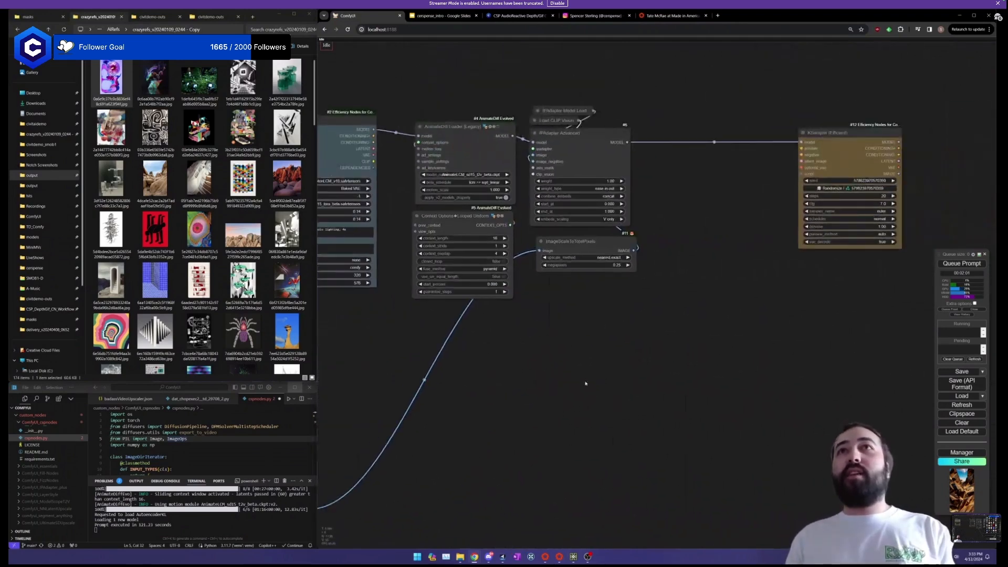
{"action": "left_click_drag", "start_coordinate": [684, 270], "coordinate": [846, 137]}
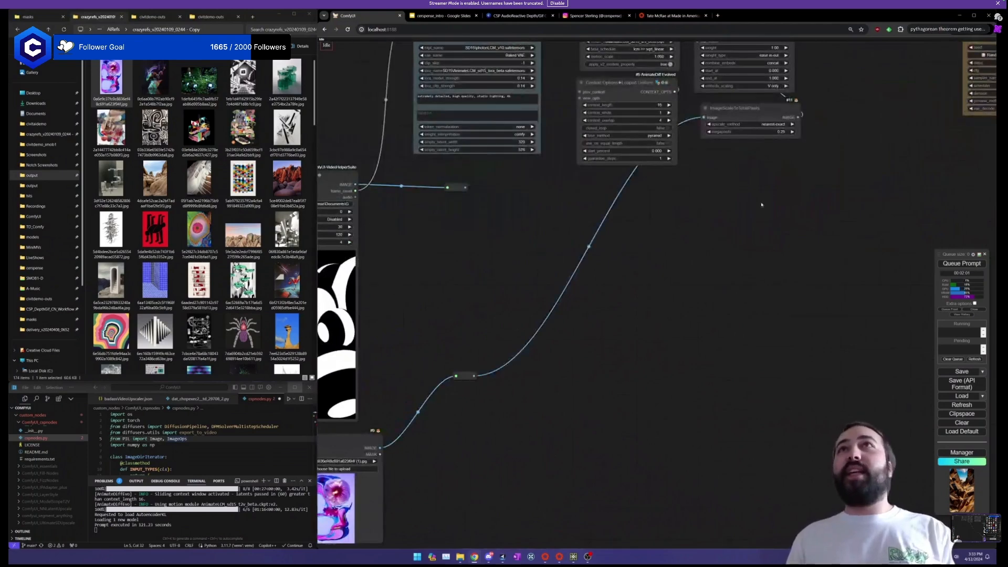
{"action": "left_click_drag", "start_coordinate": [761, 204], "coordinate": [756, 279]}
{"action": "left_click_drag", "start_coordinate": [742, 181], "coordinate": [735, 174]}
{"action": "left_click_drag", "start_coordinate": [896, 126], "coordinate": [625, 215]}
{"action": "scroll", "coordinate": [744, 211], "scroll_direction": "up", "scroll_amount": 2}
{"action": "left_click_drag", "start_coordinate": [761, 149], "coordinate": [790, 149]}
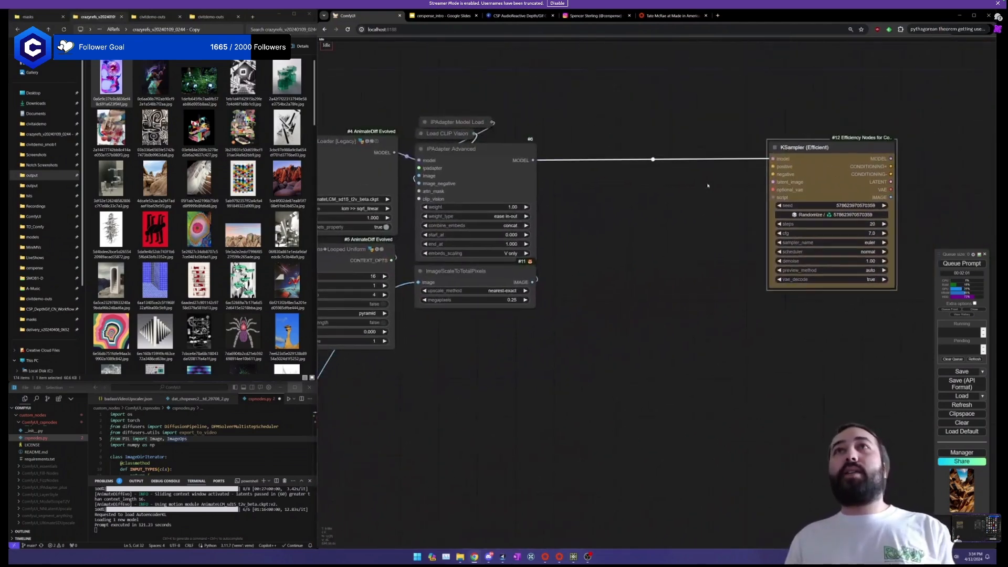
Add an Apply Advanced ControlNet node between IPAdapter Advanced and the KSampler, just below their model link.
{"action": "double_click", "coordinate": [656, 184]}
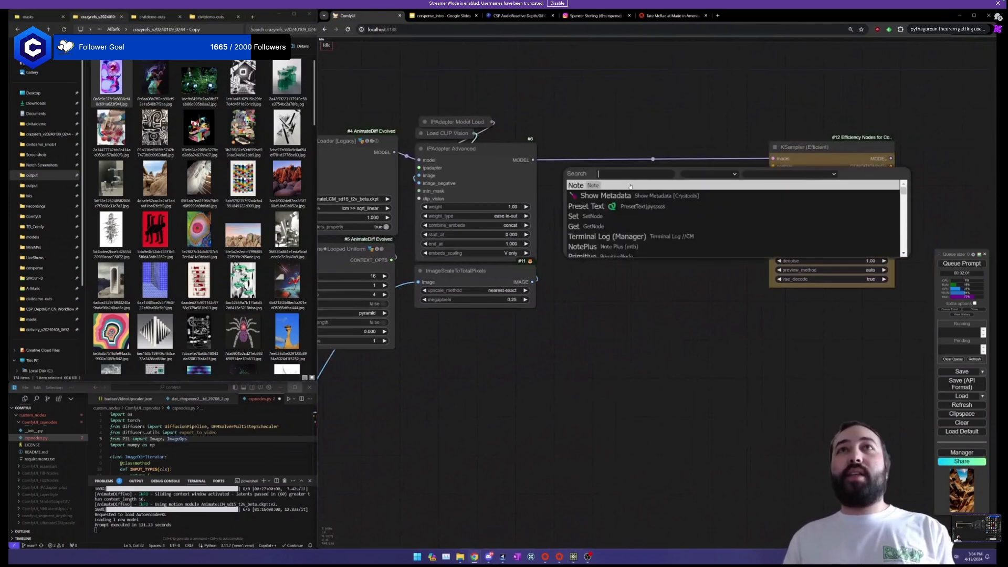
{"action": "type", "text": "acn"}
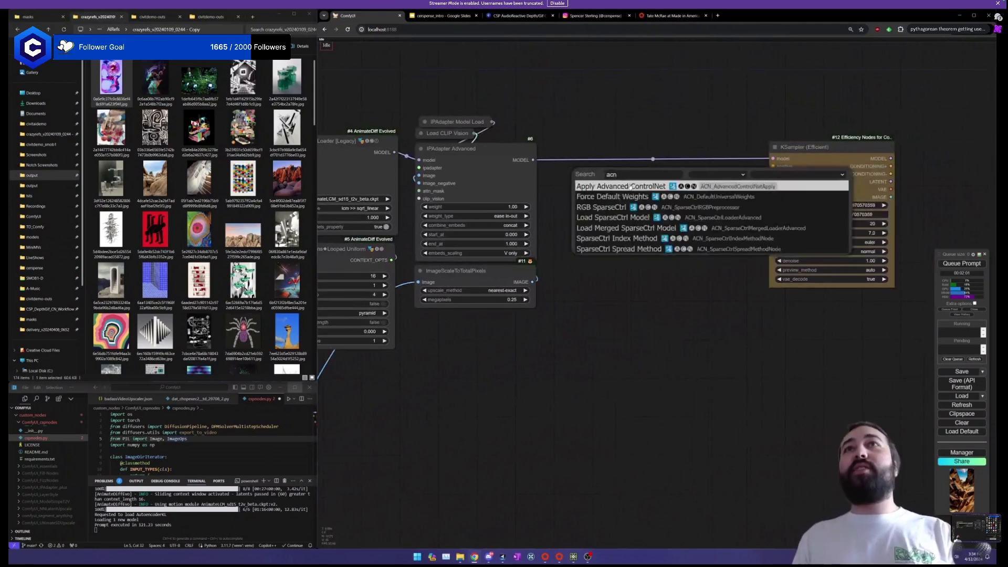
{"action": "left_click", "coordinate": [630, 186]}
{"action": "left_click", "coordinate": [689, 179]}
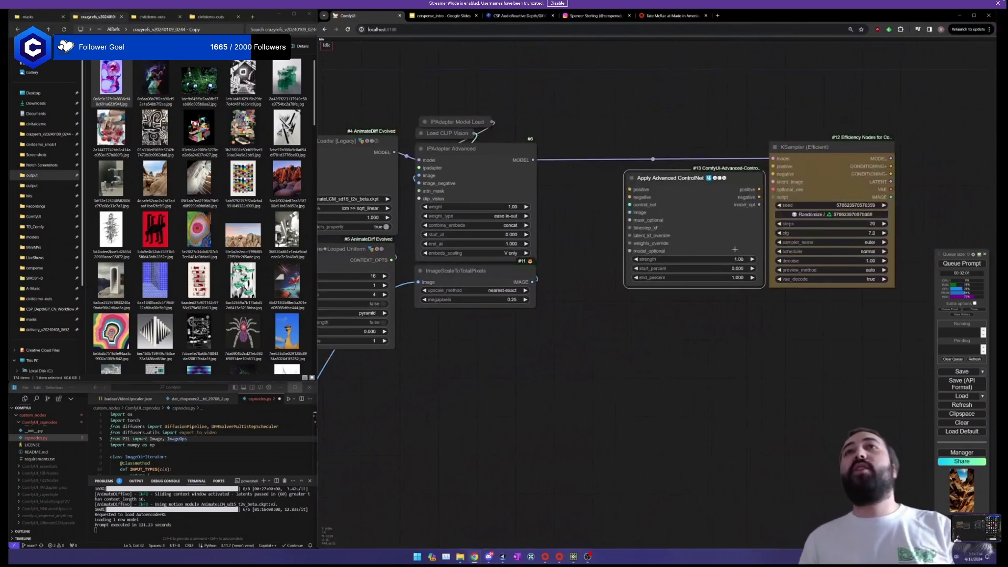
{"action": "left_click_drag", "start_coordinate": [735, 249], "coordinate": [729, 249]}
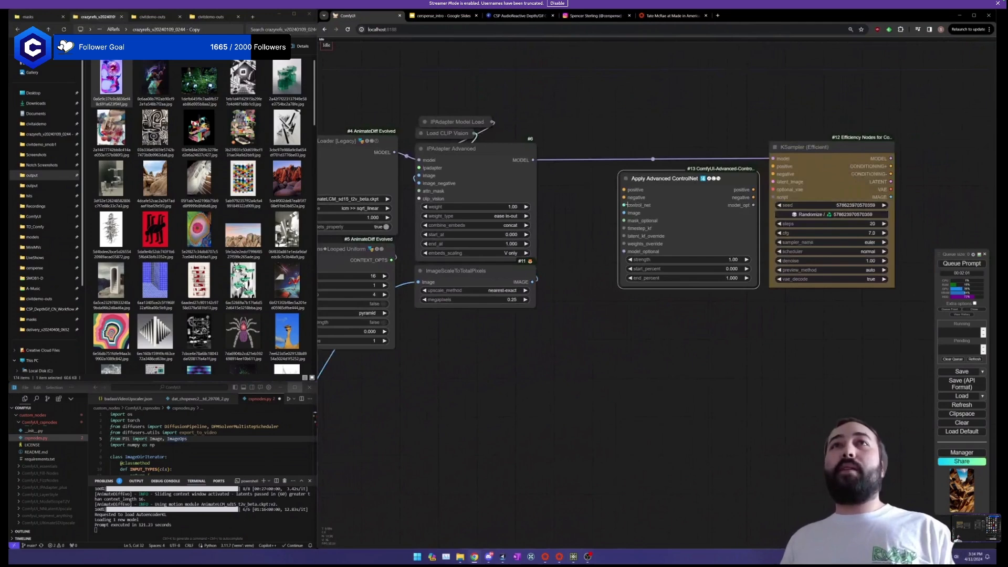
Feed the control_net input from a new Load Advanced ControlNet Model node using control_v11f1p_sd15_depth.pth, placed directly above Apply Advanced ControlNet.
{"action": "left_click_drag", "start_coordinate": [624, 206], "coordinate": [641, 126]}
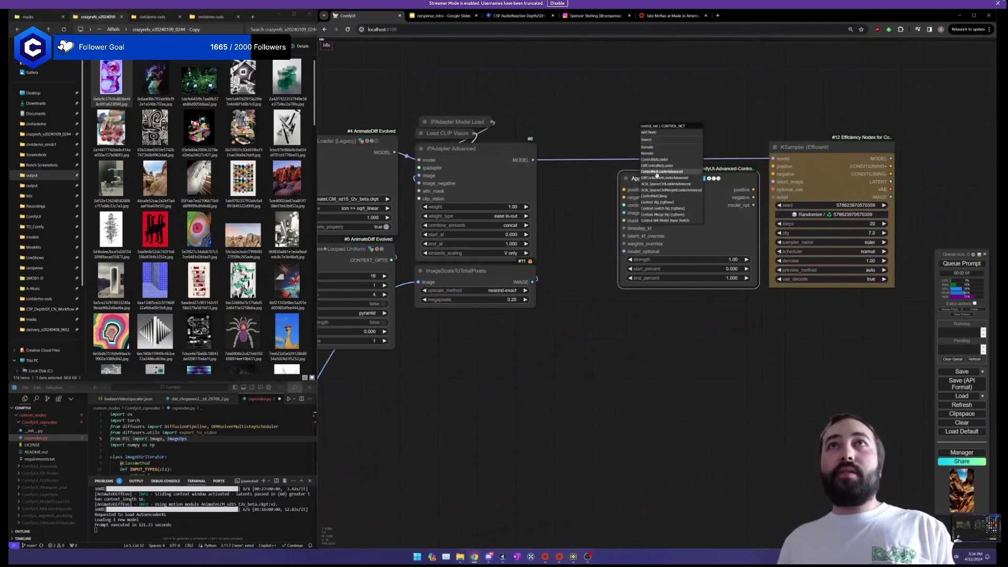
{"action": "left_click", "coordinate": [657, 174]}
{"action": "left_click", "coordinate": [664, 149]}
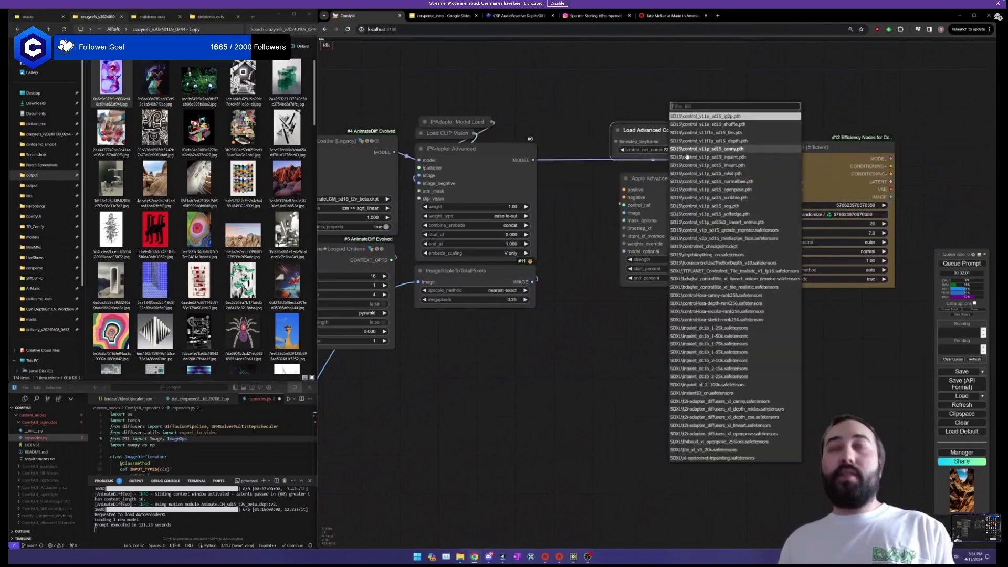
{"action": "type", "text": "depth"}
{"action": "left_click", "coordinate": [686, 154]}
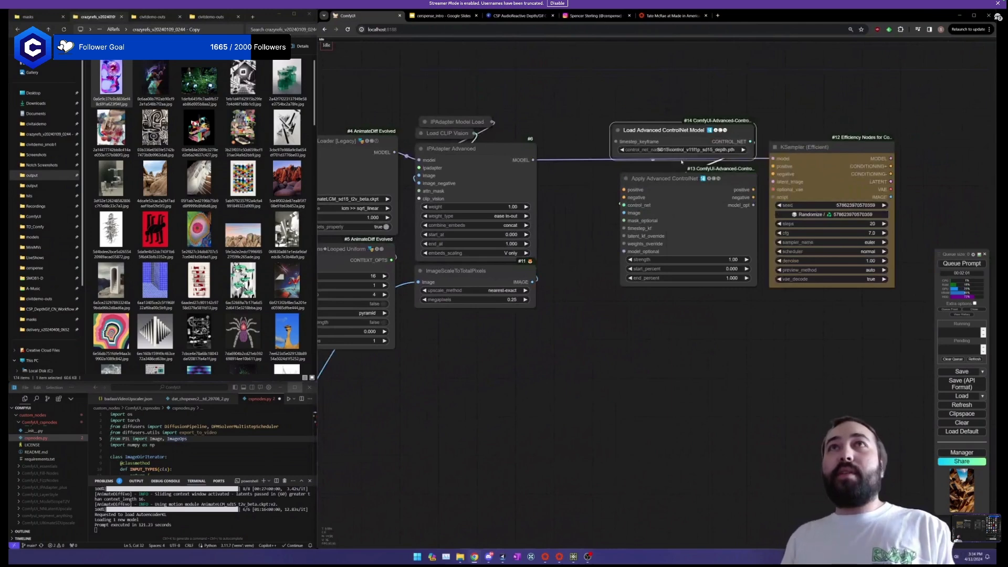
{"action": "left_click_drag", "start_coordinate": [688, 127], "coordinate": [694, 134]}
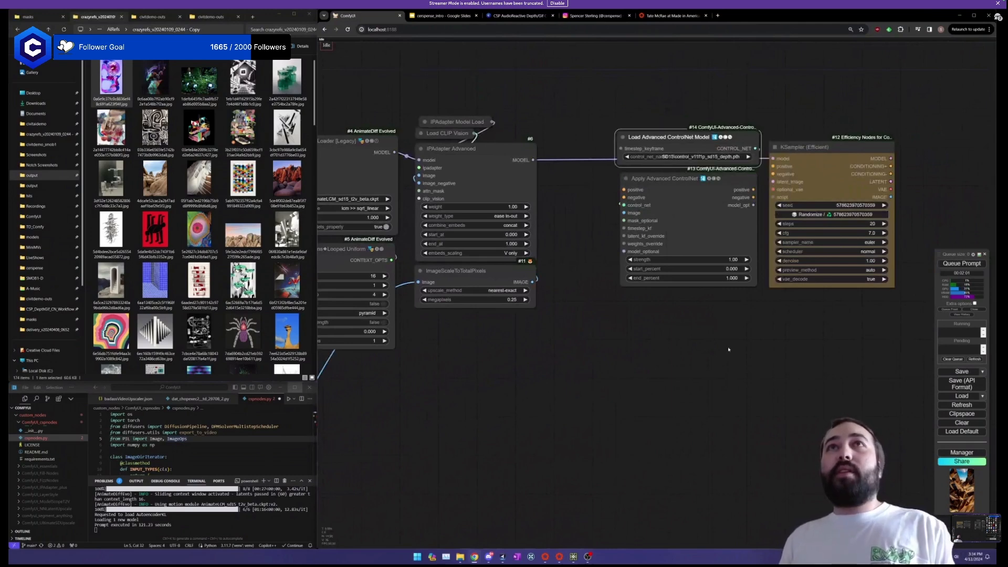
Connect the Efficient Loader's CONDITIONING+ and CONDITIONING- outputs to Apply Advanced ControlNet's positive and negative inputs.
{"action": "left_click", "coordinate": [692, 229]}
{"action": "scroll", "coordinate": [556, 172], "scroll_direction": "down", "scroll_amount": 2}
{"action": "left_click_drag", "start_coordinate": [343, 125], "coordinate": [495, 125]}
{"action": "scroll", "coordinate": [495, 124], "scroll_direction": "down", "scroll_amount": 1}
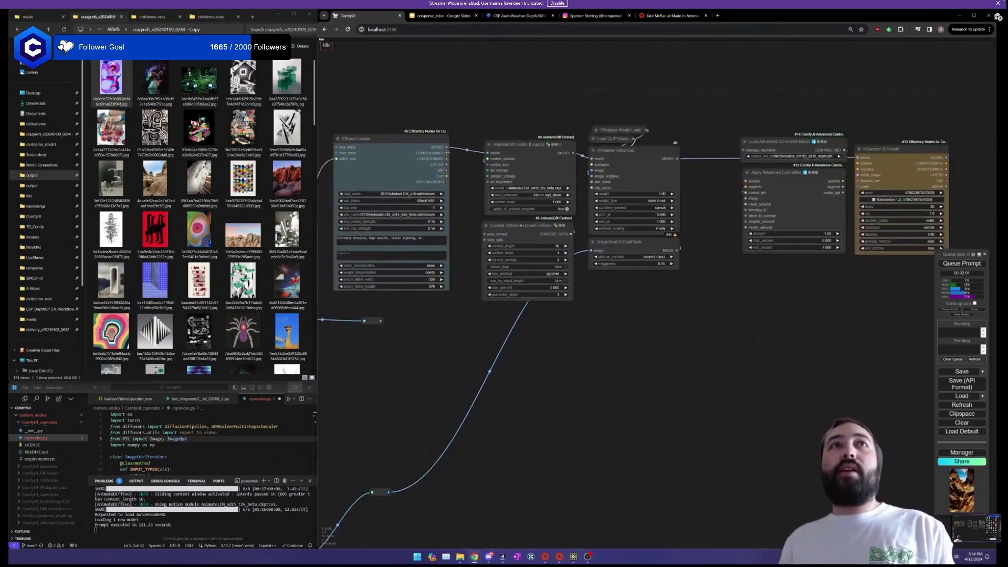
{"action": "left_click_drag", "start_coordinate": [447, 152], "coordinate": [745, 181]}
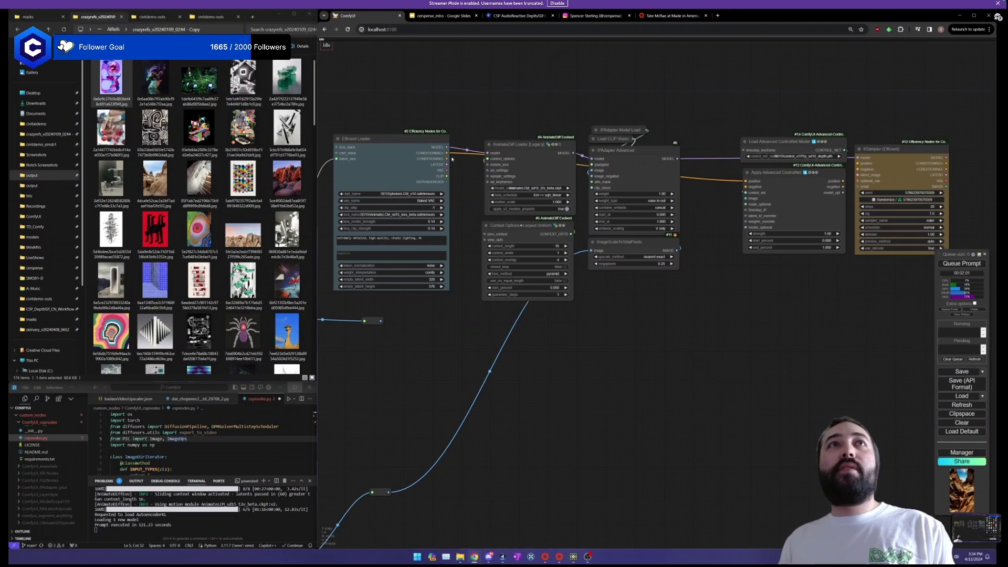
{"action": "left_click_drag", "start_coordinate": [447, 158], "coordinate": [745, 186]}
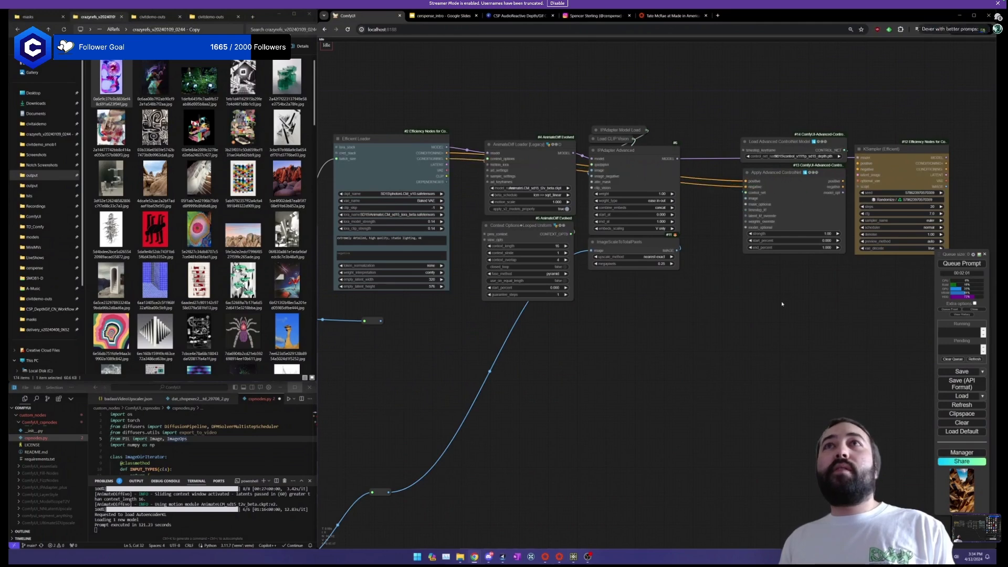
Duplicate the ControlNet loader and Apply Advanced ControlNet pair below the originals.
{"action": "left_click_drag", "start_coordinate": [768, 295], "coordinate": [655, 297]}
{"action": "left_click_drag", "start_coordinate": [707, 74], "coordinate": [674, 285]}
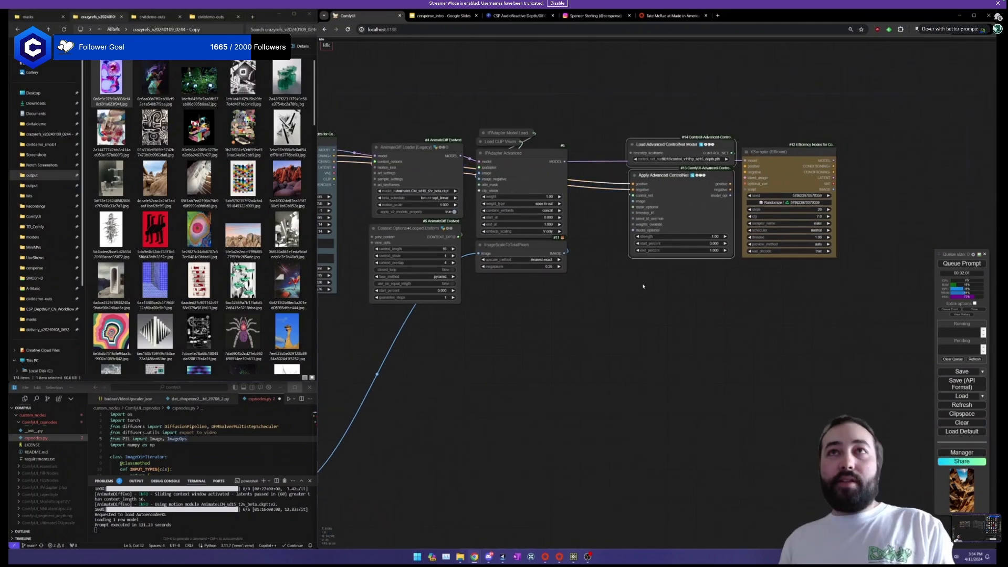
{"action": "key", "text": "ctrl+c"}
{"action": "key", "text": "ctrl+v"}
Set the duplicated ControlNet loader's model to controlnet_checkpoint.ckpt.
{"action": "left_click", "coordinate": [697, 286]}
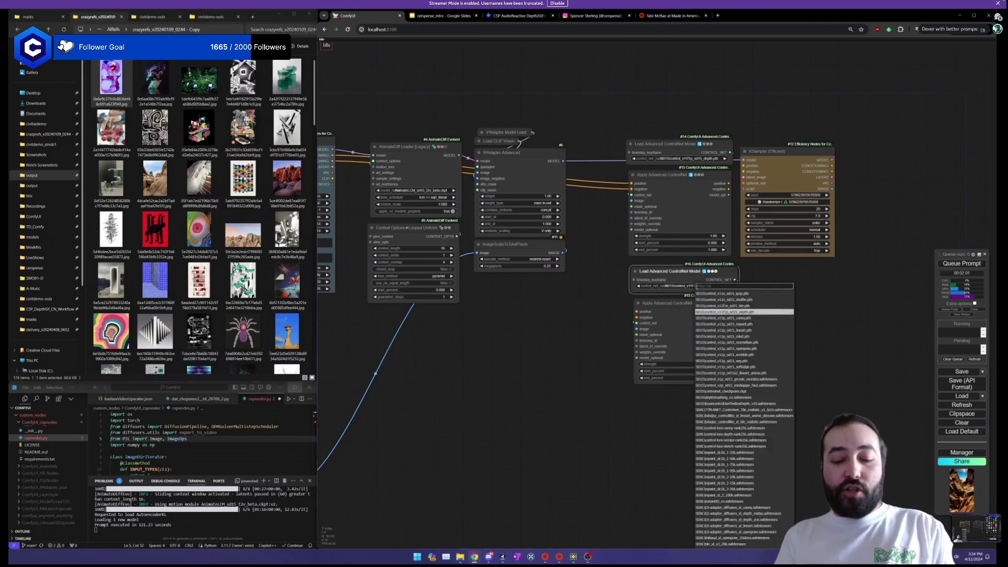
{"action": "type", "text": "check"}
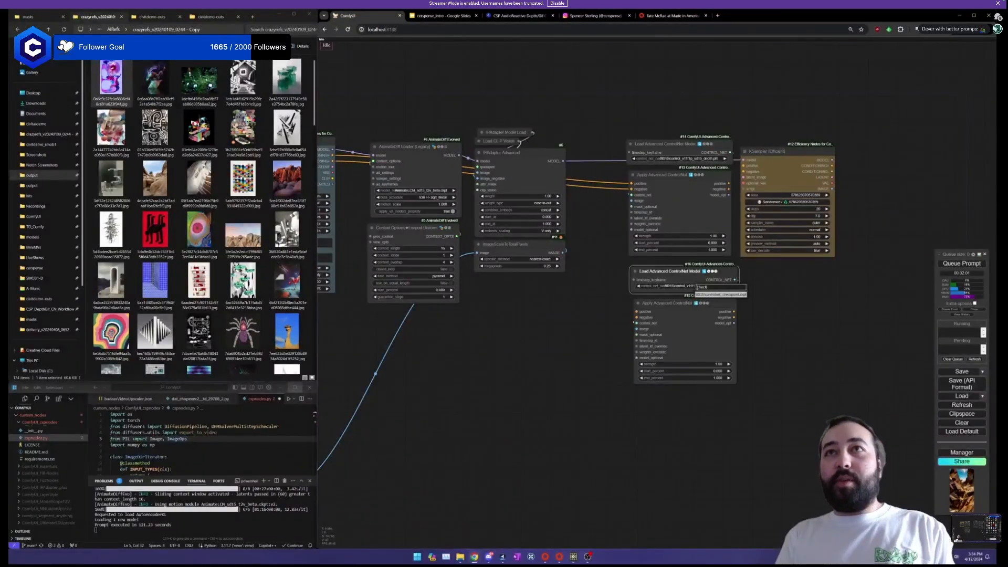
{"action": "key", "text": "Return"}
{"action": "left_click", "coordinate": [782, 292]}
{"action": "left_click", "coordinate": [710, 302]}
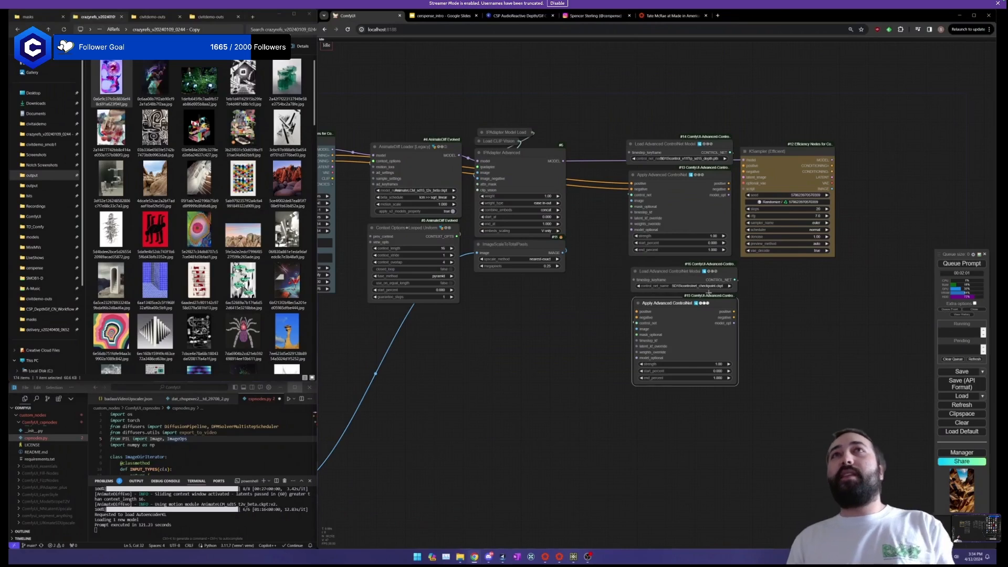
Open the controlGIF GitHub repository in a new browser tab.
{"action": "left_click", "coordinate": [718, 16]}
{"action": "type", "text": "contro"}
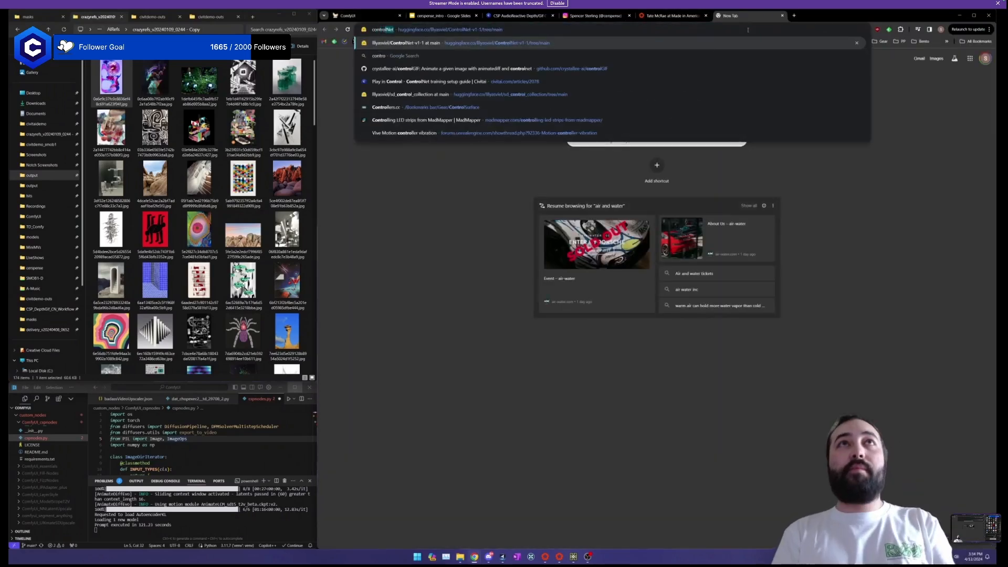
{"action": "type", "text": "lgif"}
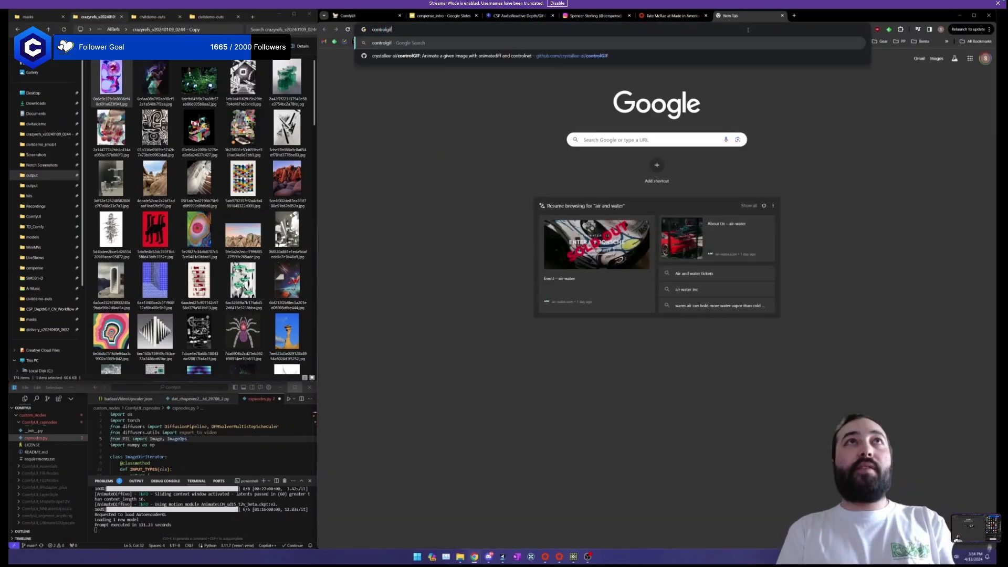
{"action": "key", "text": "Down"}
{"action": "key", "text": "Return"}
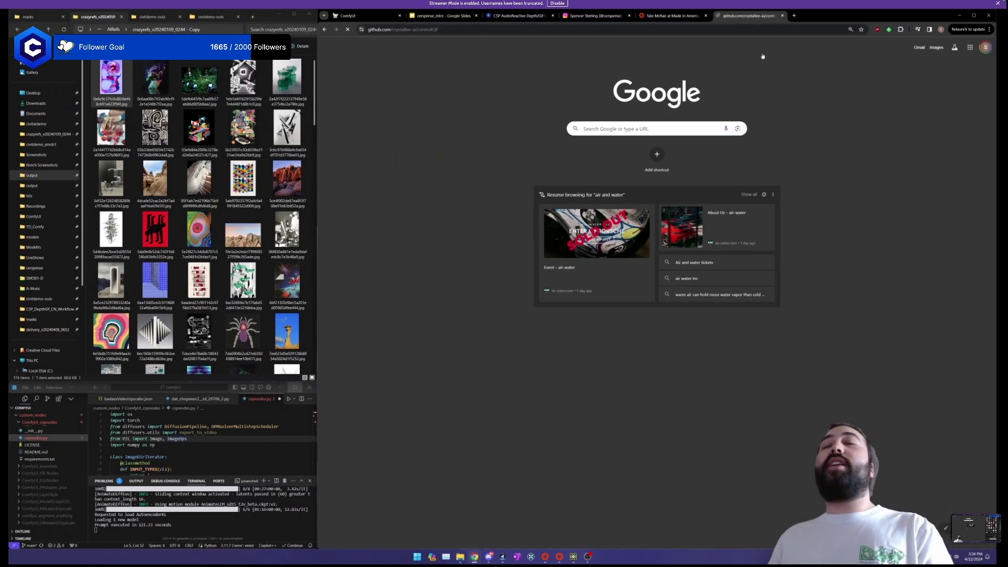
Find the ControlNet model link in the controlGIF README and open the animatediff_controlnet file list on Hugging Face.
{"action": "scroll", "coordinate": [700, 217], "scroll_direction": "down", "scroll_amount": 7}
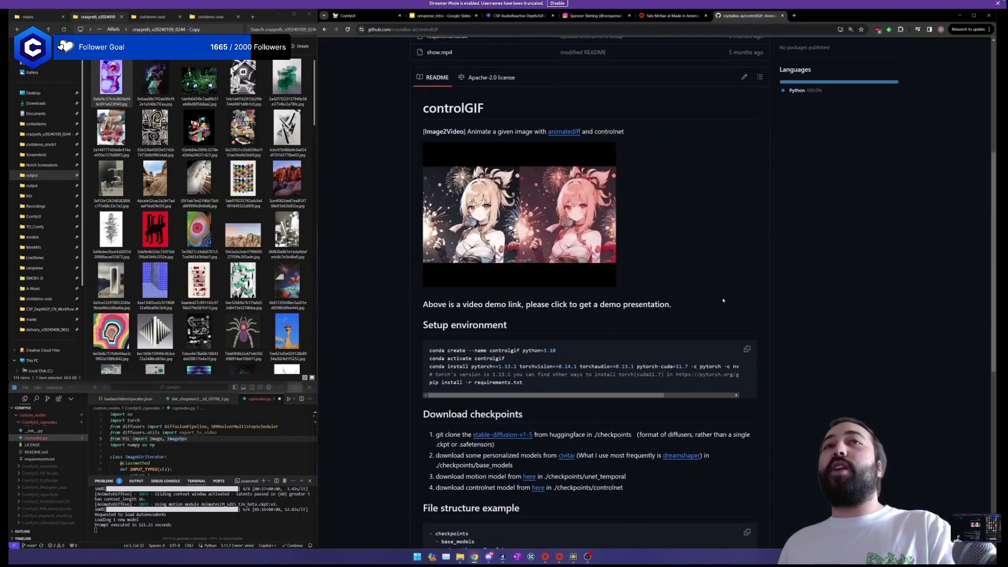
{"action": "scroll", "coordinate": [719, 300], "scroll_direction": "down", "scroll_amount": 3}
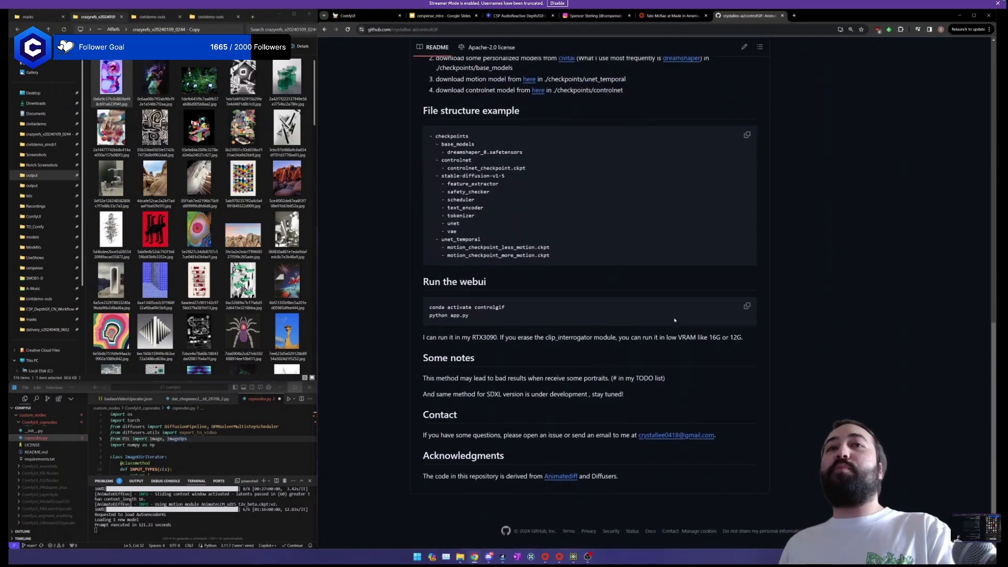
{"action": "scroll", "coordinate": [672, 322], "scroll_direction": "up", "scroll_amount": 4}
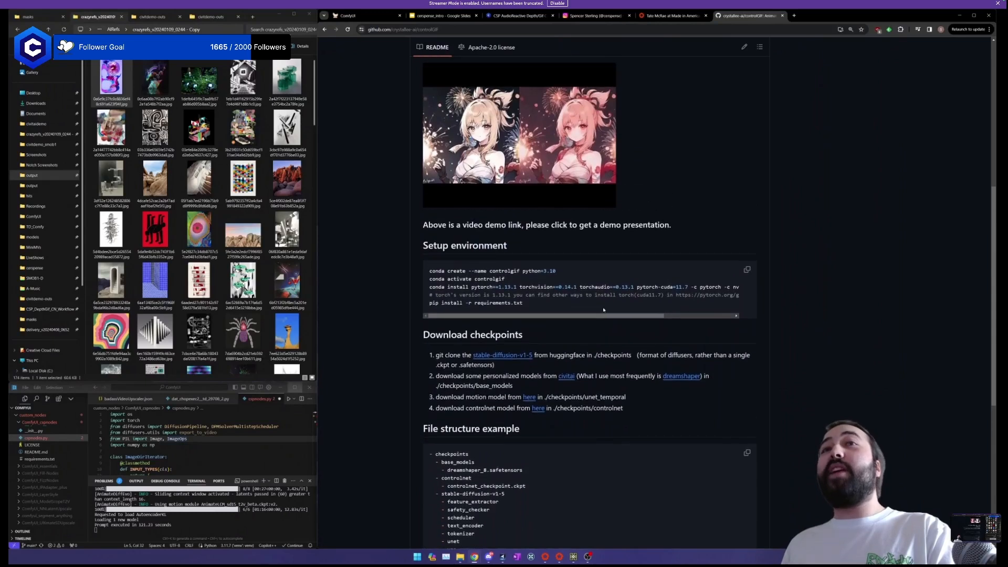
{"action": "middle_click", "coordinate": [537, 408]}
{"action": "left_click", "coordinate": [817, 17]}
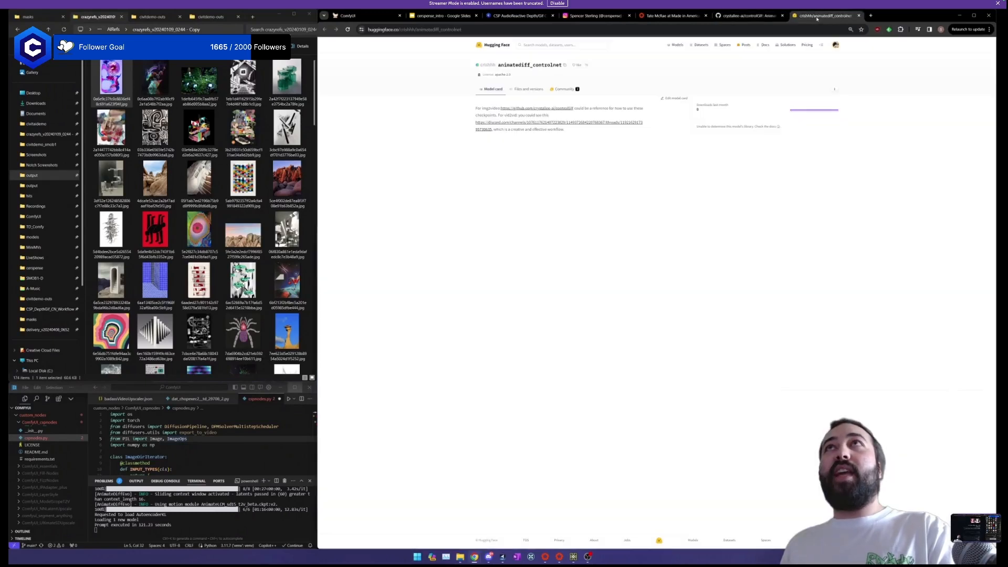
{"action": "left_click", "coordinate": [525, 89]}
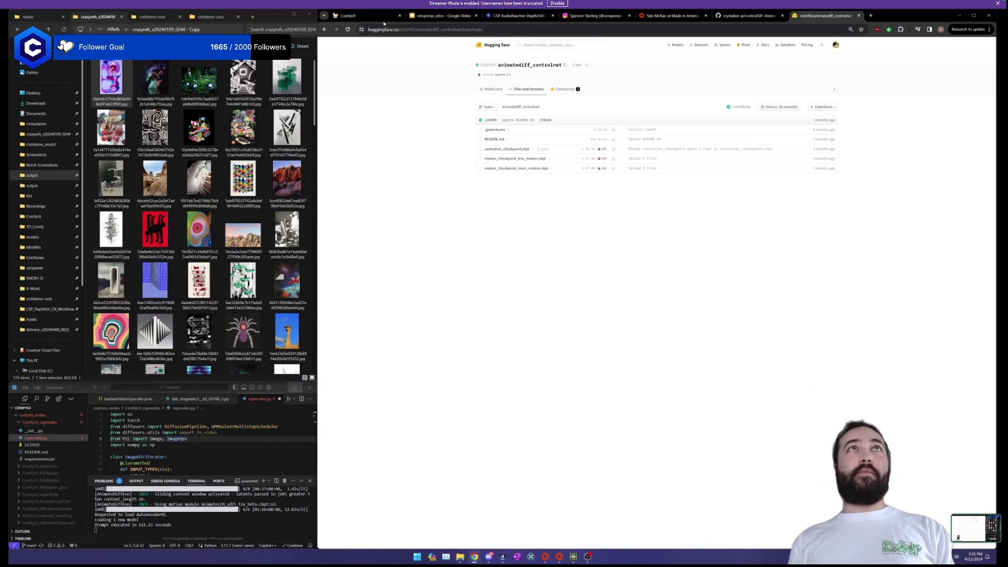
Return to ComfyUI and review the positive prompt in the Efficient Loader.
{"action": "left_click", "coordinate": [365, 16]}
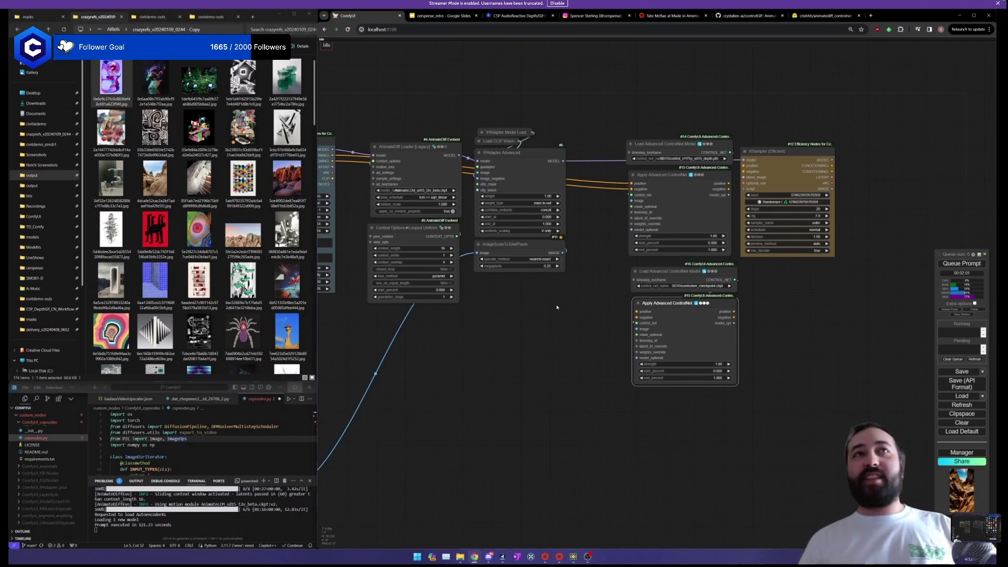
{"action": "left_click_drag", "start_coordinate": [410, 345], "coordinate": [693, 315]}
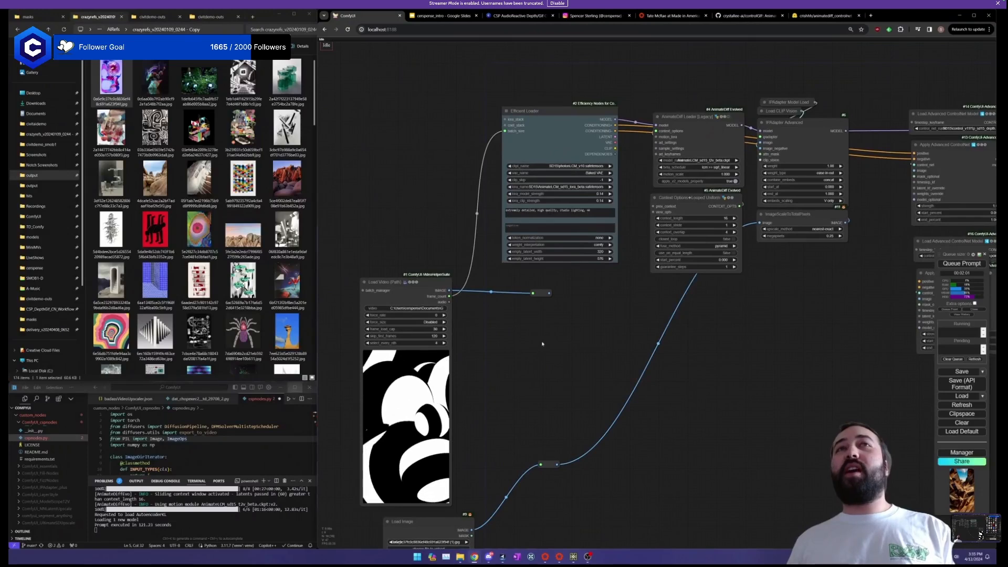
{"action": "scroll", "coordinate": [534, 327], "scroll_direction": "up", "scroll_amount": 2}
{"action": "left_click_drag", "start_coordinate": [503, 376], "coordinate": [527, 382]}
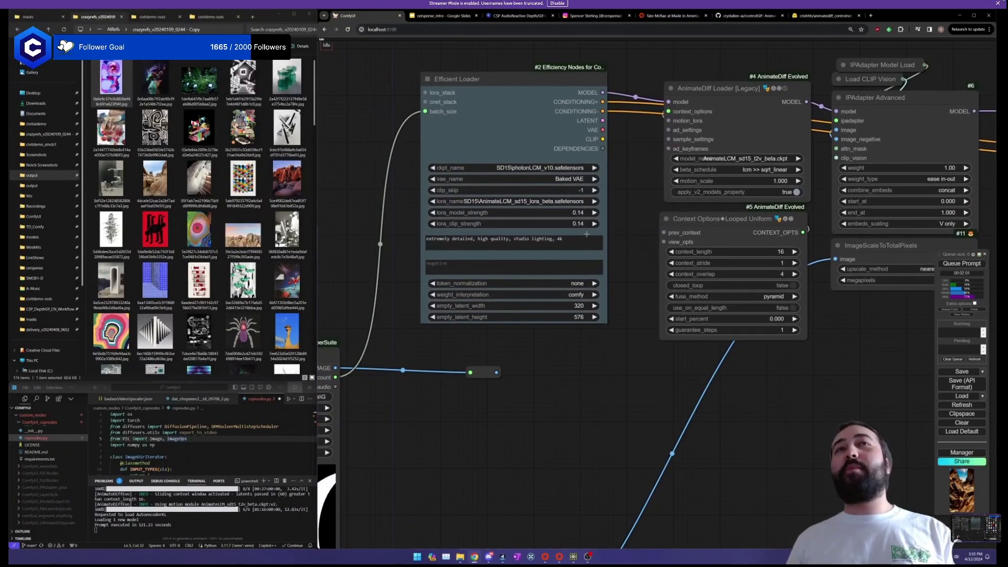
{"action": "left_click", "coordinate": [480, 241]}
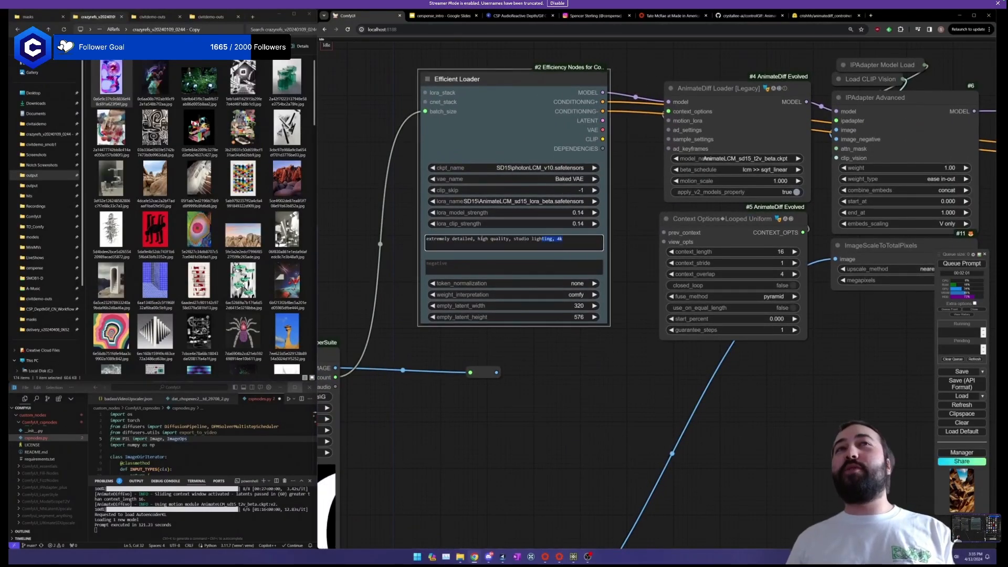
{"action": "left_click", "coordinate": [617, 217]}
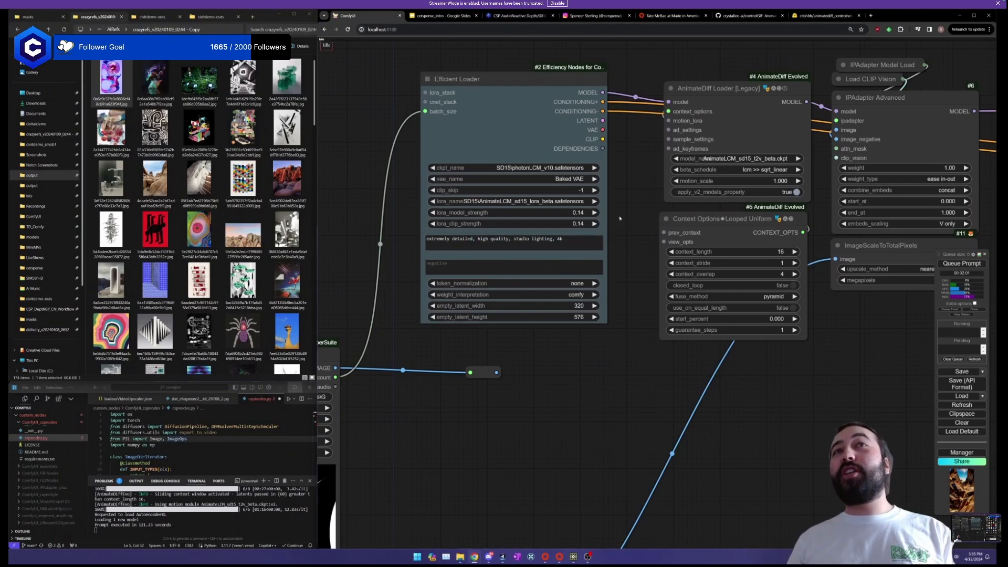
Try a clip_skip of -2 on the Efficient Loader and set it back to -1.
{"action": "left_click", "coordinate": [434, 190]}
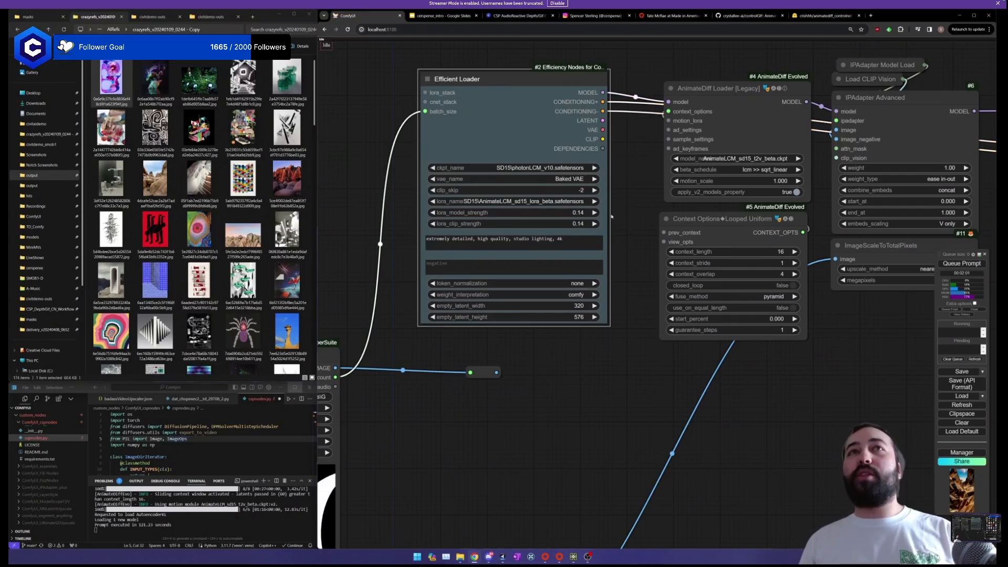
{"action": "left_click_drag", "start_coordinate": [571, 239], "coordinate": [427, 239]}
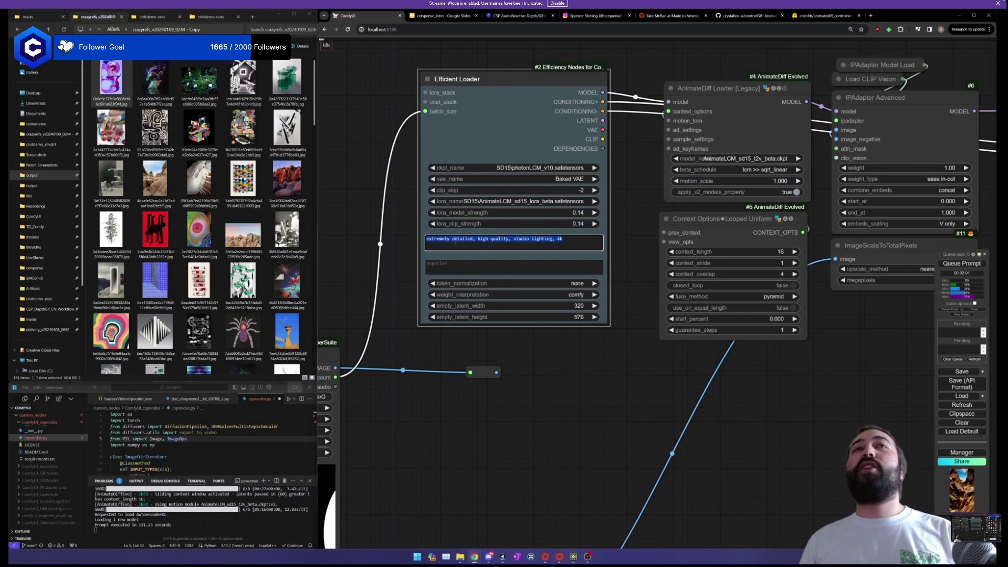
{"action": "left_click", "coordinate": [558, 243]}
{"action": "left_click_drag", "start_coordinate": [630, 218], "coordinate": [527, 191]}
{"action": "left_click", "coordinate": [429, 193]}
{"action": "left_click_drag", "start_coordinate": [462, 126], "coordinate": [485, 128]}
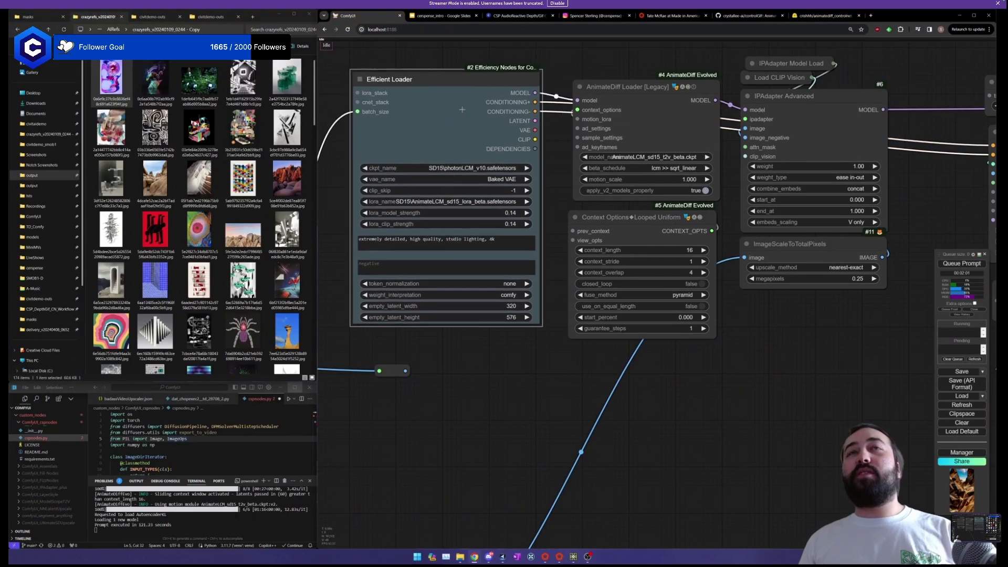
{"action": "scroll", "coordinate": [538, 127], "scroll_direction": "down", "scroll_amount": 1}
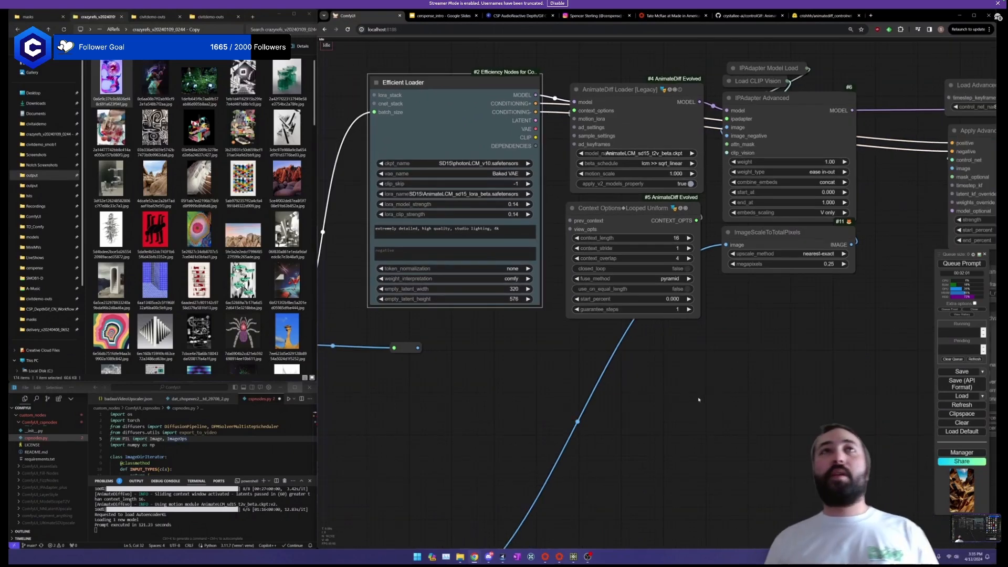
{"action": "left_click_drag", "start_coordinate": [703, 398], "coordinate": [549, 363]}
{"action": "scroll", "coordinate": [544, 353], "scroll_direction": "down", "scroll_amount": 4}
{"action": "scroll", "coordinate": [549, 362], "scroll_direction": "down", "scroll_amount": 2}
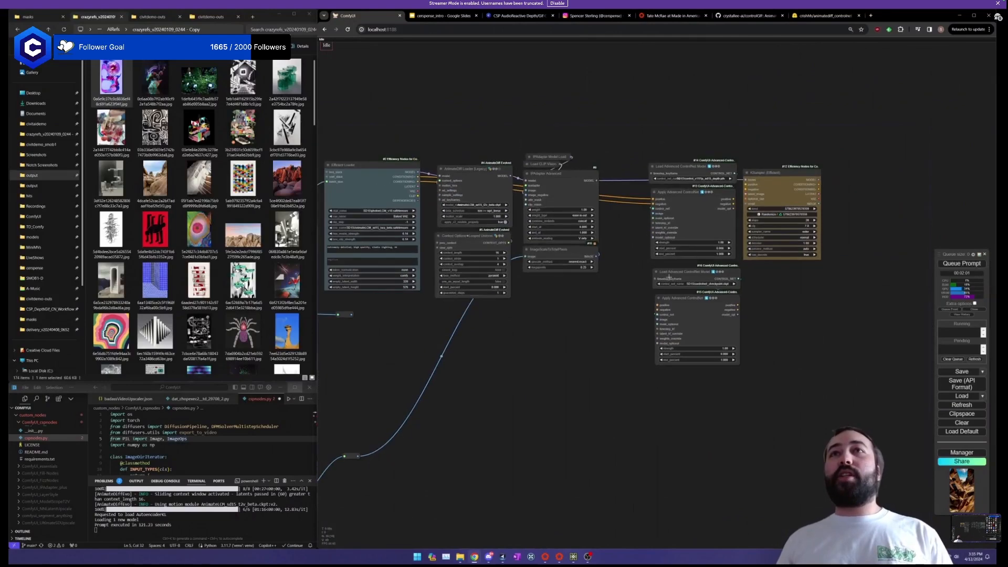
{"action": "scroll", "coordinate": [651, 296], "scroll_direction": "up", "scroll_amount": 3}
{"action": "left_click_drag", "start_coordinate": [643, 309], "coordinate": [890, 289]}
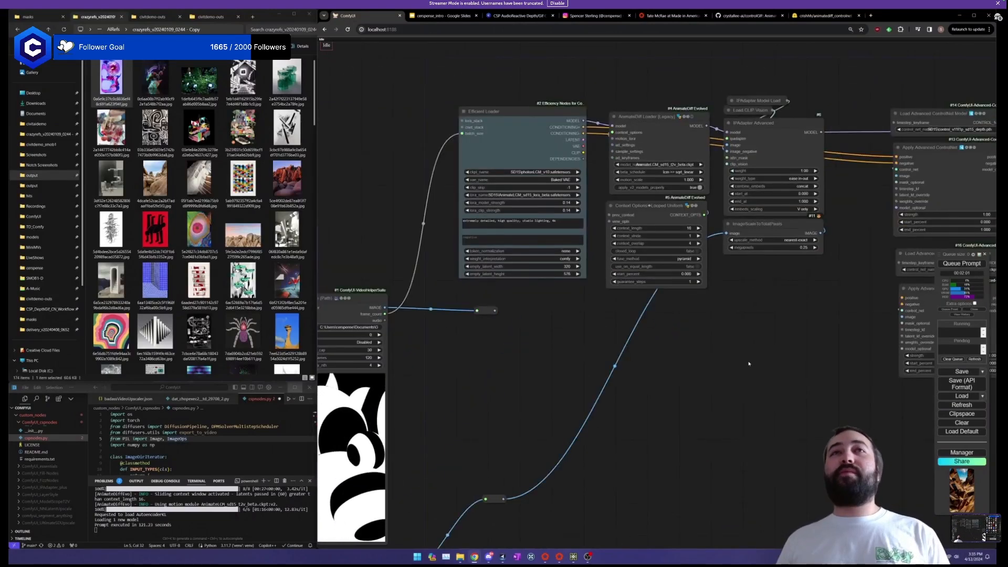
{"action": "left_click_drag", "start_coordinate": [750, 360], "coordinate": [497, 360]}
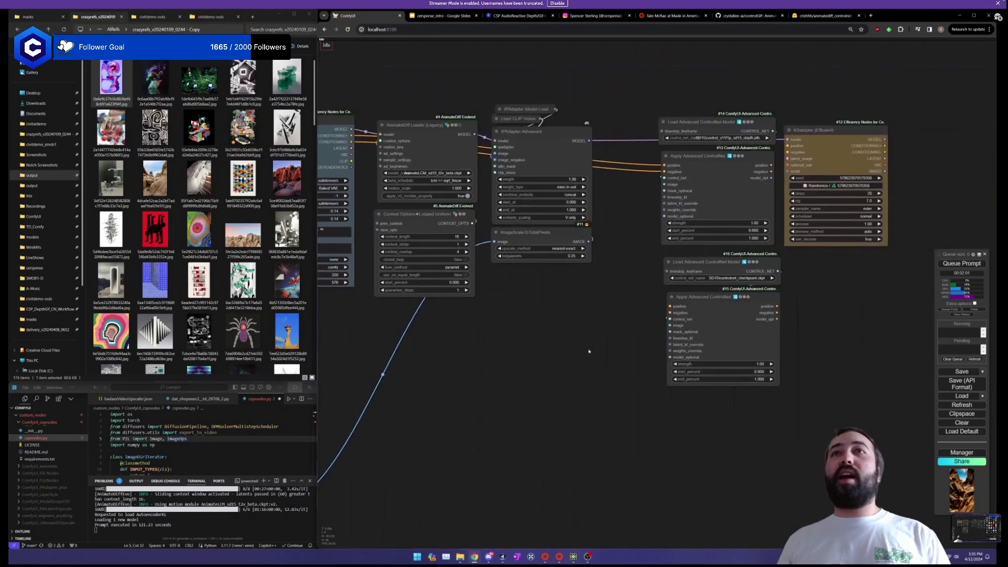
Examine the settings of the Efficient Loader, AnimateDiff Loader and Context Options nodes.
{"action": "scroll", "coordinate": [596, 348], "scroll_direction": "up", "scroll_amount": 2}
{"action": "left_click_drag", "start_coordinate": [598, 344], "coordinate": [505, 362]}
{"action": "left_click_drag", "start_coordinate": [786, 304], "coordinate": [785, 306]}
{"action": "left_click_drag", "start_coordinate": [697, 308], "coordinate": [643, 281]}
{"action": "left_click_drag", "start_coordinate": [474, 296], "coordinate": [775, 323]}
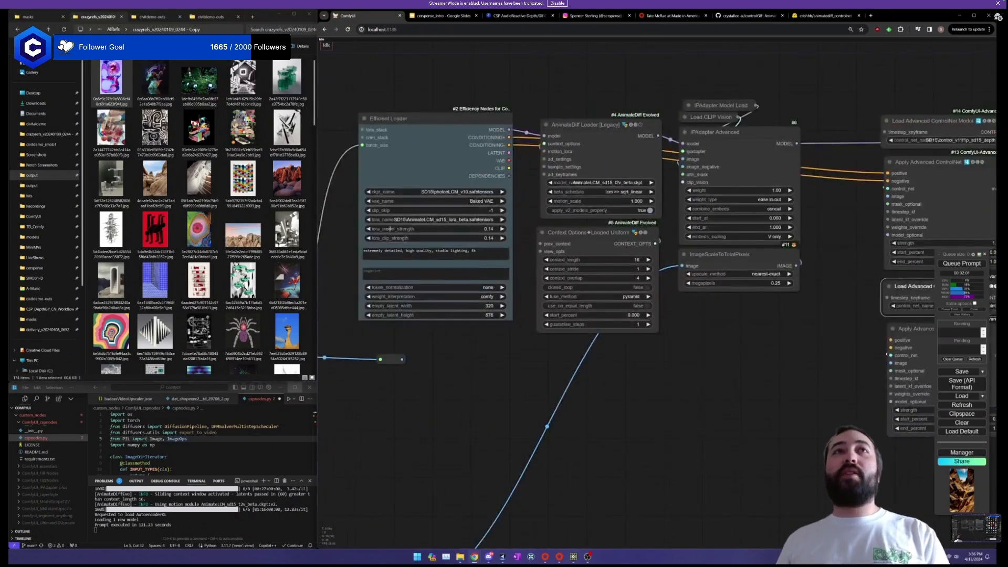
{"action": "scroll", "coordinate": [390, 229], "scroll_direction": "up", "scroll_amount": 3}
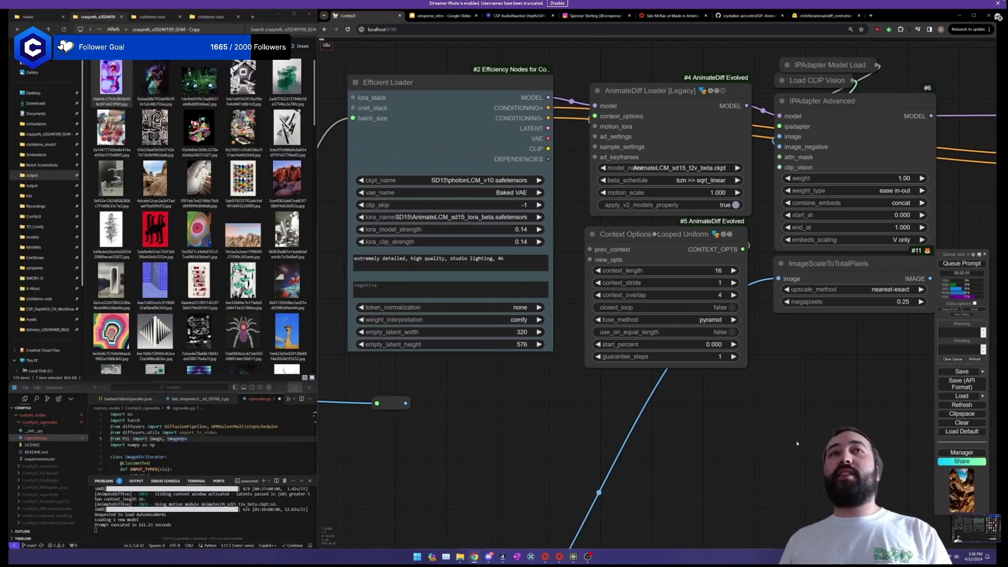
{"action": "scroll", "coordinate": [435, 226], "scroll_direction": "down", "scroll_amount": 3}
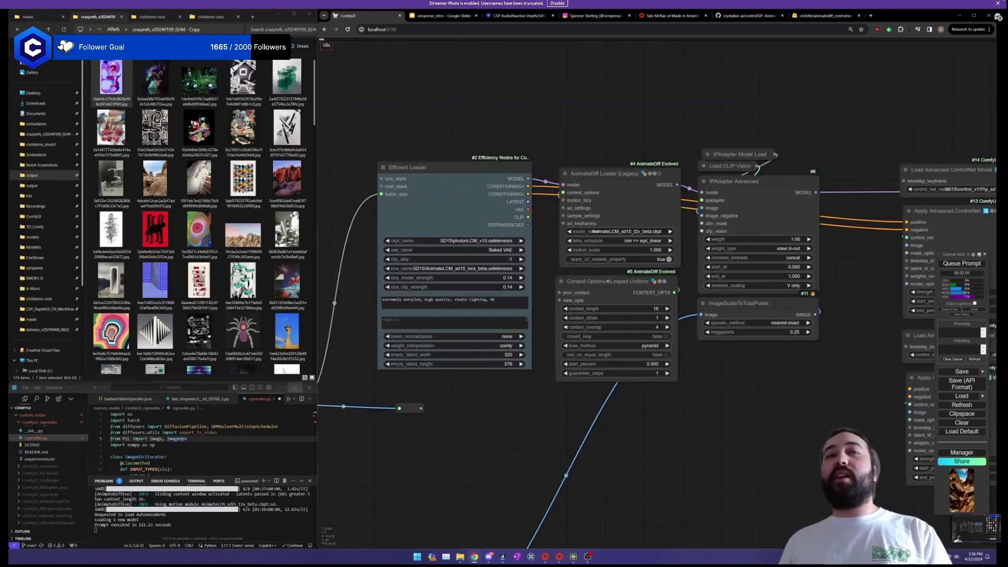
{"action": "left_click_drag", "start_coordinate": [542, 315], "coordinate": [655, 308]}
{"action": "scroll", "coordinate": [619, 230], "scroll_direction": "up", "scroll_amount": 5}
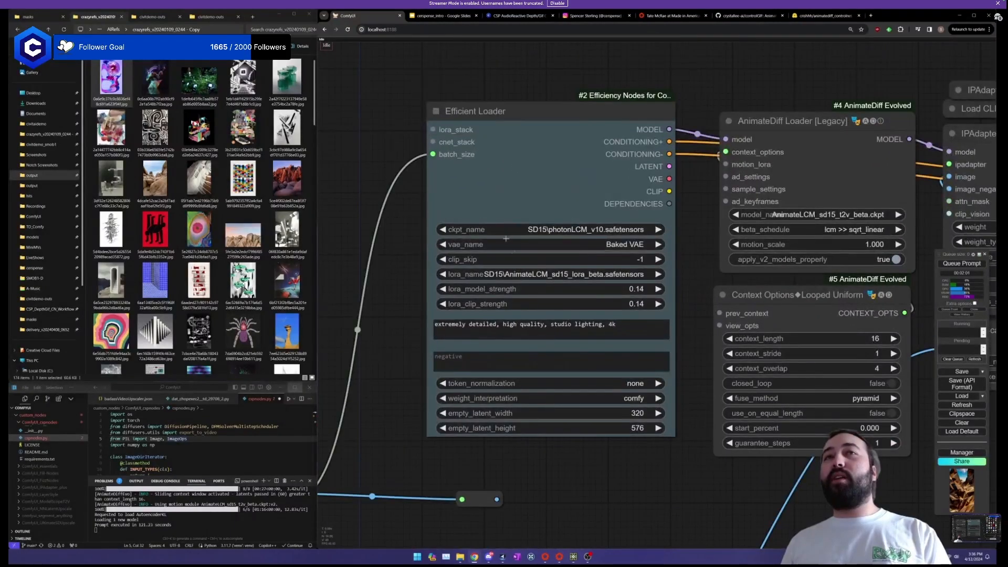
{"action": "scroll", "coordinate": [505, 239], "scroll_direction": "down", "scroll_amount": 3}
Move the Load Image node so it sits directly beneath the Load Video node.
{"action": "left_click_drag", "start_coordinate": [576, 546], "coordinate": [603, 313]}
{"action": "scroll", "coordinate": [589, 314], "scroll_direction": "down", "scroll_amount": 2}
{"action": "left_click_drag", "start_coordinate": [574, 366], "coordinate": [590, 332]}
{"action": "scroll", "coordinate": [590, 332], "scroll_direction": "down", "scroll_amount": 3}
{"action": "left_click_drag", "start_coordinate": [620, 391], "coordinate": [622, 371]}
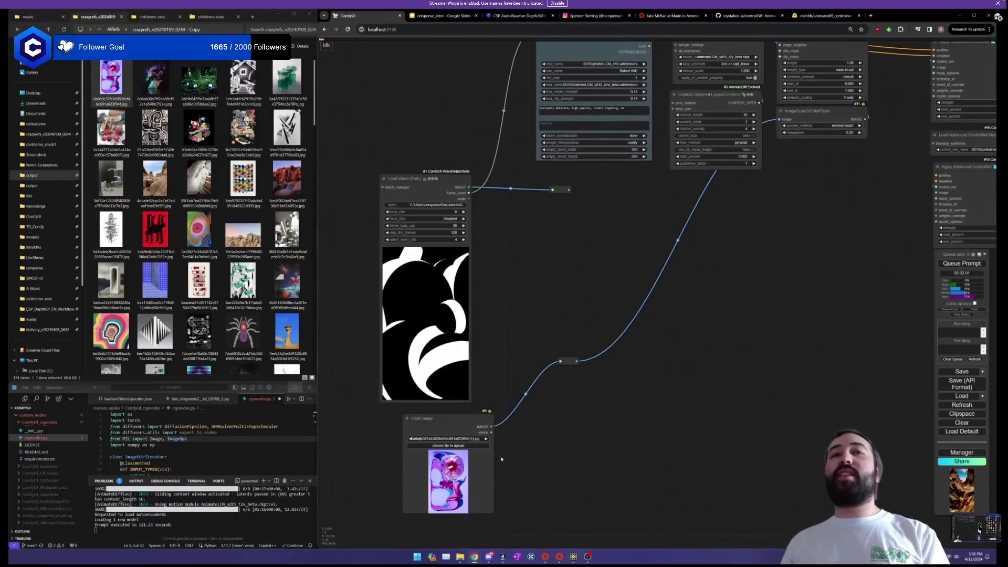
{"action": "left_click_drag", "start_coordinate": [446, 419], "coordinate": [426, 419]}
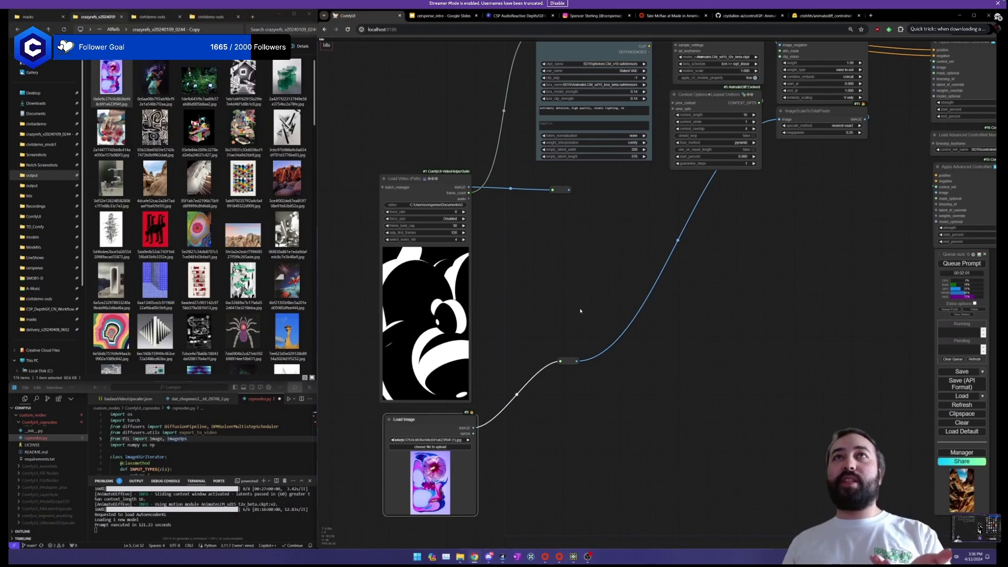
Chain the depth ControlNet's positive and negative outputs into the controlGIF Apply Advanced ControlNet, and connect that node's outputs to the KSampler.
{"action": "left_click_drag", "start_coordinate": [623, 204], "coordinate": [465, 346]}
{"action": "scroll", "coordinate": [633, 300], "scroll_direction": "up", "scroll_amount": 1}
{"action": "scroll", "coordinate": [633, 301], "scroll_direction": "up", "scroll_amount": 1}
{"action": "left_click_drag", "start_coordinate": [739, 339], "coordinate": [429, 399]}
{"action": "scroll", "coordinate": [751, 351], "scroll_direction": "up", "scroll_amount": 3}
{"action": "left_click_drag", "start_coordinate": [702, 348], "coordinate": [769, 353]}
{"action": "left_click_drag", "start_coordinate": [672, 173], "coordinate": [523, 384]}
{"action": "left_click_drag", "start_coordinate": [672, 173], "coordinate": [519, 375]}
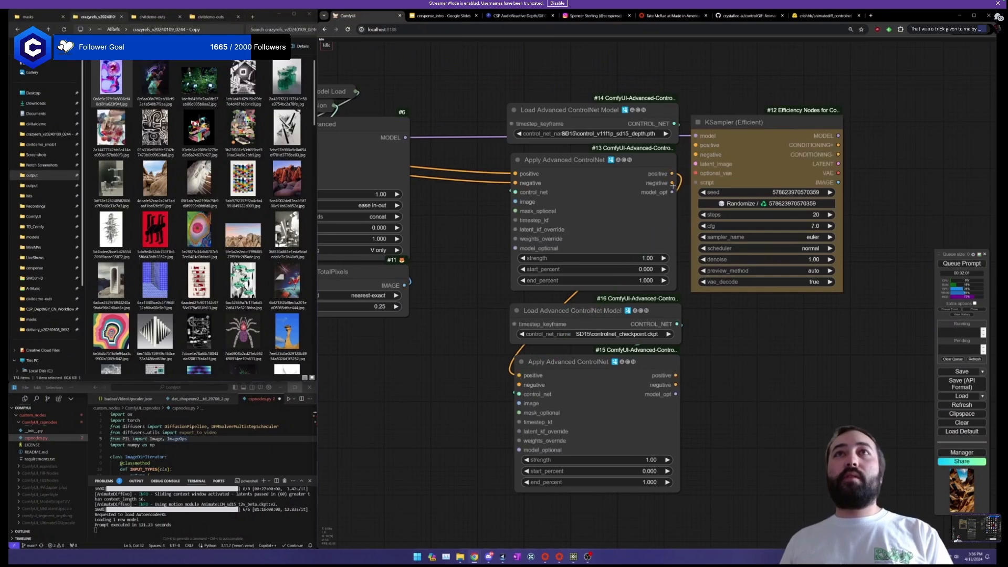
{"action": "left_click_drag", "start_coordinate": [672, 183], "coordinate": [521, 384]}
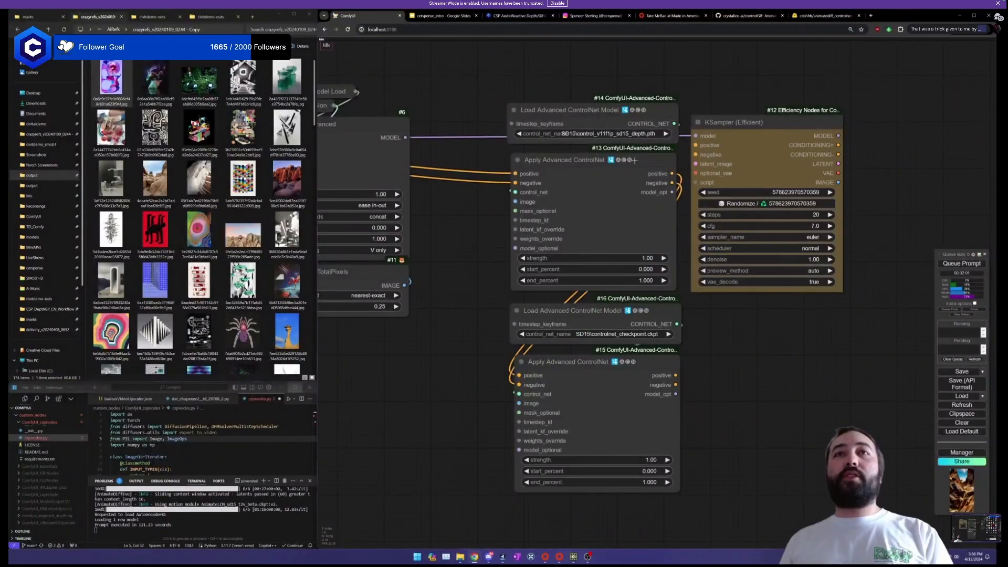
{"action": "left_click_drag", "start_coordinate": [677, 375], "coordinate": [695, 145]}
{"action": "left_click_drag", "start_coordinate": [675, 385], "coordinate": [695, 154]}
Set the depth Apply Advanced ControlNet's start_percent to 0.125 and its end_percent to 0.75.
{"action": "left_click", "coordinate": [643, 271]}
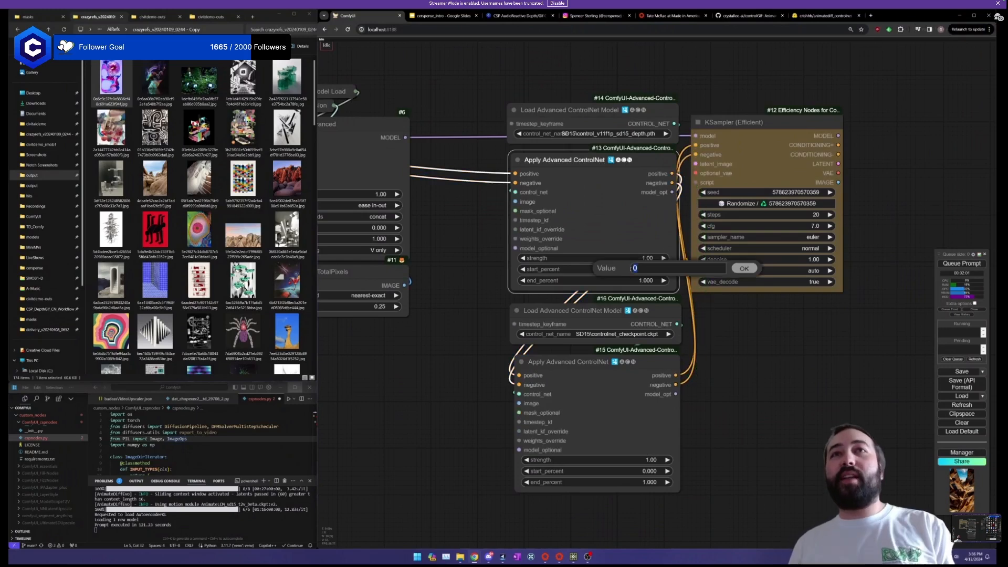
{"action": "type", "text": ".12"}
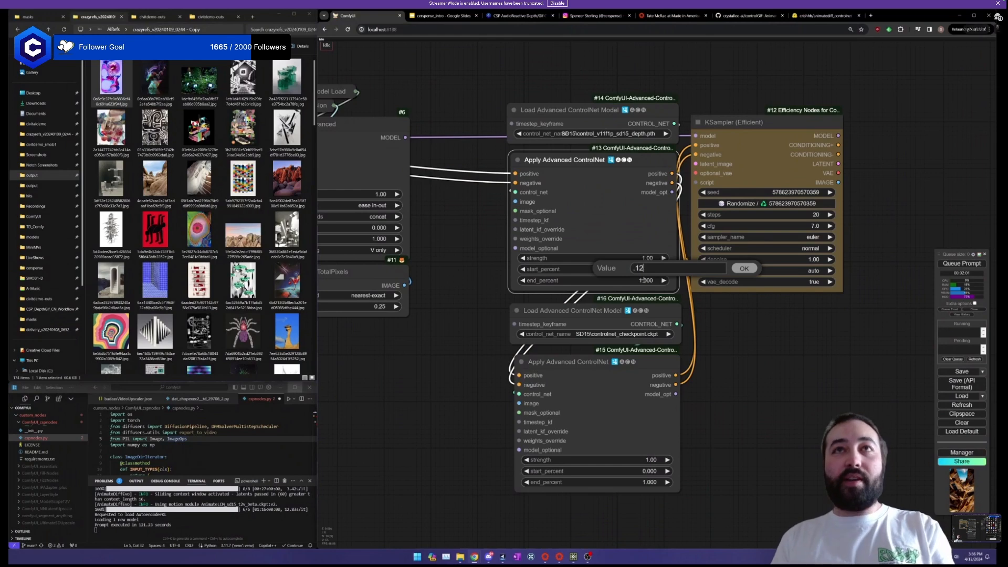
{"action": "type", "text": "5"}
{"action": "key", "text": "Return"}
{"action": "left_click", "coordinate": [641, 279]}
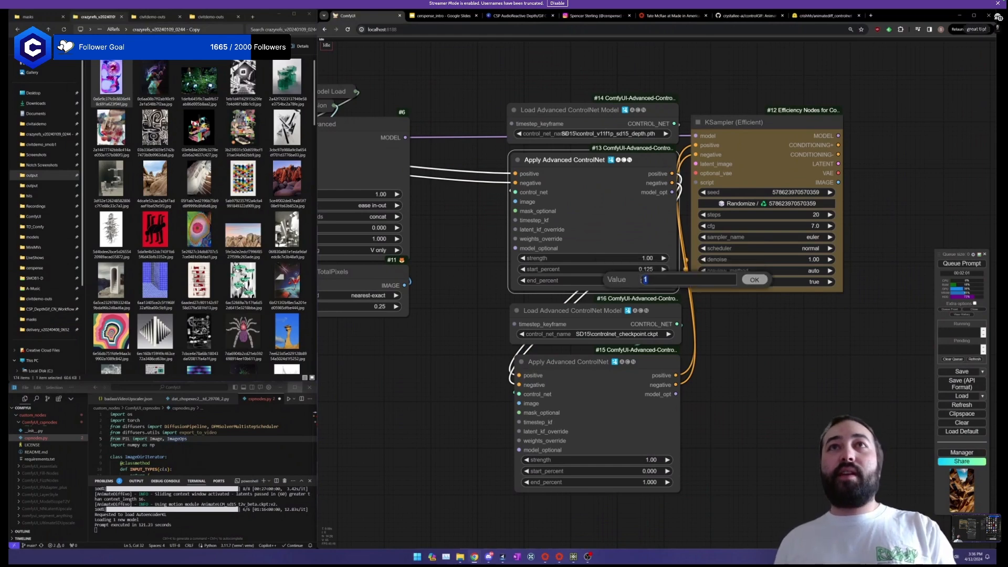
{"action": "type", "text": ".75"}
{"action": "key", "text": "Return"}
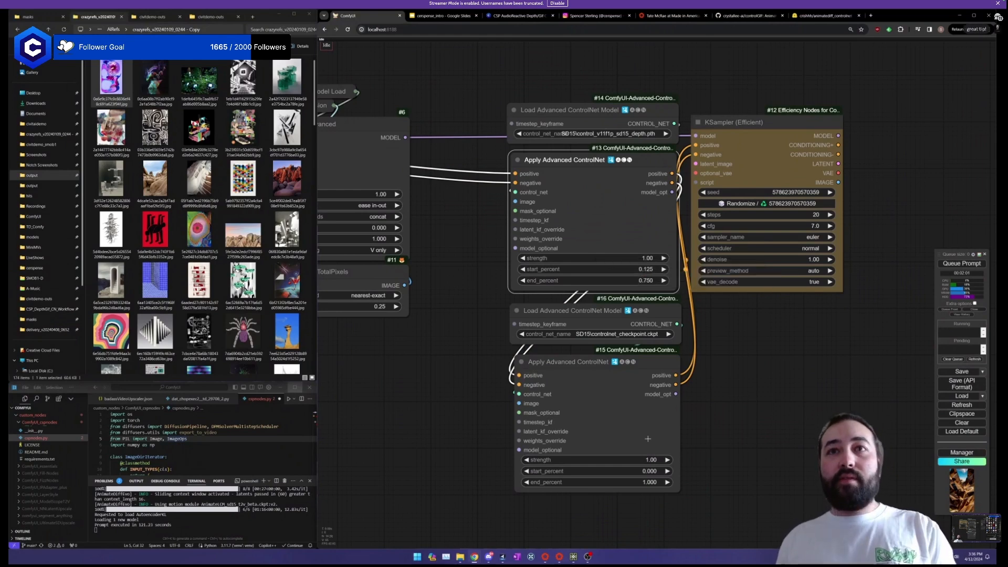
Set the controlGIF Apply Advanced ControlNet's start_percent to 0.125 and its end_percent to 0.75.
{"action": "left_click", "coordinate": [647, 471]}
{"action": "type", "text": ".1"}
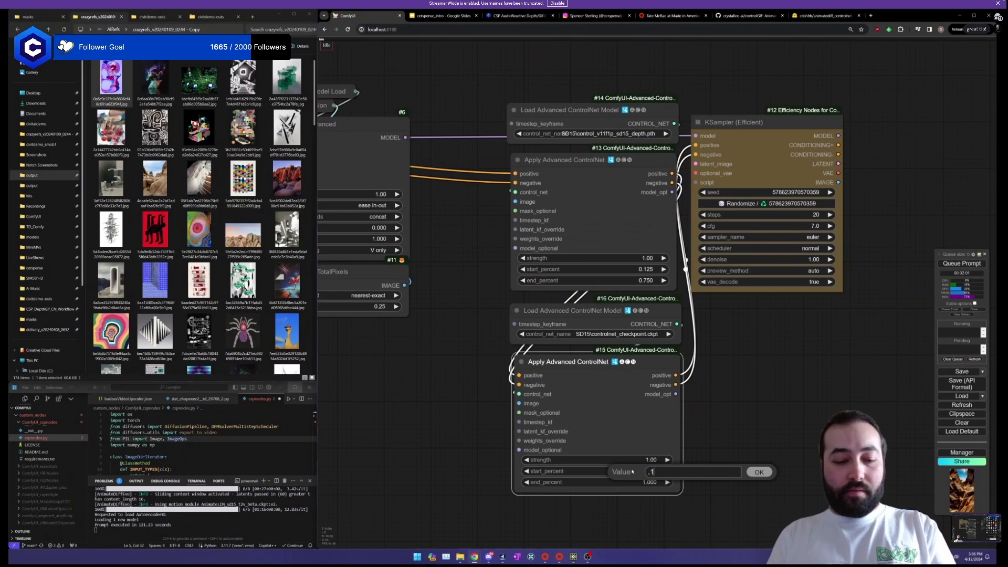
{"action": "type", "text": "25"}
{"action": "key", "text": "Return"}
{"action": "left_click", "coordinate": [642, 482]}
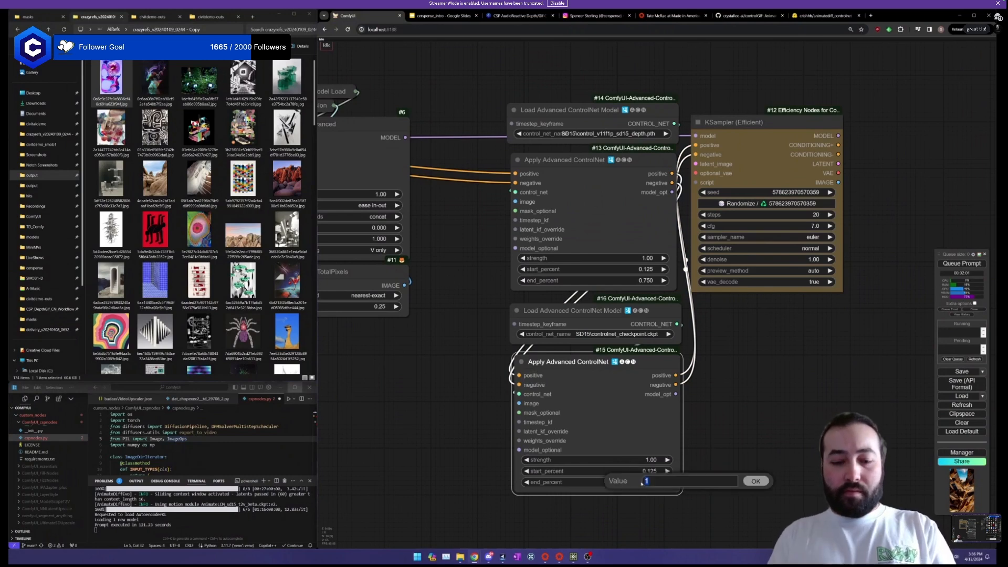
{"action": "type", "text": ".75"}
{"action": "key", "text": "Return"}
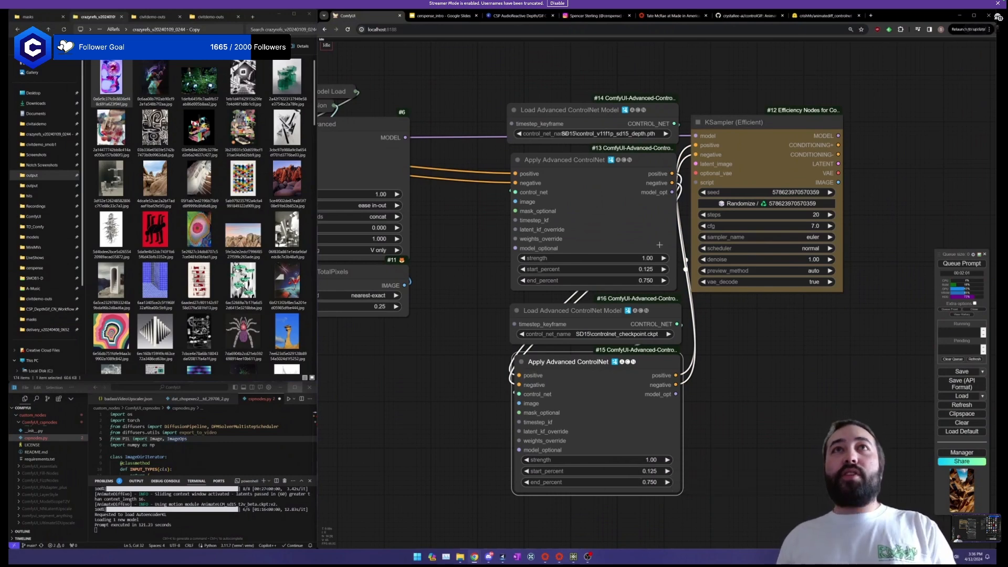
Set the strength to 0.60 on the depth ControlNet and to 0.16 on the controlGIF ControlNet.
{"action": "left_click", "coordinate": [637, 218]}
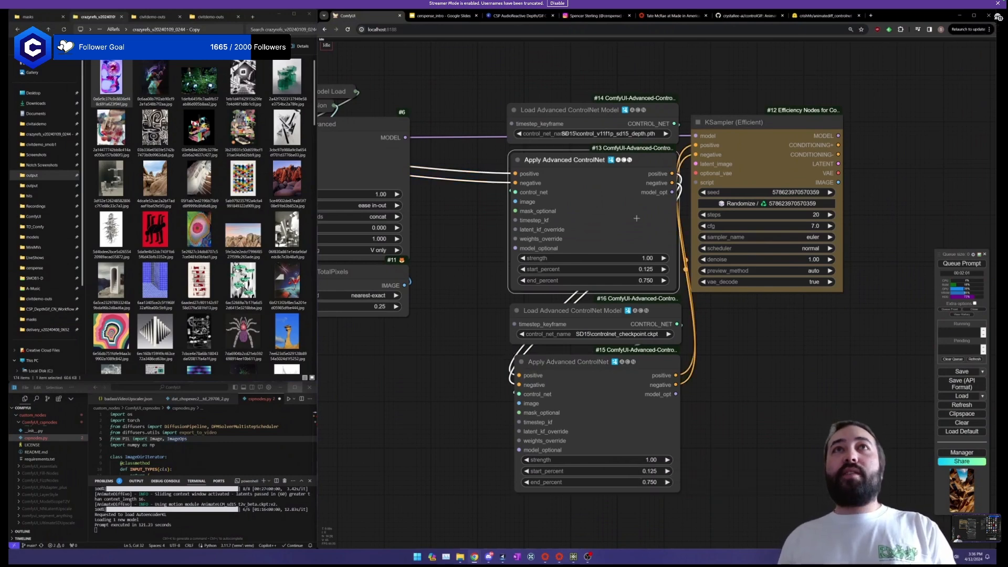
{"action": "left_click", "coordinate": [653, 259]}
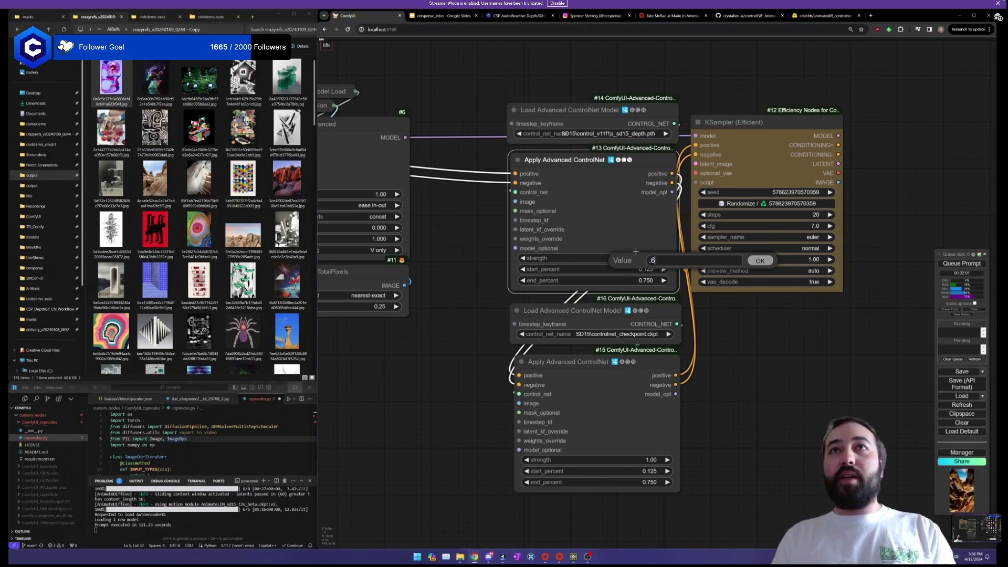
{"action": "key", "text": "Return"}
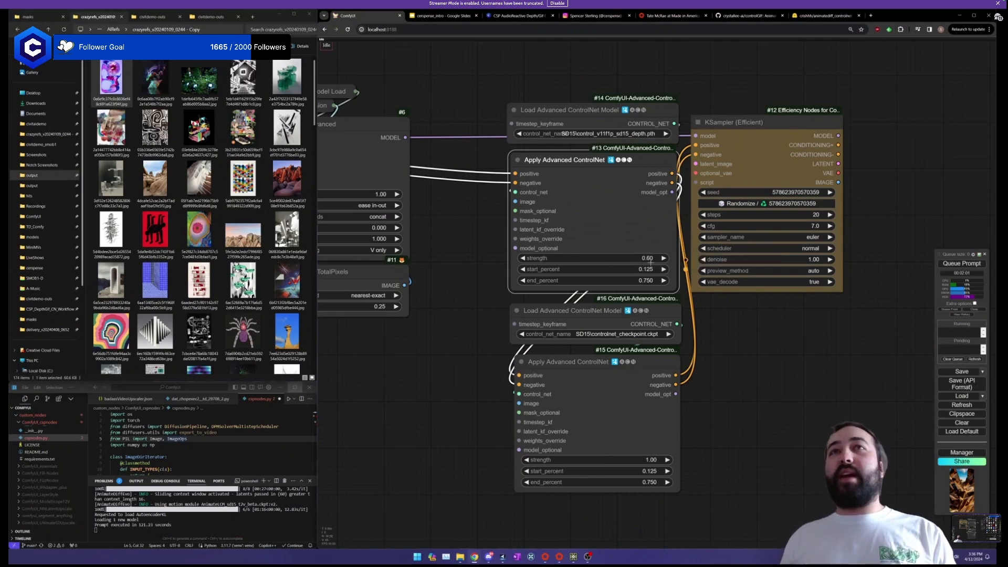
{"action": "left_click_drag", "start_coordinate": [755, 340], "coordinate": [756, 319]}
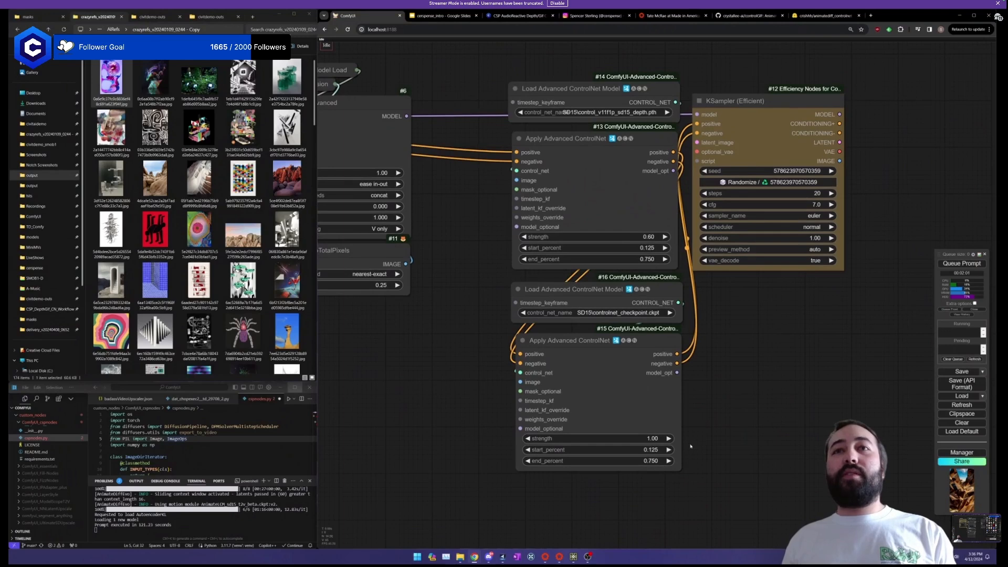
{"action": "left_click", "coordinate": [651, 438]}
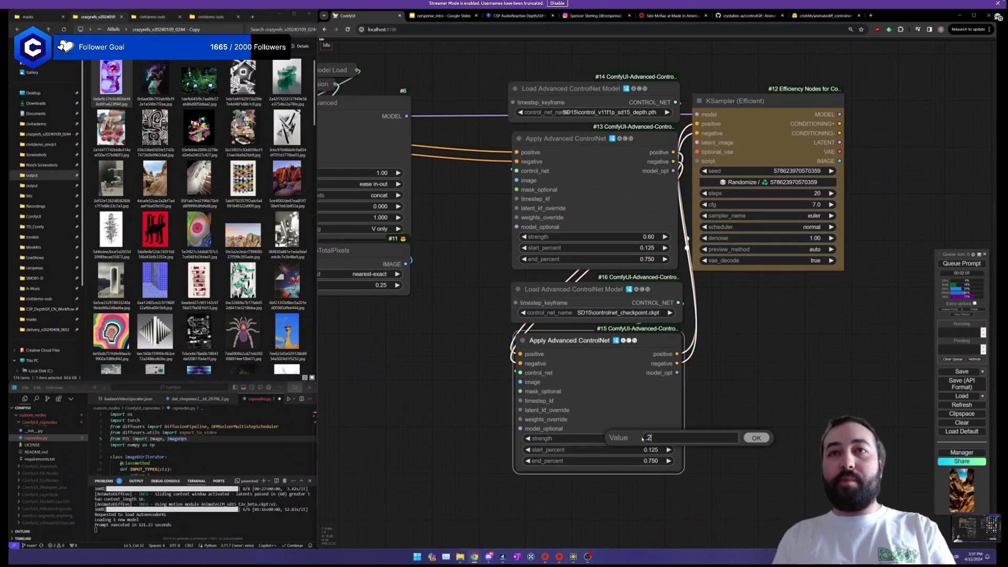
{"action": "key", "text": "Return"}
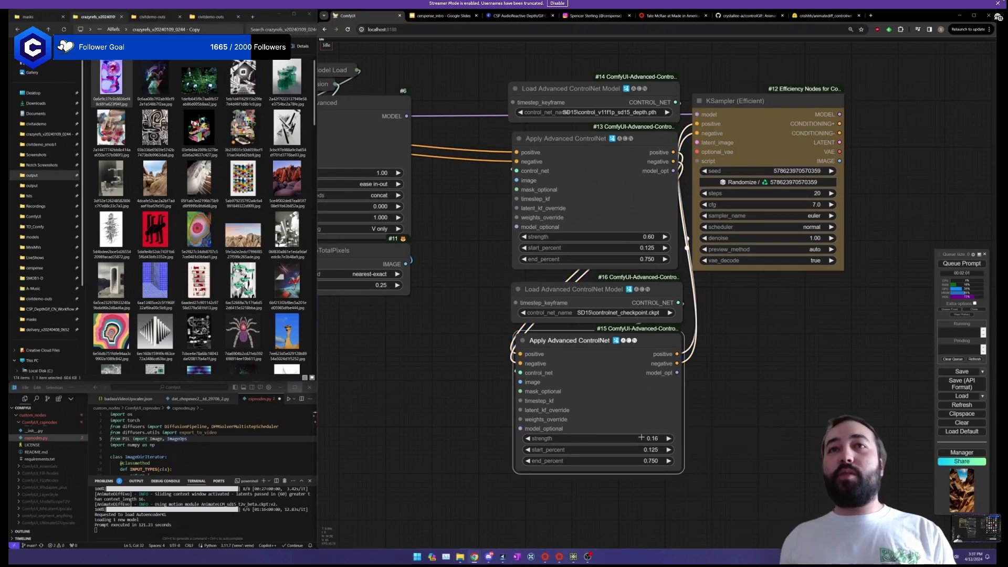
Connect the Efficient Loader's LATENT output to the KSampler's latent_image input.
{"action": "scroll", "coordinate": [801, 292], "scroll_direction": "down", "scroll_amount": 1}
{"action": "left_click_drag", "start_coordinate": [783, 319], "coordinate": [686, 301]}
{"action": "left_click_drag", "start_coordinate": [667, 134], "coordinate": [686, 153]}
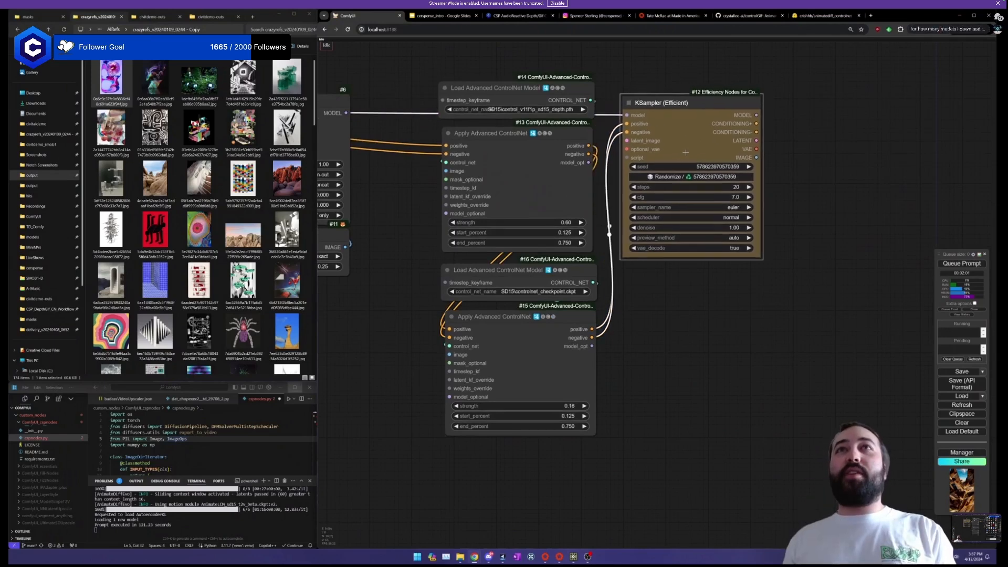
{"action": "left_click_drag", "start_coordinate": [675, 331], "coordinate": [764, 318]}
{"action": "scroll", "coordinate": [765, 317], "scroll_direction": "down", "scroll_amount": 3}
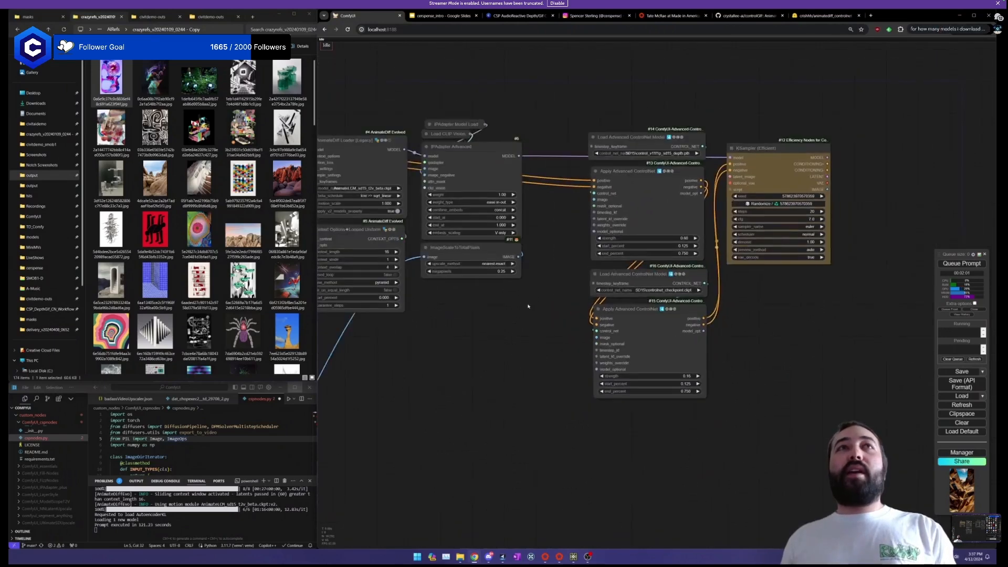
{"action": "left_click_drag", "start_coordinate": [528, 306], "coordinate": [637, 292]}
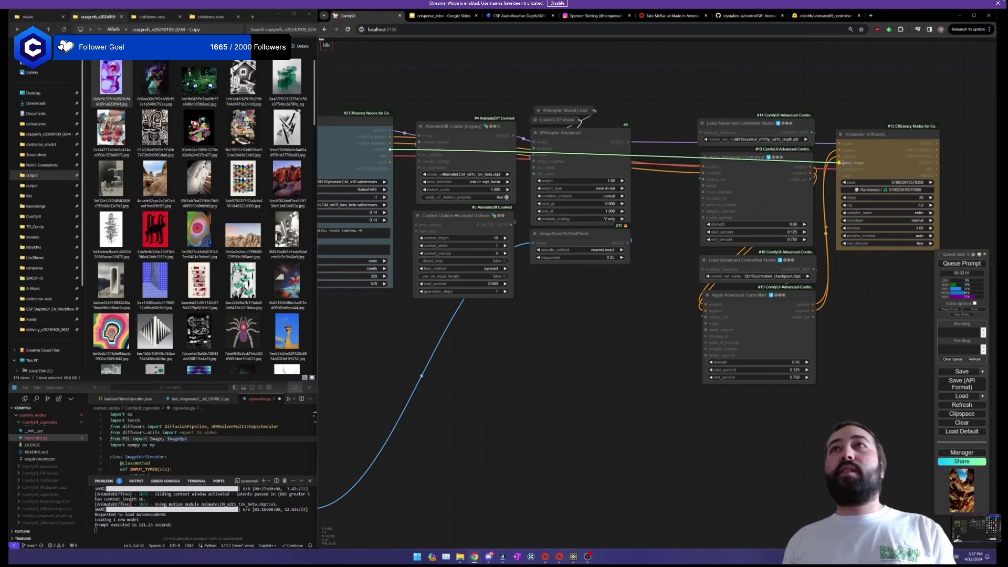
Duplicate the ImageScaleToTotalPixels node below the Context Options node and connect the mask video's reroute to its image input.
{"action": "left_click_drag", "start_coordinate": [608, 307], "coordinate": [722, 214]}
{"action": "scroll", "coordinate": [776, 239], "scroll_direction": "down", "scroll_amount": 2}
{"action": "left_click", "coordinate": [836, 231]}
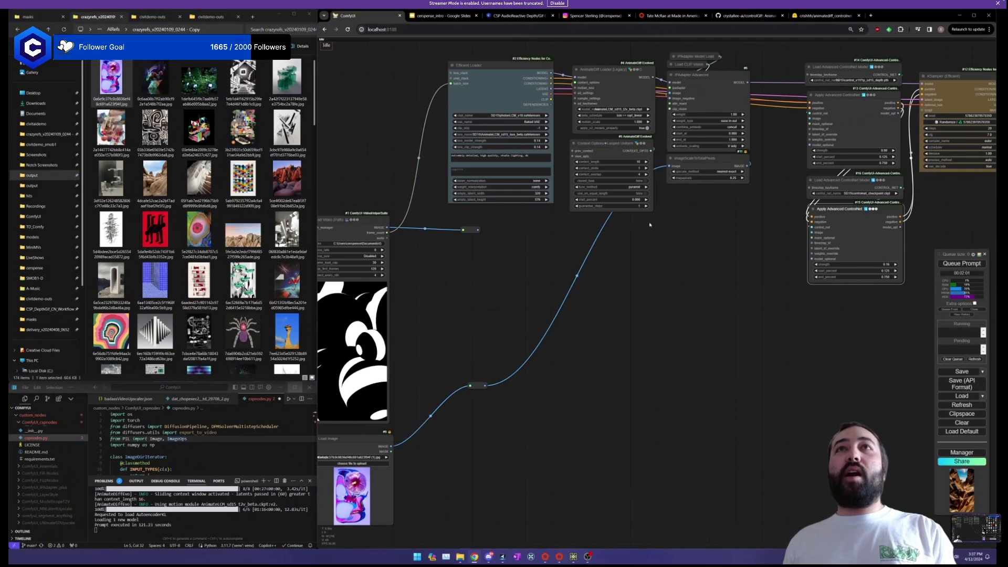
{"action": "left_click_drag", "start_coordinate": [677, 159], "coordinate": [603, 302], "text": "alt"}
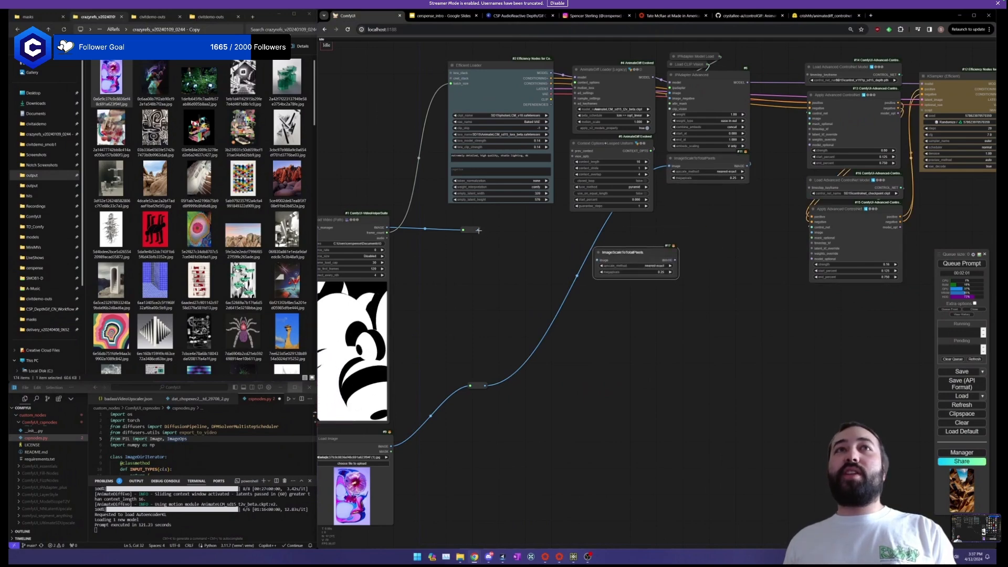
{"action": "left_click_drag", "start_coordinate": [478, 229], "coordinate": [590, 232]}
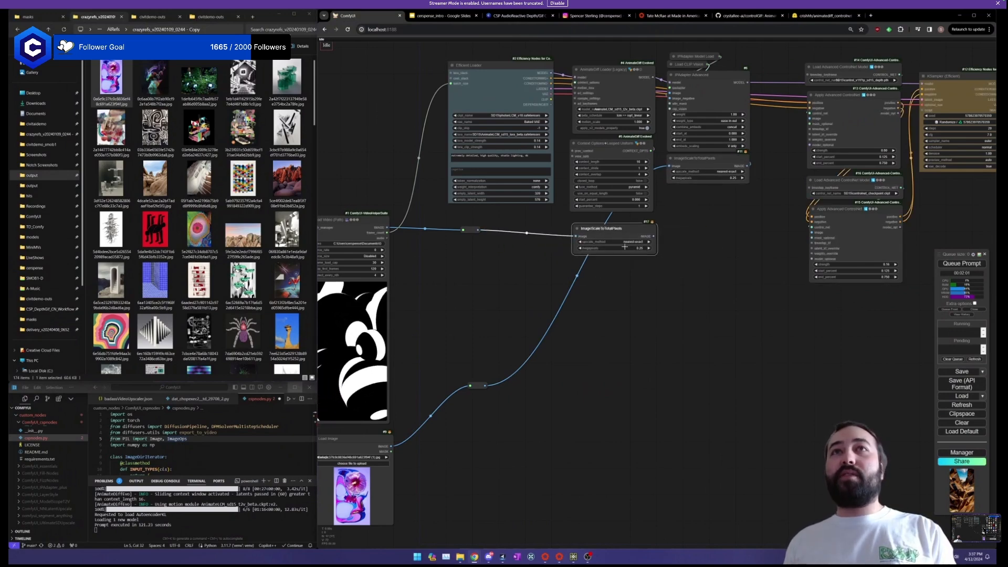
Set the duplicated ImageScaleToTotalPixels node's megapixels to 0.40.
{"action": "left_click", "coordinate": [619, 250]}
{"action": "type", "text": "0.4"}
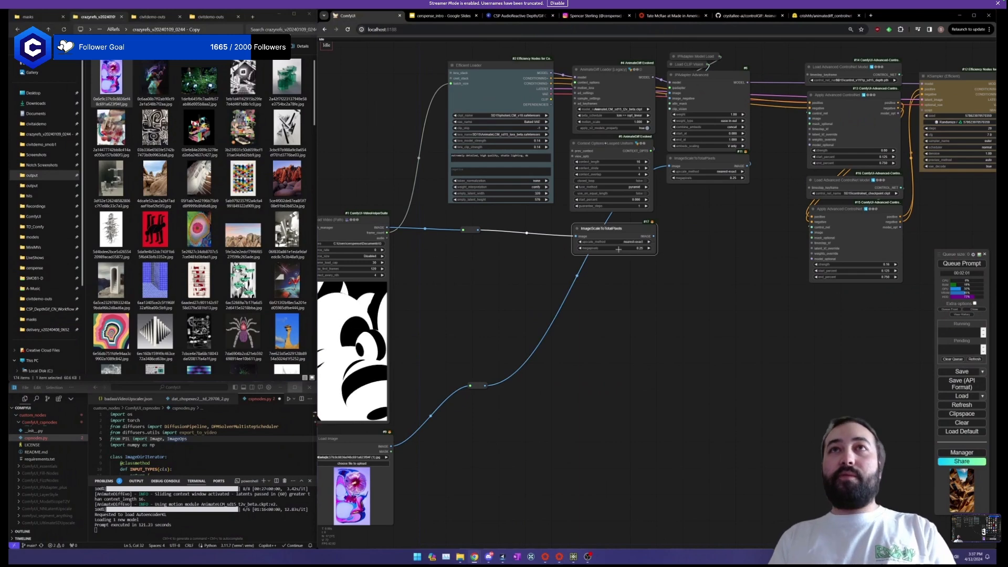
{"action": "key", "text": "Return"}
Review how the two ImageScaleToTotalPixels nodes relate to the IPAdapter and the ControlNet nodes.
{"action": "left_click_drag", "start_coordinate": [698, 261], "coordinate": [615, 277]}
{"action": "scroll", "coordinate": [609, 263], "scroll_direction": "up", "scroll_amount": 2}
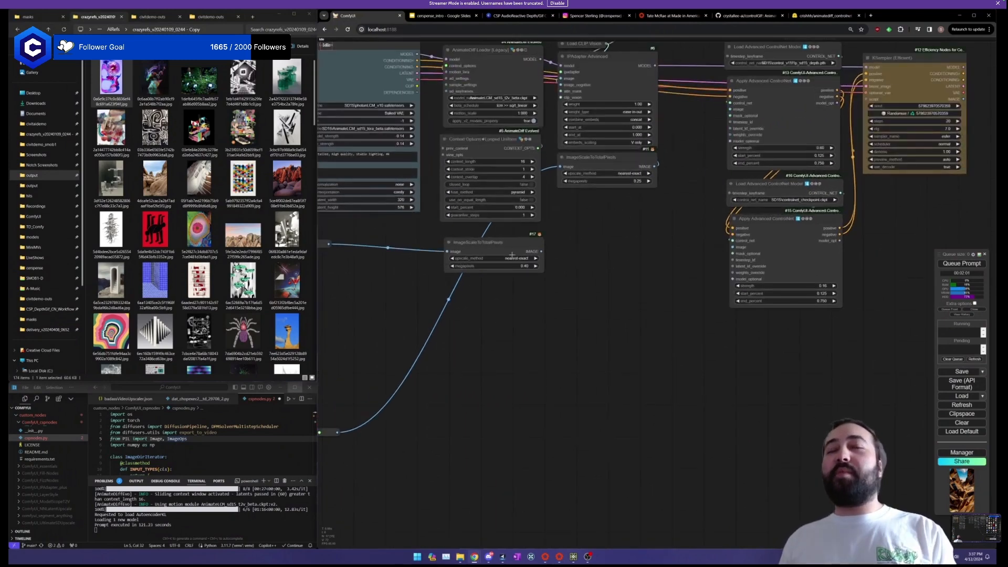
{"action": "left_click_drag", "start_coordinate": [566, 281], "coordinate": [647, 292]}
{"action": "scroll", "coordinate": [675, 249], "scroll_direction": "up", "scroll_amount": 3}
{"action": "left_click_drag", "start_coordinate": [670, 250], "coordinate": [676, 320]}
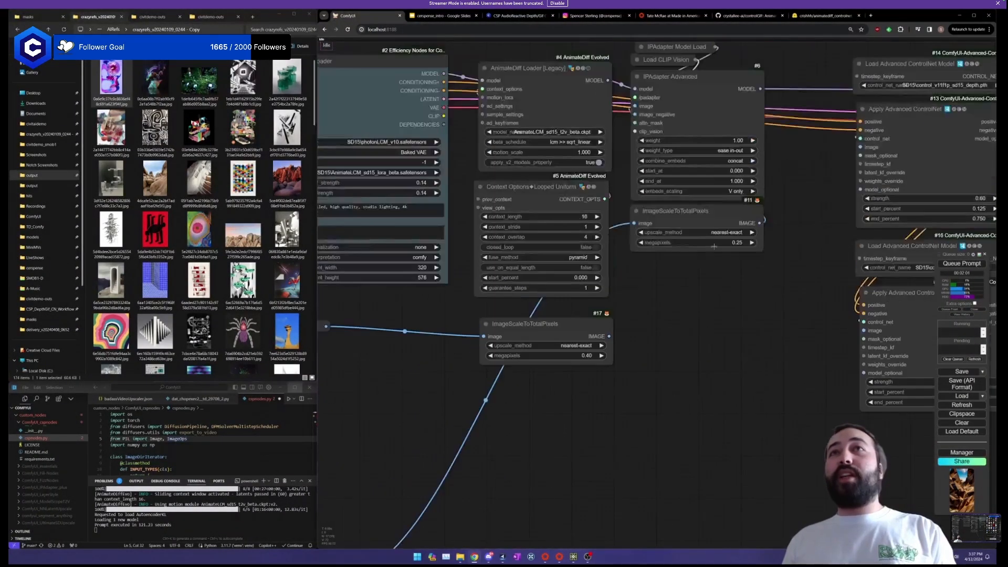
{"action": "left_click", "coordinate": [700, 215]}
{"action": "left_click_drag", "start_coordinate": [706, 333], "coordinate": [577, 329]}
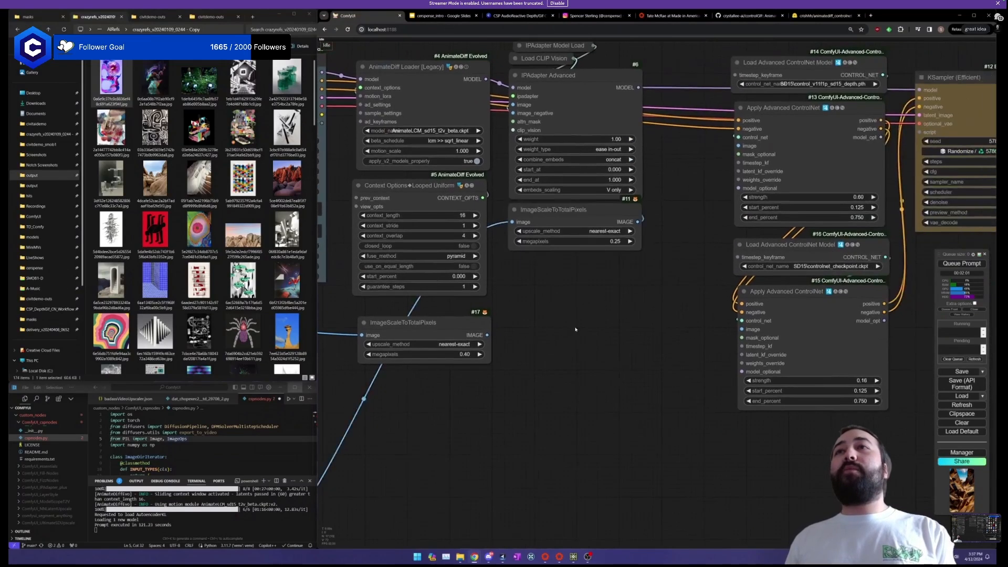
{"action": "scroll", "coordinate": [585, 331], "scroll_direction": "down", "scroll_amount": 1}
{"action": "left_click_drag", "start_coordinate": [841, 429], "coordinate": [776, 258]}
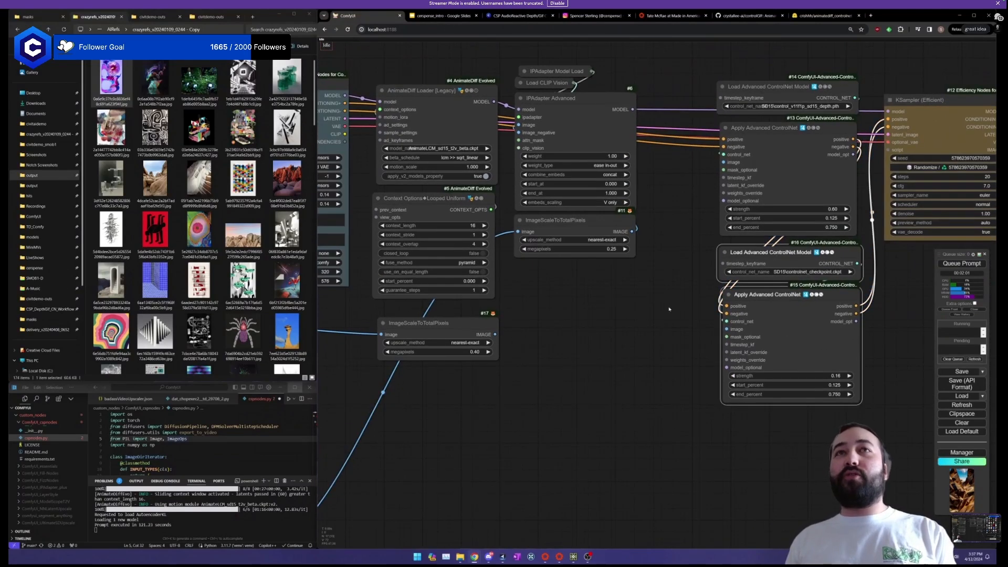
{"action": "left_click", "coordinate": [561, 223]}
{"action": "left_click", "coordinate": [455, 333]}
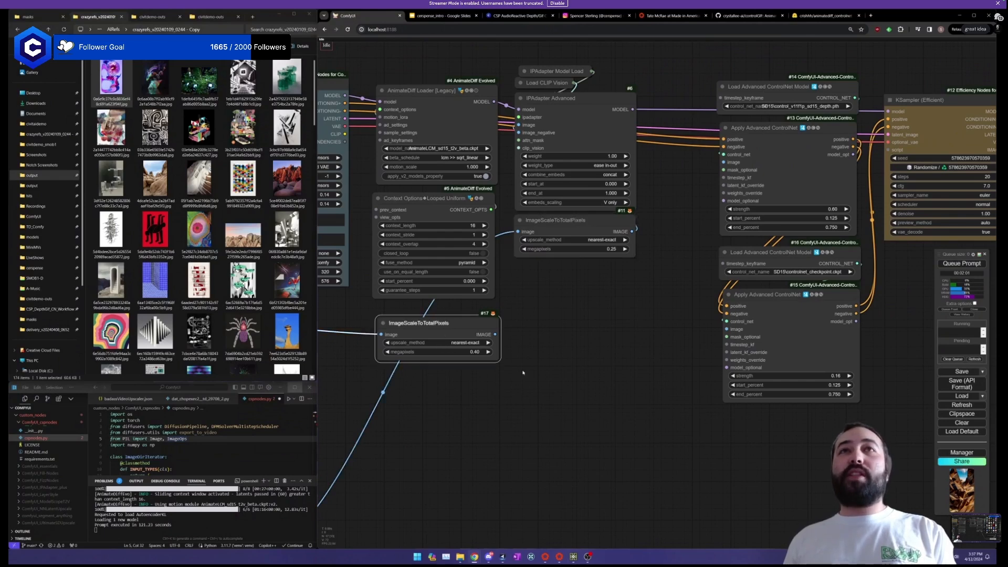
{"action": "left_click", "coordinate": [561, 135]}
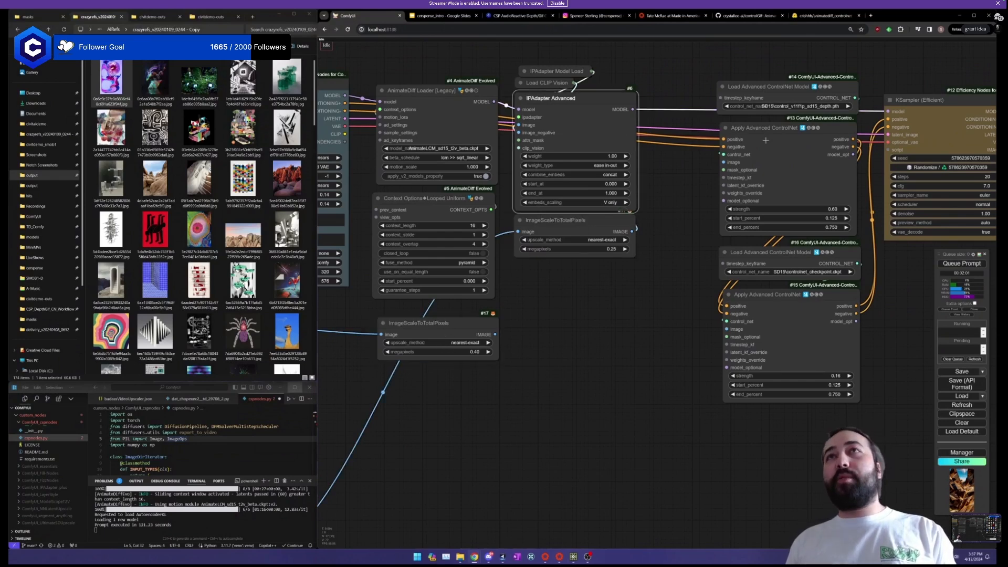
{"action": "left_click_drag", "start_coordinate": [590, 332], "coordinate": [752, 273]}
{"action": "scroll", "coordinate": [637, 312], "scroll_direction": "down", "scroll_amount": 2}
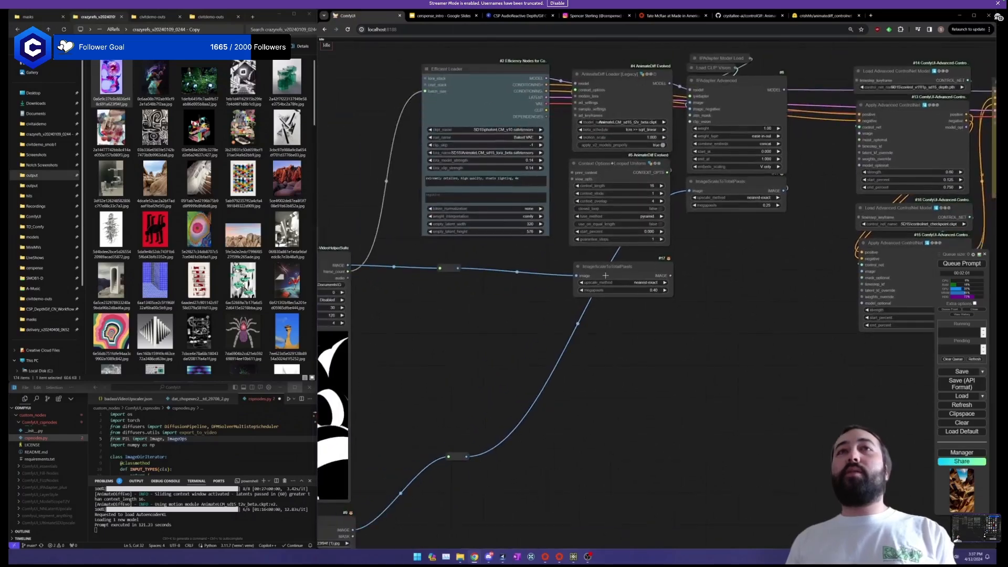
Connect the 0.40-megapixel ImageScaleToTotalPixels node's IMAGE output to the image input of the controlGIF Apply Advanced ControlNet node.
{"action": "left_click_drag", "start_coordinate": [607, 274], "coordinate": [602, 262]}
{"action": "left_click_drag", "start_coordinate": [713, 268], "coordinate": [606, 288]}
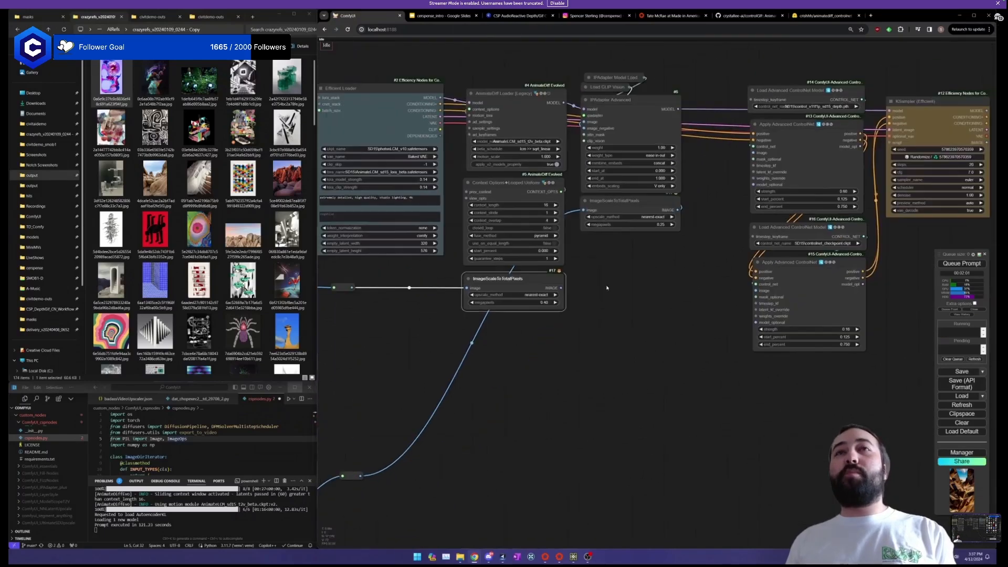
{"action": "scroll", "coordinate": [677, 304], "scroll_direction": "down", "scroll_amount": 4}
{"action": "left_click_drag", "start_coordinate": [677, 304], "coordinate": [629, 299]}
{"action": "scroll", "coordinate": [629, 297], "scroll_direction": "up", "scroll_amount": 2}
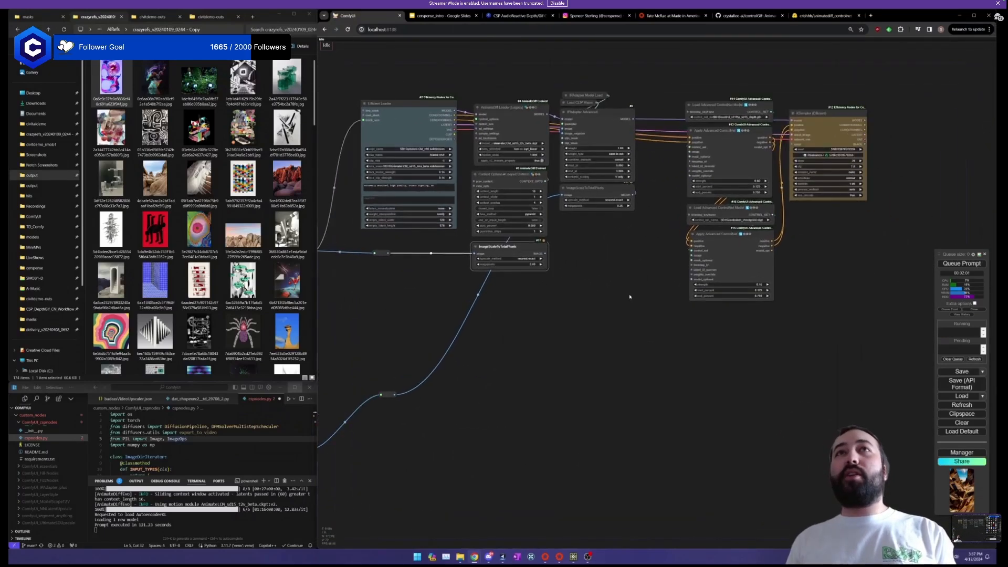
{"action": "left_click_drag", "start_coordinate": [918, 198], "coordinate": [857, 245]}
{"action": "scroll", "coordinate": [857, 245], "scroll_direction": "up", "scroll_amount": 1}
{"action": "left_click_drag", "start_coordinate": [475, 311], "coordinate": [779, 297]}
{"action": "scroll", "coordinate": [595, 310], "scroll_direction": "up", "scroll_amount": 2}
{"action": "left_click", "coordinate": [546, 290]}
{"action": "left_click_drag", "start_coordinate": [619, 373], "coordinate": [776, 352]}
{"action": "left_click_drag", "start_coordinate": [540, 371], "coordinate": [671, 350]}
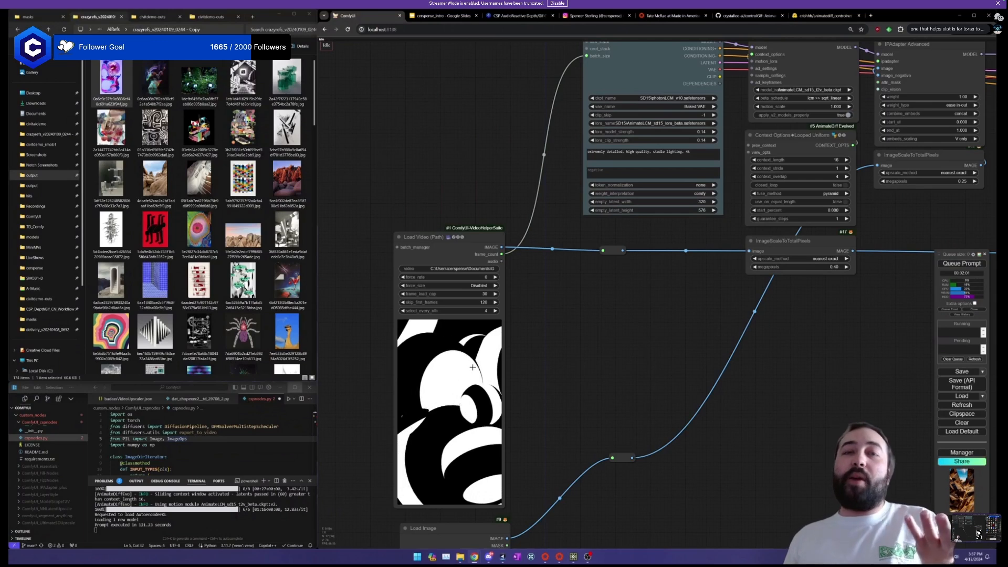
Connect the same 0.40-megapixel ImageScaleToTotalPixels output to the image input of the depth Apply Advanced ControlNet node.
{"action": "left_click_drag", "start_coordinate": [871, 317], "coordinate": [668, 346]}
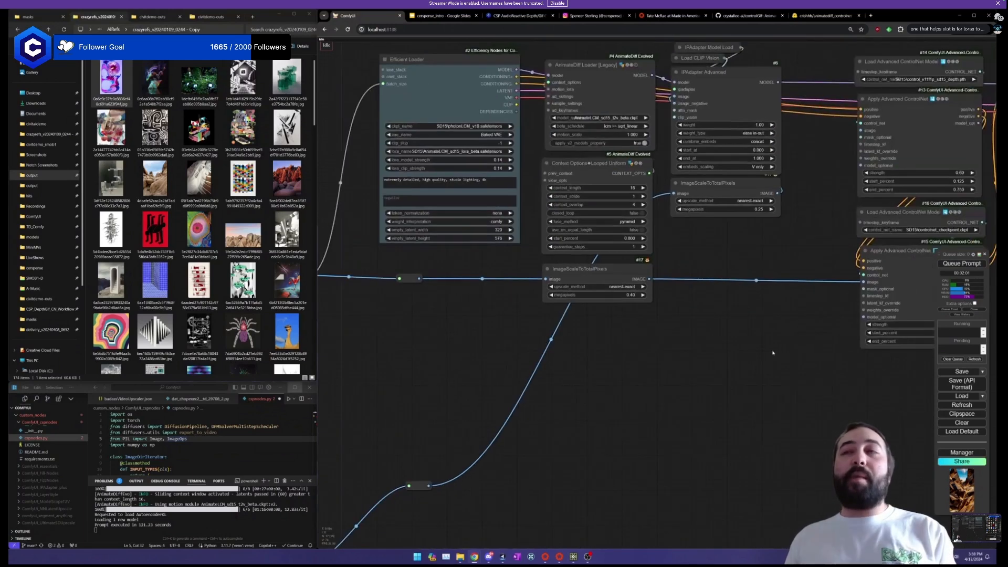
{"action": "left_click_drag", "start_coordinate": [842, 294], "coordinate": [654, 369]}
{"action": "left_click", "coordinate": [724, 324]}
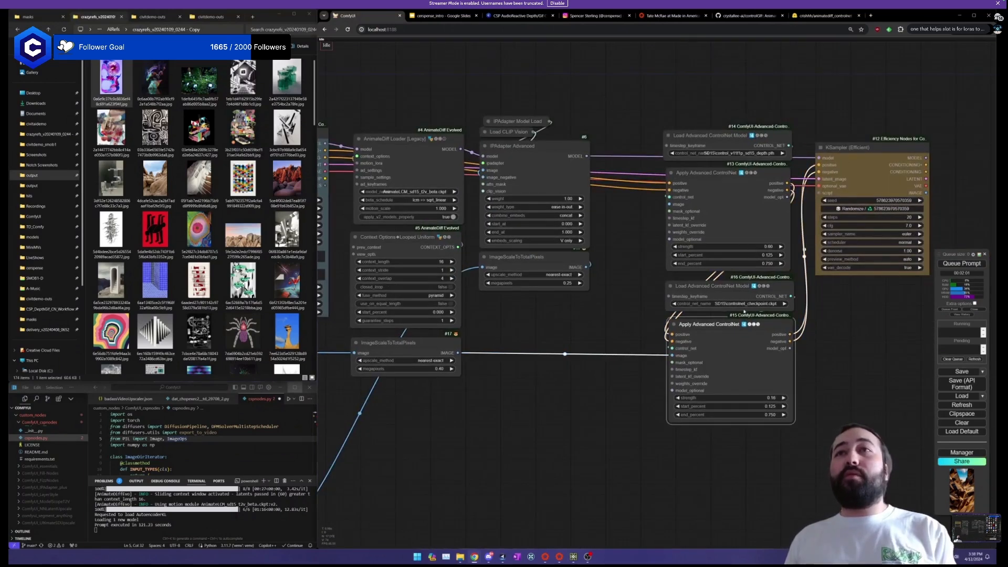
{"action": "left_click_drag", "start_coordinate": [454, 354], "coordinate": [669, 204]}
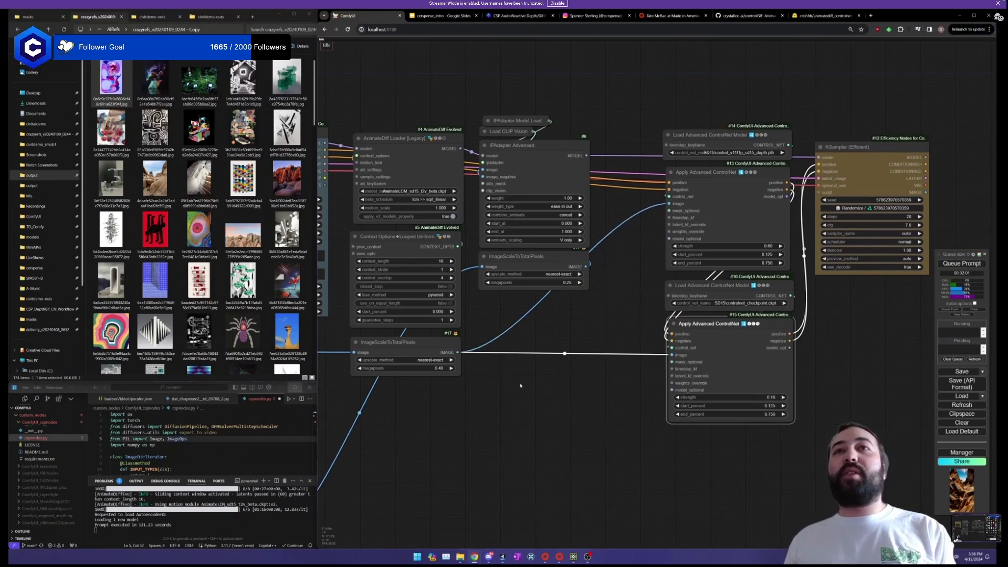
{"action": "left_click_drag", "start_coordinate": [537, 376], "coordinate": [524, 371]}
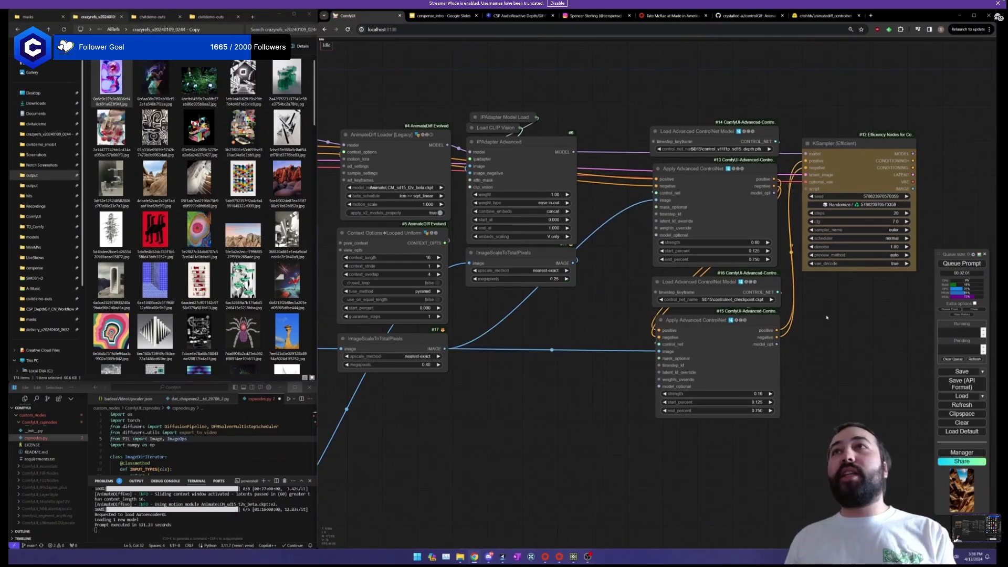
Set the KSampler (Efficient) node's steps to 8 and its cfg to 1.0.
{"action": "left_click_drag", "start_coordinate": [827, 317], "coordinate": [636, 357]}
{"action": "scroll", "coordinate": [686, 320], "scroll_direction": "up", "scroll_amount": 1}
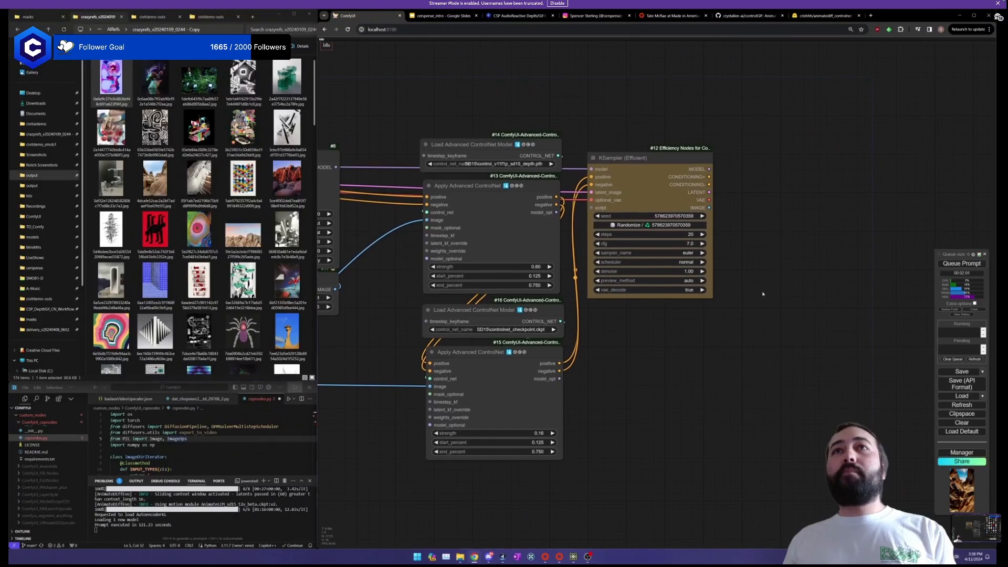
{"action": "scroll", "coordinate": [764, 225], "scroll_direction": "up", "scroll_amount": 3}
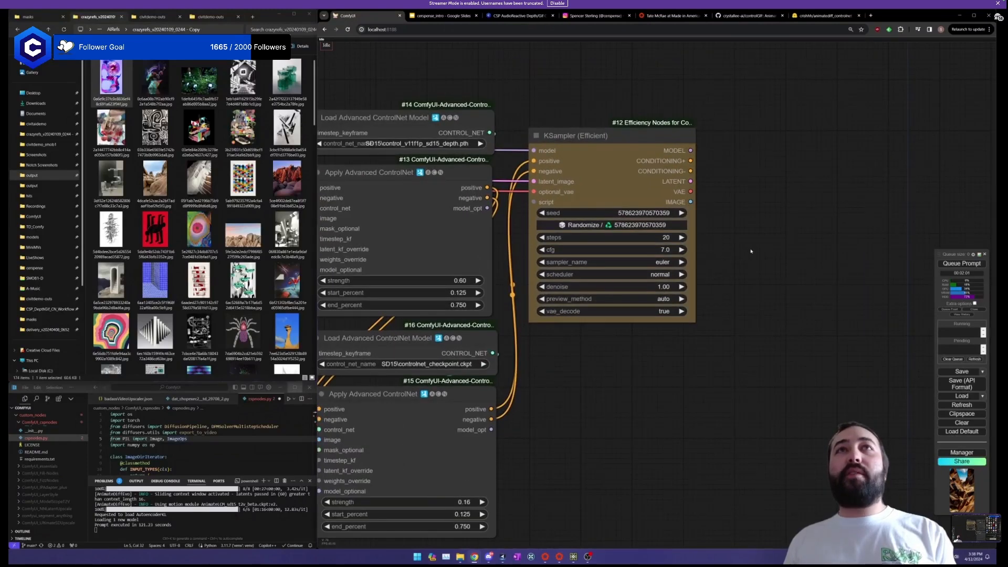
{"action": "left_click", "coordinate": [620, 172]}
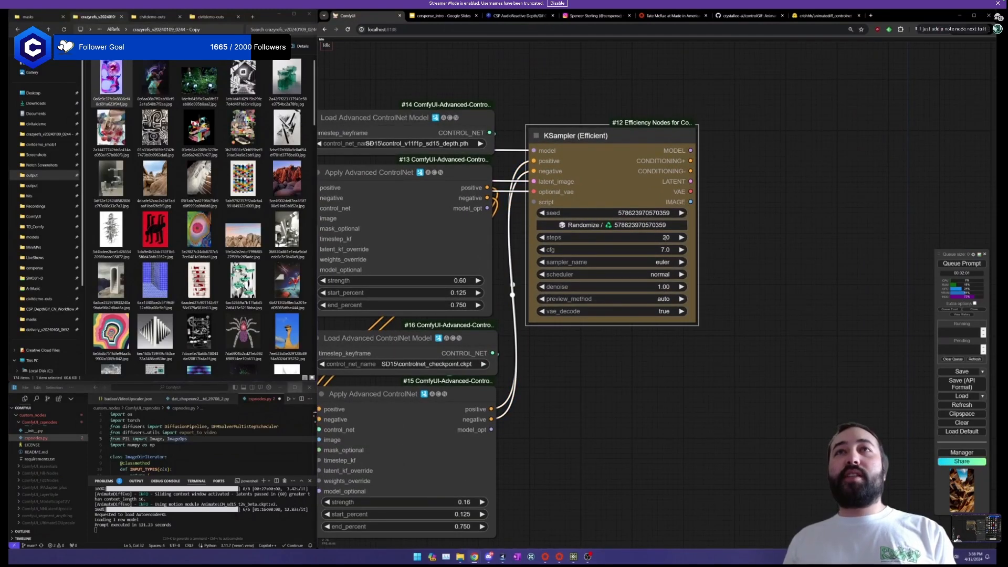
{"action": "left_click", "coordinate": [666, 237]}
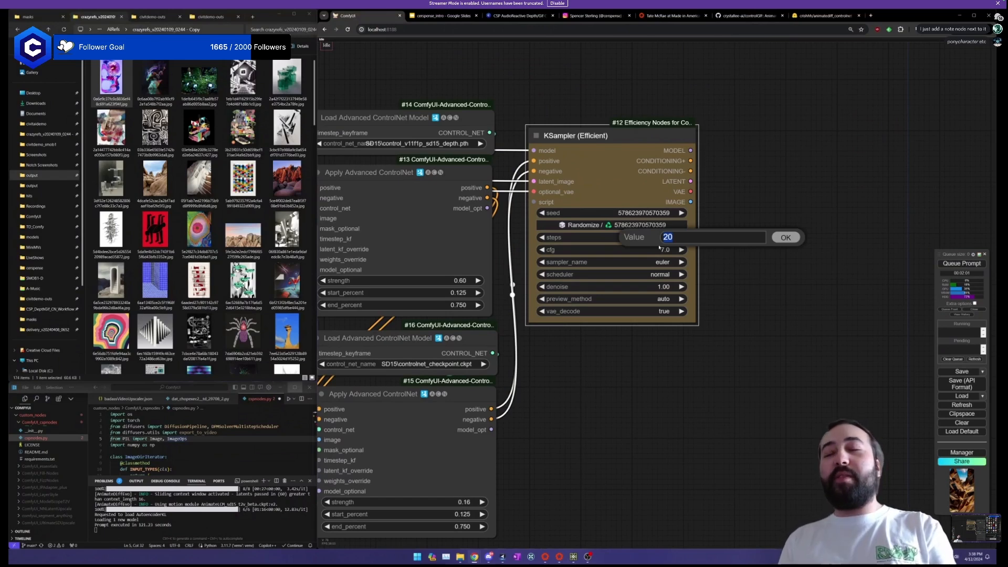
{"action": "type", "text": "8"}
{"action": "key", "text": "Return"}
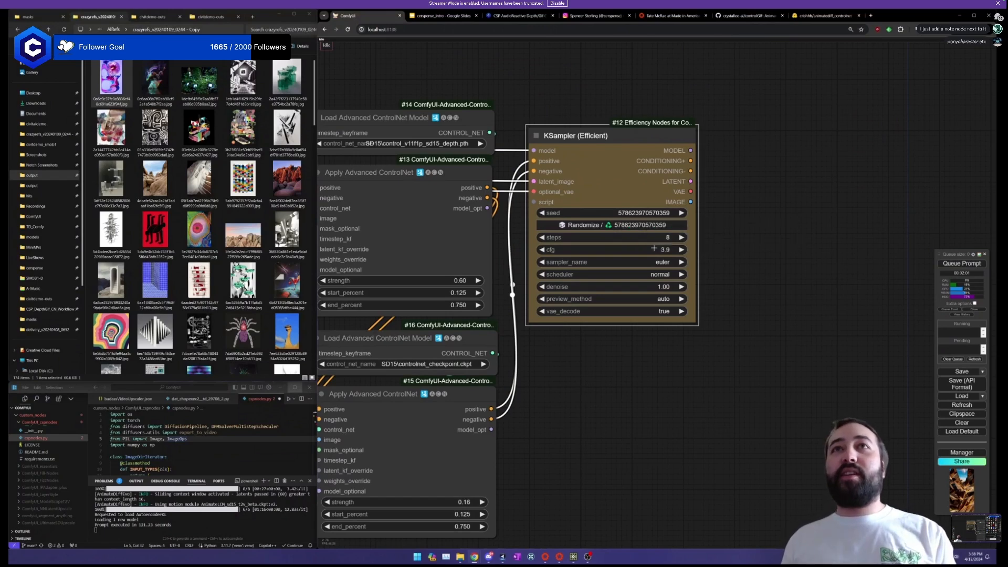
{"action": "left_click", "coordinate": [662, 250]}
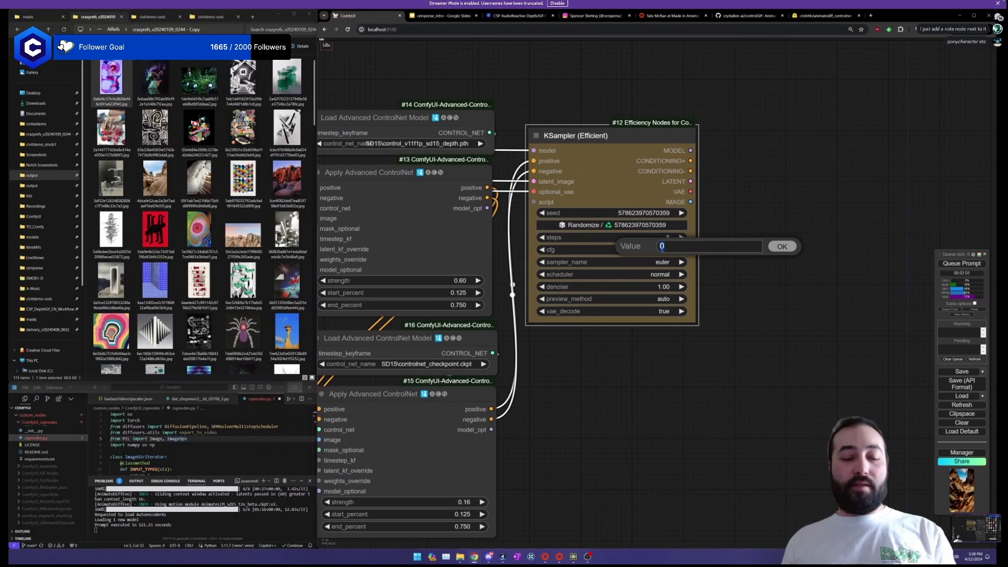
{"action": "type", "text": "1"}
{"action": "key", "text": "Return"}
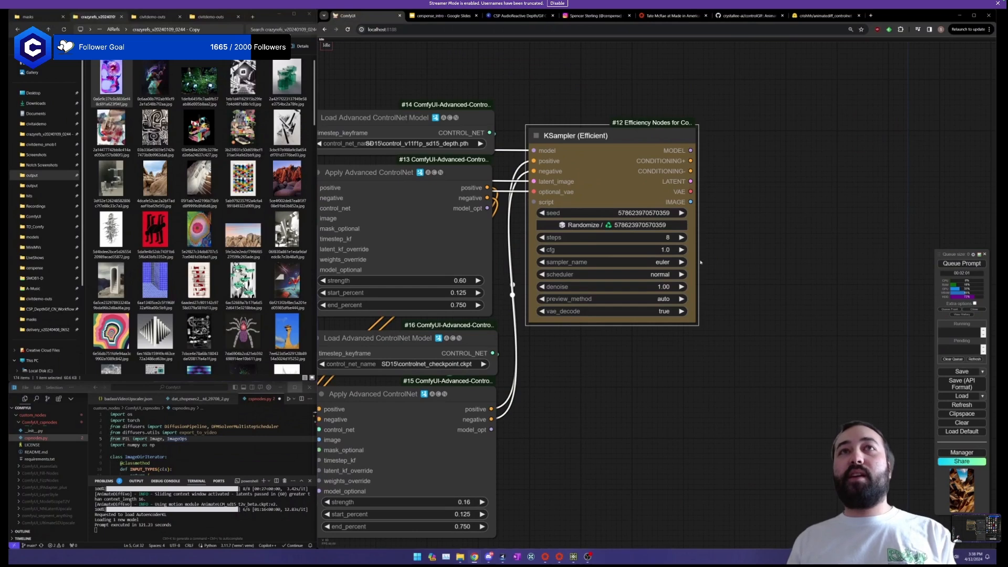
Set the KSampler's sampler_name to lcm.
{"action": "left_click_drag", "start_coordinate": [751, 269], "coordinate": [765, 255]}
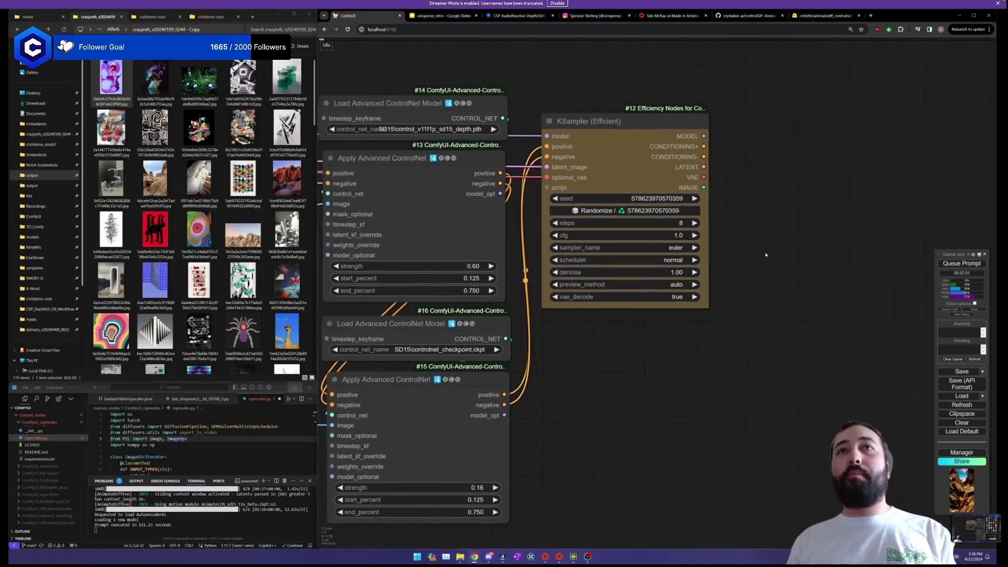
{"action": "left_click", "coordinate": [676, 247]}
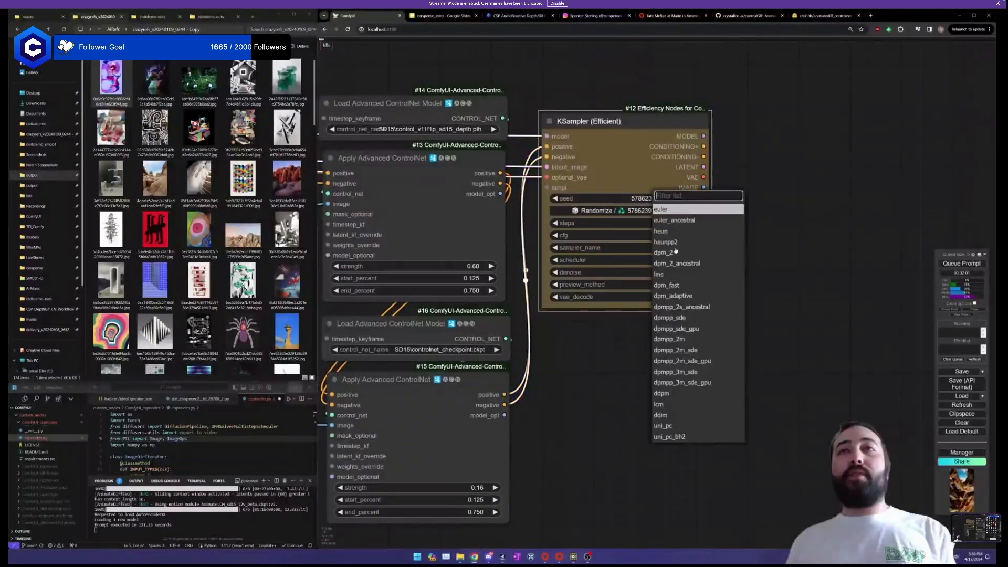
{"action": "left_click", "coordinate": [665, 403]}
{"action": "scroll", "coordinate": [659, 367], "scroll_direction": "down", "scroll_amount": 3}
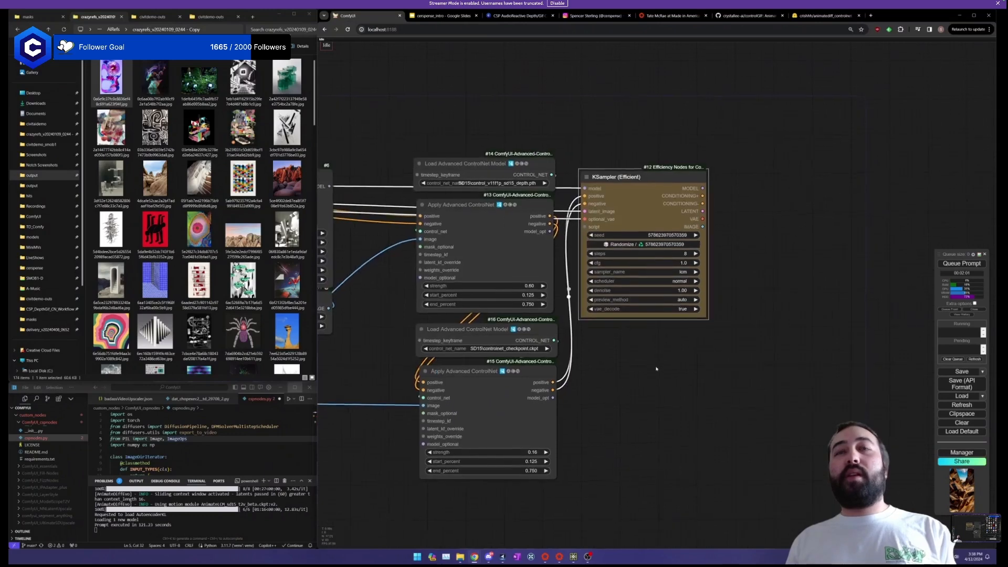
Add a Video Combine node beside the KSampler and connect the KSampler's IMAGE output to its images input.
{"action": "left_click_drag", "start_coordinate": [656, 369], "coordinate": [657, 367]}
{"action": "double_click", "coordinate": [742, 218]}
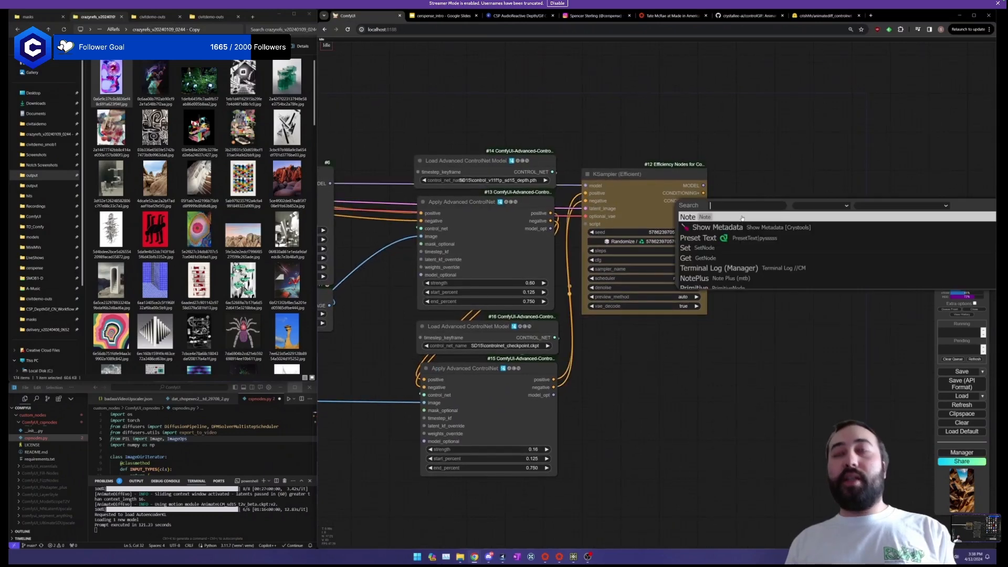
{"action": "type", "text": "video"}
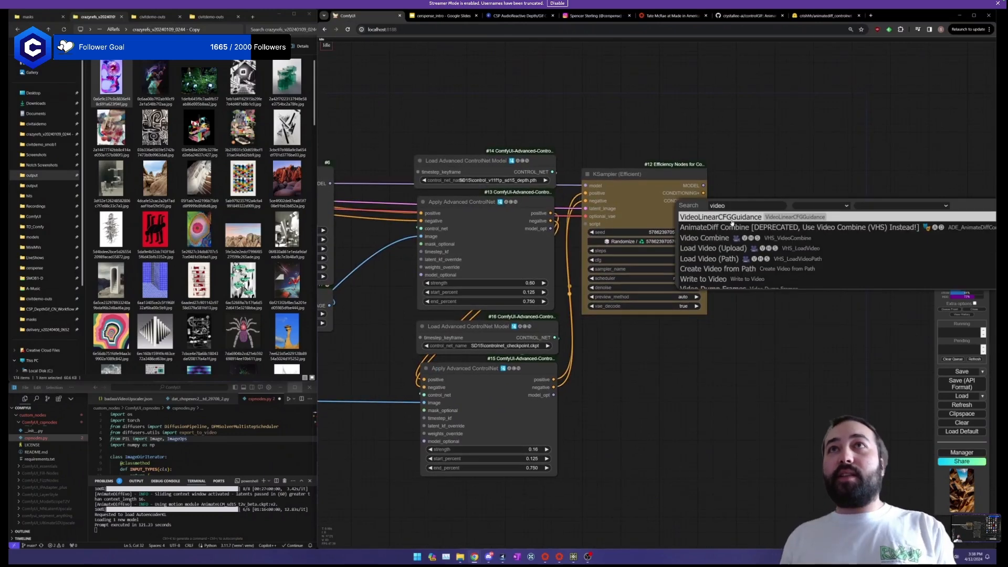
{"action": "left_click", "coordinate": [731, 237]}
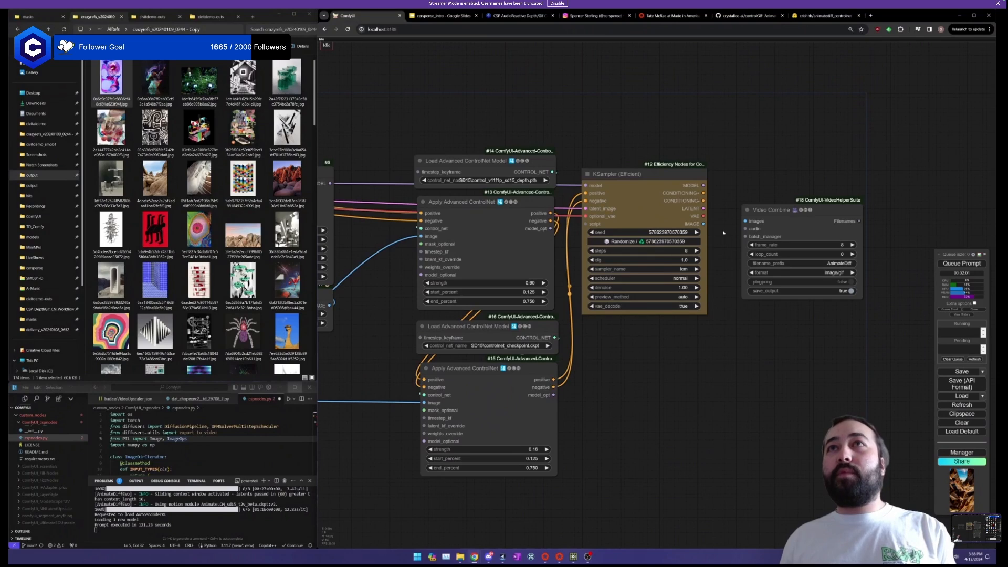
{"action": "left_click_drag", "start_coordinate": [702, 223], "coordinate": [745, 221]}
Set the Video Combine node's frame_rate to 15 and move the node slightly closer to the KSampler.
{"action": "left_click", "coordinate": [821, 247]}
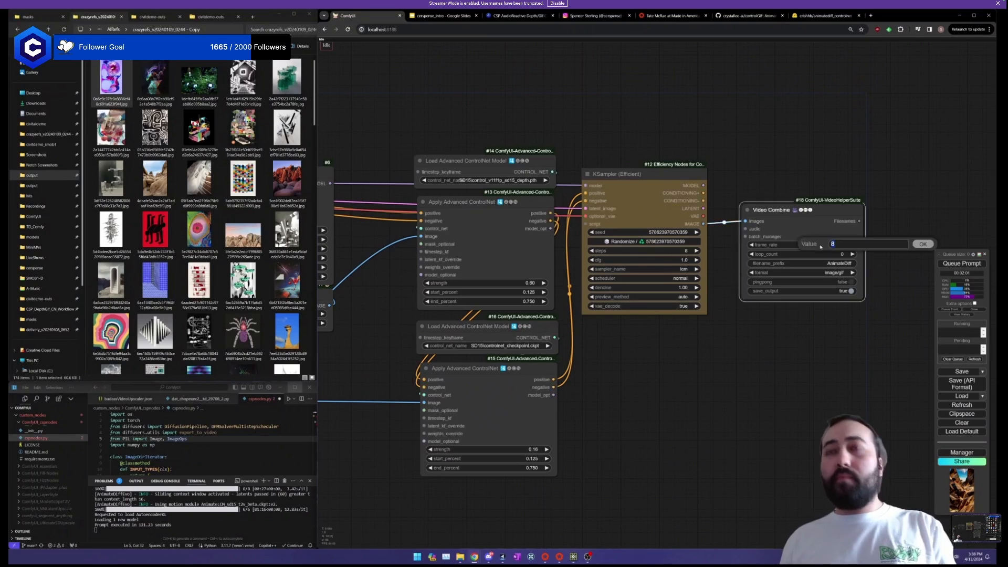
{"action": "type", "text": "15"}
{"action": "key", "text": "Return"}
{"action": "left_click_drag", "start_coordinate": [807, 220], "coordinate": [797, 216]}
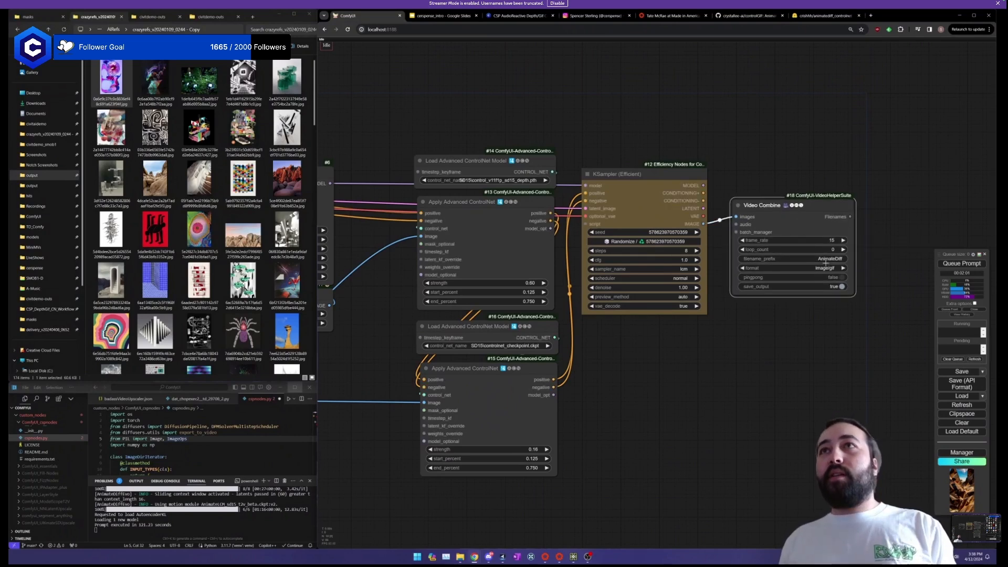
Set the Video Combine filename_prefix to civitdemo-outs_2/out, taking the folder name from the ComfyUI output directory.
{"action": "left_click", "coordinate": [822, 261]}
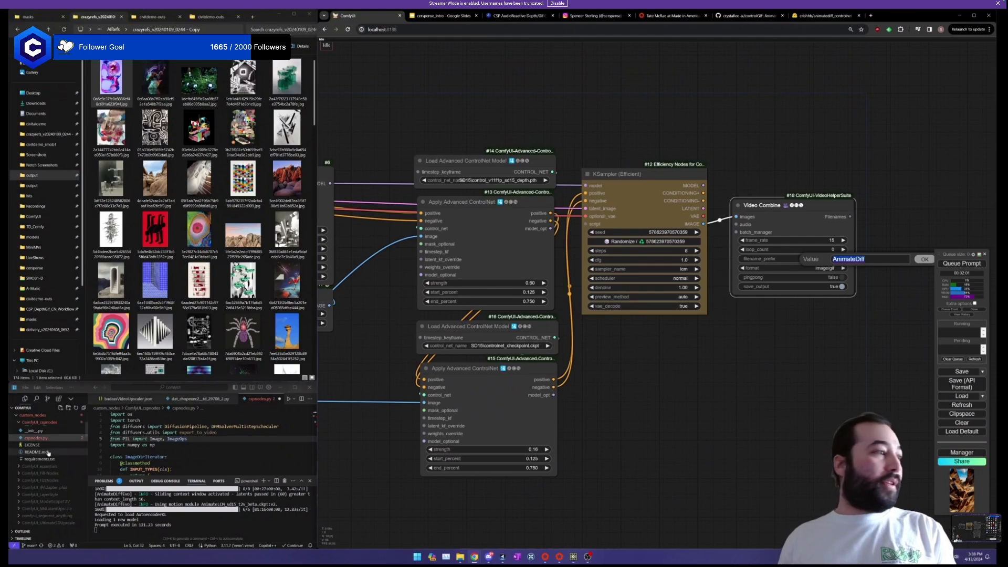
{"action": "key", "text": "super+Tab"}
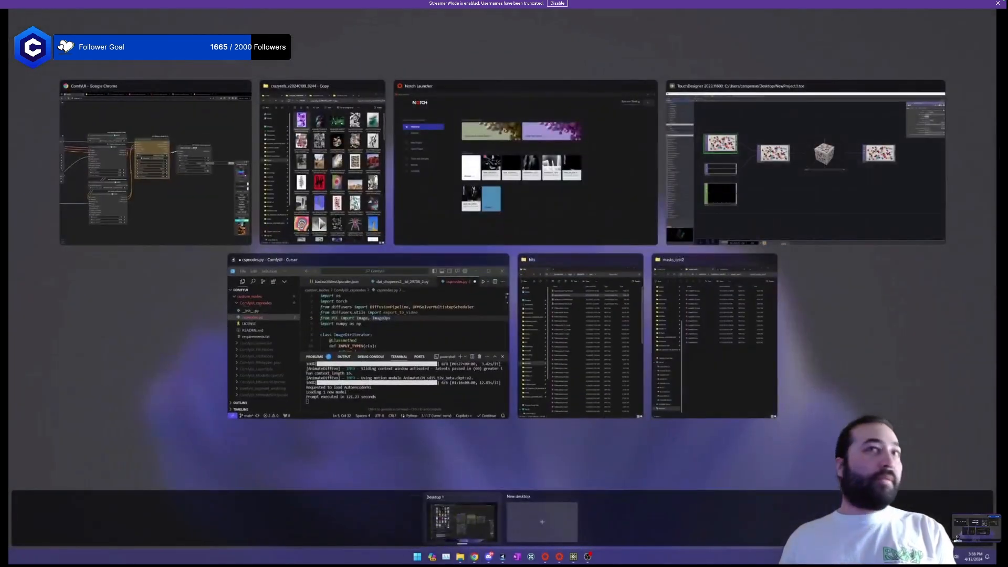
{"action": "left_click", "coordinate": [242, 169]}
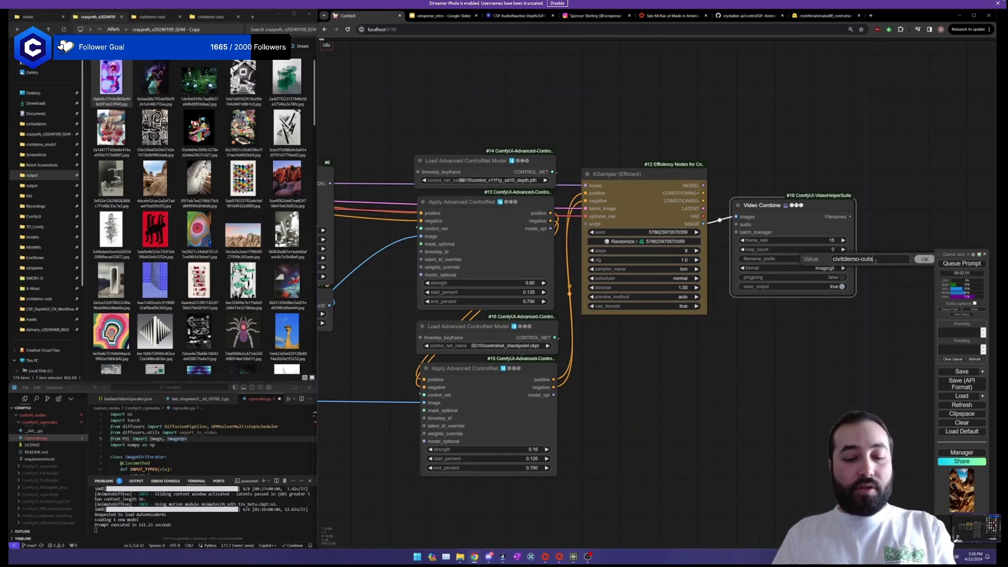
{"action": "type", "text": "2/"}
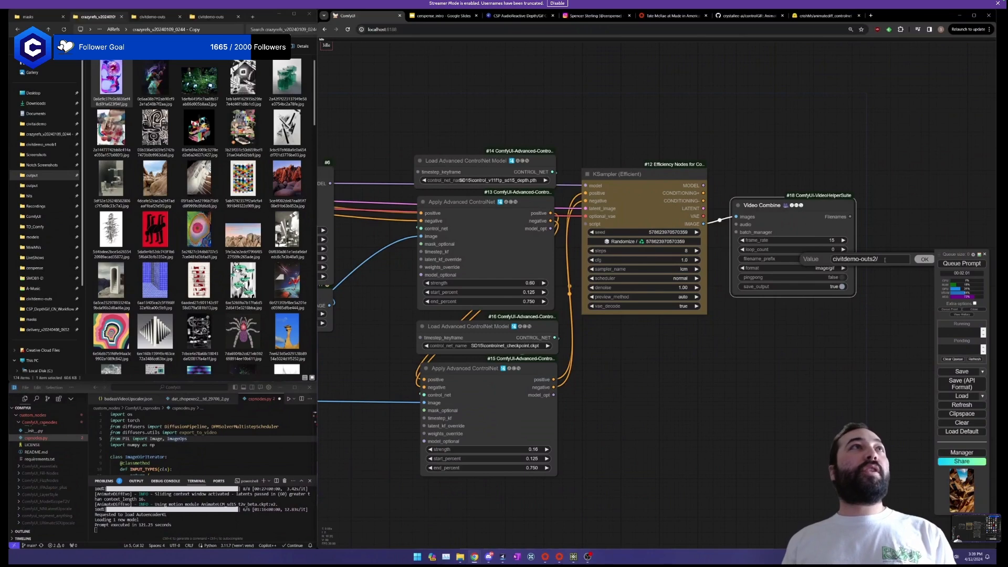
{"action": "left_click", "coordinate": [156, 17]}
{"action": "left_click", "coordinate": [145, 25]}
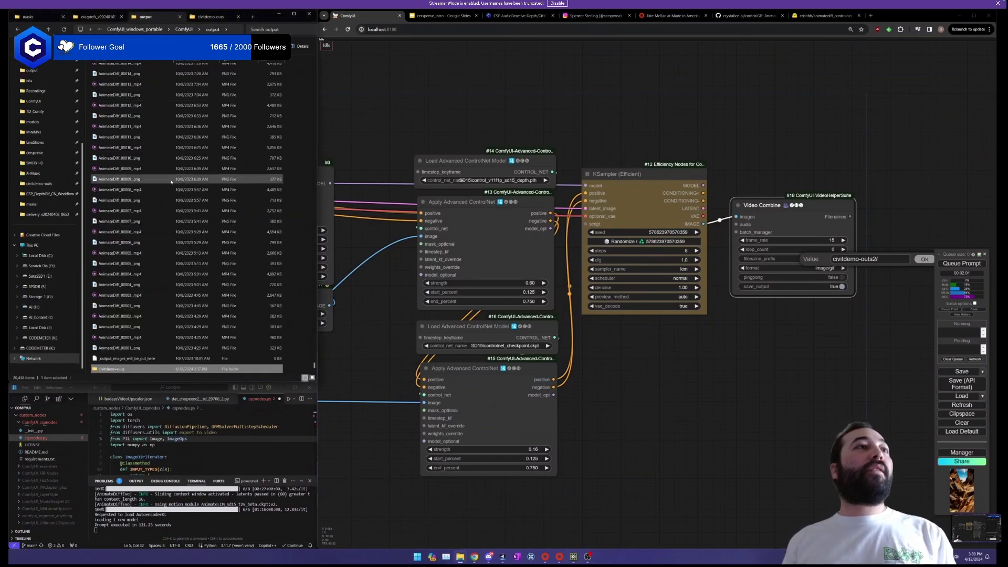
{"action": "double_click", "coordinate": [120, 316]}
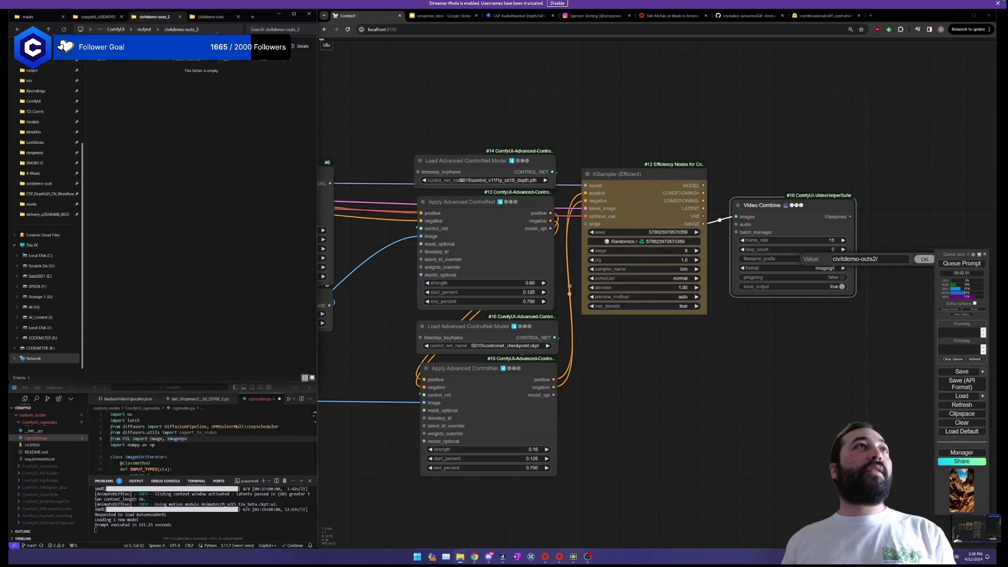
{"action": "left_click", "coordinate": [227, 30]}
{"action": "double_click", "coordinate": [229, 29]}
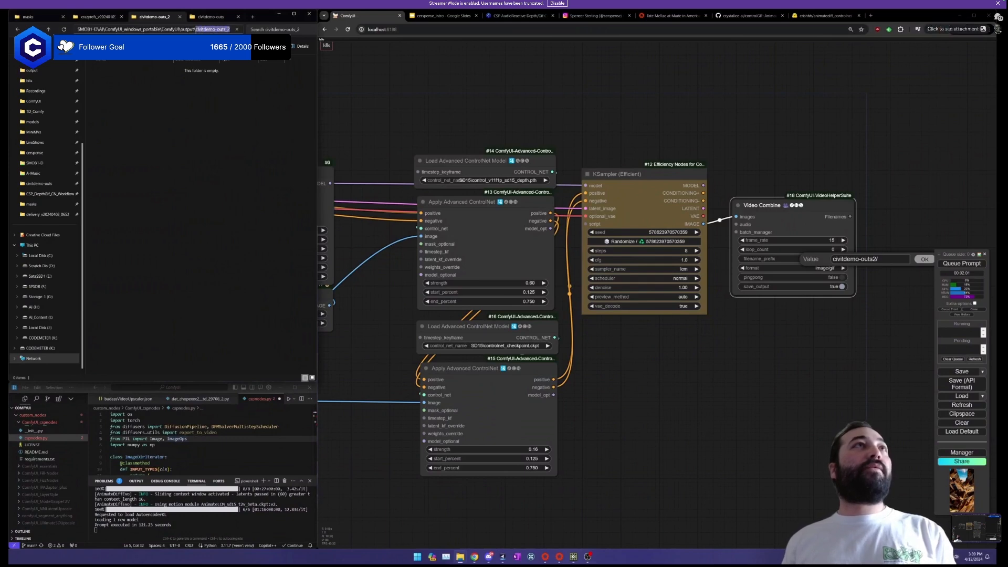
{"action": "left_click_drag", "start_coordinate": [877, 259], "coordinate": [819, 257]}
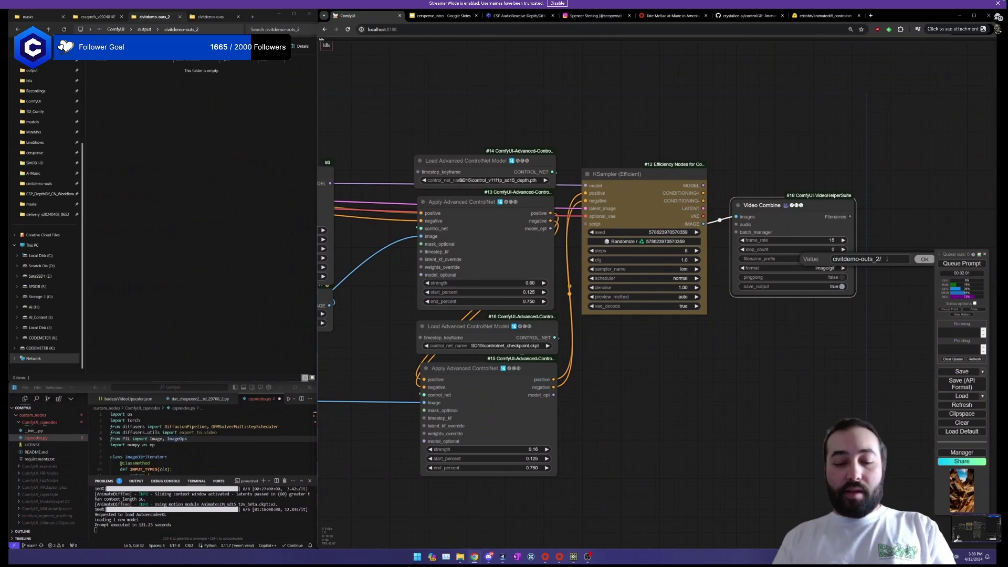
{"action": "key", "text": "Escape"}
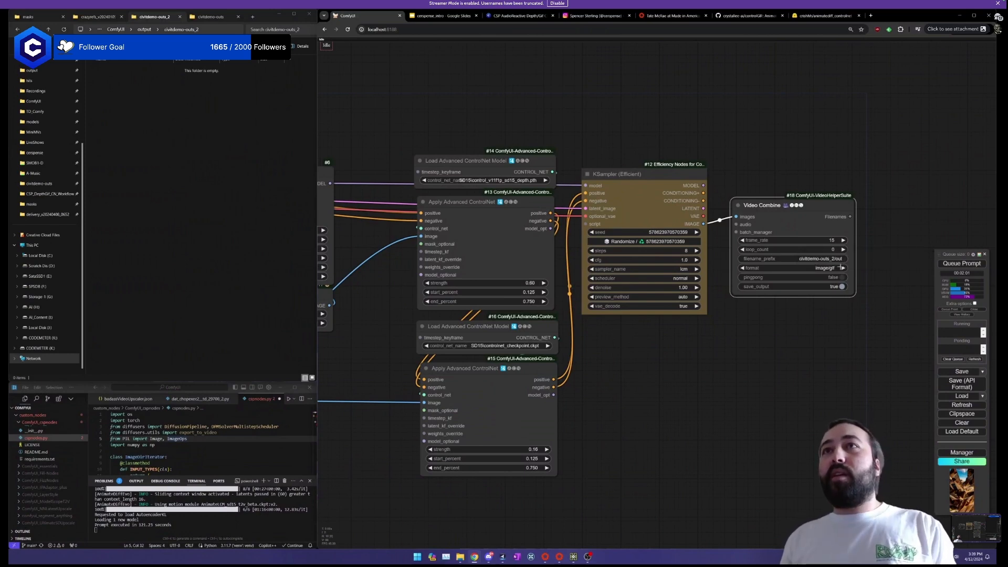
Try video/ProRes as the Video Combine format, and settle on video/h264-mp4.
{"action": "left_click", "coordinate": [840, 267]}
{"action": "left_click", "coordinate": [834, 287]}
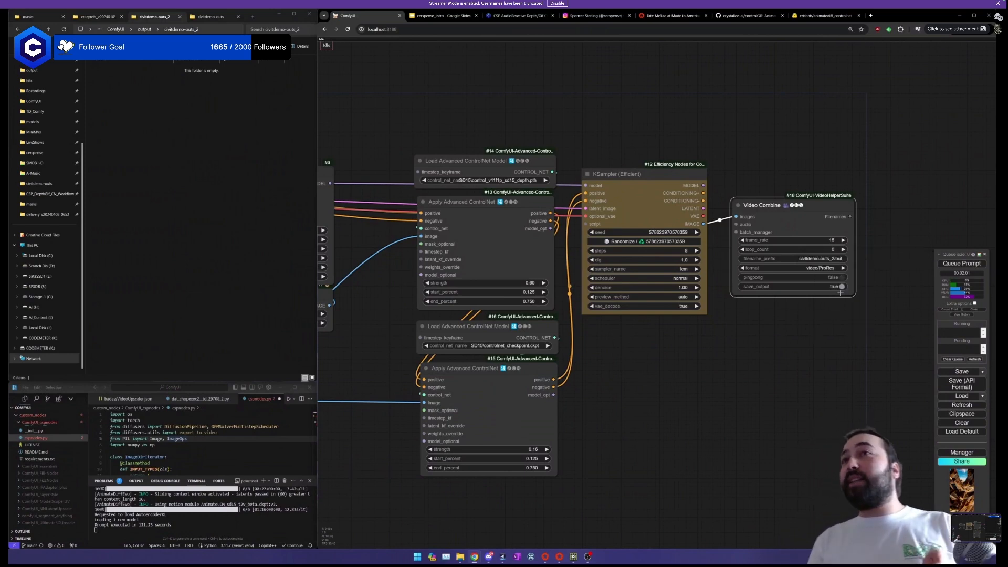
{"action": "left_click", "coordinate": [829, 268]}
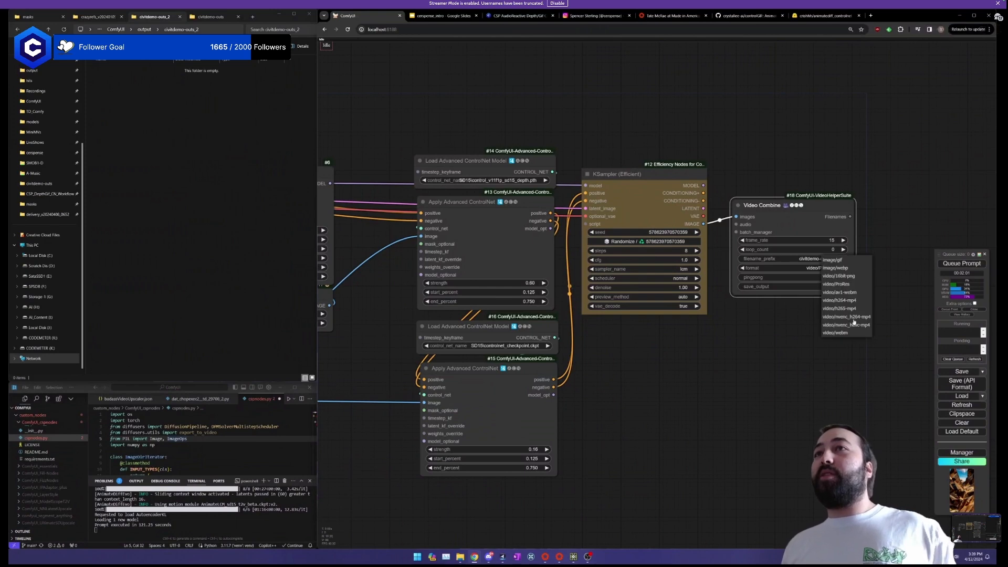
{"action": "left_click", "coordinate": [847, 302]}
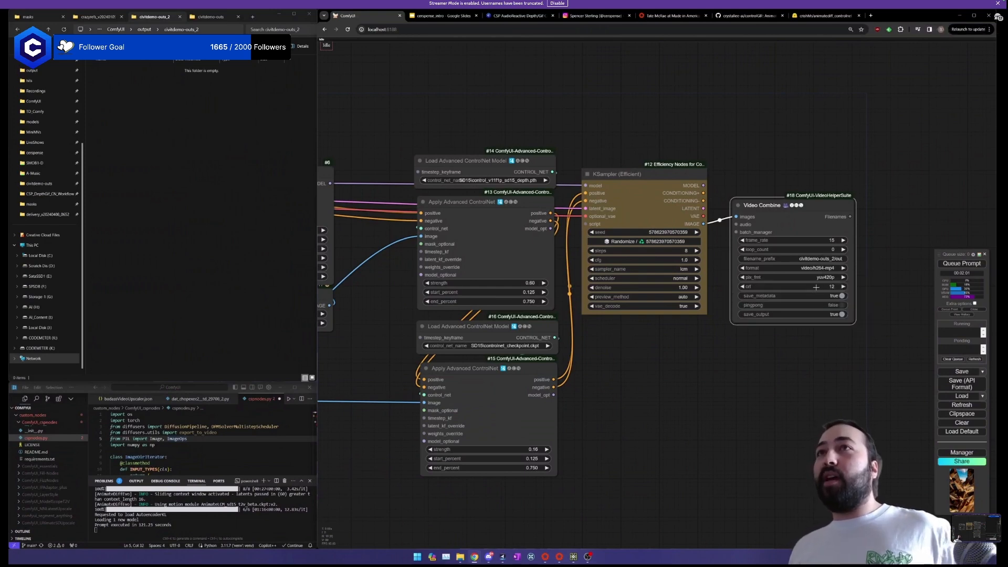
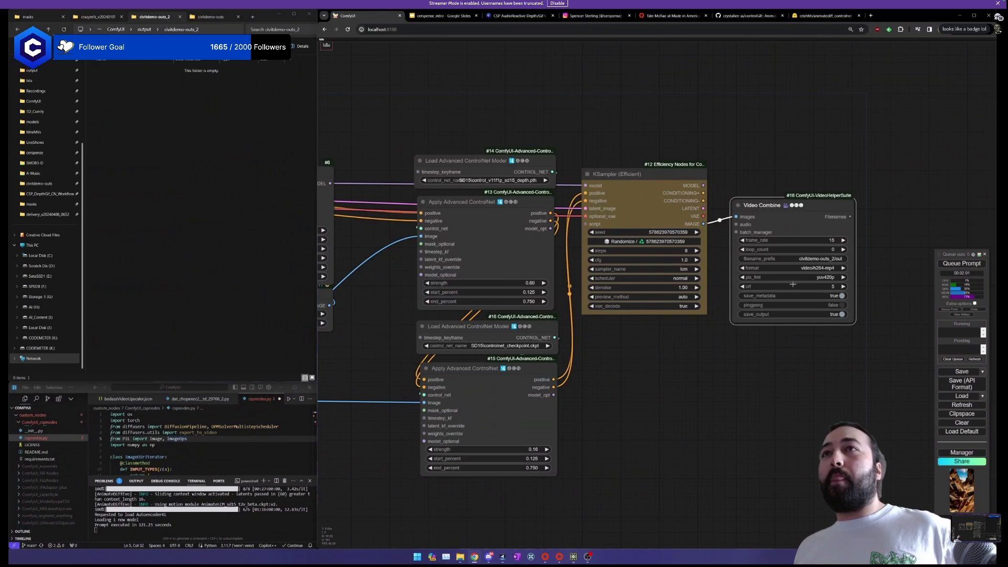
Set the Video Combine node's format to video/ProRes.
{"action": "left_click_drag", "start_coordinate": [723, 351], "coordinate": [677, 320]}
{"action": "scroll", "coordinate": [816, 256], "scroll_direction": "up", "scroll_amount": 2}
{"action": "scroll", "coordinate": [816, 256], "scroll_direction": "down", "scroll_amount": 1}
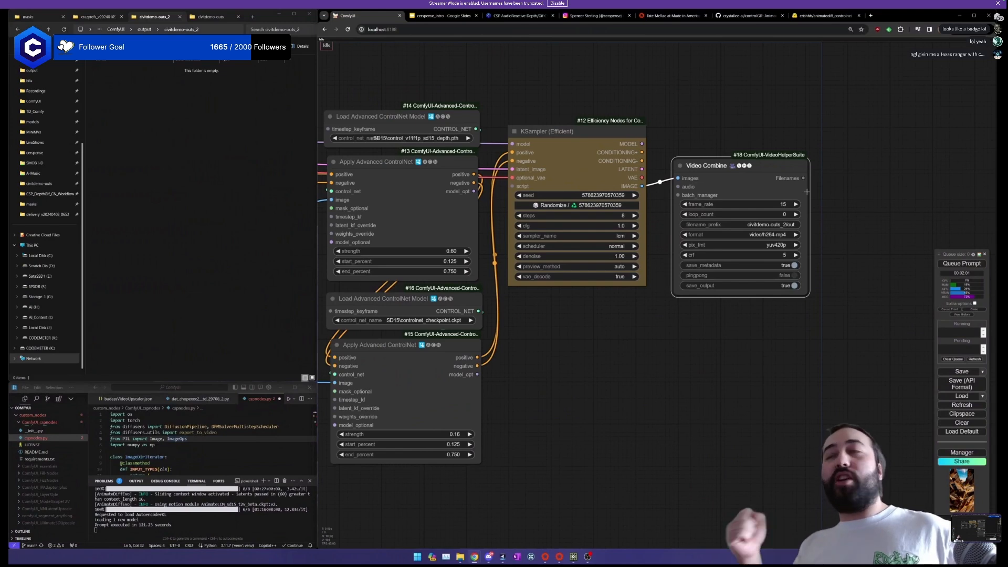
{"action": "left_click", "coordinate": [763, 235]}
{"action": "left_click", "coordinate": [758, 255]}
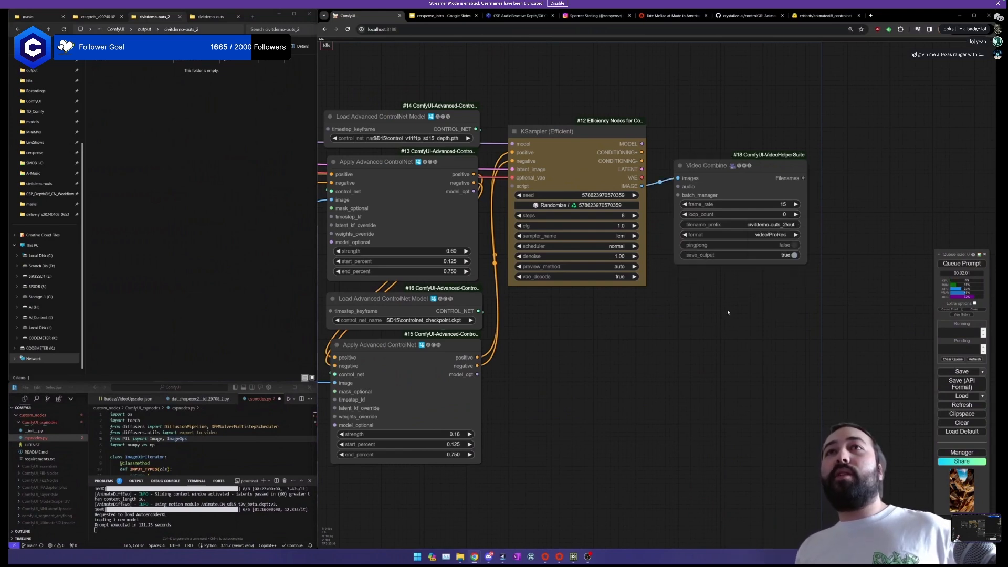
Queue the workflow and check the node graph and the KSampler preview while it runs.
{"action": "scroll", "coordinate": [727, 312], "scroll_direction": "down", "scroll_amount": 2}
{"action": "scroll", "coordinate": [718, 326], "scroll_direction": "down", "scroll_amount": 2}
{"action": "left_click_drag", "start_coordinate": [669, 348], "coordinate": [837, 293]}
{"action": "scroll", "coordinate": [787, 325], "scroll_direction": "down", "scroll_amount": 1}
{"action": "left_click_drag", "start_coordinate": [684, 378], "coordinate": [947, 264]}
{"action": "left_click_drag", "start_coordinate": [747, 352], "coordinate": [681, 444]}
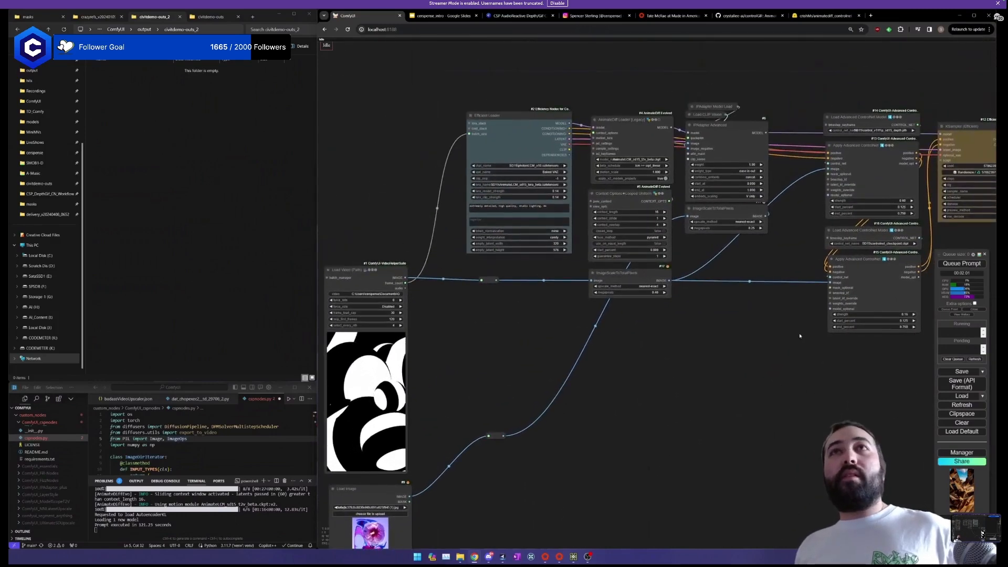
{"action": "left_click_drag", "start_coordinate": [795, 336], "coordinate": [635, 310]}
{"action": "key", "text": "ctrl+Return"}
{"action": "scroll", "coordinate": [782, 391], "scroll_direction": "down", "scroll_amount": 3}
{"action": "left_click_drag", "start_coordinate": [670, 357], "coordinate": [792, 342]}
{"action": "scroll", "coordinate": [589, 93], "scroll_direction": "up", "scroll_amount": 3}
{"action": "left_click_drag", "start_coordinate": [644, 337], "coordinate": [514, 388]}
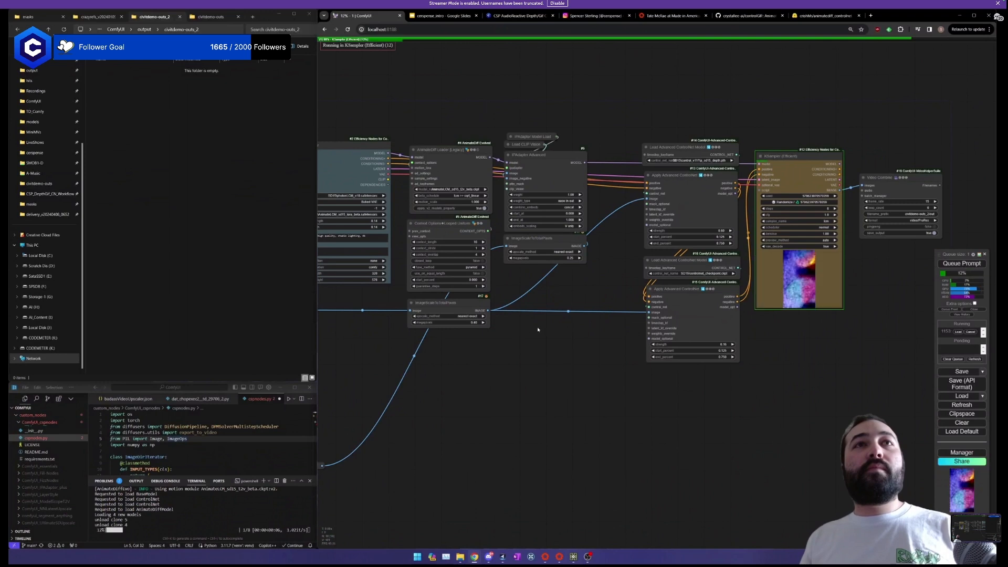
{"action": "left_click_drag", "start_coordinate": [511, 344], "coordinate": [398, 344]}
{"action": "scroll", "coordinate": [688, 294], "scroll_direction": "up", "scroll_amount": 3}
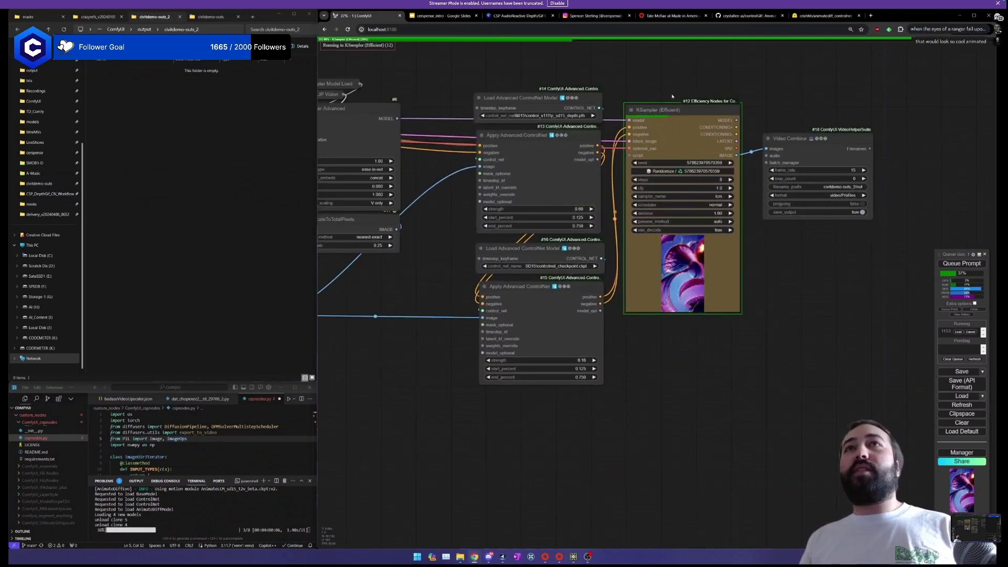
Add a HighRes-Fix Script node connected to the KSampler's script input, place it below the KSampler, and set upscale_by to 1.75.
{"action": "left_click_drag", "start_coordinate": [630, 155], "coordinate": [684, 362]}
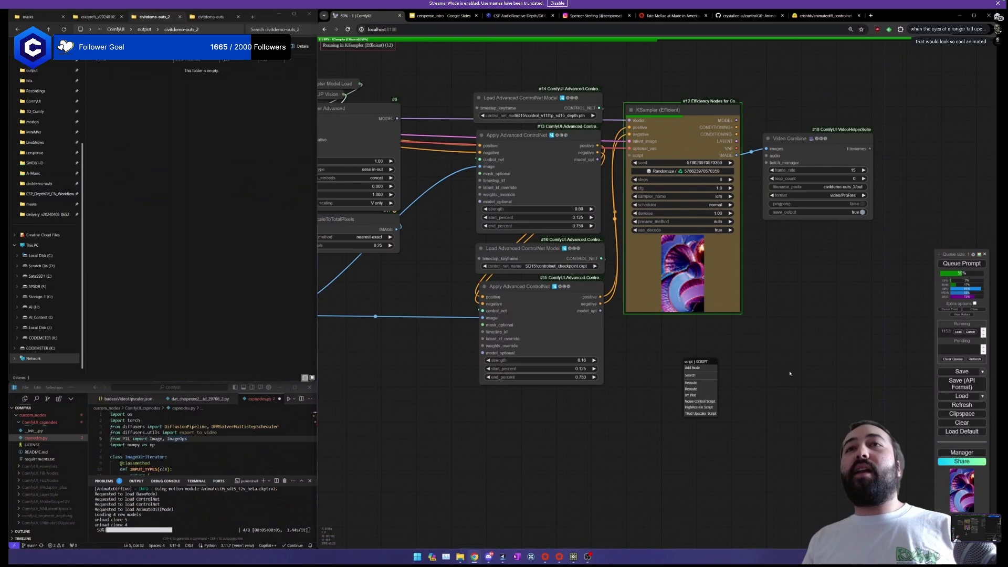
{"action": "left_click", "coordinate": [713, 408]}
{"action": "left_click_drag", "start_coordinate": [780, 402], "coordinate": [716, 376]}
{"action": "left_click", "coordinate": [708, 375]}
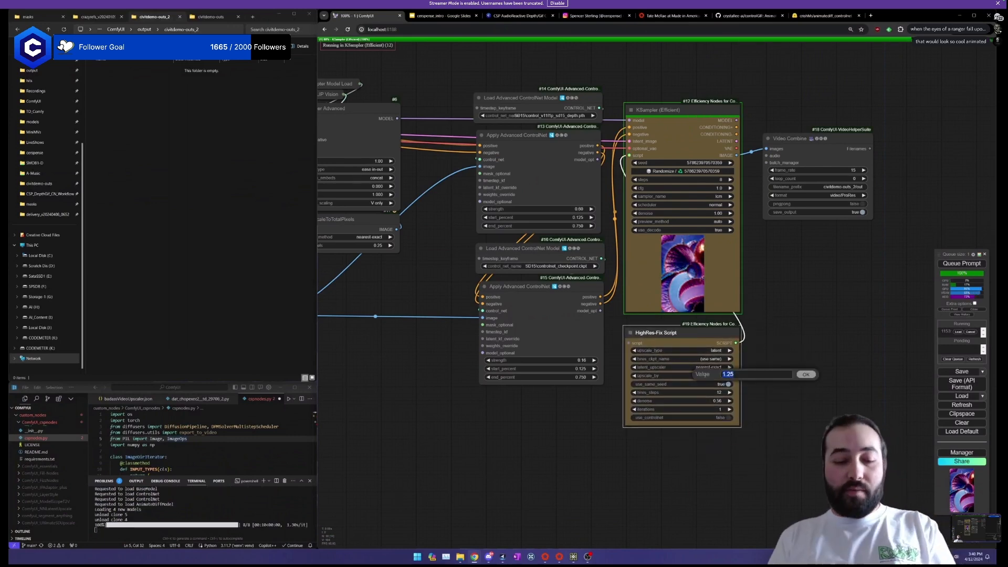
{"action": "type", "text": "1.75"}
{"action": "key", "text": "Return"}
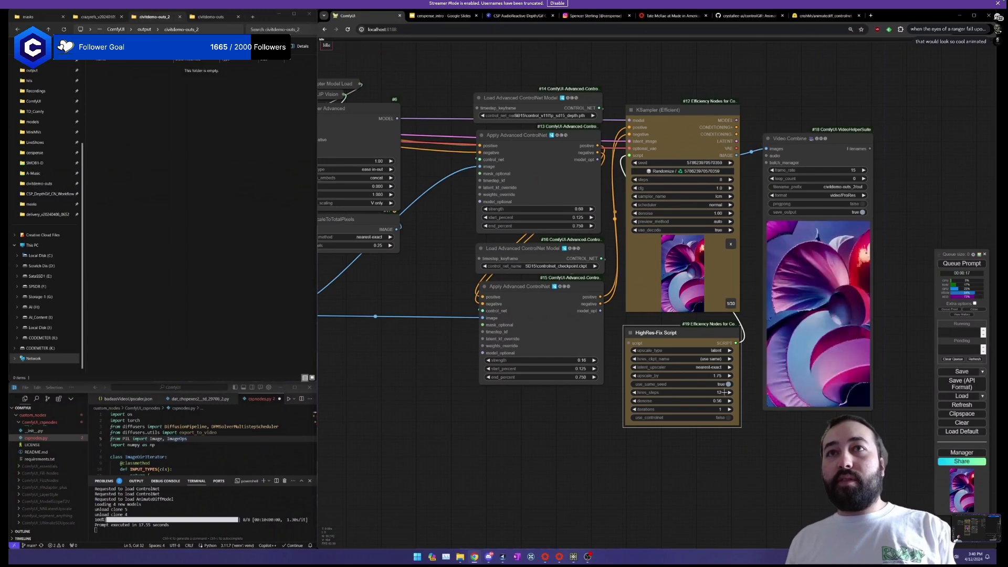
Place the Load Video node beside the Video Combine node to compare the mask video with the generated output.
{"action": "scroll", "coordinate": [832, 330], "scroll_direction": "up", "scroll_amount": 3}
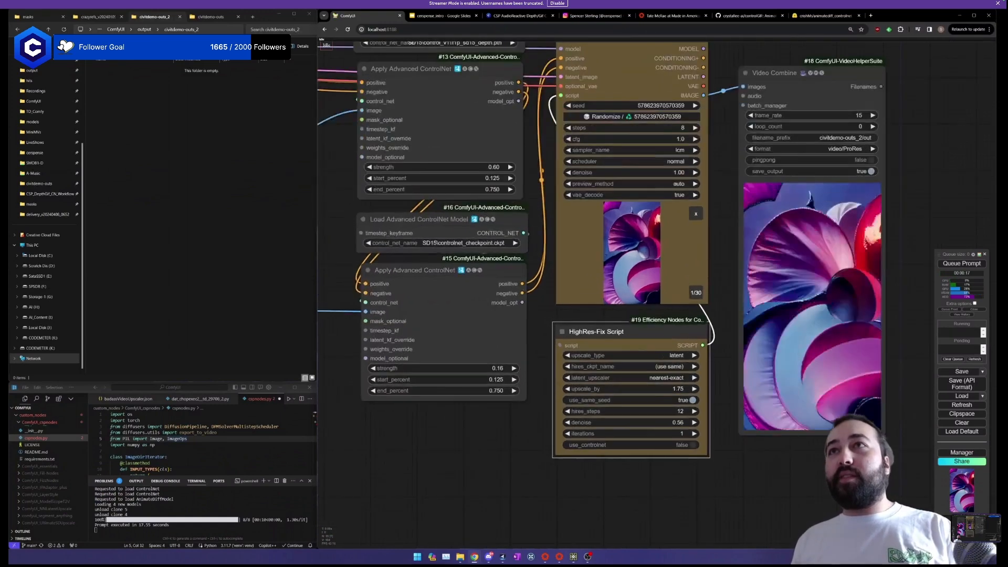
{"action": "scroll", "coordinate": [813, 468], "scroll_direction": "down", "scroll_amount": 10}
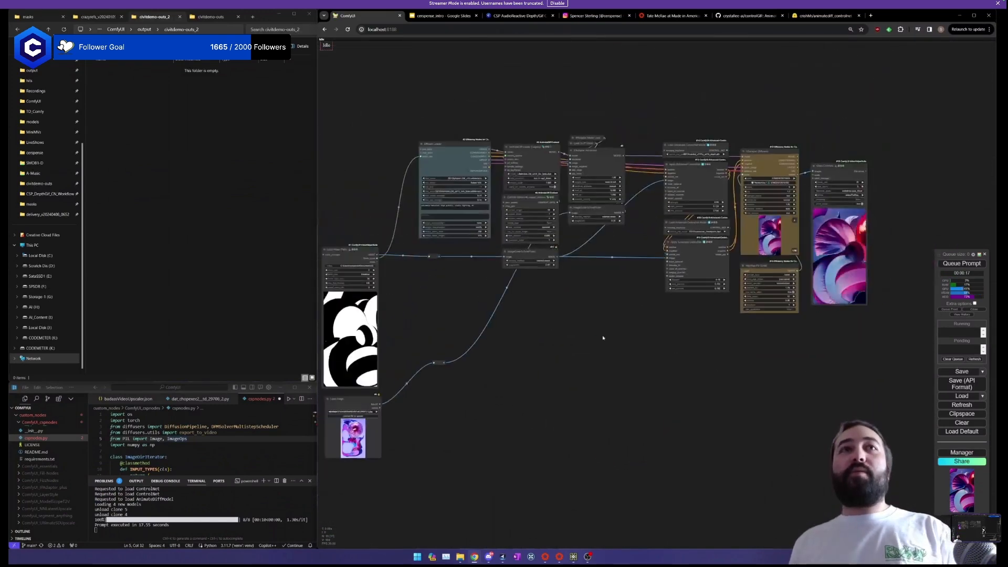
{"action": "left_click_drag", "start_coordinate": [342, 264], "coordinate": [887, 180]}
{"action": "scroll", "coordinate": [819, 375], "scroll_direction": "up", "scroll_amount": 4}
{"action": "left_click_drag", "start_coordinate": [813, 377], "coordinate": [659, 384]}
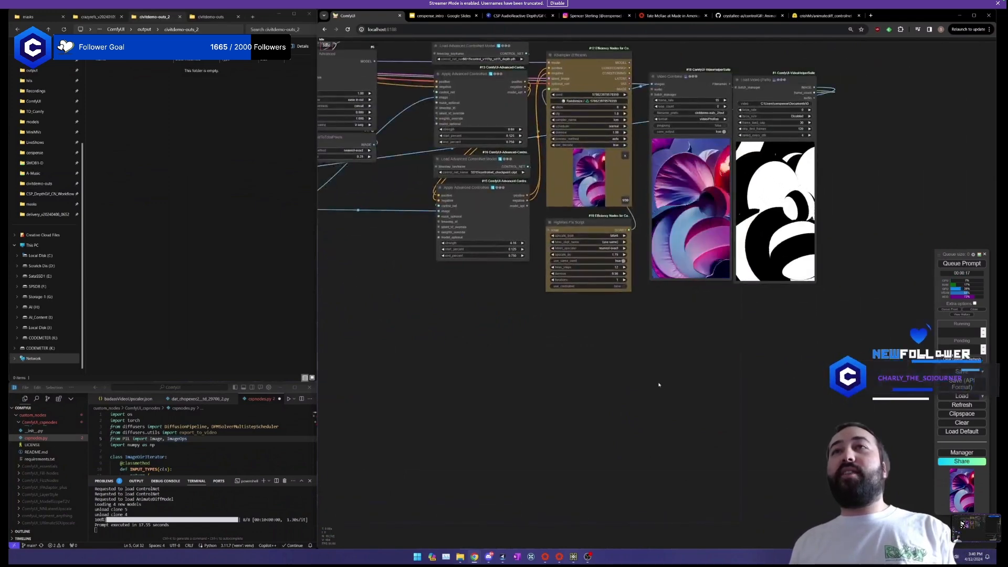
{"action": "left_click_drag", "start_coordinate": [713, 253], "coordinate": [696, 325]}
{"action": "scroll", "coordinate": [715, 309], "scroll_direction": "up", "scroll_amount": 5}
{"action": "scroll", "coordinate": [716, 315], "scroll_direction": "down", "scroll_amount": 4}
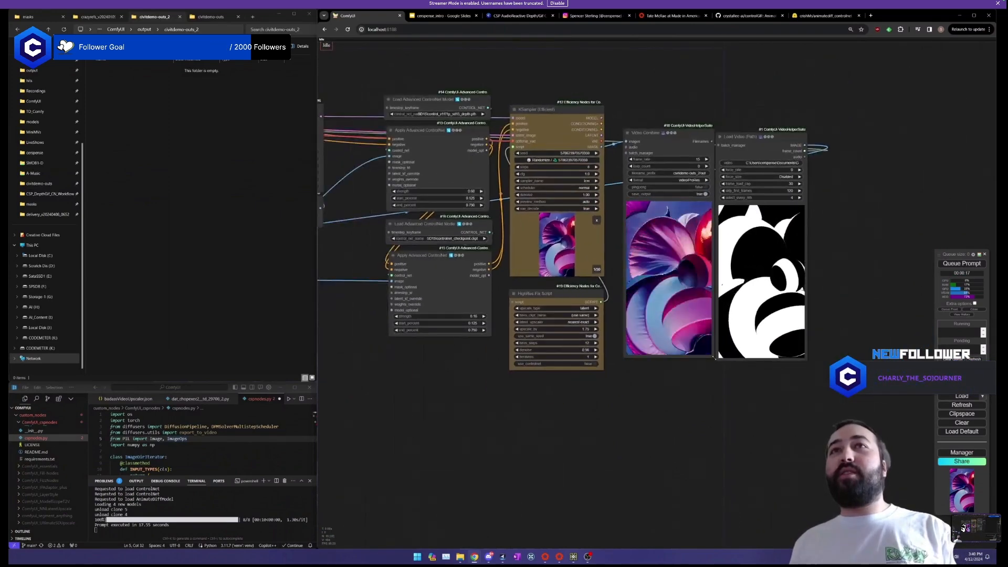
Move the Load Video node back to its place above the Load Image node.
{"action": "scroll", "coordinate": [715, 362], "scroll_direction": "down", "scroll_amount": 2}
{"action": "left_click_drag", "start_coordinate": [626, 402], "coordinate": [738, 360]}
{"action": "scroll", "coordinate": [738, 360], "scroll_direction": "down", "scroll_amount": 2}
{"action": "left_click_drag", "start_coordinate": [840, 171], "coordinate": [448, 326]}
{"action": "left_click_drag", "start_coordinate": [709, 379], "coordinate": [894, 325]}
{"action": "left_click_drag", "start_coordinate": [622, 350], "coordinate": [416, 277]}
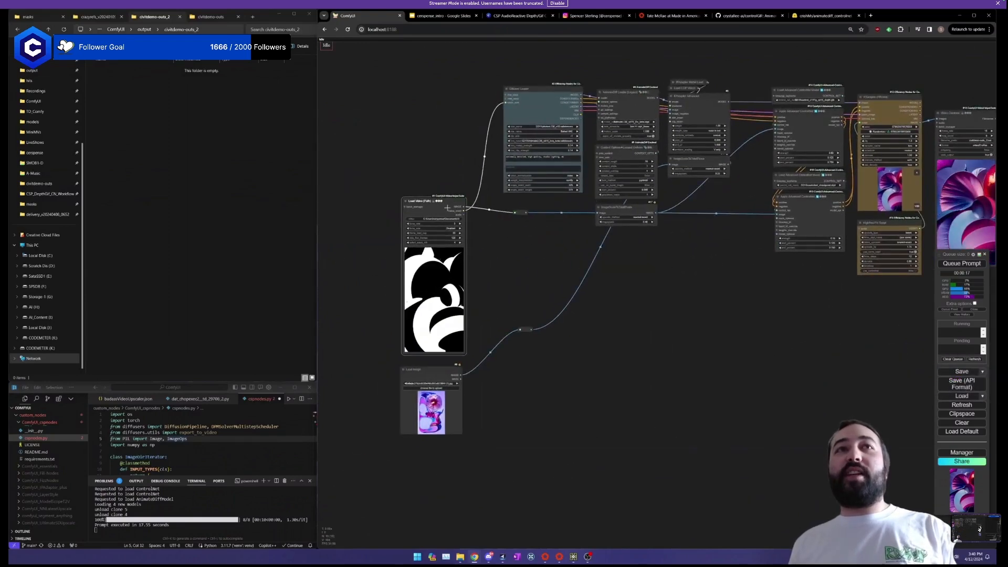
Set hires_steps to 6 and denoise to 0.6 in the HighRes-Fix Script node.
{"action": "left_click_drag", "start_coordinate": [928, 159], "coordinate": [645, 226]}
{"action": "scroll", "coordinate": [651, 226], "scroll_direction": "up", "scroll_amount": 3}
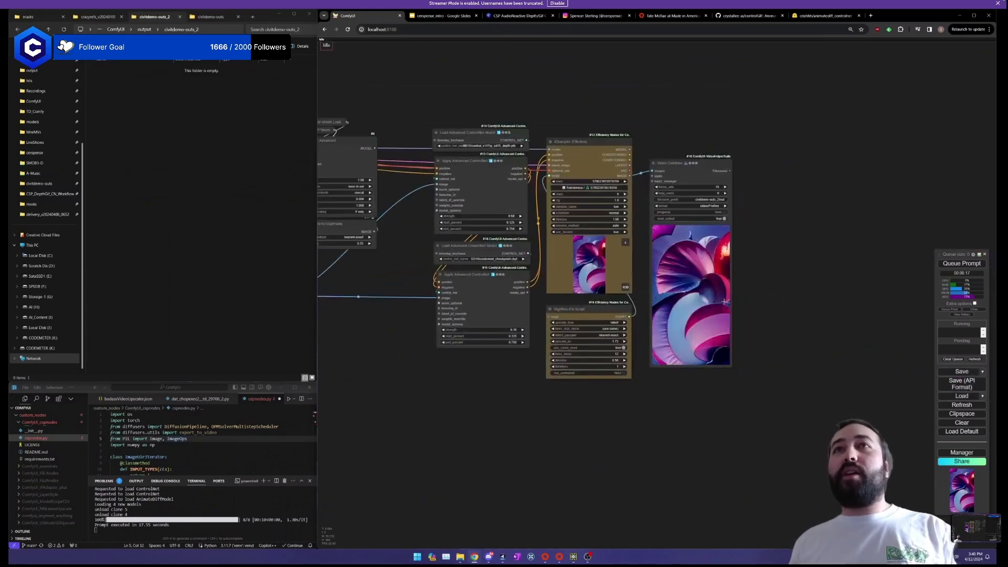
{"action": "scroll", "coordinate": [595, 413], "scroll_direction": "up", "scroll_amount": 5}
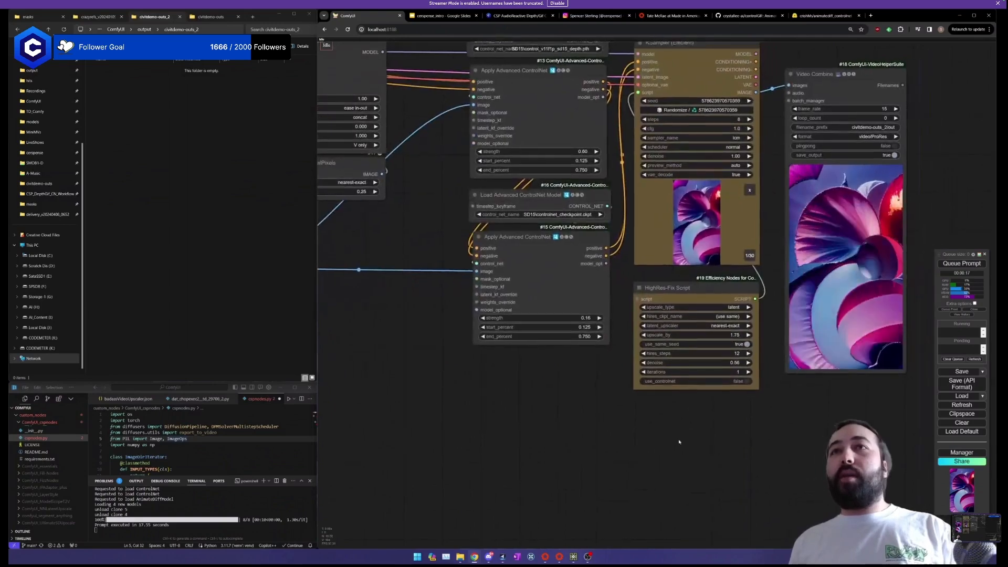
{"action": "left_click", "coordinate": [569, 374]}
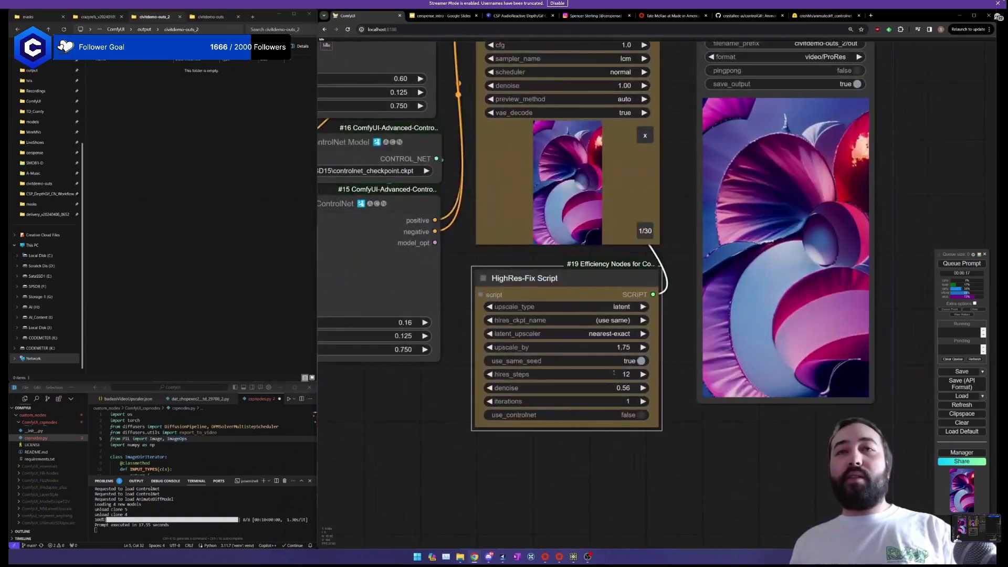
{"action": "type", "text": "6"}
{"action": "key", "text": "Return"}
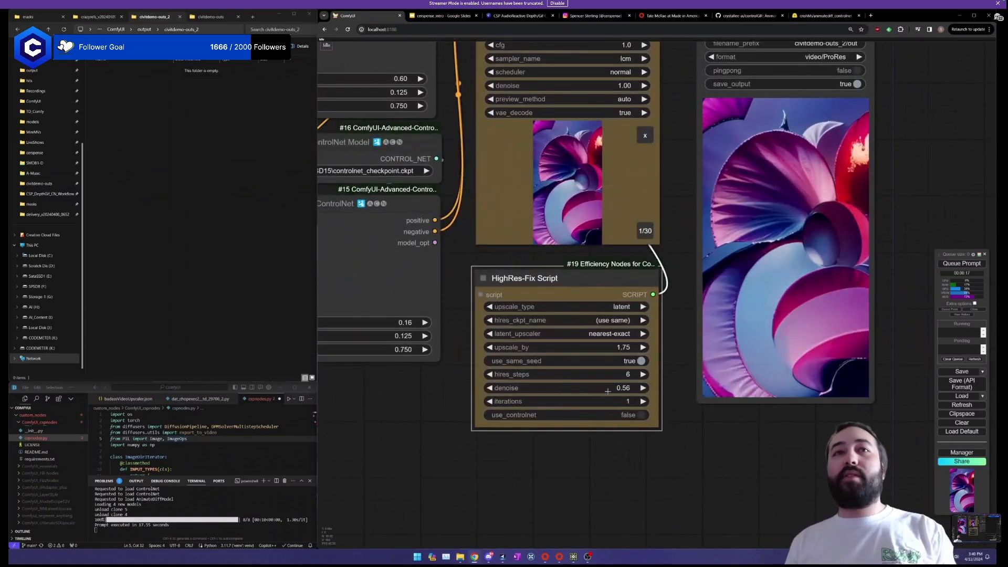
{"action": "left_click", "coordinate": [565, 388]}
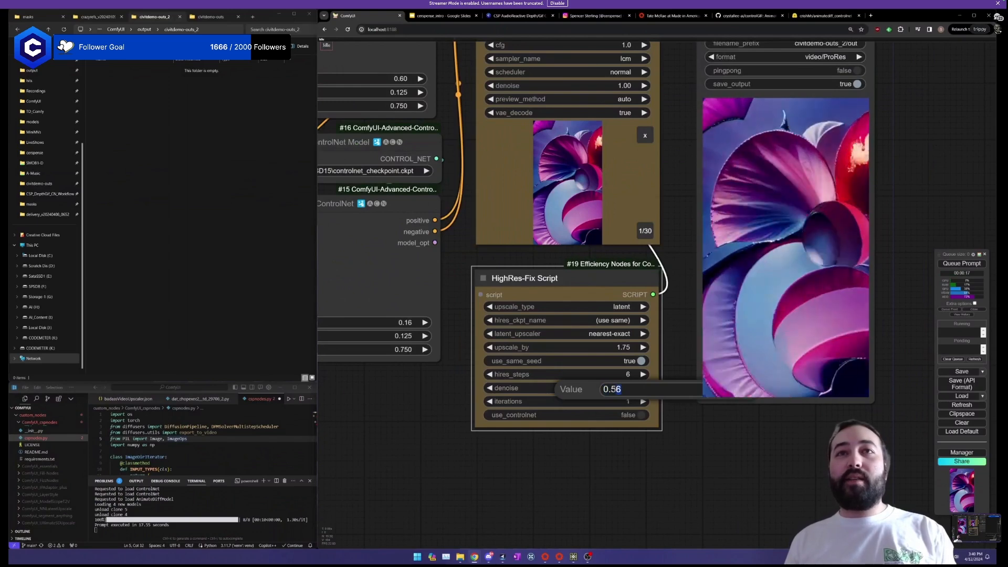
{"action": "type", "text": "0.6"}
{"action": "key", "text": "Return"}
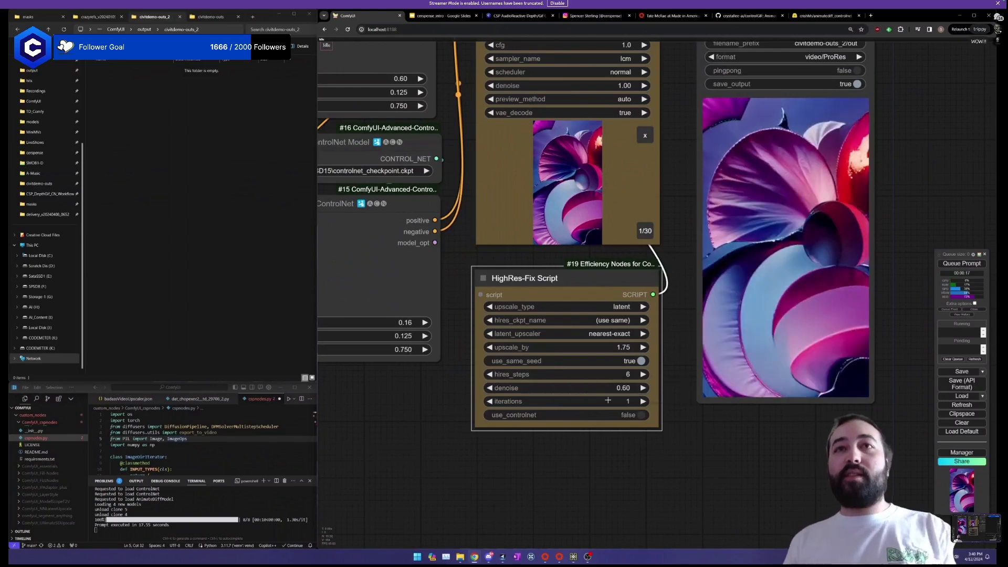
Queue the workflow with the HighRes-Fix pass and move the HighRes-Fix Script node slightly closer to the KSampler.
{"action": "scroll", "coordinate": [720, 445], "scroll_direction": "down", "scroll_amount": 2}
{"action": "left_click_drag", "start_coordinate": [713, 451], "coordinate": [713, 505]}
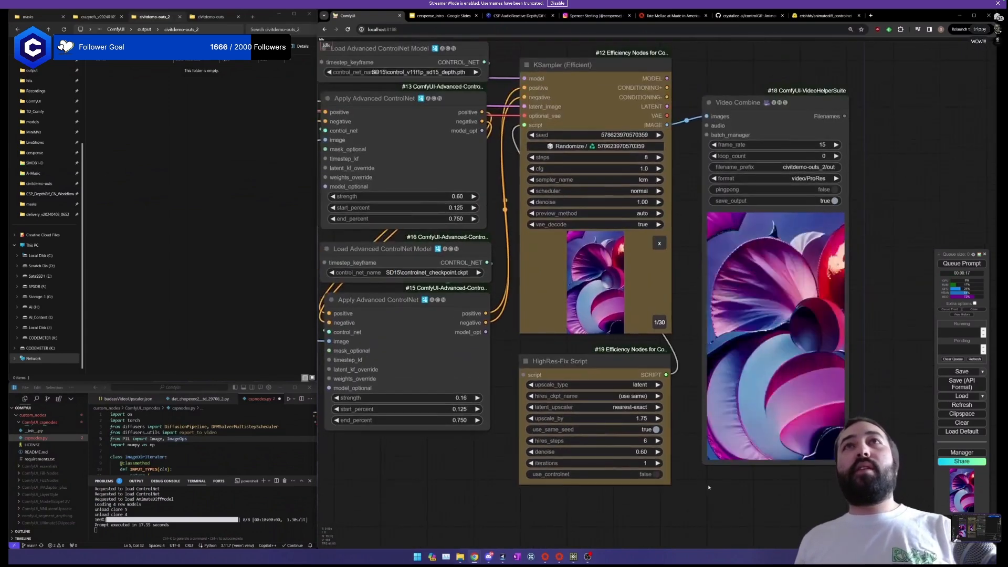
{"action": "left_click", "coordinate": [971, 264]}
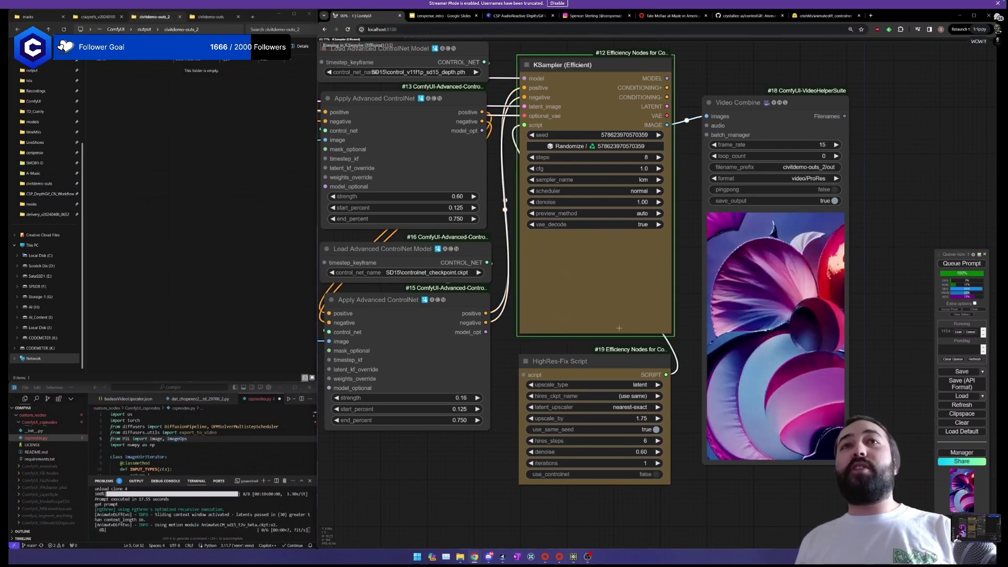
{"action": "left_click", "coordinate": [598, 364]}
{"action": "left_click_drag", "start_coordinate": [598, 365], "coordinate": [598, 356]}
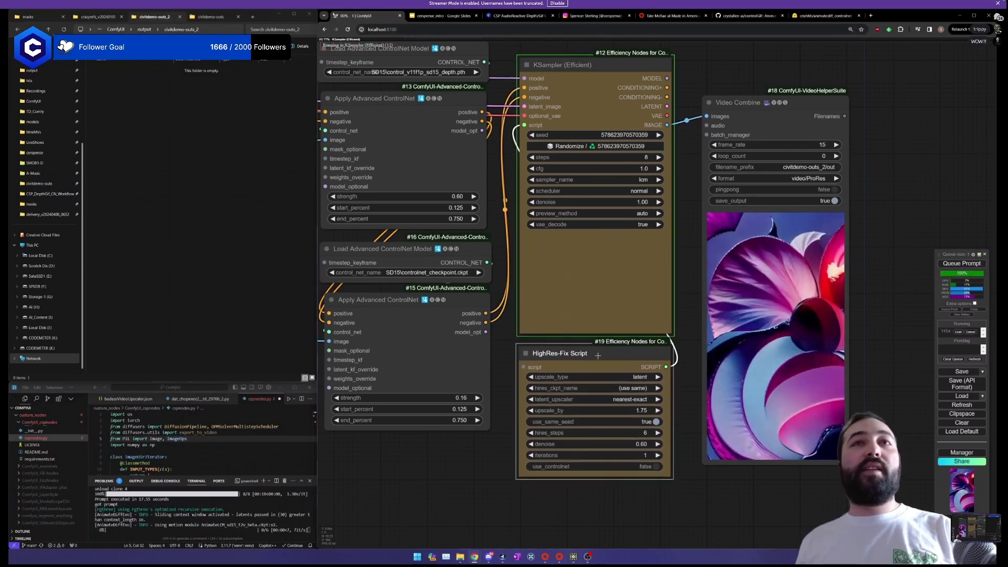
{"action": "left_click", "coordinate": [615, 262]}
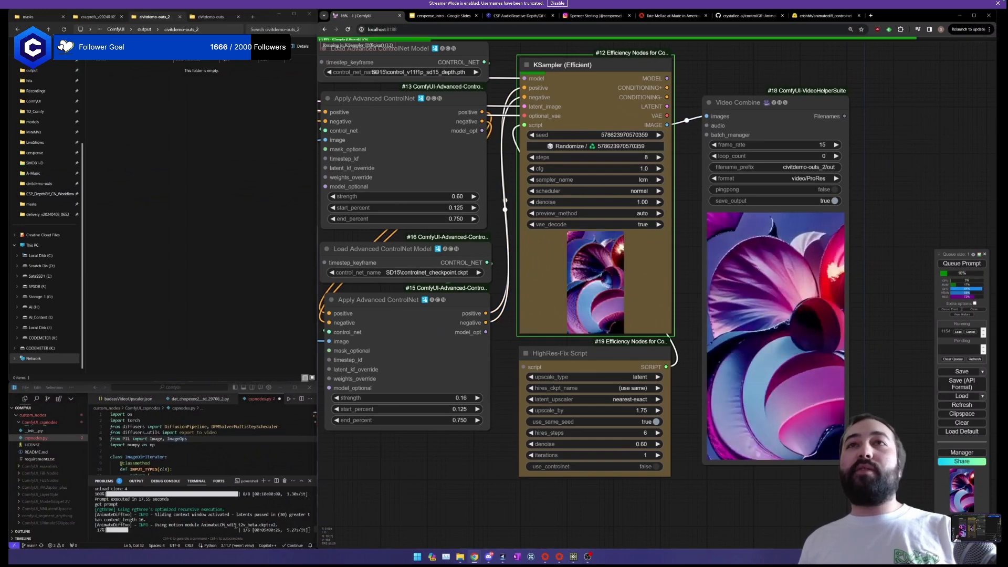
{"action": "scroll", "coordinate": [740, 324], "scroll_direction": "down", "scroll_amount": 6}
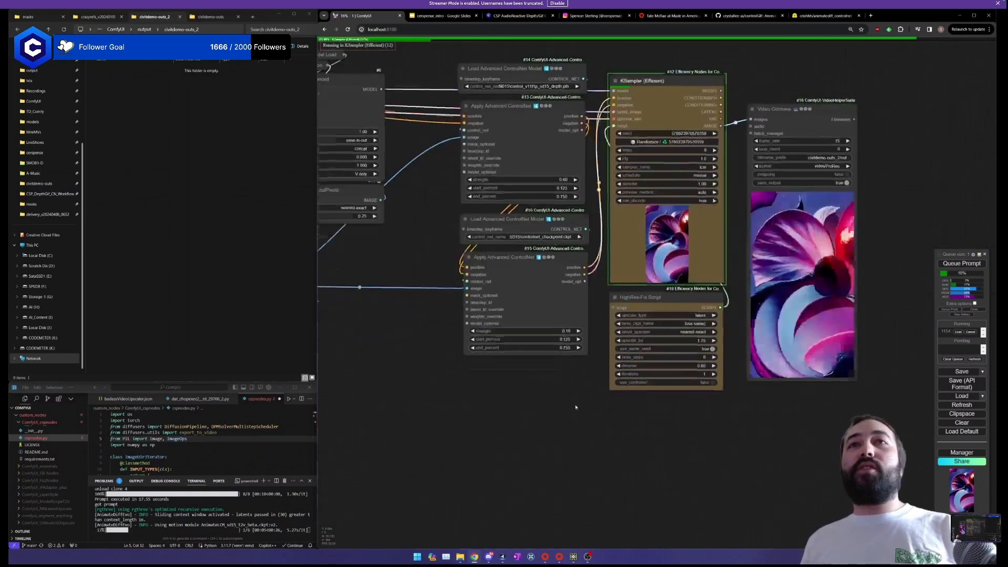
{"action": "scroll", "coordinate": [741, 325], "scroll_direction": "down", "scroll_amount": 1}
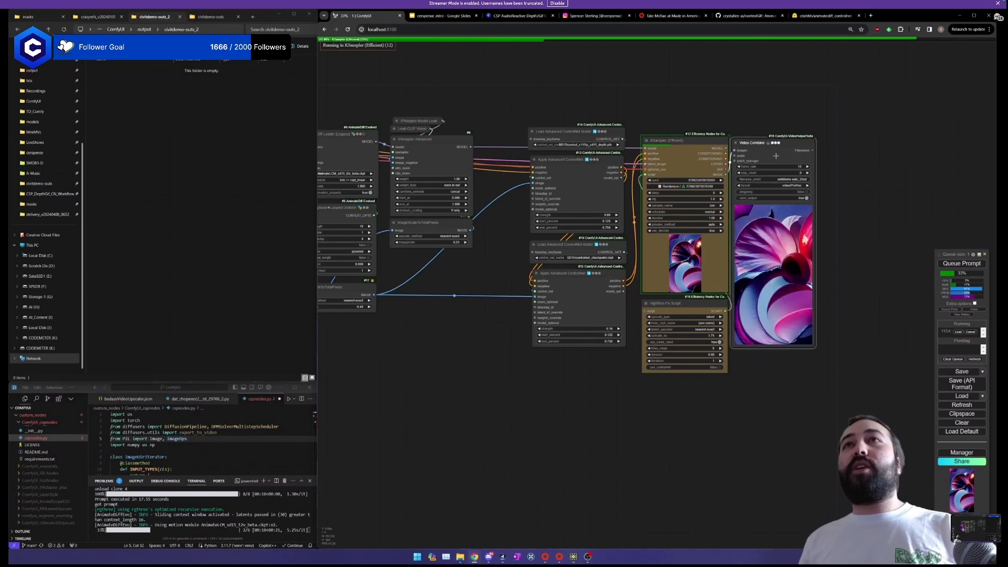
In File Explorer, copy the masks folder from civitaidemo and paste it into the civitdemo_smob1 folder.
{"action": "left_click", "coordinate": [26, 17]}
{"action": "left_click", "coordinate": [191, 30]}
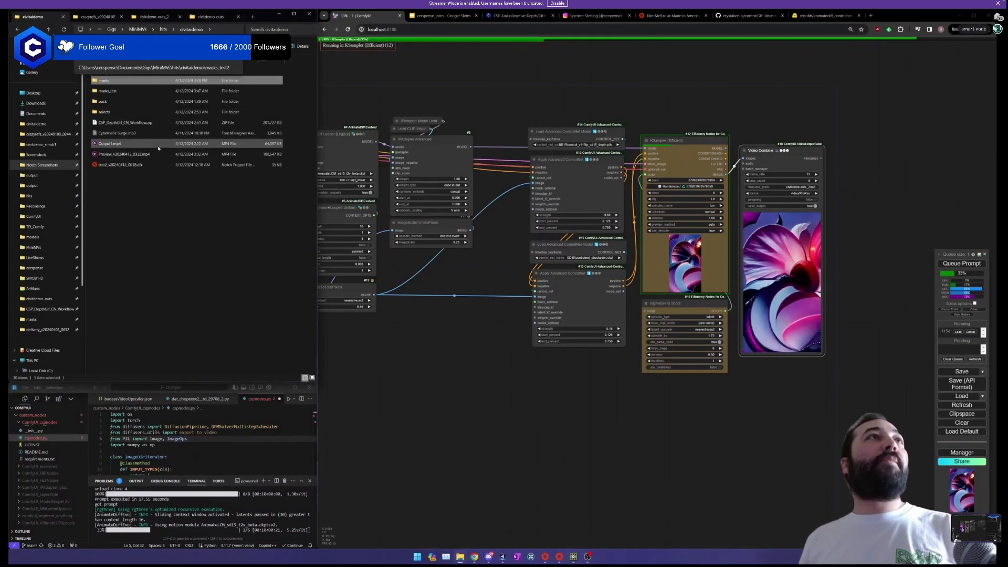
{"action": "left_click", "coordinate": [132, 81]}
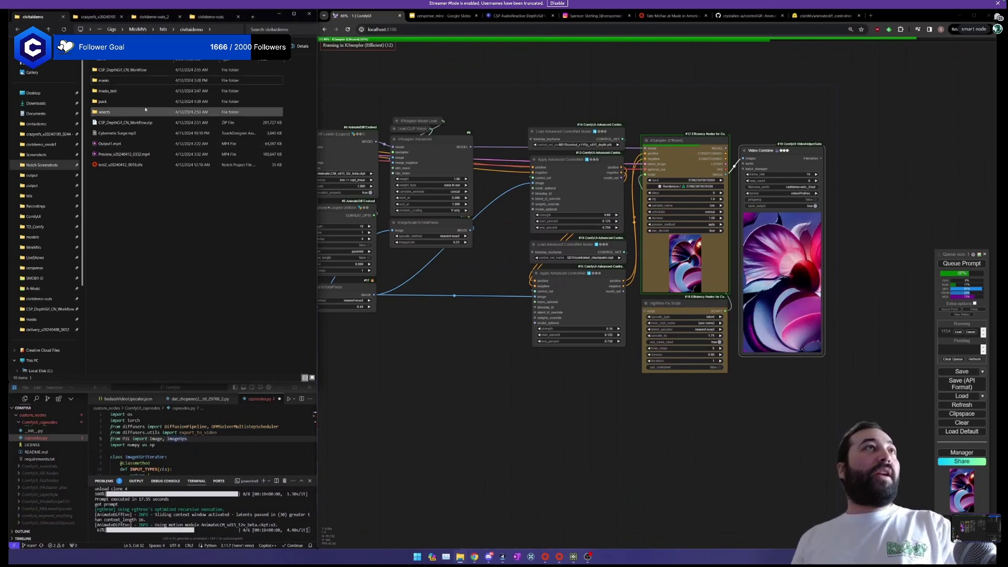
{"action": "left_click", "coordinate": [138, 17]}
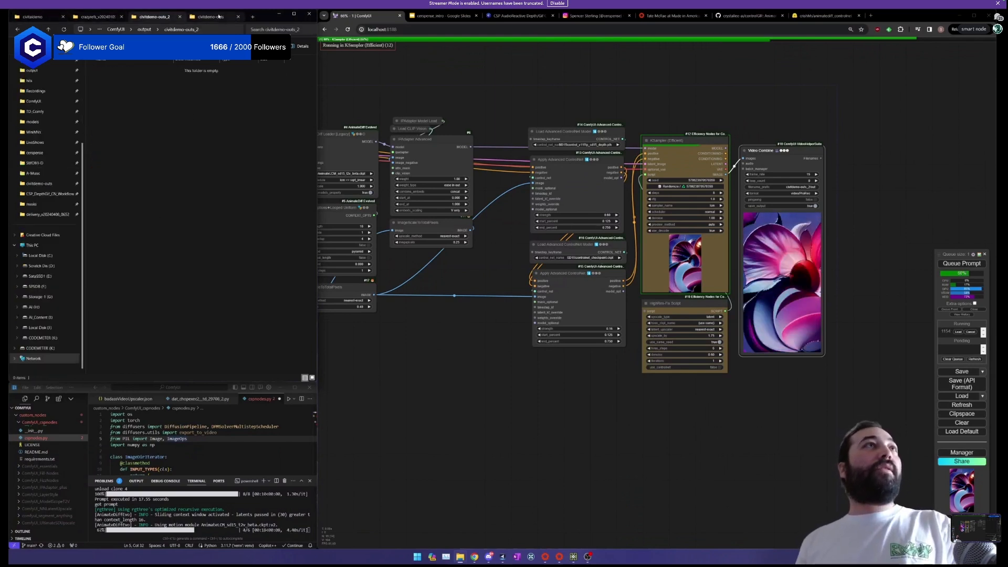
{"action": "left_click", "coordinate": [210, 17]}
{"action": "scroll", "coordinate": [50, 186], "scroll_direction": "up", "scroll_amount": 4}
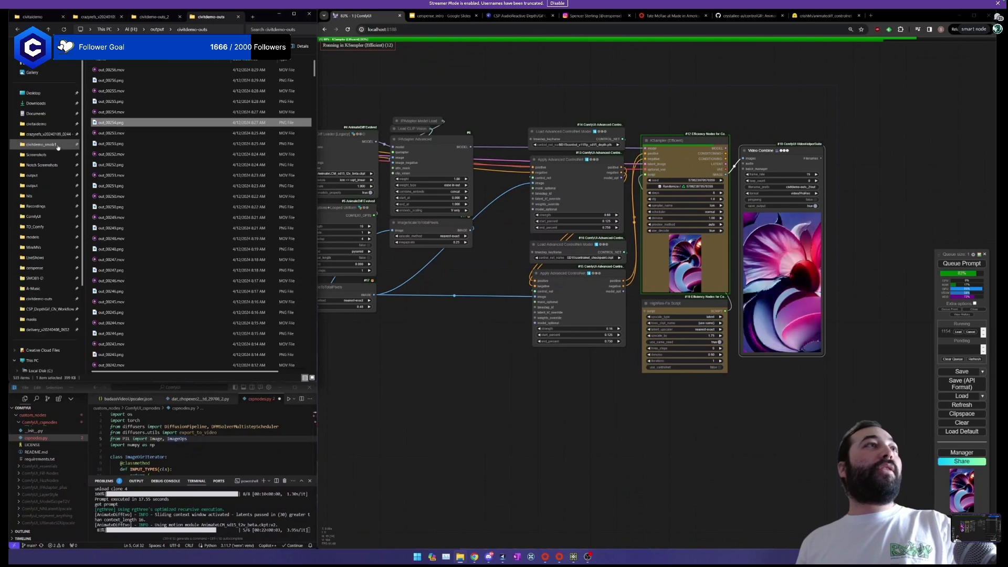
{"action": "left_click", "coordinate": [41, 143]}
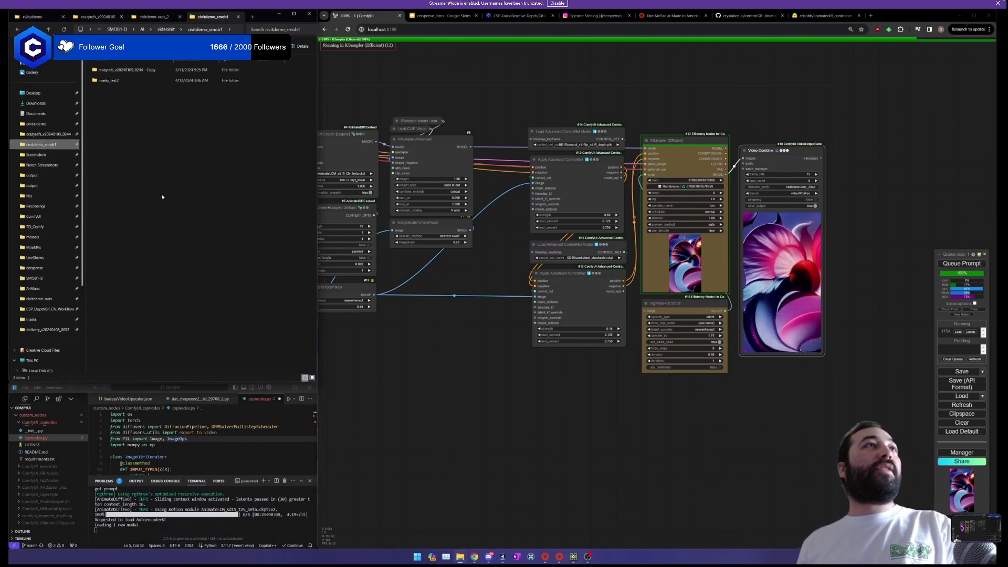
{"action": "key", "text": "ctrl+v"}
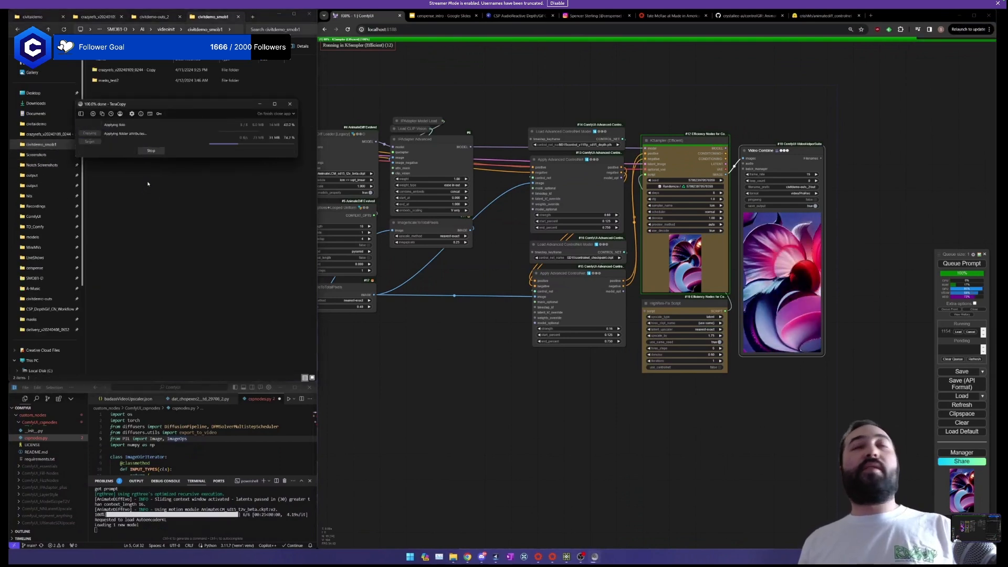
Open the pasted masks folder in civitdemo_smob1 and select its full folder path.
{"action": "left_click", "coordinate": [114, 93]}
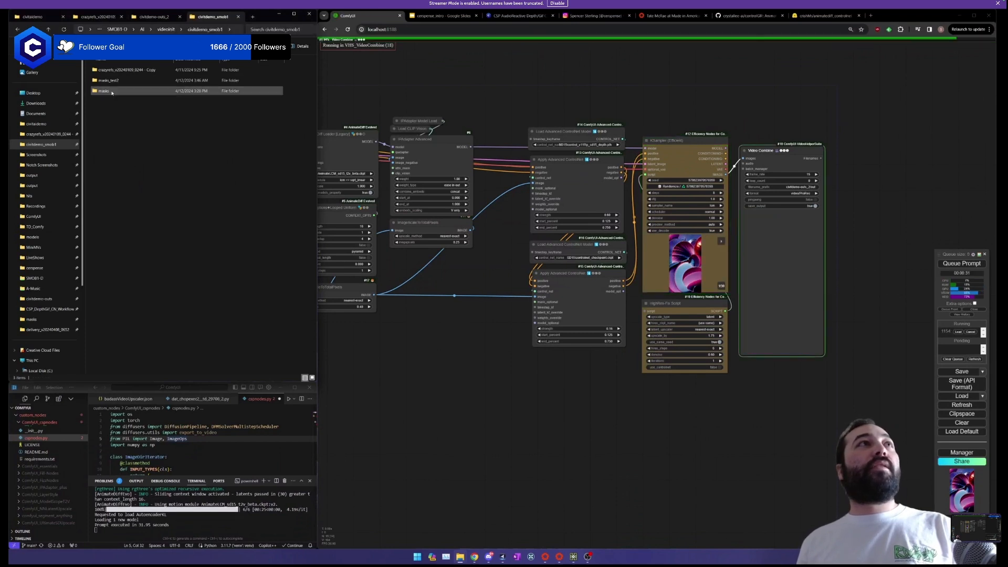
{"action": "right_click", "coordinate": [104, 91]}
{"action": "double_click", "coordinate": [105, 92]}
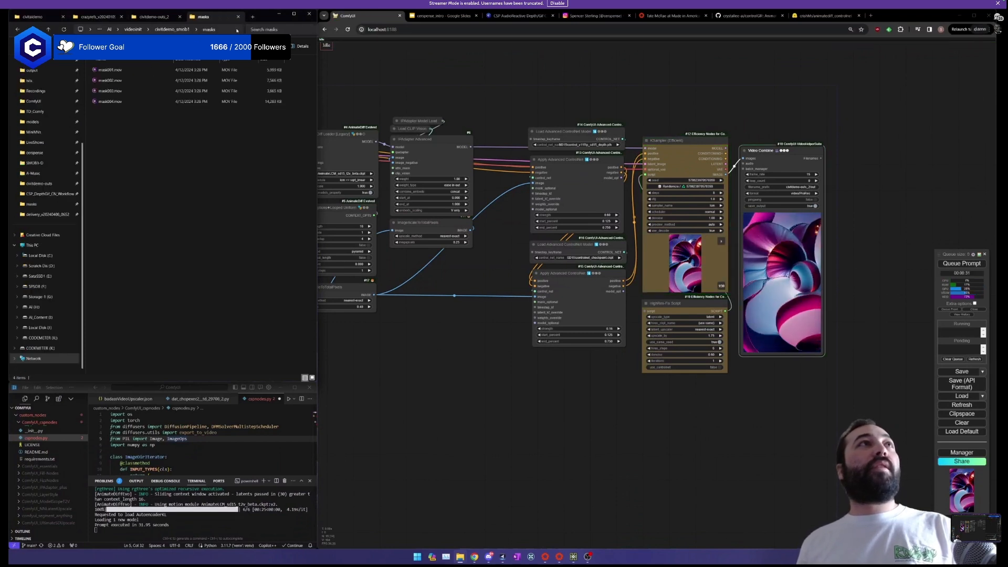
{"action": "left_click", "coordinate": [237, 31]}
{"action": "left_click", "coordinate": [229, 164]}
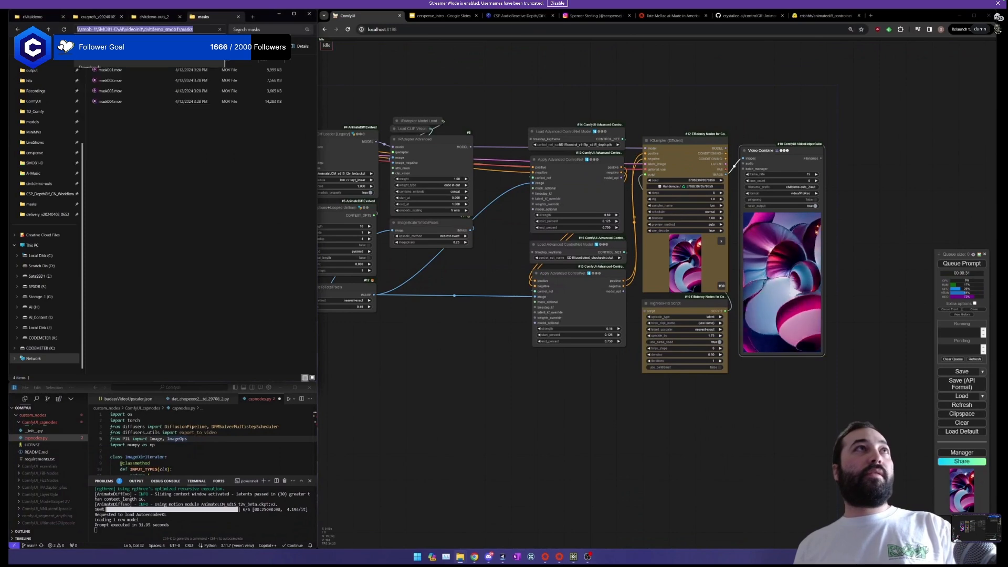
{"action": "scroll", "coordinate": [781, 257], "scroll_direction": "up", "scroll_amount": 4}
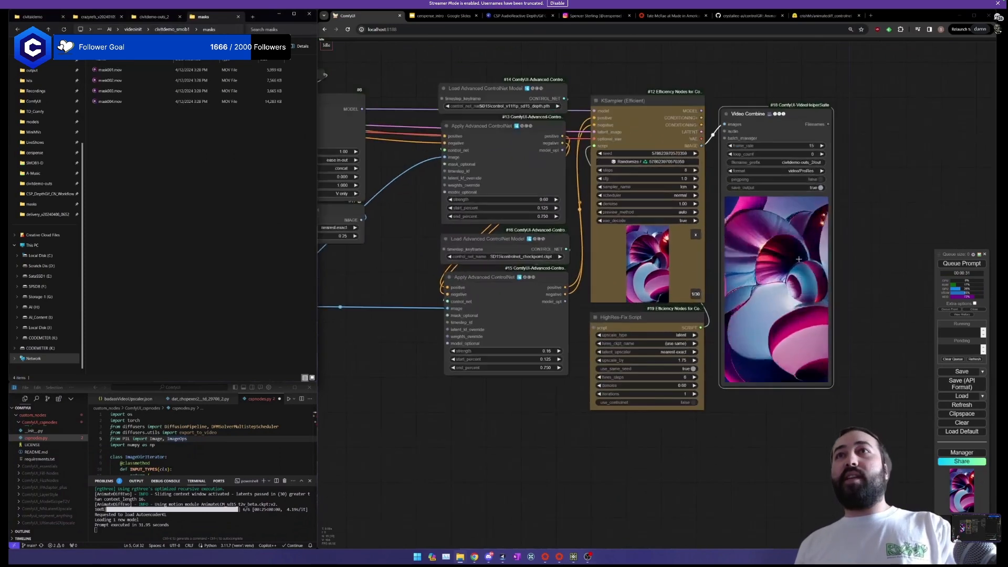
Examine the workflow from the Video Combine output back to the Load Video (Path) and Load Image nodes.
{"action": "scroll", "coordinate": [862, 261], "scroll_direction": "down", "scroll_amount": 2}
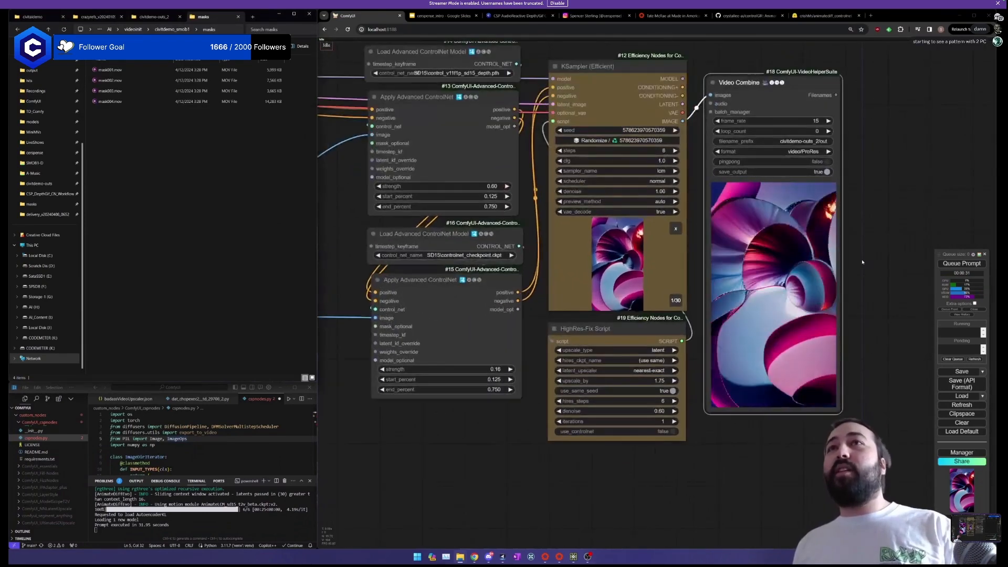
{"action": "scroll", "coordinate": [849, 242], "scroll_direction": "down", "scroll_amount": 6}
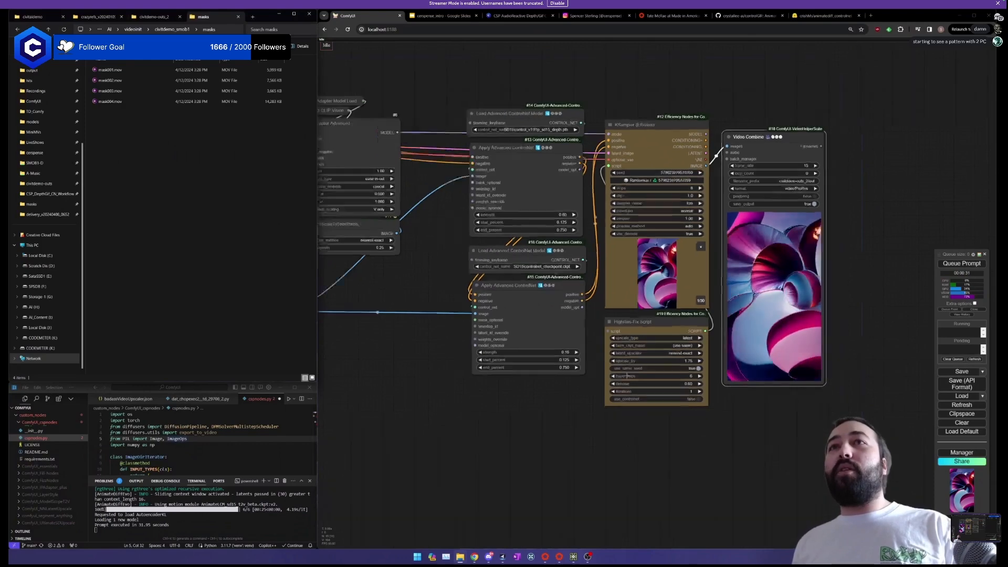
{"action": "left_click_drag", "start_coordinate": [690, 311], "coordinate": [772, 344]}
{"action": "scroll", "coordinate": [629, 334], "scroll_direction": "up", "scroll_amount": 3}
{"action": "left_click_drag", "start_coordinate": [630, 333], "coordinate": [822, 340]}
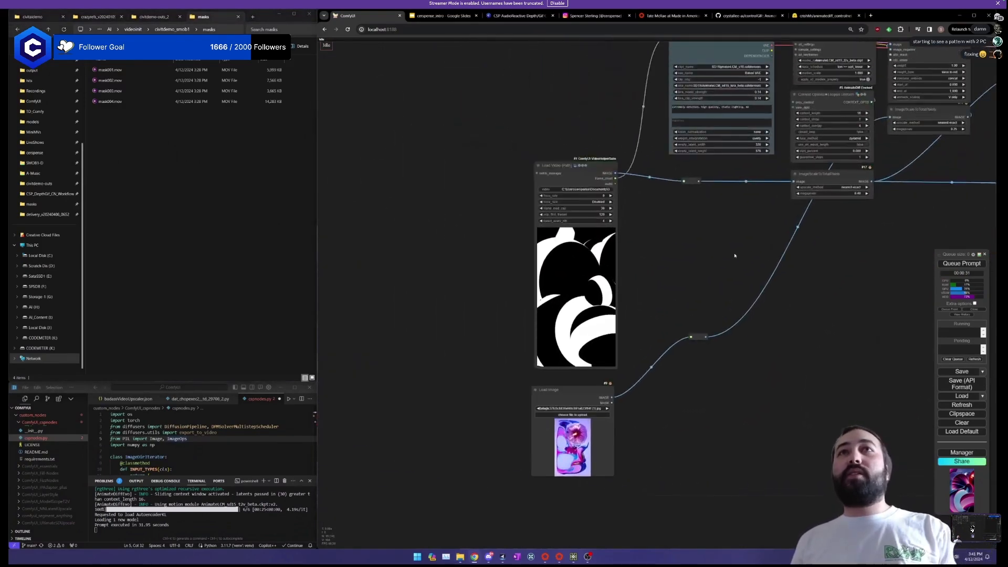
{"action": "left_click_drag", "start_coordinate": [736, 255], "coordinate": [688, 259]}
{"action": "scroll", "coordinate": [688, 259], "scroll_direction": "down", "scroll_amount": 2}
{"action": "mouse_move", "coordinate": [727, 332]}
{"action": "left_mouse_down"}
{"action": "mouse_move", "coordinate": [683, 341]}
{"action": "mouse_move", "coordinate": [740, 319]}
{"action": "left_mouse_up"}
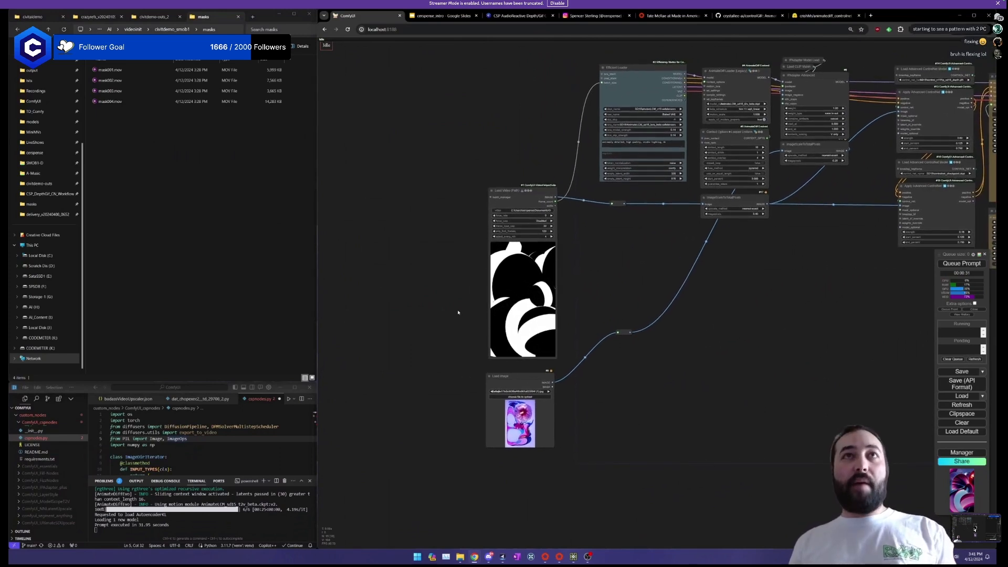
{"action": "left_click_drag", "start_coordinate": [446, 314], "coordinate": [452, 312]}
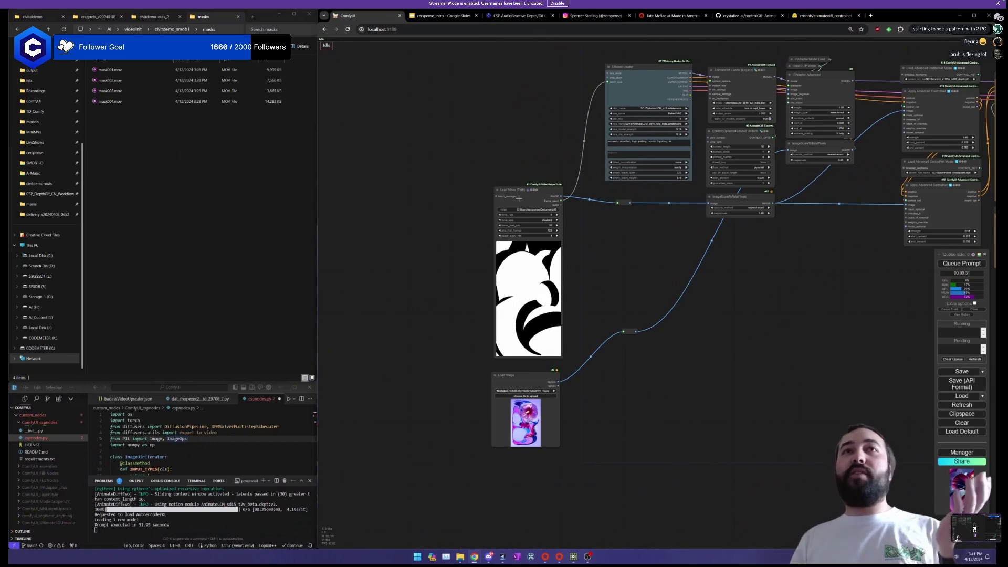
{"action": "left_click_drag", "start_coordinate": [450, 207], "coordinate": [449, 215]}
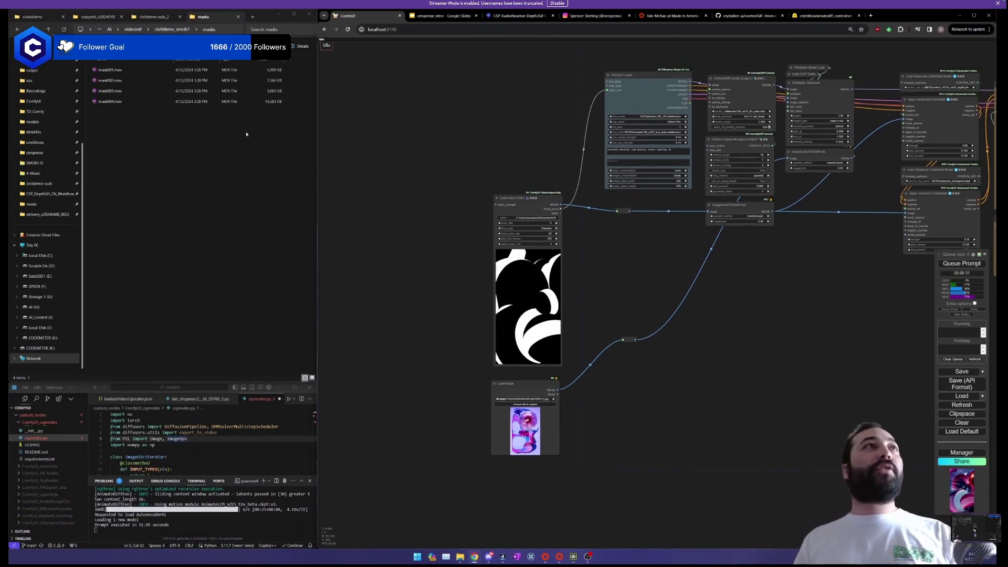
{"action": "scroll", "coordinate": [451, 199], "scroll_direction": "up", "scroll_amount": 2}
{"action": "left_click_drag", "start_coordinate": [434, 171], "coordinate": [474, 122]}
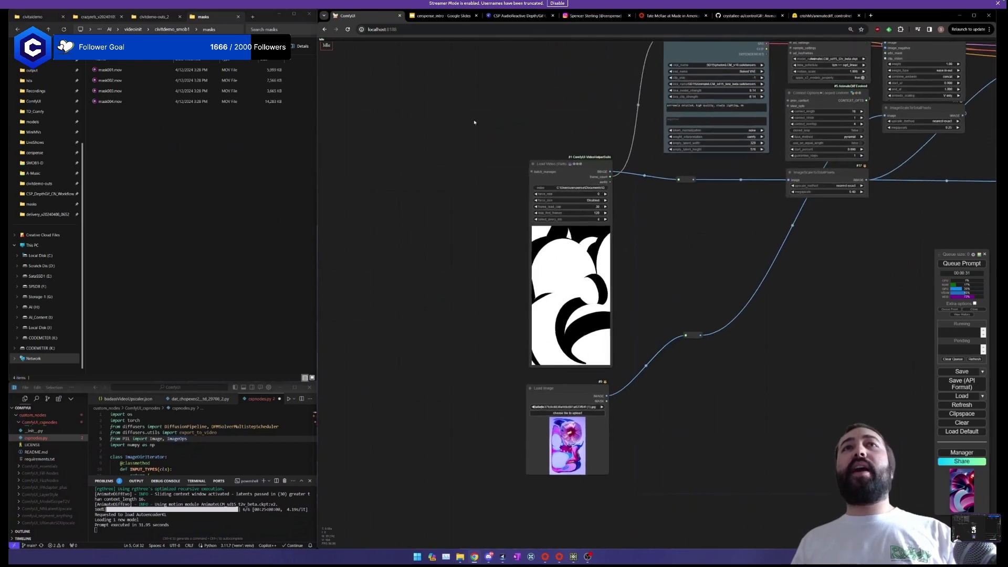
{"action": "left_click_drag", "start_coordinate": [426, 157], "coordinate": [435, 164]}
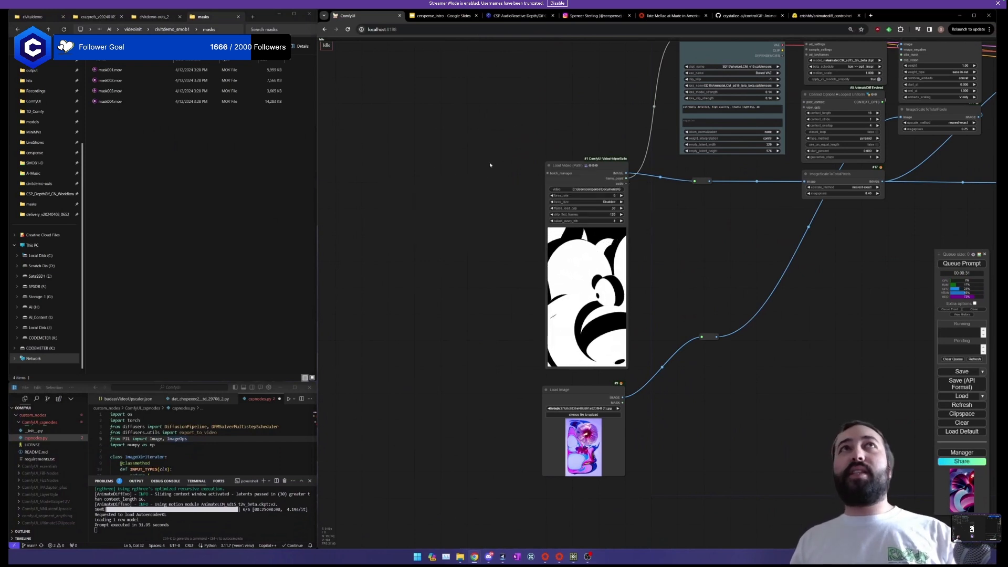
Find the Vid Dir Iterator node by searching for "vid dir" and add it before the Load Video (Path) node.
{"action": "double_click", "coordinate": [385, 178]}
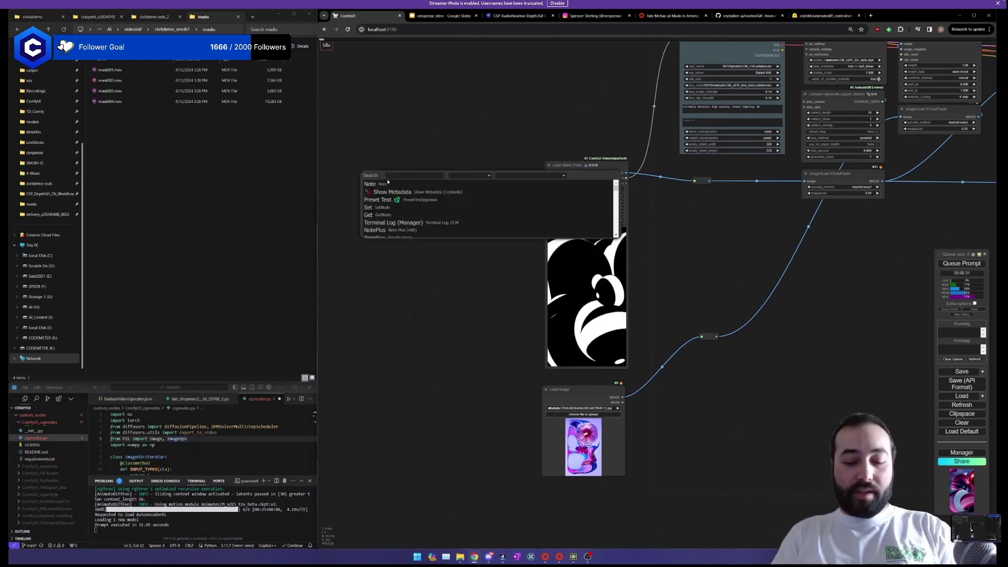
{"action": "type", "text": "vid"}
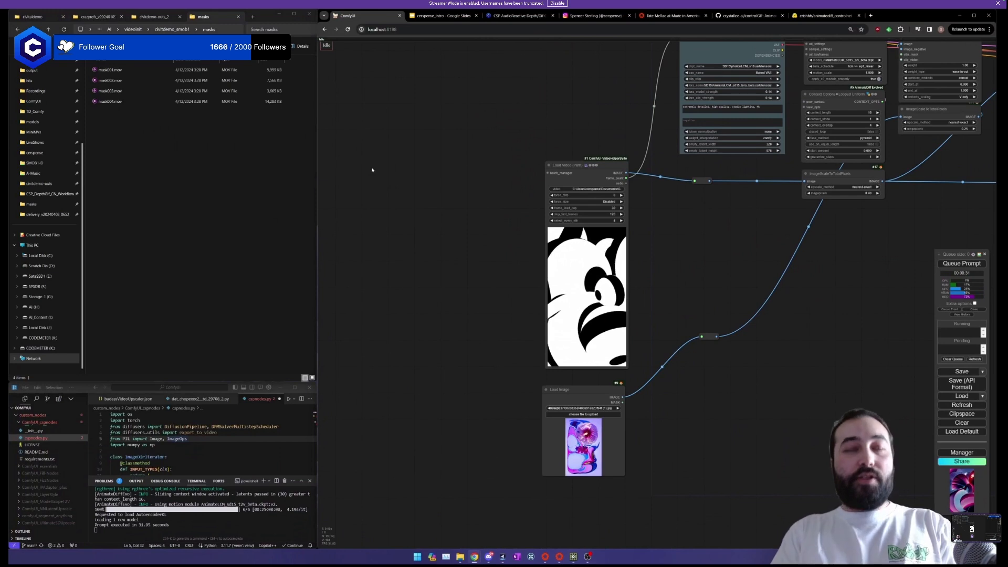
{"action": "double_click", "coordinate": [387, 196]}
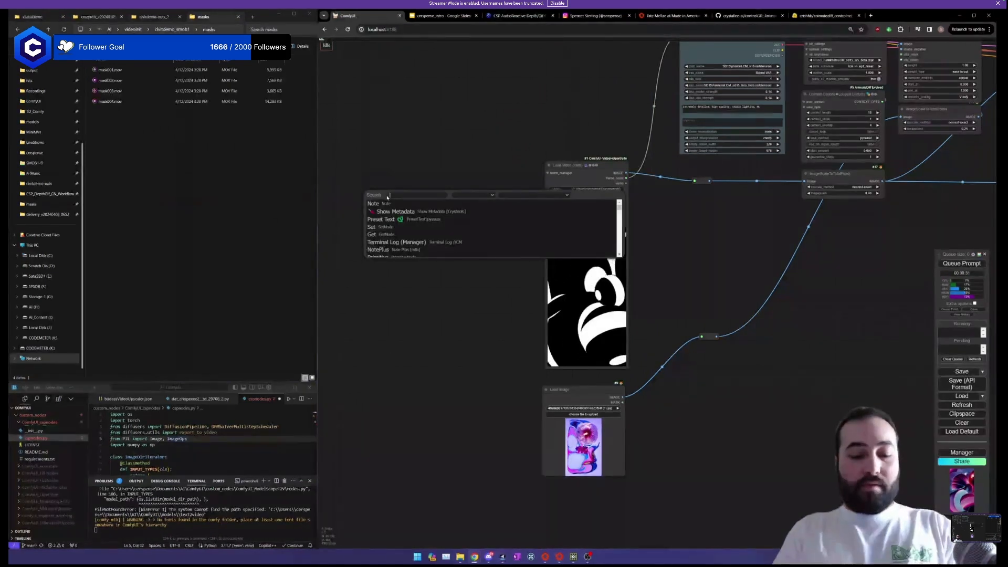
{"action": "type", "text": "vid dir"}
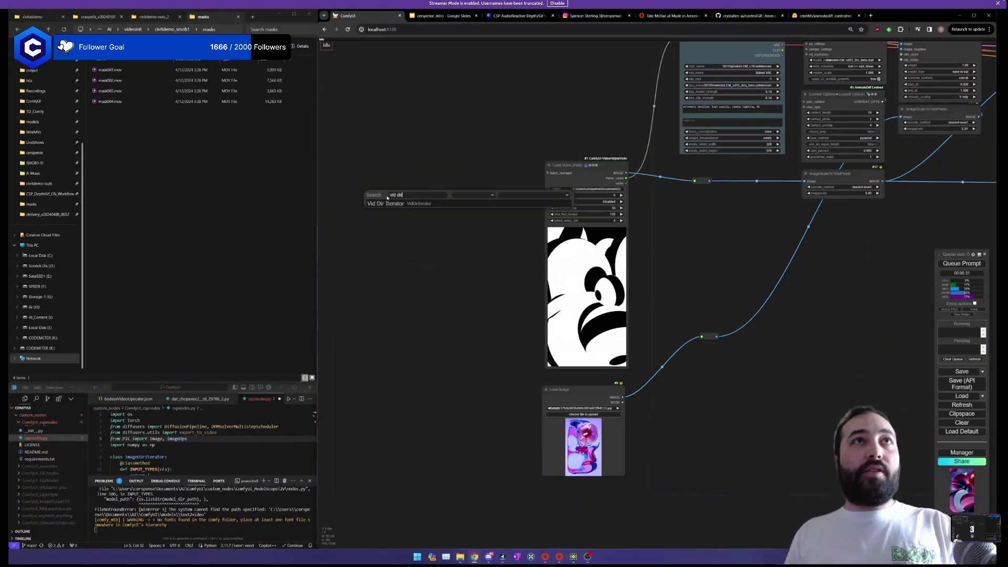
{"action": "left_click", "coordinate": [388, 202]}
{"action": "scroll", "coordinate": [413, 196], "scroll_direction": "up", "scroll_amount": 3}
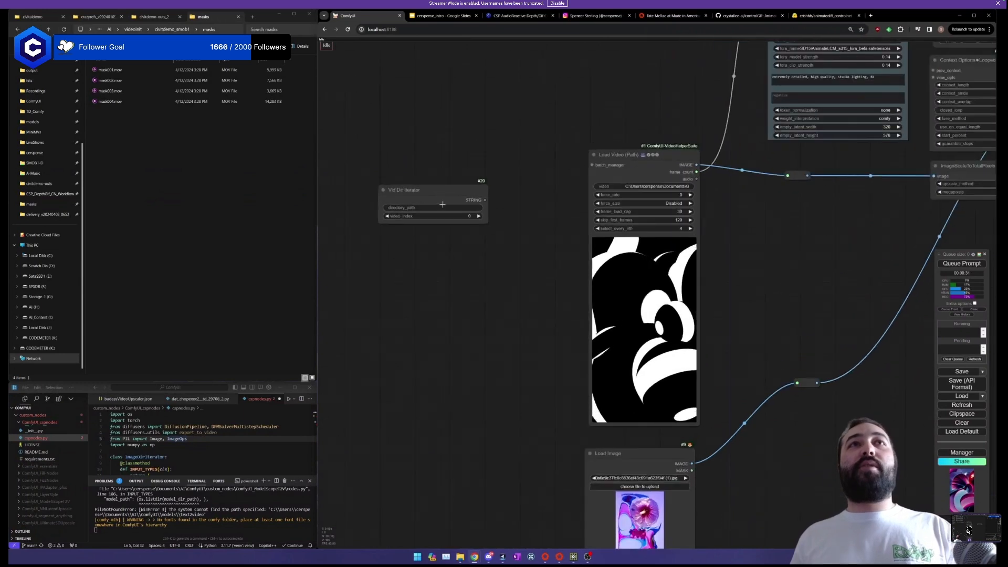
Check the video path in the Load Video (Path) node and move the Vid Dir Iterator node closer to it.
{"action": "left_click", "coordinate": [435, 208]}
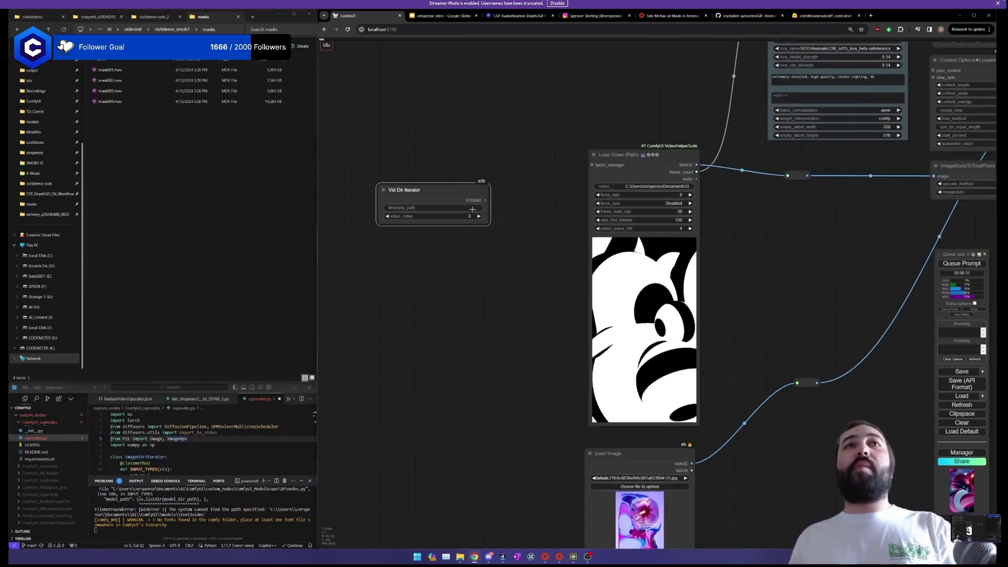
{"action": "left_click", "coordinate": [659, 184]}
{"action": "left_click", "coordinate": [659, 186]}
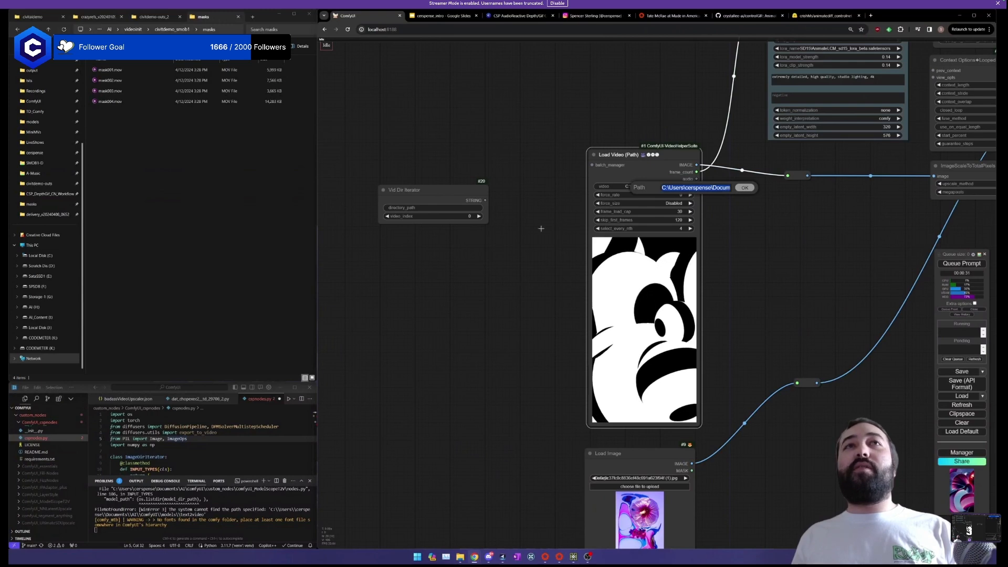
{"action": "key", "text": "Return"}
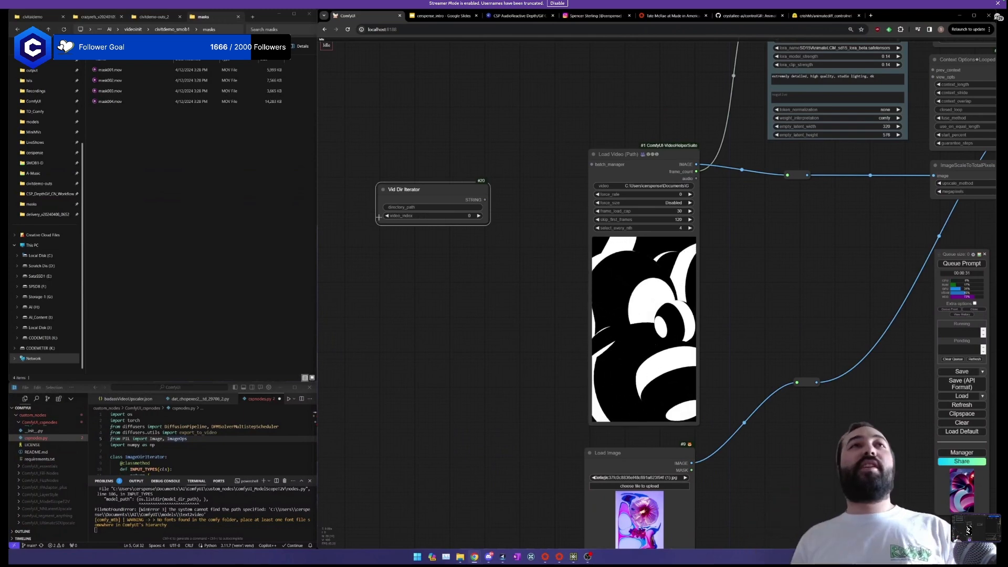
{"action": "left_click_drag", "start_coordinate": [445, 186], "coordinate": [478, 187]}
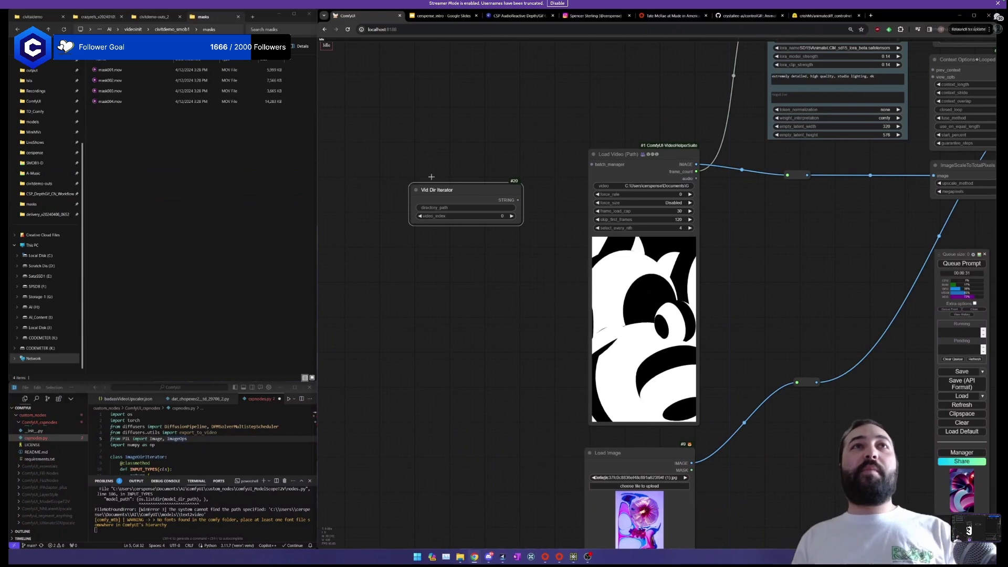
Copy the path of the civitaidemo masks folder in File Explorer and paste it as the Vid Dir Iterator's directory_path in ComfyUI.
{"action": "left_click", "coordinate": [33, 16]}
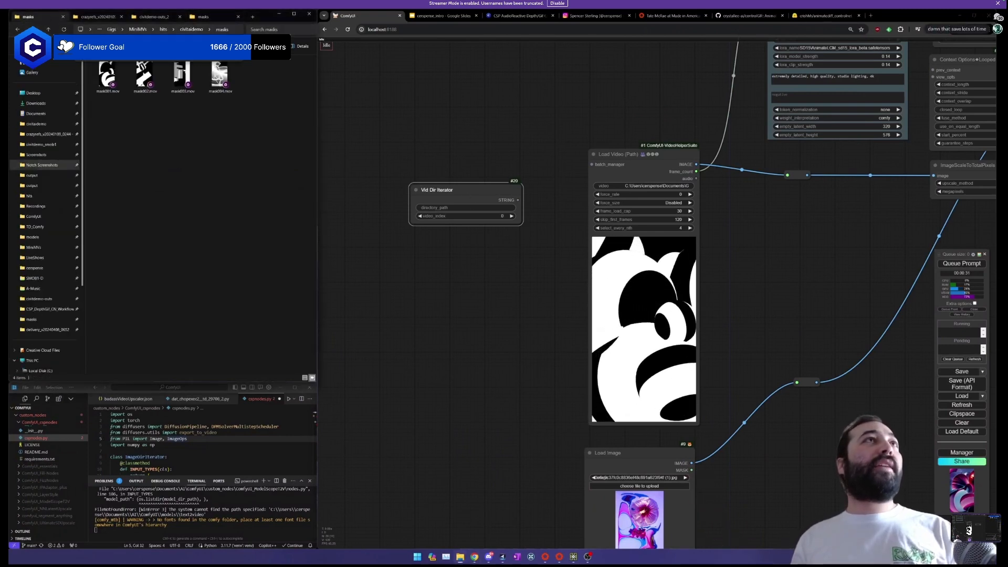
{"action": "left_click", "coordinate": [255, 94]}
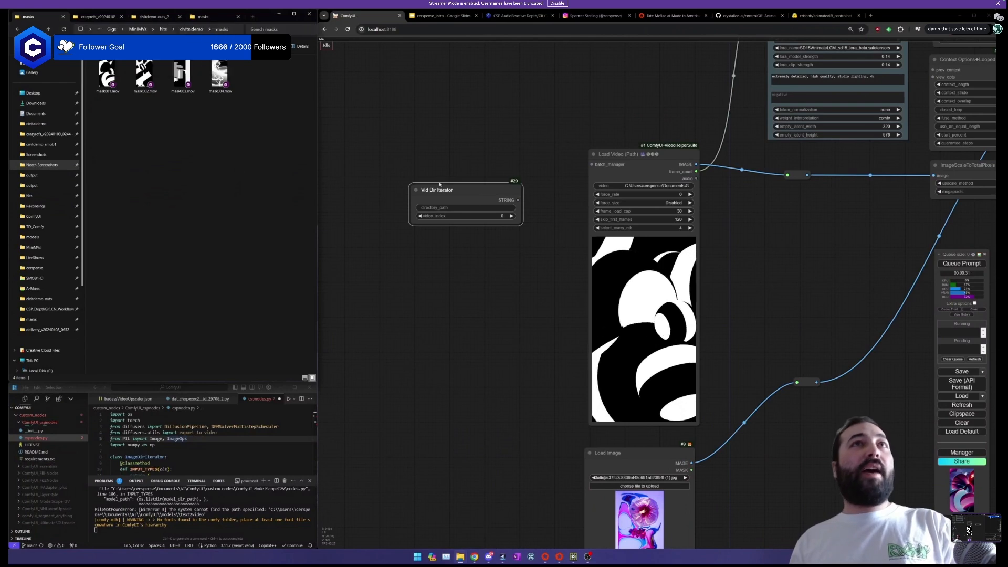
{"action": "left_click", "coordinate": [470, 207]}
{"action": "key", "text": "ctrl+v"}
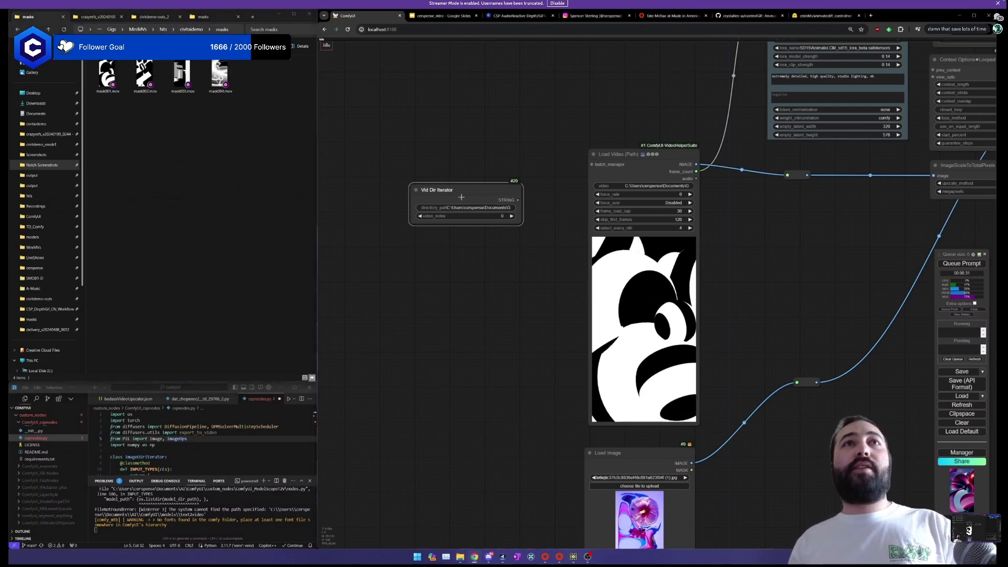
Move the Vid Dir Iterator slightly nearer to Load Video (Path) and convert its video_index to an input.
{"action": "left_click_drag", "start_coordinate": [461, 198], "coordinate": [489, 190]}
{"action": "left_click_drag", "start_coordinate": [430, 255], "coordinate": [509, 270]}
{"action": "right_click", "coordinate": [532, 224]}
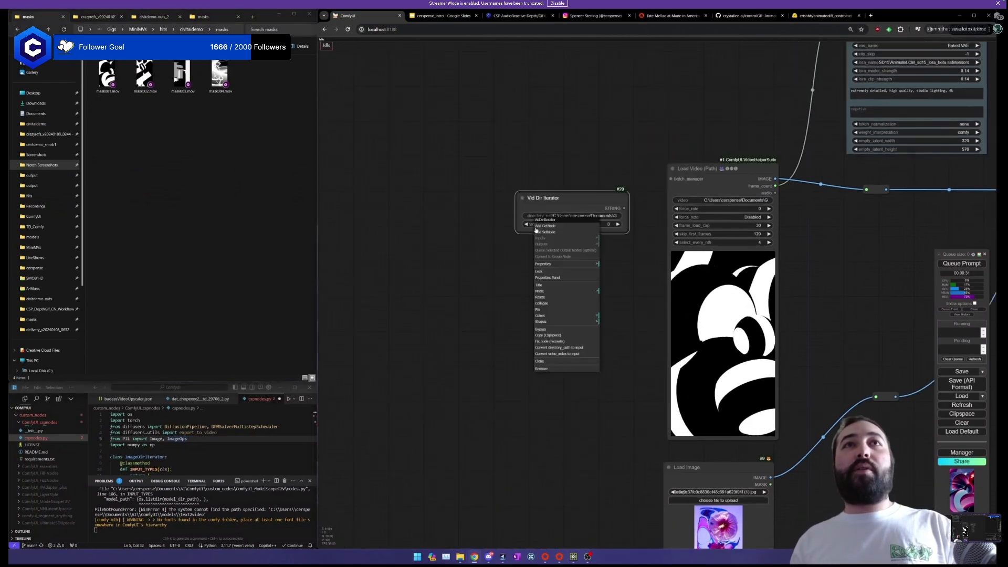
{"action": "left_click", "coordinate": [562, 353]}
{"action": "scroll", "coordinate": [520, 231], "scroll_direction": "up", "scroll_amount": 4}
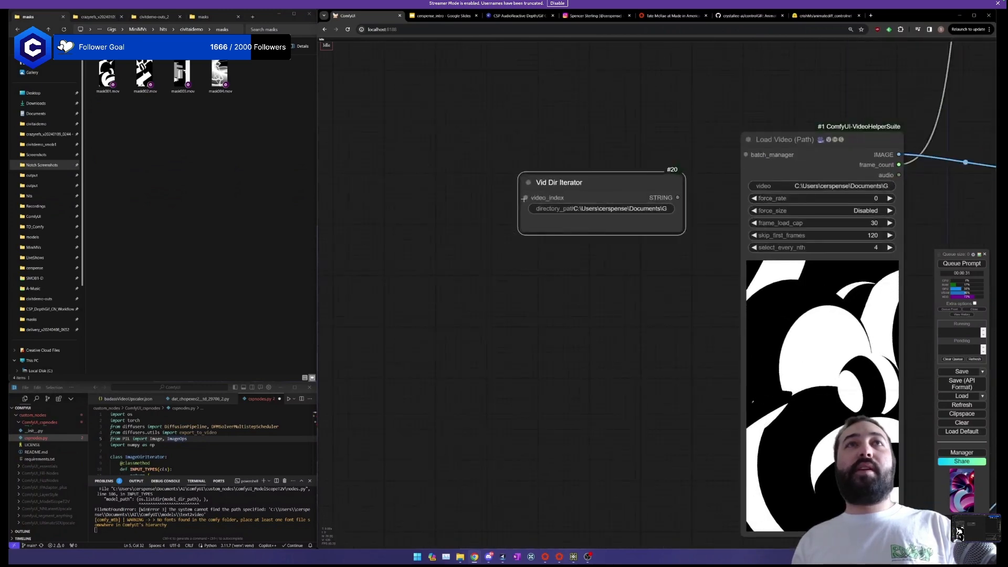
Feed video_index from a new Seed Everywhere node with control_after_generate set to increment.
{"action": "double_click", "coordinate": [444, 225]}
{"action": "type", "text": "seed"}
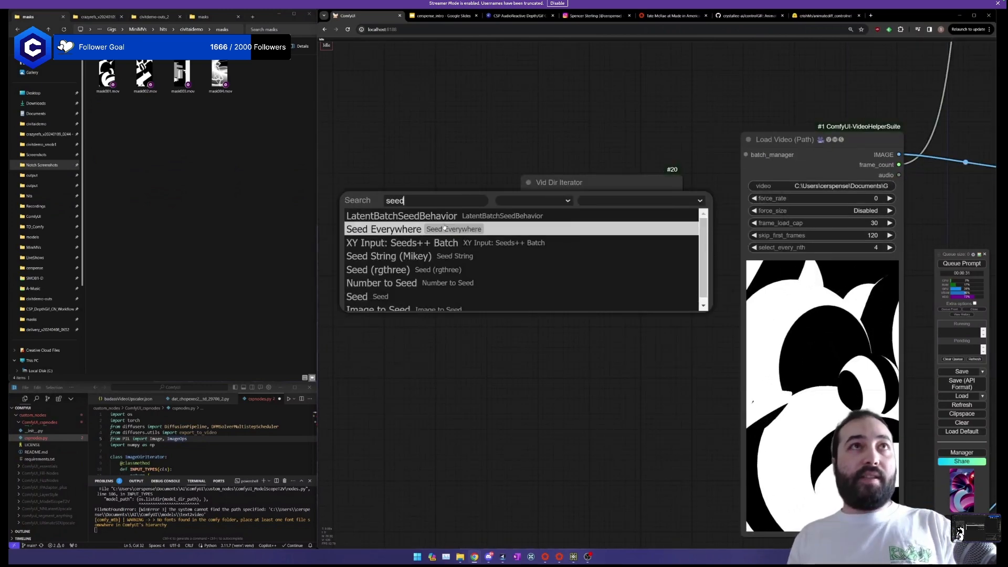
{"action": "left_click", "coordinate": [440, 230]}
{"action": "left_click_drag", "start_coordinate": [461, 383], "coordinate": [592, 373]}
{"action": "left_click_drag", "start_coordinate": [685, 219], "coordinate": [547, 201]}
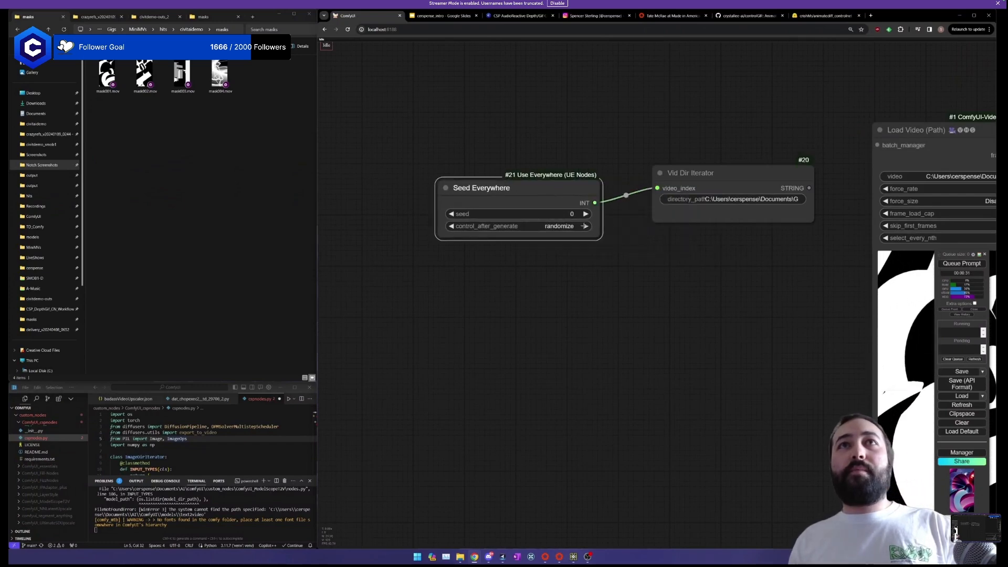
{"action": "left_click", "coordinate": [549, 226]}
{"action": "left_click", "coordinate": [555, 231]}
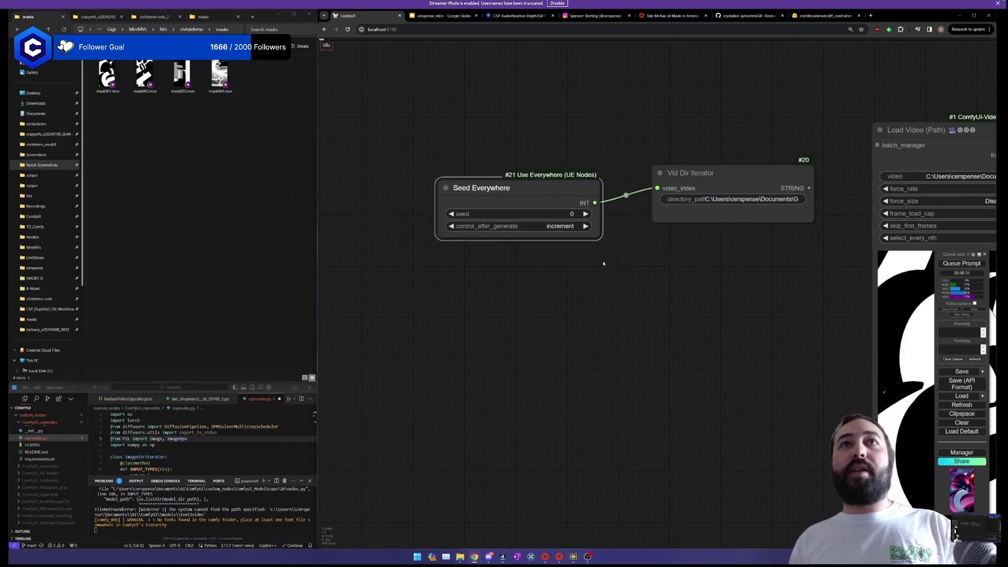
Convert the video field of Load Video (Path) to an input and connect the Vid Dir Iterator's STRING output to it.
{"action": "scroll", "coordinate": [603, 262], "scroll_direction": "down", "scroll_amount": 2}
{"action": "left_click_drag", "start_coordinate": [603, 265], "coordinate": [363, 290]}
{"action": "scroll", "coordinate": [514, 253], "scroll_direction": "down", "scroll_amount": 1}
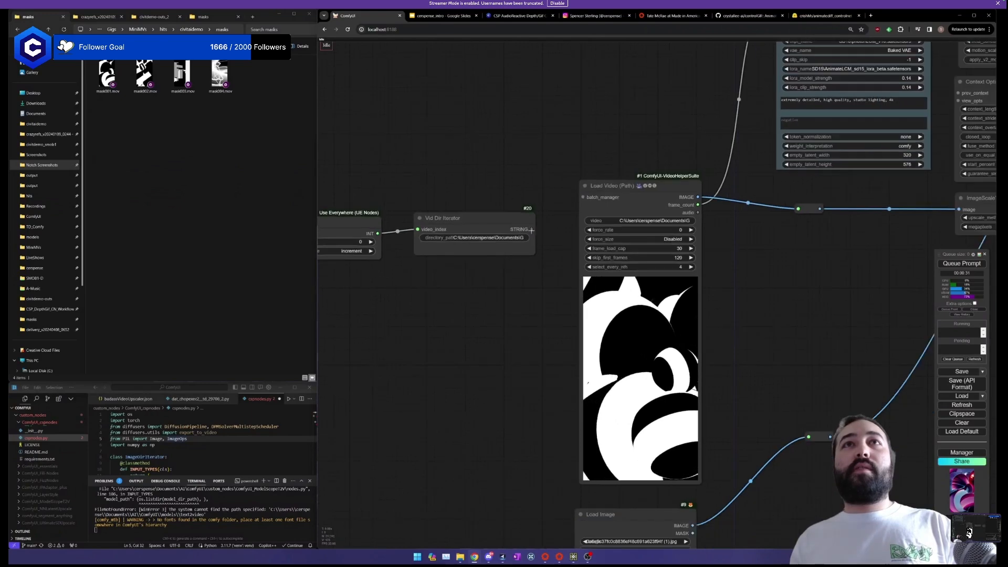
{"action": "right_click", "coordinate": [641, 311]}
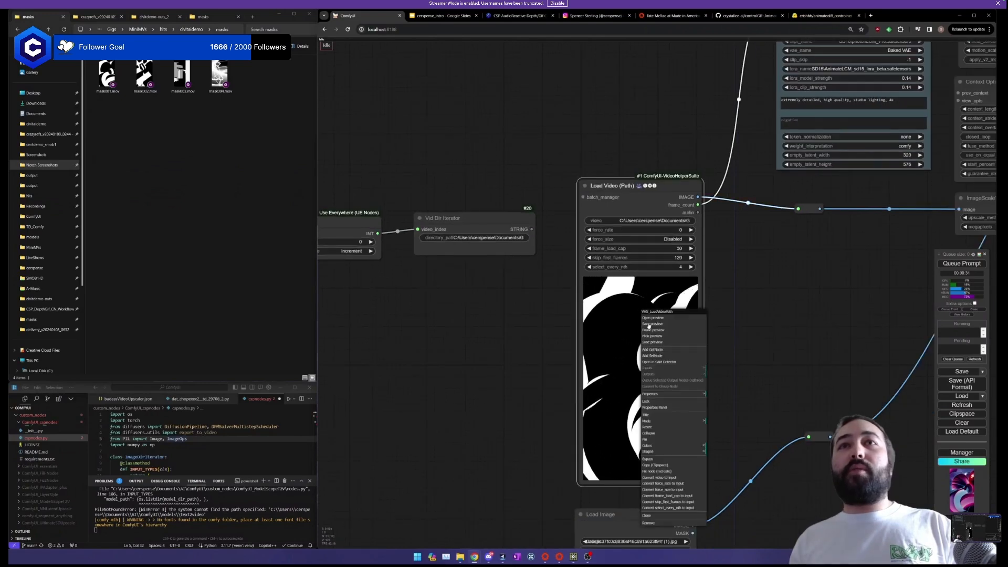
{"action": "left_click", "coordinate": [659, 477]}
{"action": "left_click_drag", "start_coordinate": [531, 229], "coordinate": [583, 205]}
Line up the Vid Dir Iterator and Seed Everywhere nodes close beside the Load Video (Path) node.
{"action": "left_click_drag", "start_coordinate": [530, 194], "coordinate": [594, 196]}
{"action": "left_click_drag", "start_coordinate": [566, 219], "coordinate": [578, 193]}
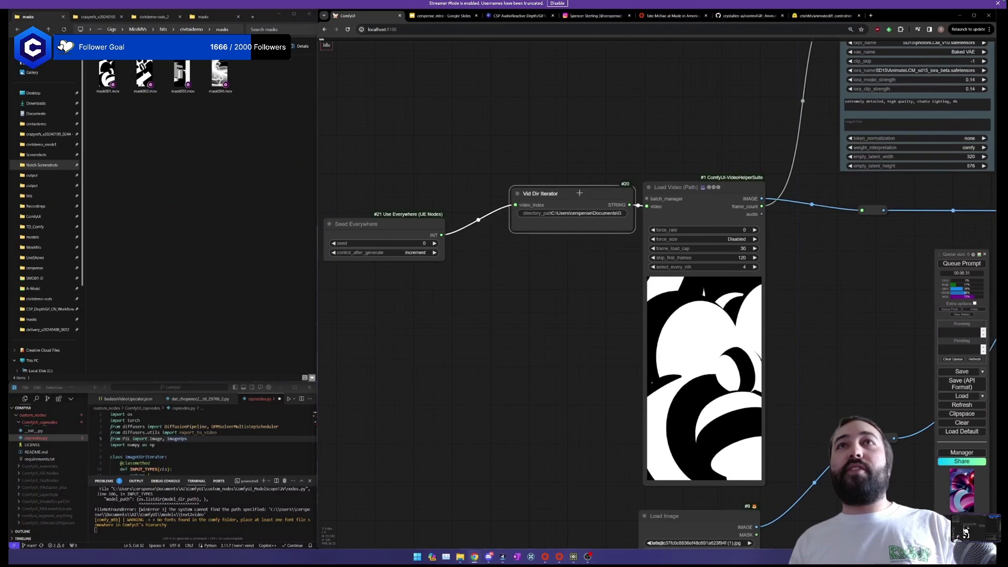
{"action": "left_click_drag", "start_coordinate": [398, 227], "coordinate": [462, 201]}
Duplicate the Video Combine node beside the original and set the copy's format to video/h264-mp4.
{"action": "scroll", "coordinate": [505, 269], "scroll_direction": "down", "scroll_amount": 2}
{"action": "scroll", "coordinate": [505, 270], "scroll_direction": "down", "scroll_amount": 1}
{"action": "left_click_drag", "start_coordinate": [505, 270], "coordinate": [391, 251]}
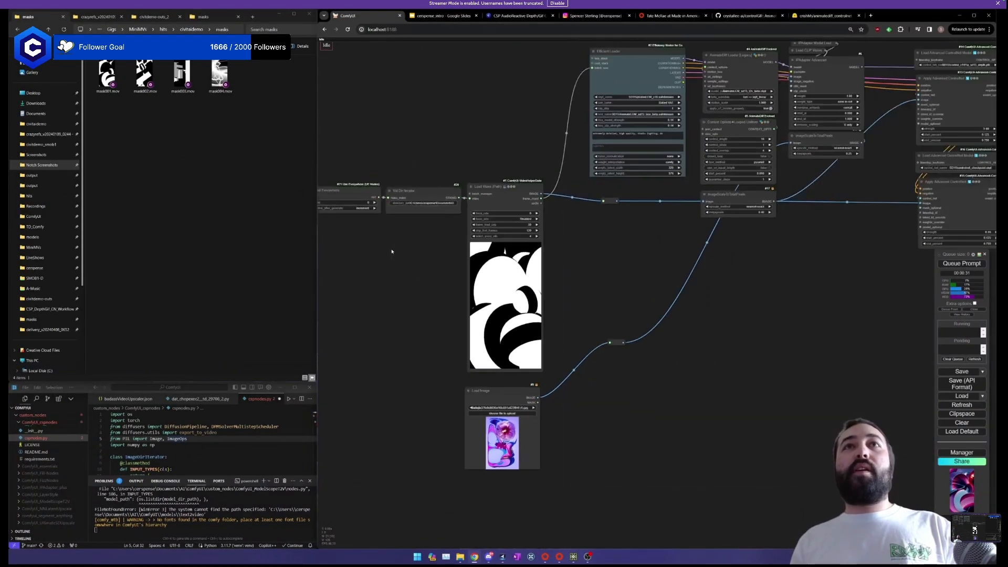
{"action": "scroll", "coordinate": [601, 235], "scroll_direction": "down", "scroll_amount": 3}
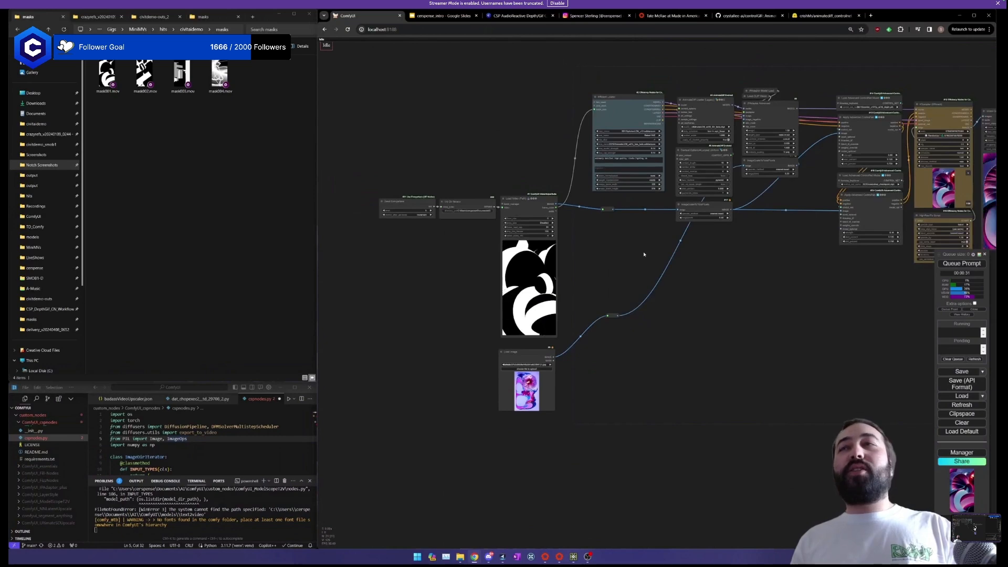
{"action": "left_click_drag", "start_coordinate": [888, 311], "coordinate": [653, 334]}
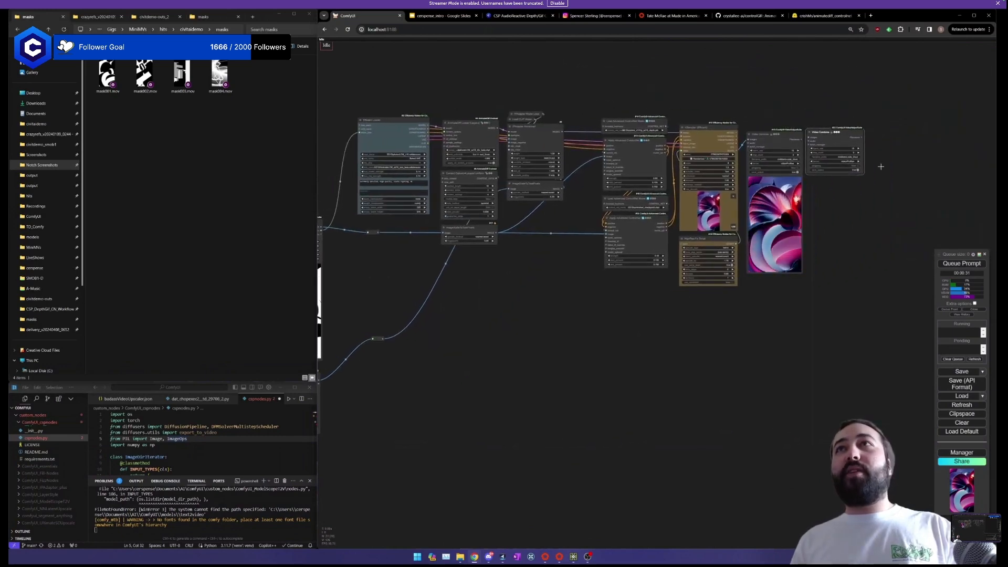
{"action": "scroll", "coordinate": [840, 152], "scroll_direction": "up", "scroll_amount": 5}
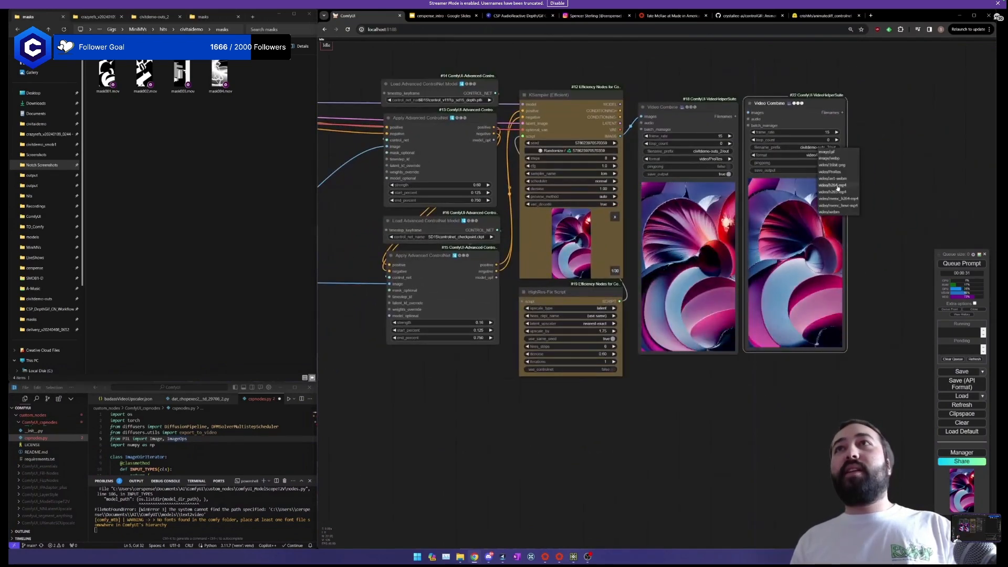
{"action": "left_click", "coordinate": [838, 186]}
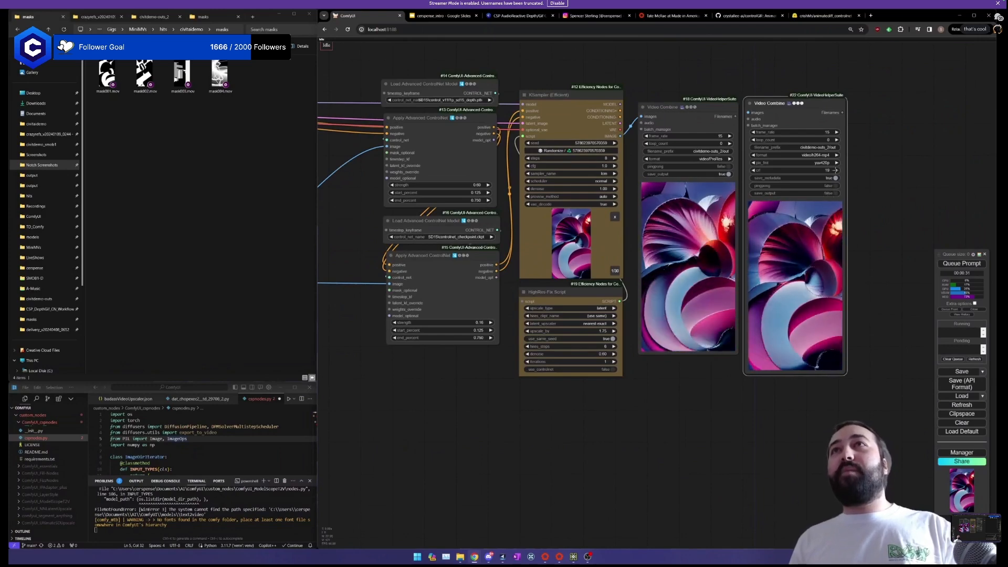
{"action": "scroll", "coordinate": [834, 170], "scroll_direction": "down", "scroll_amount": 5}
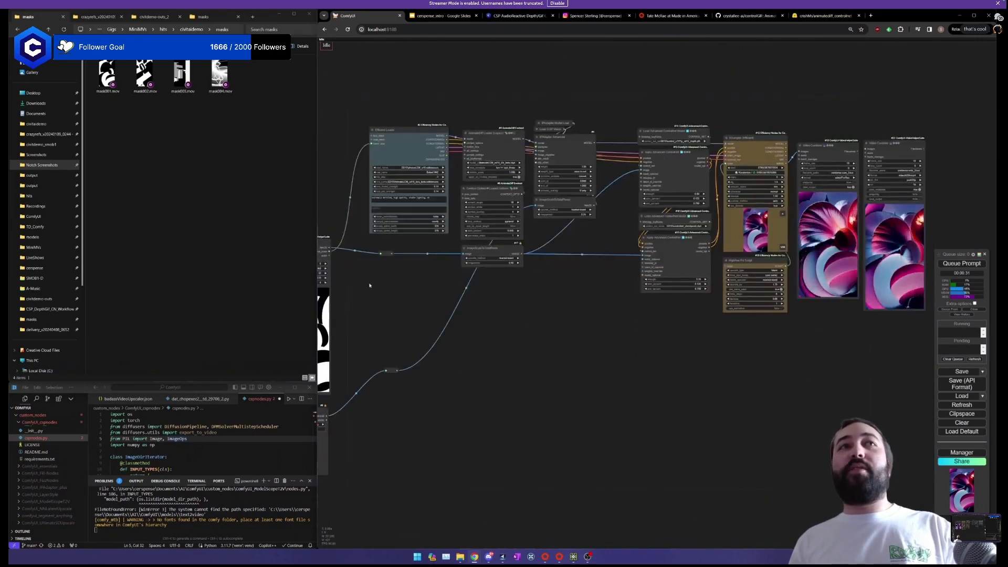
{"action": "left_click_drag", "start_coordinate": [370, 285], "coordinate": [387, 282]}
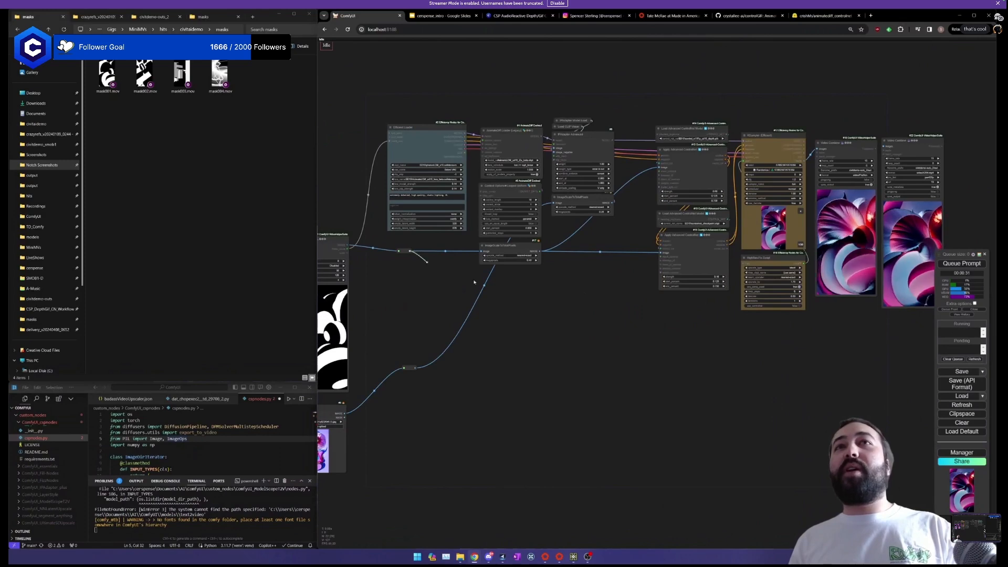
Add an Image Dir Iterator node beside Load Image and set its directory_path to the crazyrefs_v20240109_0244 - Copy folder.
{"action": "left_click_drag", "start_coordinate": [880, 119], "coordinate": [802, 102]}
{"action": "scroll", "coordinate": [811, 115], "scroll_direction": "up", "scroll_amount": 4}
{"action": "left_click_drag", "start_coordinate": [530, 430], "coordinate": [926, 366]}
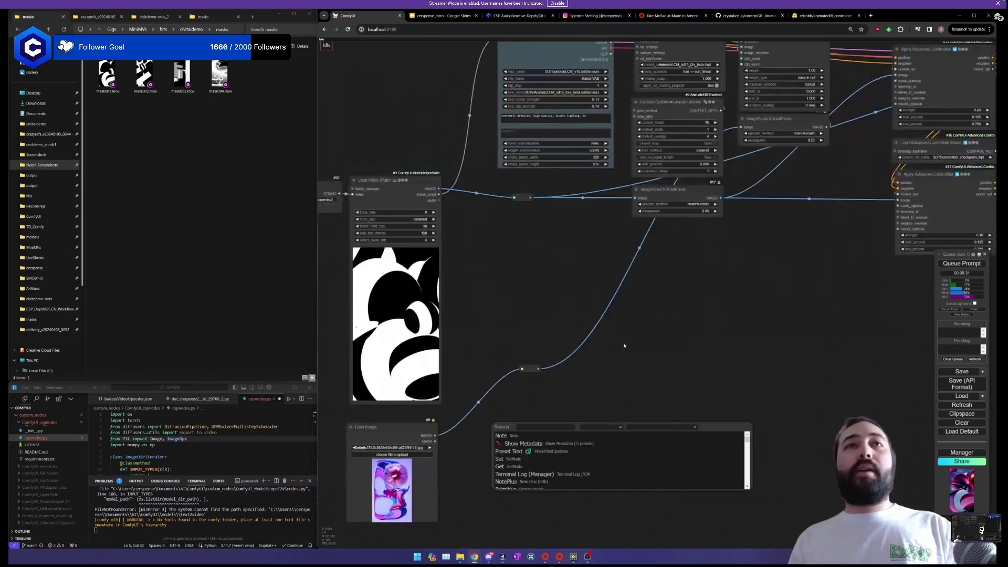
{"action": "left_click_drag", "start_coordinate": [547, 391], "coordinate": [778, 367]}
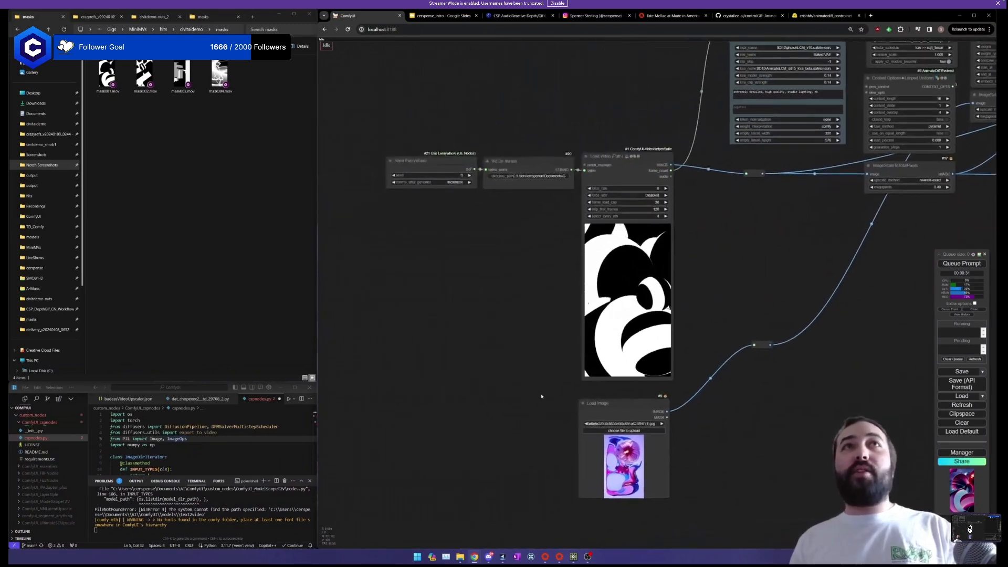
{"action": "double_click", "coordinate": [502, 392]}
{"action": "type", "text": "im"}
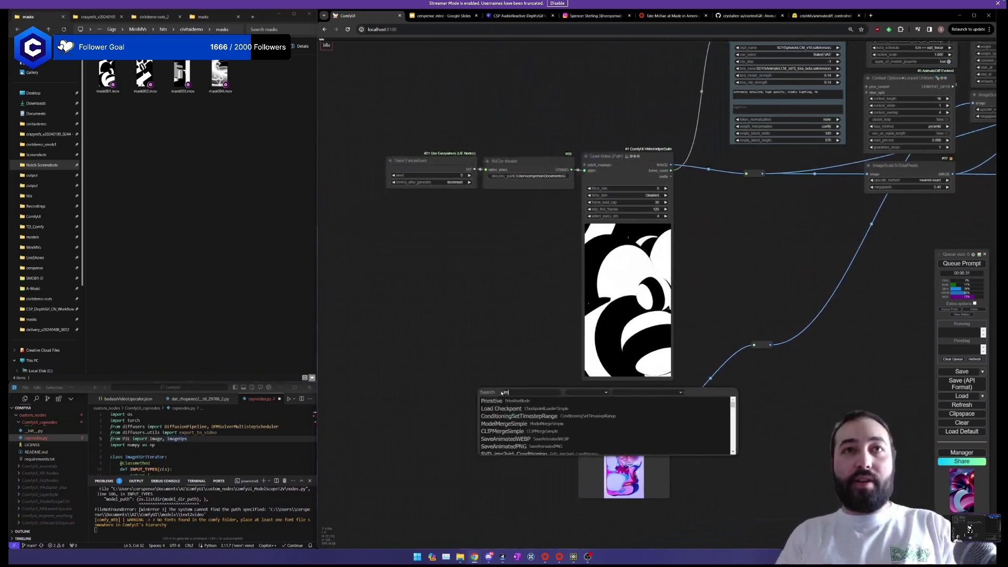
{"action": "type", "text": "age dir"}
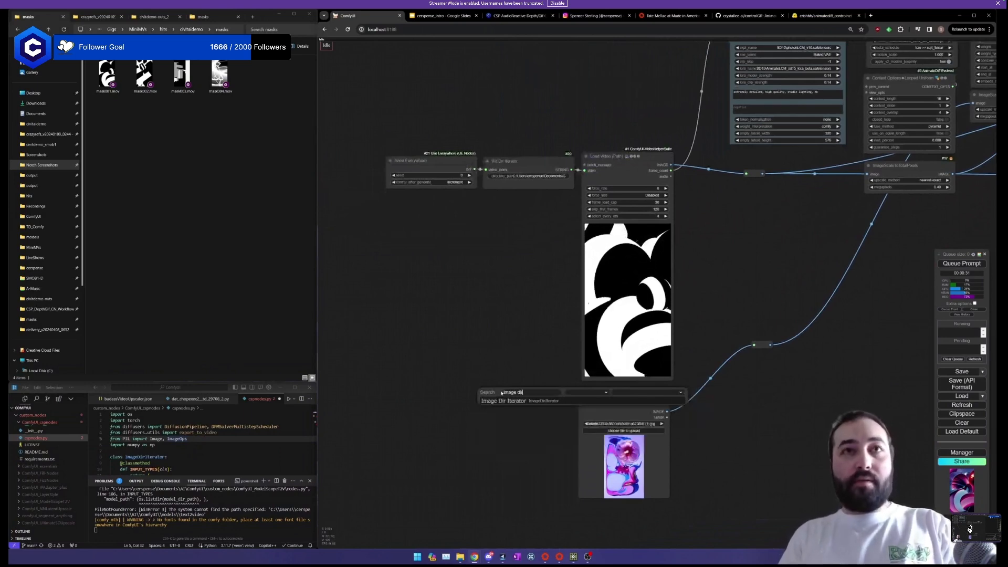
{"action": "key", "text": "Return"}
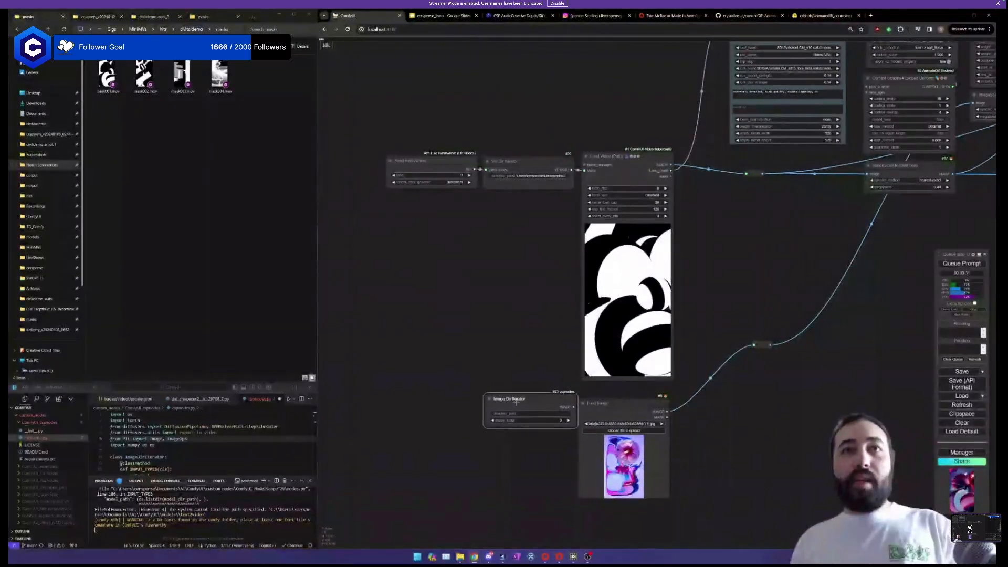
{"action": "left_click", "coordinate": [97, 16]}
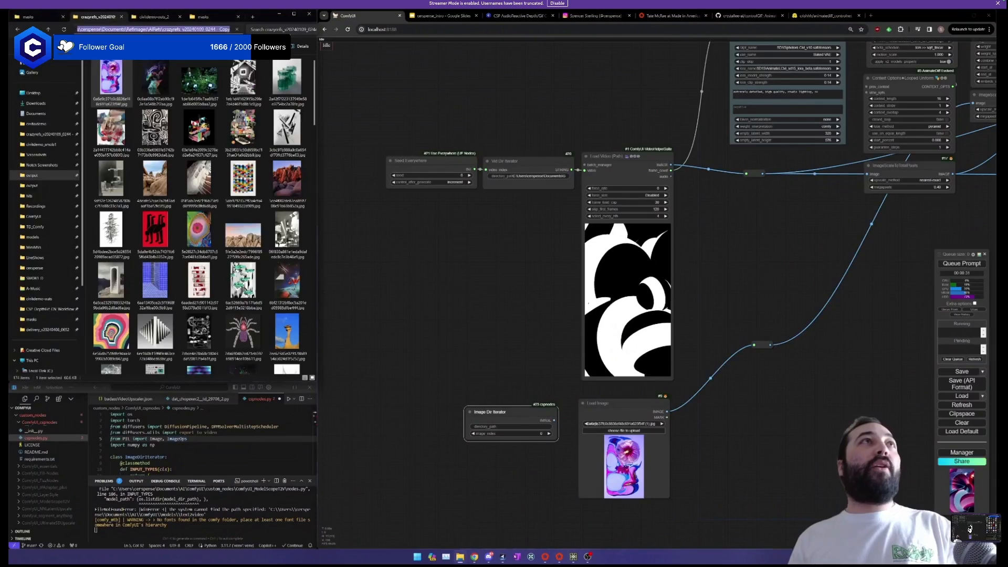
{"action": "left_click", "coordinate": [501, 424]}
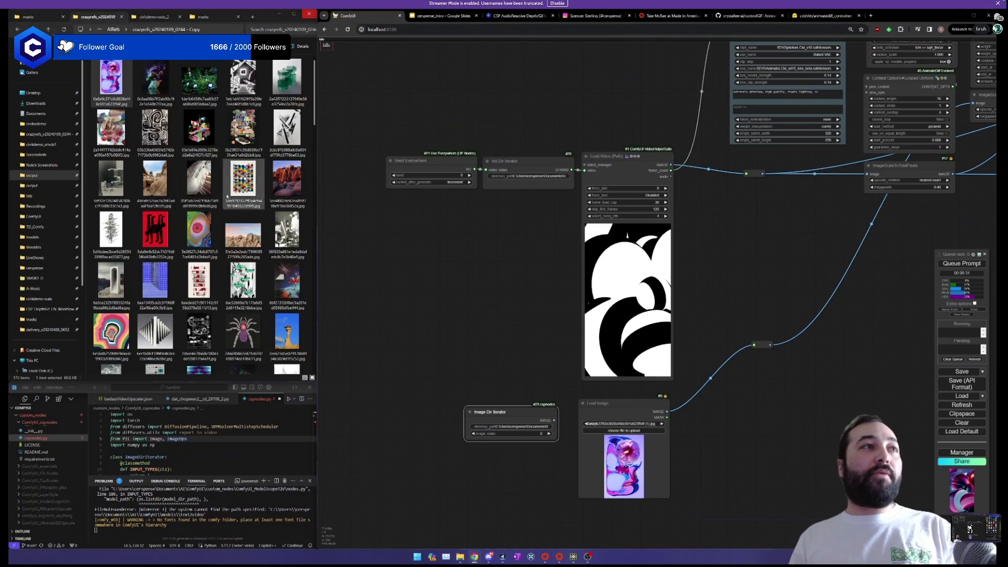
Convert the Image Dir Iterator's image_index to an input and feed it from a duplicated Seed Everywhere node with seed 66.
{"action": "scroll", "coordinate": [524, 458], "scroll_direction": "up", "scroll_amount": 3}
{"action": "left_click_drag", "start_coordinate": [549, 467], "coordinate": [637, 496]}
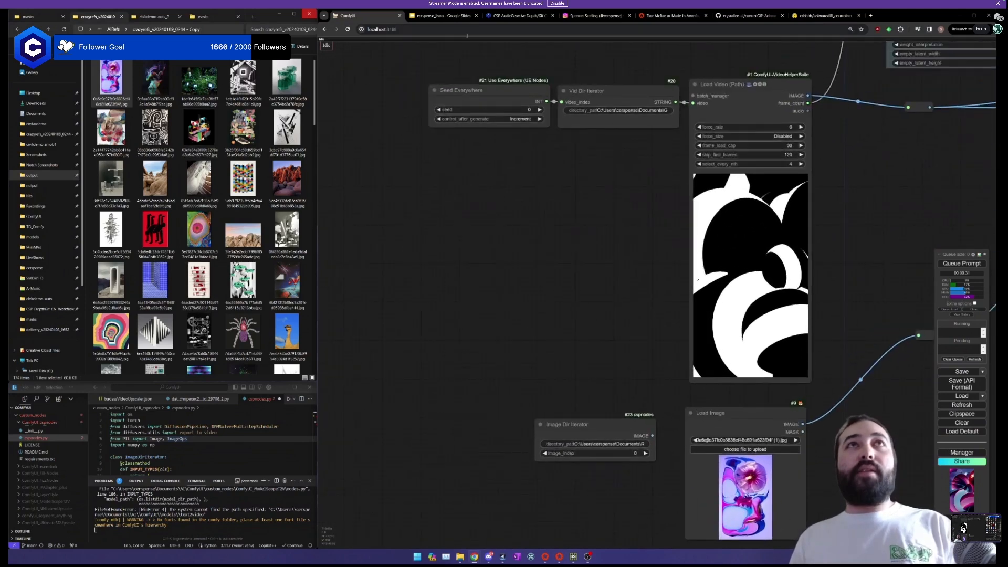
{"action": "left_click", "coordinate": [471, 97], "text": "alt"}
{"action": "left_click_drag", "start_coordinate": [475, 141], "coordinate": [417, 452]}
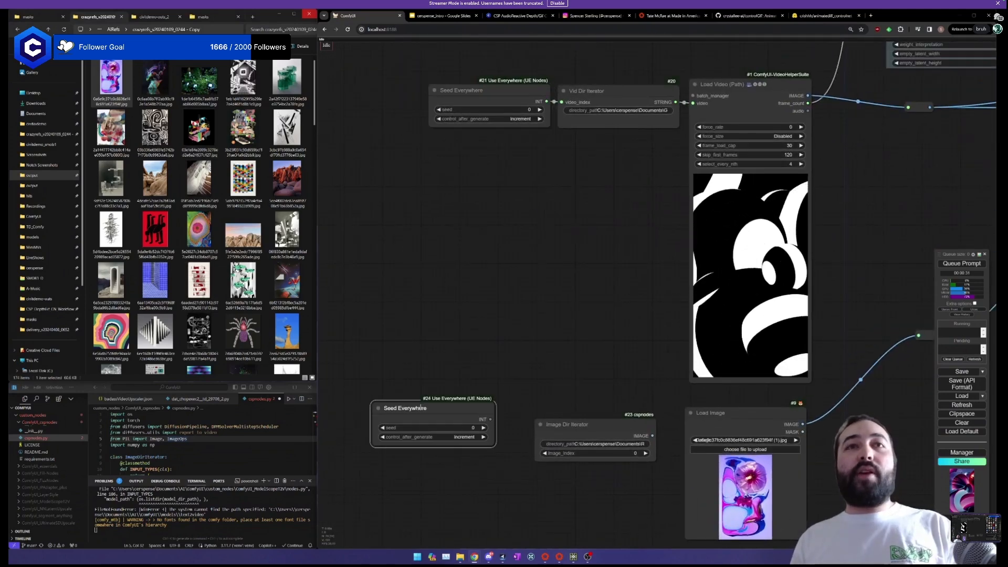
{"action": "right_click", "coordinate": [577, 458]}
{"action": "left_click", "coordinate": [590, 527]}
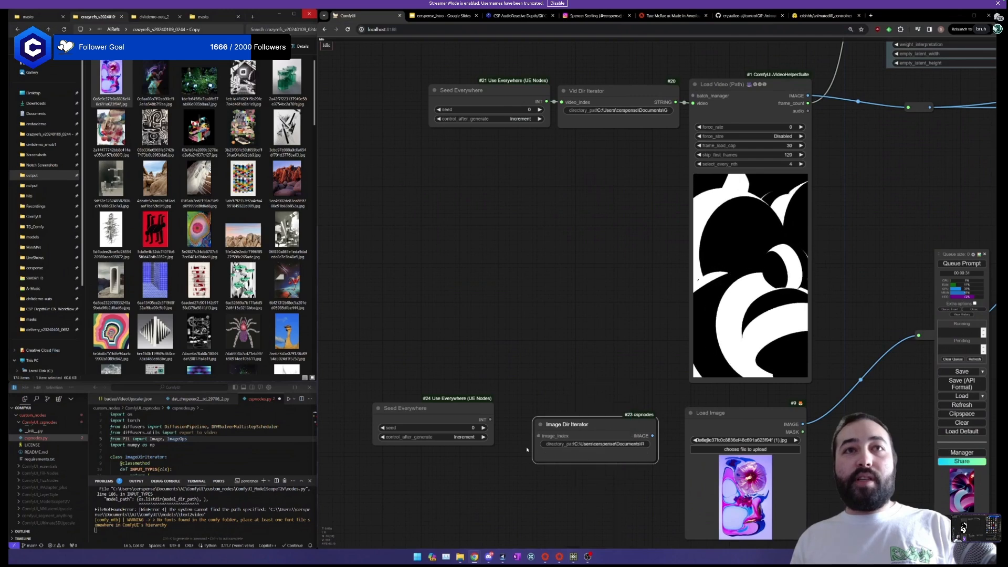
{"action": "left_click_drag", "start_coordinate": [492, 420], "coordinate": [539, 435]}
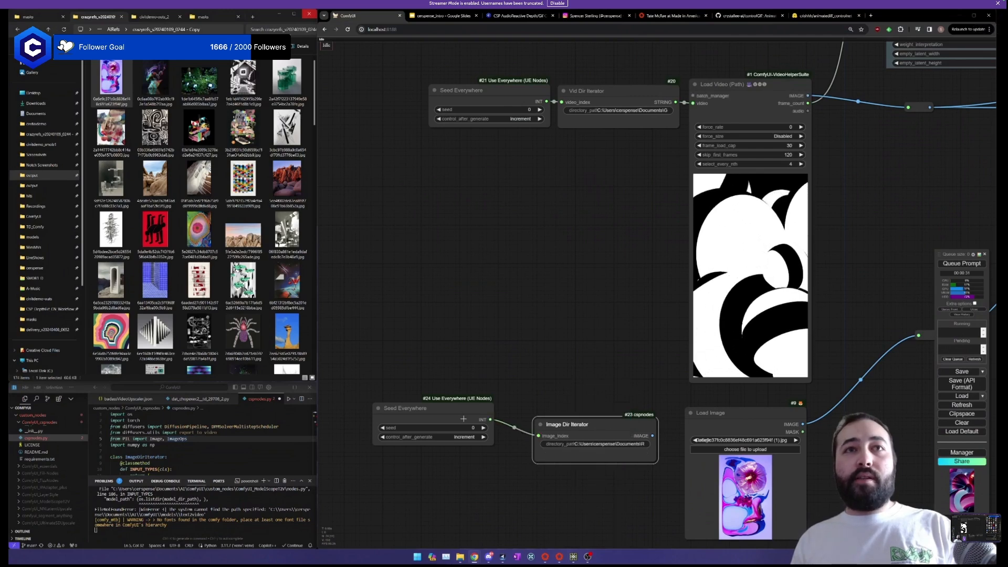
{"action": "left_click_drag", "start_coordinate": [437, 410], "coordinate": [487, 450]}
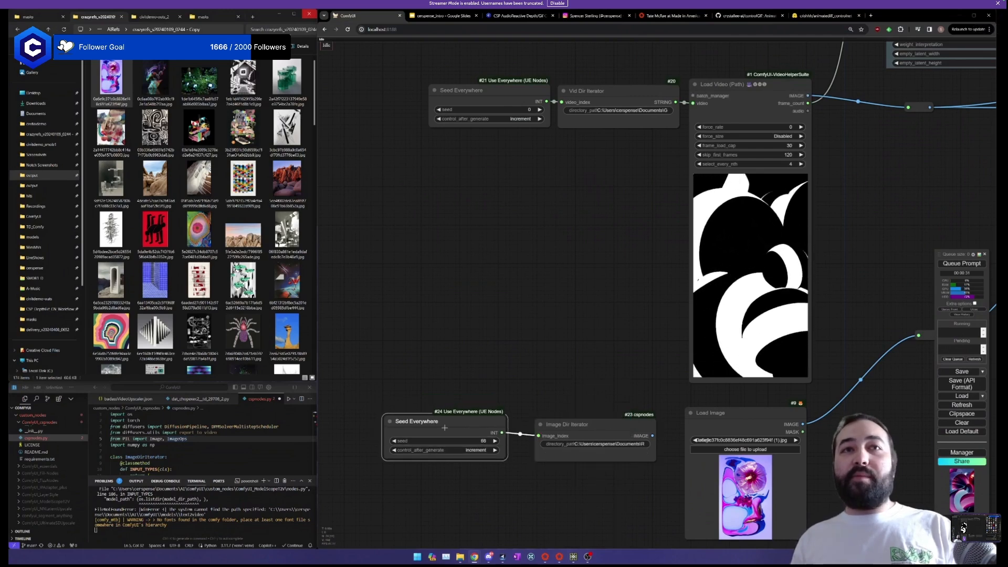
Attach a Preview Image node to the Image Dir Iterator's IMAGE output and place it just below the iterator.
{"action": "scroll", "coordinate": [519, 312], "scroll_direction": "down", "scroll_amount": 3}
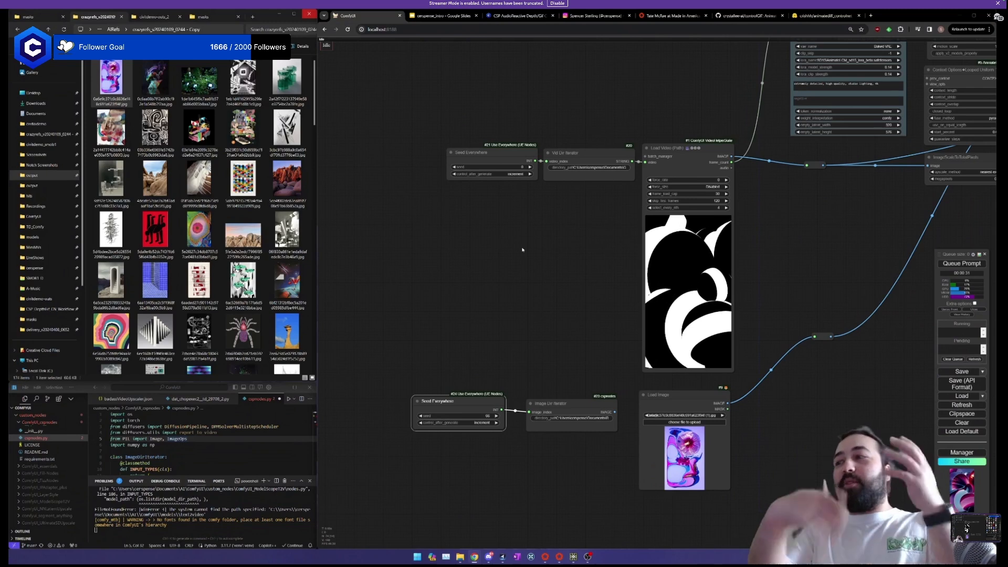
{"action": "left_click", "coordinate": [716, 271]}
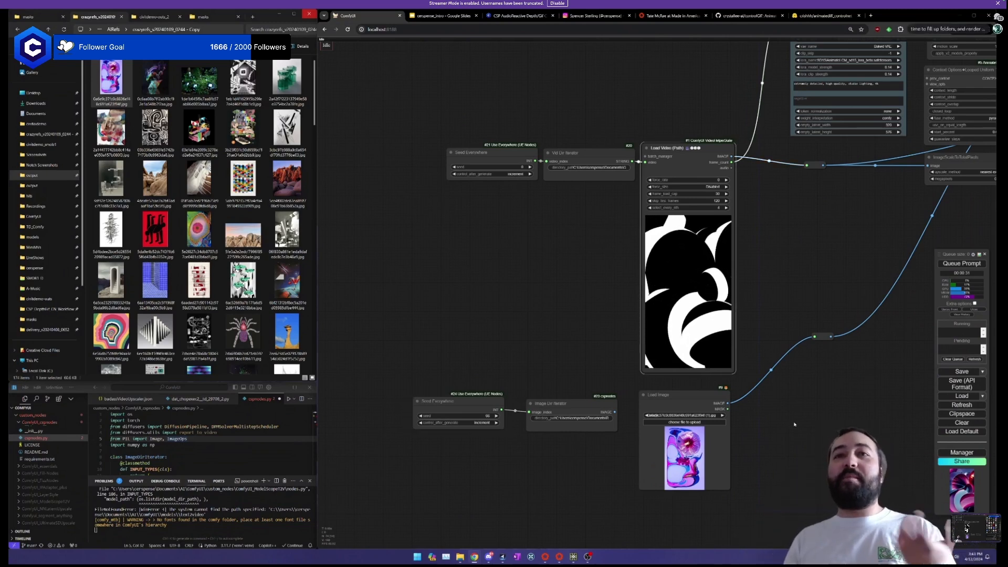
{"action": "left_click_drag", "start_coordinate": [794, 424], "coordinate": [699, 413]}
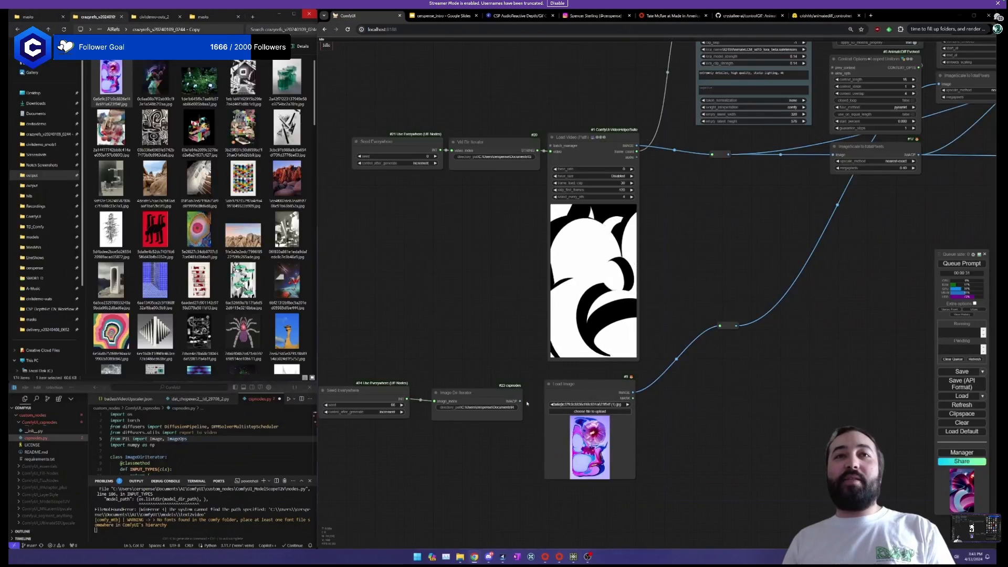
{"action": "left_click_drag", "start_coordinate": [463, 463], "coordinate": [461, 464]}
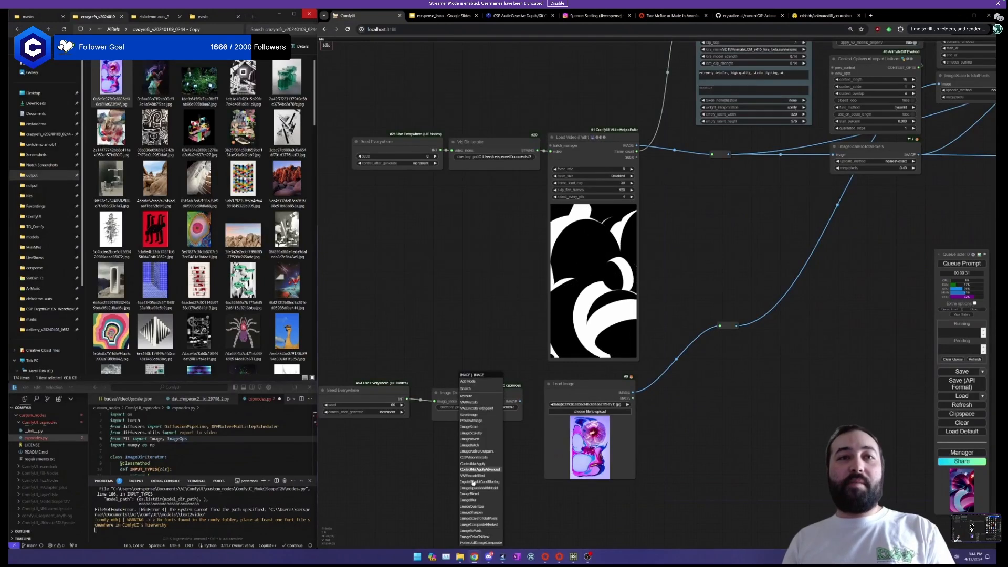
{"action": "left_click", "coordinate": [471, 420]}
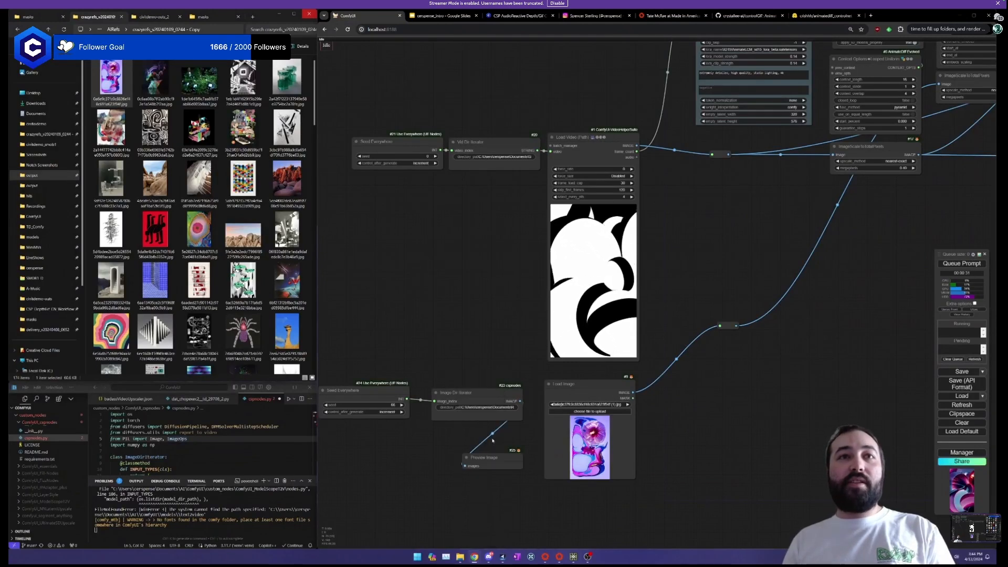
{"action": "left_click_drag", "start_coordinate": [500, 454], "coordinate": [511, 424]}
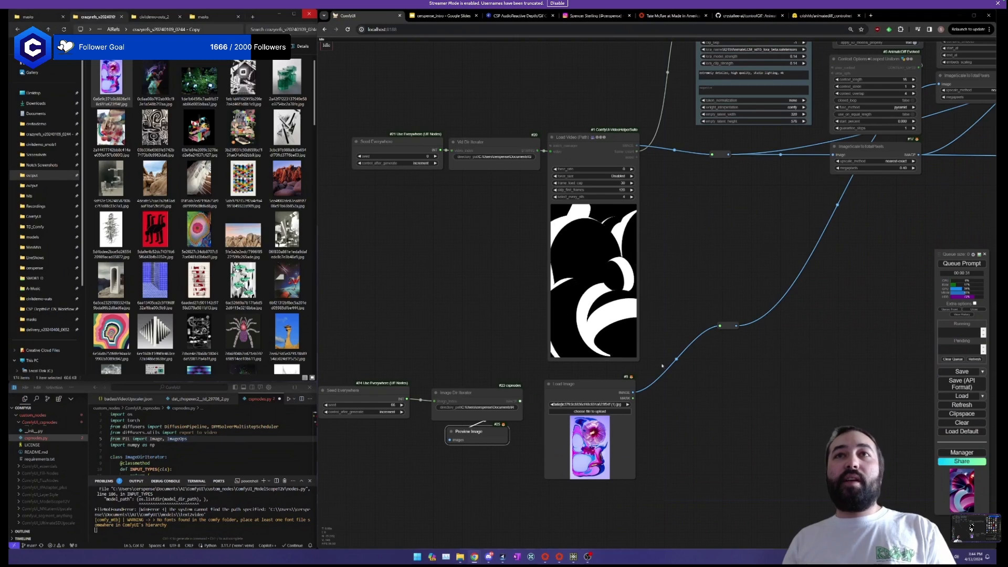
Connect the Image Dir Iterator's IMAGE output to the reference image reroute in place of Load Image, and rearrange these nodes below Load Video.
{"action": "left_click_drag", "start_coordinate": [720, 326], "coordinate": [720, 325]}
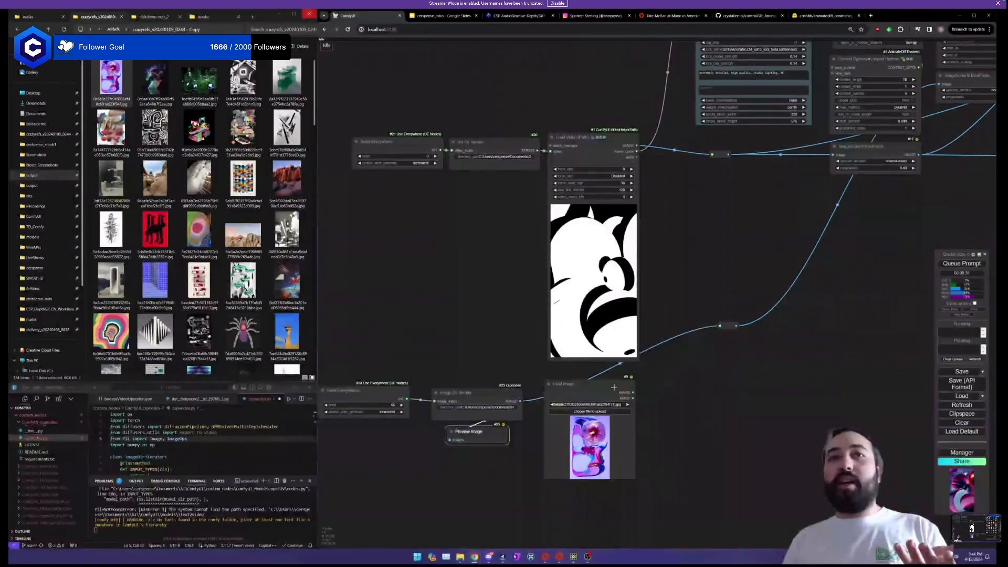
{"action": "left_click_drag", "start_coordinate": [610, 387], "coordinate": [527, 464]}
{"action": "left_click_drag", "start_coordinate": [728, 326], "coordinate": [677, 397]}
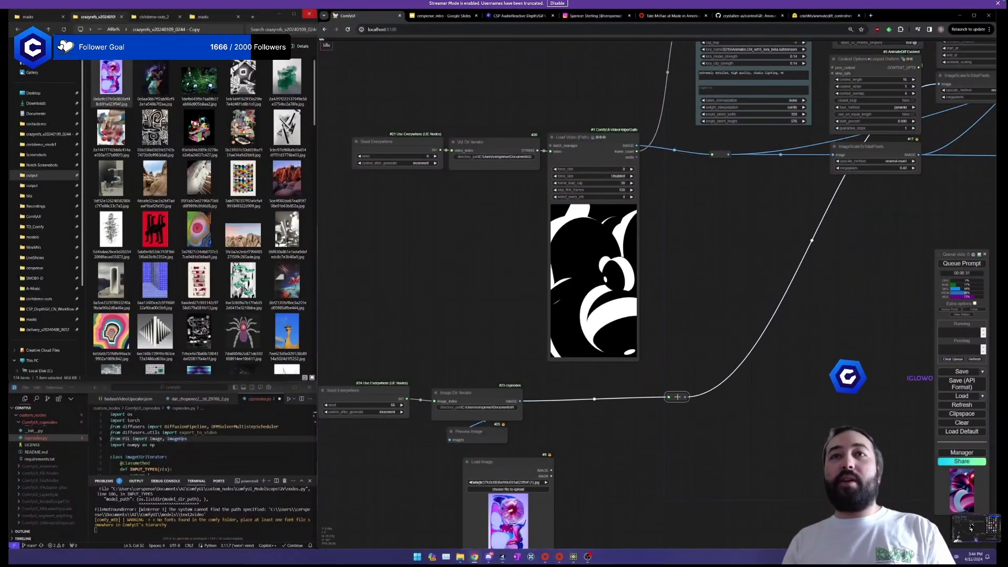
{"action": "left_click_drag", "start_coordinate": [349, 394], "coordinate": [456, 384]}
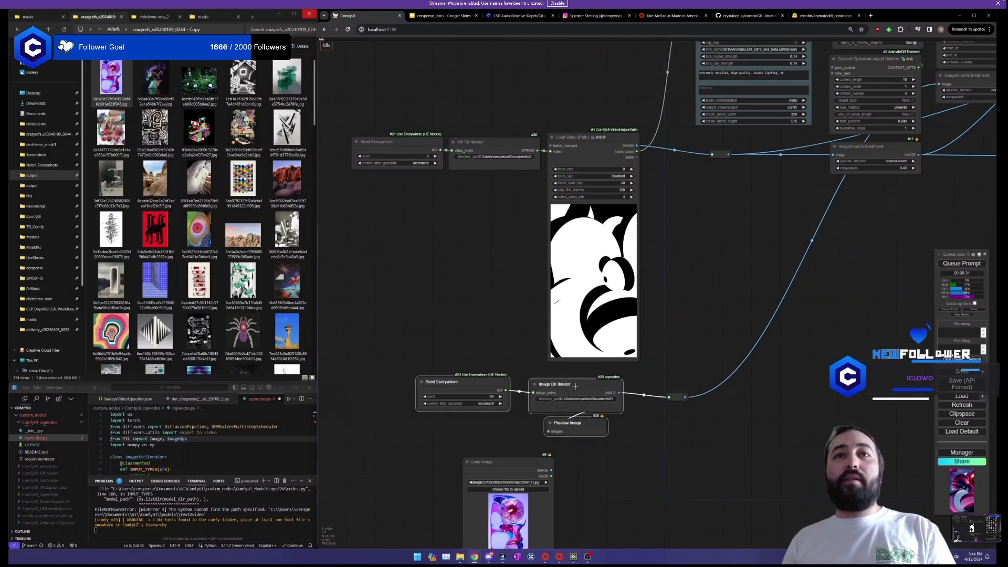
{"action": "left_click_drag", "start_coordinate": [505, 468], "coordinate": [370, 451]}
{"action": "scroll", "coordinate": [541, 449], "scroll_direction": "down", "scroll_amount": 3}
{"action": "left_click_drag", "start_coordinate": [671, 388], "coordinate": [663, 384]}
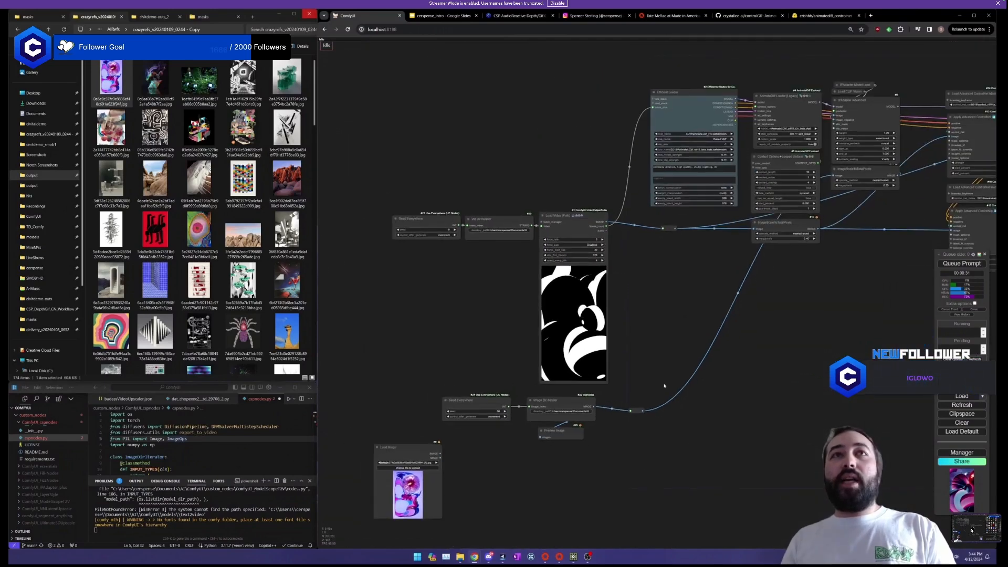
Queue the prompt and check the reference picture shown in the Preview Image node.
{"action": "scroll", "coordinate": [630, 354], "scroll_direction": "up", "scroll_amount": 3}
{"action": "left_click", "coordinate": [974, 264]}
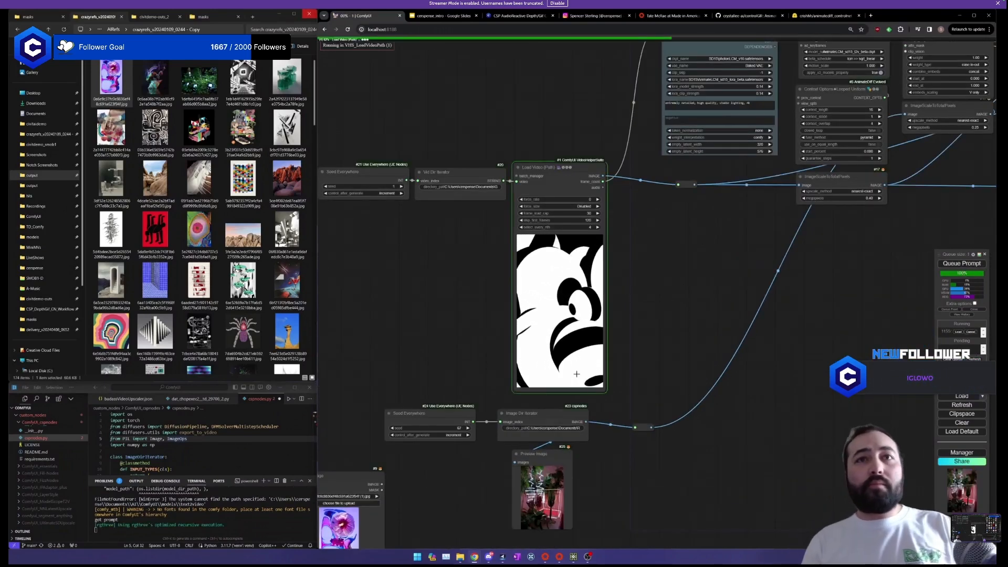
{"action": "left_click_drag", "start_coordinate": [602, 481], "coordinate": [605, 363]}
{"action": "scroll", "coordinate": [540, 386], "scroll_direction": "up", "scroll_amount": 8}
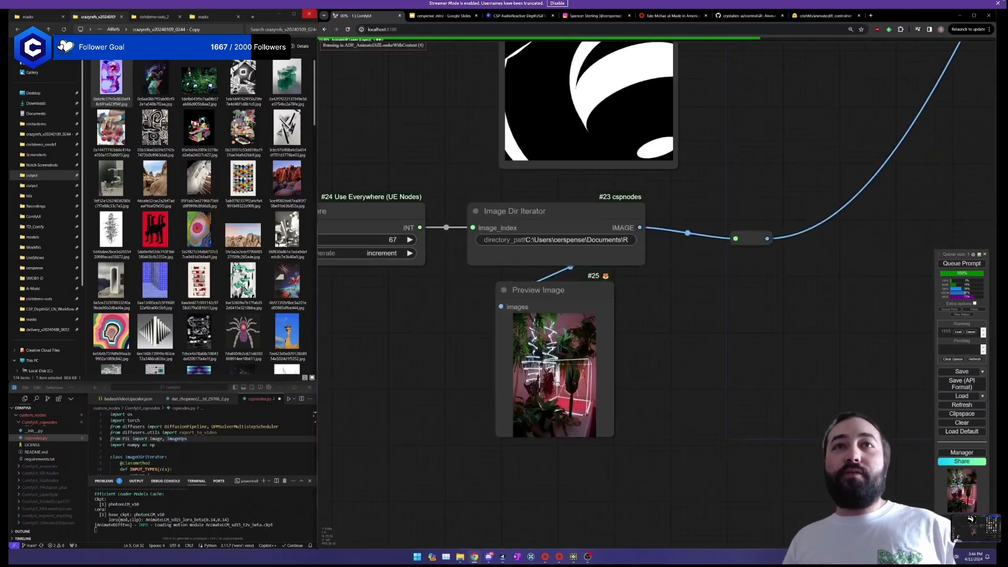
{"action": "left_click", "coordinate": [540, 382]}
{"action": "scroll", "coordinate": [540, 368], "scroll_direction": "down", "scroll_amount": 12}
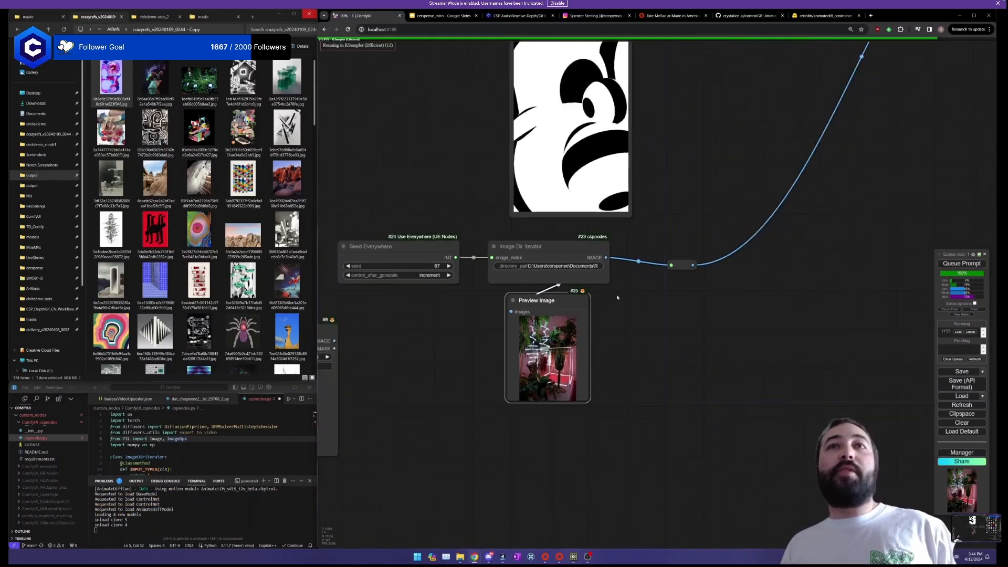
Follow the running generation in the KSampler (Efficient) preview and the two Video Combine nodes.
{"action": "scroll", "coordinate": [453, 265], "scroll_direction": "up", "scroll_amount": 2}
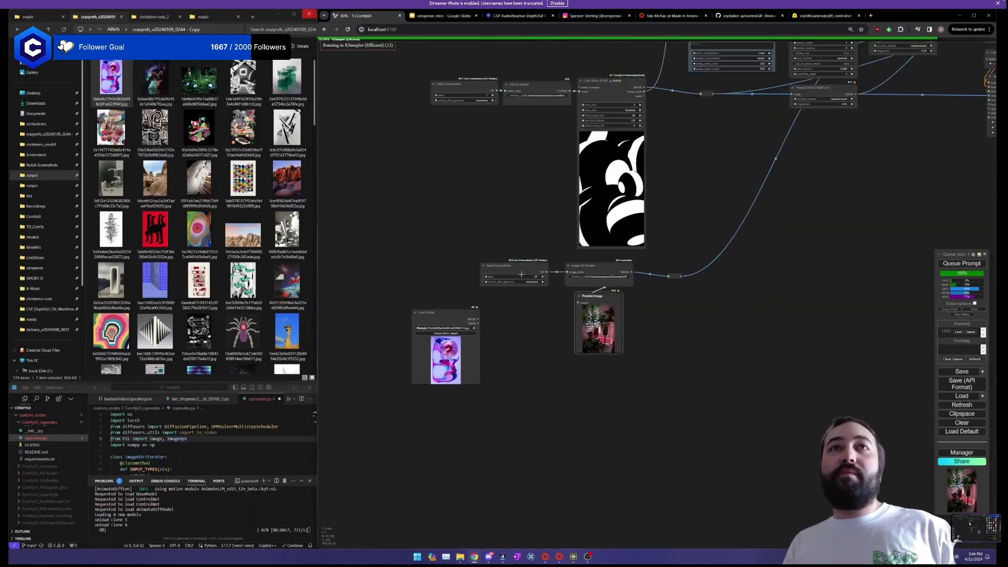
{"action": "left_click_drag", "start_coordinate": [786, 306], "coordinate": [428, 434]}
{"action": "left_click_drag", "start_coordinate": [616, 373], "coordinate": [456, 441]}
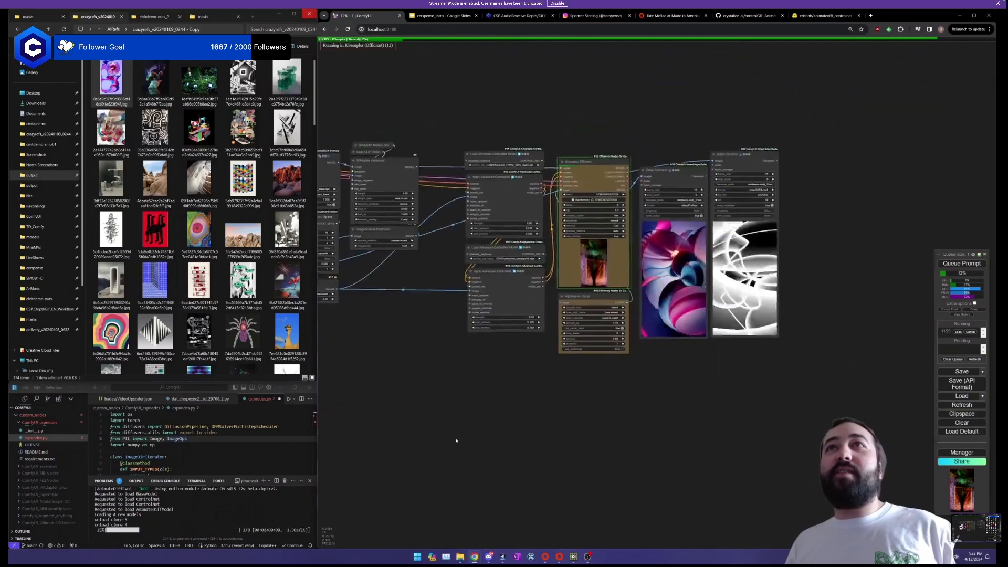
{"action": "left_click_drag", "start_coordinate": [517, 389], "coordinate": [474, 394]}
{"action": "scroll", "coordinate": [683, 271], "scroll_direction": "up", "scroll_amount": 4}
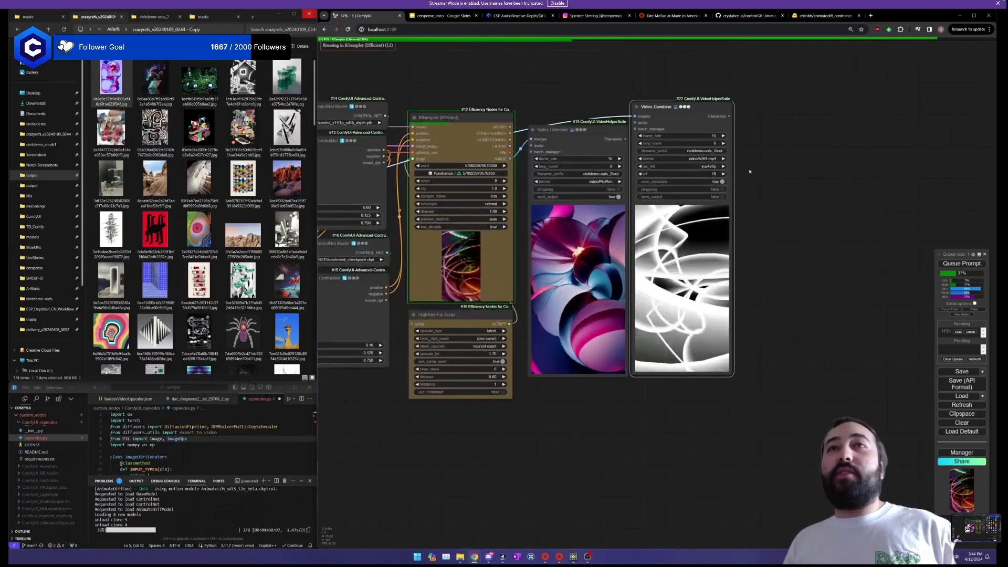
{"action": "left_click_drag", "start_coordinate": [700, 116], "coordinate": [704, 117]}
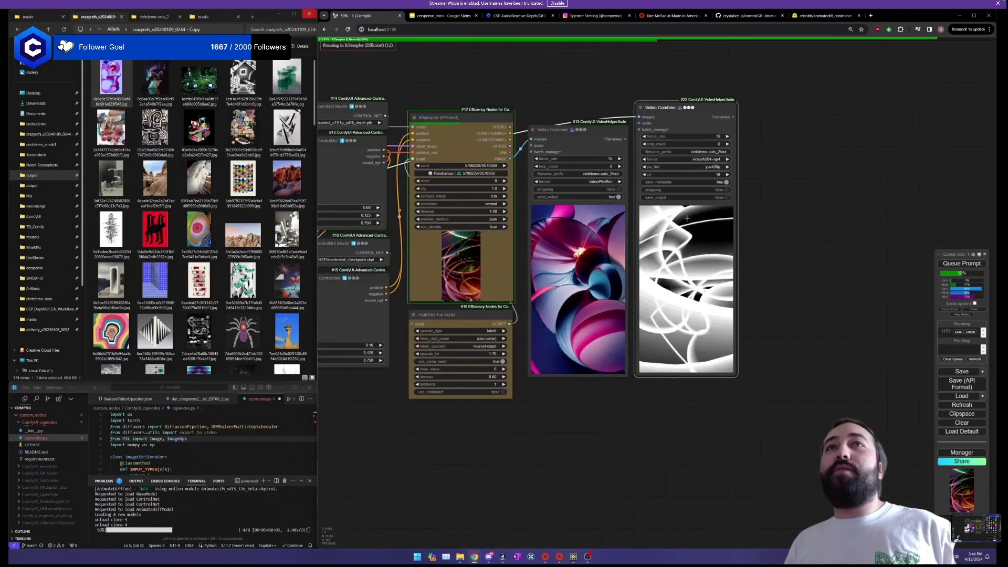
{"action": "scroll", "coordinate": [684, 292], "scroll_direction": "up", "scroll_amount": 2}
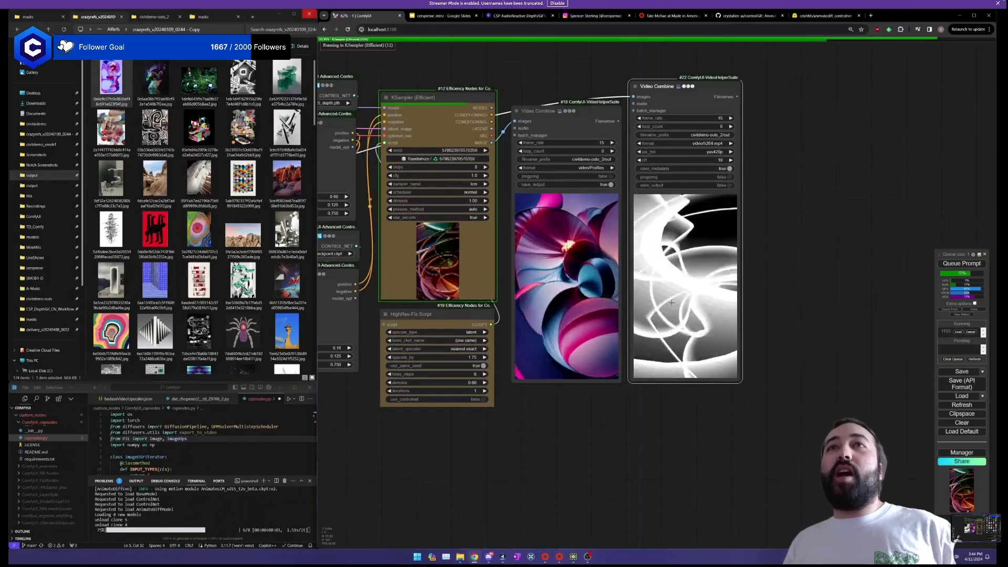
{"action": "left_click_drag", "start_coordinate": [526, 484], "coordinate": [639, 455]}
{"action": "scroll", "coordinate": [661, 482], "scroll_direction": "up", "scroll_amount": 2}
{"action": "scroll", "coordinate": [632, 486], "scroll_direction": "down", "scroll_amount": 3}
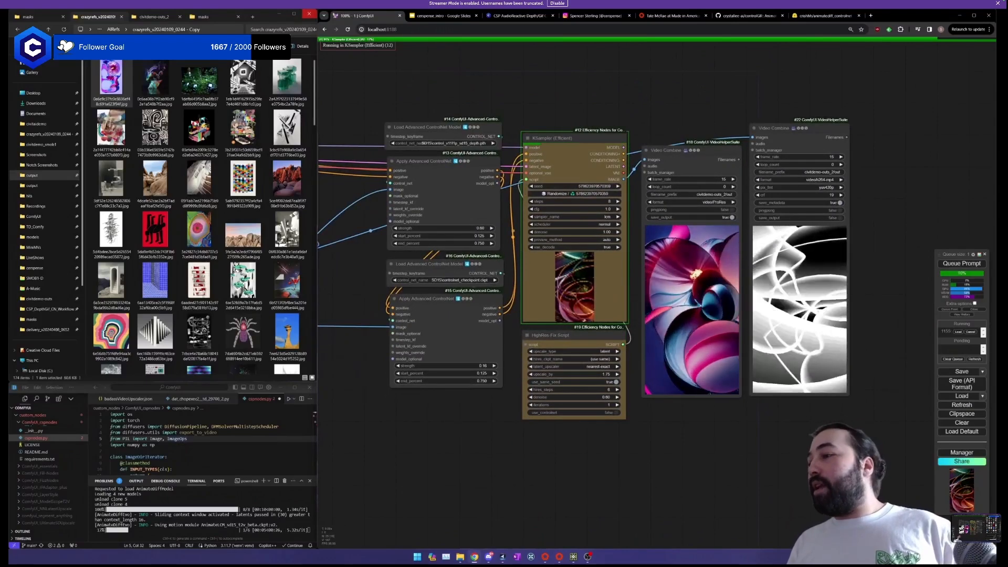
Switch to the second ComfyUI workflow and examine its Vid Dir Iterator and Image Dir Iterator node groups.
{"action": "key", "text": "super+d"}
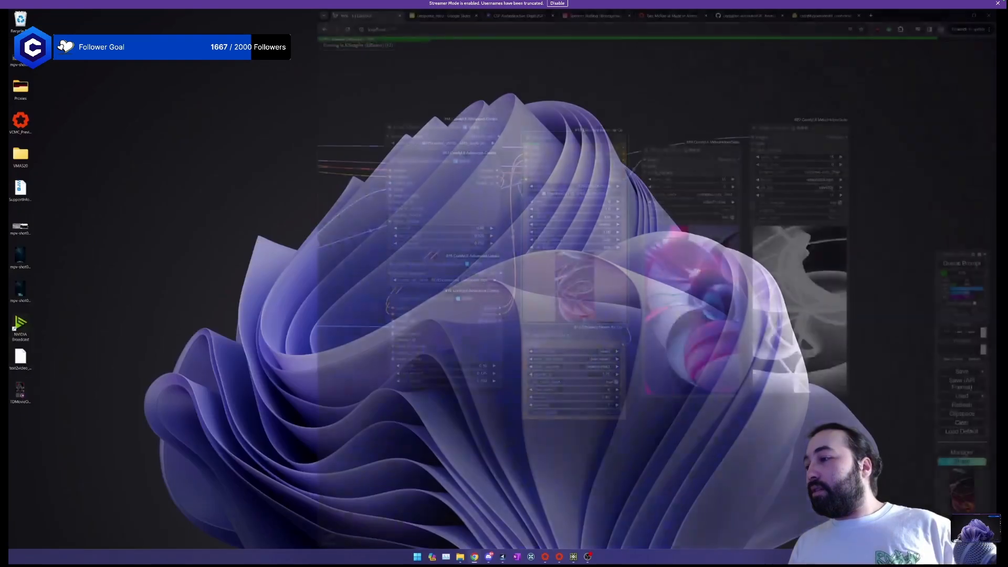
{"action": "key", "text": "super+d"}
{"action": "left_click_drag", "start_coordinate": [687, 187], "coordinate": [438, 17]}
{"action": "scroll", "coordinate": [735, 277], "scroll_direction": "down", "scroll_amount": 4}
{"action": "left_click_drag", "start_coordinate": [681, 310], "coordinate": [736, 320]}
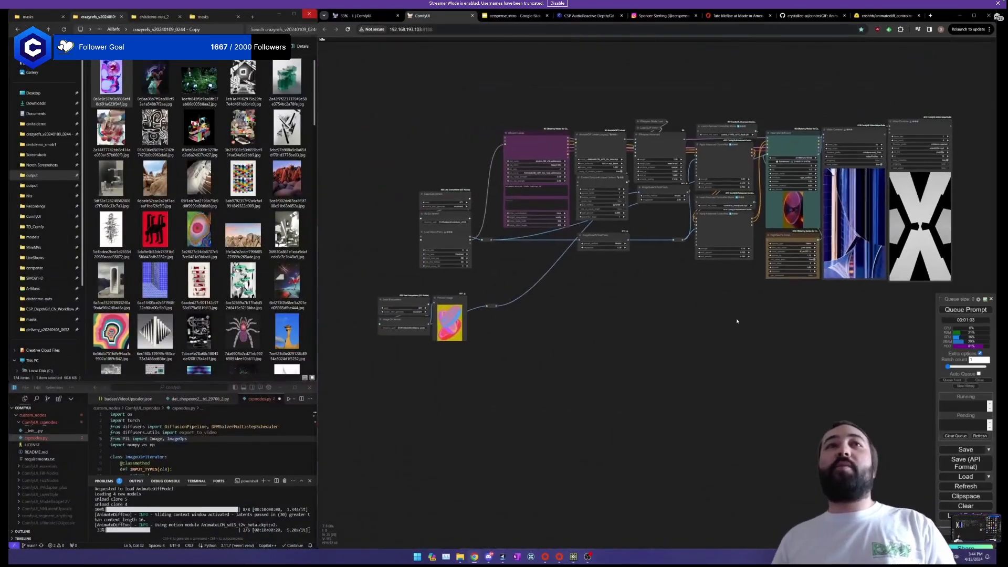
{"action": "scroll", "coordinate": [736, 321], "scroll_direction": "up", "scroll_amount": 5}
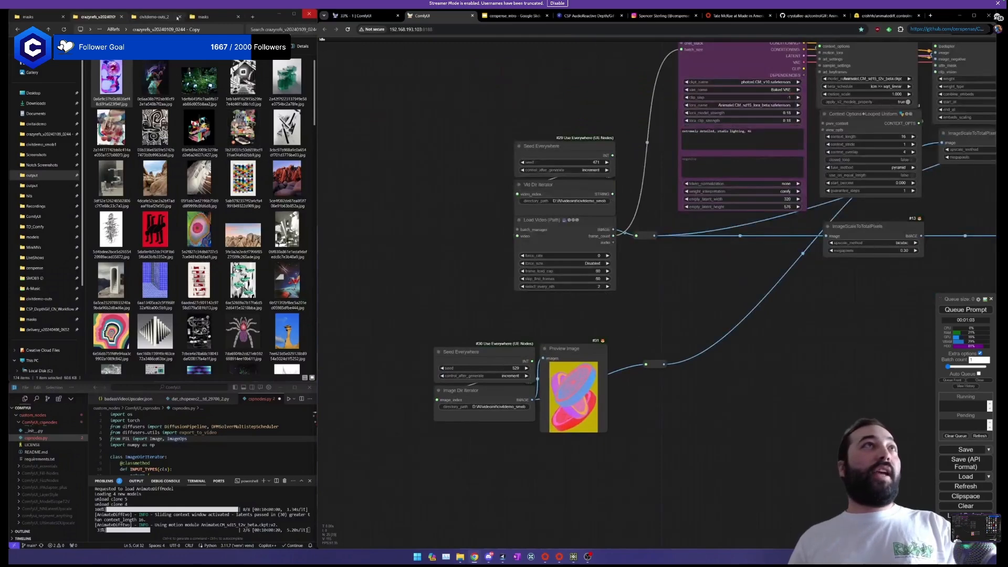
Show the masks folder in File Explorer and inspect the Vid Dir Iterator's directory_path value.
{"action": "left_click", "coordinate": [207, 17]}
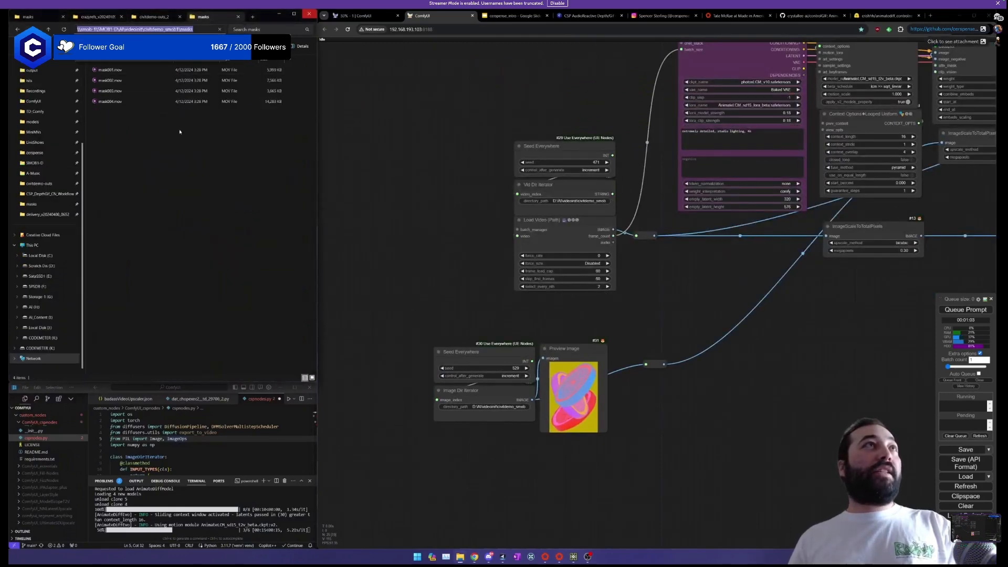
{"action": "left_click", "coordinate": [466, 272]}
{"action": "scroll", "coordinate": [456, 284], "scroll_direction": "up", "scroll_amount": 3}
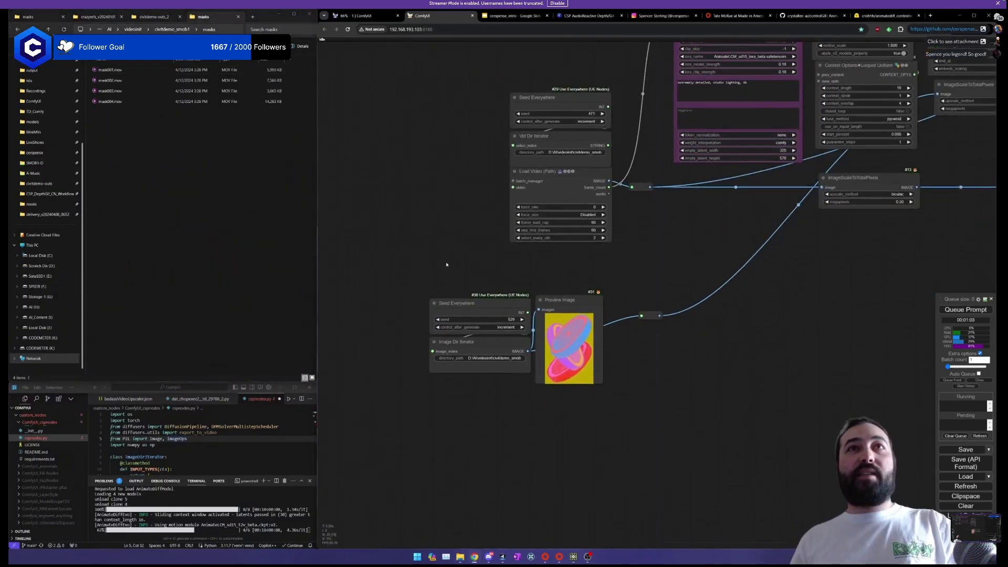
{"action": "left_click", "coordinate": [587, 207]}
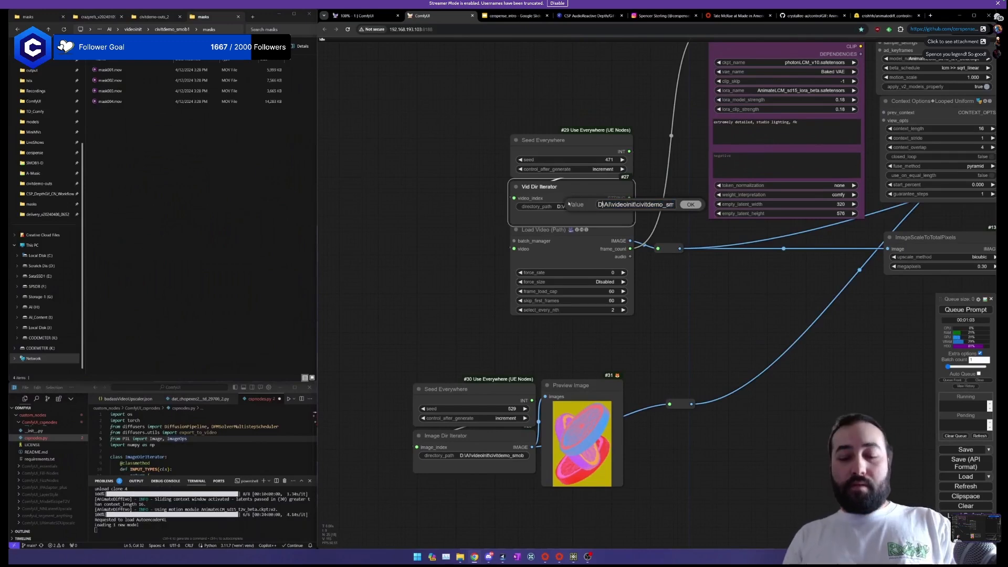
Queue the prompt in the second workflow and enable Auto Queue so that runs repeat continuously.
{"action": "scroll", "coordinate": [749, 317], "scroll_direction": "down", "scroll_amount": 5}
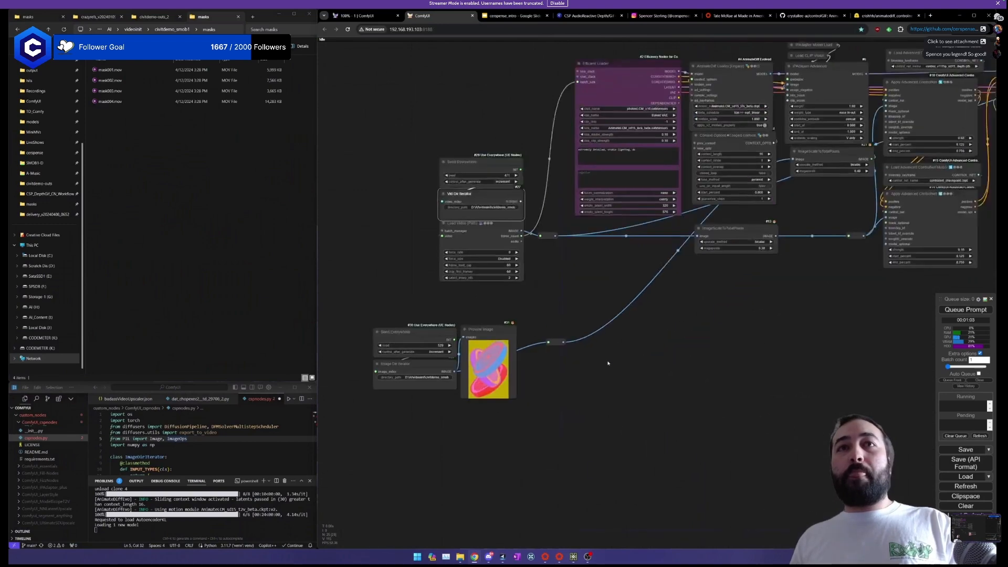
{"action": "left_click", "coordinate": [965, 309]}
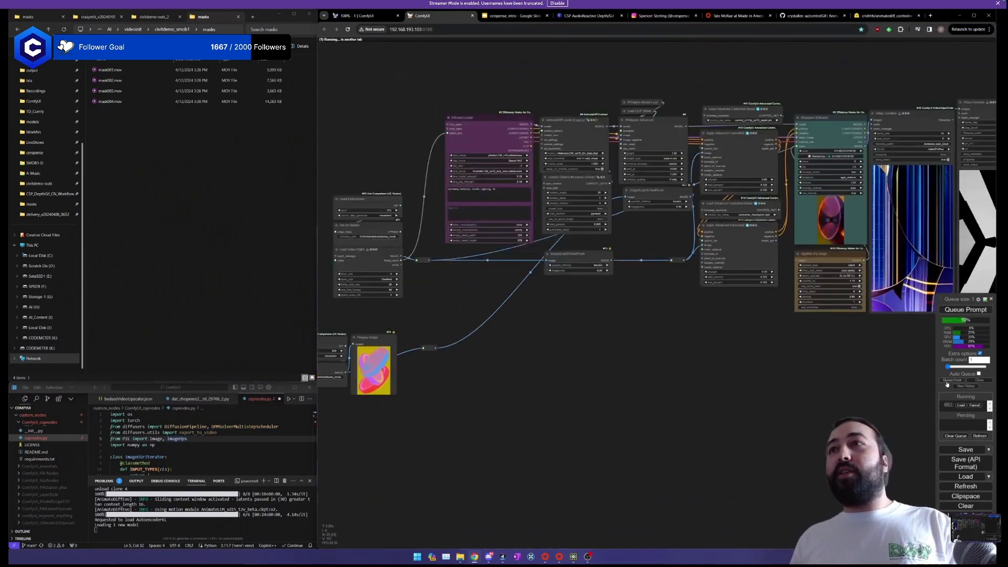
{"action": "left_click", "coordinate": [979, 373]}
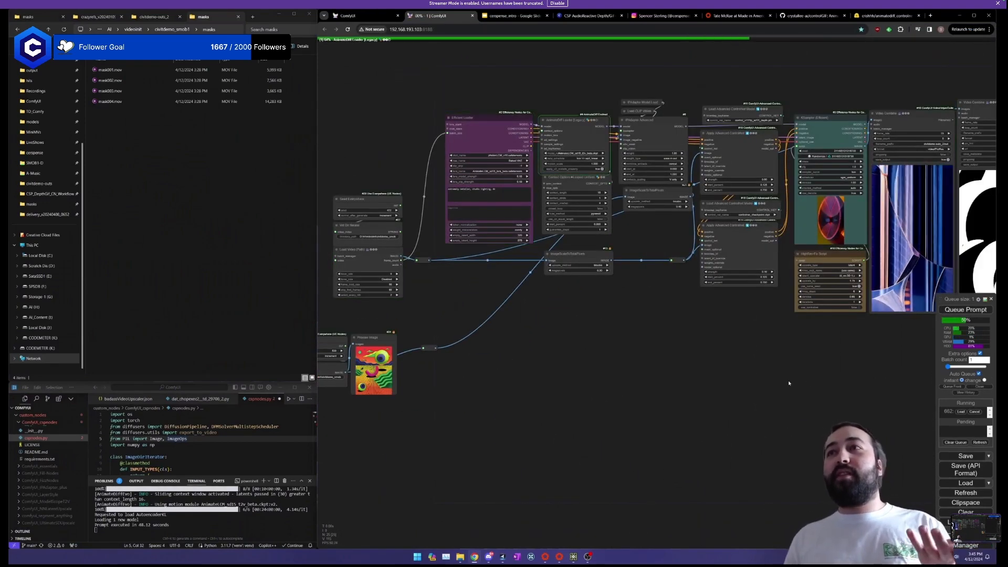
Examine the Seed Everywhere and iterator nodes, the KSampler preview and the Video Combine outputs during the run.
{"action": "left_click_drag", "start_coordinate": [461, 381], "coordinate": [679, 358]}
{"action": "scroll", "coordinate": [680, 358], "scroll_direction": "up", "scroll_amount": 5}
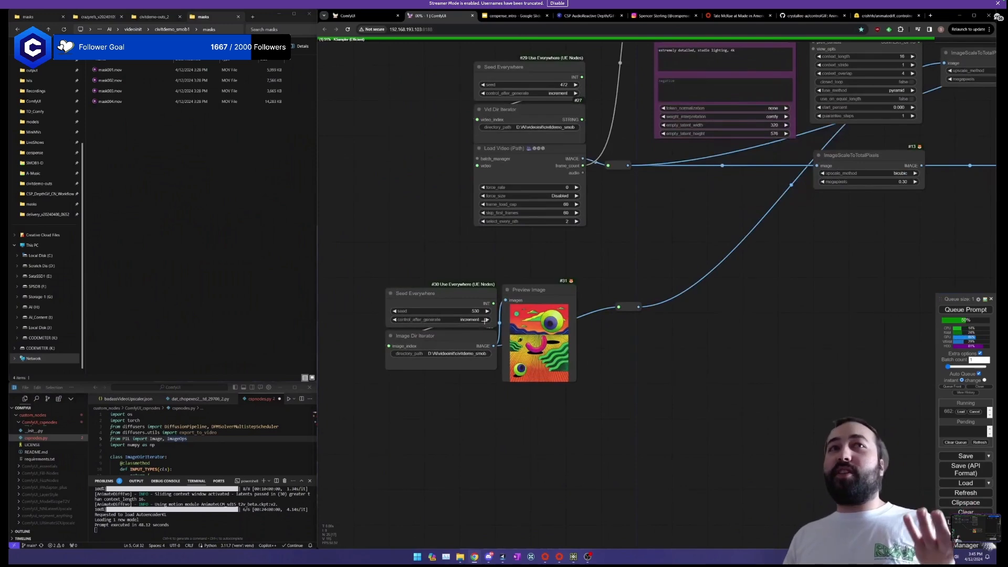
{"action": "scroll", "coordinate": [602, 265], "scroll_direction": "down", "scroll_amount": 2}
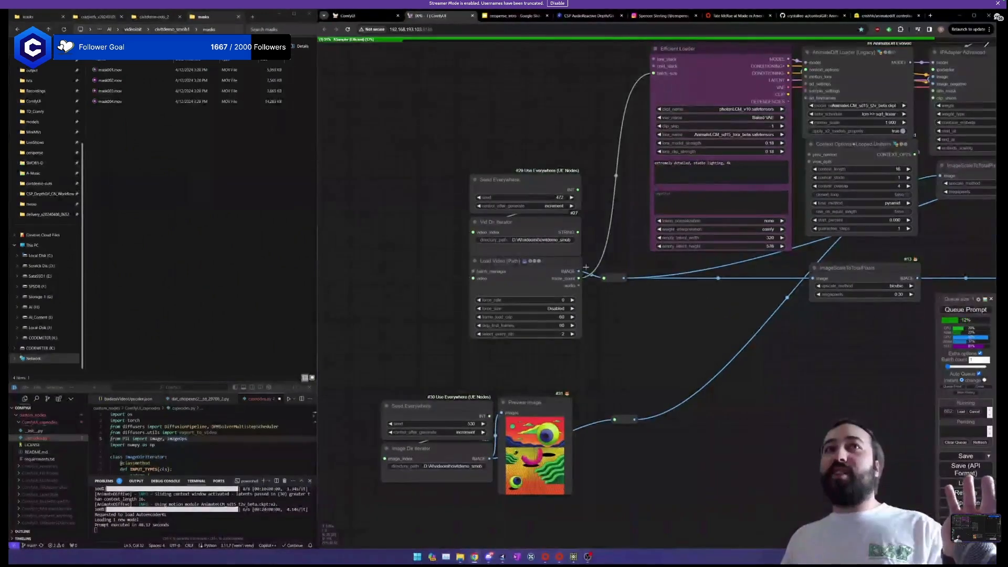
{"action": "scroll", "coordinate": [668, 364], "scroll_direction": "down", "scroll_amount": 5}
{"action": "scroll", "coordinate": [668, 365], "scroll_direction": "up", "scroll_amount": 3}
{"action": "left_click_drag", "start_coordinate": [654, 382], "coordinate": [423, 356]}
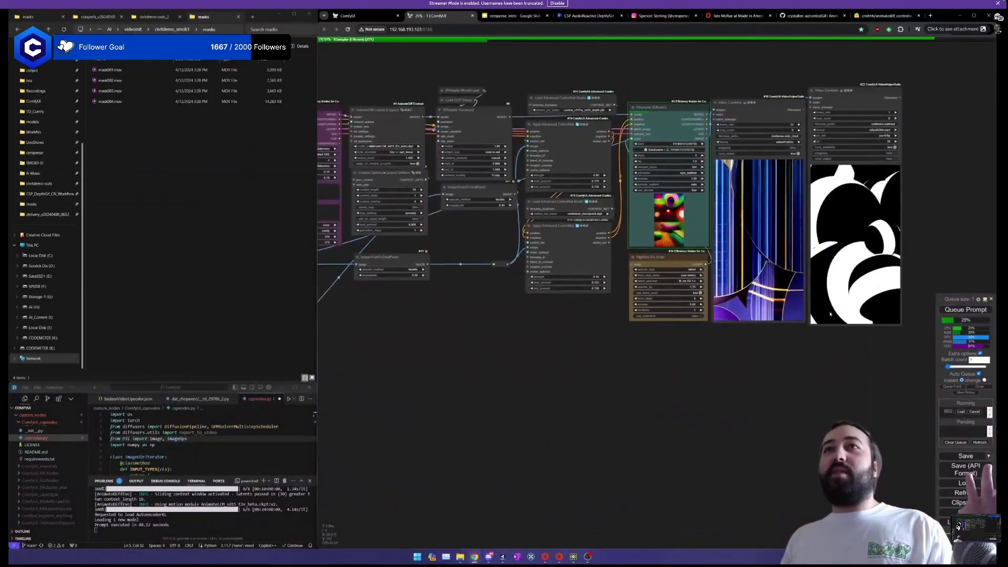
{"action": "left_click_drag", "start_coordinate": [728, 394], "coordinate": [727, 381]}
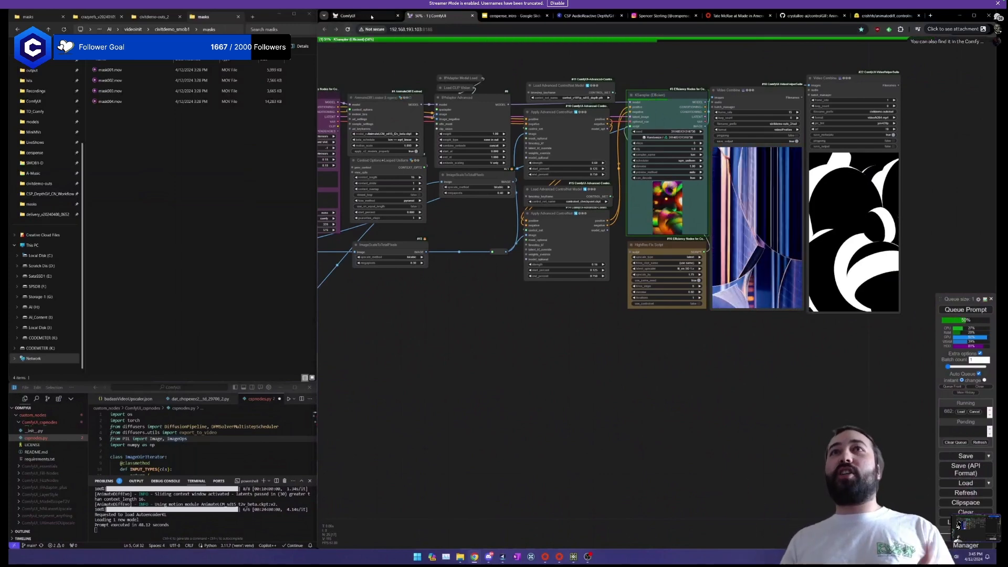
Return to the localhost ComfyUI workflow and examine the rendered clip and mask in its Video Combine nodes.
{"action": "left_click", "coordinate": [368, 16]}
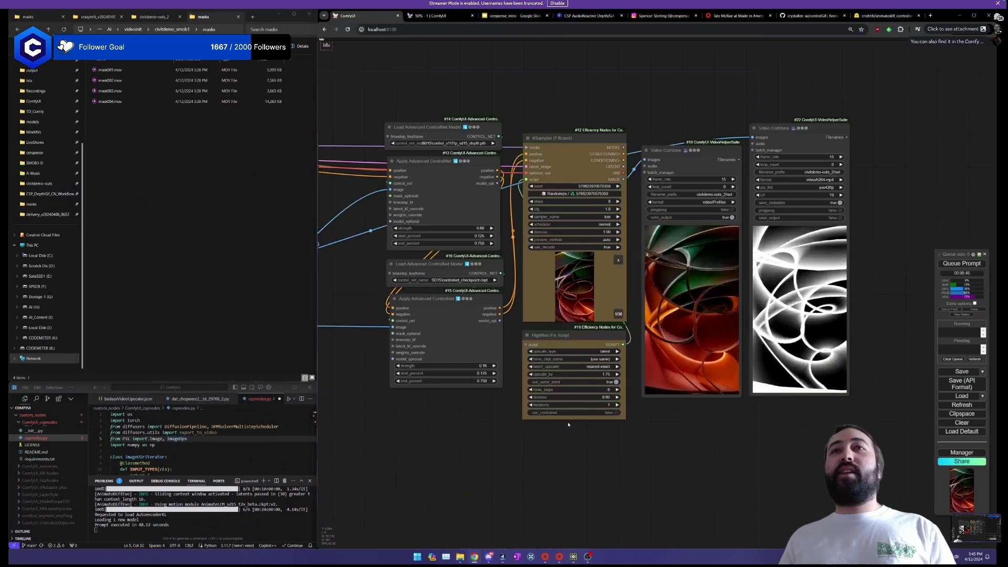
{"action": "scroll", "coordinate": [605, 419], "scroll_direction": "down", "scroll_amount": 2}
{"action": "left_click_drag", "start_coordinate": [415, 452], "coordinate": [319, 405]}
{"action": "scroll", "coordinate": [722, 250], "scroll_direction": "up", "scroll_amount": 3}
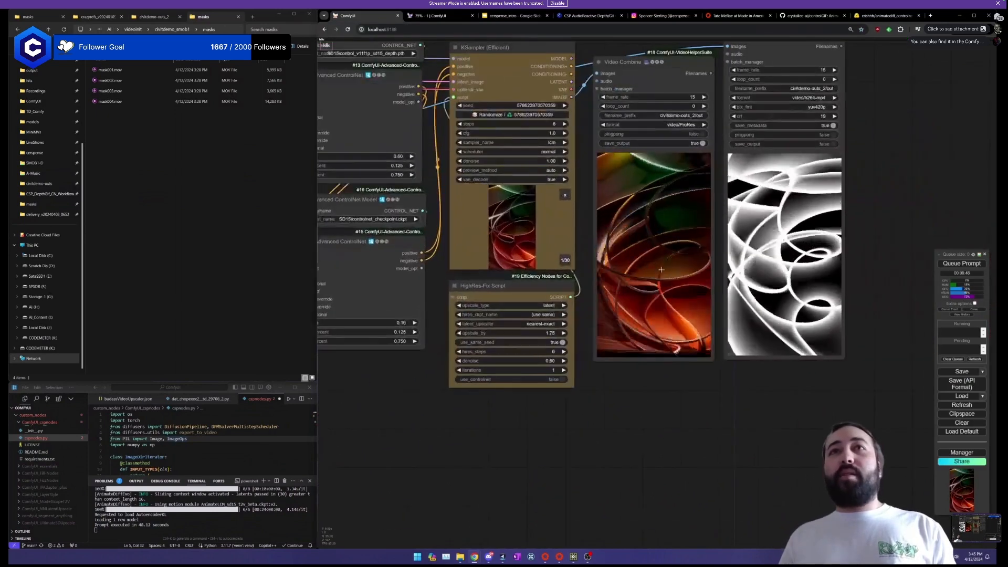
Set frame_load_cap to 60 and select_every_nth to 2 in the localhost workflow's Load Video (Path) node.
{"action": "scroll", "coordinate": [636, 324], "scroll_direction": "down", "scroll_amount": 1}
{"action": "left_click_drag", "start_coordinate": [463, 426], "coordinate": [938, 312]}
{"action": "scroll", "coordinate": [609, 394], "scroll_direction": "down", "scroll_amount": 3}
{"action": "left_click_drag", "start_coordinate": [566, 353], "coordinate": [680, 331]}
{"action": "scroll", "coordinate": [496, 369], "scroll_direction": "up", "scroll_amount": 3}
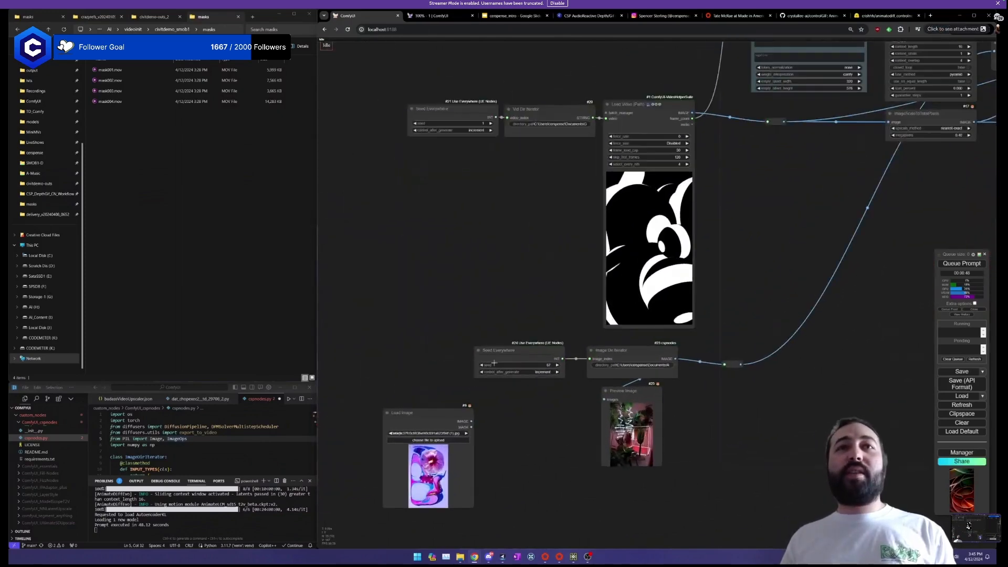
{"action": "left_click_drag", "start_coordinate": [540, 273], "coordinate": [515, 318]}
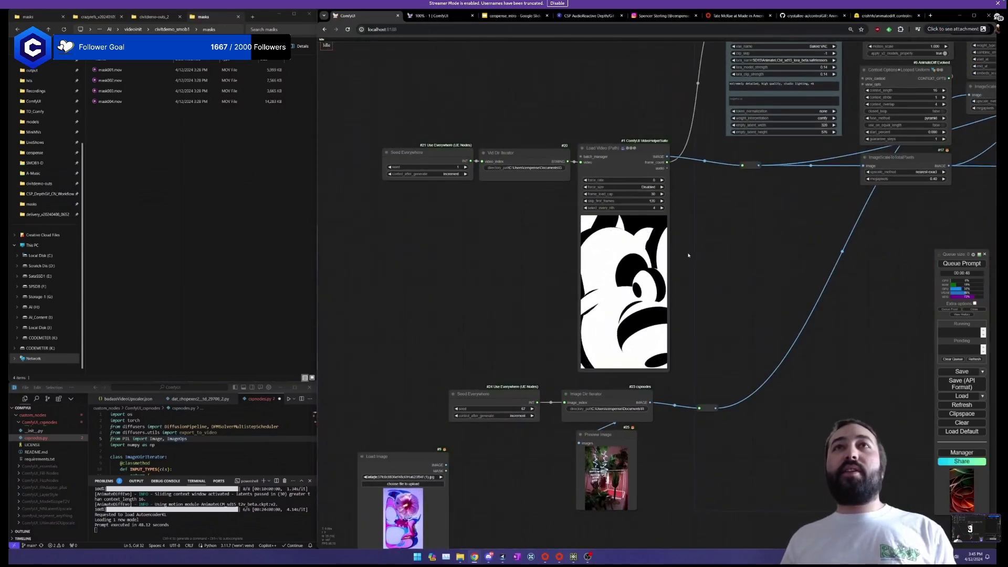
{"action": "left_click_drag", "start_coordinate": [707, 257], "coordinate": [686, 260]}
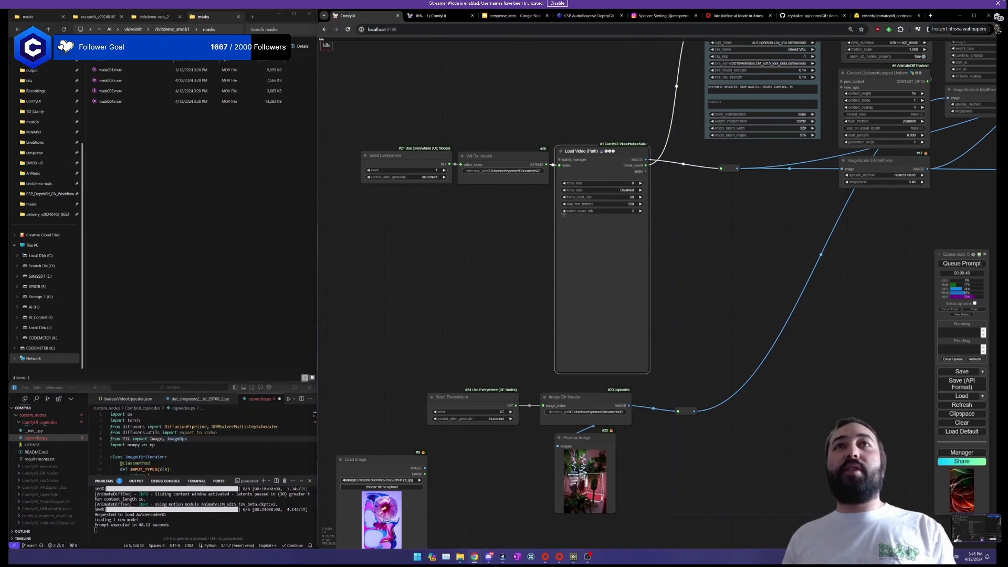
{"action": "scroll", "coordinate": [679, 212], "scroll_direction": "up", "scroll_amount": 2}
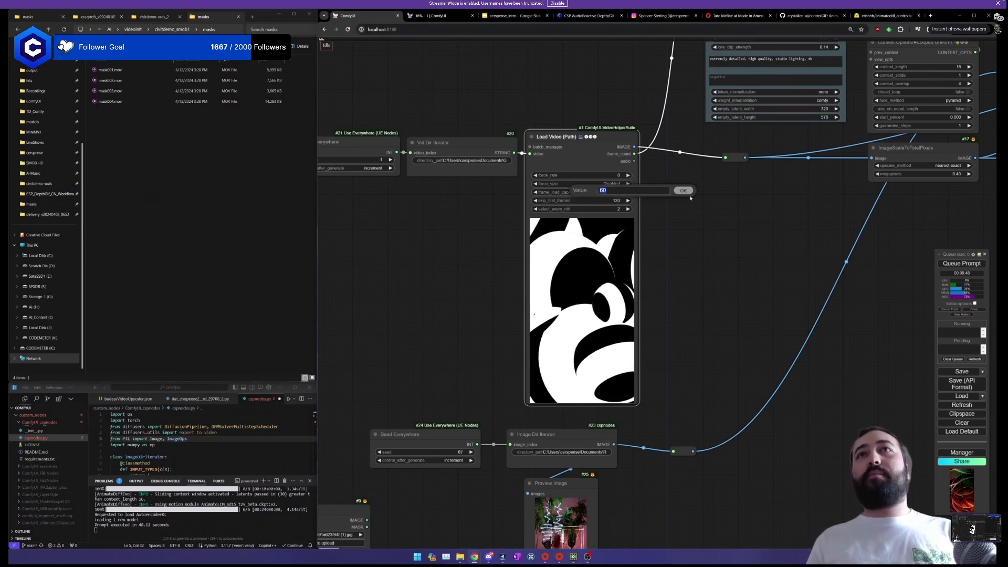
{"action": "scroll", "coordinate": [708, 254], "scroll_direction": "down", "scroll_amount": 5}
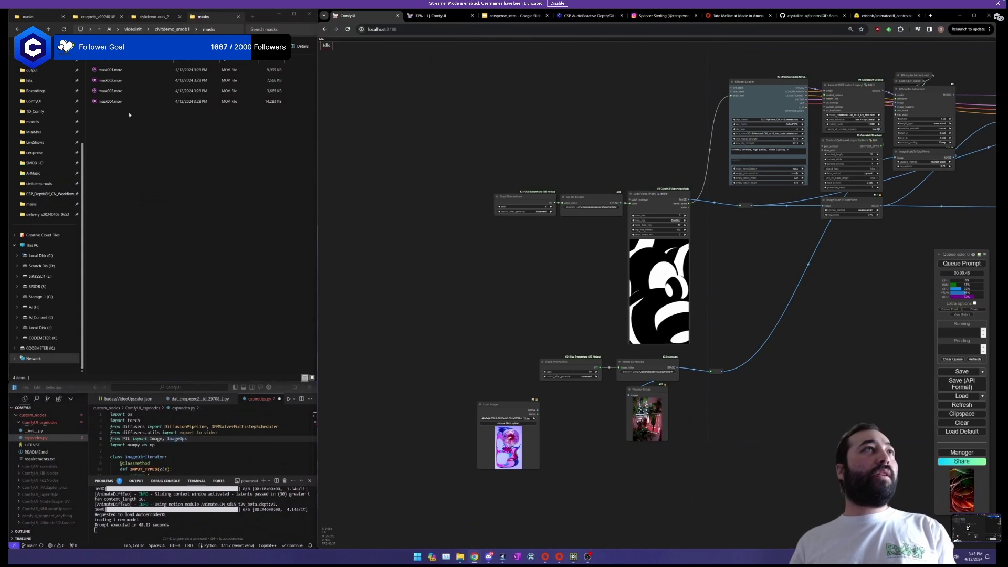
Open the civitdemo-outs_2 output folder from the AI (H:) drive in a new File Explorer tab and delete all its files.
{"action": "left_click", "coordinate": [138, 18]}
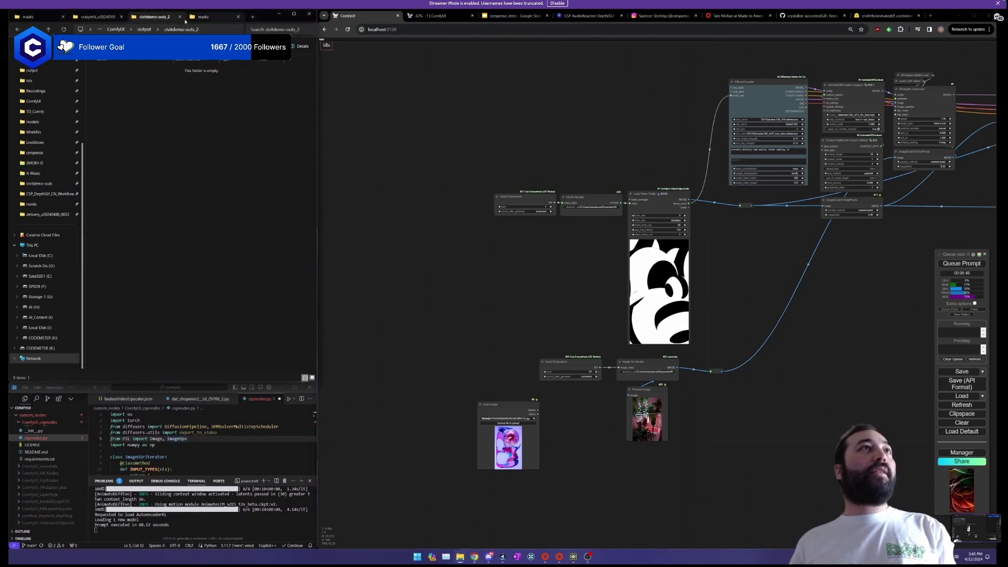
{"action": "left_click", "coordinate": [206, 17]}
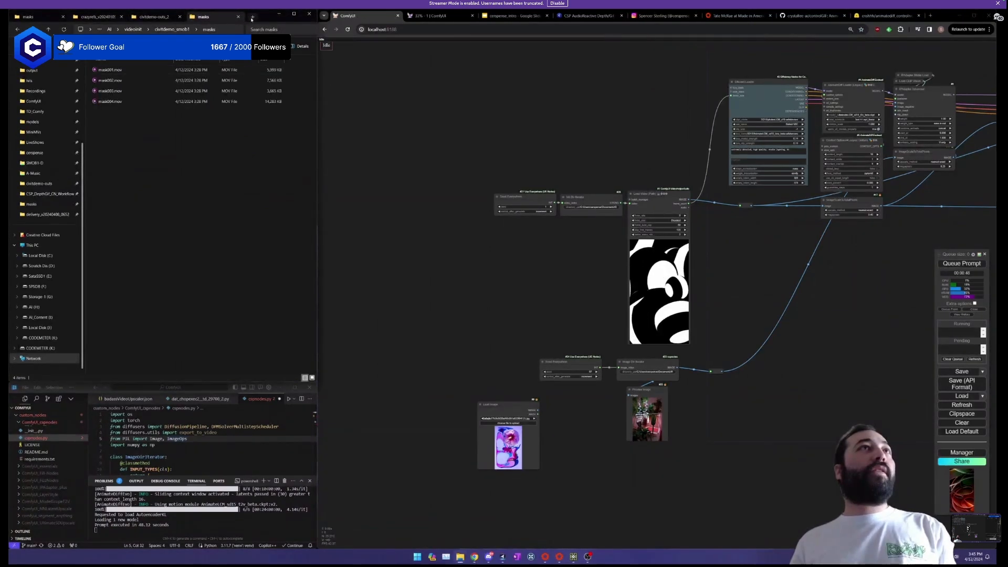
{"action": "left_click", "coordinate": [252, 17]}
{"action": "left_click", "coordinate": [38, 178]}
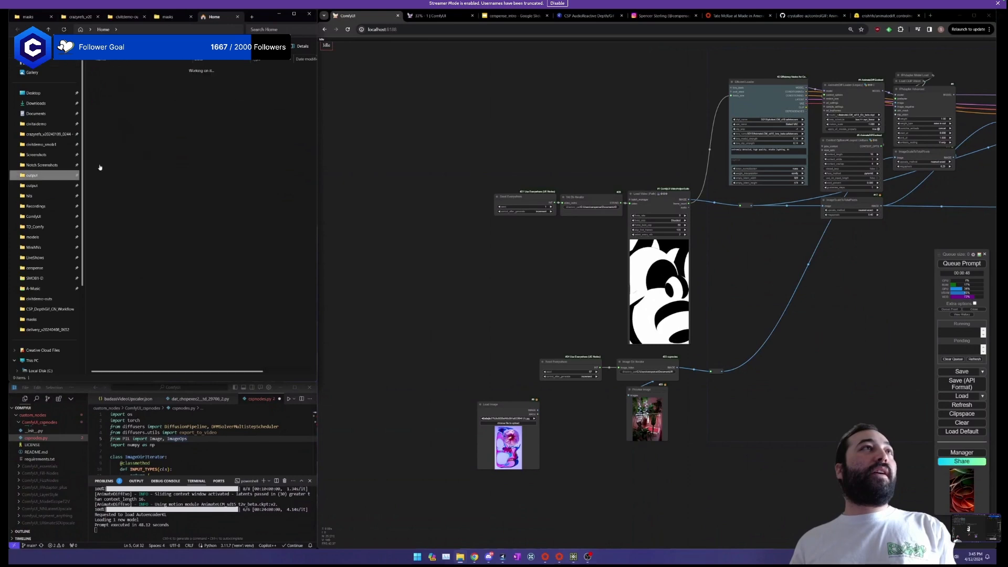
{"action": "left_click", "coordinate": [148, 163]}
{"action": "double_click", "coordinate": [142, 142]}
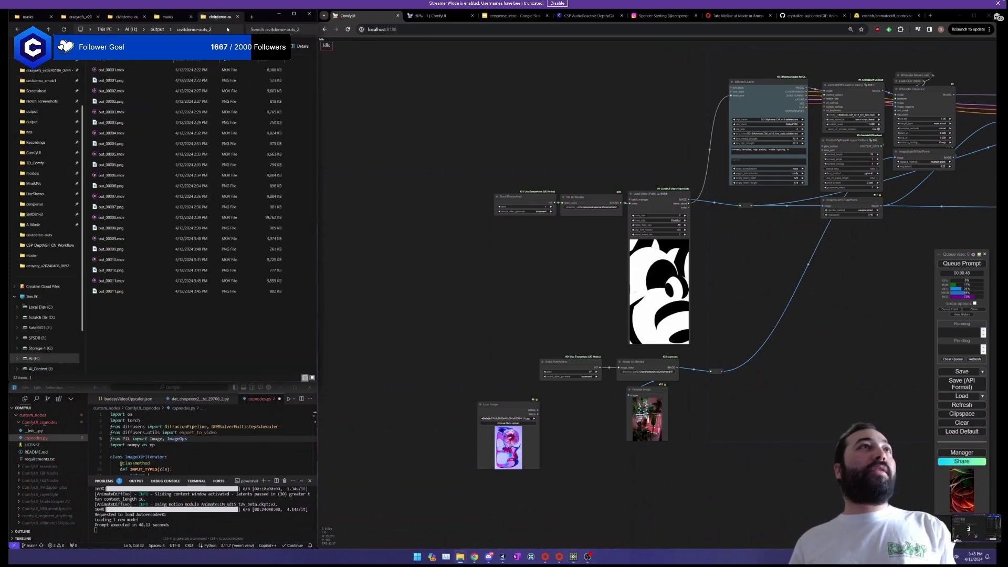
{"action": "left_click_drag", "start_coordinate": [246, 310], "coordinate": [94, 65]}
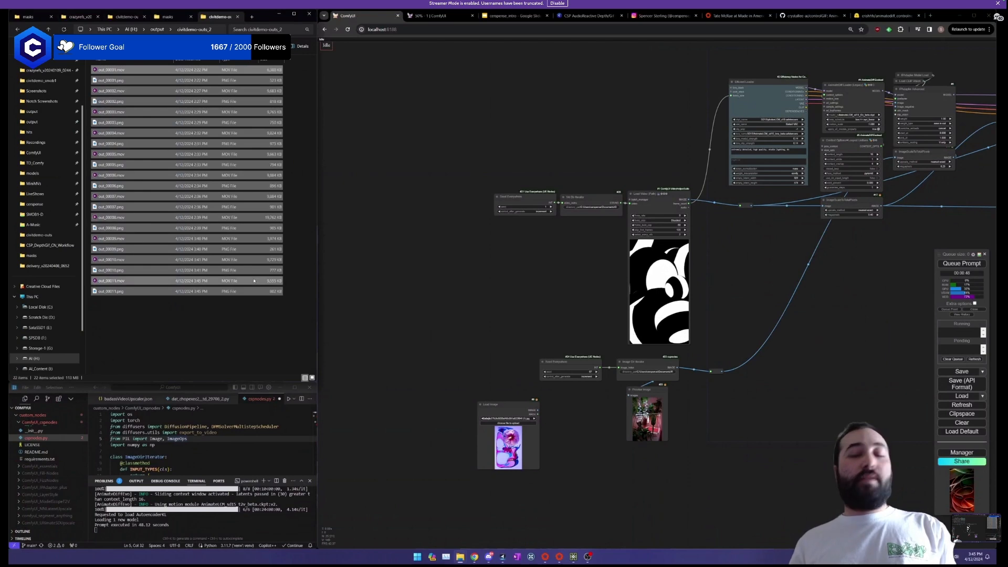
{"action": "key", "text": "Delete"}
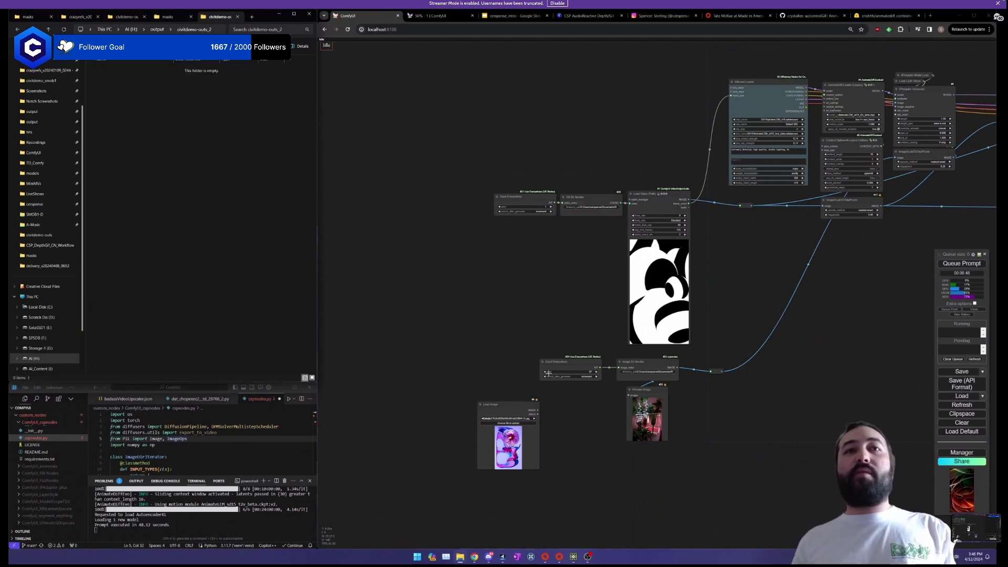
Turn on Extra options and Auto Queue in the local ComfyUI workflow, and queue the prompt.
{"action": "left_click_drag", "start_coordinate": [524, 292], "coordinate": [390, 296]}
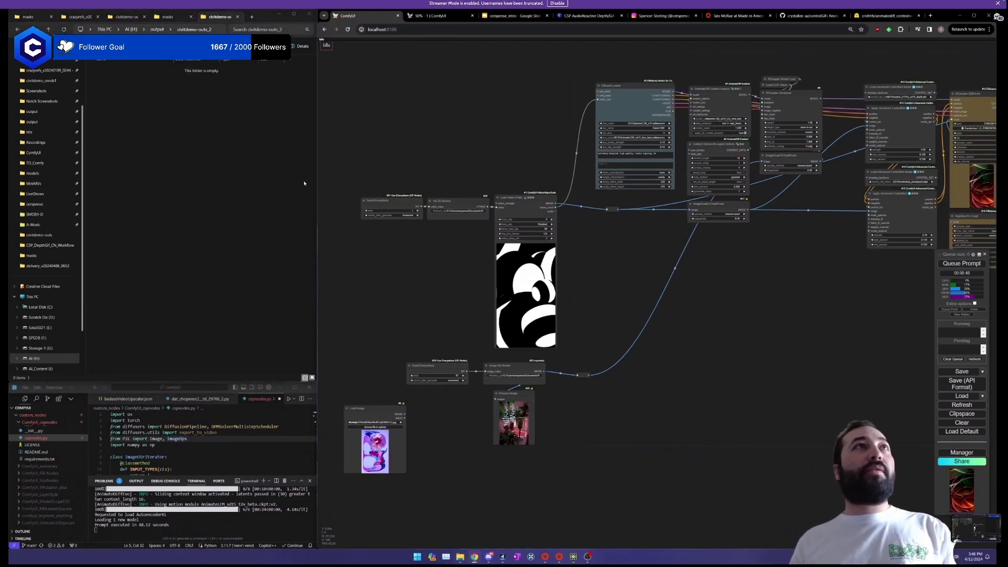
{"action": "left_click_drag", "start_coordinate": [575, 339], "coordinate": [168, 343]}
{"action": "scroll", "coordinate": [790, 133], "scroll_direction": "up", "scroll_amount": 4}
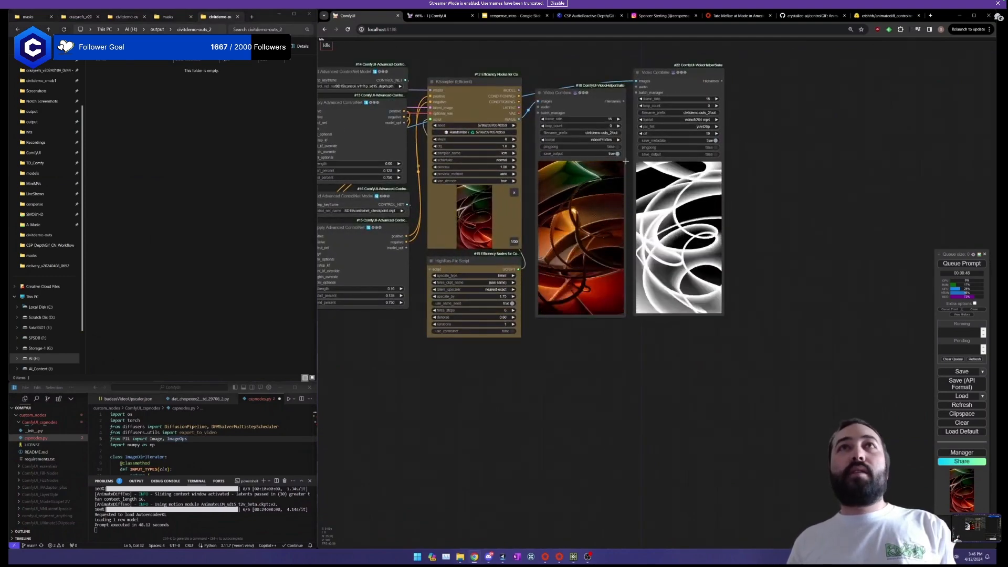
{"action": "left_click_drag", "start_coordinate": [523, 395], "coordinate": [771, 333]}
{"action": "scroll", "coordinate": [771, 332], "scroll_direction": "down", "scroll_amount": 4}
{"action": "left_click_drag", "start_coordinate": [607, 364], "coordinate": [822, 319]}
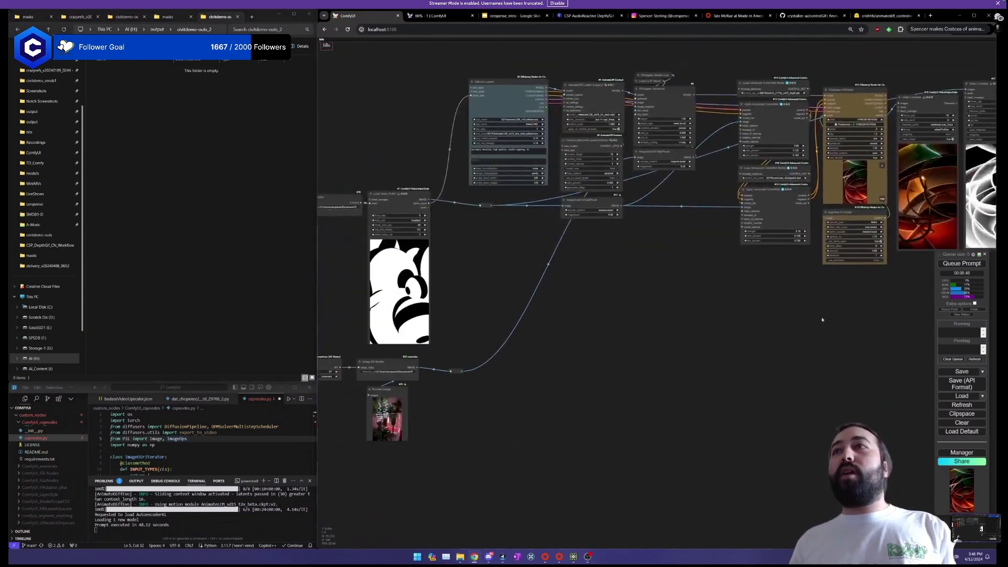
{"action": "left_click", "coordinate": [974, 303]}
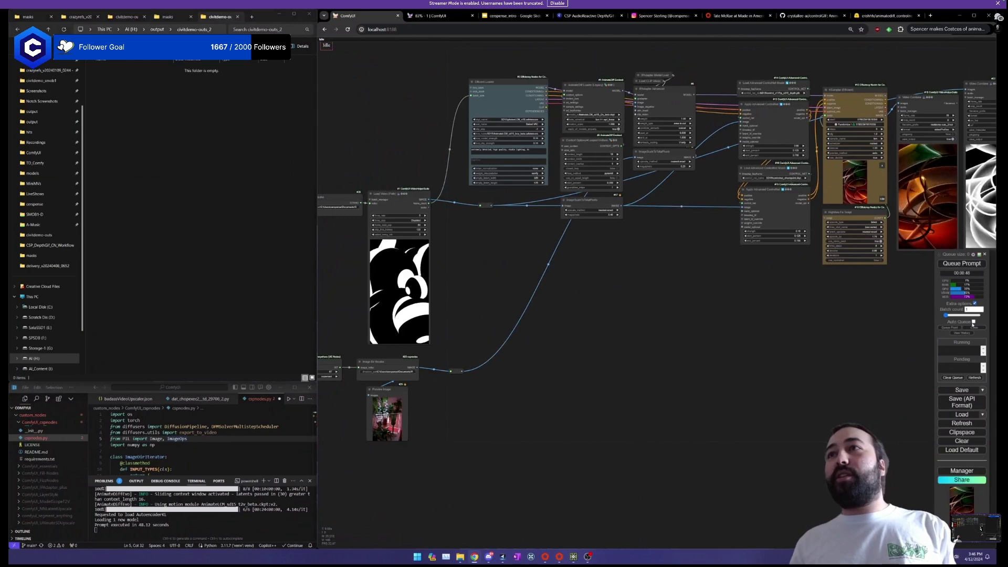
{"action": "left_click", "coordinate": [973, 322]}
{"action": "left_click_drag", "start_coordinate": [749, 353], "coordinate": [693, 355]}
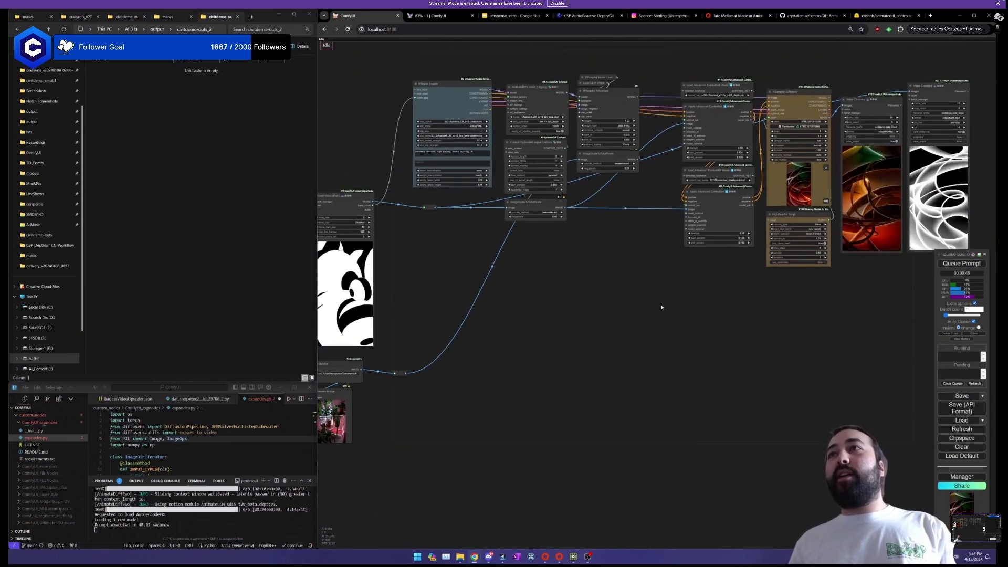
{"action": "left_click", "coordinate": [960, 264]}
Switch to the second ComfyUI instance and inspect its full running workflow.
{"action": "left_click_drag", "start_coordinate": [751, 306], "coordinate": [823, 296]}
{"action": "left_click_drag", "start_coordinate": [693, 313], "coordinate": [745, 327]}
{"action": "left_click", "coordinate": [433, 16]}
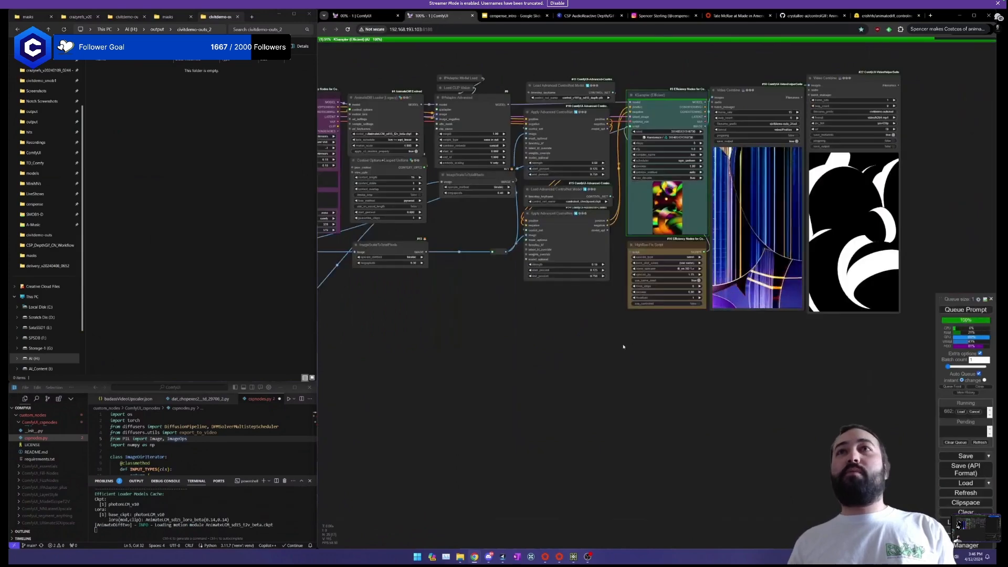
{"action": "scroll", "coordinate": [623, 347], "scroll_direction": "down", "scroll_amount": 3}
{"action": "left_click_drag", "start_coordinate": [621, 349], "coordinate": [774, 318]}
{"action": "scroll", "coordinate": [695, 334], "scroll_direction": "down", "scroll_amount": 1}
{"action": "left_click_drag", "start_coordinate": [702, 342], "coordinate": [677, 344]}
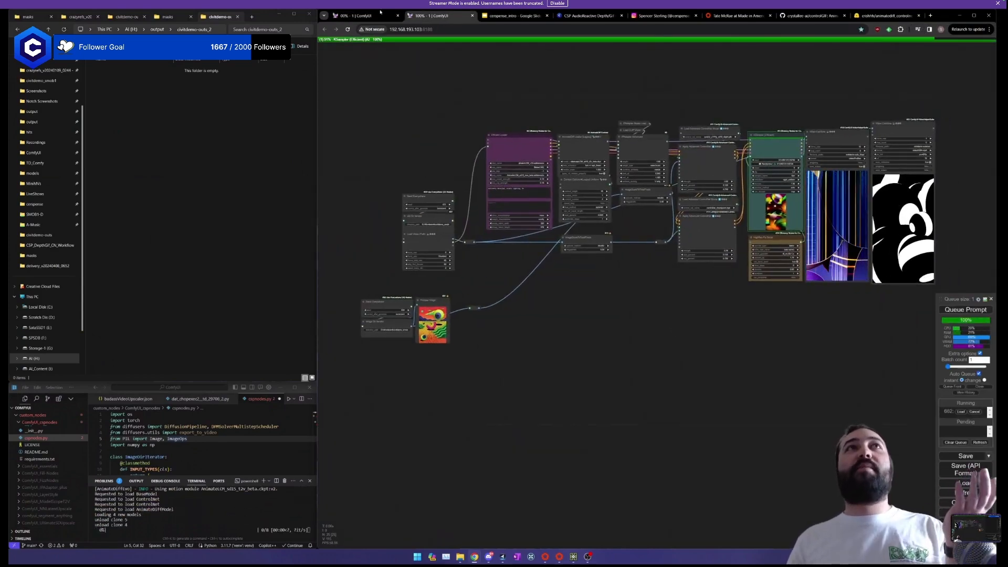
Return to the local ComfyUI workflow and examine its KSampler, HighRes-Fix Script and Video Combine nodes during generation.
{"action": "left_click", "coordinate": [379, 14]}
{"action": "scroll", "coordinate": [674, 310], "scroll_direction": "down", "scroll_amount": 1}
{"action": "left_click_drag", "start_coordinate": [682, 315], "coordinate": [630, 316]}
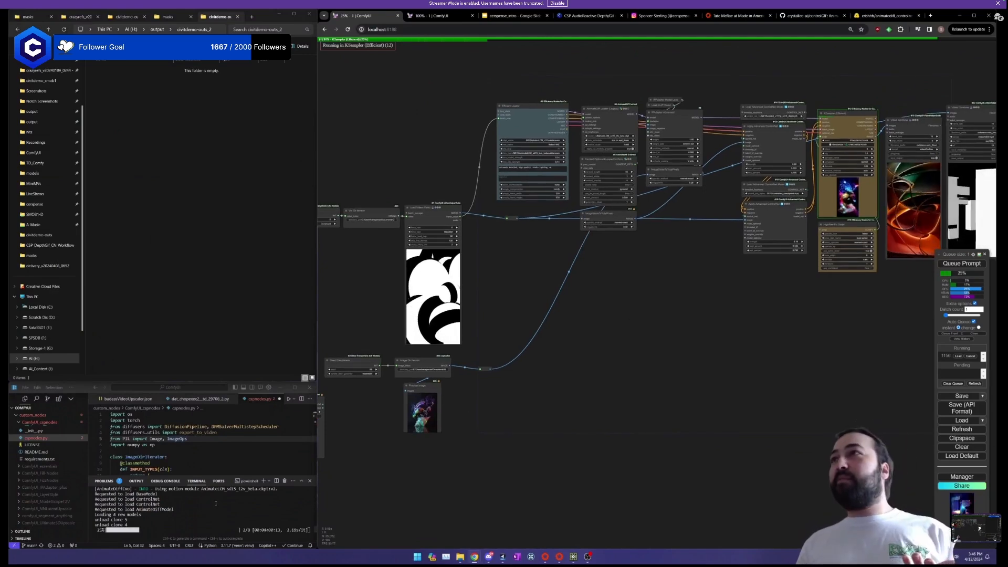
{"action": "left_click_drag", "start_coordinate": [733, 294], "coordinate": [537, 367]}
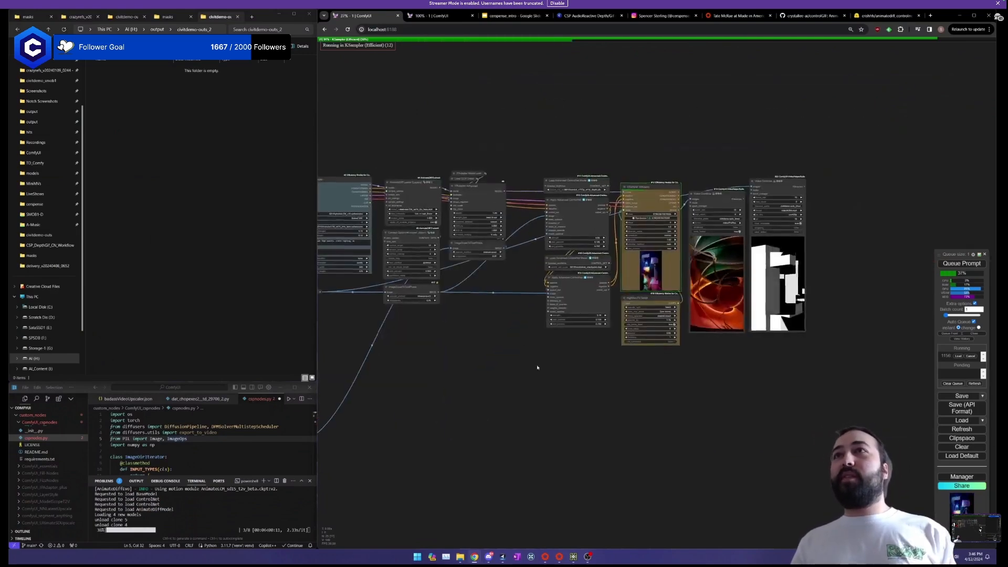
{"action": "scroll", "coordinate": [698, 283], "scroll_direction": "up", "scroll_amount": 4}
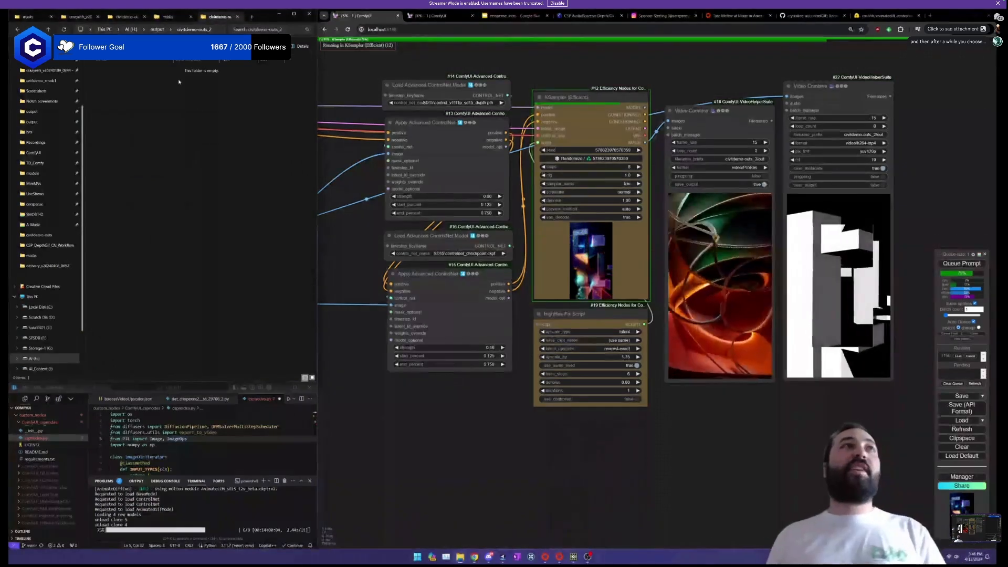
Open the civitdemo-outs folder inside output, maximize the File Explorer window and show the files as thumbnails.
{"action": "left_click", "coordinate": [157, 29]}
{"action": "left_click", "coordinate": [130, 258]}
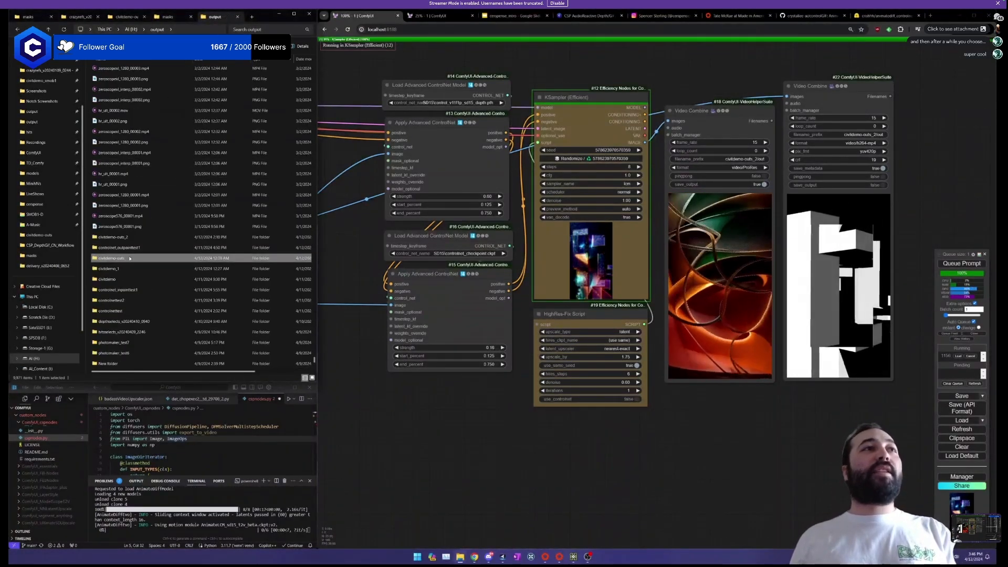
{"action": "double_click", "coordinate": [129, 258]}
{"action": "double_click", "coordinate": [266, 15]}
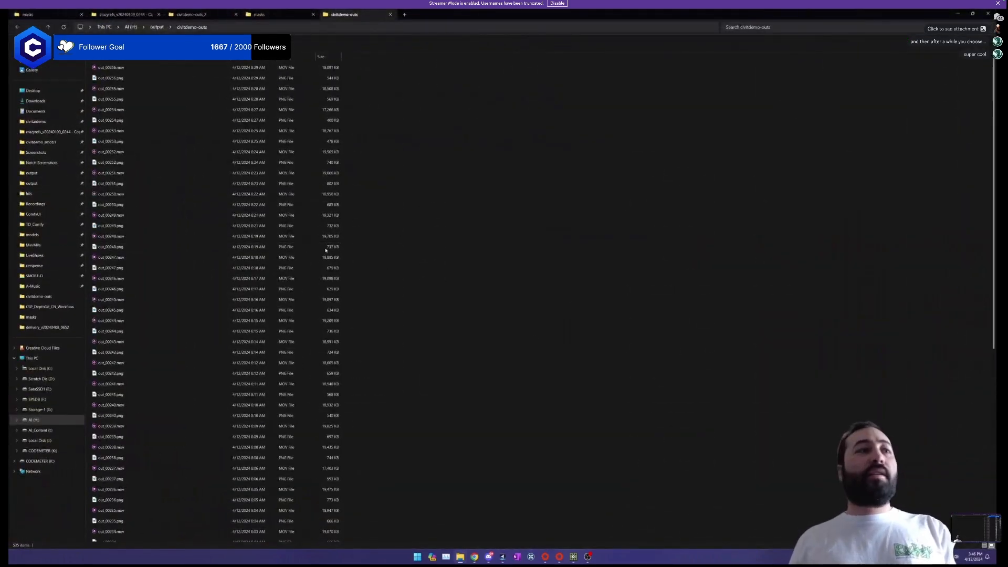
{"action": "scroll", "coordinate": [325, 250], "scroll_direction": "up", "scroll_amount": 4}
{"action": "scroll", "coordinate": [383, 264], "scroll_direction": "down", "scroll_amount": 2}
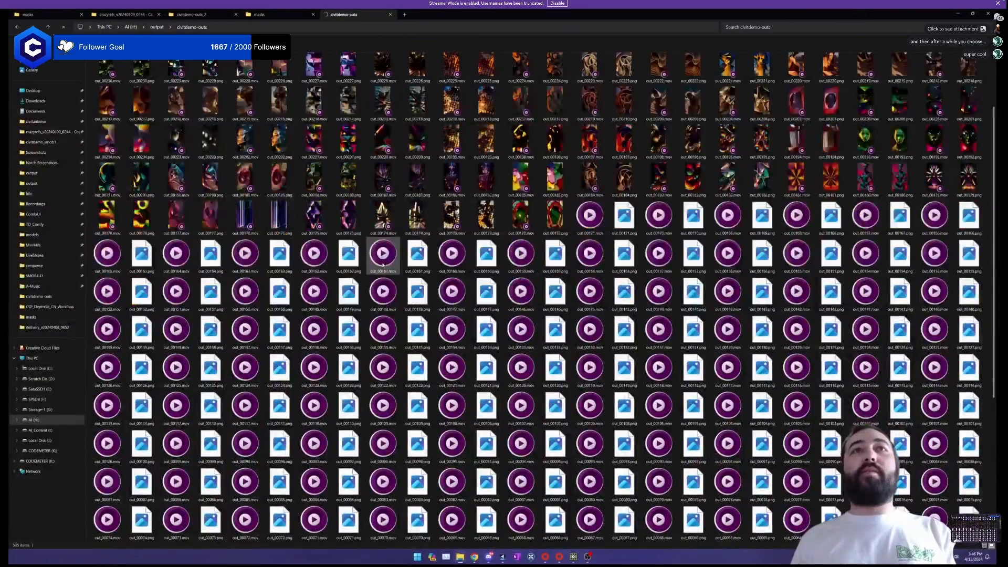
Browse the rendered thumbnails in civitdemo-outs, play several clips including out_00201.mov and out_00204.mov, and close the video player.
{"action": "scroll", "coordinate": [382, 264], "scroll_direction": "down", "scroll_amount": 7}
{"action": "double_click", "coordinate": [521, 251]}
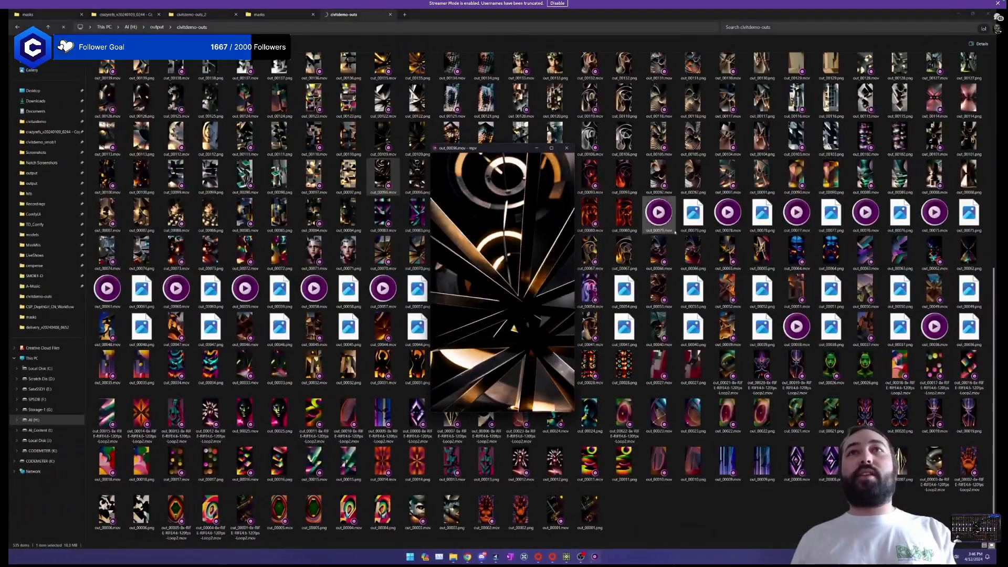
{"action": "double_click", "coordinate": [727, 212]}
{"action": "scroll", "coordinate": [659, 163], "scroll_direction": "up", "scroll_amount": 7}
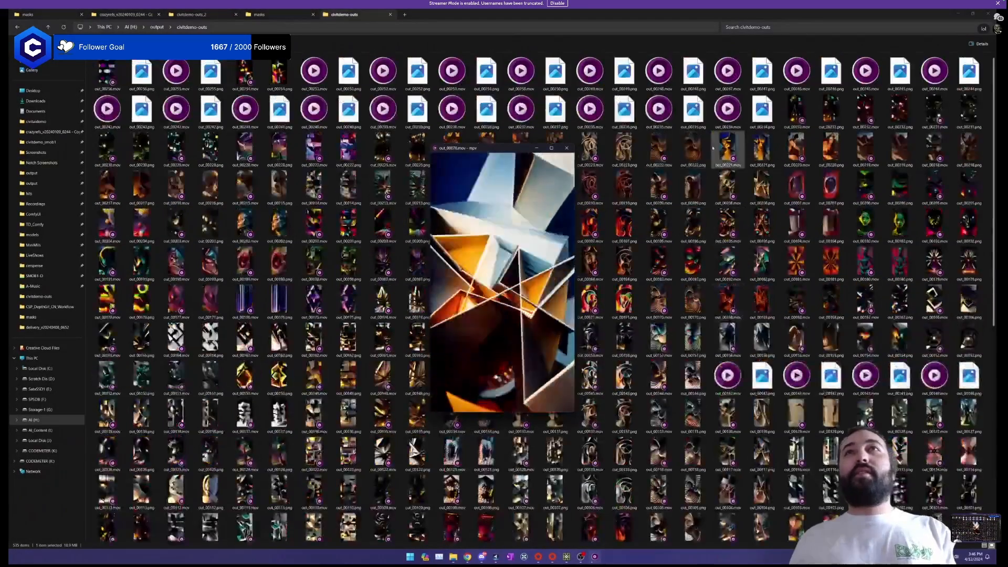
{"action": "left_click_drag", "start_coordinate": [742, 148], "coordinate": [517, 223]}
{"action": "left_click", "coordinate": [727, 152]}
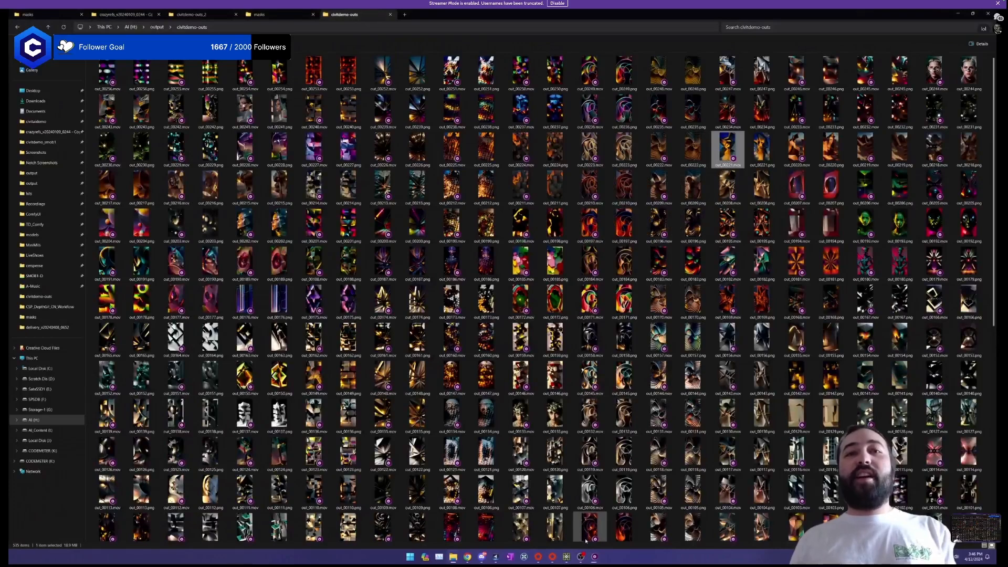
{"action": "left_click", "coordinate": [595, 556]}
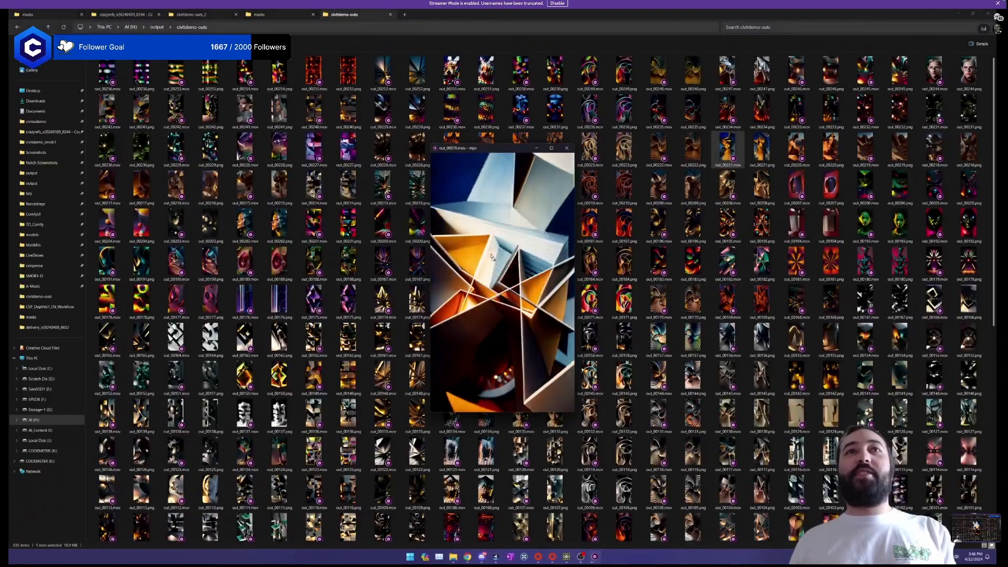
{"action": "double_click", "coordinate": [313, 226]}
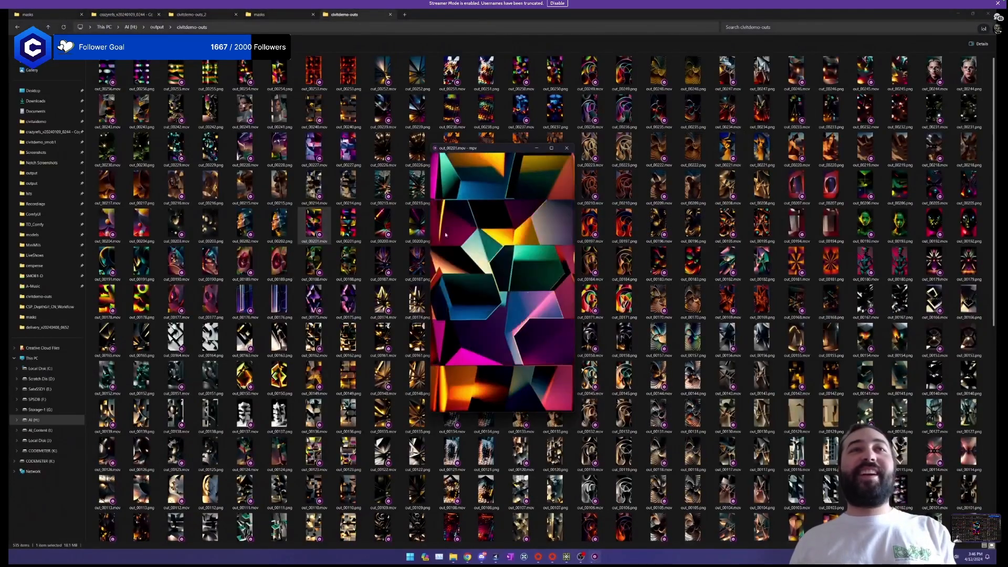
{"action": "left_click_drag", "start_coordinate": [109, 225], "coordinate": [484, 249]}
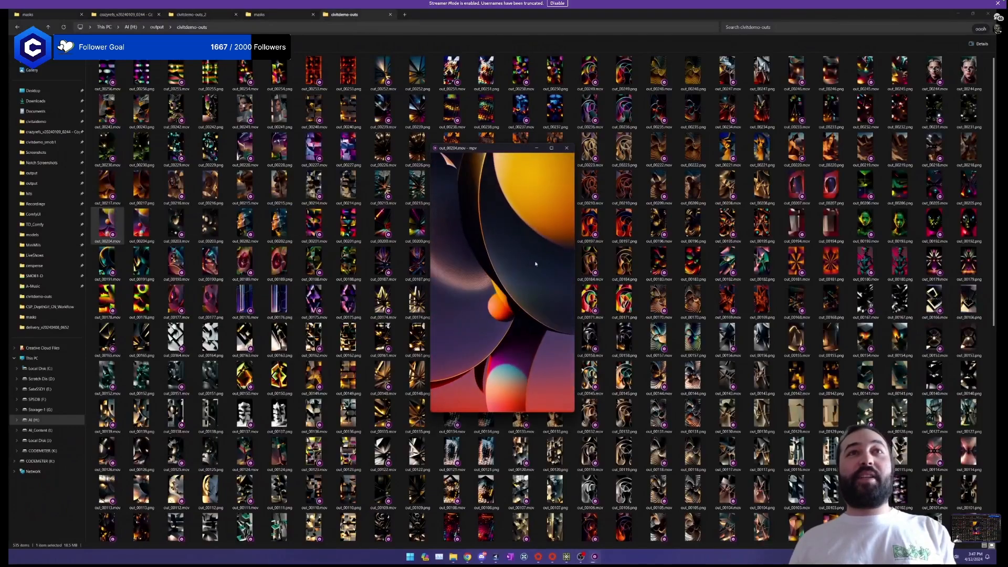
{"action": "left_click", "coordinate": [565, 150]}
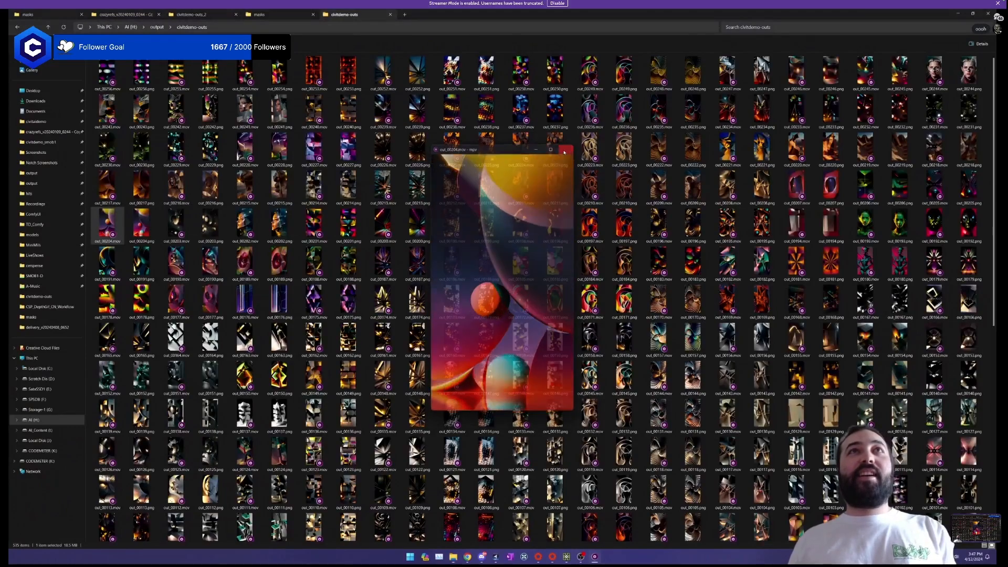
Restore the smaller File Explorer window, open civitdemo-outs_2, and move the ComfyUI output folder's civitdemo-outs_2 tab to the end.
{"action": "left_click_drag", "start_coordinate": [597, 14], "coordinate": [185, 155]}
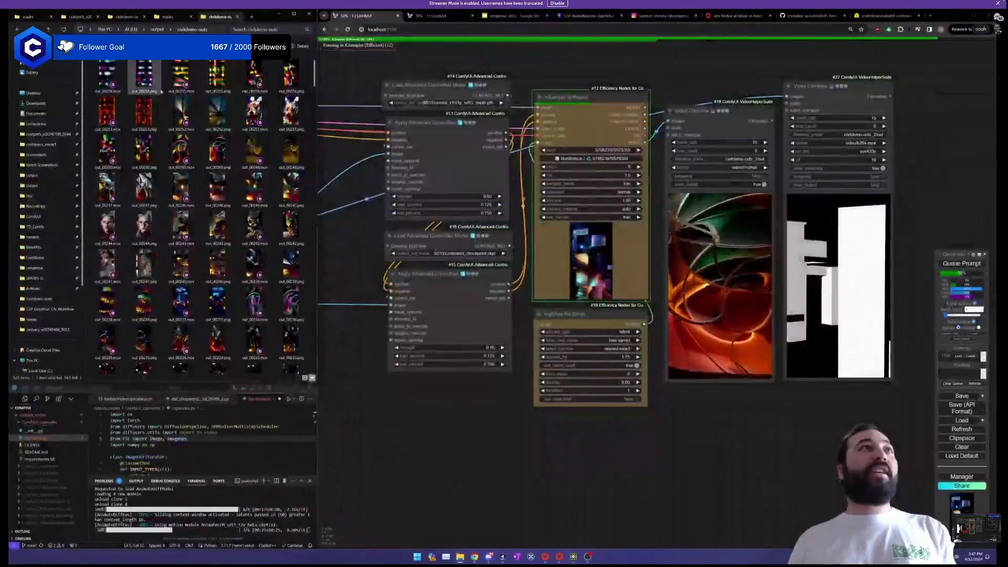
{"action": "left_click", "coordinate": [155, 30]}
{"action": "double_click", "coordinate": [105, 342]}
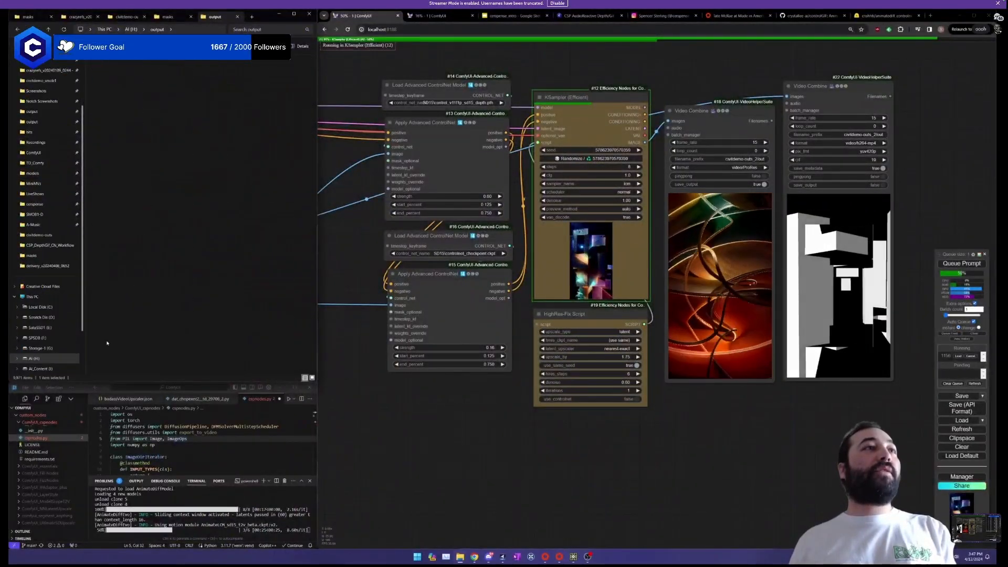
{"action": "left_click", "coordinate": [125, 17]}
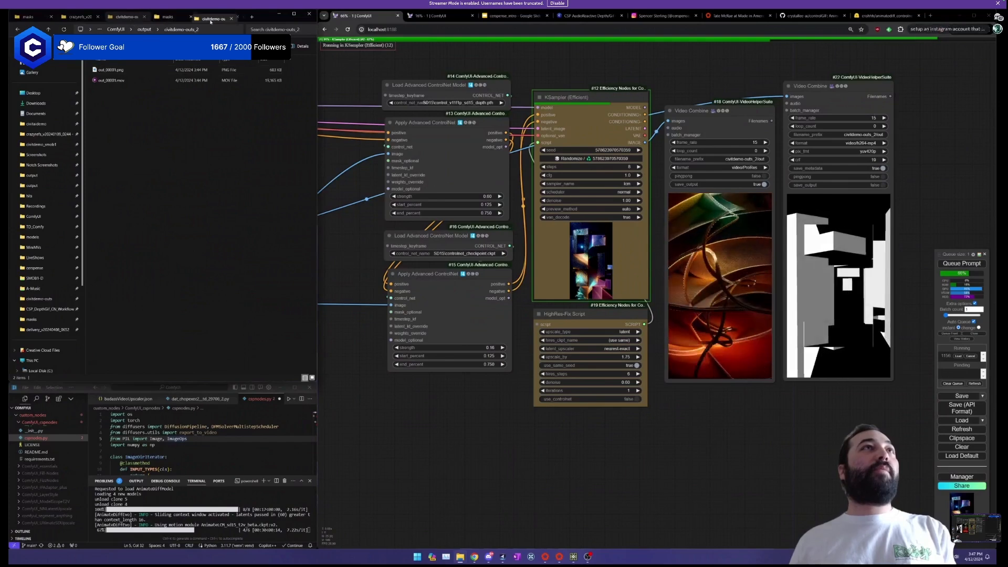
{"action": "left_click_drag", "start_coordinate": [125, 16], "coordinate": [239, 19]}
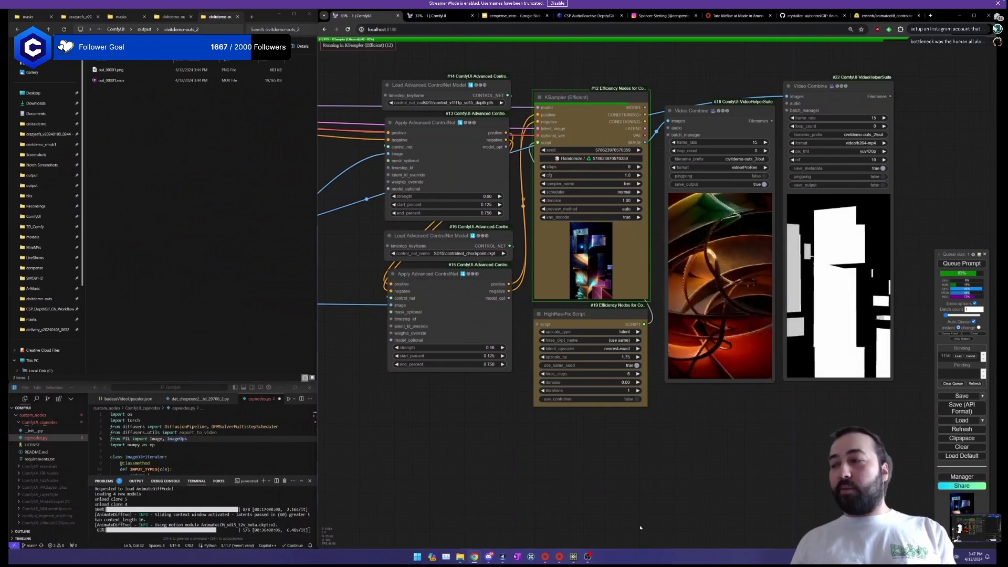
Switch to TouchDesigner and bring the default project's whole node network into view.
{"action": "left_click", "coordinate": [573, 557]}
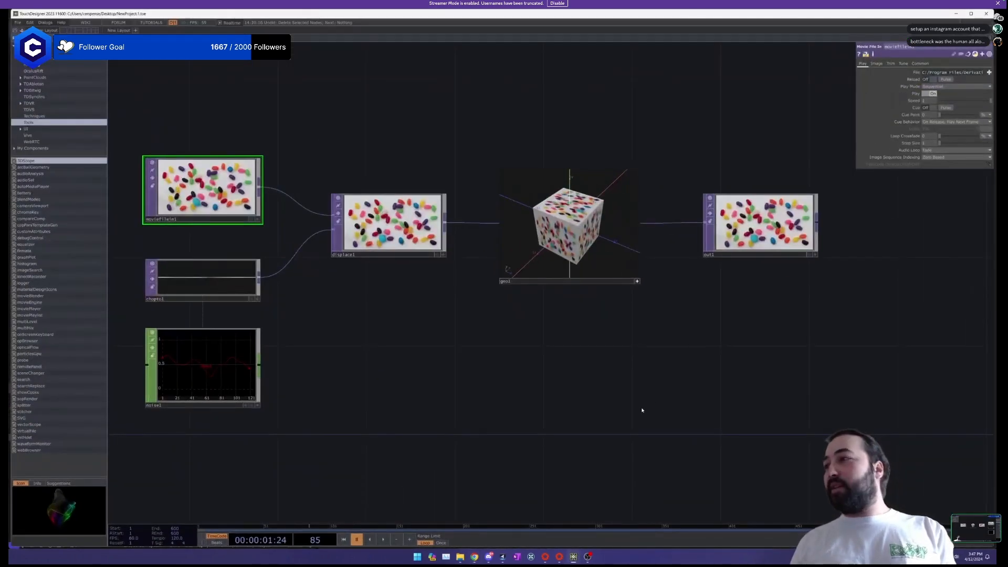
{"action": "scroll", "coordinate": [619, 366], "scroll_direction": "down", "scroll_amount": 5}
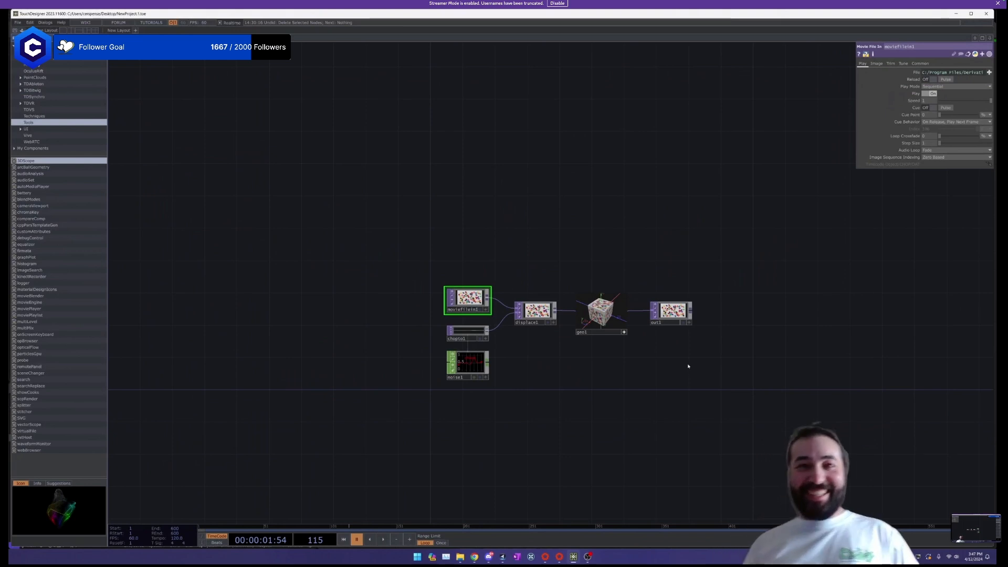
{"action": "left_click_drag", "start_coordinate": [661, 383], "coordinate": [543, 323]}
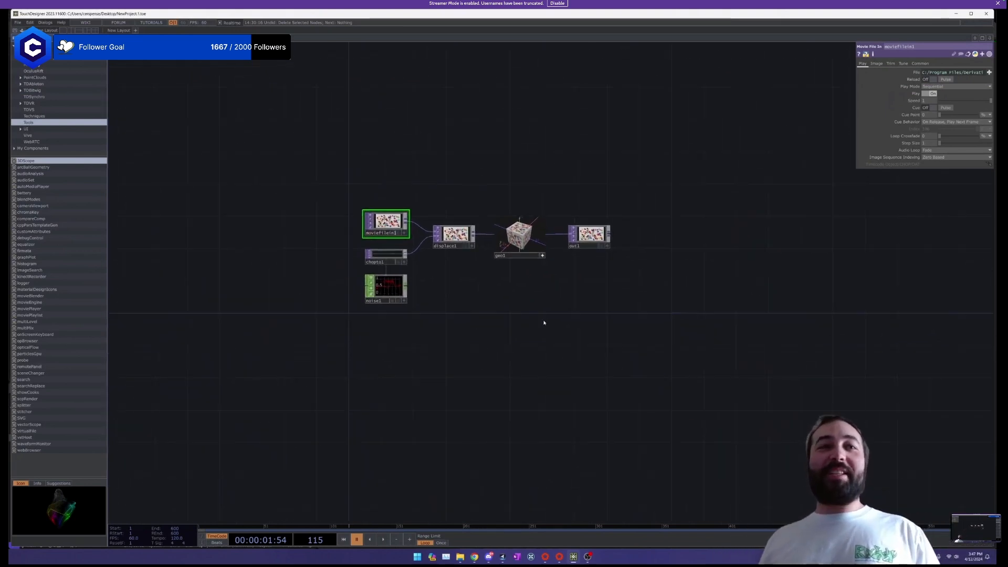
{"action": "scroll", "coordinate": [478, 278], "scroll_direction": "up", "scroll_amount": 4}
{"action": "mouse_move", "coordinate": [471, 326]}
{"action": "left_mouse_down"}
{"action": "mouse_move", "coordinate": [466, 395]}
{"action": "mouse_move", "coordinate": [472, 331]}
{"action": "left_mouse_up"}
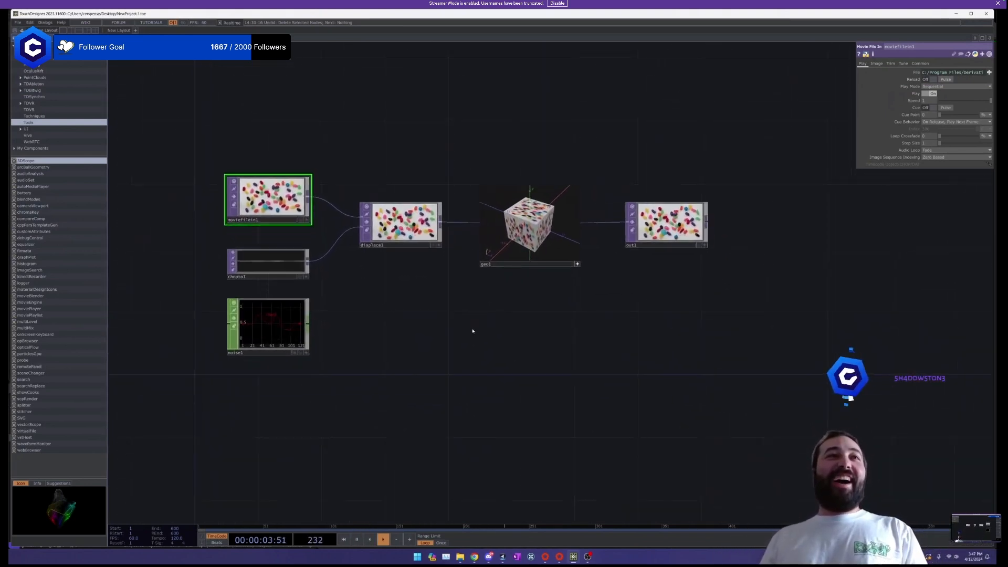
{"action": "scroll", "coordinate": [472, 331], "scroll_direction": "down", "scroll_amount": 3}
{"action": "scroll", "coordinate": [486, 351], "scroll_direction": "up", "scroll_amount": 2}
{"action": "scroll", "coordinate": [486, 350], "scroll_direction": "up", "scroll_amount": 2}
{"action": "left_click_drag", "start_coordinate": [580, 325], "coordinate": [616, 328]}
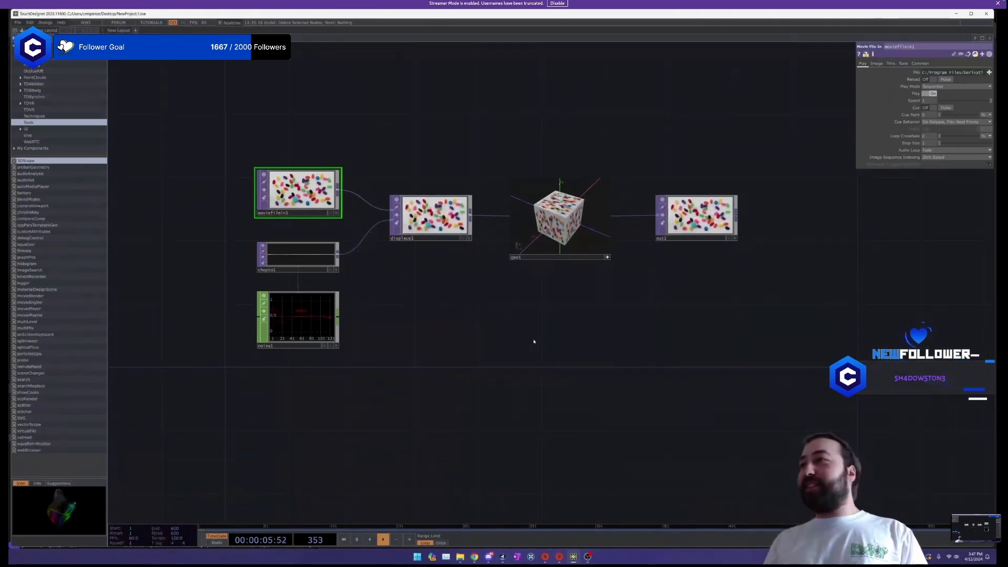
{"action": "left_click_drag", "start_coordinate": [526, 341], "coordinate": [495, 378]}
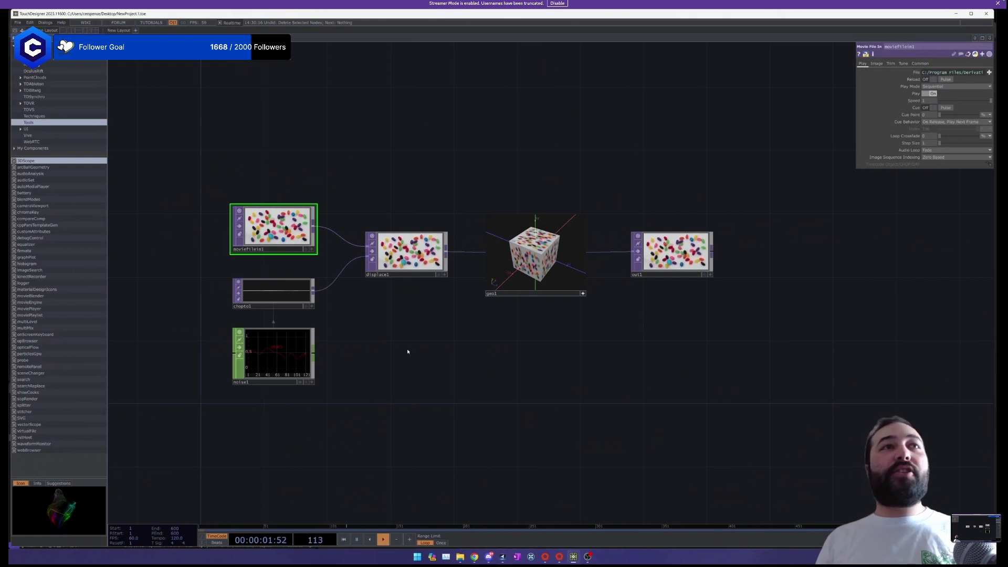
{"action": "left_click_drag", "start_coordinate": [408, 352], "coordinate": [411, 344]}
{"action": "left_click_drag", "start_coordinate": [479, 364], "coordinate": [496, 349]}
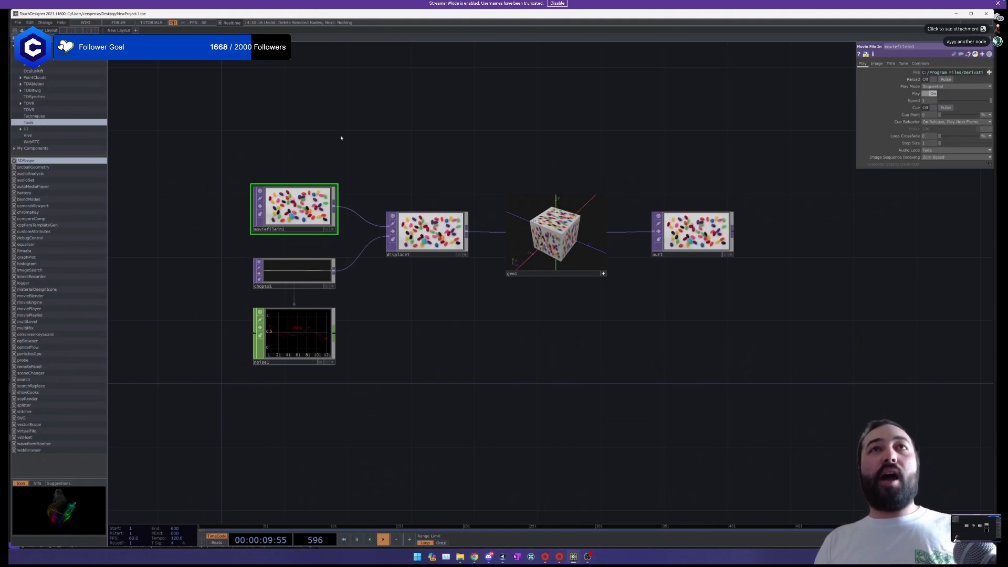
Browse the TOP, CHOP, SOP and DAT operator families in the operator creation dialog and close it without adding anything.
{"action": "key", "text": "Tab"}
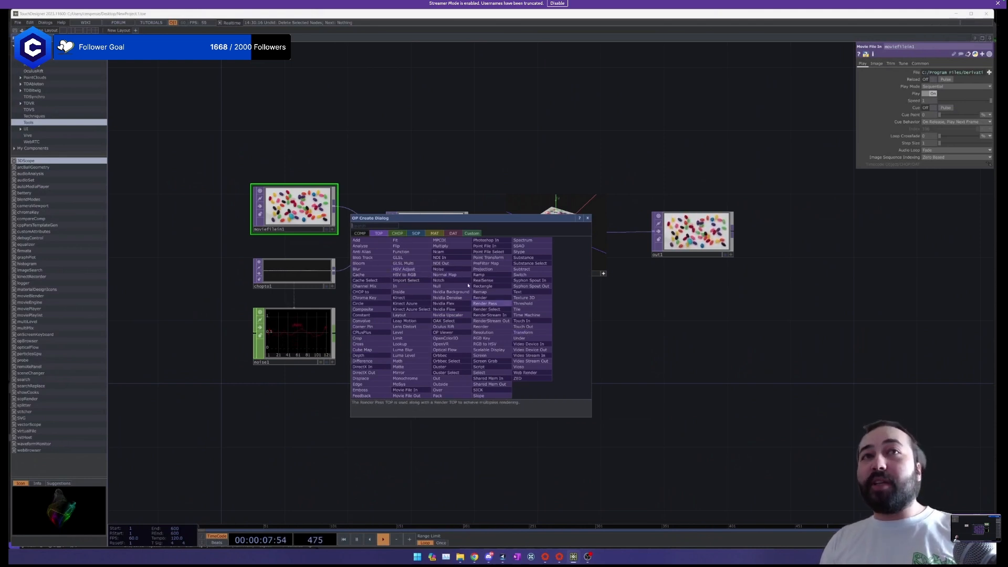
{"action": "left_click", "coordinate": [398, 234]}
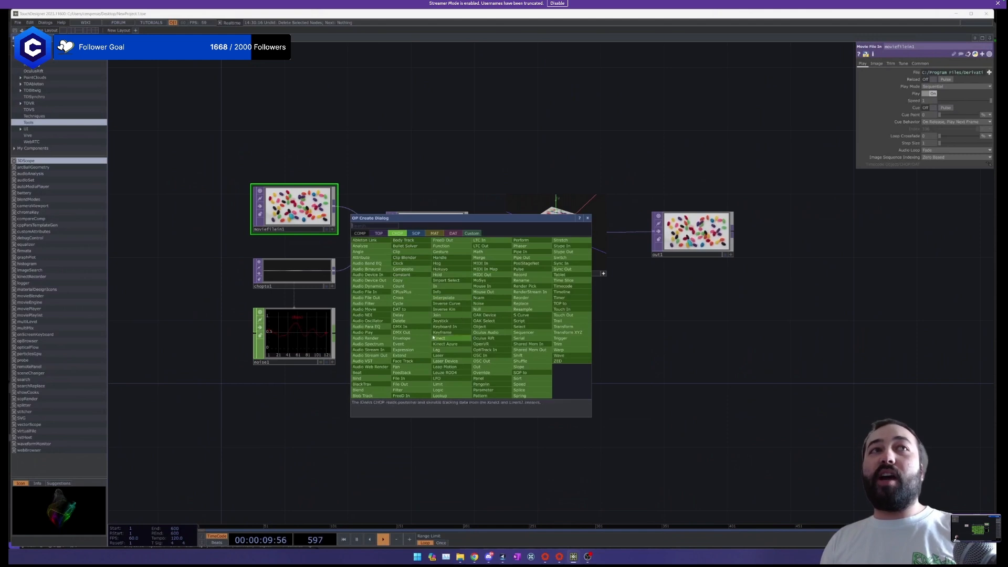
{"action": "scroll", "coordinate": [299, 333], "scroll_direction": "up", "scroll_amount": 4}
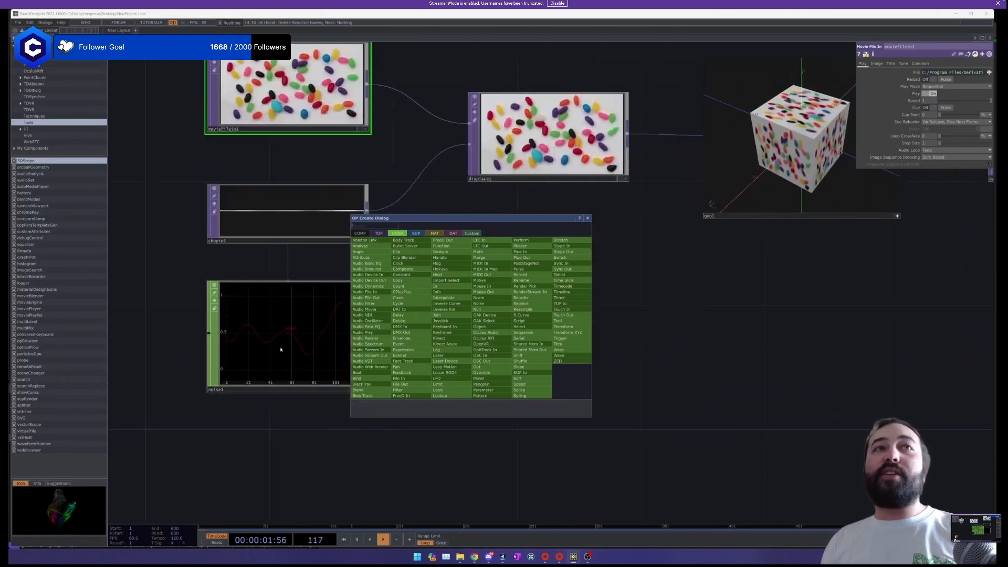
{"action": "scroll", "coordinate": [278, 339], "scroll_direction": "down", "scroll_amount": 2}
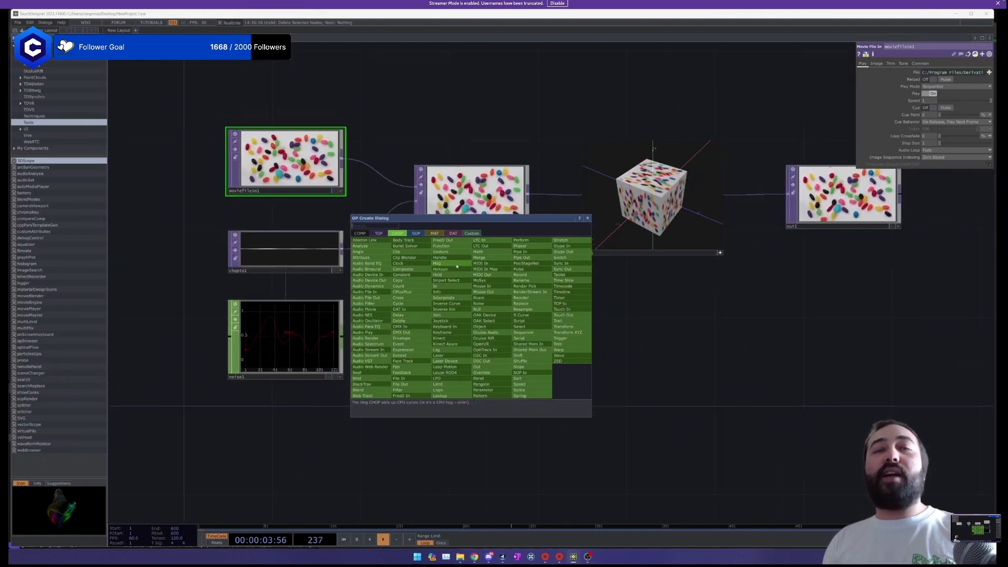
{"action": "left_click", "coordinate": [416, 233]}
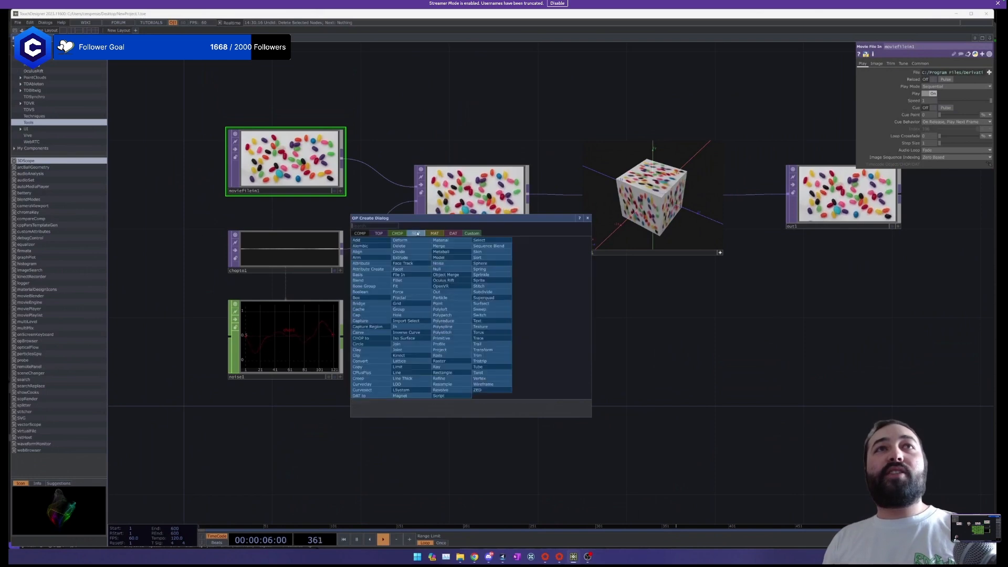
{"action": "left_click", "coordinate": [458, 233]}
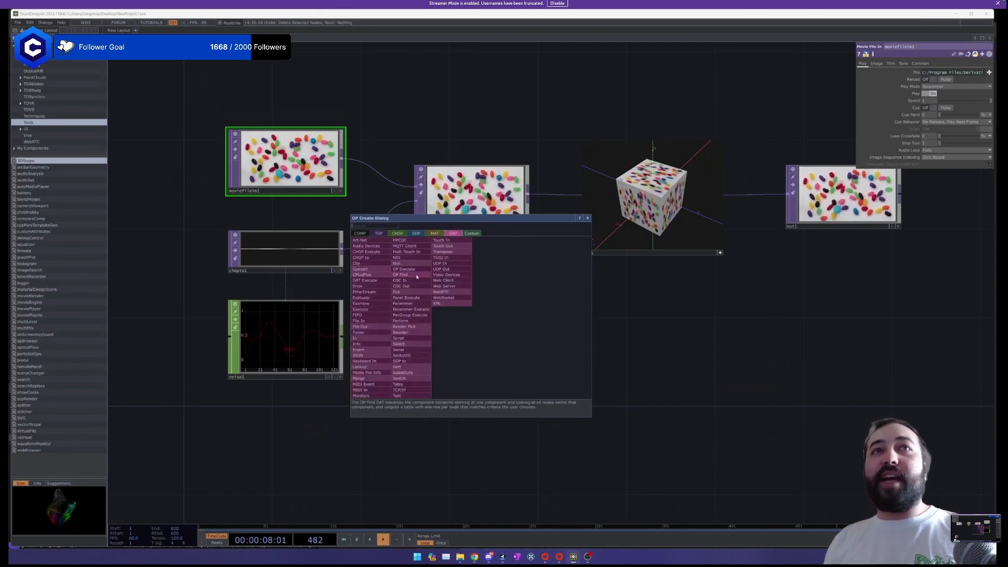
{"action": "left_click", "coordinate": [732, 294]}
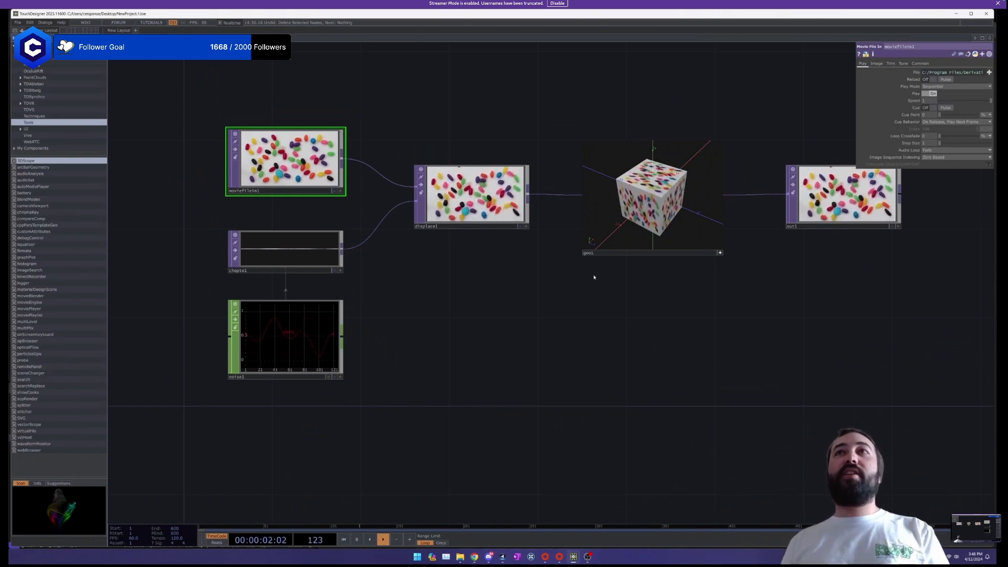
Inspect the parameters of out1 and displace1, widening the parameter window and expanding displace1's Source Midpoint.
{"action": "scroll", "coordinate": [594, 276], "scroll_direction": "down", "scroll_amount": 4}
{"action": "left_click", "coordinate": [679, 237]}
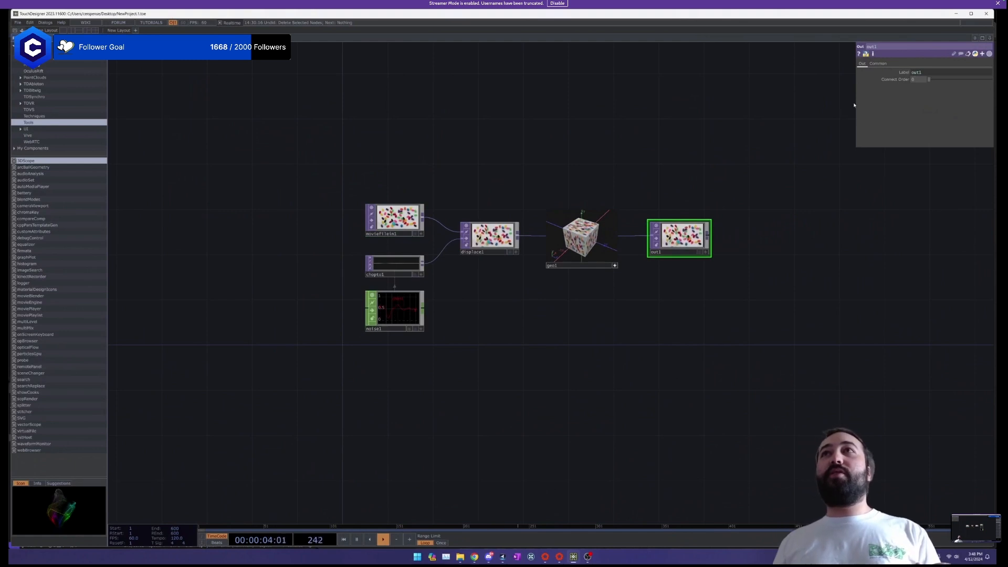
{"action": "left_click", "coordinate": [489, 237]}
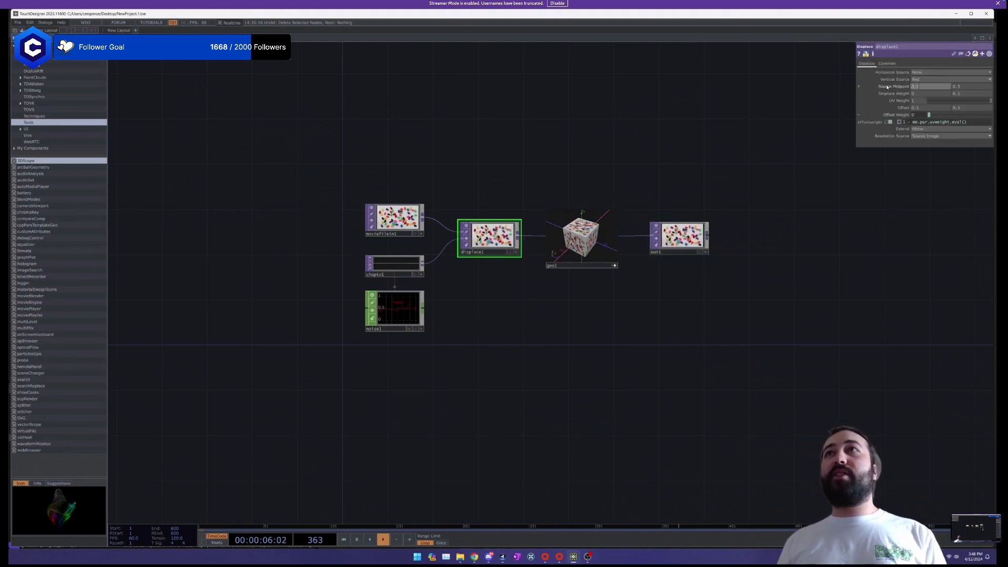
{"action": "left_click_drag", "start_coordinate": [855, 81], "coordinate": [812, 81]}
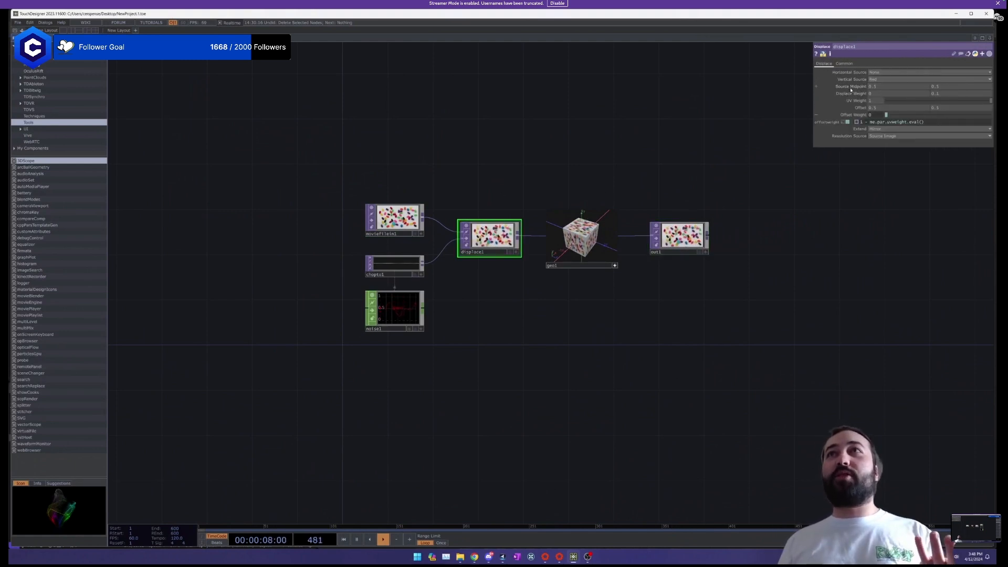
{"action": "left_click", "coordinate": [816, 86]}
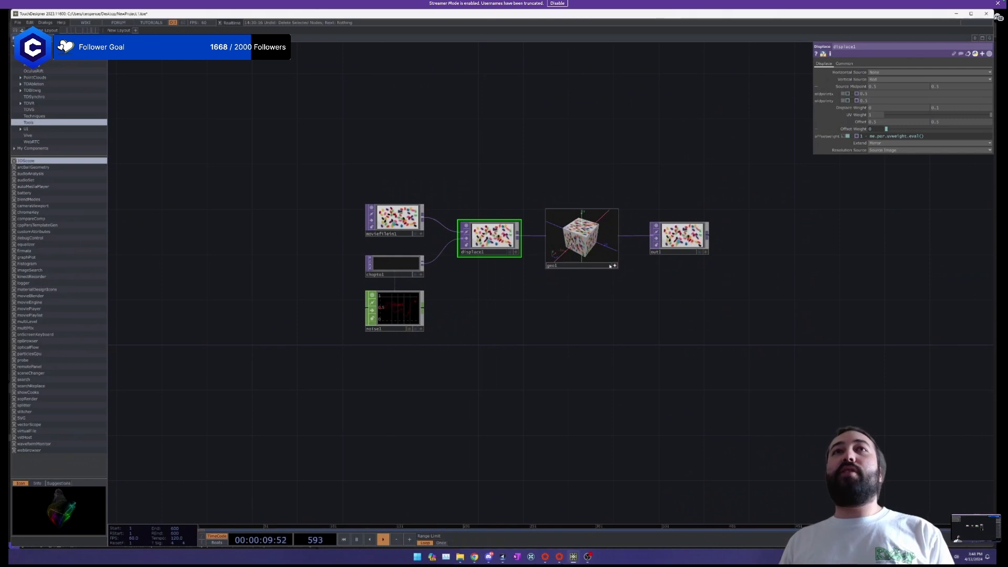
Select all the default project's operators and delete them to empty the network.
{"action": "left_click_drag", "start_coordinate": [715, 182], "coordinate": [317, 373]}
{"action": "left_click", "coordinate": [494, 378]}
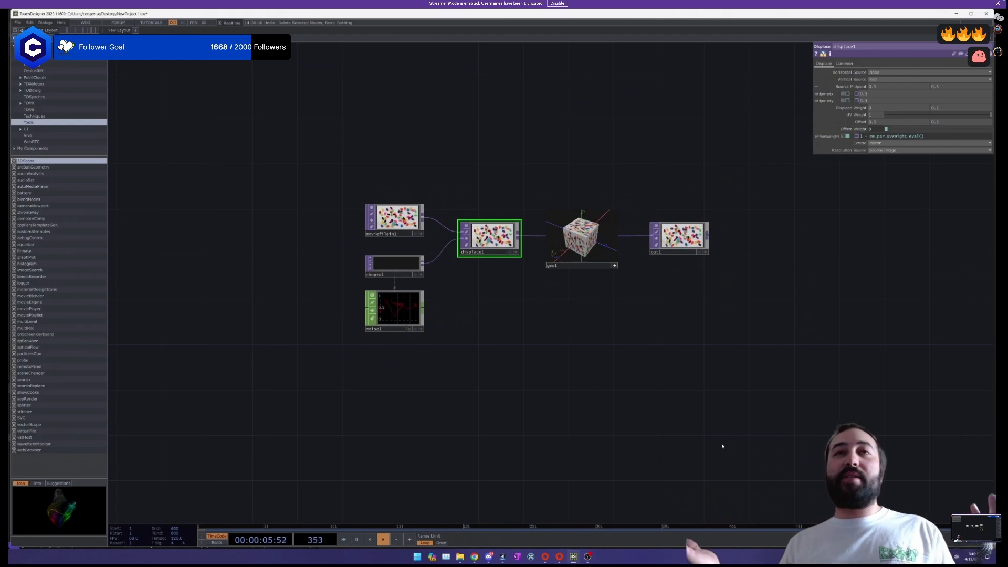
{"action": "left_click_drag", "start_coordinate": [696, 403], "coordinate": [692, 416]}
{"action": "left_click_drag", "start_coordinate": [662, 359], "coordinate": [599, 347]}
{"action": "scroll", "coordinate": [418, 298], "scroll_direction": "up", "scroll_amount": 4}
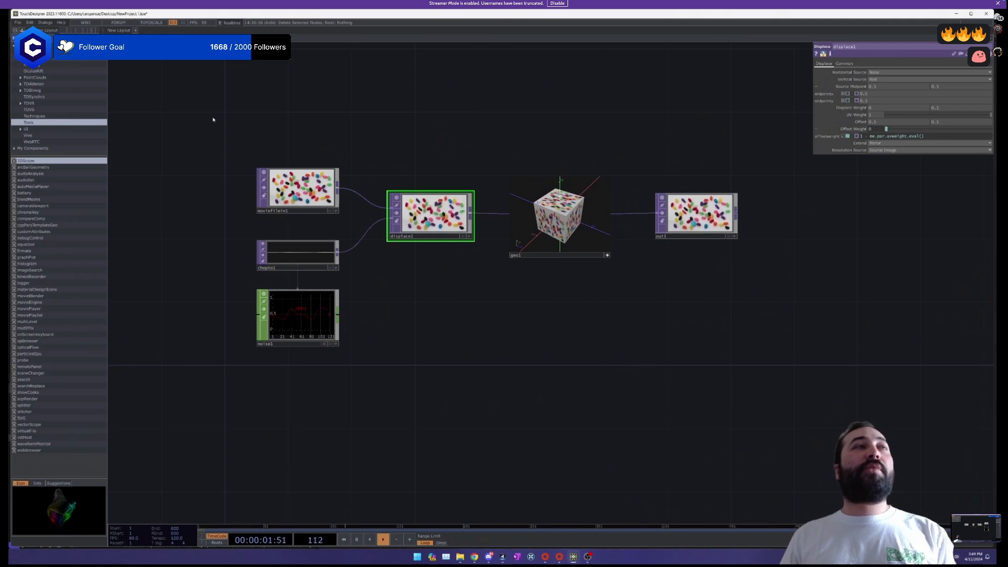
{"action": "left_click_drag", "start_coordinate": [211, 112], "coordinate": [812, 405]}
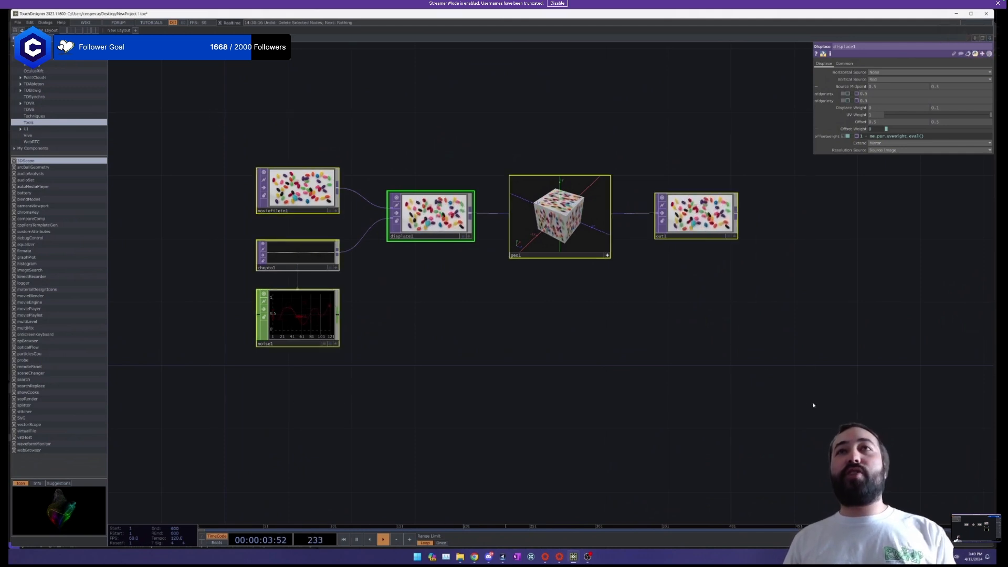
{"action": "key", "text": "Delete"}
Add an Audio File In CHOP to the empty network.
{"action": "left_click_drag", "start_coordinate": [427, 297], "coordinate": [393, 286]}
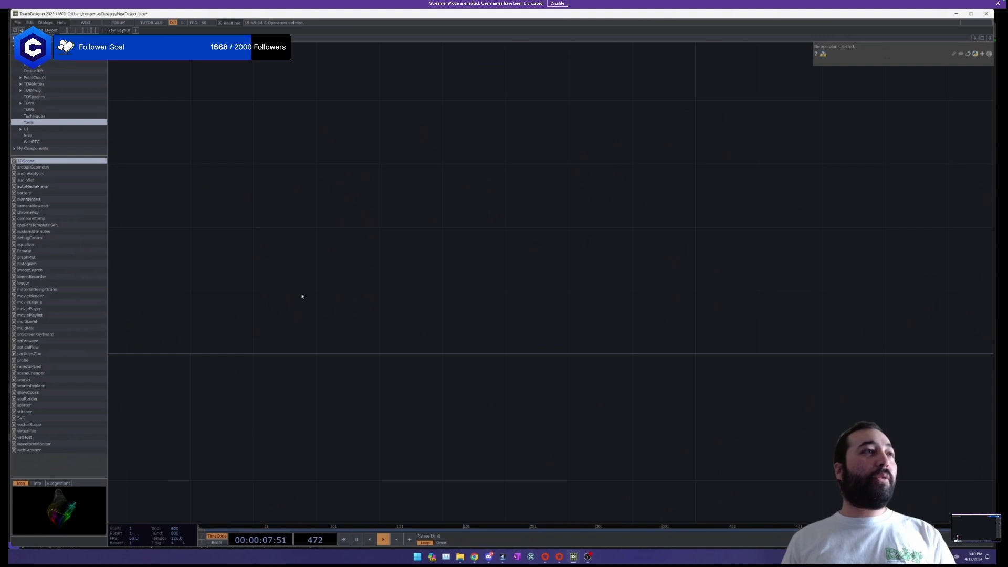
{"action": "left_click_drag", "start_coordinate": [310, 302], "coordinate": [325, 217]}
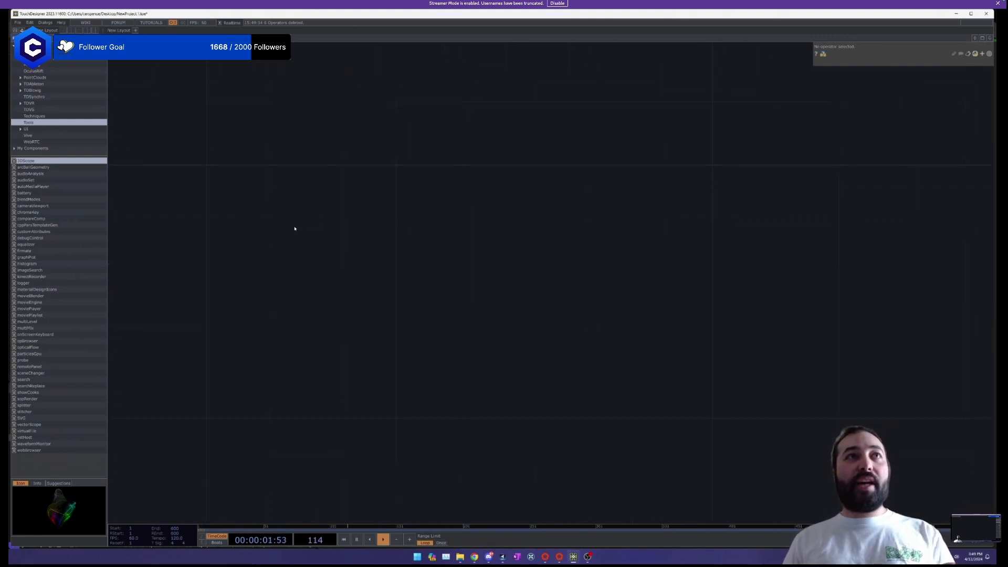
{"action": "key", "text": "Tab"}
{"action": "left_click", "coordinate": [219, 144]}
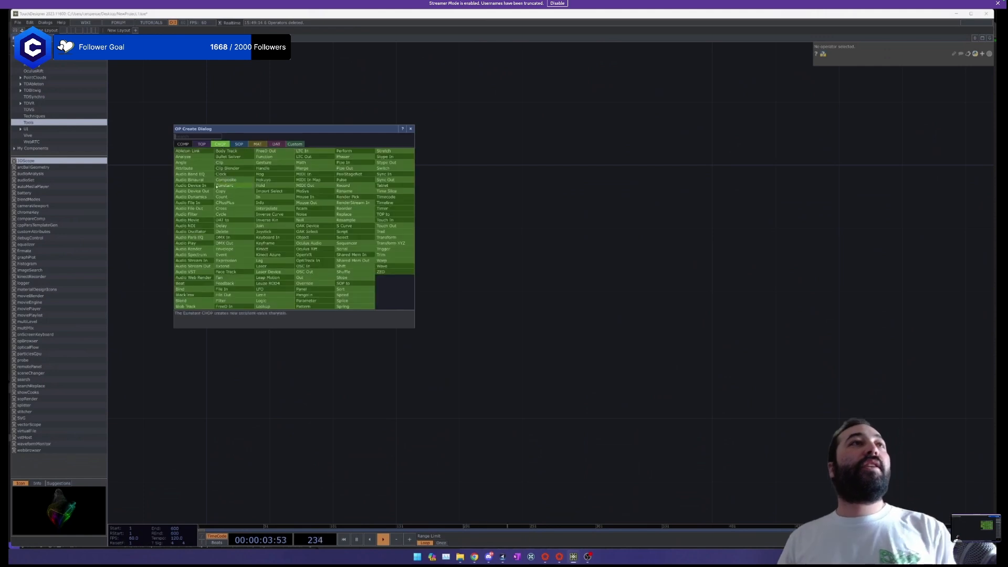
{"action": "left_click", "coordinate": [188, 202]}
{"action": "left_click", "coordinate": [327, 220]}
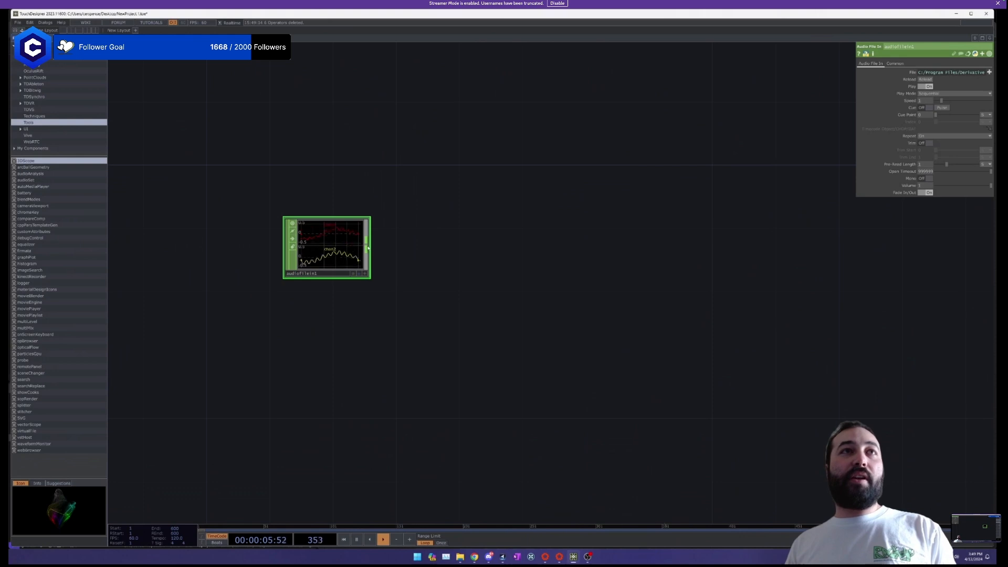
Append a Null CHOP to the output of audiofilein1 and place it to the right of that operator.
{"action": "right_click", "coordinate": [367, 248]}
{"action": "key", "text": "Return"}
{"action": "left_click", "coordinate": [364, 247]}
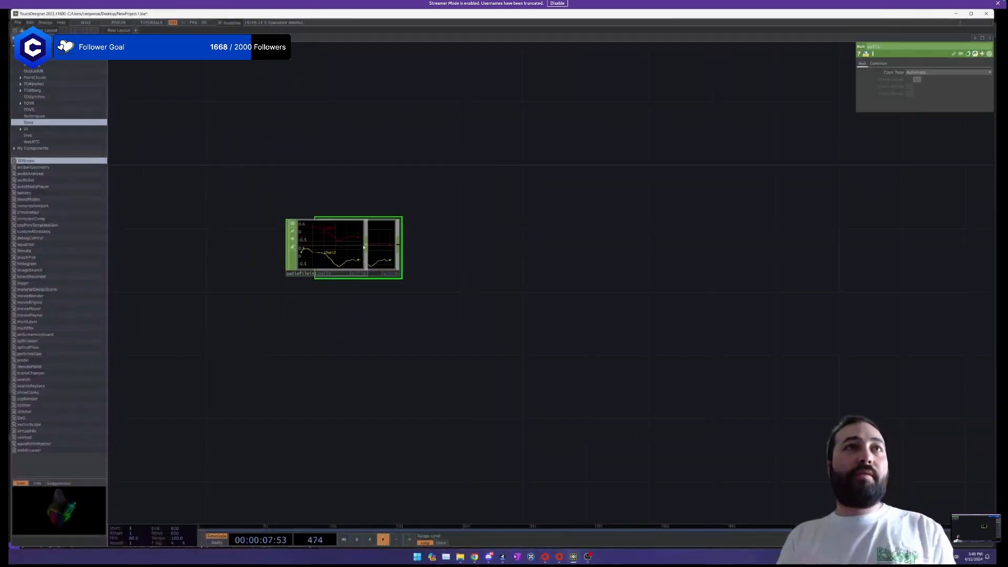
{"action": "left_click_drag", "start_coordinate": [386, 261], "coordinate": [513, 261]}
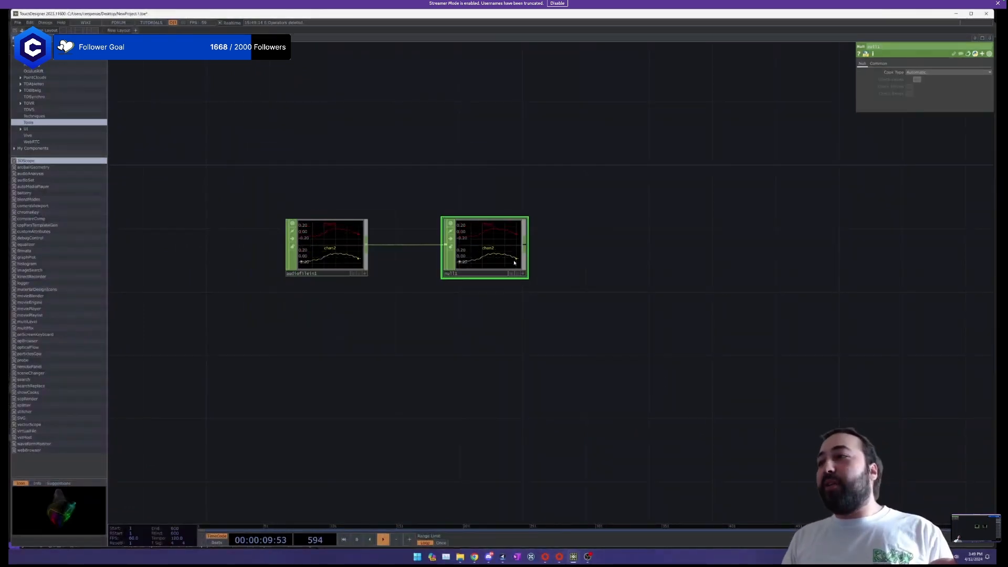
{"action": "middle_click", "coordinate": [502, 245]}
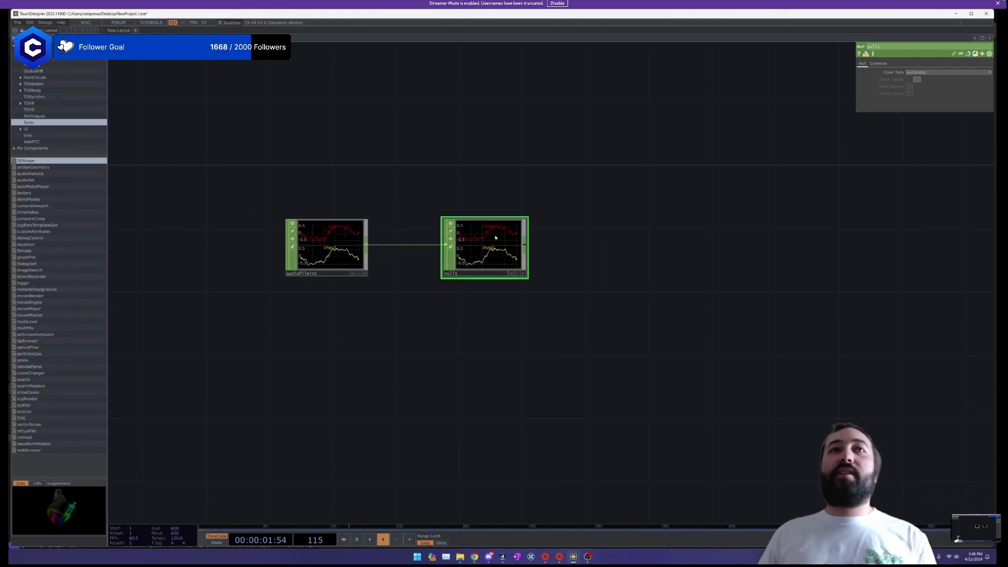
Connect an Audio Device Out CHOP to null1's output, place it to the lower right, and set its volume to 0.
{"action": "left_click_drag", "start_coordinate": [619, 284], "coordinate": [503, 245]}
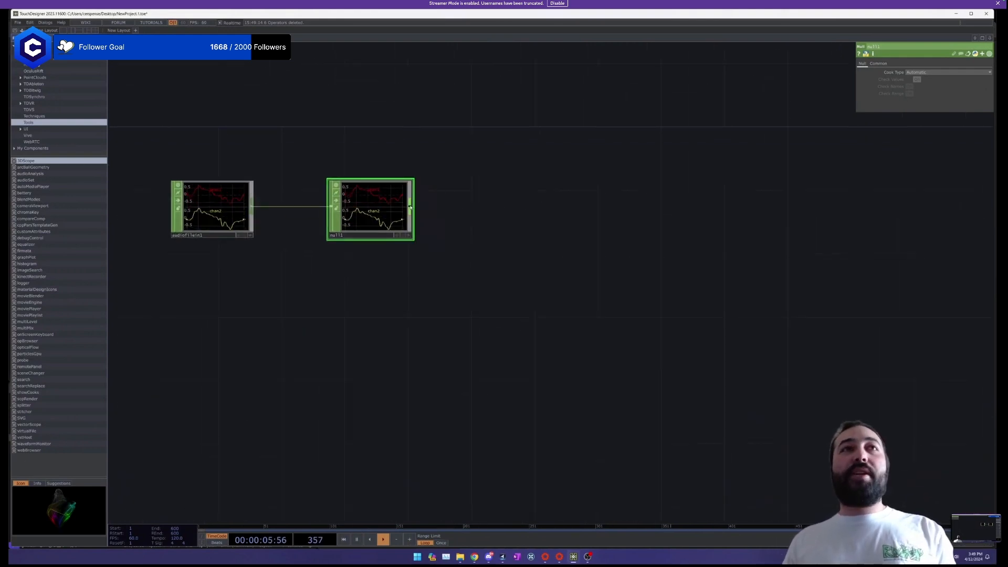
{"action": "right_click", "coordinate": [410, 208]}
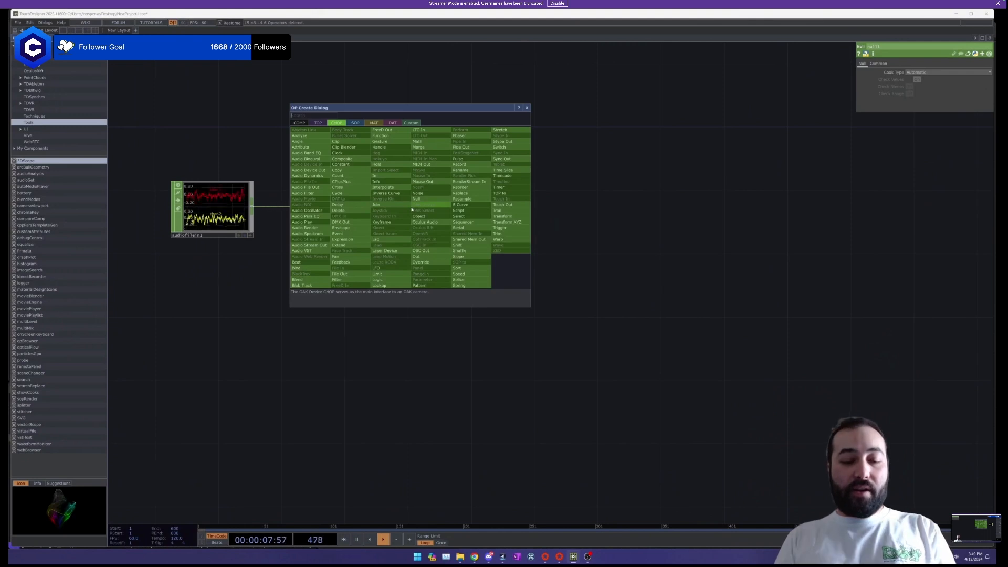
{"action": "type", "text": "audi"}
{"action": "left_click", "coordinate": [307, 170]}
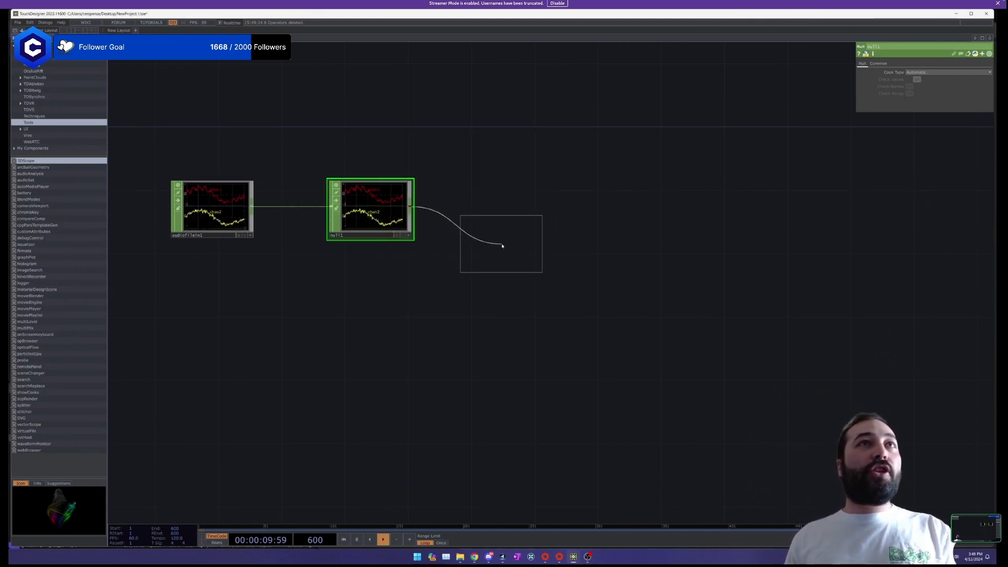
{"action": "left_click", "coordinate": [499, 254]}
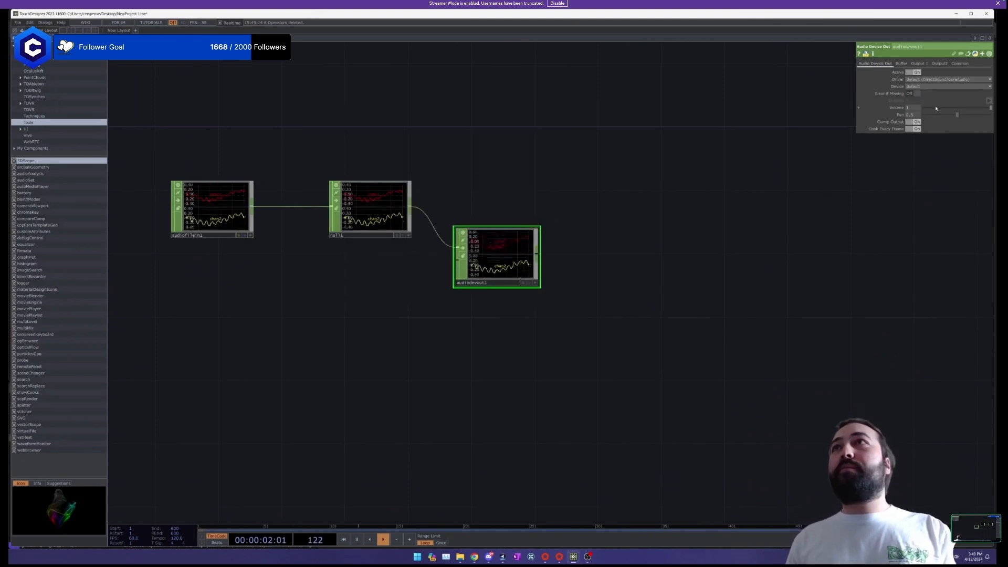
{"action": "left_click_drag", "start_coordinate": [936, 108], "coordinate": [875, 115]}
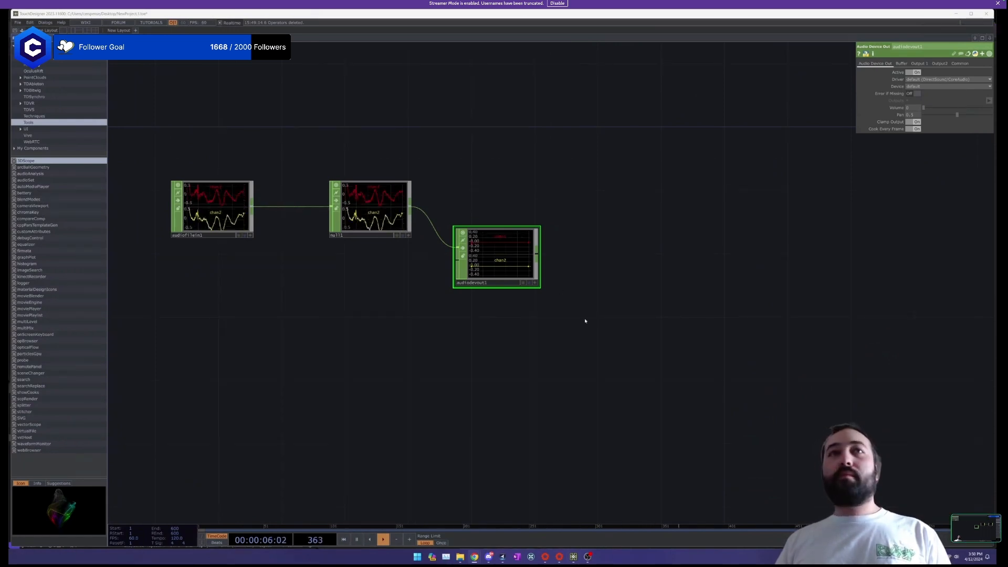
Show audiofilein1's parameters, move audiodevout1 slightly lower, and bring audiodevout1 and its parameters into closer view.
{"action": "left_click_drag", "start_coordinate": [589, 342], "coordinate": [598, 339]}
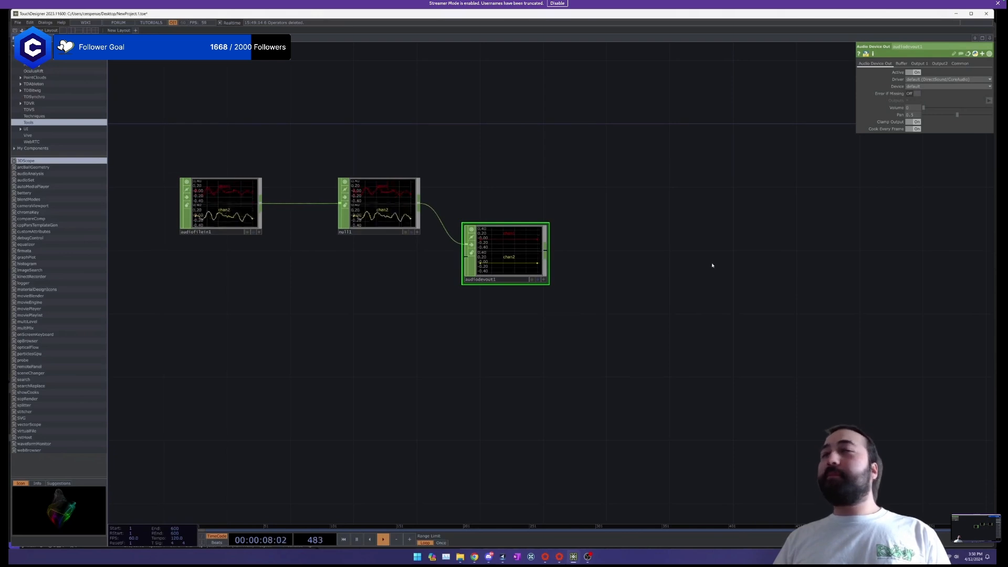
{"action": "left_click_drag", "start_coordinate": [619, 246], "coordinate": [695, 292]}
{"action": "mouse_move", "coordinate": [599, 291]}
{"action": "left_mouse_down"}
{"action": "mouse_move", "coordinate": [614, 322]}
{"action": "mouse_move", "coordinate": [597, 310]}
{"action": "left_mouse_up"}
{"action": "left_click_drag", "start_coordinate": [668, 312], "coordinate": [661, 329]}
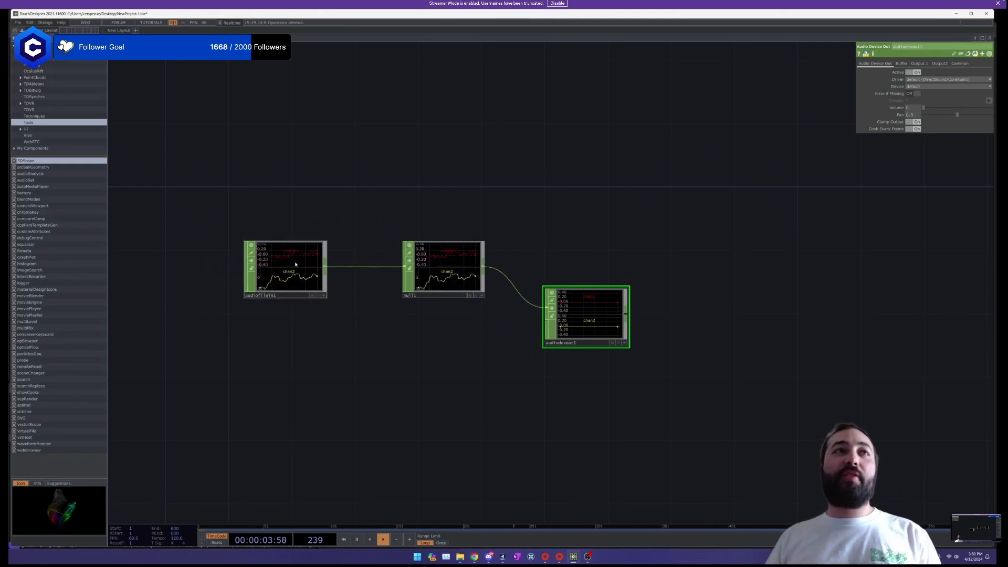
{"action": "left_click", "coordinate": [280, 271]}
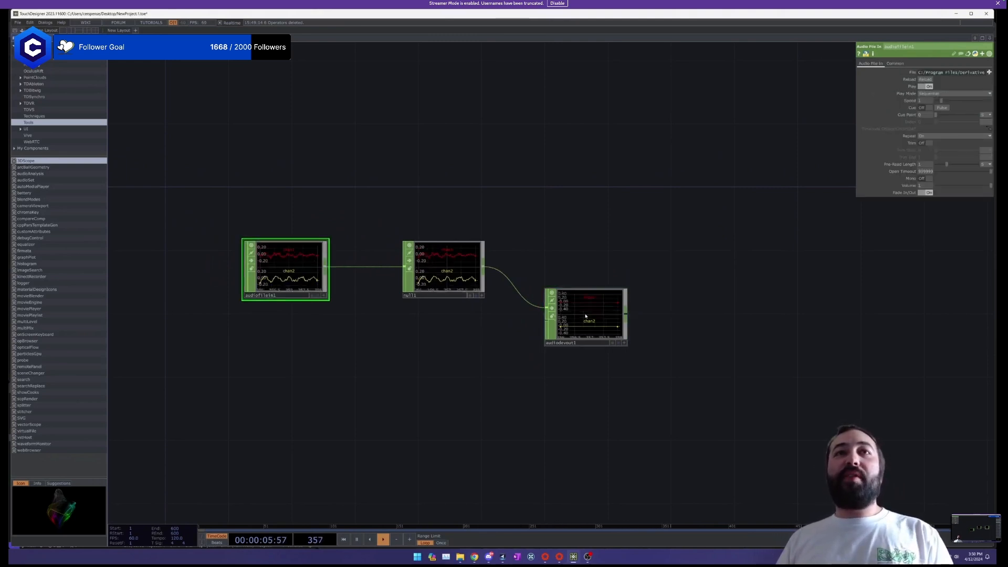
{"action": "left_click_drag", "start_coordinate": [592, 323], "coordinate": [593, 339]}
{"action": "left_click", "coordinate": [593, 339]}
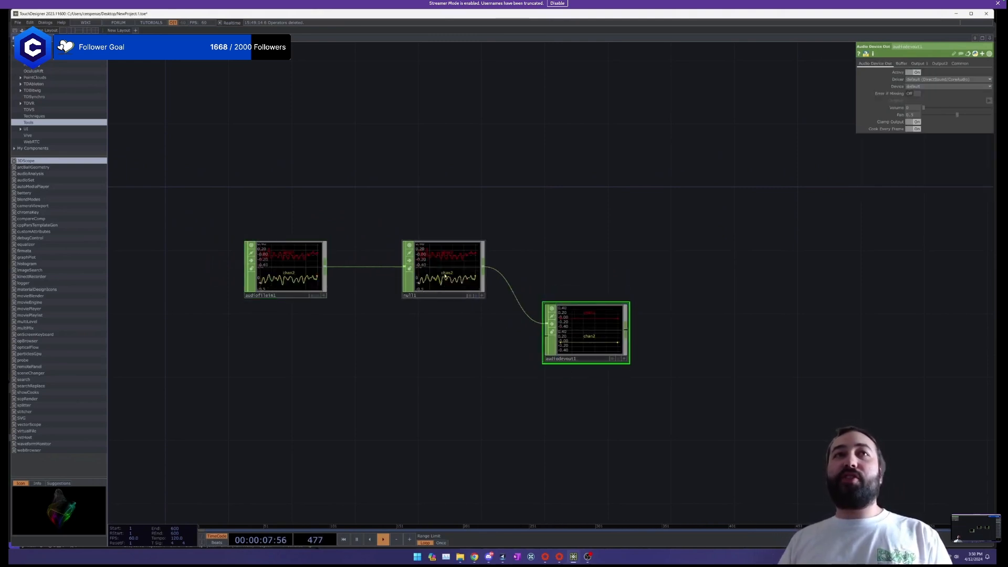
{"action": "left_click_drag", "start_coordinate": [578, 278], "coordinate": [560, 247]}
{"action": "scroll", "coordinate": [560, 247], "scroll_direction": "up", "scroll_amount": 5}
{"action": "left_click_drag", "start_coordinate": [624, 252], "coordinate": [593, 218]}
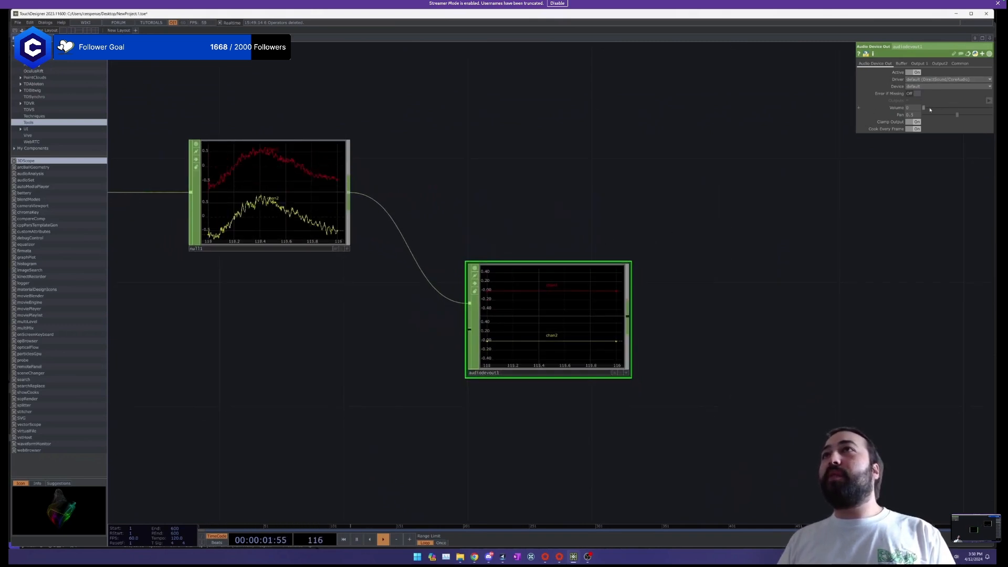
Raise audiodevout1's volume to about 0.12 and duplicate the operator below it, fed by null1.
{"action": "left_click_drag", "start_coordinate": [927, 110], "coordinate": [934, 108]}
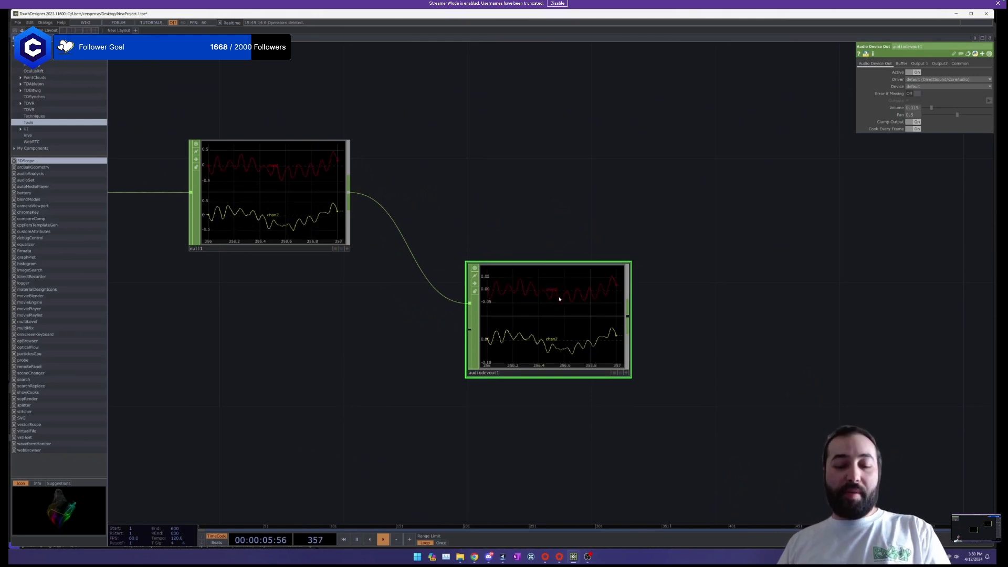
{"action": "key", "text": "ctrl+v"}
{"action": "left_click", "coordinate": [532, 347]}
{"action": "key", "text": "ctrl+c"}
{"action": "key", "text": "ctrl+v"}
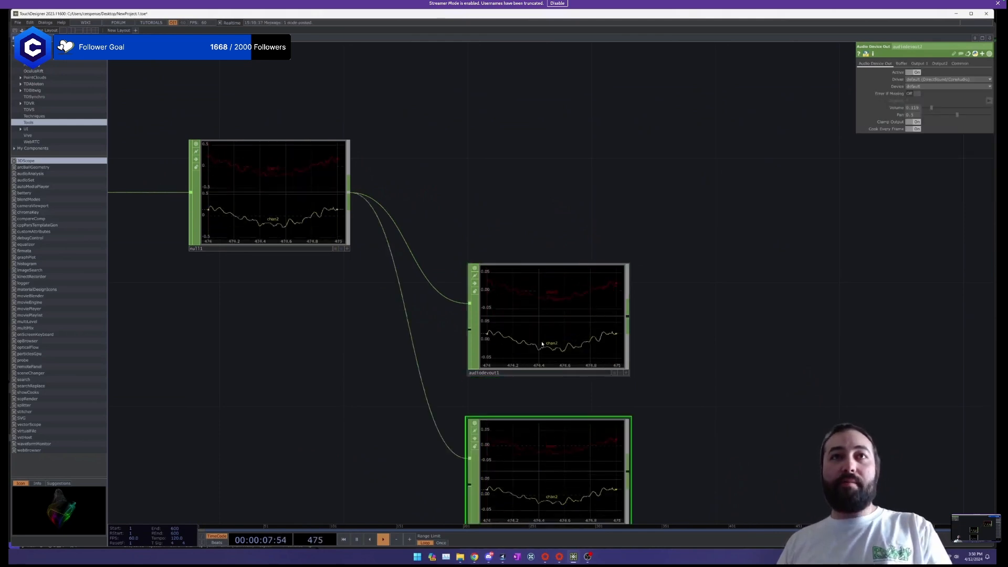
Pause playback and set audiodevout2's device to CABLE-D Input (VB-Audio Cable D) with a volume of 0.25.
{"action": "key", "text": "space"}
{"action": "left_click_drag", "start_coordinate": [655, 398], "coordinate": [624, 295]}
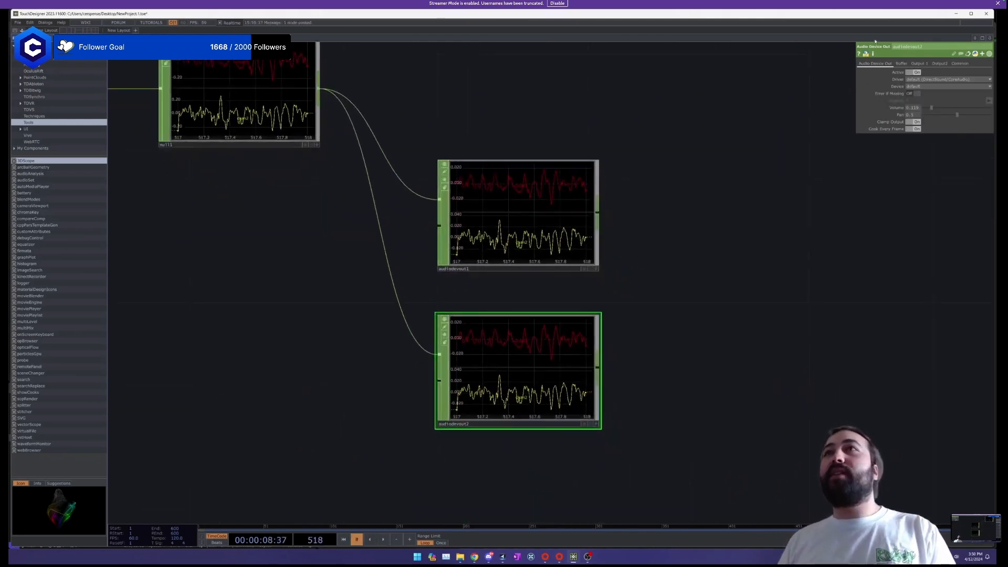
{"action": "left_click", "coordinate": [930, 86]}
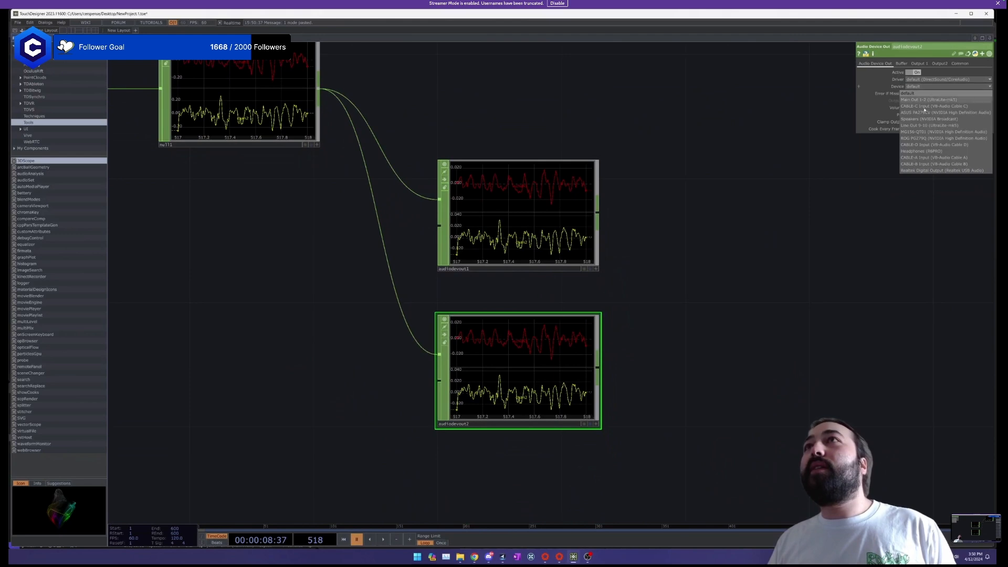
{"action": "left_click", "coordinate": [942, 144]}
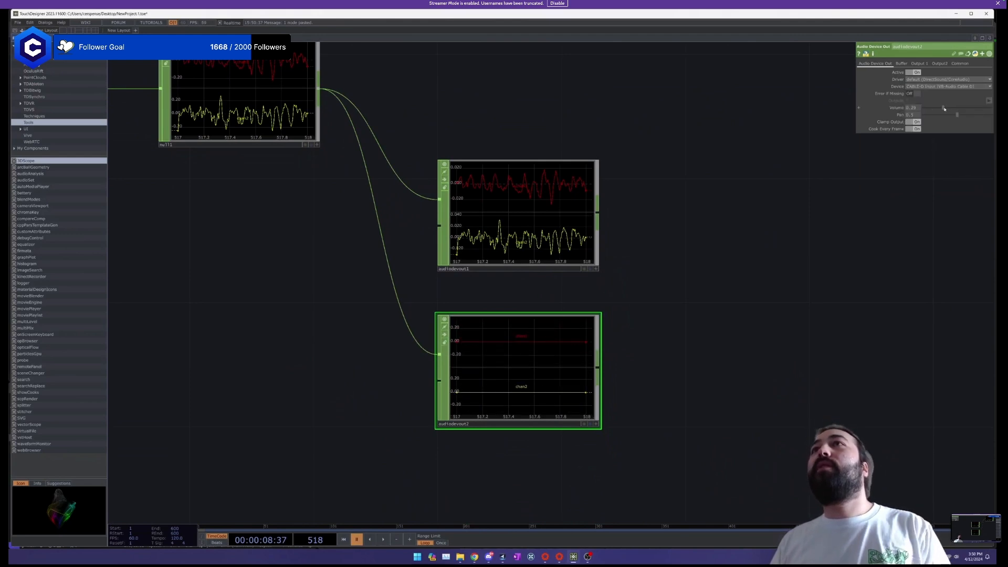
{"action": "left_click_drag", "start_coordinate": [936, 108], "coordinate": [943, 107]}
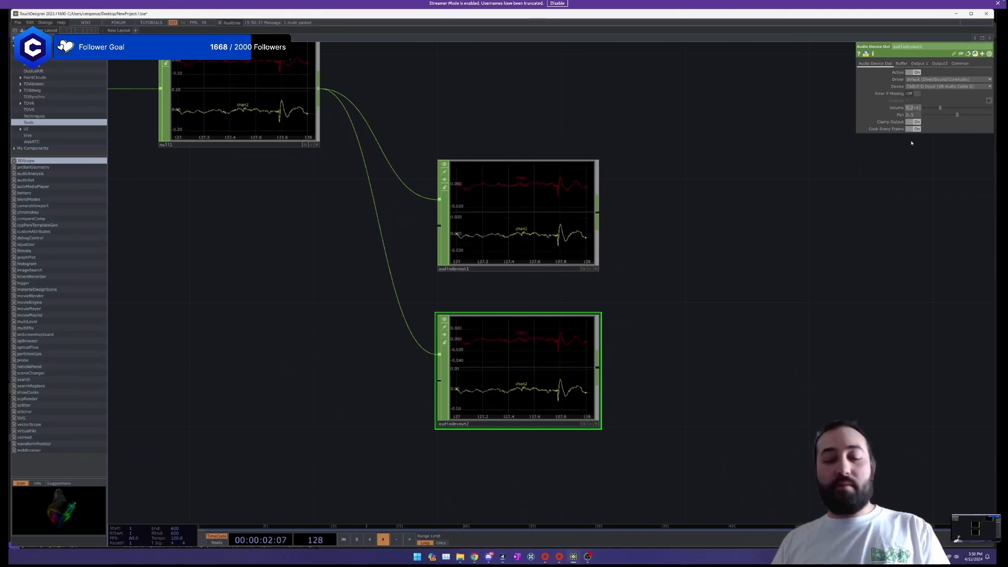
Delete the unconnected audiofilein2 operator below audiofilein1.
{"action": "scroll", "coordinate": [828, 174], "scroll_direction": "down", "scroll_amount": 3}
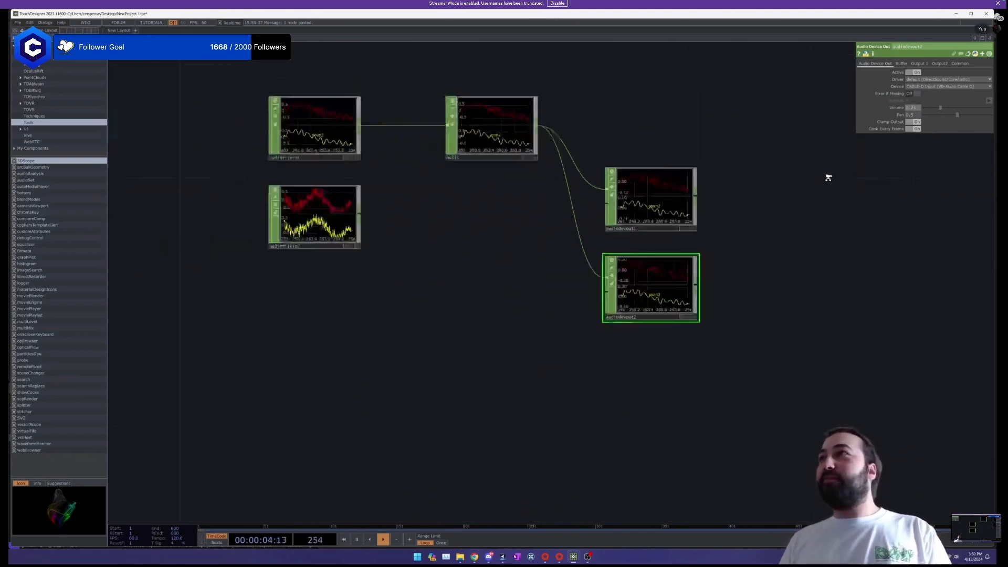
{"action": "left_click_drag", "start_coordinate": [819, 209], "coordinate": [752, 296]}
{"action": "scroll", "coordinate": [705, 274], "scroll_direction": "up", "scroll_amount": 3}
{"action": "left_click_drag", "start_coordinate": [583, 272], "coordinate": [585, 252]}
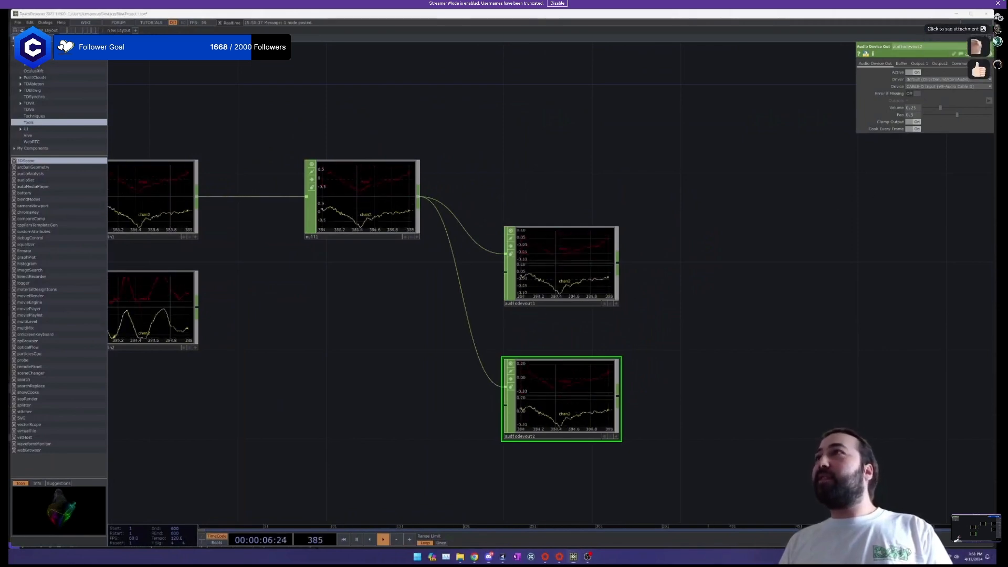
{"action": "left_click_drag", "start_coordinate": [746, 274], "coordinate": [788, 233]}
{"action": "scroll", "coordinate": [788, 232], "scroll_direction": "down", "scroll_amount": 3}
{"action": "left_click", "coordinate": [357, 257]}
{"action": "key", "text": "Delete"}
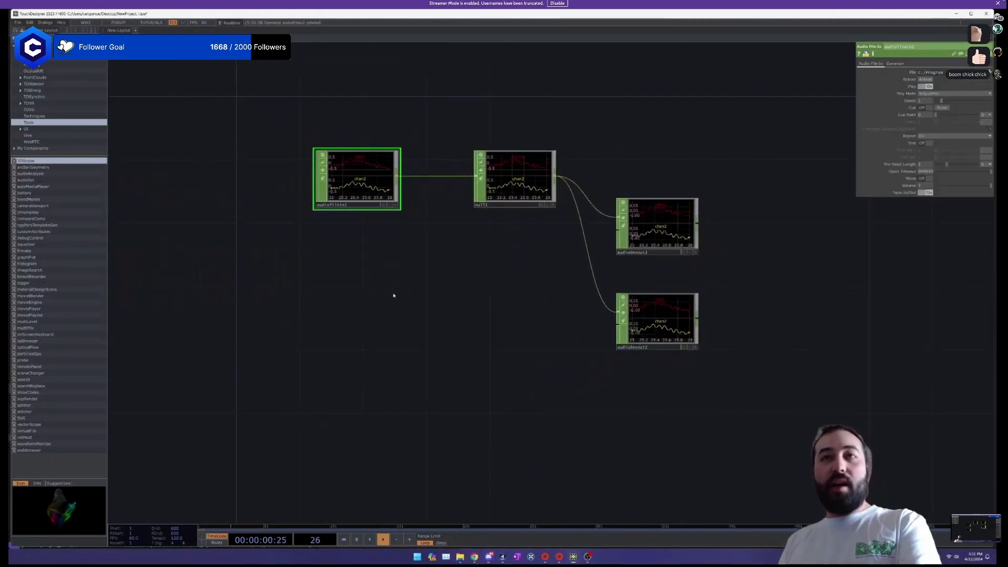
Move audiodevout1 up level with null1 and pause the timeline.
{"action": "left_click", "coordinate": [656, 226]}
{"action": "left_click_drag", "start_coordinate": [780, 288], "coordinate": [666, 331]}
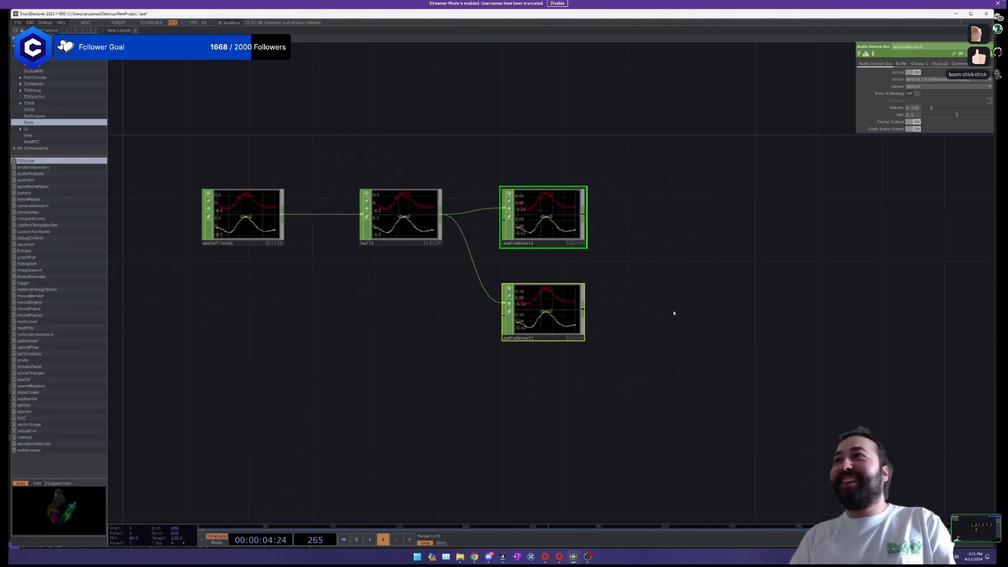
{"action": "key", "text": "space"}
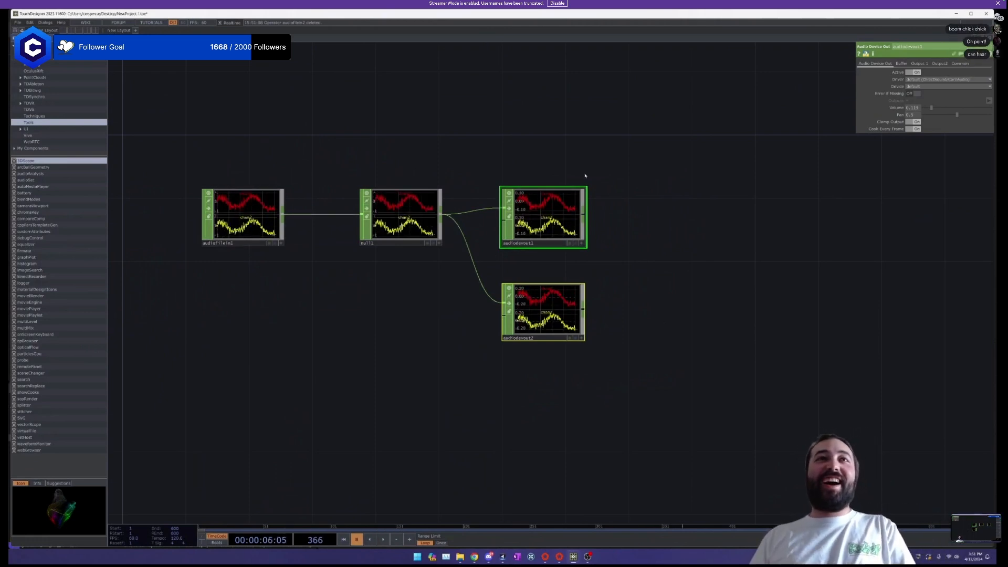
{"action": "mouse_move", "coordinate": [541, 298]}
{"action": "left_mouse_down"}
{"action": "mouse_move", "coordinate": [541, 313]}
{"action": "mouse_move", "coordinate": [541, 299]}
{"action": "left_mouse_up"}
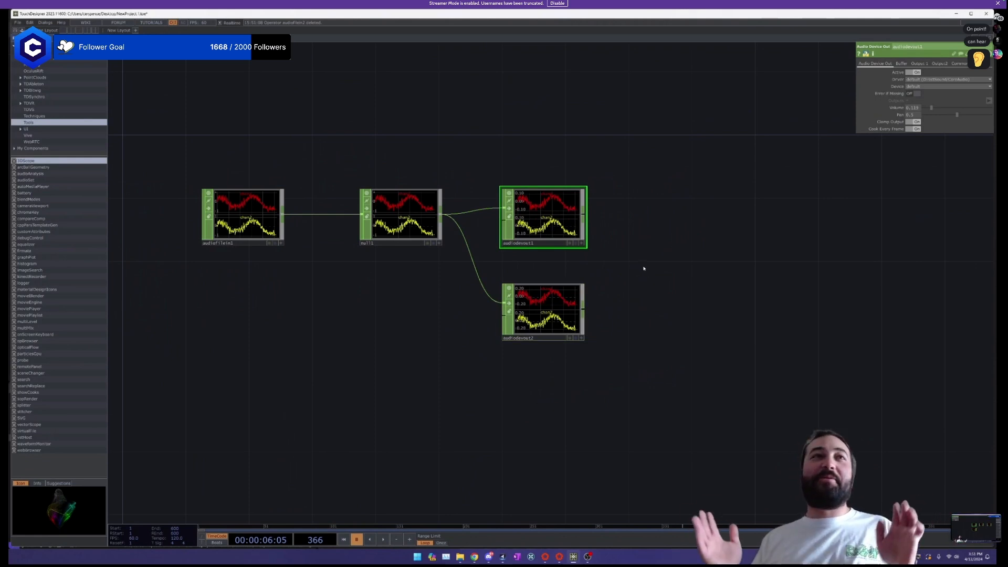
Move null1 and both Audio Device Out operators together closer to audiofilein1.
{"action": "left_click_drag", "start_coordinate": [348, 182], "coordinate": [220, 286]}
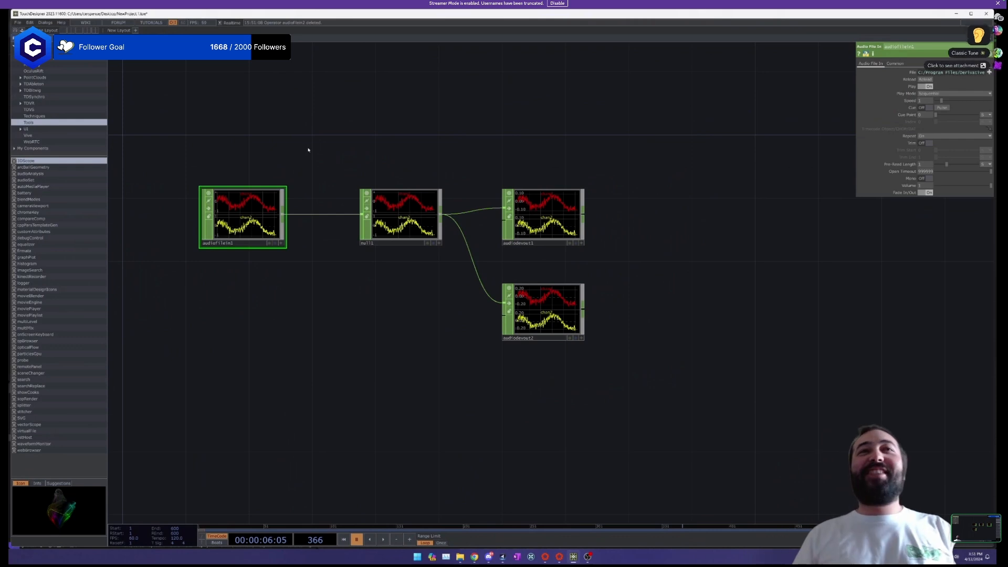
{"action": "left_click_drag", "start_coordinate": [666, 204], "coordinate": [666, 202]}
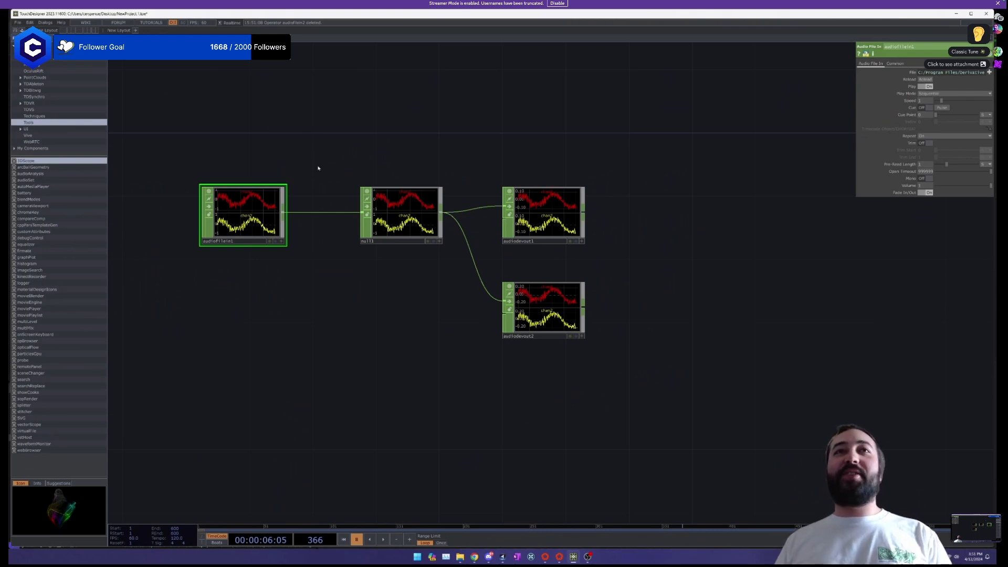
{"action": "left_click_drag", "start_coordinate": [409, 154], "coordinate": [426, 155]}
{"action": "left_click_drag", "start_coordinate": [691, 146], "coordinate": [443, 382]}
{"action": "left_click_drag", "start_coordinate": [425, 206], "coordinate": [395, 206]}
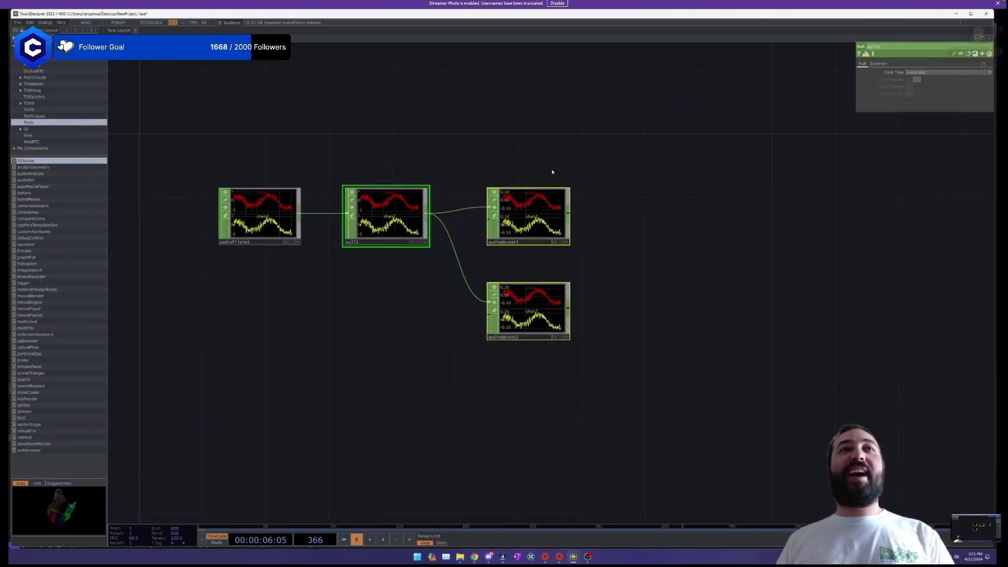
{"action": "left_click", "coordinate": [552, 172]}
{"action": "mouse_move", "coordinate": [603, 271]}
{"action": "left_mouse_down"}
{"action": "mouse_move", "coordinate": [585, 270]}
{"action": "mouse_move", "coordinate": [609, 268]}
{"action": "left_mouse_up"}
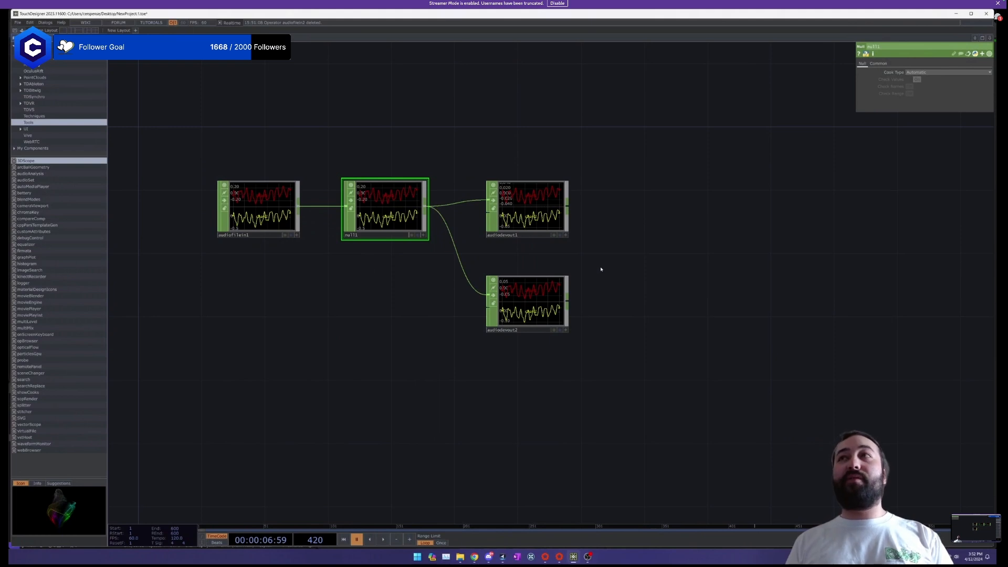
Place an Animation COMP to the right of audiodevout1 and open its channel editor.
{"action": "key", "text": "Tab"}
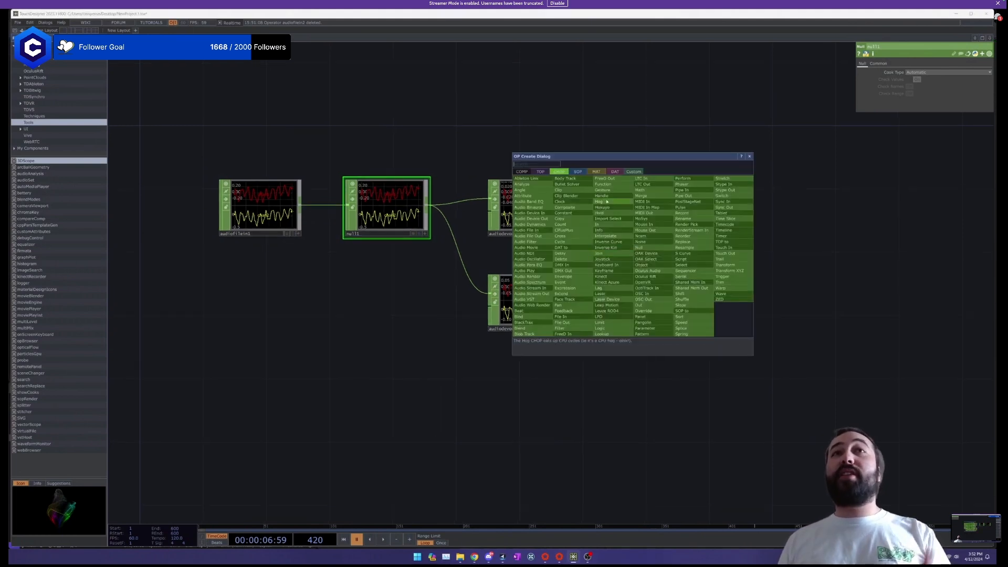
{"action": "left_click", "coordinate": [522, 172]}
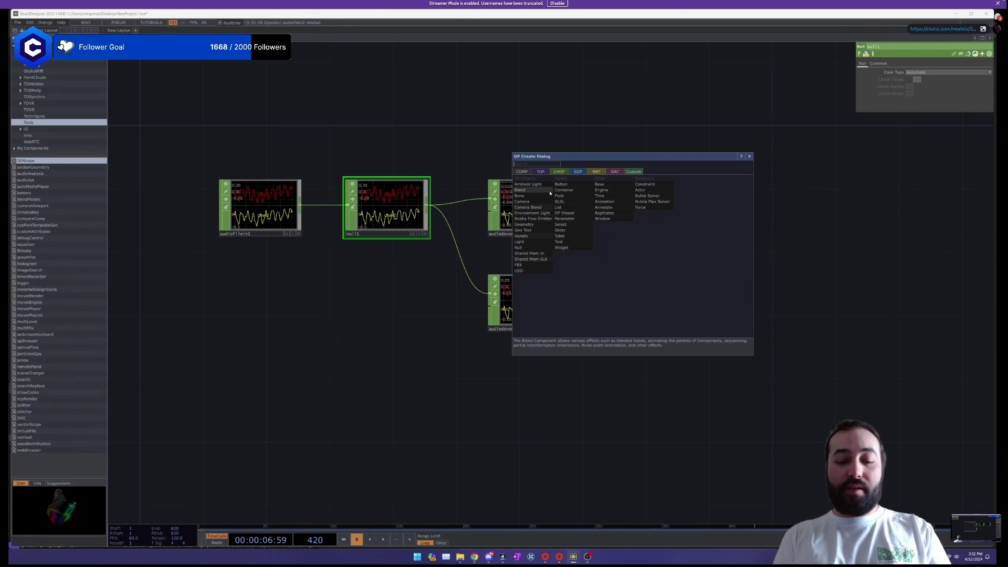
{"action": "left_click", "coordinate": [604, 201]}
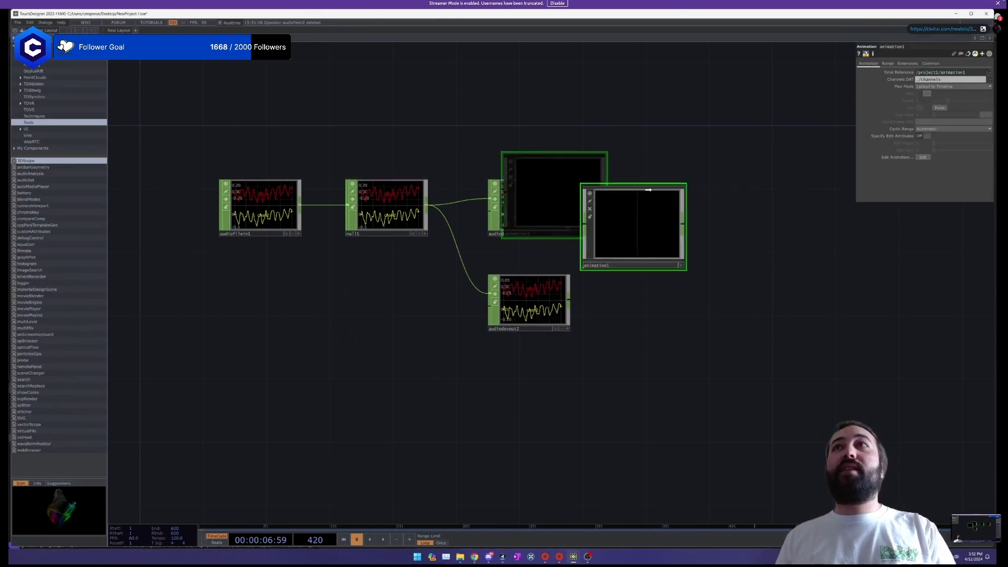
{"action": "left_click", "coordinate": [648, 189]}
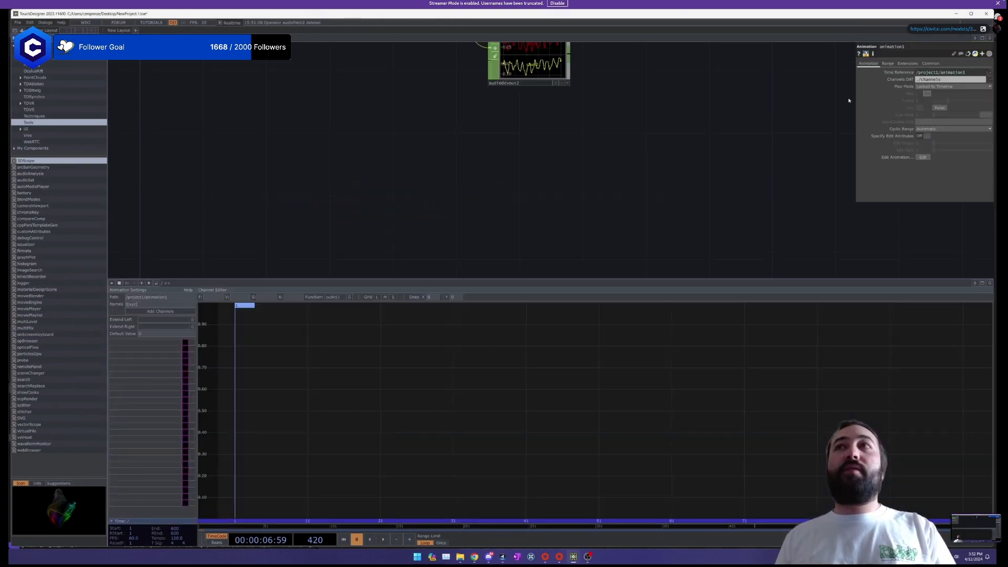
Add tx, ty and tz channels to the Animation COMP with two extra keys on the tx curve, and delete the component.
{"action": "left_click", "coordinate": [181, 311]}
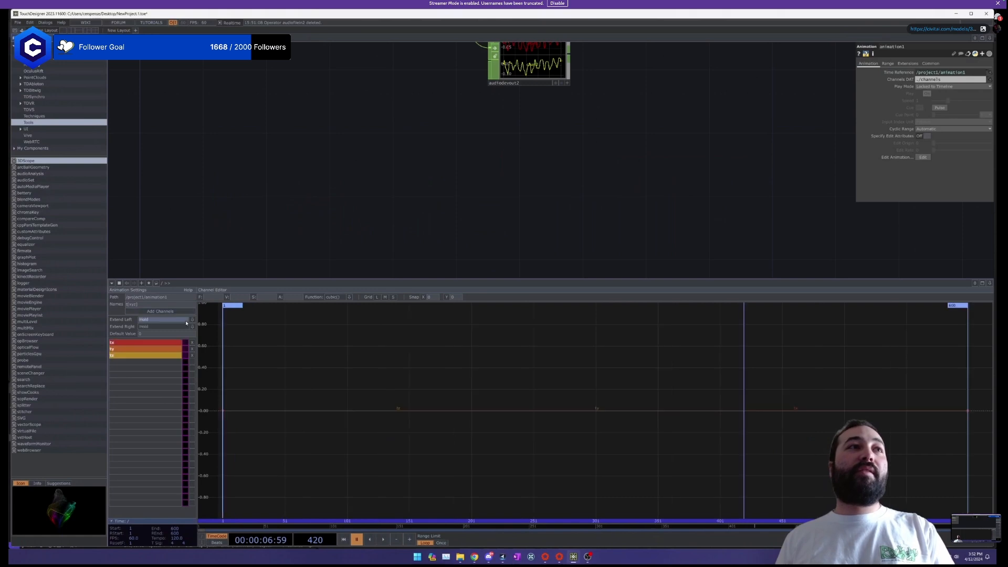
{"action": "left_click", "coordinate": [420, 409]}
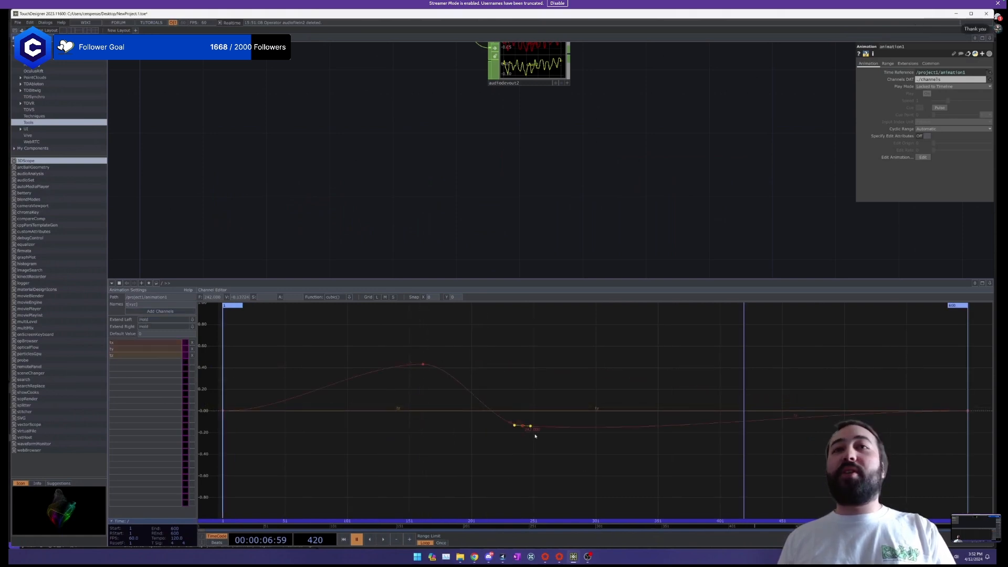
{"action": "left_click", "coordinate": [988, 283]}
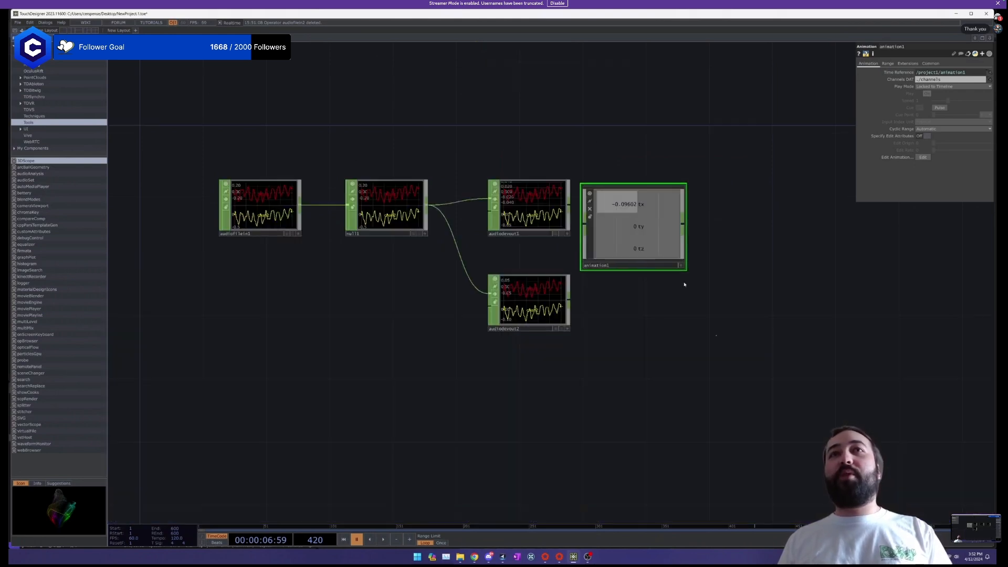
{"action": "key", "text": "Delete"}
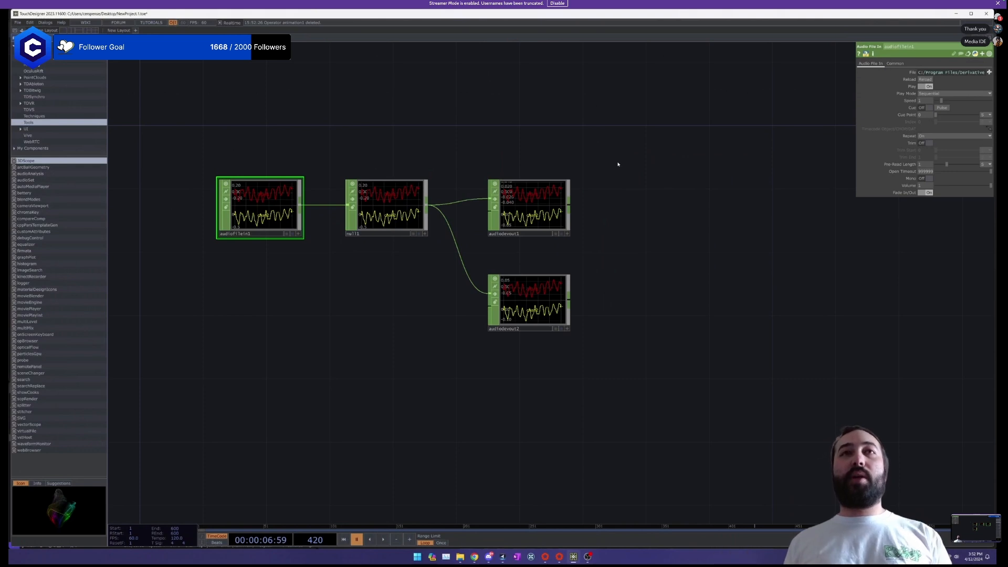
Stack audiodevout1 directly above audiodevout2, lower both below null1's row, and show audiodevout2's parameters.
{"action": "scroll", "coordinate": [697, 243], "scroll_direction": "down", "scroll_amount": 3}
{"action": "scroll", "coordinate": [654, 261], "scroll_direction": "up", "scroll_amount": 3}
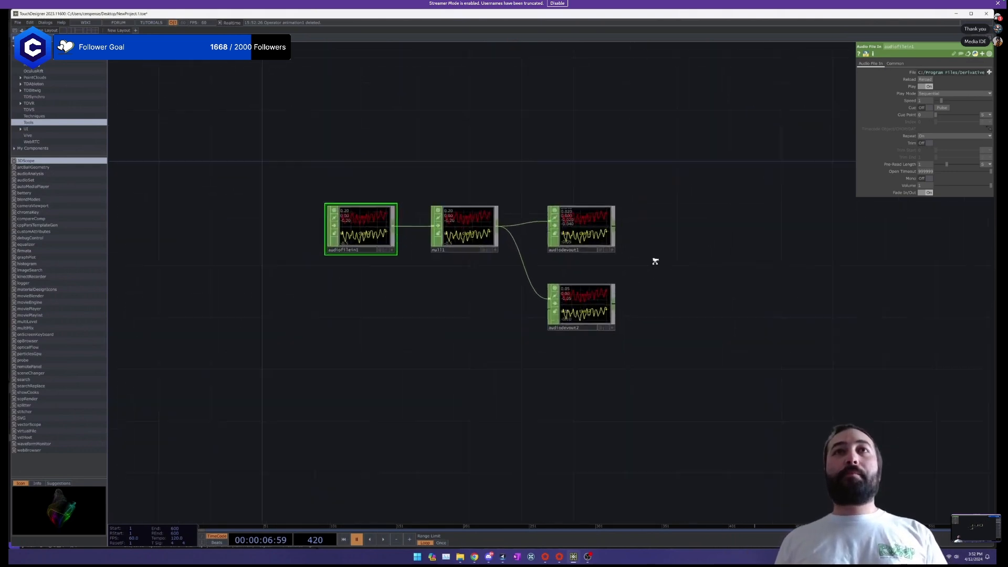
{"action": "left_click_drag", "start_coordinate": [570, 222], "coordinate": [570, 253]}
{"action": "left_click_drag", "start_coordinate": [697, 211], "coordinate": [568, 335]}
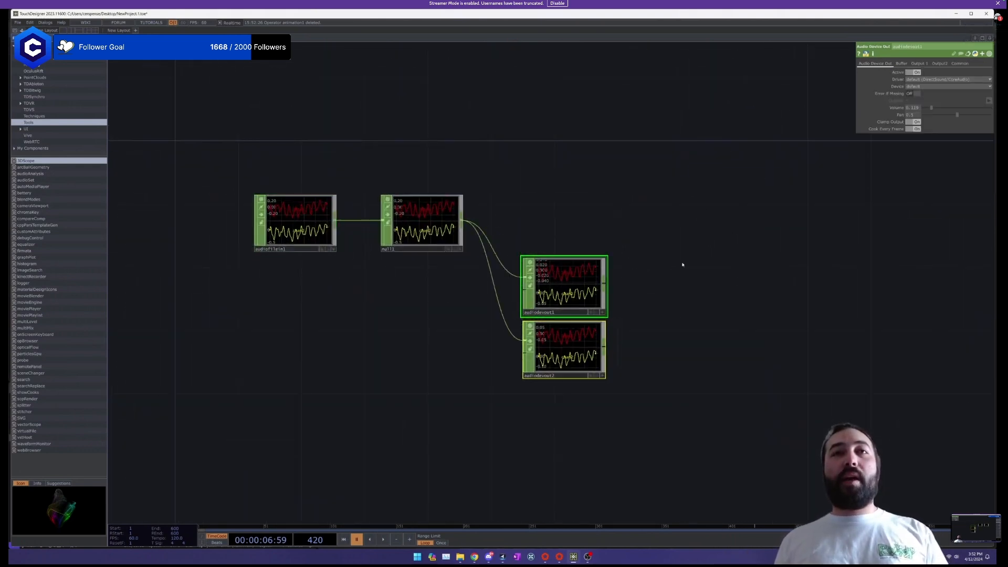
{"action": "left_click_drag", "start_coordinate": [561, 217], "coordinate": [502, 209]}
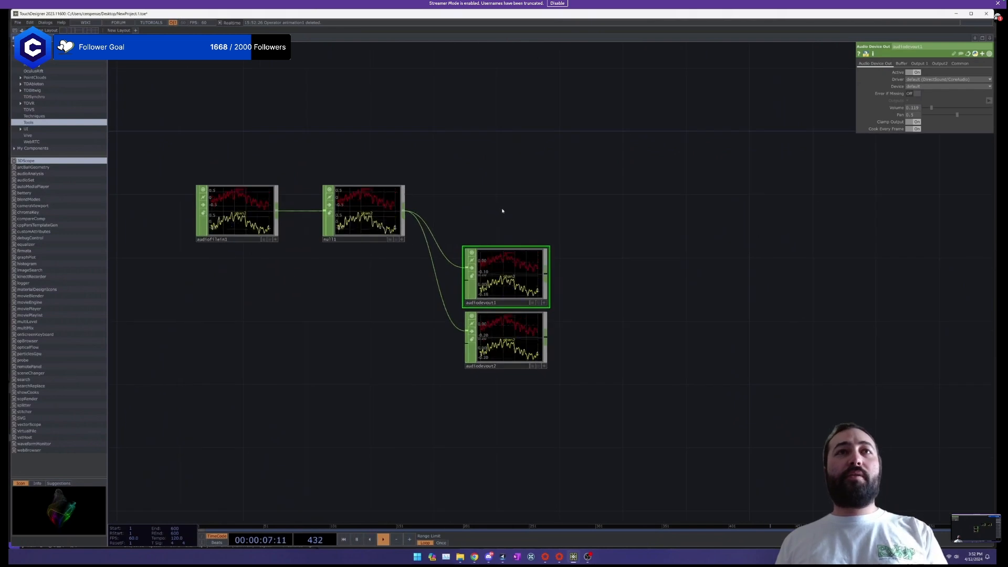
{"action": "left_click", "coordinate": [530, 336]}
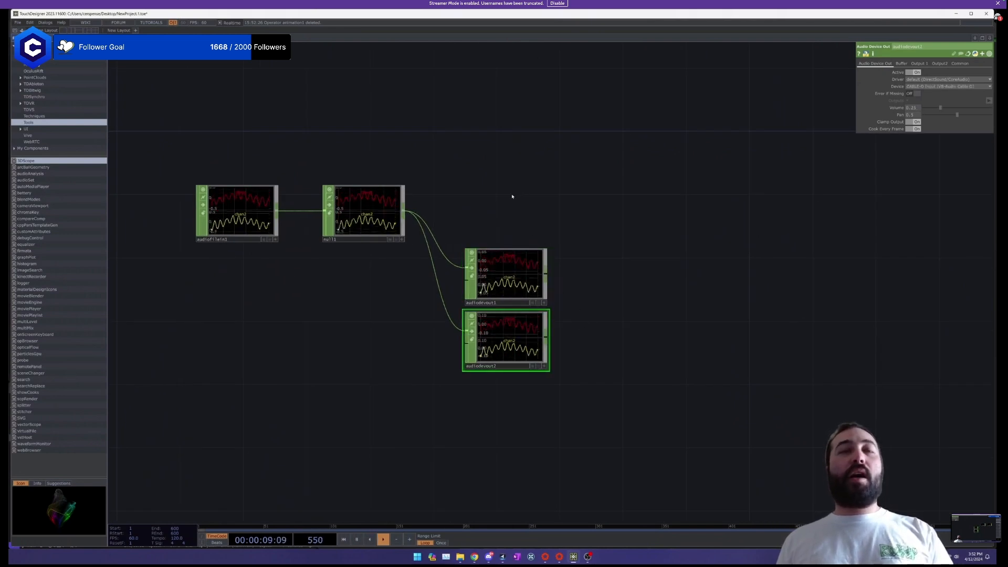
{"action": "left_click_drag", "start_coordinate": [613, 215], "coordinate": [548, 195]}
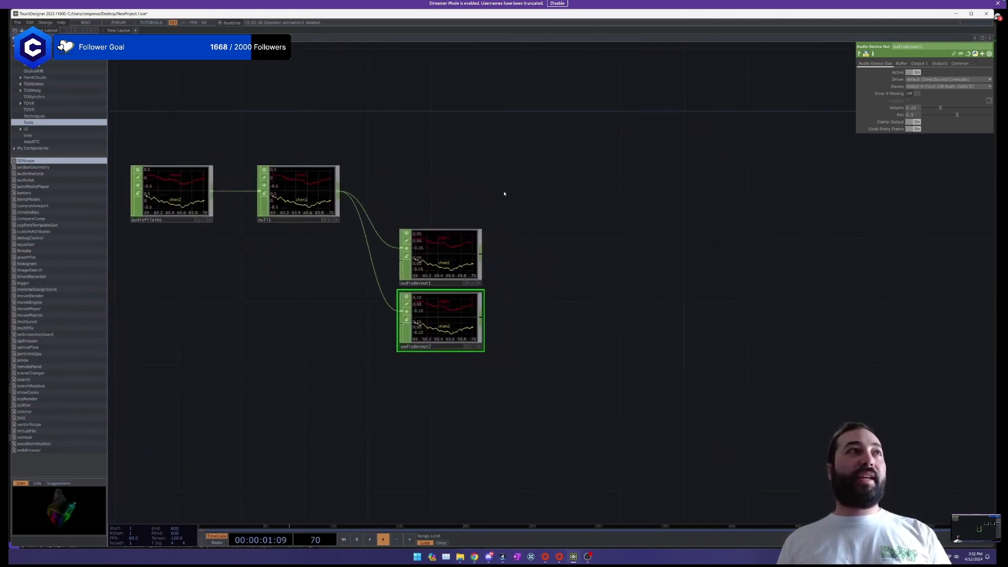
Pause the timeline and place the audioAnalysis palette component in free space to the upper right of the Audio Device Out operators.
{"action": "key", "text": "space"}
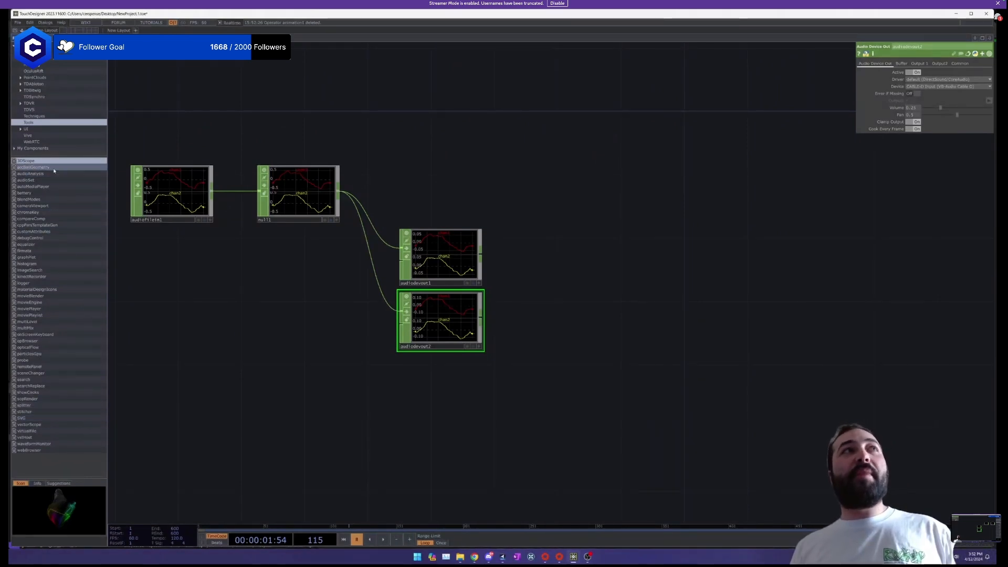
{"action": "left_click", "coordinate": [34, 174]}
{"action": "left_click_drag", "start_coordinate": [33, 174], "coordinate": [598, 193]}
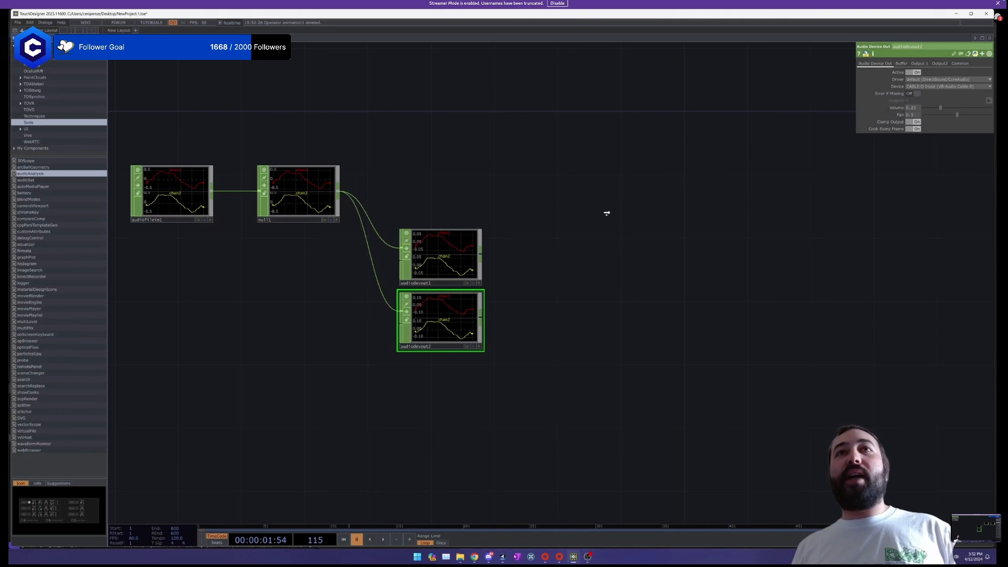
{"action": "left_click", "coordinate": [606, 213]}
{"action": "left_click_drag", "start_coordinate": [654, 166], "coordinate": [574, 233]}
{"action": "left_click_drag", "start_coordinate": [572, 213], "coordinate": [573, 166]}
Enter the audioAnalysis component and examine its inner network, focusing on the Low, Mid and High controls.
{"action": "scroll", "coordinate": [619, 161], "scroll_direction": "up", "scroll_amount": 5}
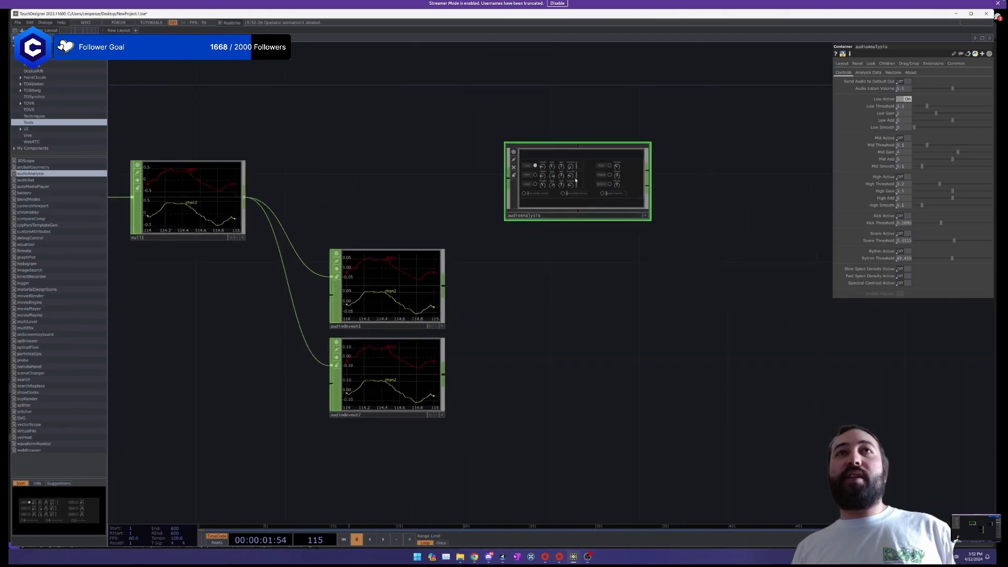
{"action": "left_click_drag", "start_coordinate": [537, 213], "coordinate": [540, 239]}
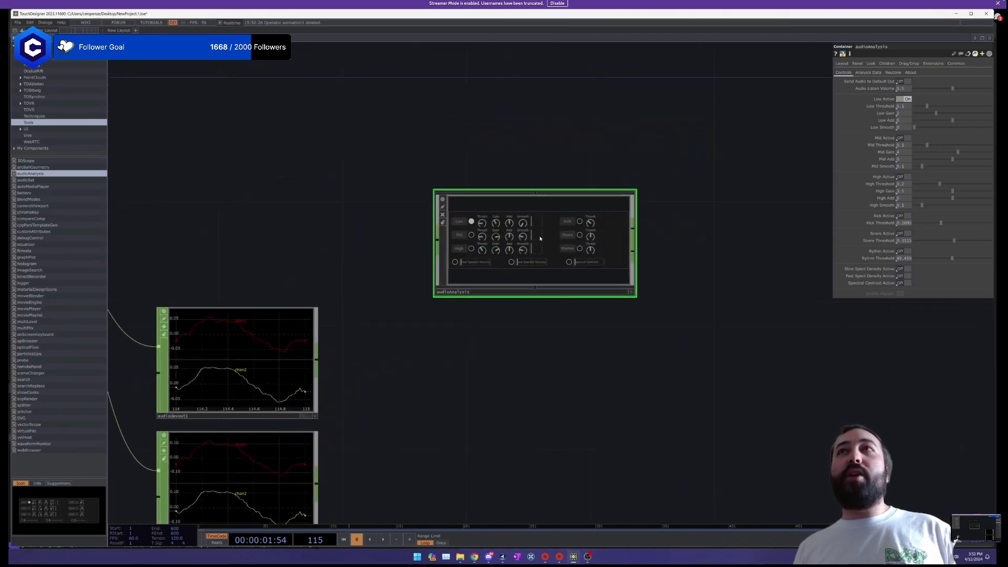
{"action": "scroll", "coordinate": [540, 235], "scroll_direction": "up", "scroll_amount": 5}
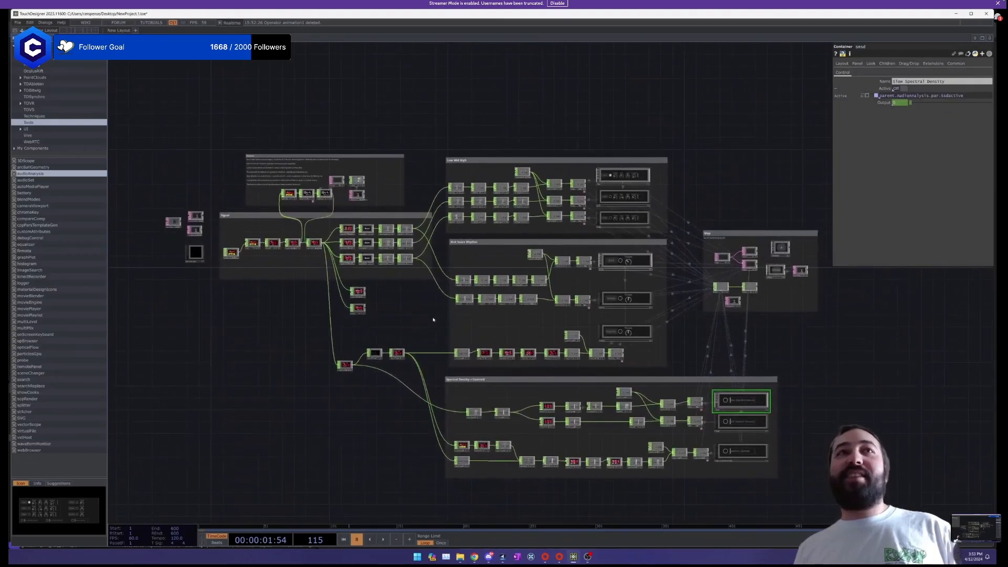
{"action": "scroll", "coordinate": [638, 175], "scroll_direction": "up", "scroll_amount": 10}
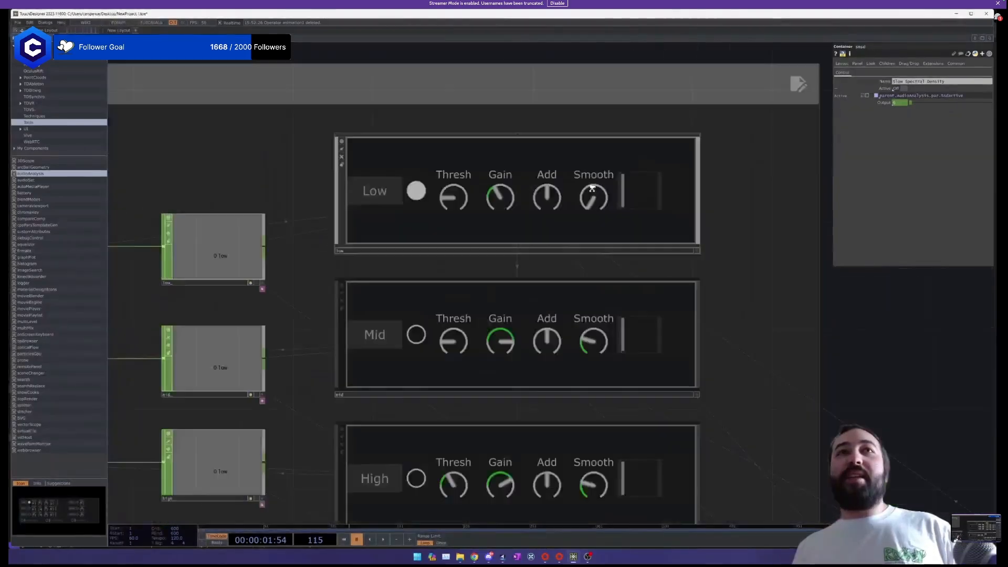
Examine the nested networks inside the Low control down to its Gain knob, and return to the top-level network.
{"action": "scroll", "coordinate": [591, 189], "scroll_direction": "up", "scroll_amount": 3}
{"action": "scroll", "coordinate": [387, 272], "scroll_direction": "up", "scroll_amount": 5}
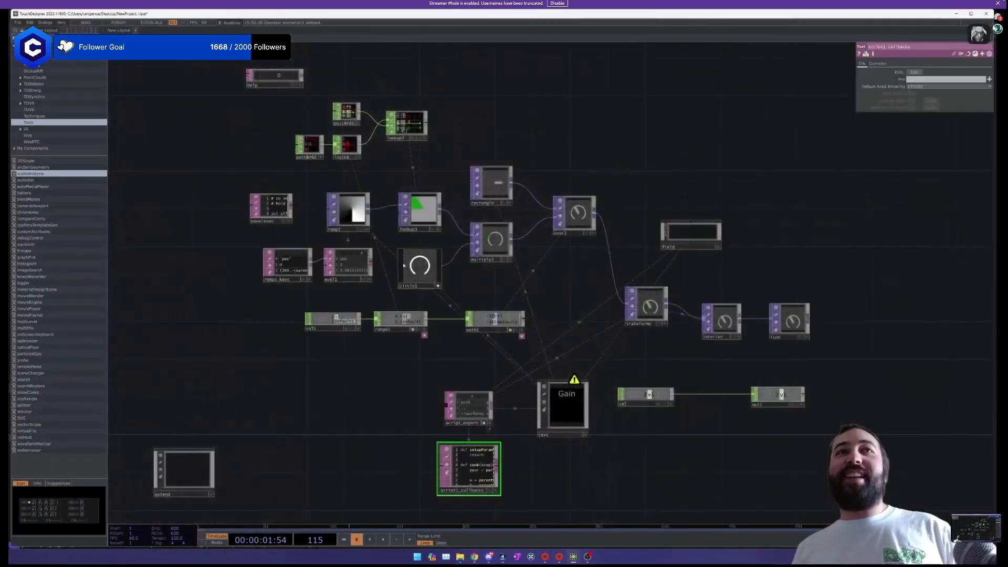
{"action": "scroll", "coordinate": [567, 405], "scroll_direction": "up", "scroll_amount": 3}
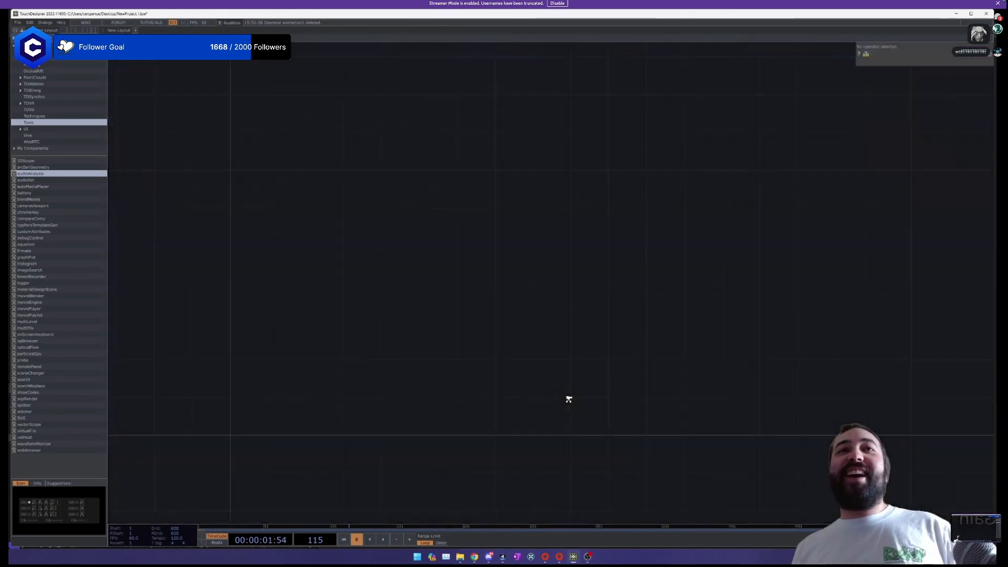
{"action": "scroll", "coordinate": [568, 399], "scroll_direction": "down", "scroll_amount": 12}
{"action": "scroll", "coordinate": [570, 399], "scroll_direction": "down", "scroll_amount": 10}
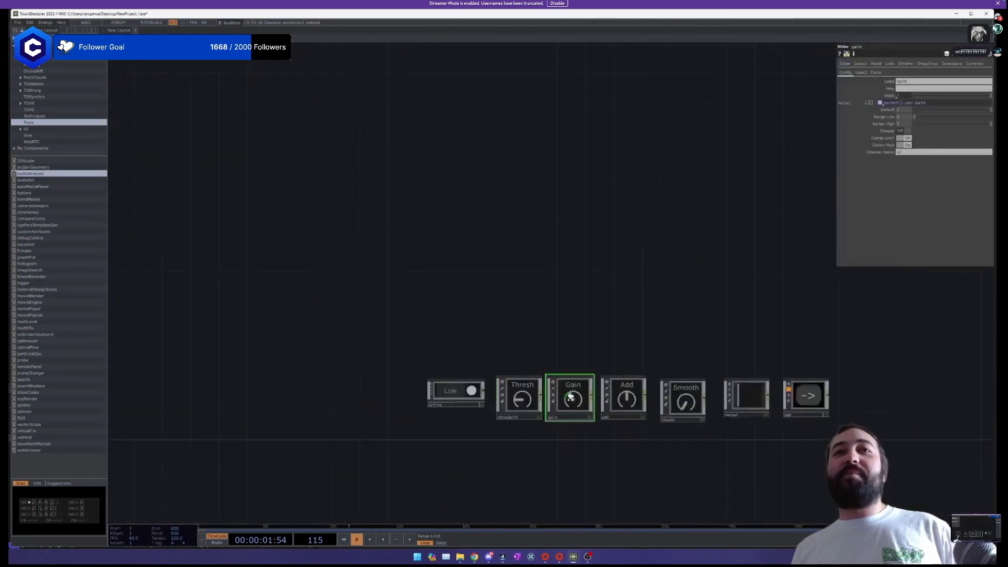
{"action": "scroll", "coordinate": [570, 400], "scroll_direction": "down", "scroll_amount": 6}
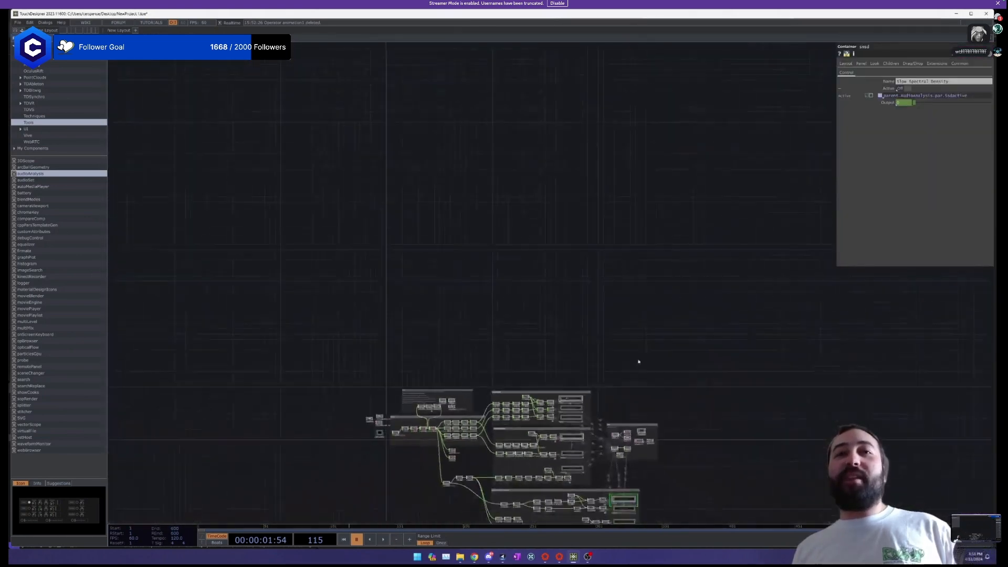
{"action": "left_click_drag", "start_coordinate": [636, 360], "coordinate": [639, 272]}
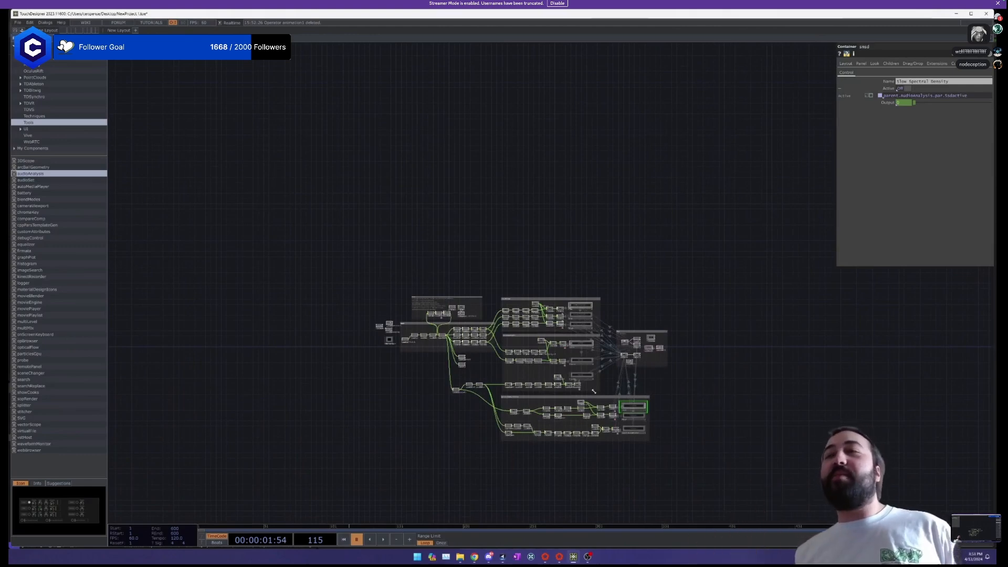
{"action": "scroll", "coordinate": [493, 307], "scroll_direction": "down", "scroll_amount": 5}
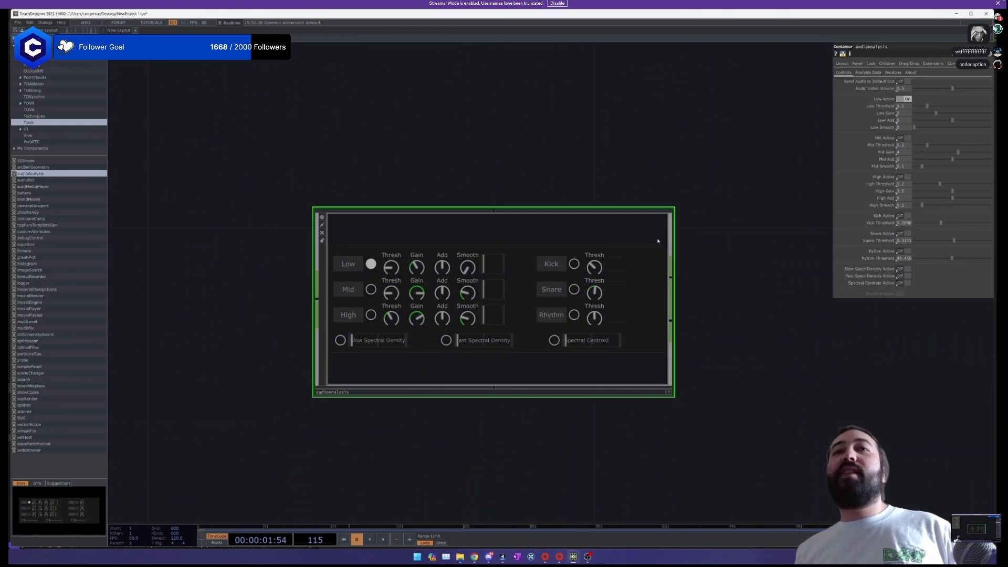
{"action": "scroll", "coordinate": [638, 258], "scroll_direction": "down", "scroll_amount": 2}
{"action": "scroll", "coordinate": [638, 258], "scroll_direction": "down", "scroll_amount": 1}
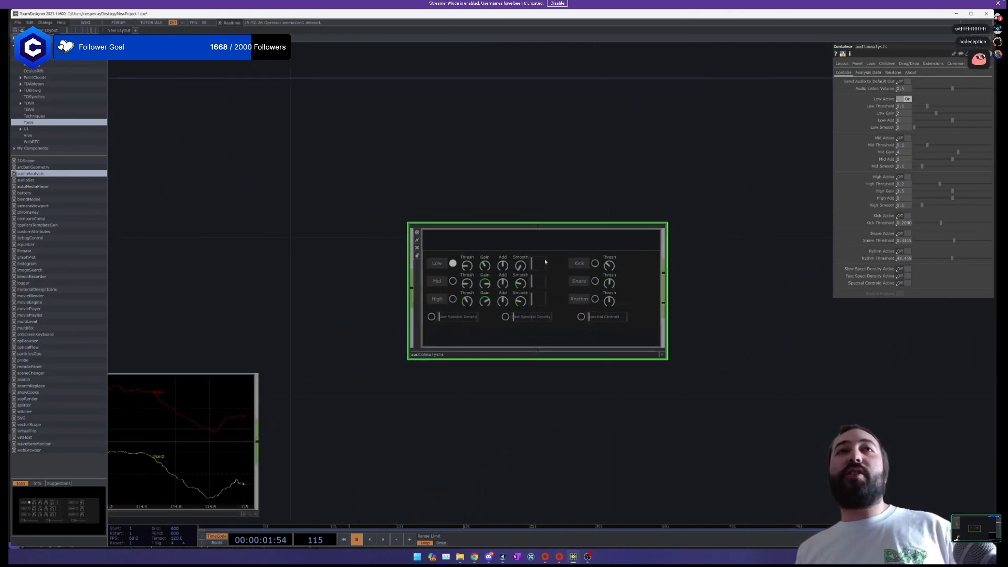
{"action": "mouse_move", "coordinate": [548, 224]}
{"action": "left_mouse_down"}
{"action": "mouse_move", "coordinate": [588, 224]}
{"action": "mouse_move", "coordinate": [548, 224]}
{"action": "left_mouse_up"}
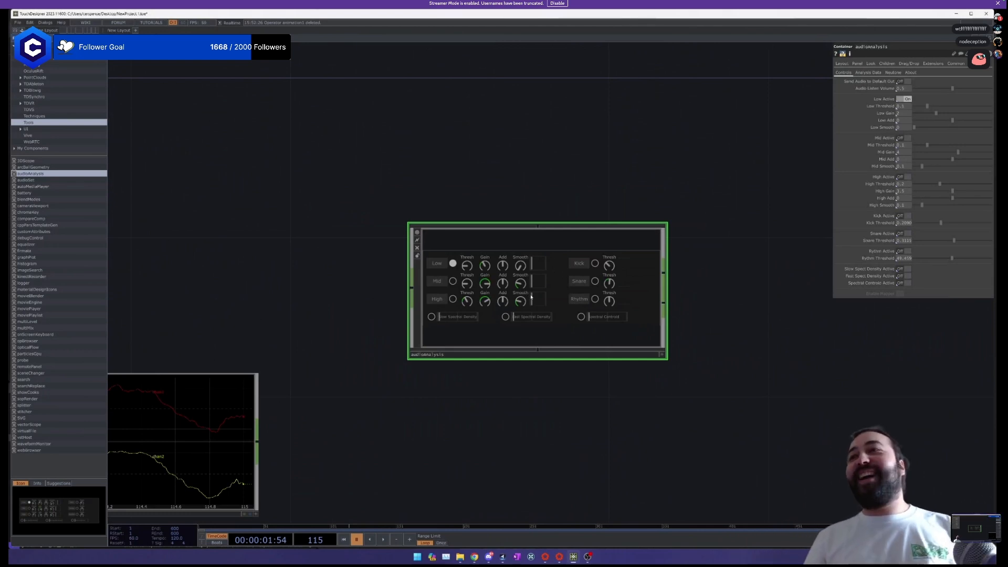
Connect the output of null1 to the input of the audioAnalysis component and resume timeline playback.
{"action": "scroll", "coordinate": [531, 297], "scroll_direction": "down", "scroll_amount": 3}
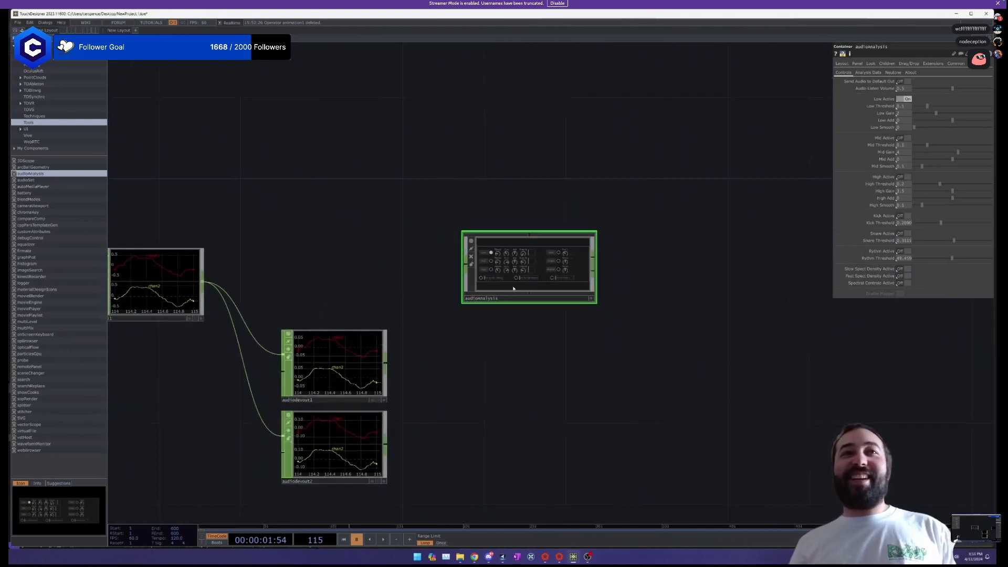
{"action": "left_click_drag", "start_coordinate": [340, 281], "coordinate": [396, 267]}
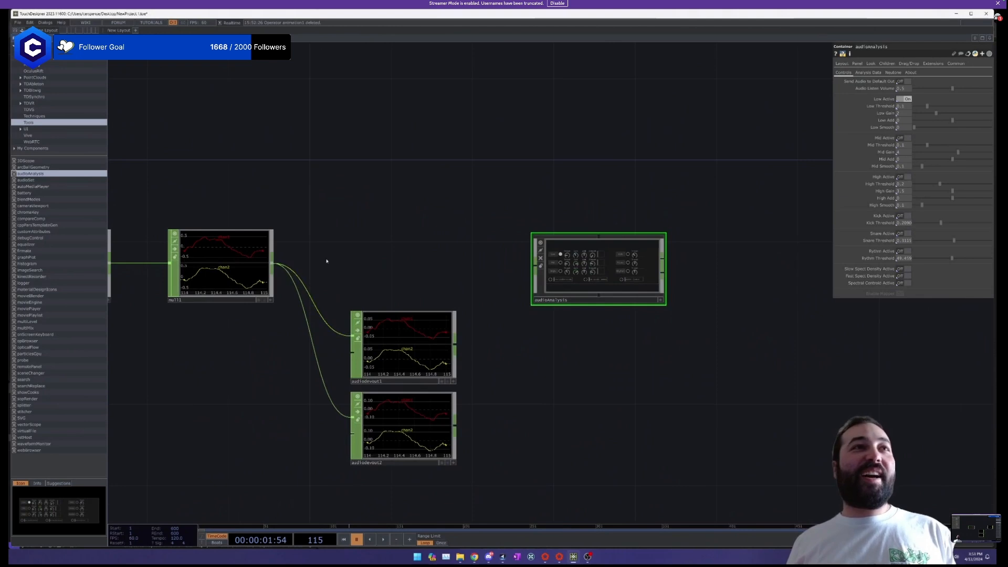
{"action": "left_click_drag", "start_coordinate": [273, 262], "coordinate": [539, 269]}
{"action": "left_click_drag", "start_coordinate": [603, 269], "coordinate": [624, 271]}
{"action": "scroll", "coordinate": [681, 286], "scroll_direction": "up", "scroll_amount": 5}
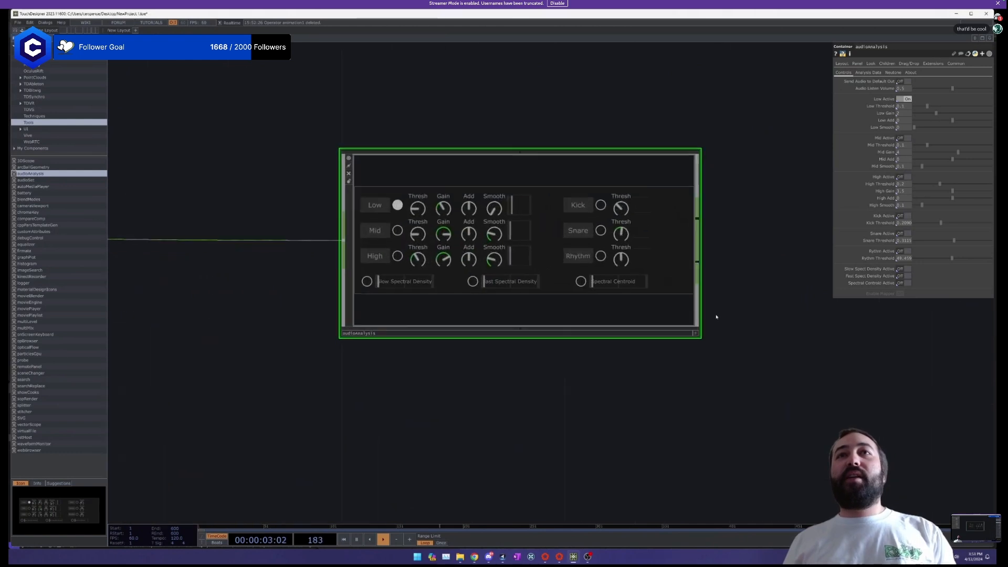
Activate Kick and Snare detection in audioAnalysis and raise their thresholds to about 0.39 and 0.41.
{"action": "left_click_drag", "start_coordinate": [728, 331], "coordinate": [650, 351]}
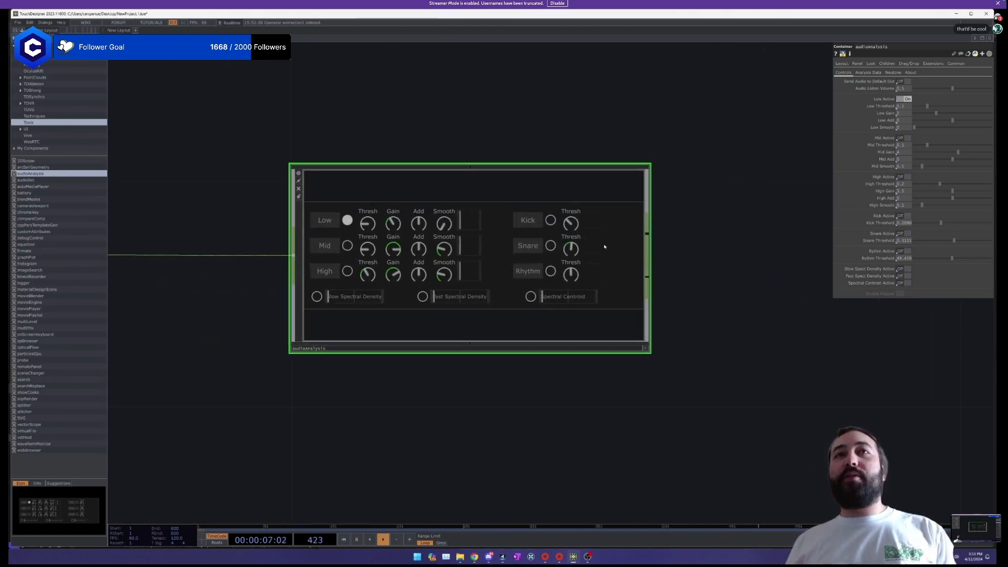
{"action": "left_click", "coordinate": [645, 349]}
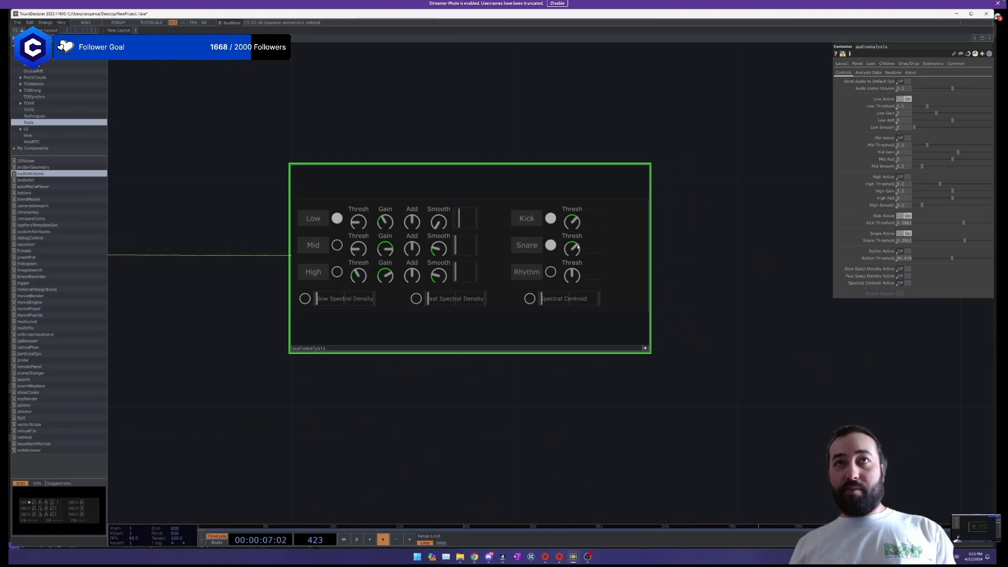
{"action": "left_click_drag", "start_coordinate": [578, 247], "coordinate": [577, 244]}
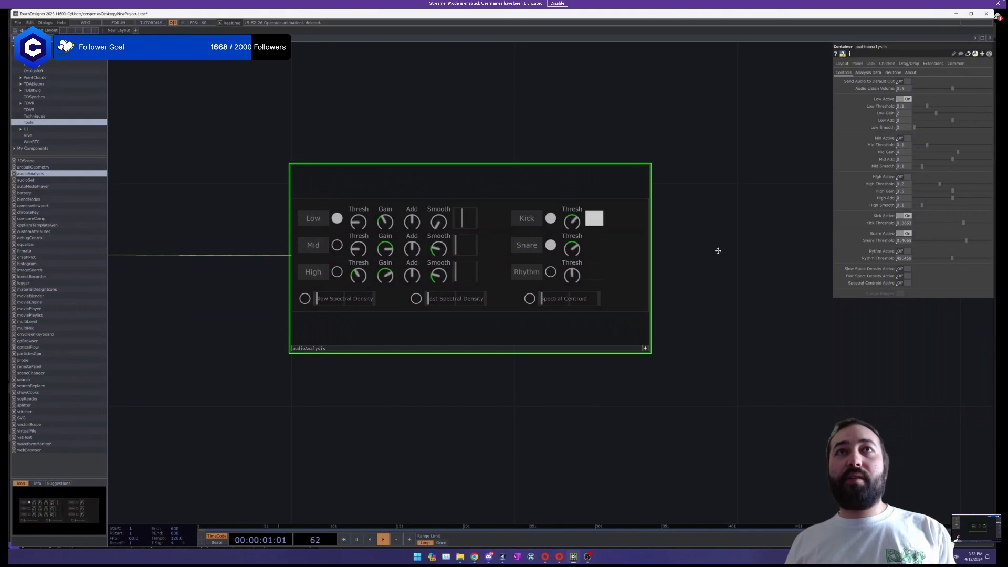
Add a Null CHOP wired to the channel output of audioAnalysis, placed just beyond it in the same row.
{"action": "left_click_drag", "start_coordinate": [717, 250], "coordinate": [546, 262]}
{"action": "scroll", "coordinate": [521, 266], "scroll_direction": "down", "scroll_amount": 3}
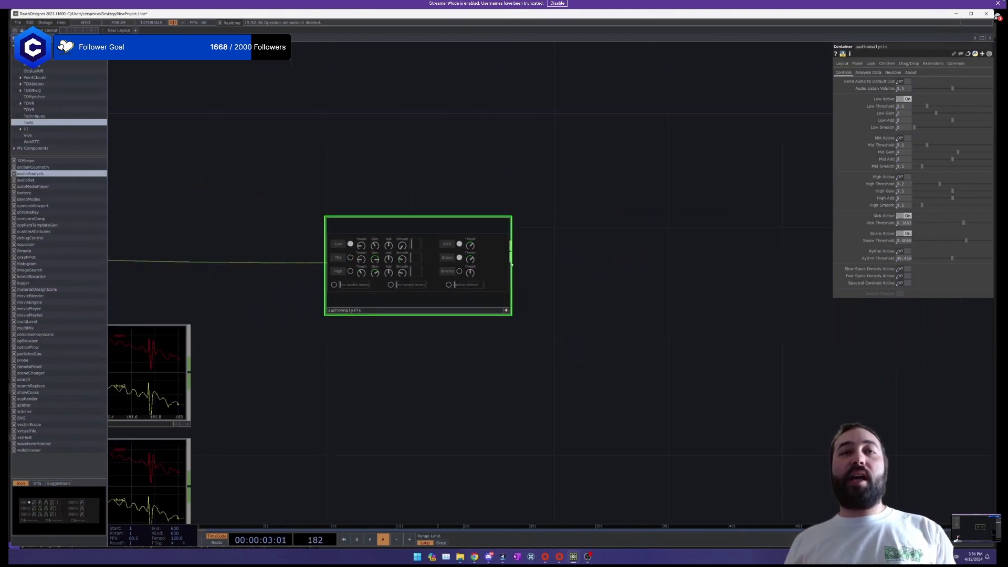
{"action": "left_click", "coordinate": [511, 264]}
{"action": "left_click", "coordinate": [580, 271]}
{"action": "type", "text": "null"}
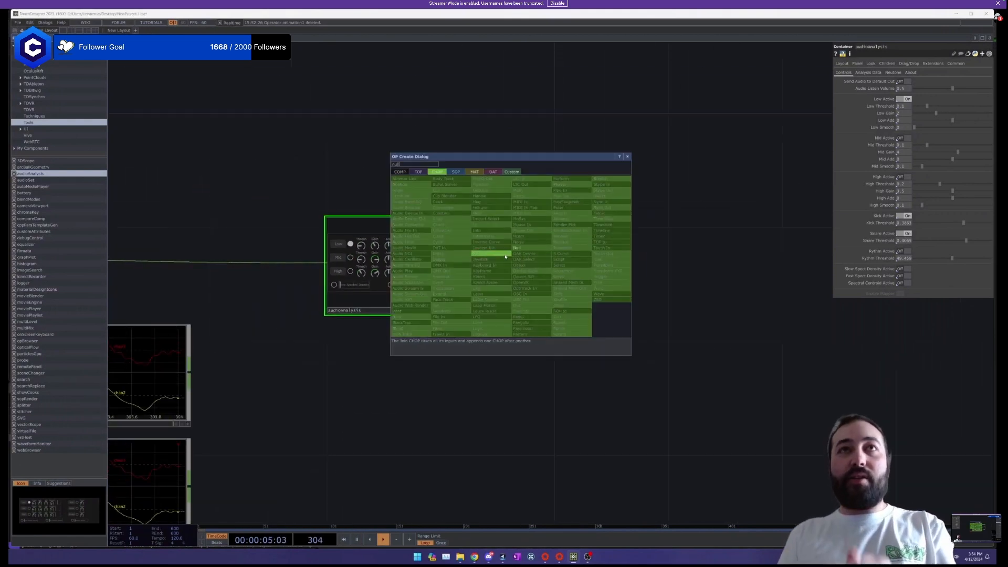
{"action": "key", "text": "Return"}
{"action": "left_click", "coordinate": [505, 256]}
{"action": "left_click_drag", "start_coordinate": [492, 253], "coordinate": [604, 225]}
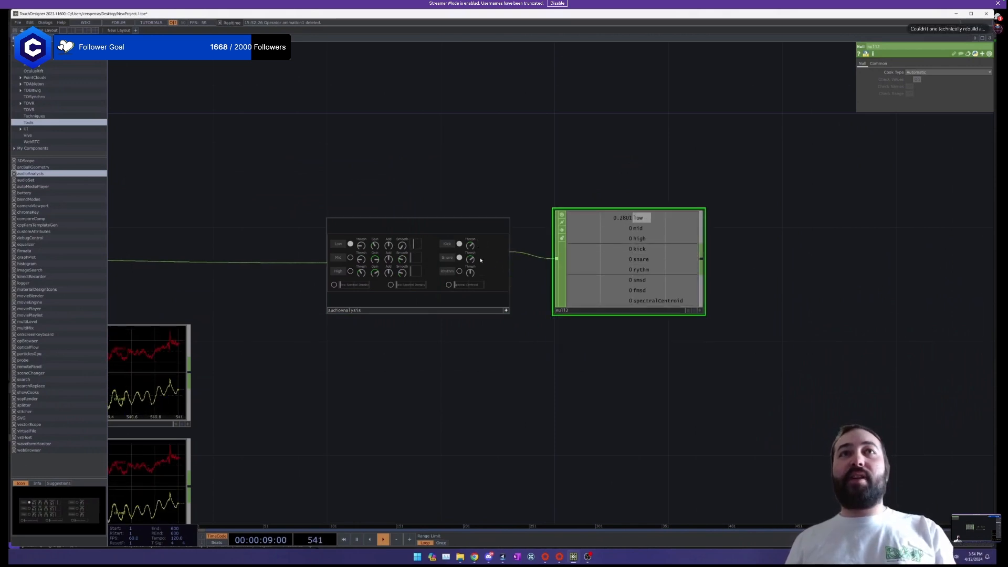
{"action": "left_click_drag", "start_coordinate": [641, 383], "coordinate": [557, 382]}
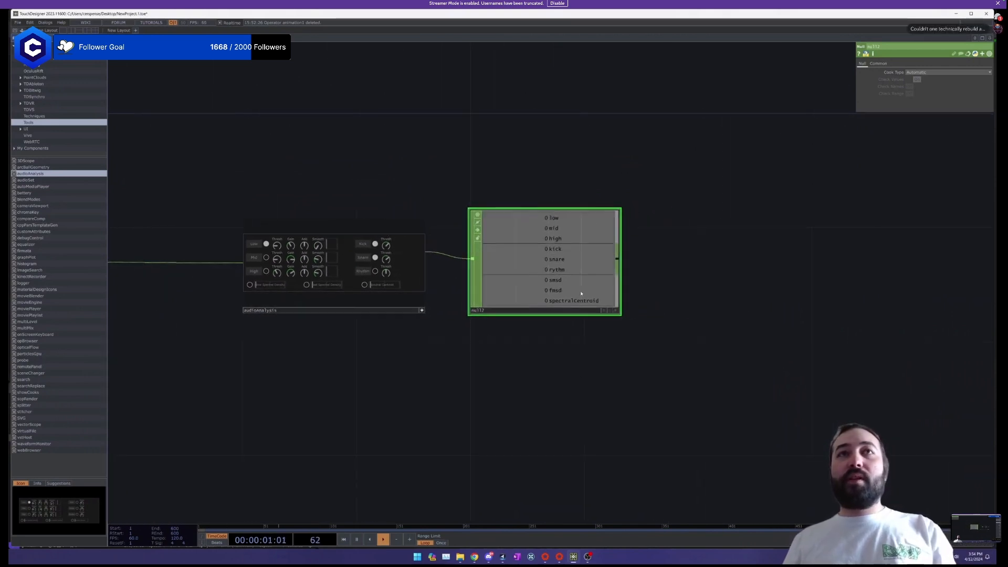
Add a Trail CHOP above null2, feed it from null2's output, and keep the timeline playing.
{"action": "left_click_drag", "start_coordinate": [624, 317], "coordinate": [567, 310]}
{"action": "left_click_drag", "start_coordinate": [459, 340], "coordinate": [428, 331]}
{"action": "left_click_drag", "start_coordinate": [602, 245], "coordinate": [580, 322]}
{"action": "key", "text": "Tab"}
{"action": "type", "text": "trai"}
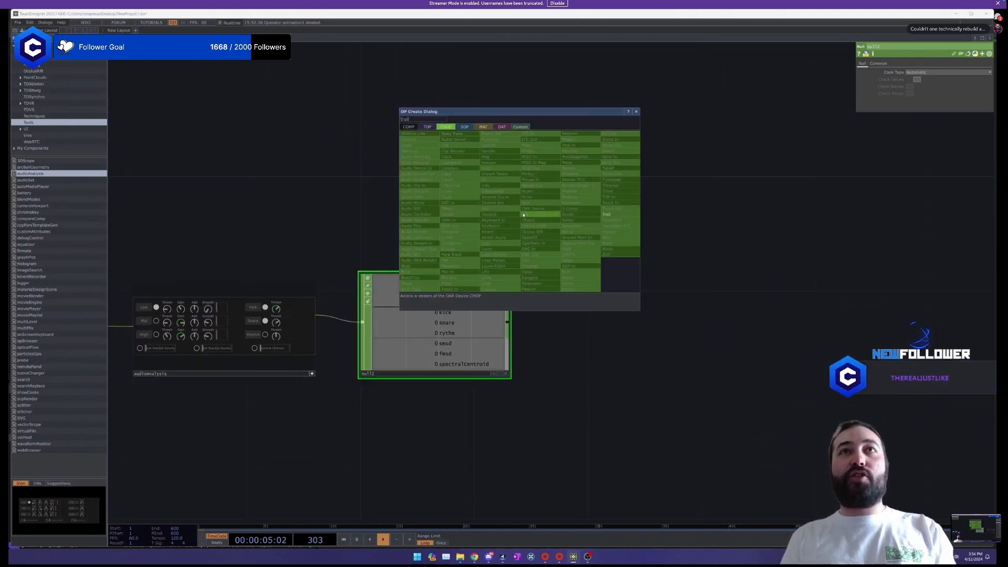
{"action": "key", "text": "Return"}
{"action": "left_click_drag", "start_coordinate": [479, 226], "coordinate": [479, 197]}
{"action": "key", "text": "space"}
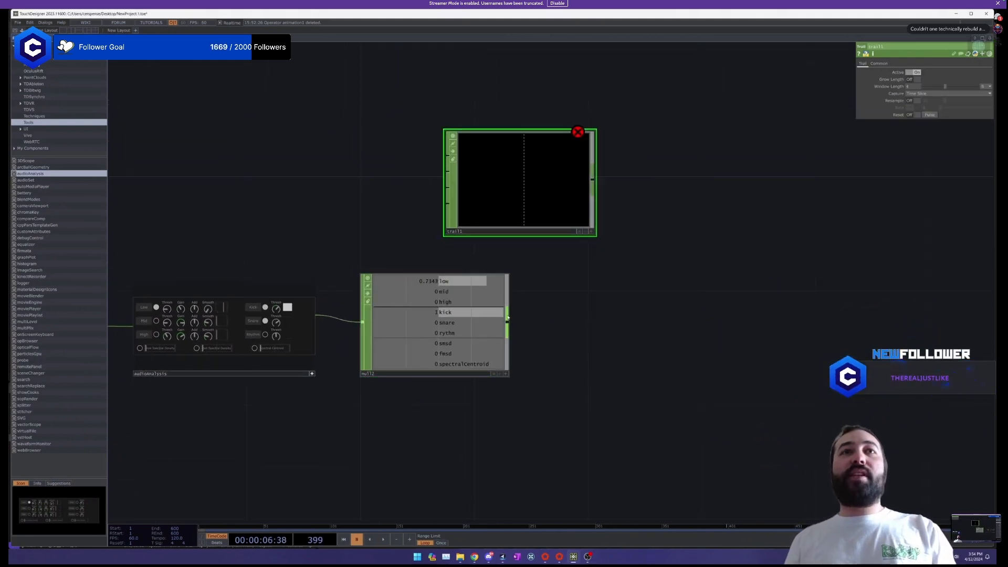
{"action": "left_click_drag", "start_coordinate": [508, 317], "coordinate": [450, 168]}
{"action": "key", "text": "space"}
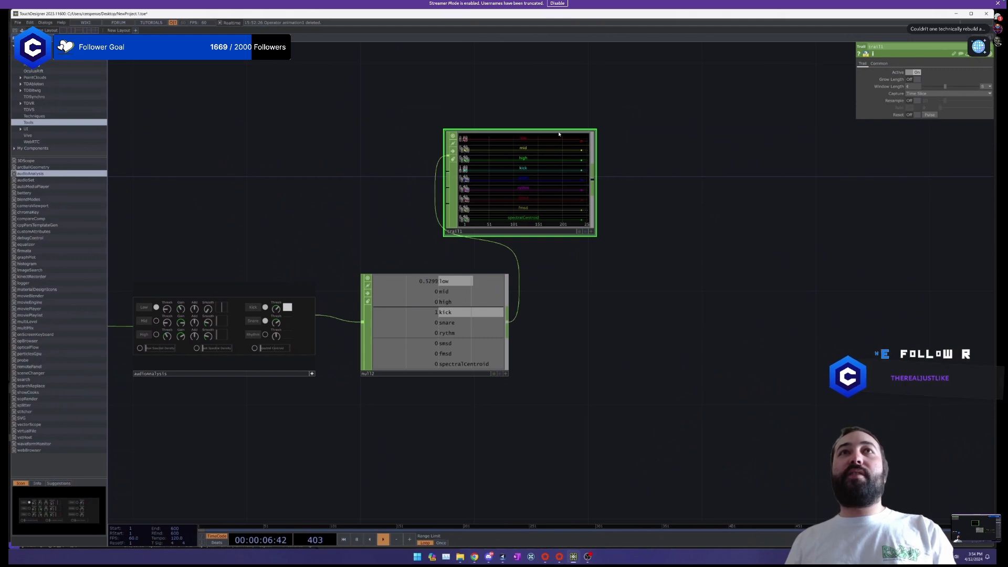
Pause the timeline, move trail1 to the upper right of null2, and stretch its viewer to about three times its width.
{"action": "scroll", "coordinate": [559, 134], "scroll_direction": "up", "scroll_amount": 5}
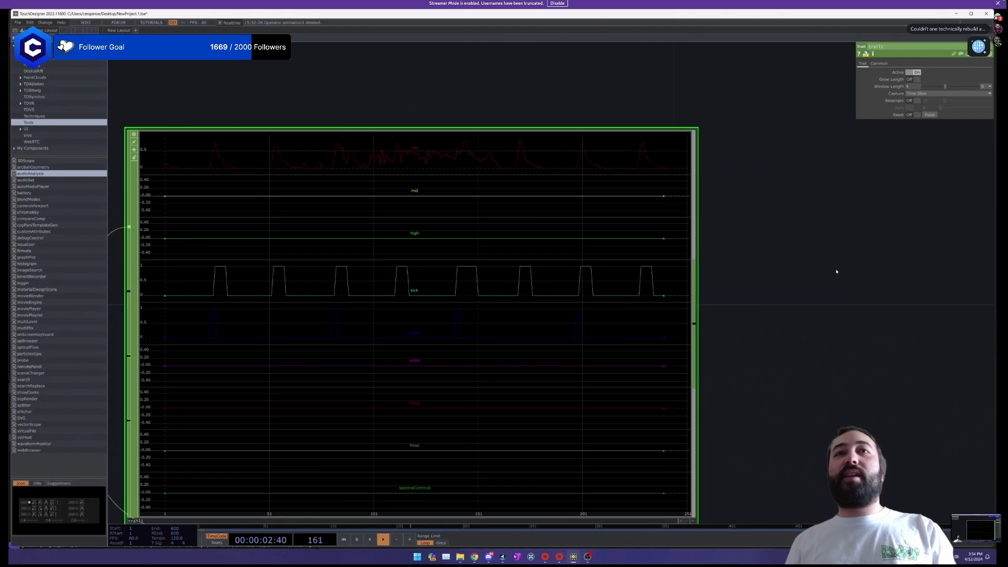
{"action": "scroll", "coordinate": [836, 272], "scroll_direction": "down", "scroll_amount": 5}
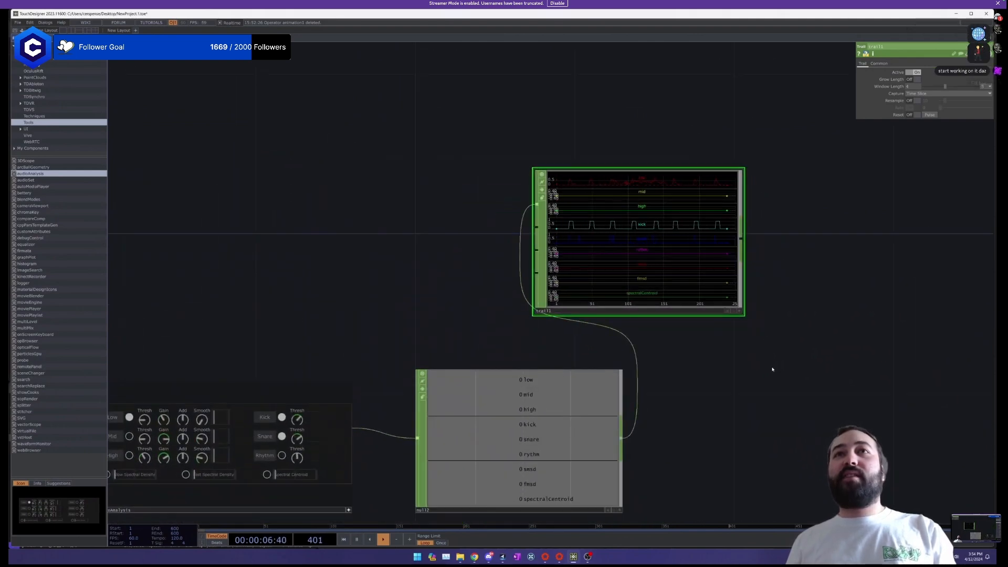
{"action": "left_click_drag", "start_coordinate": [758, 371], "coordinate": [540, 274]}
{"action": "scroll", "coordinate": [540, 274], "scroll_direction": "down", "scroll_amount": 2}
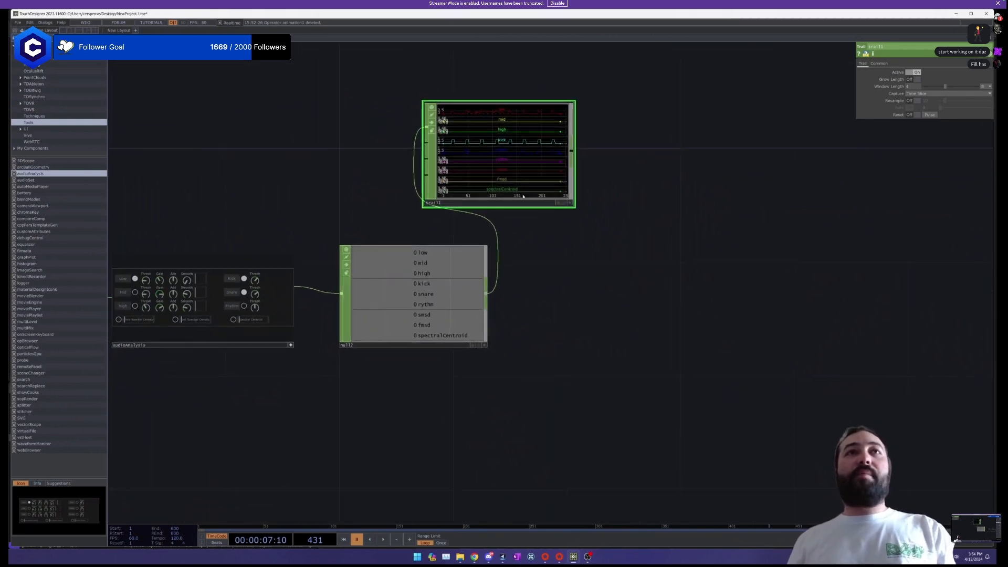
{"action": "left_click_drag", "start_coordinate": [517, 173], "coordinate": [622, 150]}
{"action": "left_click_drag", "start_coordinate": [620, 246], "coordinate": [524, 260]}
{"action": "left_click_drag", "start_coordinate": [563, 220], "coordinate": [888, 222]}
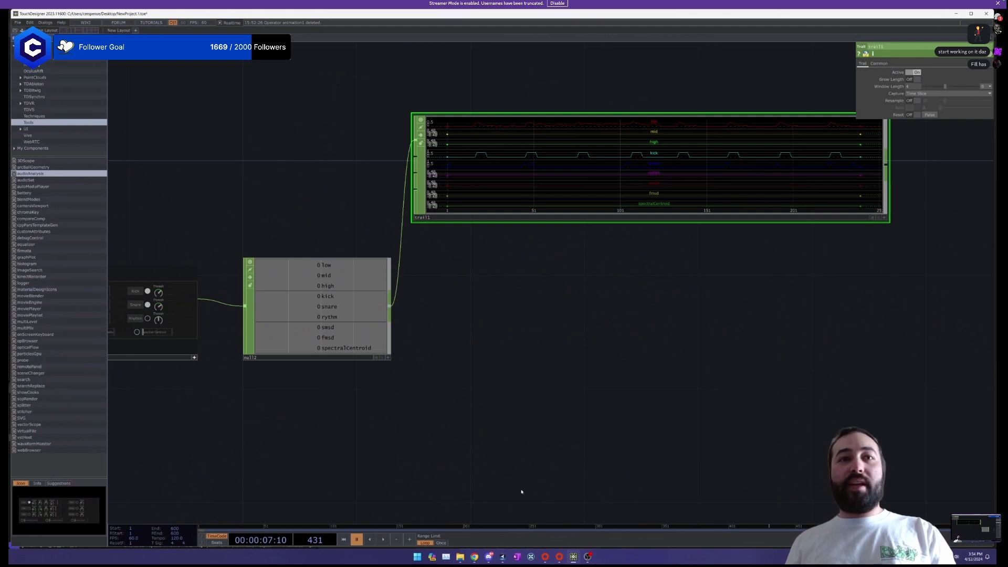
Launch Flowframes, move its window clear of the network's centre, and show its interpolation settings.
{"action": "key", "text": "super"}
{"action": "type", "text": "fl"}
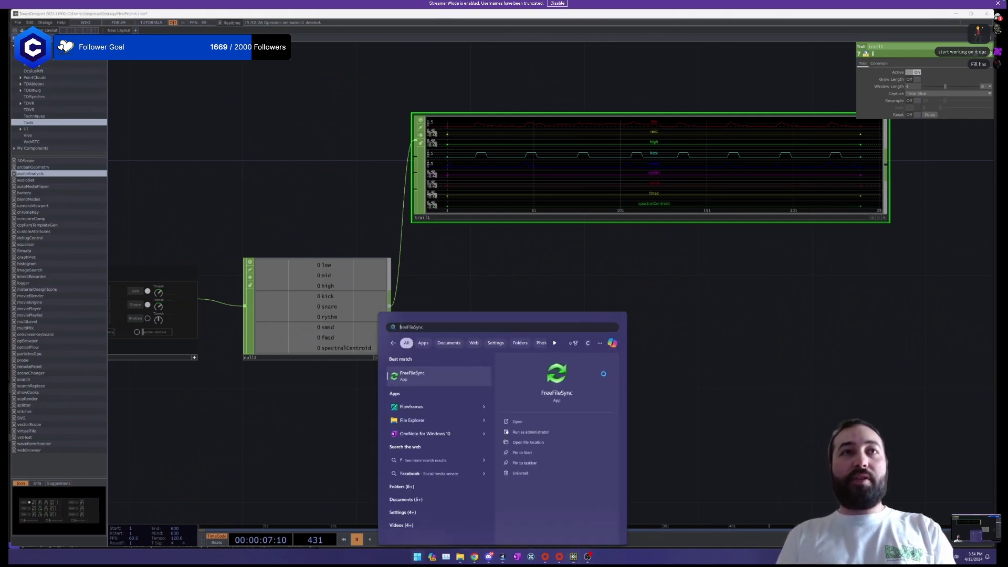
{"action": "key", "text": "Return"}
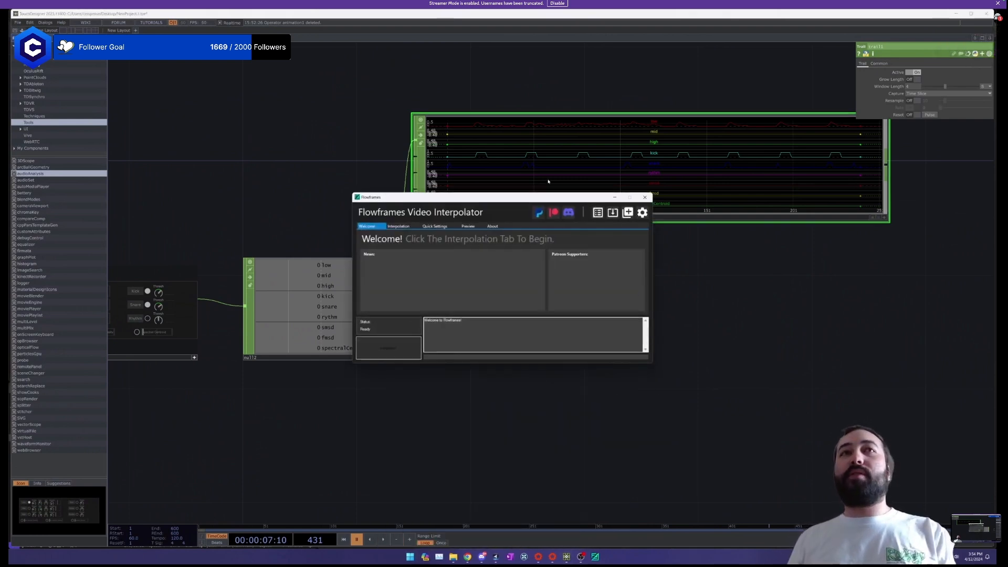
{"action": "left_click_drag", "start_coordinate": [534, 198], "coordinate": [637, 218]}
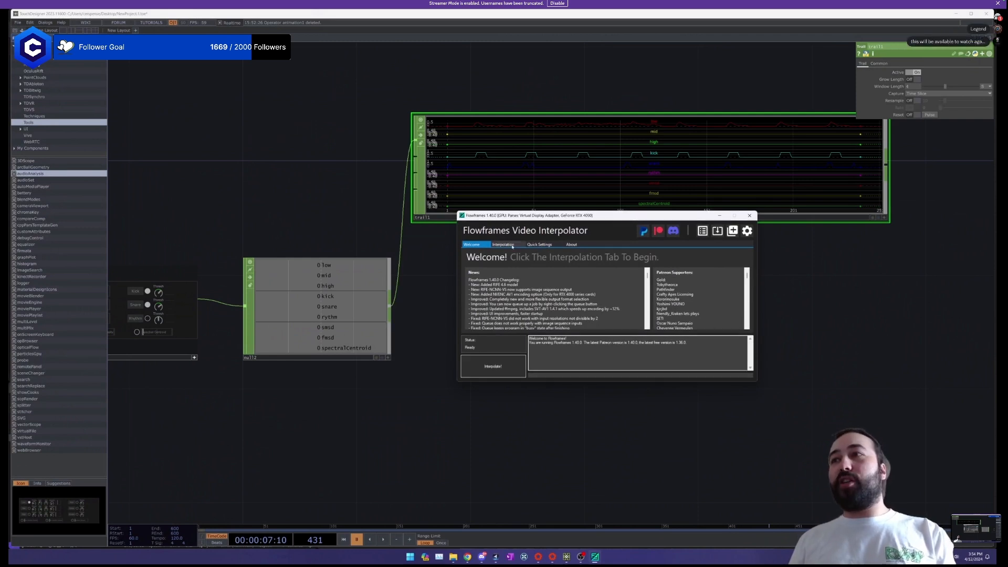
{"action": "left_click", "coordinate": [512, 245]}
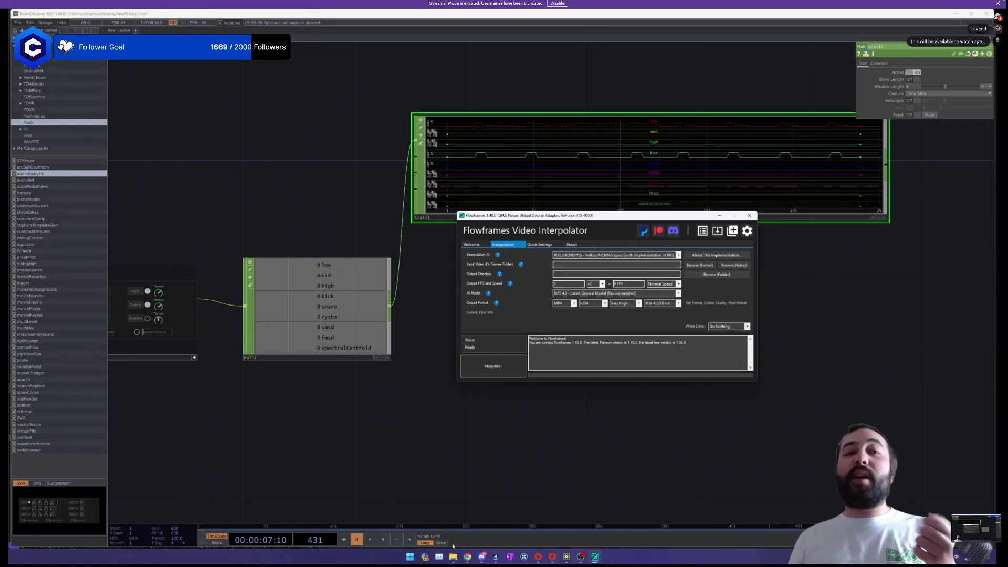
Switch to File Explorer and preview the first three MOV clips in the AI drive's civitdemo-outs_2 output folder.
{"action": "mouse_move", "coordinate": [453, 557]}
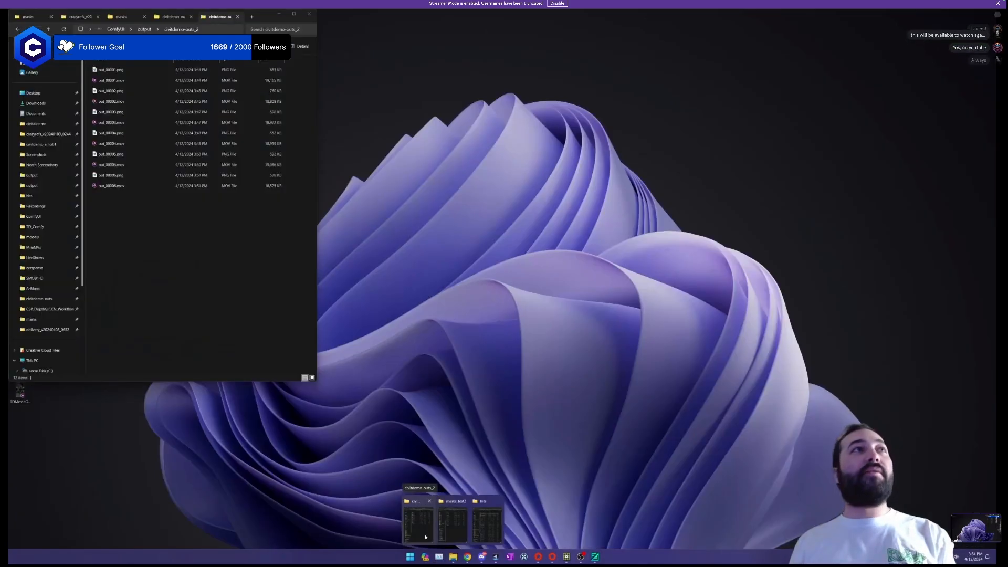
{"action": "left_click", "coordinate": [425, 536]}
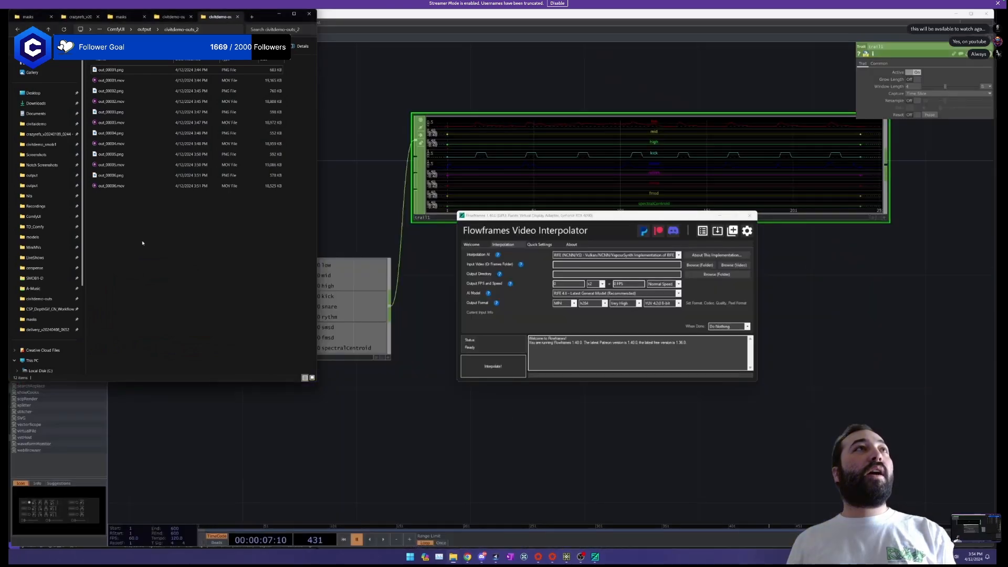
{"action": "left_click", "coordinate": [177, 17]}
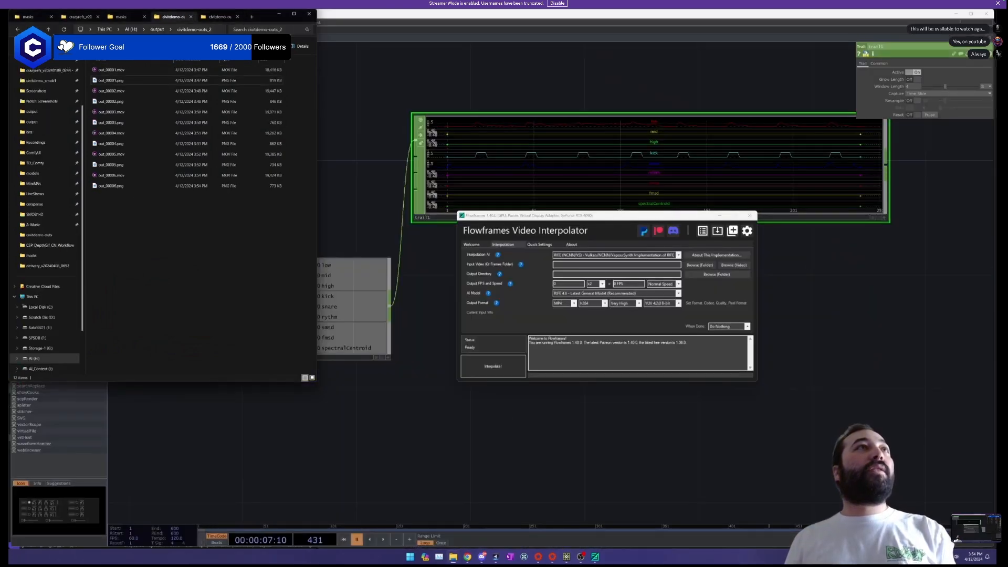
{"action": "double_click", "coordinate": [129, 70]}
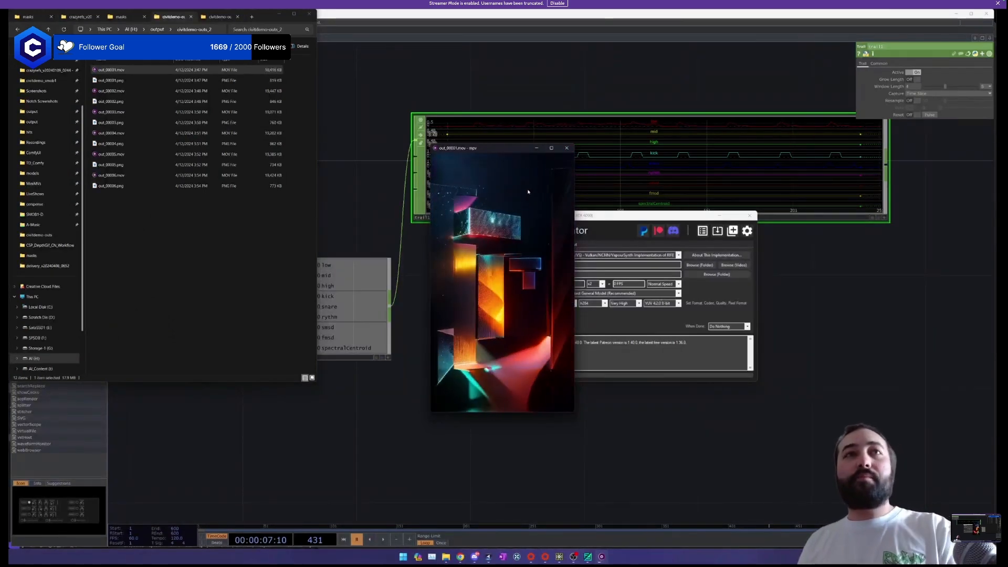
{"action": "double_click", "coordinate": [126, 92]}
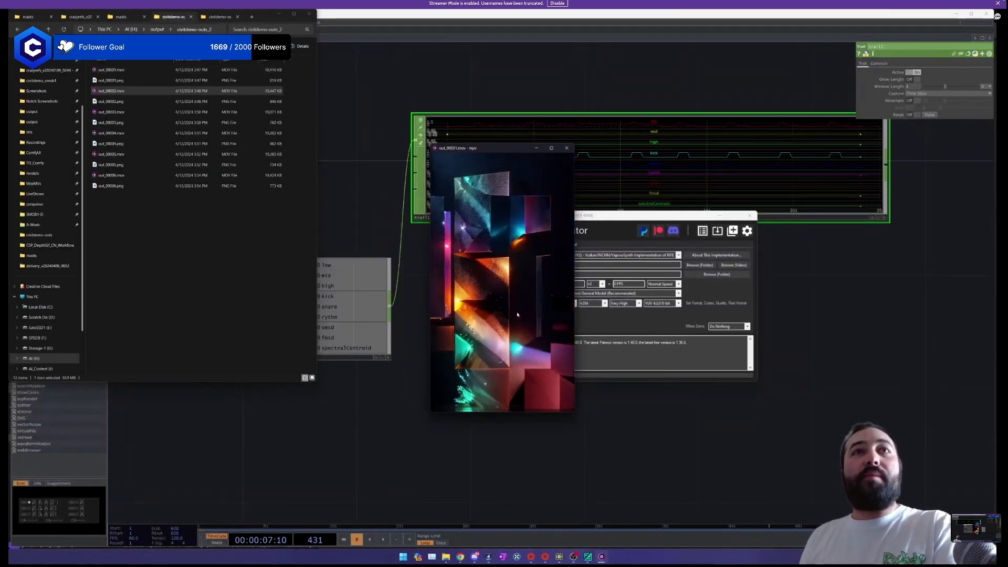
{"action": "left_click_drag", "start_coordinate": [113, 112], "coordinate": [524, 236]}
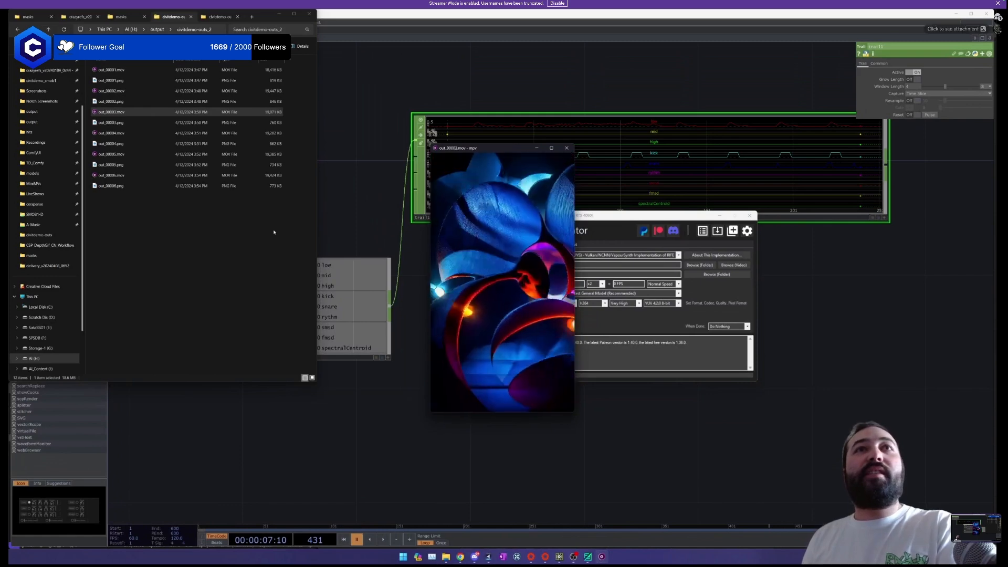
Preview the fourth, fifth and sixth MOV clips in the civitdemo-outs_2 folder and close the player.
{"action": "left_click_drag", "start_coordinate": [118, 134], "coordinate": [472, 263]}
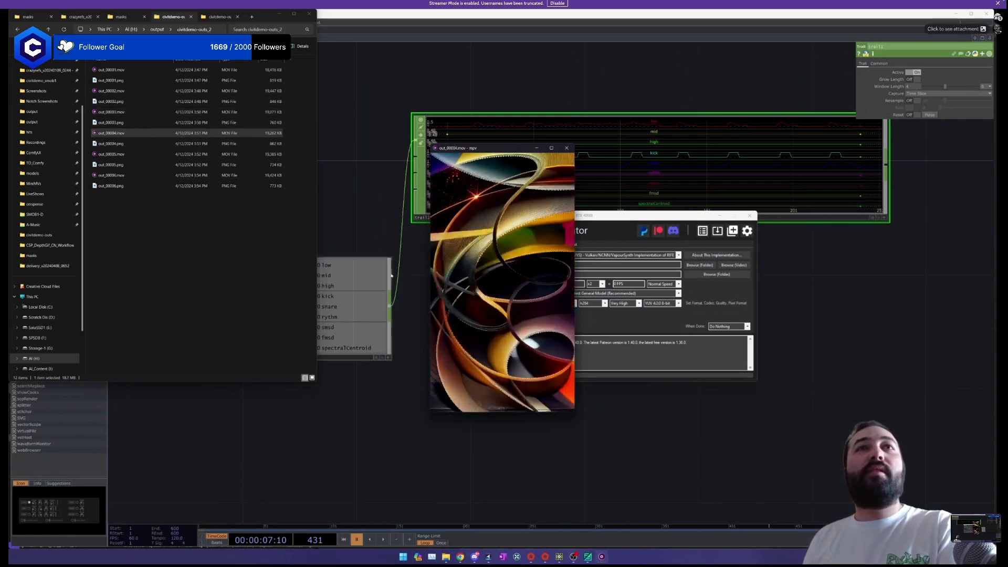
{"action": "left_click_drag", "start_coordinate": [111, 154], "coordinate": [377, 223]}
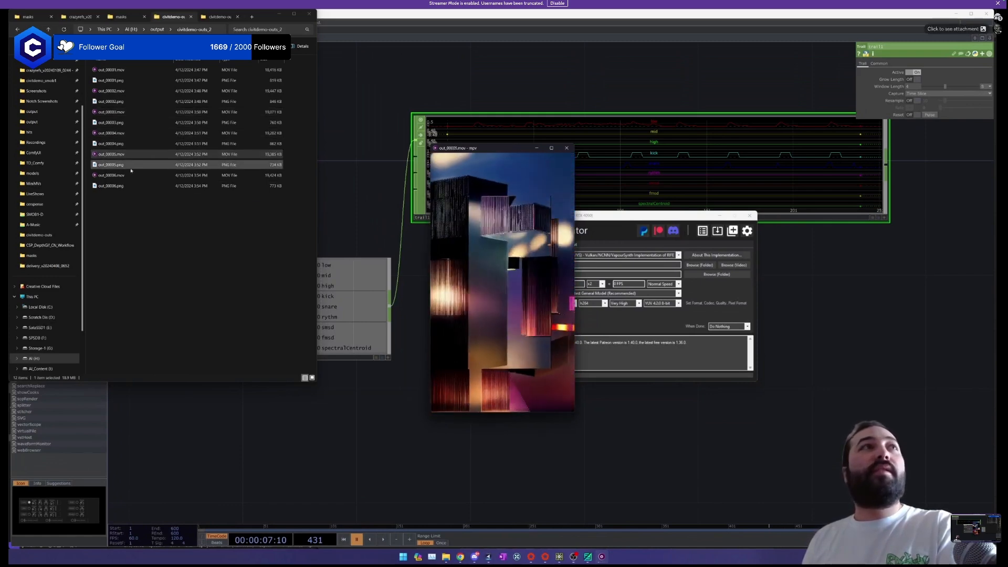
{"action": "left_click_drag", "start_coordinate": [111, 175], "coordinate": [513, 242]}
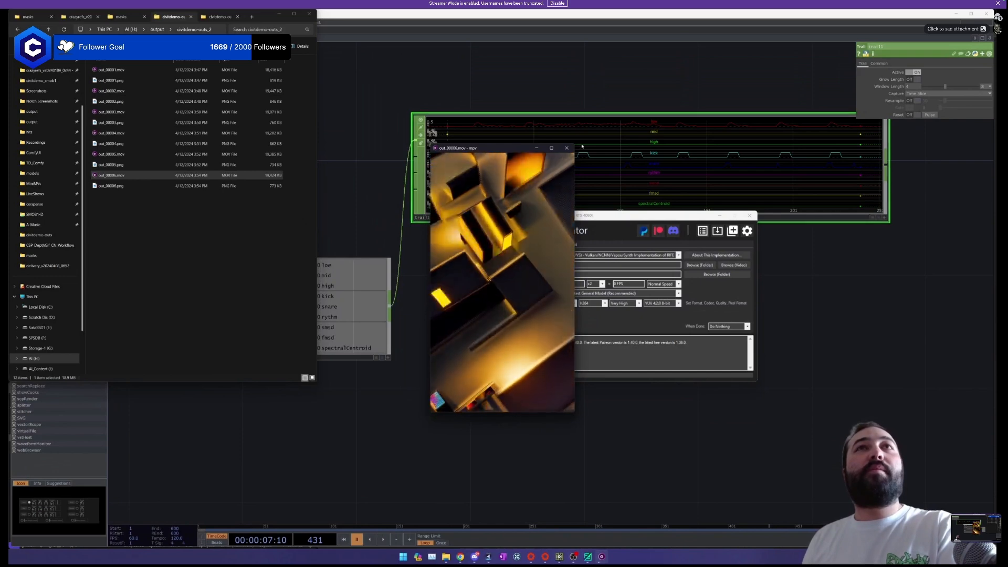
{"action": "key", "text": "q"}
Load out_00001.mov into Flowframes as the input video with an x8 interpolation factor and 8x Slowmo speed.
{"action": "left_click_drag", "start_coordinate": [112, 69], "coordinate": [659, 313]}
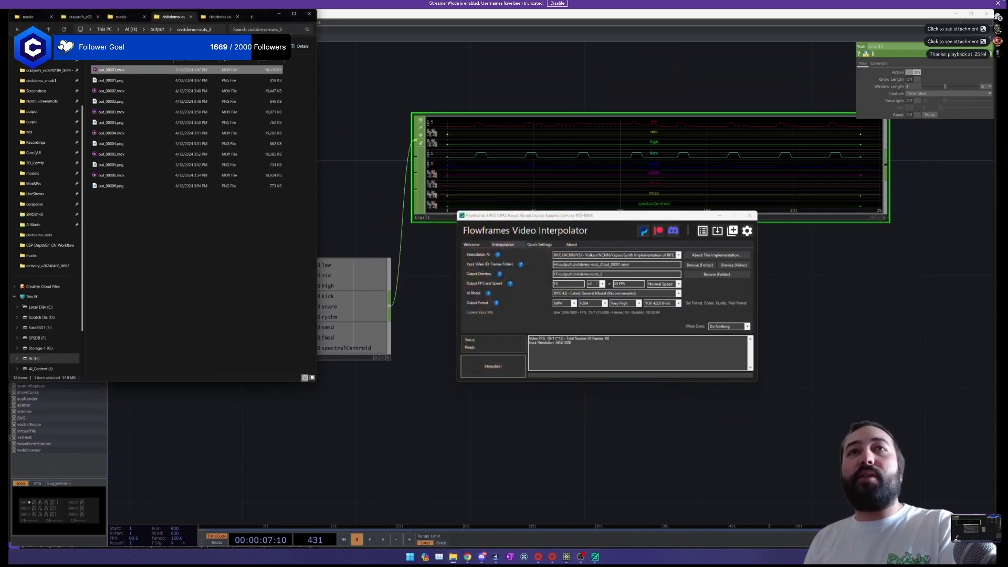
{"action": "left_click", "coordinate": [595, 284]}
{"action": "left_click", "coordinate": [596, 319]}
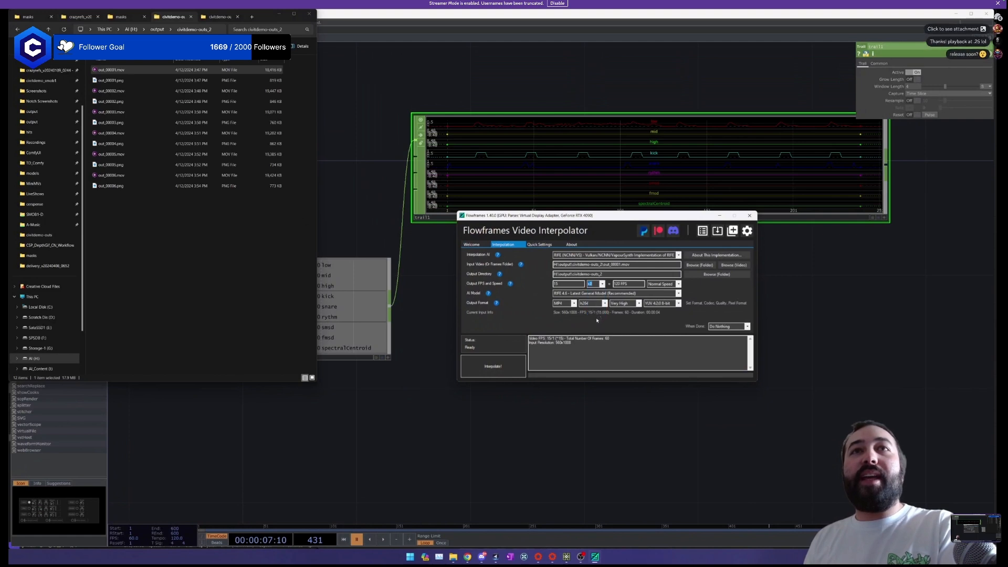
{"action": "left_click", "coordinate": [662, 306]}
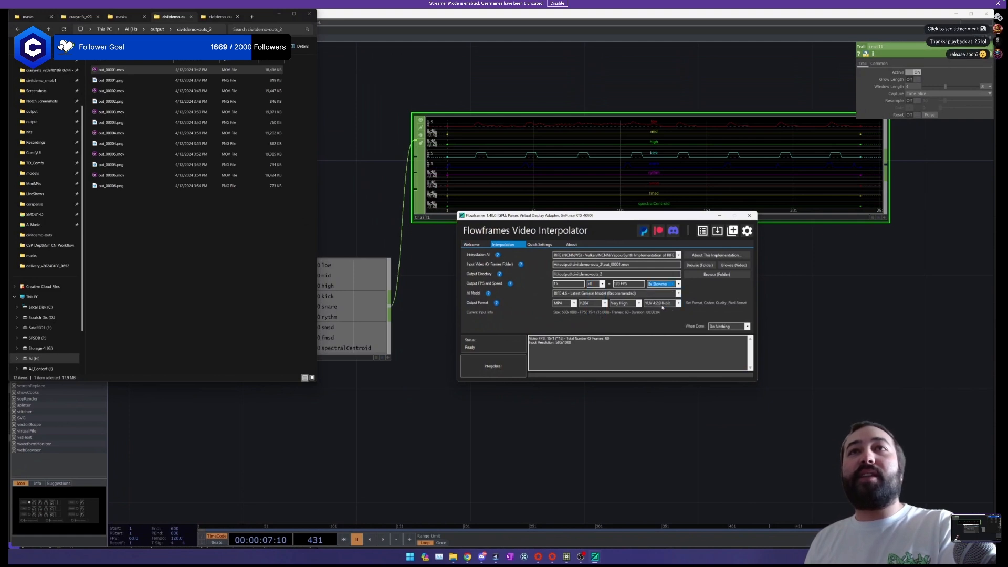
Set the output format to MOV, ProRes, 4444, YUV 4:4:4 10-bit, and start interpolating the first clip.
{"action": "left_click", "coordinate": [568, 304]}
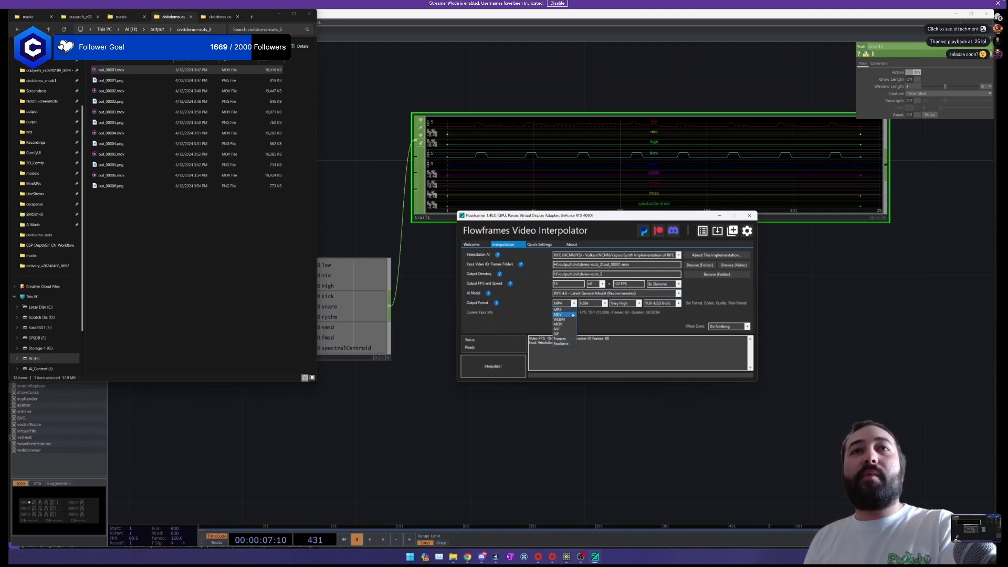
{"action": "left_click", "coordinate": [570, 325]}
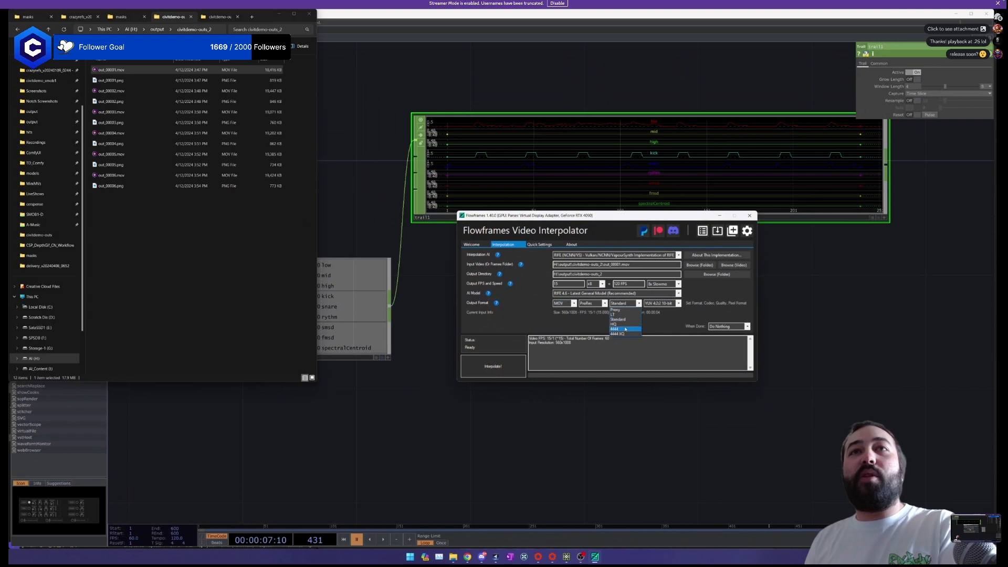
{"action": "left_click", "coordinate": [614, 322]}
{"action": "left_click", "coordinate": [668, 304]}
{"action": "left_click", "coordinate": [668, 314]}
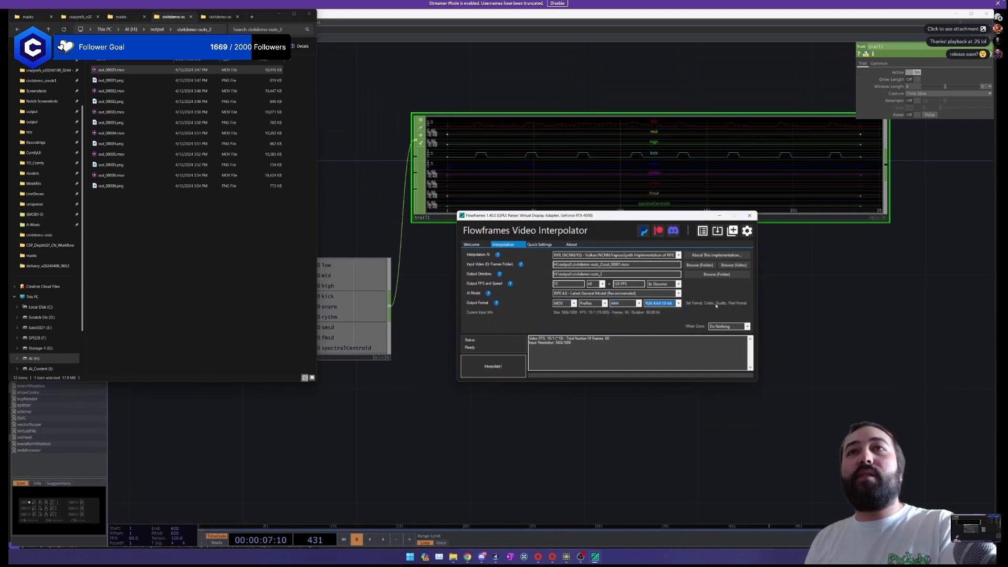
{"action": "left_click", "coordinate": [493, 365]}
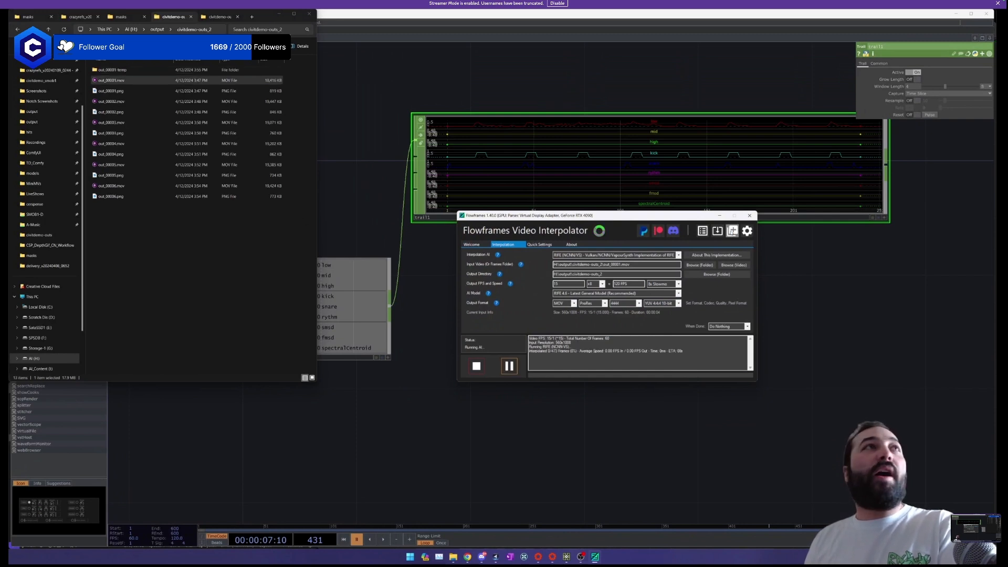
Add clips out_00002.mov to out_00007.mov to the batch processing queue and start the queue.
{"action": "left_click", "coordinate": [731, 232]}
{"action": "left_click", "coordinate": [110, 112]}
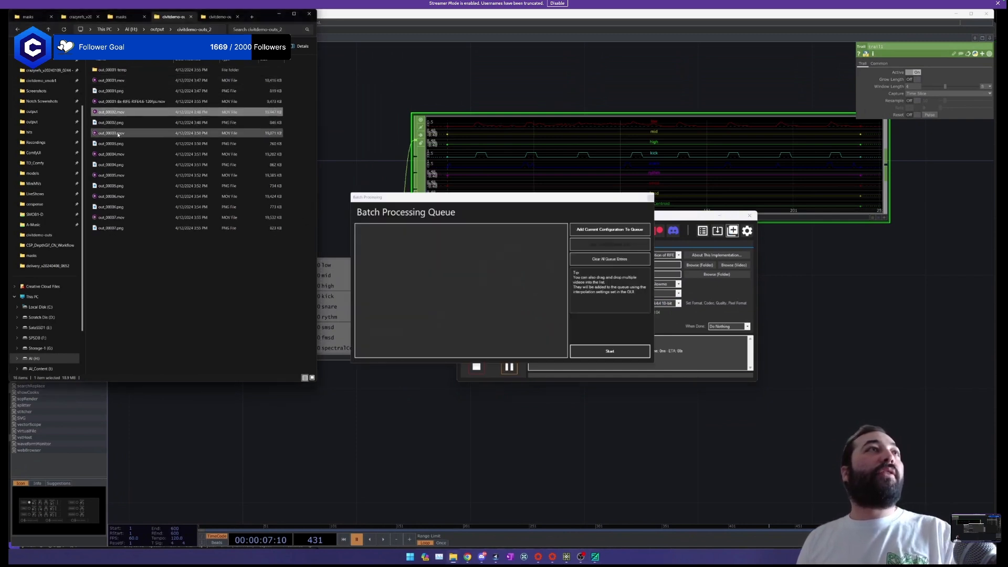
{"action": "left_click", "coordinate": [117, 133], "text": "ctrl"}
{"action": "left_click", "coordinate": [115, 155], "text": "ctrl"}
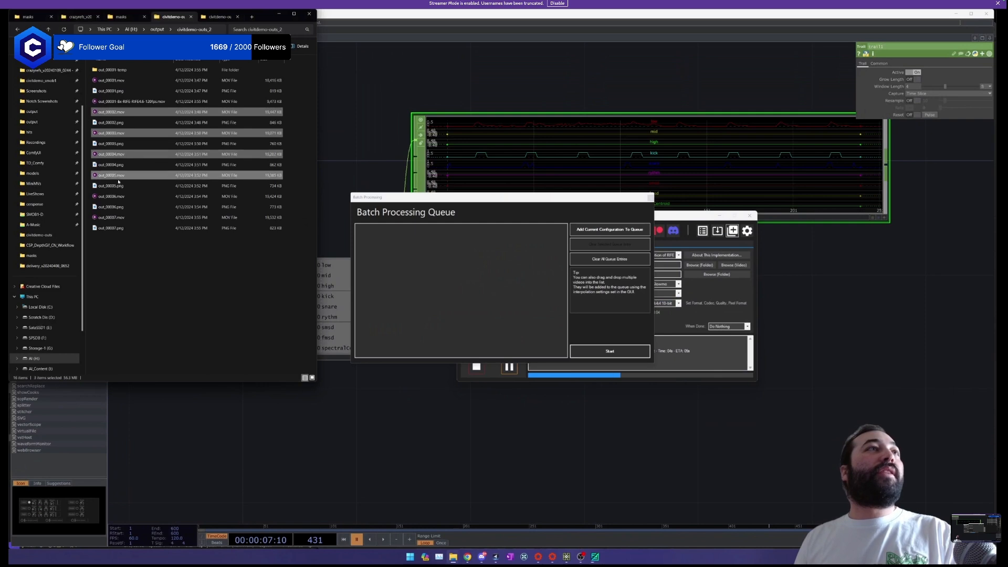
{"action": "left_click", "coordinate": [118, 175], "text": "ctrl"}
{"action": "left_click", "coordinate": [119, 196], "text": "ctrl"}
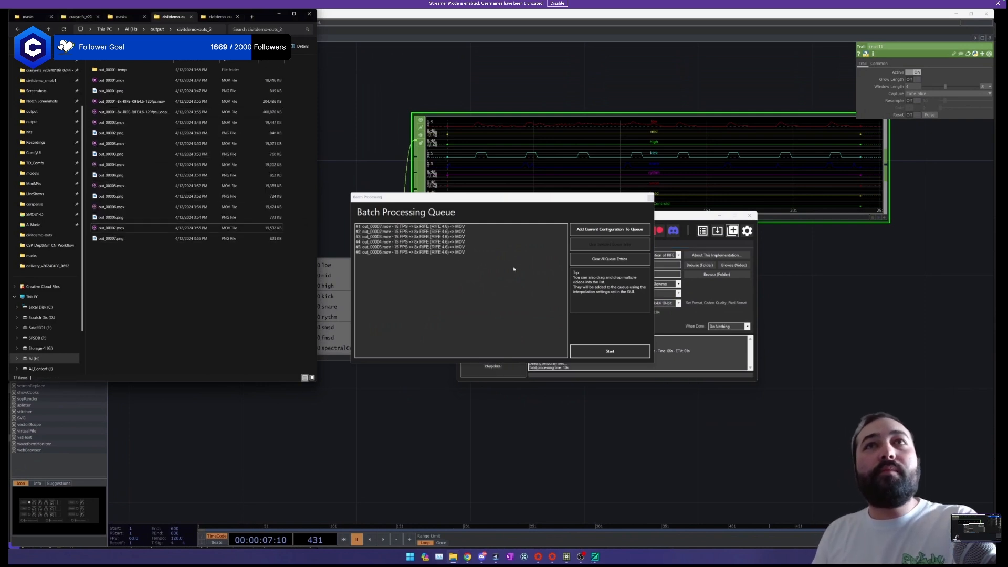
{"action": "left_click", "coordinate": [608, 352]}
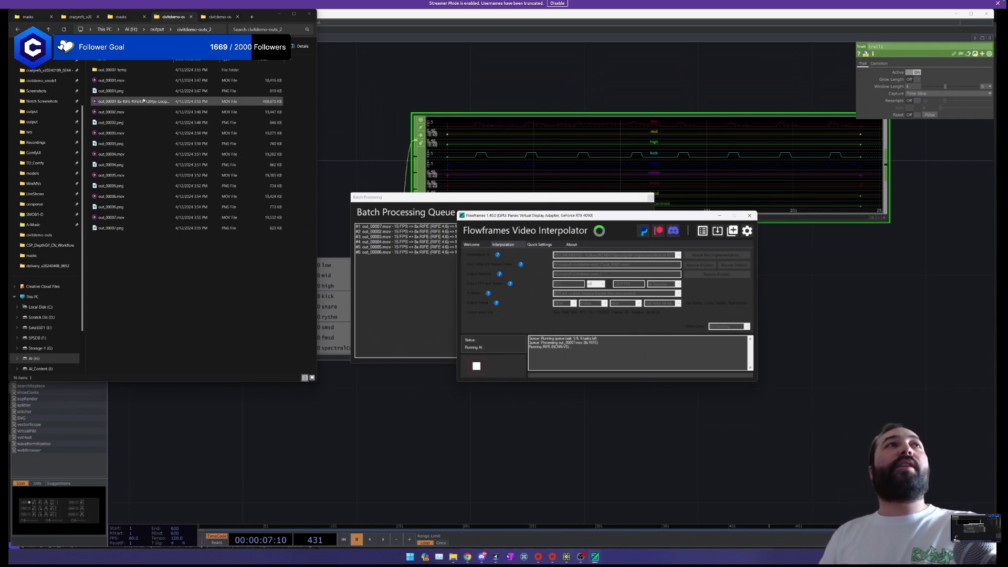
Preview the interpolated 120fps loop of out_00001 and add it to the TouchDesigner network as a movie node below trail1.
{"action": "left_click", "coordinate": [147, 103]}
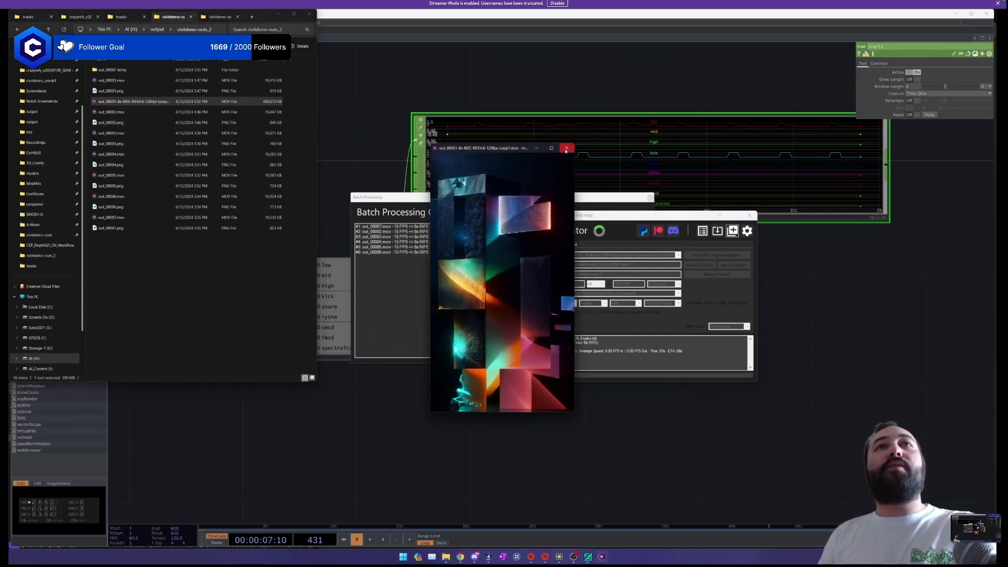
{"action": "left_click", "coordinate": [566, 149]}
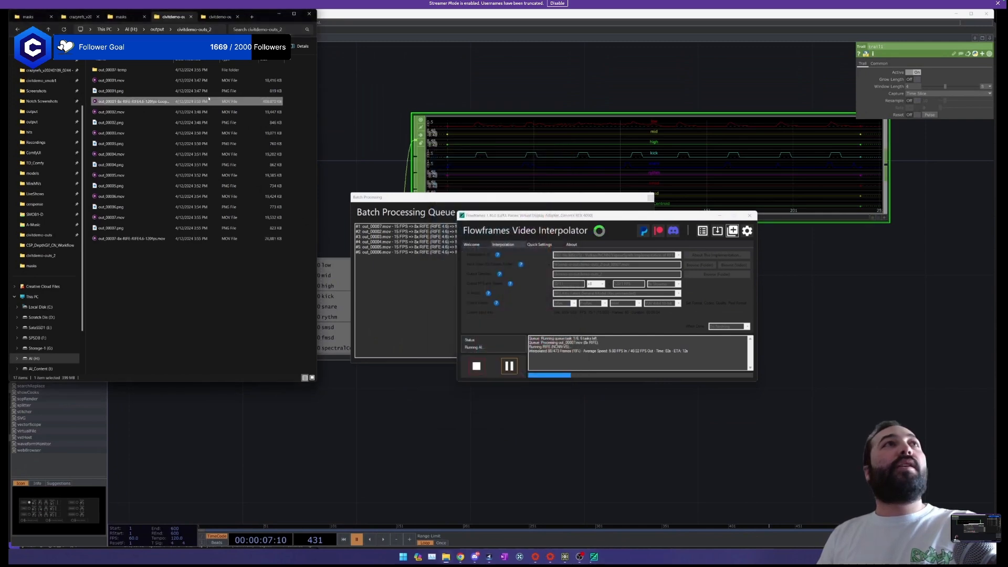
{"action": "left_click_drag", "start_coordinate": [482, 439], "coordinate": [482, 436]}
{"action": "left_click", "coordinate": [495, 432]}
{"action": "left_click_drag", "start_coordinate": [543, 406], "coordinate": [573, 378]}
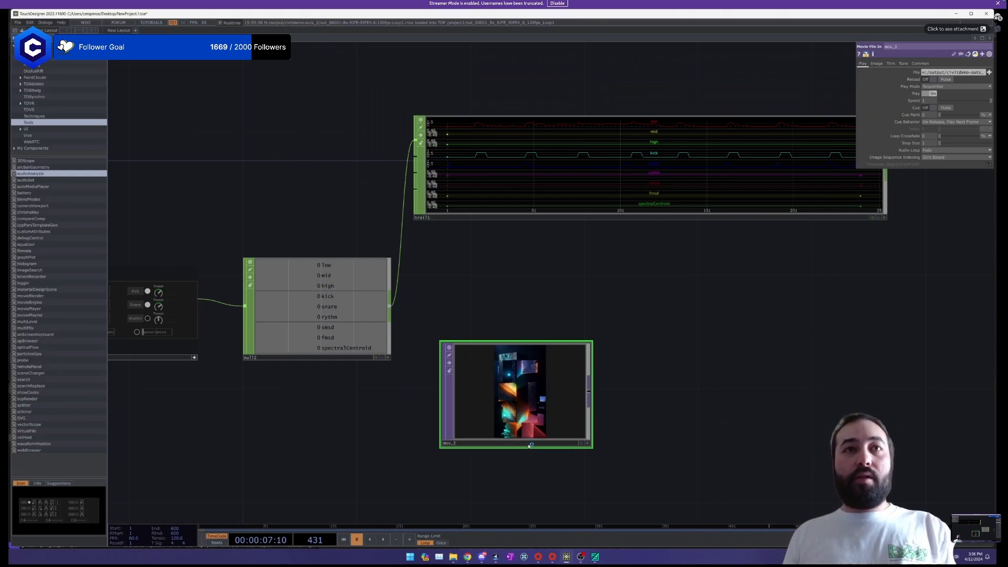
Play the timeline to examine the new movie node's playback up close at varying speed, and pause it.
{"action": "scroll", "coordinate": [567, 401], "scroll_direction": "down", "scroll_amount": 9}
{"action": "scroll", "coordinate": [546, 366], "scroll_direction": "up", "scroll_amount": 6}
{"action": "key", "text": "space"}
{"action": "scroll", "coordinate": [550, 371], "scroll_direction": "up", "scroll_amount": 1}
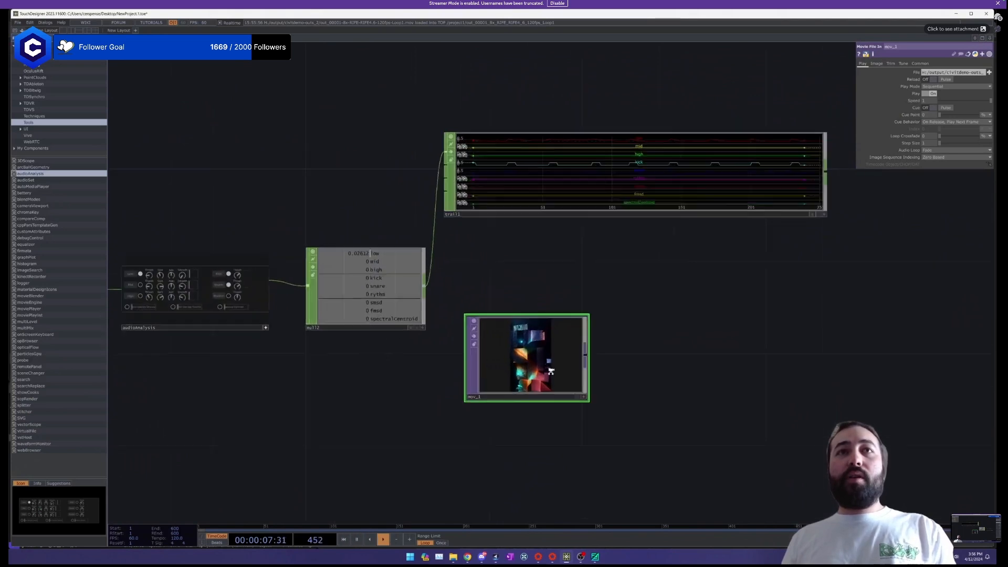
{"action": "scroll", "coordinate": [550, 371], "scroll_direction": "up", "scroll_amount": 3}
{"action": "scroll", "coordinate": [551, 371], "scroll_direction": "down", "scroll_amount": 3}
{"action": "scroll", "coordinate": [566, 364], "scroll_direction": "up", "scroll_amount": 3}
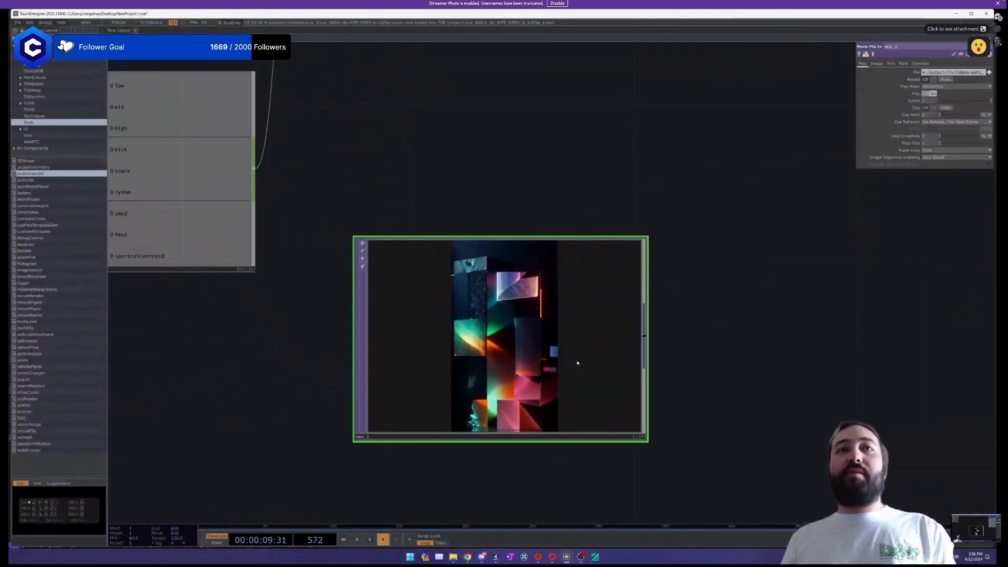
{"action": "left_click_drag", "start_coordinate": [577, 363], "coordinate": [633, 418]}
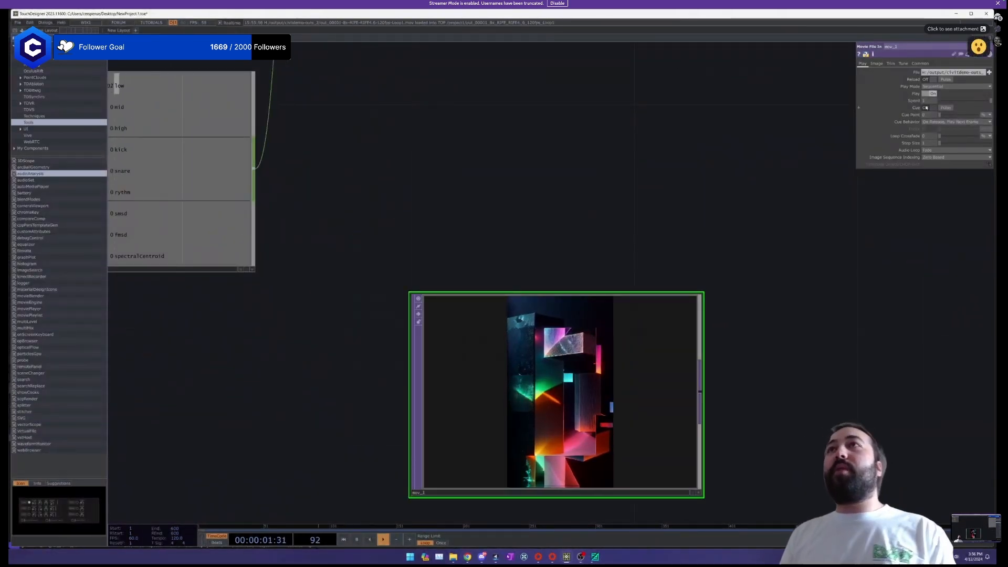
{"action": "left_click_drag", "start_coordinate": [693, 187], "coordinate": [695, 183]}
{"action": "left_click_drag", "start_coordinate": [827, 238], "coordinate": [833, 219]}
{"action": "key", "text": "space"}
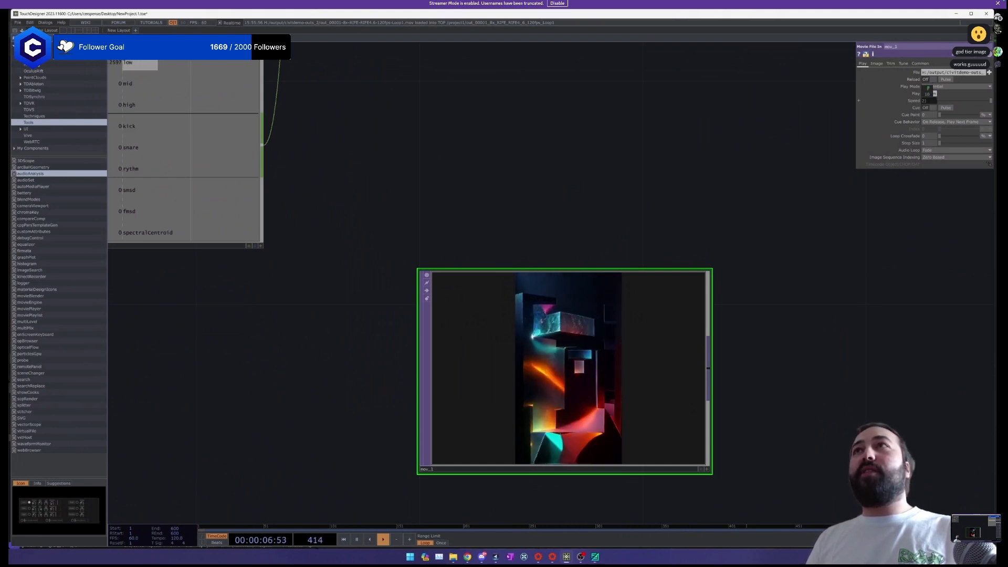
{"action": "key", "text": "space"}
Move the mov_1 node farther to the right to free space between it and null2.
{"action": "scroll", "coordinate": [688, 214], "scroll_direction": "down", "scroll_amount": 5}
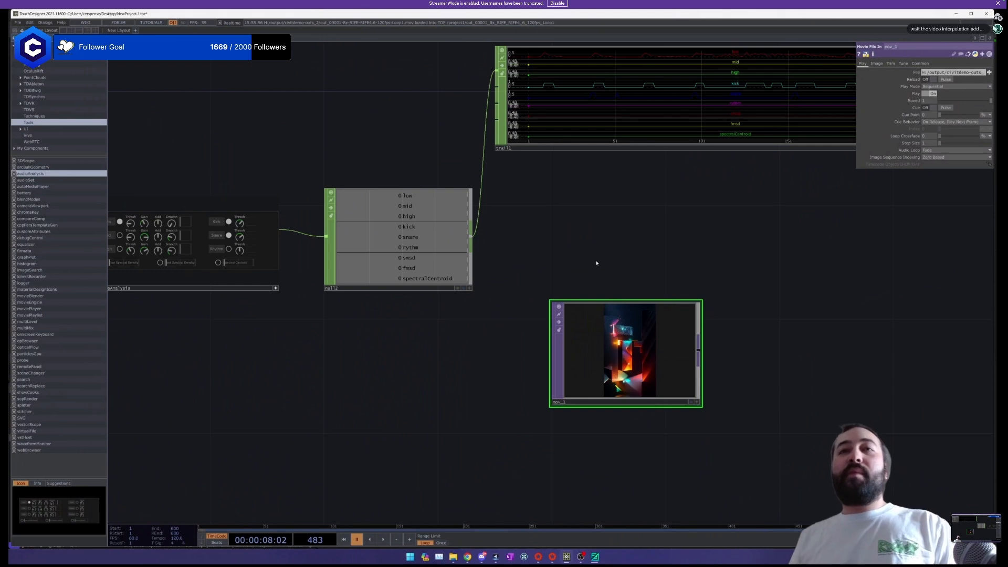
{"action": "left_click_drag", "start_coordinate": [543, 235], "coordinate": [422, 187]}
{"action": "left_click_drag", "start_coordinate": [475, 294], "coordinate": [731, 322]}
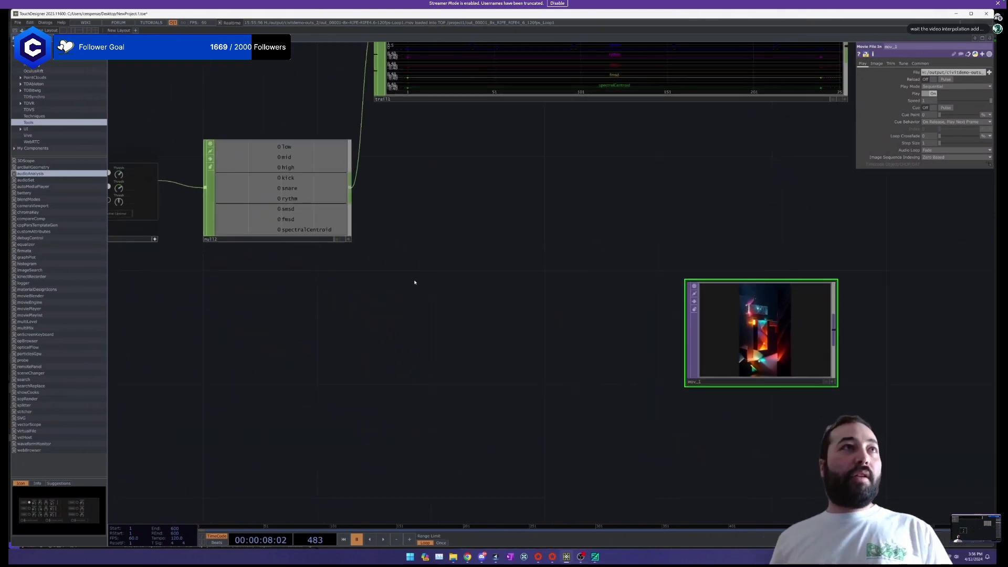
Add a Select CHOP fed by null2, place it beside mov_1, pick the kick channel and rename it beat.
{"action": "left_click_drag", "start_coordinate": [414, 282], "coordinate": [486, 234]}
{"action": "right_click", "coordinate": [423, 174]}
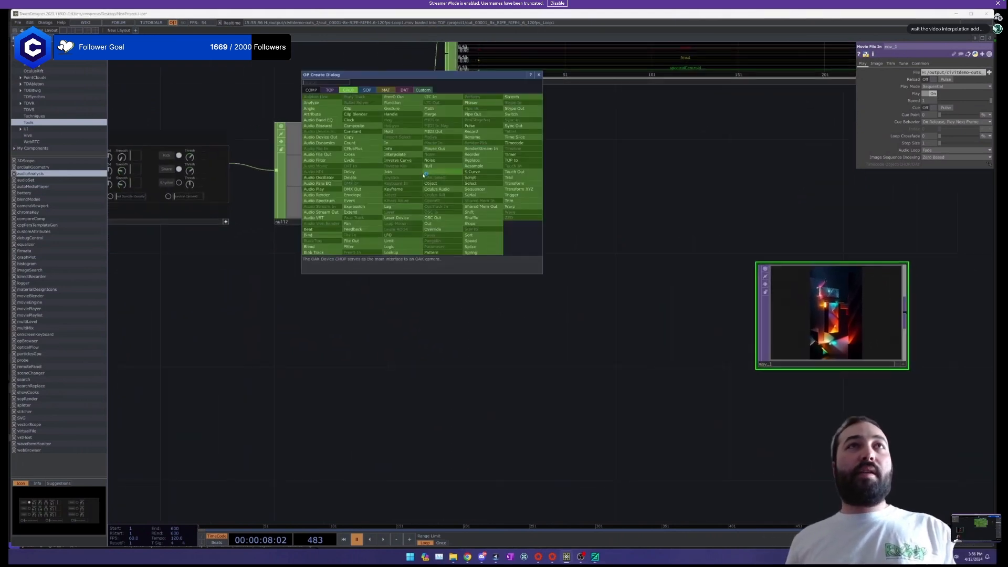
{"action": "left_click", "coordinate": [470, 183]}
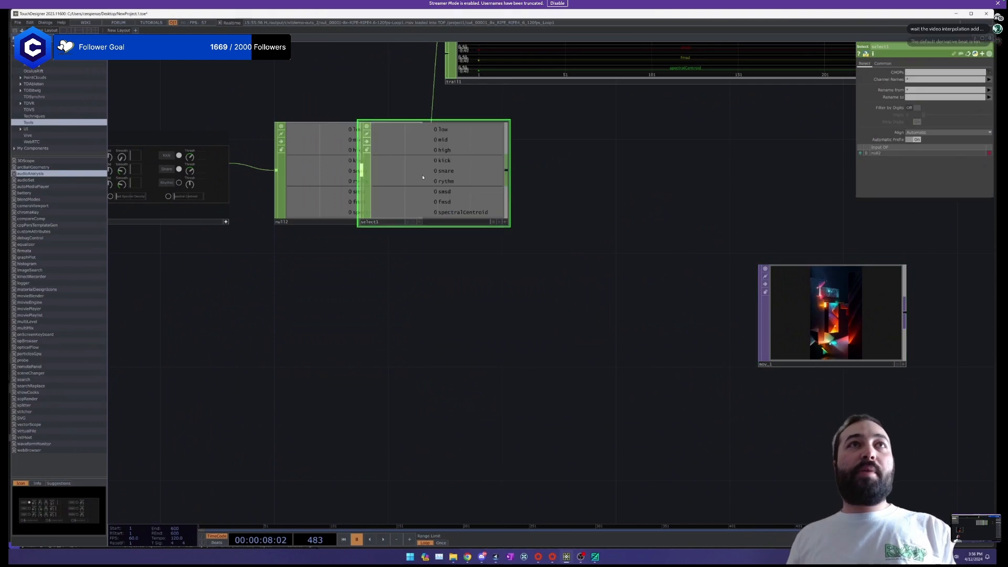
{"action": "left_click", "coordinate": [538, 328]}
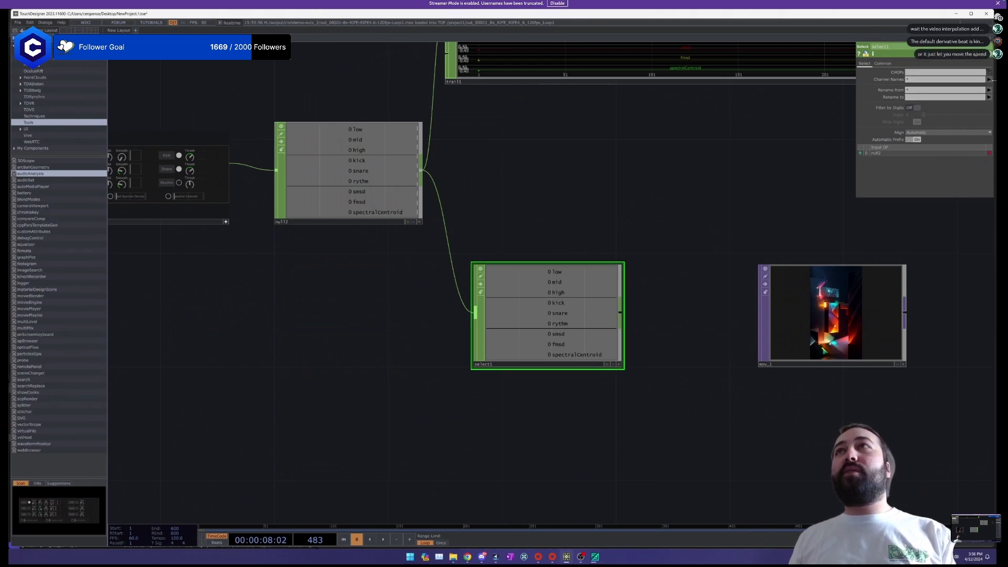
{"action": "left_click", "coordinate": [990, 80]}
{"action": "left_click", "coordinate": [969, 112]}
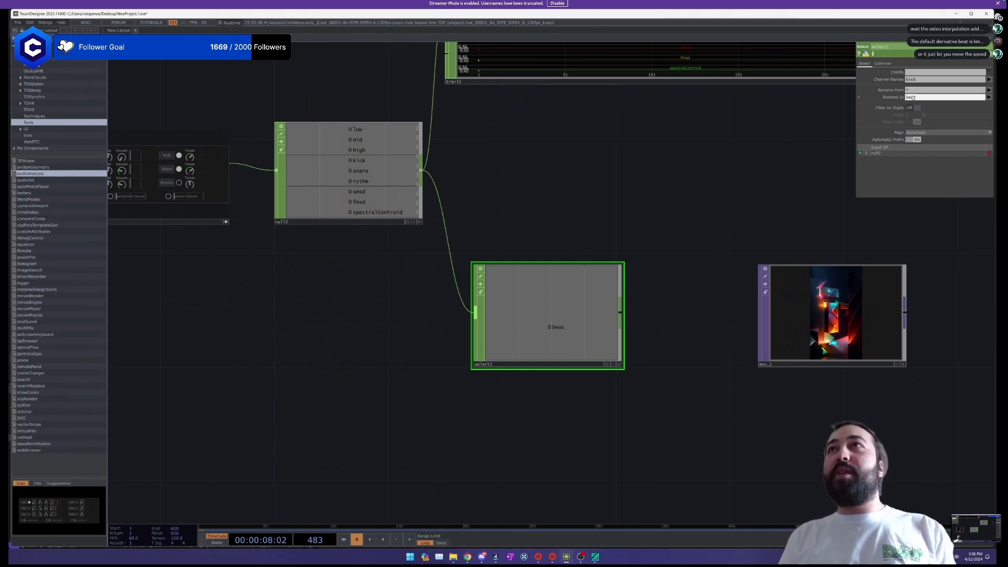
Move mov_1 farther right, insert a Lag CHOP after select1 in the gap, and play the timeline to check its beat channel.
{"action": "left_click_drag", "start_coordinate": [609, 216], "coordinate": [435, 208]}
{"action": "left_click_drag", "start_coordinate": [629, 299], "coordinate": [686, 299]}
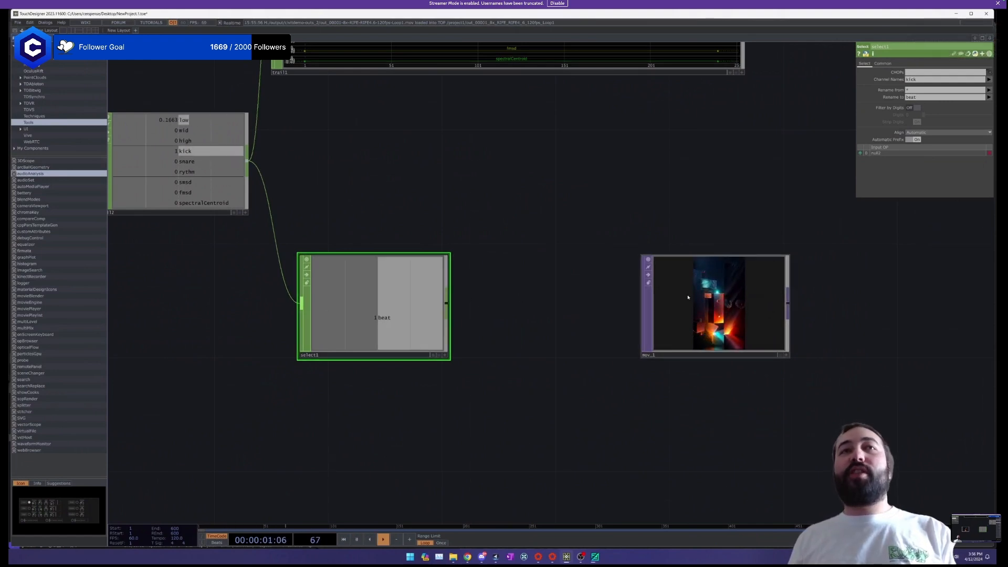
{"action": "left_click_drag", "start_coordinate": [700, 314], "coordinate": [785, 314]}
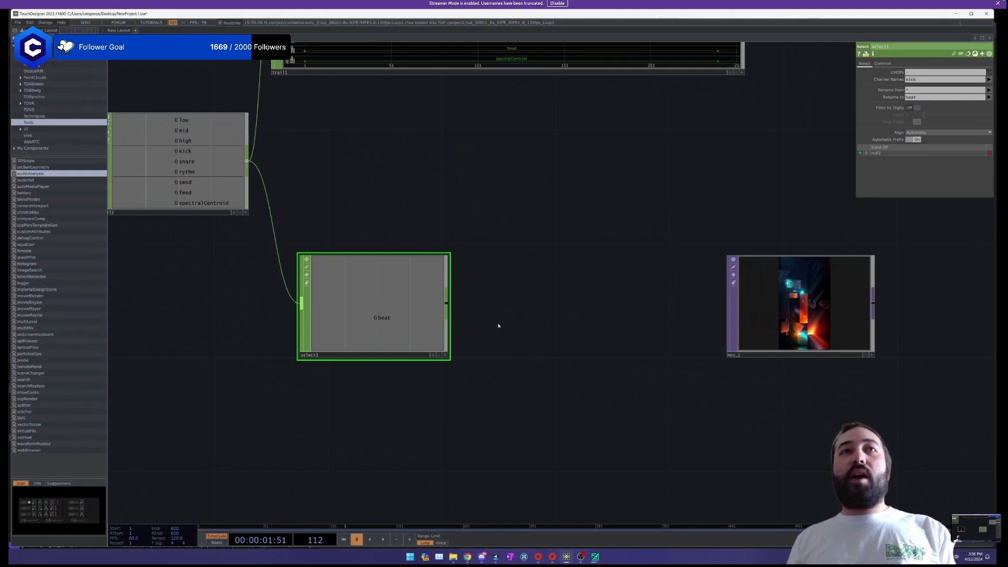
{"action": "right_click", "coordinate": [446, 304]}
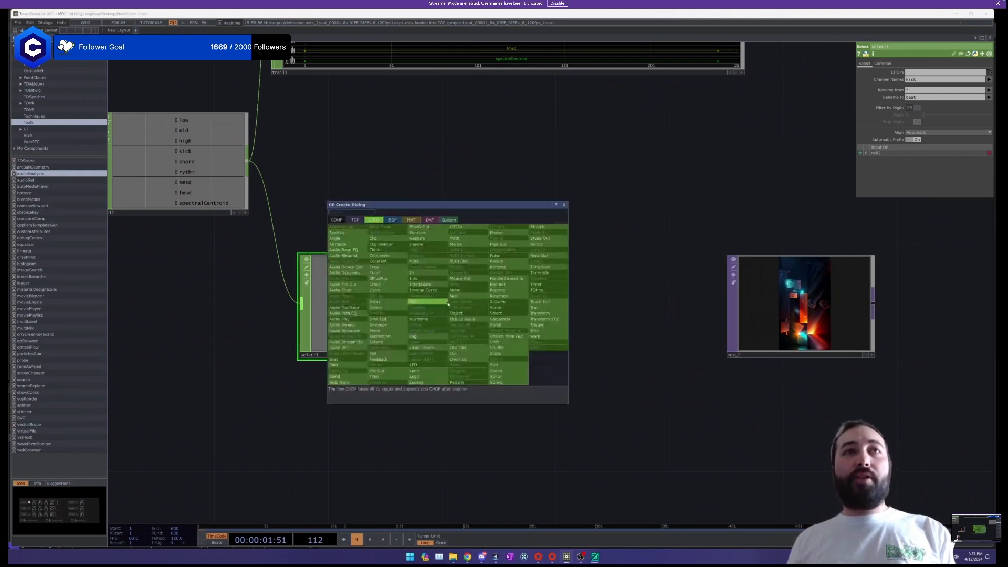
{"action": "left_click", "coordinate": [416, 303]}
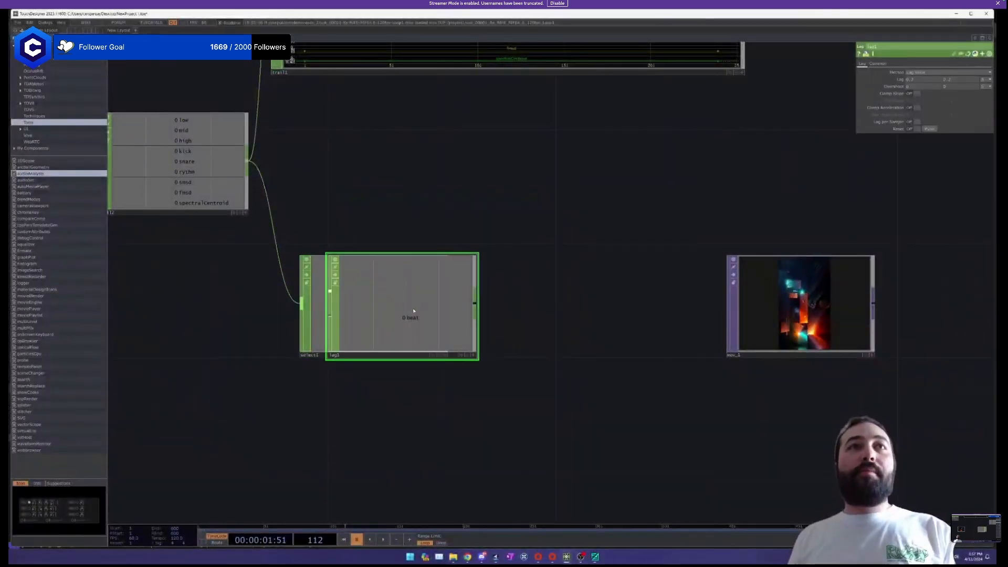
{"action": "left_click_drag", "start_coordinate": [413, 310], "coordinate": [552, 313]}
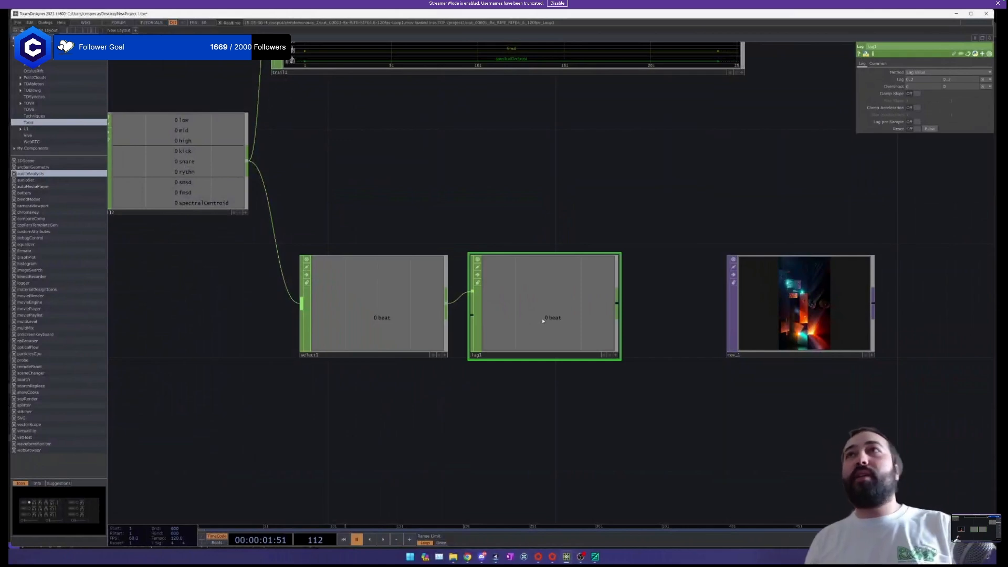
{"action": "scroll", "coordinate": [449, 305], "scroll_direction": "up", "scroll_amount": 2}
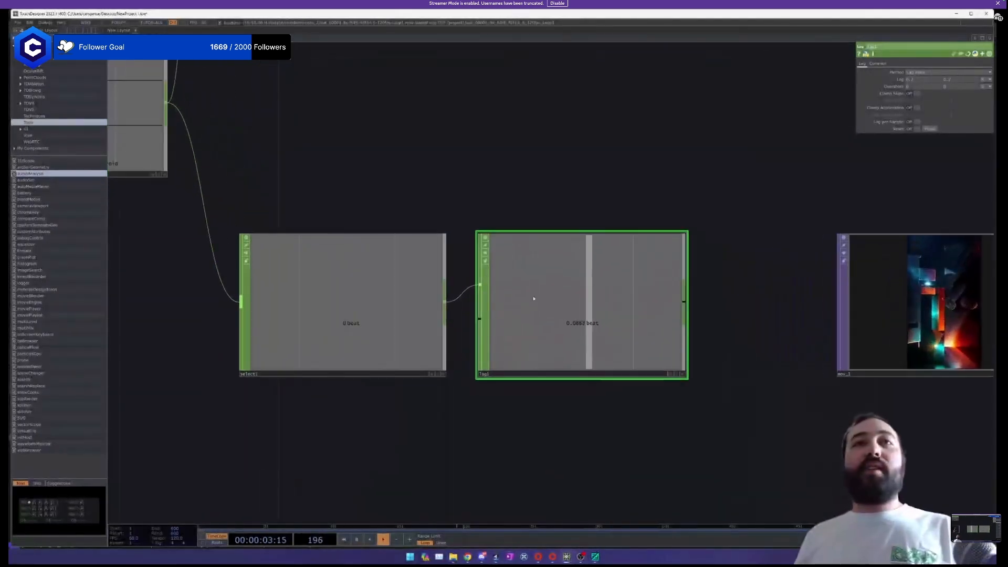
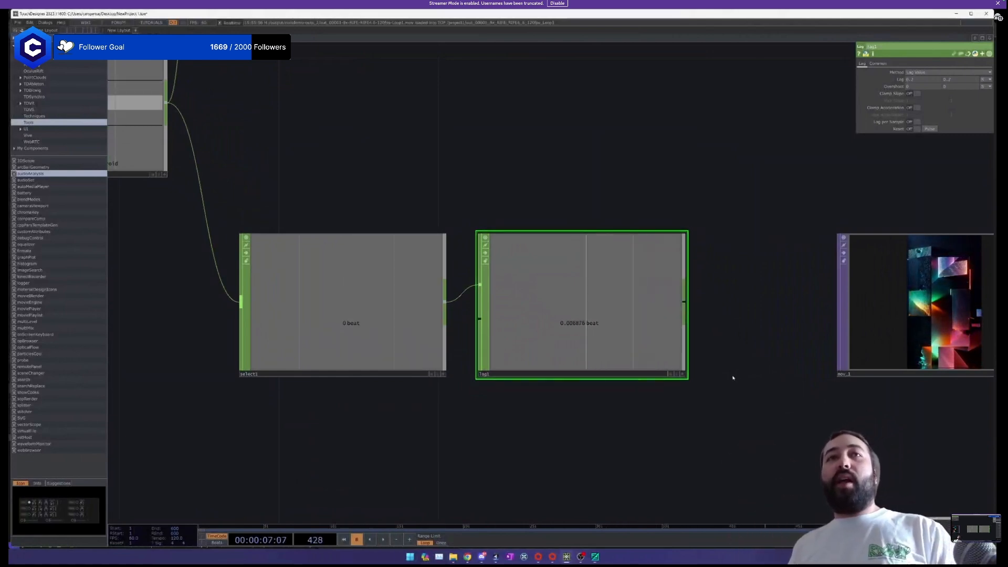
{"action": "left_click_drag", "start_coordinate": [733, 377], "coordinate": [673, 359]}
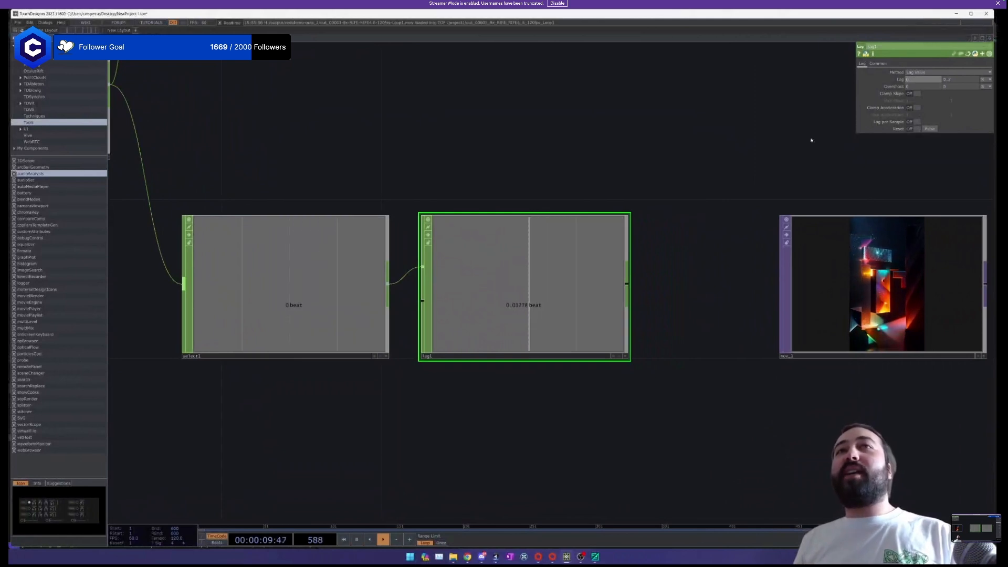
Shorten the second Lag value of lag1 so the beat channel falls off faster.
{"action": "mouse_move", "coordinate": [963, 80]}
{"action": "left_mouse_down"}
{"action": "mouse_move", "coordinate": [962, 92]}
{"action": "mouse_move", "coordinate": [949, 86]}
{"action": "left_mouse_up"}
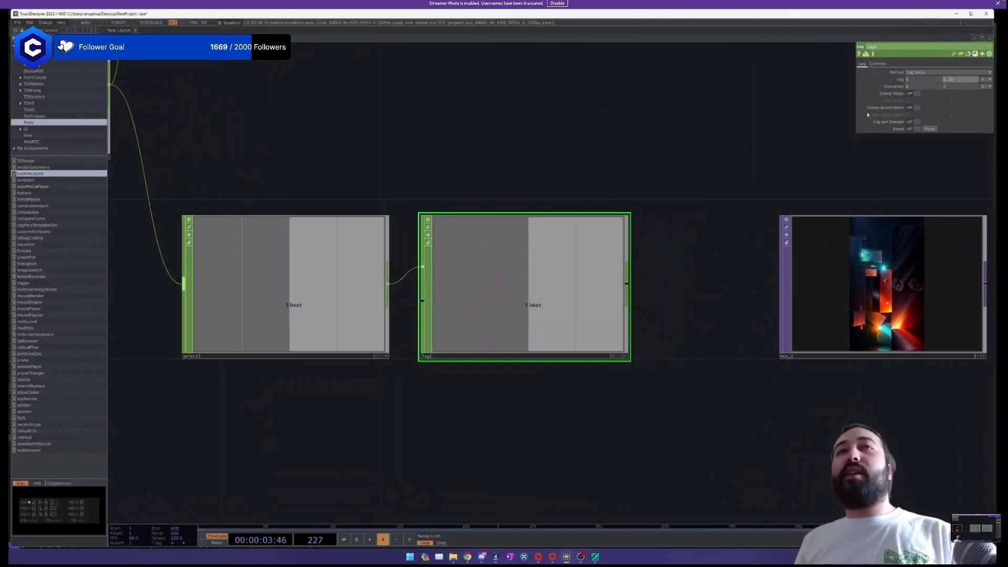
{"action": "scroll", "coordinate": [691, 234], "scroll_direction": "down", "scroll_amount": 3}
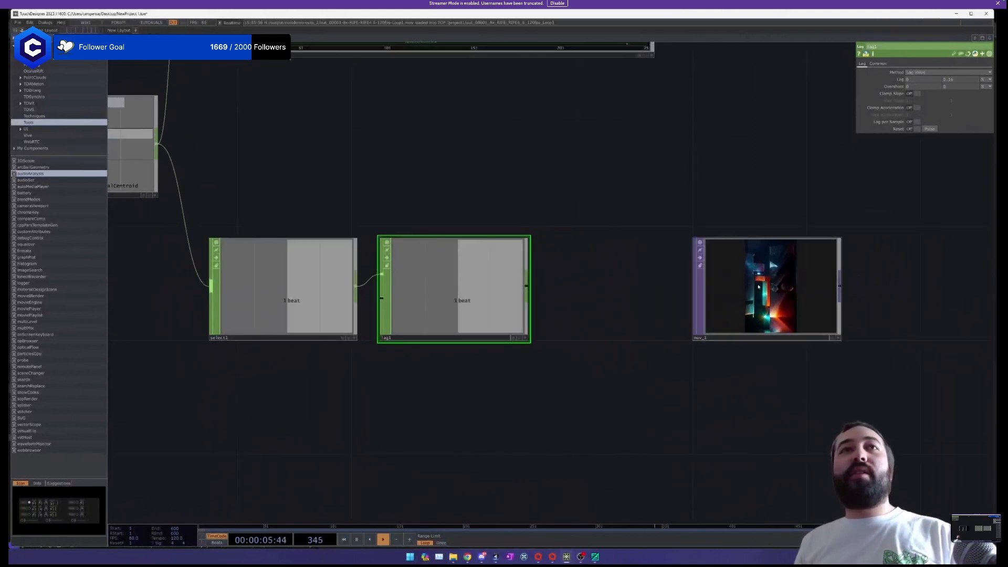
{"action": "scroll", "coordinate": [541, 279], "scroll_direction": "down", "scroll_amount": 3}
Drive mov_1's Speed with a CHOP reference to lag1's beat channel and examine the clip's playback.
{"action": "left_click_drag", "start_coordinate": [662, 281], "coordinate": [572, 284]}
{"action": "left_click", "coordinate": [638, 295]}
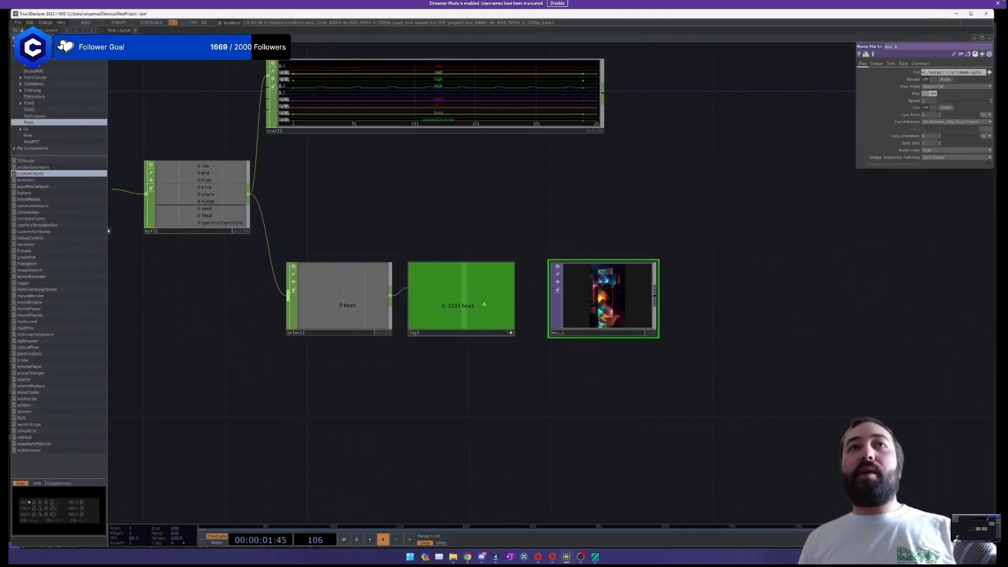
{"action": "left_click_drag", "start_coordinate": [912, 105], "coordinate": [926, 100]}
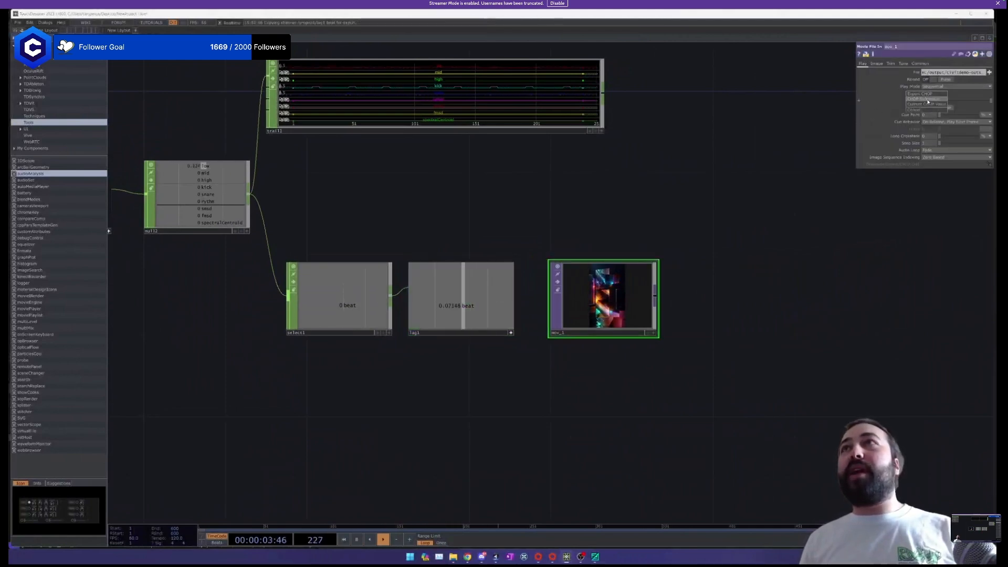
{"action": "left_click", "coordinate": [938, 100]}
{"action": "scroll", "coordinate": [601, 289], "scroll_direction": "up", "scroll_amount": 8}
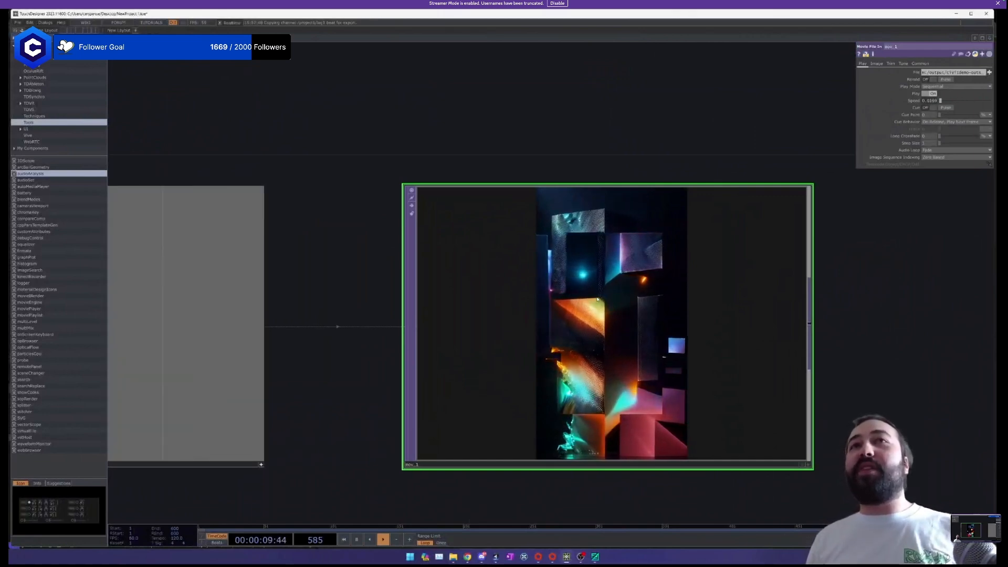
{"action": "scroll", "coordinate": [597, 299], "scroll_direction": "down", "scroll_amount": 4}
{"action": "scroll", "coordinate": [597, 299], "scroll_direction": "up", "scroll_amount": 2}
{"action": "left_click_drag", "start_coordinate": [597, 298], "coordinate": [677, 299]}
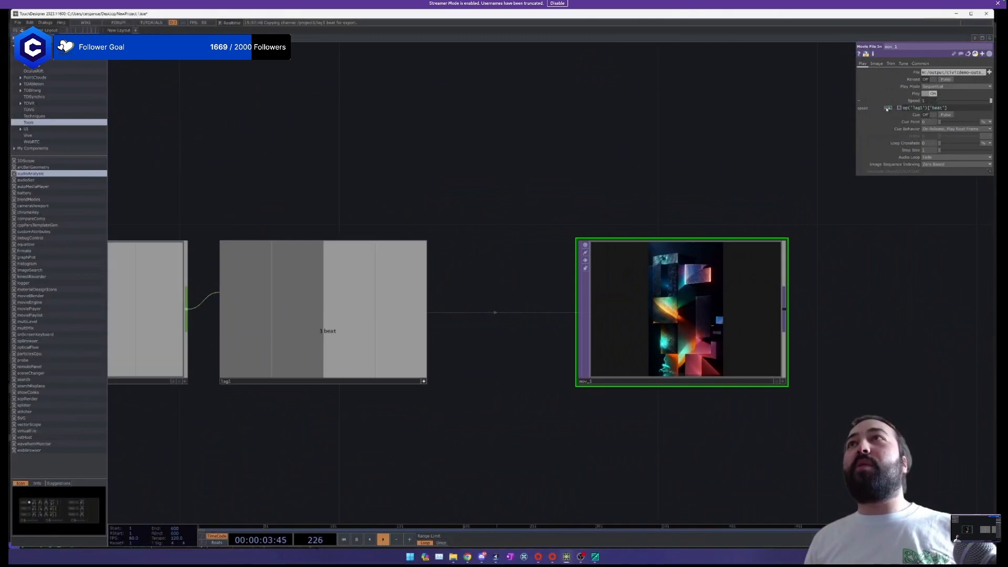
Move mov_1 farther right and add a Math CHOP fed by lag1 in the gap.
{"action": "scroll", "coordinate": [744, 143], "scroll_direction": "down", "scroll_amount": 4}
{"action": "left_click_drag", "start_coordinate": [715, 214], "coordinate": [776, 214]}
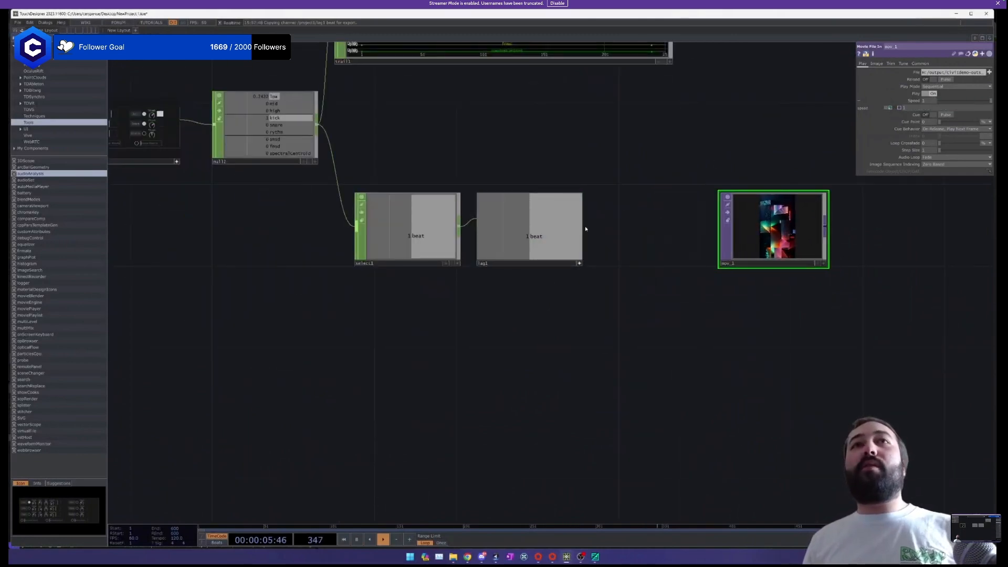
{"action": "right_click", "coordinate": [584, 228]}
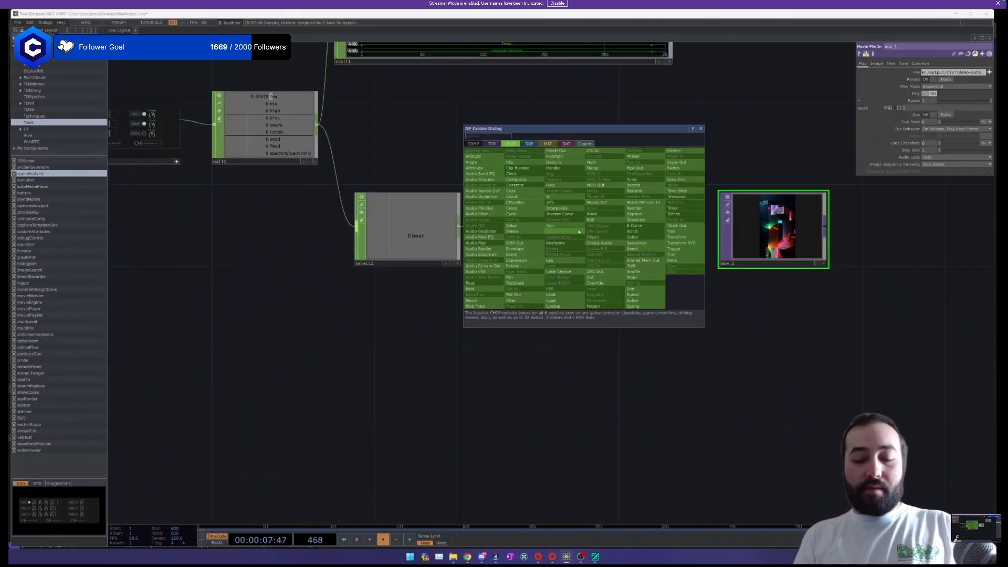
{"action": "left_click", "coordinate": [580, 225]}
{"action": "left_click", "coordinate": [578, 232]}
{"action": "left_click_drag", "start_coordinate": [578, 232], "coordinate": [660, 232]}
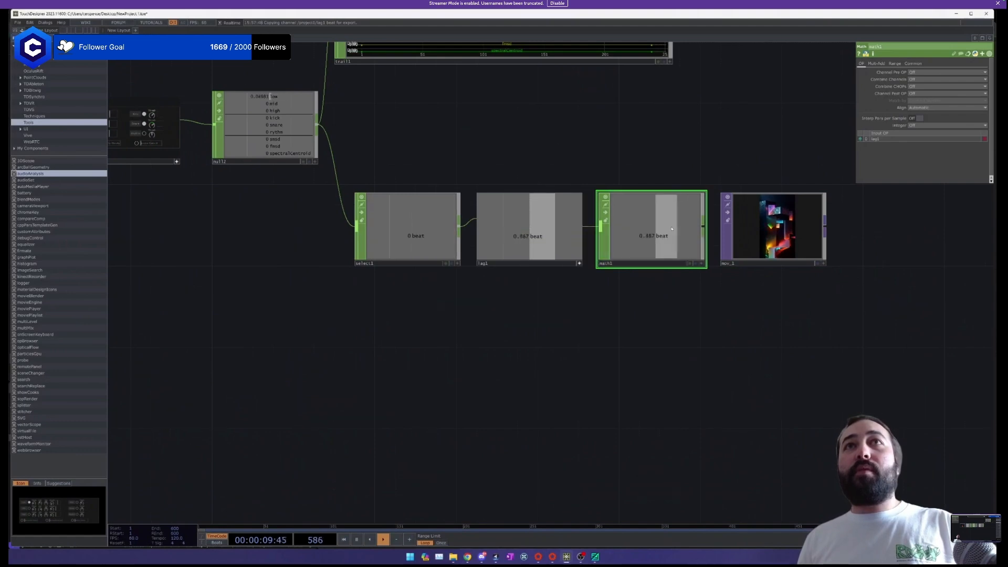
Set math1's To Range to 0.5 and 15, and play the timeline to check its beat channel.
{"action": "left_click", "coordinate": [894, 64]}
{"action": "left_click_drag", "start_coordinate": [837, 95], "coordinate": [779, 98]}
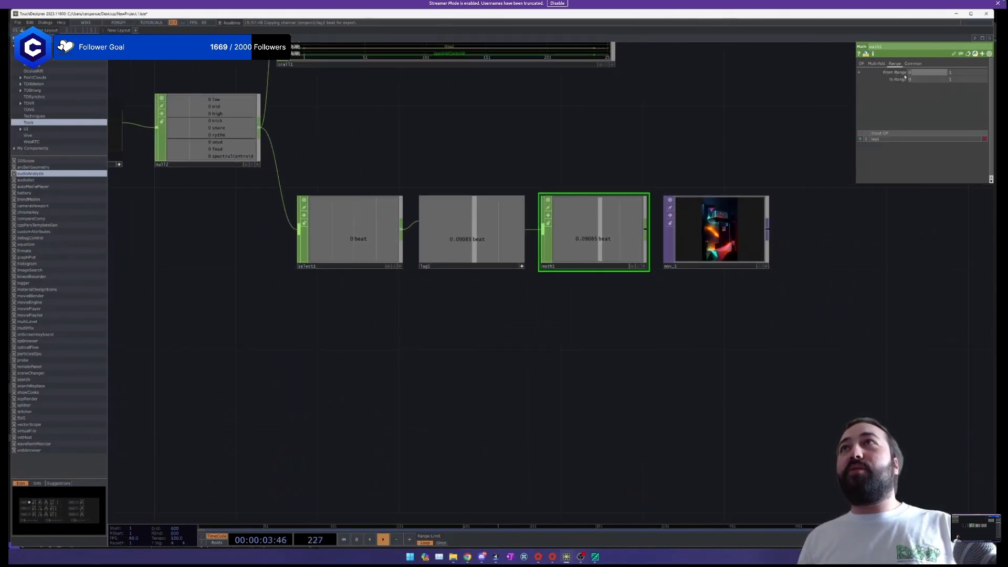
{"action": "key", "text": "space"}
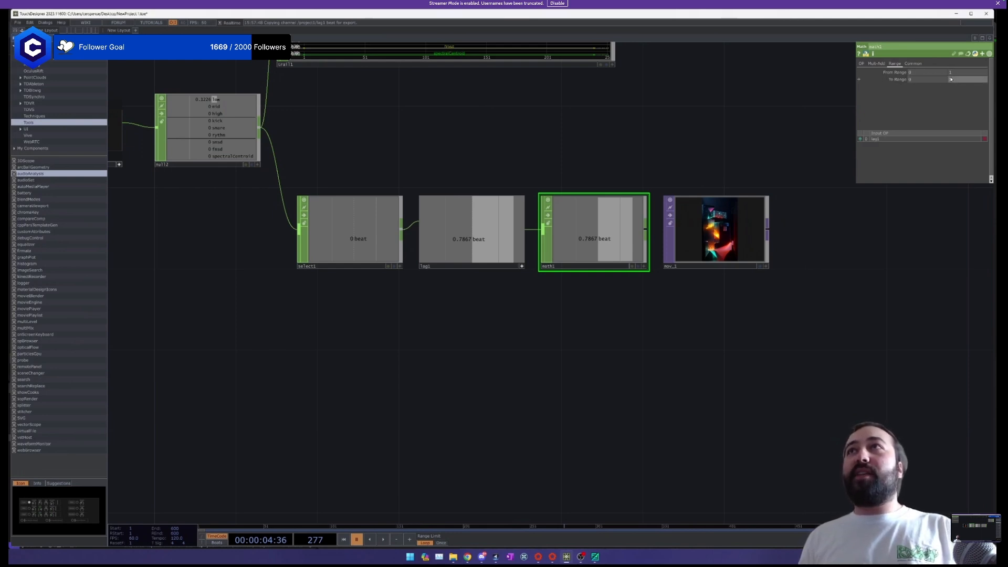
{"action": "type", "text": "15"}
{"action": "key", "text": "Return"}
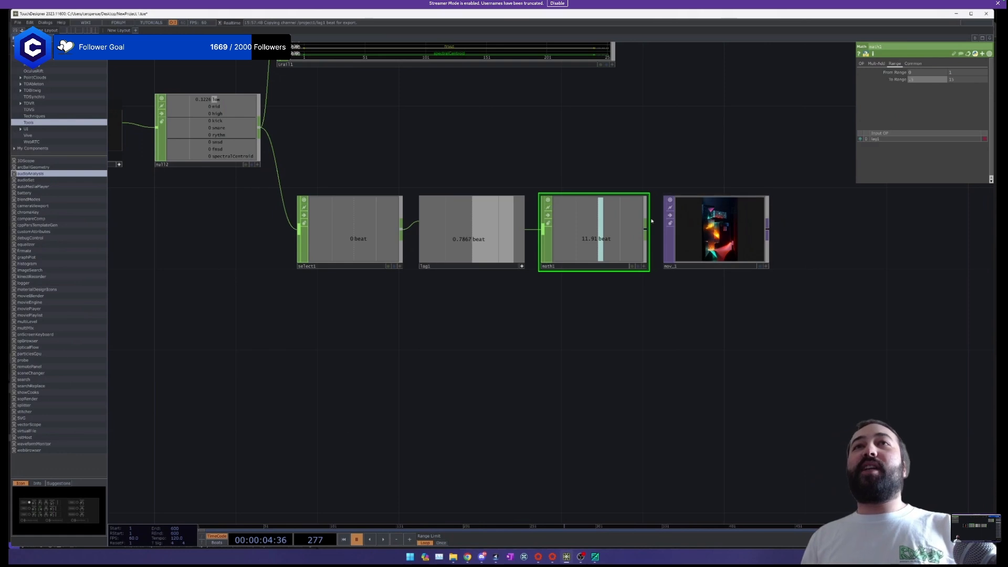
{"action": "key", "text": "space"}
{"action": "scroll", "coordinate": [601, 236], "scroll_direction": "up", "scroll_amount": 3}
{"action": "scroll", "coordinate": [600, 237], "scroll_direction": "up", "scroll_amount": 2}
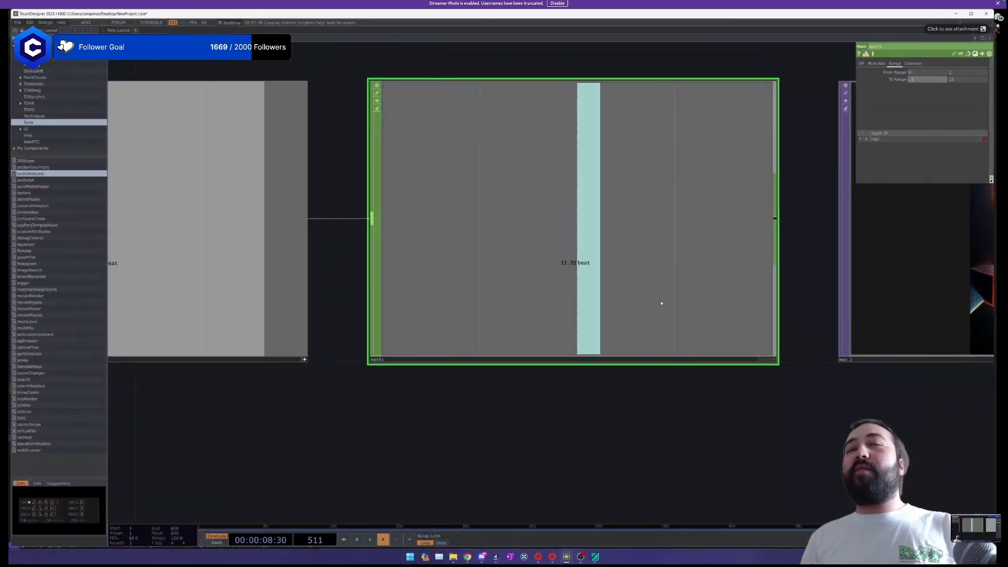
{"action": "scroll", "coordinate": [660, 301], "scroll_direction": "down", "scroll_amount": 5}
{"action": "scroll", "coordinate": [634, 322], "scroll_direction": "up", "scroll_amount": 2}
{"action": "key", "text": "space"}
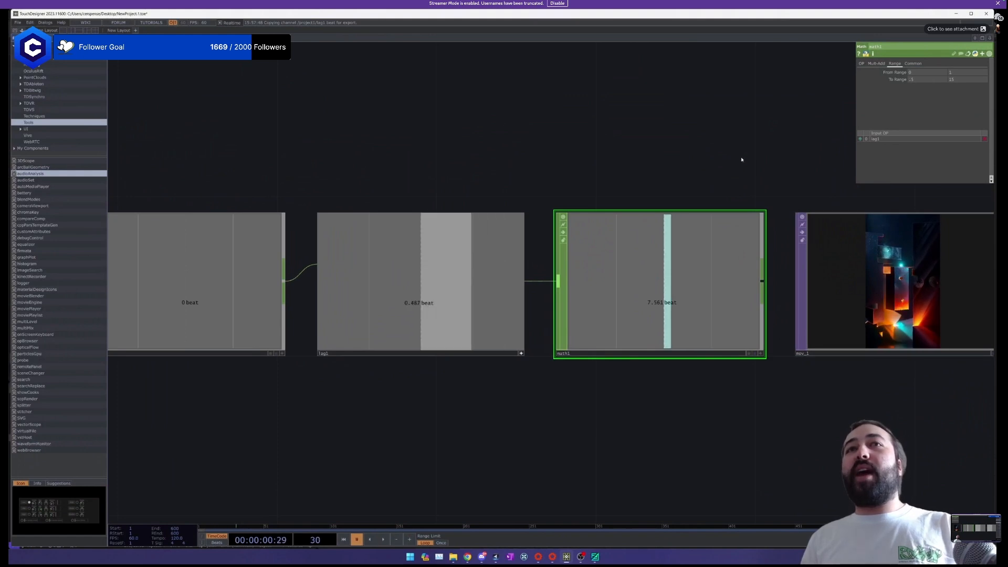
Drive mov_1's Speed with a CHOP reference to math1's beat channel, and play the timeline to examine the clip up close.
{"action": "left_click_drag", "start_coordinate": [740, 157], "coordinate": [589, 215]}
{"action": "left_click", "coordinate": [638, 249]}
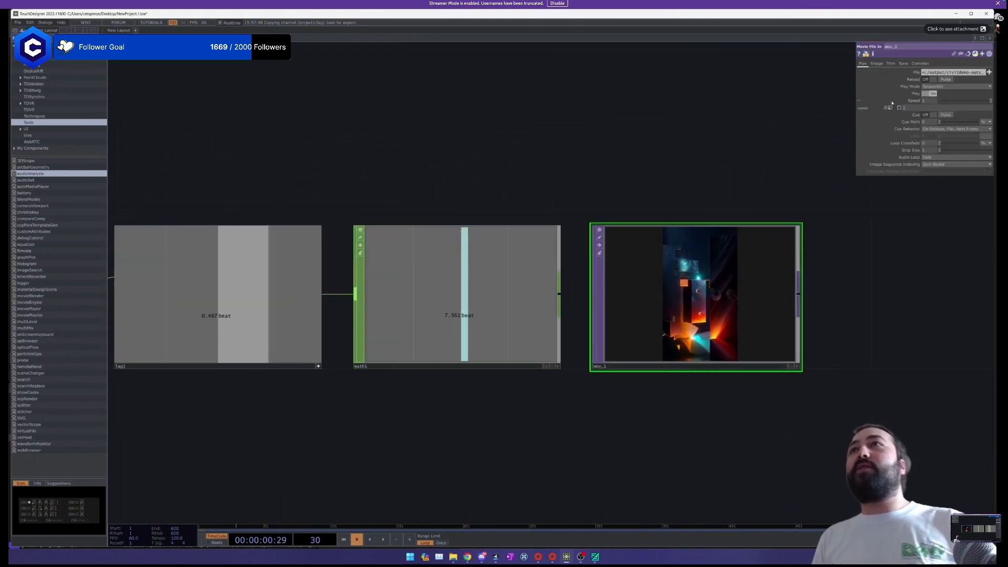
{"action": "left_click", "coordinate": [557, 365]}
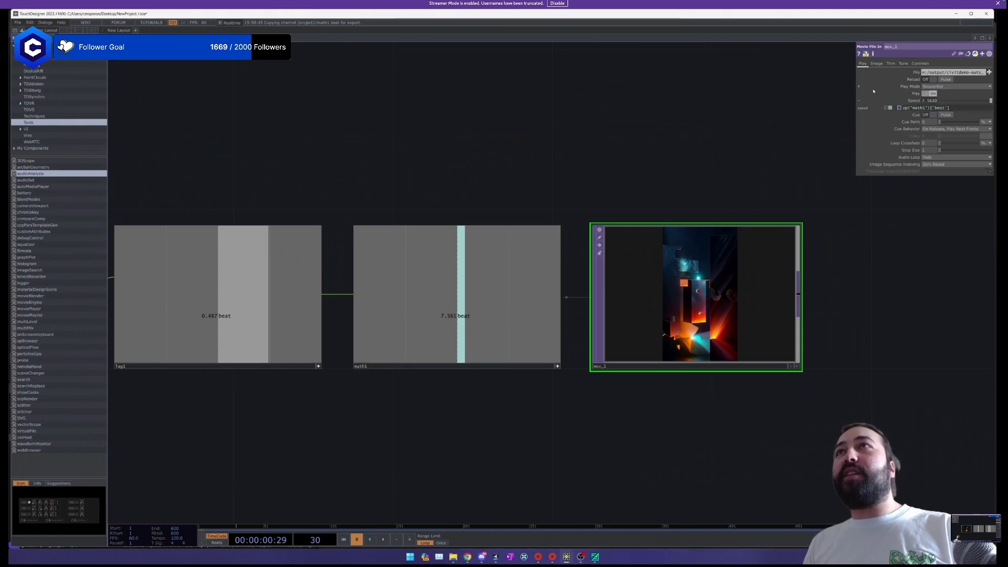
{"action": "left_click_drag", "start_coordinate": [855, 92], "coordinate": [672, 92]}
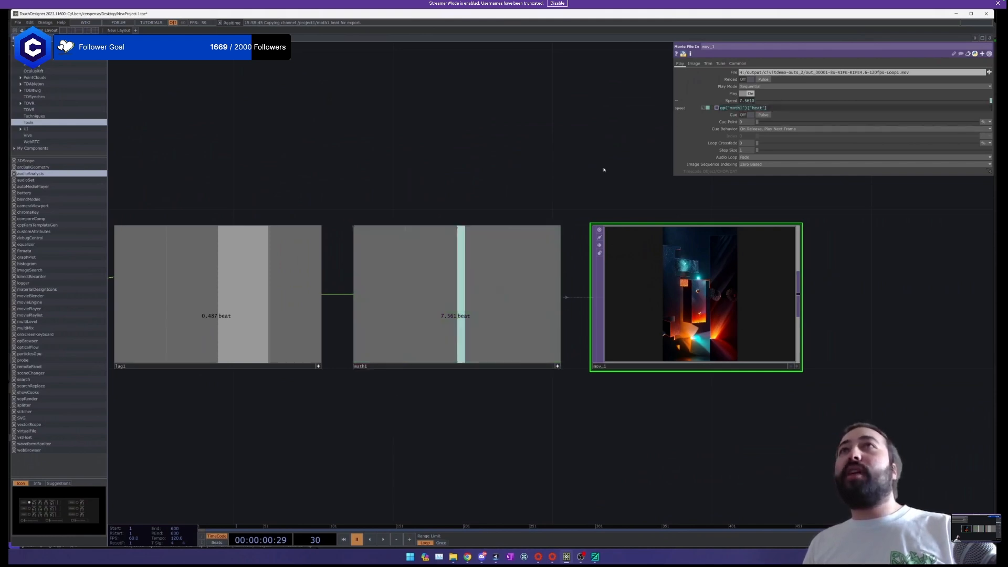
{"action": "scroll", "coordinate": [740, 305], "scroll_direction": "up", "scroll_amount": 5}
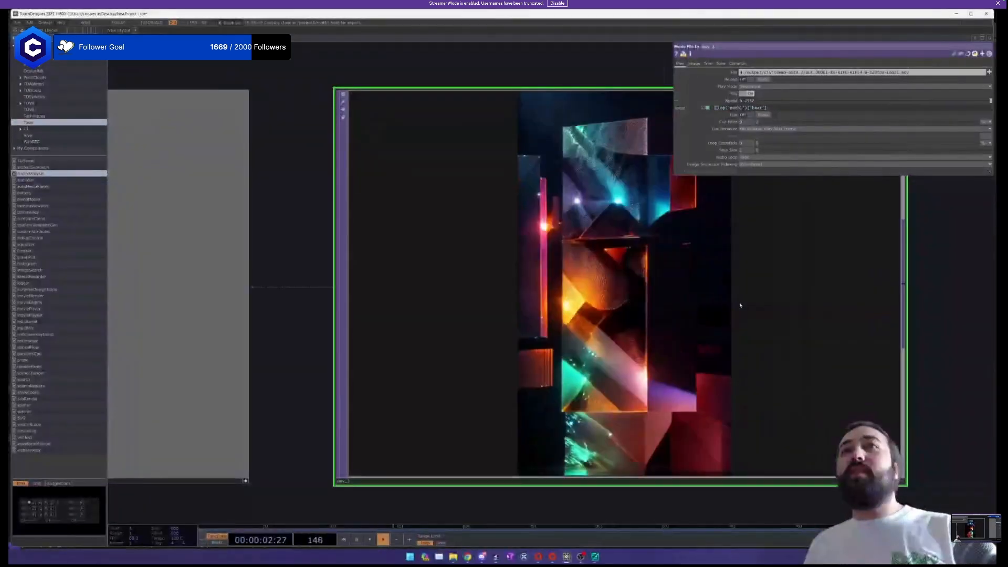
{"action": "scroll", "coordinate": [737, 300], "scroll_direction": "up", "scroll_amount": 2}
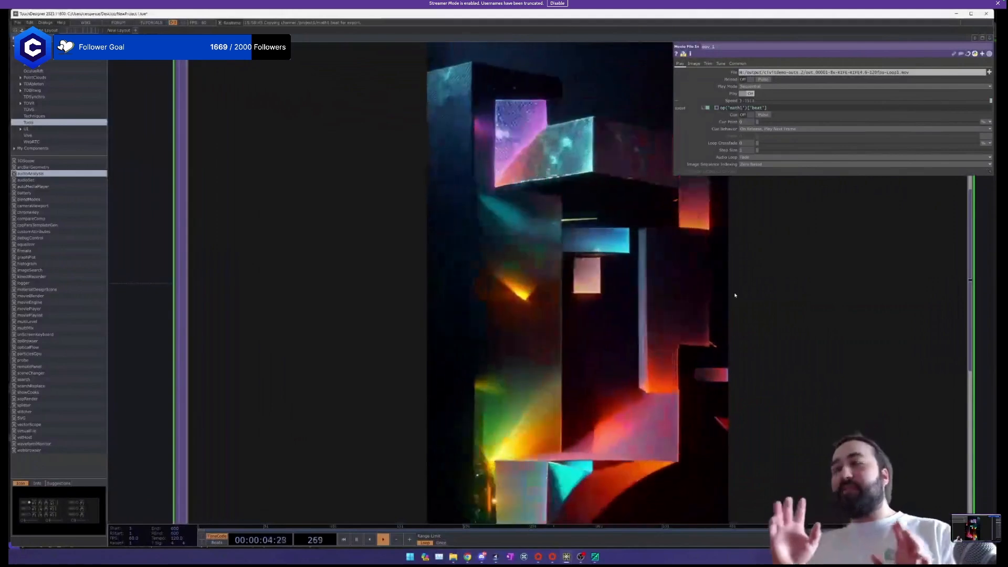
{"action": "scroll", "coordinate": [735, 295], "scroll_direction": "down", "scroll_amount": 4}
{"action": "scroll", "coordinate": [690, 330], "scroll_direction": "down", "scroll_amount": 2}
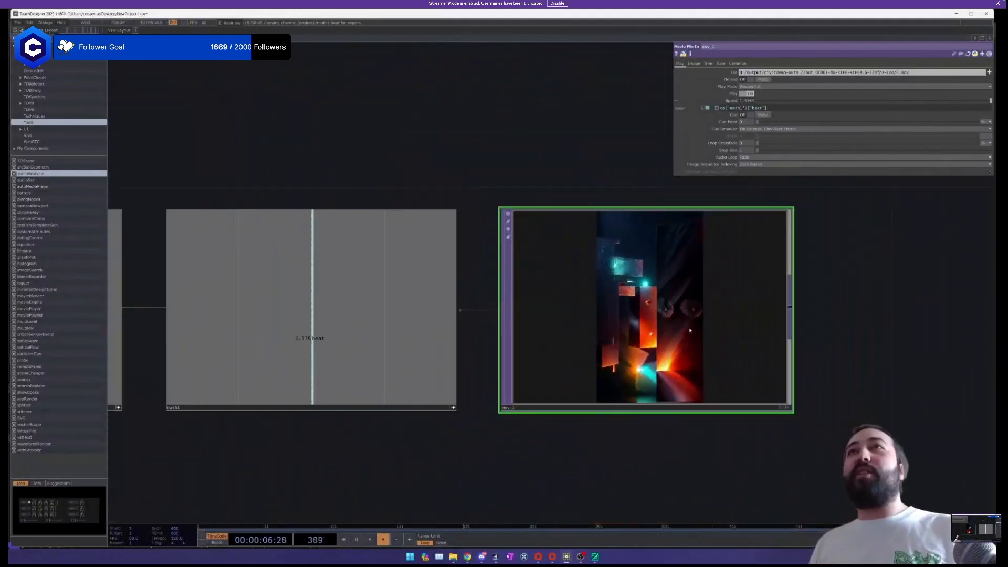
Set math1's To Range to 1.1 and 19 while the timeline plays.
{"action": "left_click", "coordinate": [379, 243]}
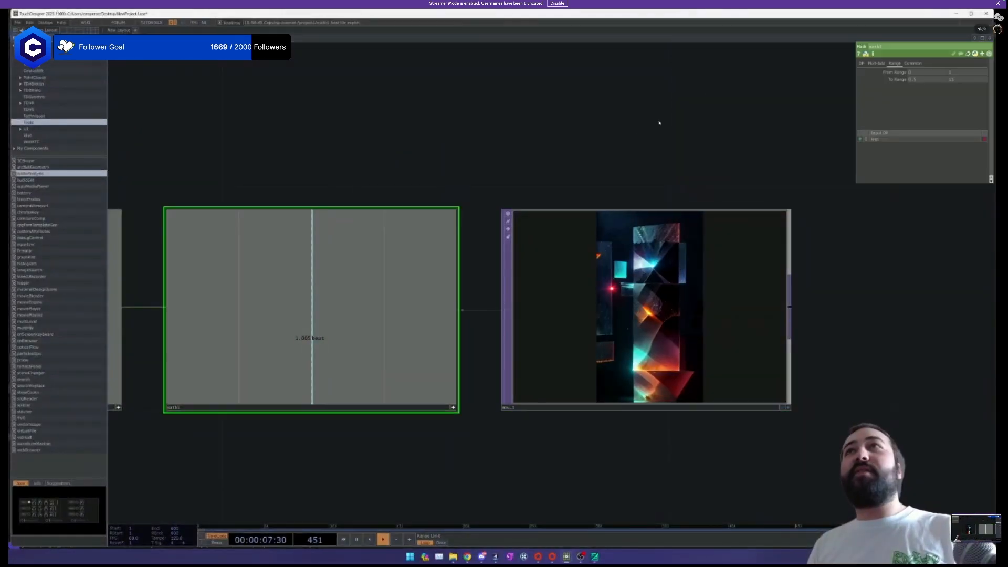
{"action": "middle_click", "coordinate": [964, 81]}
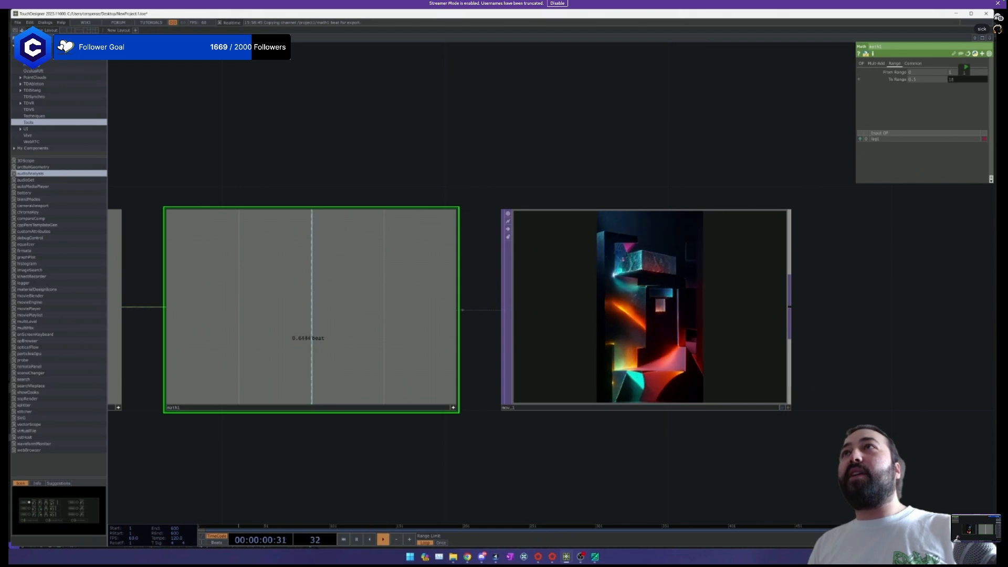
{"action": "left_click_drag", "start_coordinate": [964, 73], "coordinate": [964, 82]}
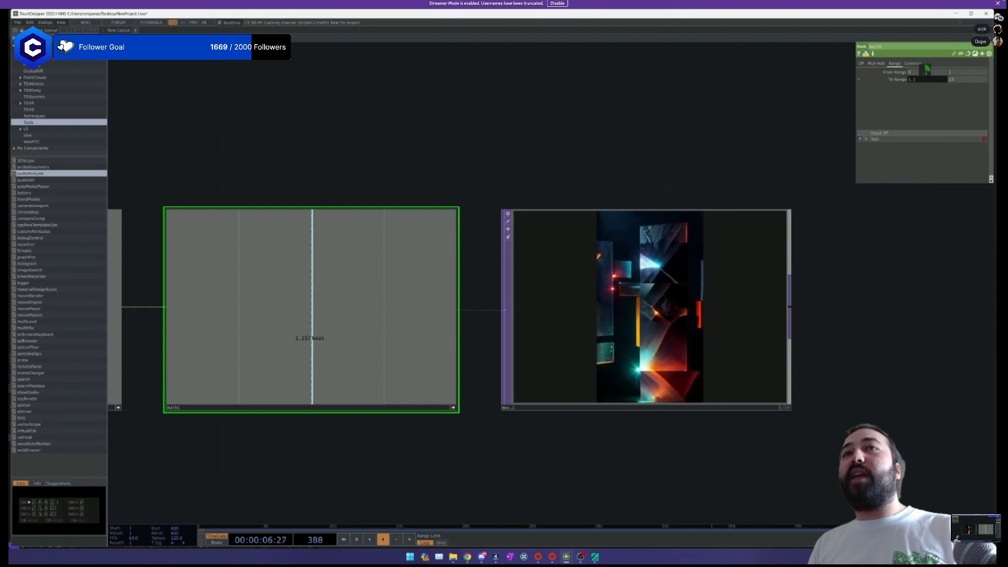
{"action": "scroll", "coordinate": [605, 173], "scroll_direction": "down", "scroll_amount": 6}
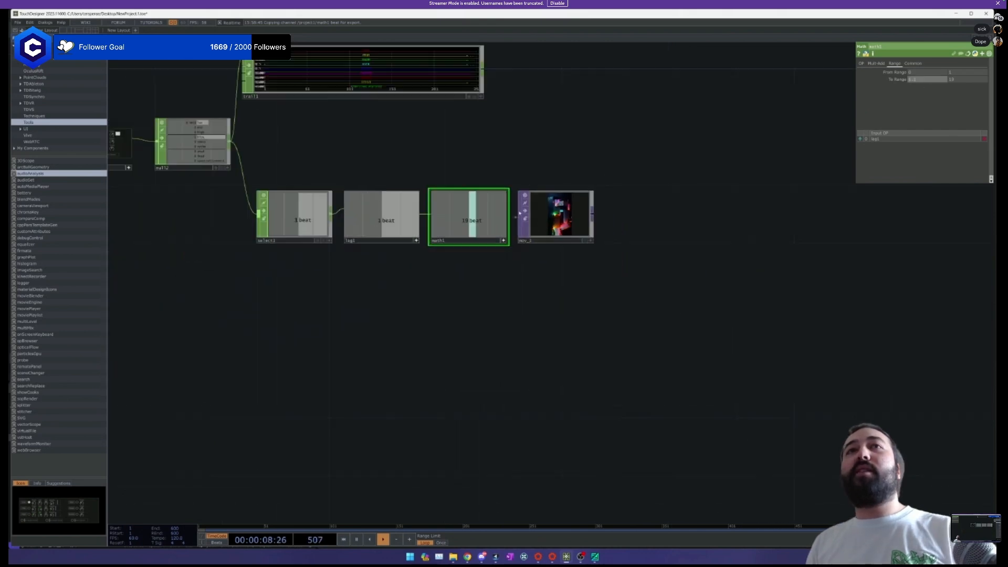
Duplicate the select1, lag1, math1 and mov_1 chain and place the copy directly below the original.
{"action": "left_click_drag", "start_coordinate": [575, 173], "coordinate": [673, 220]}
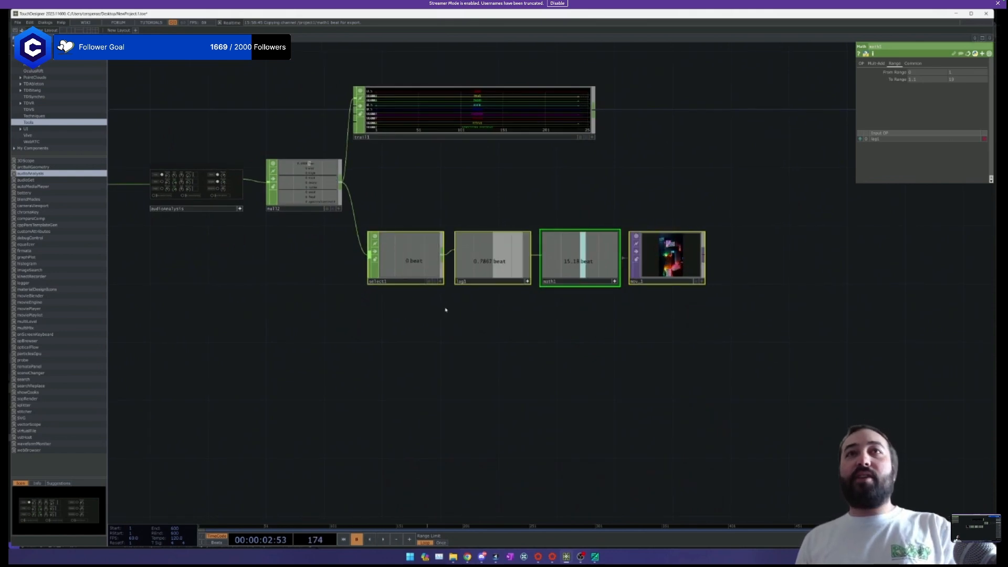
{"action": "key", "text": "ctrl+v"}
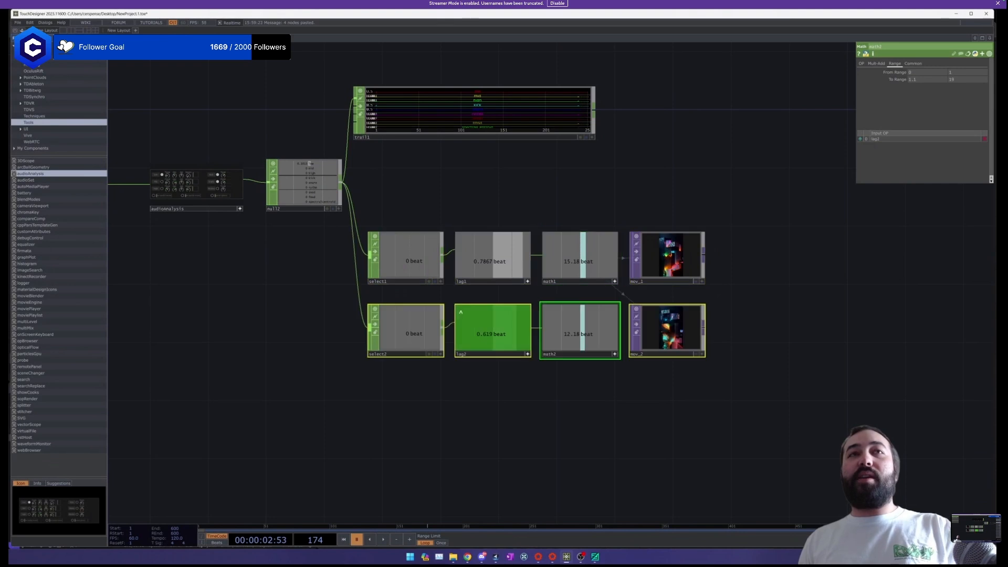
{"action": "scroll", "coordinate": [659, 400], "scroll_direction": "up", "scroll_amount": 3}
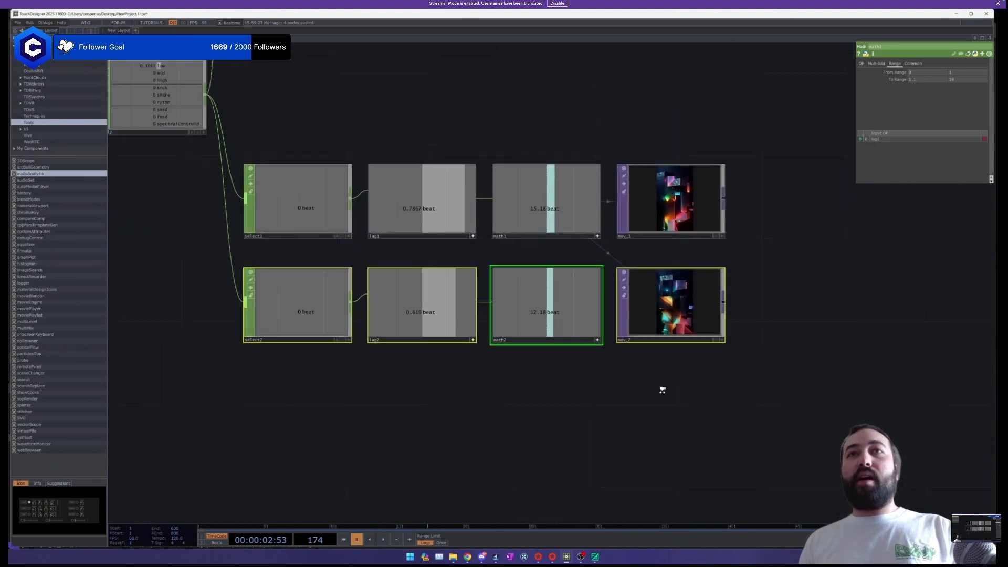
Move mov_1 and mov_2 farther right, and make mov_2's Speed reference math2's beat channel.
{"action": "left_click", "coordinate": [658, 215]}
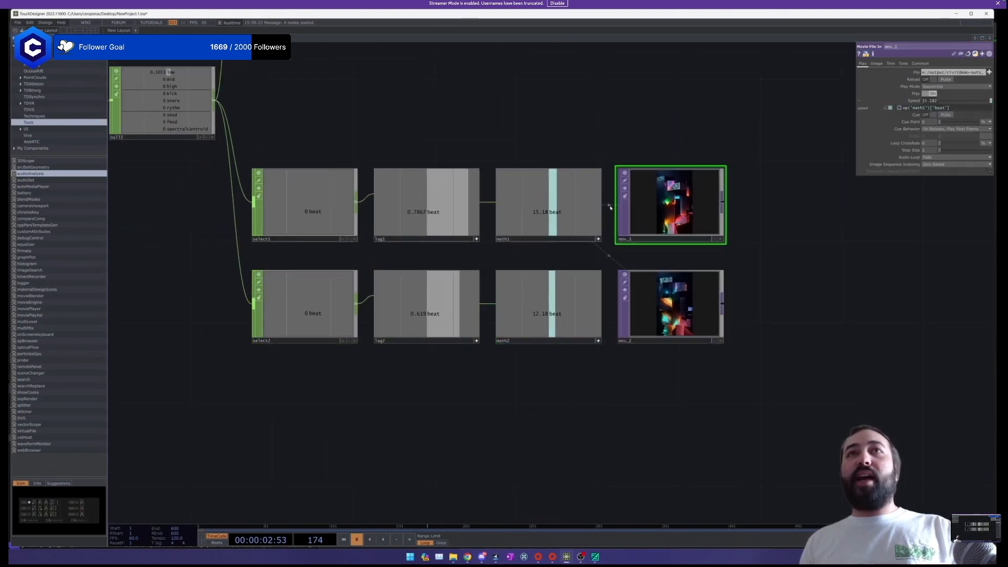
{"action": "left_click_drag", "start_coordinate": [614, 213], "coordinate": [655, 213]}
{"action": "left_click_drag", "start_coordinate": [646, 295], "coordinate": [692, 313]}
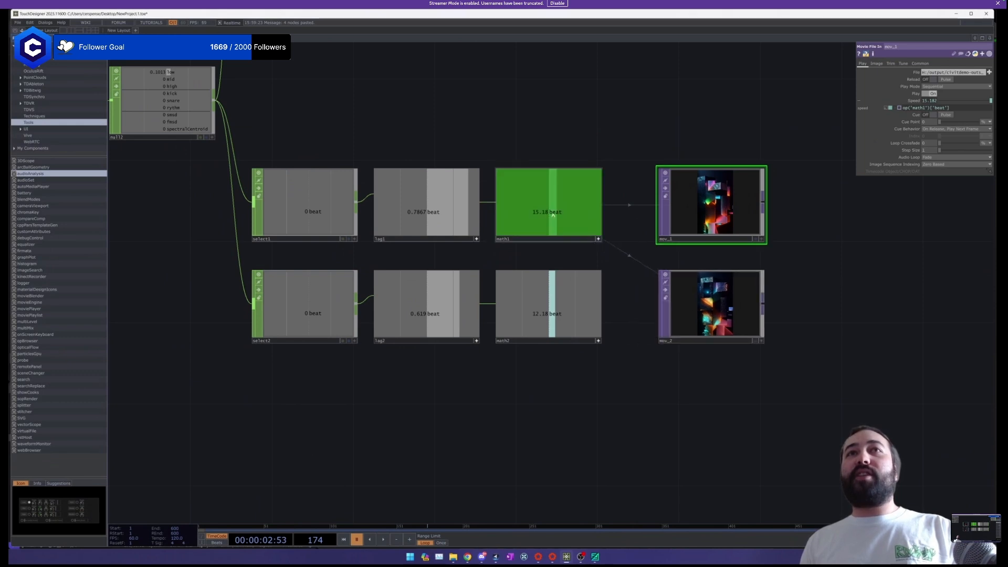
{"action": "left_click", "coordinate": [600, 344]}
{"action": "left_click", "coordinate": [661, 339]}
{"action": "left_click_drag", "start_coordinate": [549, 309], "coordinate": [552, 307]}
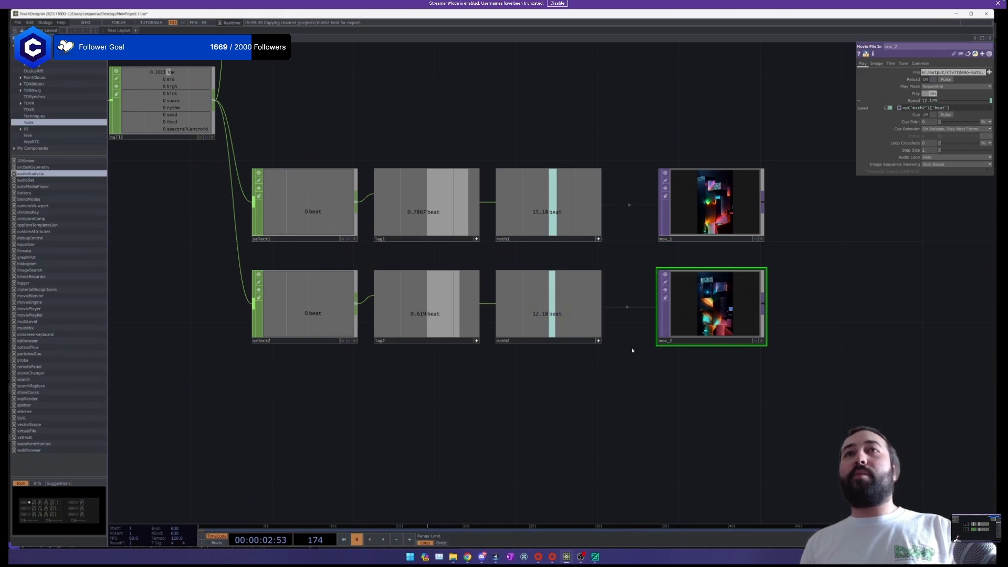
Set select2's channel to snare, and play the timeline to check the kick and snare detection in audioAnalysis.
{"action": "left_click_drag", "start_coordinate": [438, 427], "coordinate": [502, 438]}
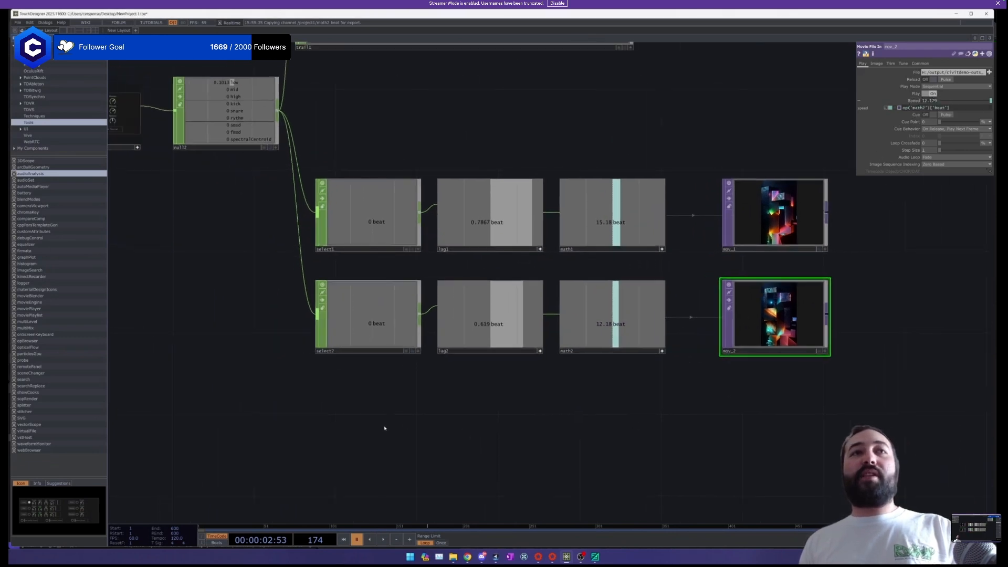
{"action": "left_click", "coordinate": [363, 313]}
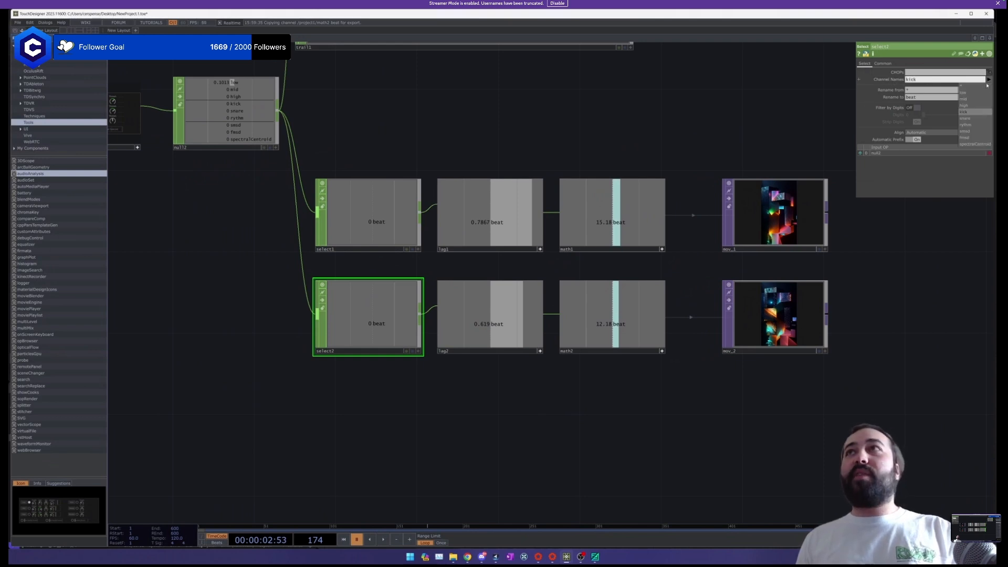
{"action": "left_click", "coordinate": [969, 120]}
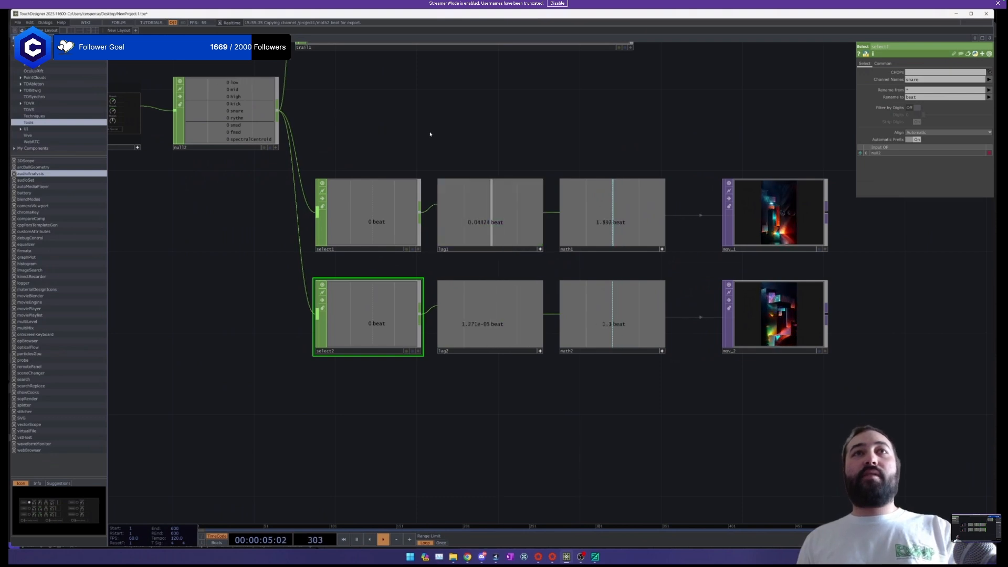
{"action": "left_click_drag", "start_coordinate": [453, 140], "coordinate": [590, 165]}
{"action": "left_click_drag", "start_coordinate": [232, 104], "coordinate": [357, 199]}
{"action": "scroll", "coordinate": [357, 213], "scroll_direction": "up", "scroll_amount": 5}
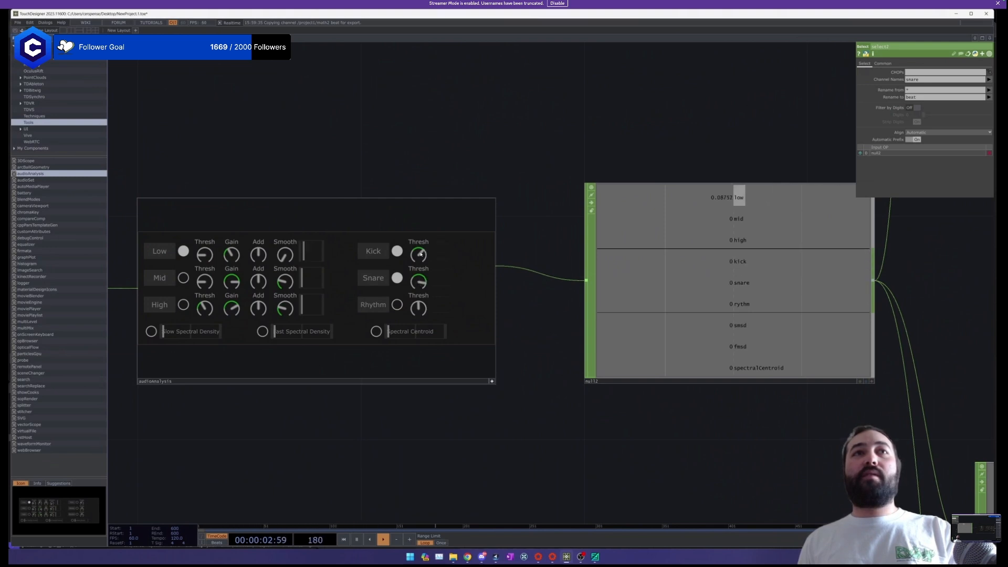
{"action": "key", "text": "h"}
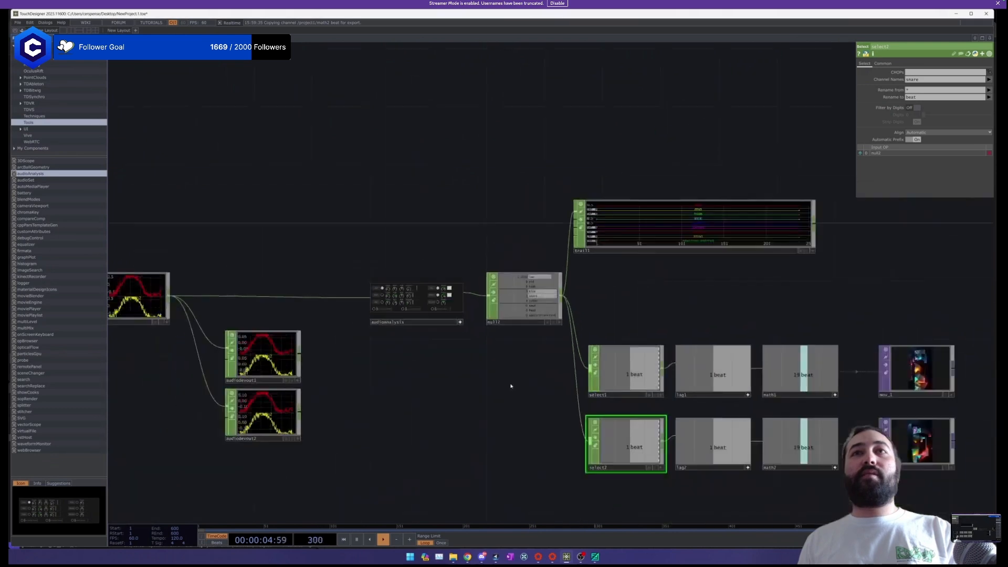
Set math2's To Range to 0 and 50 while the timeline plays.
{"action": "scroll", "coordinate": [632, 386], "scroll_direction": "up", "scroll_amount": 5}
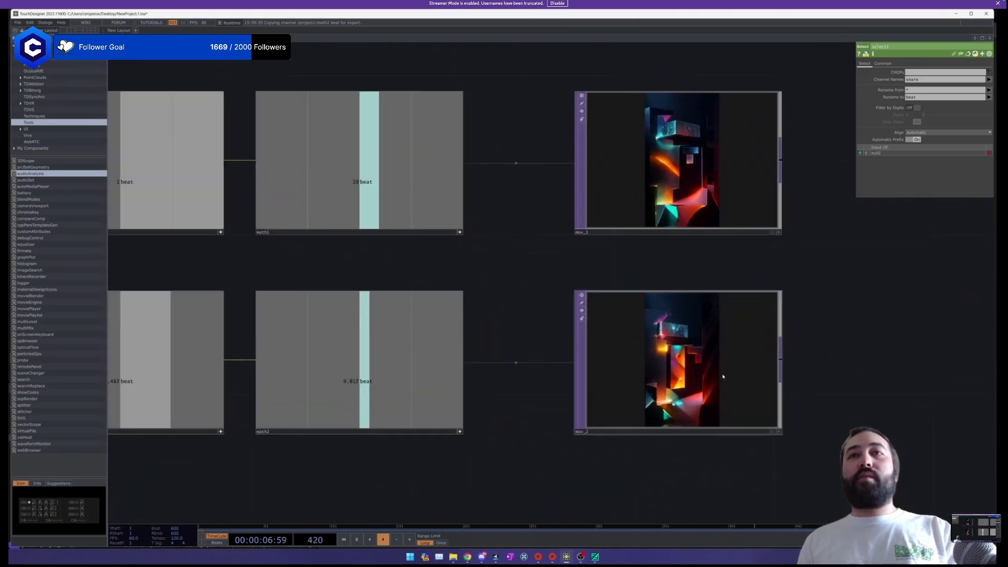
{"action": "left_click", "coordinate": [451, 415]}
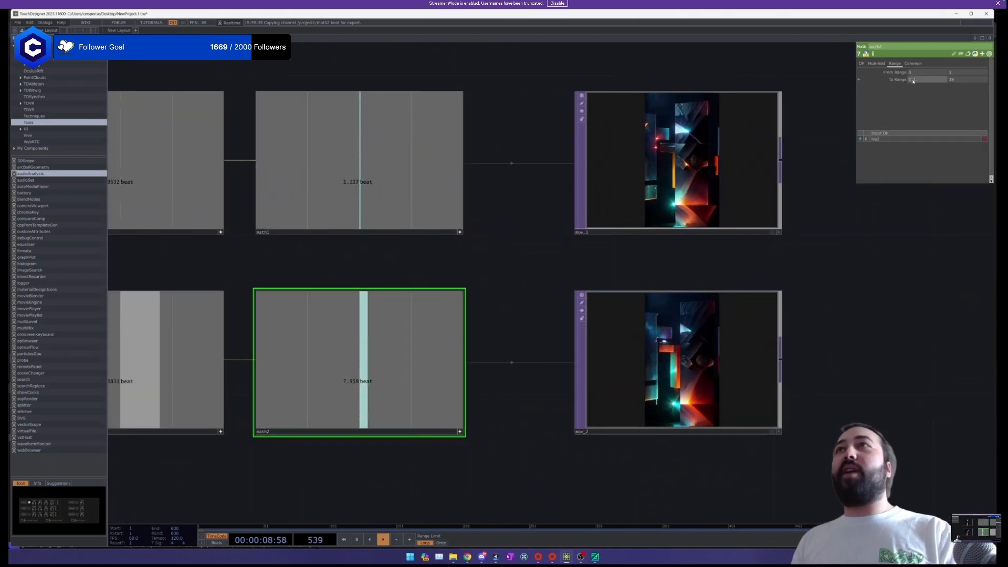
{"action": "left_click_drag", "start_coordinate": [967, 79], "coordinate": [911, 80]}
{"action": "type", "text": "50"}
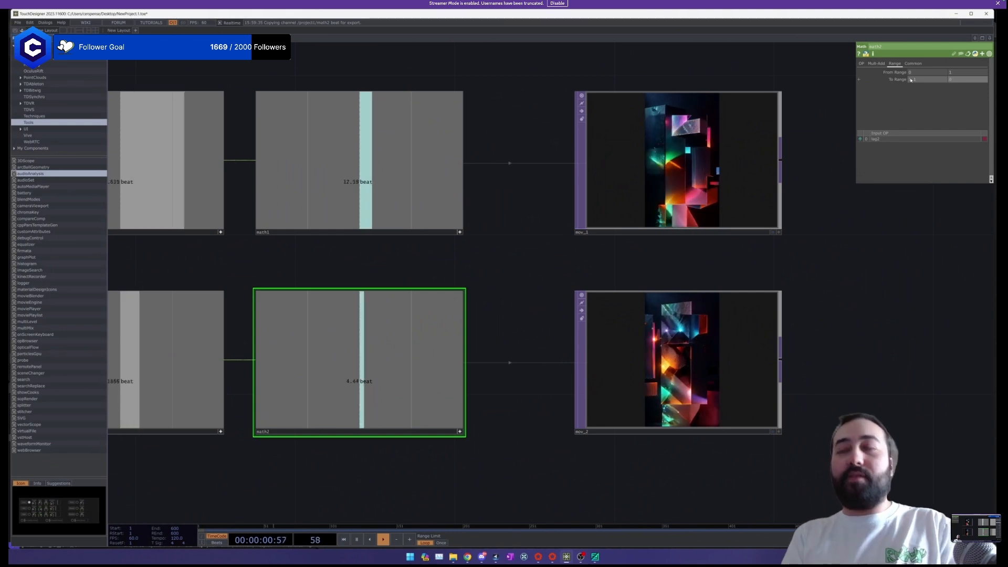
{"action": "key", "text": "Return"}
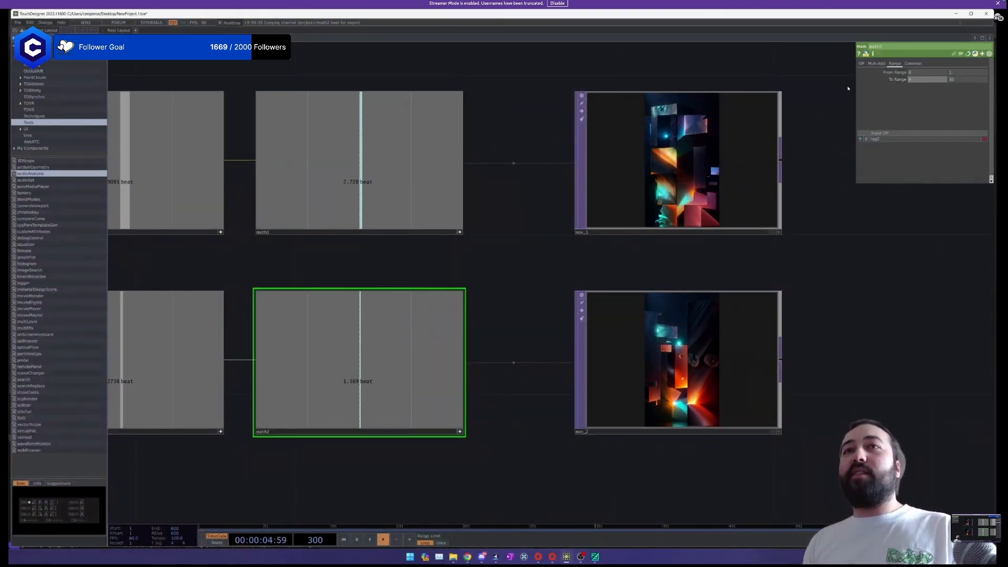
Compare how mov_1 and mov_2 react to their beat channels, and pause the timeline.
{"action": "left_click_drag", "start_coordinate": [857, 261], "coordinate": [728, 283]}
{"action": "left_click", "coordinate": [641, 216]}
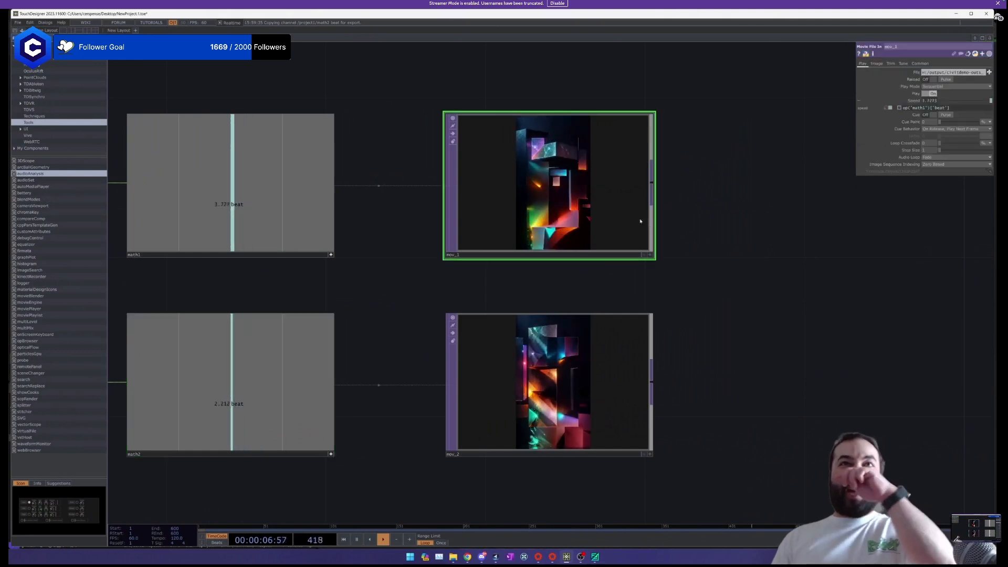
{"action": "left_click", "coordinate": [617, 352]}
{"action": "scroll", "coordinate": [740, 315], "scroll_direction": "down", "scroll_amount": 4}
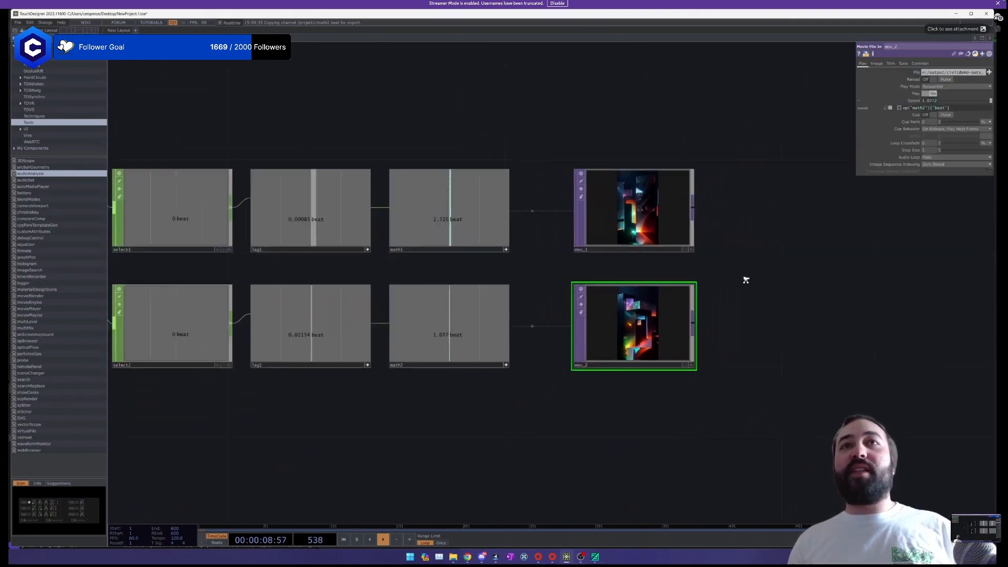
{"action": "scroll", "coordinate": [742, 311], "scroll_direction": "down", "scroll_amount": 4}
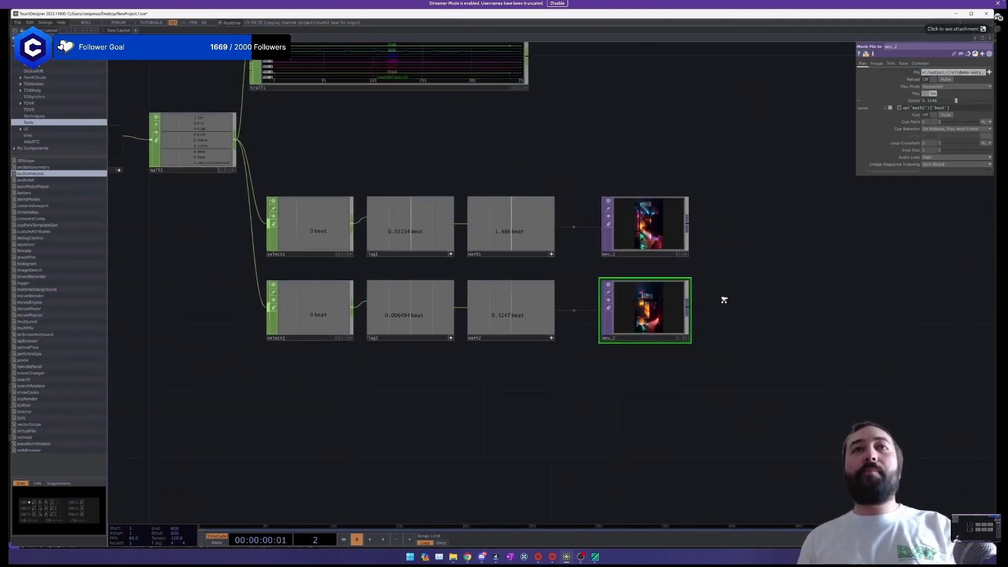
Show the civitdemo-outs_2 folder in File Explorer, reverse the file order and preview the out_00006 8x-RIFE loop clip.
{"action": "mouse_move", "coordinate": [453, 556]}
{"action": "left_click", "coordinate": [419, 520]}
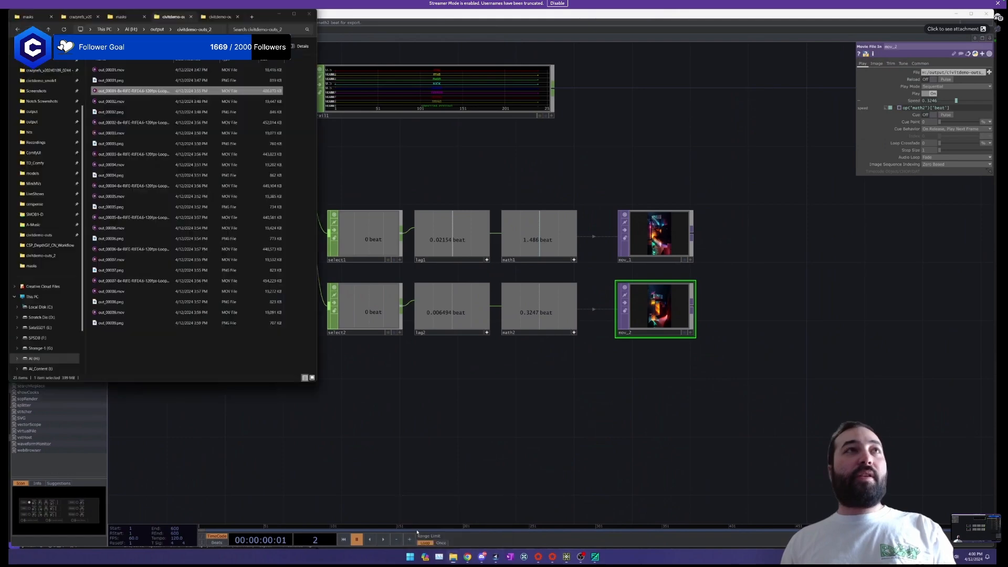
{"action": "left_click", "coordinate": [202, 60]}
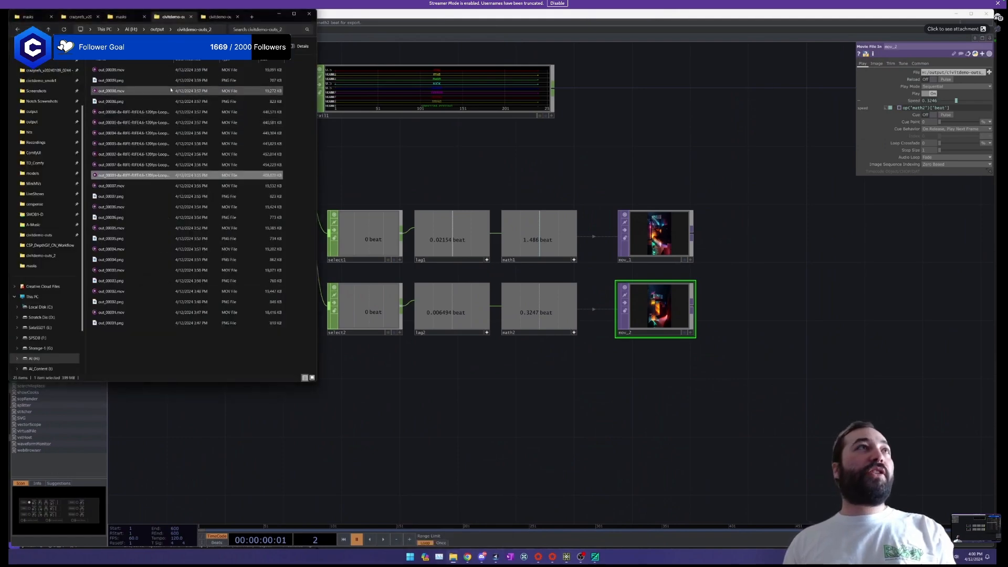
{"action": "left_click", "coordinate": [141, 113]}
{"action": "key", "text": "space"}
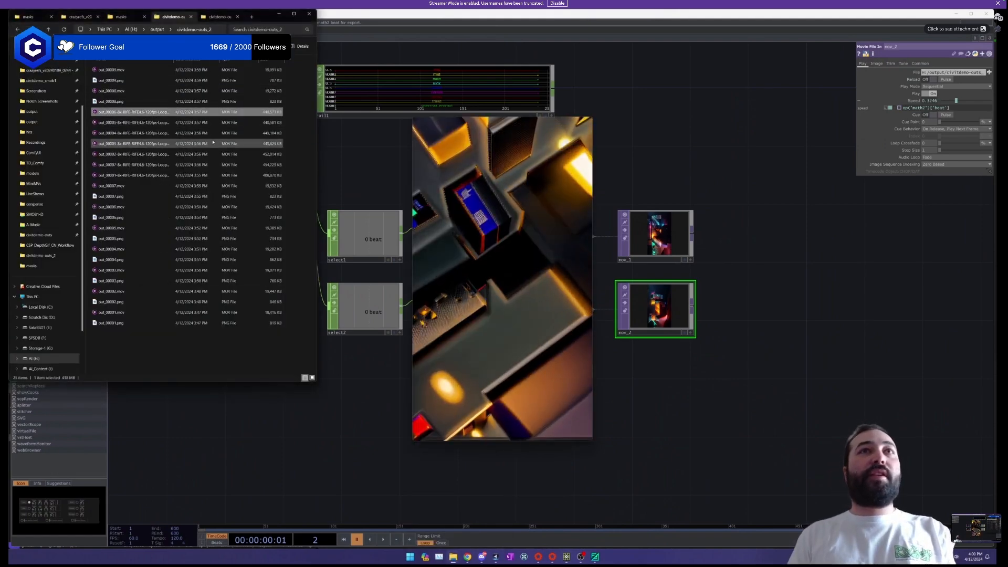
{"action": "key", "text": "space"}
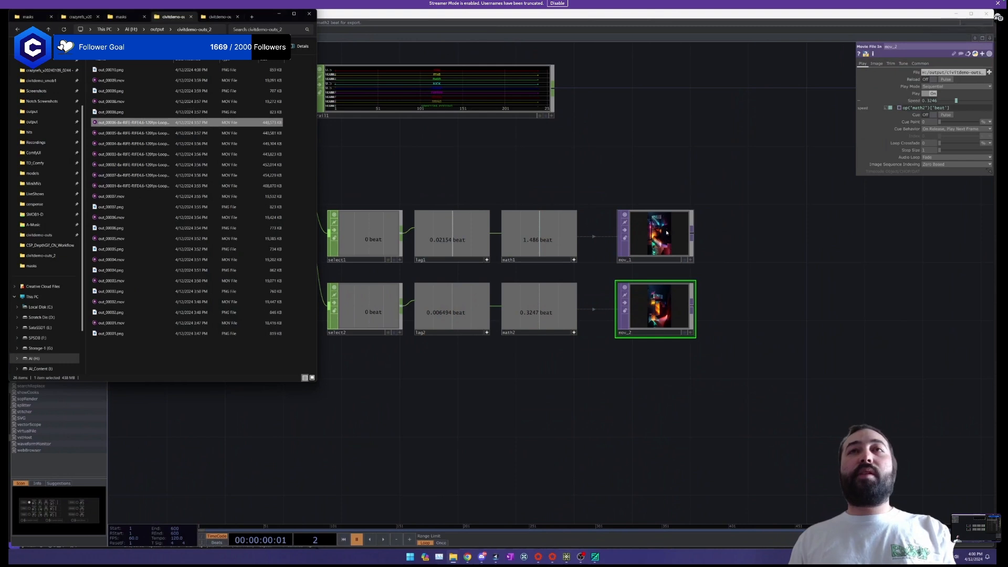
Open separate floating parameter windows for mov_1 and mov_2 and place them side by side below the nodes.
{"action": "right_click", "coordinate": [667, 216]}
{"action": "left_click", "coordinate": [680, 197]}
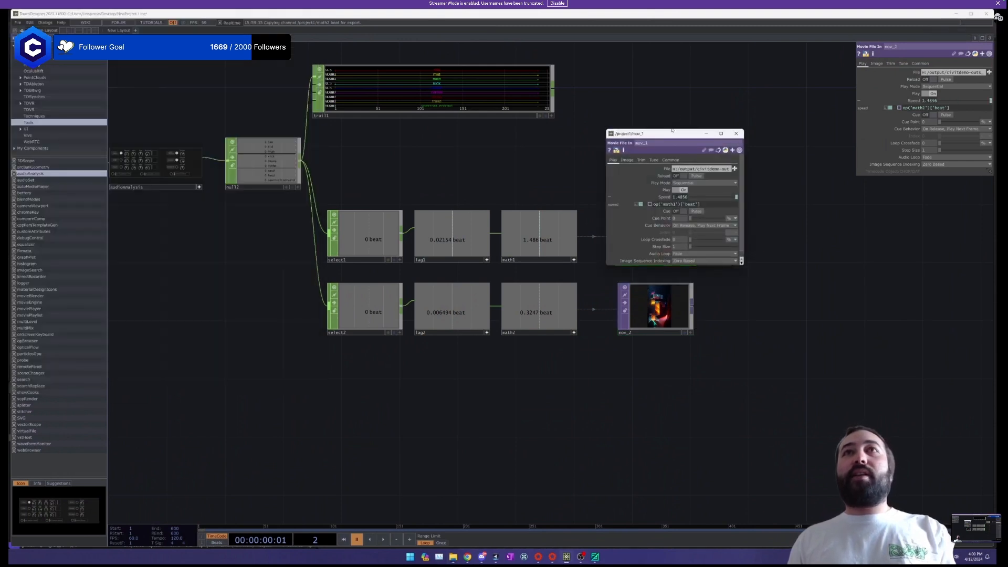
{"action": "left_click_drag", "start_coordinate": [671, 133], "coordinate": [503, 348]}
{"action": "right_click", "coordinate": [647, 306]}
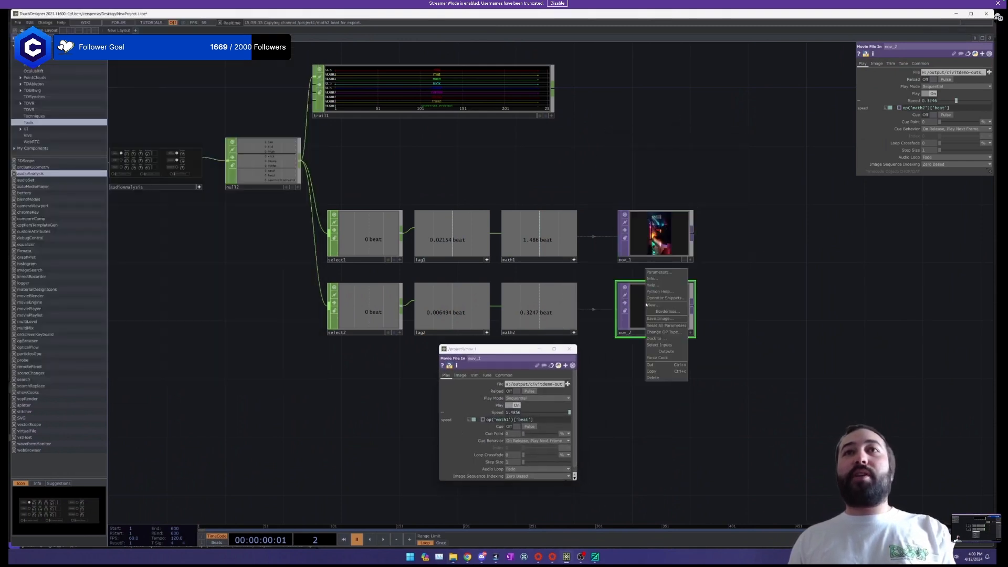
{"action": "left_click", "coordinate": [653, 272]}
{"action": "left_click_drag", "start_coordinate": [650, 206], "coordinate": [664, 362]}
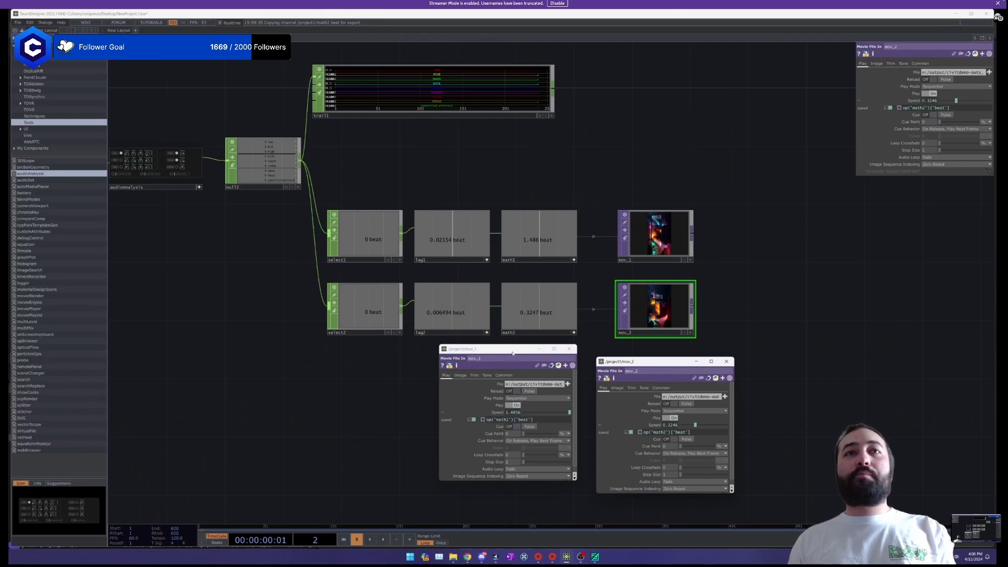
{"action": "left_click_drag", "start_coordinate": [495, 351], "coordinate": [502, 365]}
Load the out_00006 8x-RIFE clip into mov_2, and play the timeline with both parameter windows moved lower, clear of the clips.
{"action": "double_click", "coordinate": [591, 13]}
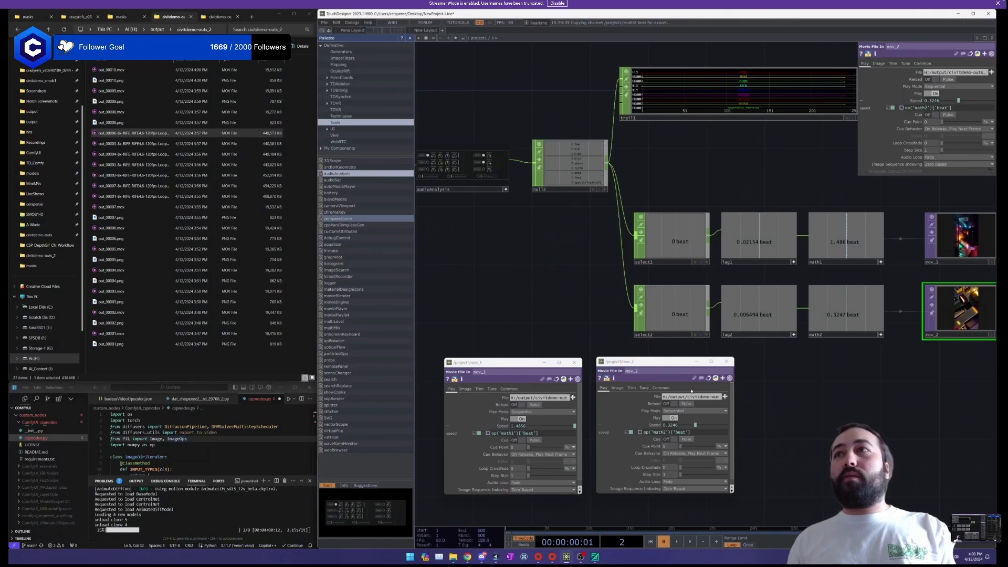
{"action": "scroll", "coordinate": [866, 325], "scroll_direction": "up", "scroll_amount": 5}
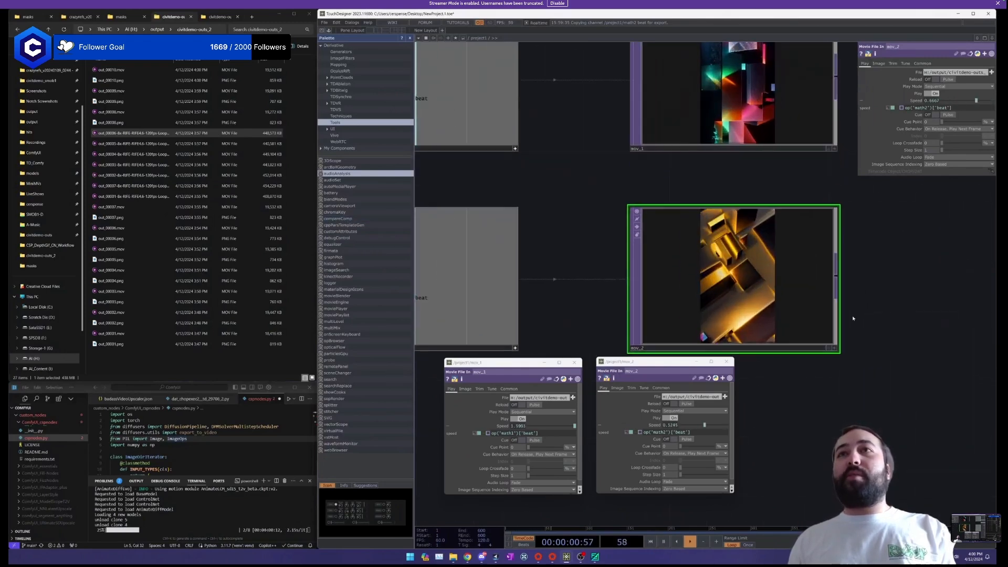
{"action": "left_click_drag", "start_coordinate": [882, 297], "coordinate": [883, 318]}
{"action": "left_click_drag", "start_coordinate": [662, 362], "coordinate": [663, 389]}
{"action": "left_click_drag", "start_coordinate": [534, 363], "coordinate": [528, 392]}
{"action": "scroll", "coordinate": [641, 324], "scroll_direction": "down", "scroll_amount": 3}
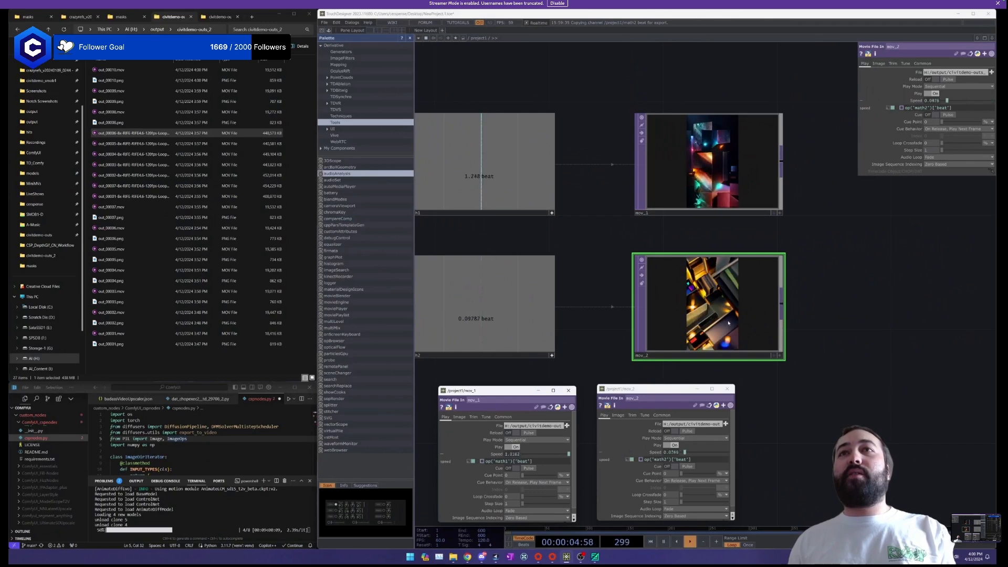
{"action": "left_click_drag", "start_coordinate": [802, 305], "coordinate": [725, 272]}
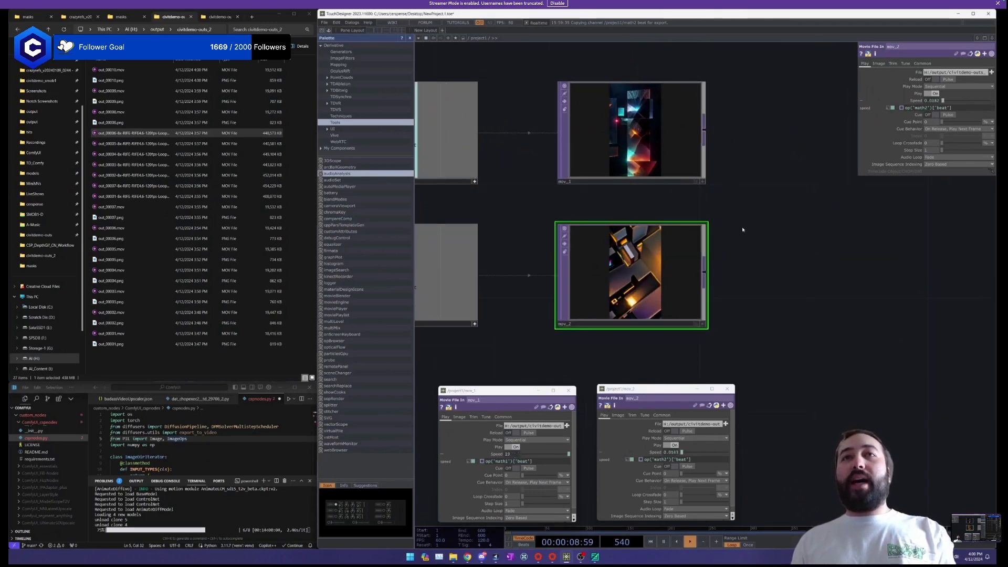
Switch to Chrome, view the CSP AudioReactive Depth/Gif CN Workflow page on Civitai at a larger zoom, and minimize the browser.
{"action": "left_click", "coordinate": [469, 558]}
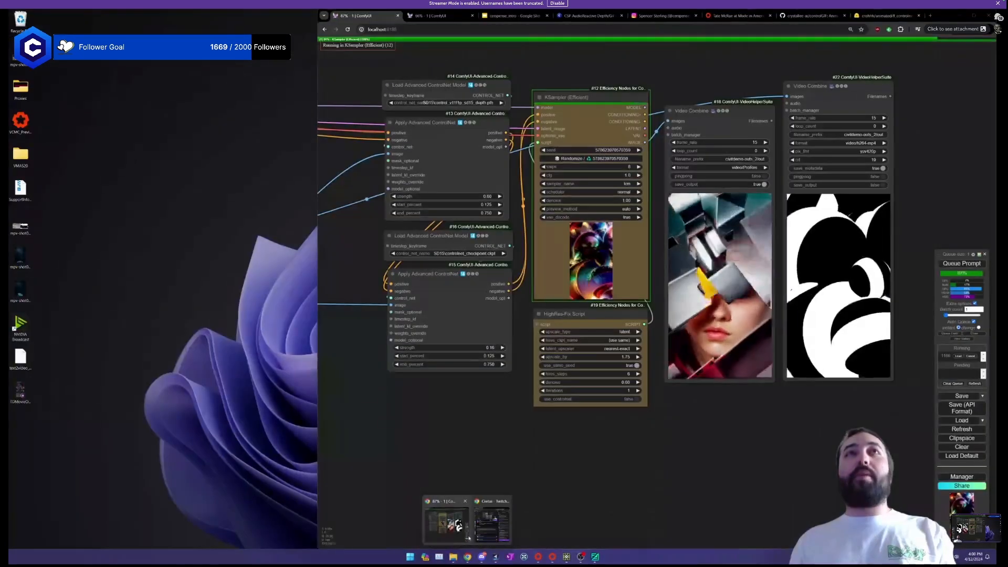
{"action": "left_click", "coordinate": [452, 523]}
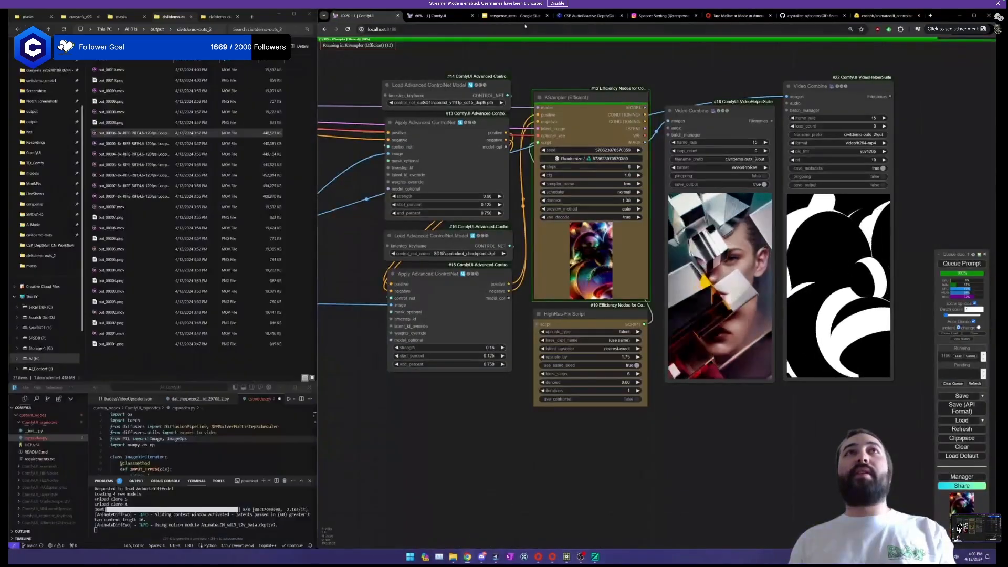
{"action": "left_click", "coordinate": [588, 15]}
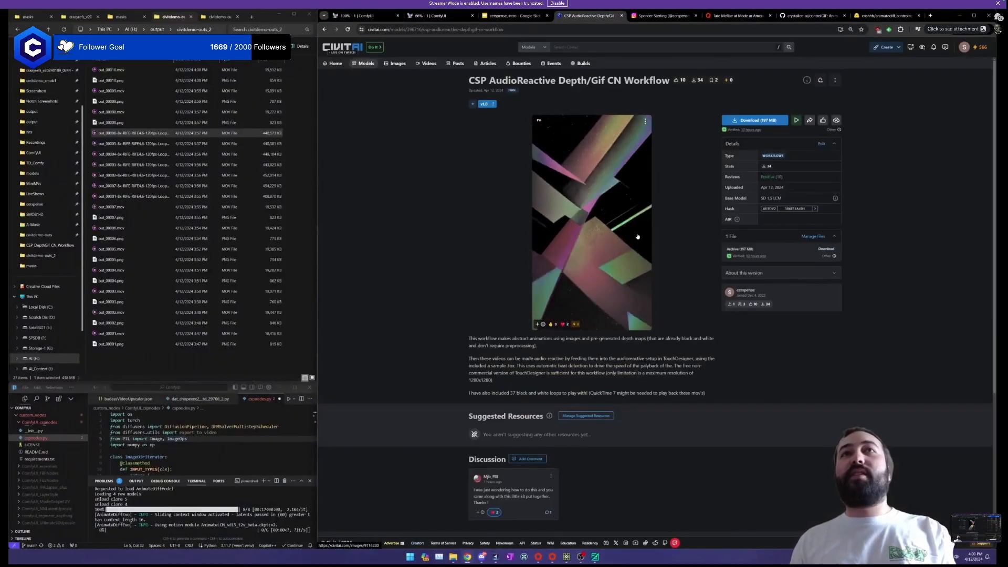
{"action": "key", "text": "ctrl+plus"}
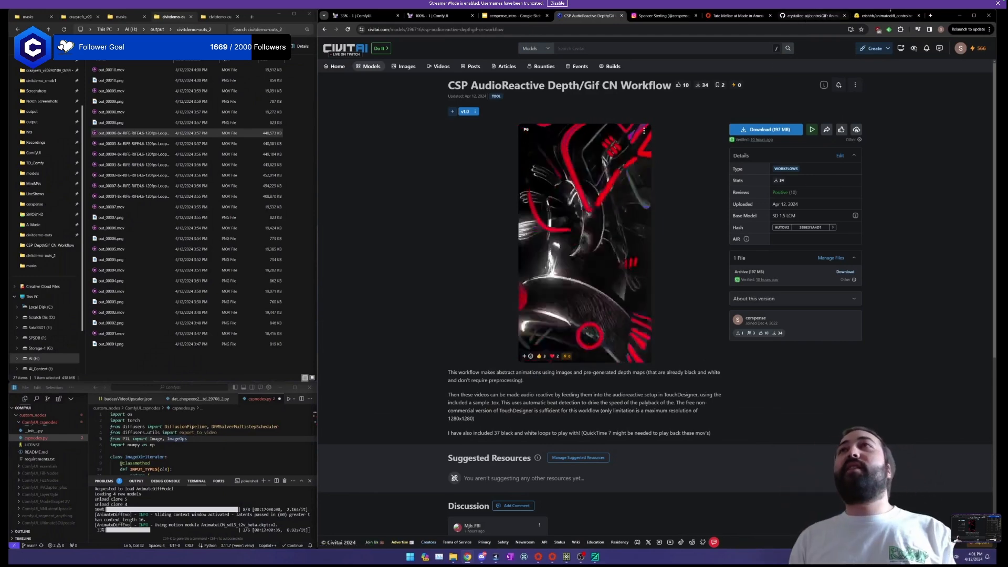
{"action": "left_click", "coordinate": [957, 16]}
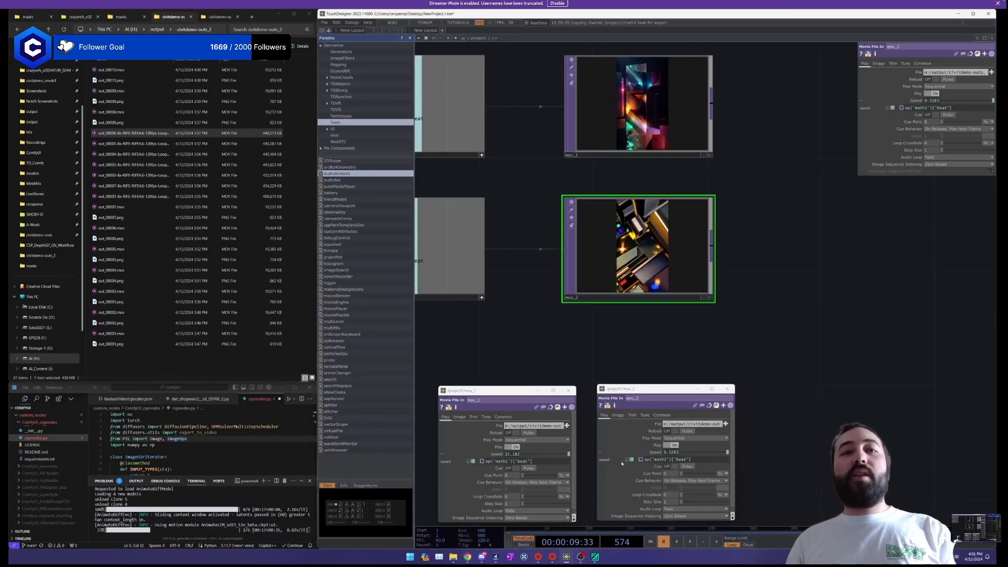
Turn off Auto Queue in the first ComfyUI session in Chrome and return to TouchDesigner.
{"action": "left_click", "coordinate": [467, 556]}
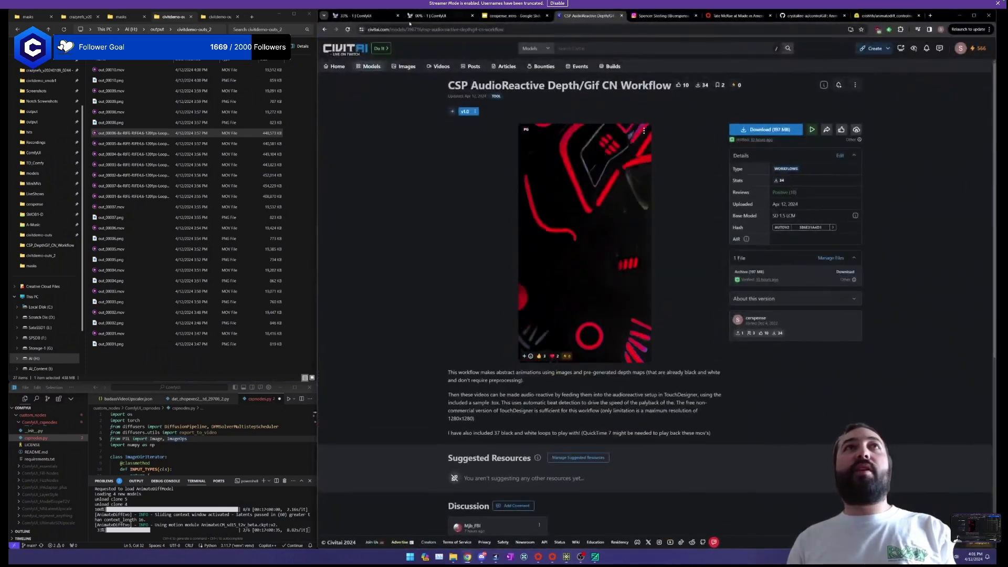
{"action": "left_click", "coordinate": [362, 17]}
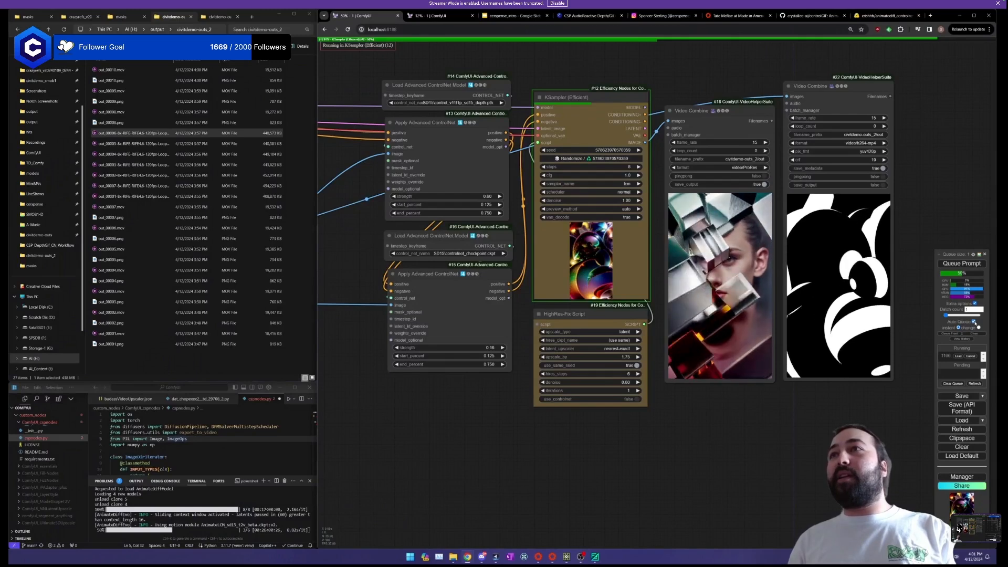
{"action": "left_click", "coordinate": [973, 322]}
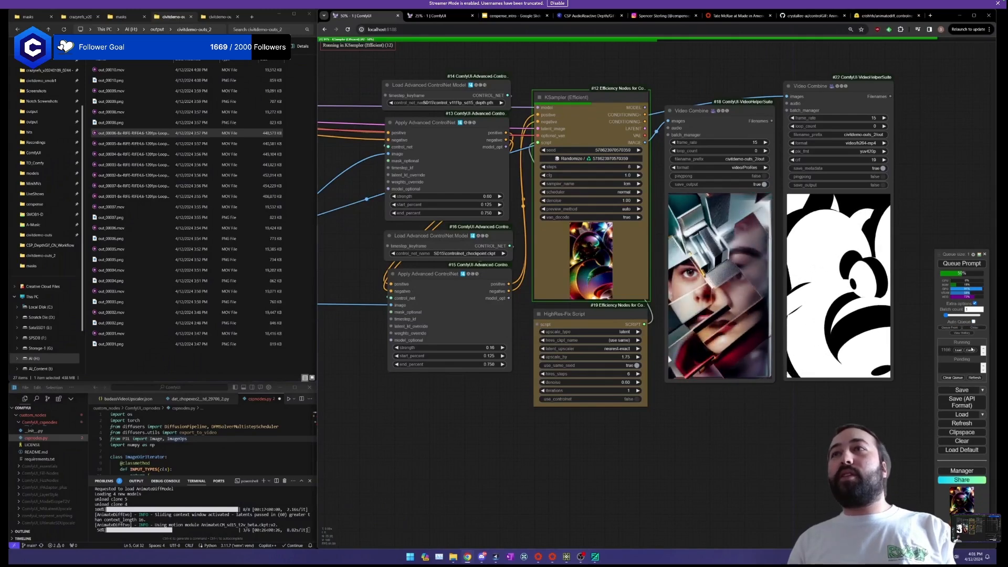
{"action": "left_click", "coordinate": [960, 16]}
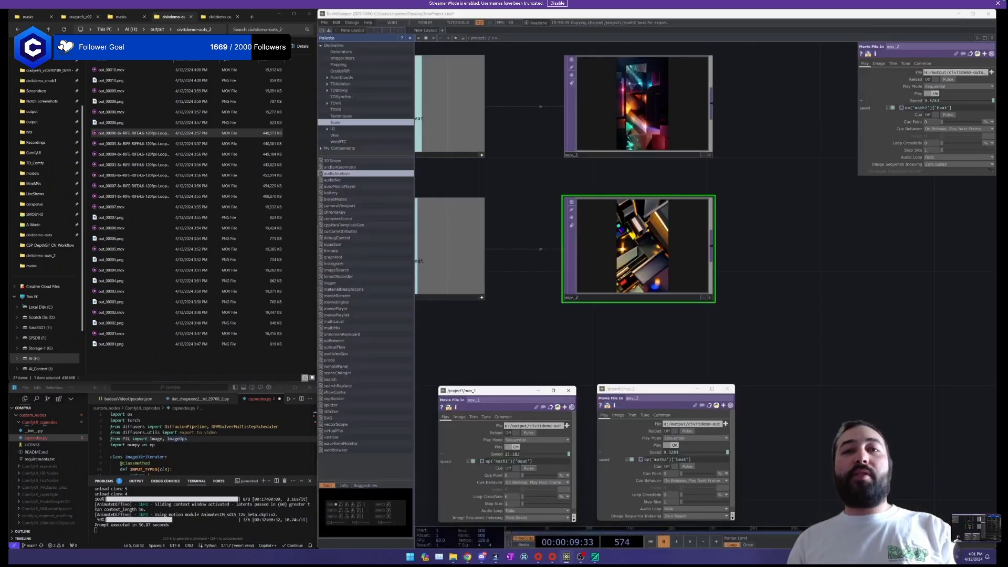
Switch to the Batch Processing window, queue out_00008.mov, out_00009.mov and out_00010.mov for 8x RIFE interpolation, and start processing.
{"action": "left_click", "coordinate": [594, 557]}
{"action": "left_click", "coordinate": [628, 521]}
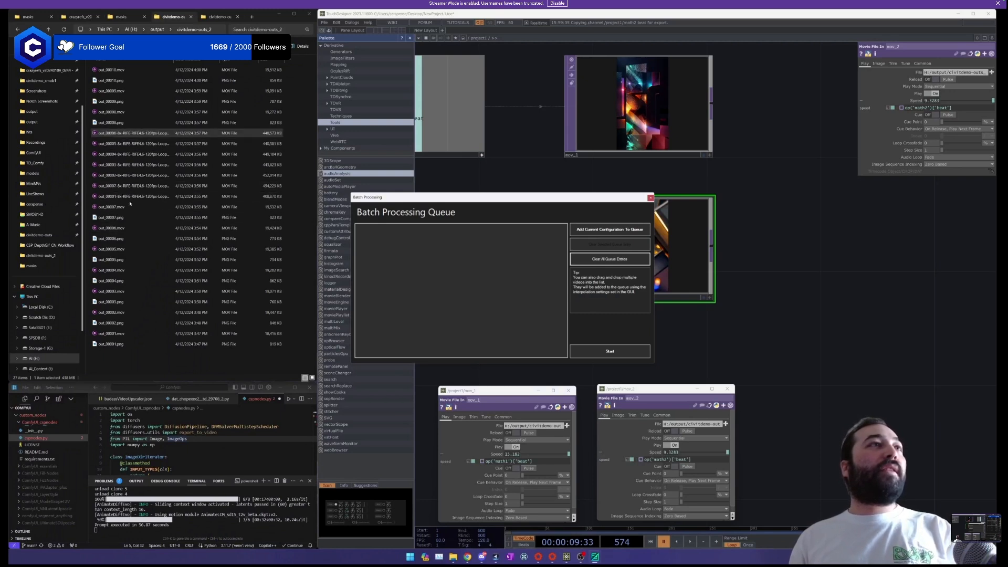
{"action": "left_click", "coordinate": [111, 112]}
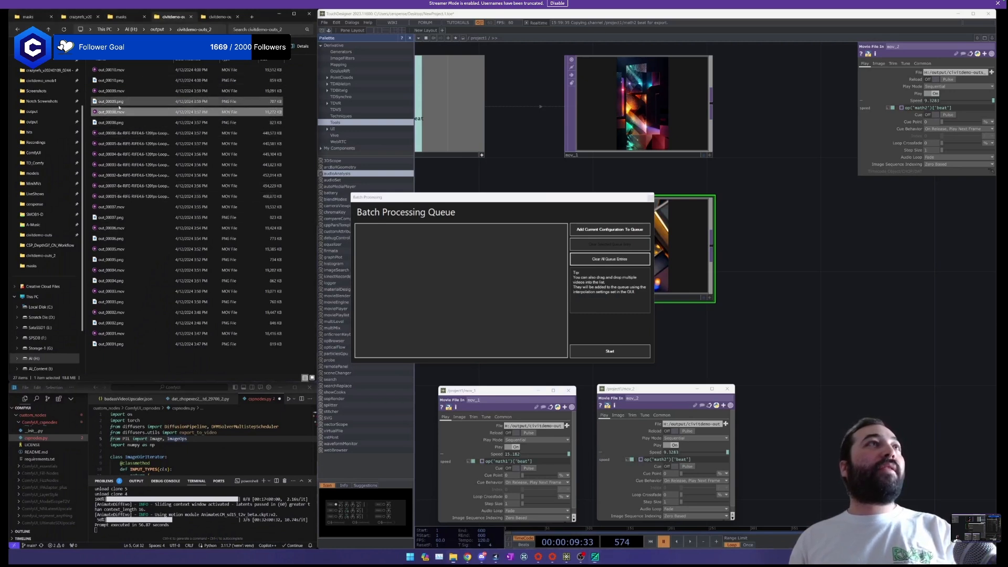
{"action": "key", "text": "Return"}
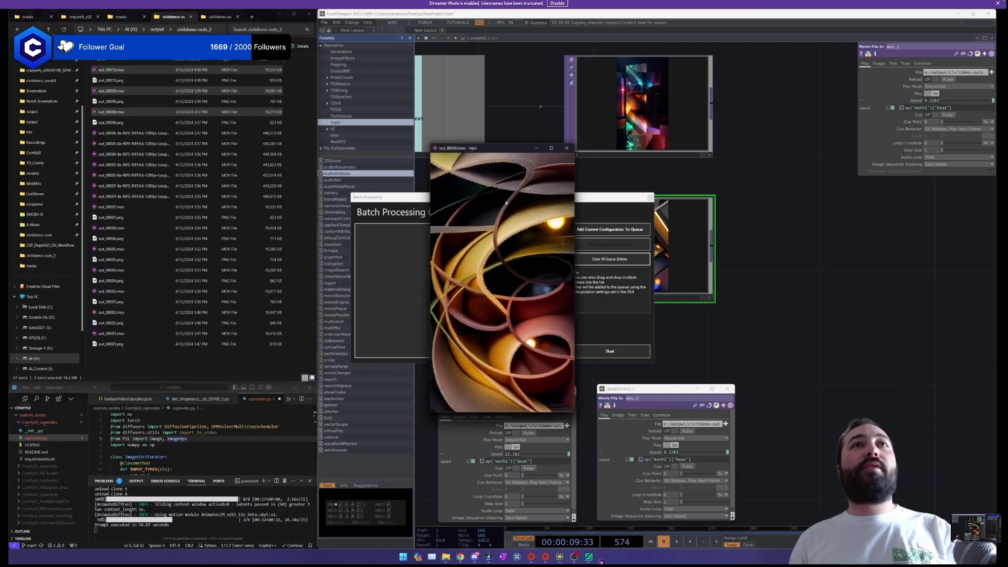
{"action": "left_click", "coordinate": [569, 148]}
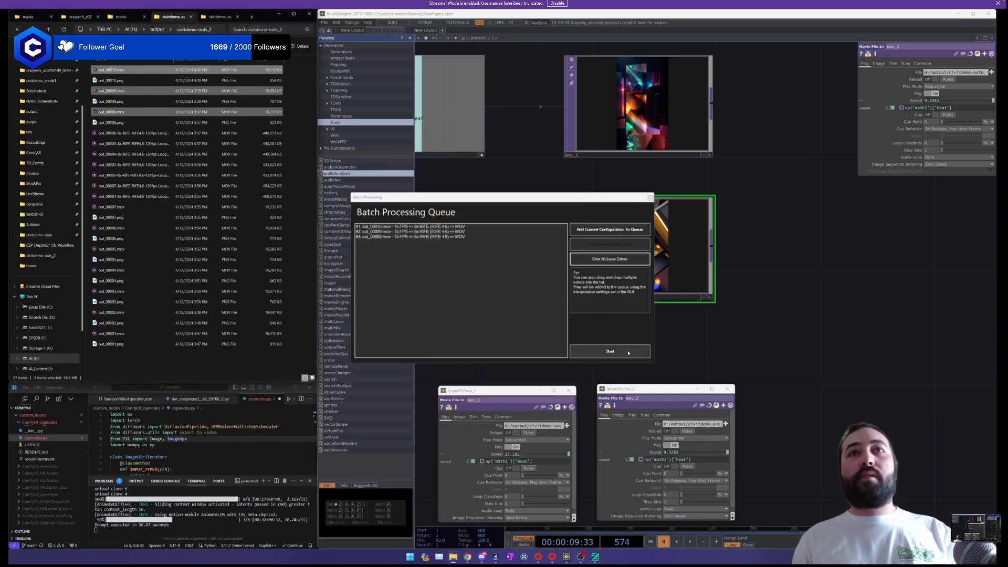
{"action": "left_click", "coordinate": [627, 352]}
Return to the TouchDesigner network and move both floating parameter windows farther down and left, keeping them side by side.
{"action": "left_click", "coordinate": [835, 313]}
{"action": "left_click_drag", "start_coordinate": [840, 303], "coordinate": [776, 325]}
{"action": "scroll", "coordinate": [857, 229], "scroll_direction": "down", "scroll_amount": 3}
{"action": "left_click_drag", "start_coordinate": [536, 390], "coordinate": [403, 420]}
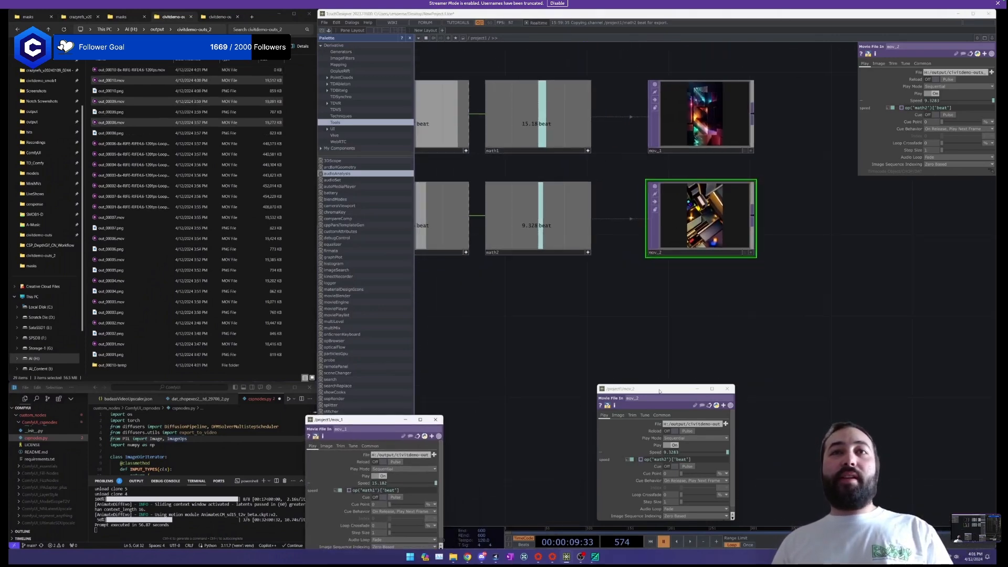
{"action": "left_click_drag", "start_coordinate": [629, 389], "coordinate": [478, 417]}
Add a Cache TOP fed by the mov_2 clip and place it below and beyond the clip.
{"action": "left_click_drag", "start_coordinate": [800, 328], "coordinate": [705, 363]}
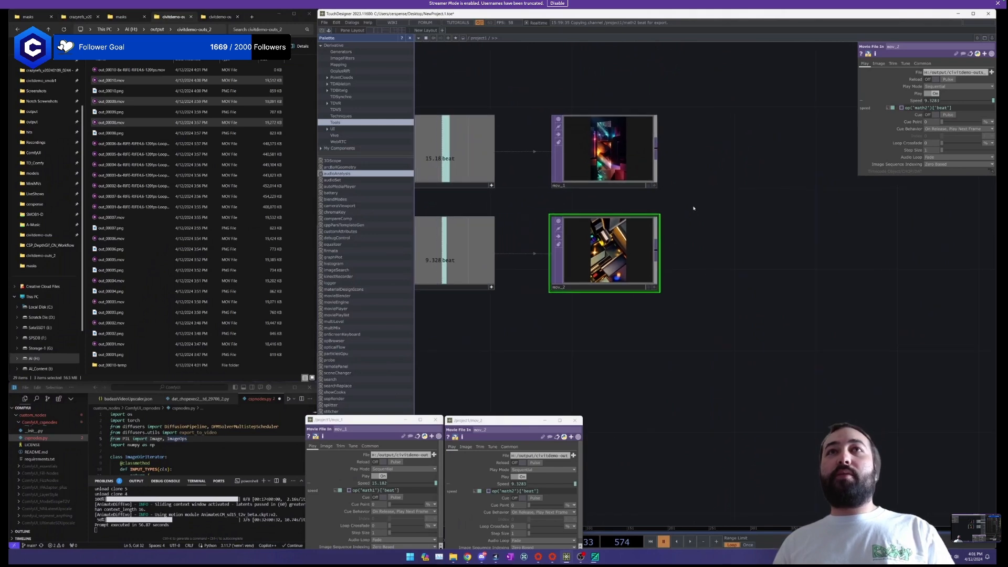
{"action": "scroll", "coordinate": [662, 248], "scroll_direction": "up", "scroll_amount": 2}
{"action": "left_click_drag", "start_coordinate": [729, 262], "coordinate": [591, 266]}
{"action": "scroll", "coordinate": [722, 264], "scroll_direction": "down", "scroll_amount": 2}
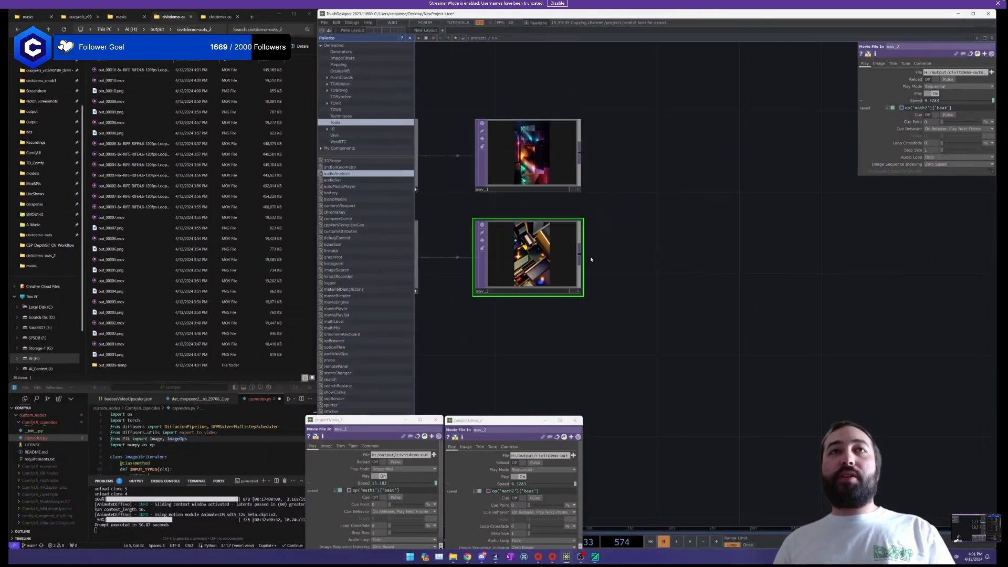
{"action": "right_click", "coordinate": [584, 254]}
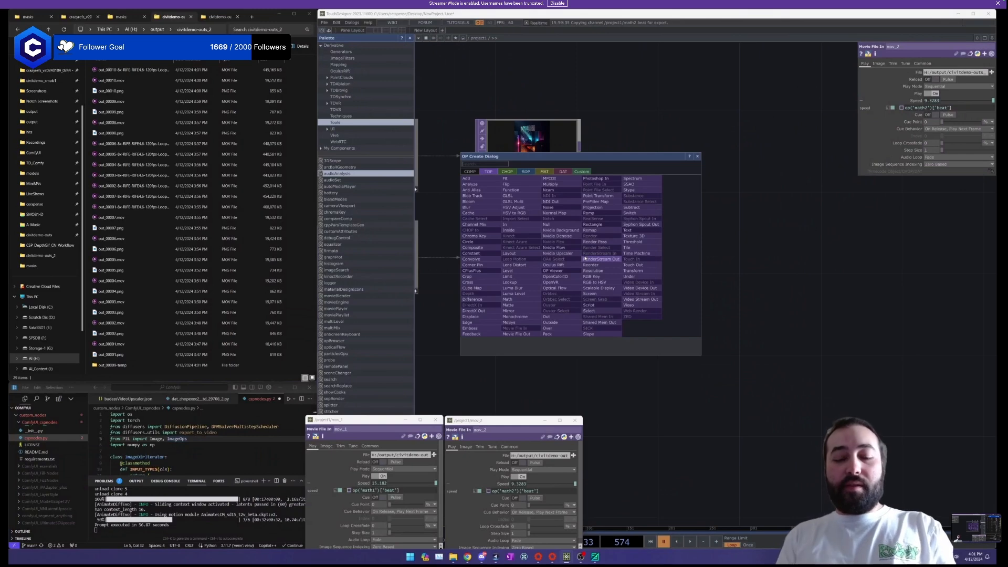
{"action": "type", "text": "cac"}
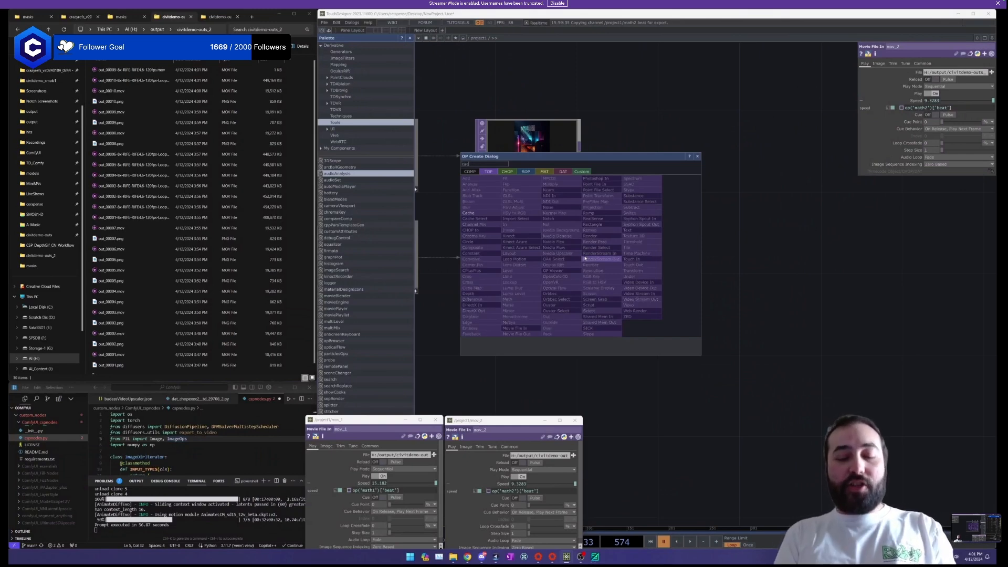
{"action": "type", "text": "he"}
{"action": "key", "text": "Return"}
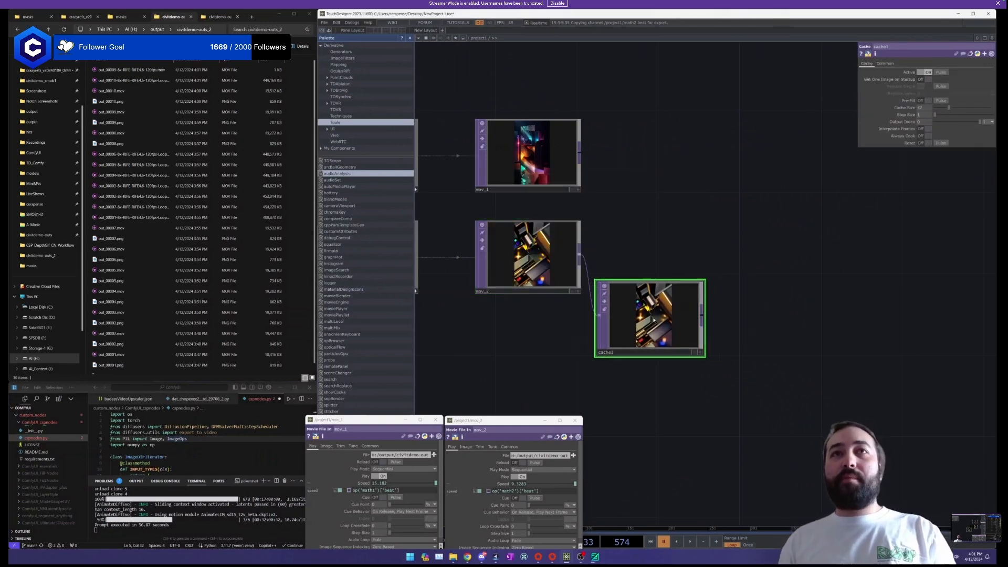
{"action": "left_click", "coordinate": [651, 336]}
Examine the snare branch from its Select and Lag operators through to the mov_2 clip and its cache.
{"action": "left_click_drag", "start_coordinate": [684, 255], "coordinate": [876, 245]}
{"action": "scroll", "coordinate": [772, 249], "scroll_direction": "down", "scroll_amount": 3}
{"action": "left_click_drag", "start_coordinate": [609, 320], "coordinate": [780, 320]}
{"action": "left_click", "coordinate": [623, 250]}
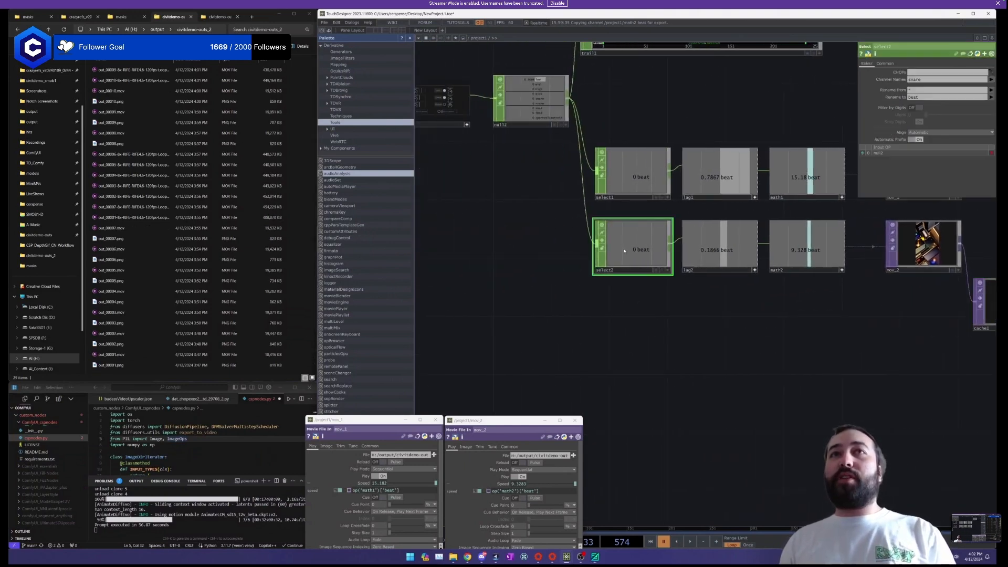
{"action": "left_click_drag", "start_coordinate": [701, 349], "coordinate": [630, 362]}
{"action": "left_click_drag", "start_coordinate": [679, 325], "coordinate": [438, 331]}
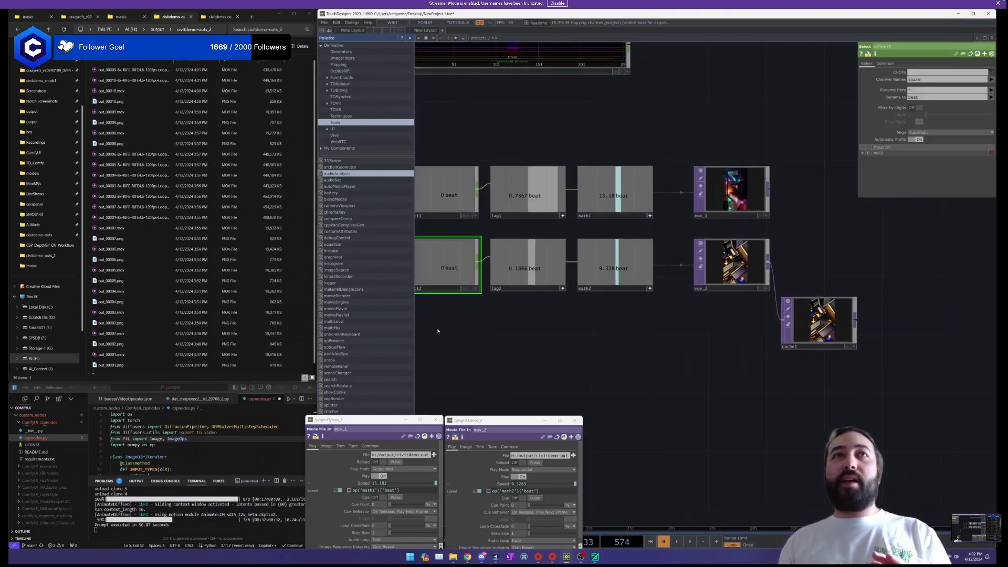
{"action": "left_click", "coordinate": [527, 289]}
{"action": "left_click_drag", "start_coordinate": [560, 333], "coordinate": [645, 334]}
{"action": "left_click_drag", "start_coordinate": [612, 343], "coordinate": [429, 367]}
{"action": "scroll", "coordinate": [724, 336], "scroll_direction": "up", "scroll_amount": 4}
{"action": "left_click_drag", "start_coordinate": [724, 336], "coordinate": [752, 336]}
{"action": "left_click_drag", "start_coordinate": [738, 269], "coordinate": [681, 247]}
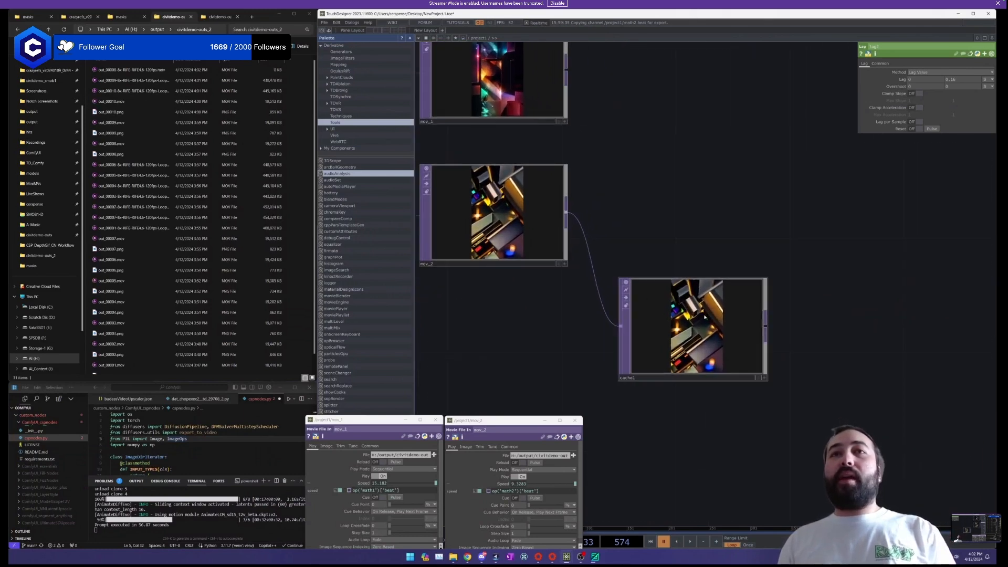
Set the output index of the Cache TOP fed by mov_2 to -2.
{"action": "left_click", "coordinate": [706, 310]}
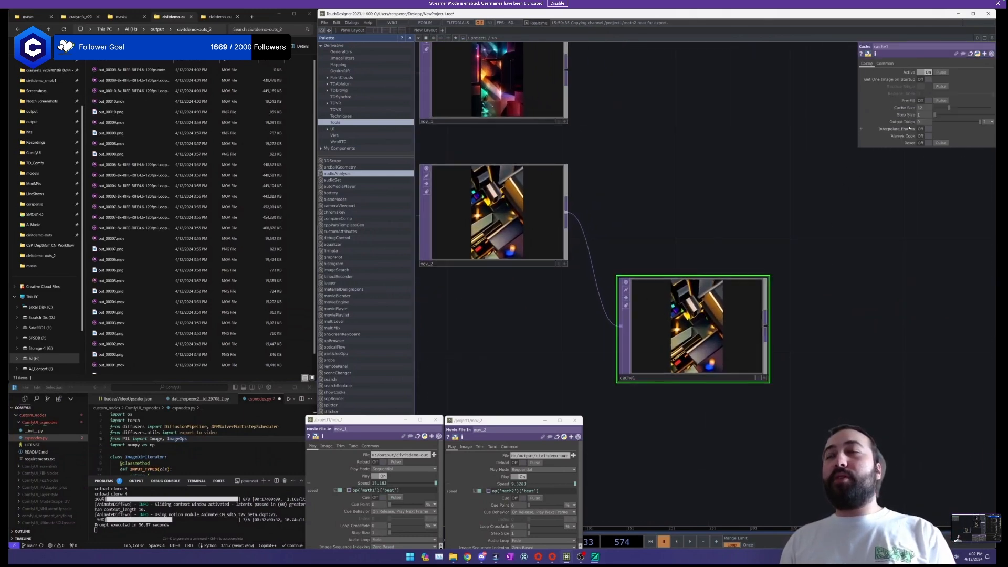
{"action": "left_click", "coordinate": [541, 227]}
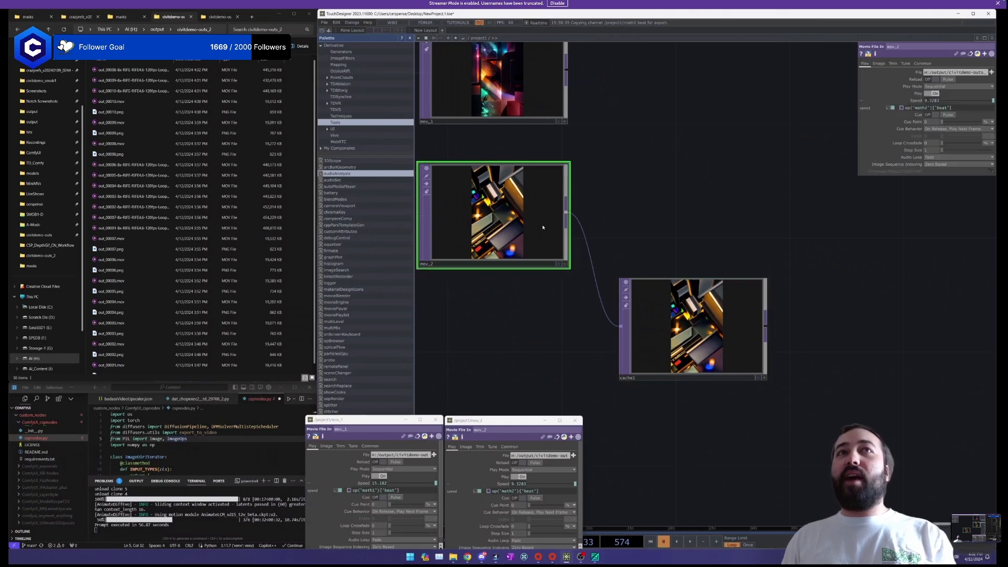
{"action": "left_click", "coordinate": [748, 304]}
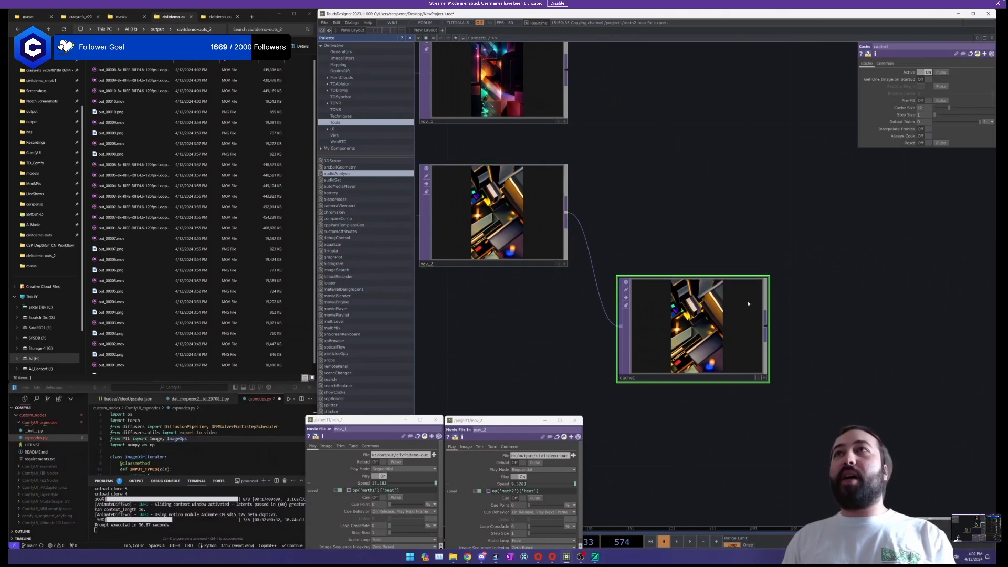
{"action": "middle_click", "coordinate": [901, 123]}
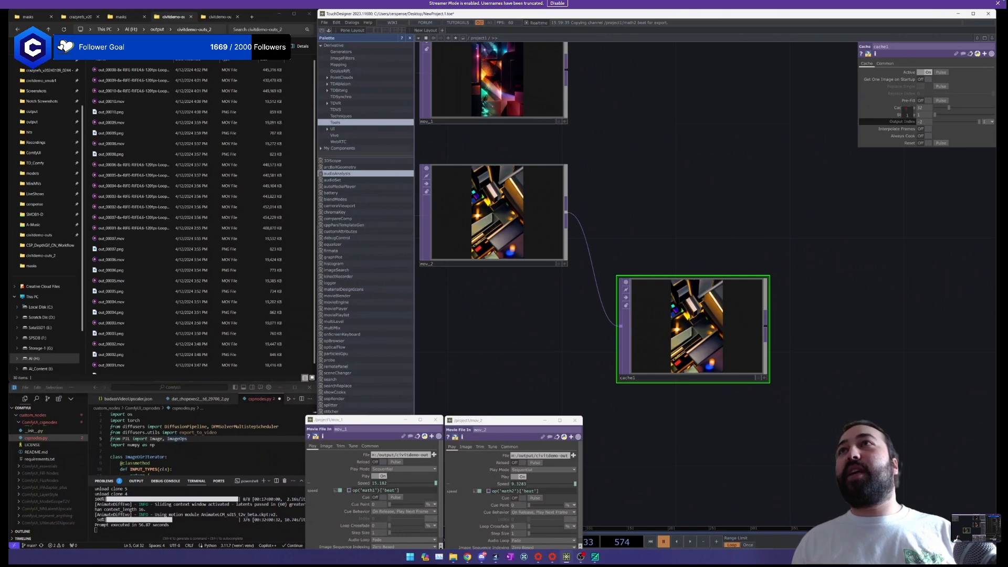
Add a Composite TOP beyond the cache and wire both the cache and the mov_2 clip into it.
{"action": "scroll", "coordinate": [792, 158], "scroll_direction": "down", "scroll_amount": 3}
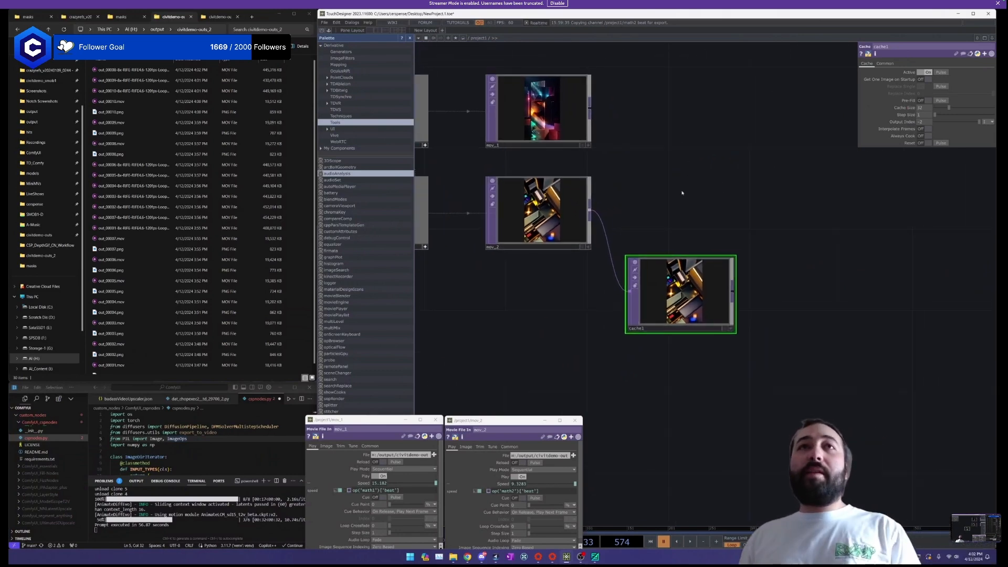
{"action": "key", "text": "Tab"}
{"action": "type", "text": "comp"}
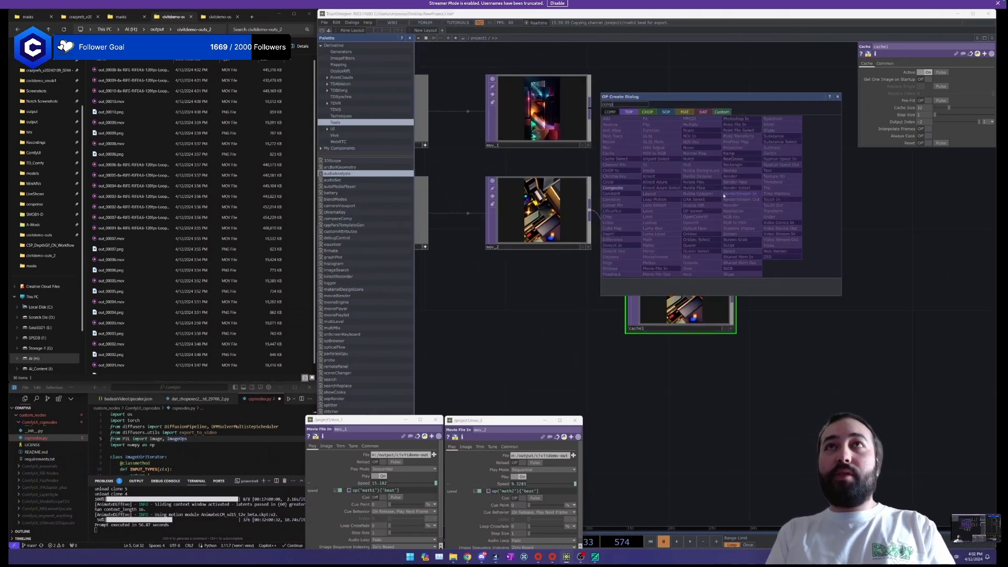
{"action": "left_click", "coordinate": [620, 187]}
{"action": "left_click", "coordinate": [838, 216]}
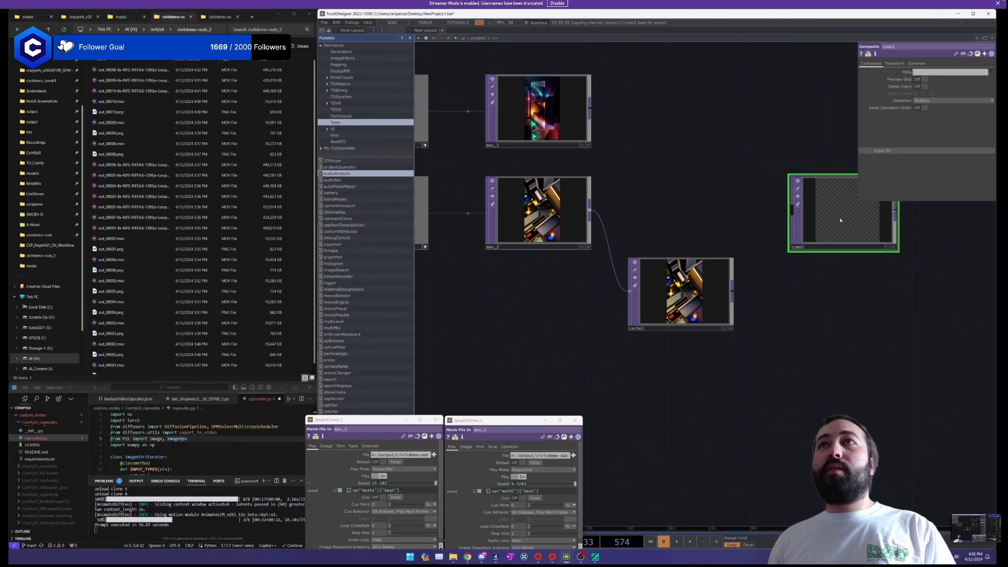
{"action": "left_click_drag", "start_coordinate": [736, 298], "coordinate": [792, 212]}
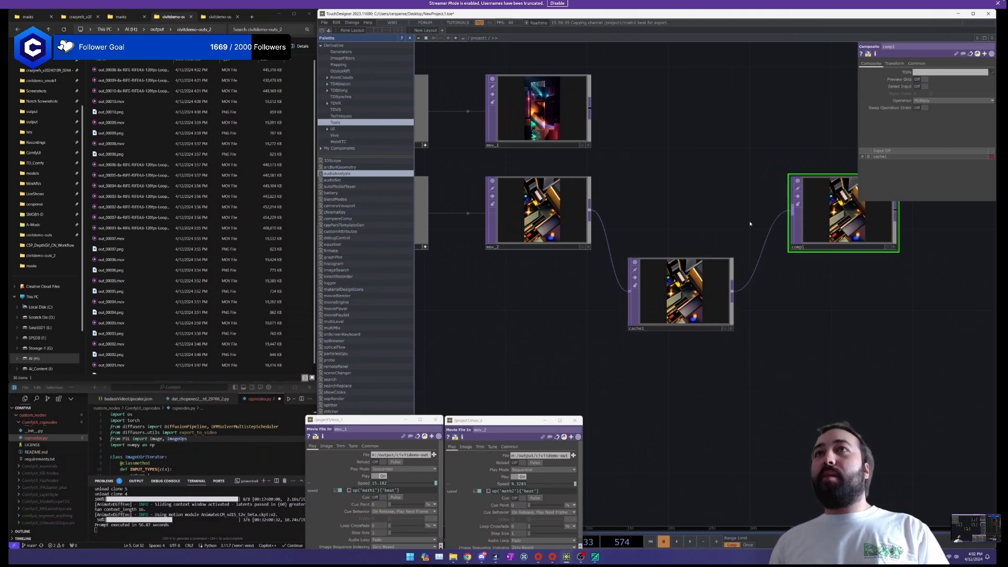
{"action": "left_click_drag", "start_coordinate": [590, 210], "coordinate": [790, 210]}
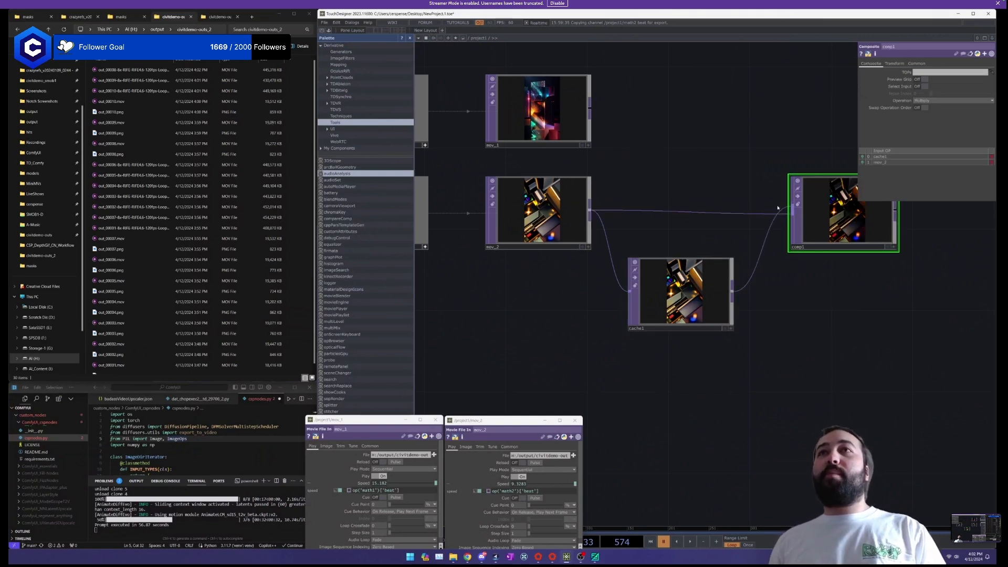
Reorder the composite's inputs so mov_2 comes before the cache, and set its operation to Difference.
{"action": "left_click", "coordinate": [862, 162]}
{"action": "left_click_drag", "start_coordinate": [730, 167], "coordinate": [664, 176]}
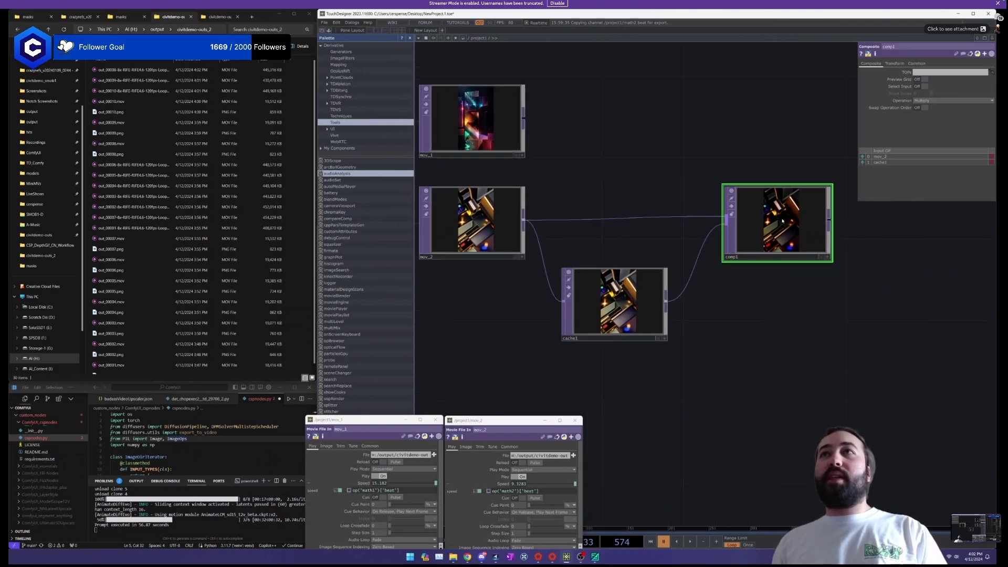
{"action": "left_click", "coordinate": [931, 102]}
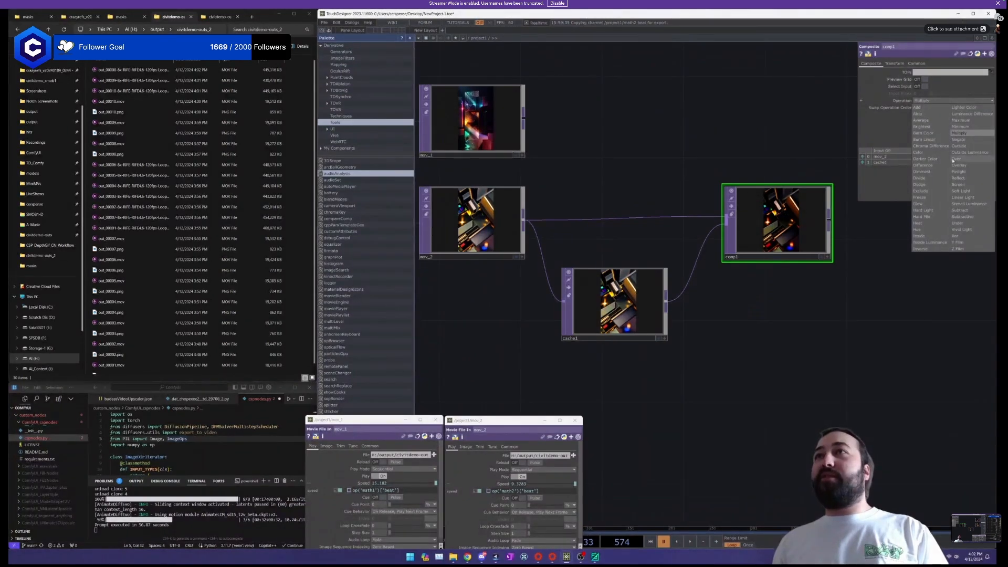
{"action": "left_click", "coordinate": [936, 168]}
Play the timeline and examine the Difference composite's output against the mov_2 clip and its cache, finishing with playback paused.
{"action": "left_click_drag", "start_coordinate": [567, 201], "coordinate": [721, 204]}
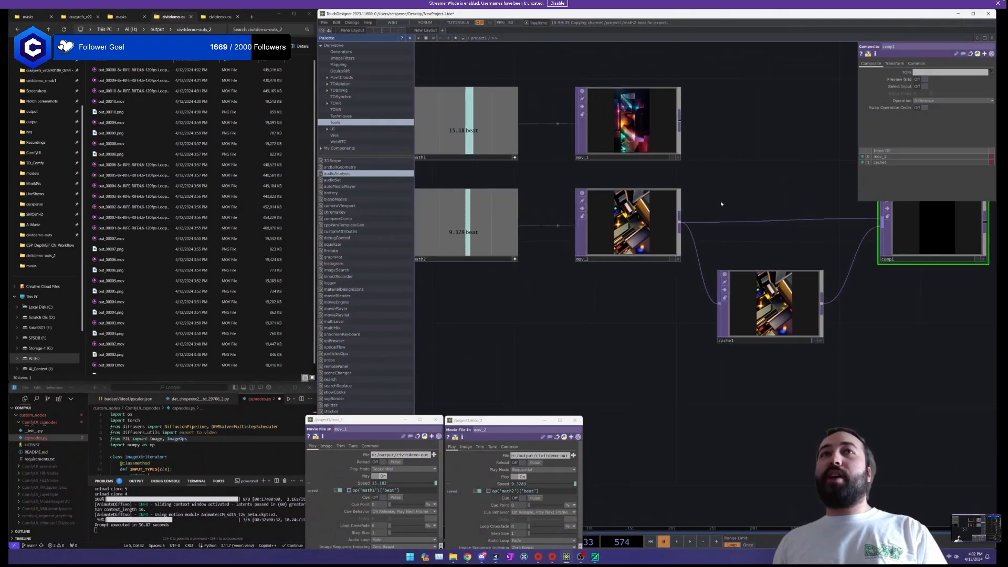
{"action": "left_click", "coordinate": [630, 216]}
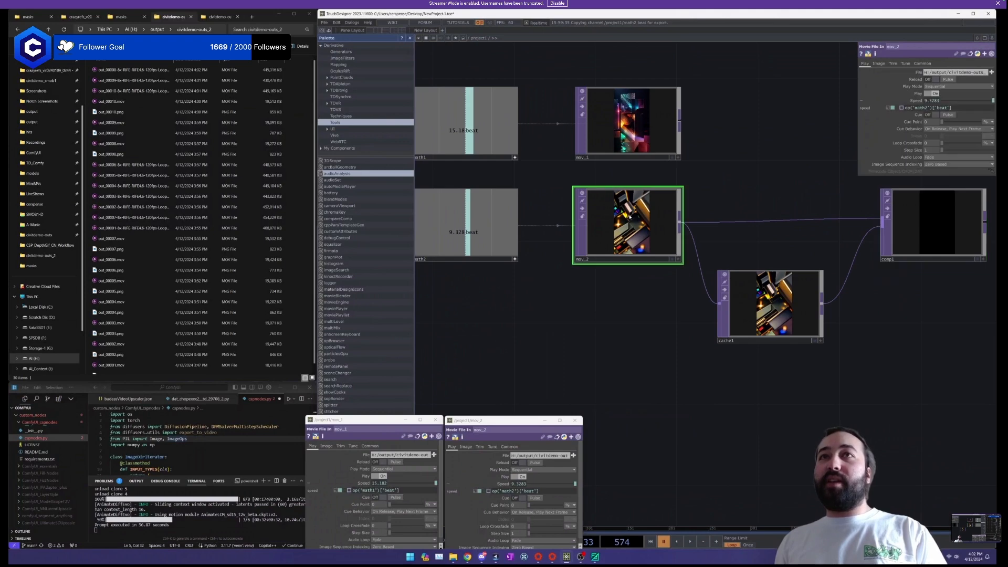
{"action": "left_click", "coordinate": [773, 296]}
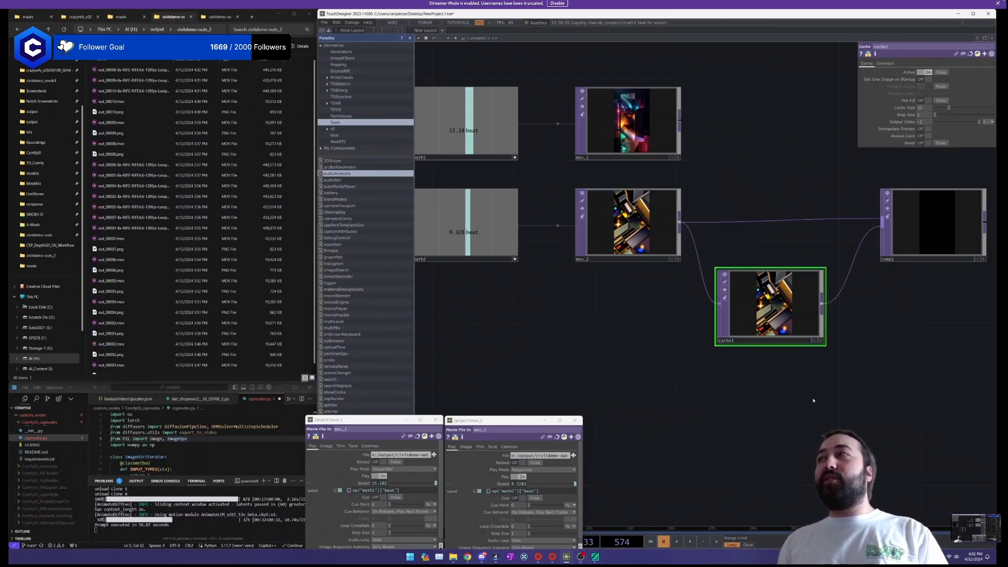
{"action": "left_click_drag", "start_coordinate": [835, 388], "coordinate": [756, 375]}
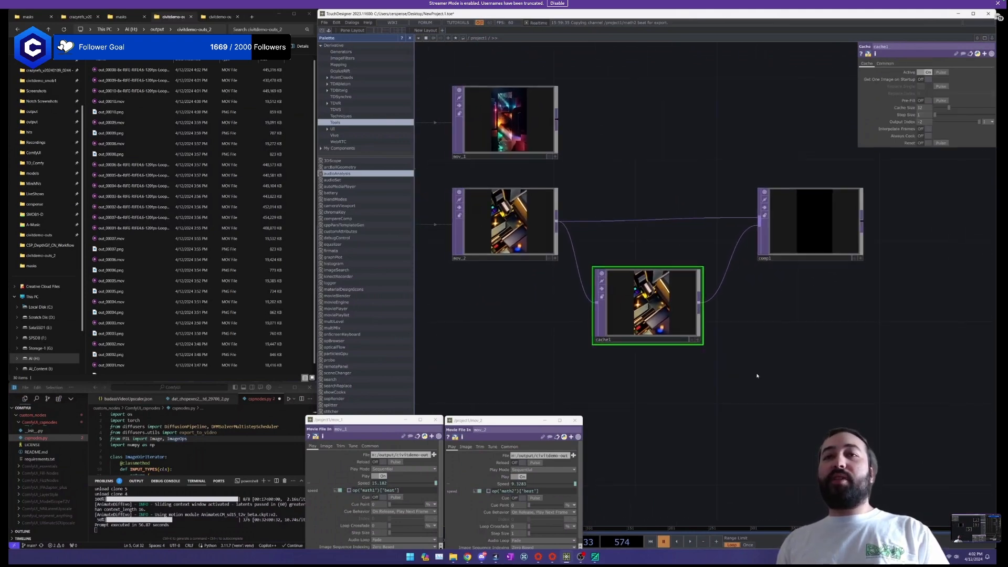
{"action": "key", "text": "space"}
{"action": "scroll", "coordinate": [835, 198], "scroll_direction": "up", "scroll_amount": 5}
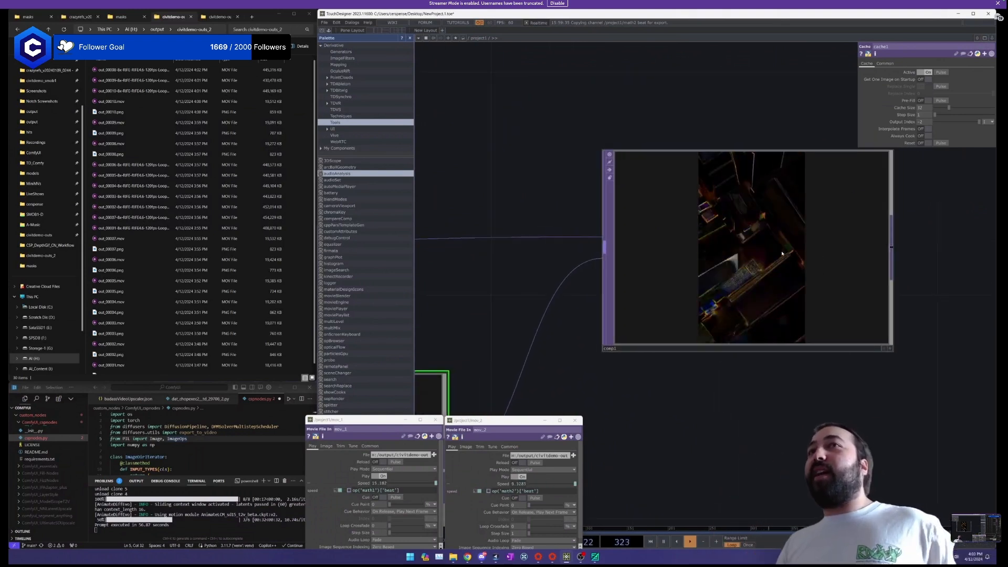
{"action": "scroll", "coordinate": [791, 315], "scroll_direction": "down", "scroll_amount": 2}
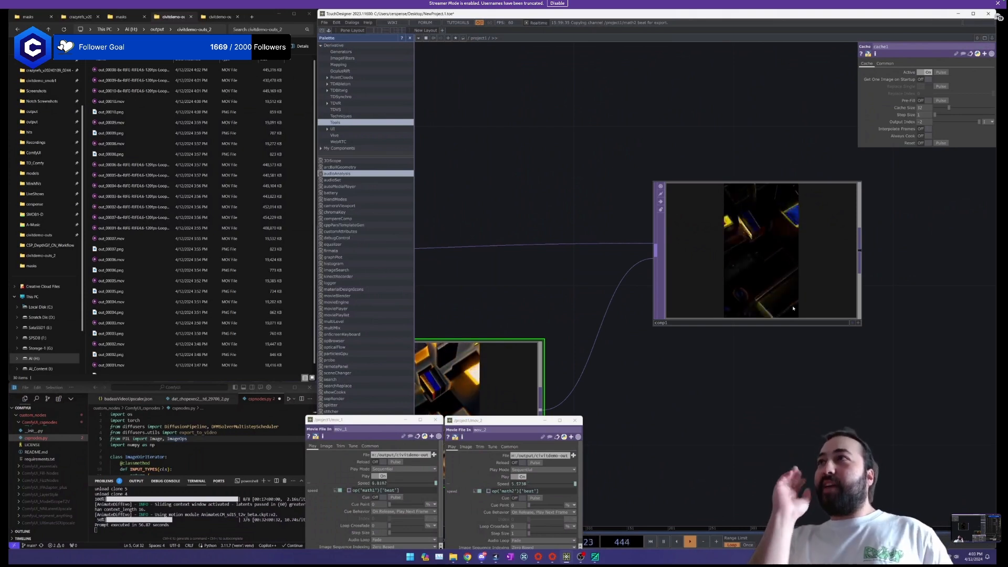
{"action": "scroll", "coordinate": [788, 315], "scroll_direction": "down", "scroll_amount": 3}
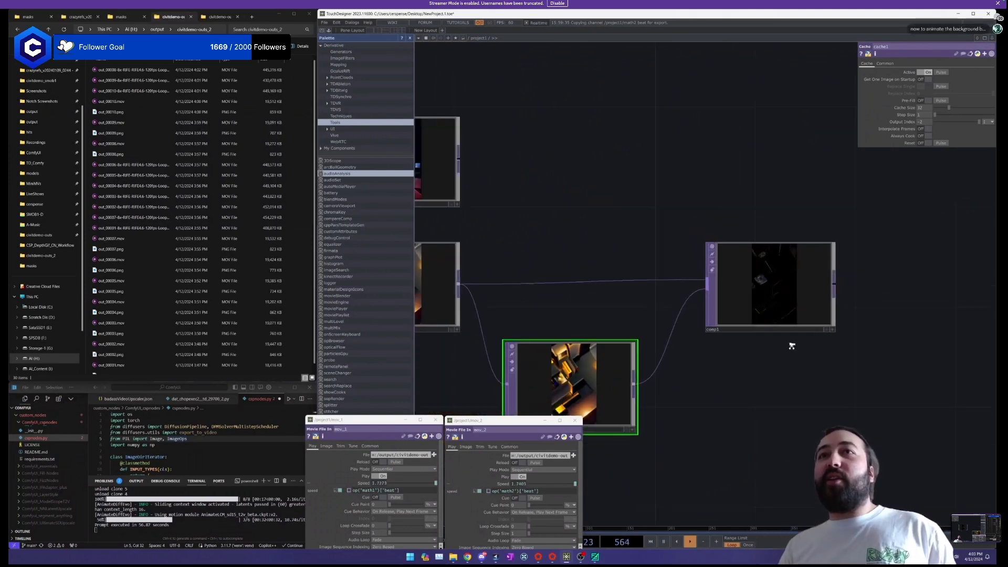
{"action": "scroll", "coordinate": [803, 363], "scroll_direction": "down", "scroll_amount": 1}
{"action": "left_click", "coordinate": [756, 305]}
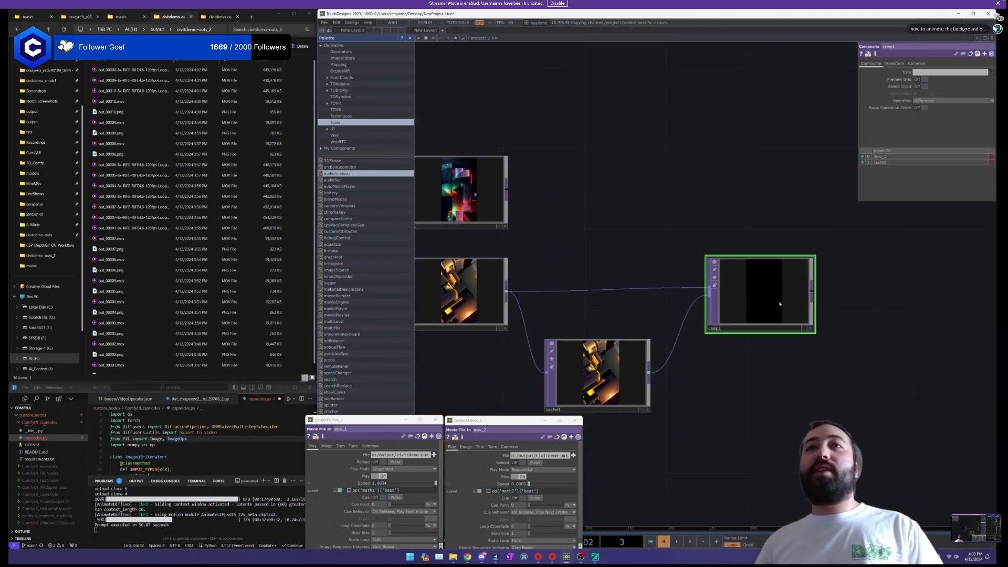
{"action": "scroll", "coordinate": [761, 378], "scroll_direction": "down", "scroll_amount": 2}
{"action": "scroll", "coordinate": [728, 376], "scroll_direction": "up", "scroll_amount": 4}
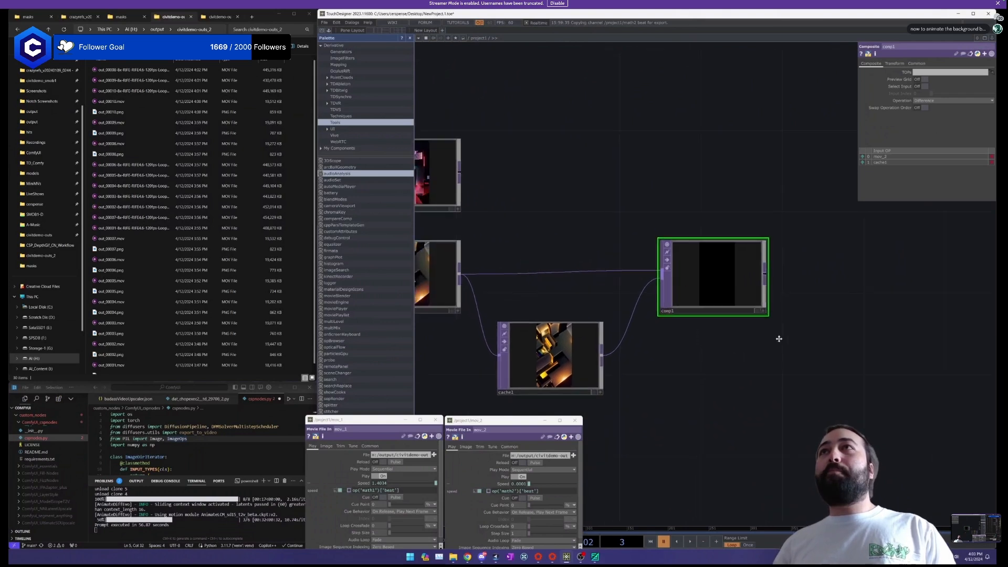
Add a Null TOP after the mov_1 clip and place it directly above the composite.
{"action": "scroll", "coordinate": [711, 180], "scroll_direction": "down", "scroll_amount": 3}
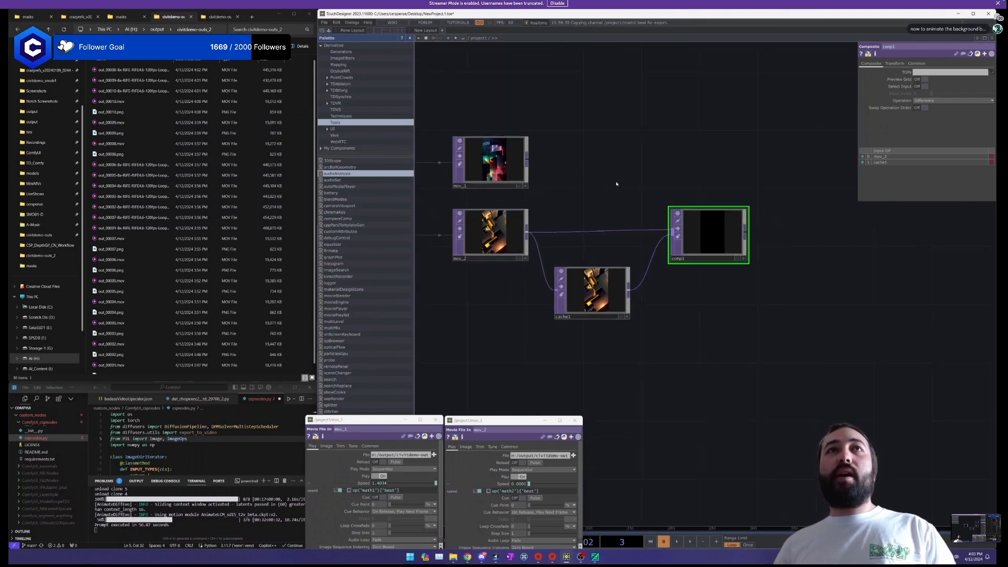
{"action": "left_click", "coordinate": [490, 172]}
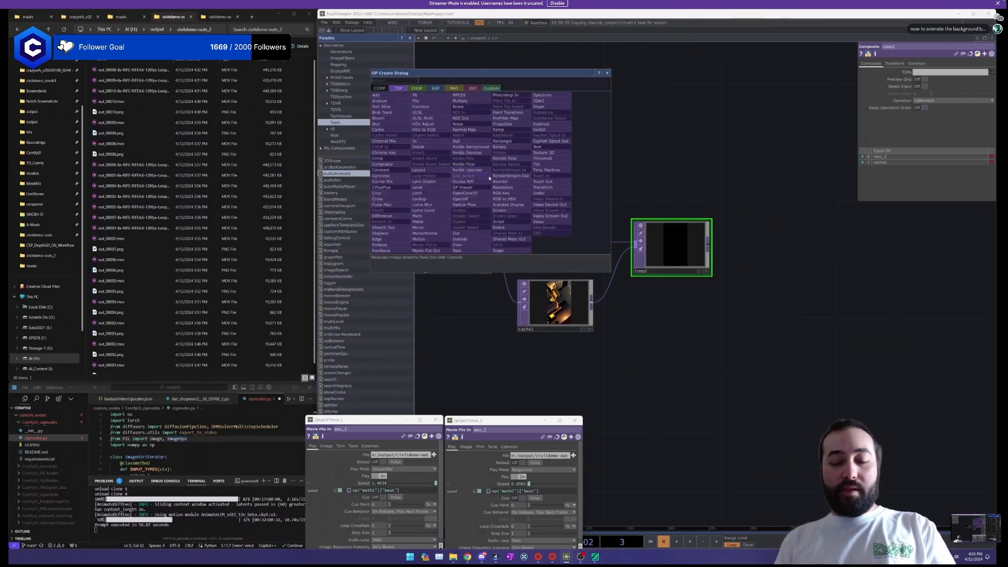
{"action": "type", "text": "null"}
{"action": "key", "text": "Return"}
{"action": "left_click_drag", "start_coordinate": [485, 164], "coordinate": [674, 165]}
{"action": "left_click_drag", "start_coordinate": [759, 242], "coordinate": [721, 239]}
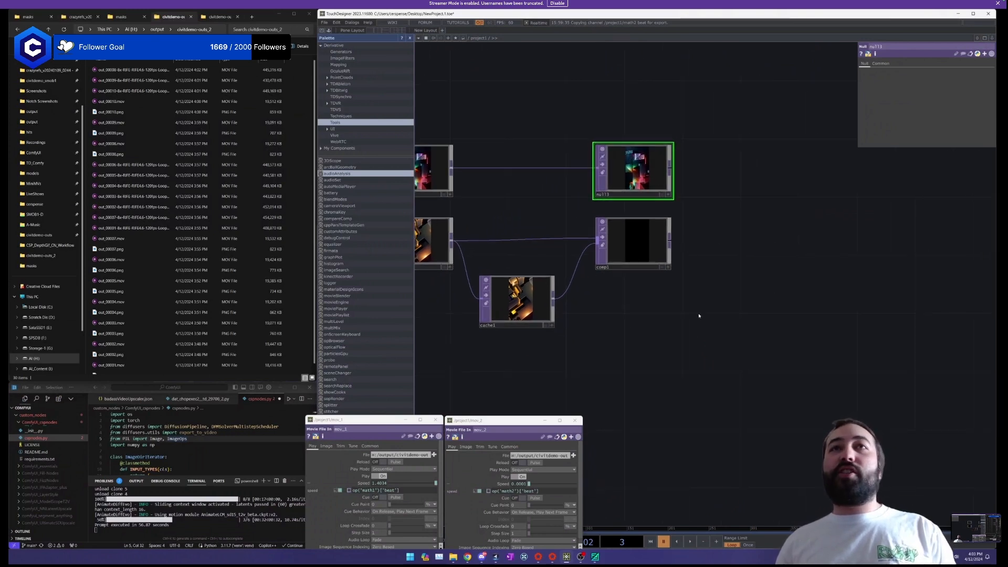
Select the entire snare row, from its Select operator to the composite, and move it farther below the kick row.
{"action": "scroll", "coordinate": [643, 299], "scroll_direction": "down", "scroll_amount": 5}
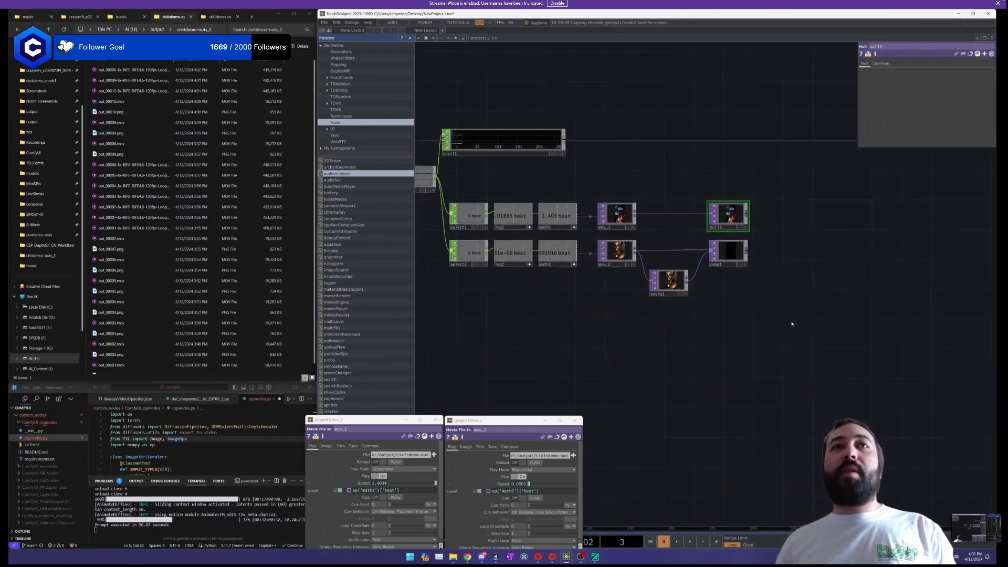
{"action": "left_click_drag", "start_coordinate": [791, 322], "coordinate": [484, 249]}
{"action": "left_click_drag", "start_coordinate": [483, 249], "coordinate": [481, 293]}
Add a Bloom TOP after the Difference composite and place it in line with the composite, leaving a wide gap between them.
{"action": "left_click_drag", "start_coordinate": [790, 246], "coordinate": [645, 248]}
{"action": "scroll", "coordinate": [731, 264], "scroll_direction": "up", "scroll_amount": 3}
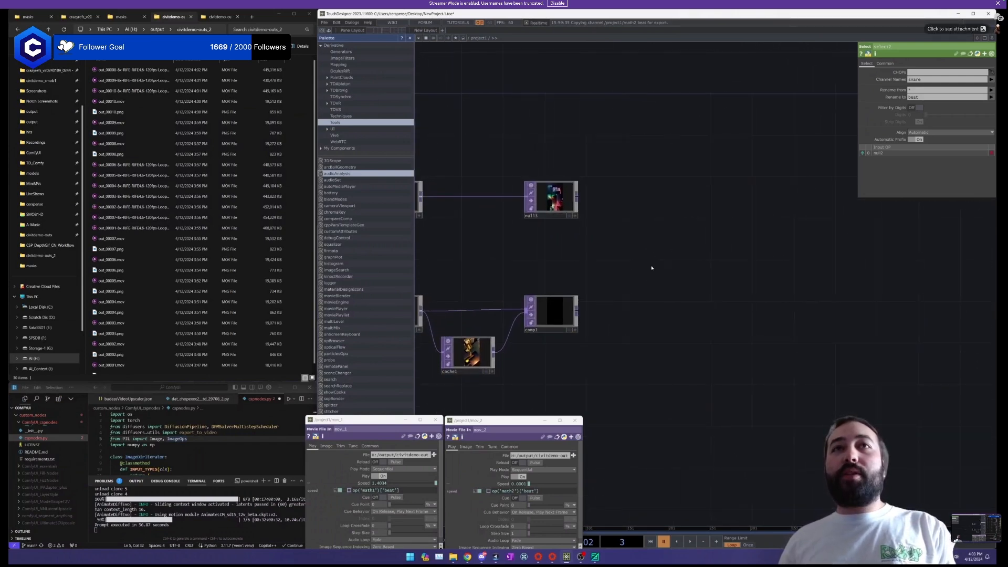
{"action": "scroll", "coordinate": [591, 307], "scroll_direction": "up", "scroll_amount": 3}
{"action": "left_click_drag", "start_coordinate": [606, 310], "coordinate": [668, 278]}
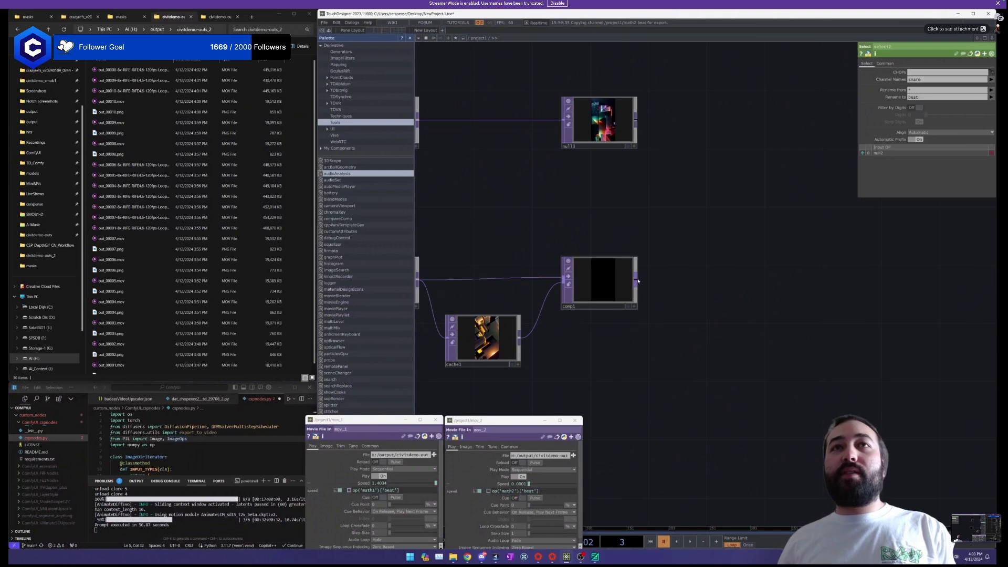
{"action": "left_click", "coordinate": [638, 282]}
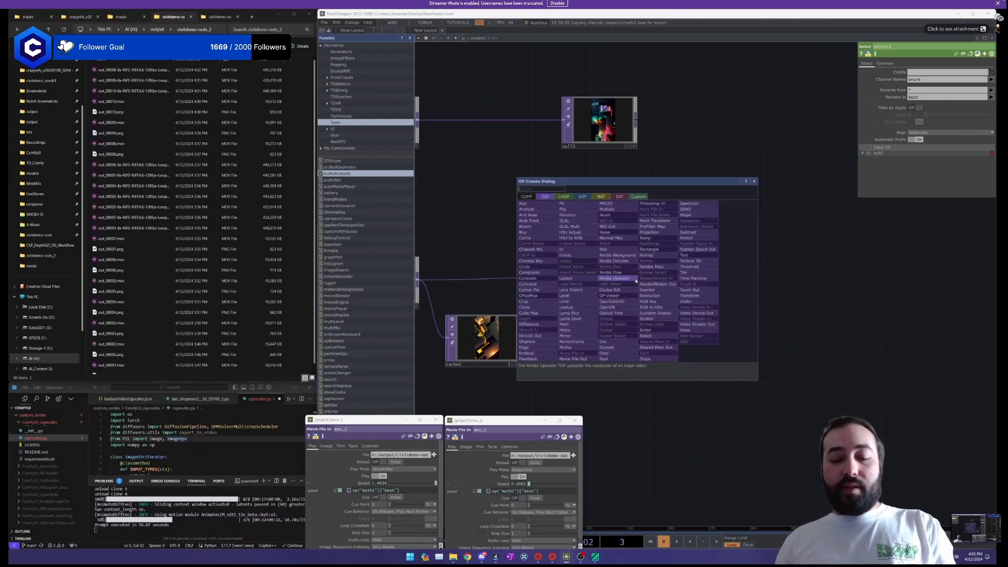
{"action": "type", "text": "bloom"}
{"action": "key", "text": "Return"}
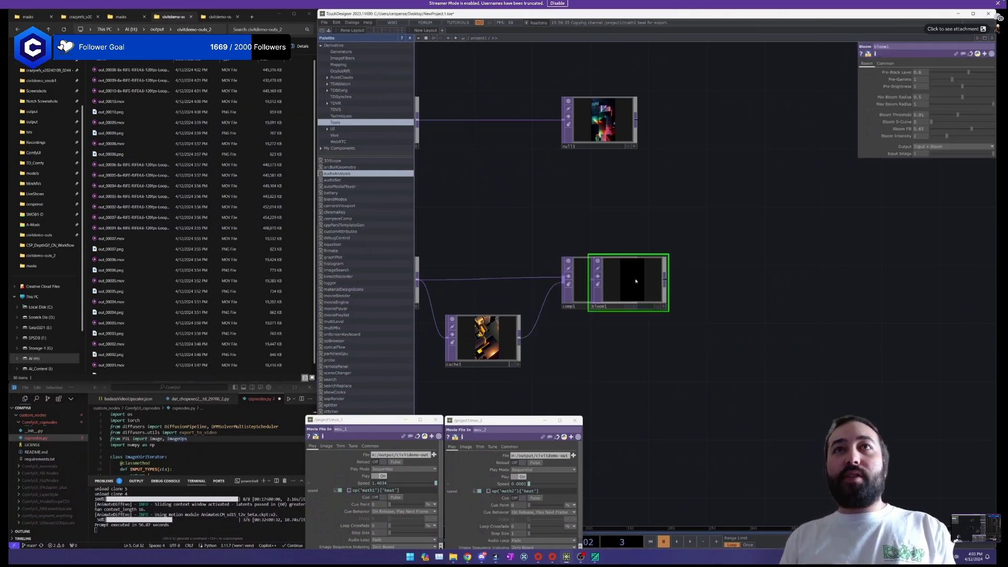
{"action": "left_click", "coordinate": [765, 268]}
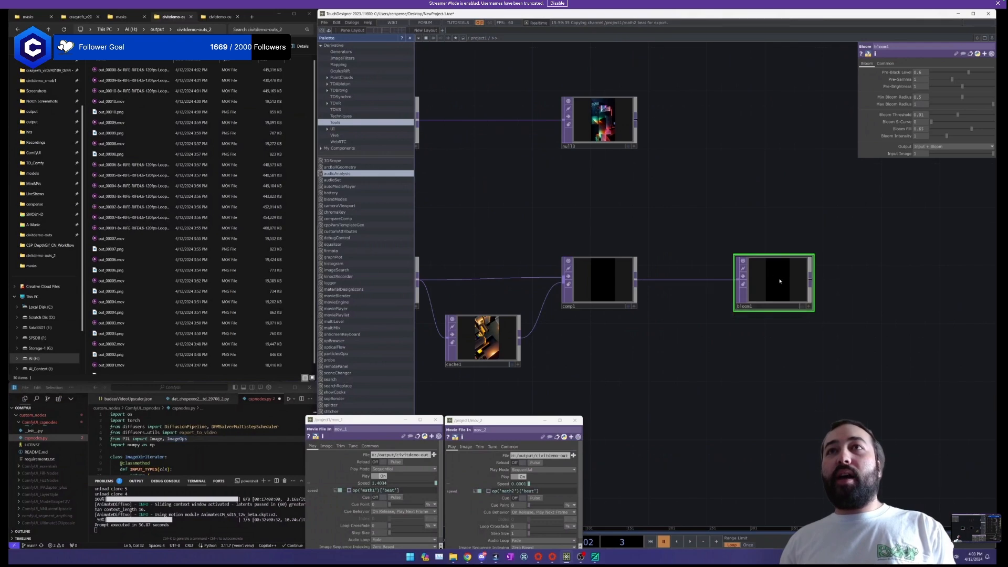
Enlarge the Bloom's preview, try its parameters during playback, undo the Pre-Gamma change and raise Bloom Intensity to about 3.
{"action": "key", "text": "shift+h"}
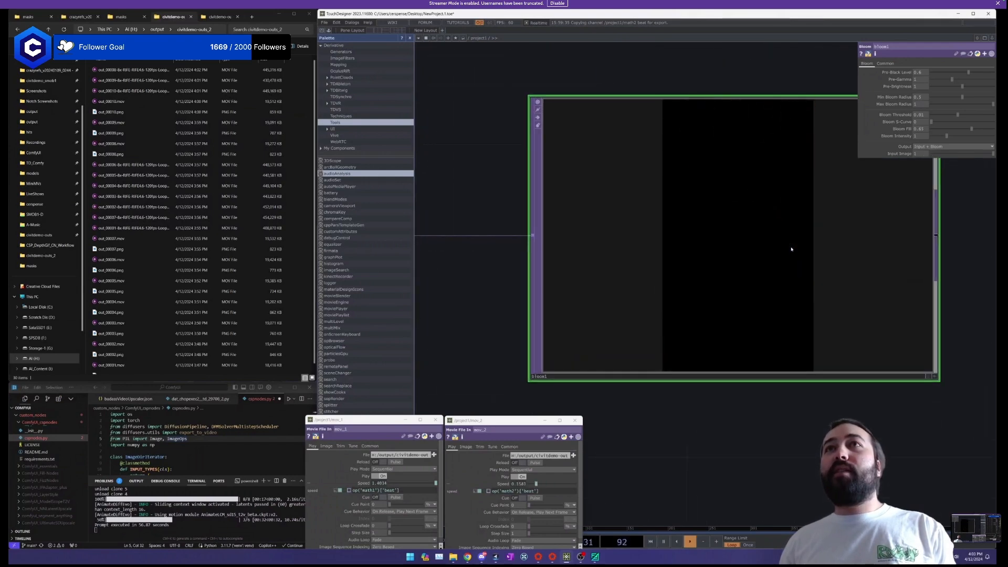
{"action": "key", "text": "space"}
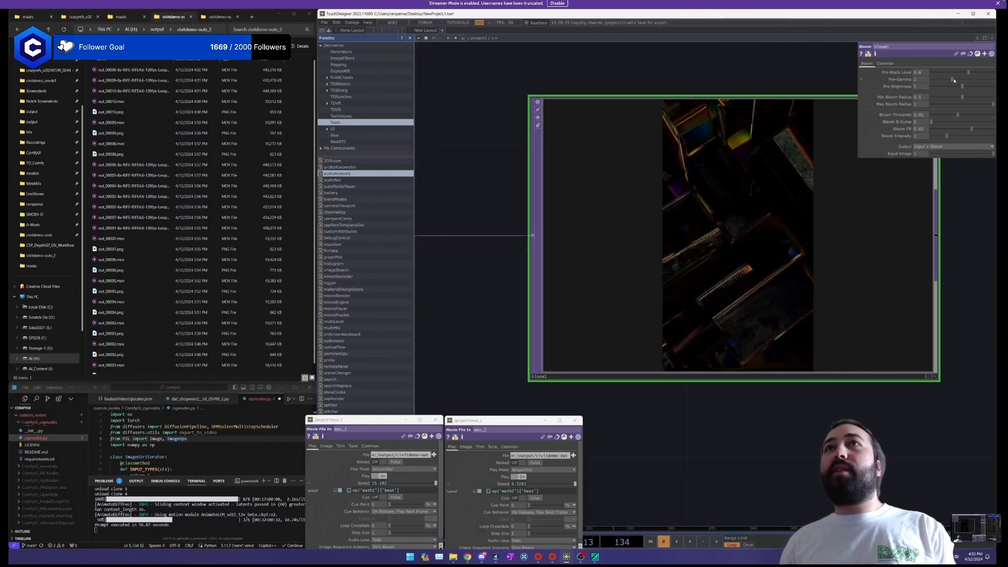
{"action": "key", "text": "ctrl+z"}
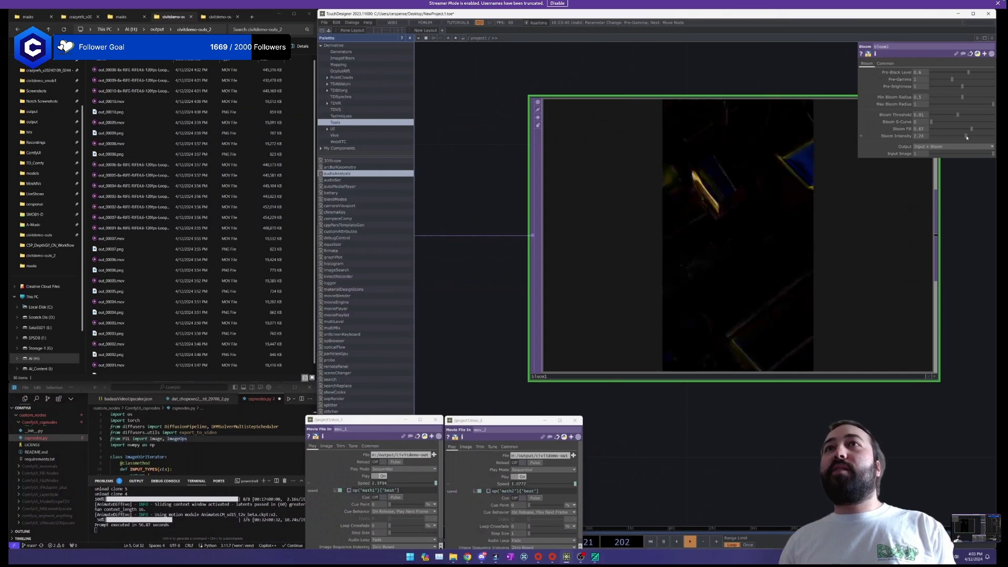
{"action": "left_click_drag", "start_coordinate": [966, 136], "coordinate": [979, 138]}
Insert an HSV Adjust TOP between the Difference composite and the Bloom, aligned in the same row.
{"action": "scroll", "coordinate": [840, 178], "scroll_direction": "down", "scroll_amount": 6}
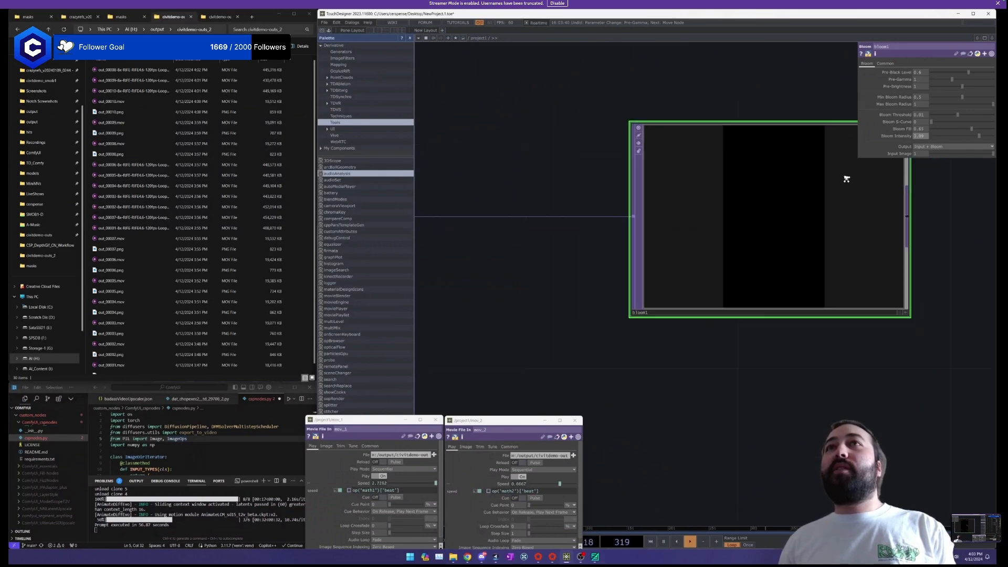
{"action": "left_click_drag", "start_coordinate": [829, 187], "coordinate": [869, 186]}
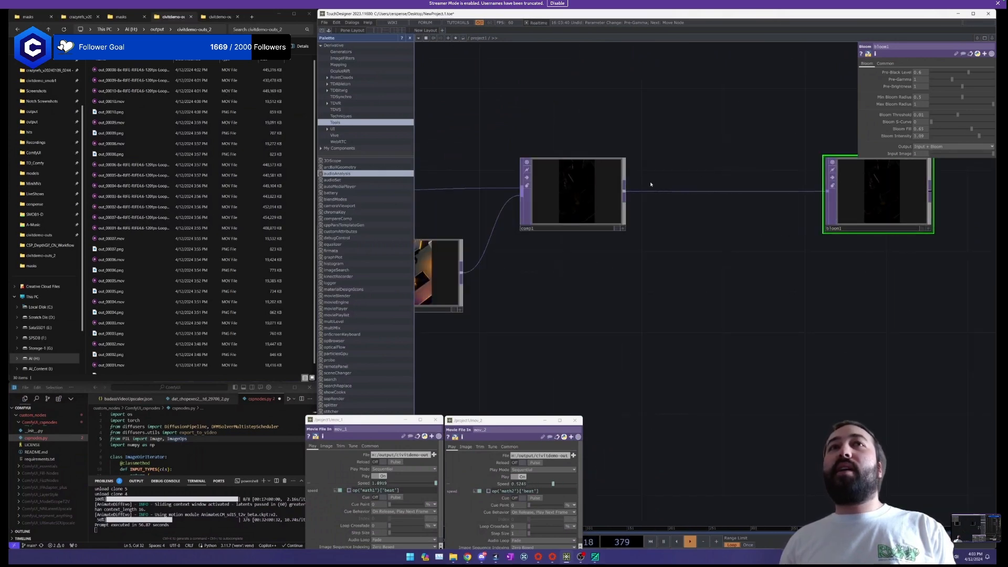
{"action": "right_click", "coordinate": [625, 194]}
{"action": "type", "text": "hsv"}
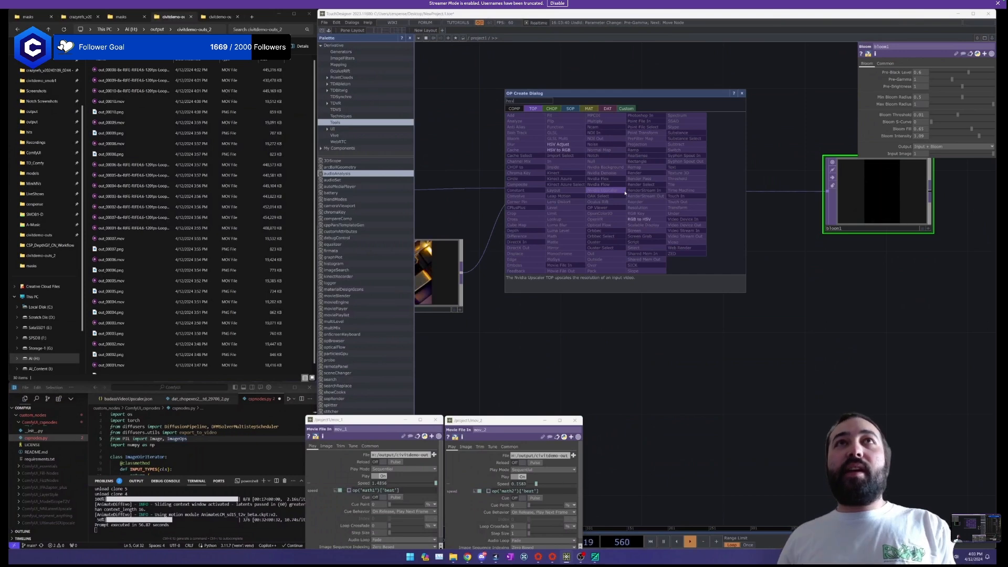
{"action": "left_click", "coordinate": [570, 146]}
{"action": "left_click", "coordinate": [724, 190]}
{"action": "left_click_drag", "start_coordinate": [724, 192], "coordinate": [826, 191]}
{"action": "left_click_drag", "start_coordinate": [738, 225], "coordinate": [738, 185]}
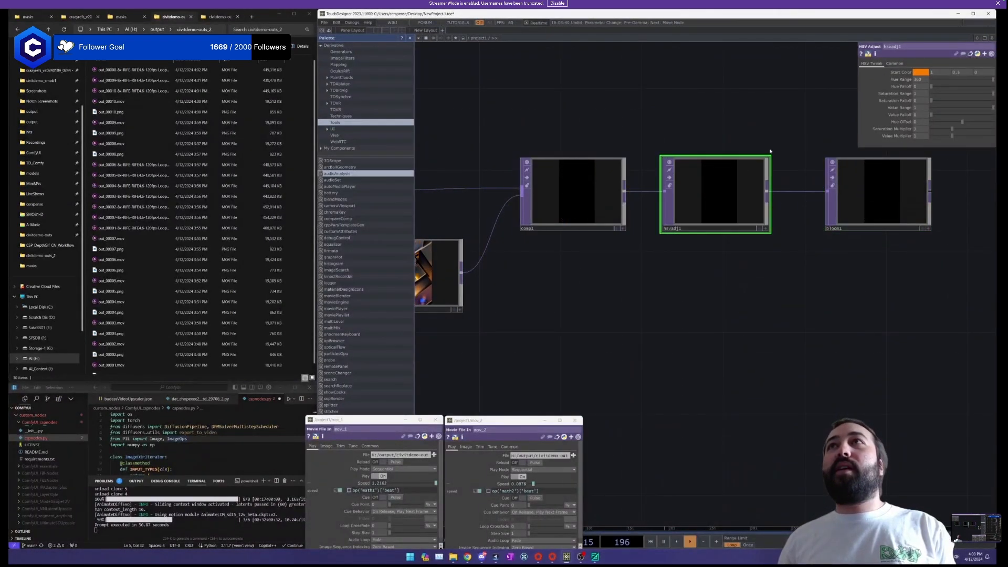
Set the HSV Adjust's Saturation Range to about 0.17, Saturation Multiplier to about 0.2 and Value Multiplier to about 2.6.
{"action": "mouse_move", "coordinate": [819, 134]}
{"action": "left_mouse_down"}
{"action": "mouse_move", "coordinate": [752, 154]}
{"action": "mouse_move", "coordinate": [813, 138]}
{"action": "left_mouse_up"}
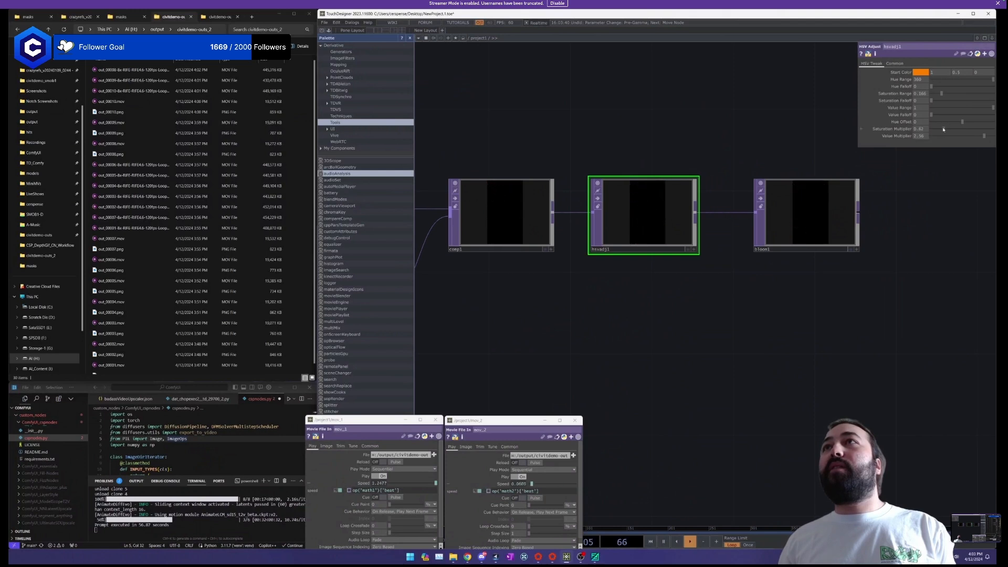
{"action": "left_click_drag", "start_coordinate": [951, 129], "coordinate": [936, 129]}
{"action": "left_click_drag", "start_coordinate": [701, 162], "coordinate": [585, 184]}
Set the Bloom's Bloom Intensity to about 1.4.
{"action": "scroll", "coordinate": [682, 190], "scroll_direction": "down", "scroll_amount": 3}
{"action": "left_click_drag", "start_coordinate": [666, 175], "coordinate": [666, 233]}
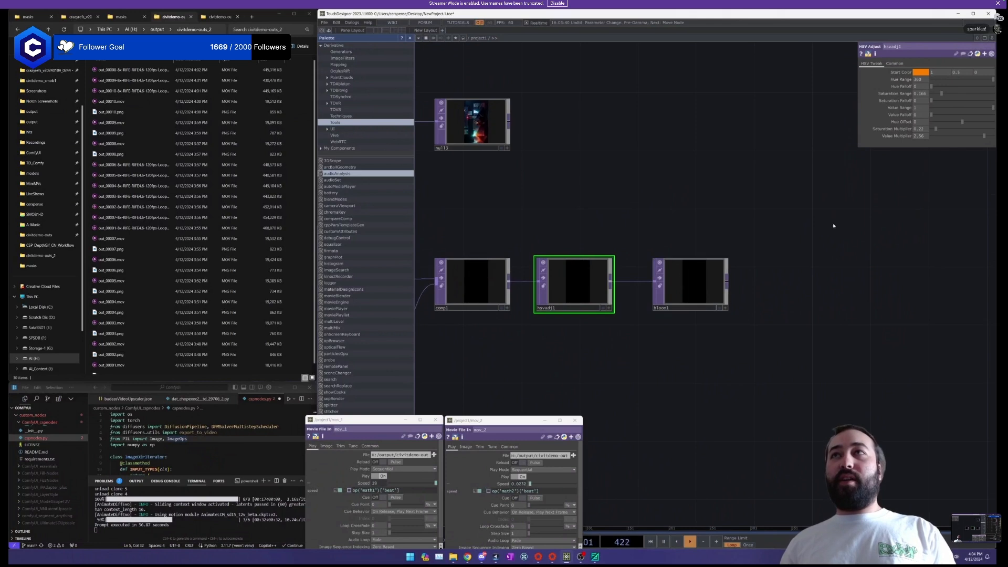
{"action": "left_click", "coordinate": [690, 268]}
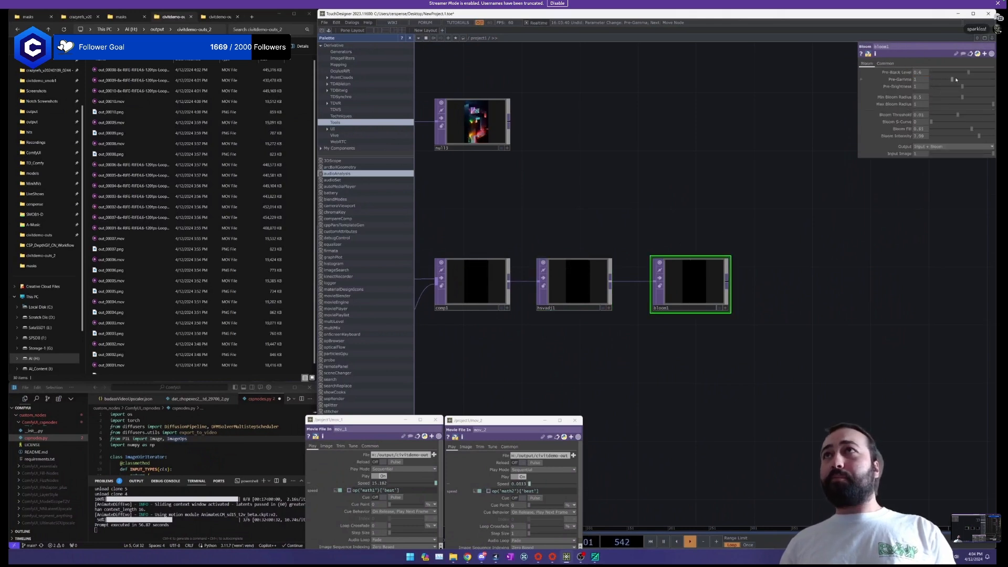
{"action": "left_click_drag", "start_coordinate": [978, 135], "coordinate": [954, 136]}
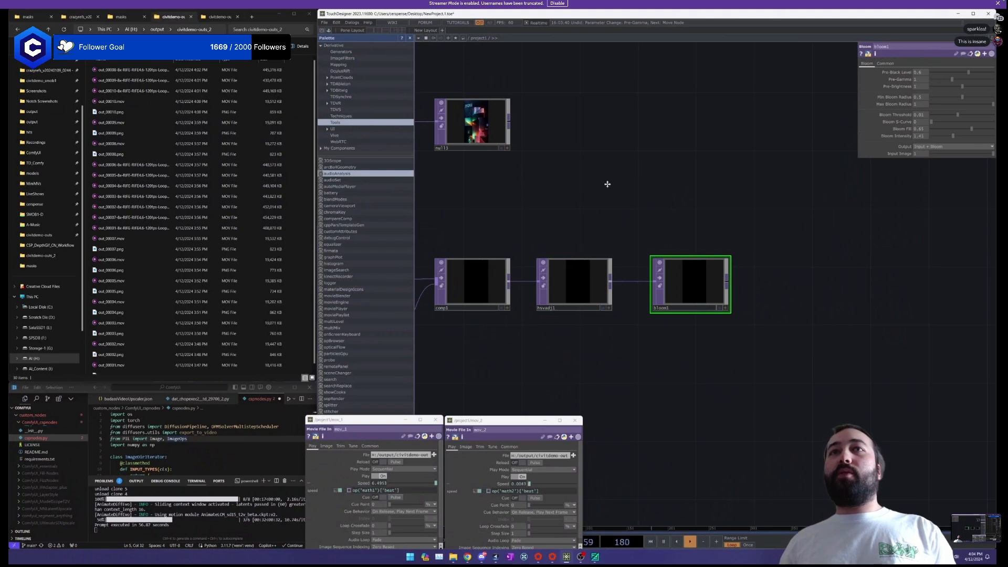
Add an HSV to RGB TOP after the kick row's Null, place it beside the Null and pause the timeline.
{"action": "left_click_drag", "start_coordinate": [637, 216], "coordinate": [863, 286]}
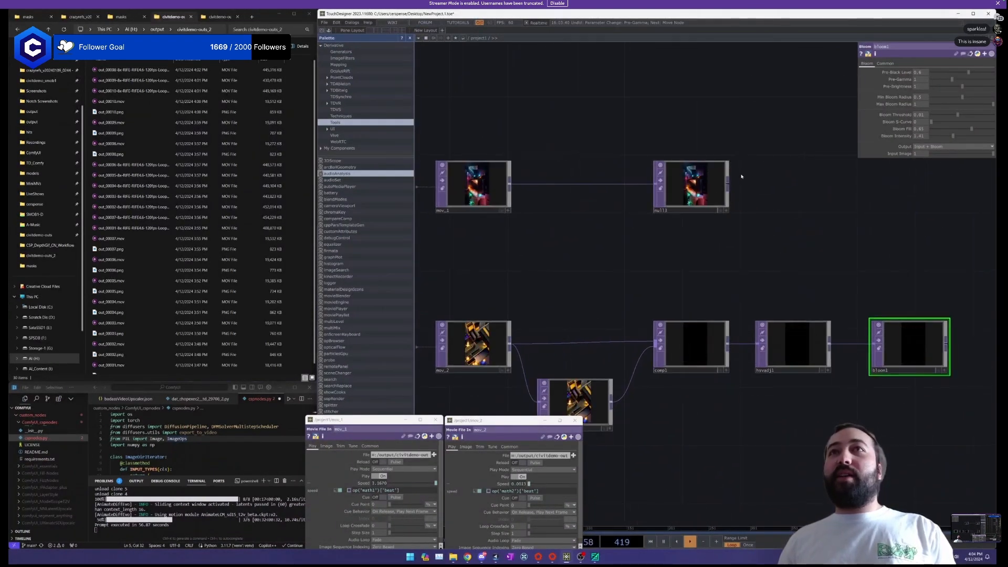
{"action": "left_click_drag", "start_coordinate": [805, 198], "coordinate": [748, 206]}
{"action": "left_click", "coordinate": [669, 194]}
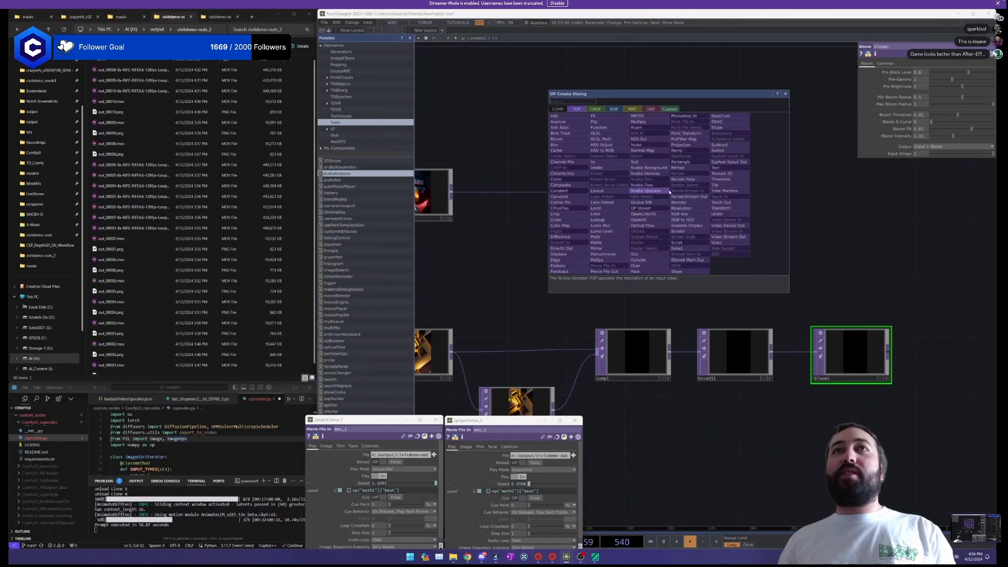
{"action": "left_click", "coordinate": [600, 152]}
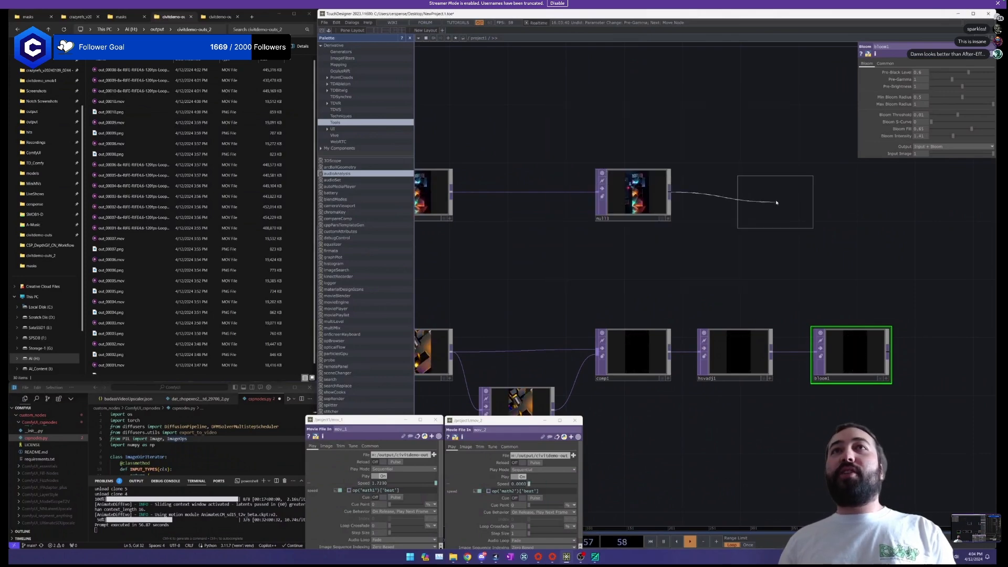
{"action": "left_click", "coordinate": [765, 202]}
{"action": "key", "text": "space"}
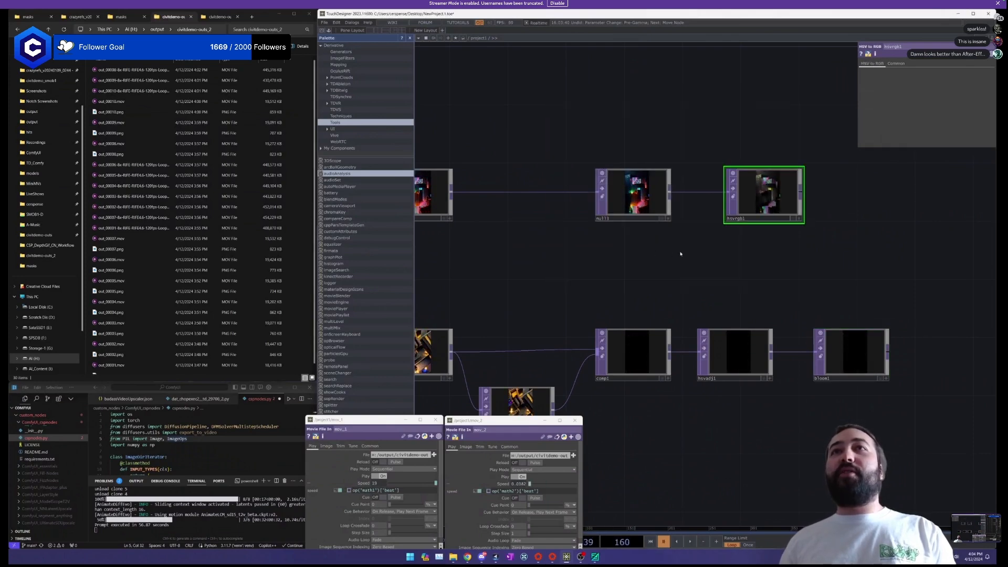
Examine the HSV to RGB output up close and compare its colors with the kick row's Null image.
{"action": "left_click_drag", "start_coordinate": [678, 252], "coordinate": [791, 268]}
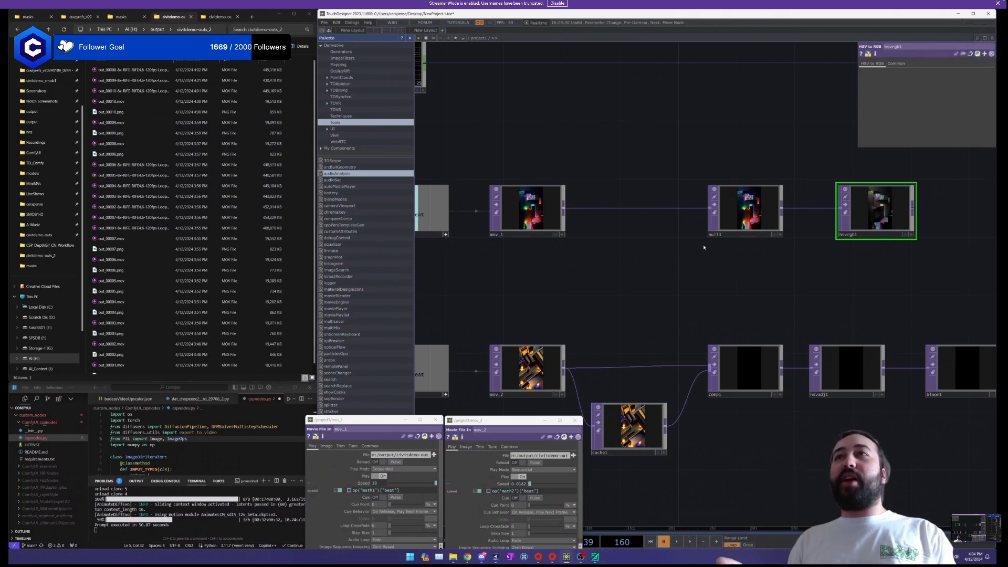
{"action": "left_click_drag", "start_coordinate": [738, 255], "coordinate": [650, 249]}
{"action": "scroll", "coordinate": [791, 204], "scroll_direction": "up", "scroll_amount": 7}
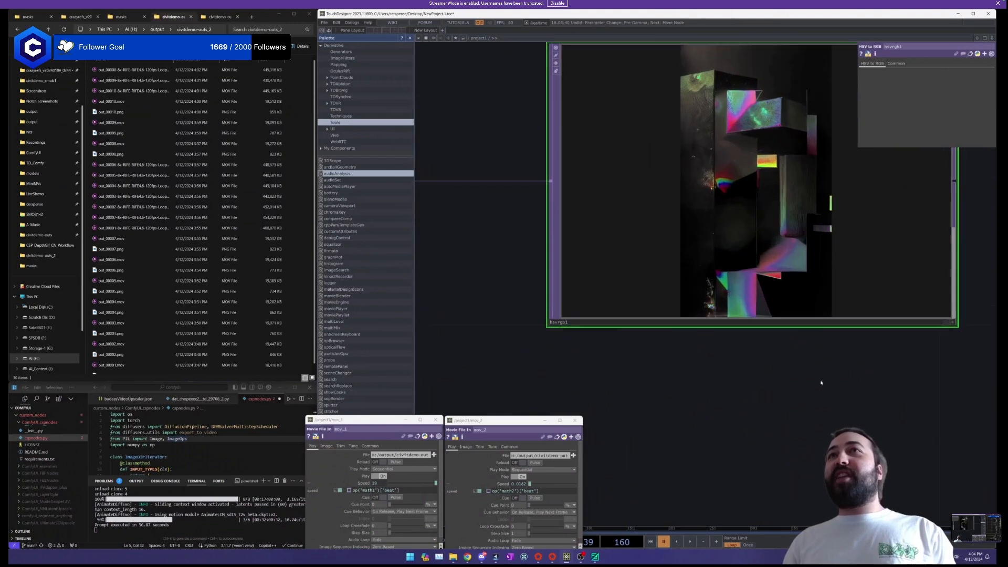
{"action": "left_click_drag", "start_coordinate": [820, 382], "coordinate": [746, 445]}
{"action": "scroll", "coordinate": [728, 253], "scroll_direction": "down", "scroll_amount": 5}
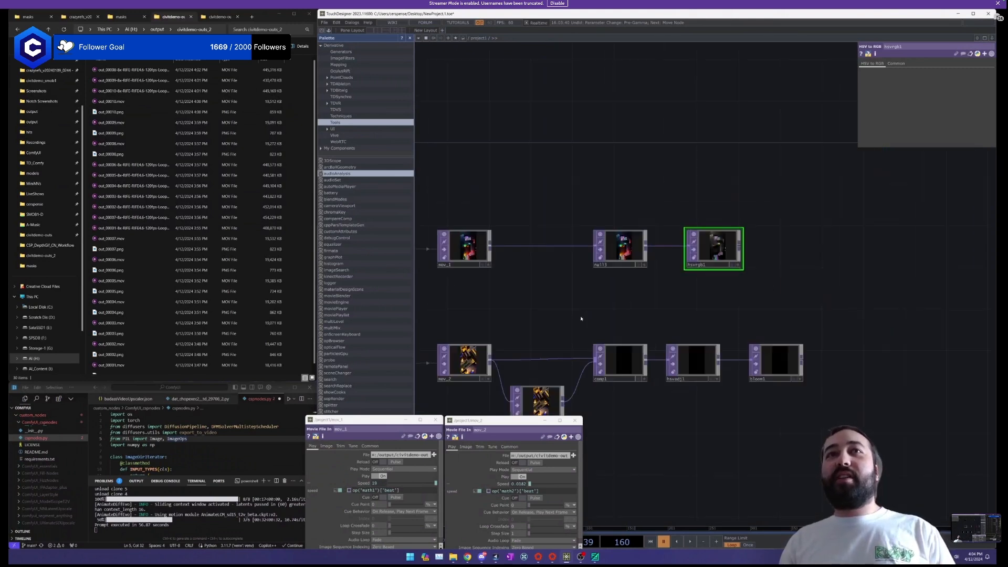
{"action": "scroll", "coordinate": [461, 244], "scroll_direction": "up", "scroll_amount": 5}
{"action": "scroll", "coordinate": [461, 244], "scroll_direction": "down", "scroll_amount": 5}
{"action": "left_click_drag", "start_coordinate": [639, 308], "coordinate": [383, 263]}
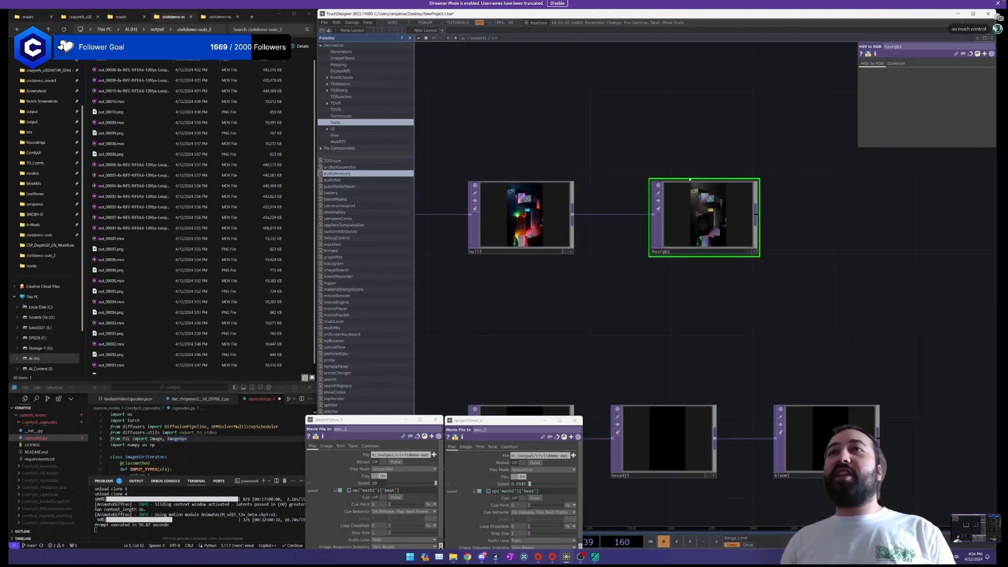
{"action": "scroll", "coordinate": [659, 191], "scroll_direction": "up", "scroll_amount": 5}
{"action": "left_click_drag", "start_coordinate": [650, 171], "coordinate": [708, 198]}
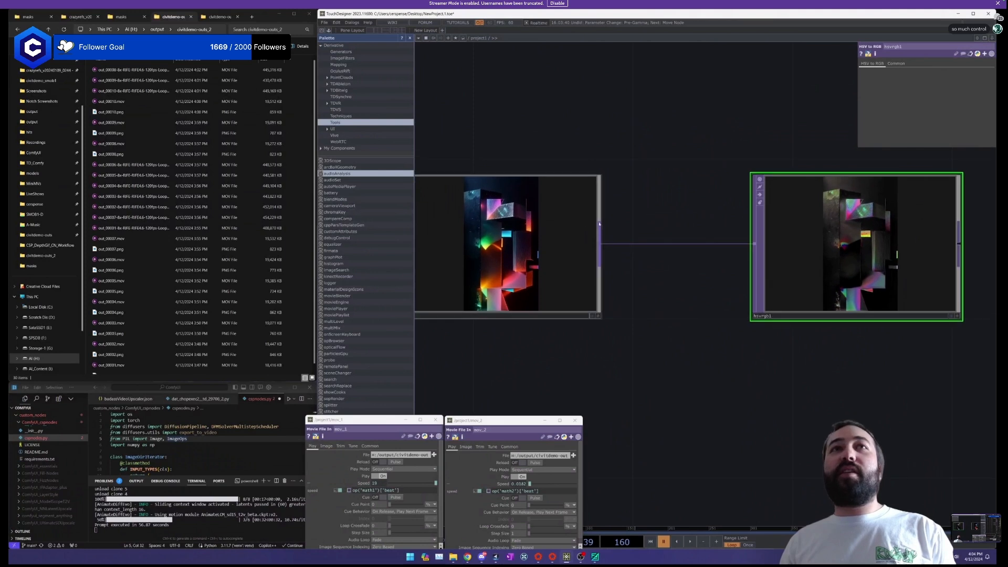
{"action": "scroll", "coordinate": [722, 302], "scroll_direction": "down", "scroll_amount": 2}
{"action": "scroll", "coordinate": [707, 300], "scroll_direction": "down", "scroll_amount": 4}
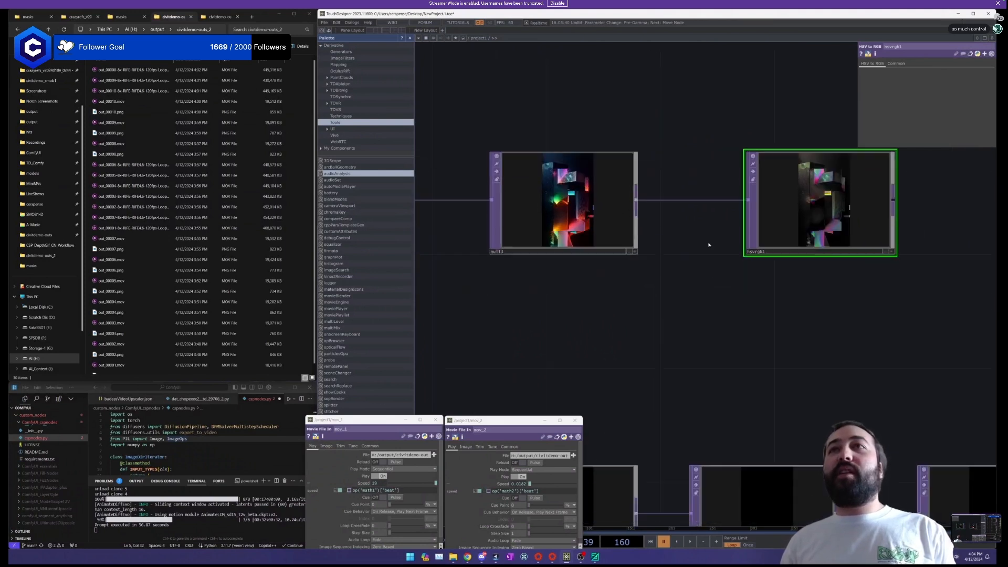
Add a Threshold TOP below the kick row, move the Null closer to mov_1 and connect the Null to the Threshold.
{"action": "left_click_drag", "start_coordinate": [712, 278], "coordinate": [620, 252]}
{"action": "left_click_drag", "start_coordinate": [567, 235], "coordinate": [684, 226]}
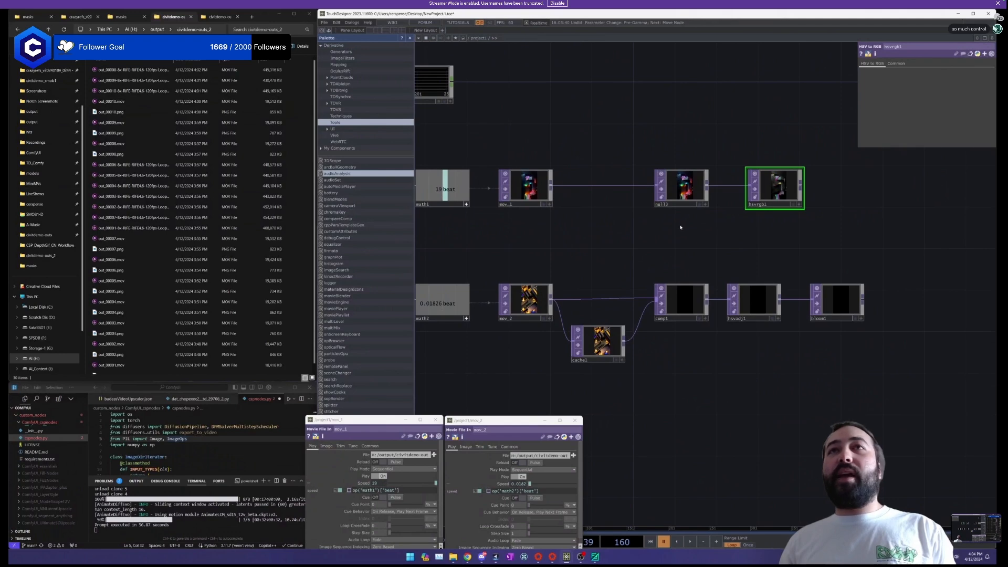
{"action": "key", "text": "Tab"}
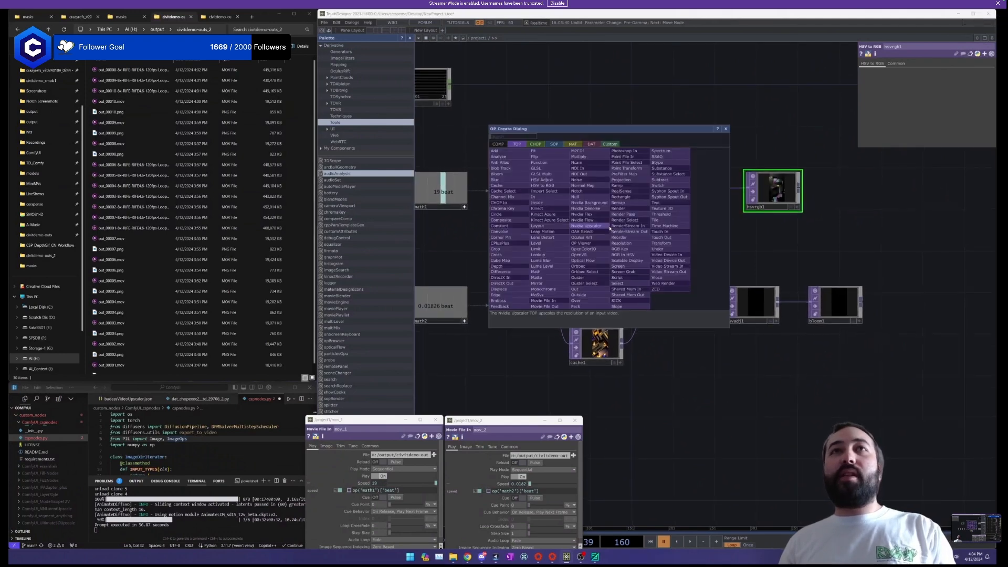
{"action": "left_click", "coordinate": [662, 214]}
{"action": "left_click", "coordinate": [622, 215]}
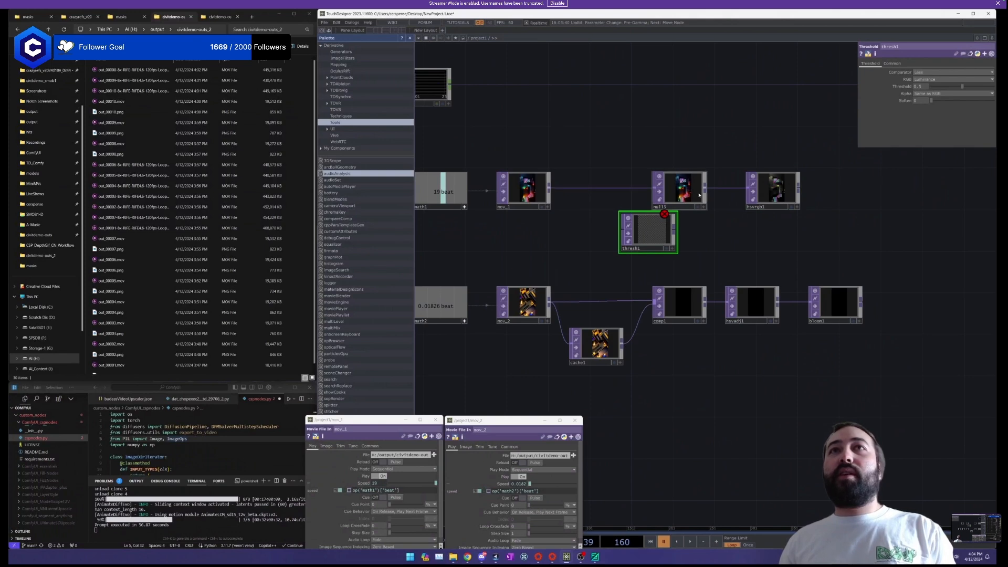
{"action": "left_click_drag", "start_coordinate": [699, 195], "coordinate": [620, 193]}
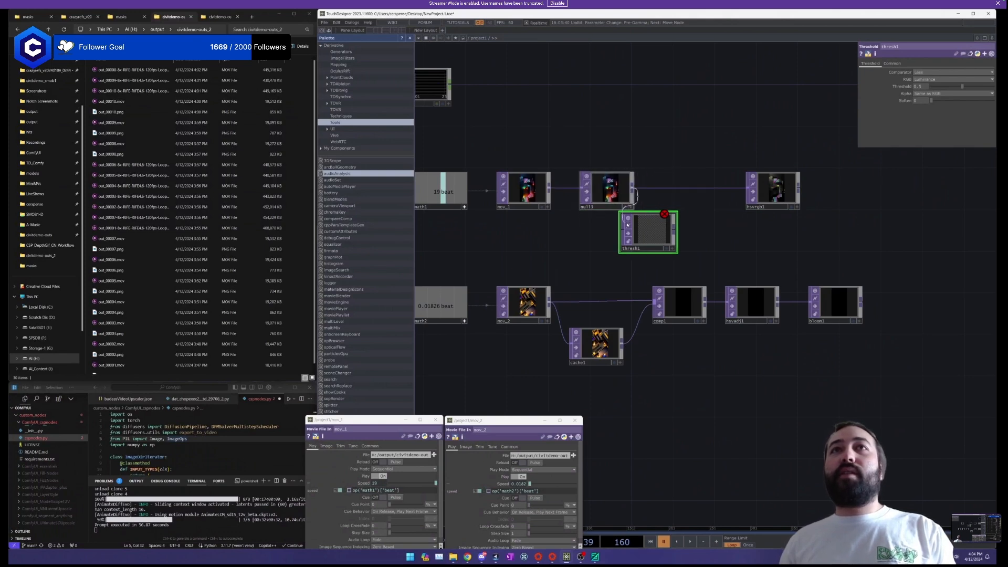
Set the Threshold TOP's threshold to about 0.17, checking the resulting mask of the mov_1 clip.
{"action": "scroll", "coordinate": [651, 230], "scroll_direction": "up", "scroll_amount": 5}
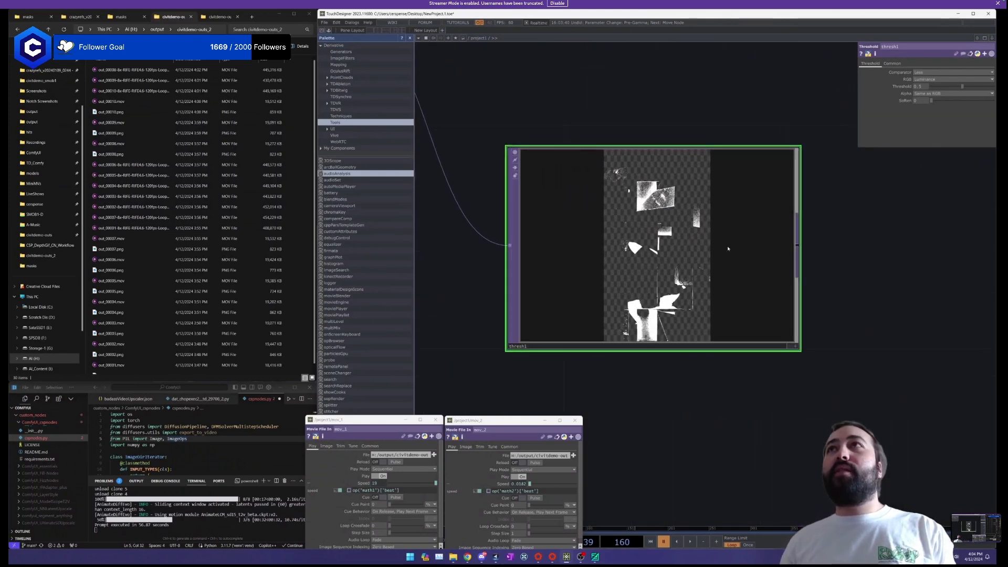
{"action": "scroll", "coordinate": [842, 239], "scroll_direction": "down", "scroll_amount": 2}
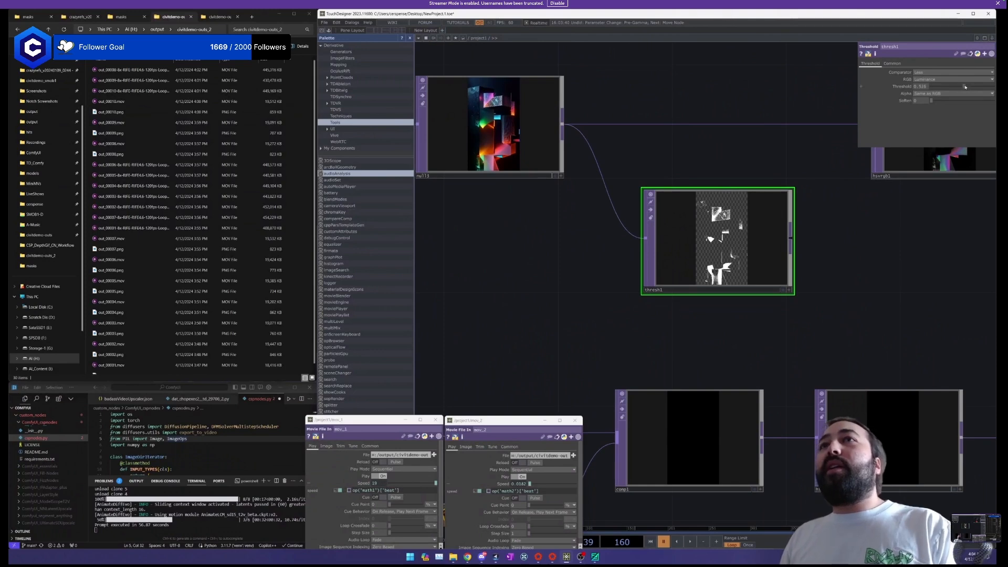
{"action": "left_click_drag", "start_coordinate": [964, 87], "coordinate": [879, 229]}
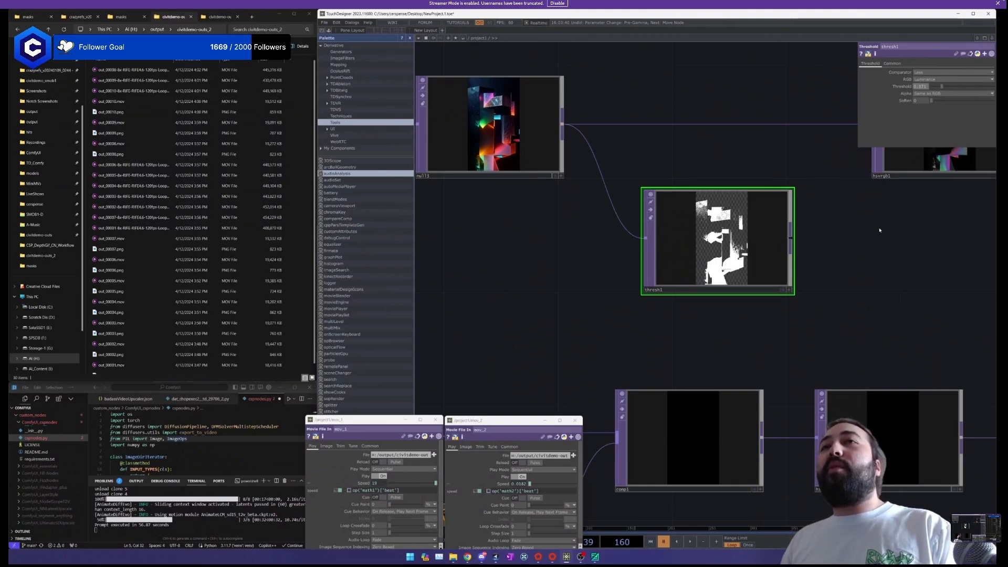
{"action": "scroll", "coordinate": [861, 244], "scroll_direction": "down", "scroll_amount": 4}
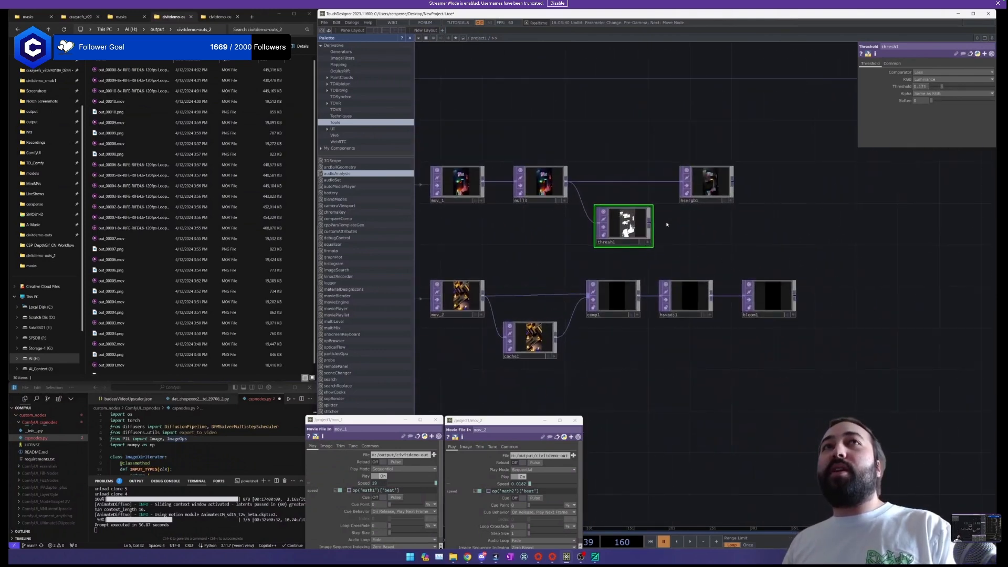
Move the Bloom TOP farther from the HSV Adjust and insert a Composite TOP on the wire between them.
{"action": "left_click", "coordinate": [687, 306]}
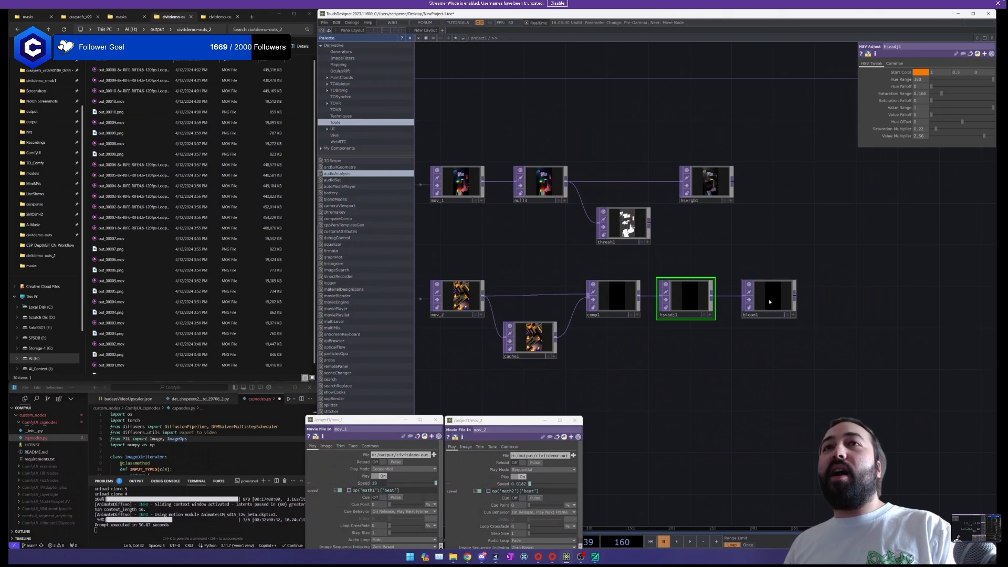
{"action": "left_click_drag", "start_coordinate": [769, 301], "coordinate": [822, 301]}
{"action": "left_click", "coordinate": [530, 339]}
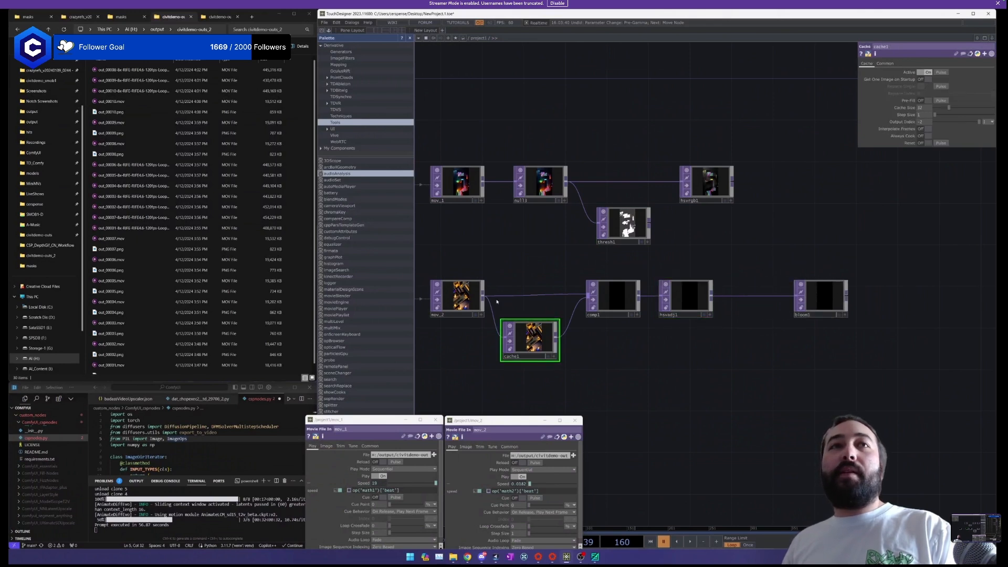
{"action": "left_click", "coordinate": [637, 230]}
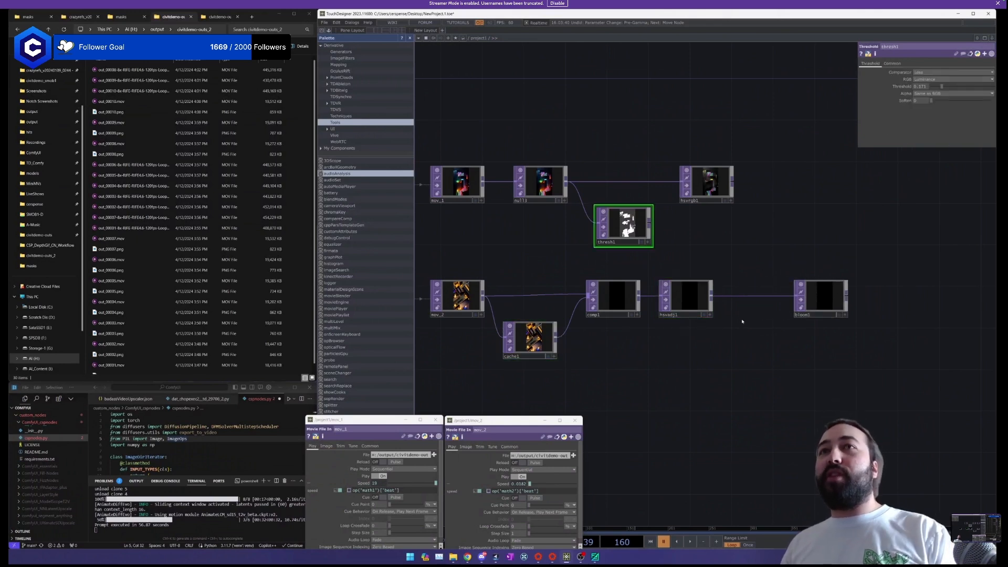
{"action": "left_click", "coordinate": [609, 296]}
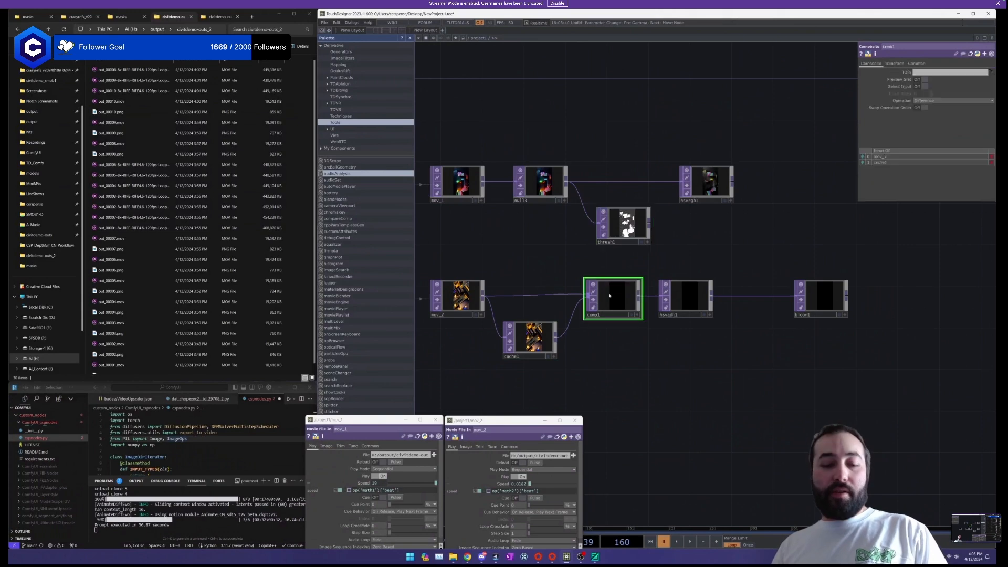
{"action": "key", "text": "Tab"}
{"action": "left_click", "coordinate": [702, 245]}
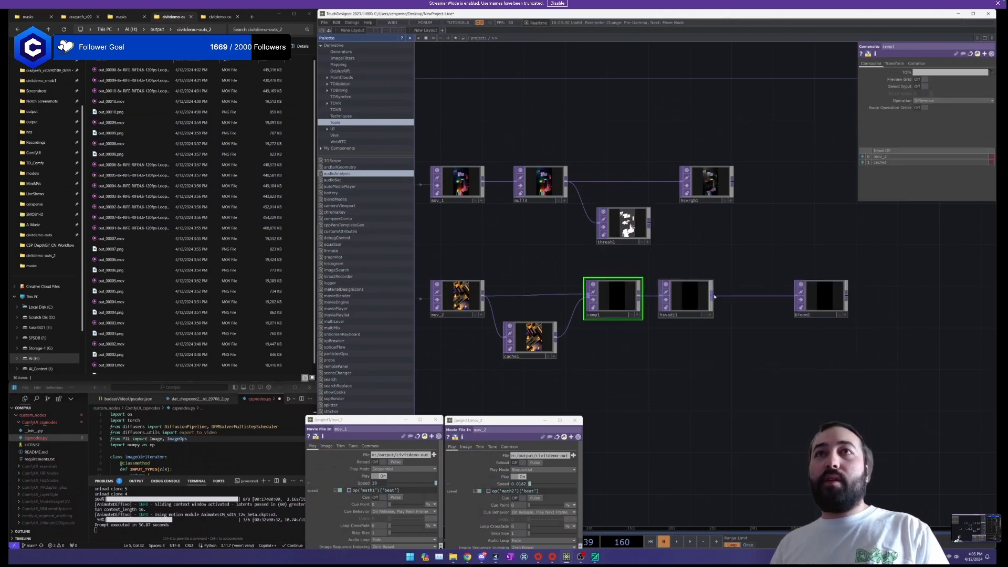
{"action": "key", "text": "Tab"}
{"action": "type", "text": "comp"}
{"action": "key", "text": "Return"}
{"action": "left_click", "coordinate": [714, 300]}
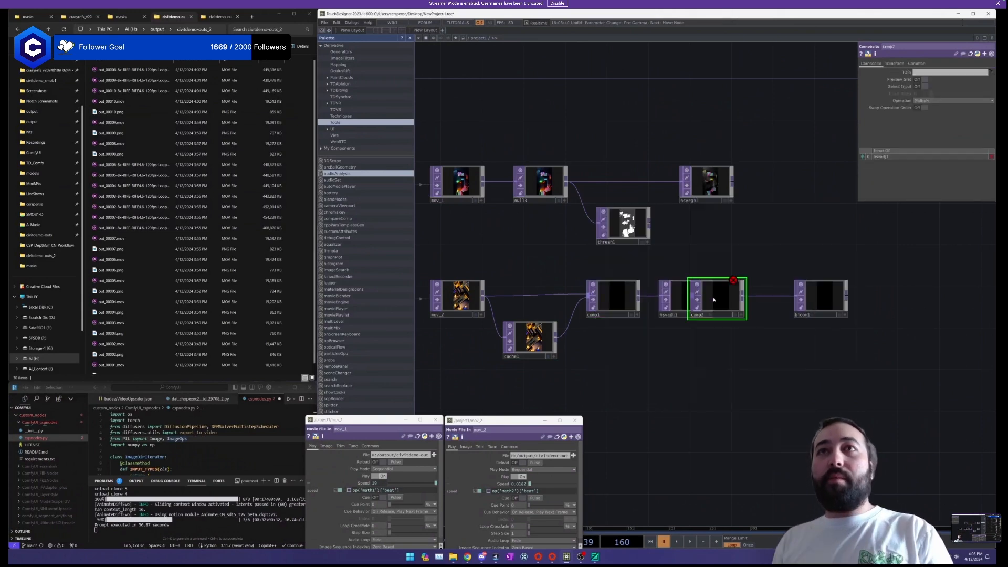
Place the new Composite and the Bloom at a height between the two rows and connect the Threshold to the Composite.
{"action": "left_click_drag", "start_coordinate": [720, 301], "coordinate": [751, 301]}
{"action": "left_click_drag", "start_coordinate": [826, 302], "coordinate": [857, 302]}
{"action": "left_click_drag", "start_coordinate": [756, 299], "coordinate": [766, 258]}
{"action": "left_click_drag", "start_coordinate": [865, 295], "coordinate": [856, 260]}
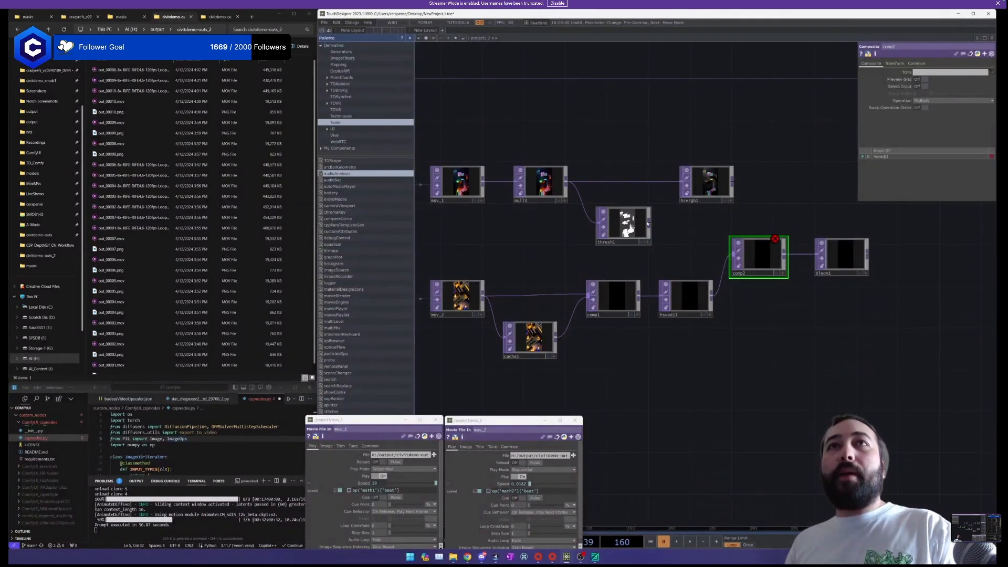
{"action": "left_click", "coordinate": [735, 262]}
Set the Threshold TOP's alpha to One.
{"action": "scroll", "coordinate": [682, 249], "scroll_direction": "up", "scroll_amount": 3}
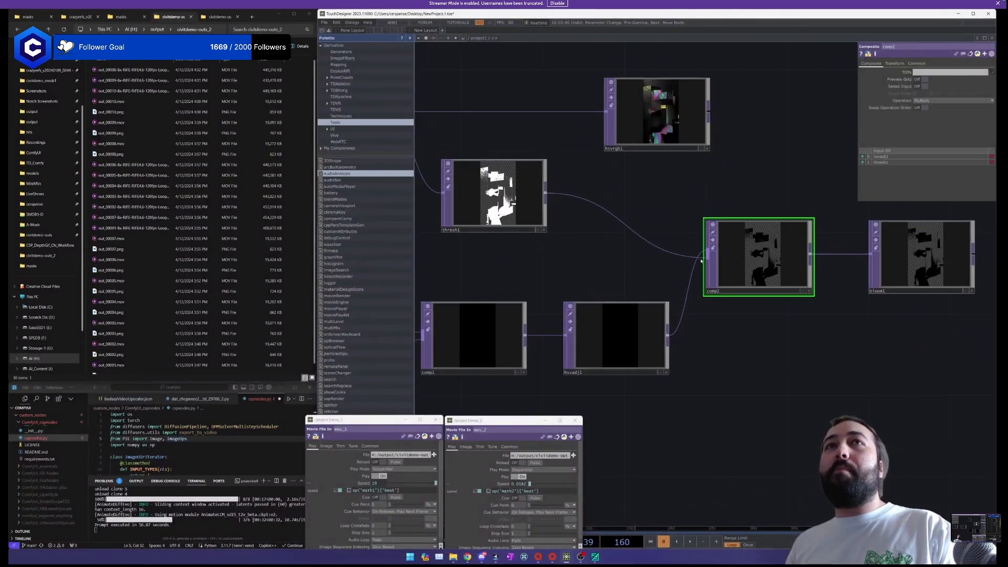
{"action": "left_click_drag", "start_coordinate": [625, 228], "coordinate": [640, 228]}
{"action": "left_click", "coordinate": [626, 227]}
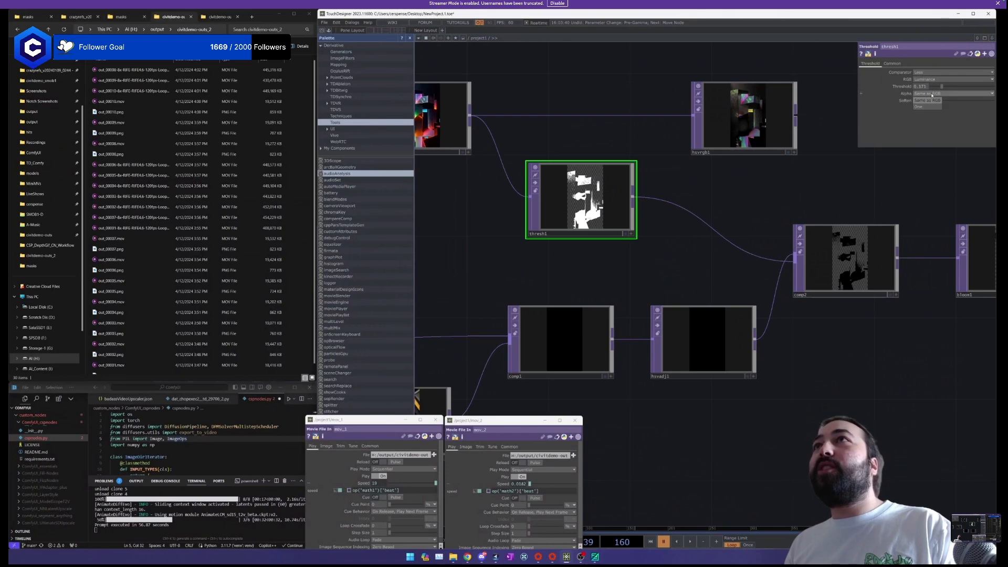
{"action": "left_click", "coordinate": [924, 108]}
Check the new Composite's Multiply output and examine the Threshold mask up close.
{"action": "left_click_drag", "start_coordinate": [692, 188], "coordinate": [629, 181]}
{"action": "left_click", "coordinate": [764, 282]}
{"action": "left_click_drag", "start_coordinate": [777, 332], "coordinate": [717, 334]}
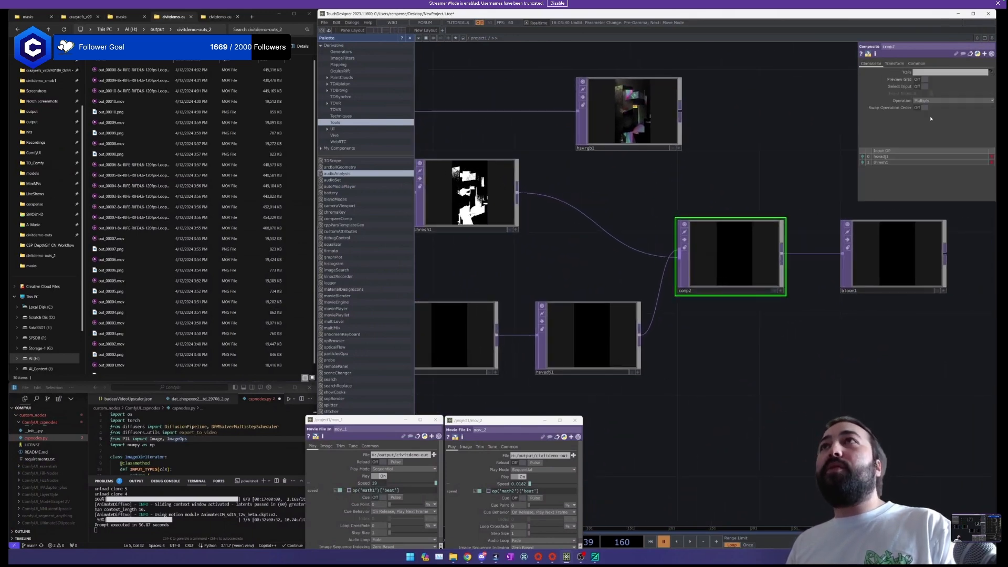
{"action": "left_click_drag", "start_coordinate": [575, 259], "coordinate": [640, 266]}
{"action": "scroll", "coordinate": [541, 207], "scroll_direction": "up", "scroll_amount": 8}
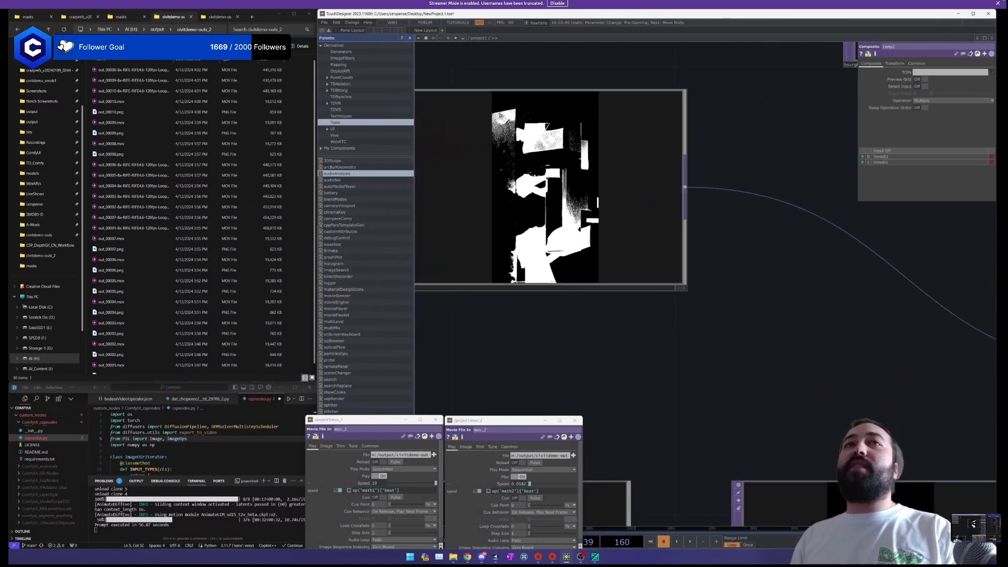
{"action": "left_click_drag", "start_coordinate": [680, 356], "coordinate": [794, 368]}
{"action": "left_click", "coordinate": [665, 263]}
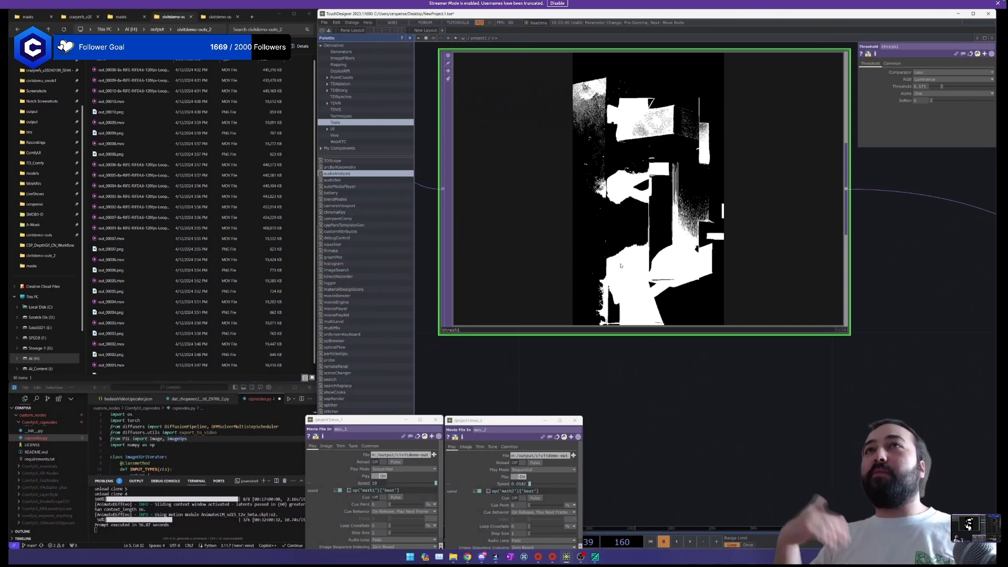
Play the timeline and compare the Threshold mask and HSV Adjust output with the Composite and Bloom results.
{"action": "scroll", "coordinate": [744, 358], "scroll_direction": "down", "scroll_amount": 2}
{"action": "key", "text": "h"}
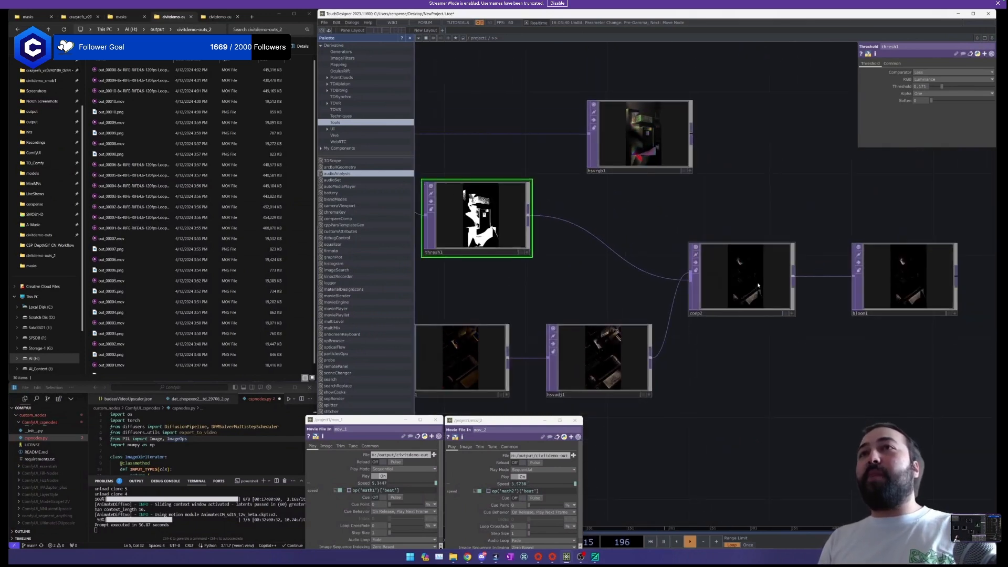
{"action": "scroll", "coordinate": [757, 283], "scroll_direction": "up", "scroll_amount": 5}
{"action": "scroll", "coordinate": [755, 283], "scroll_direction": "down", "scroll_amount": 5}
{"action": "left_click_drag", "start_coordinate": [671, 356], "coordinate": [717, 339]}
{"action": "left_click", "coordinate": [715, 333]}
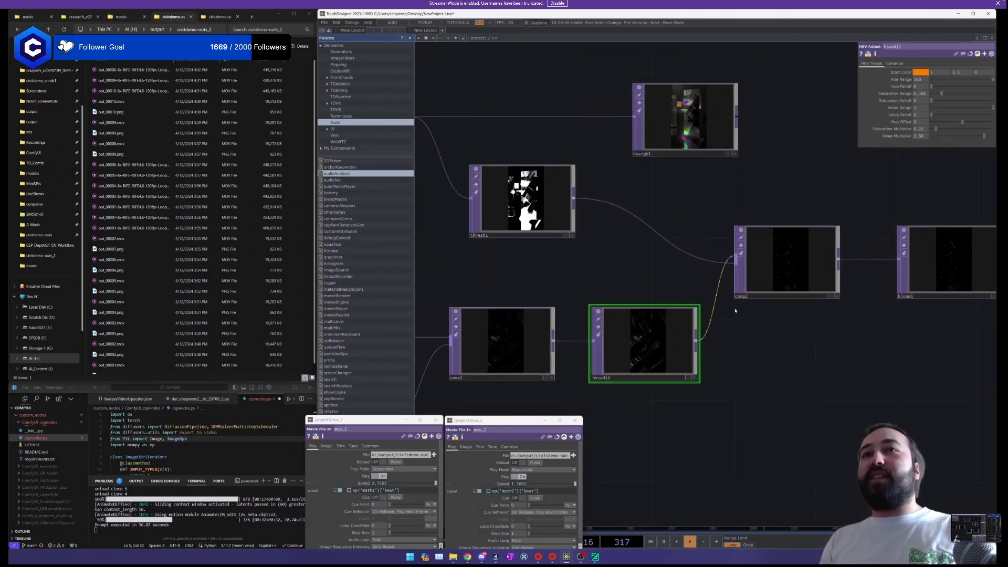
{"action": "left_click", "coordinate": [529, 200]}
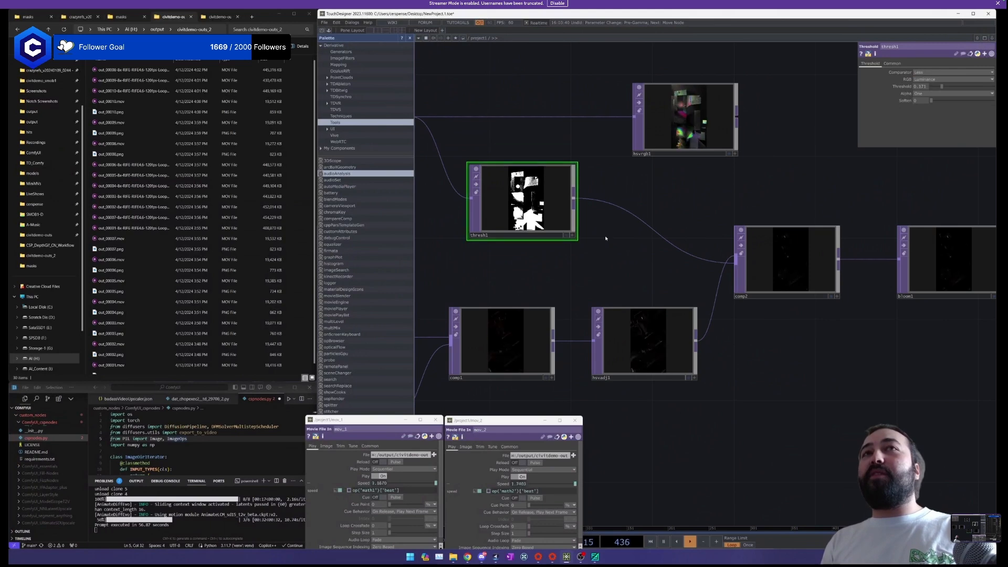
{"action": "left_click_drag", "start_coordinate": [557, 252], "coordinate": [456, 257]}
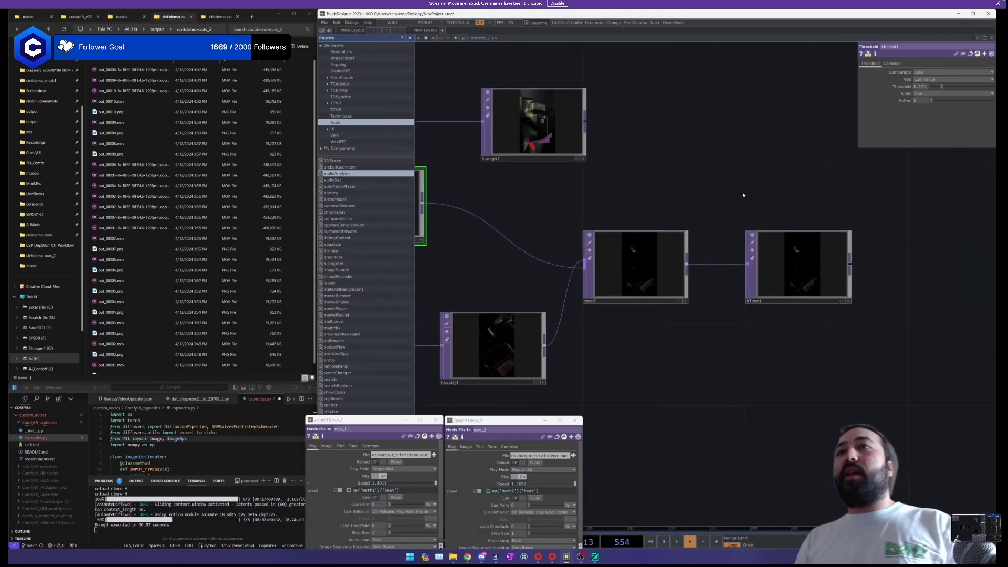
Add a new Composite TOP to the network, placed between the HSV to RGB and Bloom nodes.
{"action": "scroll", "coordinate": [716, 194], "scroll_direction": "down", "scroll_amount": 2}
{"action": "left_click", "coordinate": [684, 256]}
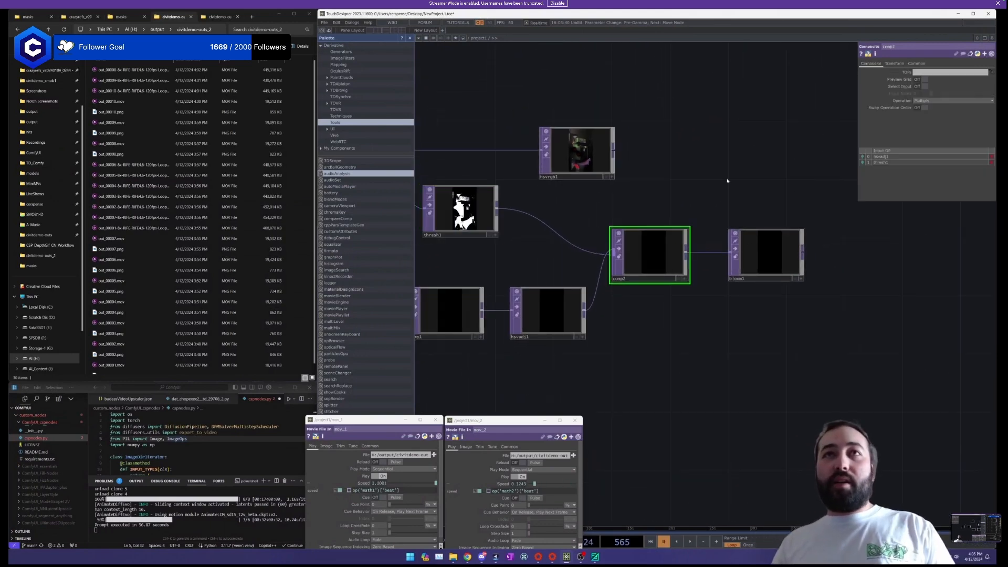
{"action": "left_click", "coordinate": [726, 180]}
{"action": "left_click", "coordinate": [602, 147]}
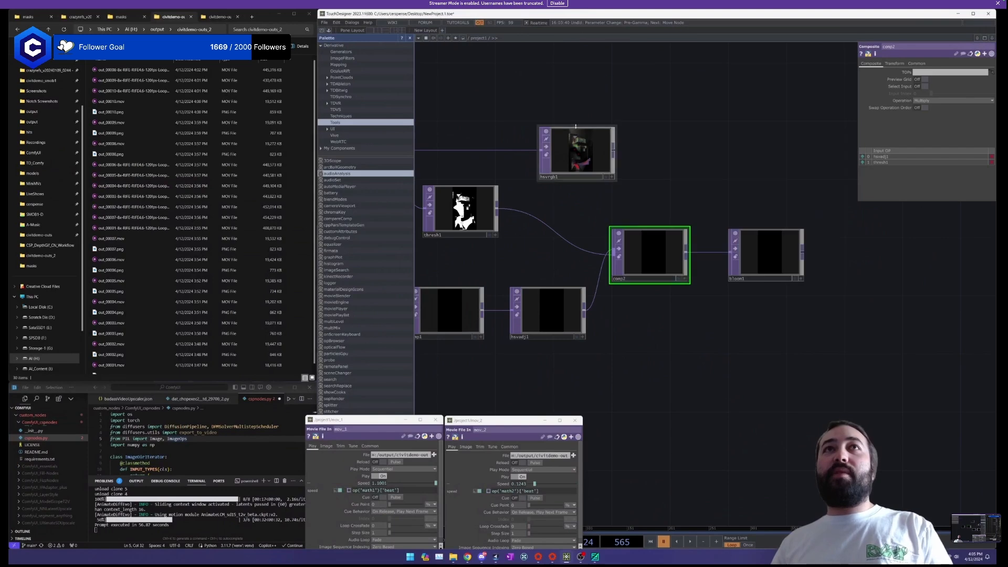
{"action": "left_click", "coordinate": [603, 148]}
{"action": "key", "text": "Tab"}
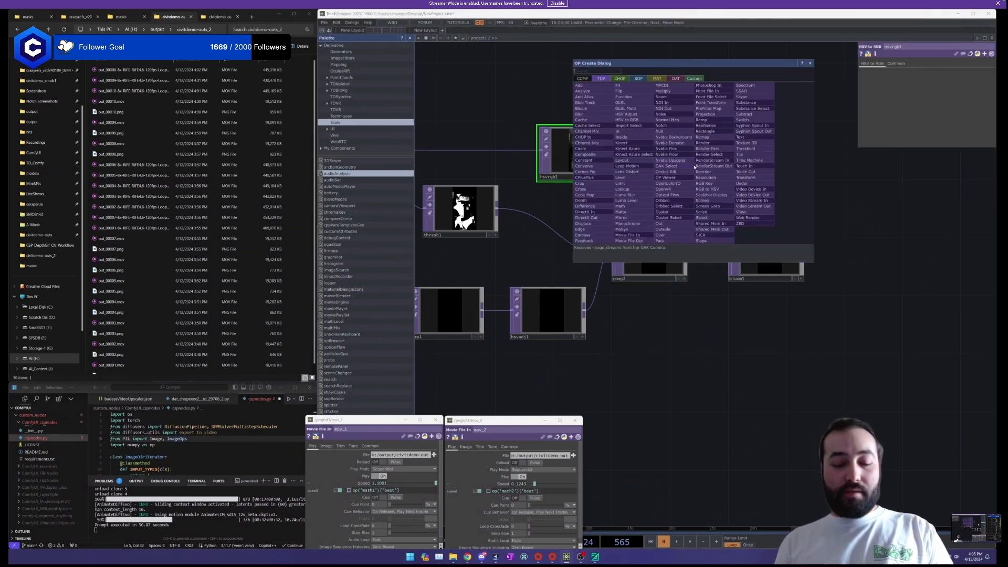
{"action": "type", "text": "comp"}
{"action": "key", "text": "Return"}
{"action": "left_click_drag", "start_coordinate": [694, 167], "coordinate": [766, 167]}
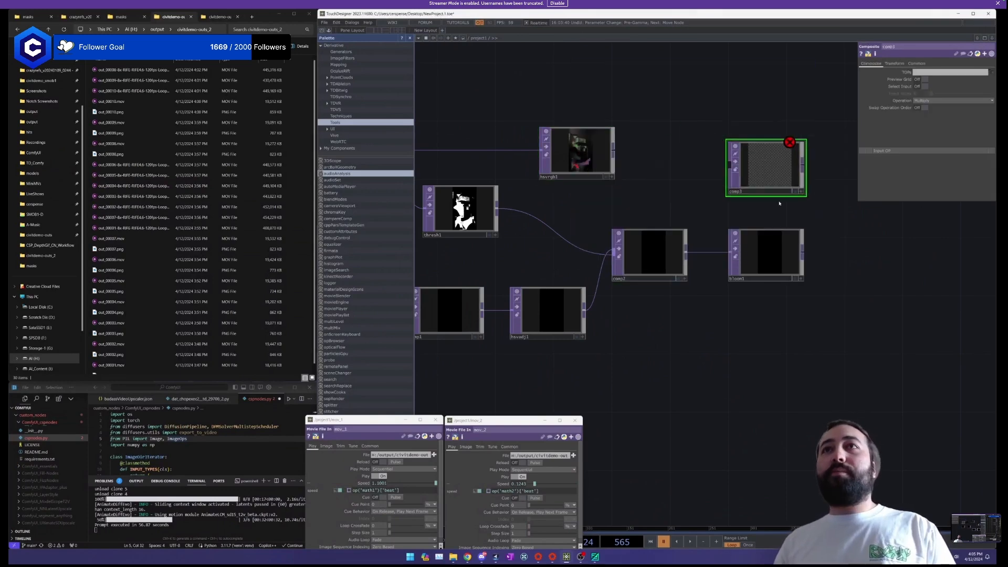
Connect the Bloom and HSV to RGB outputs to the new Composite and set its operation to Add.
{"action": "left_click_drag", "start_coordinate": [811, 199], "coordinate": [722, 194]}
{"action": "left_click_drag", "start_coordinate": [660, 171], "coordinate": [728, 160]}
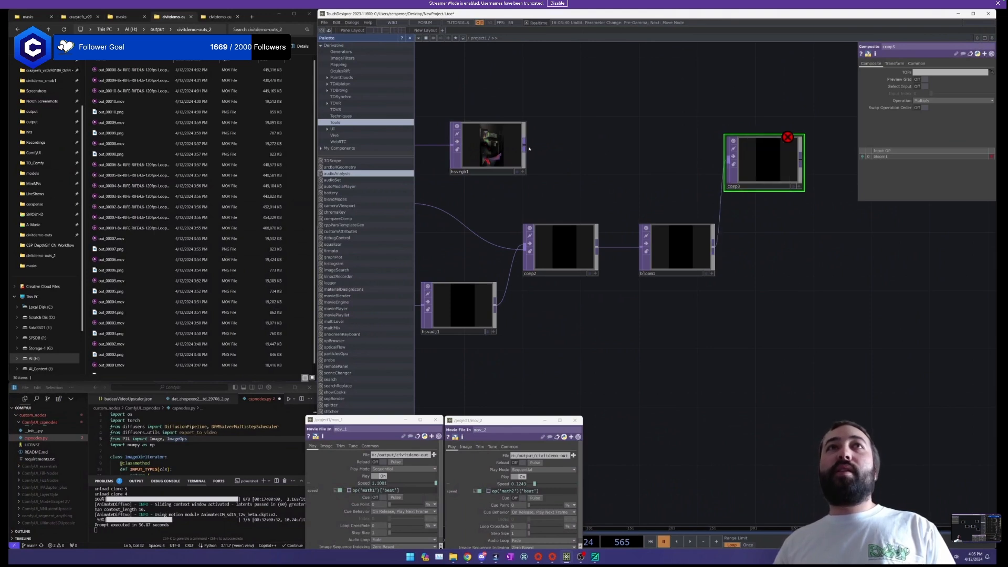
{"action": "left_click_drag", "start_coordinate": [525, 148], "coordinate": [763, 160]}
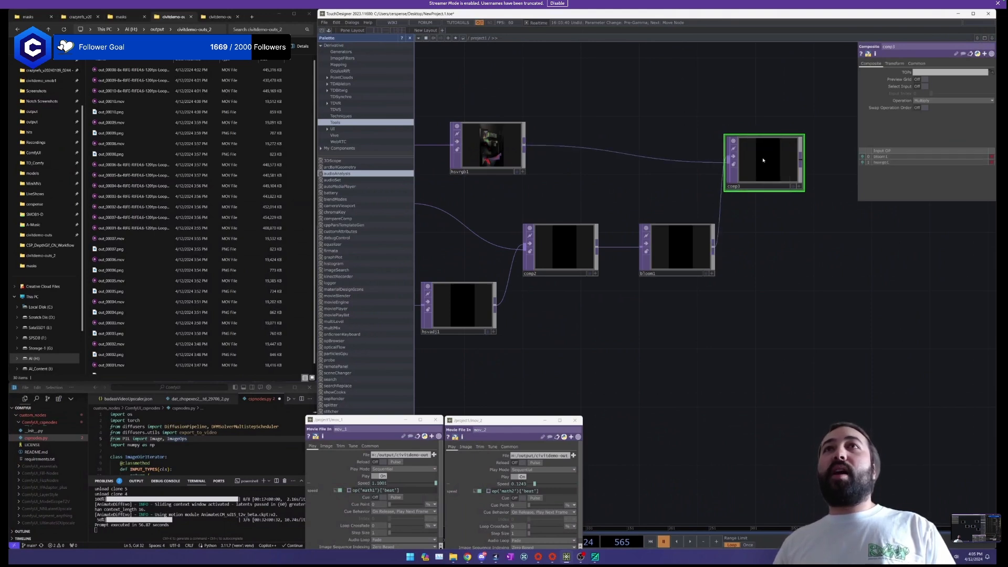
{"action": "left_click", "coordinate": [950, 99]}
{"action": "left_click", "coordinate": [929, 108]}
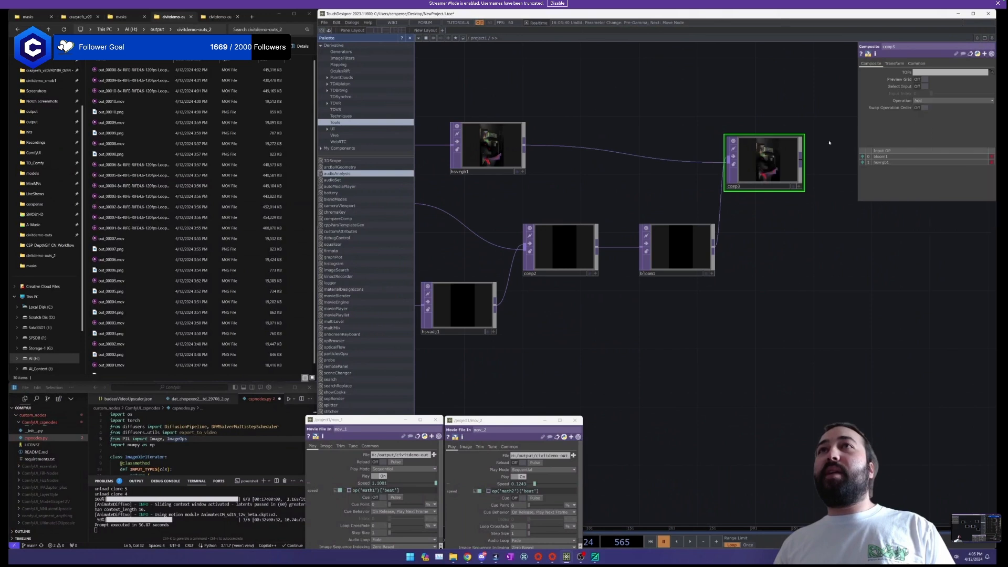
Shift the new Composite node slightly and open its output in a floating viewer window beside the network.
{"action": "left_click_drag", "start_coordinate": [774, 160], "coordinate": [788, 155]}
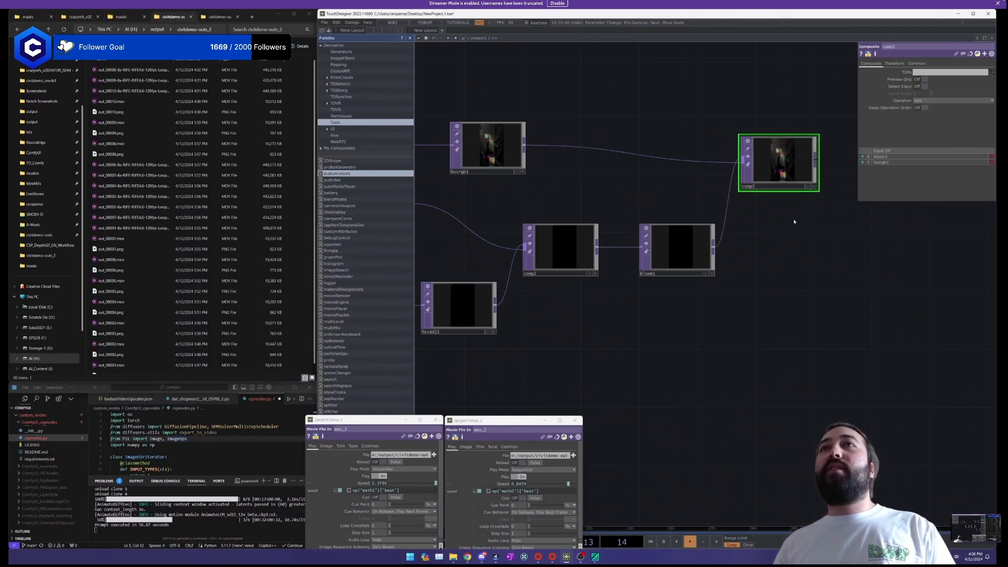
{"action": "scroll", "coordinate": [748, 211], "scroll_direction": "up", "scroll_amount": 5}
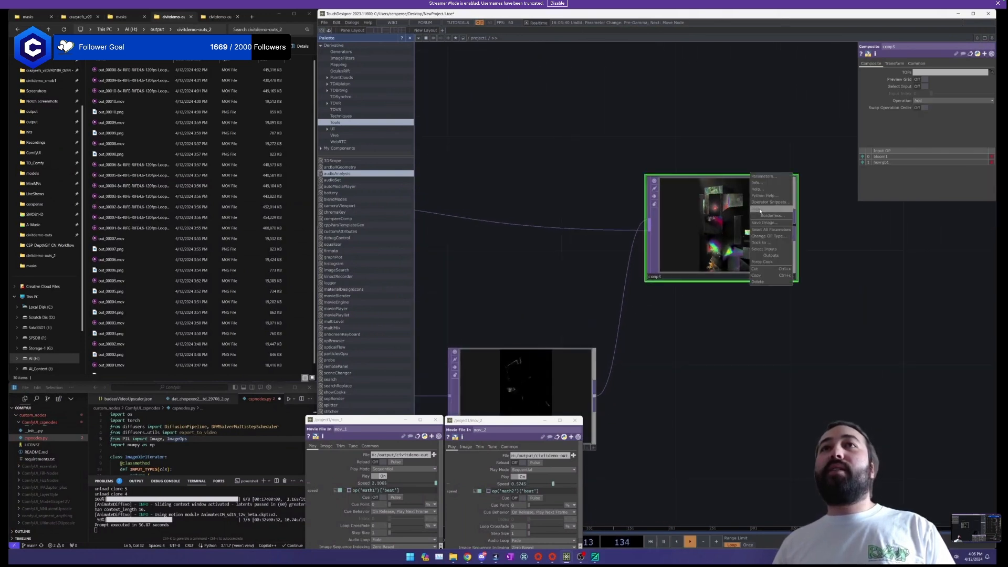
{"action": "left_click", "coordinate": [762, 202]}
{"action": "left_click_drag", "start_coordinate": [762, 54], "coordinate": [867, 117]}
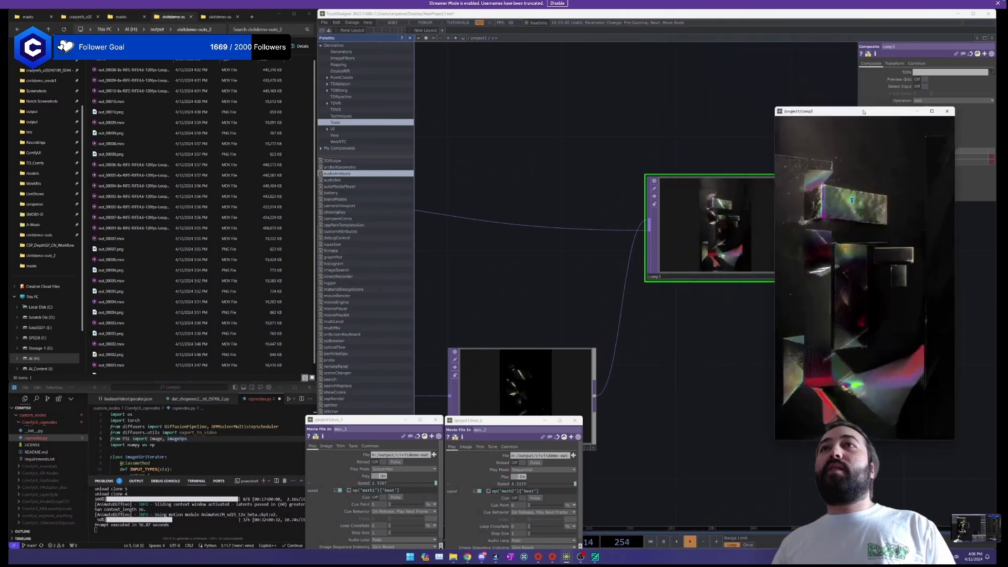
Set the Threshold node's threshold to 0.42, moving the floating output viewer clear of the parameters.
{"action": "scroll", "coordinate": [676, 240], "scroll_direction": "down", "scroll_amount": 5}
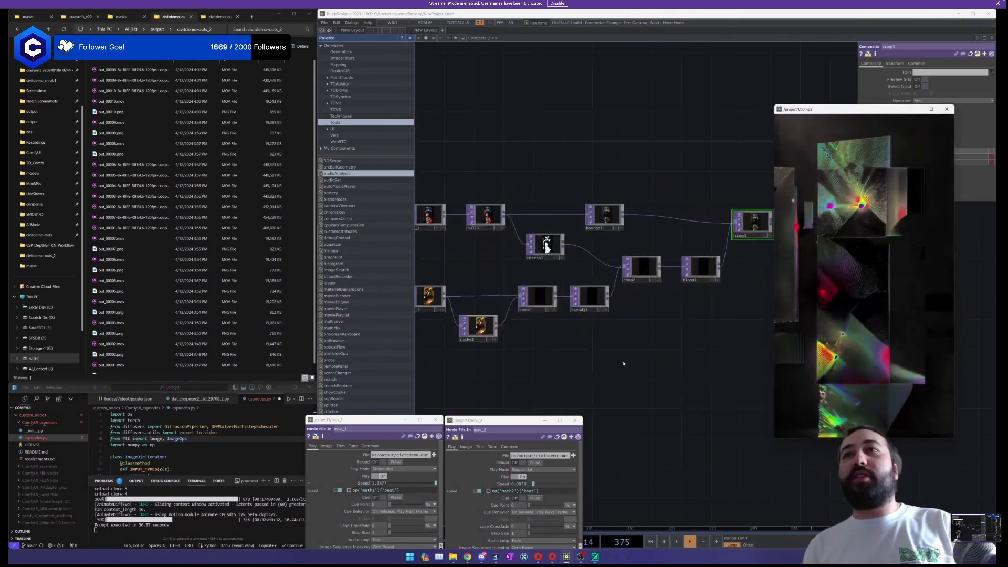
{"action": "left_click_drag", "start_coordinate": [623, 362], "coordinate": [578, 382]}
{"action": "scroll", "coordinate": [628, 315], "scroll_direction": "up", "scroll_amount": 3}
{"action": "left_click", "coordinate": [449, 247]}
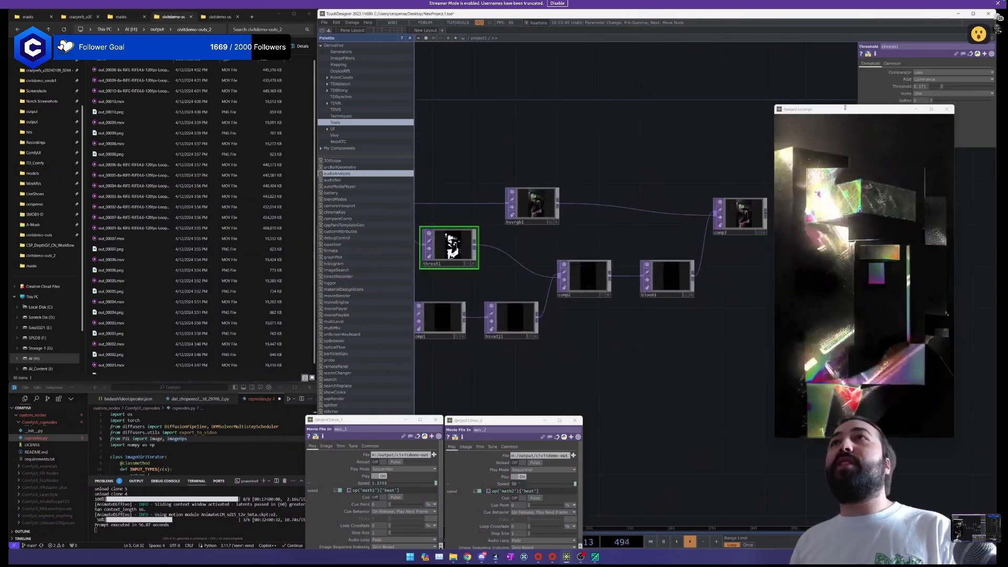
{"action": "left_click_drag", "start_coordinate": [861, 109], "coordinate": [714, 106]}
{"action": "left_click_drag", "start_coordinate": [950, 88], "coordinate": [958, 87]}
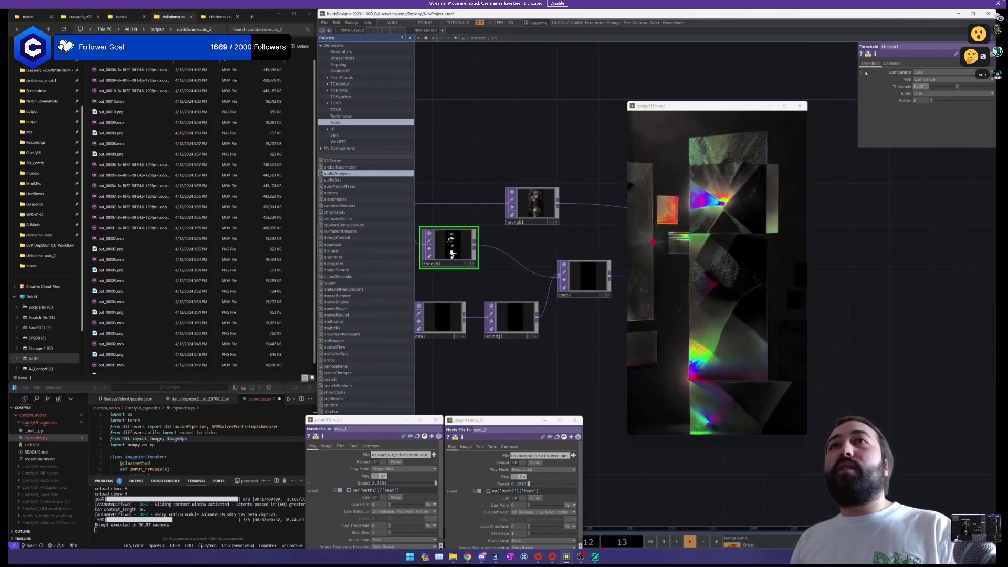
{"action": "left_click_drag", "start_coordinate": [736, 109], "coordinate": [845, 100]}
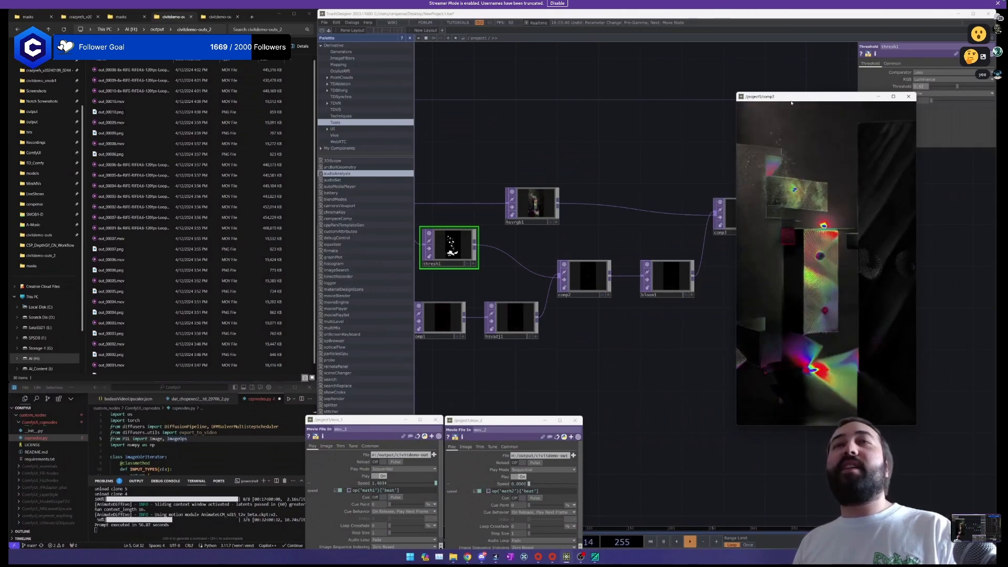
{"action": "left_click_drag", "start_coordinate": [791, 103], "coordinate": [792, 97]}
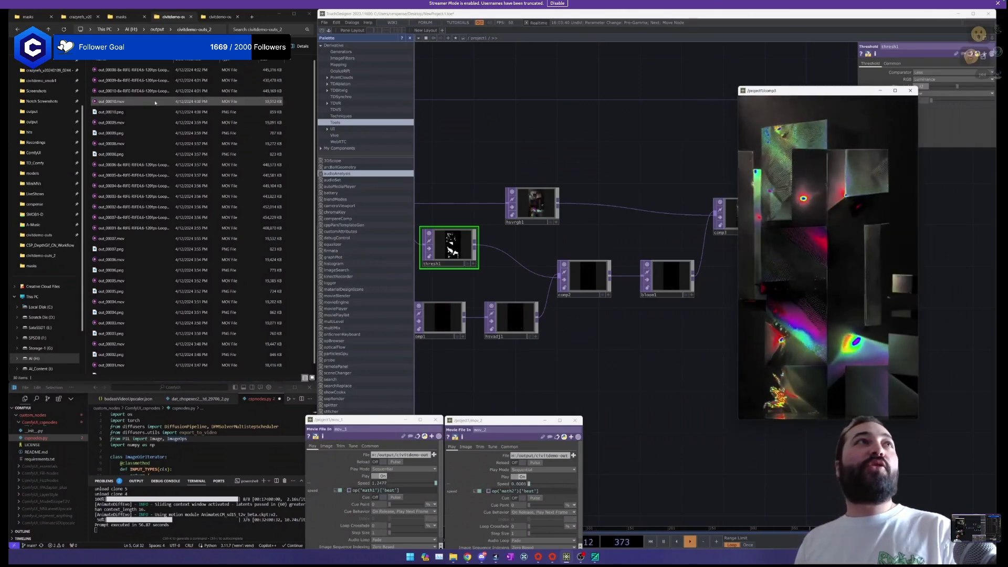
Swap the source video for another interpolated 120fps clip from the civitdemo-outs_2 folder and raise the threshold.
{"action": "left_click", "coordinate": [131, 70]}
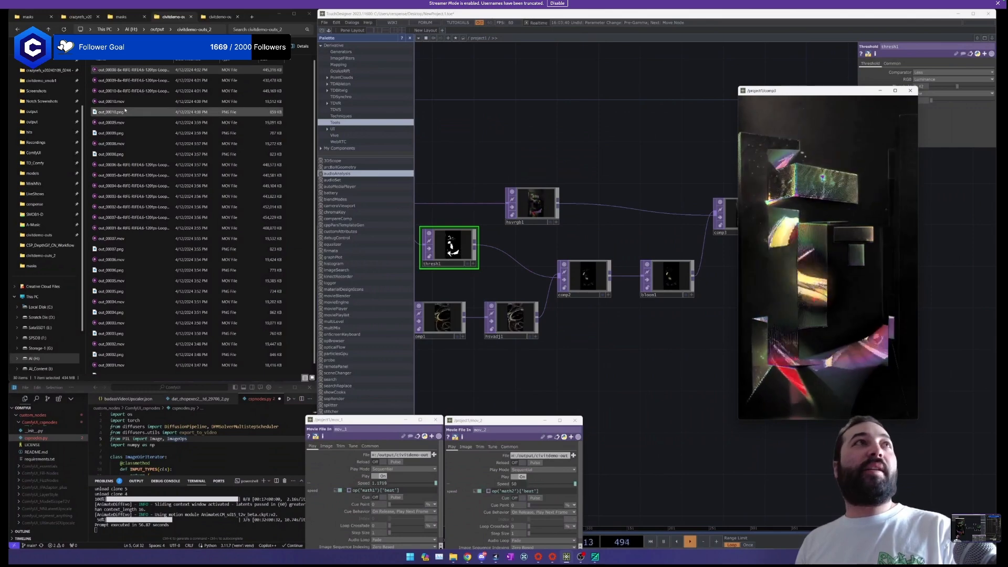
{"action": "left_click", "coordinate": [134, 91]}
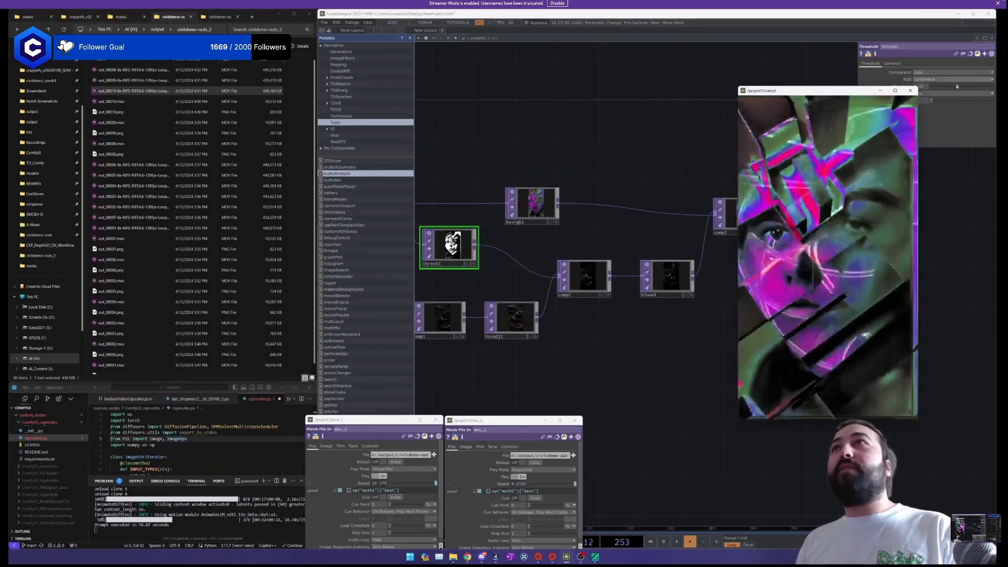
{"action": "left_click_drag", "start_coordinate": [941, 87], "coordinate": [935, 87]}
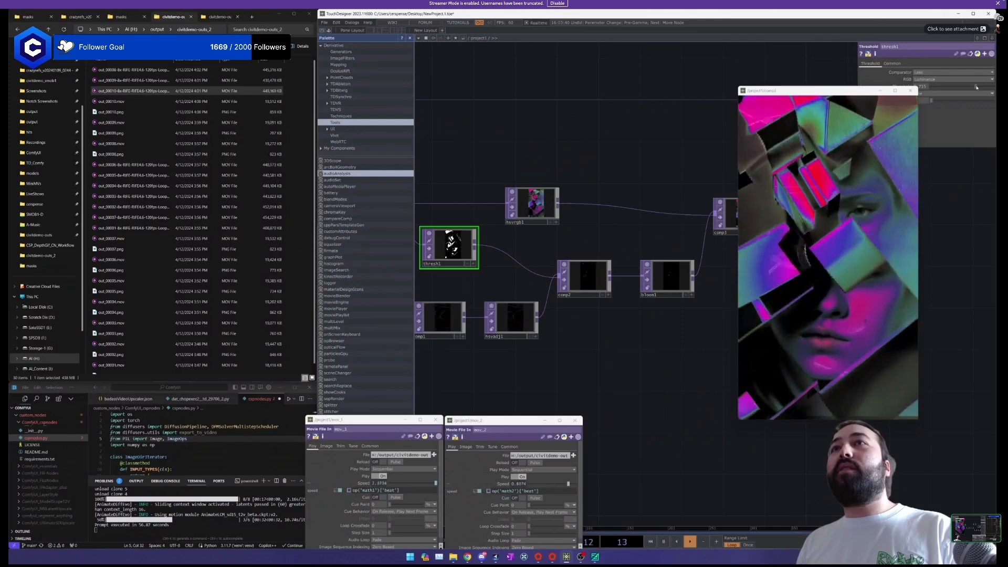
Raise the Bloom intensity on the Bloom node, keeping the floating output viewer clear of its parameters.
{"action": "left_click", "coordinate": [593, 290]}
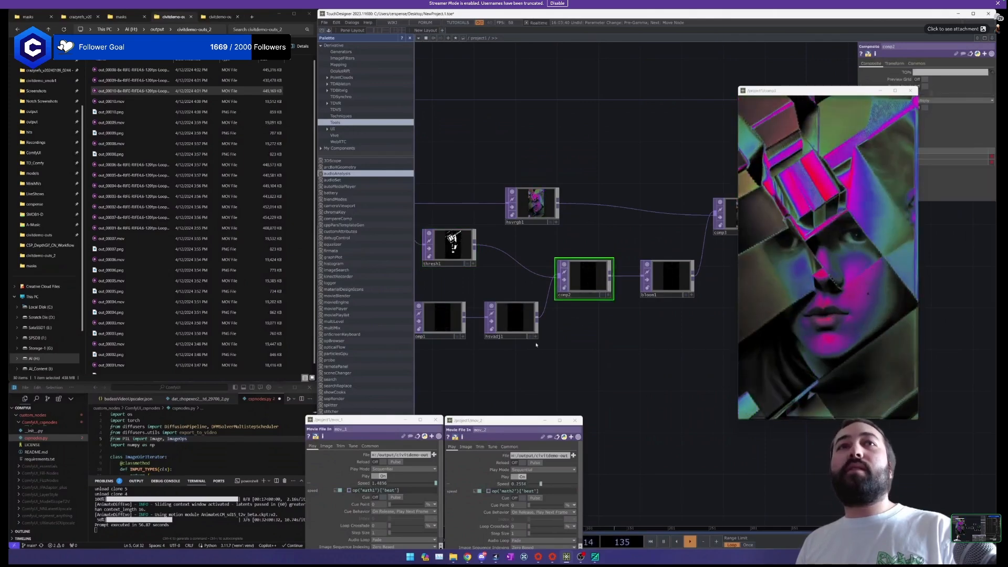
{"action": "left_click", "coordinate": [509, 322]}
{"action": "left_click_drag", "start_coordinate": [844, 94], "coordinate": [788, 134]}
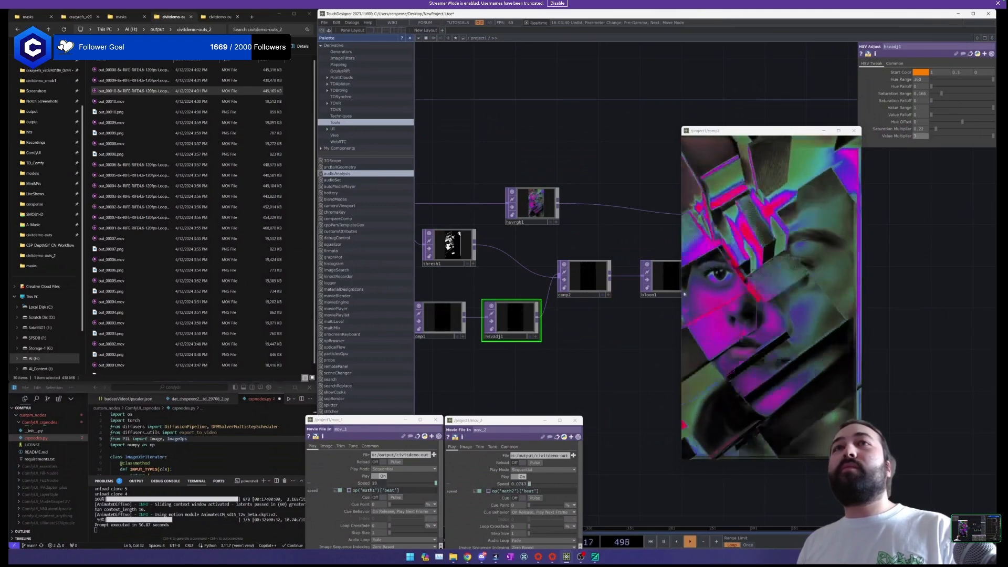
{"action": "left_click_drag", "start_coordinate": [653, 317], "coordinate": [617, 315]}
{"action": "left_click", "coordinate": [624, 292]}
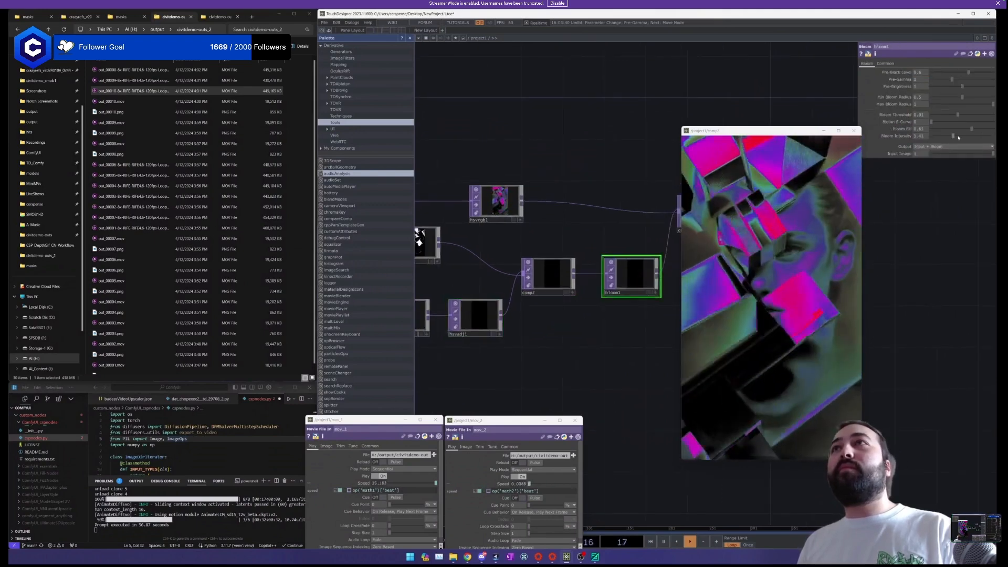
{"action": "left_click_drag", "start_coordinate": [952, 136], "coordinate": [974, 137]}
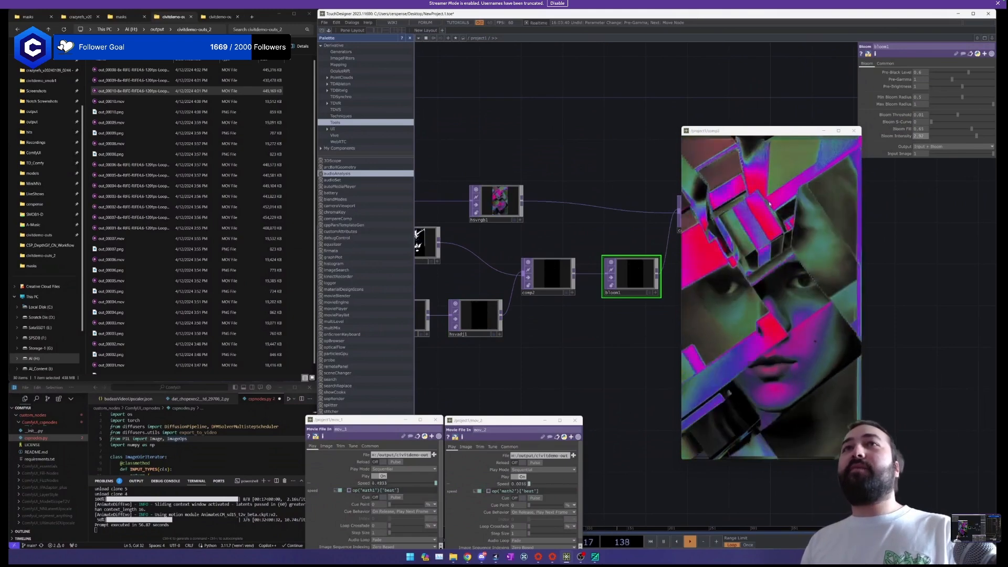
Check the final Composite node's info and reposition its floating output viewer below the parameters.
{"action": "left_click_drag", "start_coordinate": [807, 133], "coordinate": [561, 132]}
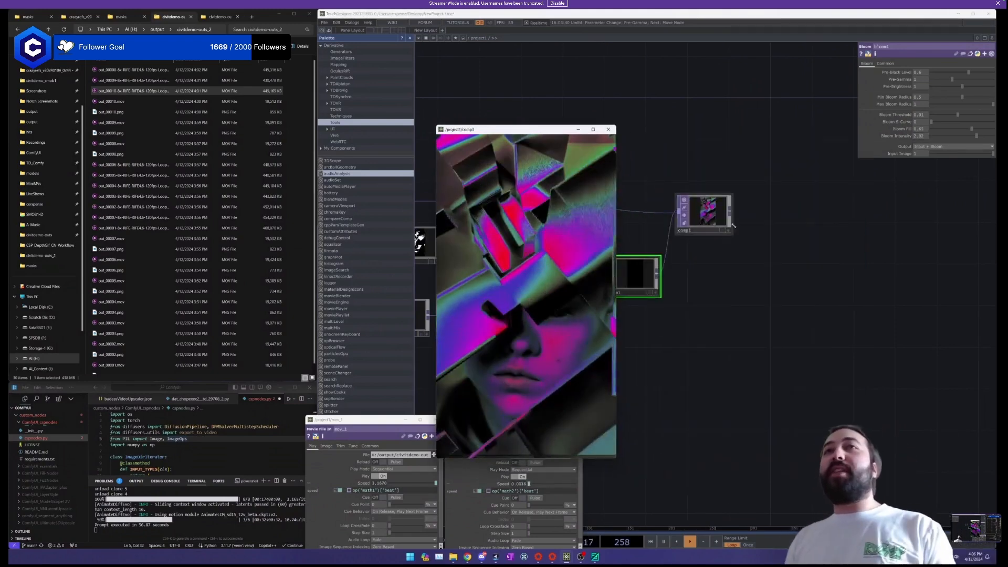
{"action": "middle_click", "coordinate": [716, 212]}
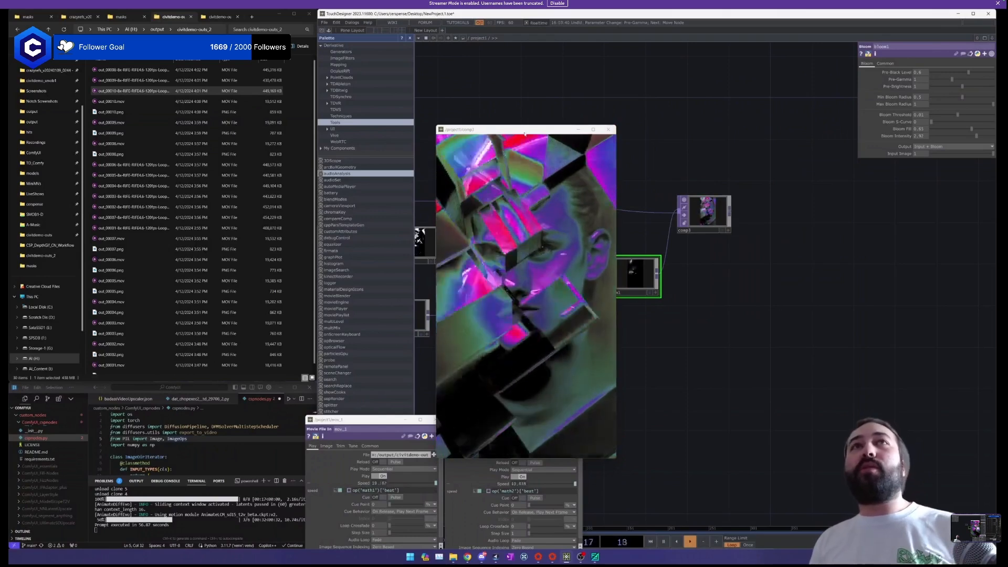
{"action": "left_click_drag", "start_coordinate": [532, 130], "coordinate": [865, 93]}
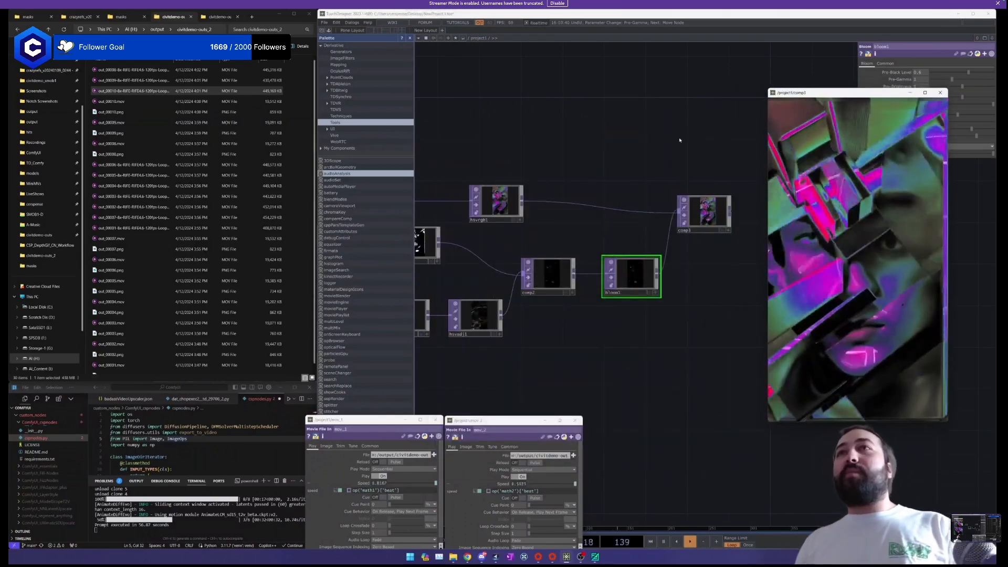
{"action": "left_click_drag", "start_coordinate": [626, 192], "coordinate": [717, 184]}
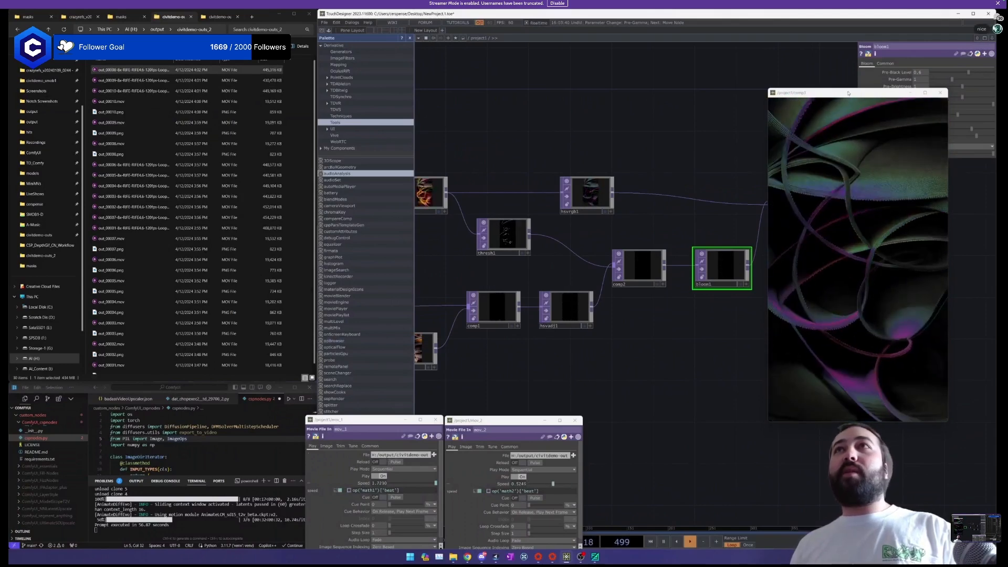
{"action": "left_click_drag", "start_coordinate": [820, 92], "coordinate": [802, 168]}
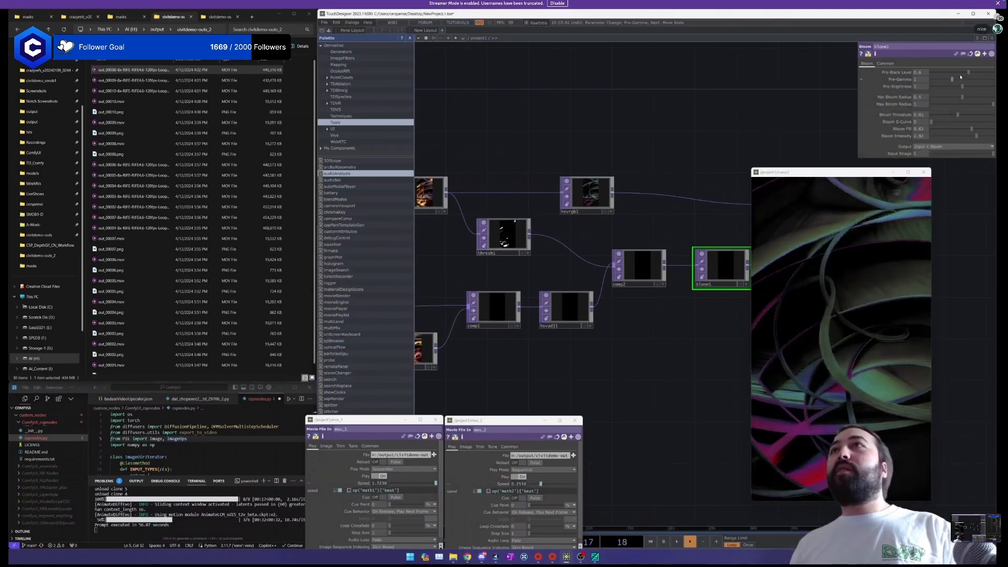
Set the Threshold node's comparator to Greater and lower its threshold to about 0.19.
{"action": "left_click", "coordinate": [505, 234]}
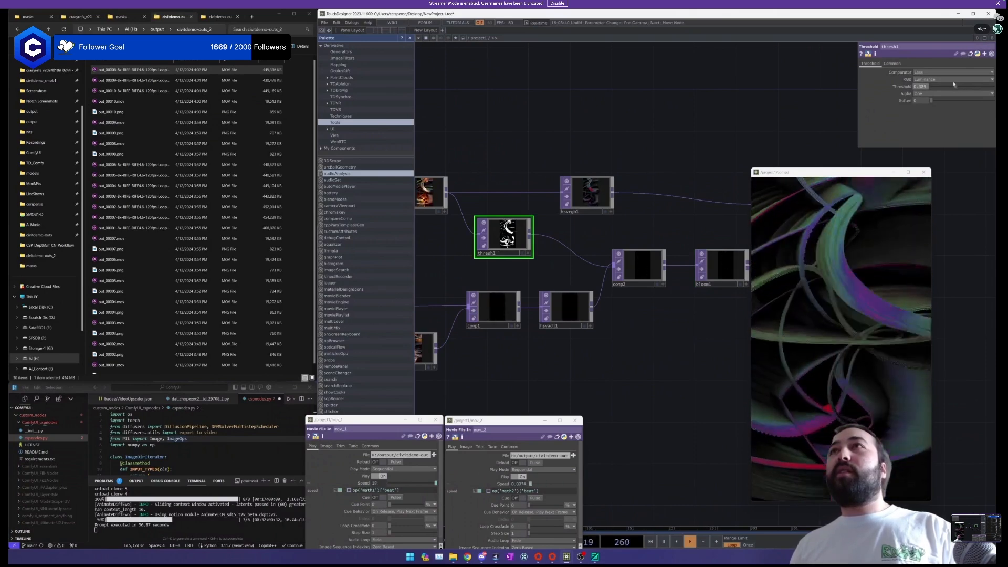
{"action": "left_click", "coordinate": [942, 73]}
{"action": "left_click", "coordinate": [932, 85]}
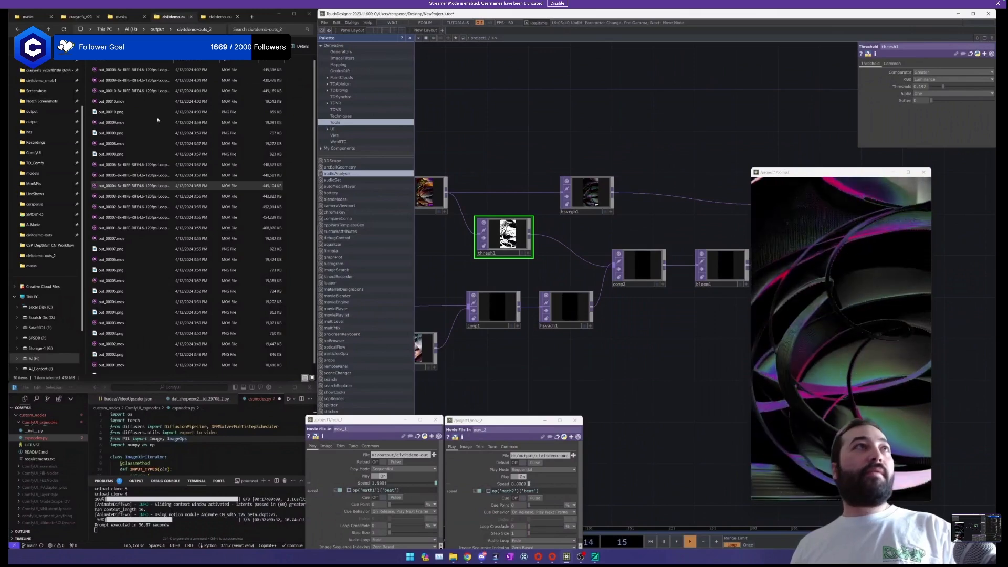
Load other 120fps clips from the civitdemo-outs_2 folder into mov_1's file parameter and move the output viewer away from the final Composite.
{"action": "left_click_drag", "start_coordinate": [153, 80], "coordinate": [412, 455]}
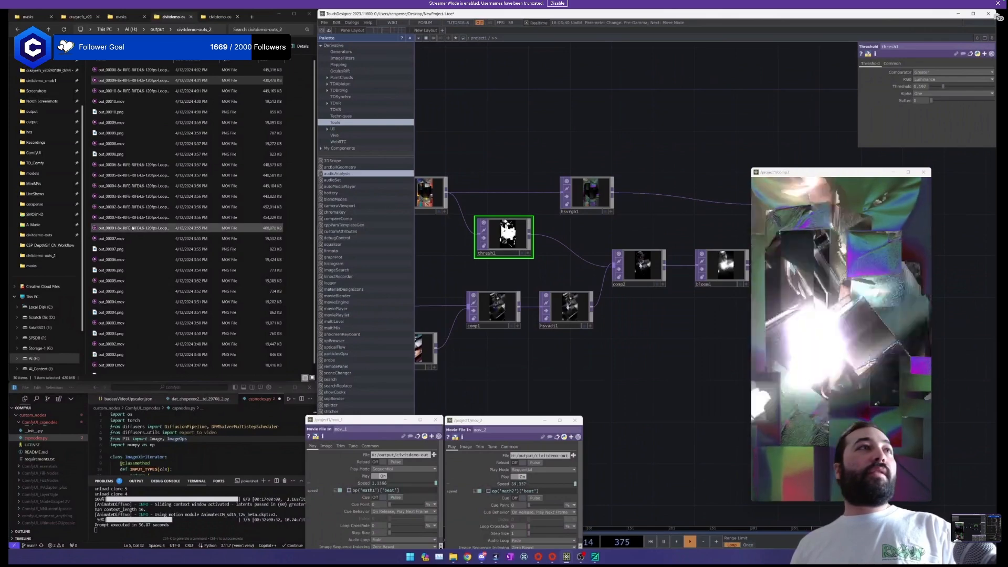
{"action": "left_click_drag", "start_coordinate": [150, 228], "coordinate": [405, 455]}
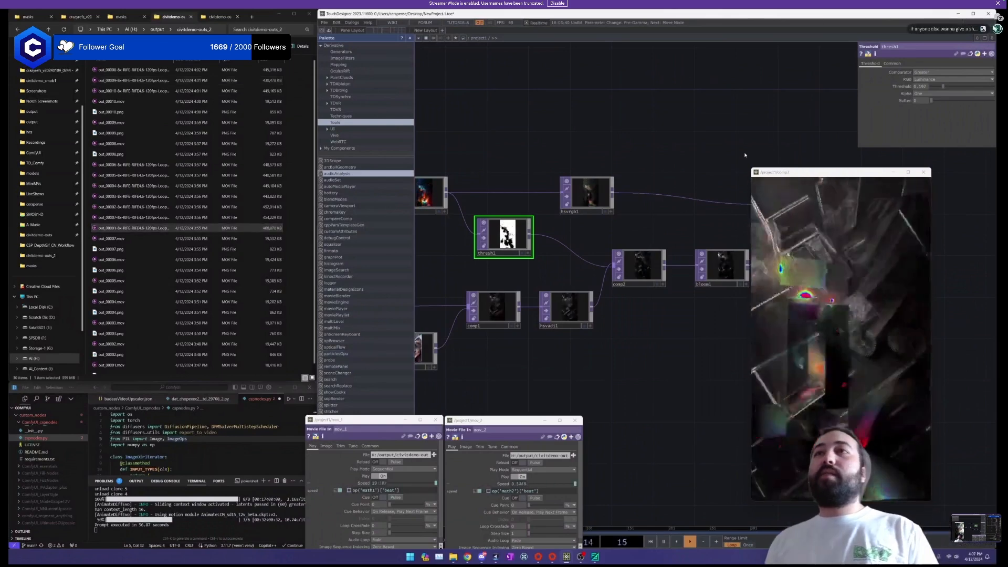
{"action": "left_click_drag", "start_coordinate": [812, 176], "coordinate": [868, 196]}
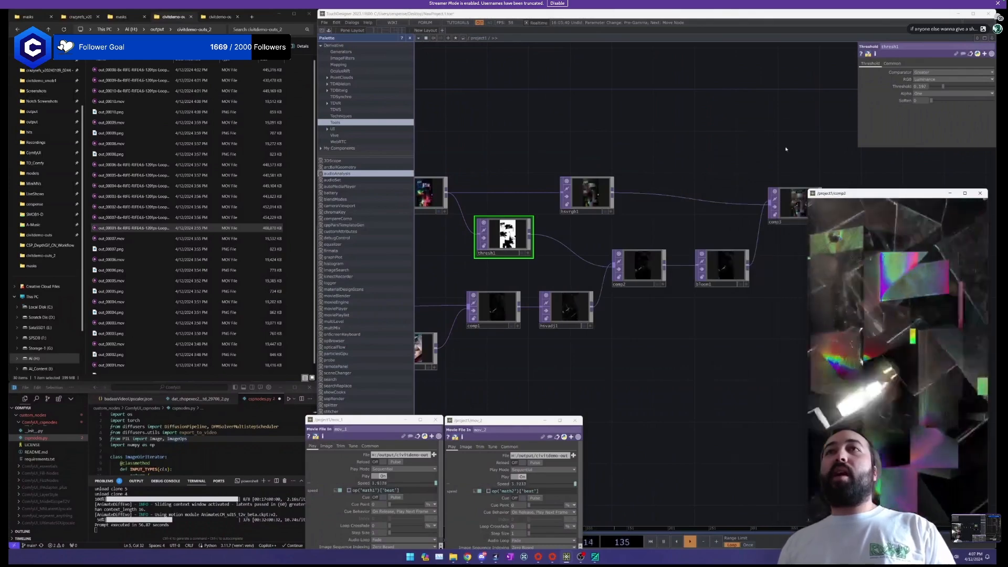
Add a Movie File Out TOP after the final Composite and move the floating output viewer clear of its parameters.
{"action": "left_click_drag", "start_coordinate": [785, 149], "coordinate": [659, 164]}
{"action": "scroll", "coordinate": [704, 221], "scroll_direction": "down", "scroll_amount": 3}
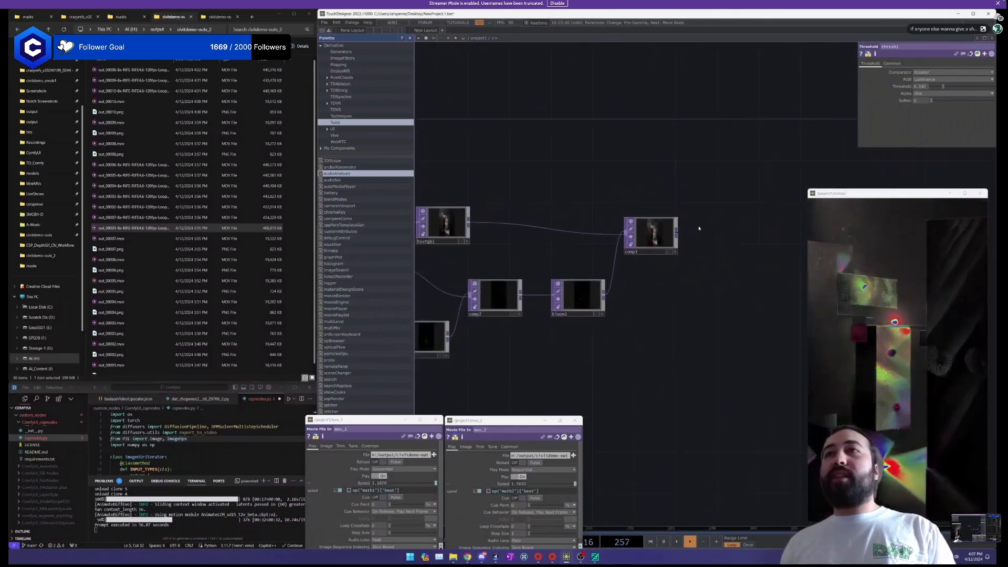
{"action": "left_click_drag", "start_coordinate": [686, 254], "coordinate": [680, 256]}
{"action": "right_click", "coordinate": [673, 228]}
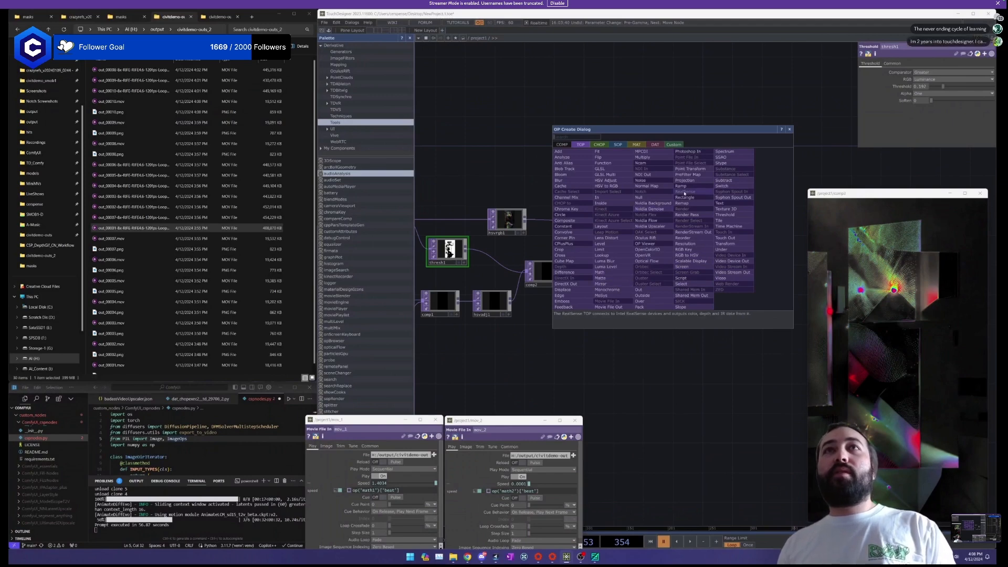
{"action": "type", "text": "mo"}
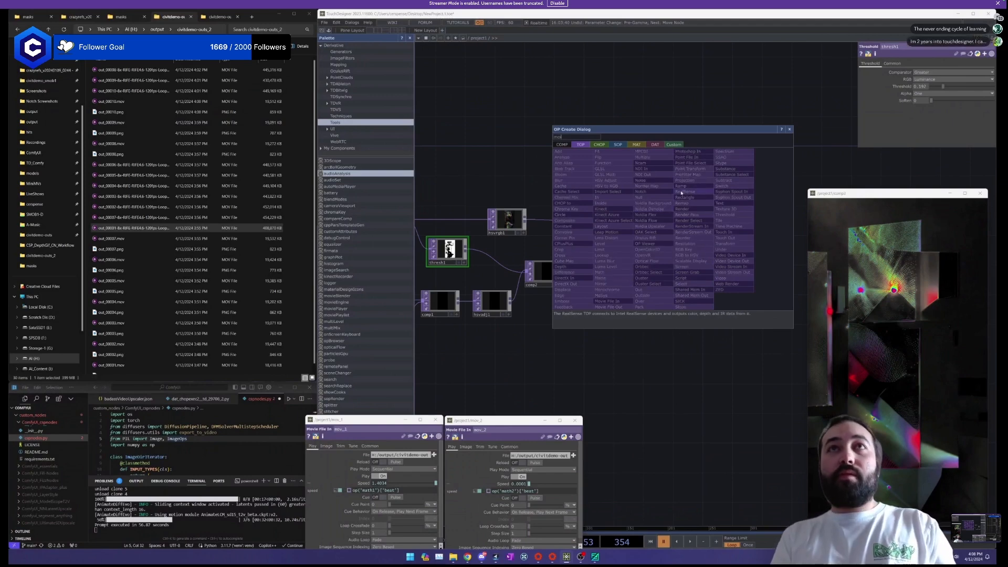
{"action": "left_click", "coordinate": [607, 306]}
{"action": "left_click", "coordinate": [703, 229]}
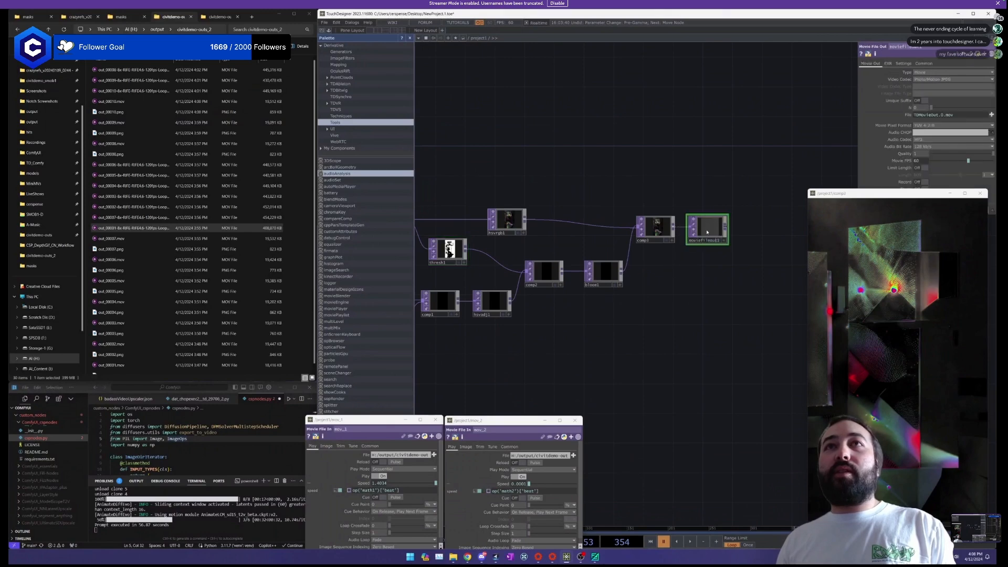
{"action": "scroll", "coordinate": [719, 244], "scroll_direction": "up", "scroll_amount": 5}
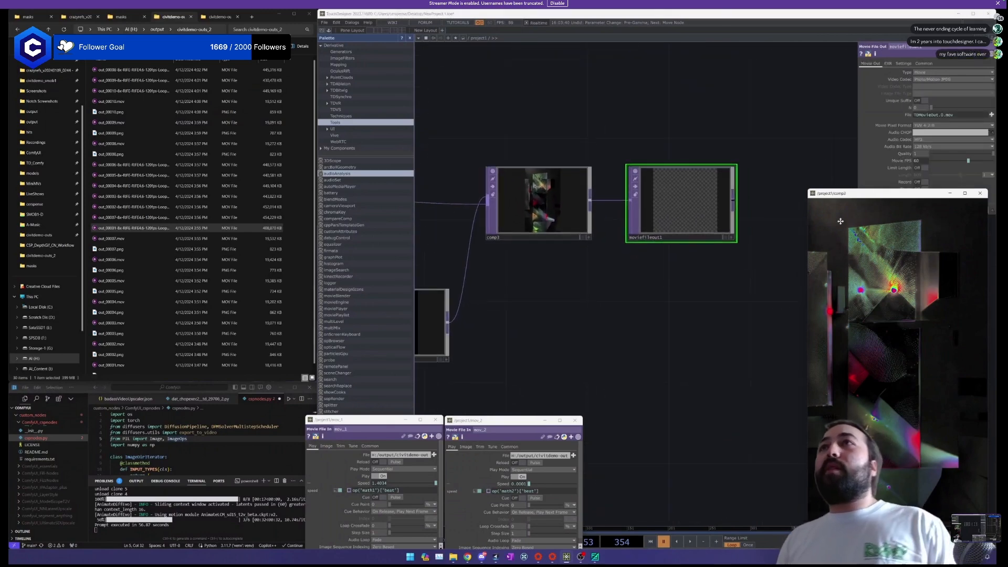
{"action": "left_click_drag", "start_coordinate": [893, 193], "coordinate": [859, 257]}
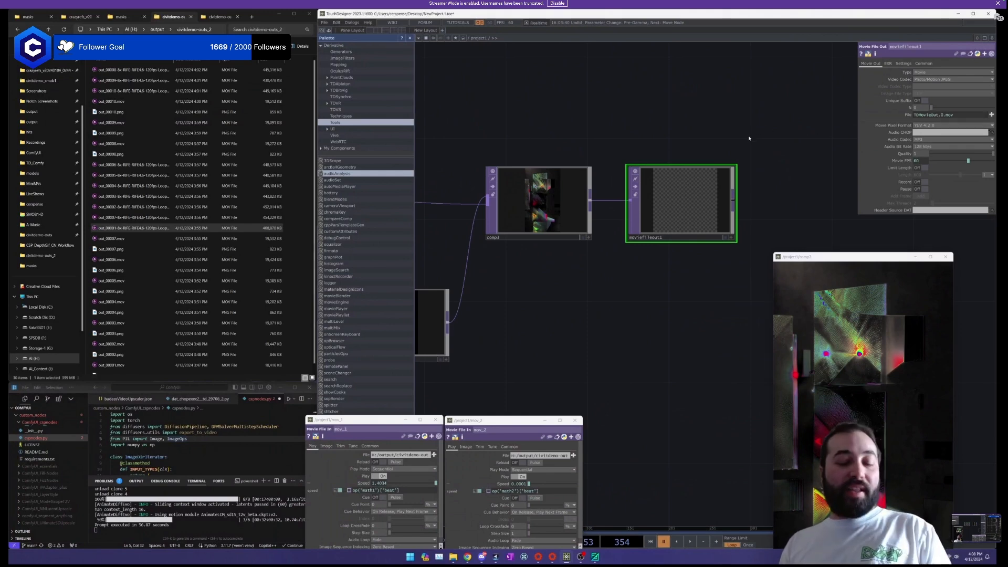
Save the project as civitaidemo_v20240412_1608.toe in the civitaidemo folder.
{"action": "key", "text": "ctrl+s"}
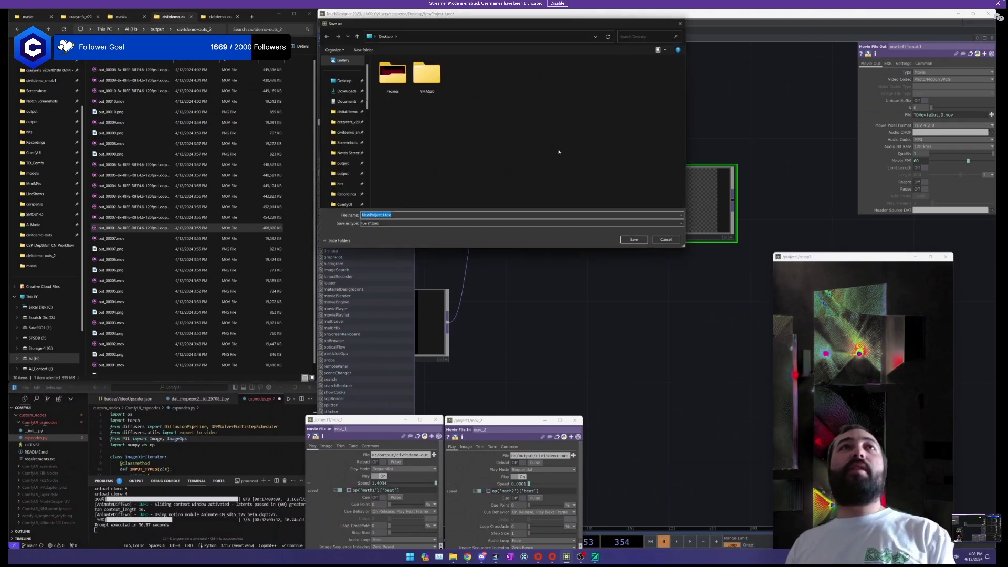
{"action": "left_click", "coordinate": [347, 111]}
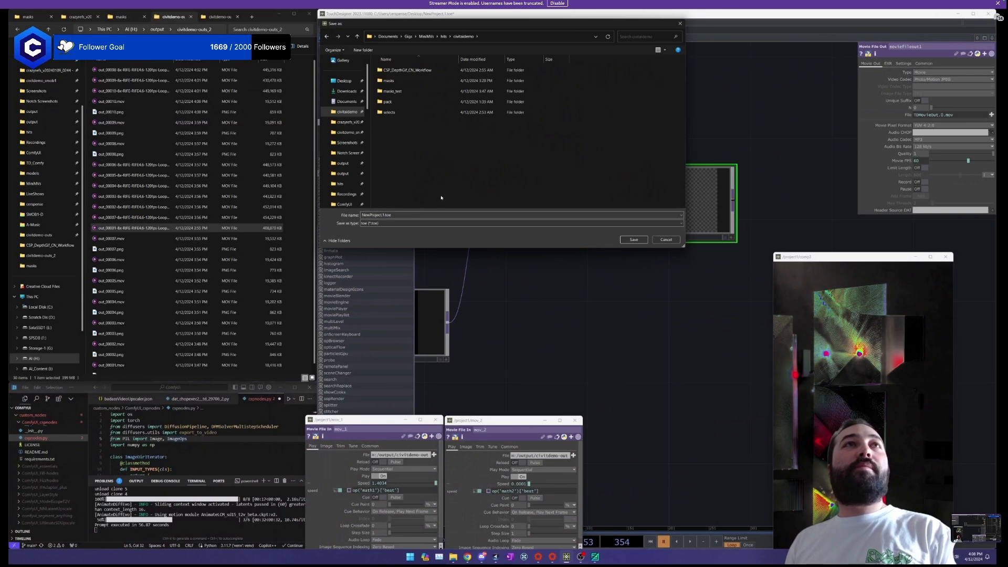
{"action": "left_click", "coordinate": [412, 214]}
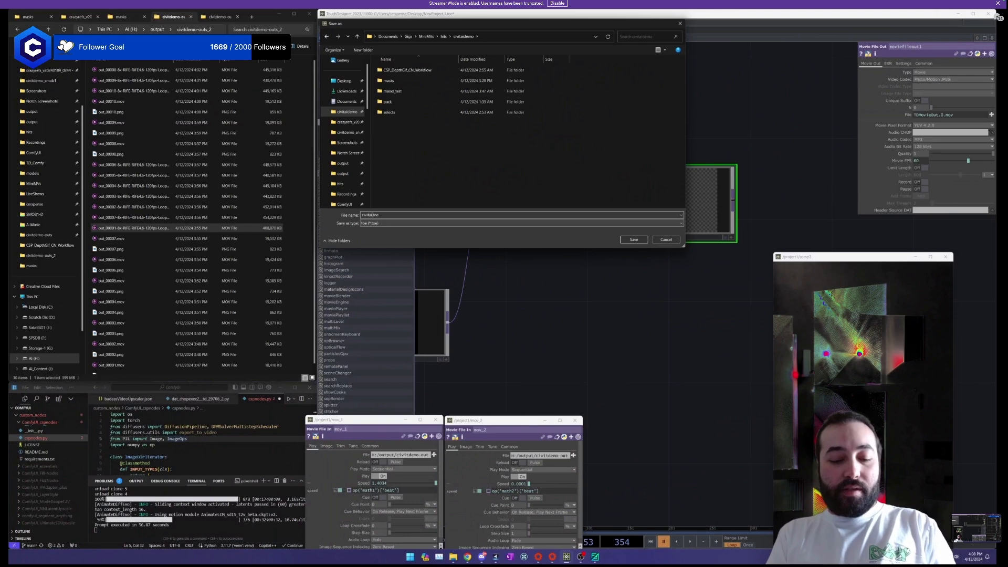
{"action": "key", "text": "Return"}
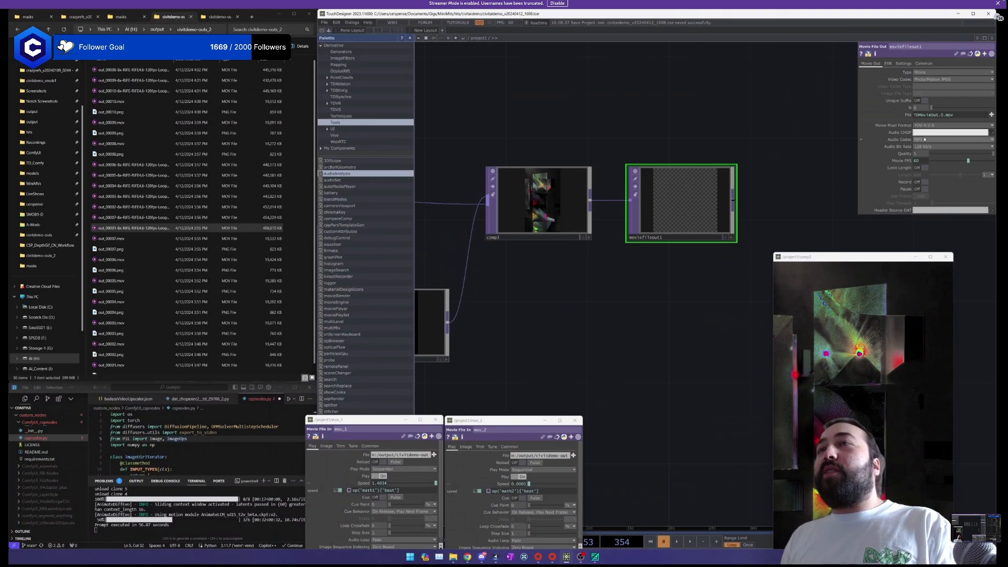
Assign the null1 CHOP from the audio chain as the Movie File Out node's Audio CHOP.
{"action": "scroll", "coordinate": [838, 168], "scroll_direction": "down", "scroll_amount": 3}
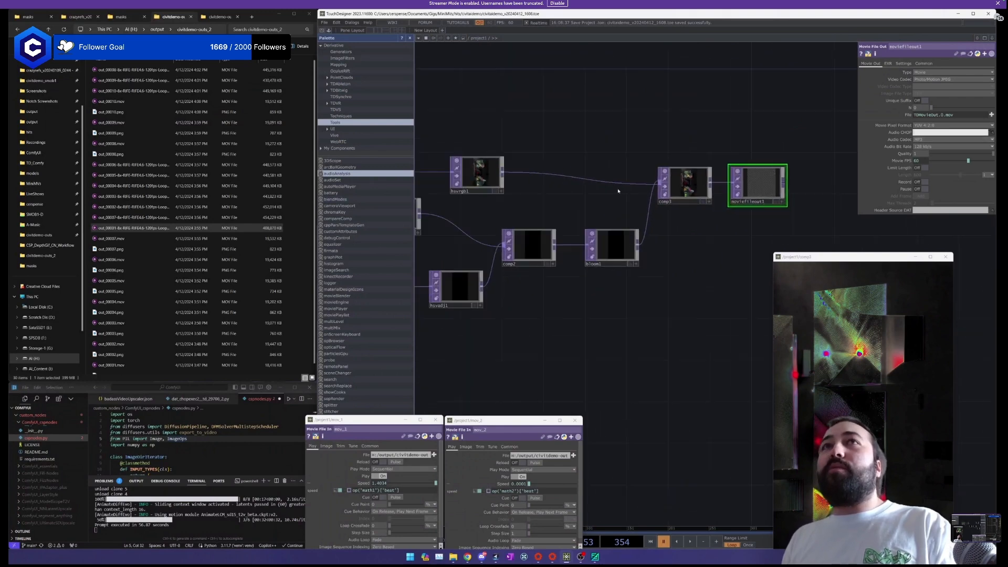
{"action": "scroll", "coordinate": [605, 186], "scroll_direction": "down", "scroll_amount": 3}
{"action": "scroll", "coordinate": [562, 151], "scroll_direction": "up", "scroll_amount": 1}
{"action": "left_click_drag", "start_coordinate": [571, 151], "coordinate": [819, 173]}
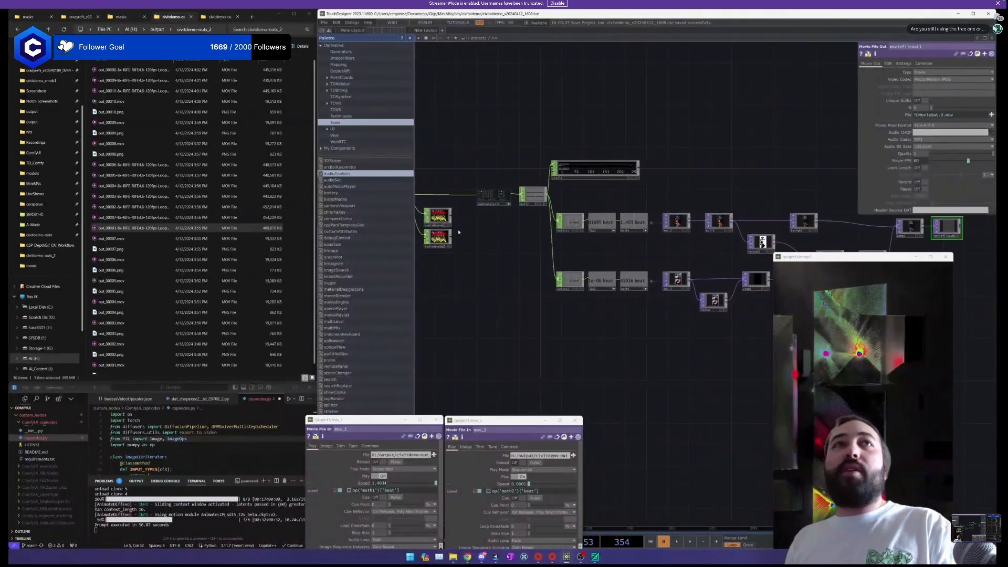
{"action": "left_click_drag", "start_coordinate": [507, 233], "coordinate": [616, 243]}
{"action": "left_click_drag", "start_coordinate": [510, 194], "coordinate": [800, 105]}
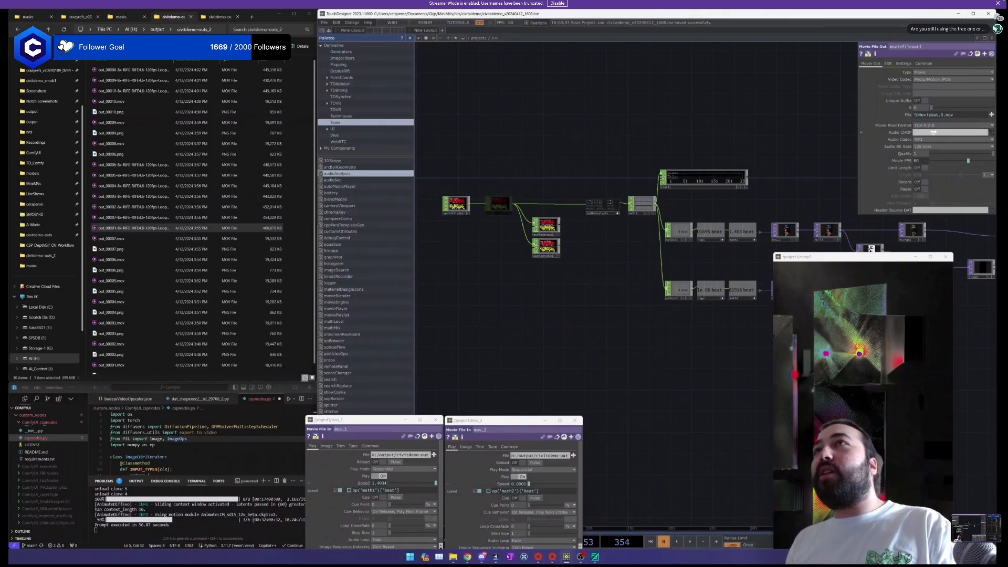
{"action": "left_click_drag", "start_coordinate": [733, 135], "coordinate": [305, 121]}
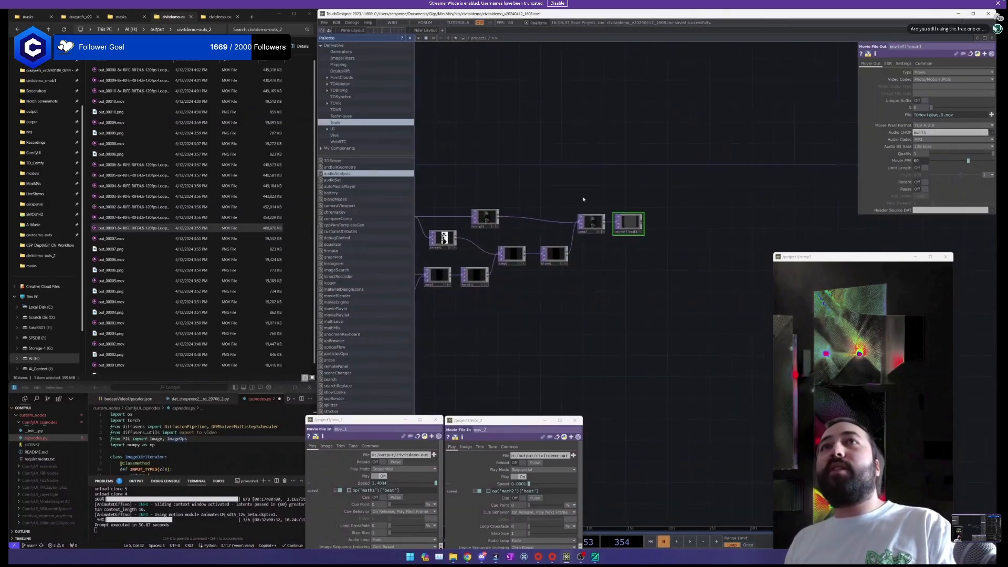
Restart timeline playback from frame 1 and turn on Record on the Movie File Out node, keeping the output viewer off its parameters.
{"action": "scroll", "coordinate": [590, 229], "scroll_direction": "up", "scroll_amount": 5}
{"action": "scroll", "coordinate": [857, 148], "scroll_direction": "down", "scroll_amount": 2}
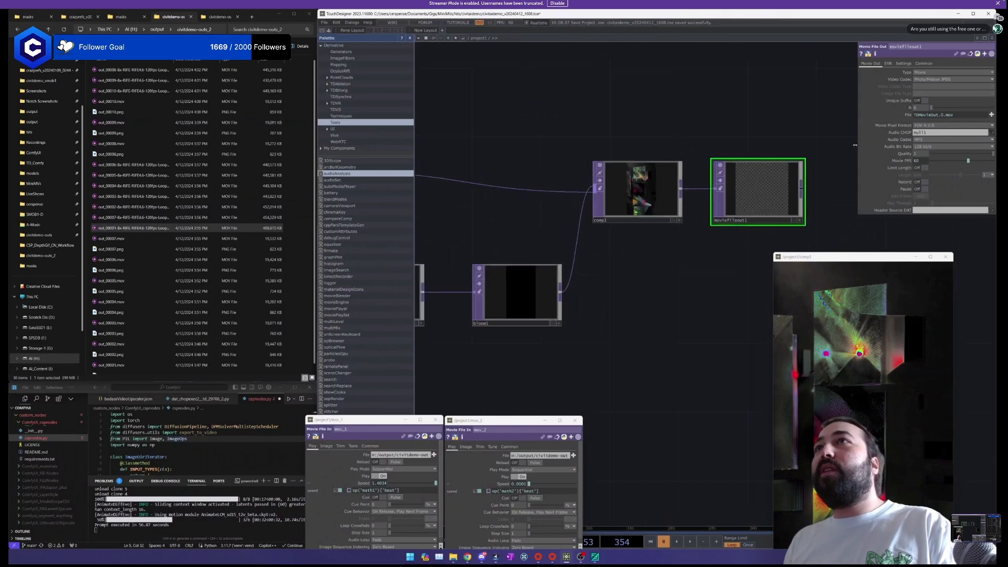
{"action": "left_click_drag", "start_coordinate": [839, 163], "coordinate": [738, 175]}
{"action": "left_click_drag", "start_coordinate": [817, 261], "coordinate": [762, 189]}
{"action": "key", "text": "space"}
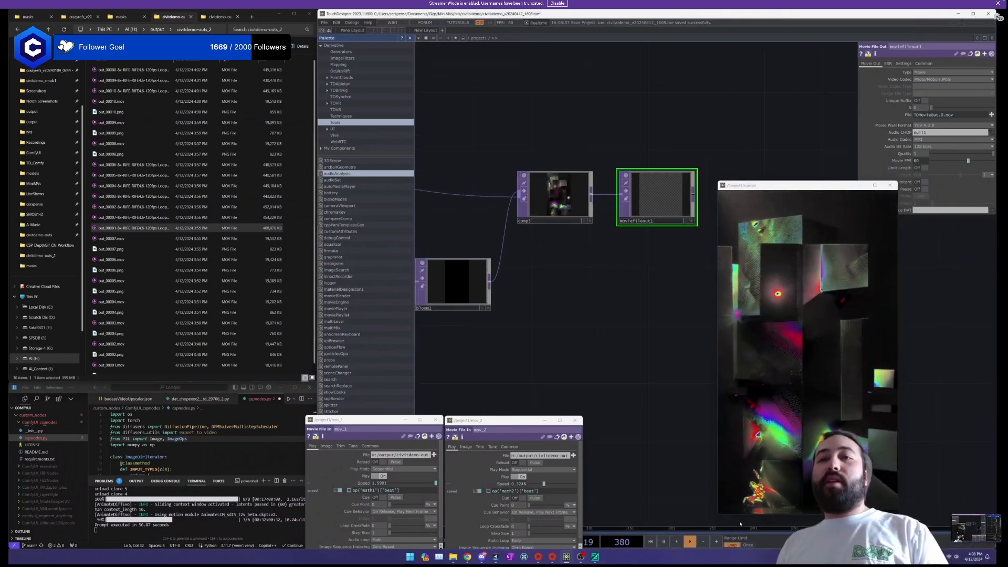
{"action": "left_click", "coordinate": [650, 541]}
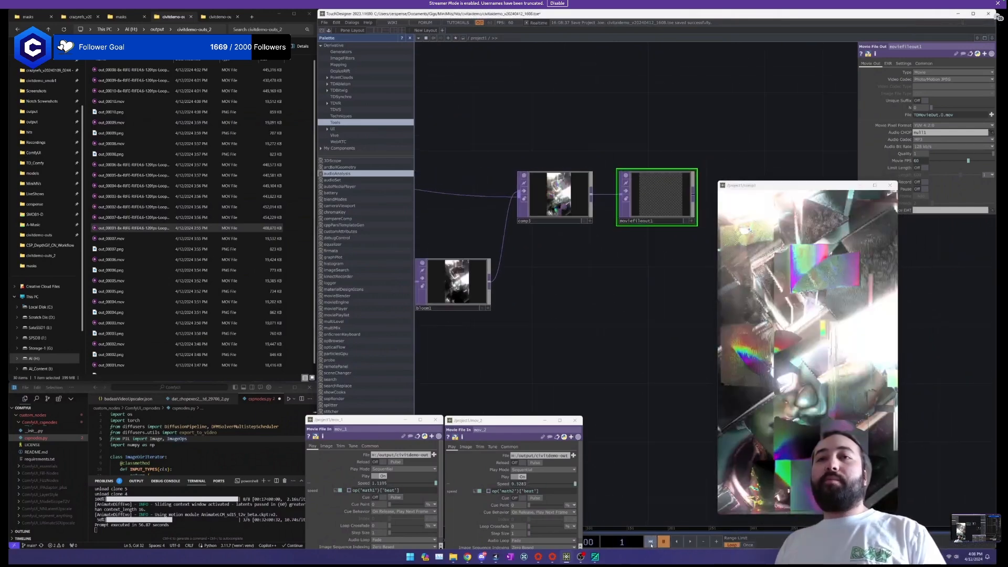
{"action": "left_click", "coordinate": [688, 540]}
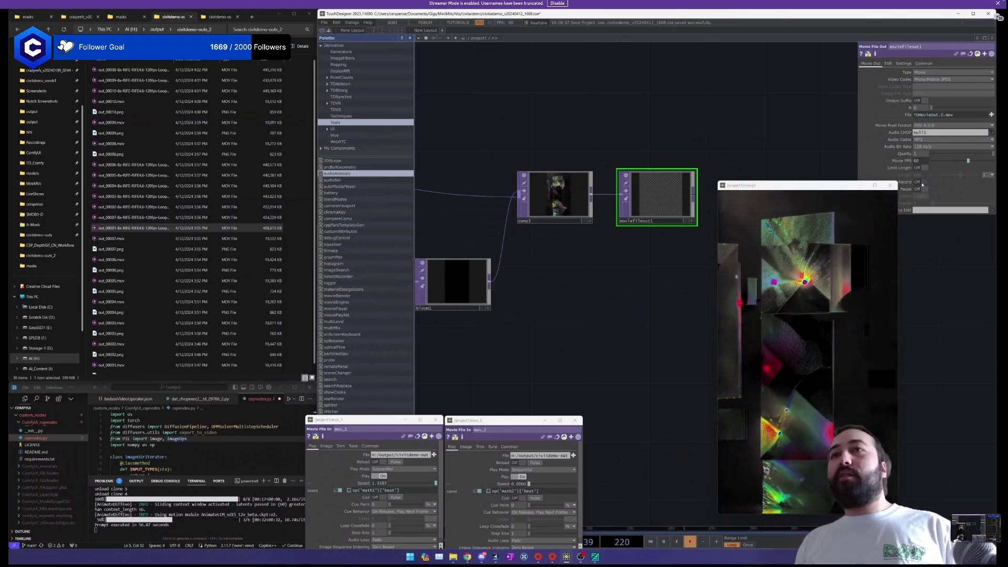
{"action": "left_click", "coordinate": [922, 183]}
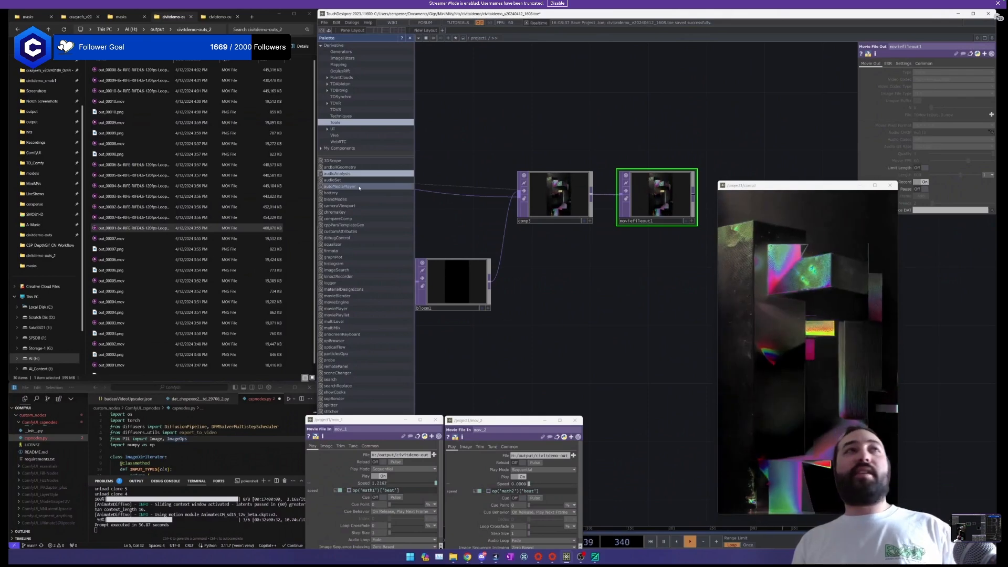
Swap other 120fps clips from civitdemo-outs_2 into the movie inputs while recording, and finish by stopping the recording and pausing the timeline.
{"action": "left_click", "coordinate": [153, 174]}
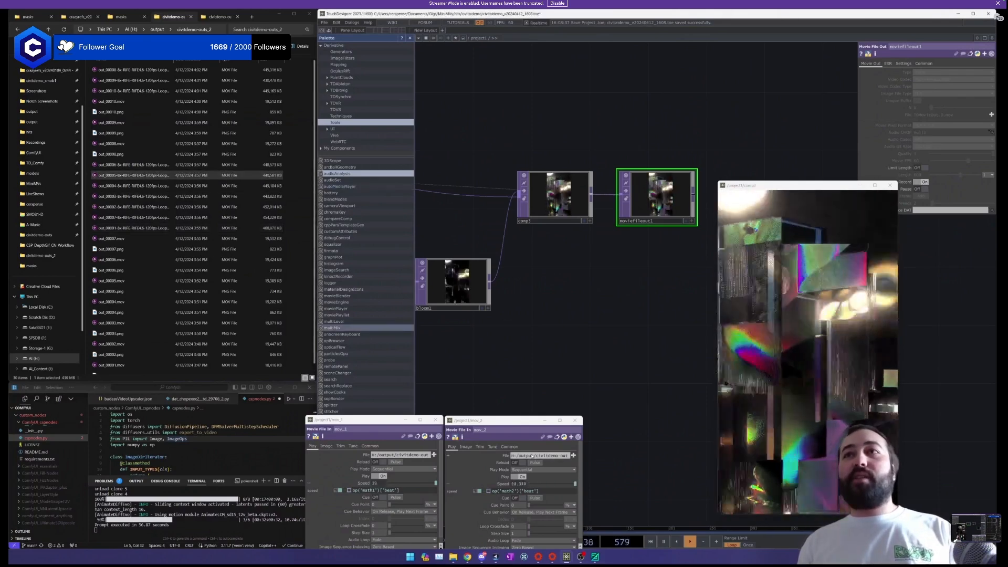
{"action": "left_click_drag", "start_coordinate": [150, 69], "coordinate": [403, 454]}
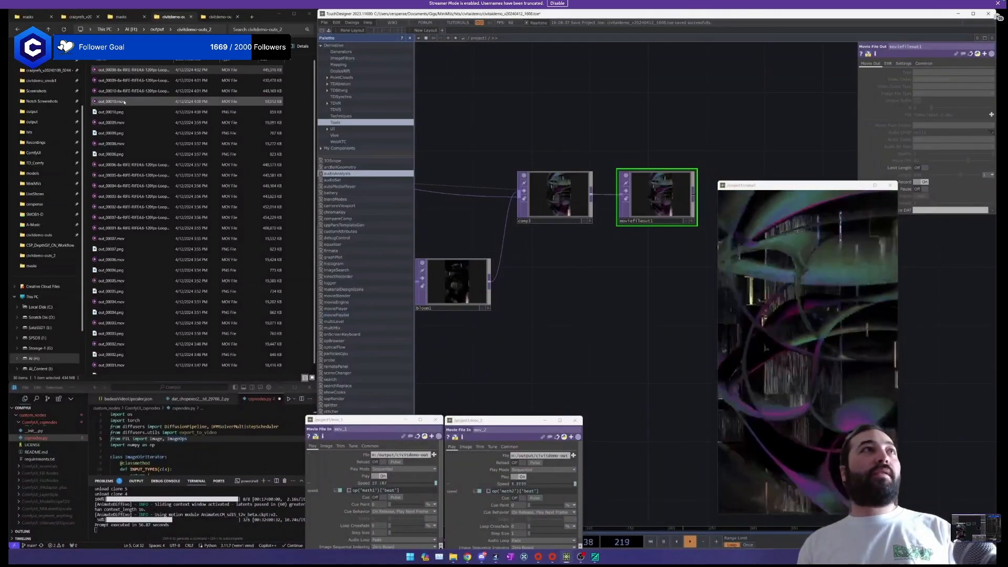
{"action": "left_click_drag", "start_coordinate": [134, 91], "coordinate": [392, 455]}
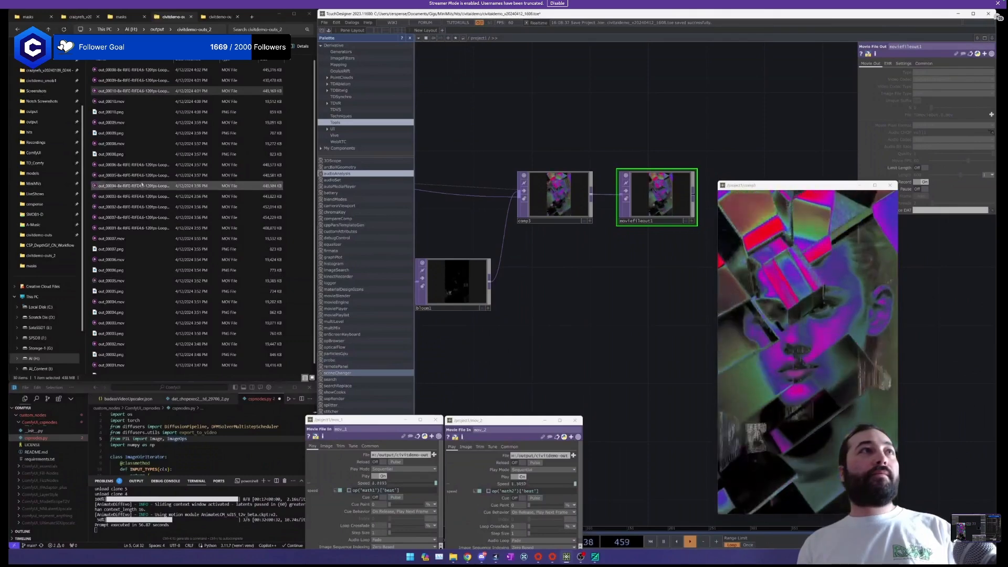
{"action": "left_click_drag", "start_coordinate": [134, 217], "coordinate": [428, 469]}
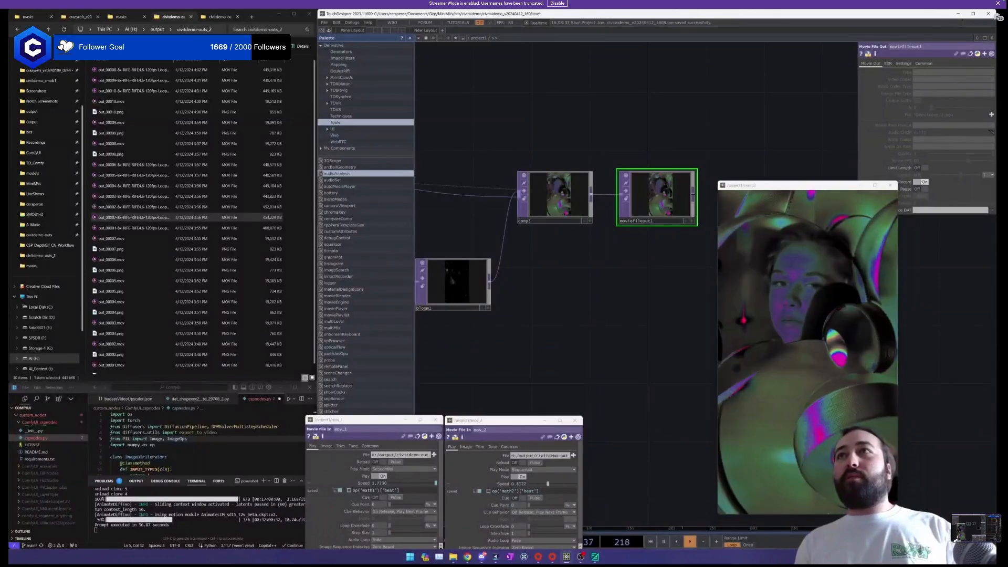
{"action": "left_click", "coordinate": [922, 181]}
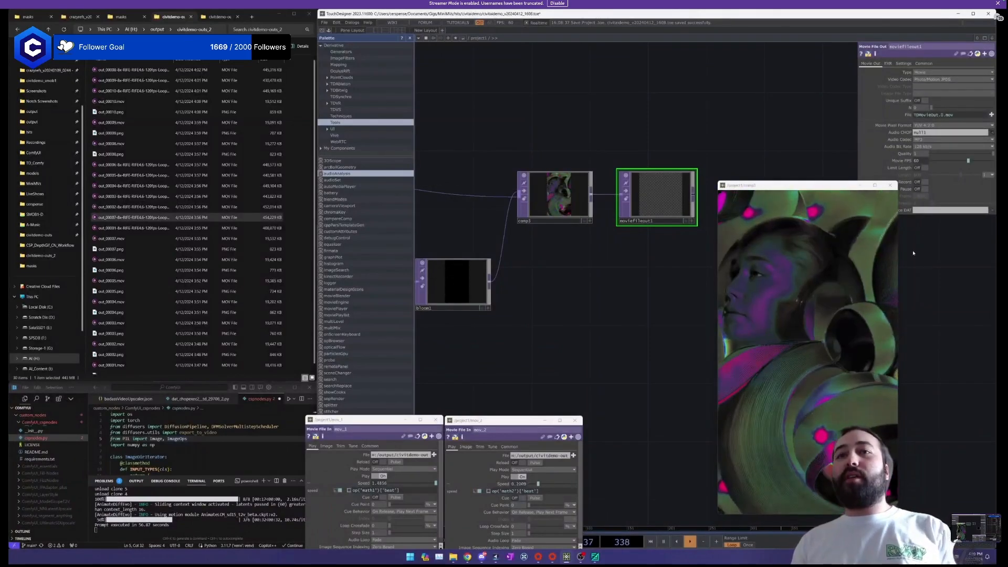
{"action": "key", "text": "space"}
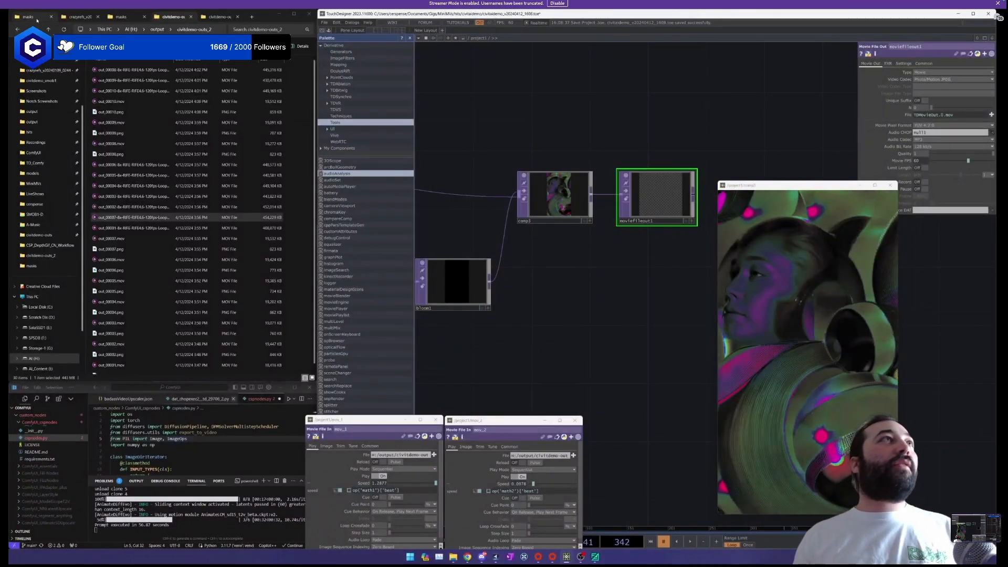
Play back the recorded TDMovieOut.0.mov from the civitaidemo folder in File Explorer and close the player.
{"action": "left_click", "coordinate": [36, 18]}
{"action": "left_click", "coordinate": [184, 30]}
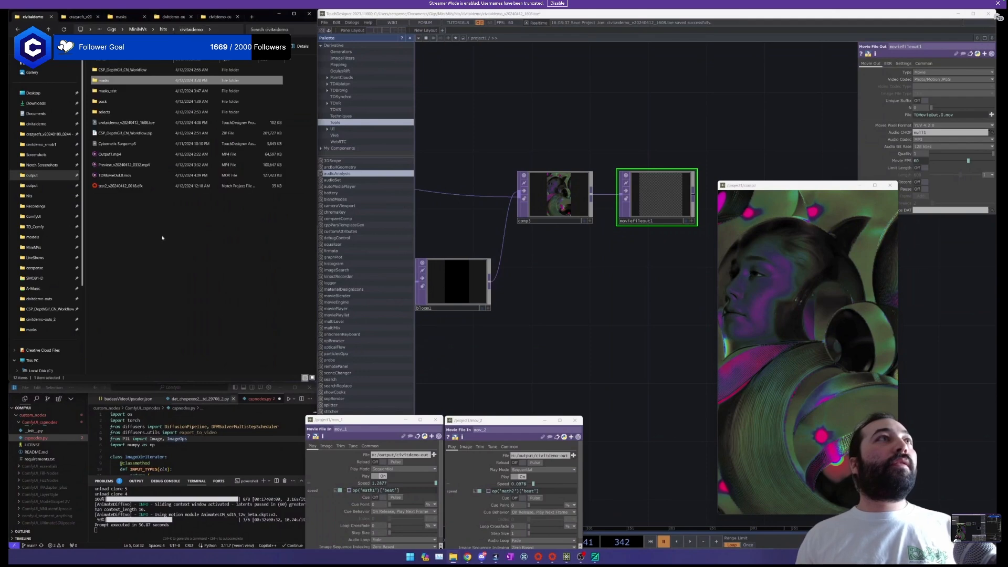
{"action": "left_click", "coordinate": [121, 70]}
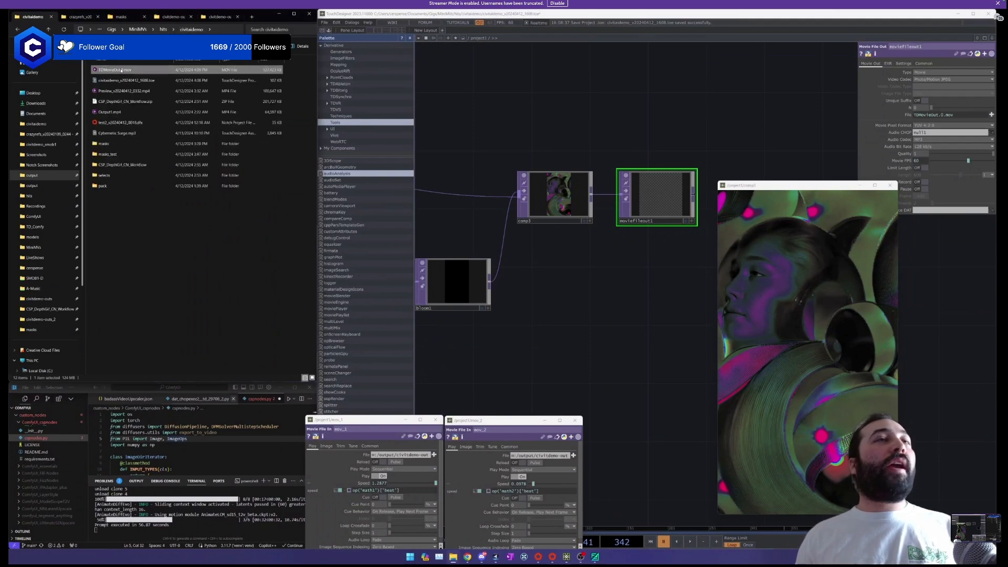
{"action": "double_click", "coordinate": [126, 72]}
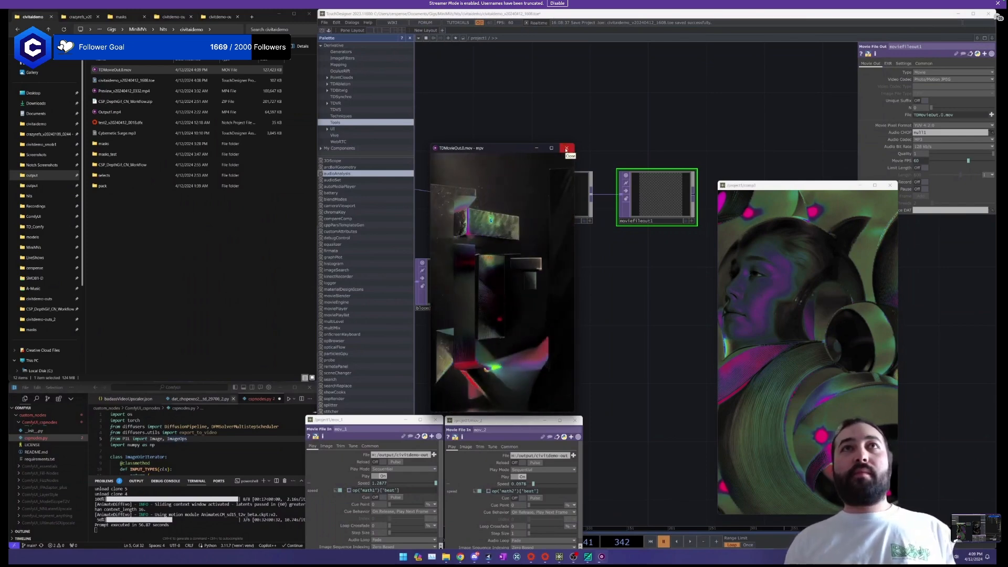
{"action": "left_click", "coordinate": [565, 149]}
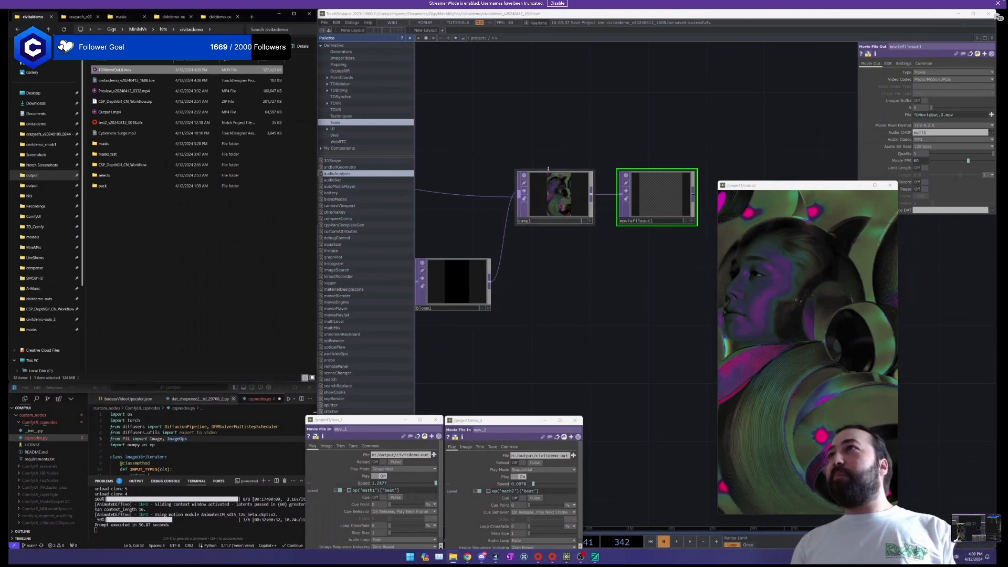
Look over the network's compositing chain and move the floating output viewer clear of the Movie File Out node.
{"action": "scroll", "coordinate": [696, 238], "scroll_direction": "down", "scroll_amount": 8}
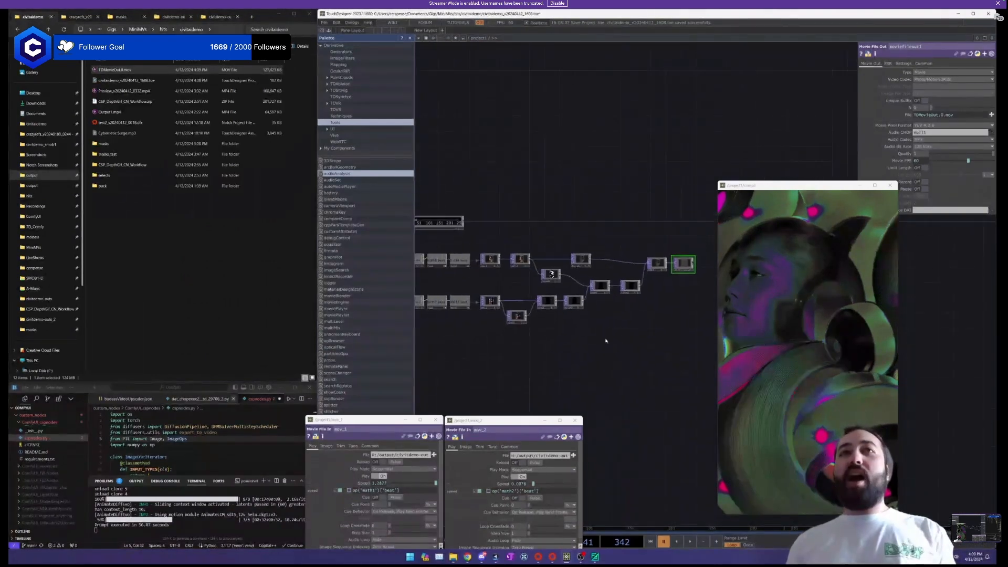
{"action": "left_click_drag", "start_coordinate": [603, 187], "coordinate": [691, 140]}
{"action": "left_click_drag", "start_coordinate": [787, 163], "coordinate": [554, 122]}
{"action": "scroll", "coordinate": [648, 138], "scroll_direction": "up", "scroll_amount": 5}
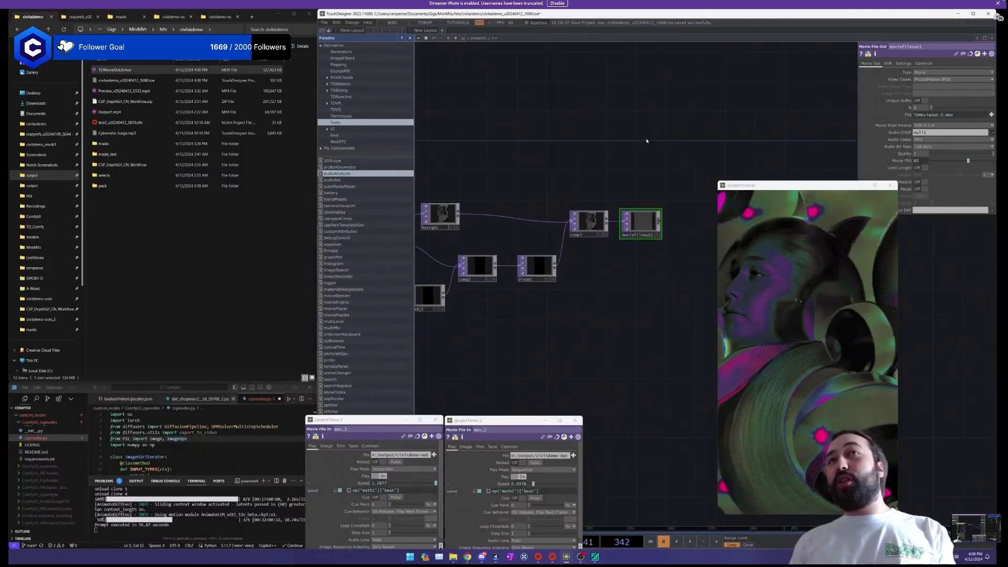
{"action": "left_click_drag", "start_coordinate": [640, 144], "coordinate": [704, 118]}
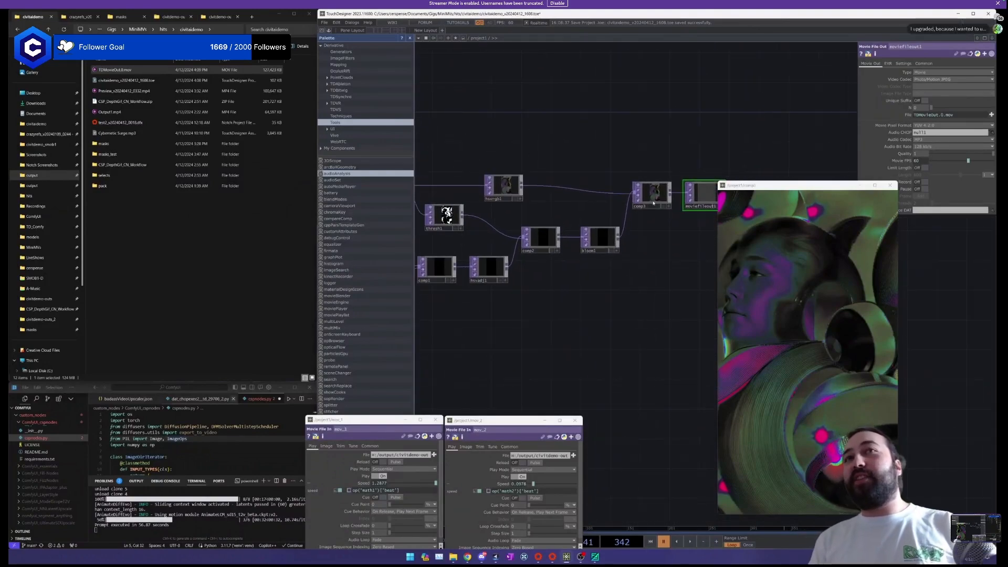
{"action": "left_click_drag", "start_coordinate": [653, 202], "coordinate": [692, 210]}
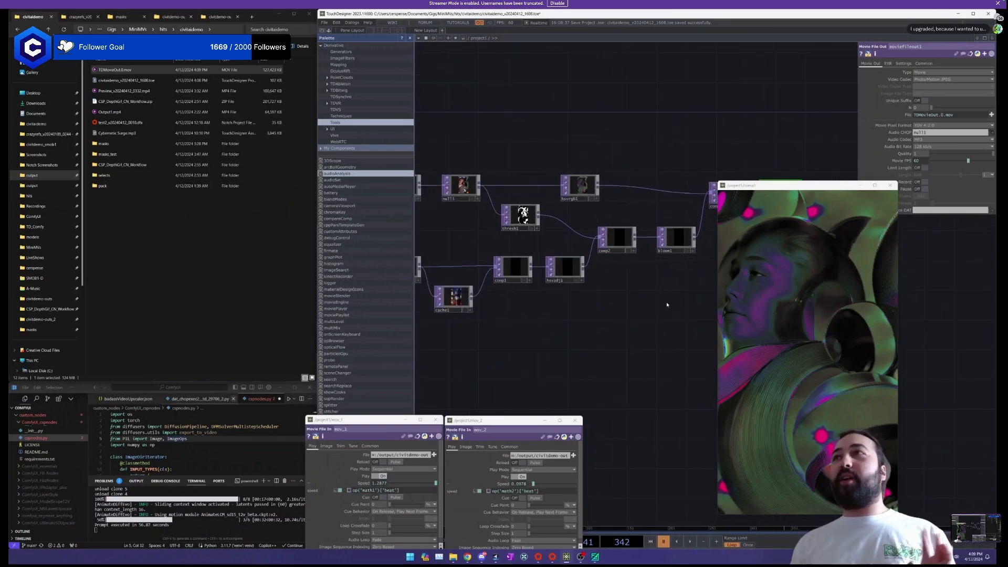
{"action": "left_click_drag", "start_coordinate": [669, 239], "coordinate": [619, 228]}
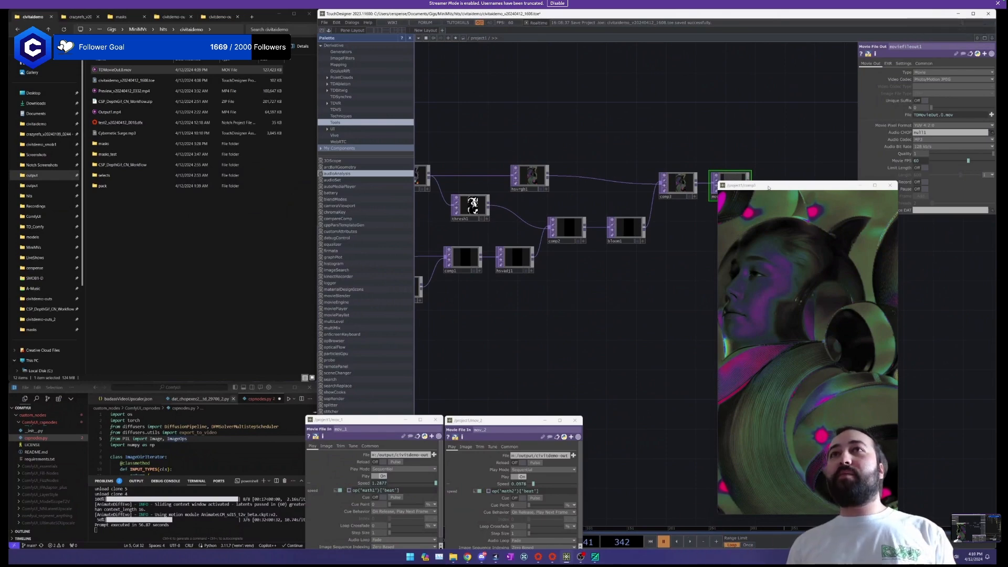
{"action": "left_click_drag", "start_coordinate": [768, 187], "coordinate": [822, 206]}
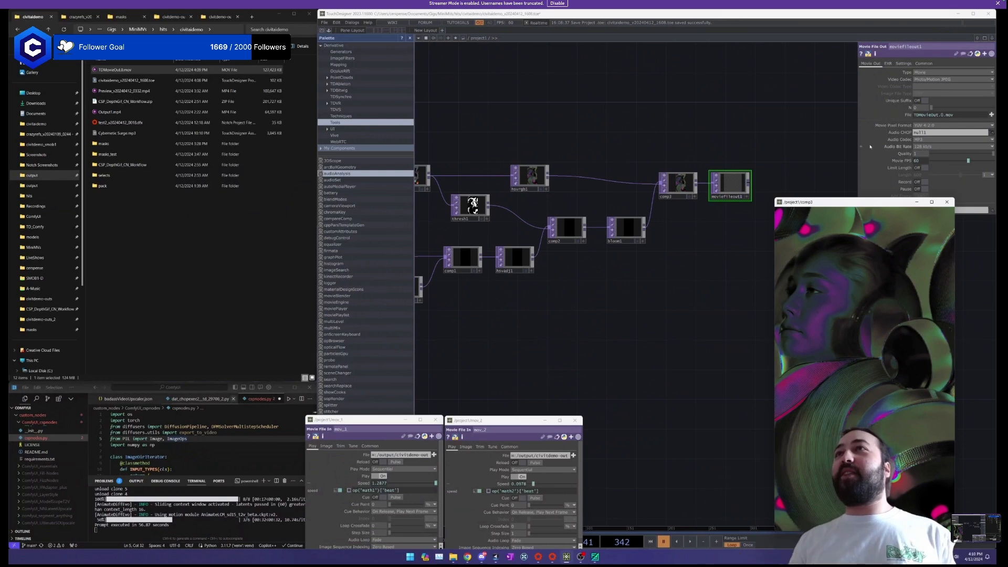
Move the floating output viewer clear of the network and look over the chain from audio analysis through movie inputs to compositing.
{"action": "left_click_drag", "start_coordinate": [857, 202], "coordinate": [889, 213]}
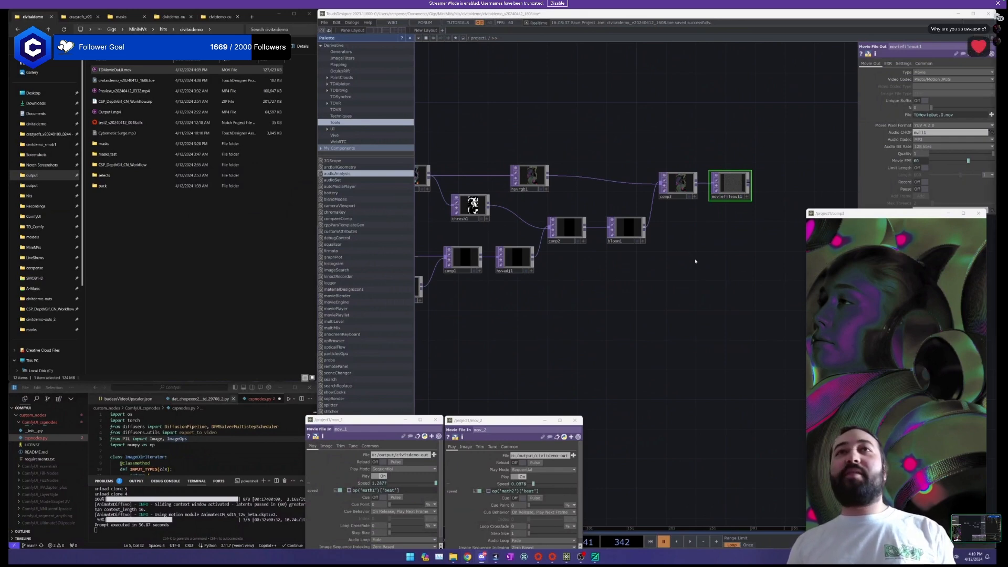
{"action": "scroll", "coordinate": [727, 317], "scroll_direction": "down", "scroll_amount": 5}
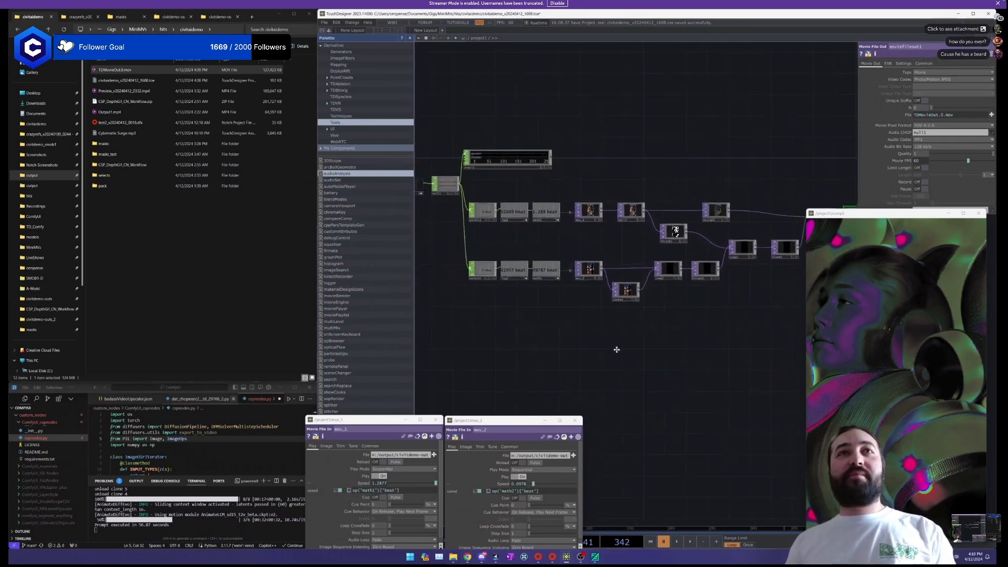
{"action": "scroll", "coordinate": [616, 349], "scroll_direction": "up", "scroll_amount": 6}
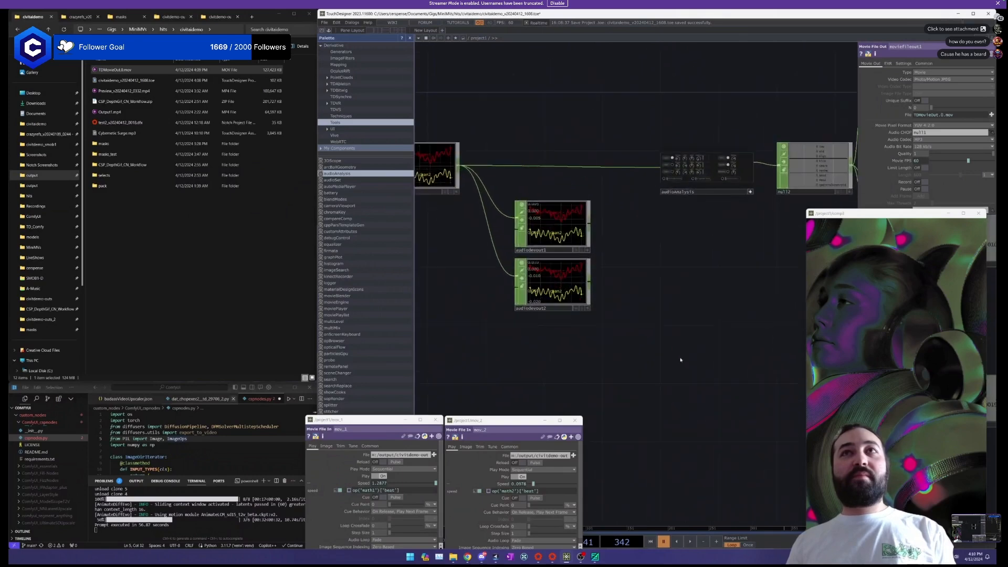
{"action": "left_click_drag", "start_coordinate": [752, 339], "coordinate": [533, 326]}
{"action": "scroll", "coordinate": [533, 326], "scroll_direction": "down", "scroll_amount": 6}
{"action": "left_click_drag", "start_coordinate": [686, 202], "coordinate": [638, 157]}
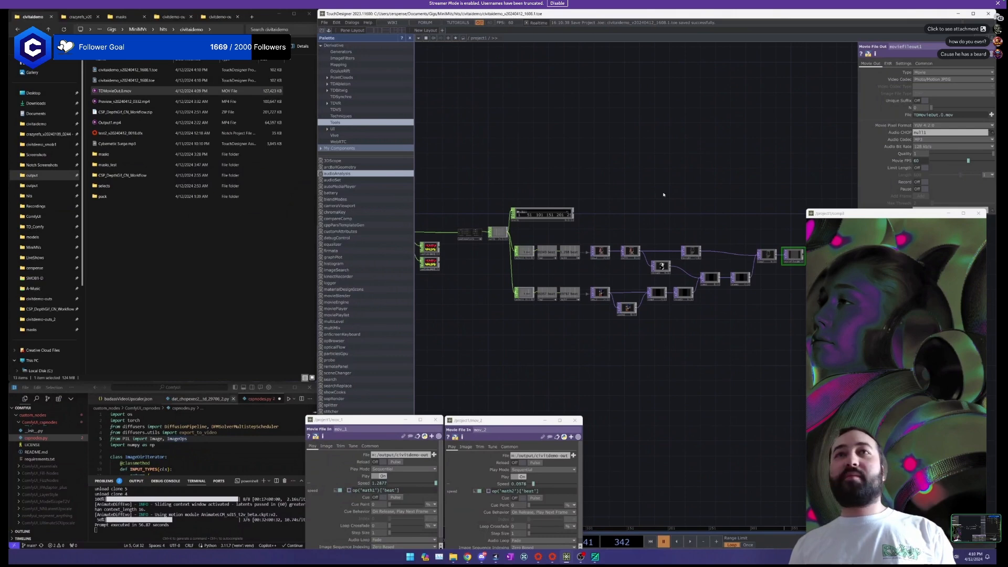
{"action": "left_click_drag", "start_coordinate": [662, 200], "coordinate": [586, 200]}
{"action": "scroll", "coordinate": [661, 220], "scroll_direction": "up", "scroll_amount": 5}
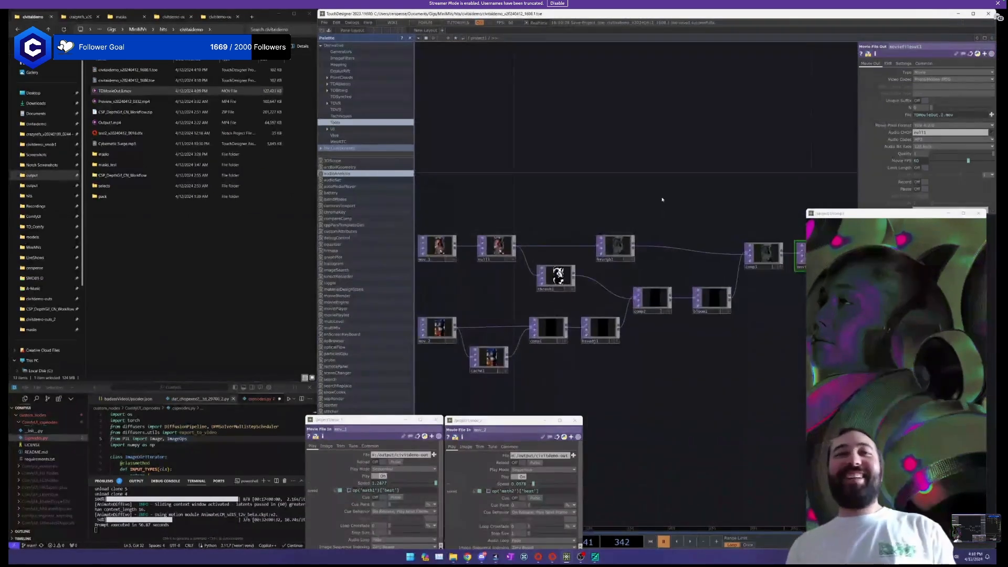
{"action": "left_click_drag", "start_coordinate": [670, 195], "coordinate": [698, 183]}
{"action": "scroll", "coordinate": [697, 183], "scroll_direction": "down", "scroll_amount": 5}
{"action": "scroll", "coordinate": [694, 192], "scroll_direction": "up", "scroll_amount": 3}
{"action": "left_click_drag", "start_coordinate": [629, 183], "coordinate": [682, 187]}
{"action": "scroll", "coordinate": [733, 179], "scroll_direction": "down", "scroll_amount": 3}
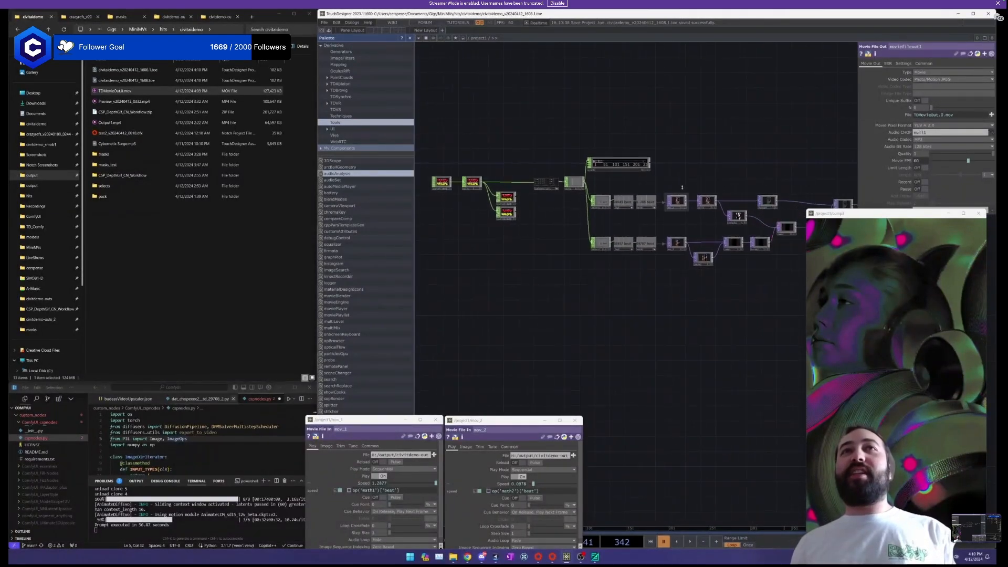
Open audioreactiveTime_basic.toe from the CSP_DepthGif_CN_Workflow folder inside civitaidemo, and close the Flowframes window.
{"action": "left_click", "coordinate": [179, 182]}
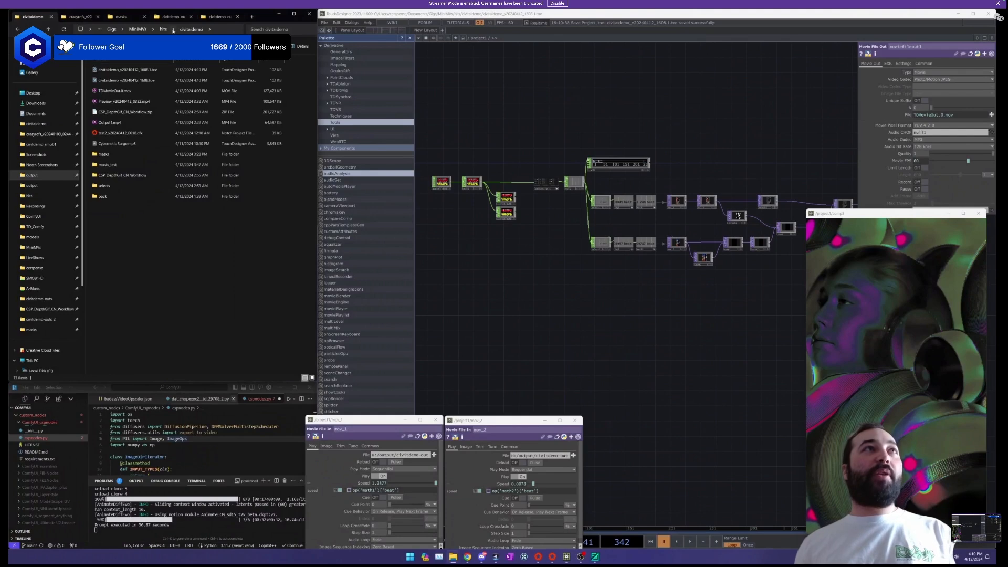
{"action": "left_click", "coordinate": [80, 17]}
{"action": "left_click", "coordinate": [33, 17]}
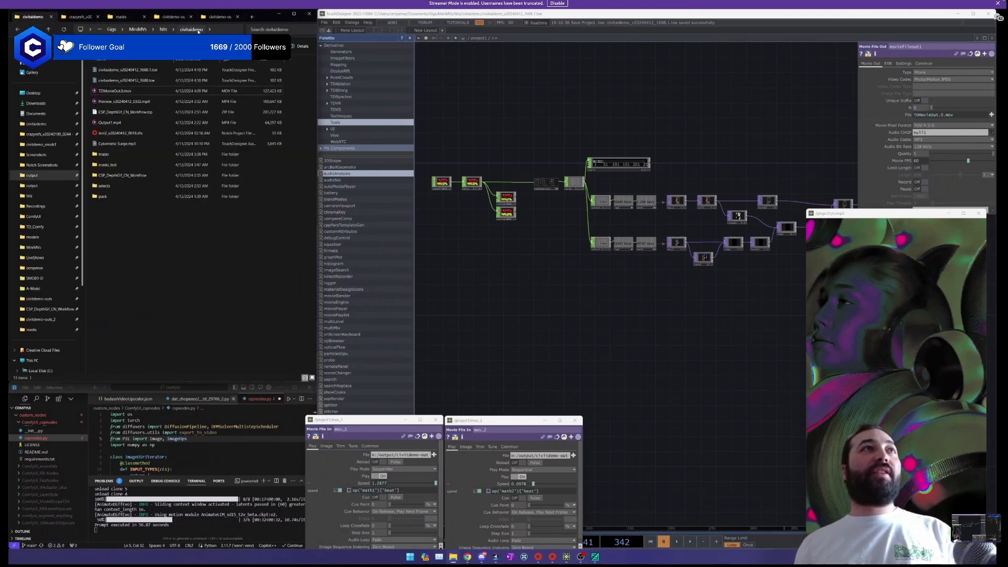
{"action": "double_click", "coordinate": [142, 176]}
{"action": "left_click", "coordinate": [134, 81]}
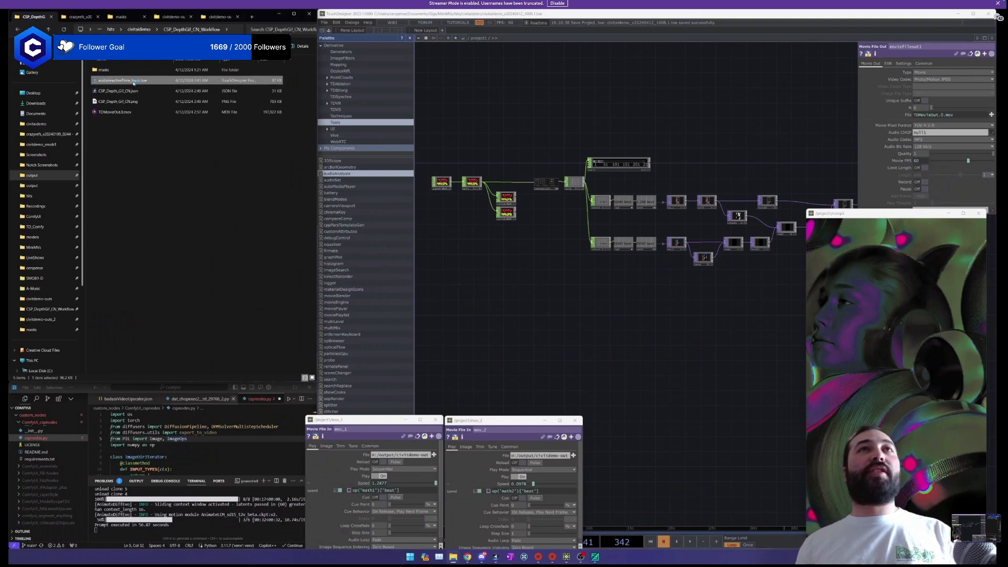
{"action": "left_click_drag", "start_coordinate": [655, 116], "coordinate": [746, 85]}
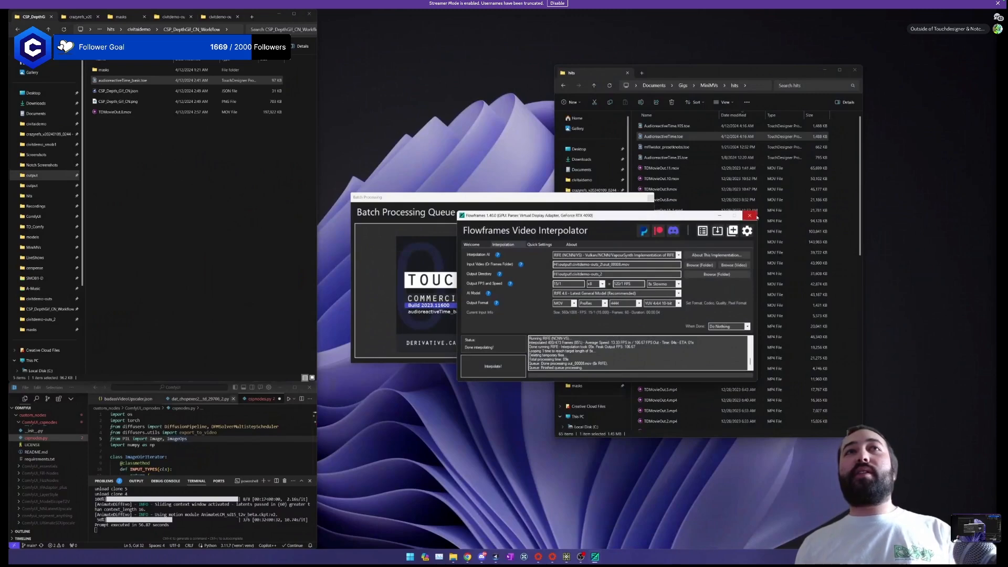
{"action": "left_click", "coordinate": [749, 215]}
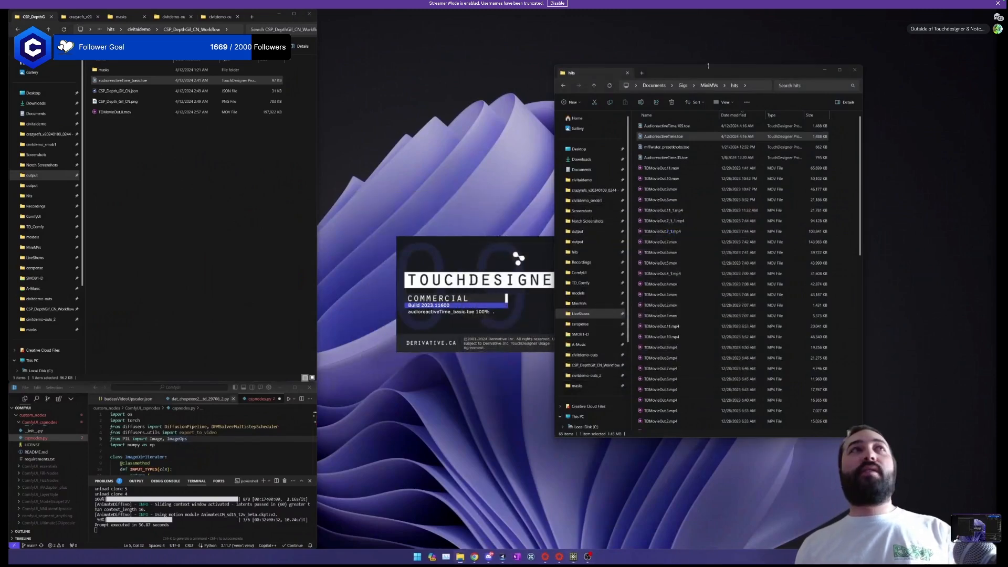
Bring the loaded audioreactiveTime_basic project to the front, pause its timeline, and centre the whole annotated network.
{"action": "left_click", "coordinate": [219, 16]}
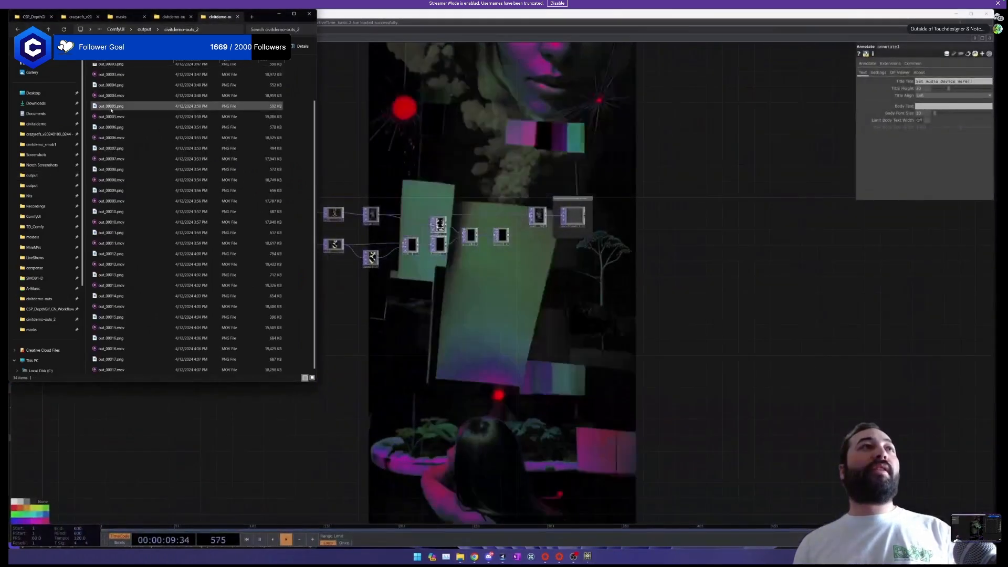
{"action": "left_click", "coordinate": [650, 290]}
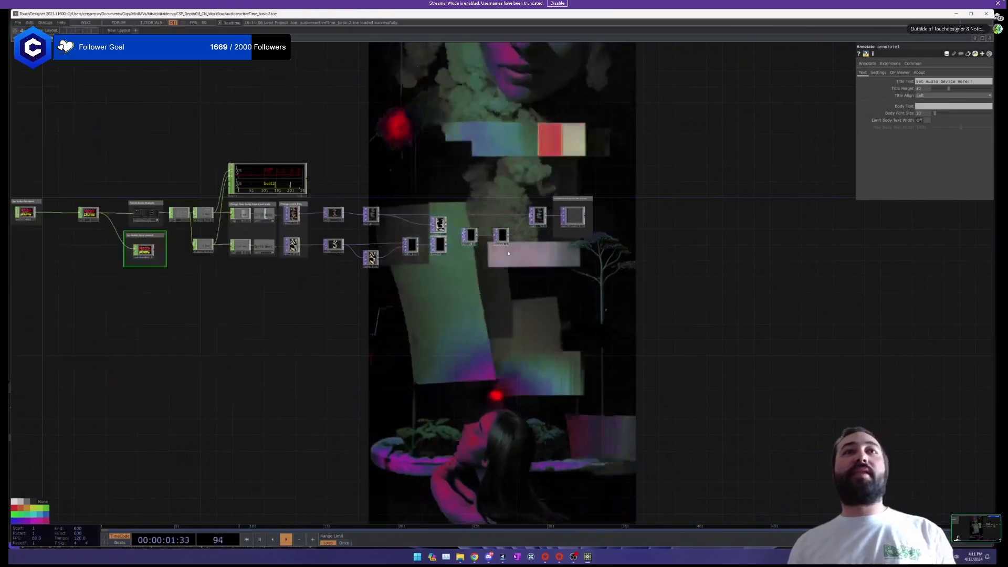
{"action": "left_click_drag", "start_coordinate": [529, 333], "coordinate": [703, 352]}
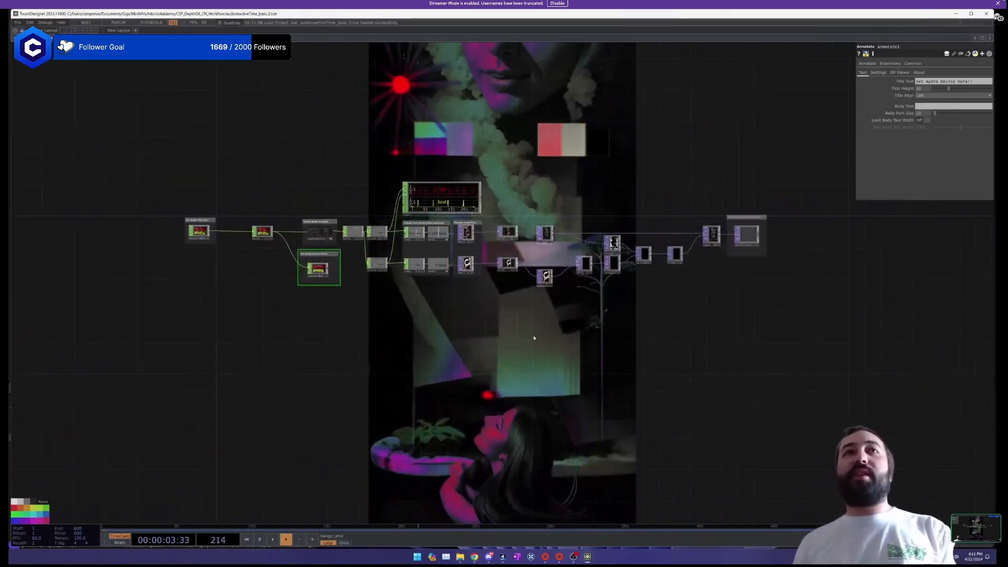
{"action": "key", "text": "space"}
{"action": "left_click_drag", "start_coordinate": [514, 333], "coordinate": [548, 336]}
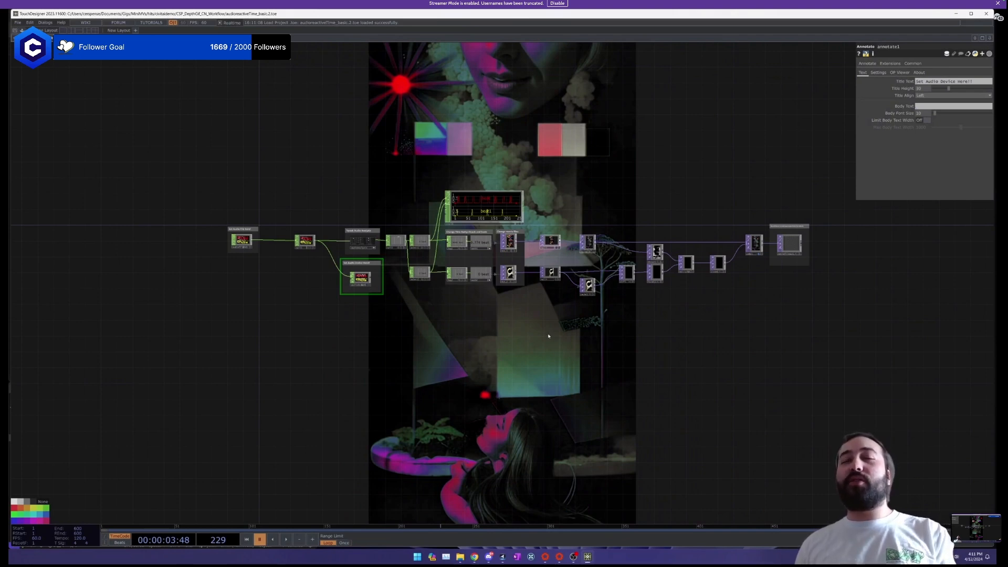
Switch to Chrome, open cables.gl in a new tab, and look through the cables_gl YouTube channel's videos linked there.
{"action": "left_click", "coordinate": [474, 556]}
{"action": "left_click", "coordinate": [455, 522]}
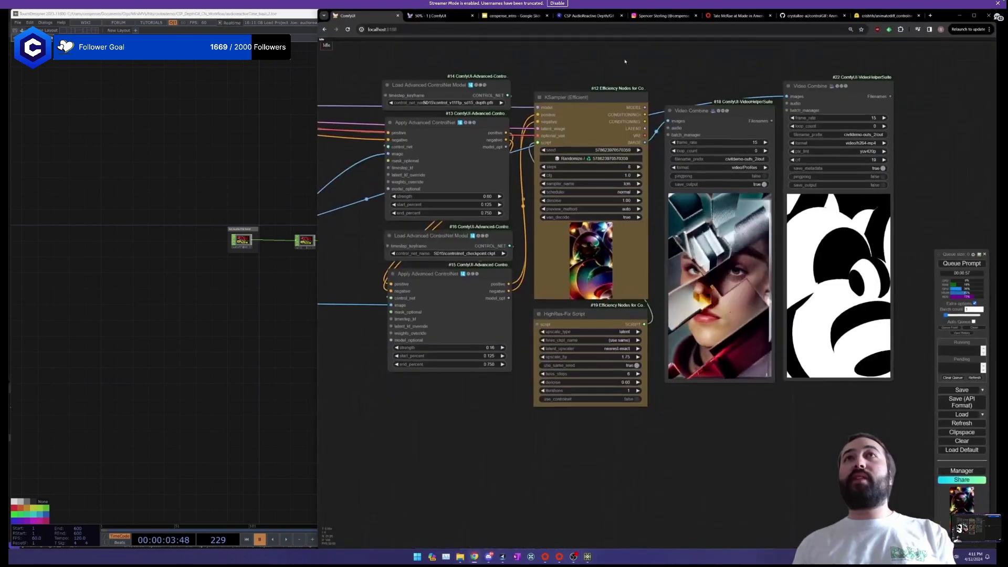
{"action": "left_click", "coordinate": [930, 15]}
{"action": "type", "text": "cables.gl"}
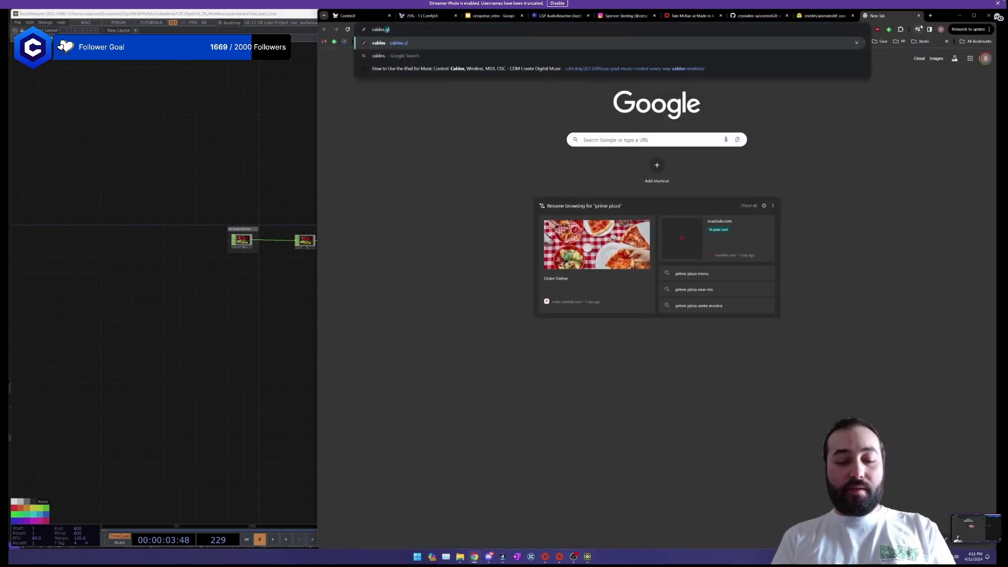
{"action": "key", "text": "Return"}
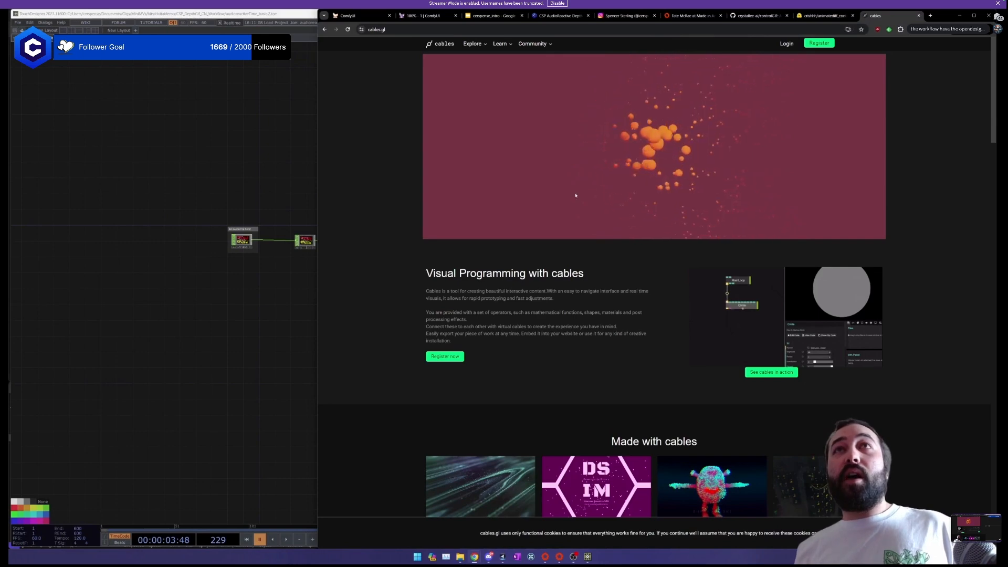
{"action": "scroll", "coordinate": [771, 332], "scroll_direction": "down", "scroll_amount": 1}
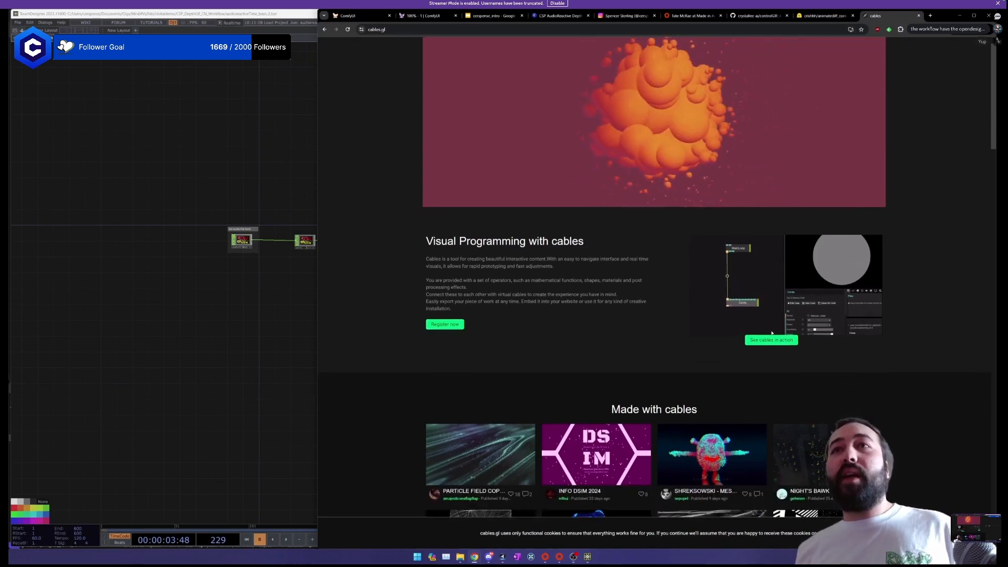
{"action": "left_click", "coordinate": [771, 339]}
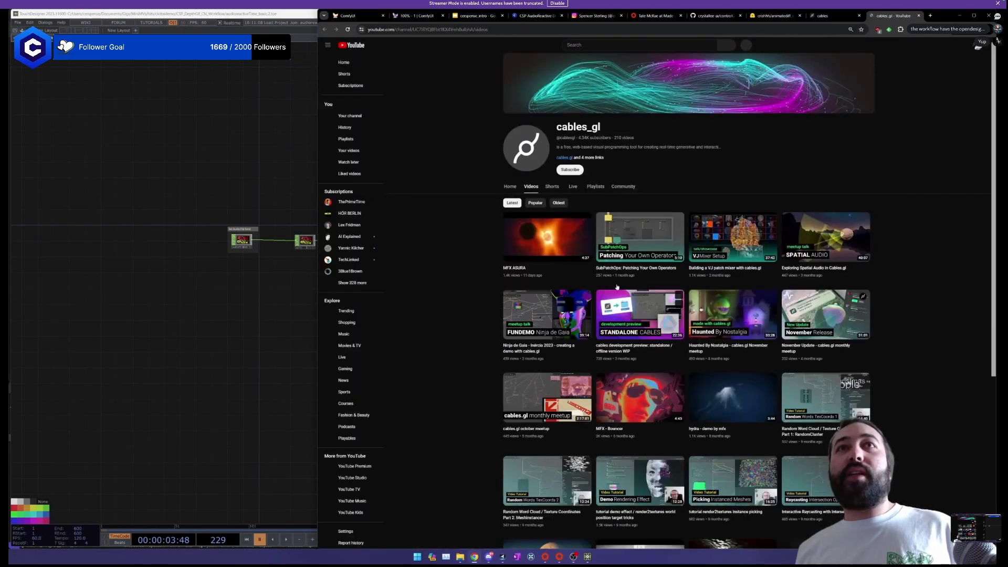
{"action": "scroll", "coordinate": [737, 245], "scroll_direction": "down", "scroll_amount": 1}
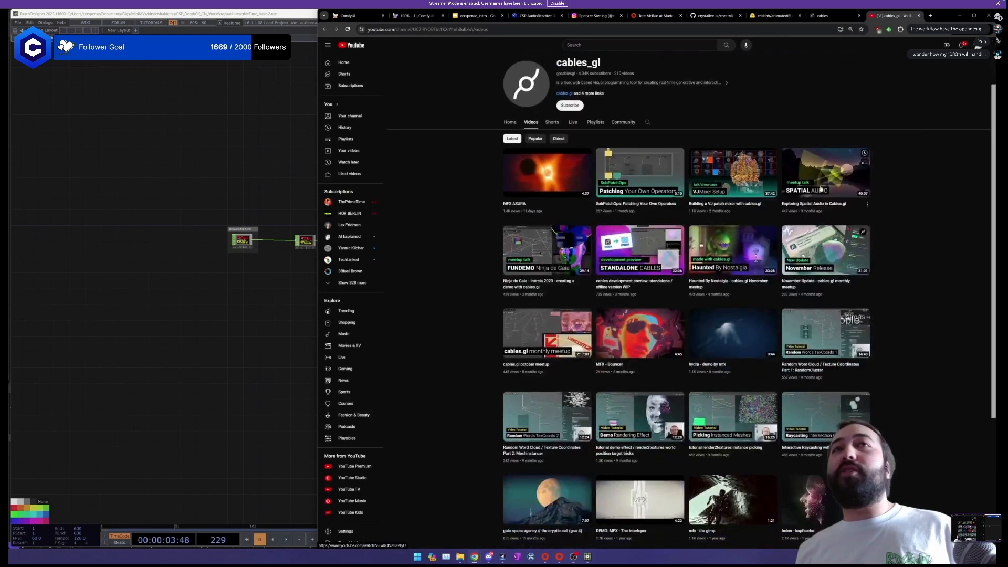
Search for tooll3 in a new tab, open tooll.io, and look over the Tooll3 home page down to its videos.
{"action": "left_click", "coordinate": [930, 15]}
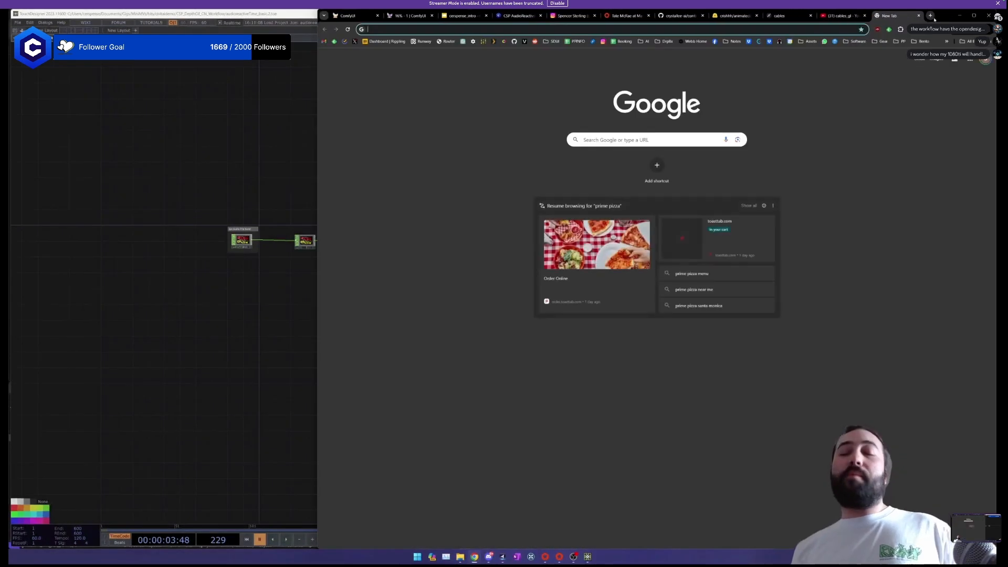
{"action": "type", "text": "tooll3"}
{"action": "key", "text": "Return"}
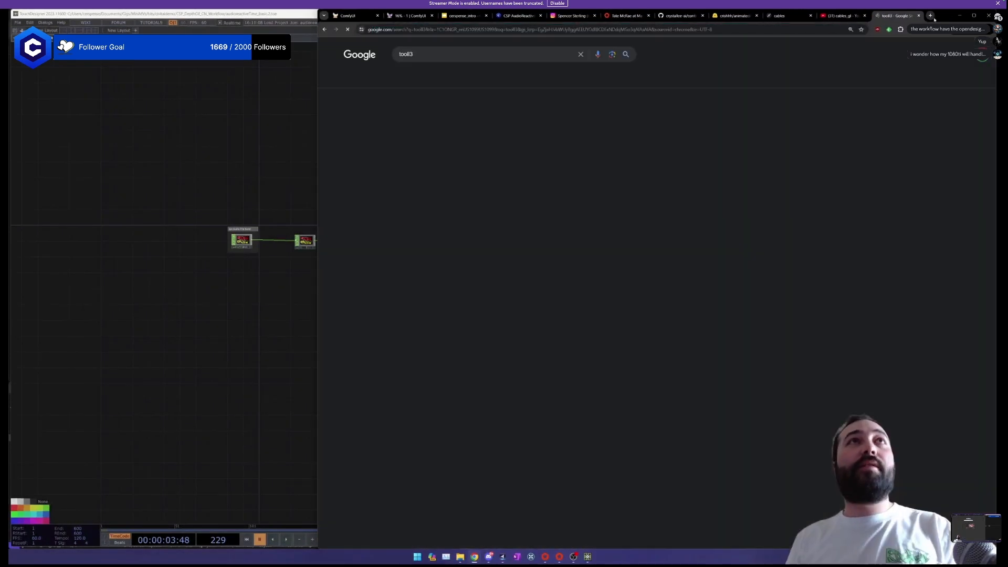
{"action": "left_click", "coordinate": [445, 163]}
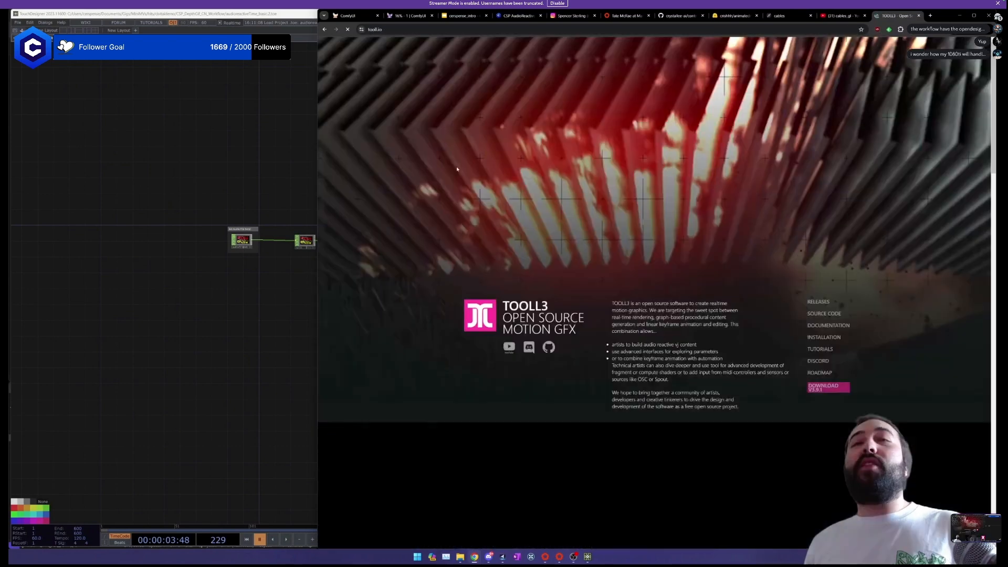
{"action": "scroll", "coordinate": [692, 209], "scroll_direction": "down", "scroll_amount": 4}
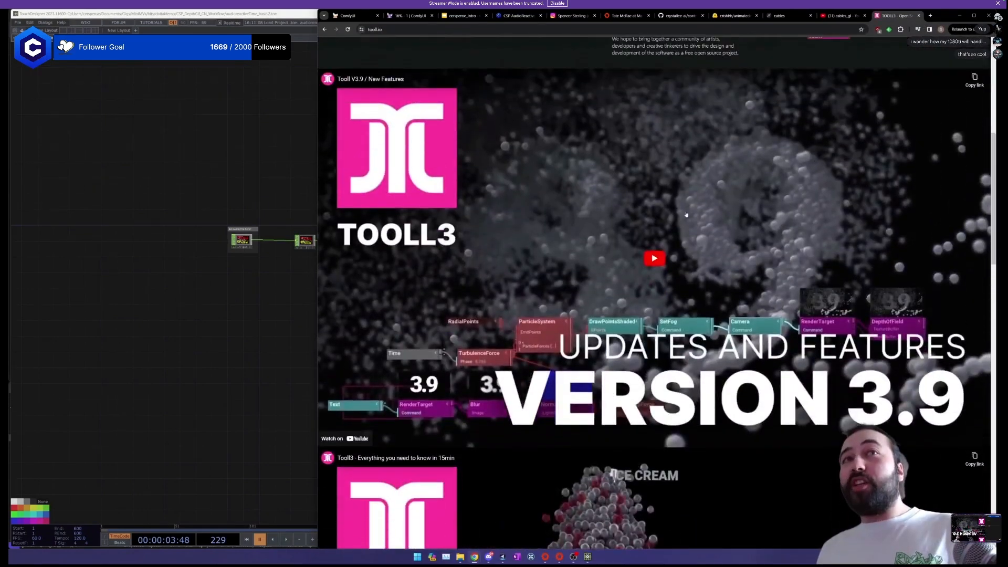
Play the Tooll V3.9 / New Features video, skip through it to the Better Points section, and pause it there.
{"action": "left_click", "coordinate": [686, 214]}
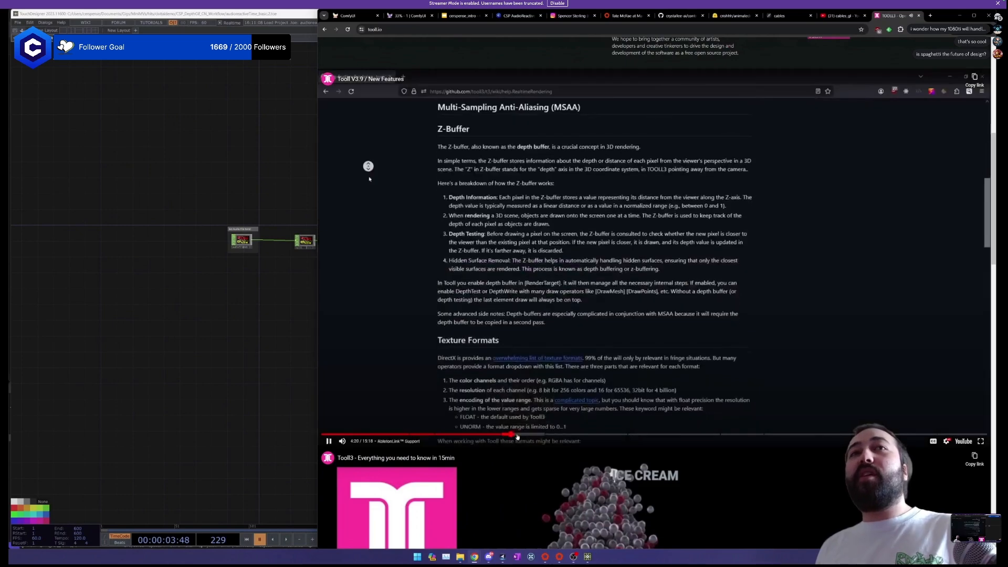
{"action": "left_click", "coordinate": [512, 435]}
{"action": "left_click", "coordinate": [620, 435]}
{"action": "left_click", "coordinate": [681, 435]}
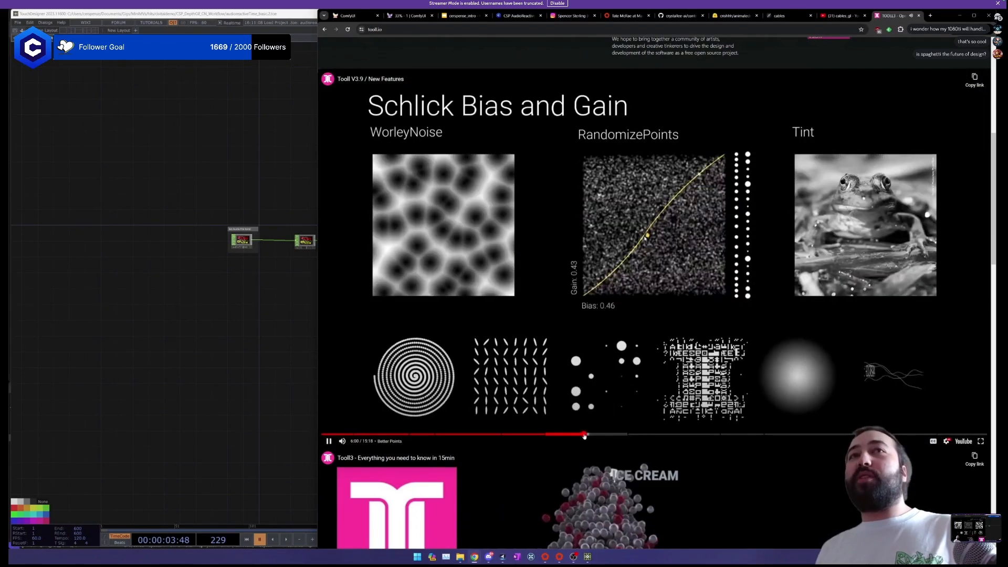
{"action": "left_click", "coordinate": [584, 435]}
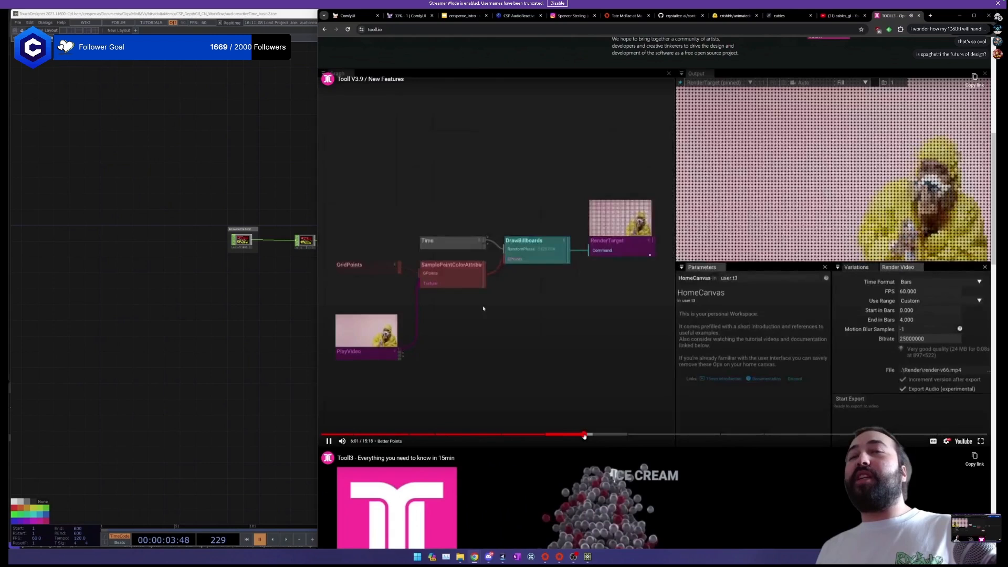
{"action": "left_click", "coordinate": [460, 280]}
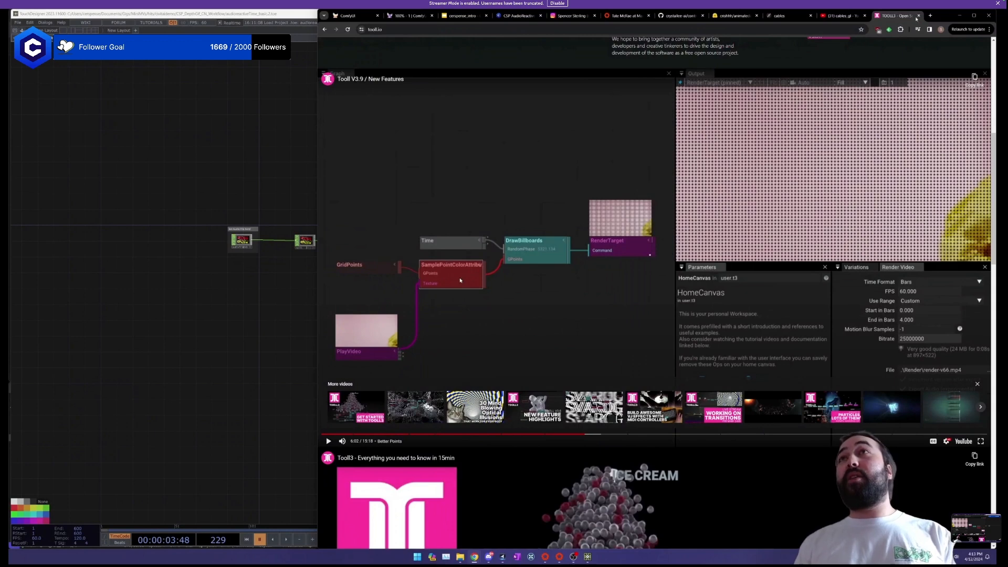
Return to the cables_gl YouTube tab and search YouTube for "unreal avalanche".
{"action": "left_click", "coordinate": [861, 15]}
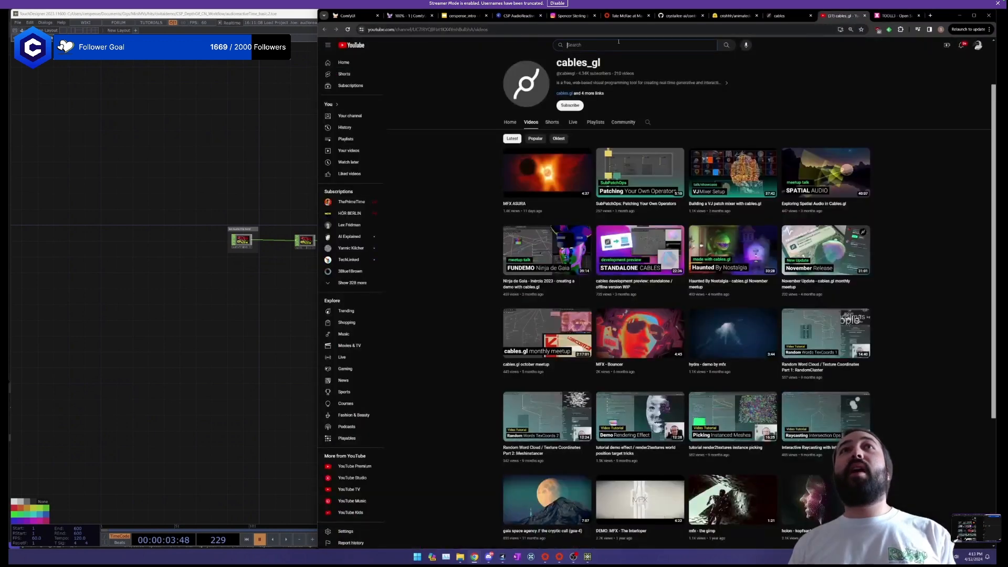
{"action": "left_click", "coordinate": [617, 50]}
{"action": "type", "text": "unreal"}
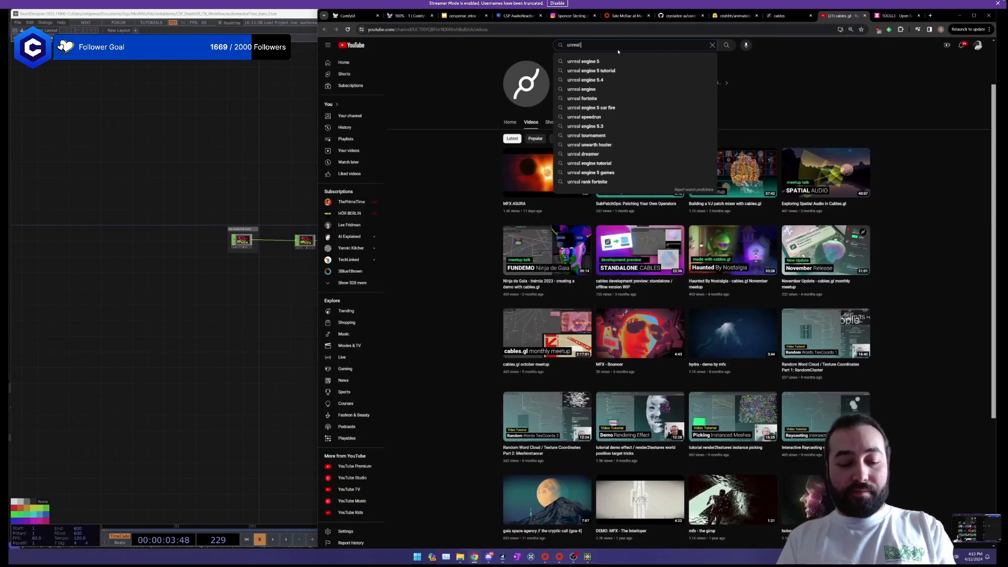
{"action": "type", "text": " avalanche"}
{"action": "key", "text": "Return"}
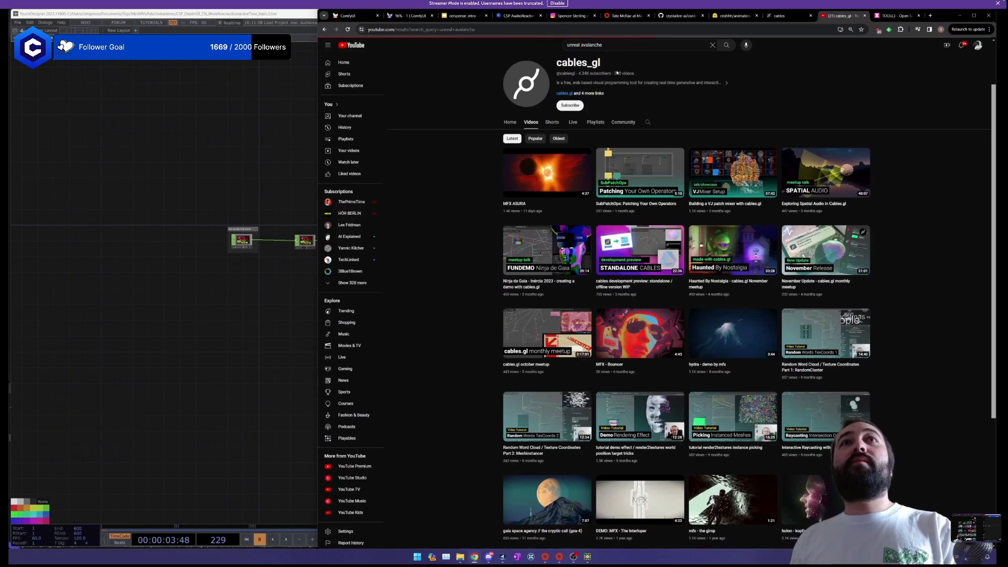
Play "Unreal Engine 5's New Motion Graphic Tools Will Blow Your Mind! | Project Avalanche" muted and skip ahead to the interface demonstration.
{"action": "left_click", "coordinate": [577, 205]}
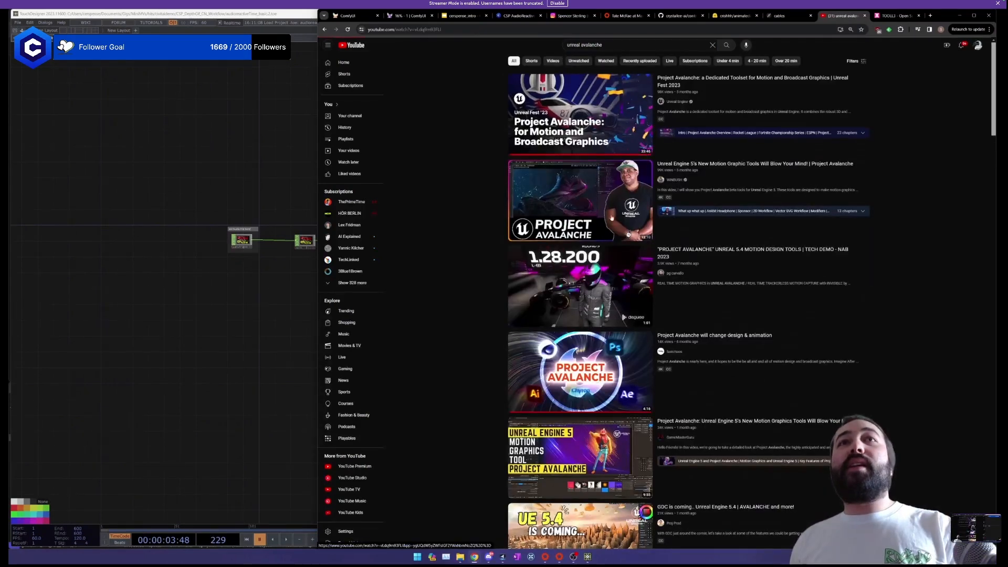
{"action": "left_click", "coordinate": [354, 428]}
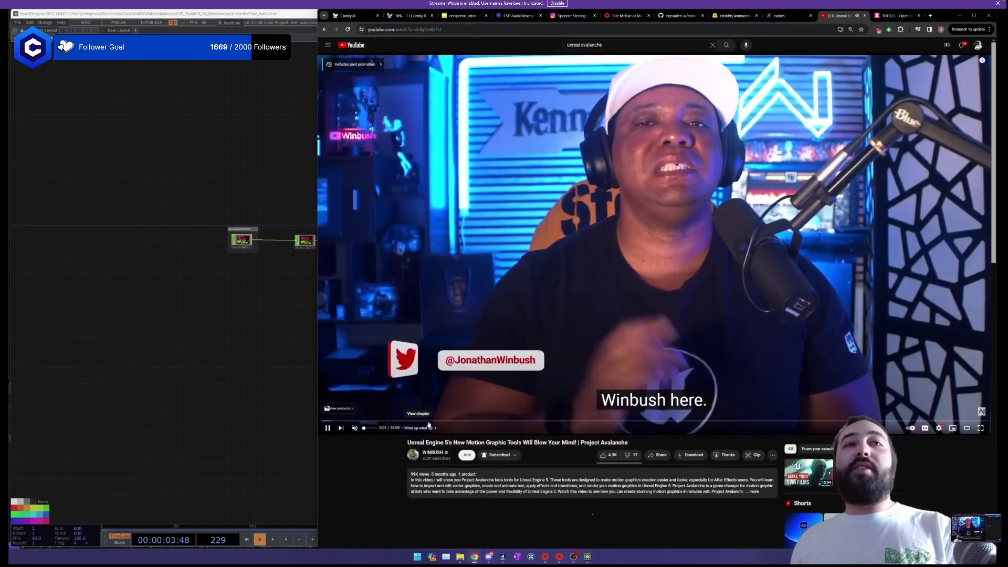
{"action": "left_click", "coordinate": [430, 421]}
{"action": "left_click", "coordinate": [469, 421]}
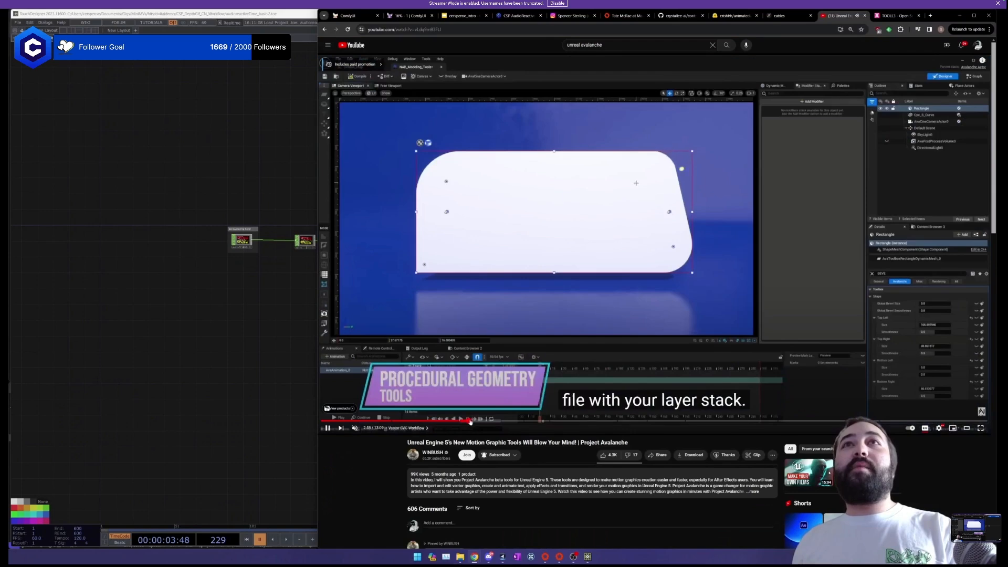
Skip through the Project Avalanche video past the modifiers, deformers and layout tools to the LEGO cloner demonstration, and pause it there.
{"action": "left_click", "coordinate": [499, 421]}
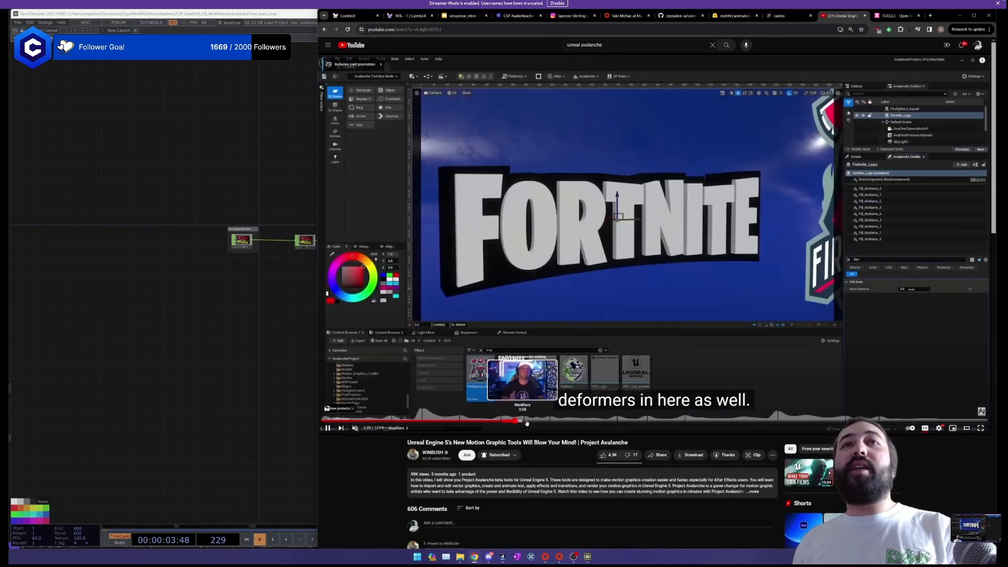
{"action": "left_click", "coordinate": [536, 423]}
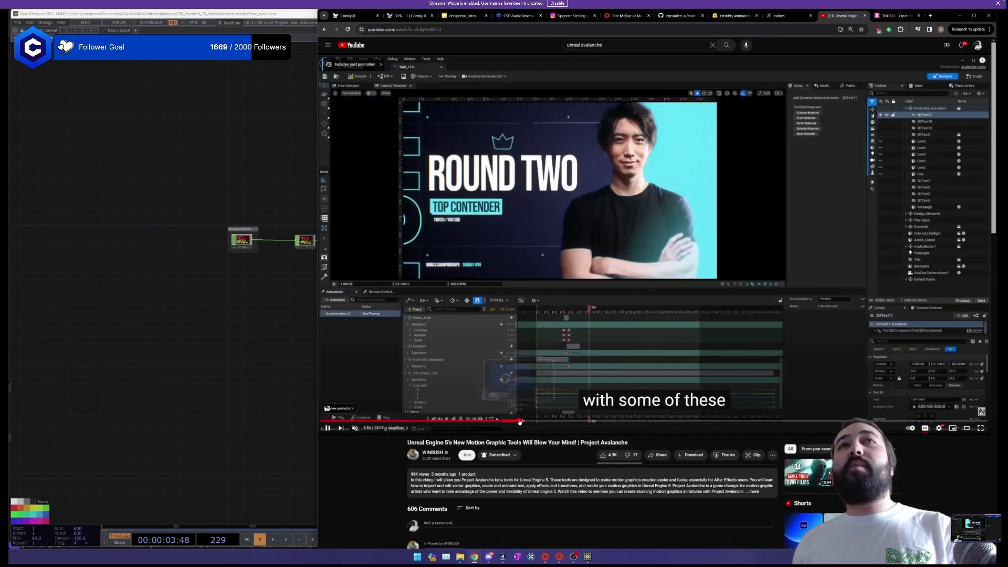
{"action": "left_click", "coordinate": [519, 421]}
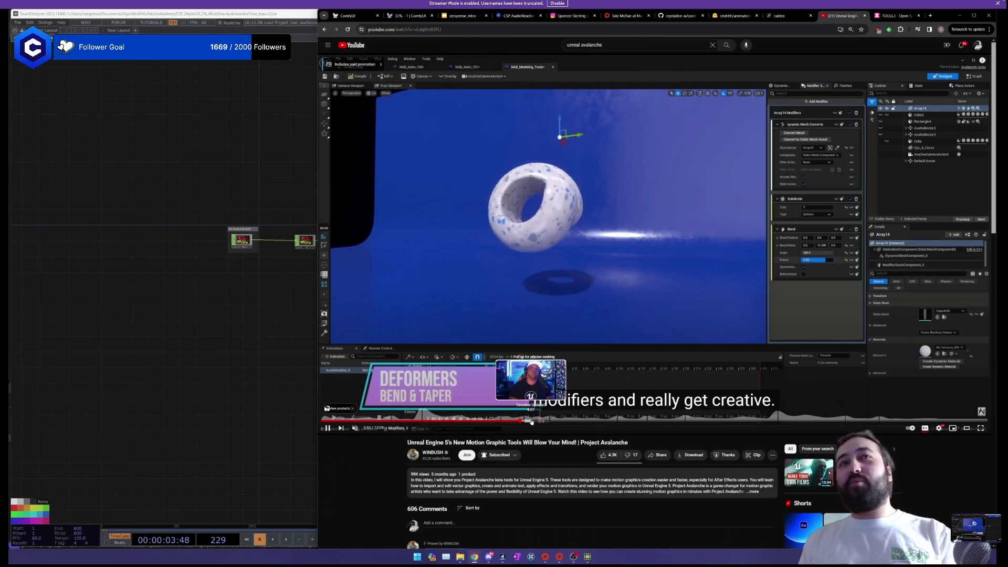
{"action": "left_click_drag", "start_coordinate": [519, 421], "coordinate": [578, 421]}
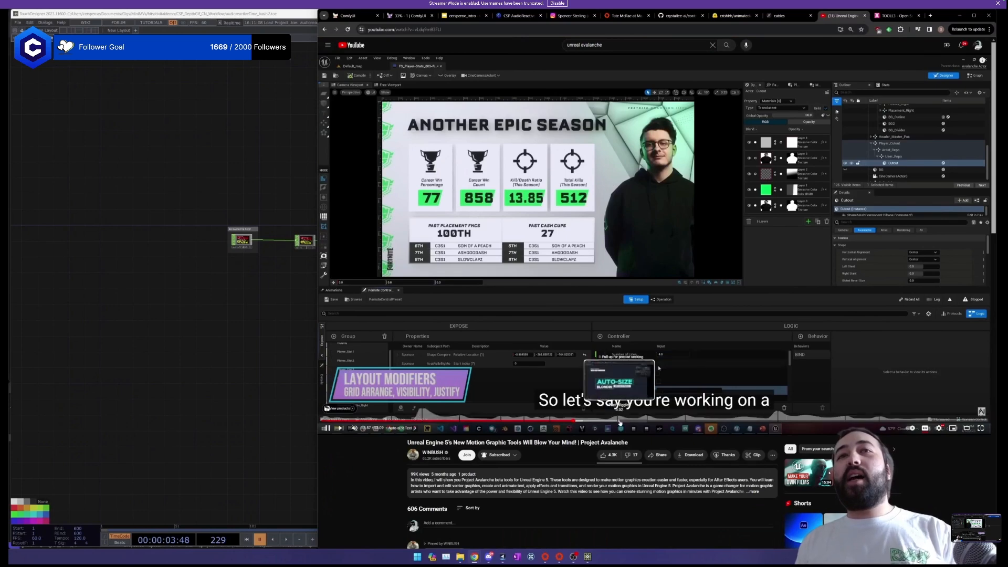
{"action": "left_click_drag", "start_coordinate": [645, 422], "coordinate": [784, 421]}
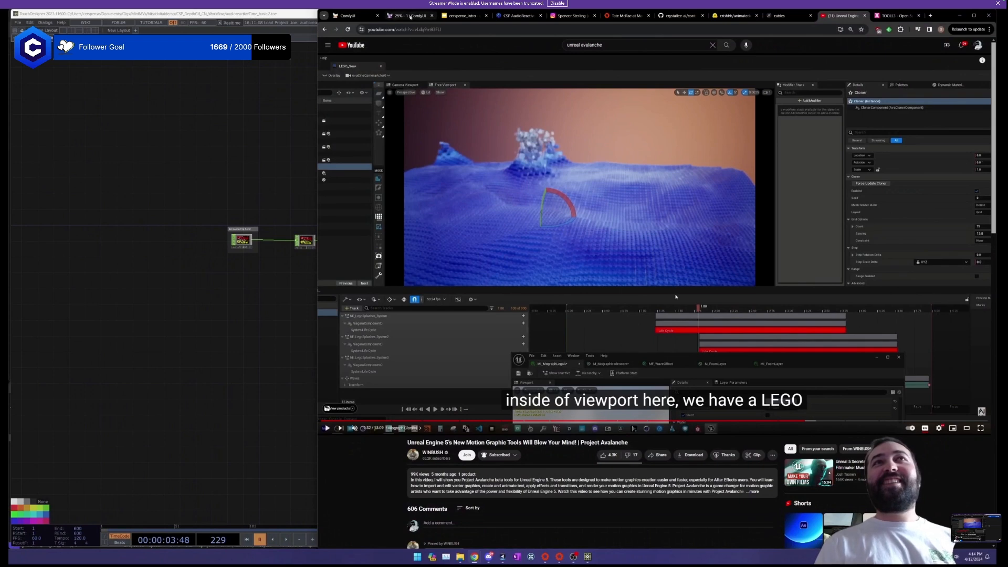
Switch to the running ComfyUI workflow and look over its node graph and output previews.
{"action": "left_click", "coordinate": [408, 15]}
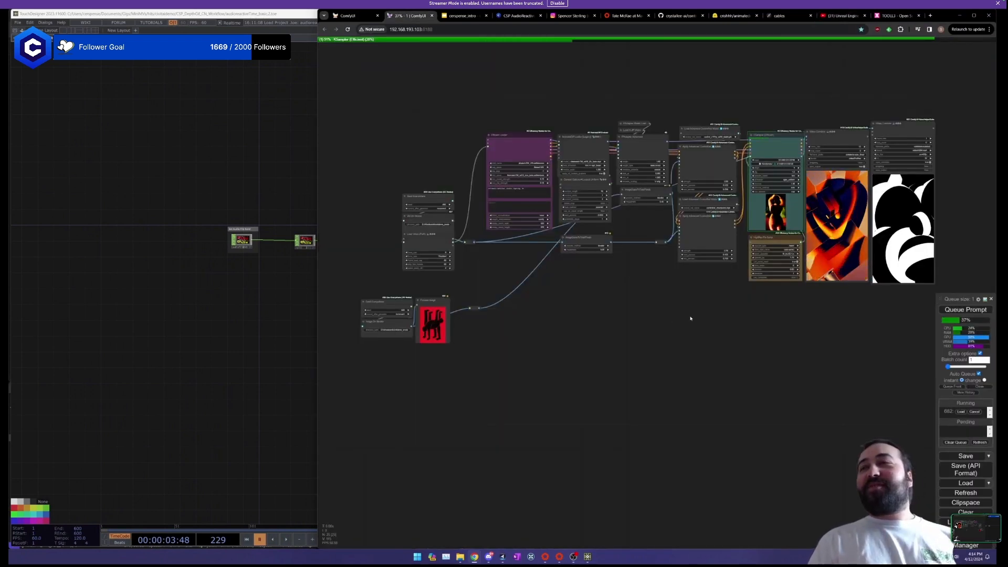
{"action": "left_click_drag", "start_coordinate": [690, 318], "coordinate": [684, 310]}
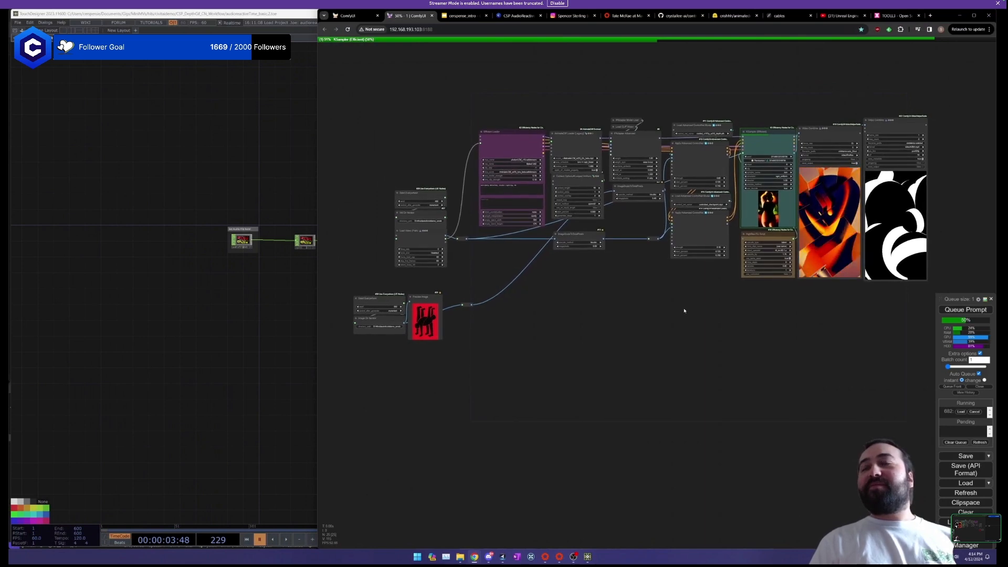
{"action": "scroll", "coordinate": [729, 304], "scroll_direction": "up", "scroll_amount": 1}
{"action": "left_click_drag", "start_coordinate": [713, 313], "coordinate": [731, 314]}
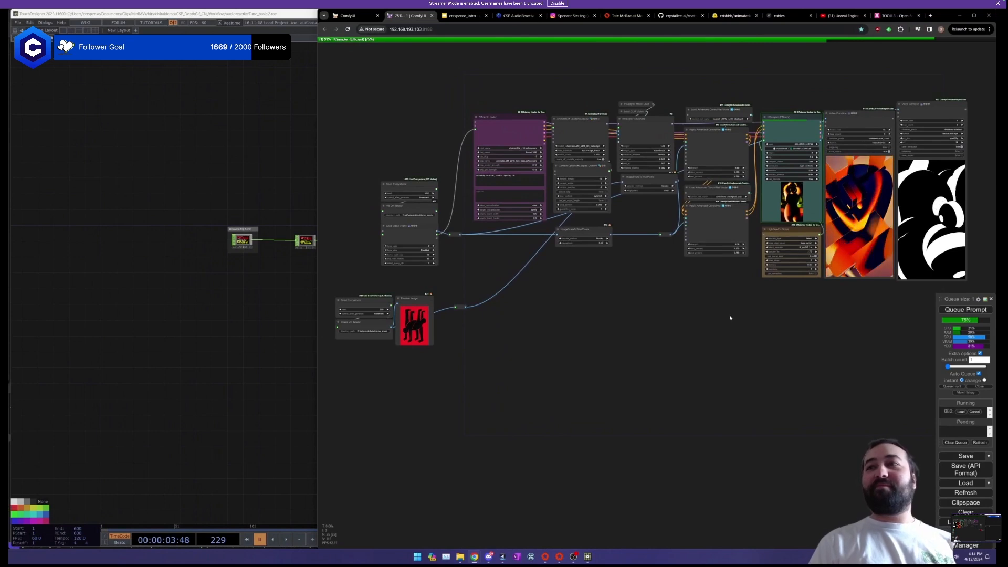
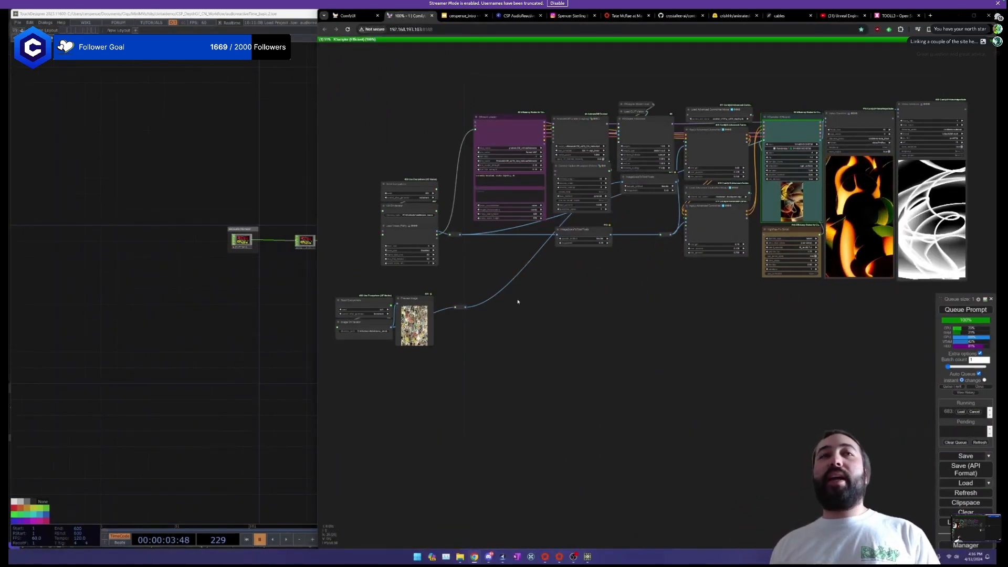
Reposition the reroute node beside the image preview so that it sits slightly lower on its link.
{"action": "left_click_drag", "start_coordinate": [461, 307], "coordinate": [452, 303]}
{"action": "left_click", "coordinate": [518, 317]}
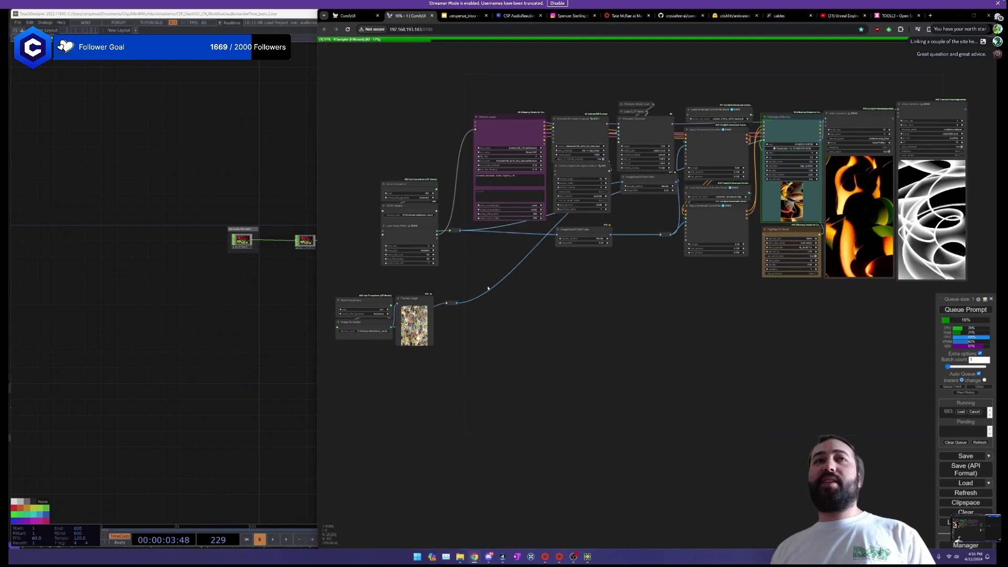
{"action": "left_click_drag", "start_coordinate": [452, 303], "coordinate": [452, 325]}
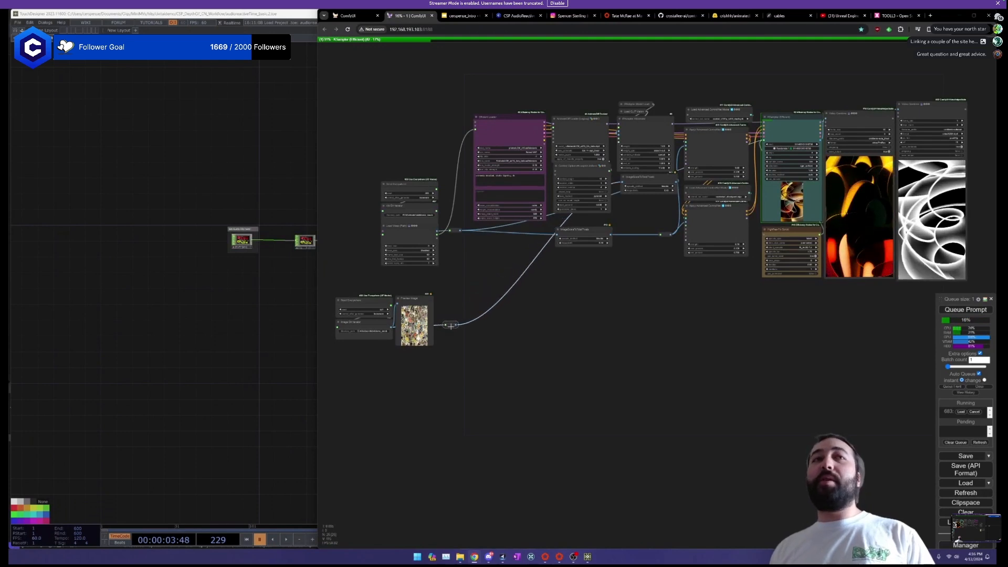
{"action": "left_click", "coordinate": [491, 346]}
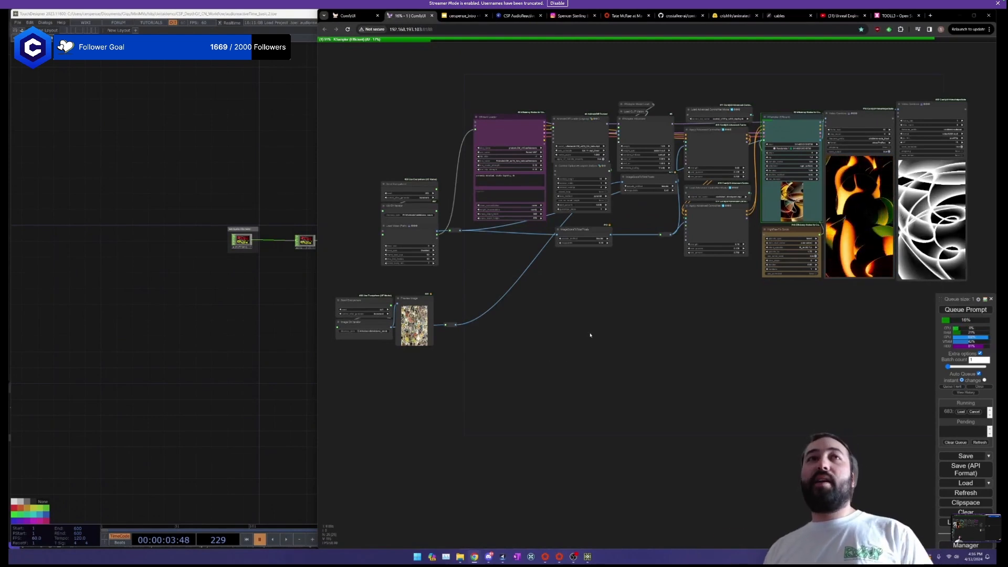
{"action": "left_click_drag", "start_coordinate": [588, 337], "coordinate": [628, 334]}
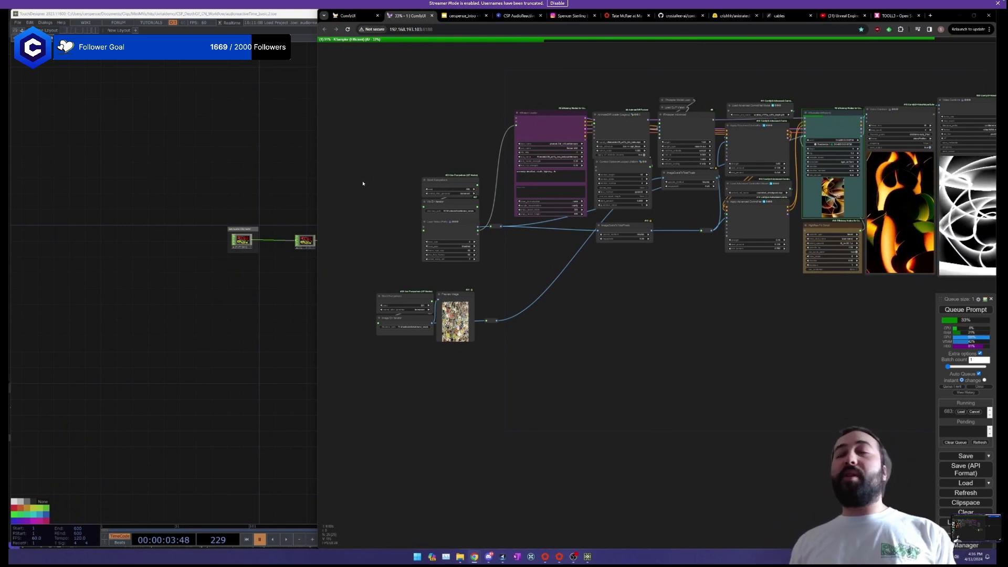
Switch back to TouchDesigner and look over the audio-reactive network, ending close on the annotated audio input groups.
{"action": "left_click", "coordinate": [258, 214]}
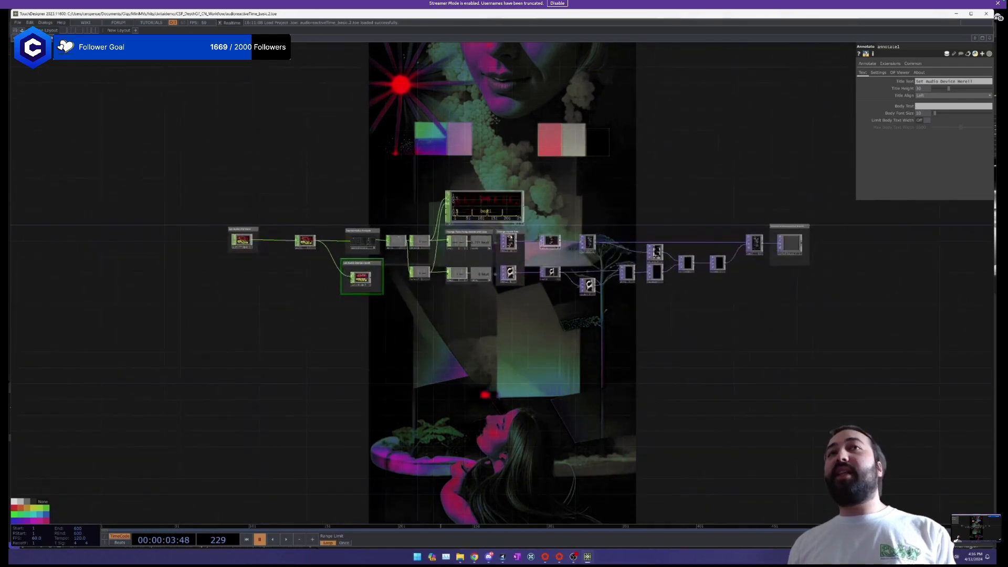
{"action": "left_click_drag", "start_coordinate": [519, 318], "coordinate": [378, 336]}
{"action": "left_click_drag", "start_coordinate": [289, 365], "coordinate": [308, 370]}
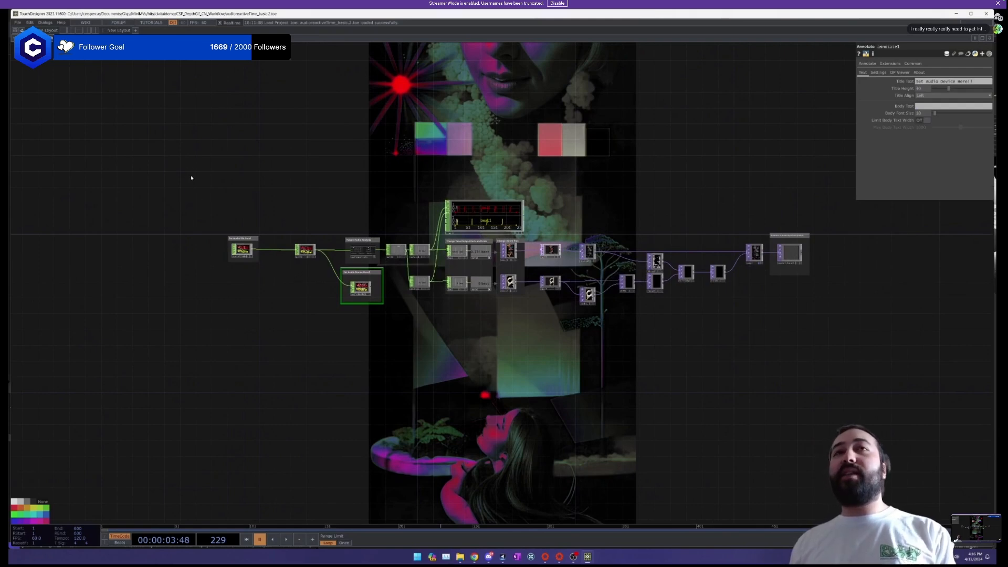
{"action": "left_click_drag", "start_coordinate": [526, 369], "coordinate": [494, 367]}
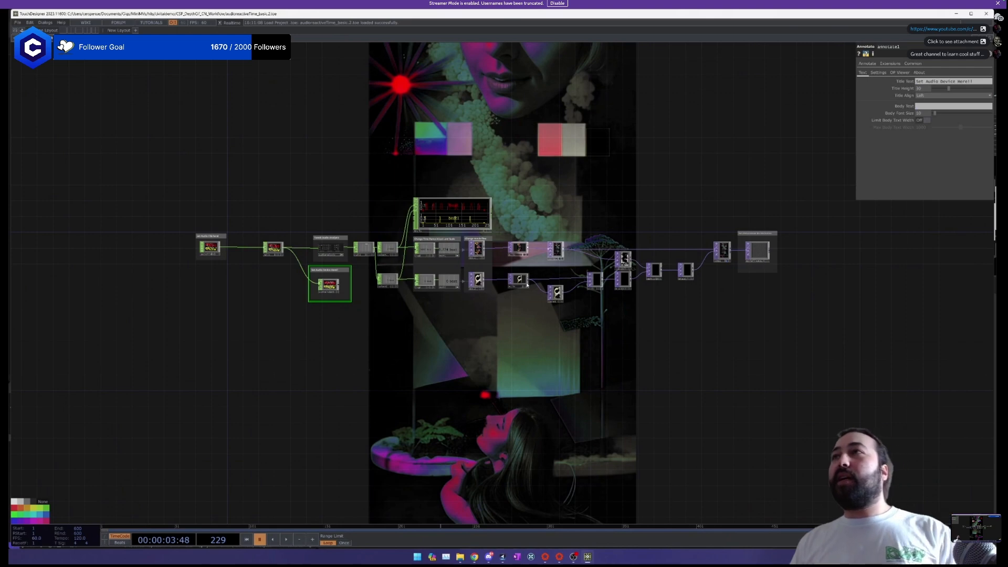
{"action": "left_click_drag", "start_coordinate": [616, 218], "coordinate": [665, 240]}
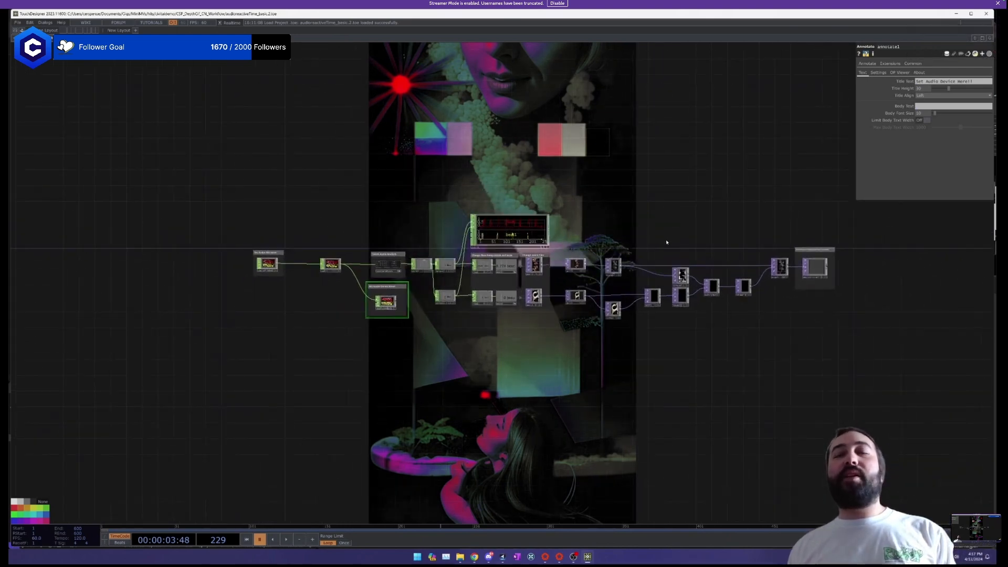
{"action": "scroll", "coordinate": [663, 249], "scroll_direction": "up", "scroll_amount": 3}
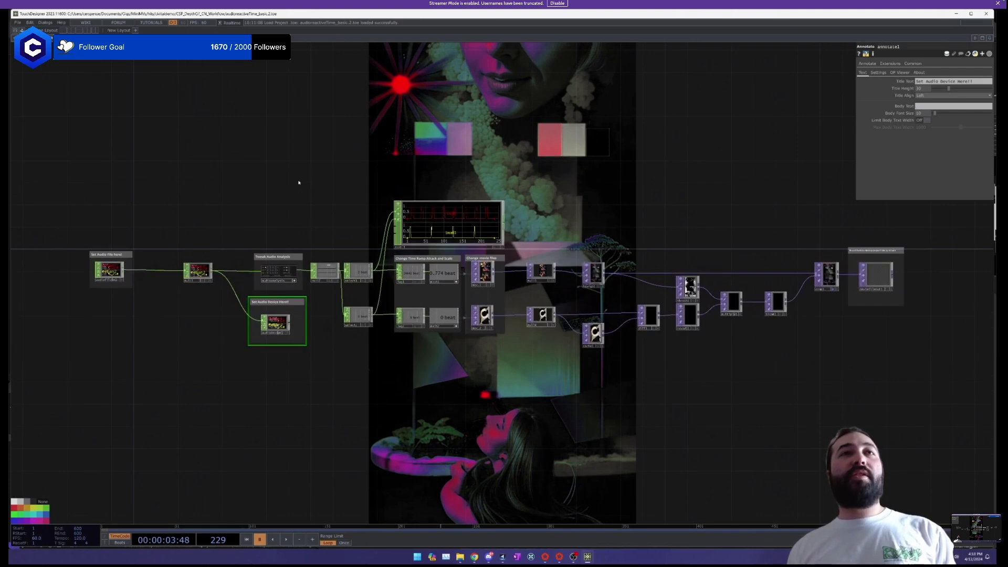
{"action": "left_click_drag", "start_coordinate": [371, 448], "coordinate": [379, 403]}
{"action": "left_click_drag", "start_coordinate": [522, 398], "coordinate": [649, 429]}
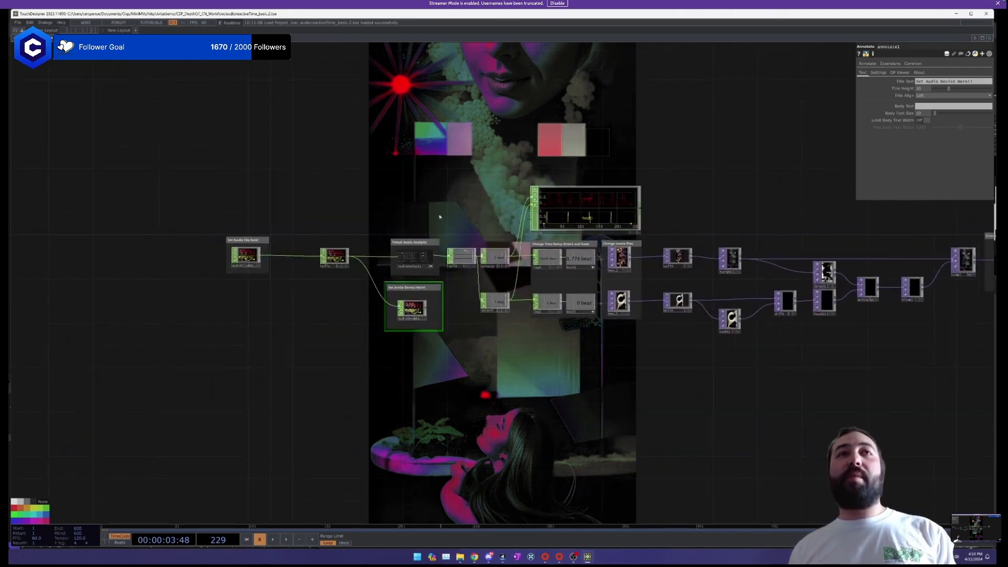
{"action": "left_click_drag", "start_coordinate": [455, 212], "coordinate": [501, 175]}
{"action": "scroll", "coordinate": [321, 187], "scroll_direction": "up", "scroll_amount": 4}
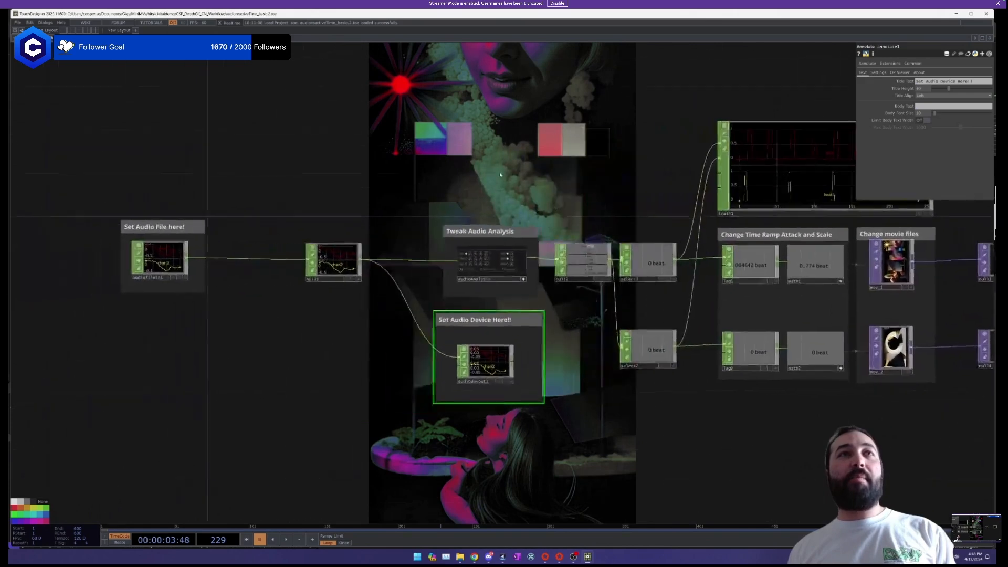
{"action": "left_click_drag", "start_coordinate": [270, 191], "coordinate": [319, 181]}
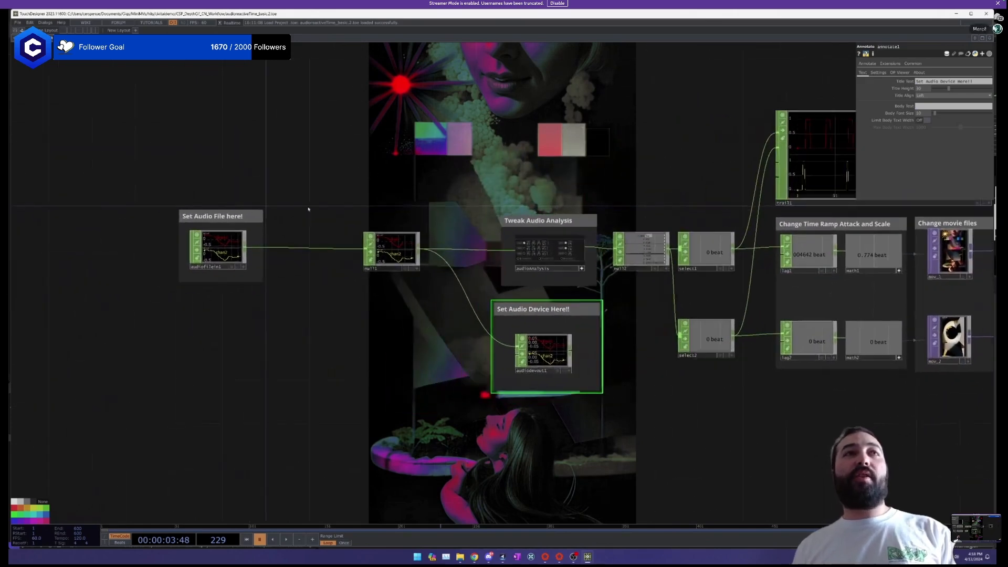
Inspect the Set Audio File group, its audio file input node, and the Set Audio Device group.
{"action": "left_click", "coordinate": [227, 218]}
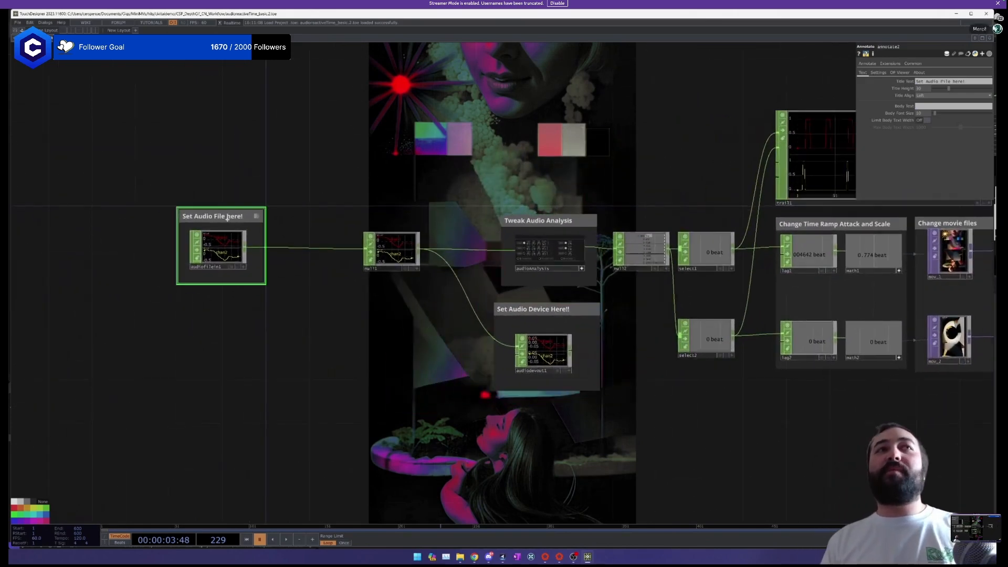
{"action": "left_click", "coordinate": [206, 241]}
{"action": "left_click_drag", "start_coordinate": [853, 90], "coordinate": [633, 87]}
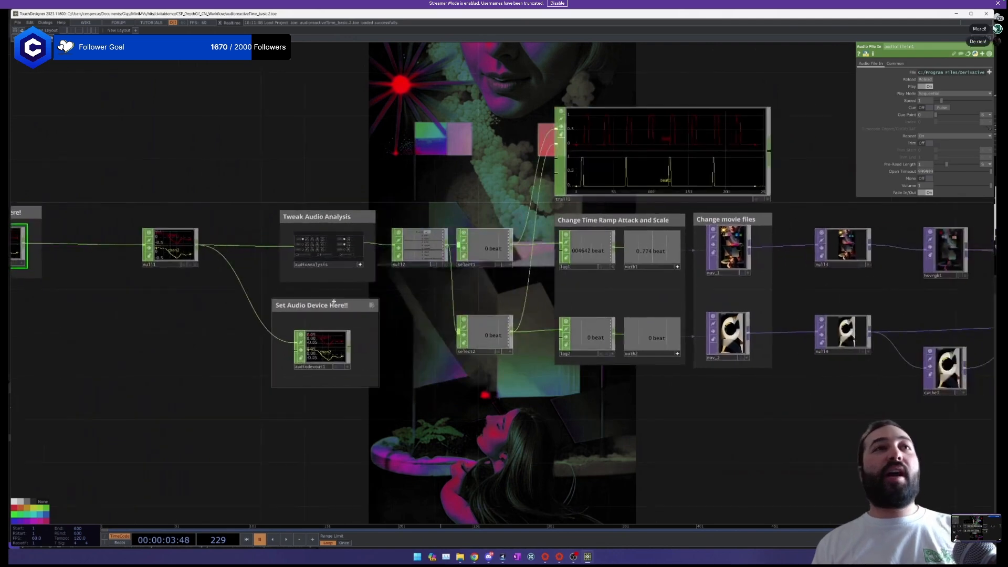
{"action": "left_click", "coordinate": [348, 304]}
{"action": "left_click_drag", "start_coordinate": [427, 315], "coordinate": [361, 311]}
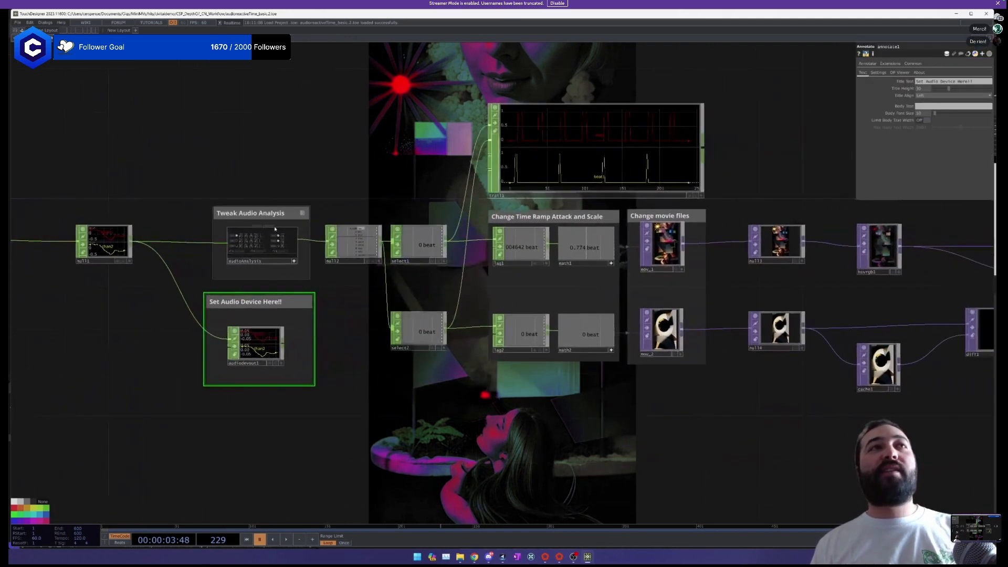
Inspect the Tweak Audio Analysis group and the Change Time Ramp Attack and Scale group.
{"action": "left_click", "coordinate": [297, 214]}
{"action": "left_click_drag", "start_coordinate": [400, 195], "coordinate": [204, 182]}
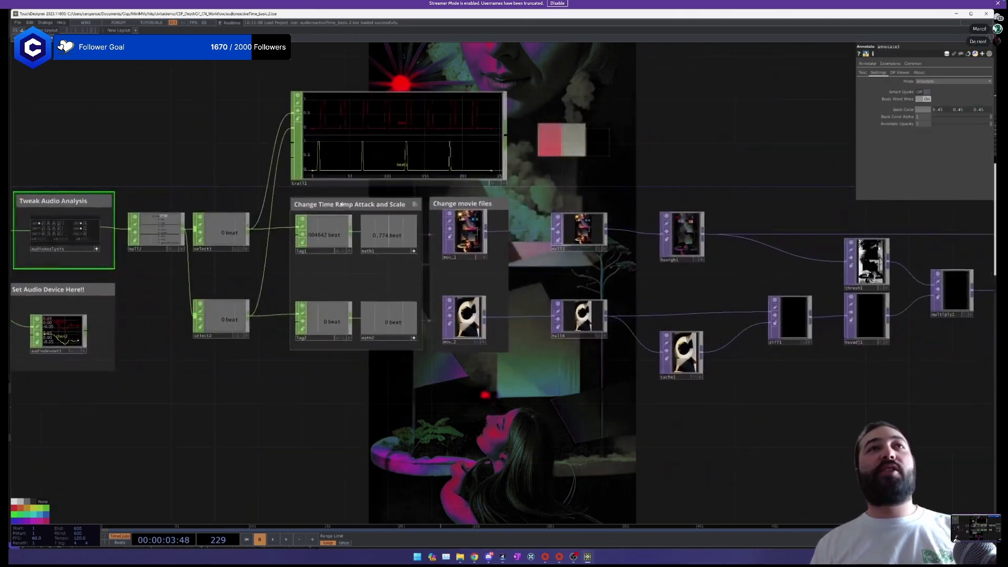
{"action": "left_click", "coordinate": [387, 202]}
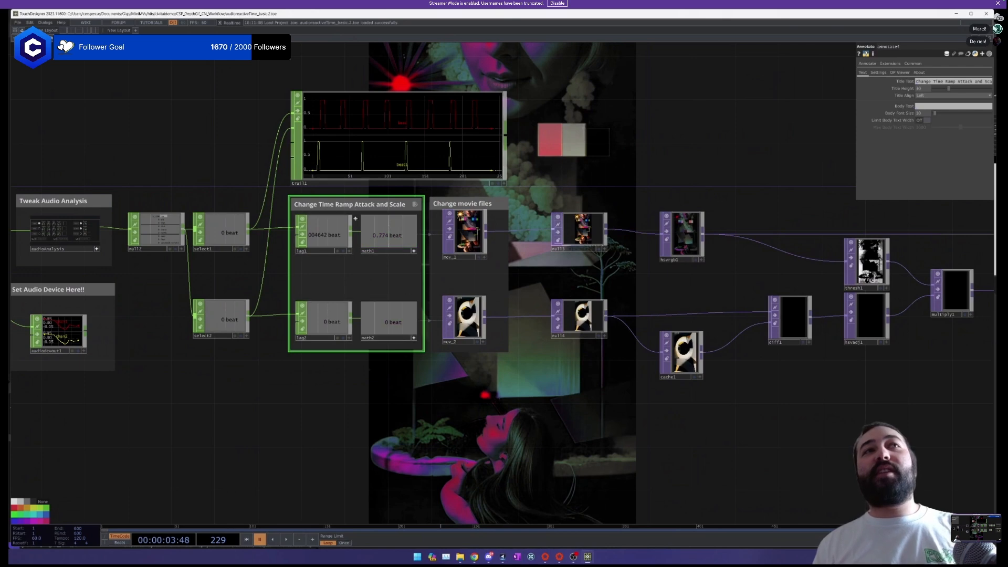
{"action": "left_click_drag", "start_coordinate": [447, 374], "coordinate": [421, 376]}
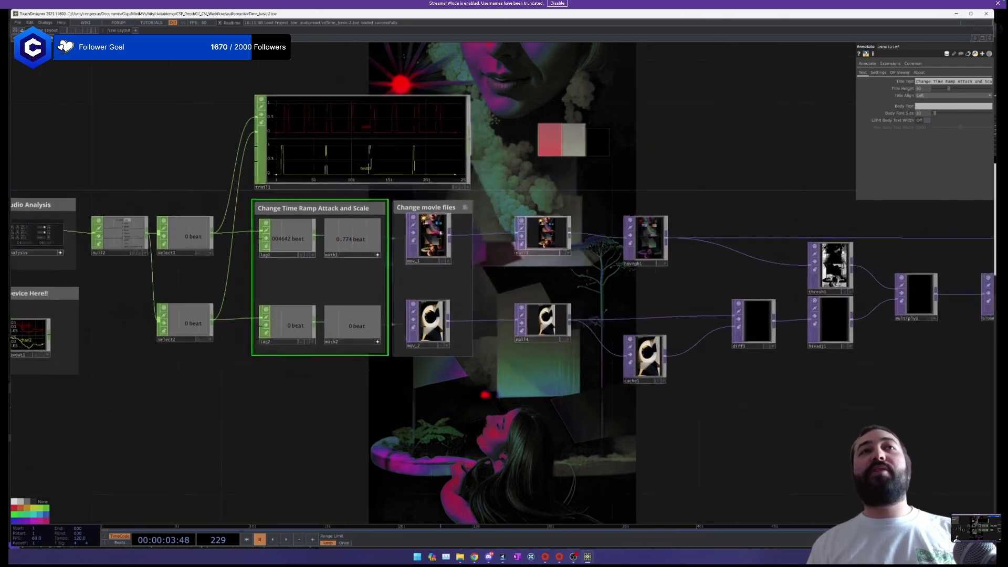
View the parameters of both movie input nodes in the Change movie files group.
{"action": "left_click", "coordinate": [433, 224]}
{"action": "left_click", "coordinate": [432, 318]}
{"action": "left_click_drag", "start_coordinate": [509, 386], "coordinate": [349, 362]}
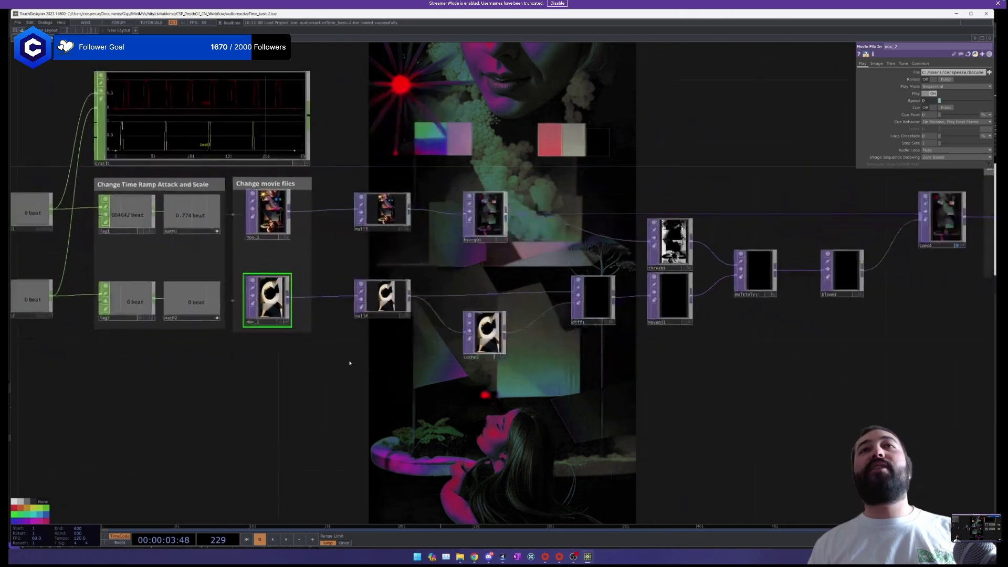
View the parameters of the movie file output node in the Record Movie group, and frame the whole network.
{"action": "left_click_drag", "start_coordinate": [553, 385], "coordinate": [430, 371]}
{"action": "scroll", "coordinate": [430, 371], "scroll_direction": "down", "scroll_amount": 3}
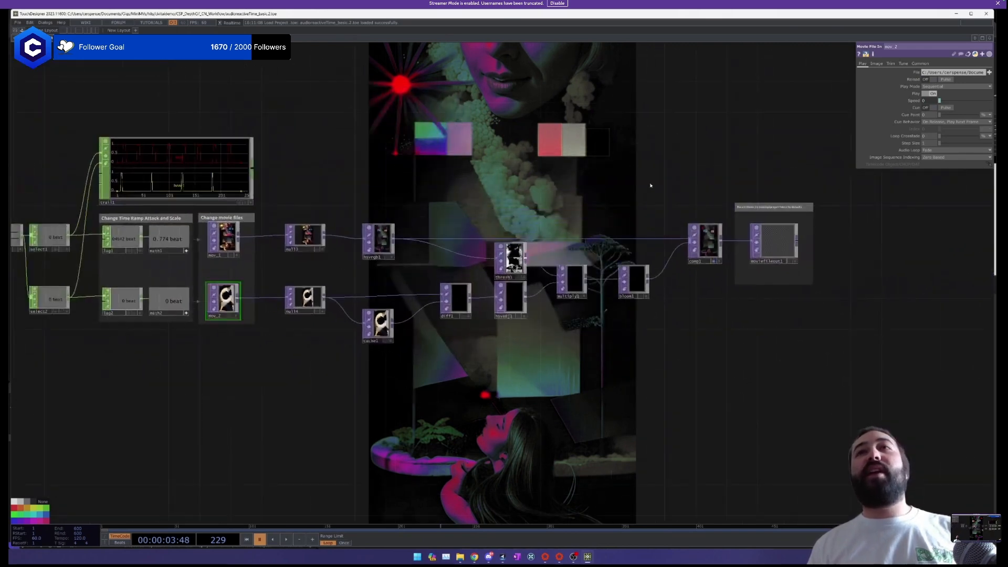
{"action": "left_click", "coordinate": [781, 244]}
{"action": "scroll", "coordinate": [802, 305], "scroll_direction": "down", "scroll_amount": 3}
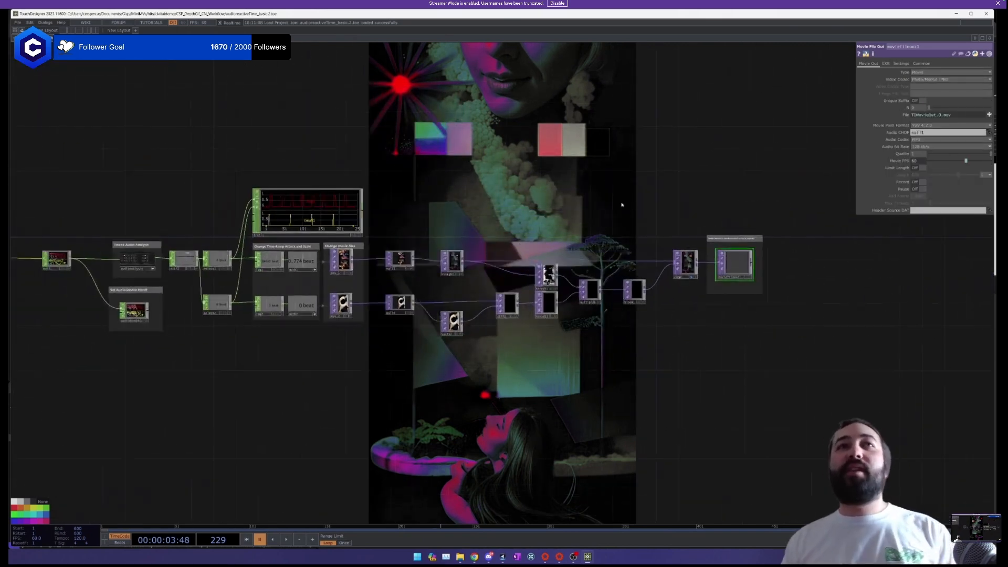
{"action": "key", "text": "h"}
{"action": "left_click_drag", "start_coordinate": [128, 171], "coordinate": [815, 420]}
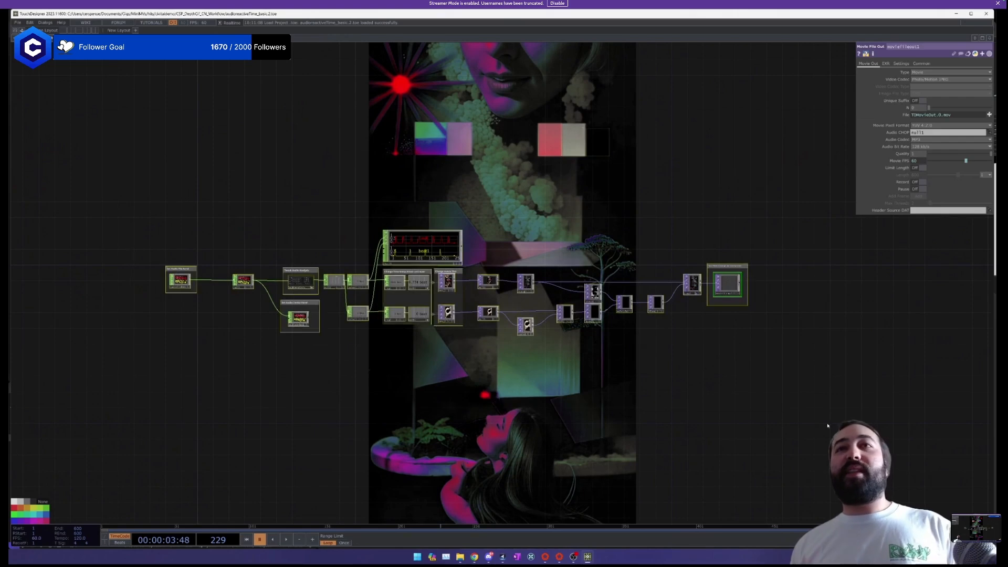
Turn off the background display of the final comp1 node beside the Record Movie group.
{"action": "scroll", "coordinate": [392, 189], "scroll_direction": "up", "scroll_amount": 3}
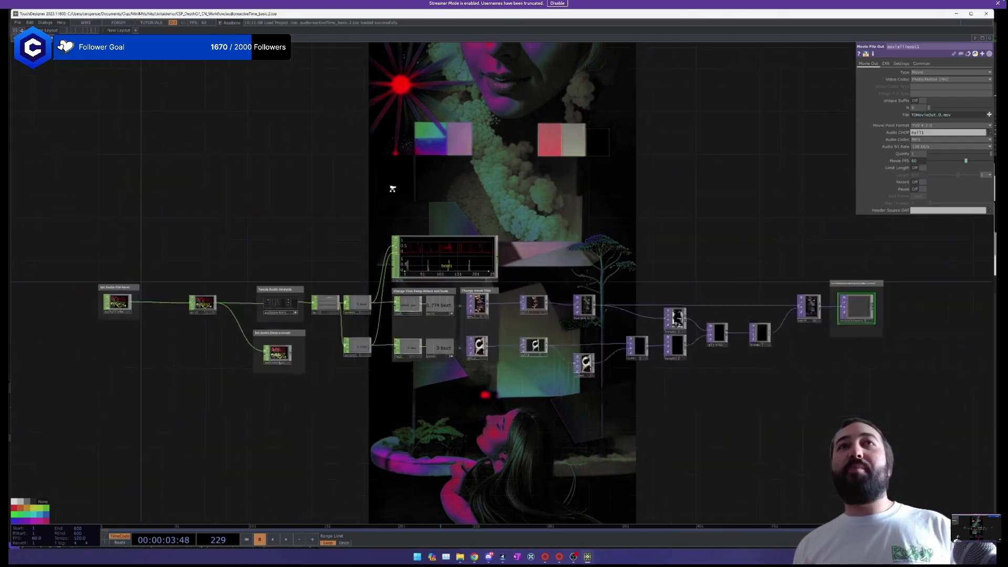
{"action": "scroll", "coordinate": [393, 188], "scroll_direction": "up", "scroll_amount": 3}
{"action": "left_click_drag", "start_coordinate": [409, 181], "coordinate": [15, 137]}
{"action": "scroll", "coordinate": [710, 335], "scroll_direction": "up", "scroll_amount": 5}
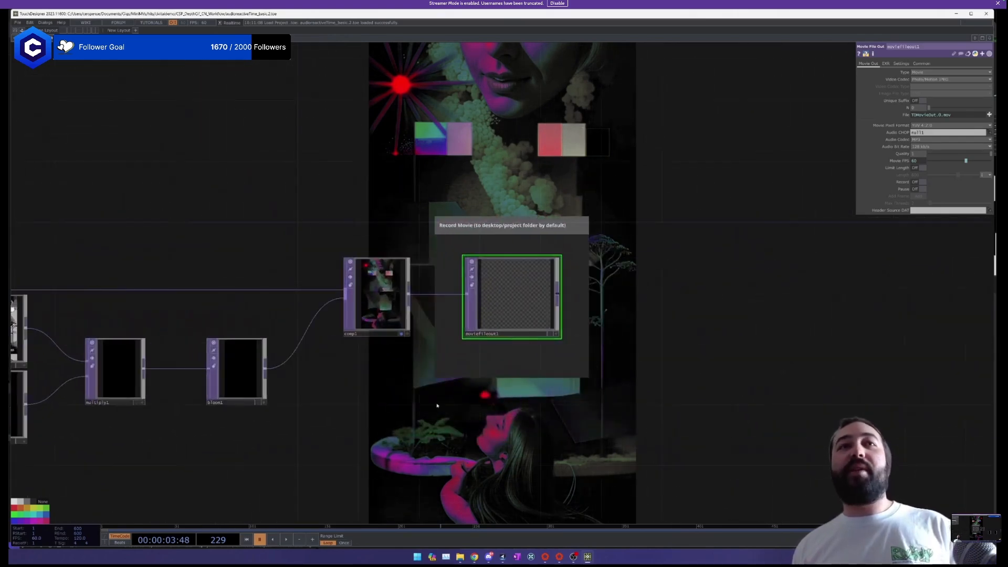
{"action": "left_click", "coordinate": [401, 333]}
{"action": "left_click", "coordinate": [402, 334]}
{"action": "left_click", "coordinate": [402, 335]}
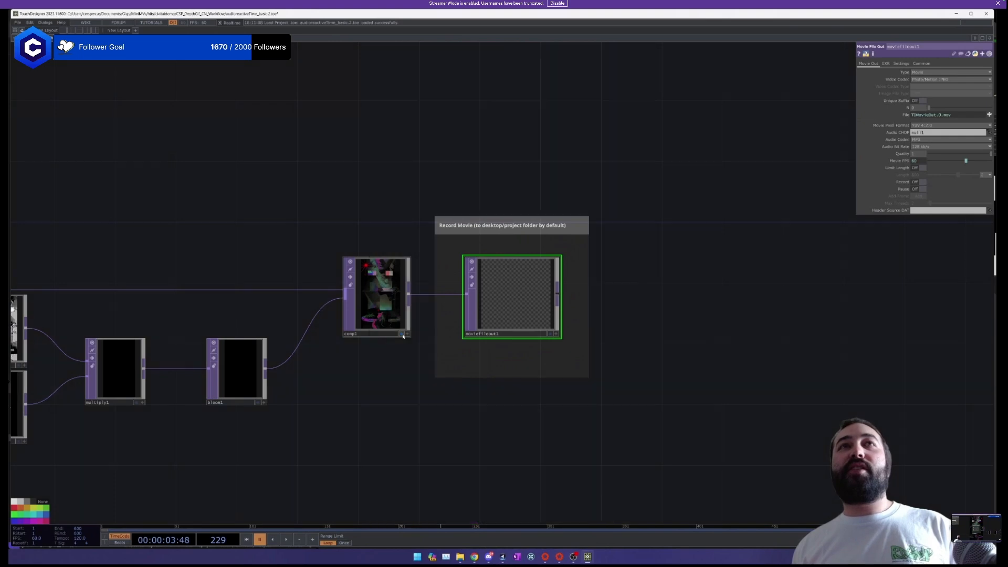
{"action": "left_click", "coordinate": [402, 334]}
{"action": "left_click", "coordinate": [402, 335]}
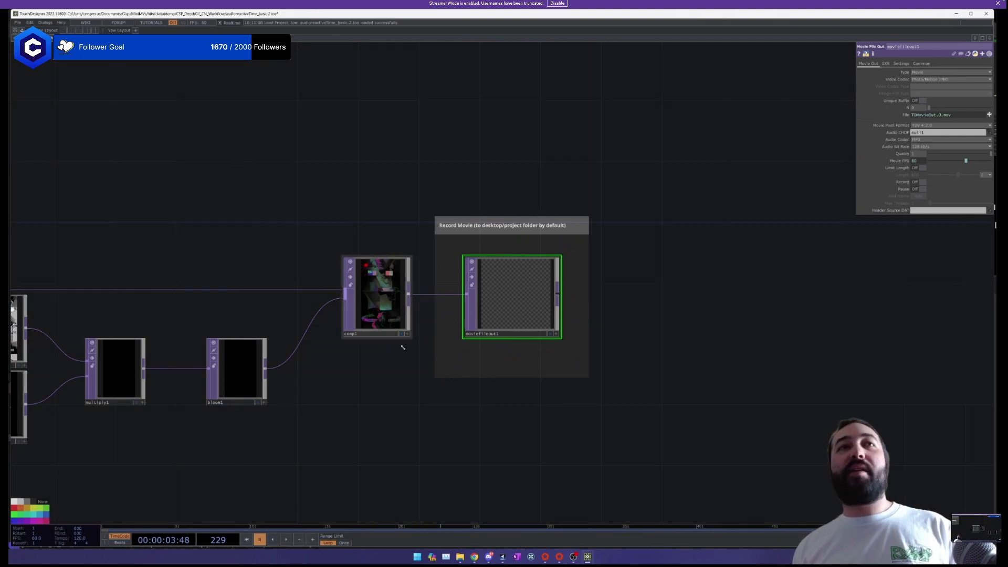
Look over the whole basic network from the audio inputs through to the Record Movie group.
{"action": "scroll", "coordinate": [407, 368], "scroll_direction": "down", "scroll_amount": 6}
{"action": "scroll", "coordinate": [758, 337], "scroll_direction": "up", "scroll_amount": 4}
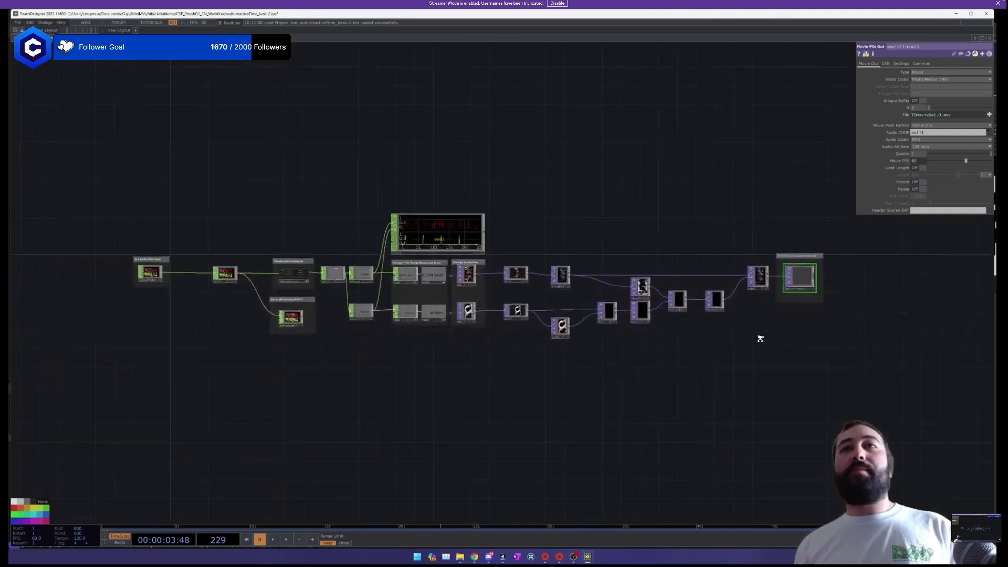
{"action": "left_click_drag", "start_coordinate": [630, 141], "coordinate": [715, 157]}
{"action": "scroll", "coordinate": [715, 157], "scroll_direction": "down", "scroll_amount": 2}
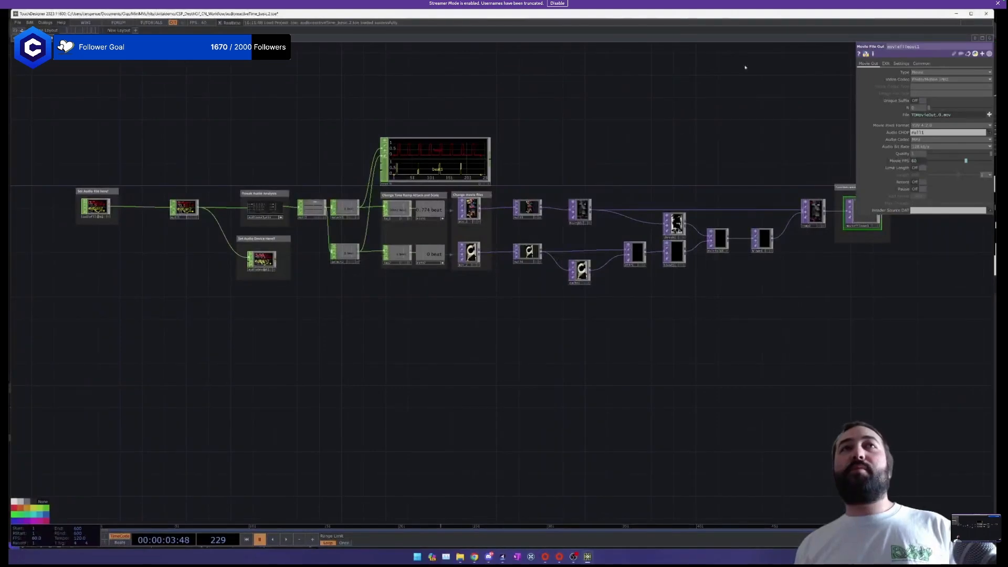
{"action": "scroll", "coordinate": [682, 147], "scroll_direction": "down", "scroll_amount": 2}
{"action": "scroll", "coordinate": [653, 190], "scroll_direction": "up", "scroll_amount": 2}
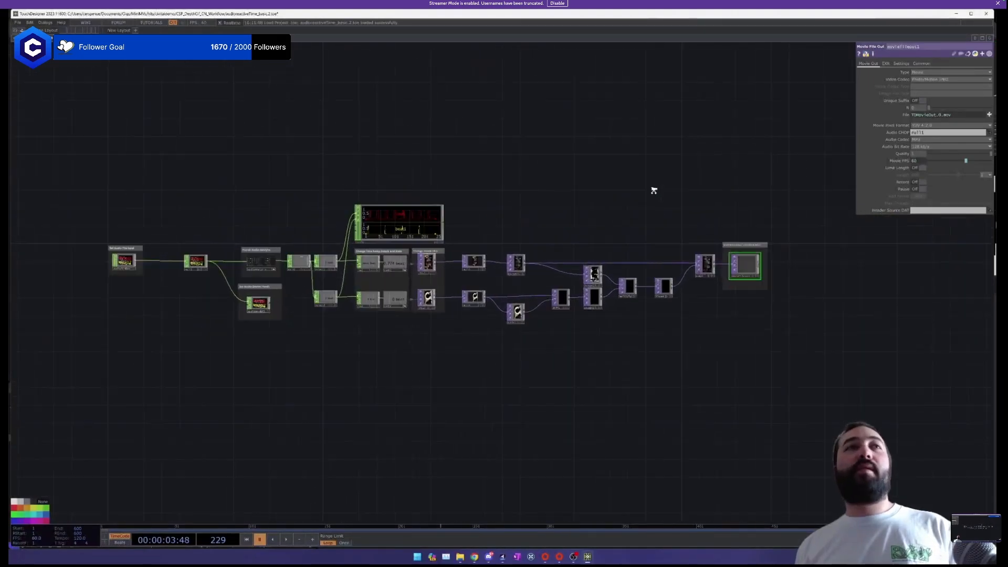
{"action": "scroll", "coordinate": [653, 193], "scroll_direction": "down", "scroll_amount": 2}
{"action": "left_click_drag", "start_coordinate": [637, 196], "coordinate": [679, 226]}
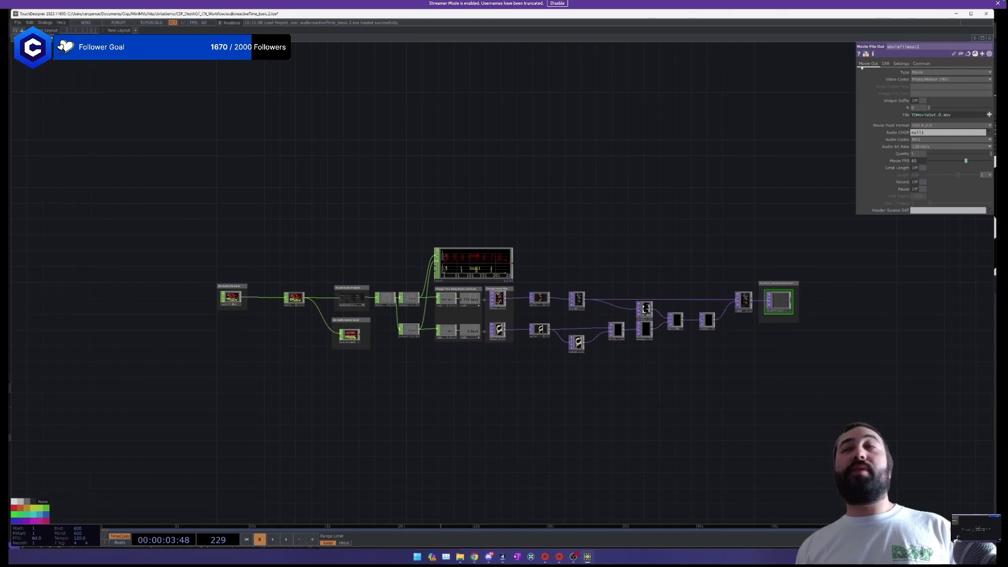
Quit the basic project without saving and open the full AudioreactiveTime project from the hits folder.
{"action": "left_click", "coordinate": [987, 14]}
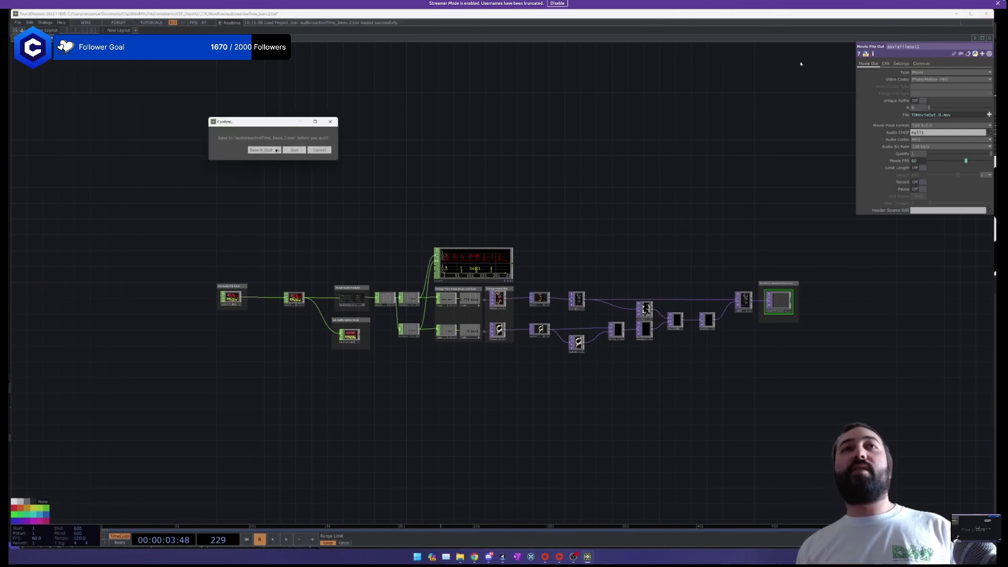
{"action": "left_click", "coordinate": [294, 150]}
{"action": "left_click_drag", "start_coordinate": [711, 316], "coordinate": [529, 349]}
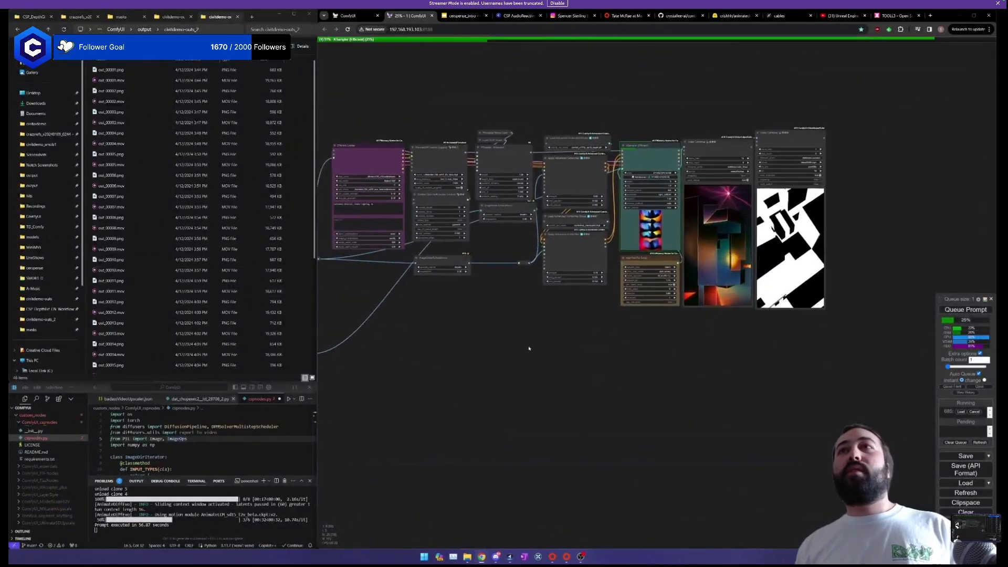
{"action": "left_click_drag", "start_coordinate": [774, 242], "coordinate": [787, 244]}
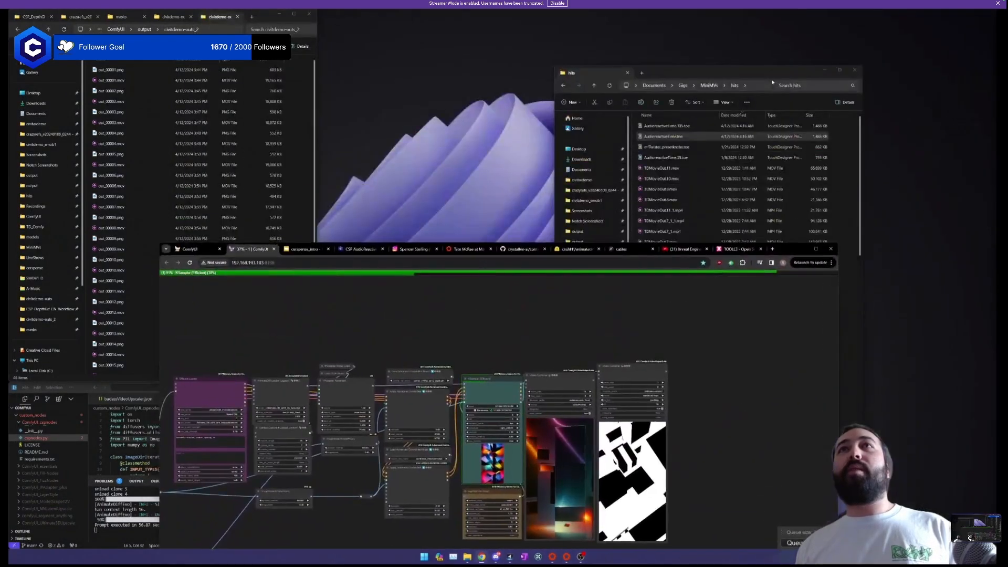
{"action": "left_click", "coordinate": [679, 137]}
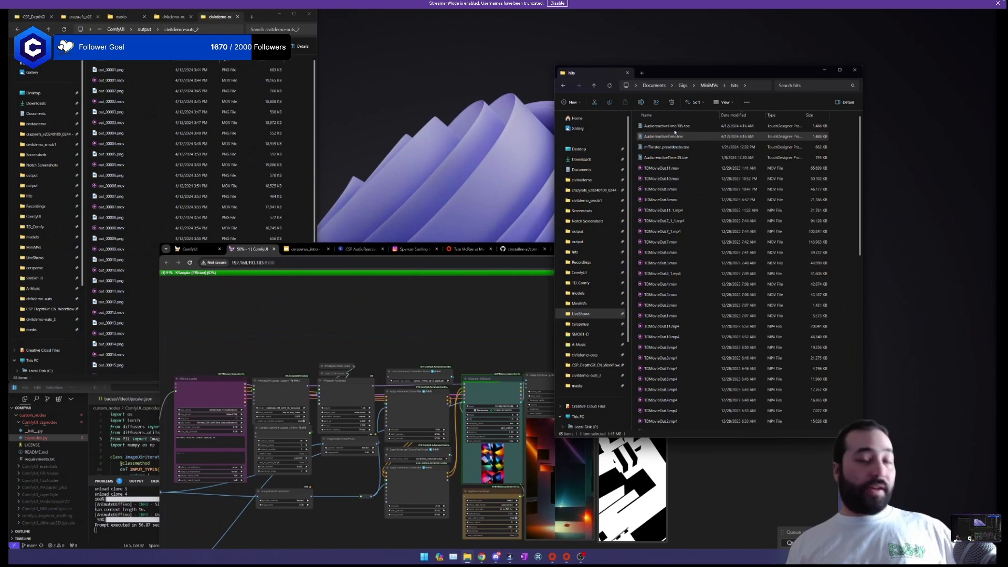
{"action": "double_click", "coordinate": [678, 147]}
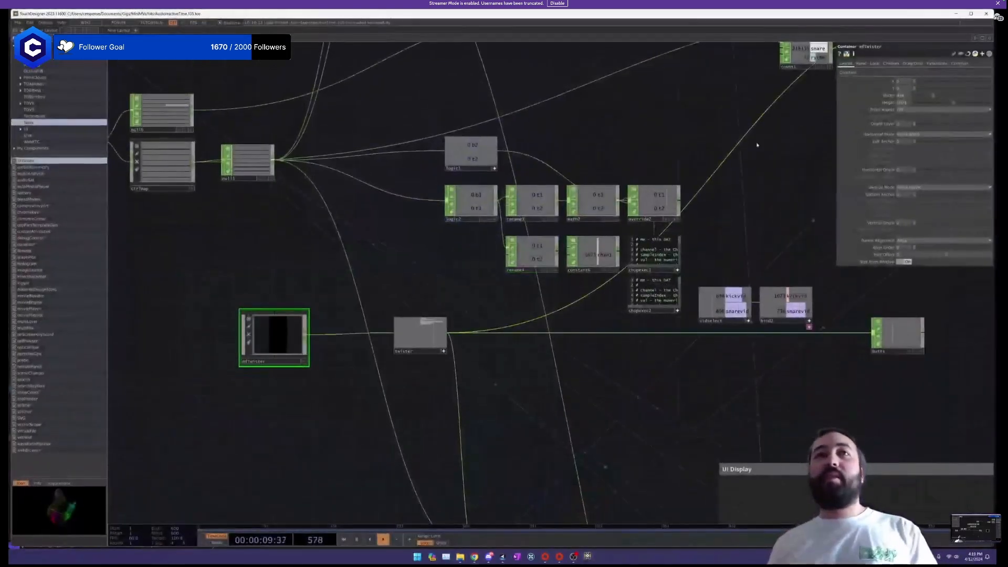
Examine the audio input and output nodes of the full project and view the MonitorOut node's parameters.
{"action": "scroll", "coordinate": [728, 186], "scroll_direction": "down", "scroll_amount": 6}
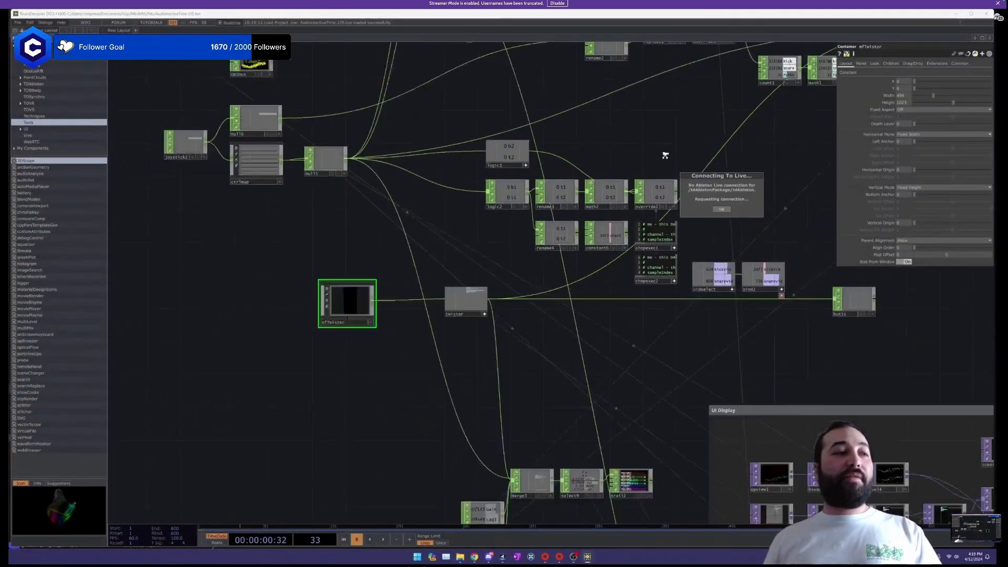
{"action": "scroll", "coordinate": [516, 200], "scroll_direction": "up", "scroll_amount": 3}
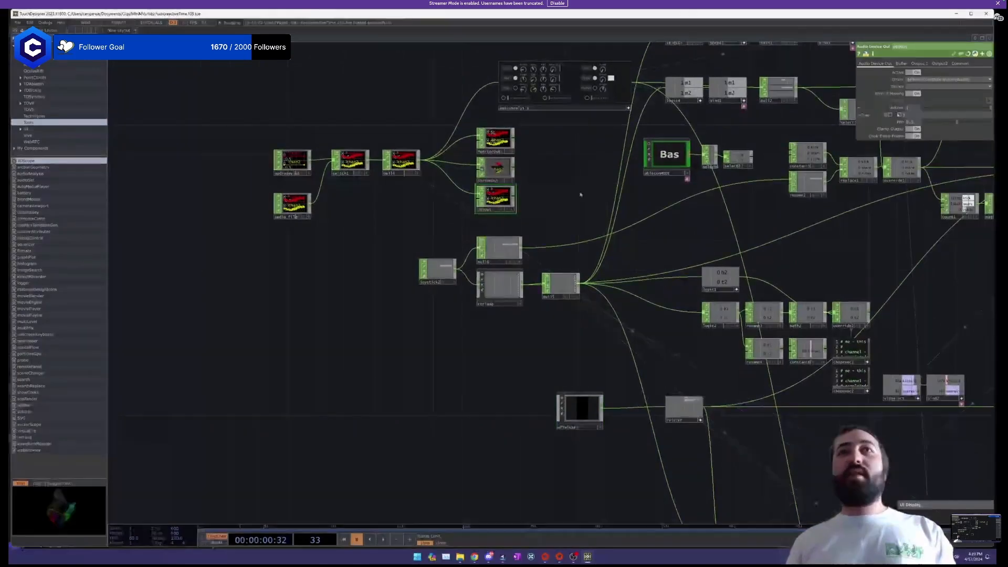
{"action": "scroll", "coordinate": [523, 189], "scroll_direction": "up", "scroll_amount": 3}
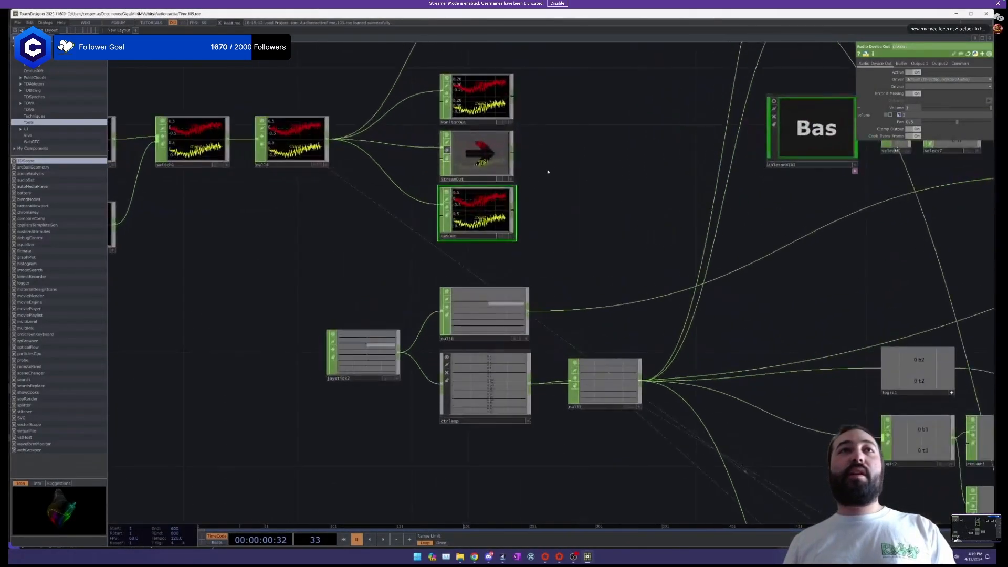
{"action": "left_click", "coordinate": [520, 157]}
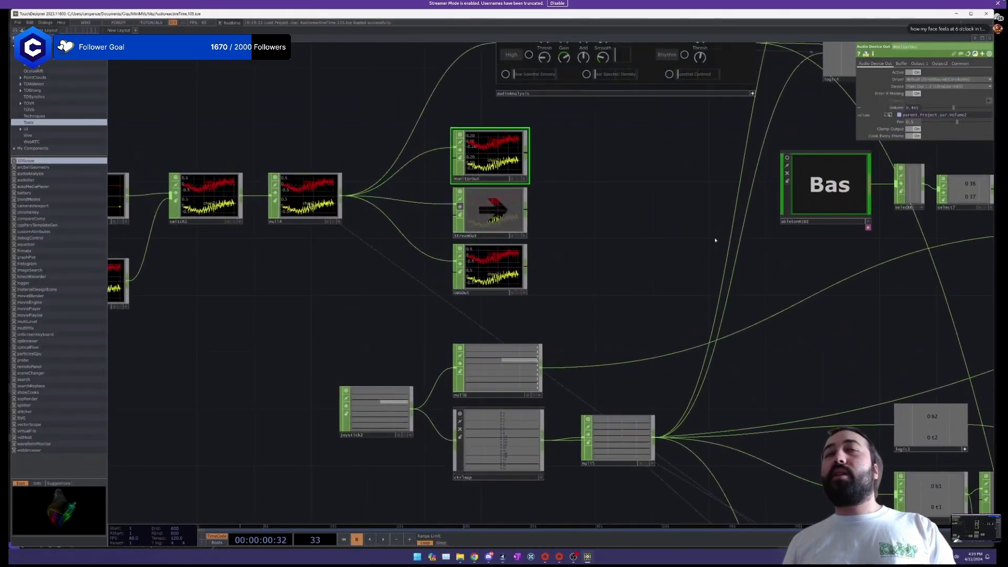
Set the OBSOut audio output's device to CABLE-D Input (VB-Audio Cable D) and its volume to about 0.25.
{"action": "left_click", "coordinate": [490, 283]}
{"action": "left_click", "coordinate": [938, 86]}
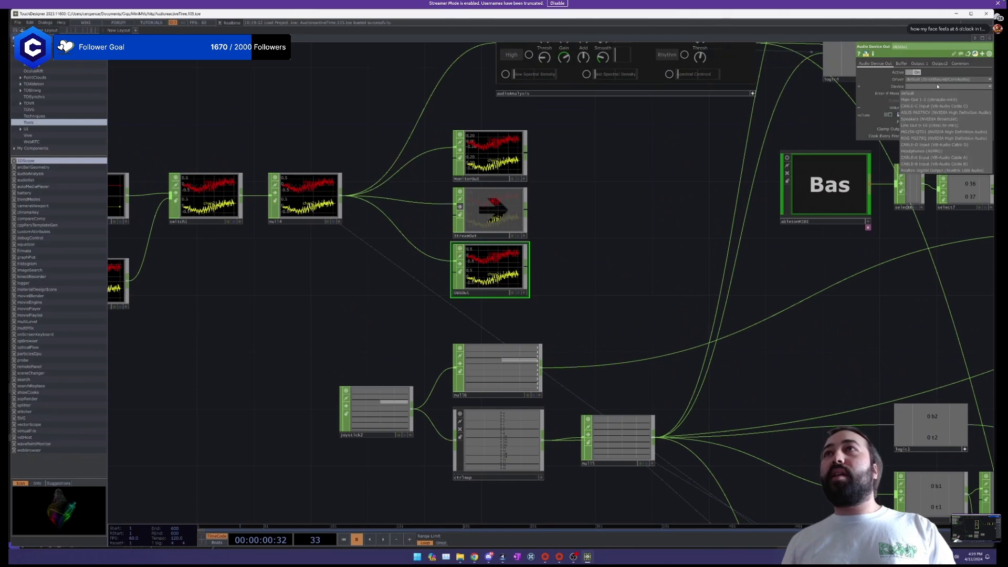
{"action": "left_click", "coordinate": [926, 144]}
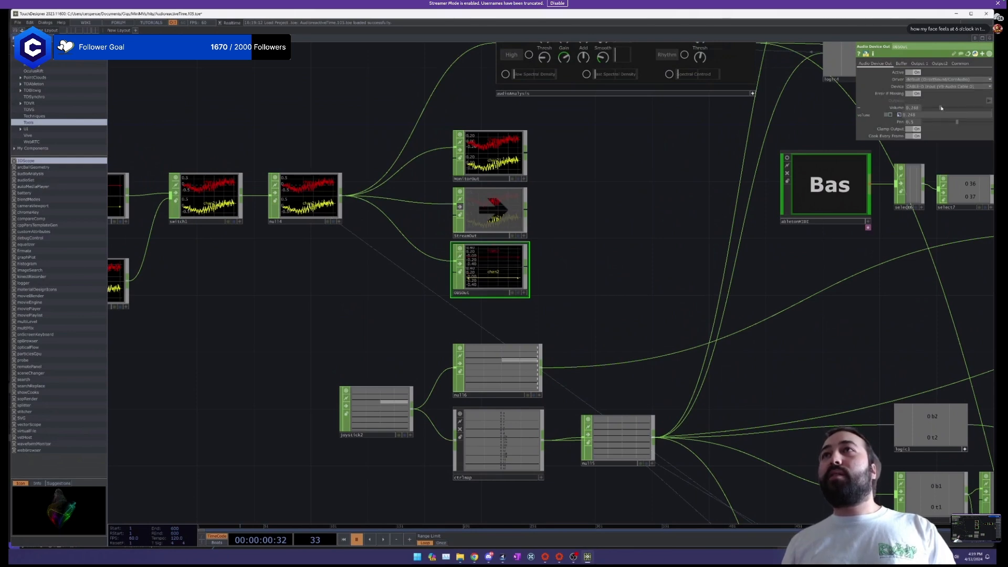
Frame the full project network, including the UI Display group, to view its overall layout.
{"action": "scroll", "coordinate": [499, 194], "scroll_direction": "down", "scroll_amount": 10}
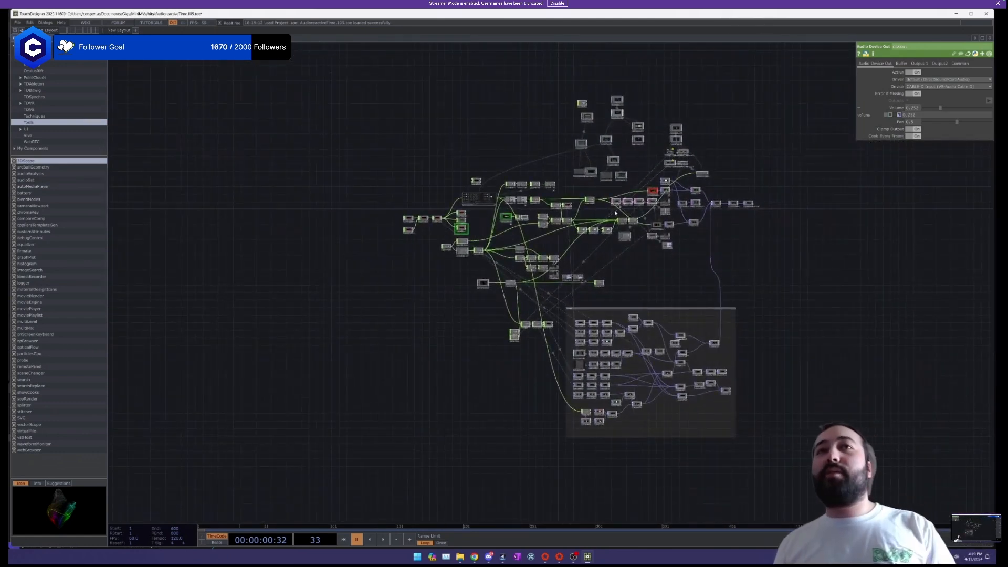
{"action": "left_click_drag", "start_coordinate": [693, 289], "coordinate": [654, 235]}
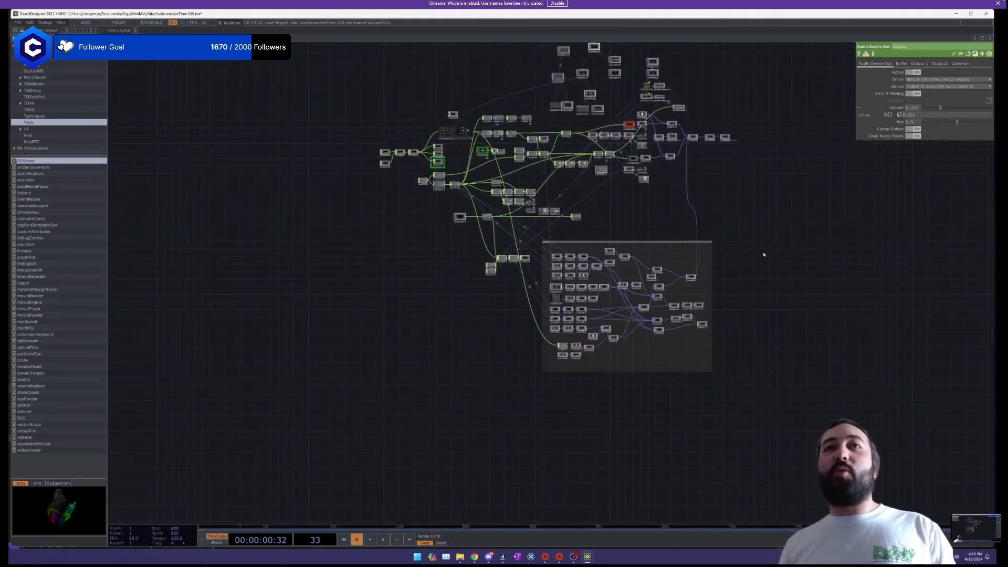
{"action": "left_click_drag", "start_coordinate": [773, 319], "coordinate": [784, 398]}
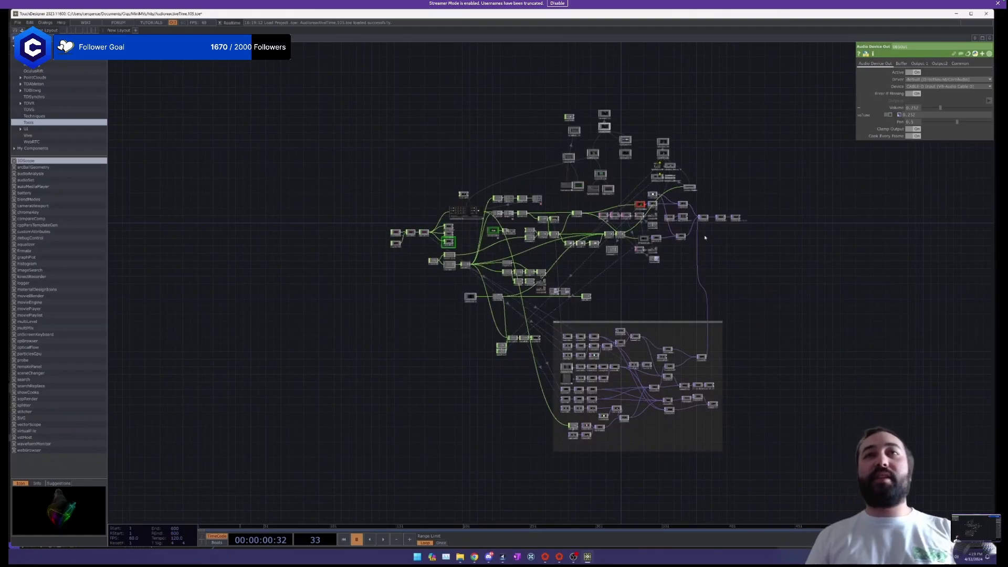
View the timeRemapper container's custom parameters and examine the network inside it.
{"action": "scroll", "coordinate": [705, 238], "scroll_direction": "up", "scroll_amount": 10}
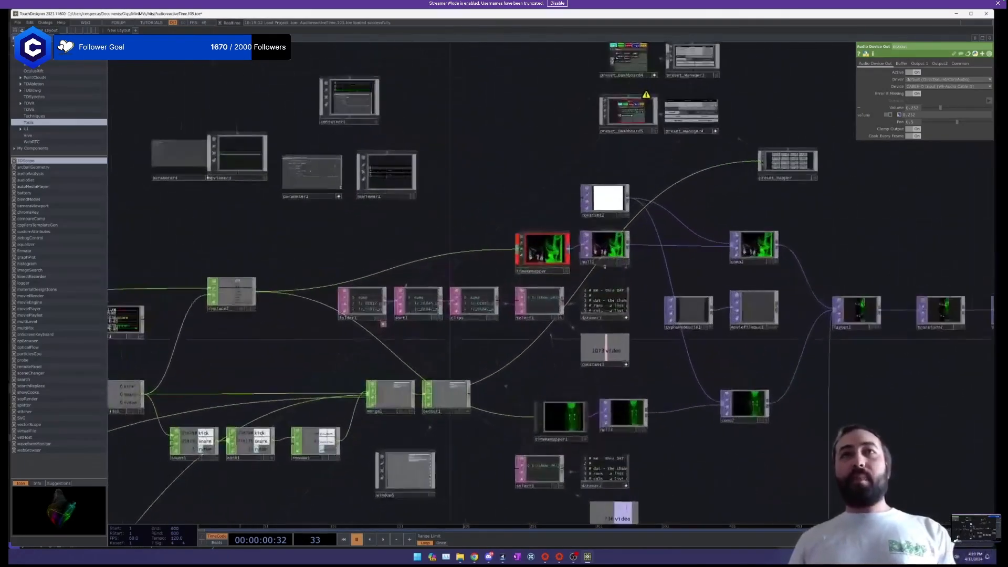
{"action": "scroll", "coordinate": [553, 236], "scroll_direction": "up", "scroll_amount": 4}
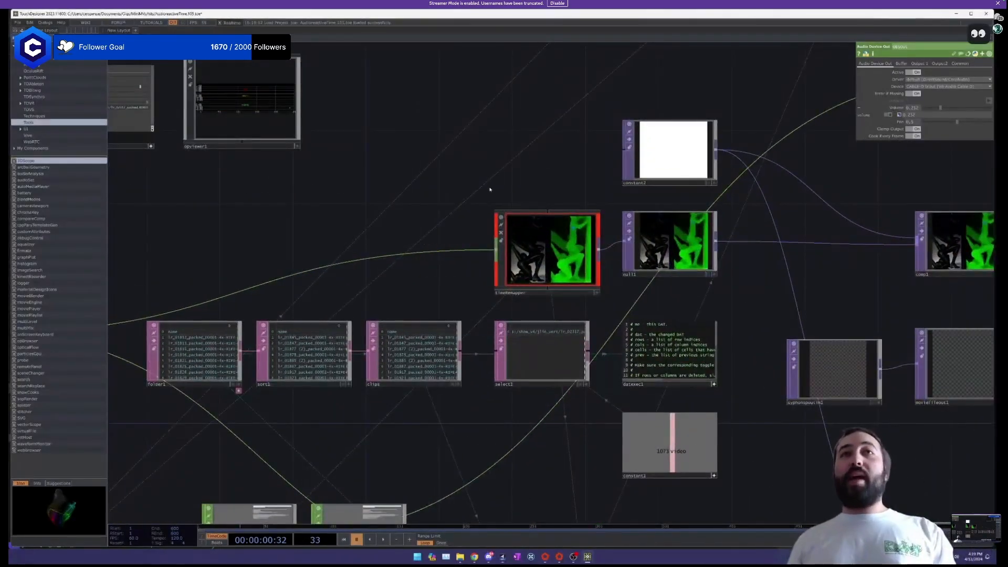
{"action": "left_click", "coordinate": [559, 288]}
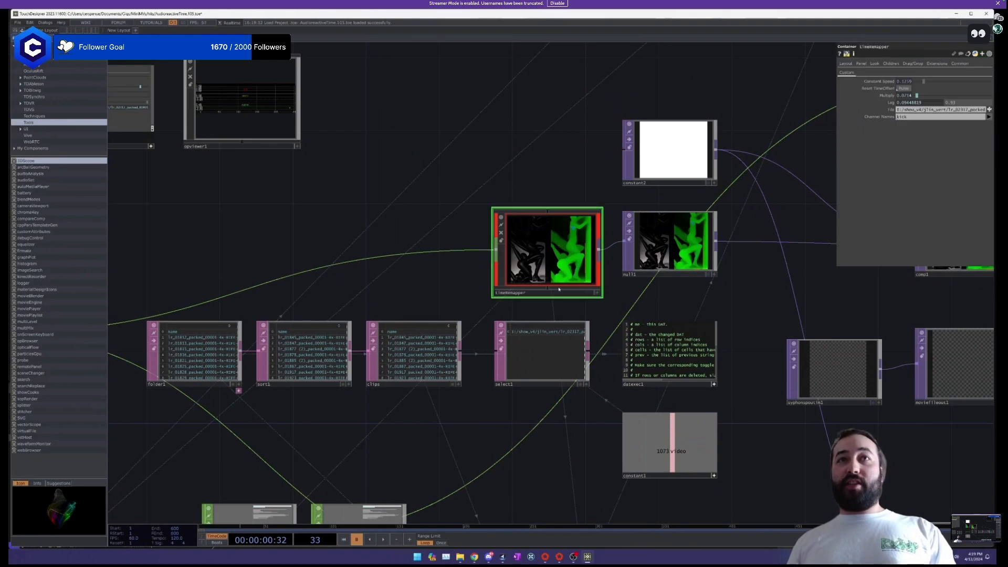
{"action": "scroll", "coordinate": [539, 244], "scroll_direction": "up", "scroll_amount": 3}
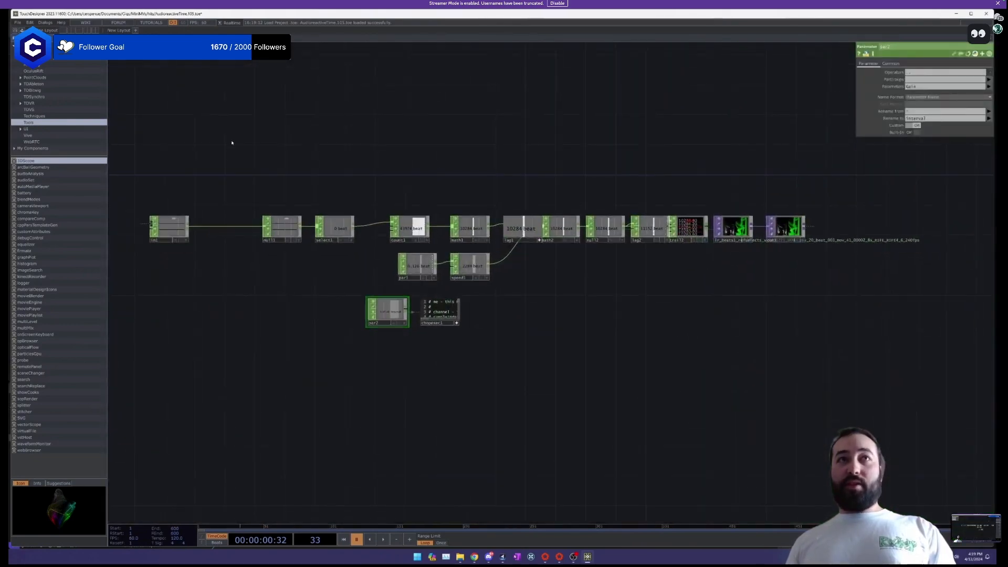
{"action": "scroll", "coordinate": [633, 239], "scroll_direction": "down", "scroll_amount": 6}
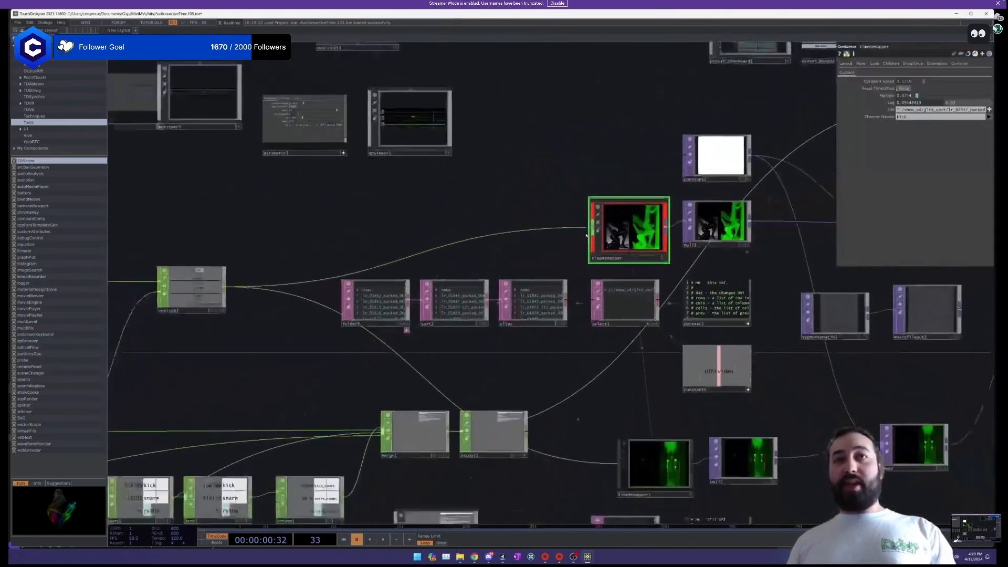
Examine the folder1 clip listing and parameters, and the sort, clips and select tables feeding the timeRemapper.
{"action": "scroll", "coordinate": [578, 239], "scroll_direction": "up", "scroll_amount": 4}
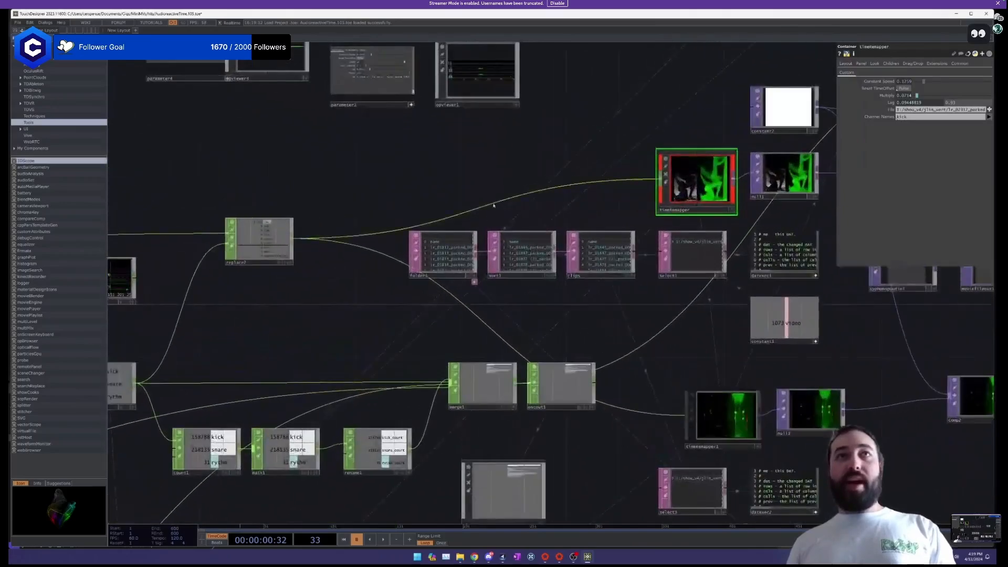
{"action": "scroll", "coordinate": [461, 209], "scroll_direction": "up", "scroll_amount": 5}
{"action": "left_click", "coordinate": [420, 231]}
{"action": "scroll", "coordinate": [352, 198], "scroll_direction": "up", "scroll_amount": 3}
{"action": "left_click_drag", "start_coordinate": [375, 187], "coordinate": [461, 128]}
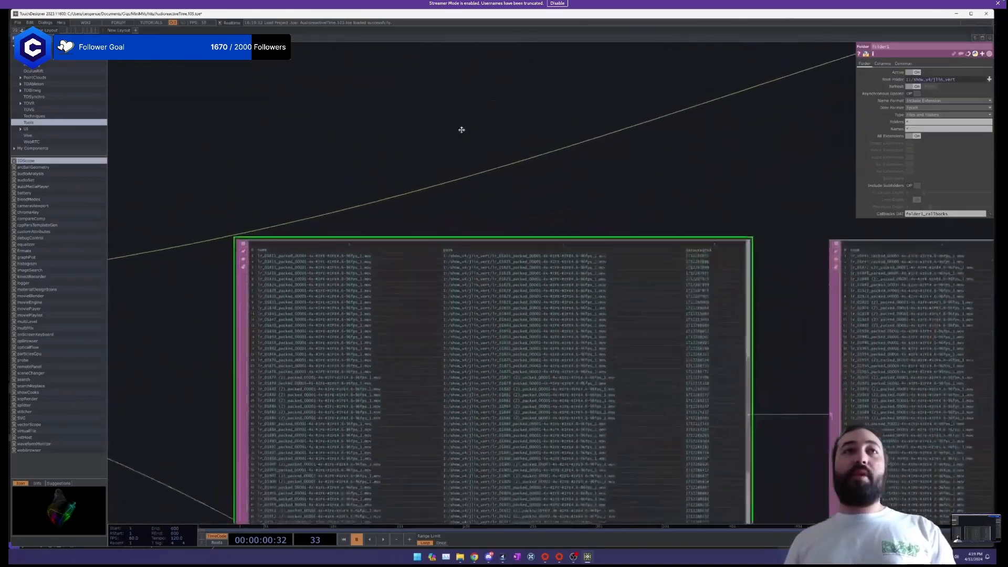
{"action": "scroll", "coordinate": [418, 349], "scroll_direction": "down", "scroll_amount": 4}
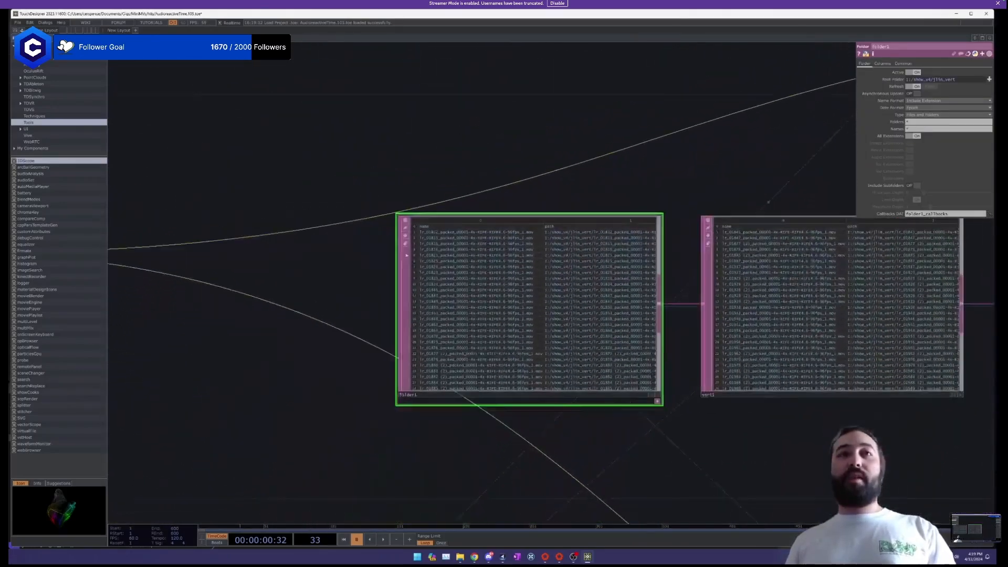
{"action": "scroll", "coordinate": [417, 268], "scroll_direction": "up", "scroll_amount": 2}
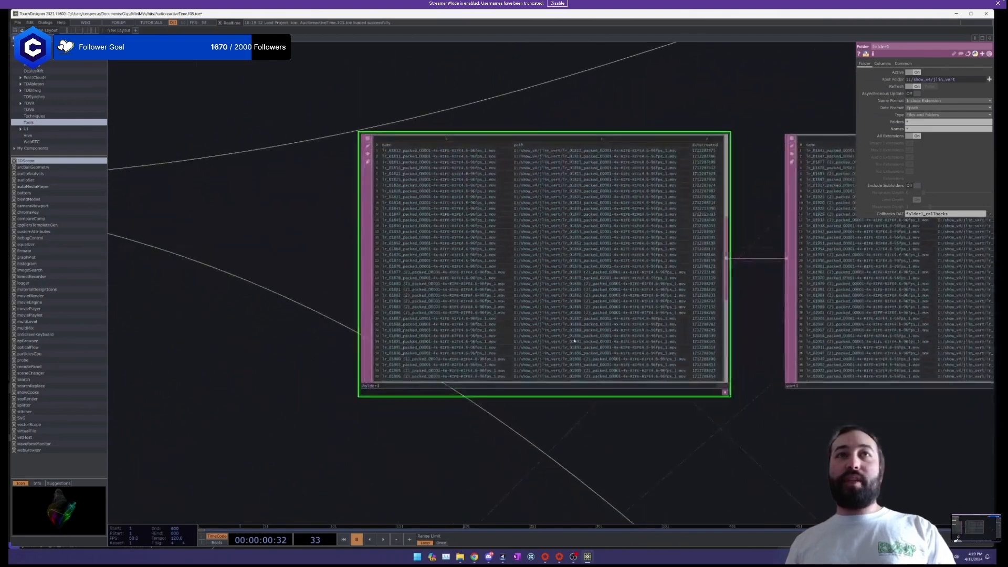
{"action": "left_click_drag", "start_coordinate": [685, 399], "coordinate": [344, 393]}
{"action": "scroll", "coordinate": [513, 292], "scroll_direction": "down", "scroll_amount": 4}
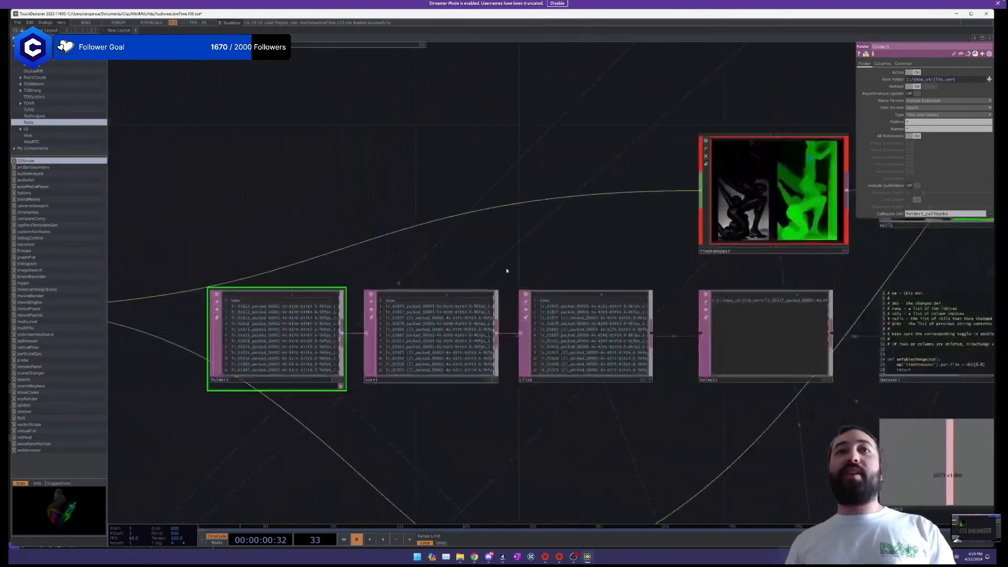
{"action": "left_click_drag", "start_coordinate": [547, 249], "coordinate": [417, 279]}
Open the OBSOut node's parameters in a floating window, set its volume to 0 and move the window aside.
{"action": "scroll", "coordinate": [471, 231], "scroll_direction": "down", "scroll_amount": 5}
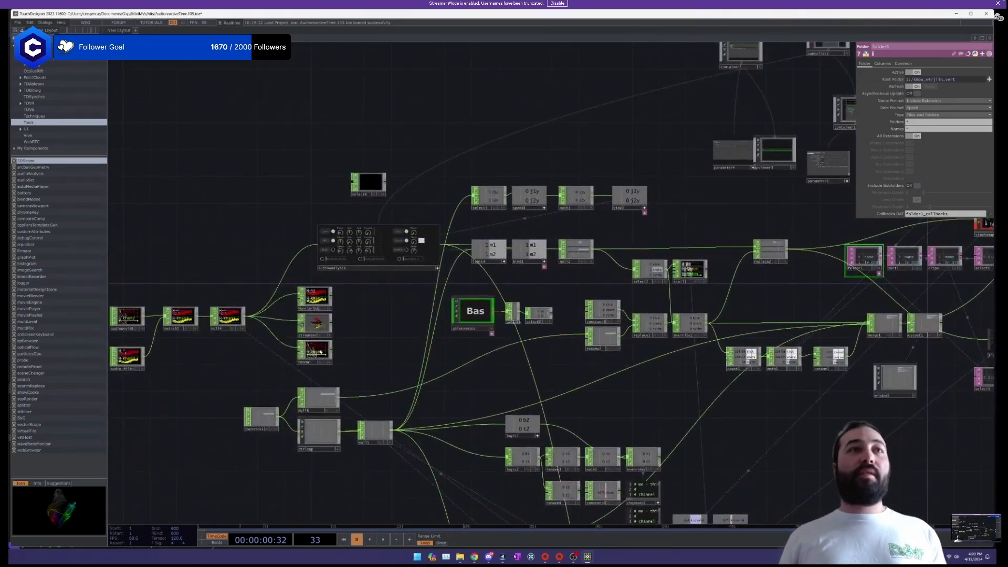
{"action": "right_click", "coordinate": [322, 311]}
{"action": "left_click", "coordinate": [343, 313]}
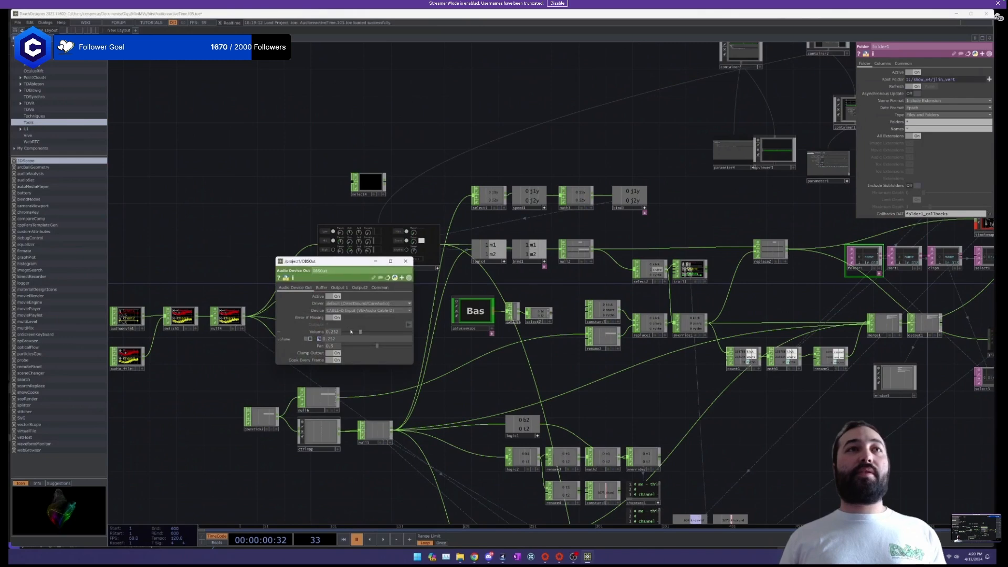
{"action": "left_click_drag", "start_coordinate": [347, 274], "coordinate": [254, 211]}
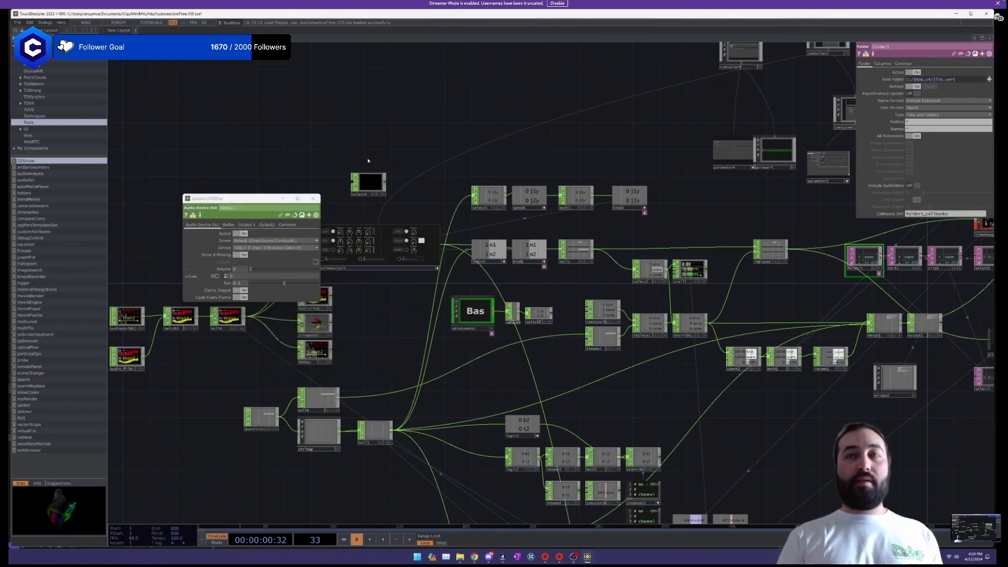
Start timeline playback and open the MonitorOut node's parameters in a floating window beside the OBSOut one.
{"action": "scroll", "coordinate": [760, 224], "scroll_direction": "up", "scroll_amount": 6}
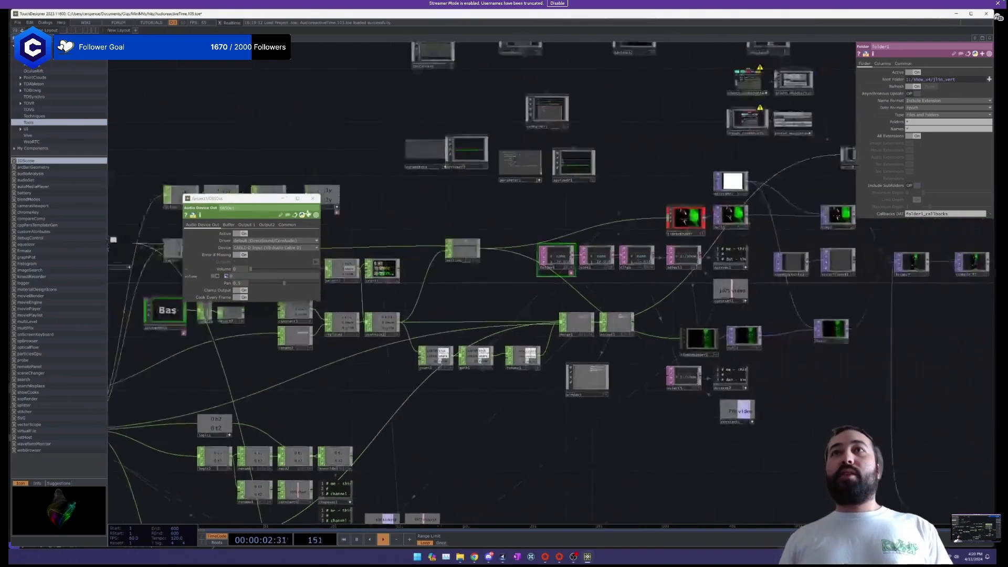
{"action": "scroll", "coordinate": [760, 225], "scroll_direction": "down", "scroll_amount": 6}
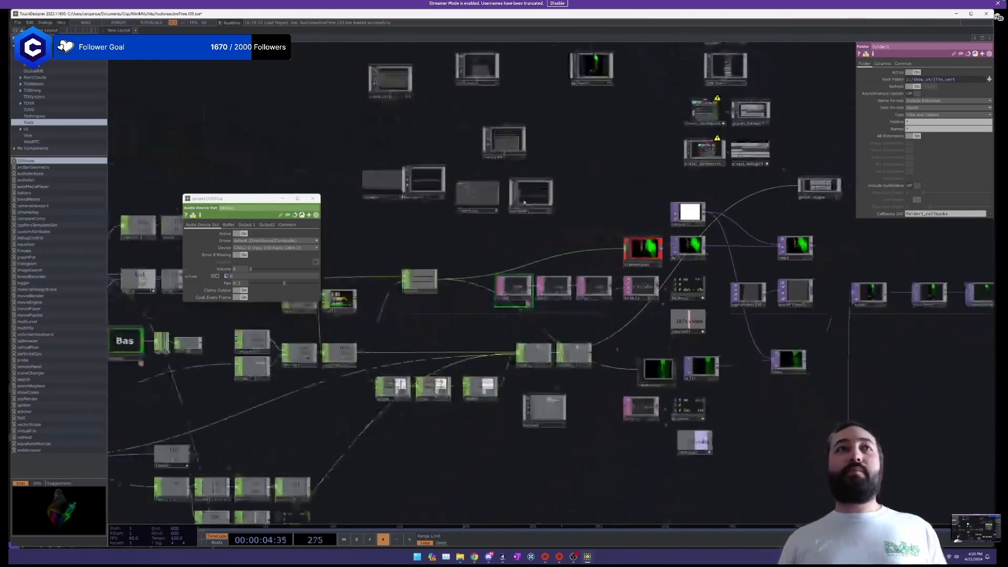
{"action": "left_click", "coordinate": [280, 315]}
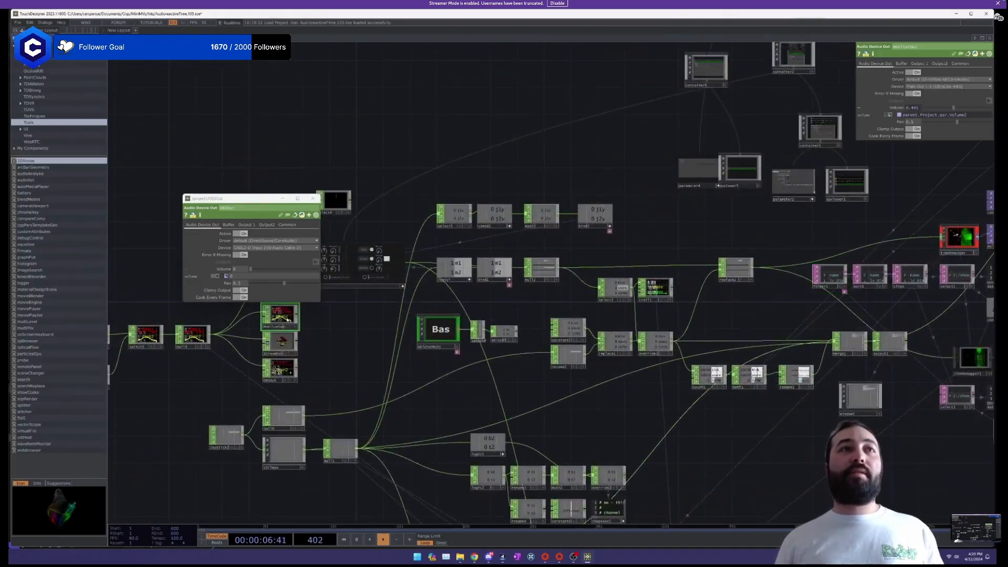
{"action": "right_click", "coordinate": [288, 307]}
{"action": "left_click_drag", "start_coordinate": [273, 199], "coordinate": [229, 155]}
{"action": "right_click", "coordinate": [280, 317]}
{"action": "left_click", "coordinate": [296, 278]}
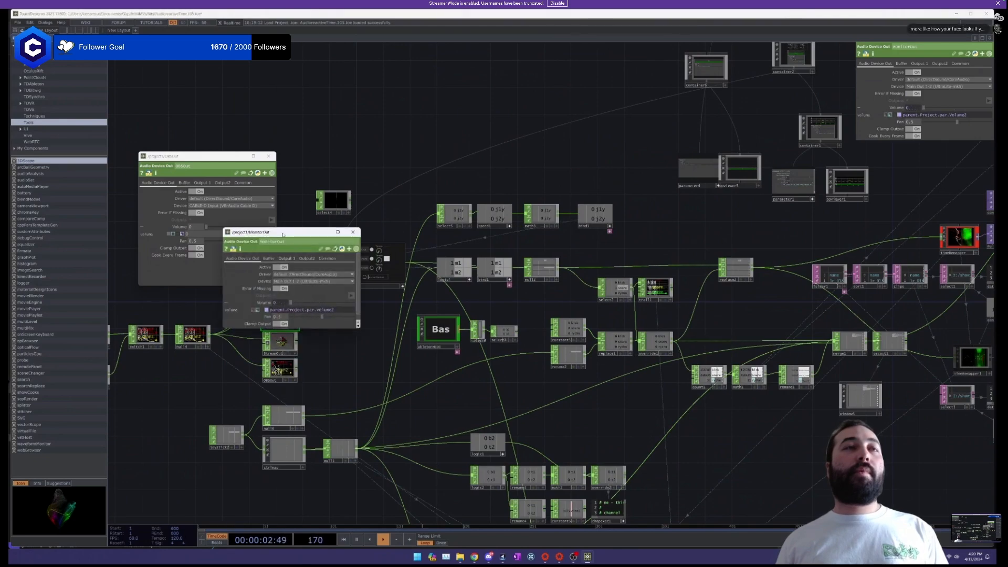
Move the MonitorOut parameter window below the OBSOut one and examine the timeRemapper and output part of the network.
{"action": "left_click_drag", "start_coordinate": [282, 235], "coordinate": [219, 272]}
{"action": "left_click_drag", "start_coordinate": [457, 234], "coordinate": [107, 240]}
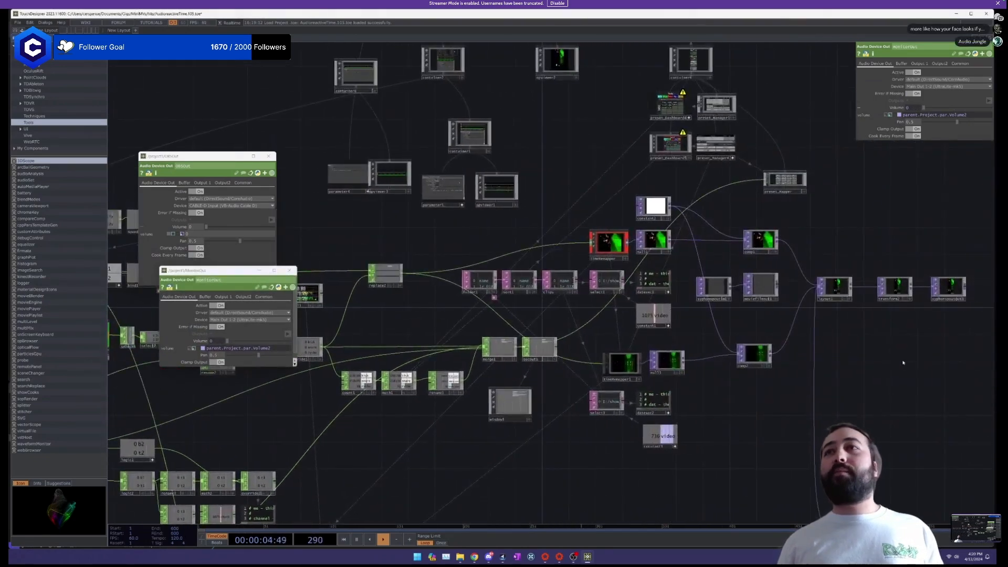
{"action": "scroll", "coordinate": [583, 260], "scroll_direction": "up", "scroll_amount": 10}
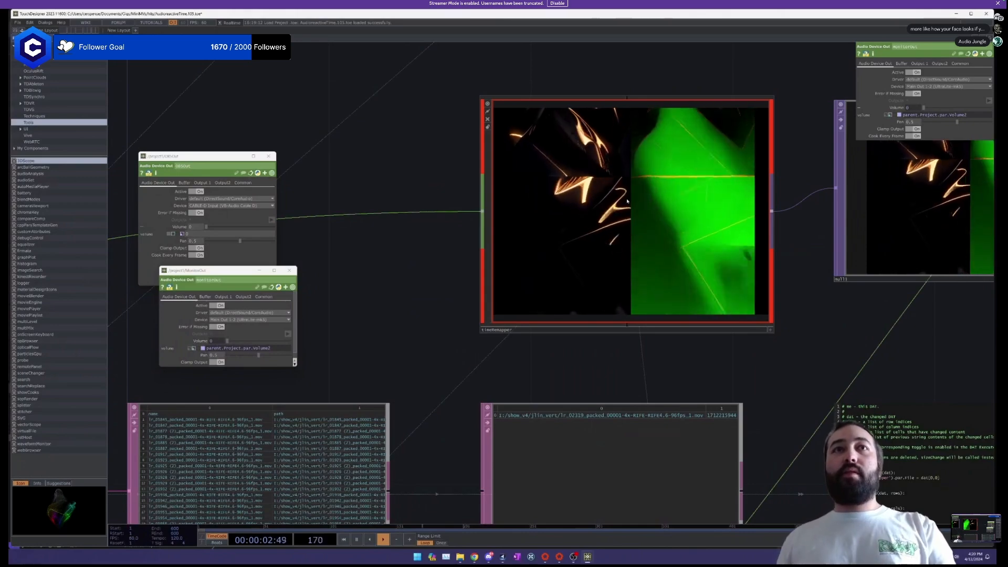
{"action": "scroll", "coordinate": [396, 342], "scroll_direction": "down", "scroll_amount": 5}
{"action": "left_click_drag", "start_coordinate": [396, 342], "coordinate": [548, 288]}
{"action": "scroll", "coordinate": [547, 288], "scroll_direction": "down", "scroll_amount": 3}
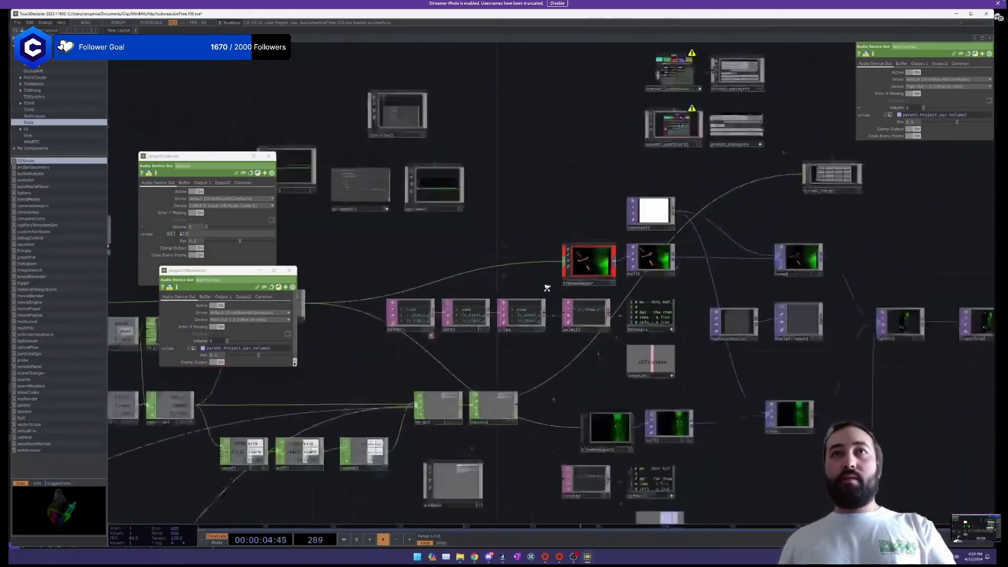
{"action": "scroll", "coordinate": [546, 288], "scroll_direction": "down", "scroll_amount": 3}
Examine the controller input chain around the joystick, ctrlmap and mfTwister nodes in the project network.
{"action": "scroll", "coordinate": [465, 329], "scroll_direction": "up", "scroll_amount": 8}
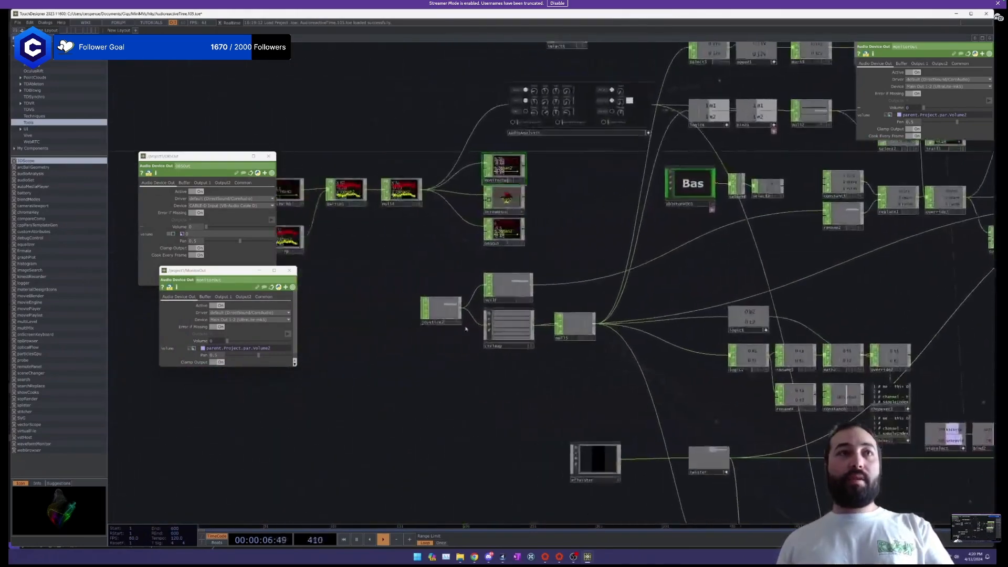
{"action": "scroll", "coordinate": [465, 329], "scroll_direction": "up", "scroll_amount": 5}
{"action": "left_click_drag", "start_coordinate": [466, 329], "coordinate": [665, 312]}
{"action": "left_click_drag", "start_coordinate": [486, 364], "coordinate": [380, 78]}
{"action": "left_click_drag", "start_coordinate": [639, 297], "coordinate": [267, 307]}
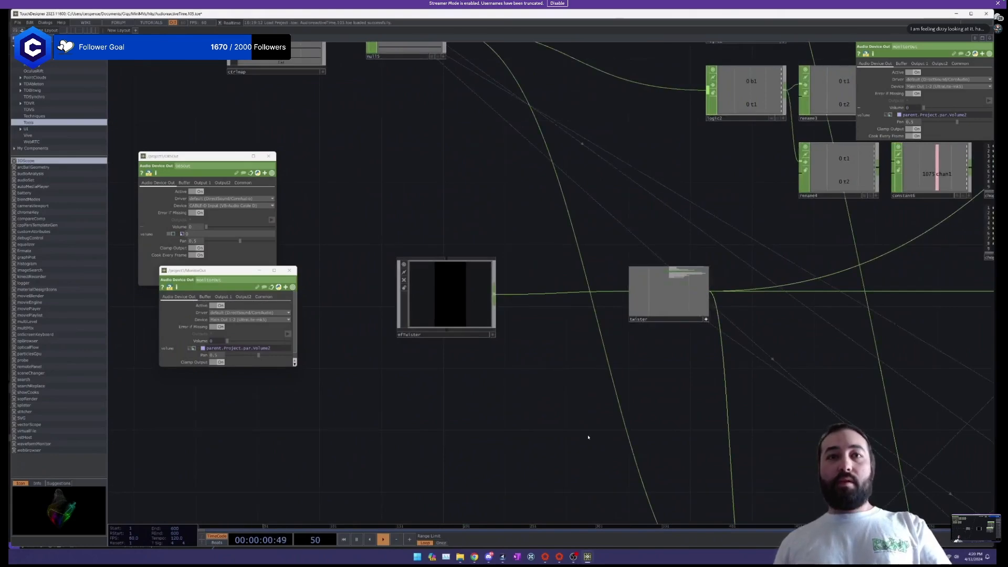
{"action": "left_click", "coordinate": [545, 556]}
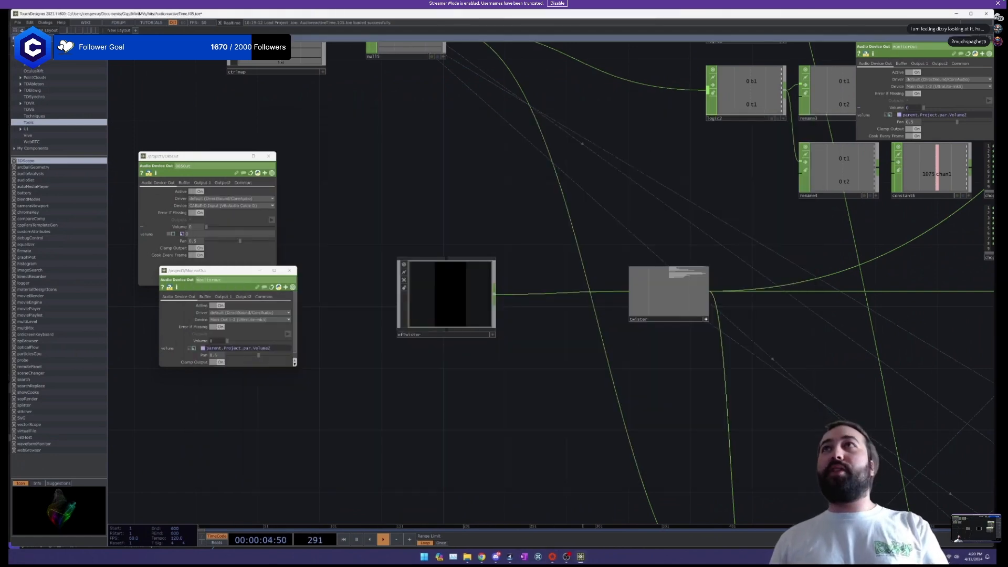
{"action": "scroll", "coordinate": [498, 181], "scroll_direction": "down", "scroll_amount": 3}
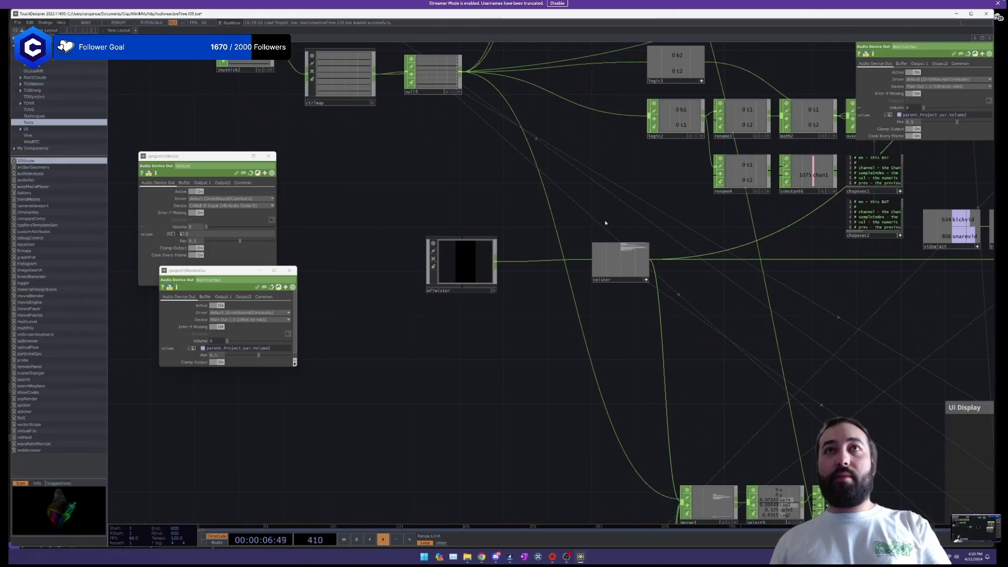
{"action": "scroll", "coordinate": [653, 240], "scroll_direction": "up", "scroll_amount": 3}
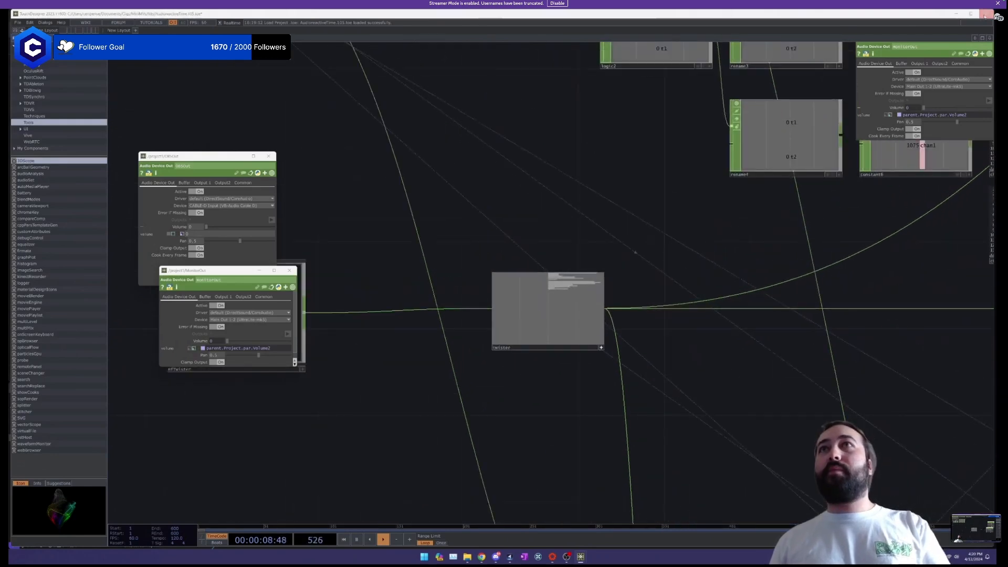
Quit the project, reopen AudioreactiveTime.toe from the hits folder and close the Notch Launcher.
{"action": "key", "text": "ctrl+q"}
{"action": "left_click", "coordinate": [287, 150]}
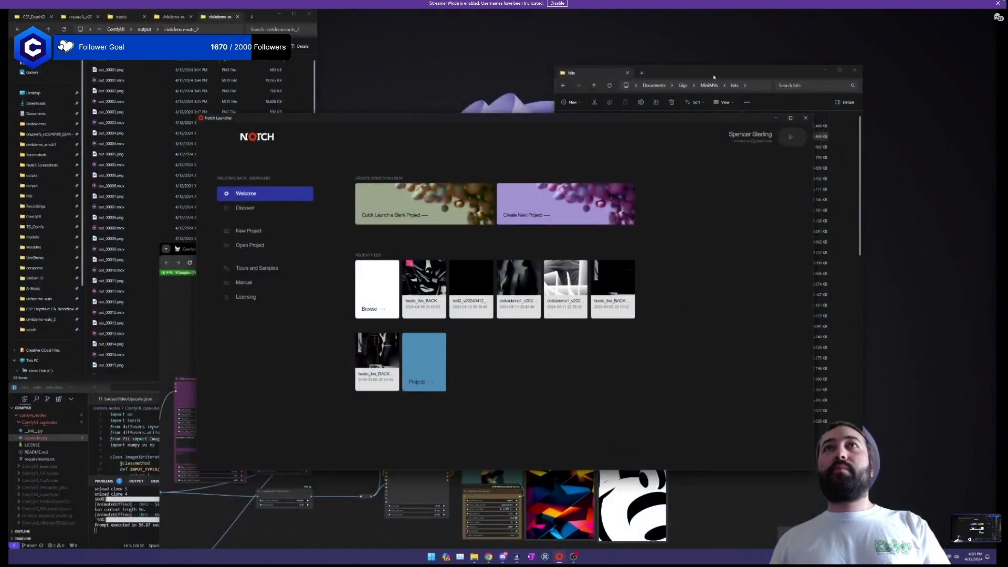
{"action": "left_click", "coordinate": [661, 126]}
{"action": "double_click", "coordinate": [665, 137]}
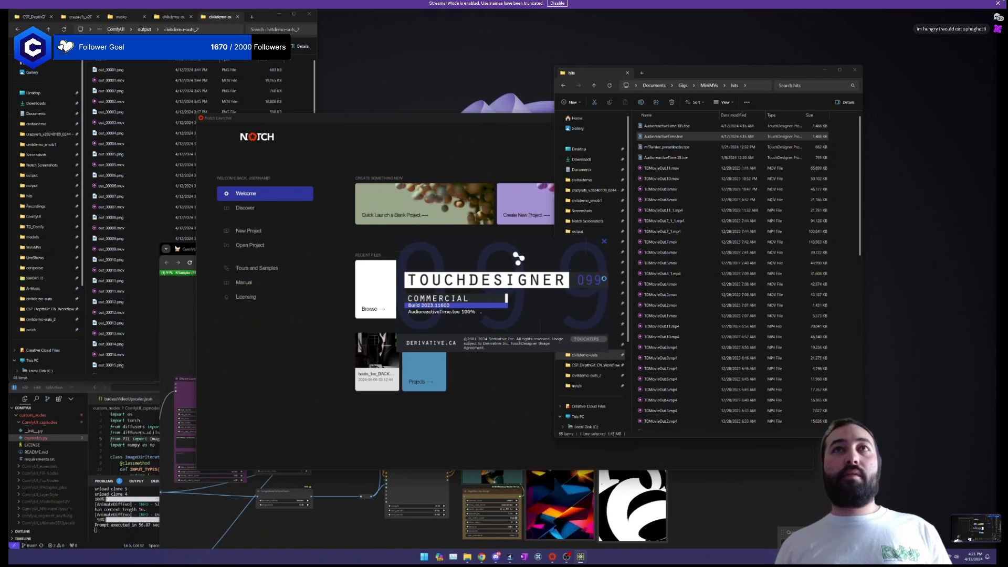
{"action": "left_click", "coordinate": [505, 143]}
{"action": "left_click", "coordinate": [805, 118]}
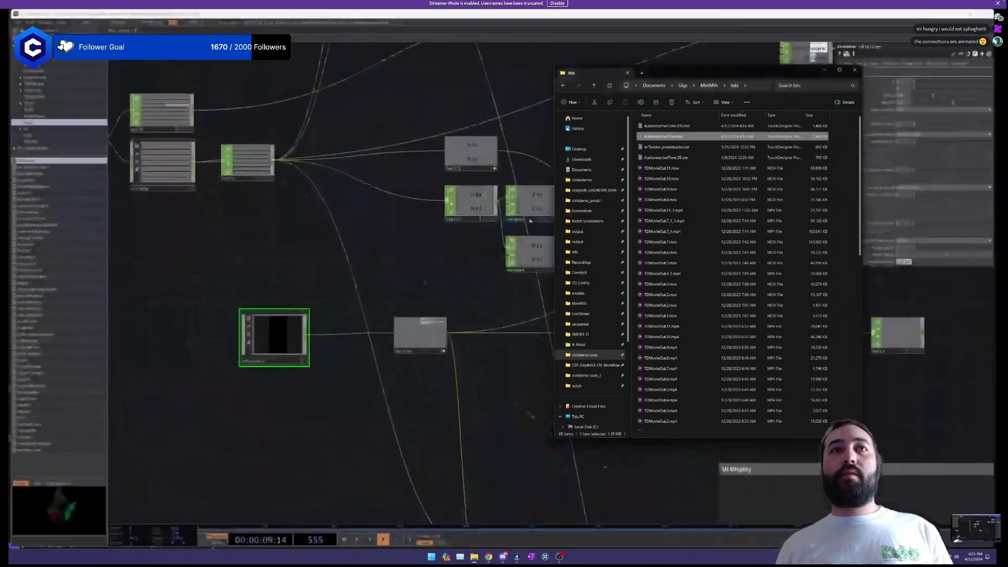
Open the reloaded project's performance window, view its Setup page and return to the network editor.
{"action": "left_click_drag", "start_coordinate": [408, 249], "coordinate": [282, 238]}
{"action": "scroll", "coordinate": [288, 239], "scroll_direction": "down", "scroll_amount": 5}
{"action": "left_click_drag", "start_coordinate": [377, 268], "coordinate": [641, 303]}
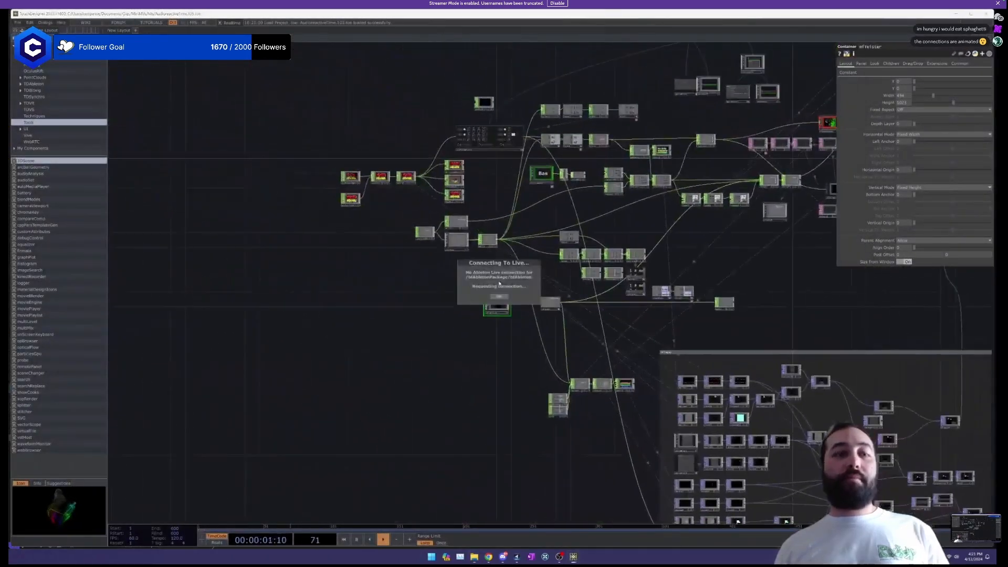
{"action": "key", "text": "F1"}
{"action": "left_click", "coordinate": [894, 240]}
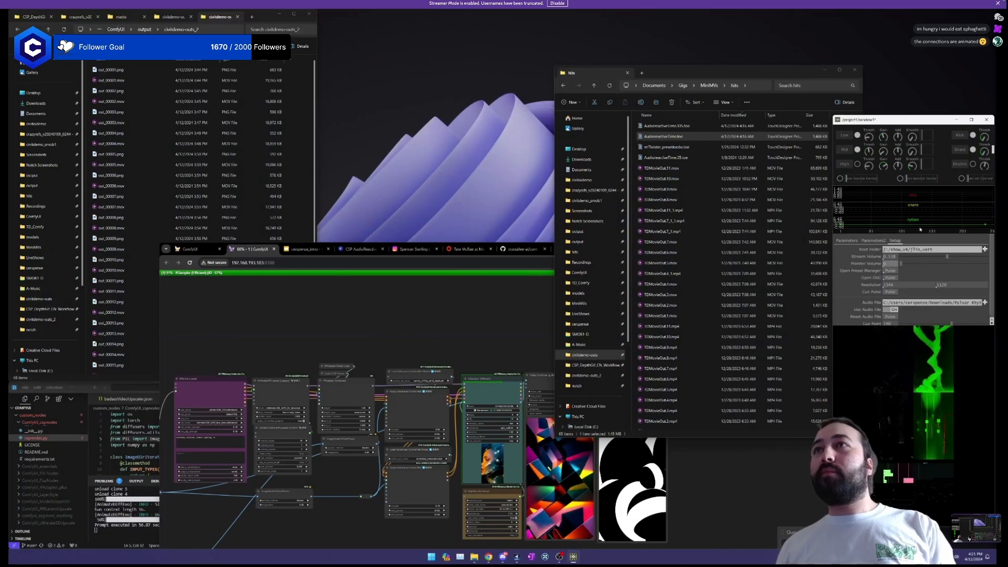
{"action": "key", "text": "Escape"}
Examine the timeRemapper output chain and view the parameters of the final Syphon Spout Out node.
{"action": "scroll", "coordinate": [493, 286], "scroll_direction": "up", "scroll_amount": 10}
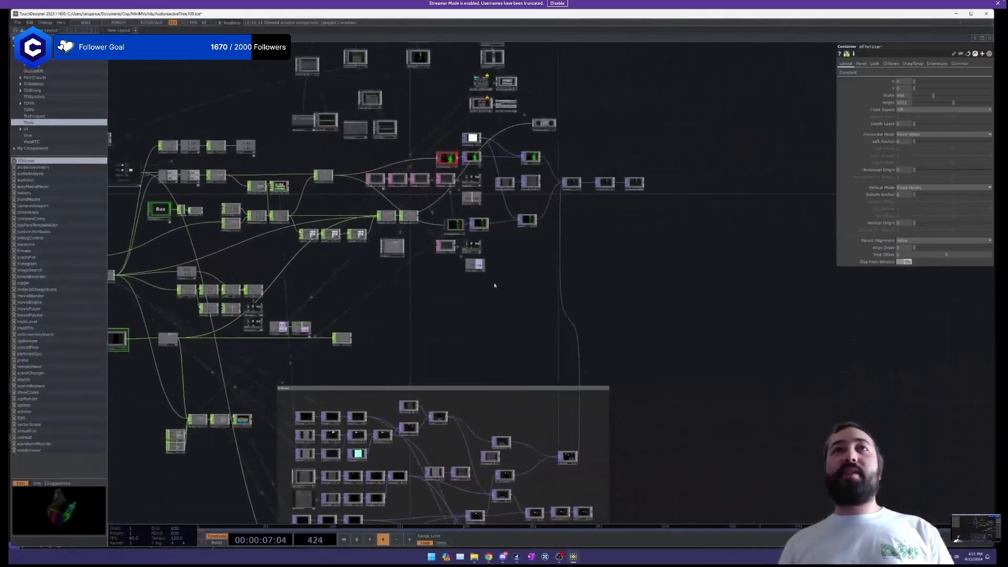
{"action": "scroll", "coordinate": [442, 134], "scroll_direction": "up", "scroll_amount": 8}
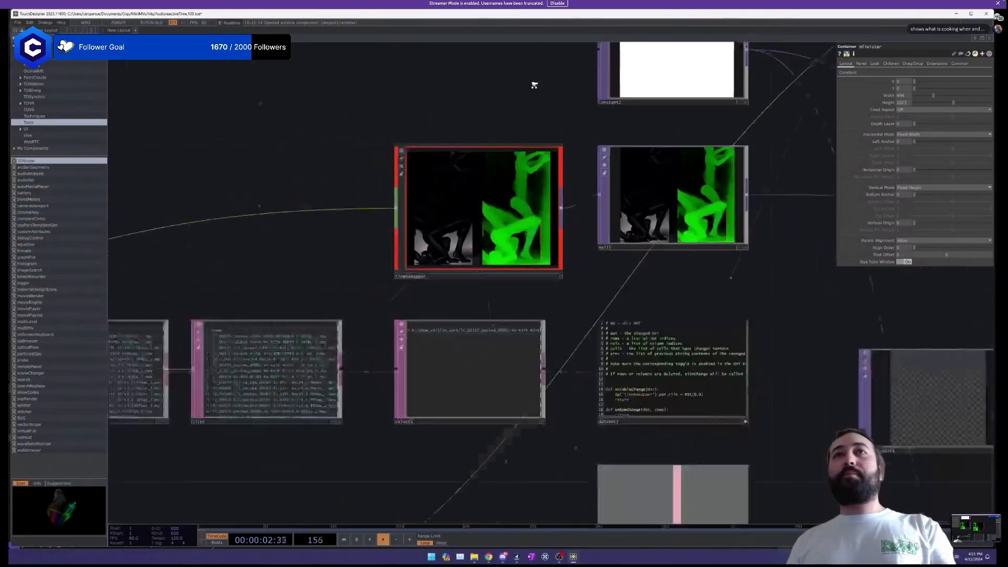
{"action": "scroll", "coordinate": [534, 85], "scroll_direction": "down", "scroll_amount": 4}
{"action": "left_click_drag", "start_coordinate": [534, 85], "coordinate": [272, 211]}
{"action": "scroll", "coordinate": [580, 193], "scroll_direction": "down", "scroll_amount": 2}
{"action": "left_click_drag", "start_coordinate": [581, 193], "coordinate": [407, 164]}
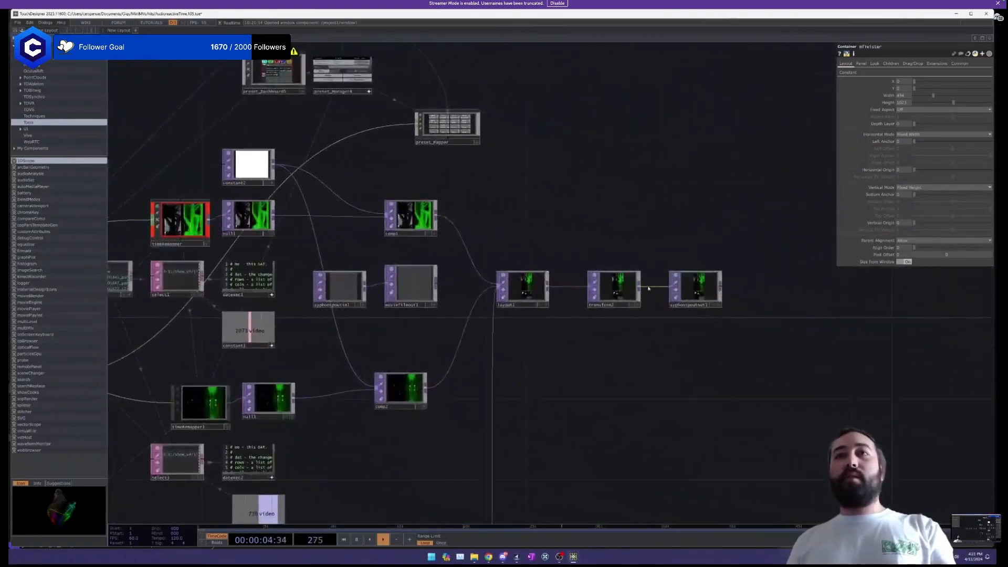
{"action": "left_click", "coordinate": [695, 286]}
{"action": "left_click_drag", "start_coordinate": [710, 234], "coordinate": [852, 209]}
{"action": "scroll", "coordinate": [276, 194], "scroll_direction": "up", "scroll_amount": 4}
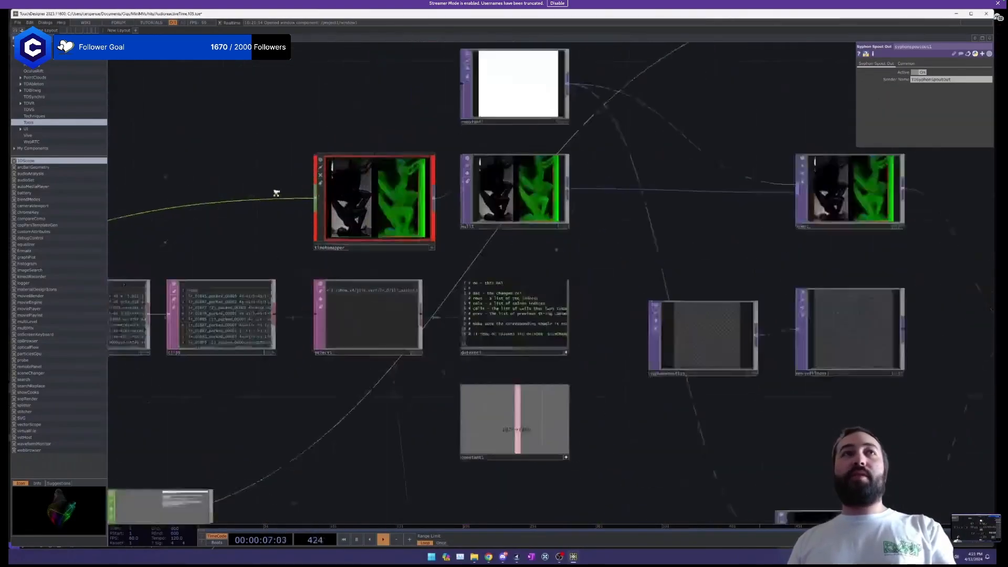
{"action": "scroll", "coordinate": [276, 194], "scroll_direction": "up", "scroll_amount": 3}
{"action": "left_click_drag", "start_coordinate": [256, 209], "coordinate": [265, 317]}
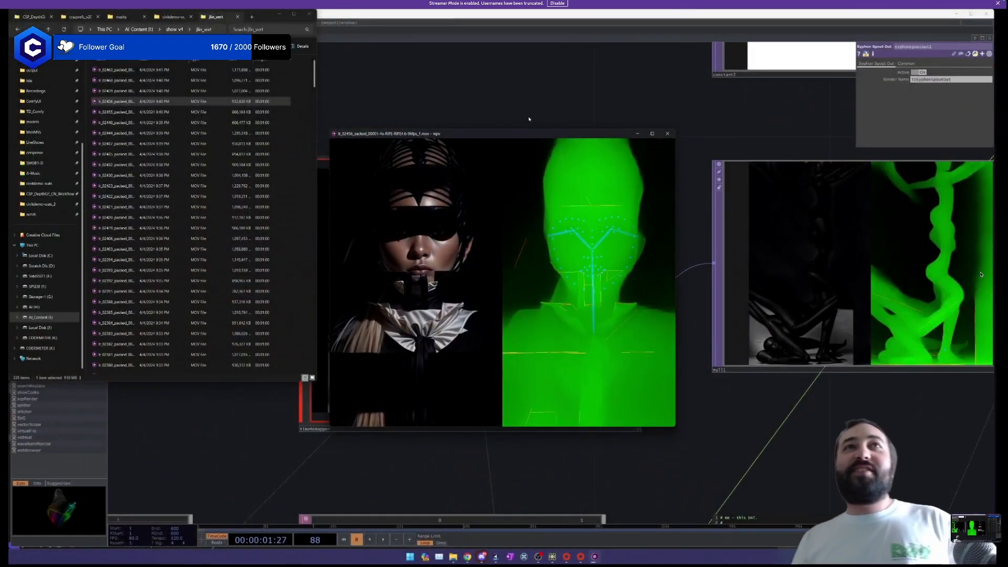
Enlarge the player to review the lr_02456 packed clip, then play and scrub through the lr_02430 clip and close the player.
{"action": "left_click_drag", "start_coordinate": [483, 247], "coordinate": [430, 195]}
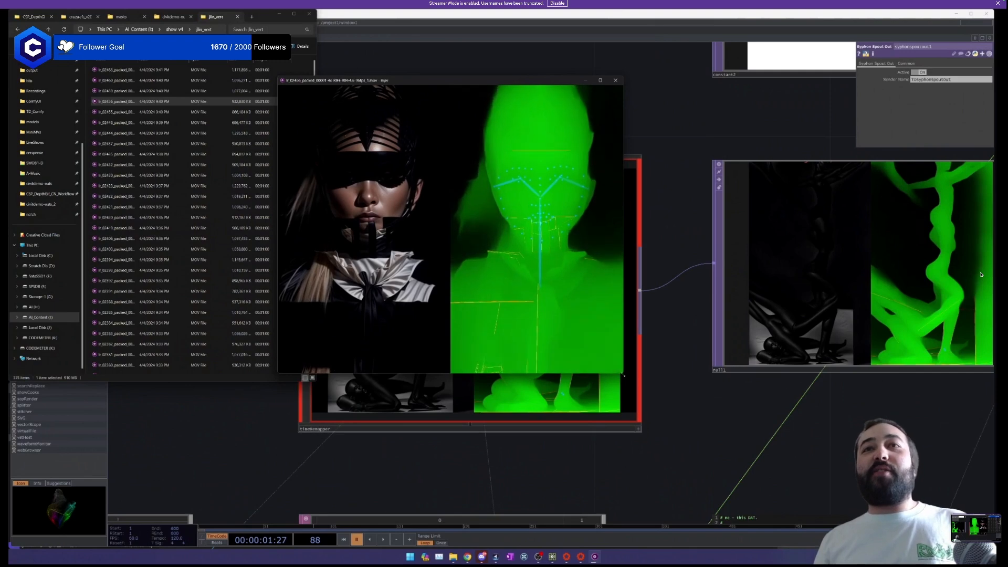
{"action": "left_click_drag", "start_coordinate": [623, 373], "coordinate": [801, 522]}
{"action": "left_click_drag", "start_coordinate": [509, 106], "coordinate": [521, 82]}
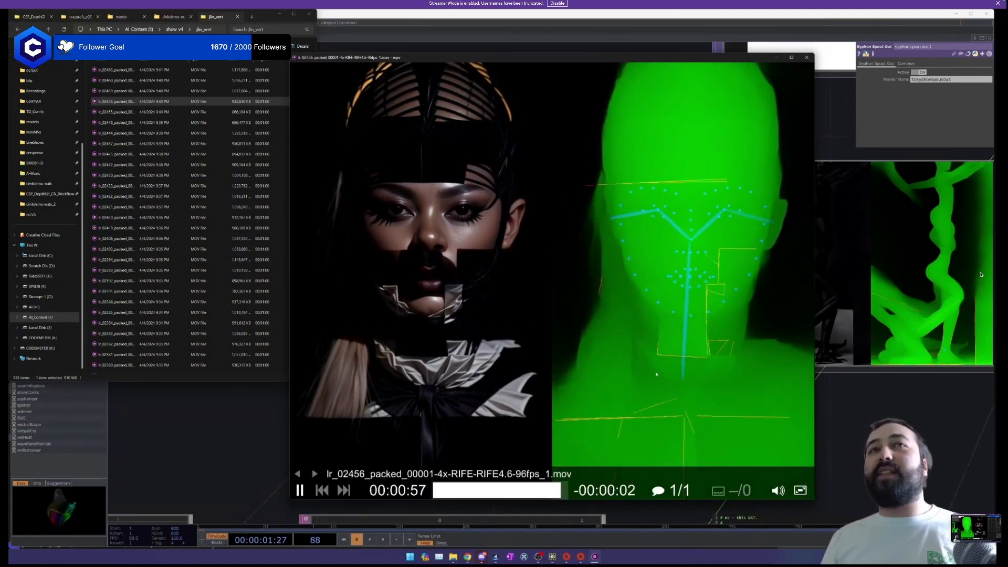
{"action": "double_click", "coordinate": [117, 174]}
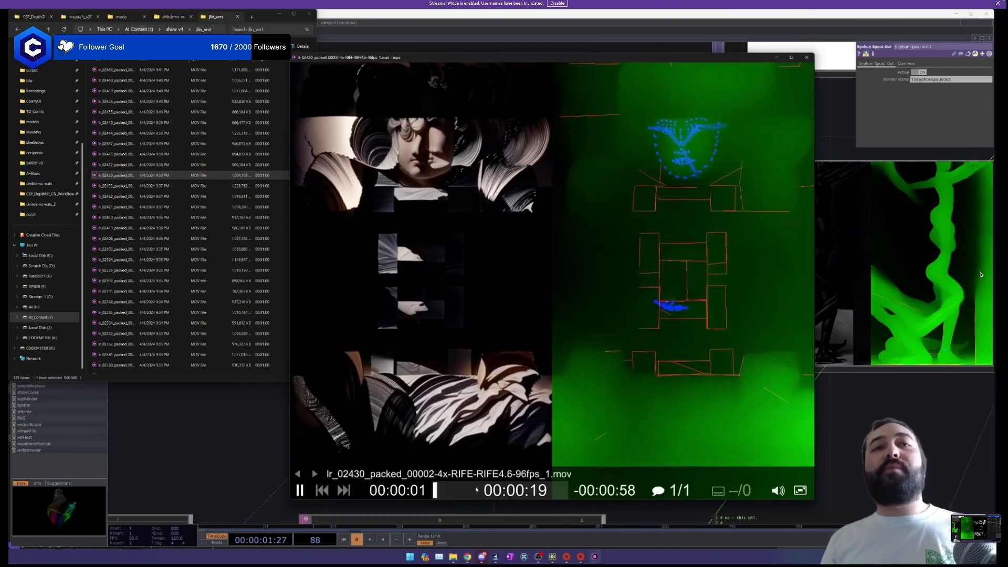
{"action": "left_click_drag", "start_coordinate": [460, 490], "coordinate": [494, 490]}
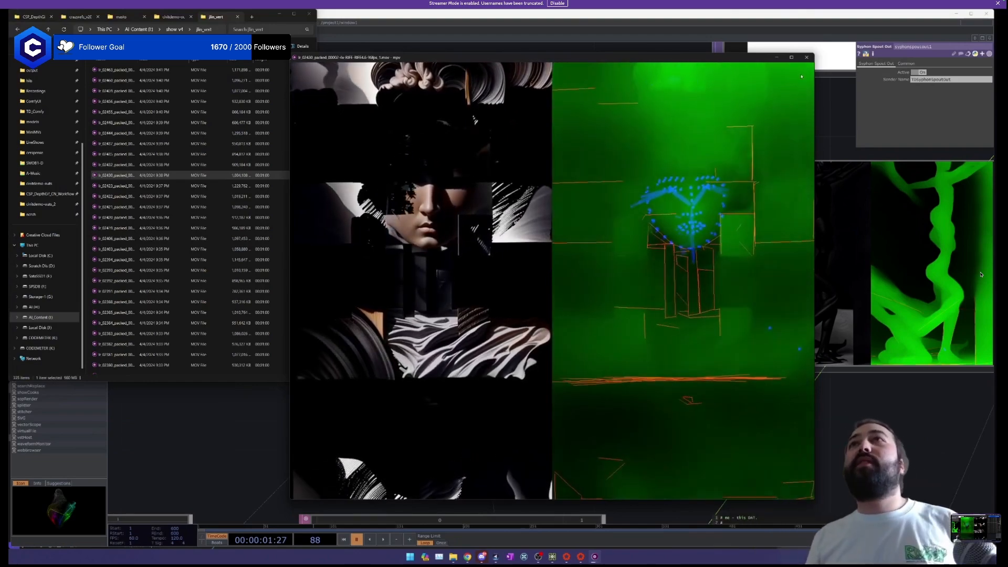
{"action": "left_click", "coordinate": [806, 57]}
Compare the custom parameters of the timeRemapper and timeRemapper1 containers and trace their composite outputs.
{"action": "scroll", "coordinate": [735, 107], "scroll_direction": "down", "scroll_amount": 6}
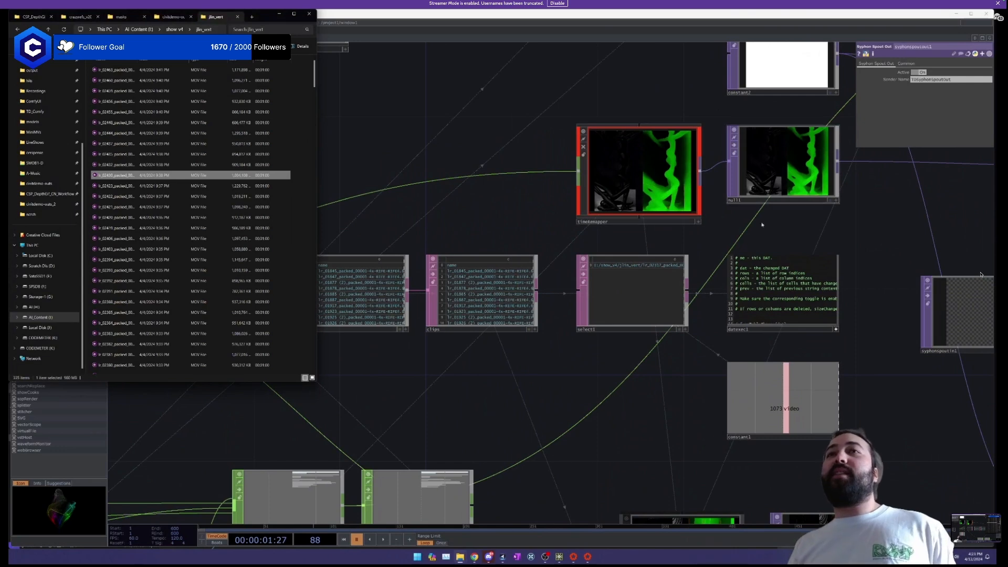
{"action": "left_click_drag", "start_coordinate": [869, 236], "coordinate": [787, 238]}
{"action": "scroll", "coordinate": [831, 227], "scroll_direction": "down", "scroll_amount": 3}
{"action": "left_click_drag", "start_coordinate": [845, 227], "coordinate": [474, 191]}
{"action": "left_click_drag", "start_coordinate": [699, 382], "coordinate": [818, 335]}
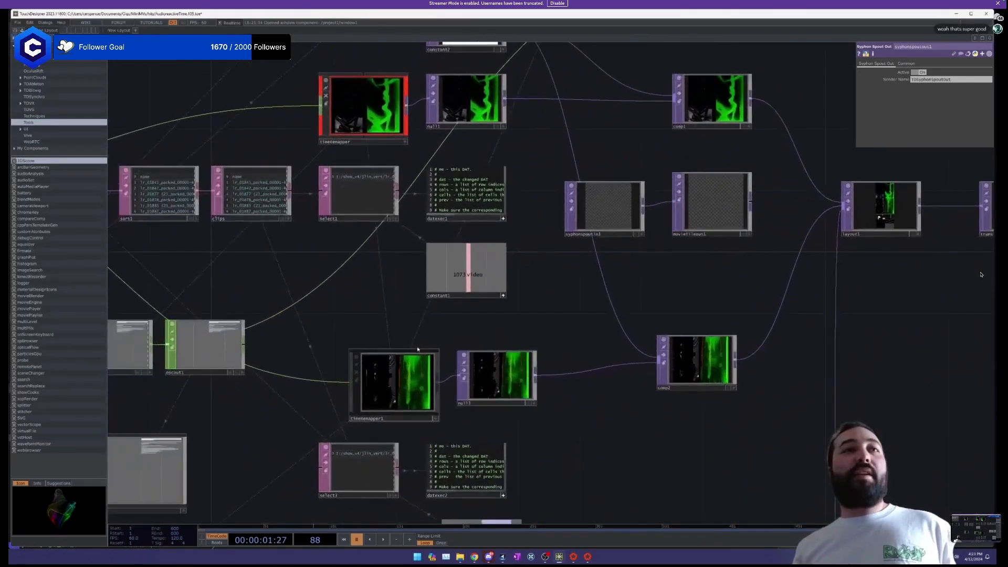
{"action": "left_click_drag", "start_coordinate": [421, 281], "coordinate": [431, 311]}
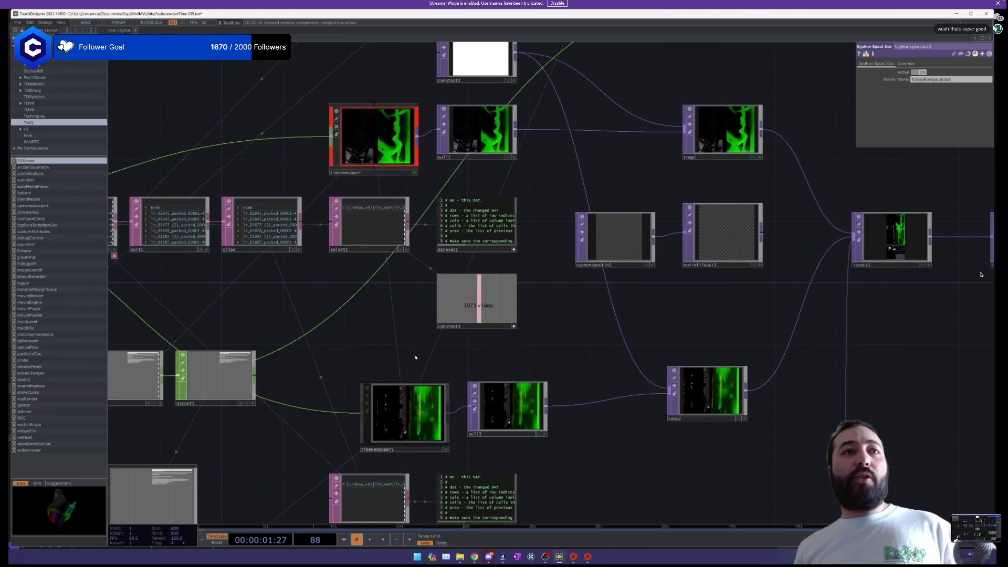
{"action": "left_click", "coordinate": [402, 426]}
{"action": "left_click", "coordinate": [406, 158]}
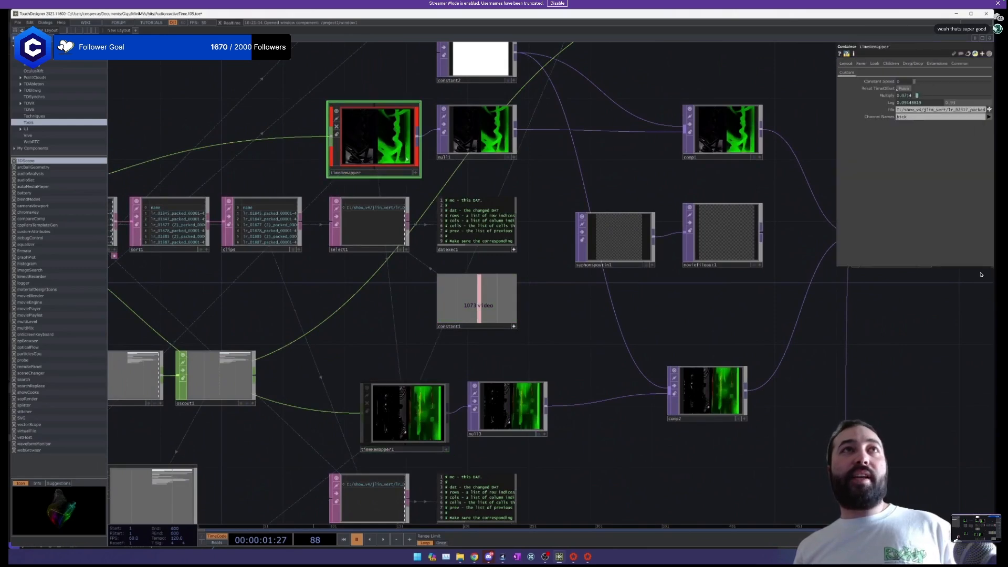
{"action": "left_click", "coordinate": [413, 413]}
{"action": "left_click_drag", "start_coordinate": [687, 318], "coordinate": [585, 325]}
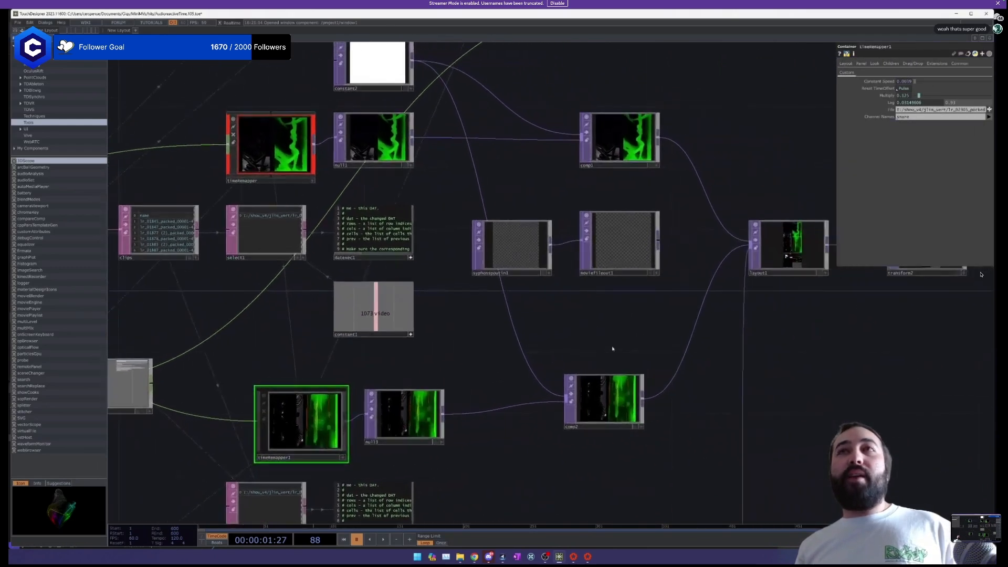
Examine the final layout of the audio visualisation graphs at close range and resume timeline playback.
{"action": "left_click_drag", "start_coordinate": [710, 330], "coordinate": [707, 63]}
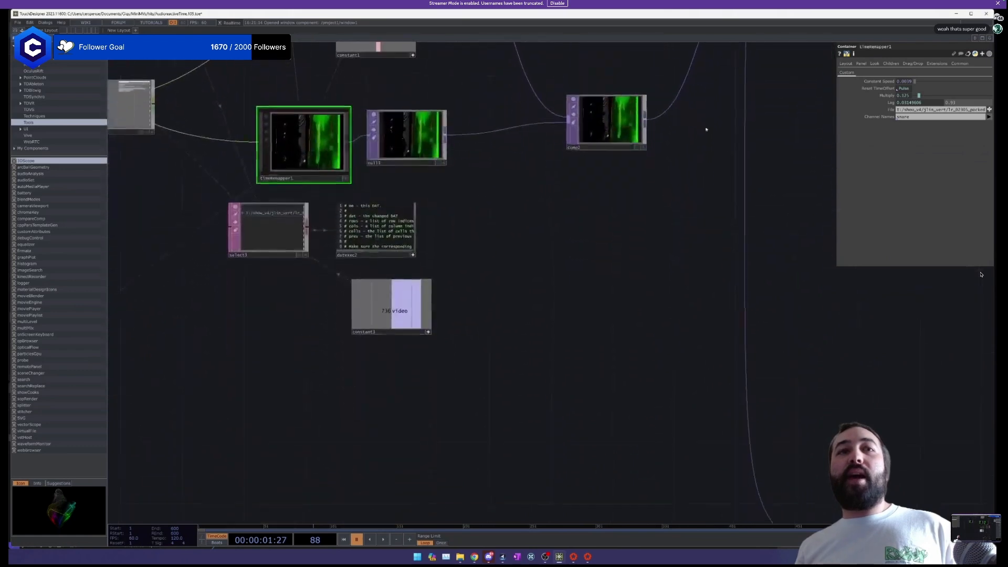
{"action": "scroll", "coordinate": [624, 270], "scroll_direction": "down", "scroll_amount": 5}
{"action": "left_click_drag", "start_coordinate": [605, 352], "coordinate": [602, 99]}
{"action": "left_click_drag", "start_coordinate": [573, 210], "coordinate": [555, 49]}
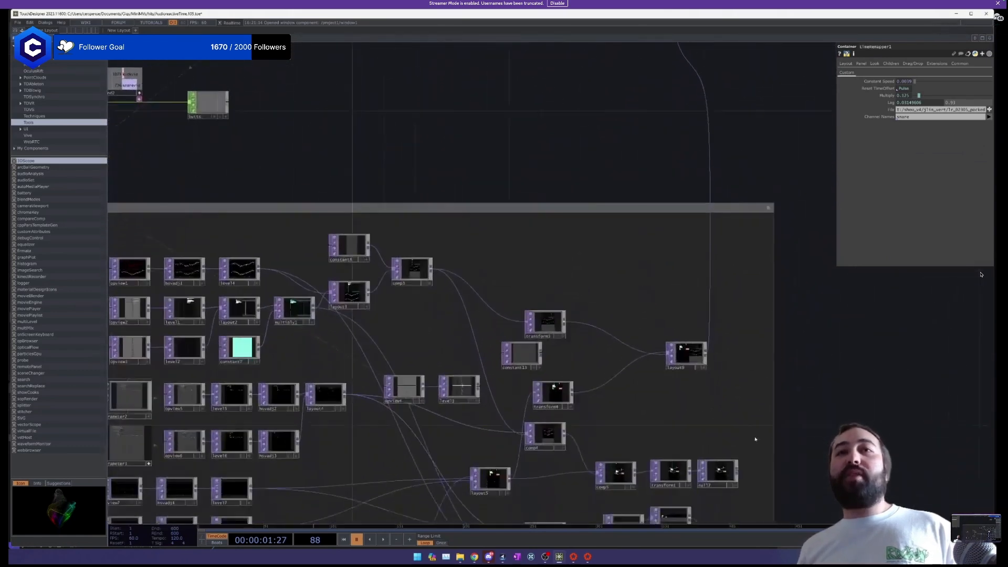
{"action": "scroll", "coordinate": [753, 438], "scroll_direction": "up", "scroll_amount": 8}
{"action": "left_click_drag", "start_coordinate": [510, 96], "coordinate": [617, 278]}
{"action": "scroll", "coordinate": [530, 226], "scroll_direction": "up", "scroll_amount": 6}
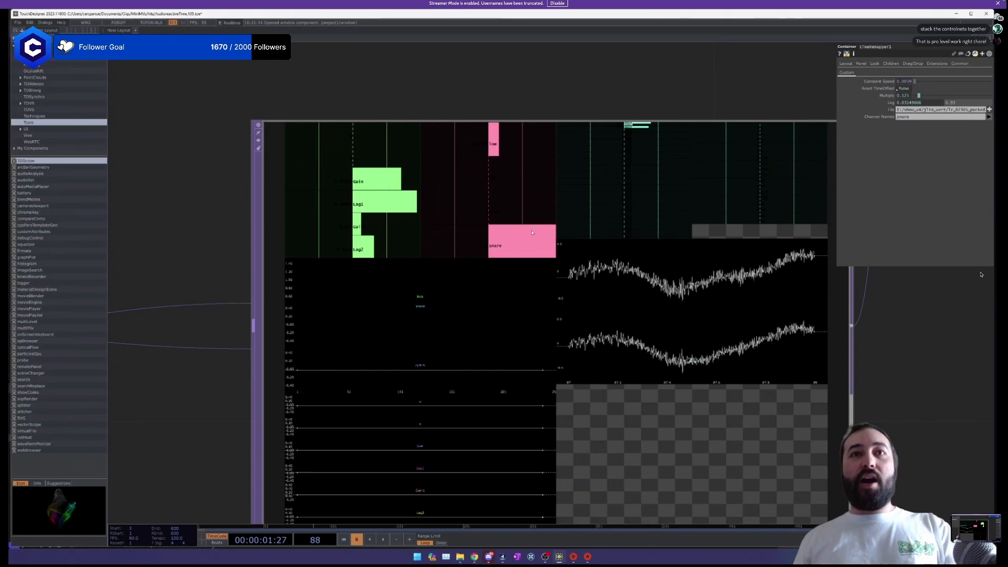
{"action": "key", "text": "space"}
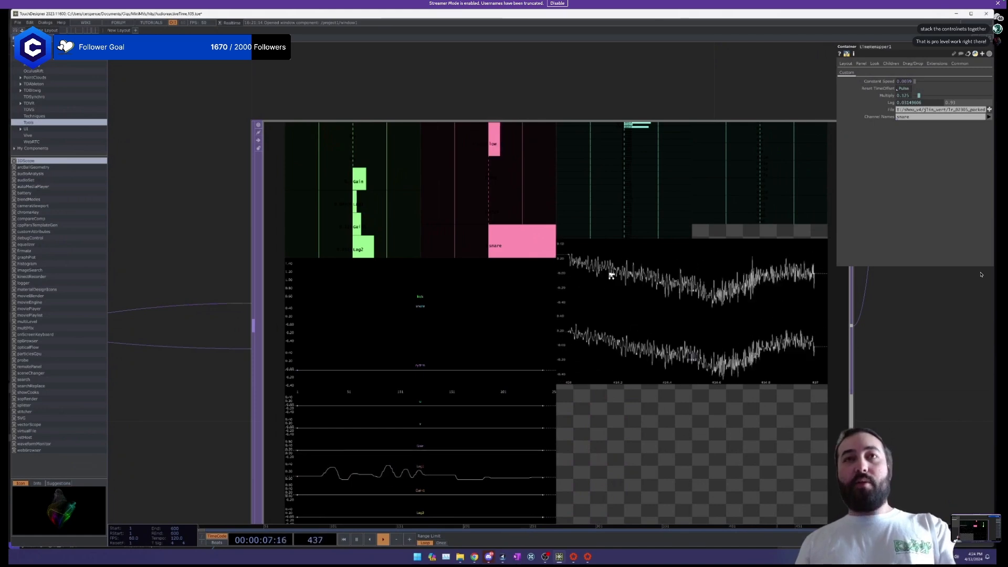
{"action": "scroll", "coordinate": [611, 276], "scroll_direction": "down", "scroll_amount": 5}
{"action": "scroll", "coordinate": [578, 262], "scroll_direction": "up", "scroll_amount": 3}
{"action": "scroll", "coordinate": [562, 254], "scroll_direction": "down", "scroll_amount": 5}
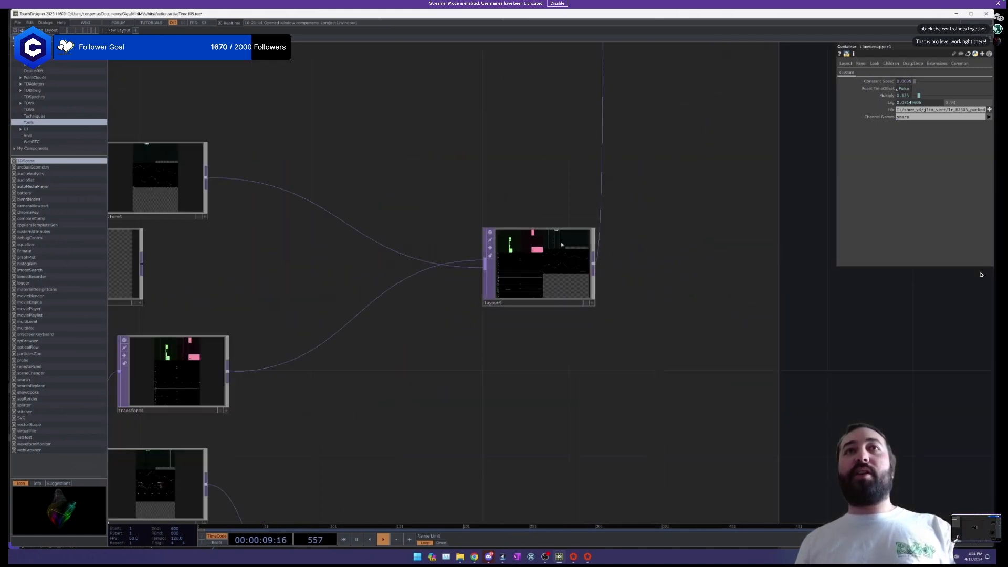
Examine the layout1 composite that stacks both remapped videos above the audio graphs for the Spout output.
{"action": "scroll", "coordinate": [667, 245], "scroll_direction": "down", "scroll_amount": 8}
{"action": "left_click_drag", "start_coordinate": [719, 144], "coordinate": [688, 277]}
{"action": "left_click_drag", "start_coordinate": [667, 68], "coordinate": [593, 247]}
{"action": "scroll", "coordinate": [593, 247], "scroll_direction": "up", "scroll_amount": 7}
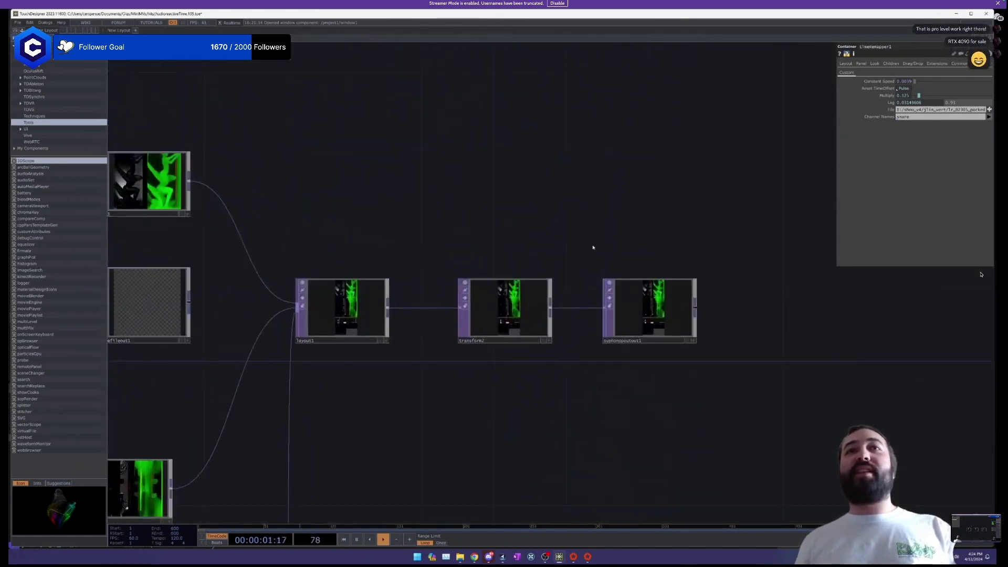
{"action": "left_click_drag", "start_coordinate": [415, 283], "coordinate": [643, 262]}
{"action": "scroll", "coordinate": [346, 281], "scroll_direction": "up", "scroll_amount": 4}
{"action": "scroll", "coordinate": [564, 226], "scroll_direction": "up", "scroll_amount": 4}
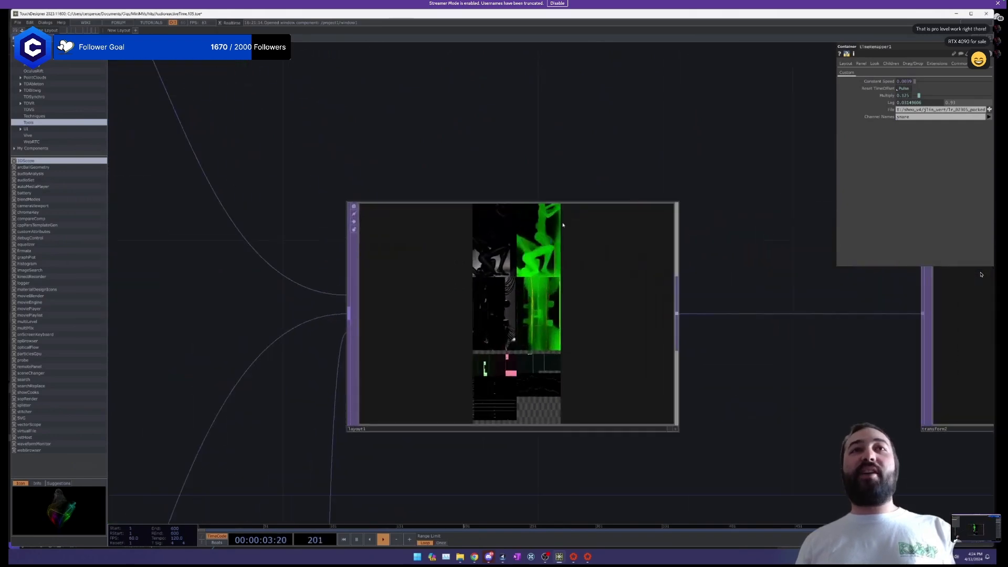
{"action": "scroll", "coordinate": [563, 225], "scroll_direction": "up", "scroll_amount": 3}
{"action": "left_click_drag", "start_coordinate": [515, 251], "coordinate": [529, 178]}
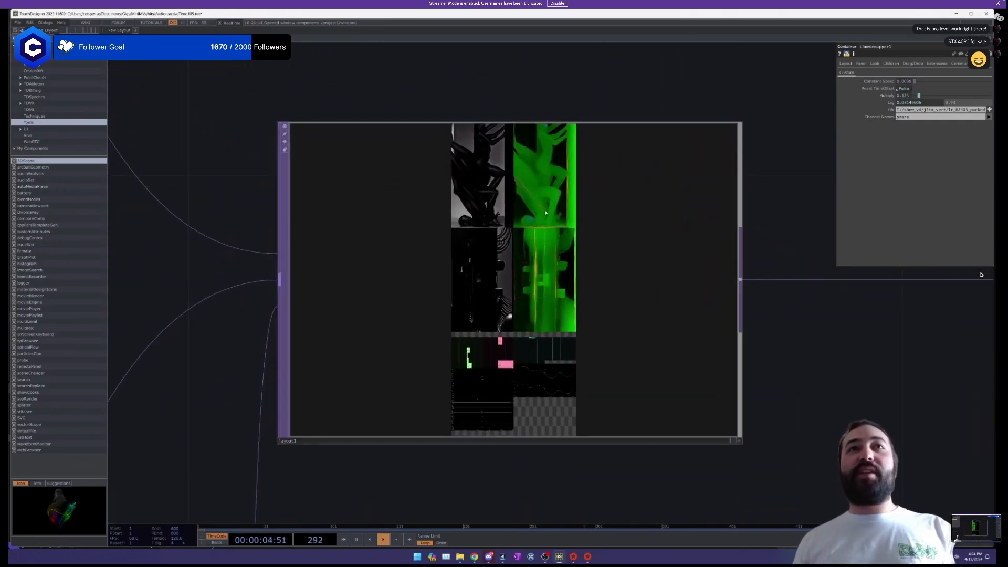
Follow the layout1 output through transform2 to the Syphon Spout Out operator and inspect its sender settings and image.
{"action": "left_click", "coordinate": [529, 179]}
{"action": "middle_click", "coordinate": [537, 233]}
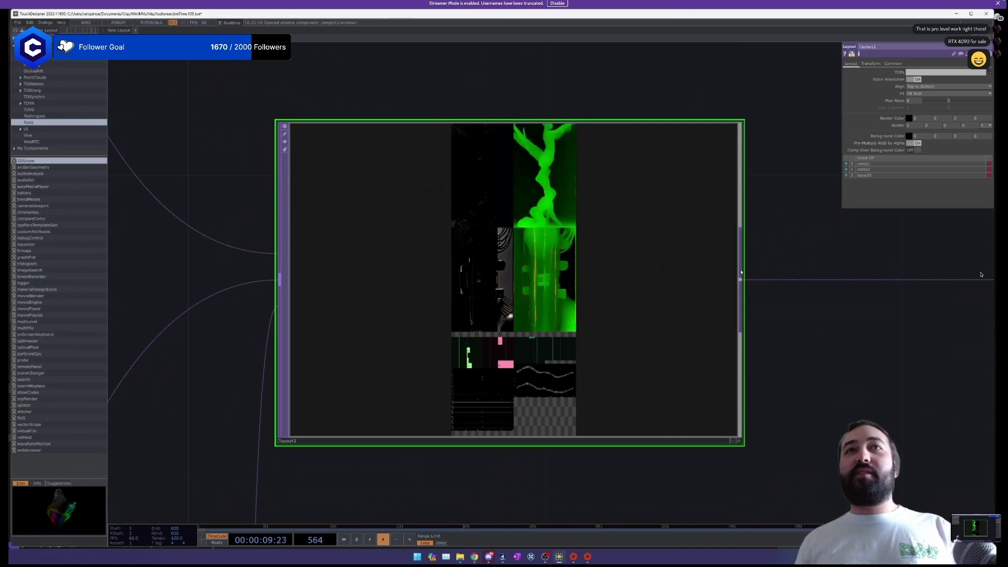
{"action": "left_click_drag", "start_coordinate": [829, 299], "coordinate": [524, 300]}
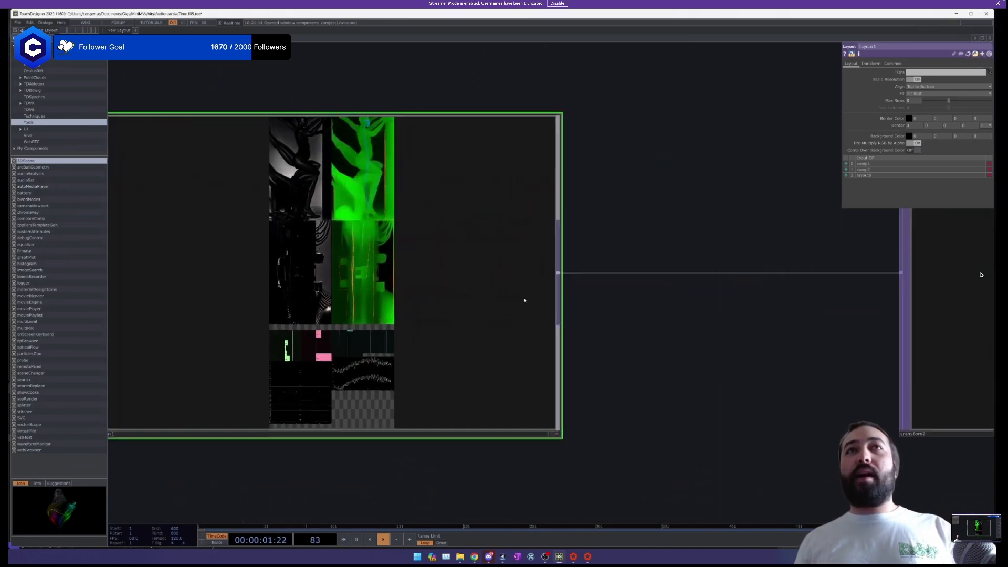
{"action": "scroll", "coordinate": [524, 300], "scroll_direction": "down", "scroll_amount": 6}
{"action": "left_click", "coordinate": [699, 297]}
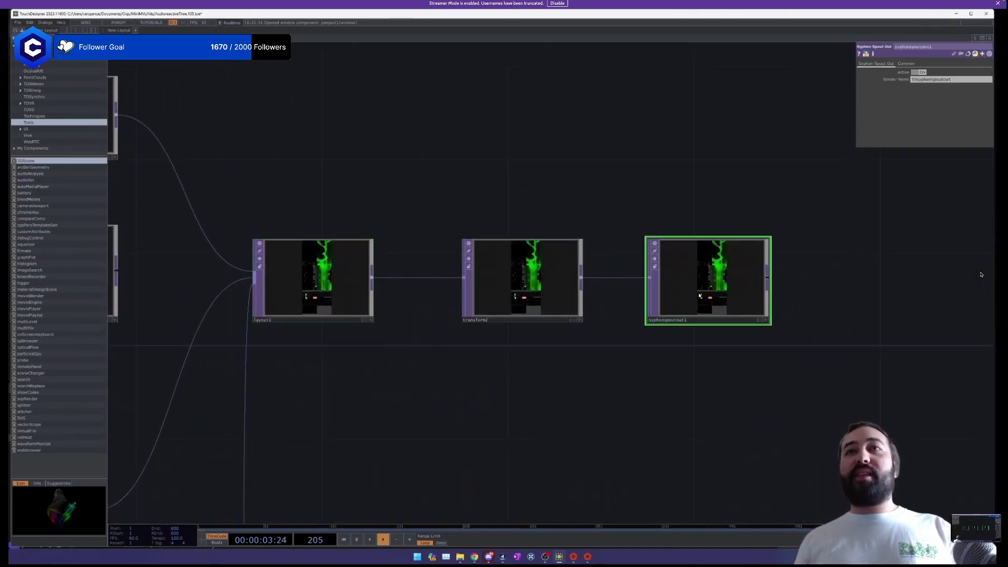
{"action": "scroll", "coordinate": [698, 297], "scroll_direction": "up", "scroll_amount": 6}
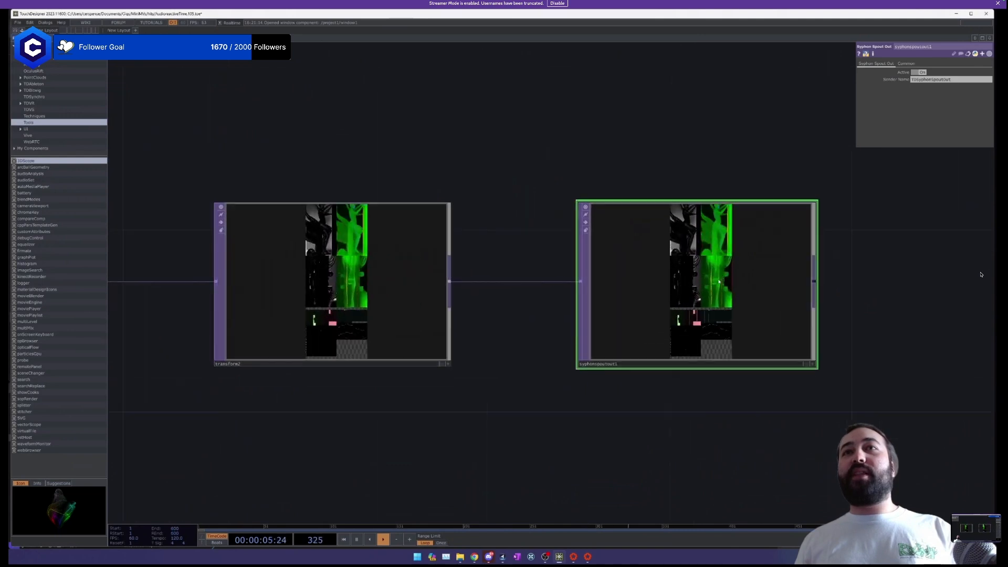
{"action": "left_click_drag", "start_coordinate": [528, 399], "coordinate": [427, 405]}
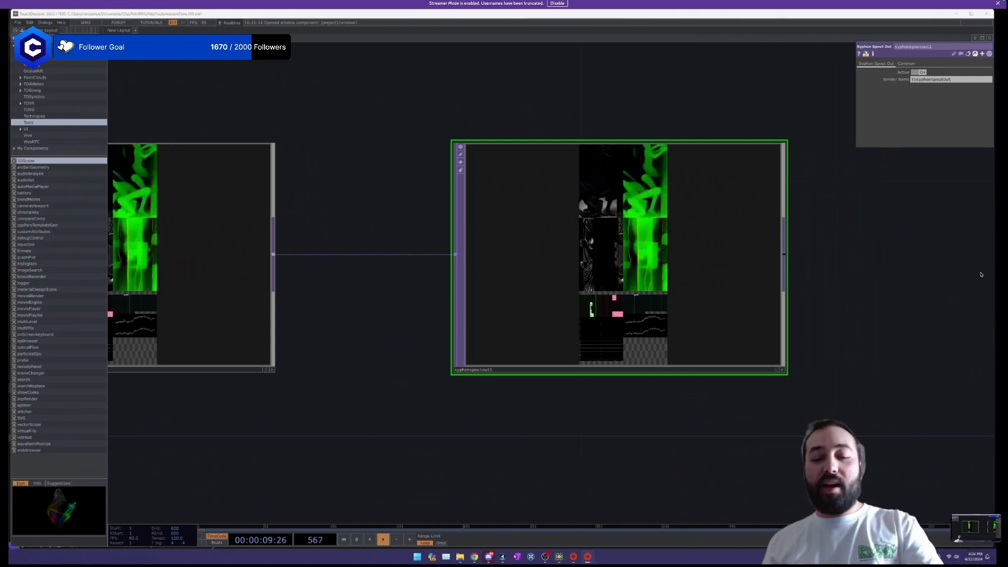
Enter the live performance view, move the control window aside, and open and reposition the preset manager with the knobs and content banks.
{"action": "key", "text": "alt+Tab"}
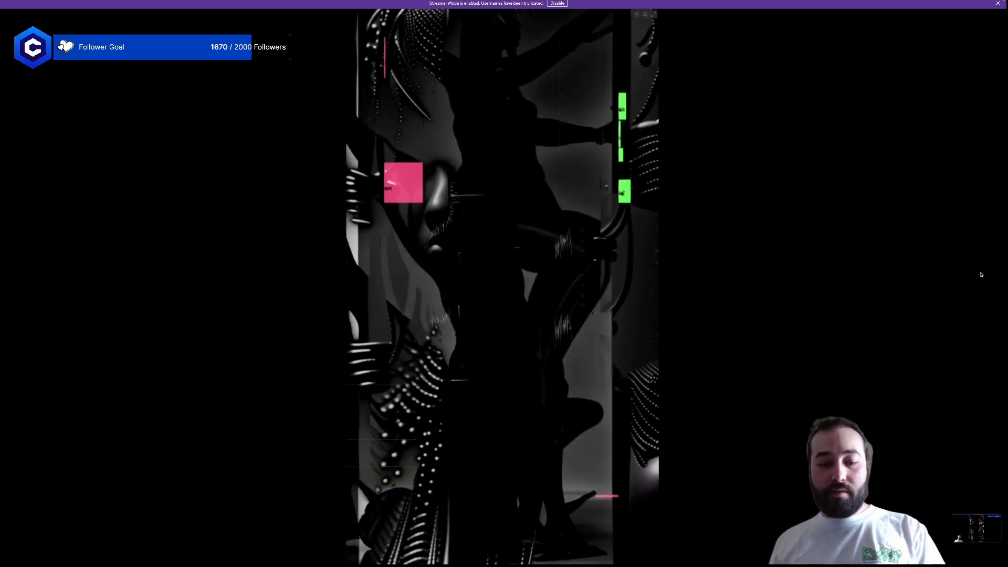
{"action": "key", "text": "alt+Tab"}
{"action": "key", "text": "F1"}
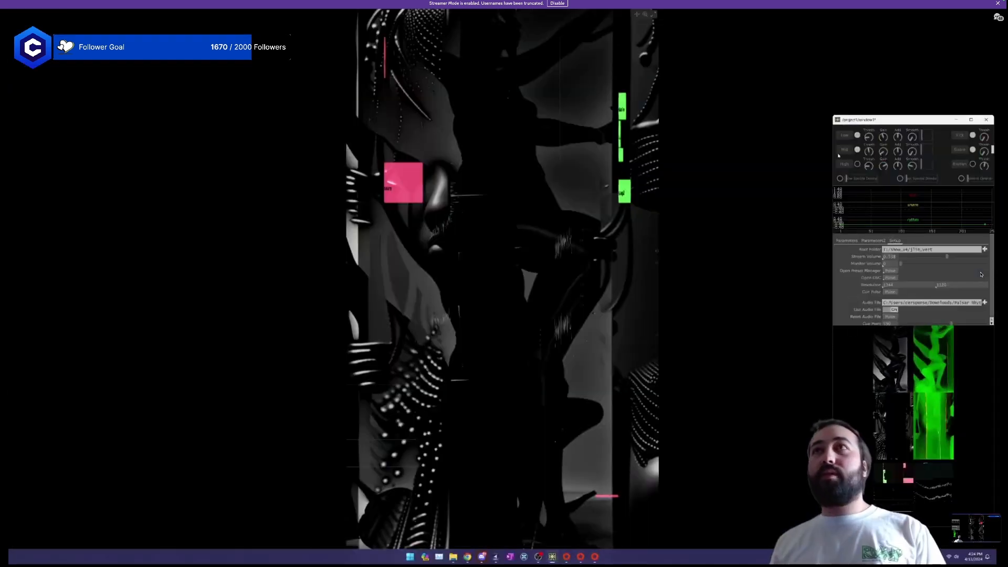
{"action": "left_click_drag", "start_coordinate": [897, 123], "coordinate": [874, 75]}
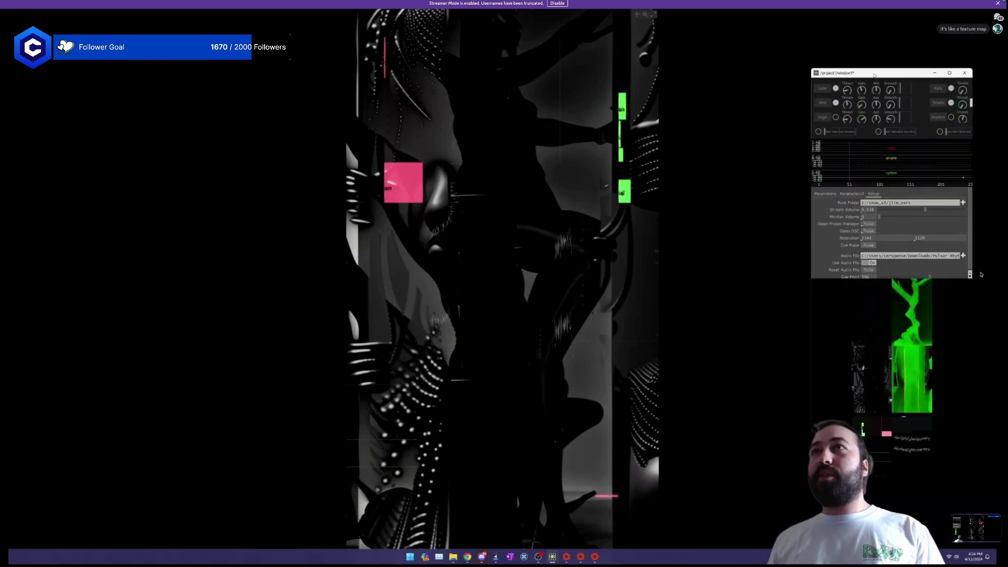
{"action": "left_click", "coordinate": [869, 225]}
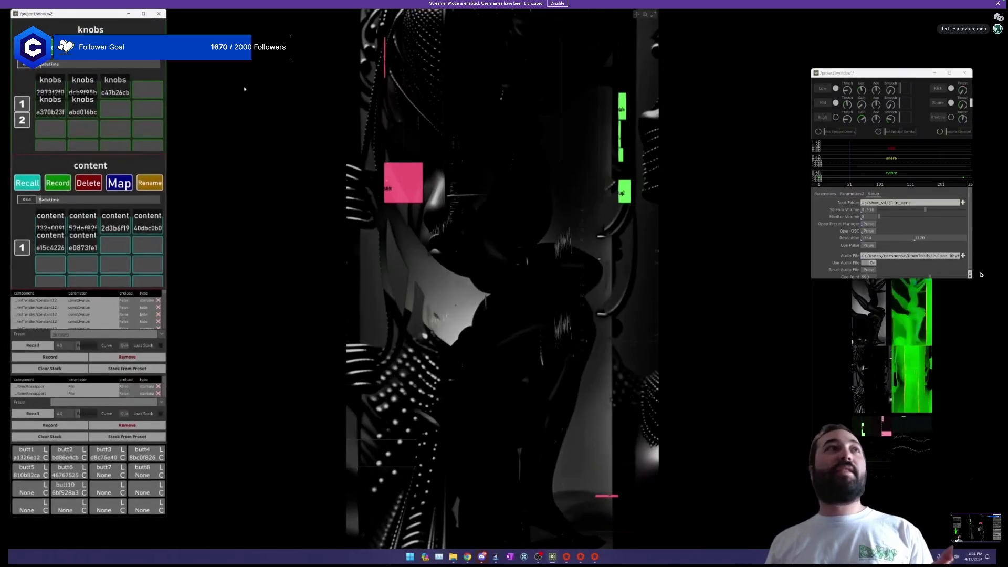
{"action": "left_click_drag", "start_coordinate": [96, 19], "coordinate": [111, 28]}
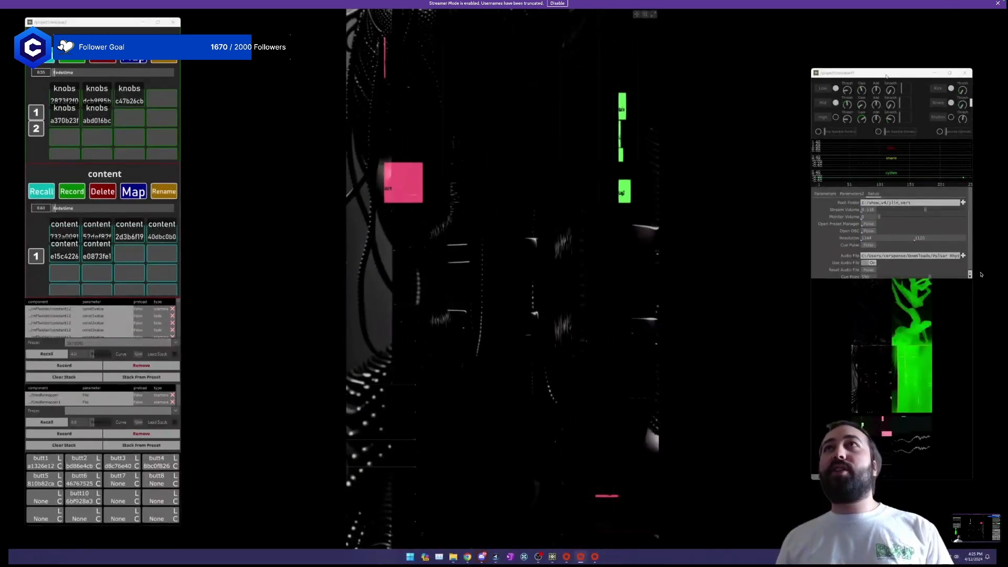
Leave the performance view and set the OBSOut audio output's device to a VB-Audio Cable input.
{"action": "key", "text": "Escape"}
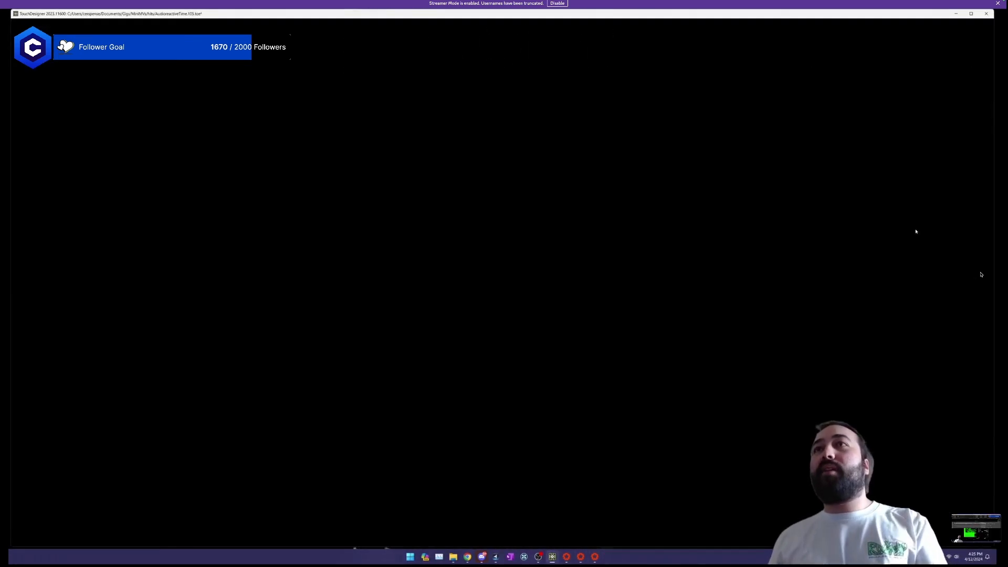
{"action": "scroll", "coordinate": [474, 225], "scroll_direction": "down", "scroll_amount": 8}
{"action": "left_click_drag", "start_coordinate": [198, 246], "coordinate": [563, 279]}
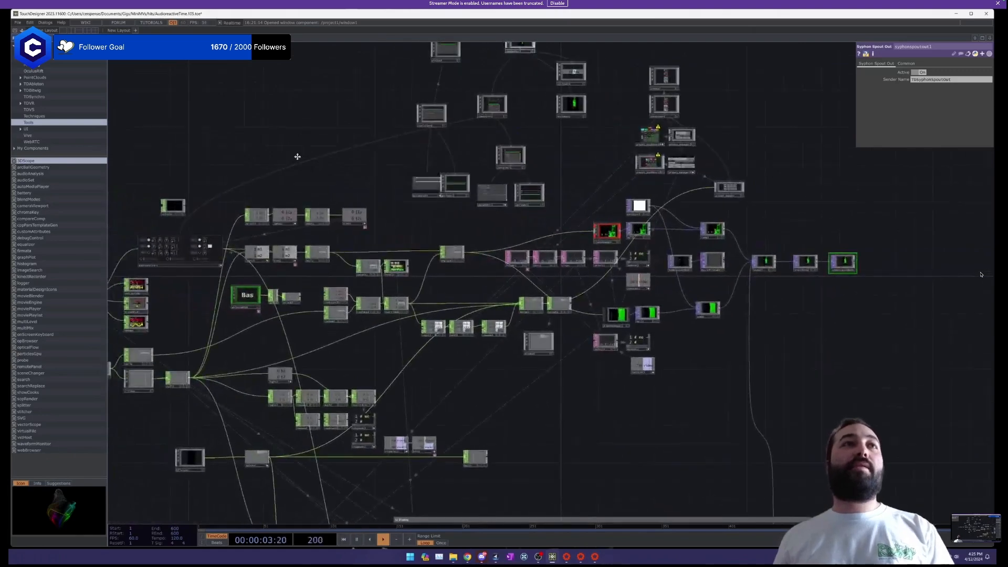
{"action": "left_click_drag", "start_coordinate": [297, 158], "coordinate": [524, 110]}
{"action": "scroll", "coordinate": [278, 275], "scroll_direction": "up", "scroll_amount": 10}
{"action": "left_click", "coordinate": [770, 305]}
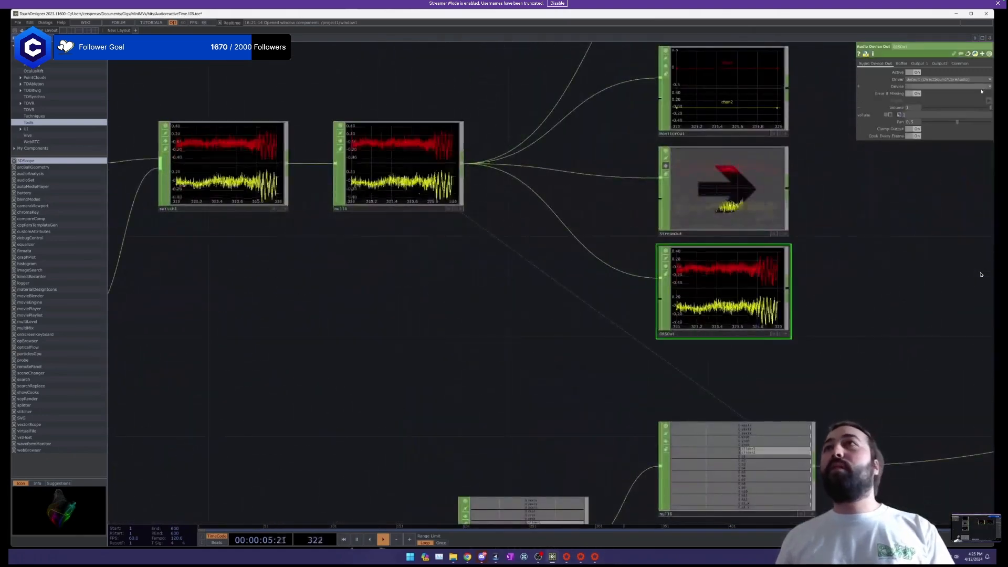
{"action": "left_click", "coordinate": [948, 86]}
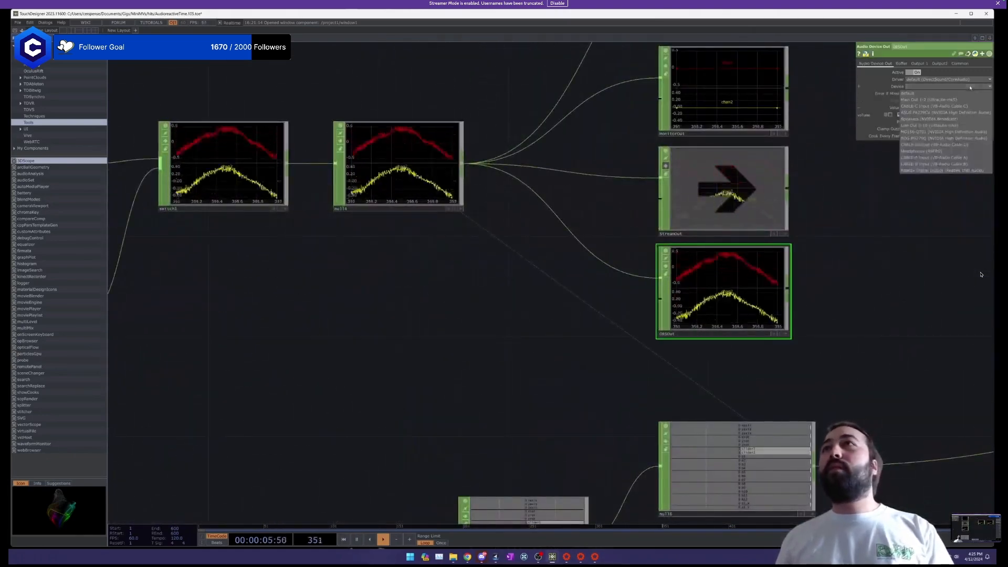
{"action": "left_click", "coordinate": [934, 145]}
{"action": "left_click_drag", "start_coordinate": [848, 161], "coordinate": [727, 194]}
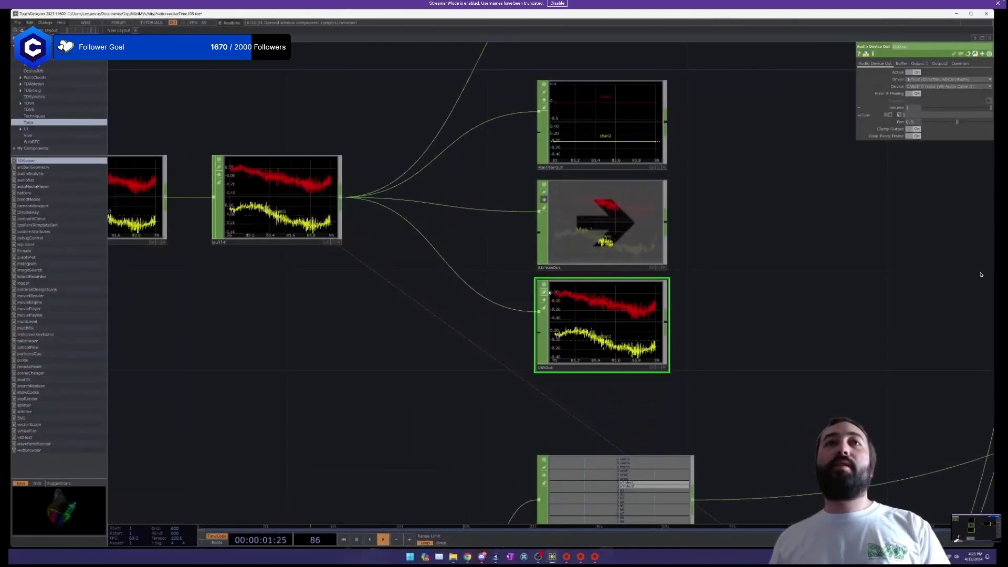
Turn the bypass off on StreamOut, assign a VB-Audio Cable input as its device, and check the MonitorOut settings.
{"action": "left_click", "coordinate": [550, 203]}
{"action": "left_click", "coordinate": [918, 87]}
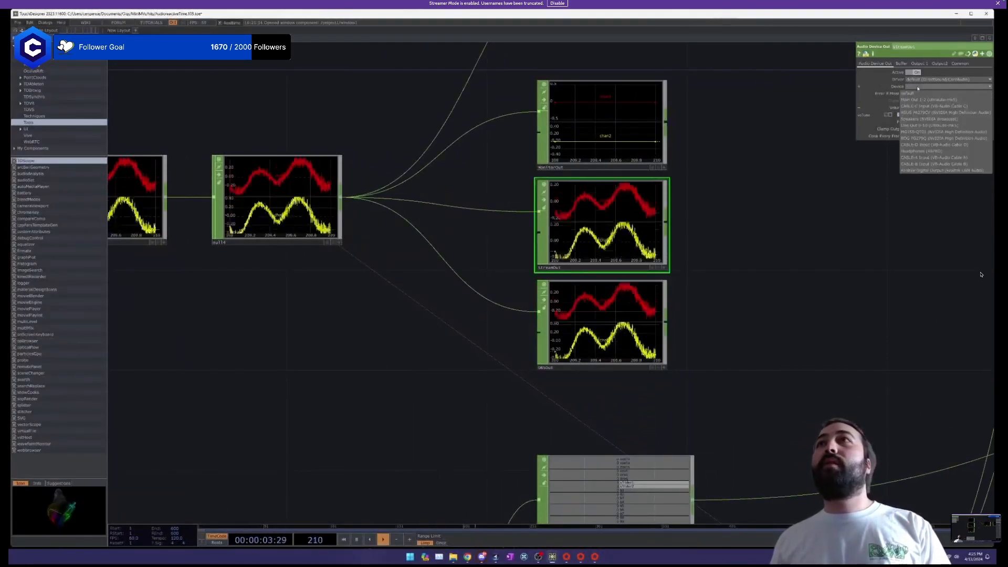
{"action": "left_click", "coordinate": [929, 144]}
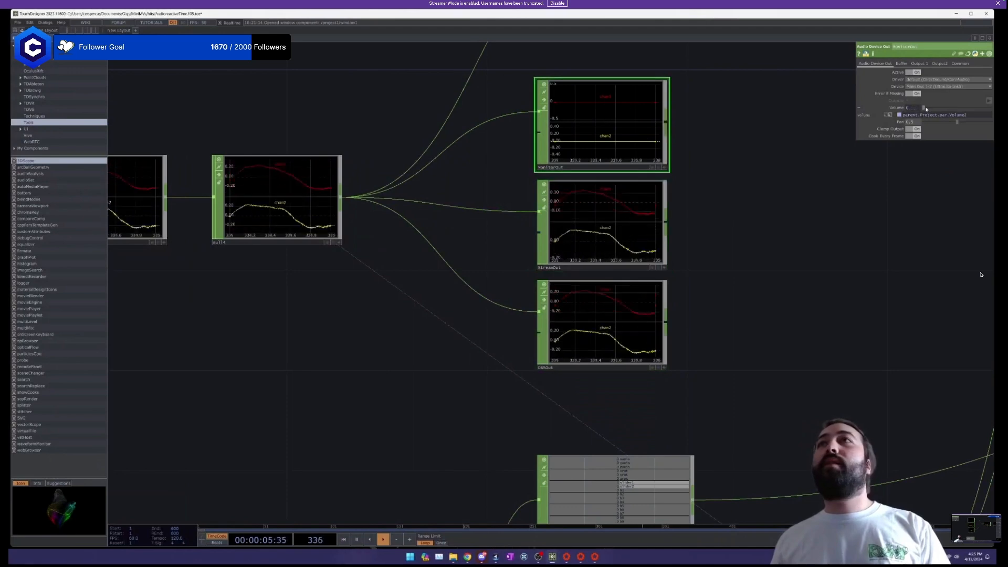
{"action": "left_click", "coordinate": [612, 239]}
Return to the performance view, raise the monitor volume a little above zero and lower the stream volume.
{"action": "key", "text": "F1"}
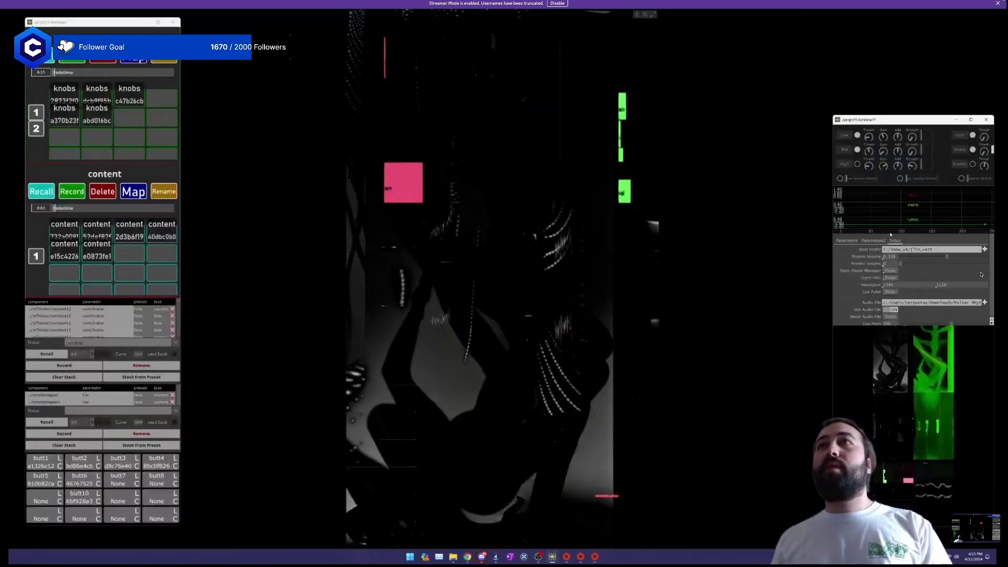
{"action": "left_click_drag", "start_coordinate": [901, 264], "coordinate": [925, 264]}
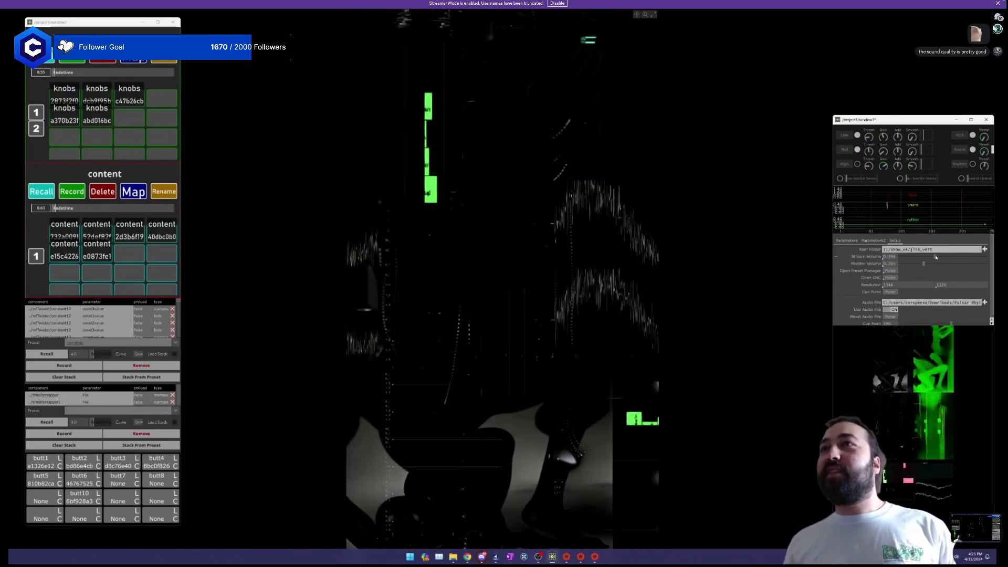
{"action": "left_click_drag", "start_coordinate": [935, 257], "coordinate": [911, 265]}
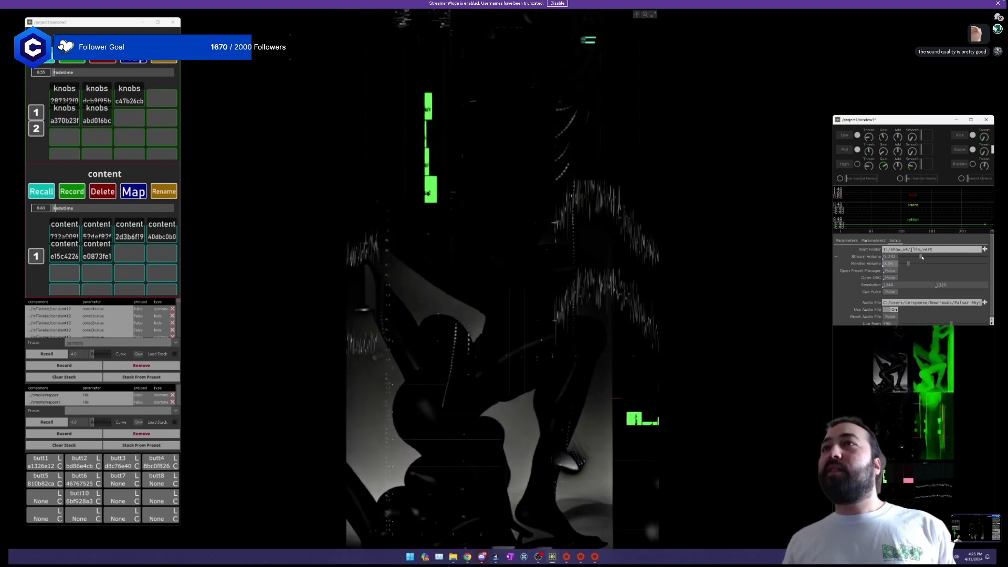
{"action": "left_click", "coordinate": [674, 239]}
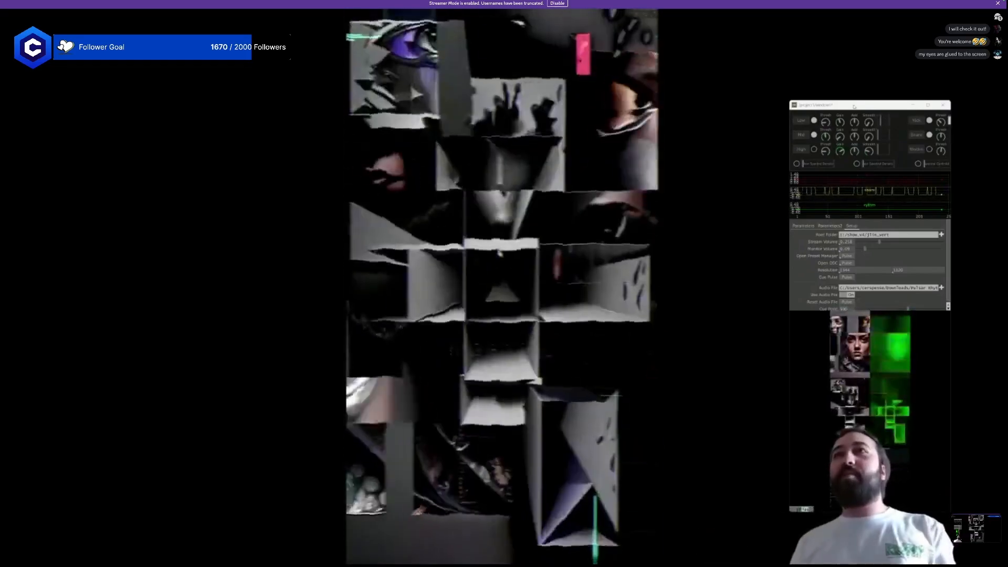
Switch to Notch Builder and survey the M-LSDChoppa nodegraph, from its input slices and knob controls to the unpacked video passes.
{"action": "left_click", "coordinate": [853, 108]}
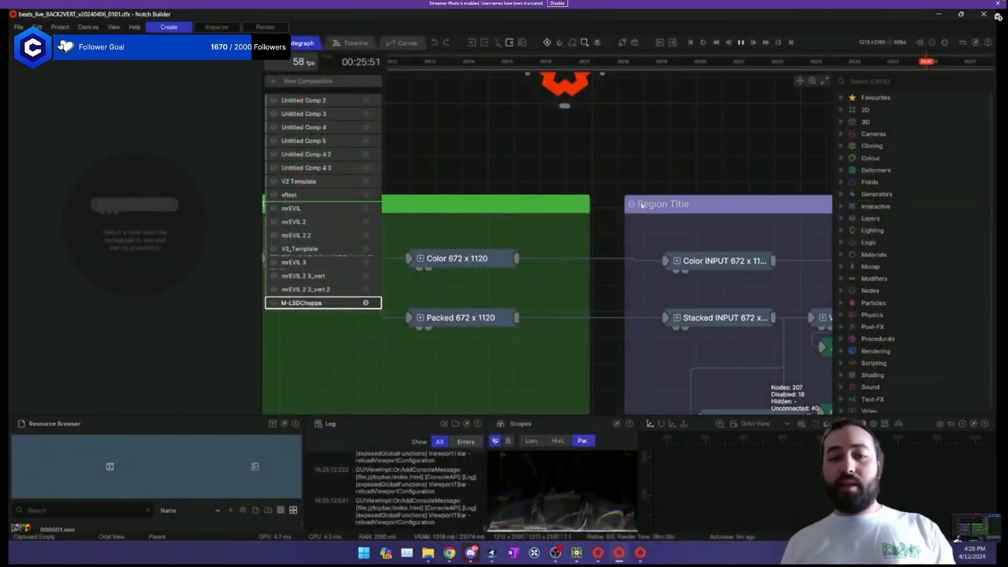
{"action": "scroll", "coordinate": [641, 204], "scroll_direction": "down", "scroll_amount": 10}
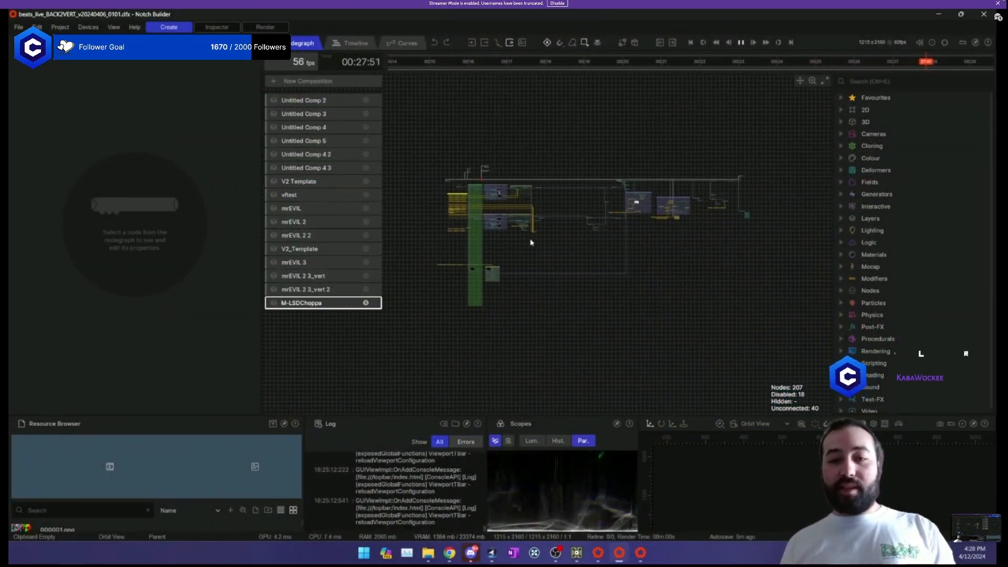
{"action": "scroll", "coordinate": [533, 242], "scroll_direction": "up", "scroll_amount": 4}
{"action": "left_click_drag", "start_coordinate": [562, 235], "coordinate": [638, 259]}
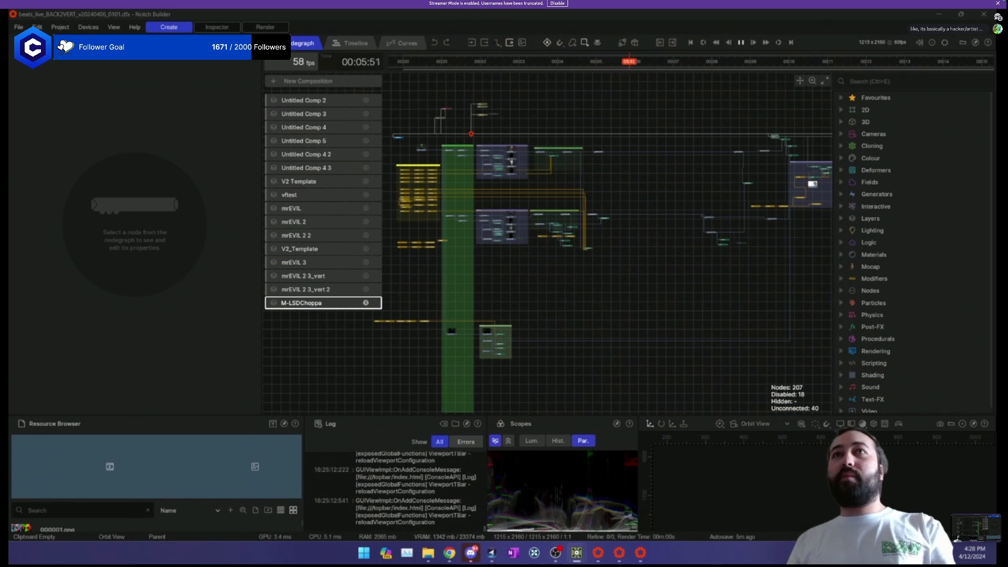
{"action": "scroll", "coordinate": [577, 252], "scroll_direction": "up", "scroll_amount": 8}
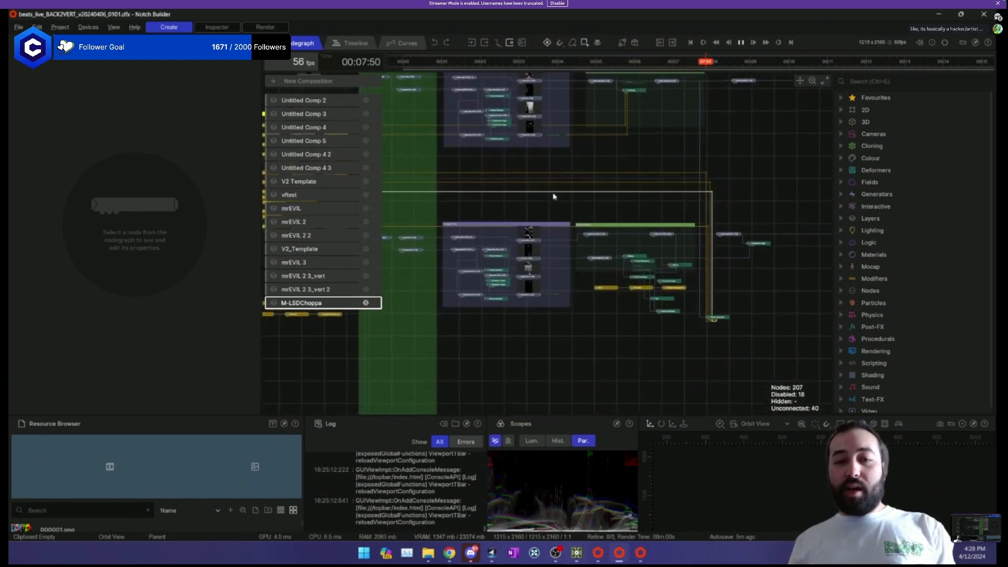
{"action": "scroll", "coordinate": [546, 208], "scroll_direction": "up", "scroll_amount": 5}
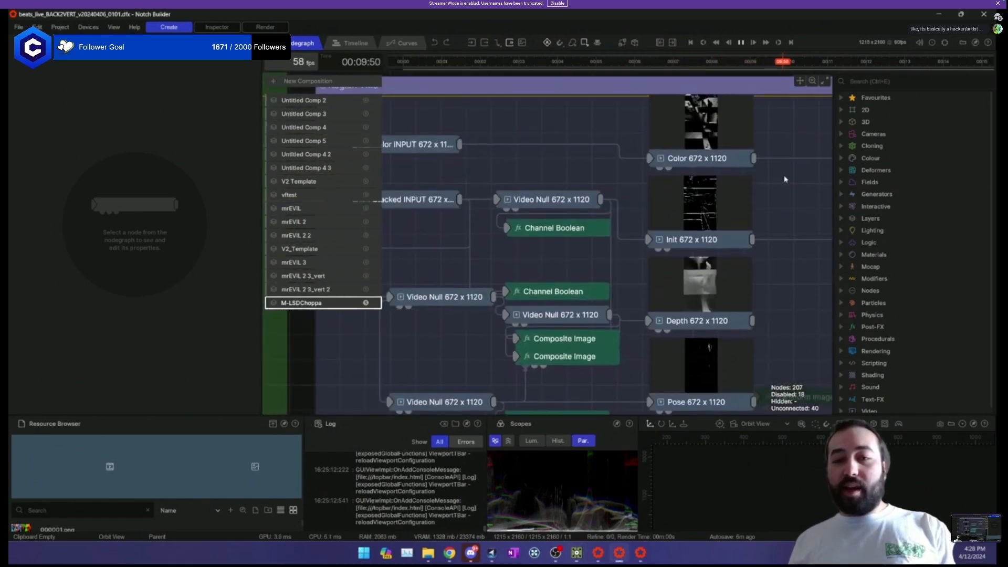
{"action": "scroll", "coordinate": [785, 179], "scroll_direction": "down", "scroll_amount": 5}
{"action": "left_click_drag", "start_coordinate": [641, 133], "coordinate": [822, 314]}
{"action": "left_click_drag", "start_coordinate": [709, 213], "coordinate": [827, 313]}
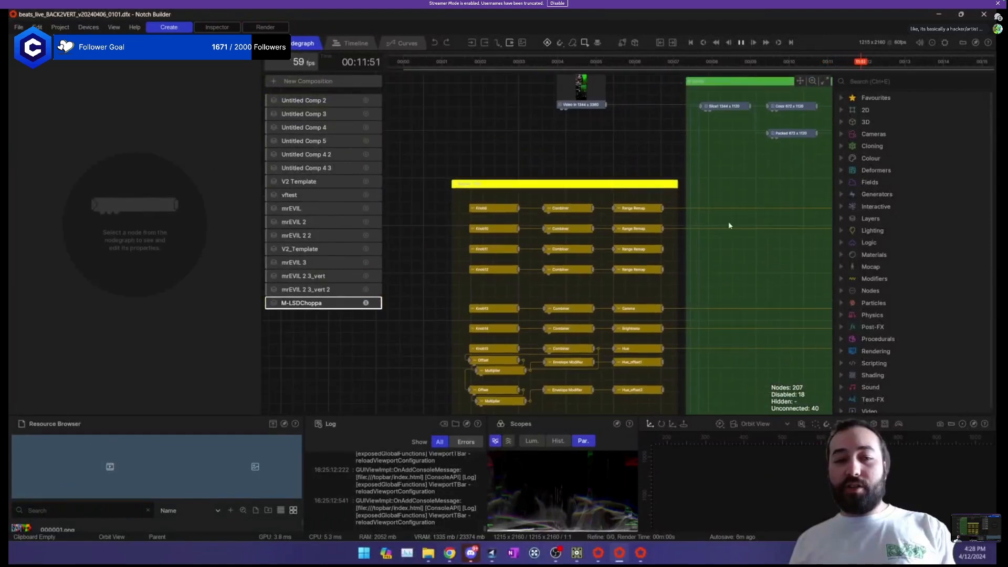
Select the 1344 x 3360 Video In node and turn on its RGB preview in the viewport.
{"action": "left_click_drag", "start_coordinate": [567, 162], "coordinate": [578, 269]}
{"action": "scroll", "coordinate": [581, 230], "scroll_direction": "up", "scroll_amount": 3}
{"action": "left_click", "coordinate": [590, 172]}
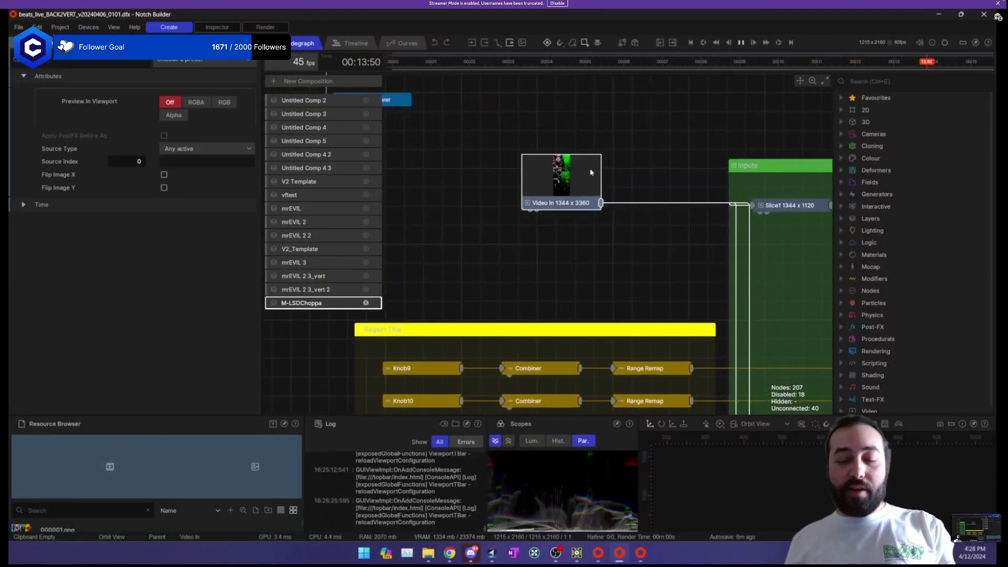
{"action": "scroll", "coordinate": [572, 232], "scroll_direction": "up", "scroll_amount": 3}
{"action": "left_click_drag", "start_coordinate": [605, 184], "coordinate": [625, 276]}
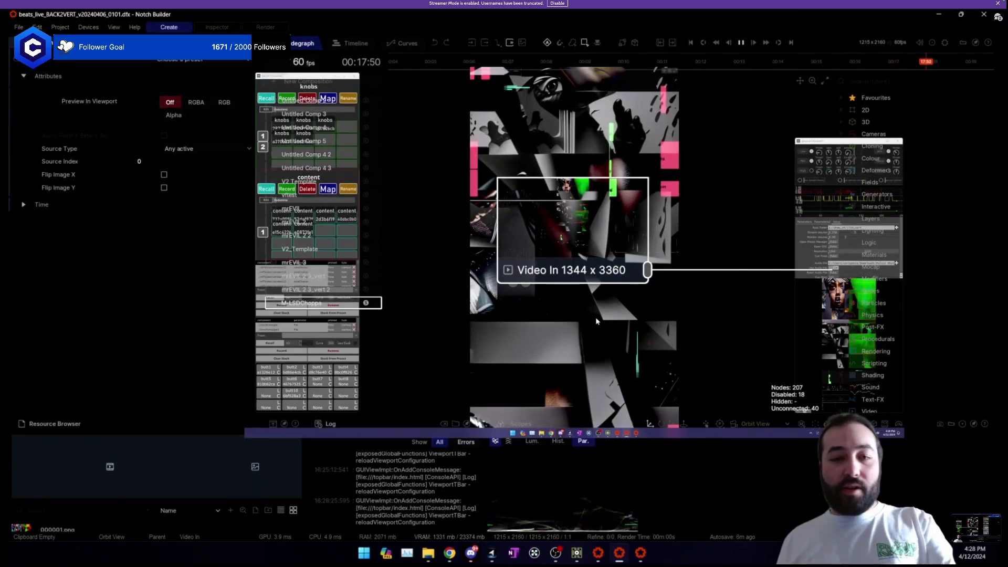
{"action": "key", "text": "p"}
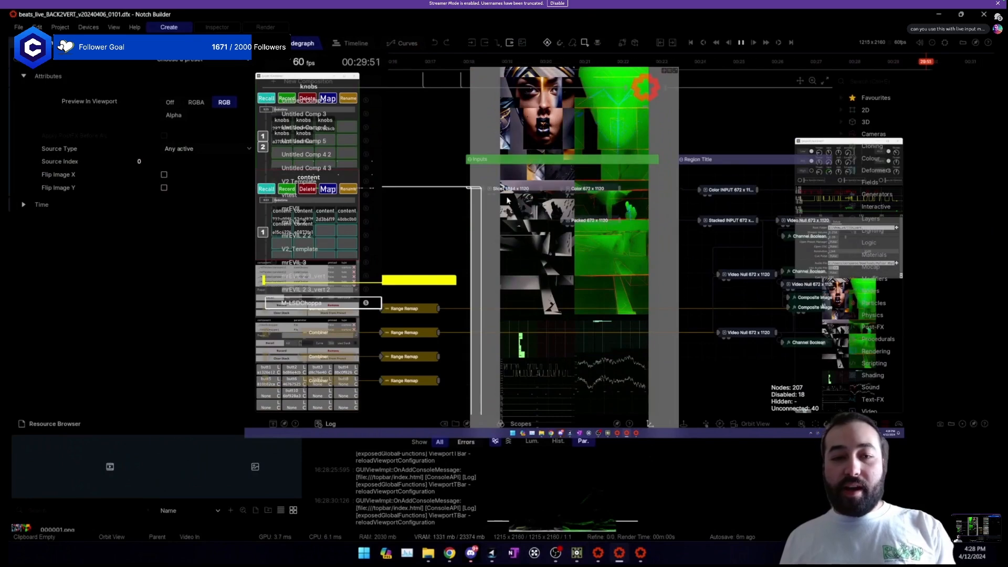
Show preview thumbnails on the Slice1, Packed and Color nodes in the Inputs region.
{"action": "left_click", "coordinate": [514, 187]}
{"action": "key", "text": "f"}
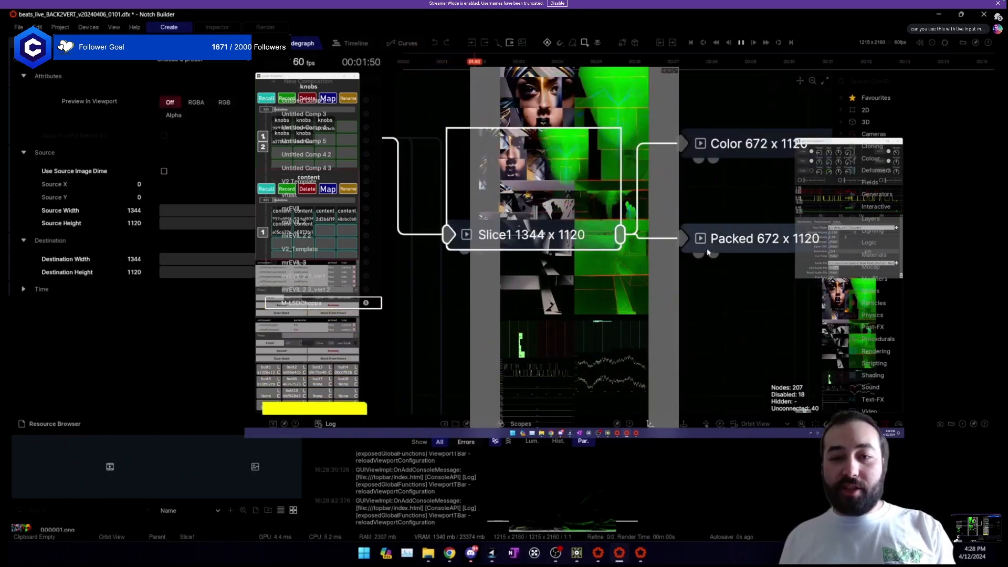
{"action": "left_click", "coordinate": [752, 230]}
{"action": "key", "text": "f"}
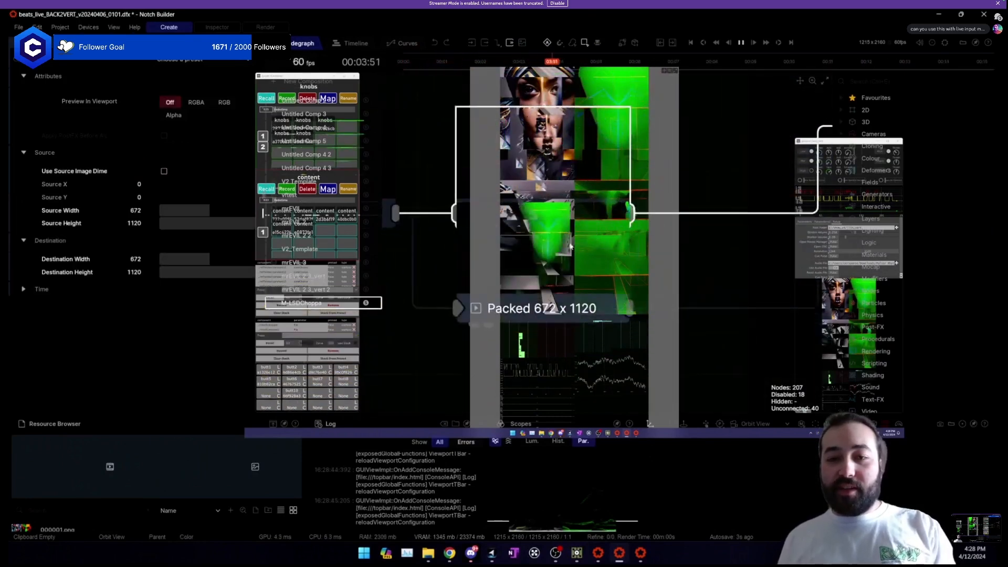
{"action": "left_click", "coordinate": [603, 212]}
{"action": "key", "text": "f"}
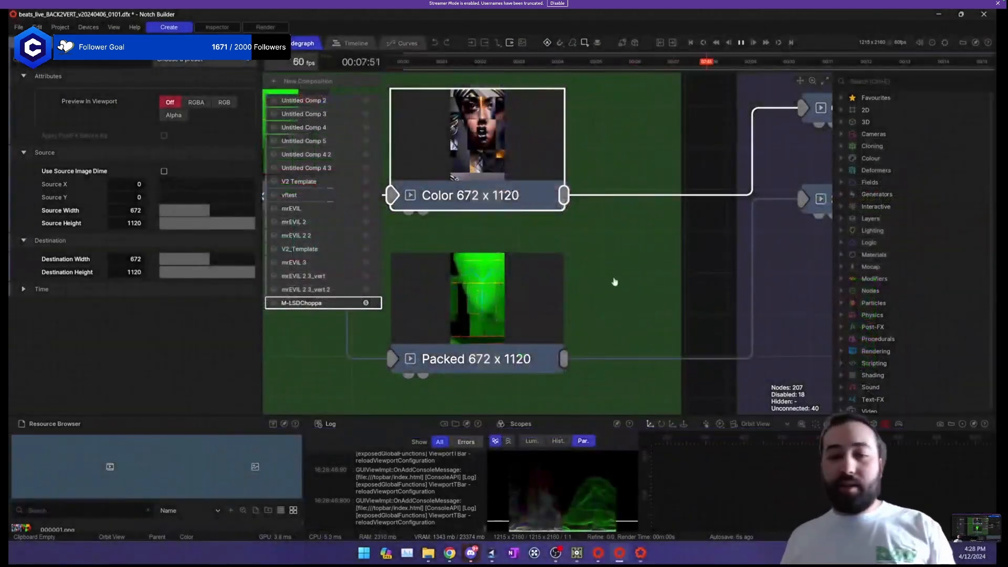
Trace the Color and Packed slices into the region that separates the Color, Init, Depth and Pose passes.
{"action": "scroll", "coordinate": [729, 271], "scroll_direction": "down", "scroll_amount": 3}
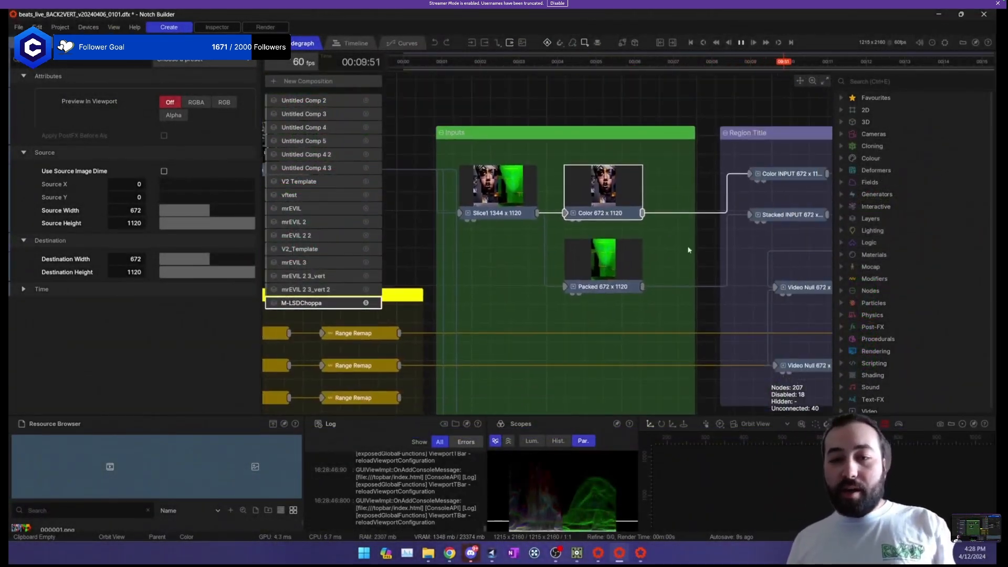
{"action": "left_click_drag", "start_coordinate": [689, 250], "coordinate": [400, 227]}
{"action": "scroll", "coordinate": [761, 247], "scroll_direction": "up", "scroll_amount": 1}
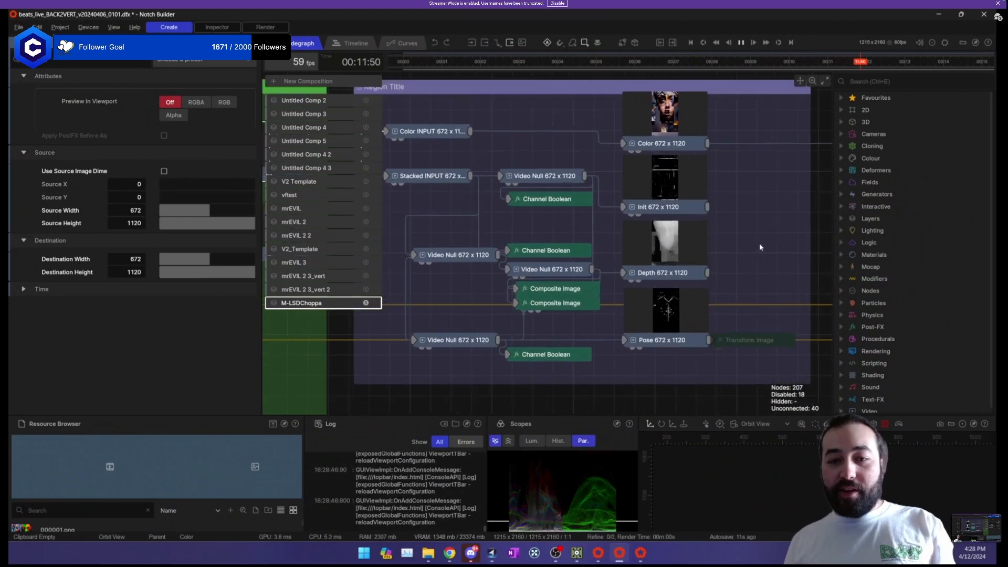
Compare the Packed slice in the Inputs region with the Init, Depth and Pose passes separated from it.
{"action": "scroll", "coordinate": [760, 246], "scroll_direction": "up", "scroll_amount": 1}
{"action": "left_click", "coordinate": [669, 256]}
{"action": "left_click_drag", "start_coordinate": [739, 238], "coordinate": [879, 236]}
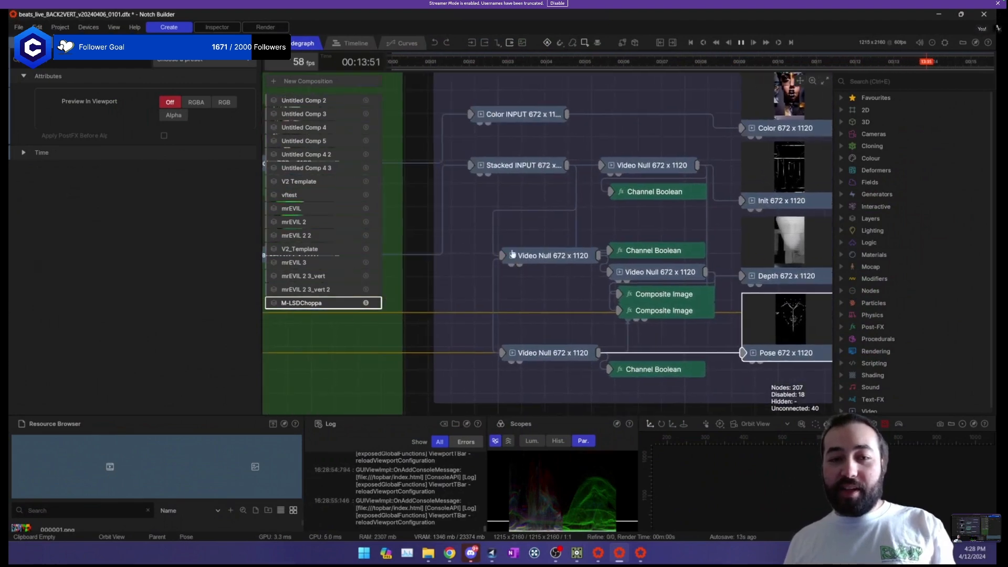
{"action": "left_click_drag", "start_coordinate": [513, 254], "coordinate": [781, 270]}
{"action": "scroll", "coordinate": [542, 235], "scroll_direction": "up", "scroll_amount": 3}
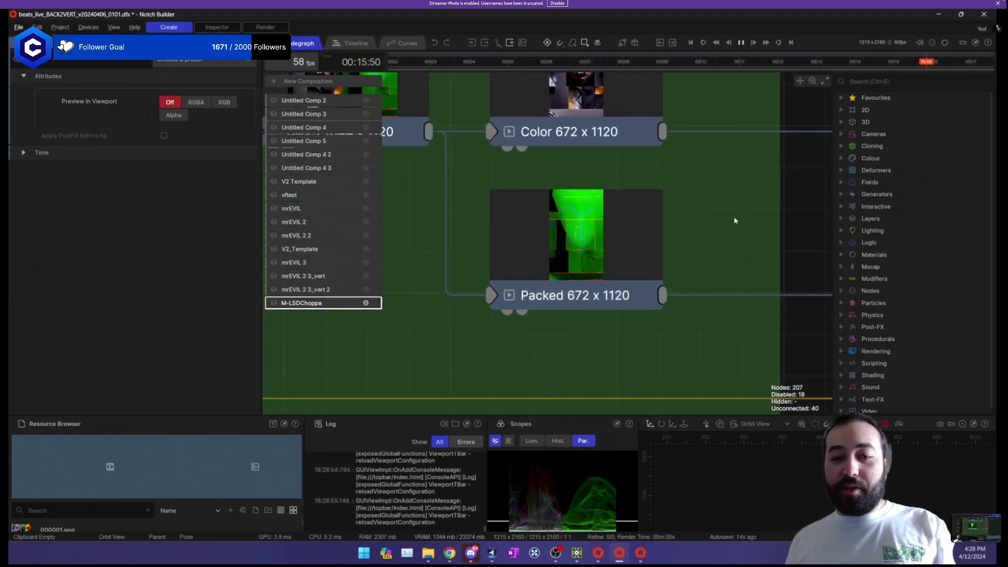
{"action": "left_click_drag", "start_coordinate": [735, 221], "coordinate": [498, 221]}
{"action": "left_click_drag", "start_coordinate": [761, 251], "coordinate": [435, 226]}
{"action": "left_click_drag", "start_coordinate": [787, 273], "coordinate": [655, 300]}
{"action": "left_click", "coordinate": [594, 184]}
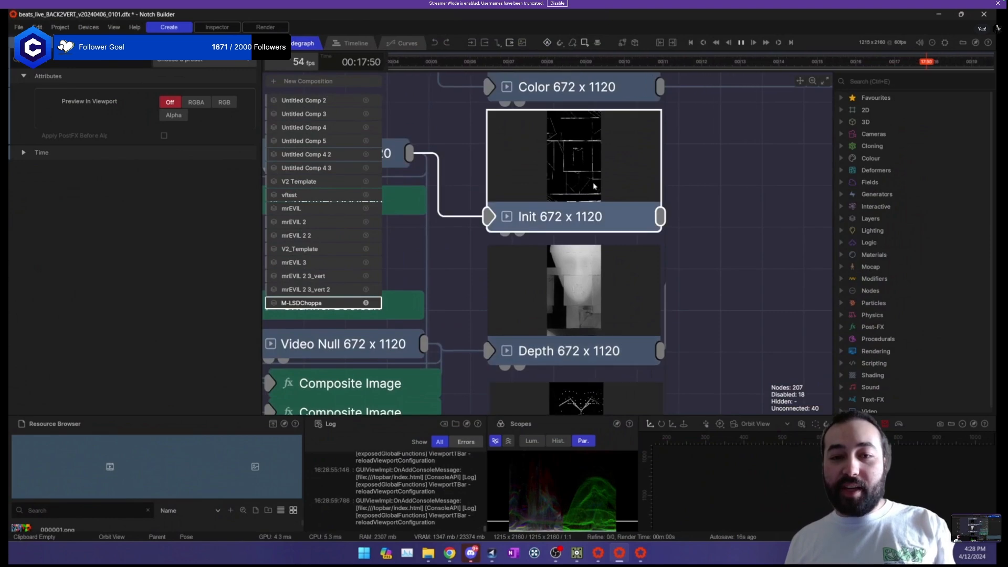
{"action": "left_click_drag", "start_coordinate": [745, 293], "coordinate": [742, 156]}
{"action": "left_click", "coordinate": [548, 184]}
{"action": "left_click", "coordinate": [600, 301]}
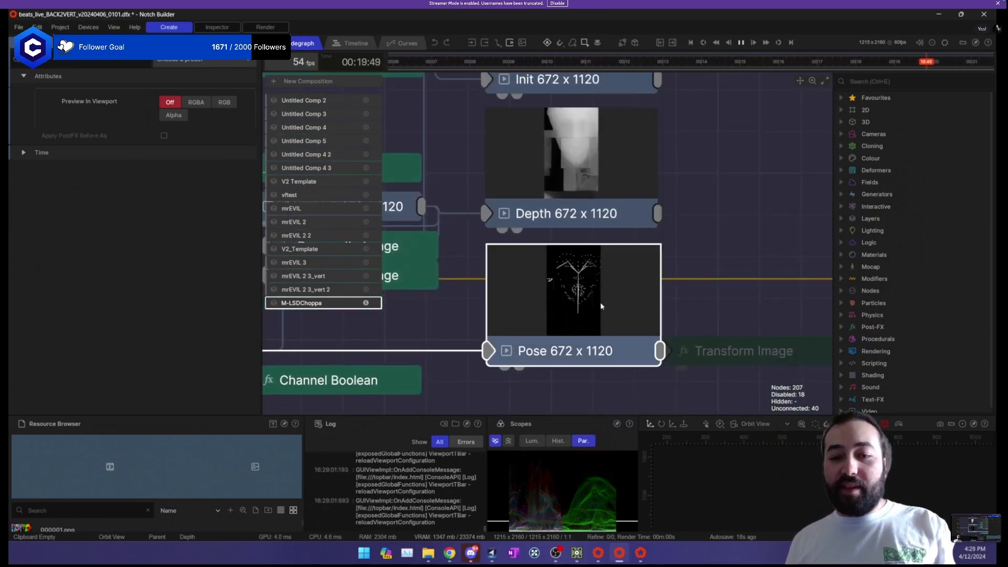
{"action": "scroll", "coordinate": [705, 241], "scroll_direction": "down", "scroll_amount": 5}
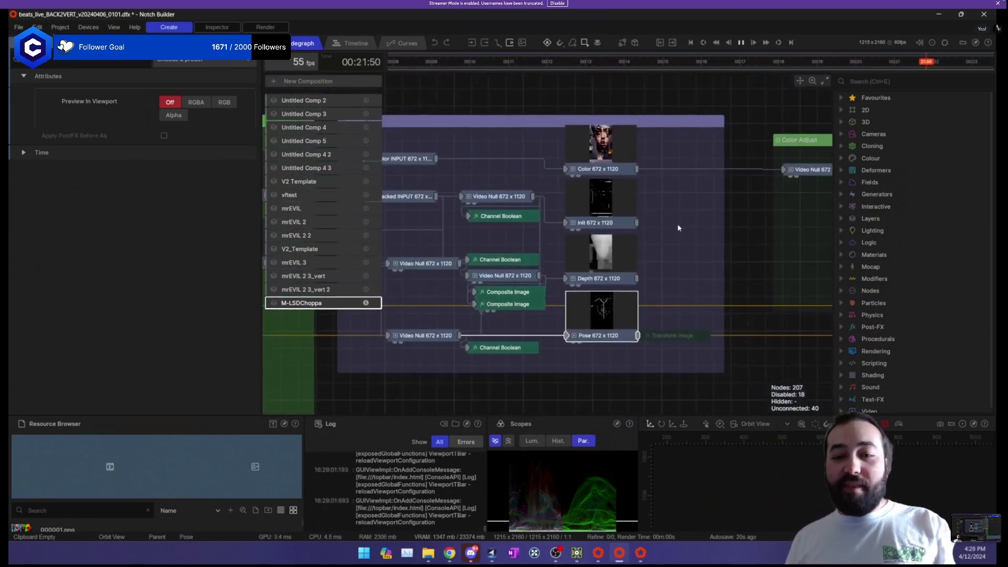
Follow the passes downstream from the separation region through the colour adjustment regions to the later effect nodes.
{"action": "scroll", "coordinate": [677, 225], "scroll_direction": "down", "scroll_amount": 6}
{"action": "left_click_drag", "start_coordinate": [582, 248], "coordinate": [497, 248]}
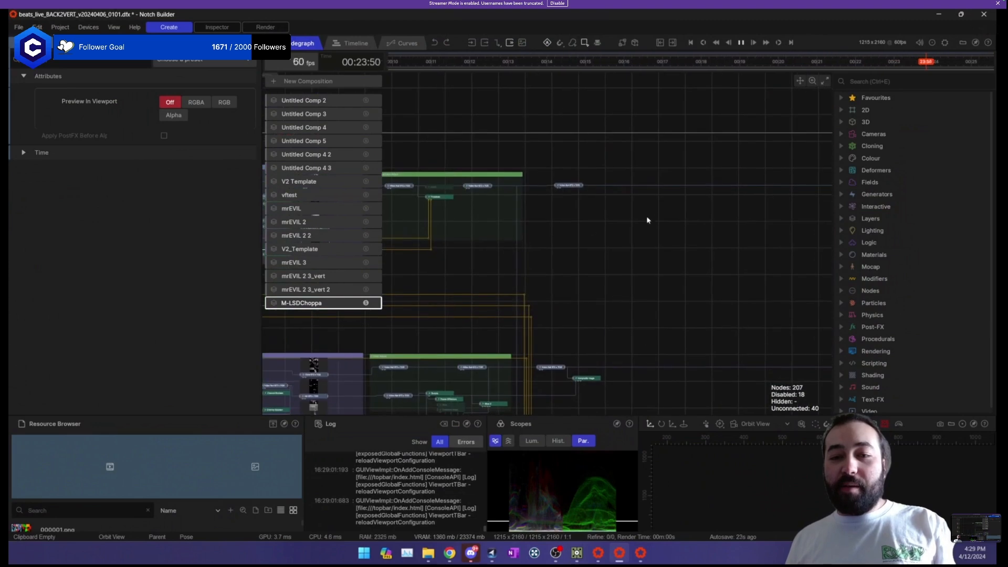
{"action": "left_click_drag", "start_coordinate": [745, 244], "coordinate": [565, 216]}
{"action": "scroll", "coordinate": [569, 216], "scroll_direction": "down", "scroll_amount": 2}
{"action": "left_click_drag", "start_coordinate": [713, 242], "coordinate": [546, 219]}
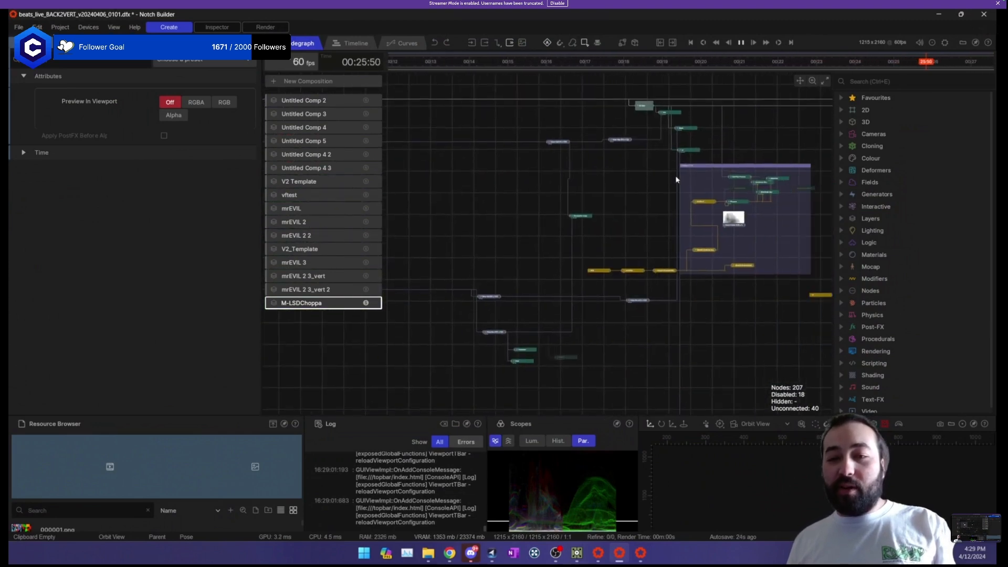
{"action": "left_click_drag", "start_coordinate": [622, 232], "coordinate": [892, 131]}
{"action": "left_click_drag", "start_coordinate": [406, 322], "coordinate": [611, 294]}
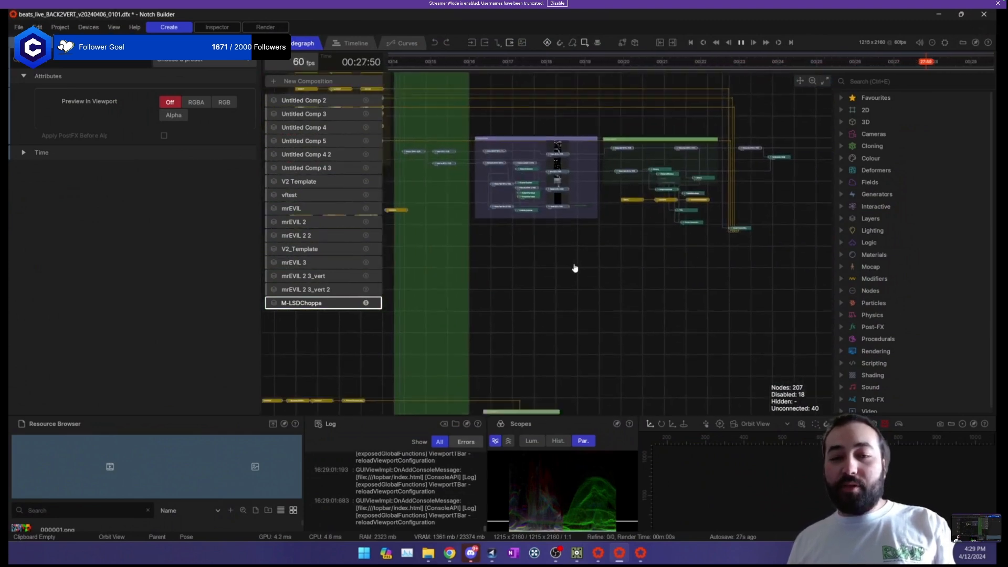
Locate the UI OVERLAY region and select the UI 1344 x 1120 slice that feeds it.
{"action": "scroll", "coordinate": [648, 171], "scroll_direction": "up", "scroll_amount": 6}
{"action": "scroll", "coordinate": [506, 248], "scroll_direction": "up", "scroll_amount": 5}
{"action": "left_click_drag", "start_coordinate": [507, 248], "coordinate": [694, 229]}
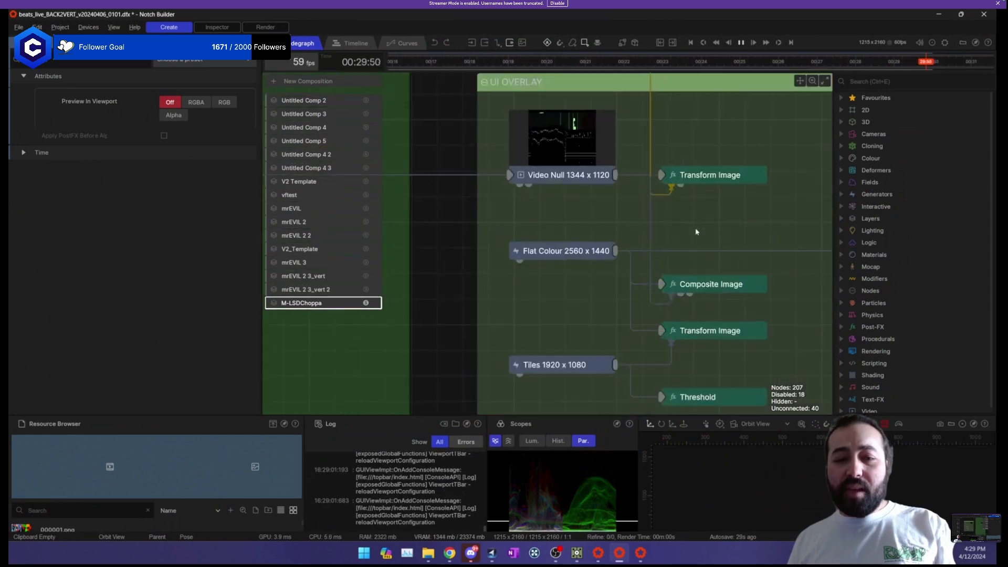
{"action": "left_click_drag", "start_coordinate": [423, 199], "coordinate": [776, 286]}
{"action": "scroll", "coordinate": [546, 281], "scroll_direction": "up", "scroll_amount": 3}
{"action": "left_click", "coordinate": [578, 197]}
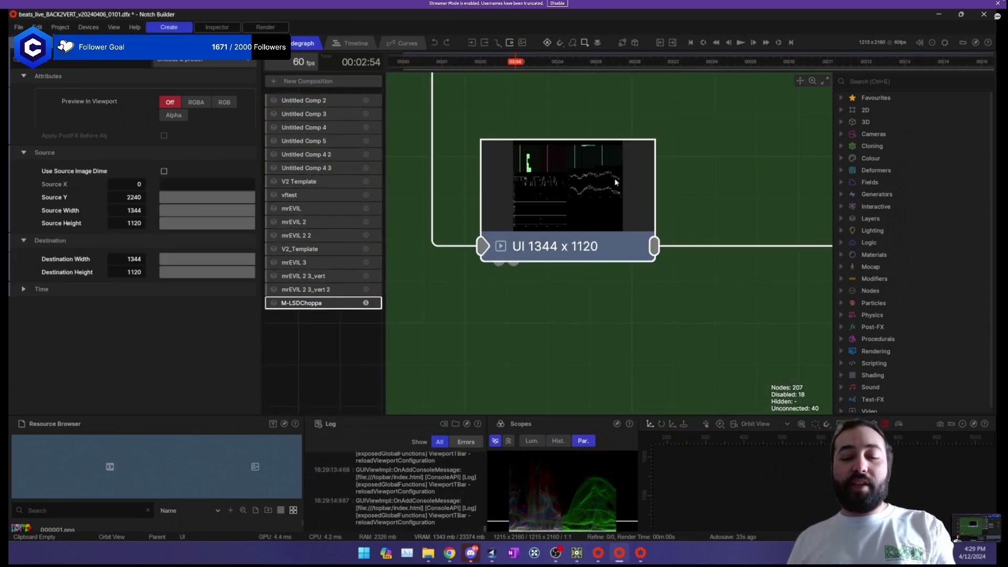
Survey the rest of the nodegraph, from the UI overlay and pass regions to the effect regions at the far end.
{"action": "left_click_drag", "start_coordinate": [617, 173], "coordinate": [447, 195]}
{"action": "scroll", "coordinate": [564, 216], "scroll_direction": "down", "scroll_amount": 5}
{"action": "left_click_drag", "start_coordinate": [777, 278], "coordinate": [512, 252]}
{"action": "left_click_drag", "start_coordinate": [659, 181], "coordinate": [479, 244]}
{"action": "scroll", "coordinate": [660, 207], "scroll_direction": "down", "scroll_amount": 5}
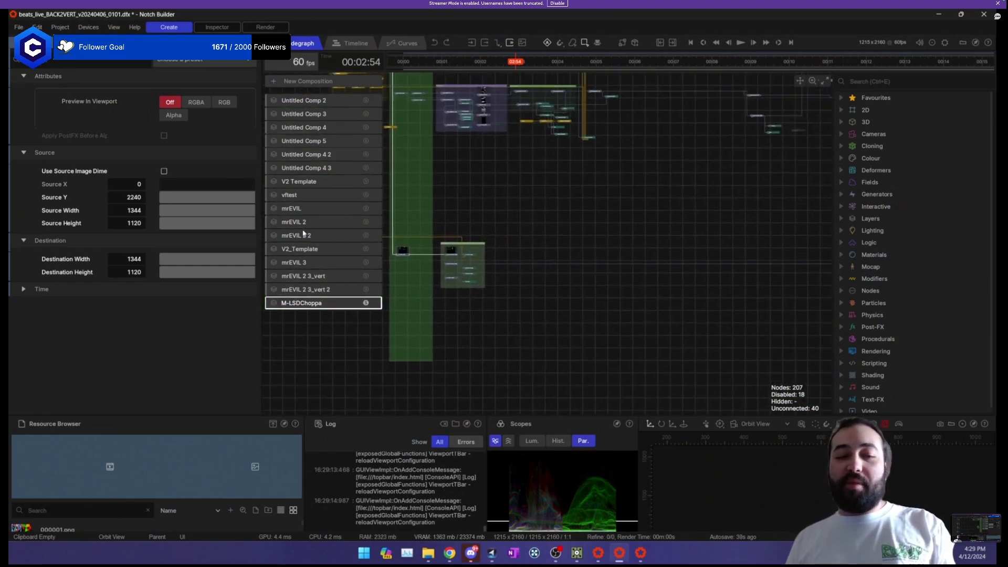
{"action": "left_click_drag", "start_coordinate": [601, 197], "coordinate": [646, 238]}
{"action": "scroll", "coordinate": [648, 234], "scroll_direction": "down", "scroll_amount": 4}
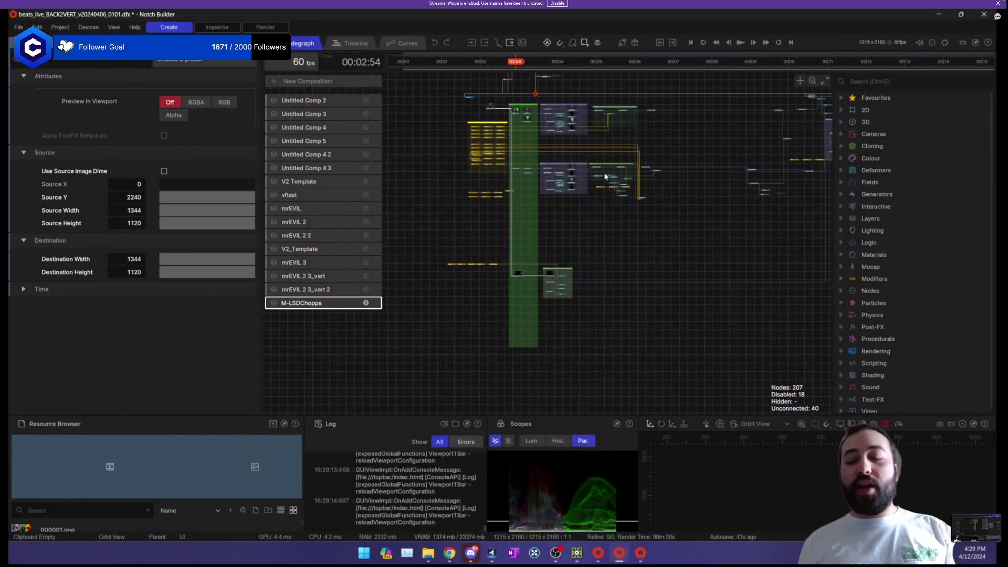
{"action": "left_click_drag", "start_coordinate": [681, 218], "coordinate": [662, 236]}
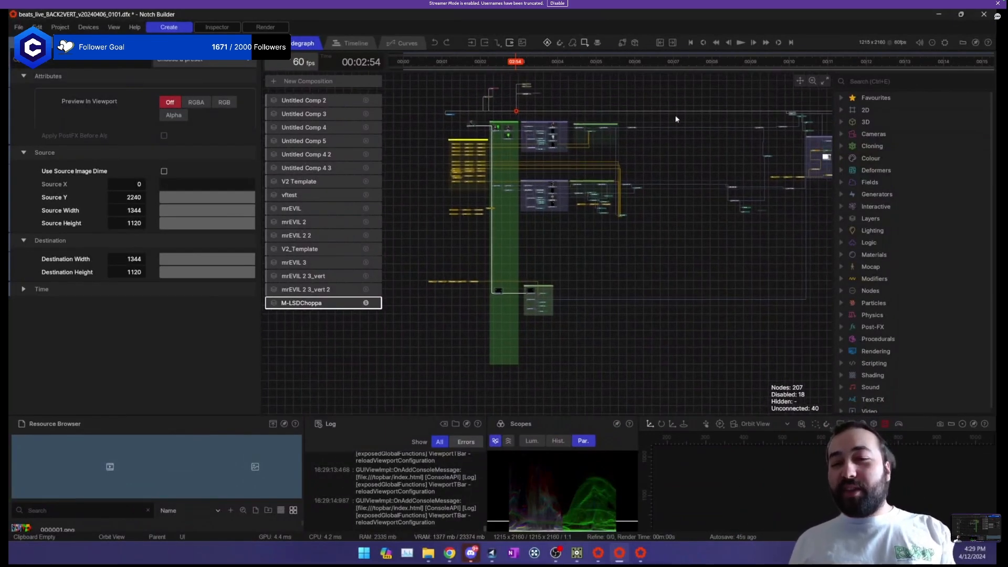
{"action": "left_click_drag", "start_coordinate": [676, 119], "coordinate": [640, 120]}
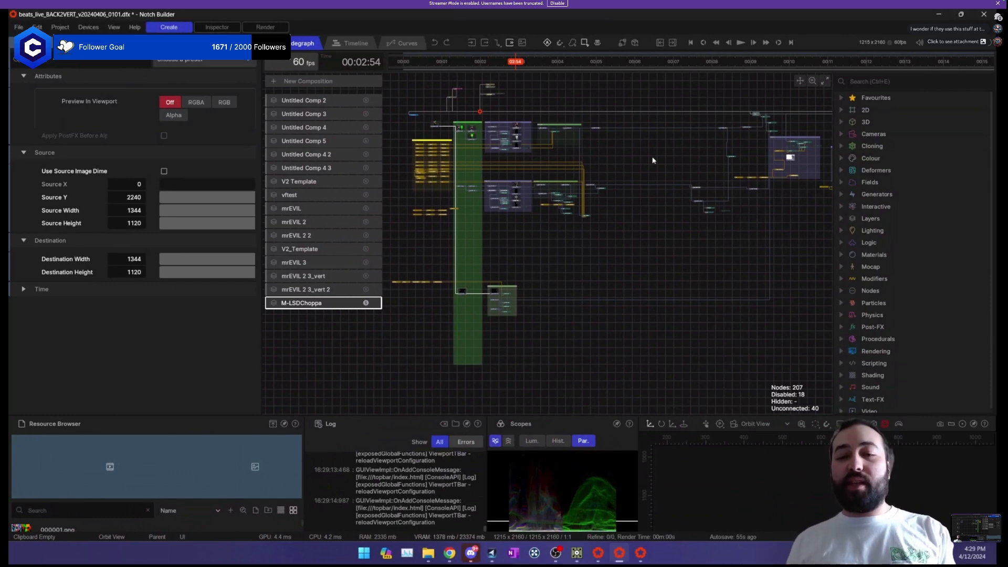
{"action": "left_click_drag", "start_coordinate": [651, 159], "coordinate": [639, 169]}
{"action": "left_click_drag", "start_coordinate": [590, 210], "coordinate": [600, 205]}
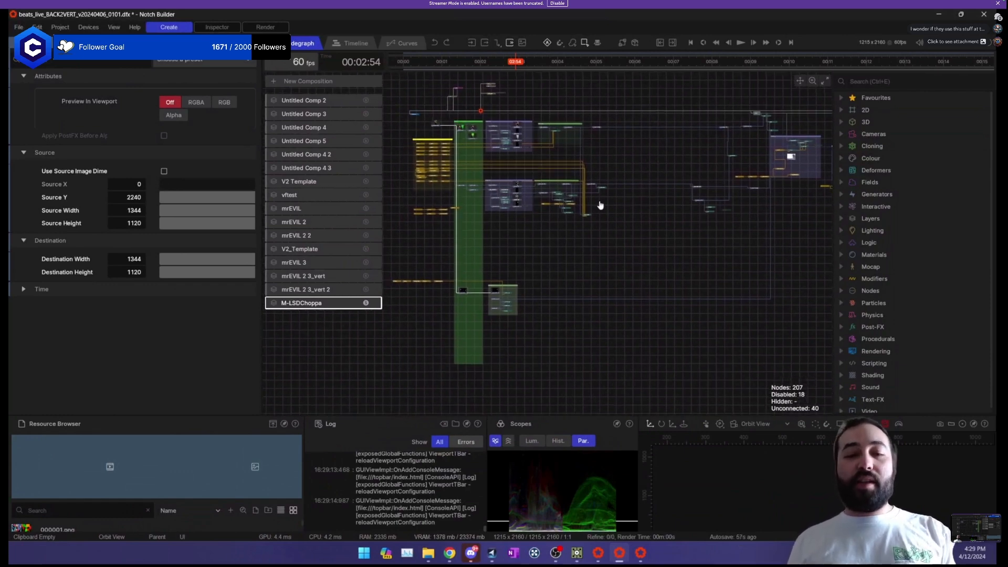
{"action": "left_click_drag", "start_coordinate": [647, 179], "coordinate": [561, 214]}
{"action": "left_click_drag", "start_coordinate": [666, 256], "coordinate": [527, 267]}
{"action": "scroll", "coordinate": [583, 274], "scroll_direction": "up", "scroll_amount": 3}
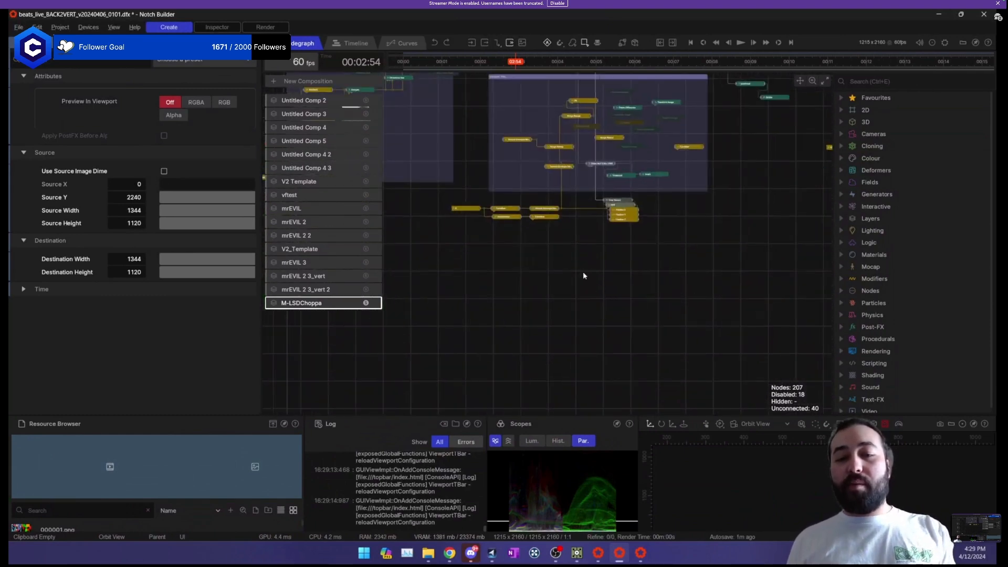
{"action": "scroll", "coordinate": [587, 262], "scroll_direction": "down", "scroll_amount": 6}
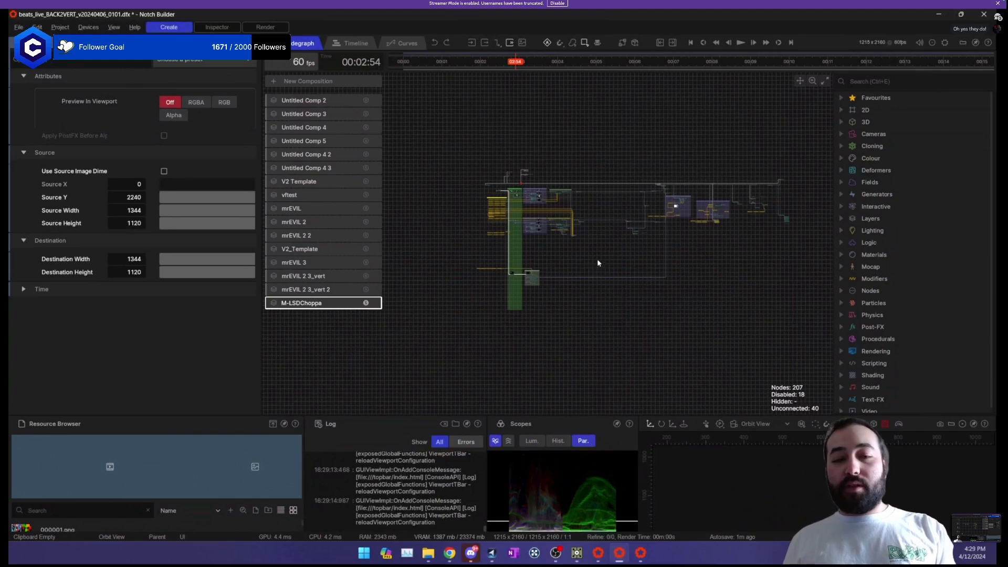
Inspect the OSC properties of the Knob9, Knob10 and Knob11 nodes in the yellow control region.
{"action": "scroll", "coordinate": [600, 257], "scroll_direction": "up", "scroll_amount": 3}
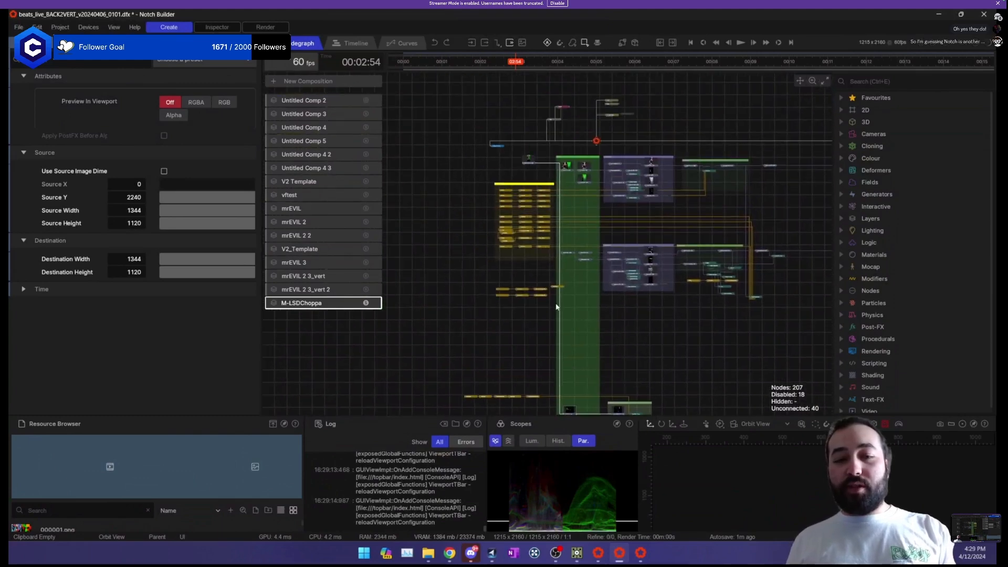
{"action": "left_click_drag", "start_coordinate": [443, 294], "coordinate": [445, 318]}
{"action": "scroll", "coordinate": [462, 315], "scroll_direction": "up", "scroll_amount": 5}
{"action": "left_click_drag", "start_coordinate": [572, 157], "coordinate": [457, 335]}
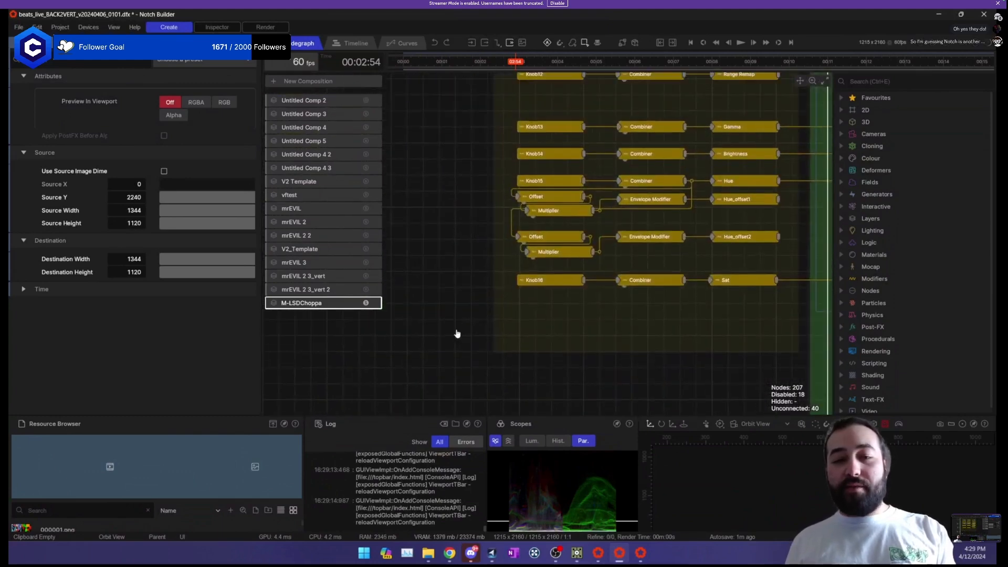
{"action": "left_click_drag", "start_coordinate": [469, 124], "coordinate": [452, 196]}
{"action": "left_click", "coordinate": [517, 124]}
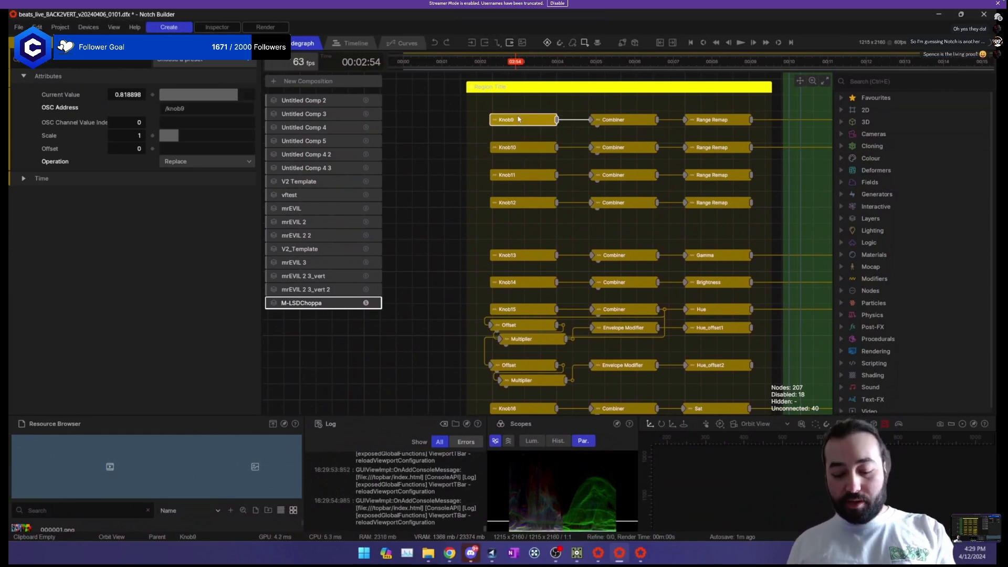
{"action": "left_click", "coordinate": [426, 164]}
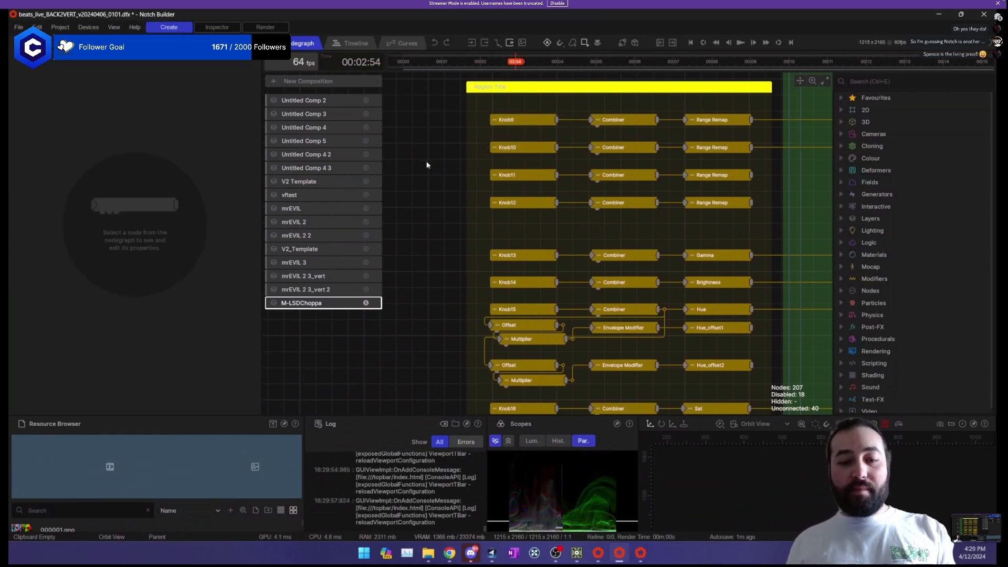
{"action": "left_click", "coordinate": [521, 124]}
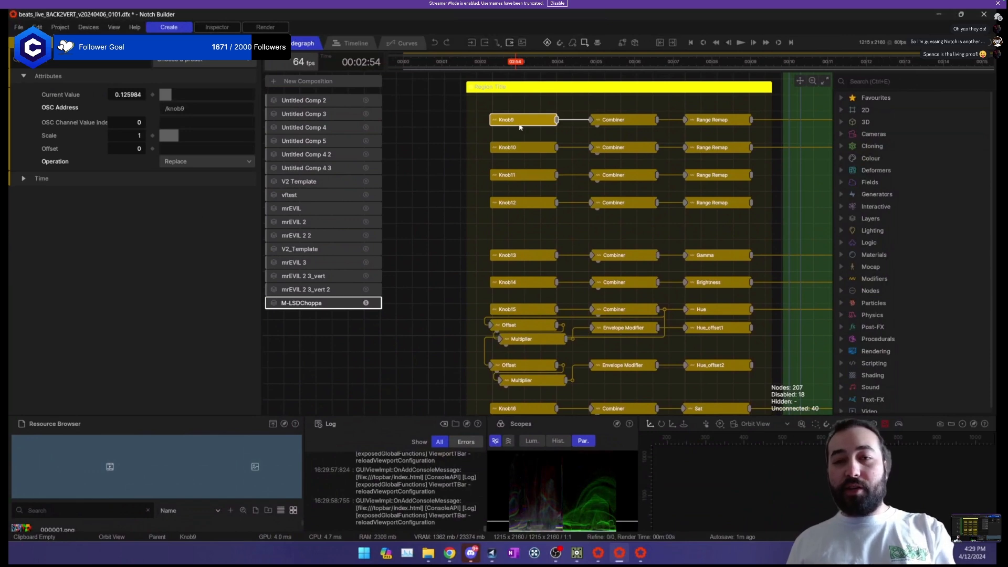
{"action": "left_click", "coordinate": [520, 147]}
{"action": "left_click", "coordinate": [524, 174]}
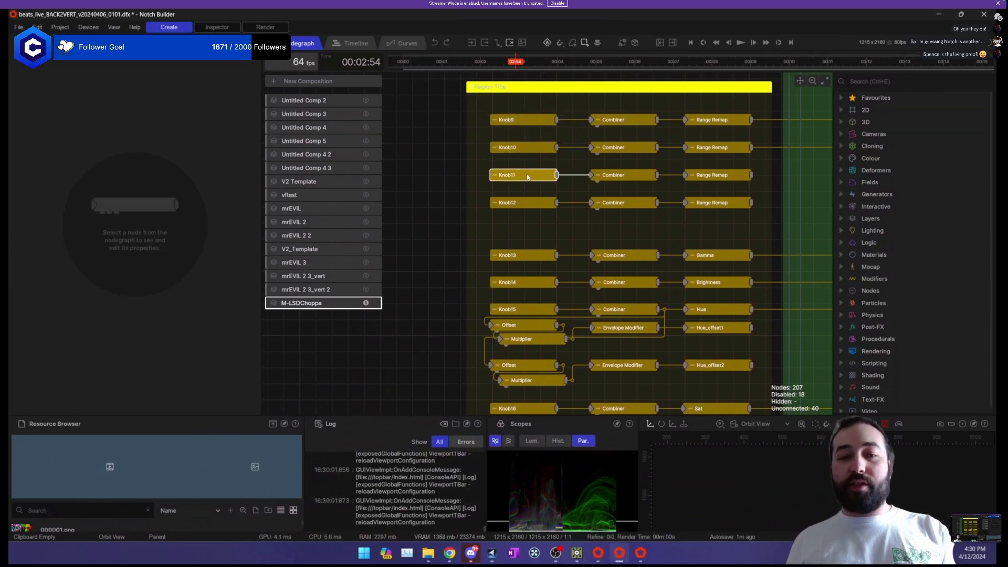
Select the node with OSC address /a below the knob region to inspect its properties.
{"action": "scroll", "coordinate": [439, 157], "scroll_direction": "down", "scroll_amount": 3}
{"action": "scroll", "coordinate": [474, 258], "scroll_direction": "down", "scroll_amount": 3}
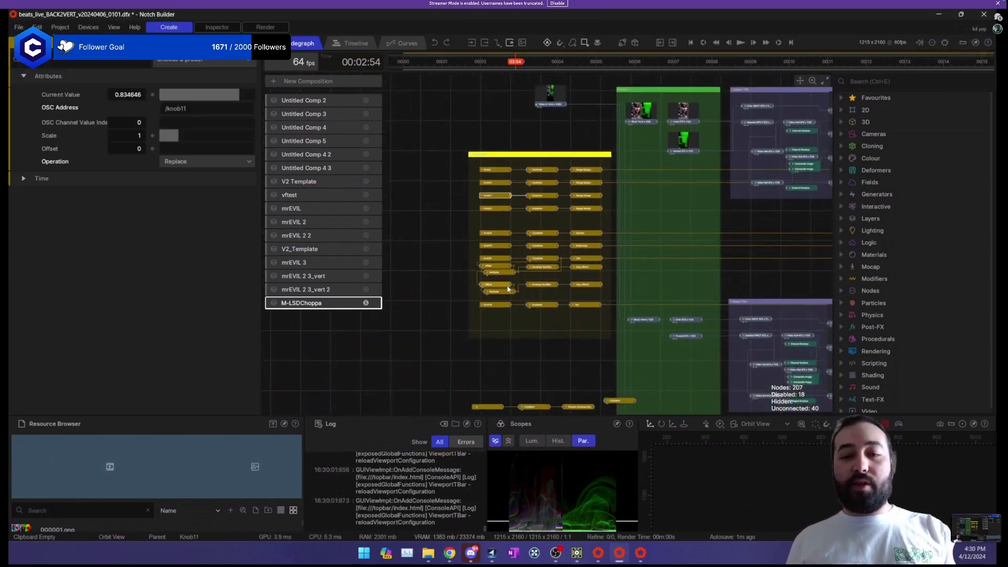
{"action": "left_click_drag", "start_coordinate": [537, 342], "coordinate": [555, 165]}
{"action": "scroll", "coordinate": [499, 218], "scroll_direction": "up", "scroll_amount": 6}
{"action": "double_click", "coordinate": [504, 239]}
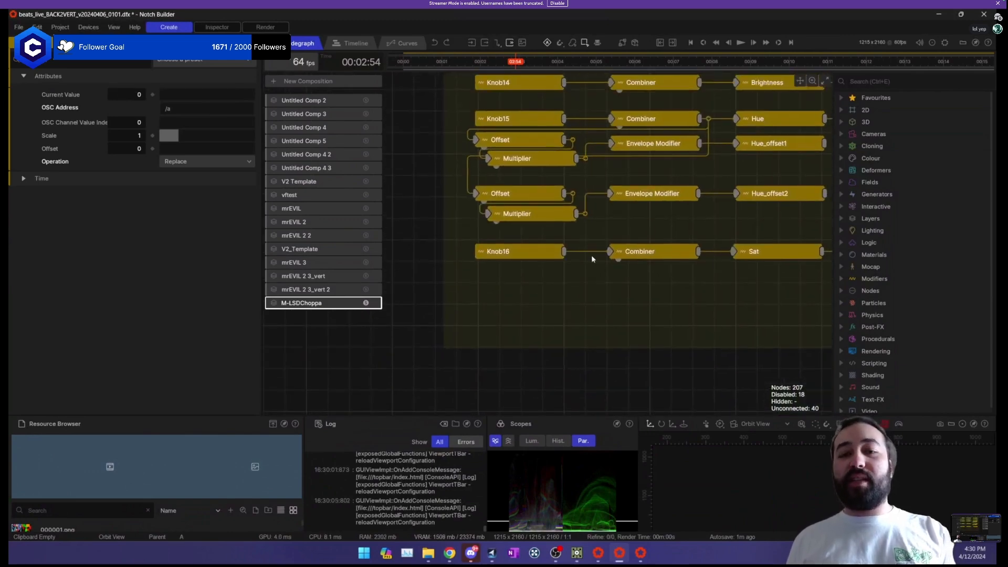
Follow the control connections from the knob region into the second pass and colour regions and the nodes beyond.
{"action": "scroll", "coordinate": [631, 334], "scroll_direction": "down", "scroll_amount": 5}
{"action": "left_click_drag", "start_coordinate": [754, 273], "coordinate": [613, 143]}
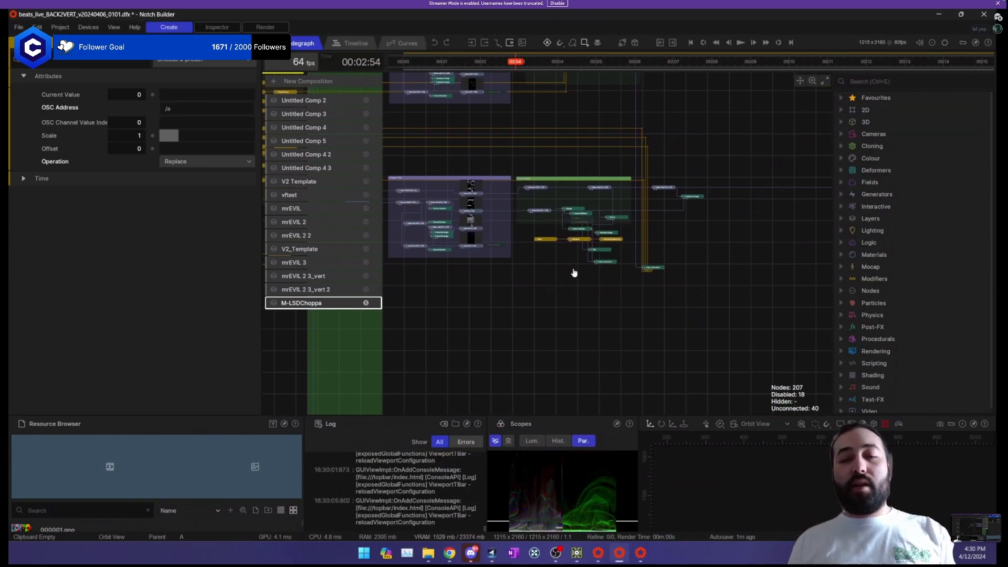
{"action": "left_click_drag", "start_coordinate": [574, 273], "coordinate": [510, 317]}
{"action": "scroll", "coordinate": [675, 261], "scroll_direction": "down", "scroll_amount": 5}
{"action": "left_click_drag", "start_coordinate": [668, 246], "coordinate": [587, 244]}
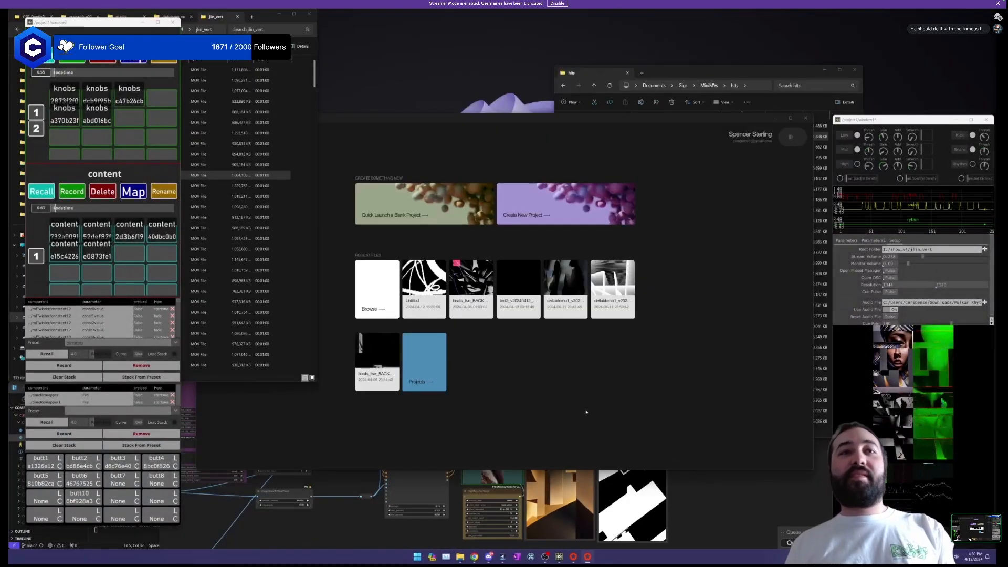
Switch to the ComfyUI workflow in the browser and examine its KSampler and Video Combine previews.
{"action": "mouse_move", "coordinate": [474, 556]}
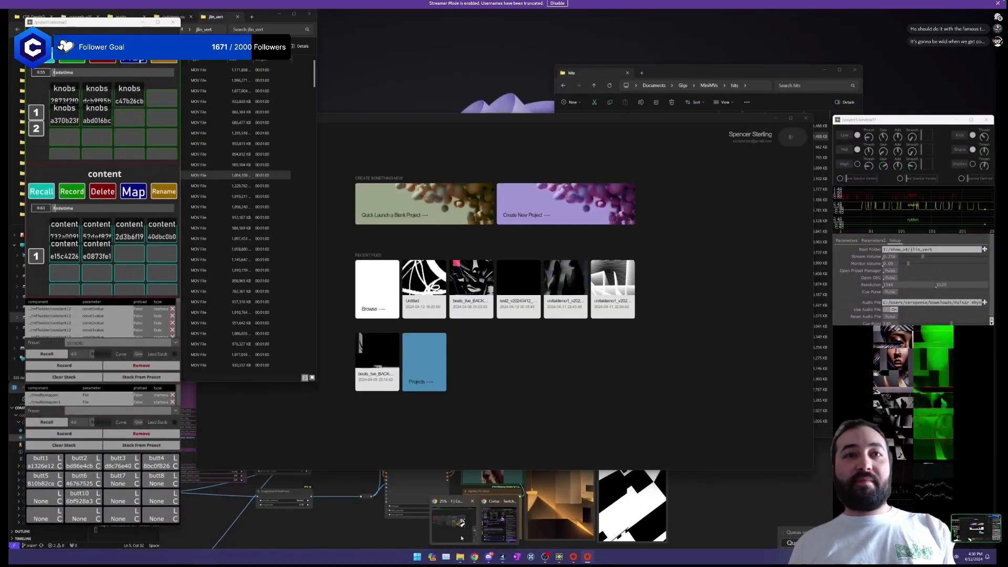
{"action": "left_click", "coordinate": [461, 537]}
{"action": "left_click_drag", "start_coordinate": [792, 258], "coordinate": [942, 19]}
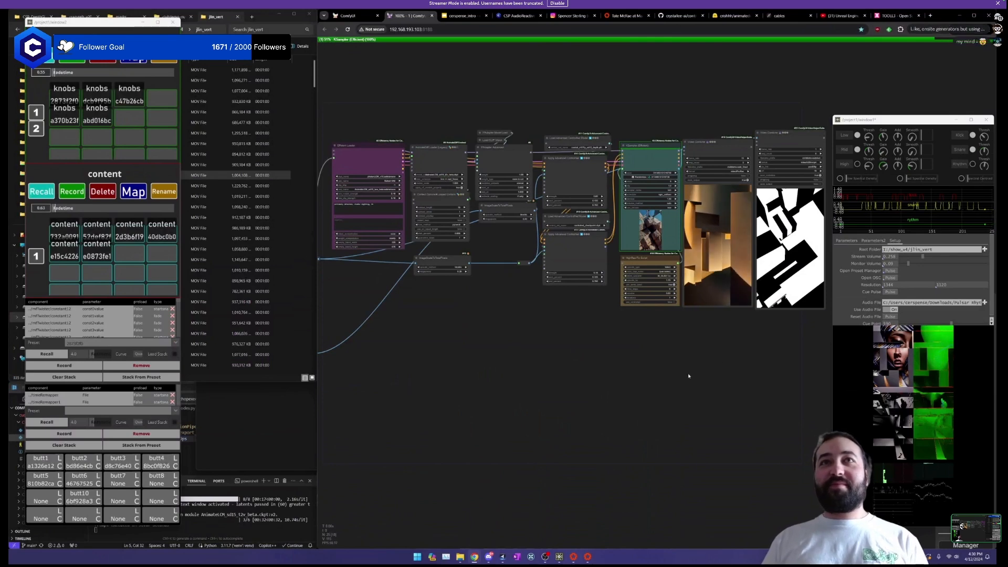
{"action": "scroll", "coordinate": [688, 376], "scroll_direction": "up", "scroll_amount": 5}
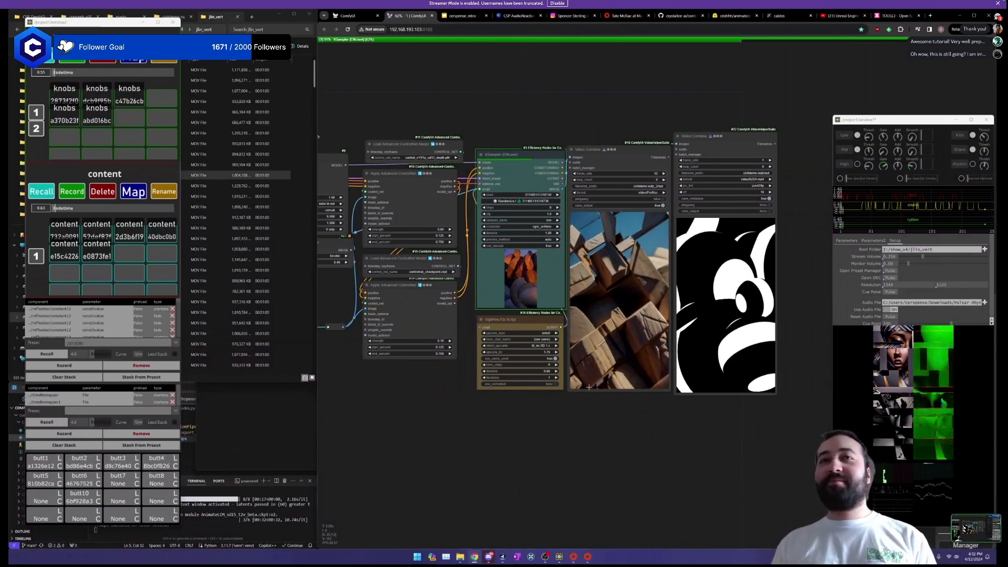
{"action": "scroll", "coordinate": [601, 436], "scroll_direction": "up", "scroll_amount": 2}
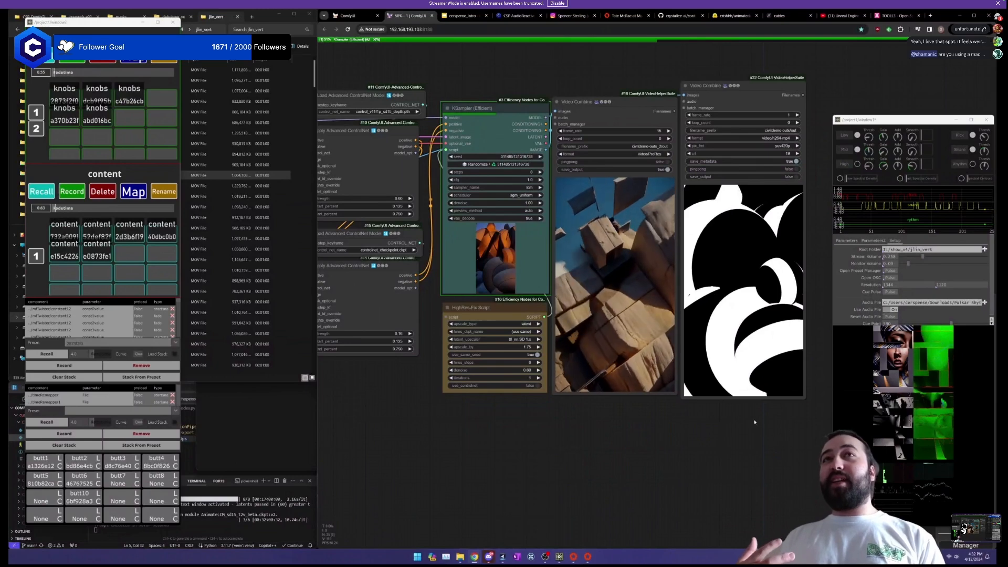
Move the Video Combine node with the black-and-white preview slightly upward and adjust its size.
{"action": "left_click", "coordinate": [734, 274]}
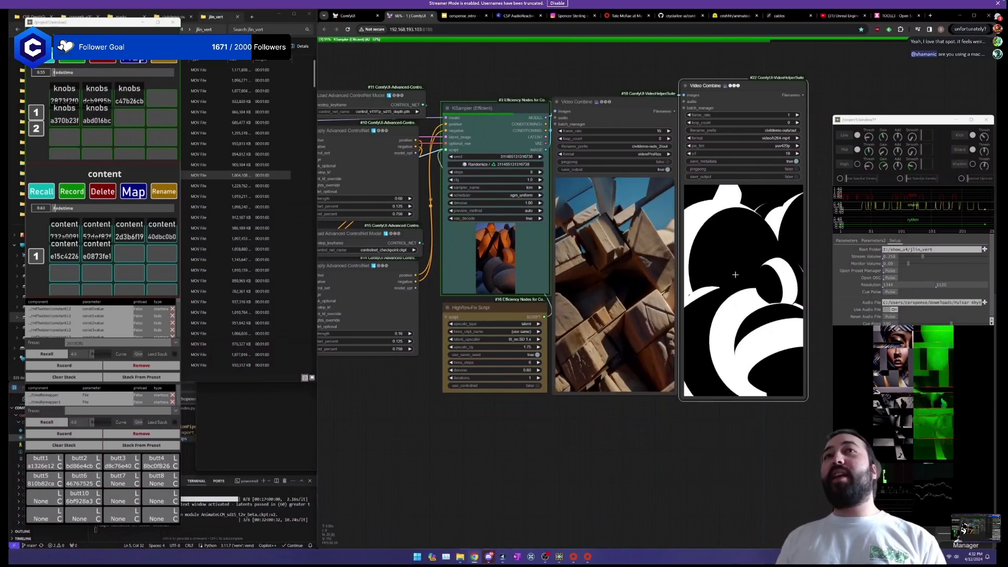
{"action": "left_click_drag", "start_coordinate": [751, 94], "coordinate": [751, 88]}
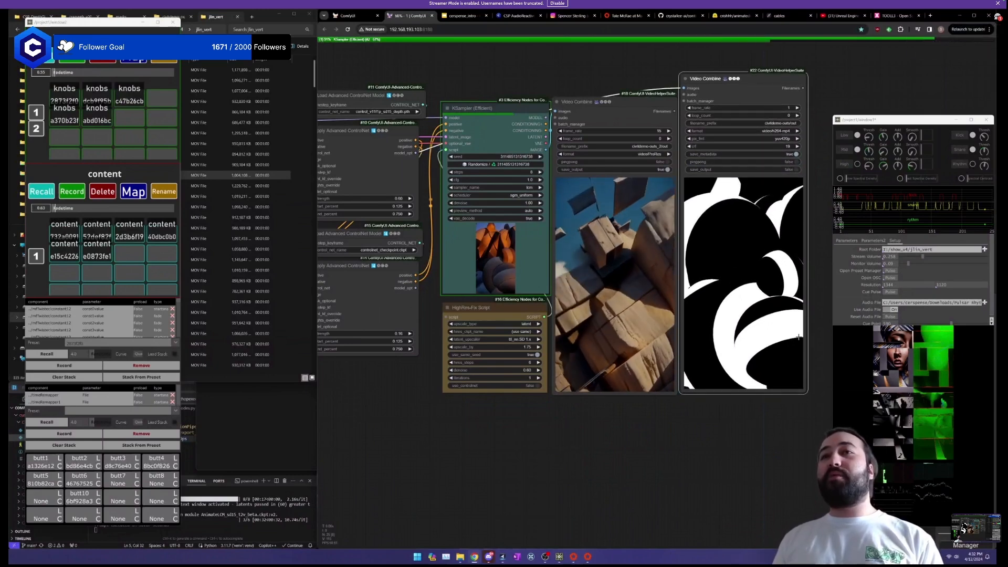
{"action": "left_click_drag", "start_coordinate": [805, 393], "coordinate": [807, 395]}
{"action": "left_click", "coordinate": [809, 419]}
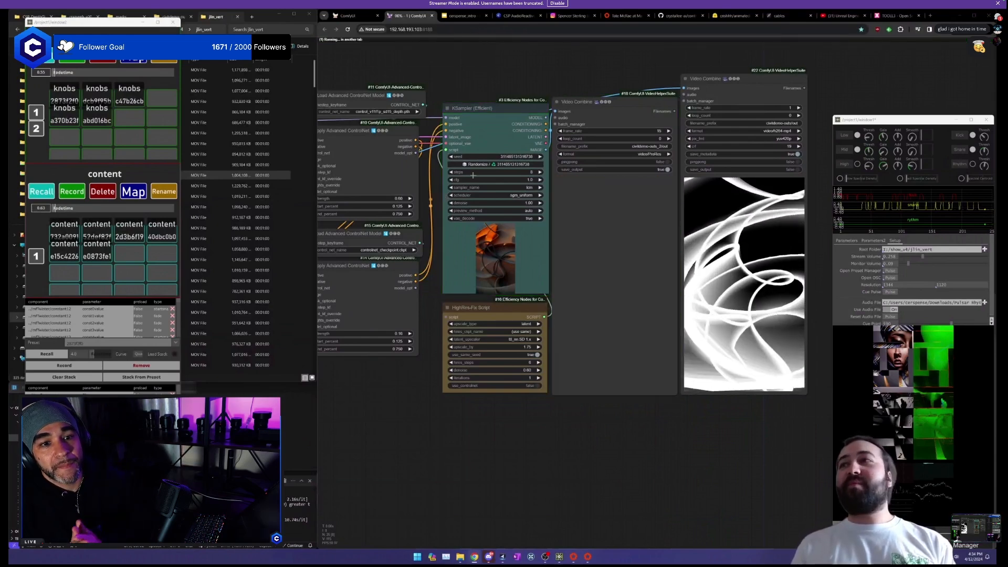
Bring up the Instagram post of the audio-reactive video in the browser.
{"action": "left_click", "coordinate": [571, 16]}
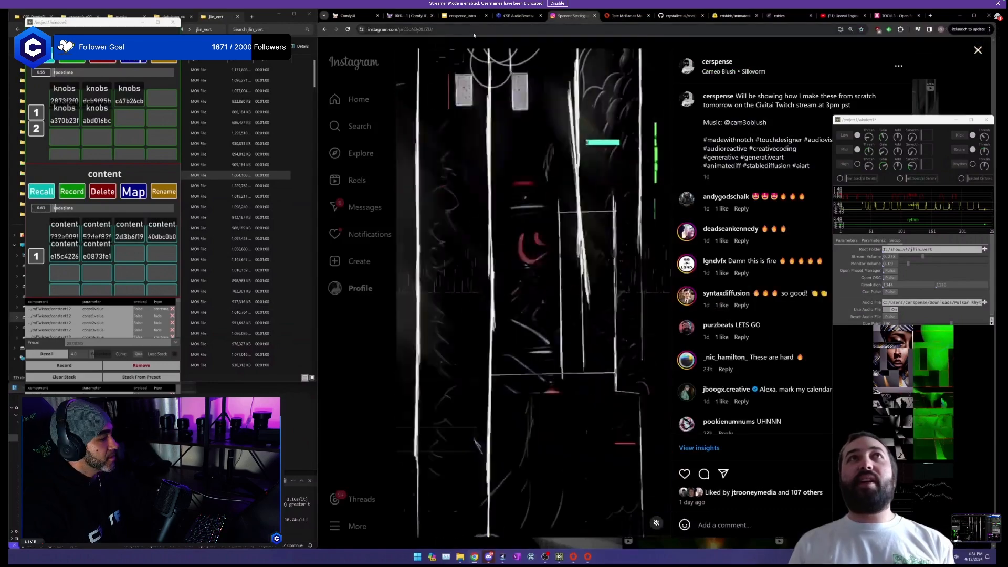
Close the Instagram post and show the creator's profile, briefly viewing the account information.
{"action": "left_click", "coordinate": [380, 99]}
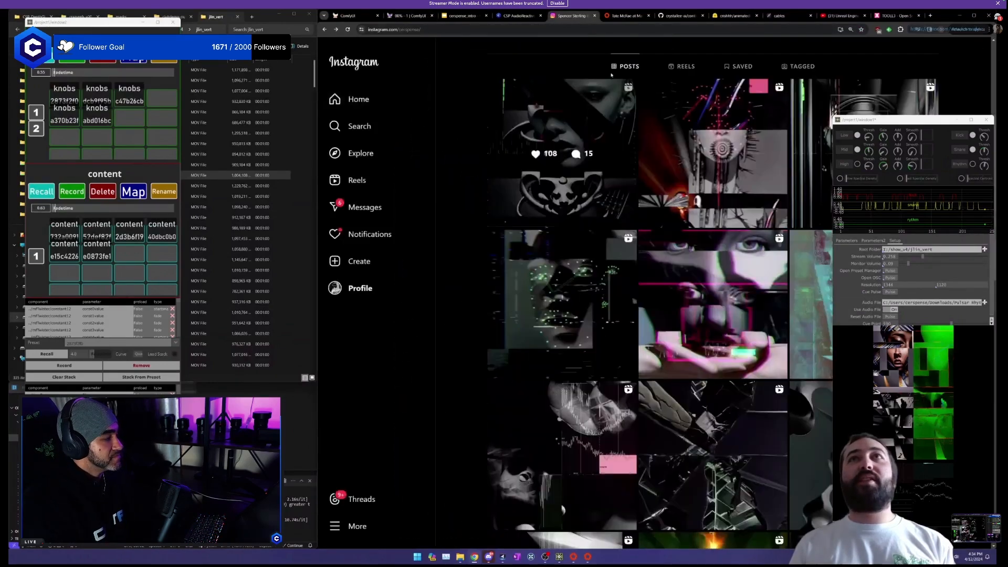
{"action": "scroll", "coordinate": [664, 63], "scroll_direction": "up", "scroll_amount": 4}
{"action": "left_click", "coordinate": [662, 62]}
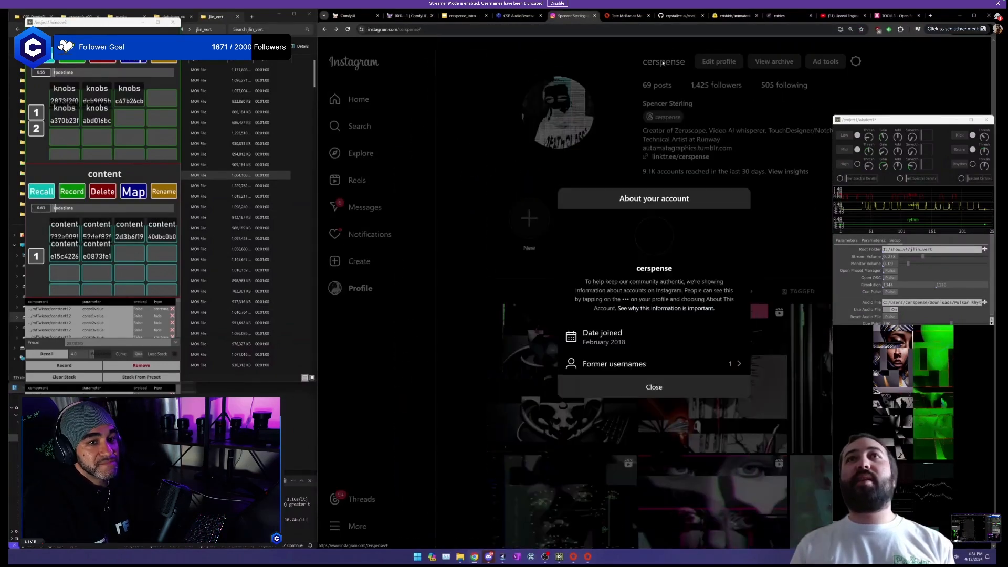
{"action": "left_click", "coordinate": [674, 139]}
Open the creator's own X profile in a new browser tab, enlarge the page and find the post announcing the livestream.
{"action": "left_click", "coordinate": [931, 16]}
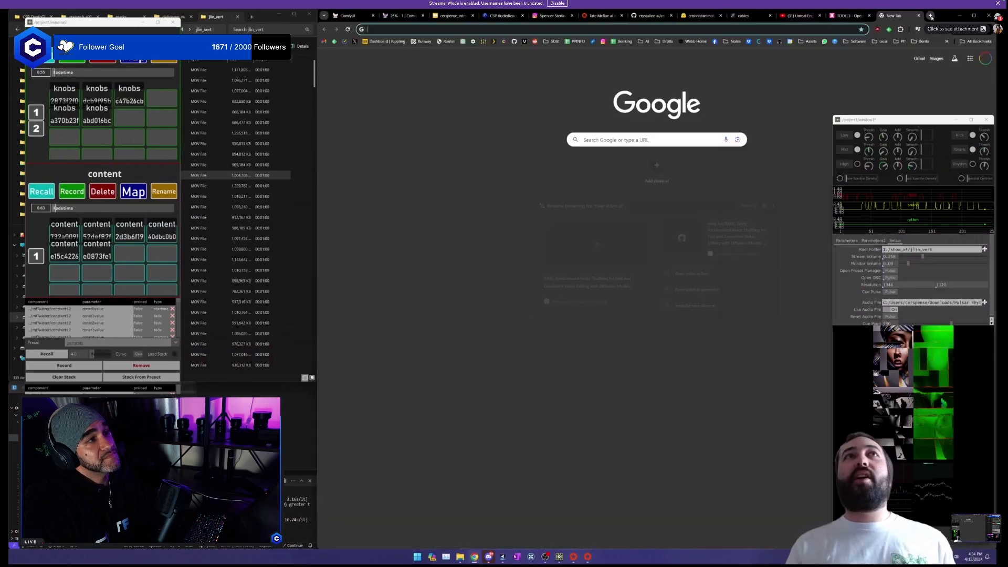
{"action": "left_click", "coordinate": [355, 41]}
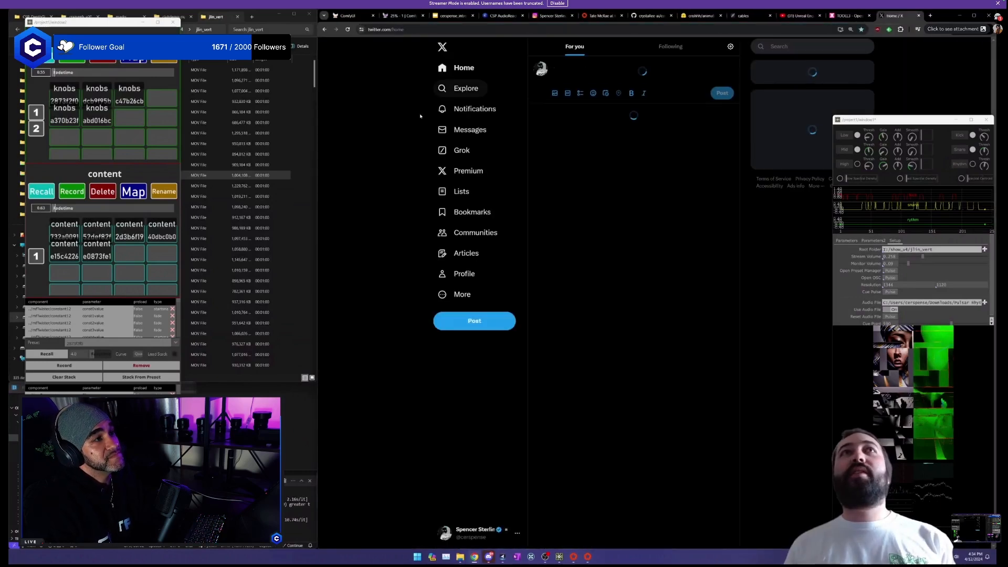
{"action": "left_click", "coordinate": [472, 273]}
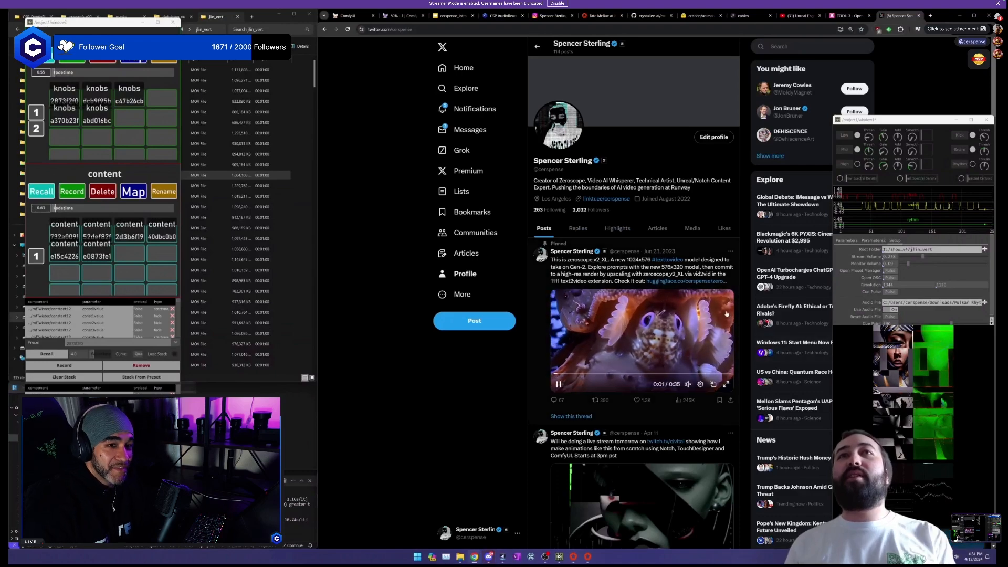
{"action": "key", "text": "ctrl+plus"}
{"action": "key", "text": "ctrl+plus"}
{"action": "key", "text": "ctrl+plus"}
{"action": "scroll", "coordinate": [725, 313], "scroll_direction": "down", "scroll_amount": 4}
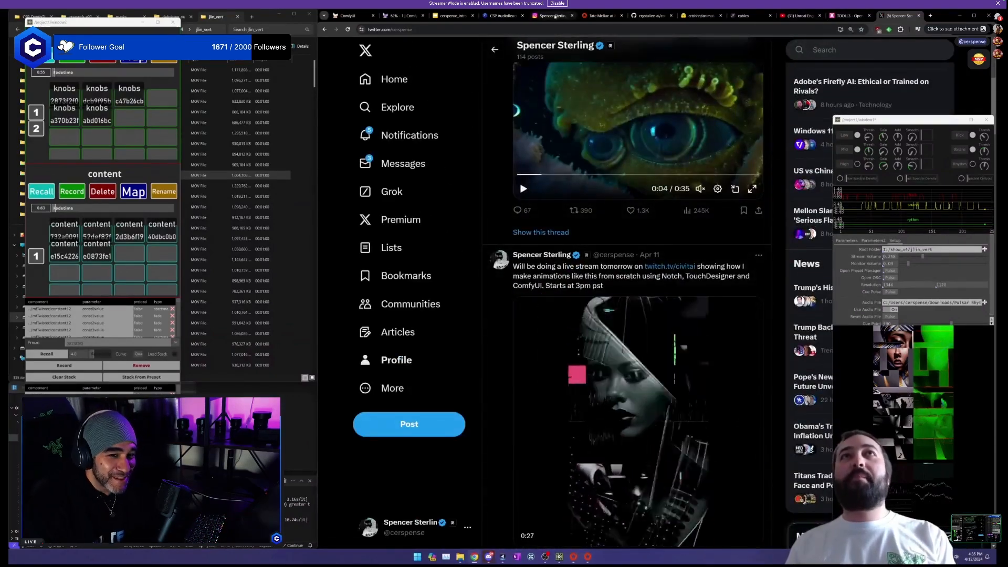
{"action": "scroll", "coordinate": [620, 170], "scroll_direction": "down", "scroll_amount": 1}
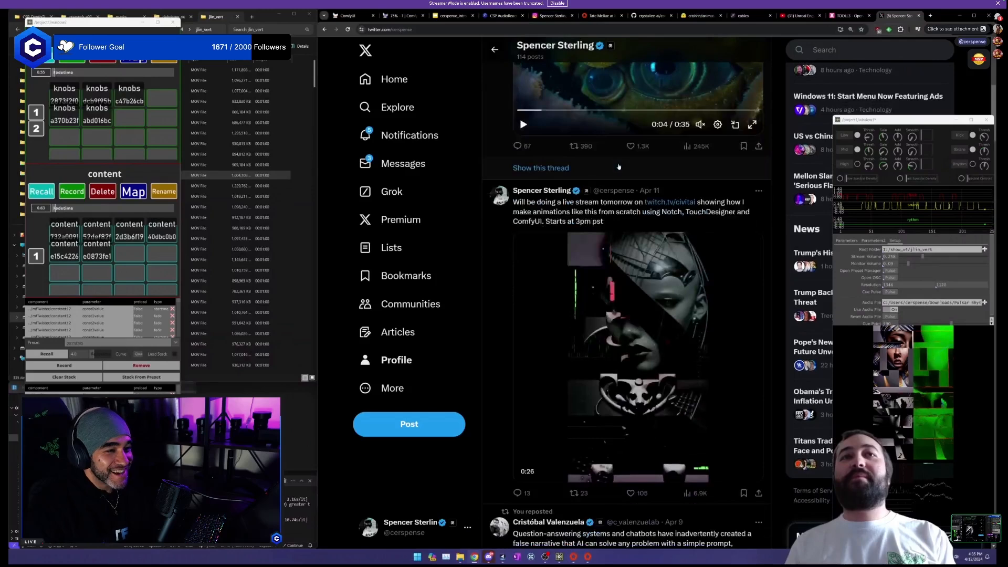
Return to the Instagram profile, move the TouchDesigner control window off the page and look over the post grid.
{"action": "left_click", "coordinate": [551, 16]}
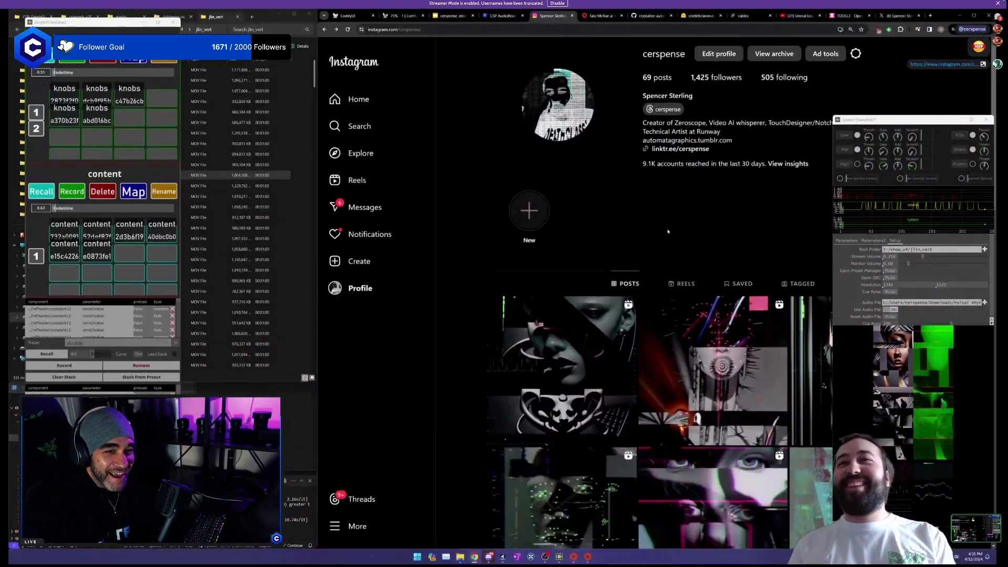
{"action": "left_click_drag", "start_coordinate": [885, 127], "coordinate": [120, 120]}
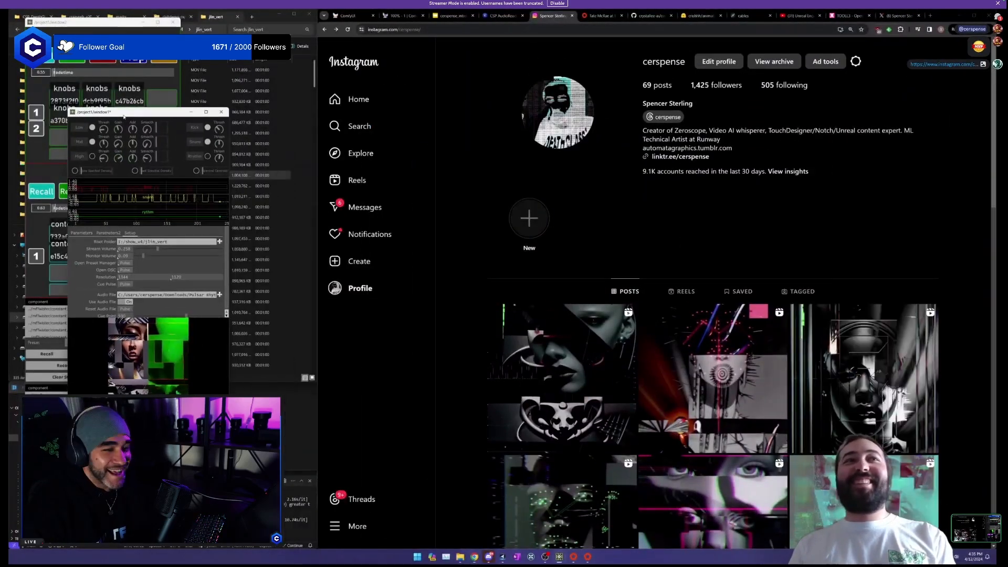
{"action": "scroll", "coordinate": [672, 250], "scroll_direction": "down", "scroll_amount": 2}
{"action": "scroll", "coordinate": [672, 249], "scroll_direction": "down", "scroll_amount": 1}
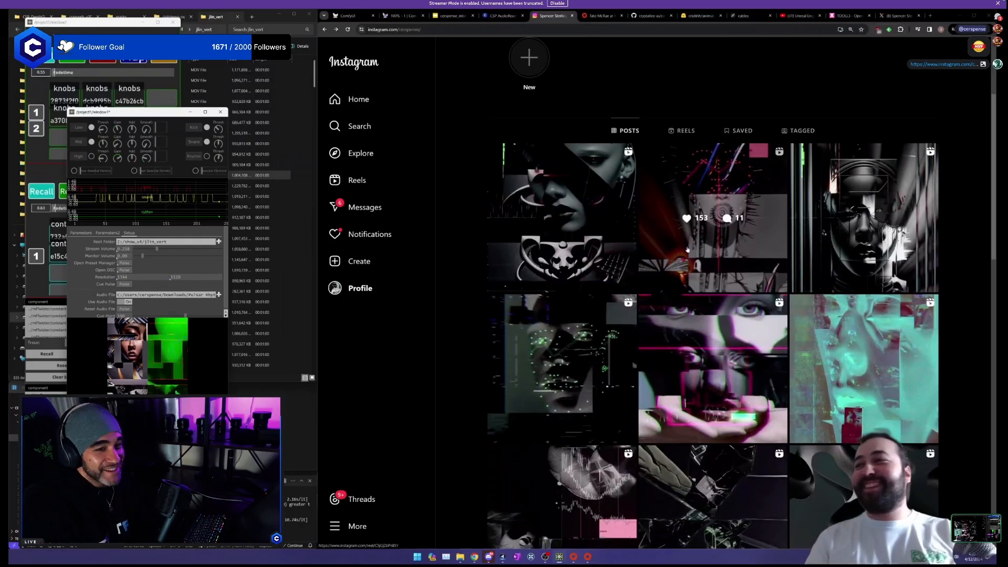
{"action": "scroll", "coordinate": [709, 241], "scroll_direction": "down", "scroll_amount": 1}
{"action": "scroll", "coordinate": [708, 242], "scroll_direction": "up", "scroll_amount": 4}
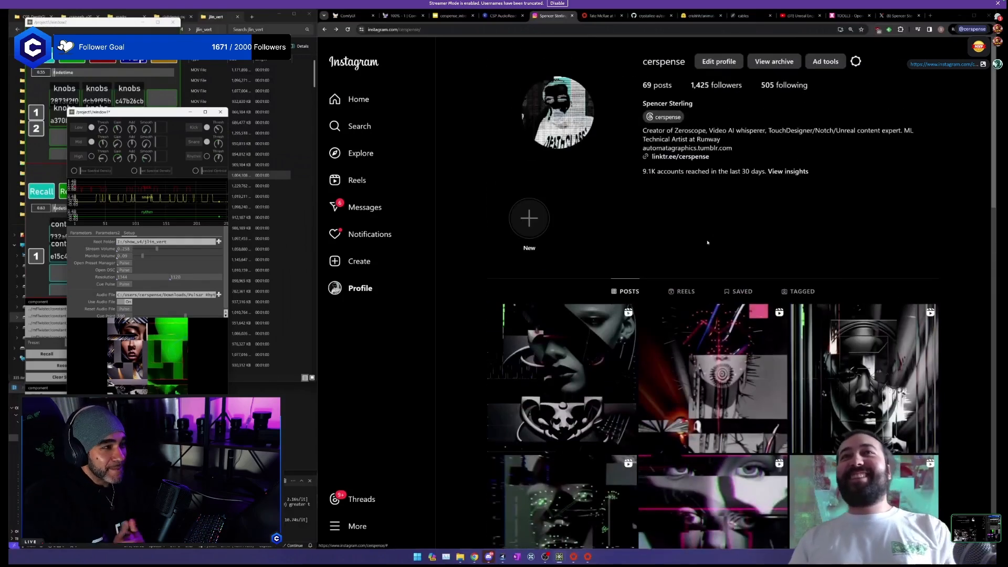
Reposition the TouchDesigner control window and show the CSP AudioReactive Depth/Gif CN Workflow page on Civitai, enlarged.
{"action": "left_click_drag", "start_coordinate": [168, 115], "coordinate": [266, 95]}
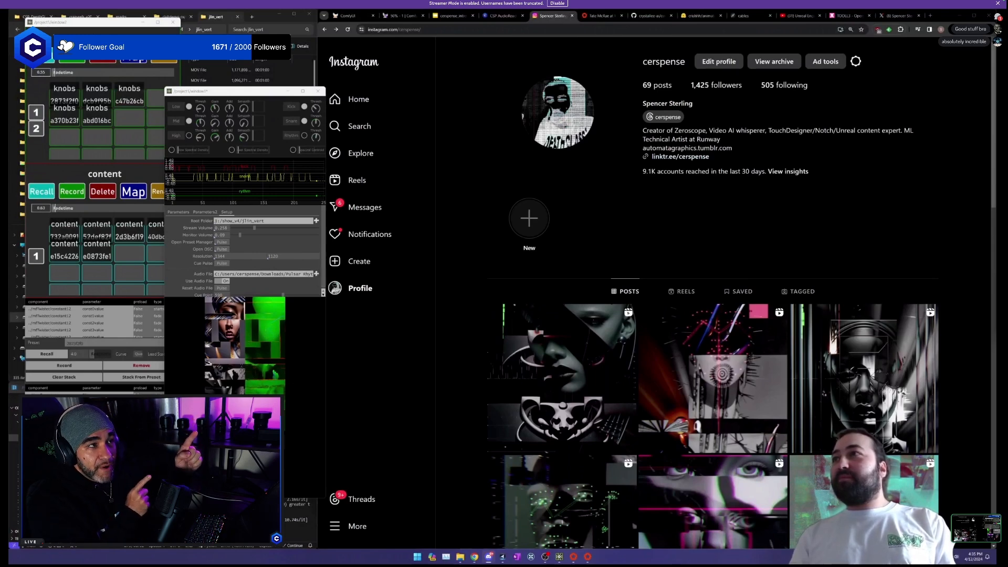
{"action": "left_click", "coordinate": [502, 15]}
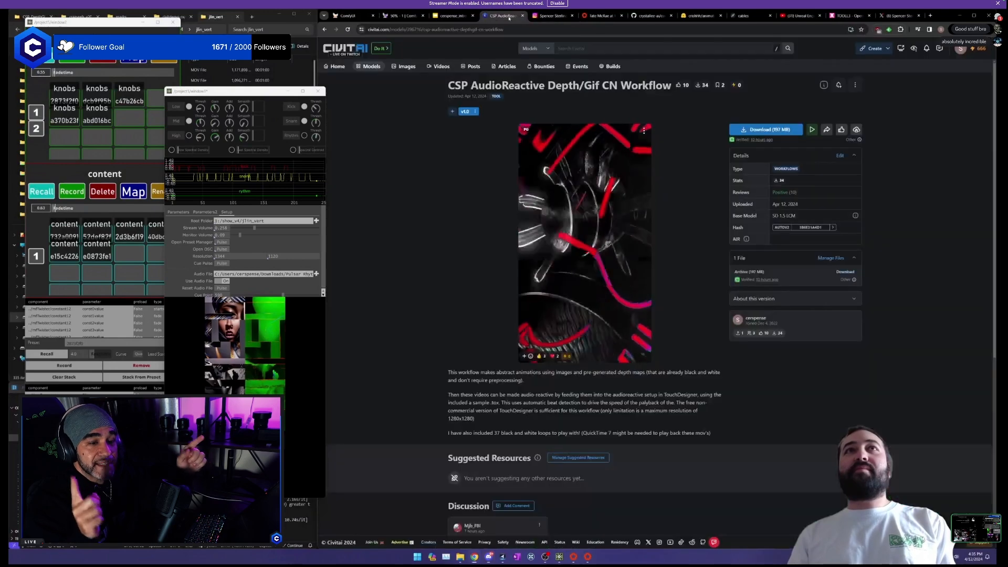
{"action": "key", "text": "ctrl+plus"}
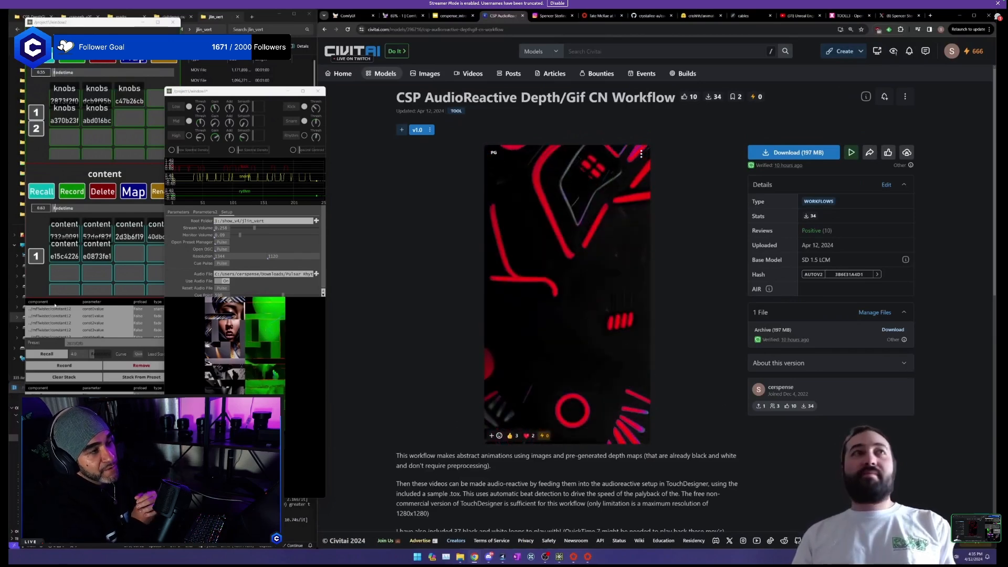
Bring up the CSP_DepthGif_CN_Workflow folder in File Explorer, clear the TouchDesigner window from it and place it over the browser.
{"action": "left_click", "coordinate": [266, 16]}
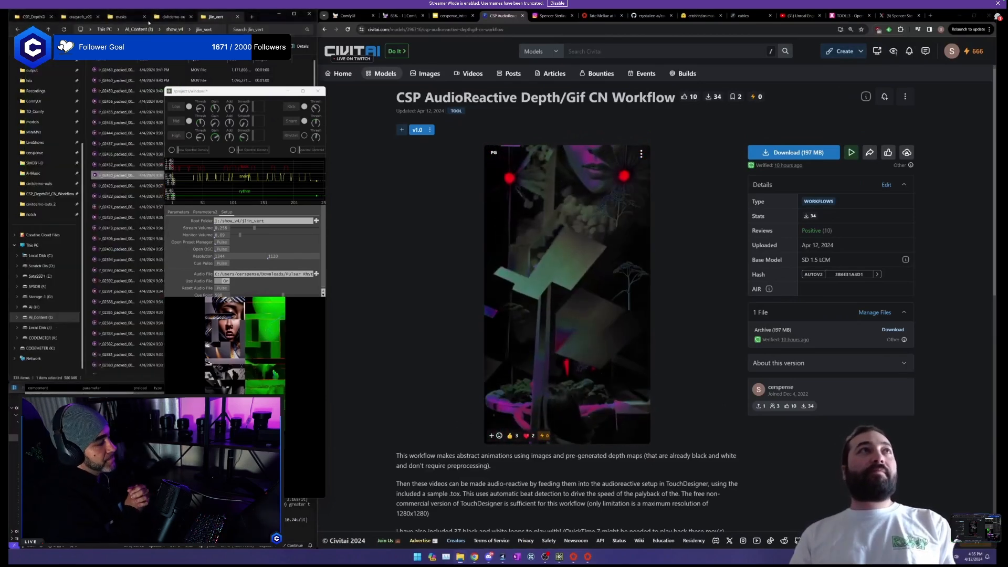
{"action": "left_click", "coordinate": [80, 17]}
{"action": "left_click", "coordinate": [34, 17]}
{"action": "left_click_drag", "start_coordinate": [229, 91], "coordinate": [226, 335]}
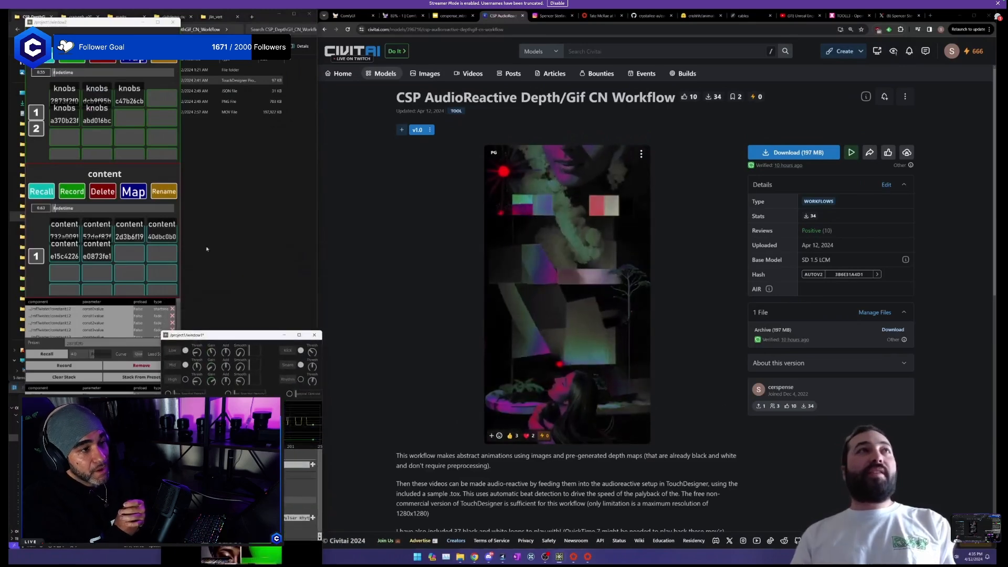
{"action": "left_click", "coordinate": [206, 247]}
{"action": "left_click_drag", "start_coordinate": [267, 15], "coordinate": [729, 70]}
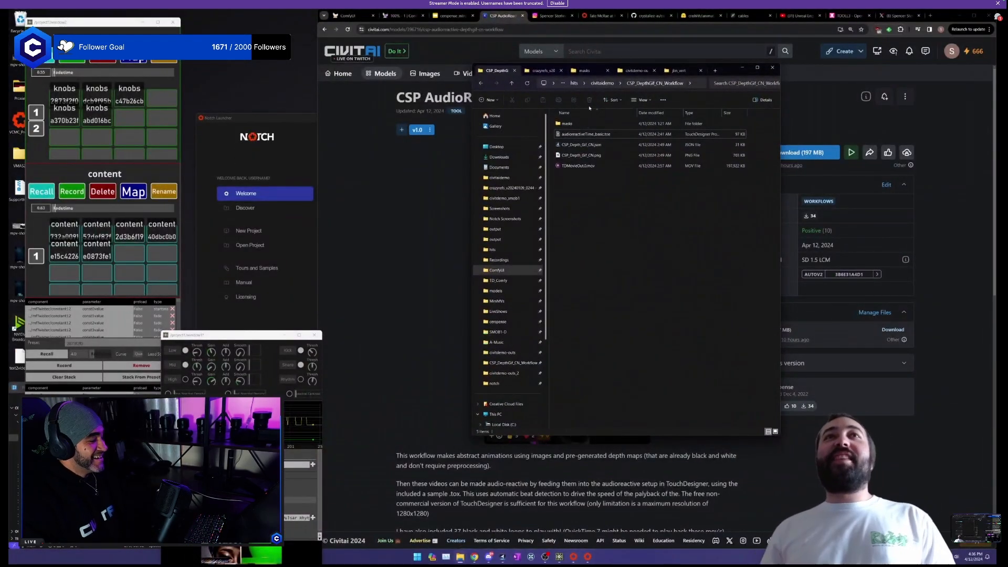
Open the masks folder and reposition and widen the File Explorer window to show its black-and-white loop thumbnails.
{"action": "double_click", "coordinate": [578, 123]}
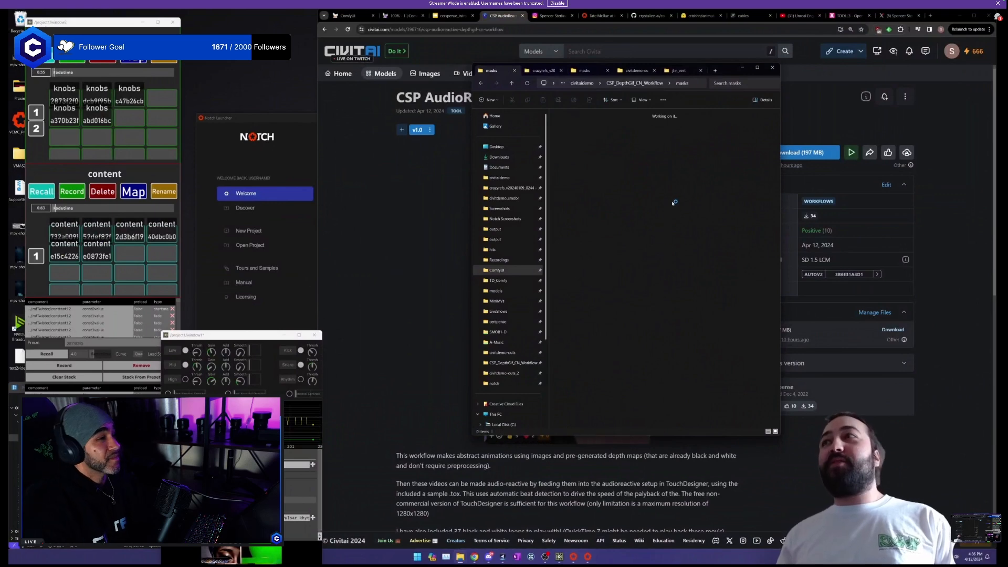
{"action": "left_click_drag", "start_coordinate": [725, 72], "coordinate": [639, 37]}
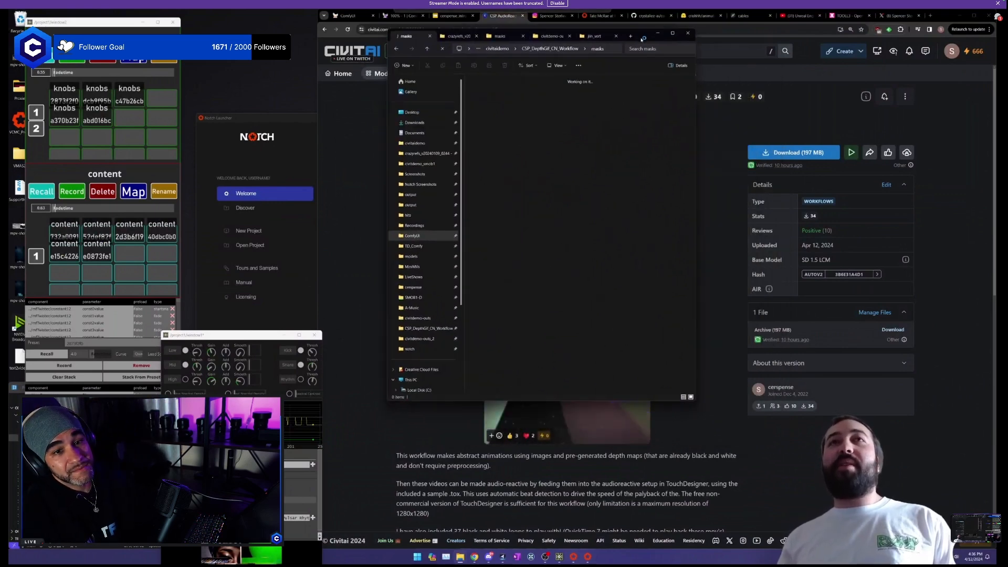
{"action": "left_click_drag", "start_coordinate": [695, 401], "coordinate": [722, 382]}
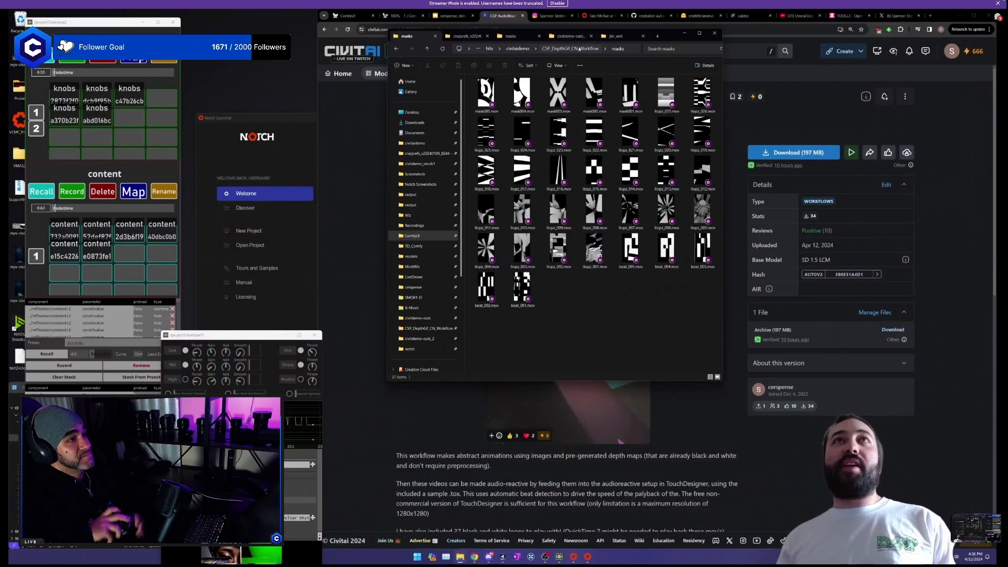
Go back to the CSP_DepthGif_CN_Workflow folder and point out the audioreactiveTime_basic.toe project and the TDMovieOut.0.mov video.
{"action": "left_click", "coordinate": [570, 49]}
{"action": "left_click", "coordinate": [514, 101]}
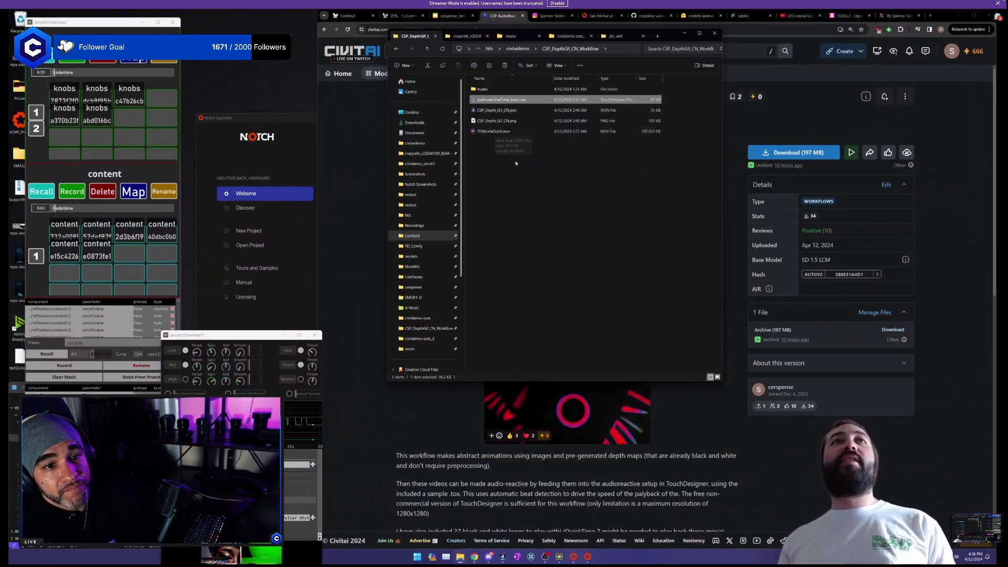
{"action": "left_click", "coordinate": [516, 162]}
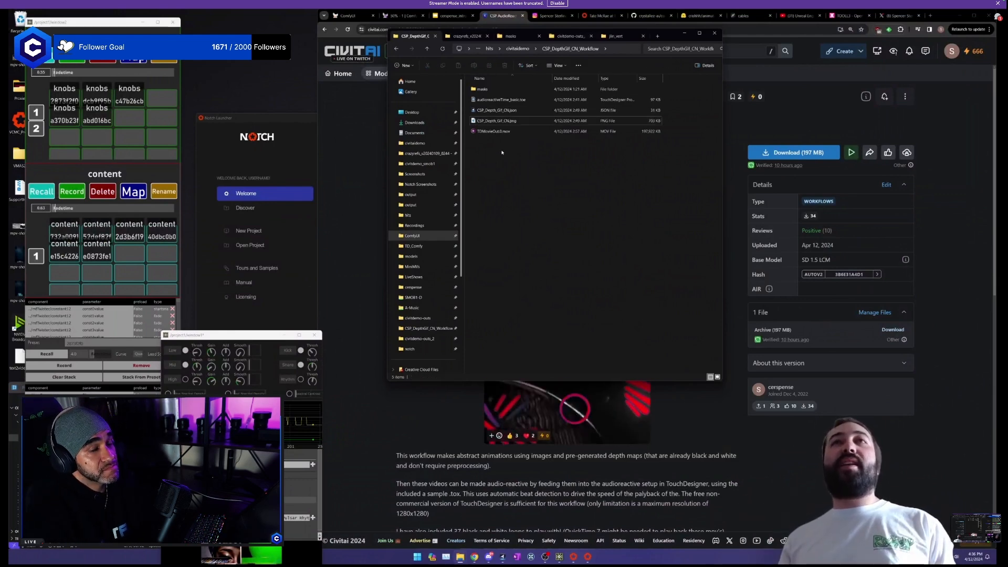
{"action": "left_click", "coordinate": [492, 133]}
{"action": "left_click_drag", "start_coordinate": [497, 132], "coordinate": [496, 129]}
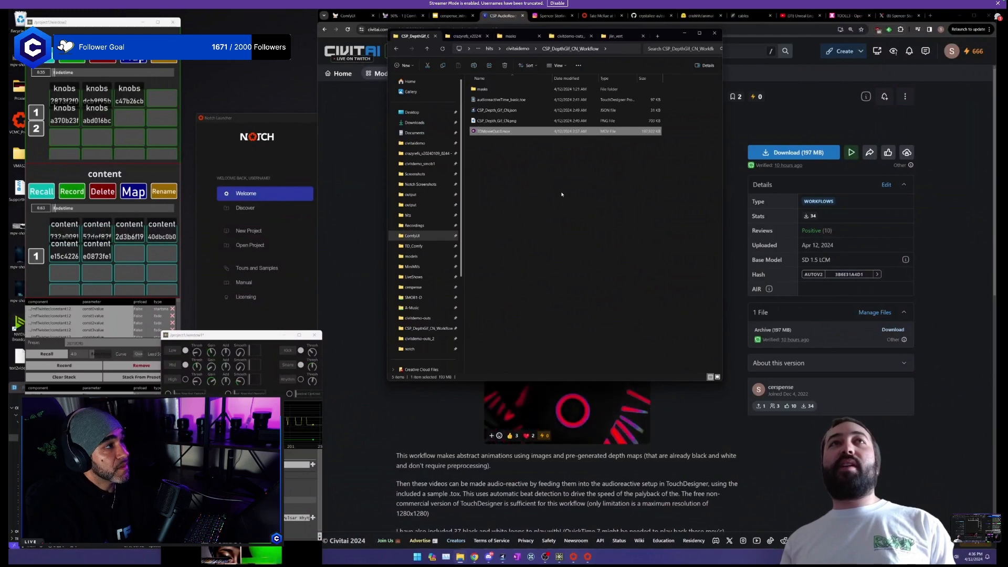
{"action": "left_click", "coordinate": [560, 194]}
{"action": "left_click", "coordinate": [496, 132]}
{"action": "left_click", "coordinate": [536, 164]}
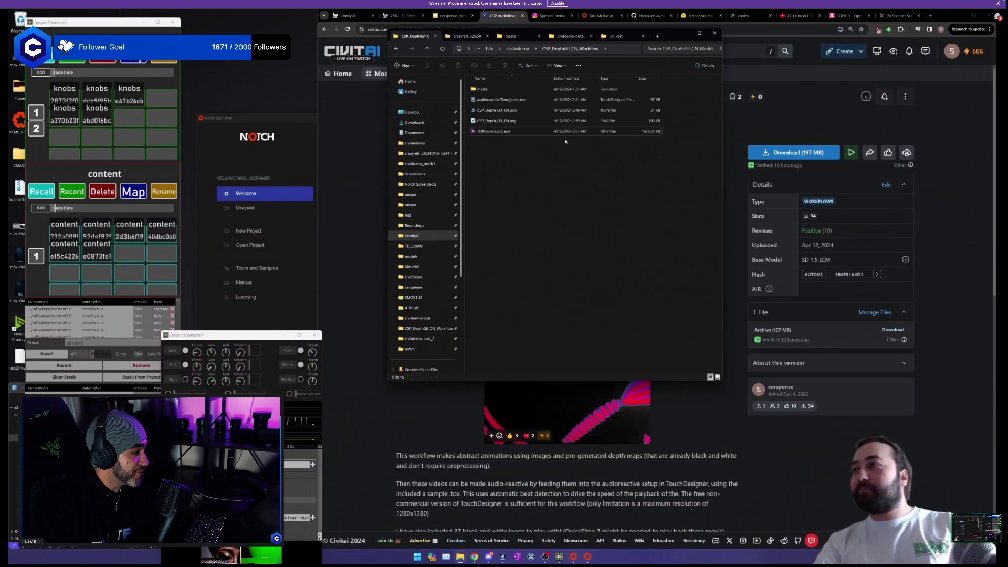
Shift the File Explorer window slightly and preview the workflow files as thumbnails, returning to the details list.
{"action": "left_click_drag", "start_coordinate": [671, 35], "coordinate": [664, 52]}
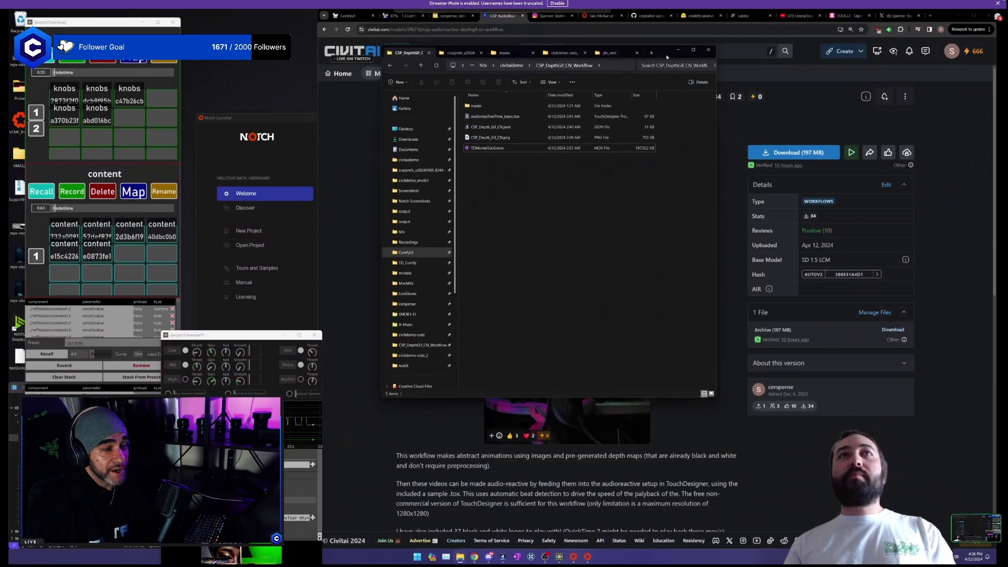
{"action": "scroll", "coordinate": [523, 200], "scroll_direction": "up", "scroll_amount": 4}
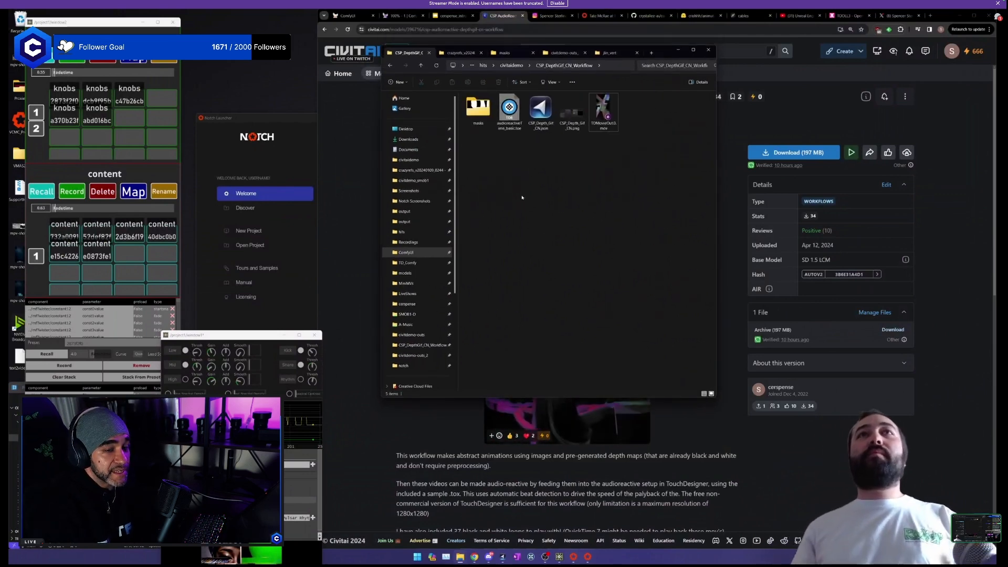
{"action": "scroll", "coordinate": [521, 196], "scroll_direction": "down", "scroll_amount": 4}
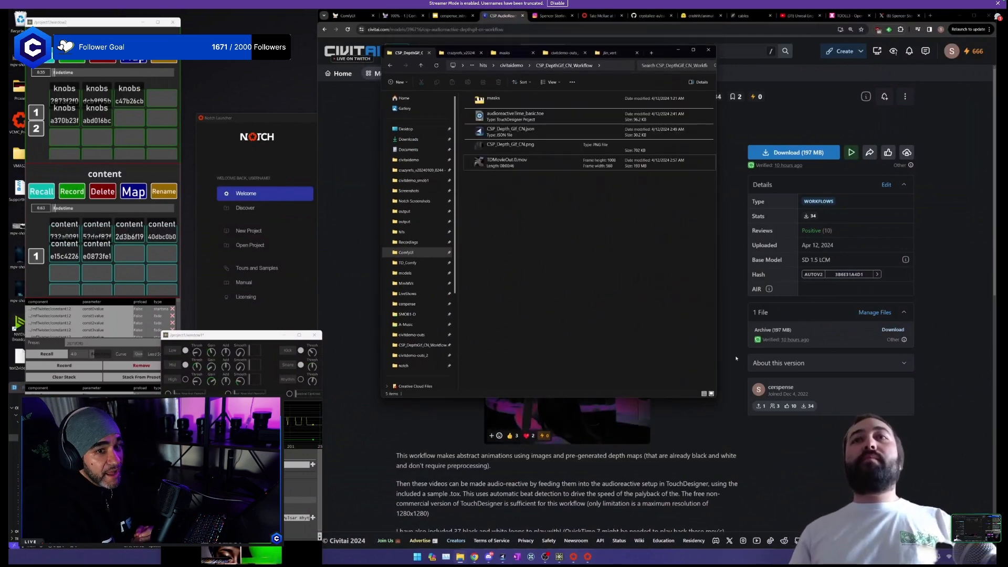
{"action": "left_click", "coordinate": [704, 393]}
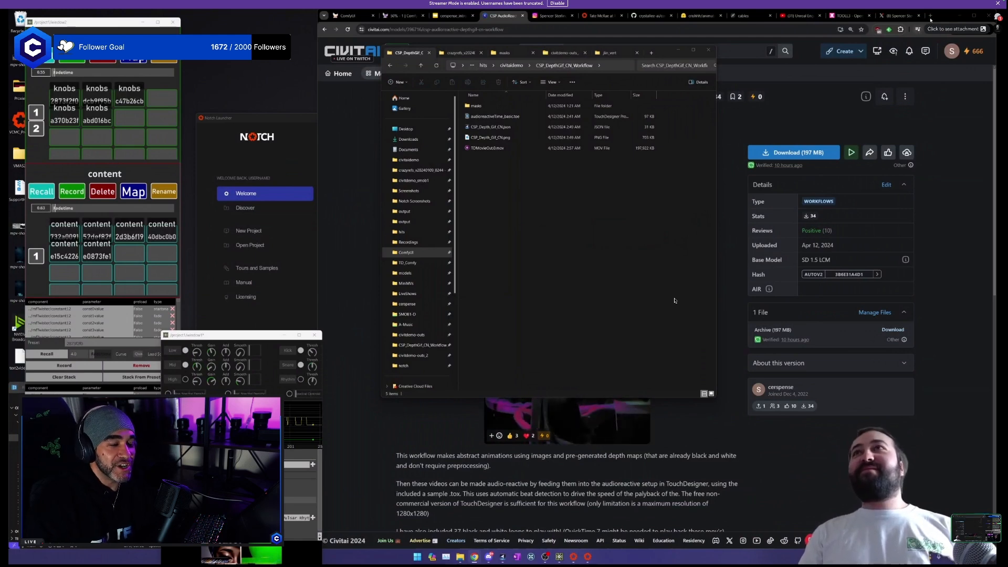
Open the dotsimulate profile on X in a new browser tab.
{"action": "key", "text": "ctrl+t"}
{"action": "type", "text": "dot"}
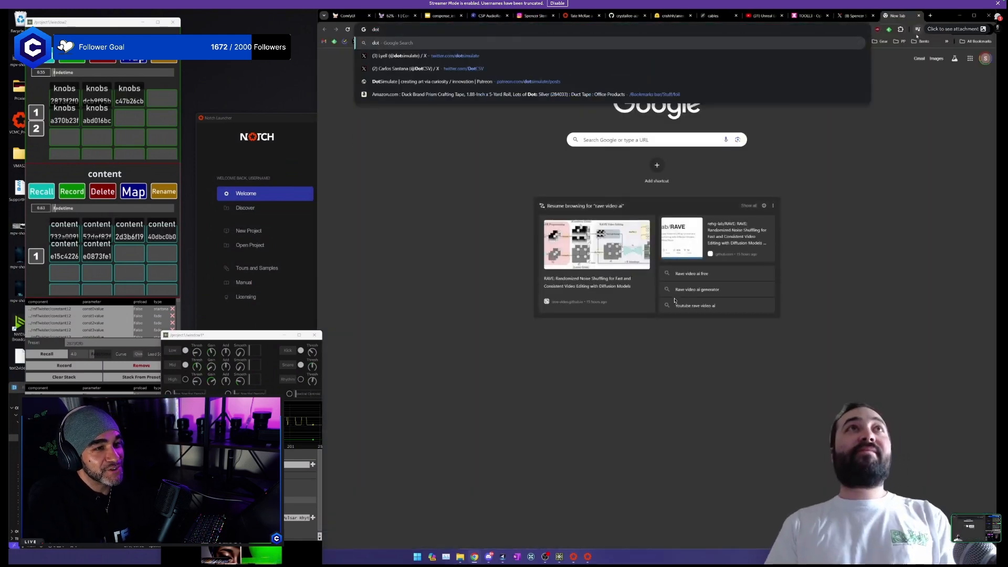
{"action": "type", "text": "s"}
{"action": "key", "text": "Down"}
{"action": "key", "text": "Return"}
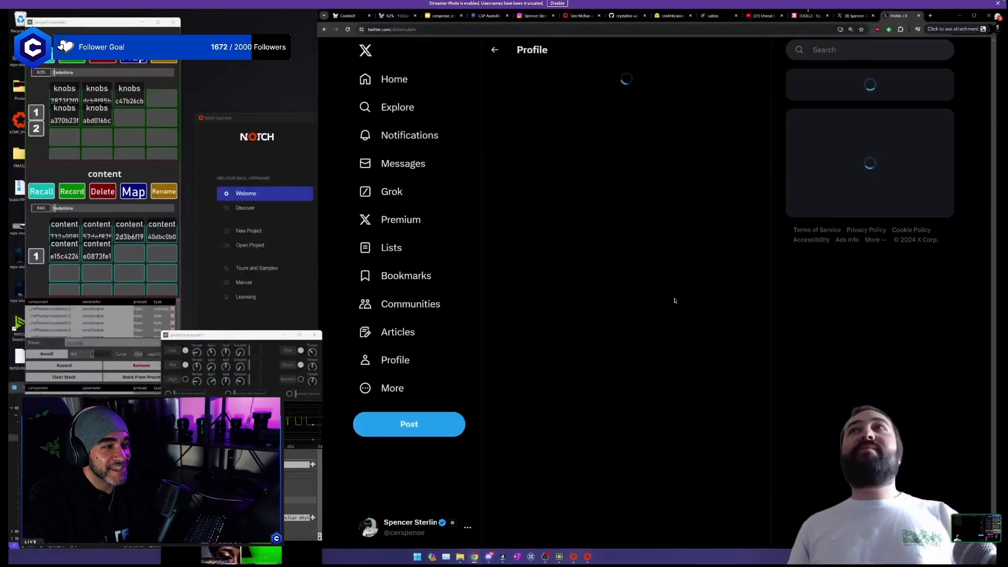
Open the DotSimulate Patreon page in another new browser tab.
{"action": "key", "text": "ctrl+t"}
{"action": "type", "text": "dot"}
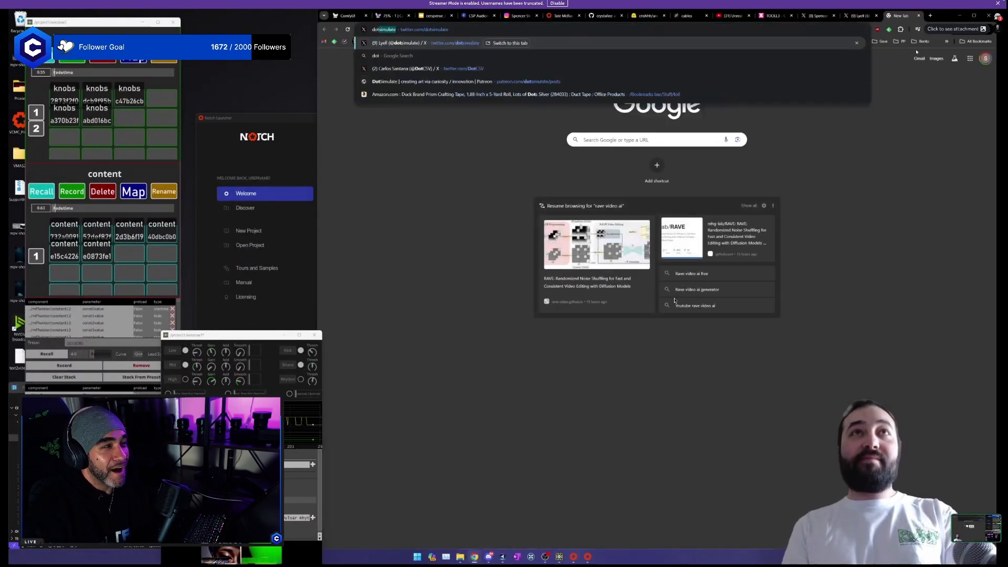
{"action": "key", "text": "Down"}
{"action": "key", "text": "Down"}
{"action": "key", "text": "Down"}
{"action": "key", "text": "Down"}
{"action": "key", "text": "Return"}
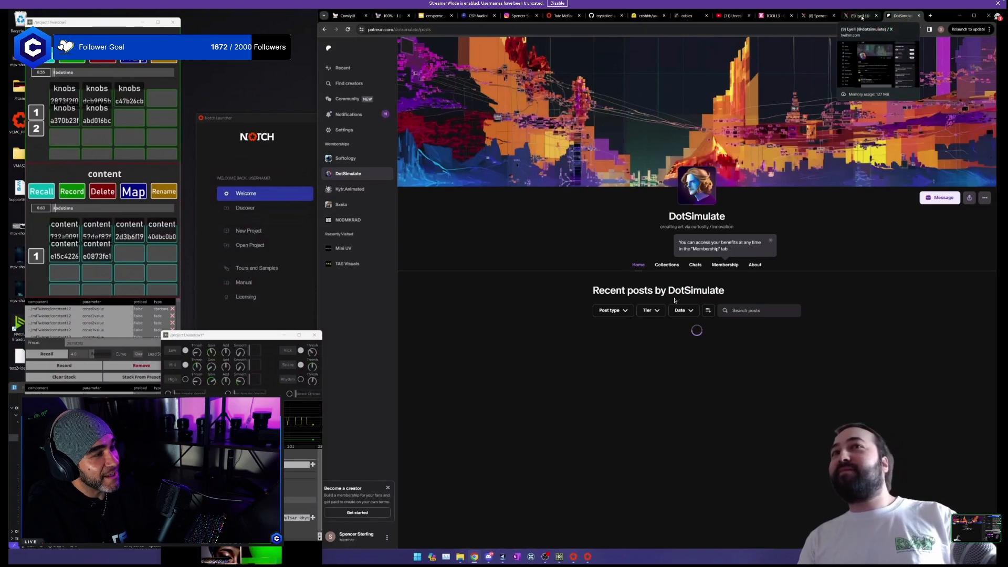
Return to the dotsimulate X profile and view the reposted video about mediapipe and stream diffusion.
{"action": "left_click", "coordinate": [861, 16]}
{"action": "scroll", "coordinate": [776, 181], "scroll_direction": "down", "scroll_amount": 3}
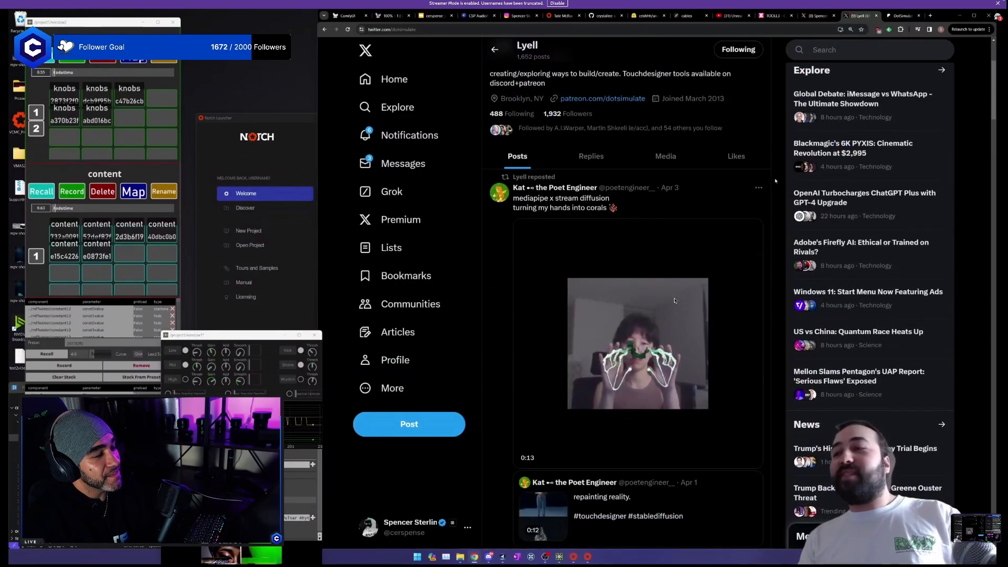
{"action": "scroll", "coordinate": [674, 300], "scroll_direction": "down", "scroll_amount": 1}
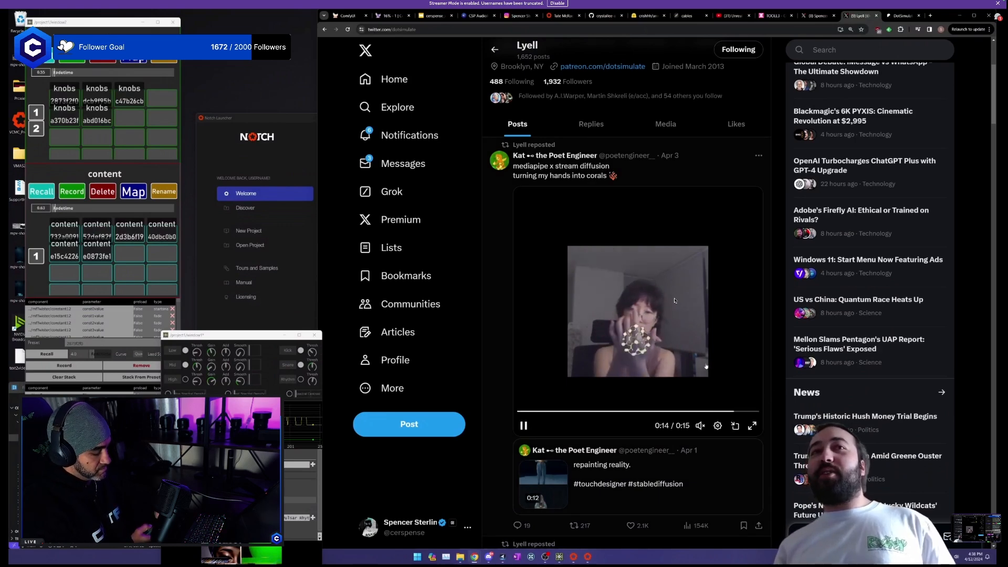
{"action": "scroll", "coordinate": [700, 352], "scroll_direction": "down", "scroll_amount": 1}
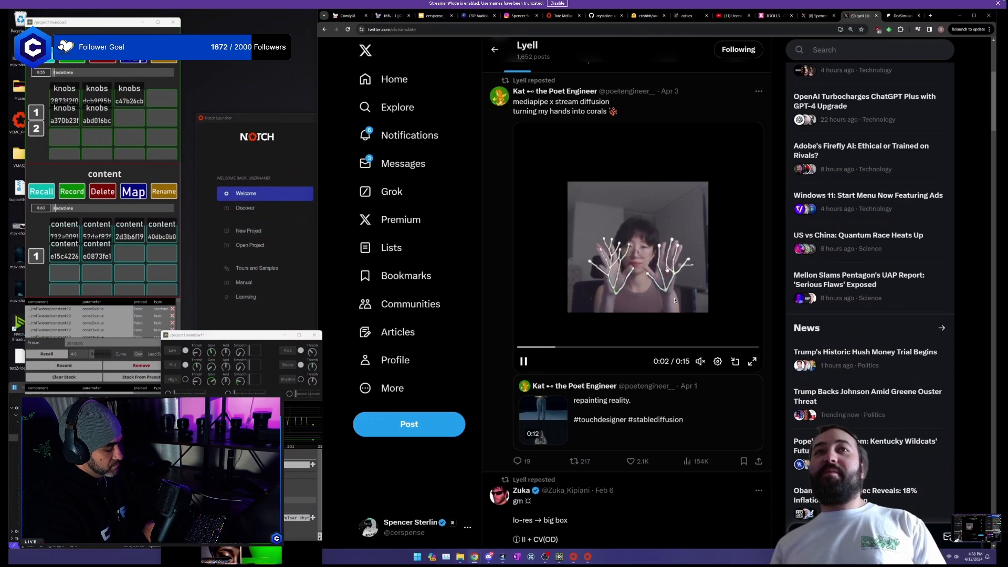
Look through the reposted AI videos and posts further down the dotsimulate profile on X.
{"action": "scroll", "coordinate": [674, 300], "scroll_direction": "down", "scroll_amount": 5}
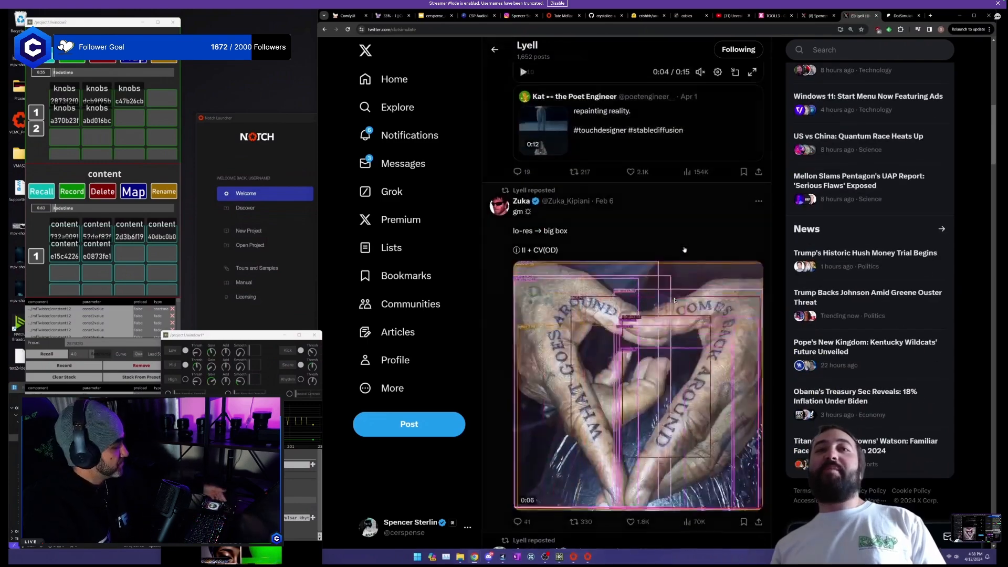
{"action": "scroll", "coordinate": [675, 300], "scroll_direction": "down", "scroll_amount": 3}
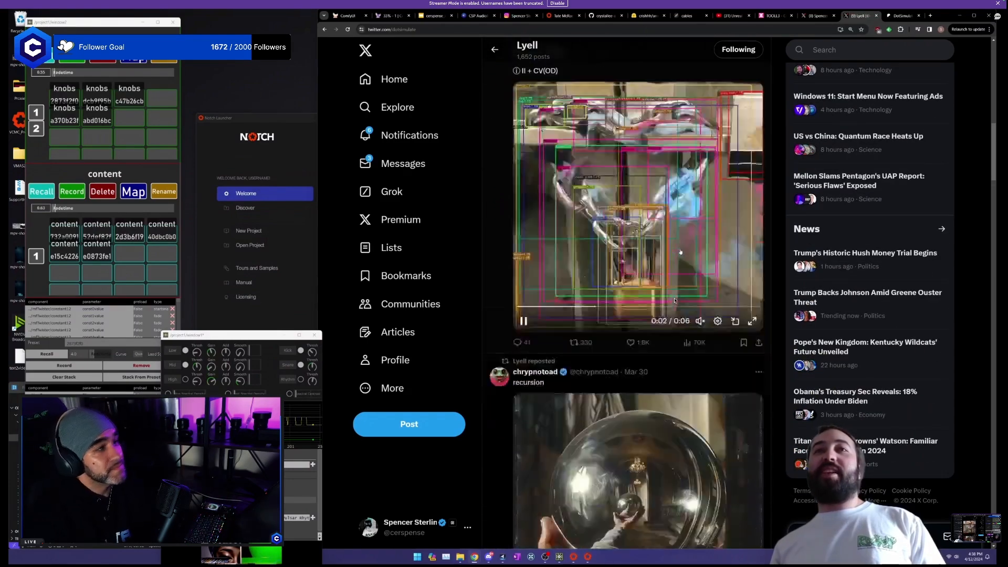
{"action": "scroll", "coordinate": [674, 300], "scroll_direction": "down", "scroll_amount": 15}
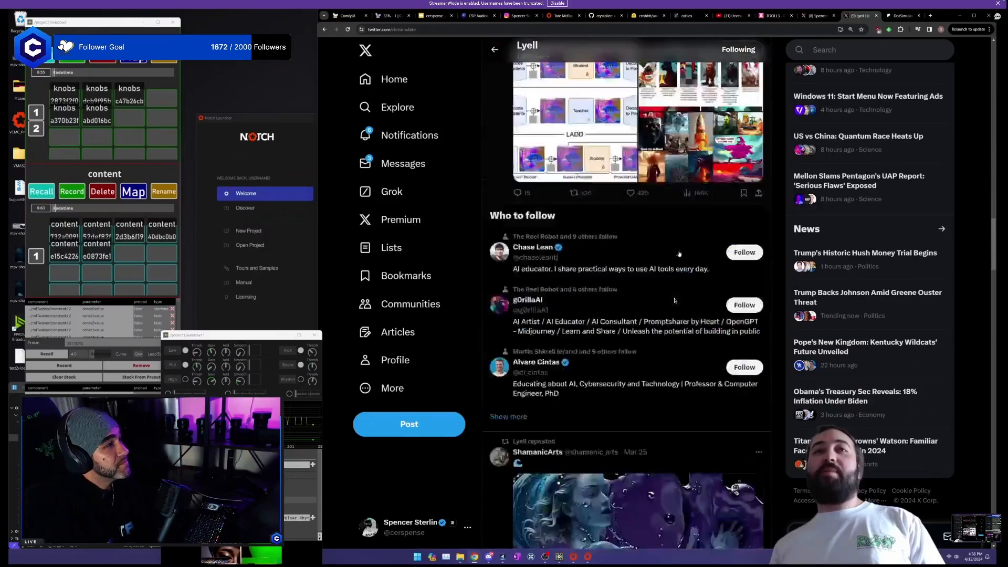
{"action": "scroll", "coordinate": [675, 300], "scroll_direction": "down", "scroll_amount": 7}
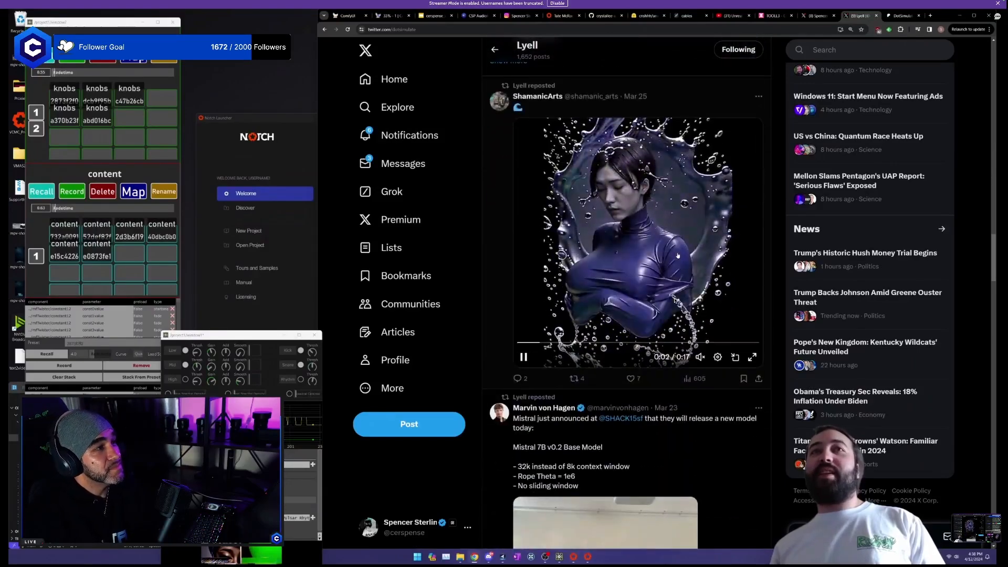
{"action": "scroll", "coordinate": [675, 300], "scroll_direction": "down", "scroll_amount": 7}
{"action": "scroll", "coordinate": [675, 300], "scroll_direction": "down", "scroll_amount": 10}
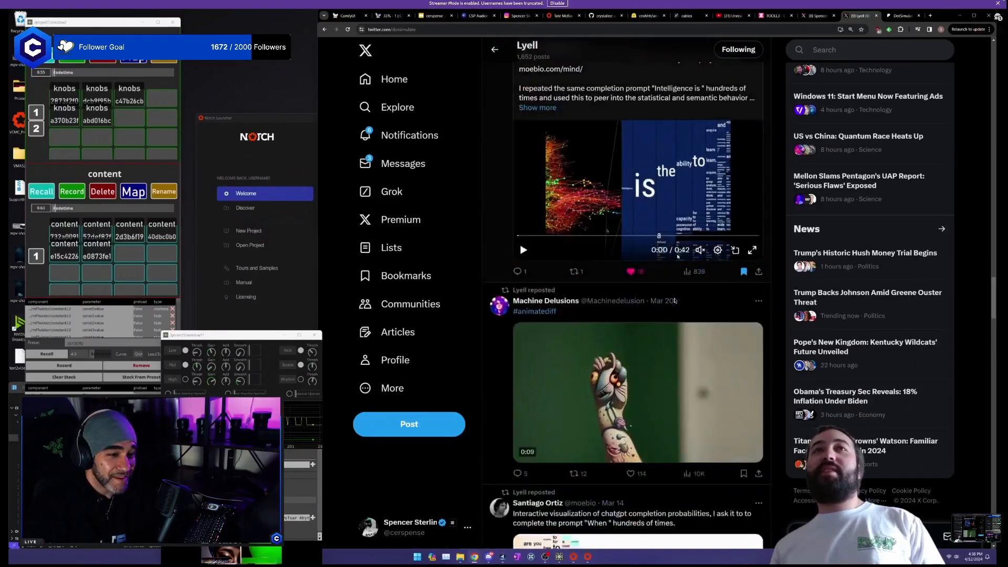
Switch to the DotSimulate Patreon page and look over its recent posts.
{"action": "key", "text": "ctrl+Tab"}
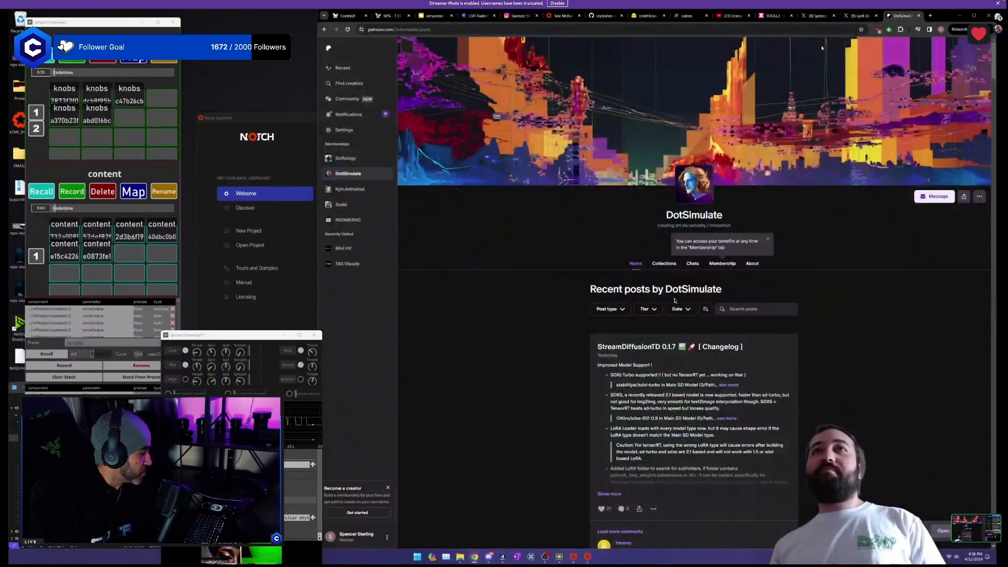
{"action": "scroll", "coordinate": [675, 300], "scroll_direction": "down", "scroll_amount": 6}
{"action": "key", "text": "ctrl+t"}
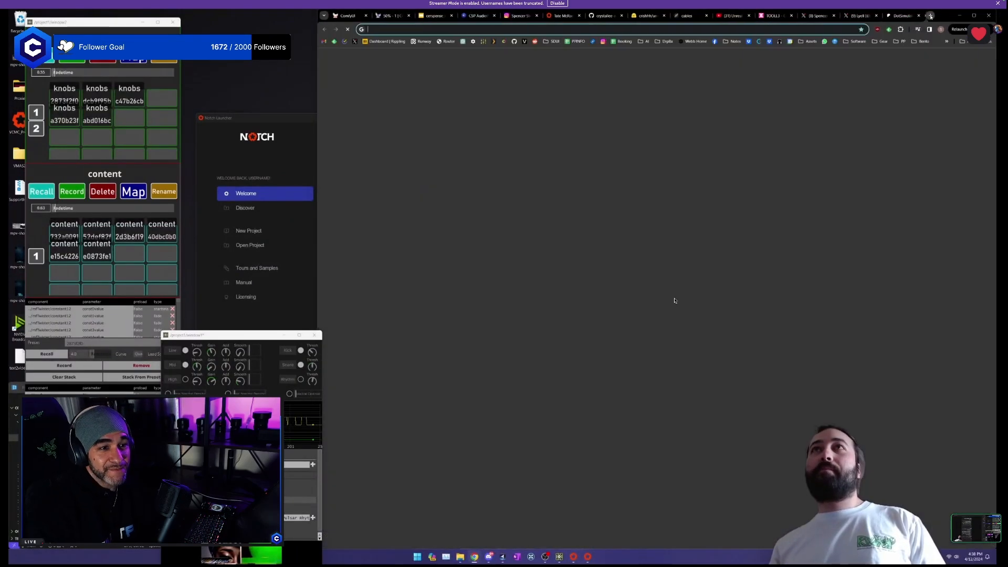
{"action": "type", "text": "dotsimulate"}
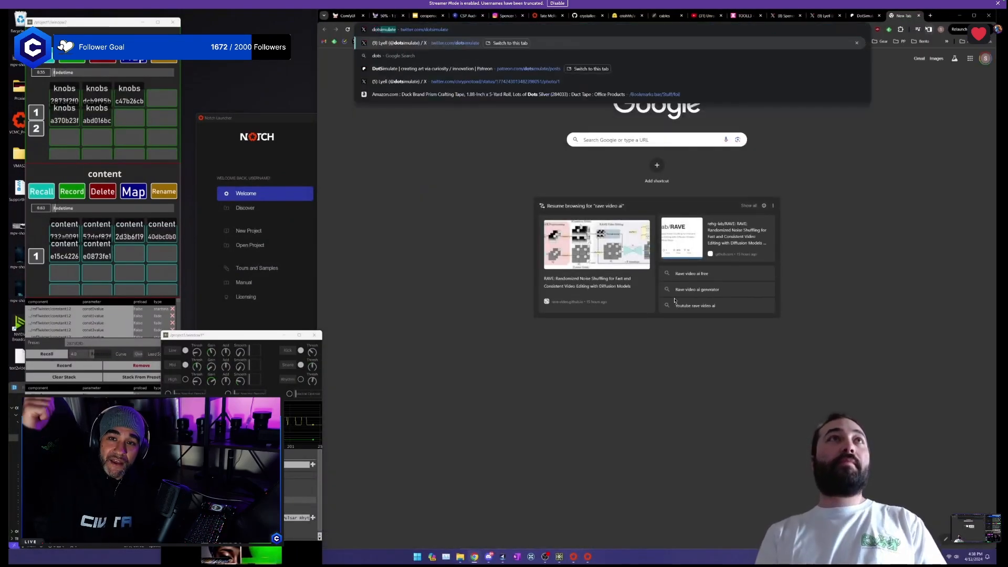
{"action": "left_click", "coordinate": [936, 101]}
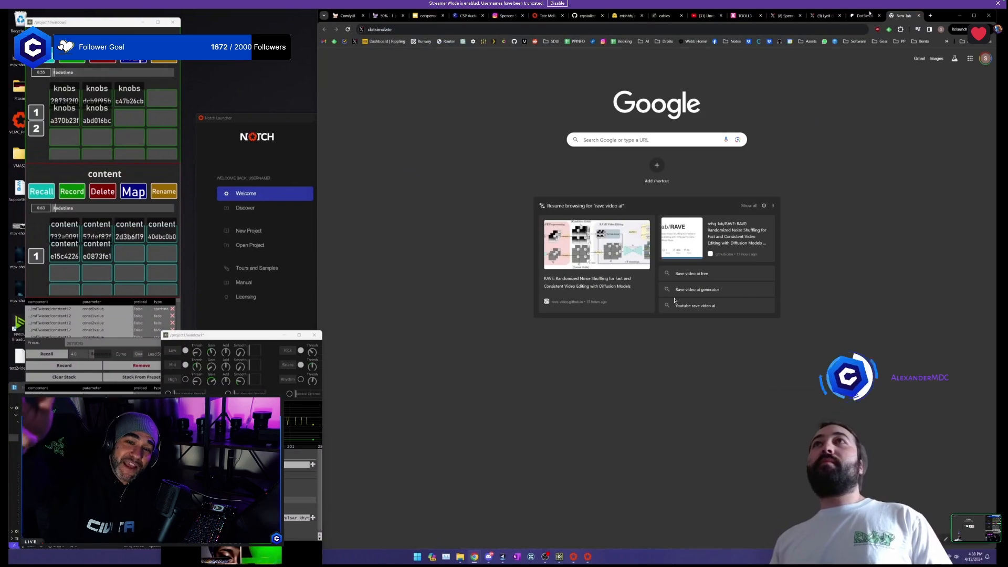
Return to the dotsimulate X profile and show its header with the bio and Patreon link.
{"action": "left_click", "coordinate": [825, 16]}
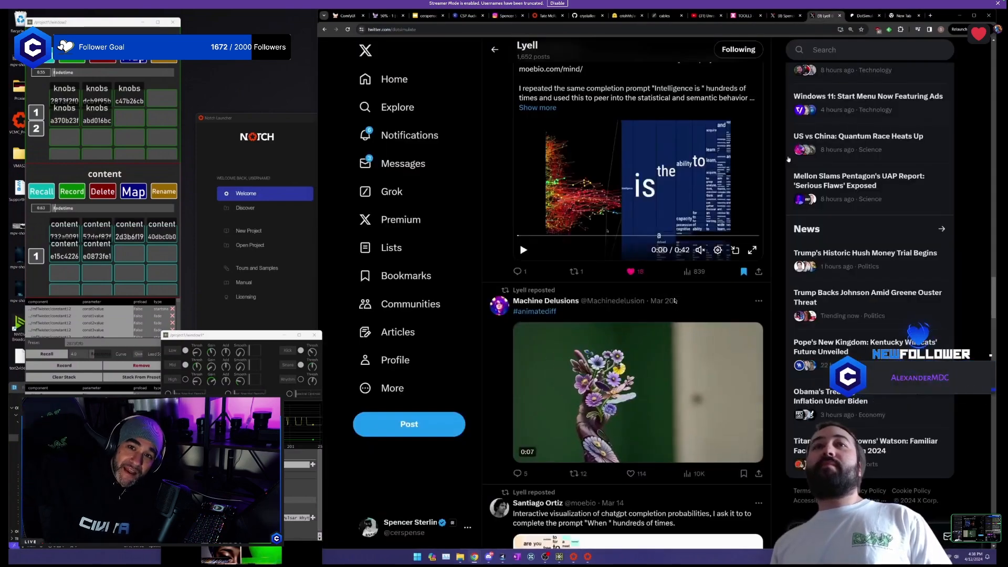
{"action": "scroll", "coordinate": [675, 300], "scroll_direction": "up", "scroll_amount": 20}
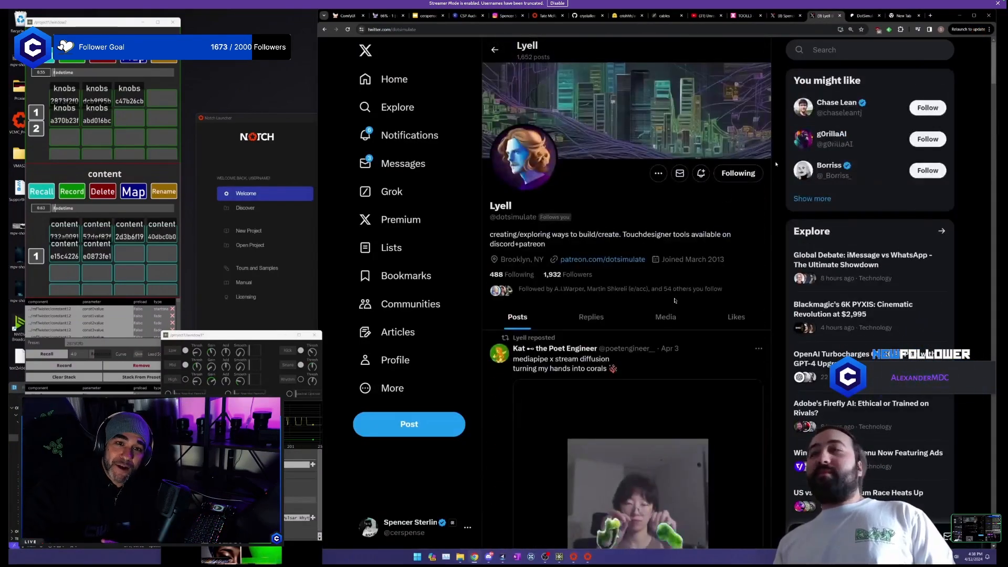